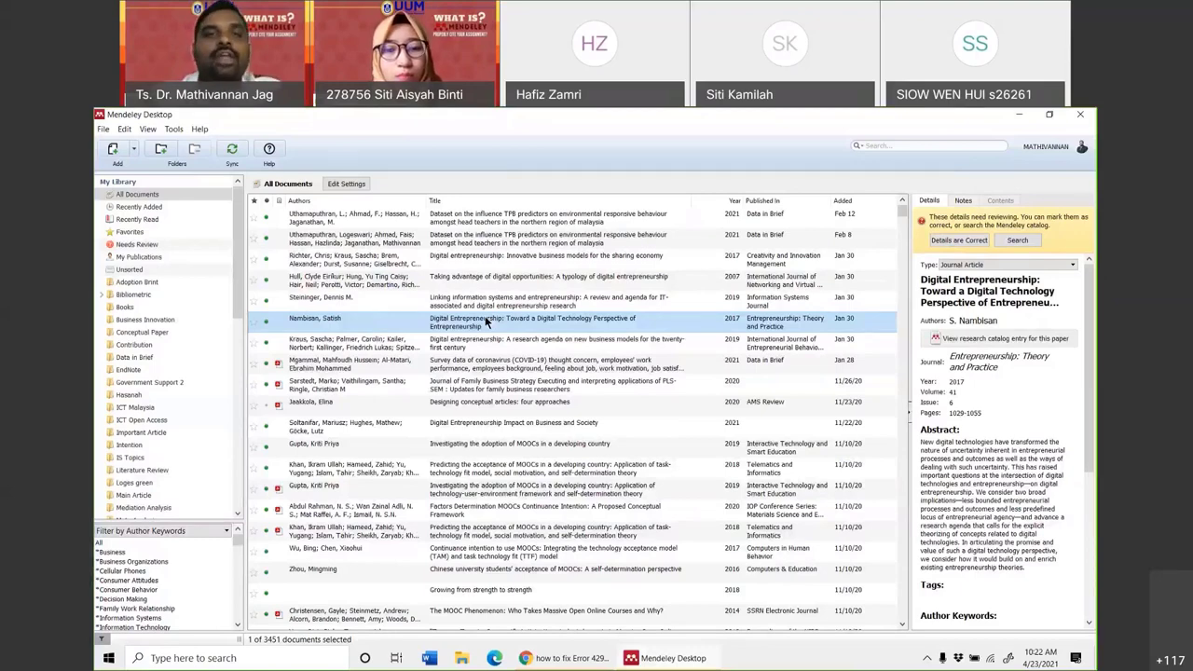
Open the Sarstedt PLS-SEM family business paper's PDF in its own reader tab.
{"action": "left_click", "coordinate": [464, 304]}
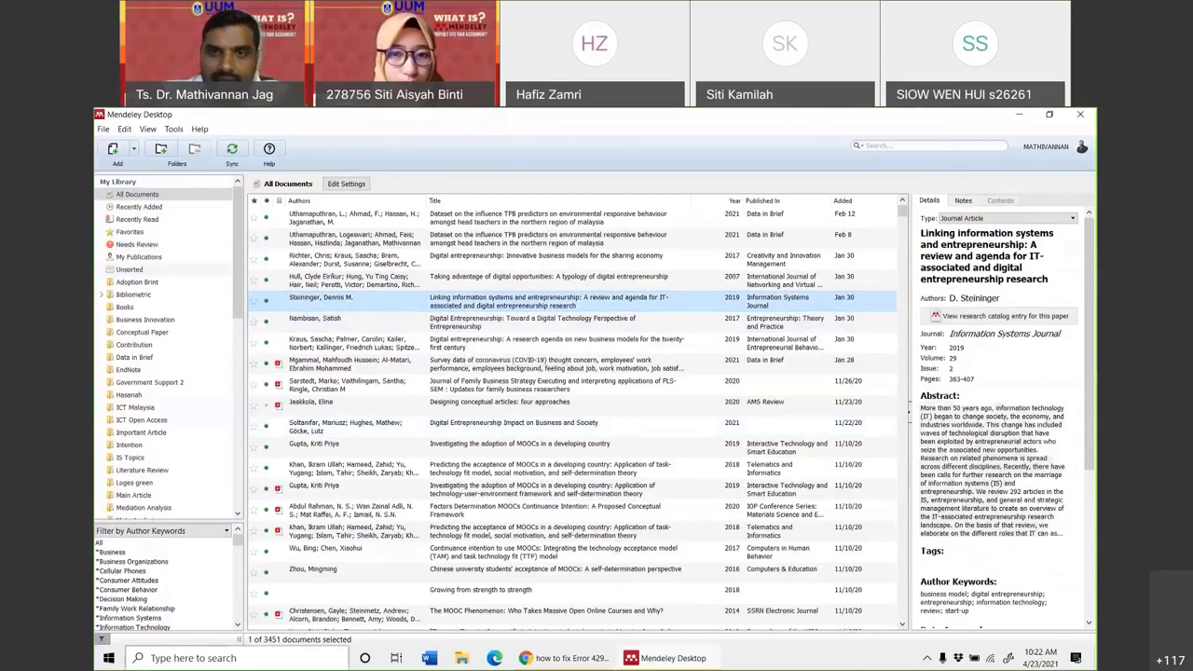
{"action": "left_click", "coordinate": [511, 390]}
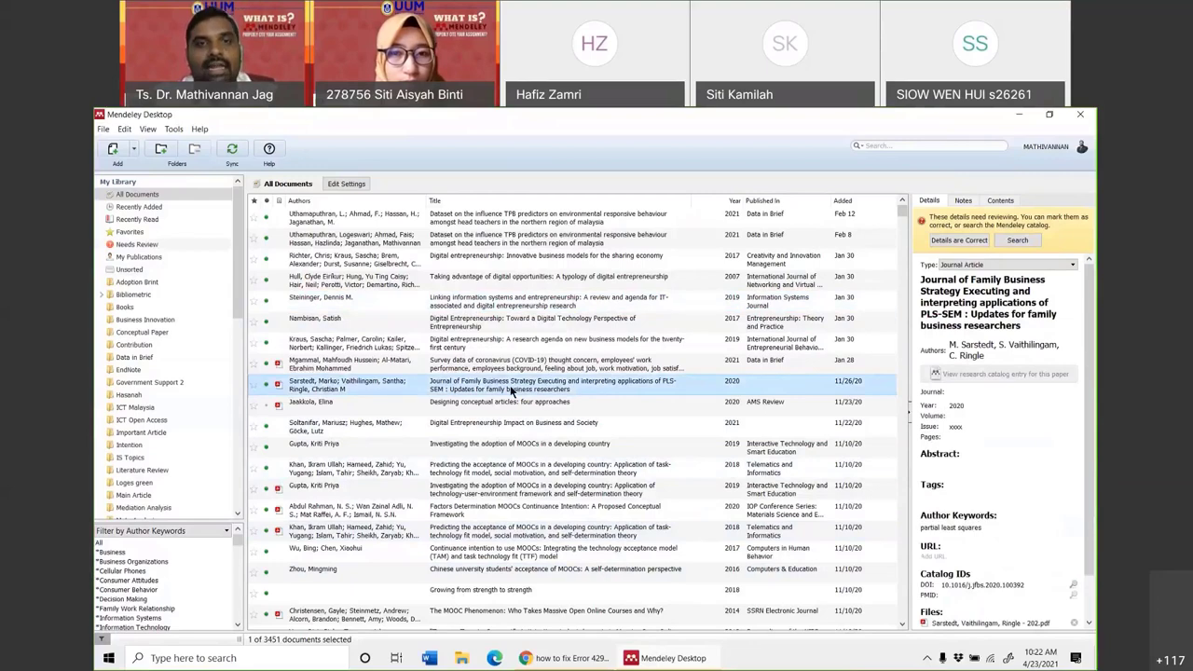
{"action": "double_click", "coordinate": [511, 390]}
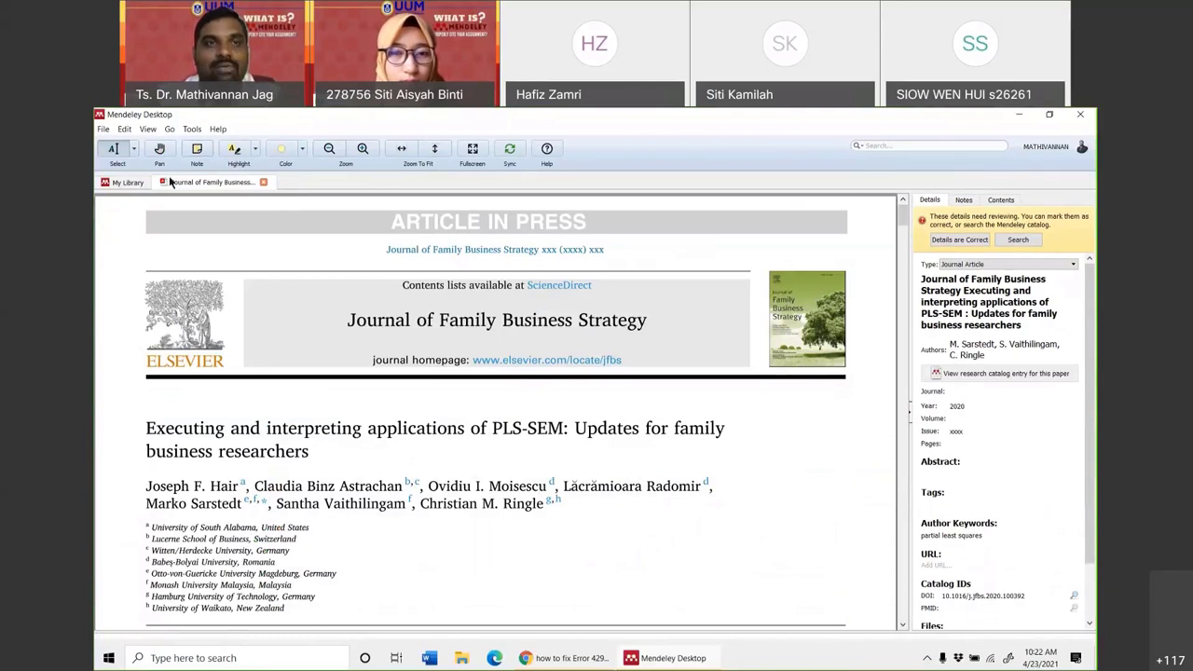
Highlight the PLS-SEM article title in yellow, attach a note to it, and close the PDF.
{"action": "left_click", "coordinate": [235, 151]}
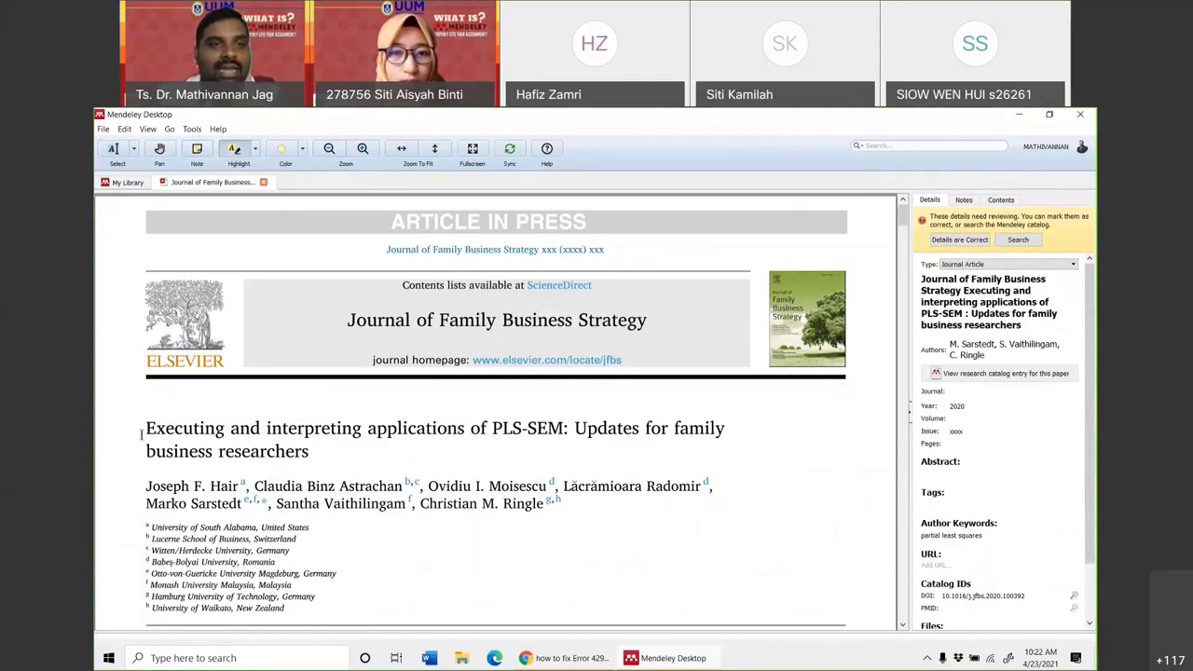
{"action": "mouse_move", "coordinate": [308, 455]}
{"action": "left_mouse_down"}
{"action": "mouse_move", "coordinate": [133, 413]}
{"action": "mouse_move", "coordinate": [147, 429]}
{"action": "left_mouse_up"}
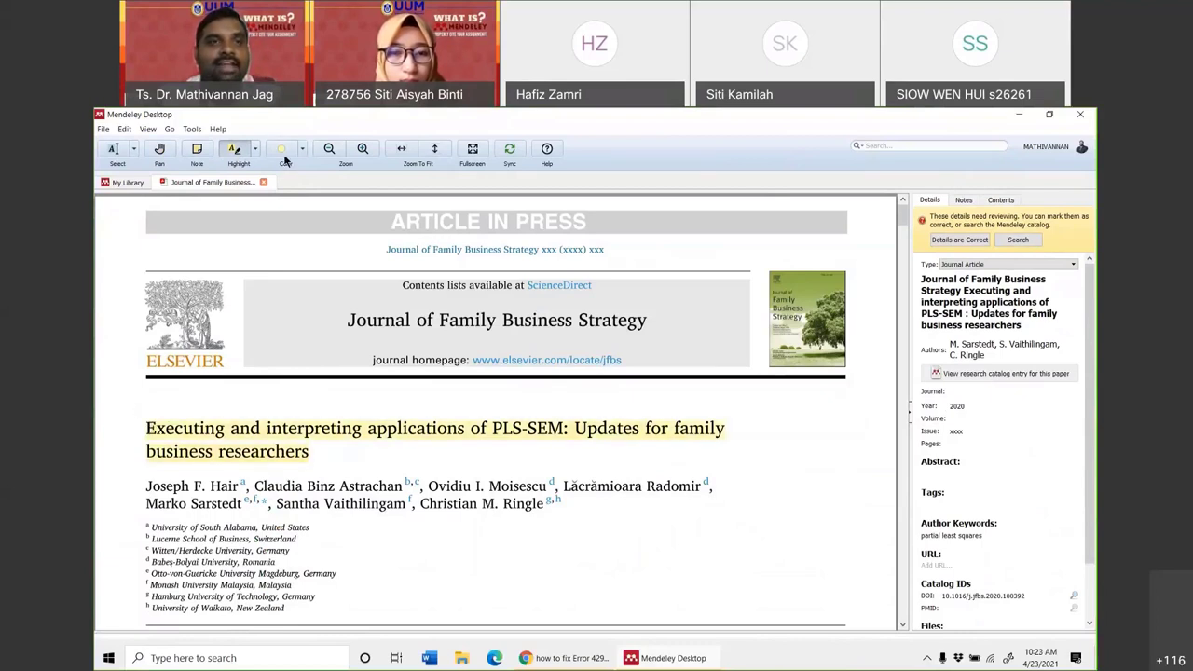
{"action": "left_click", "coordinate": [115, 152]}
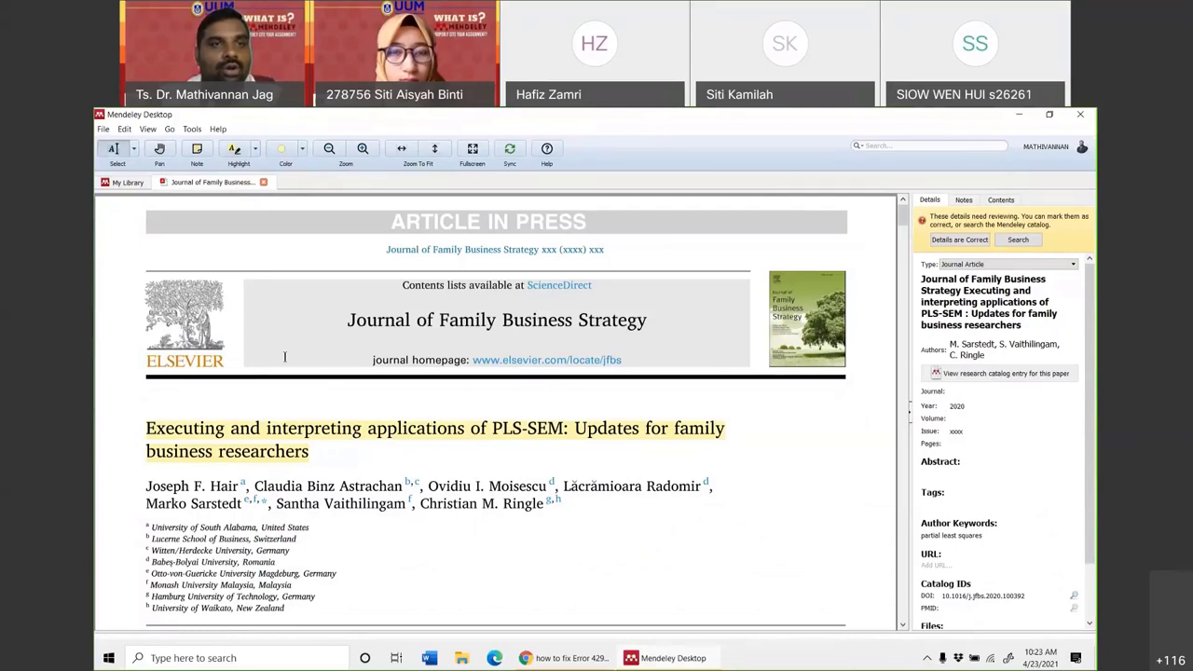
{"action": "left_click", "coordinate": [314, 457]}
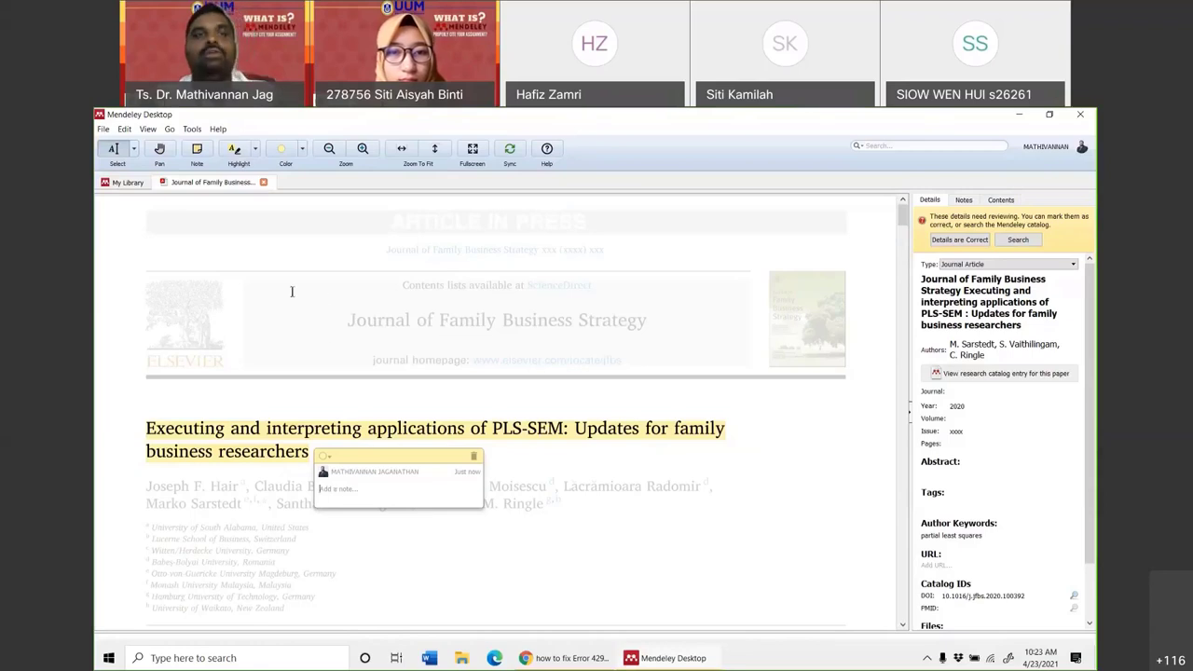
{"action": "left_click", "coordinate": [265, 183]}
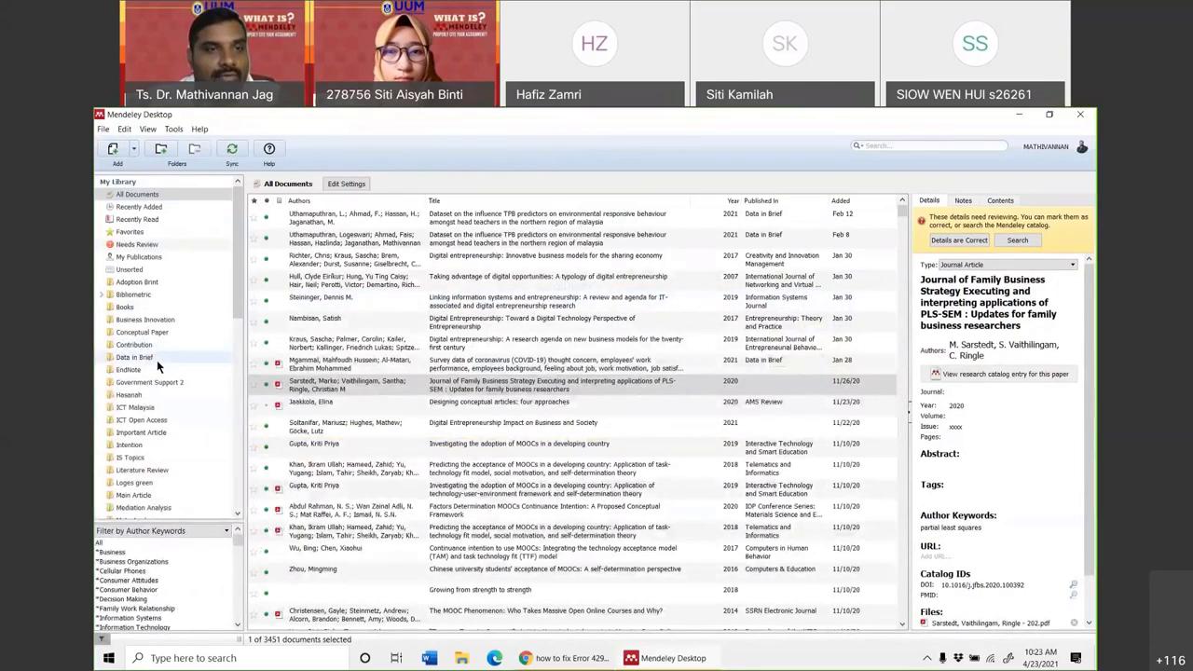
Show the Contribution folder and view the Alzougool and Akturan papers' details.
{"action": "scroll", "coordinate": [156, 359], "scroll_direction": "down", "scroll_amount": 2}
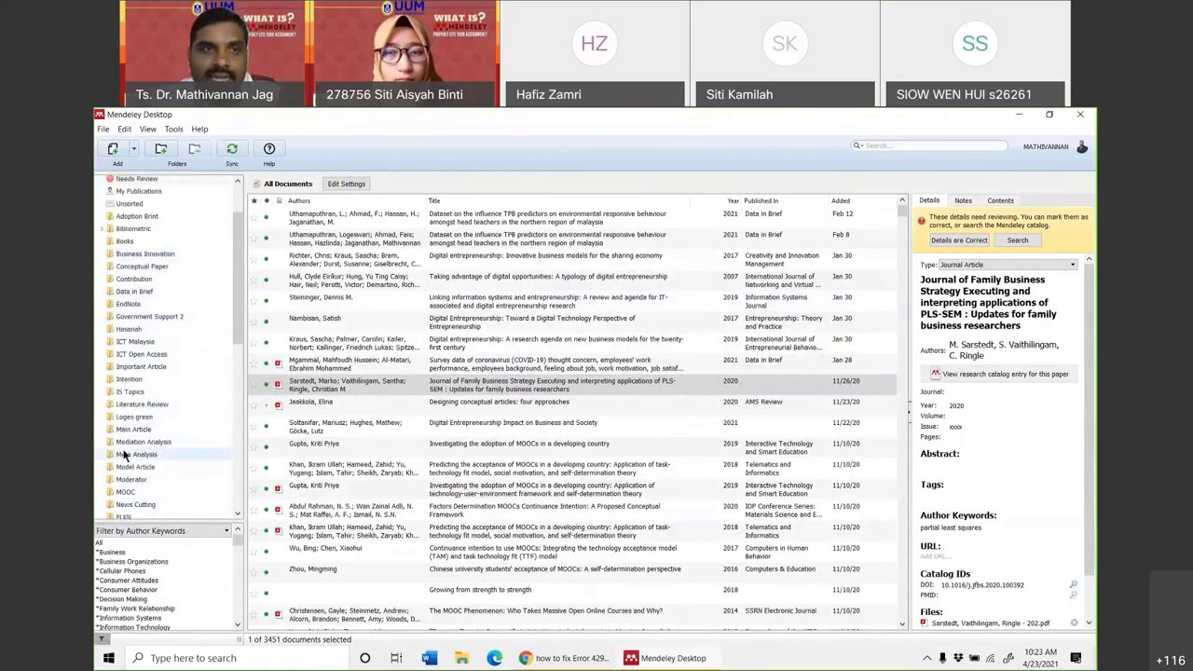
{"action": "left_click", "coordinate": [134, 279]}
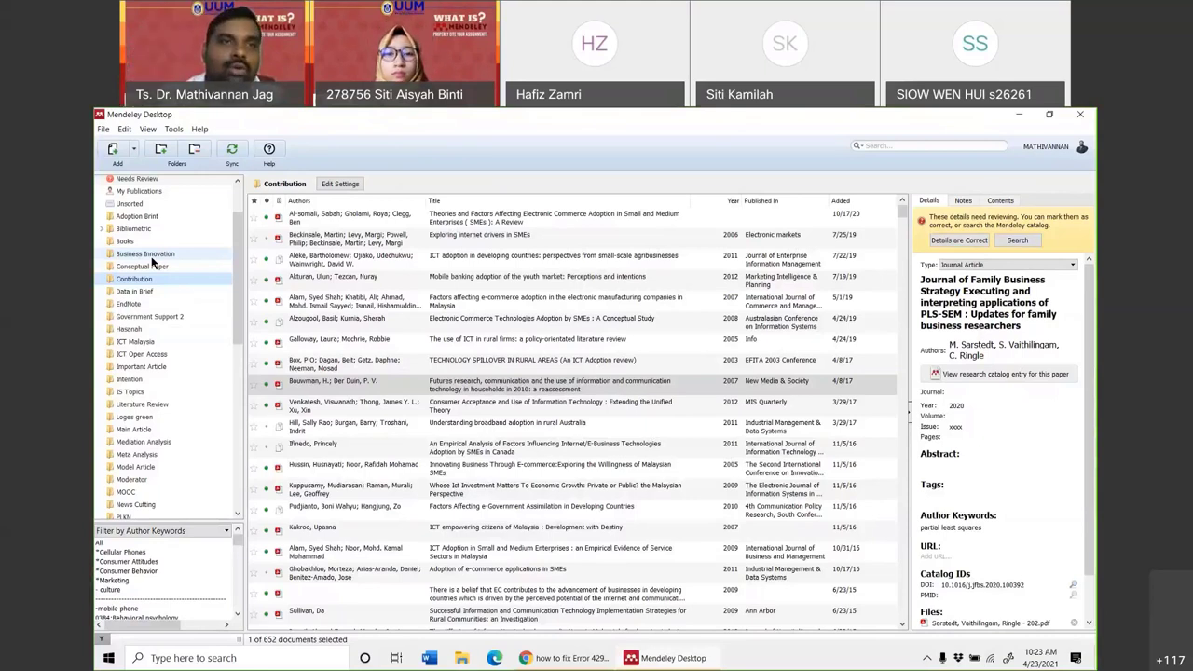
{"action": "scroll", "coordinate": [154, 262], "scroll_direction": "up", "scroll_amount": 2}
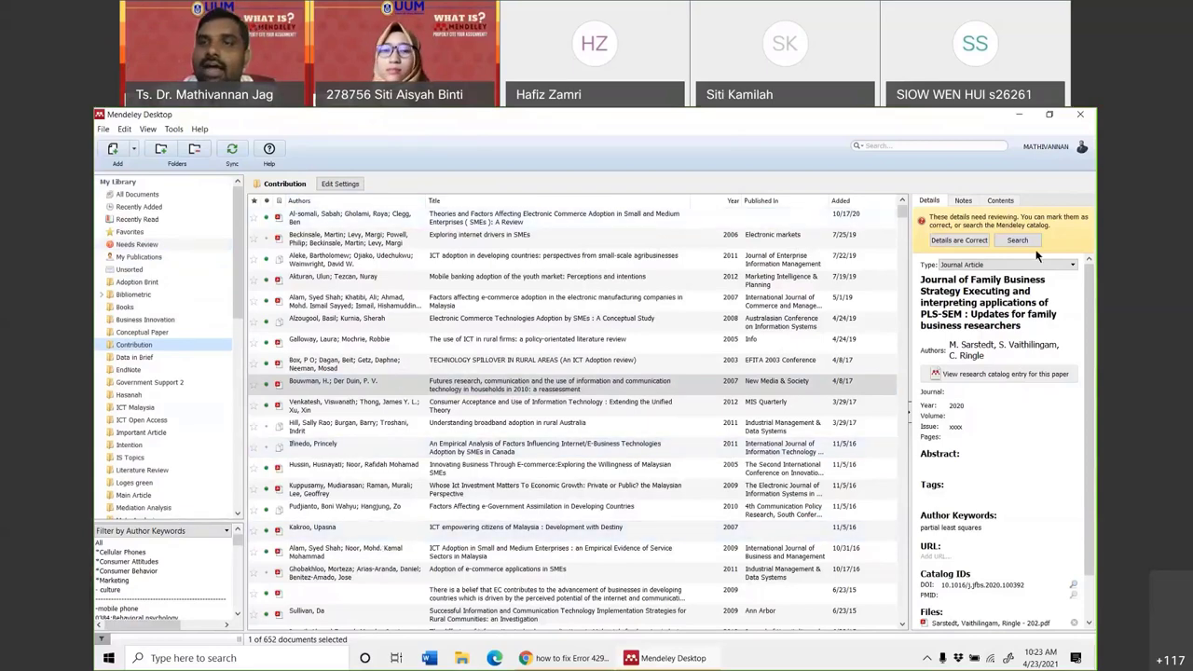
{"action": "left_click", "coordinate": [559, 318]}
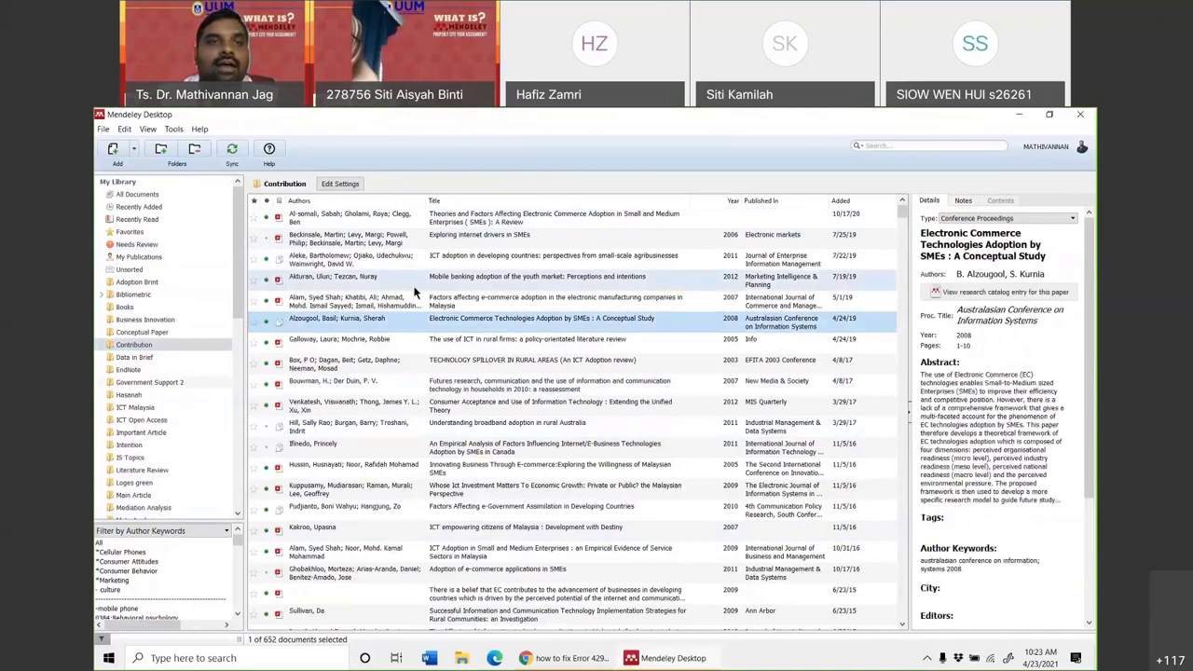
{"action": "left_click", "coordinate": [522, 276]}
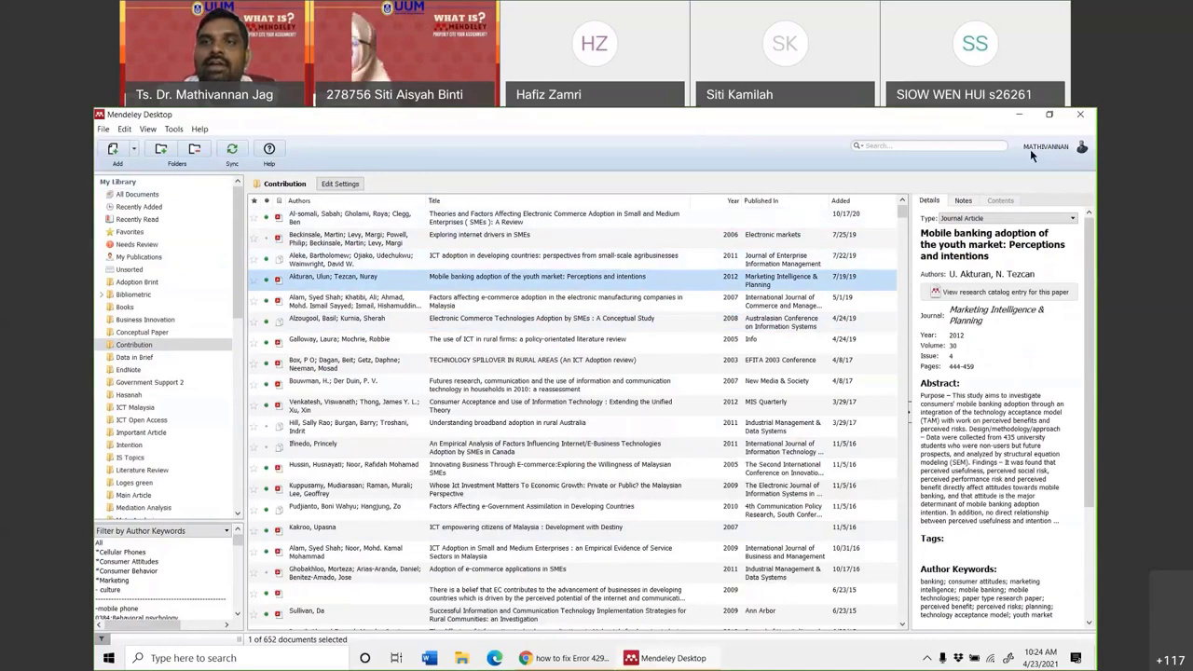
View the Hussin e-commerce paper's details, then launch Microsoft Word.
{"action": "left_click", "coordinate": [932, 146]}
{"action": "left_click", "coordinate": [124, 129]}
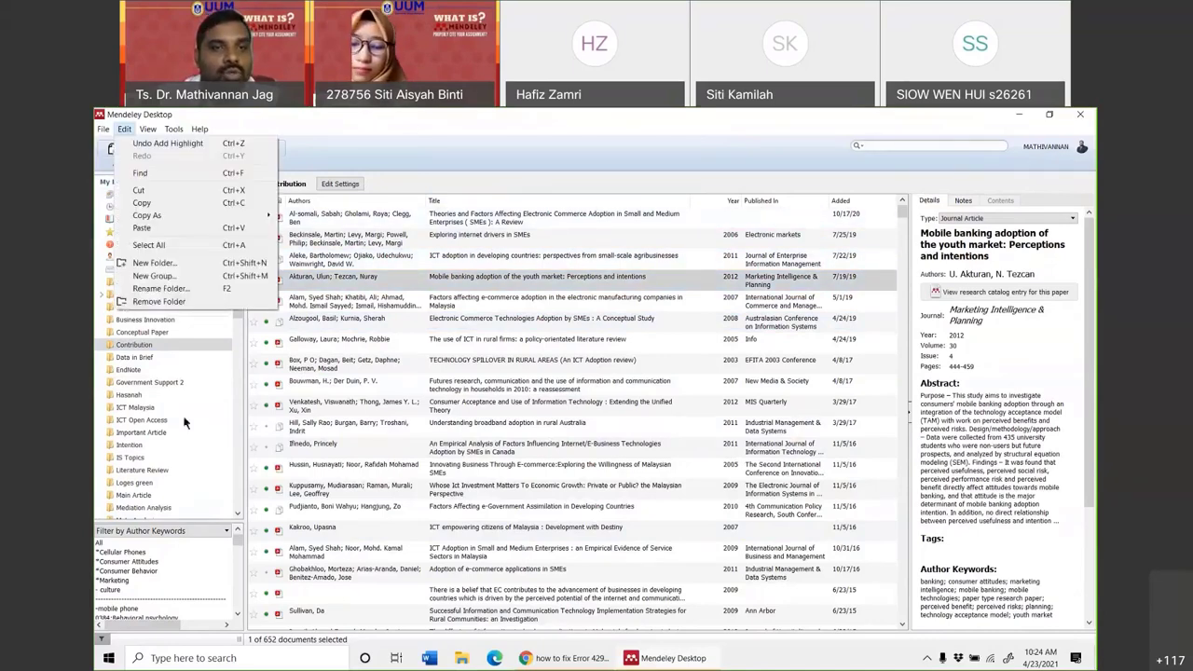
{"action": "left_click", "coordinate": [539, 478]}
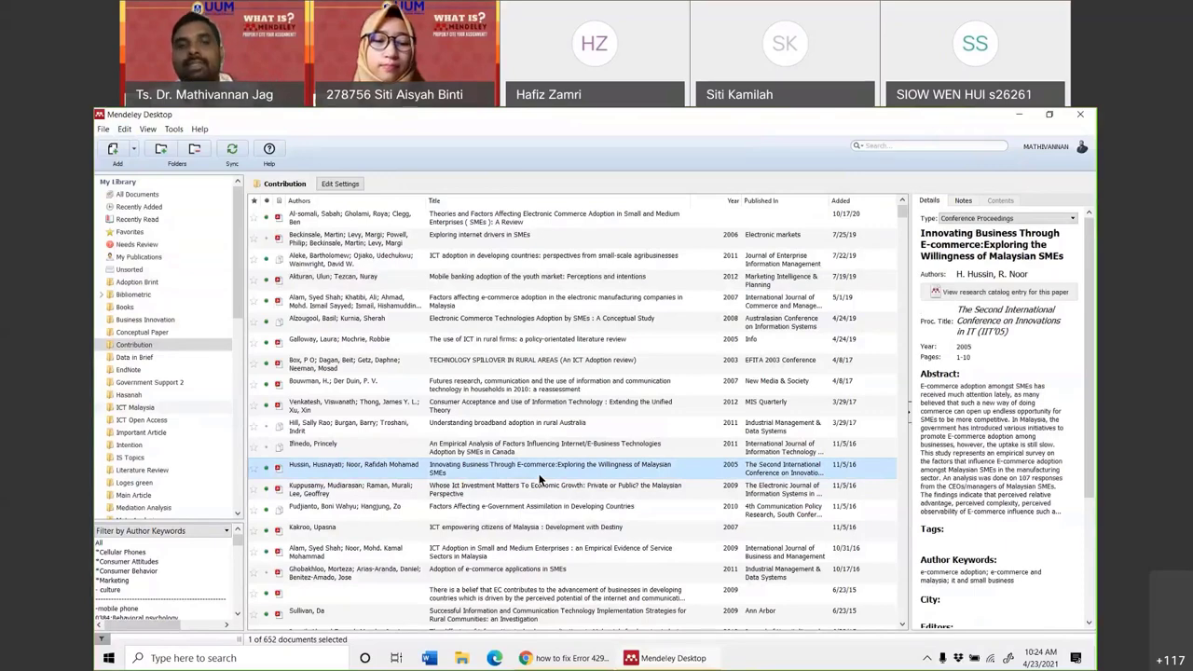
{"action": "left_click", "coordinate": [429, 658]}
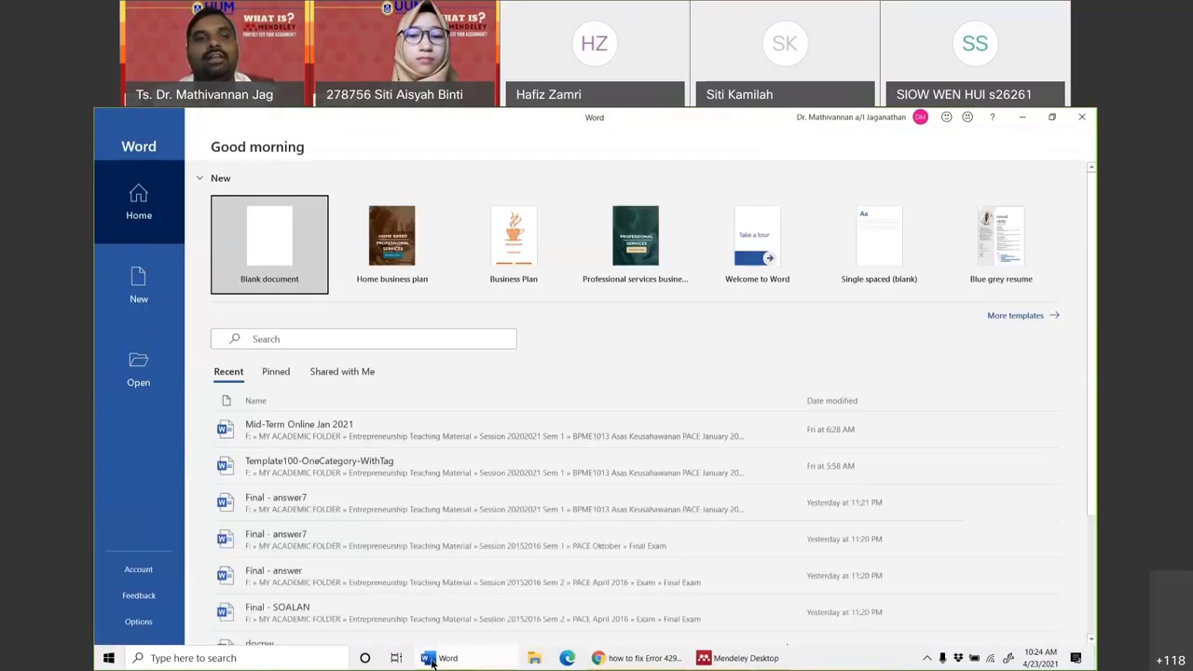
In a new blank document, generate four sample paragraphs with =rand(4,4) and justify them.
{"action": "left_click", "coordinate": [281, 278]}
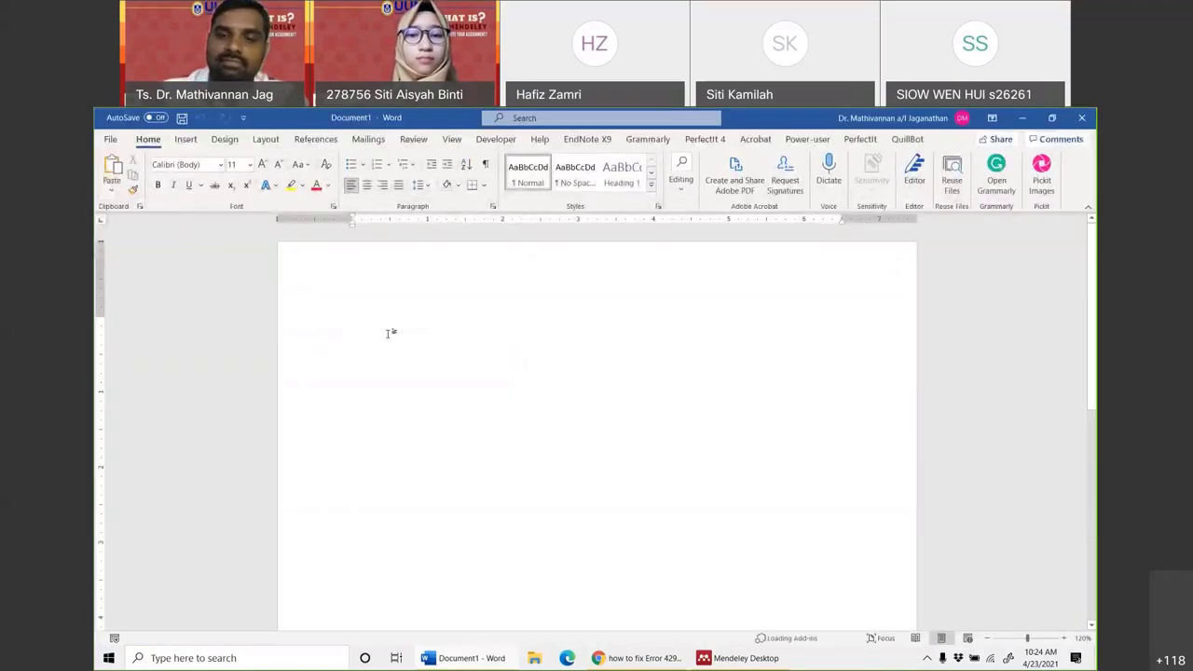
{"action": "type", "text": "=rand"}
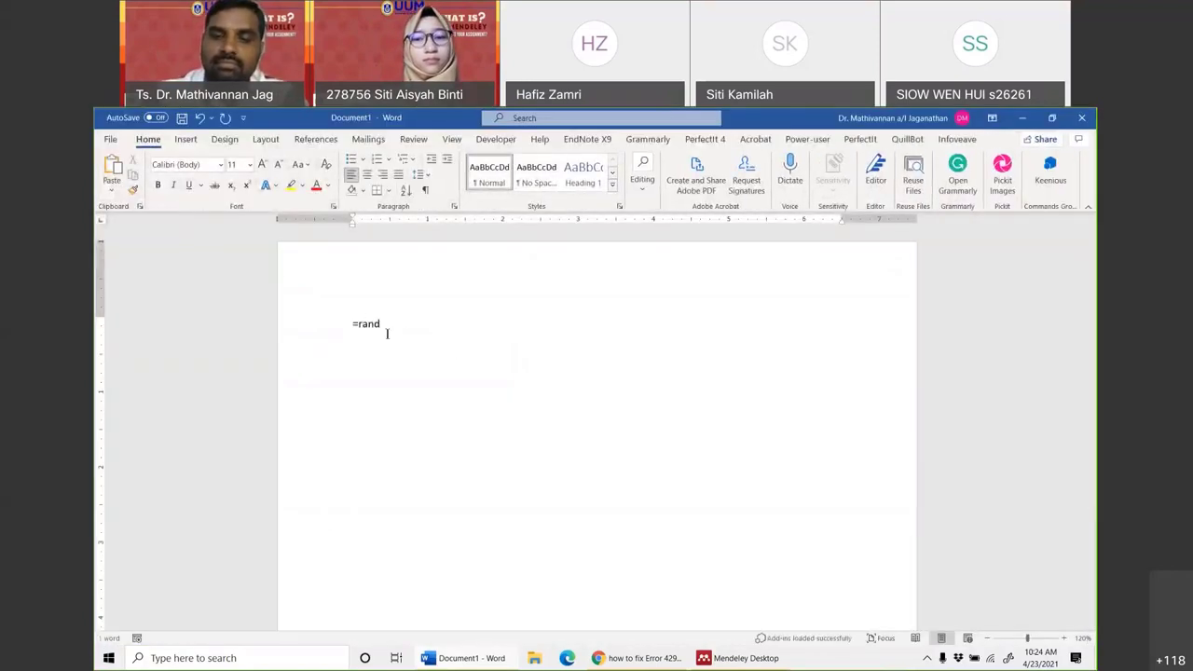
{"action": "type", "text": "(4,"}
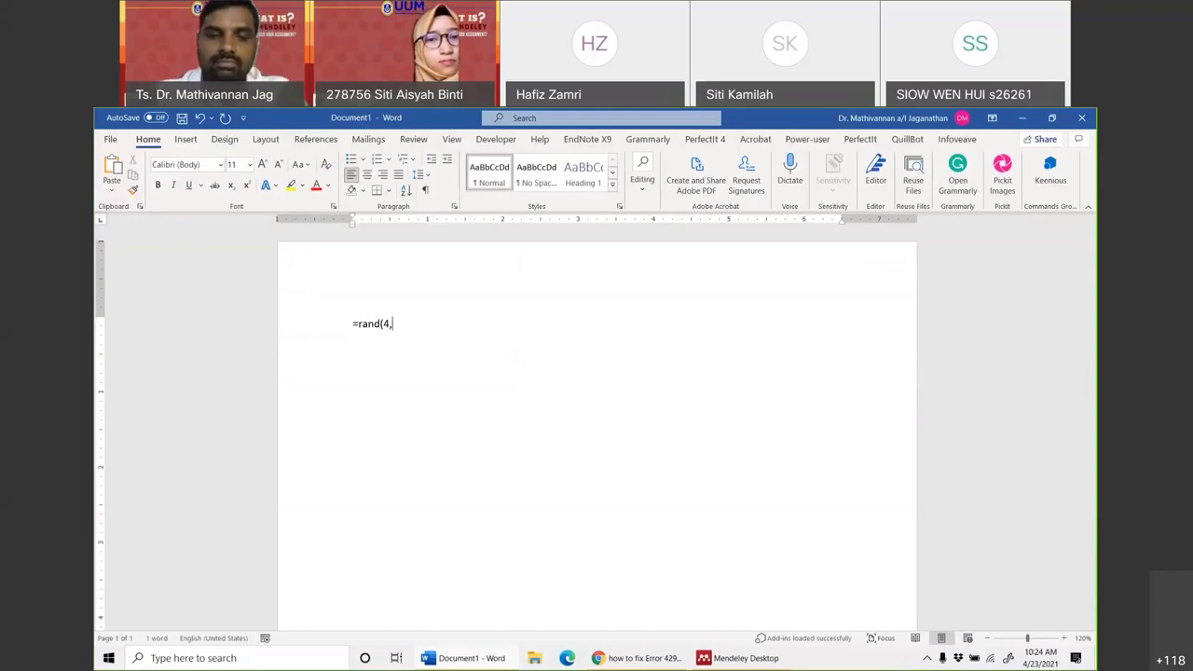
{"action": "type", "text": "4)"}
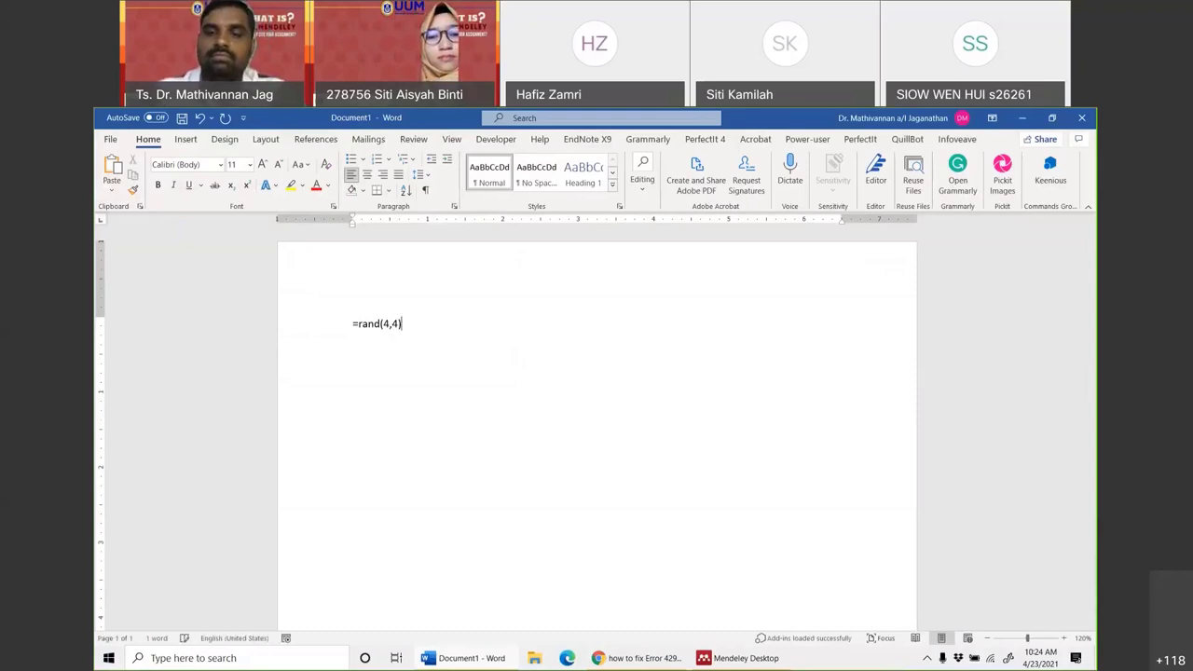
{"action": "key", "text": "Return"}
{"action": "key", "text": "ctrl+a"}
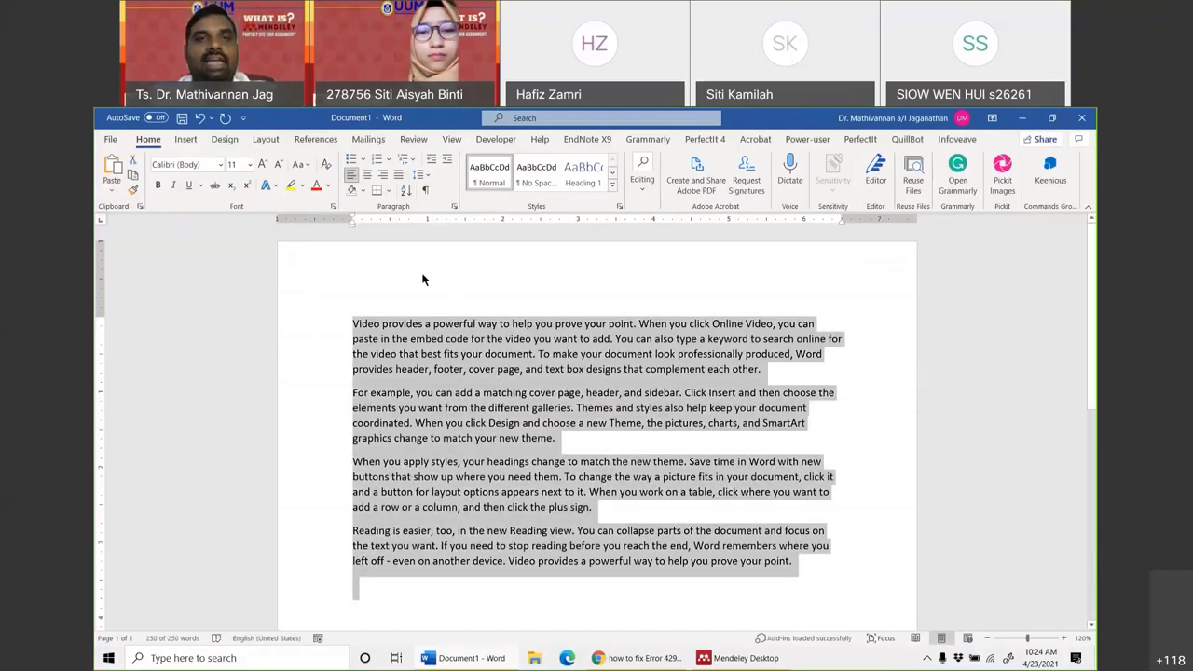
{"action": "left_click", "coordinate": [398, 174]}
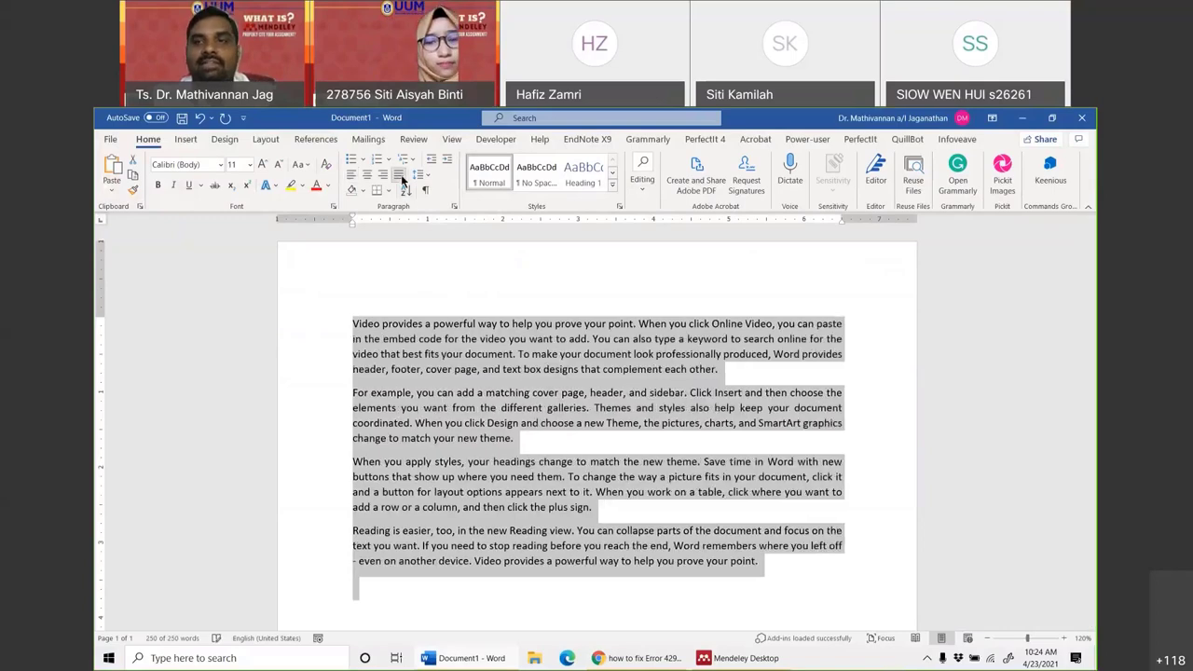
{"action": "left_click", "coordinate": [791, 583]}
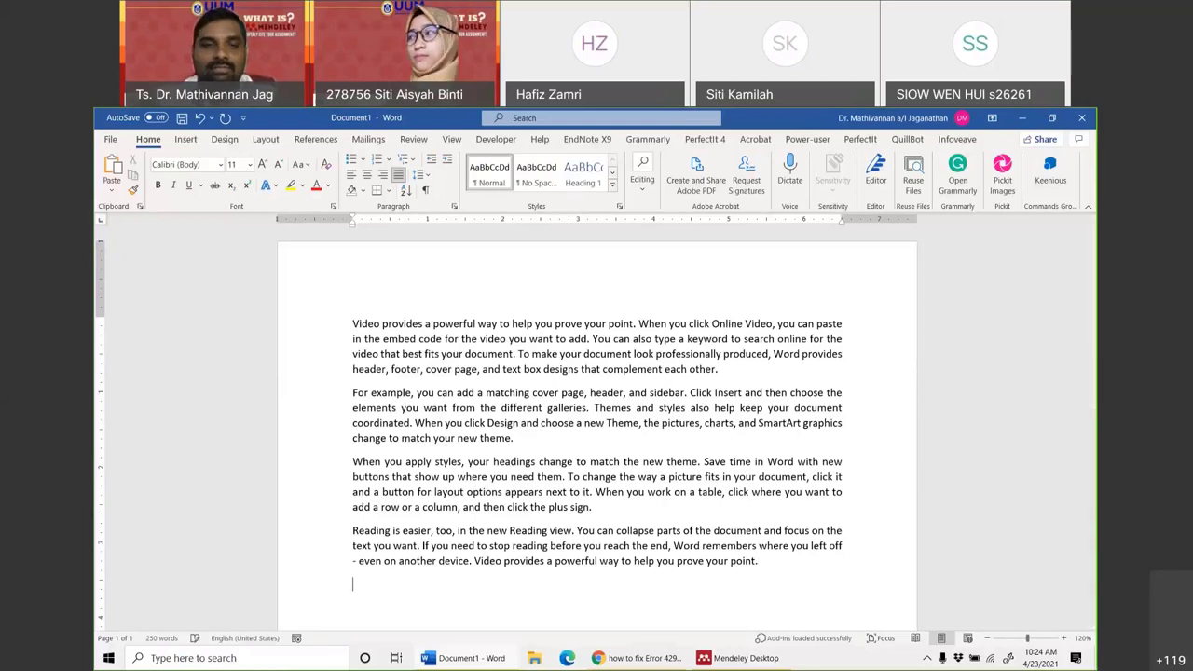
Generate ten more paragraphs of sample text with =rand(10,10).
{"action": "type", "text": "=ra"}
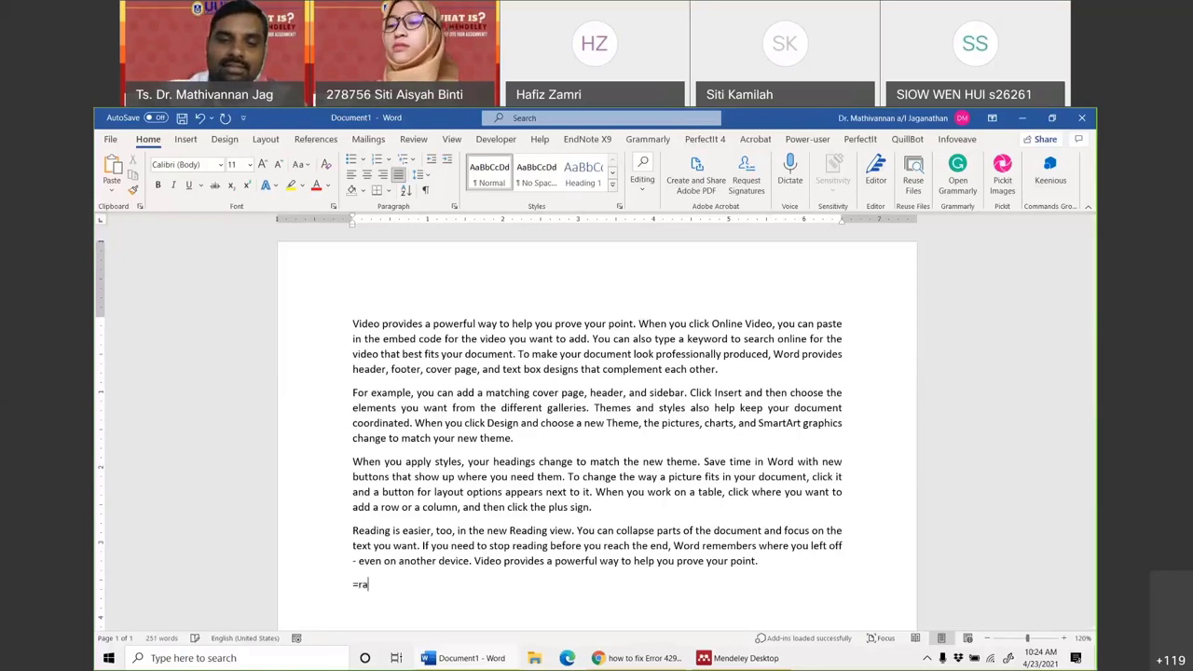
{"action": "type", "text": "nd("}
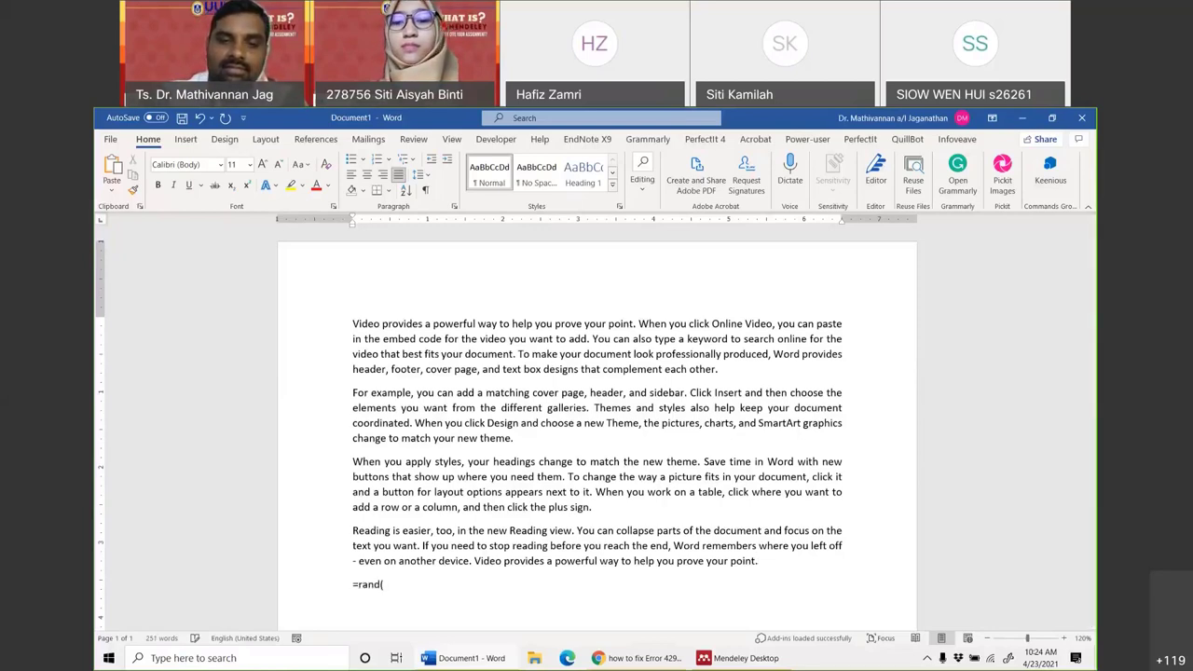
{"action": "type", "text": "10,10)"}
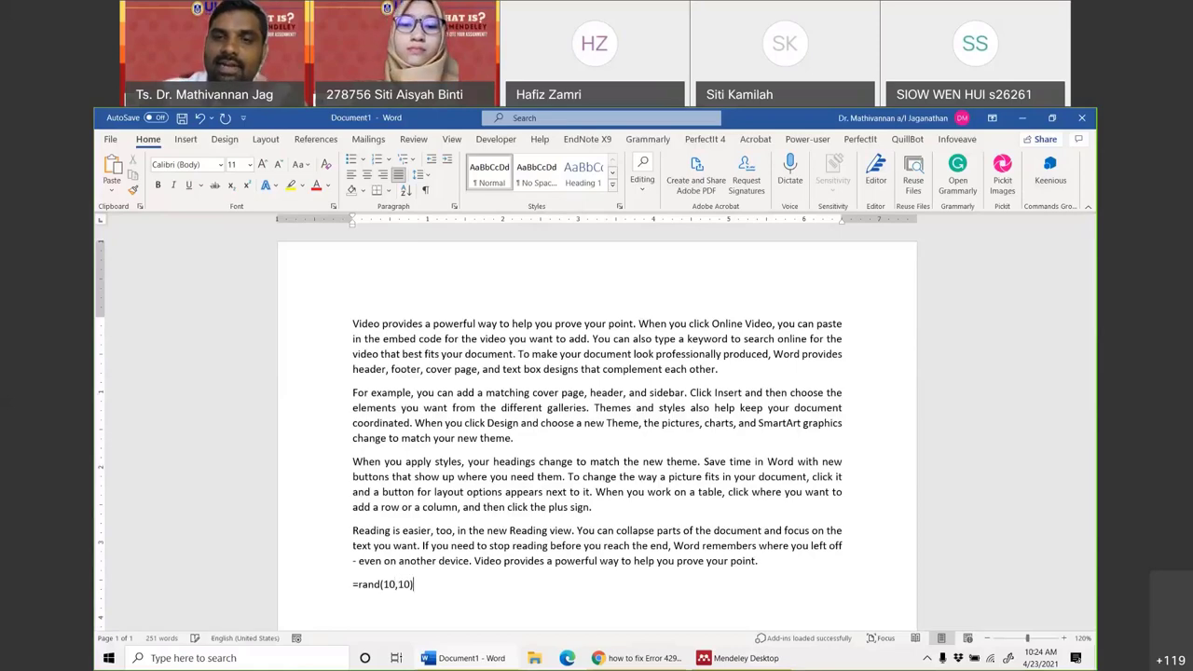
{"action": "key", "text": "Return"}
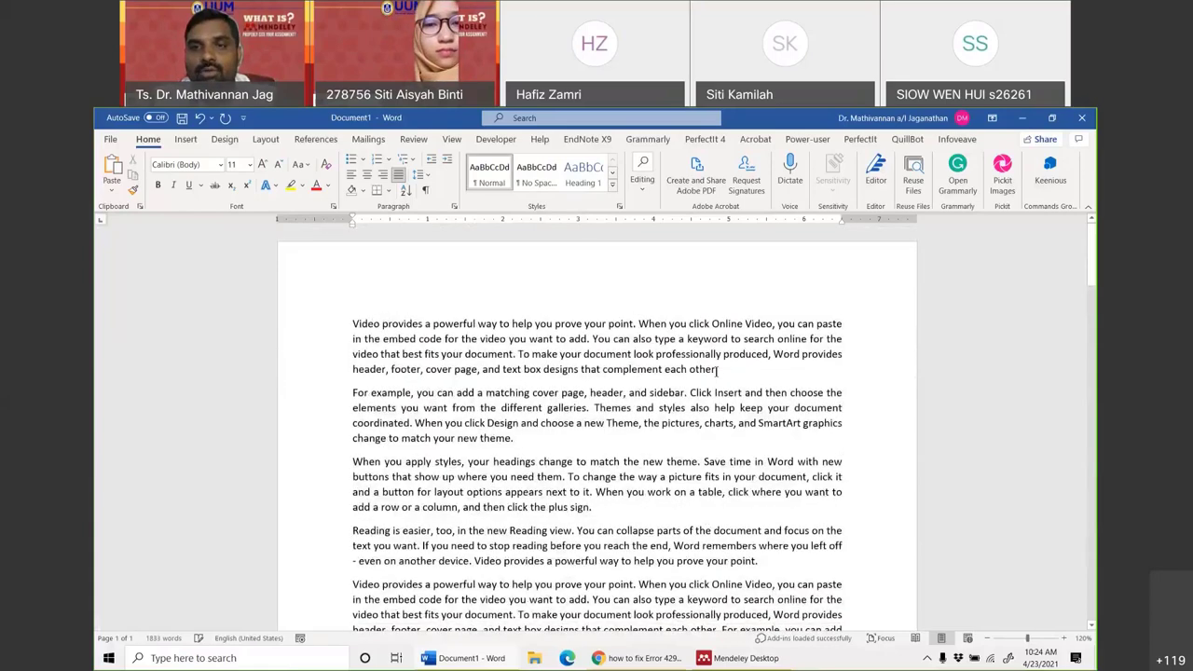
{"action": "left_click", "coordinate": [316, 139]}
Cite the Alam & Noor ICT adoption paper from Mendeley at the end of the first paragraph.
{"action": "left_click", "coordinate": [353, 175]}
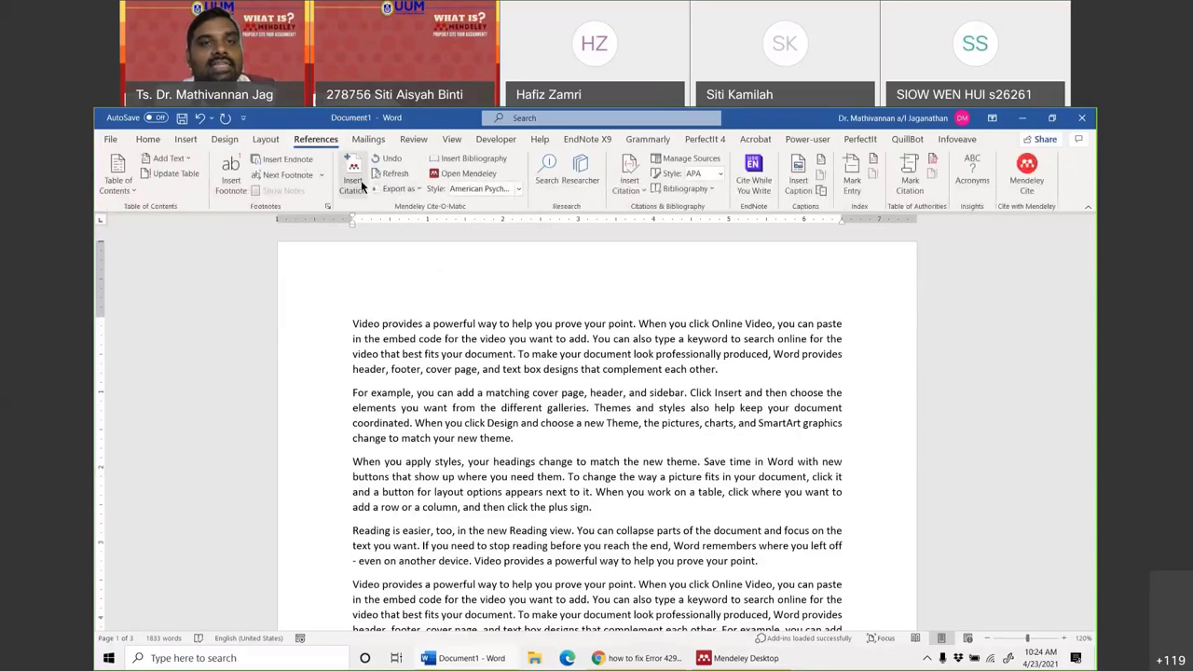
{"action": "left_click", "coordinate": [918, 411]}
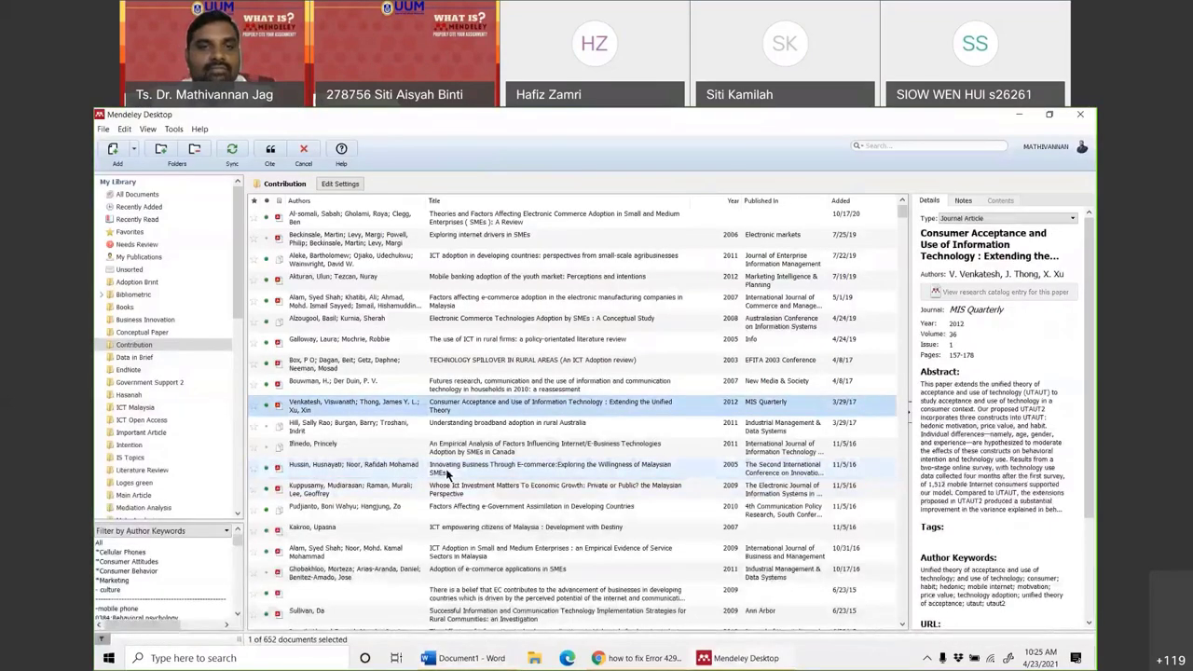
{"action": "scroll", "coordinate": [446, 468], "scroll_direction": "down", "scroll_amount": 4}
{"action": "left_click", "coordinate": [373, 314]}
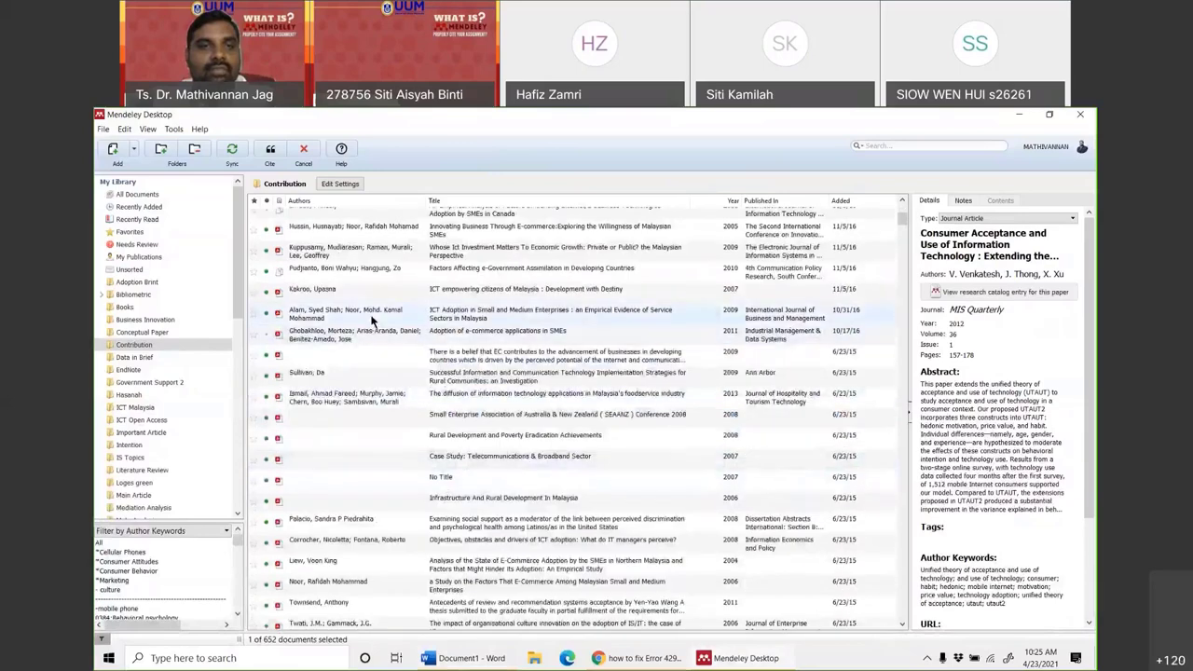
{"action": "left_click", "coordinate": [272, 154]}
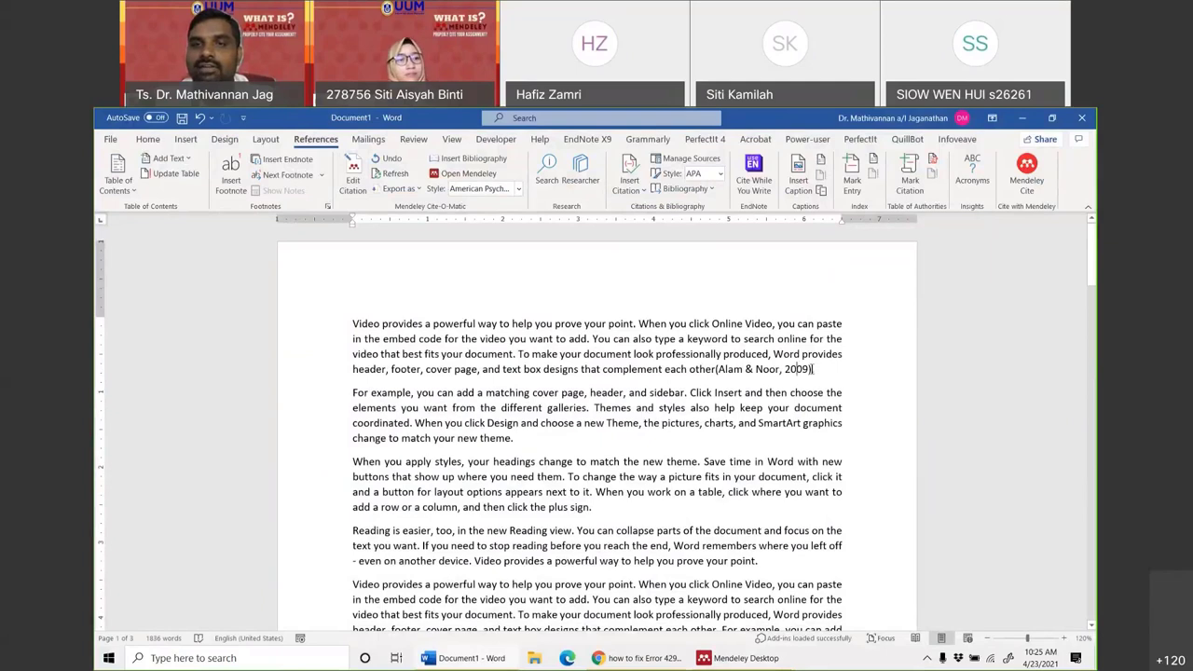
{"action": "left_click", "coordinate": [799, 369]}
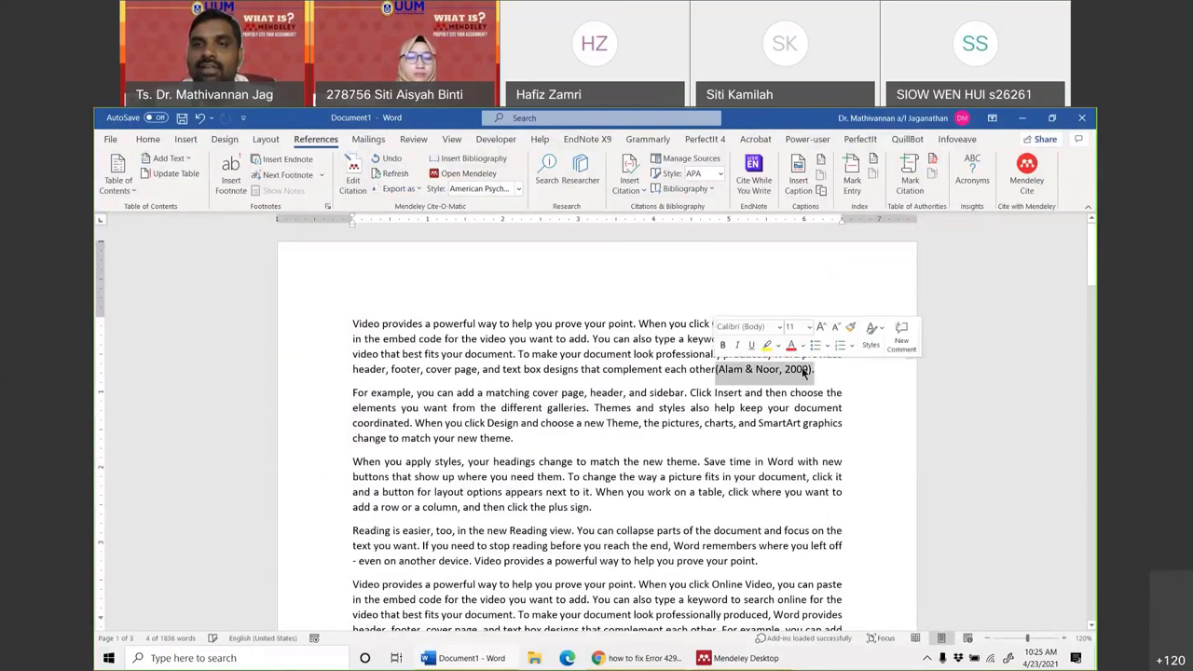
{"action": "left_click", "coordinate": [811, 369]}
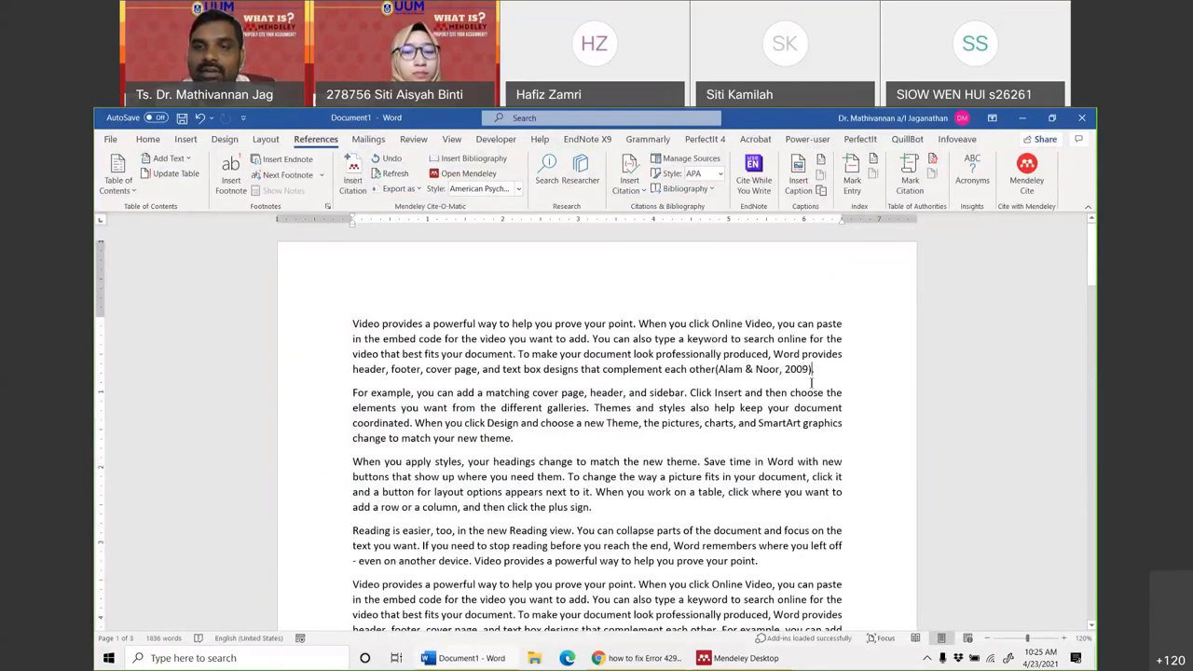
Add the Palacio 2008 paper to the same citation, giving (Alam & Noor, 2009; Palacio, 2008).
{"action": "left_click", "coordinate": [353, 183]}
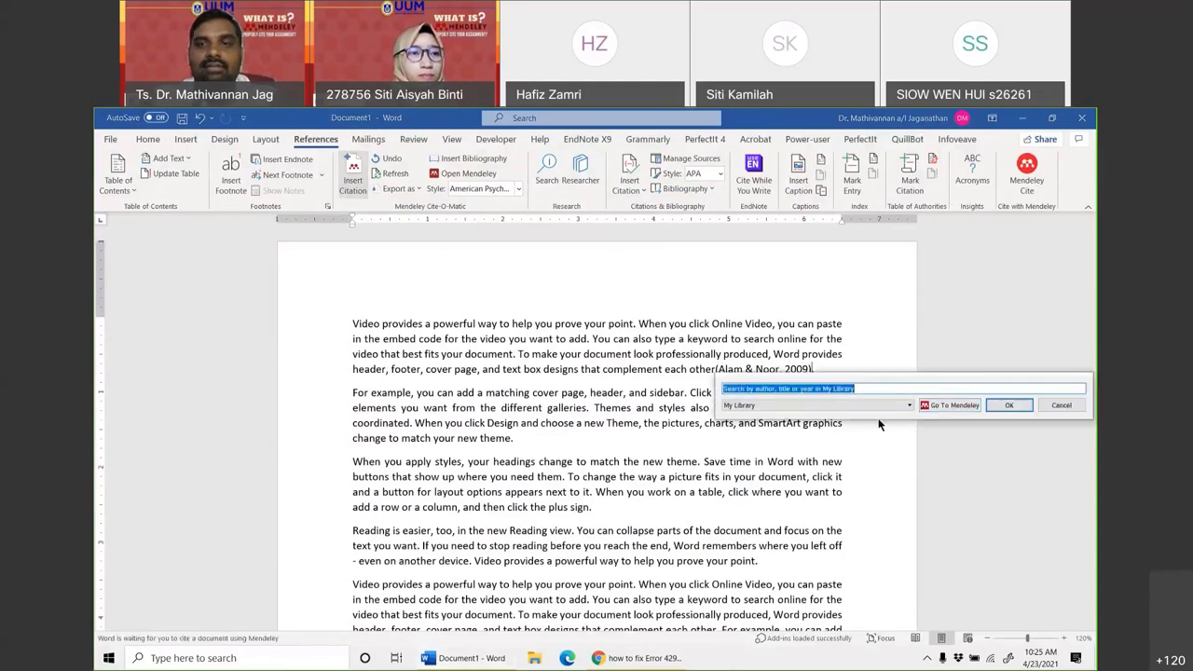
{"action": "left_click", "coordinate": [937, 407]}
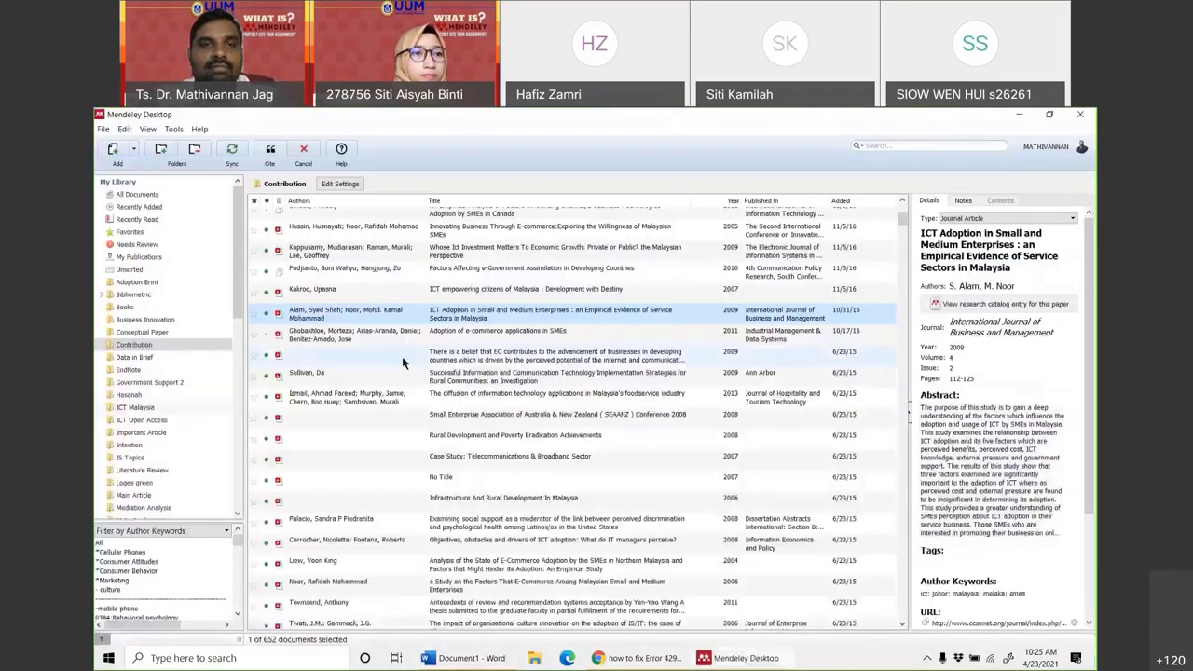
{"action": "left_click", "coordinate": [511, 379]}
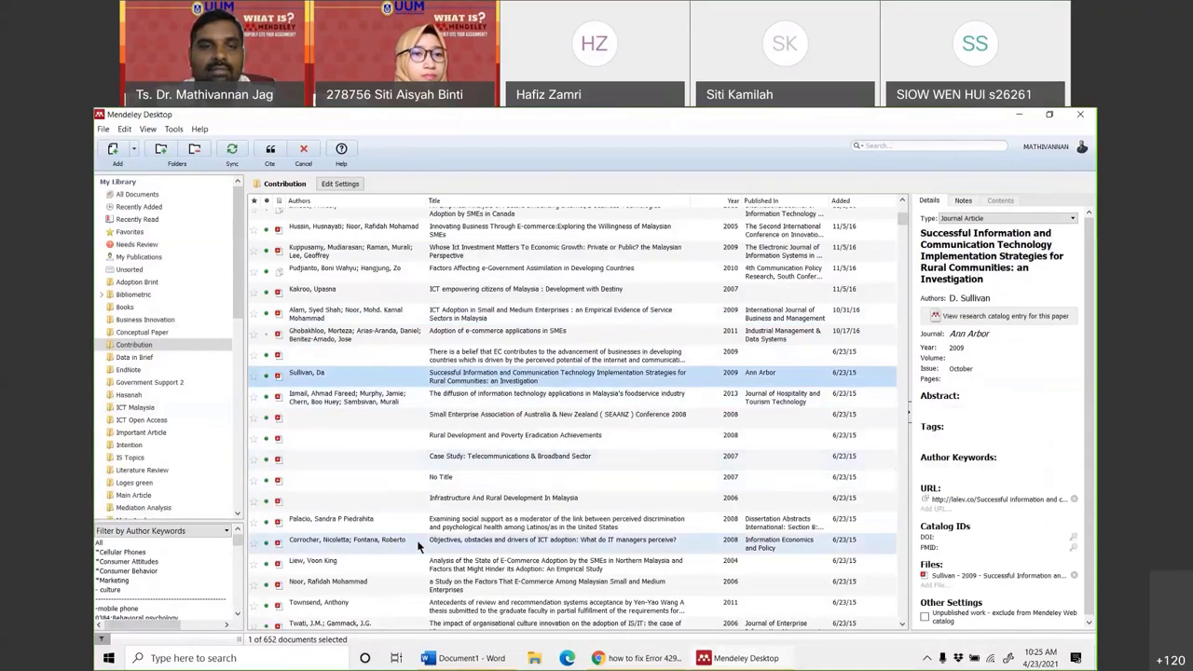
{"action": "left_click", "coordinate": [471, 523]}
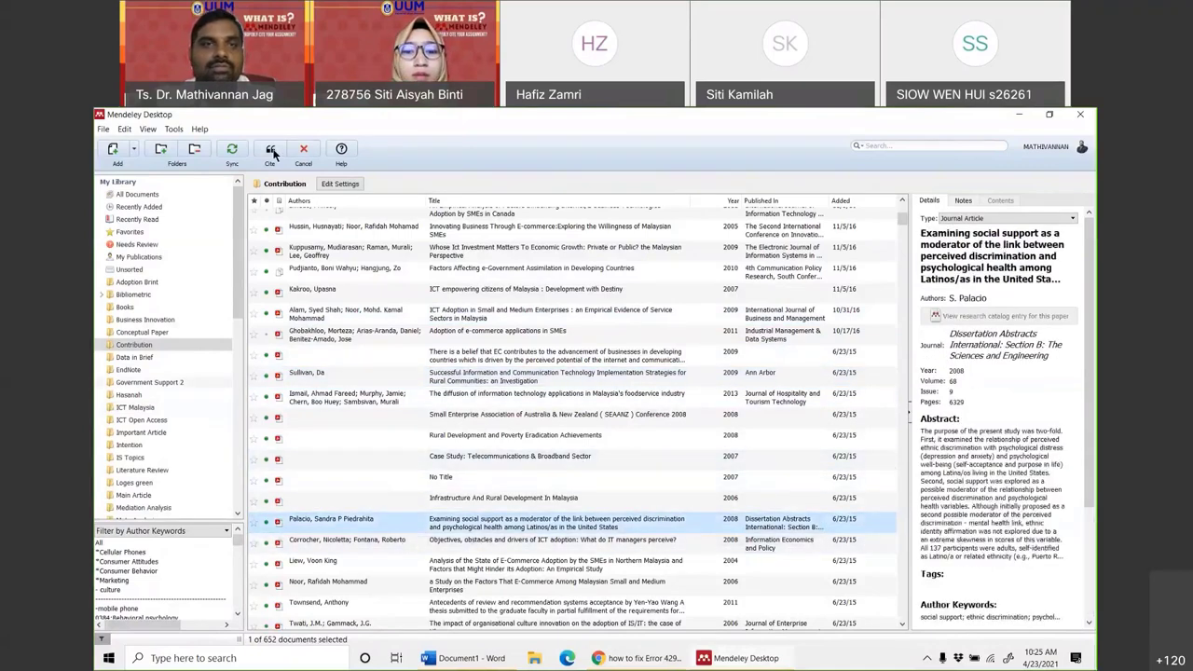
{"action": "left_click", "coordinate": [270, 151]}
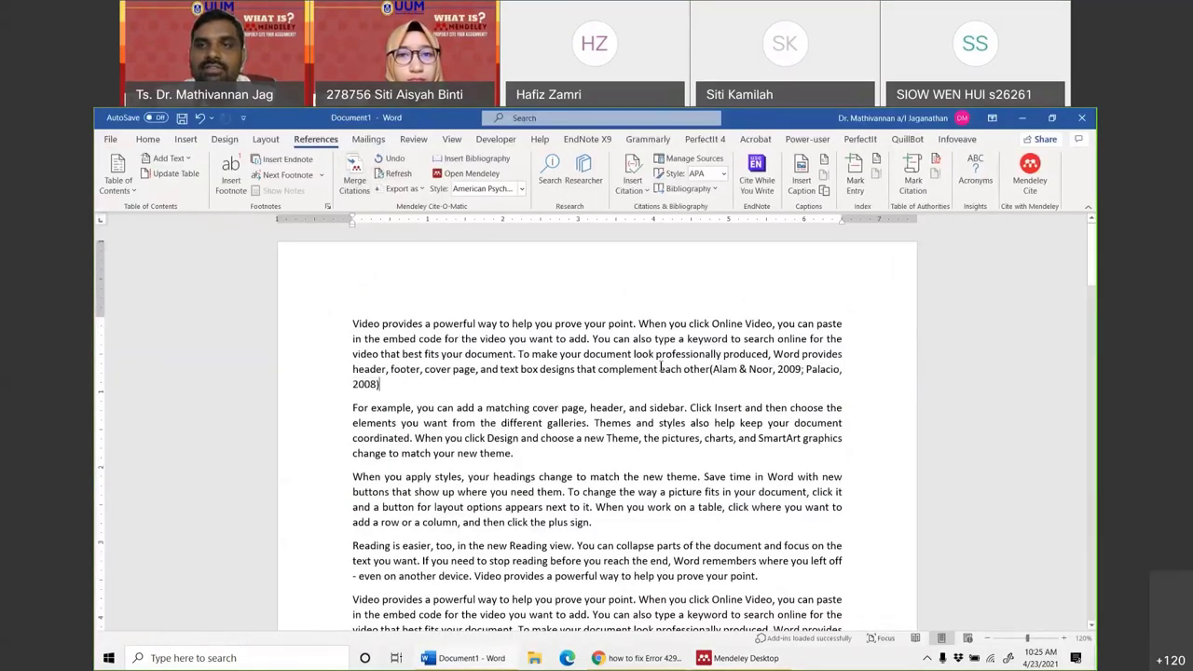
After 'theme.' in the second paragraph, cite the fourteen Mendeley references from Palacio through Tovar.
{"action": "left_click", "coordinate": [513, 453]}
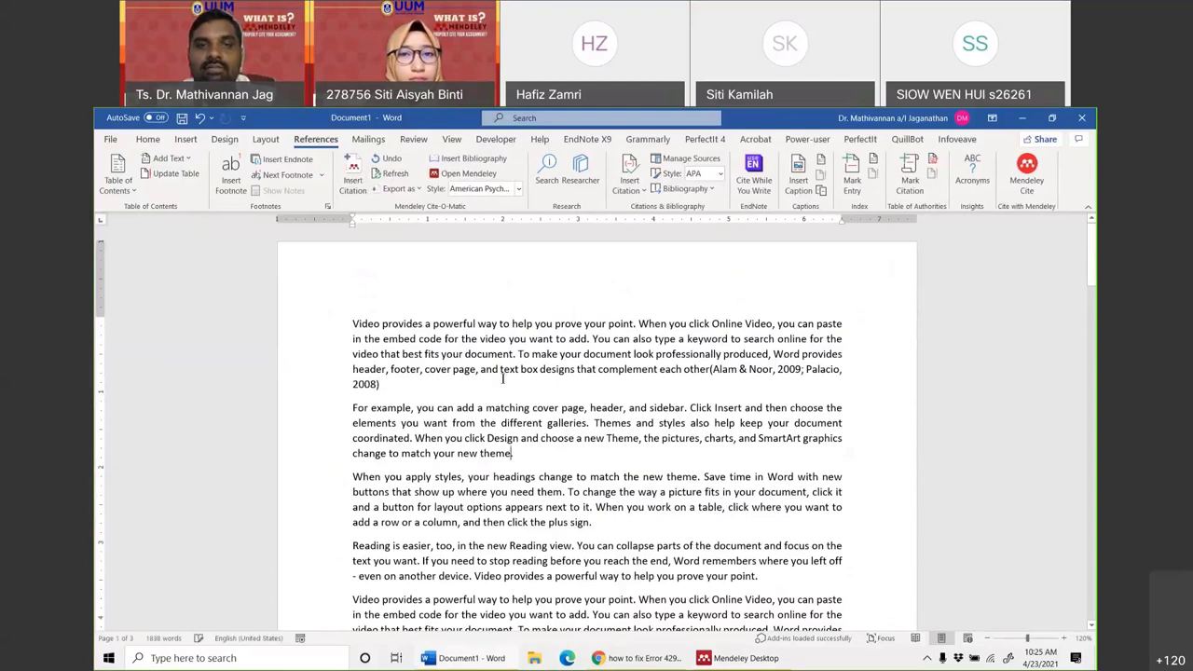
{"action": "left_click", "coordinate": [355, 189]}
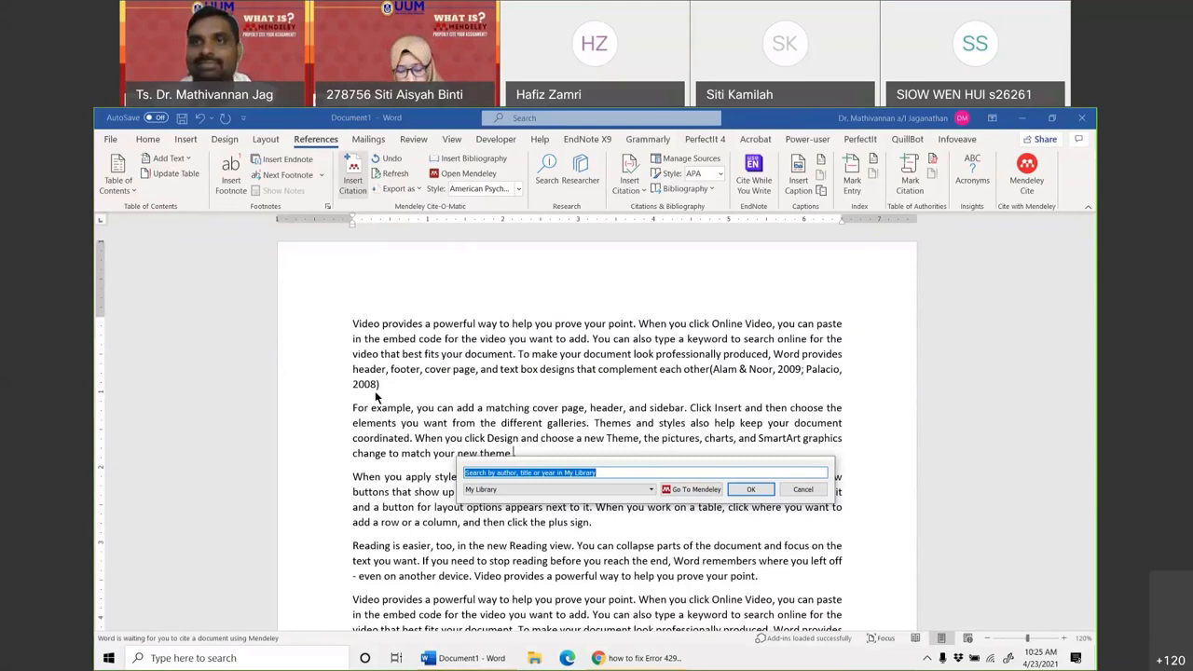
{"action": "left_click", "coordinate": [352, 187]}
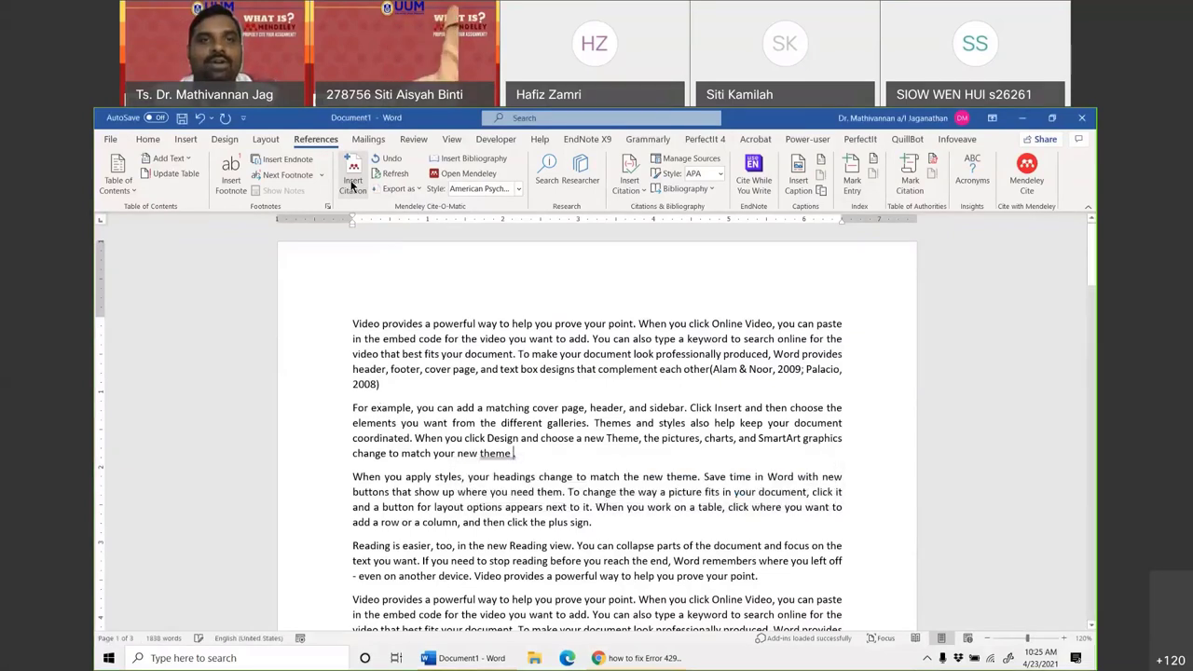
{"action": "left_click", "coordinate": [697, 491]}
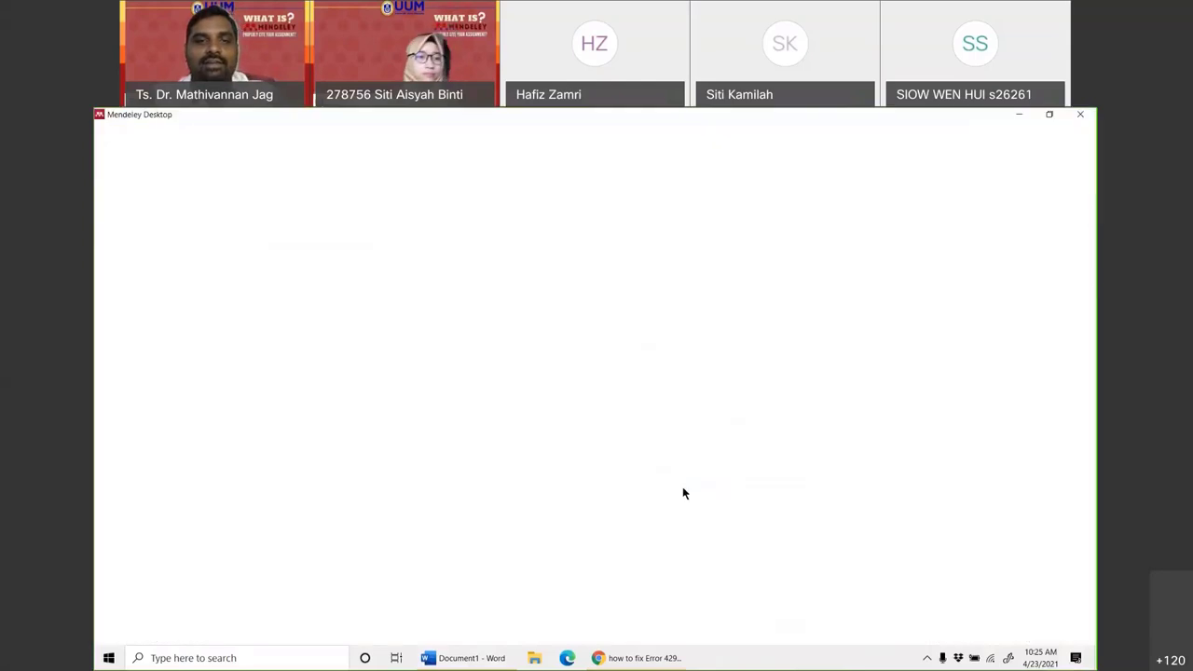
{"action": "scroll", "coordinate": [579, 466], "scroll_direction": "down", "scroll_amount": 4}
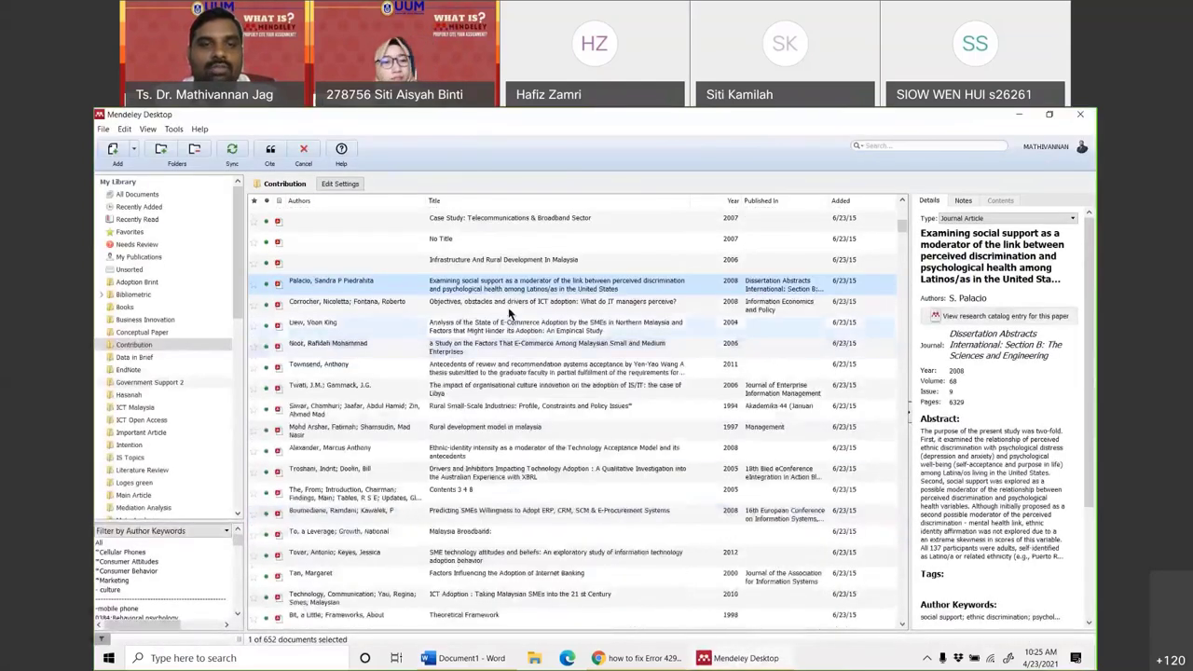
{"action": "left_click", "coordinate": [478, 555], "text": "shift"}
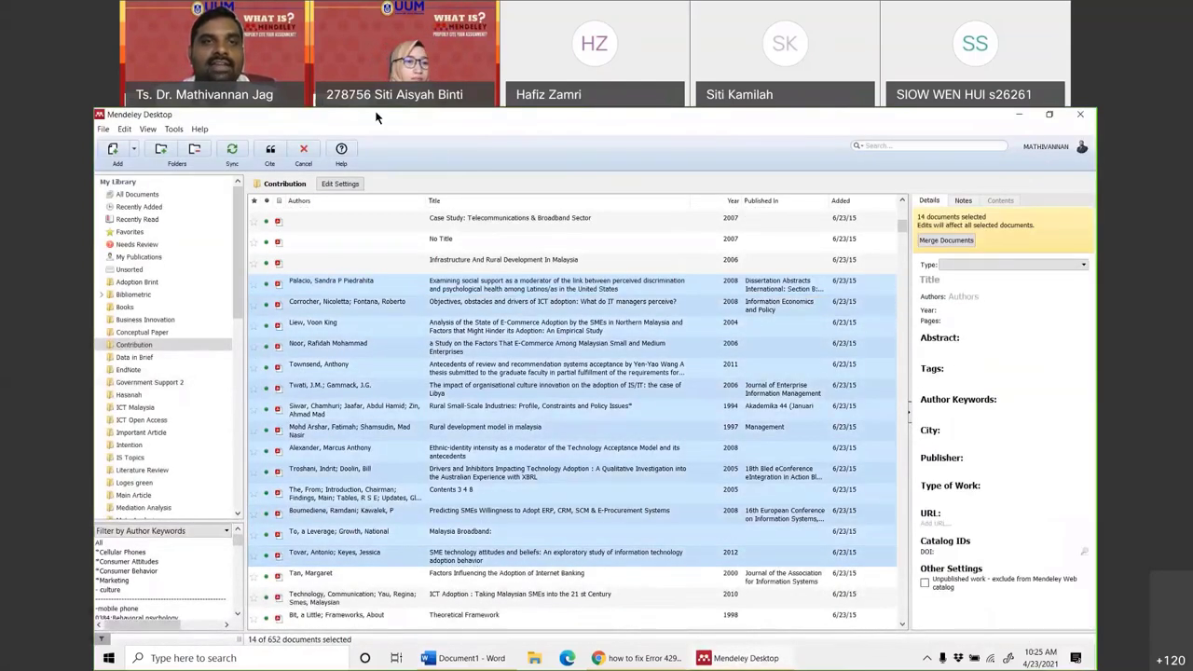
{"action": "left_click", "coordinate": [271, 151]}
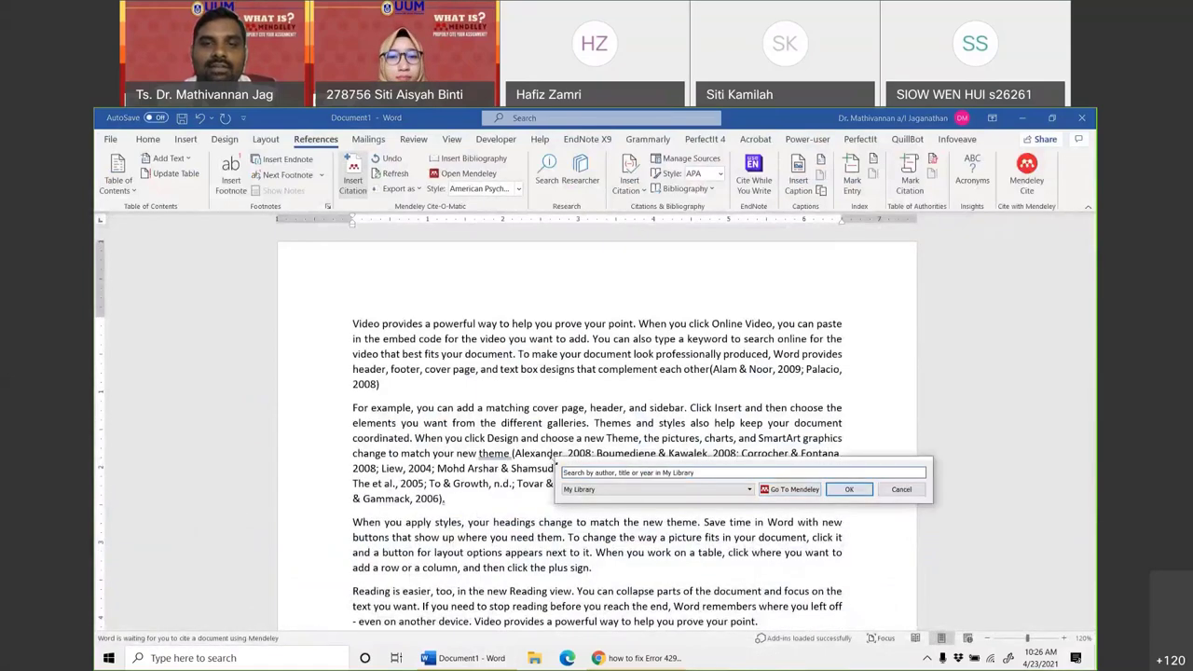
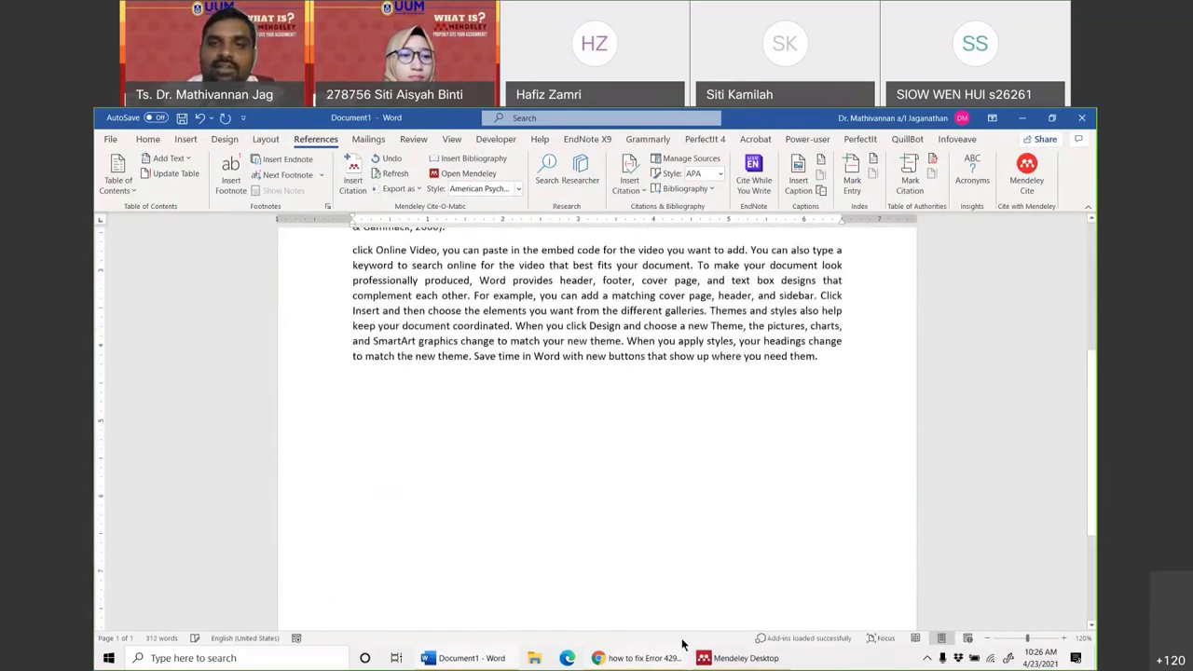
Add a bold 'References' heading below the last paragraph, with an empty line beneath it.
{"action": "left_click", "coordinate": [840, 356]}
{"action": "key", "text": "Return"}
{"action": "key", "text": "Return"}
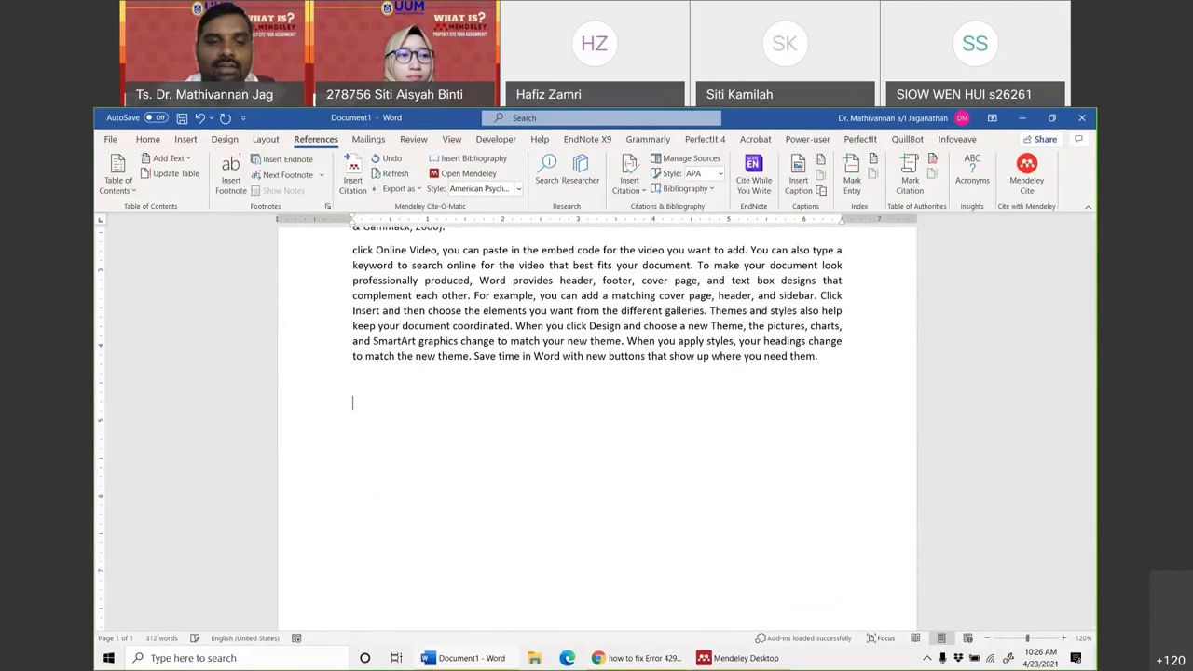
{"action": "type", "text": "References"}
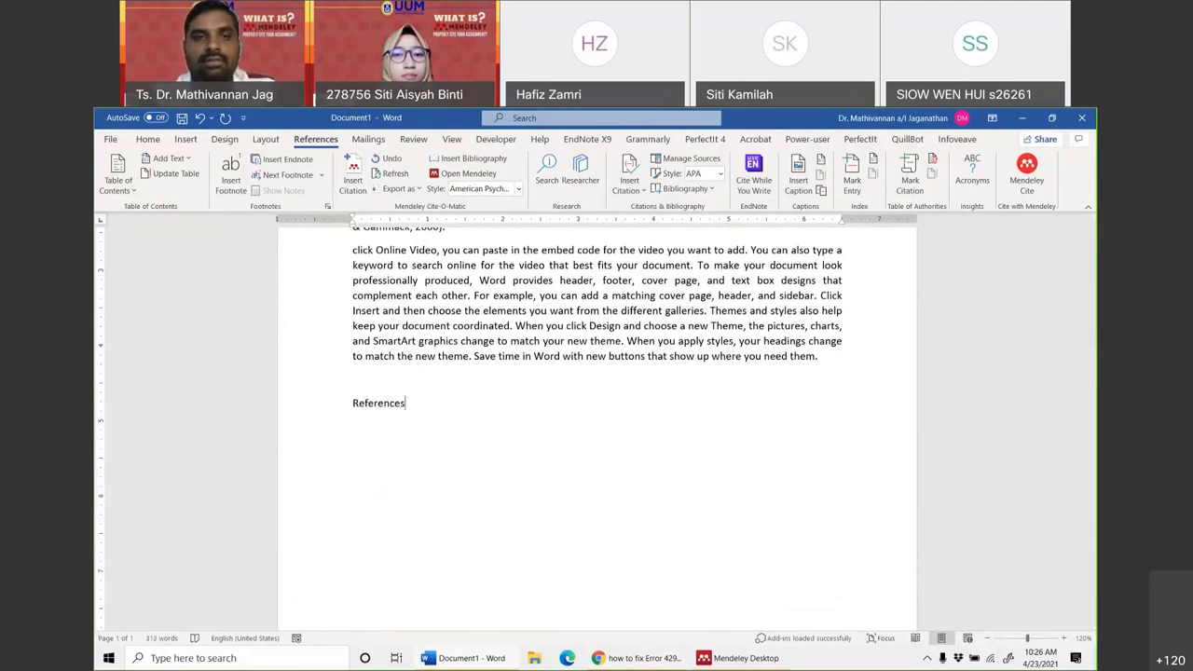
{"action": "left_click", "coordinate": [336, 407]}
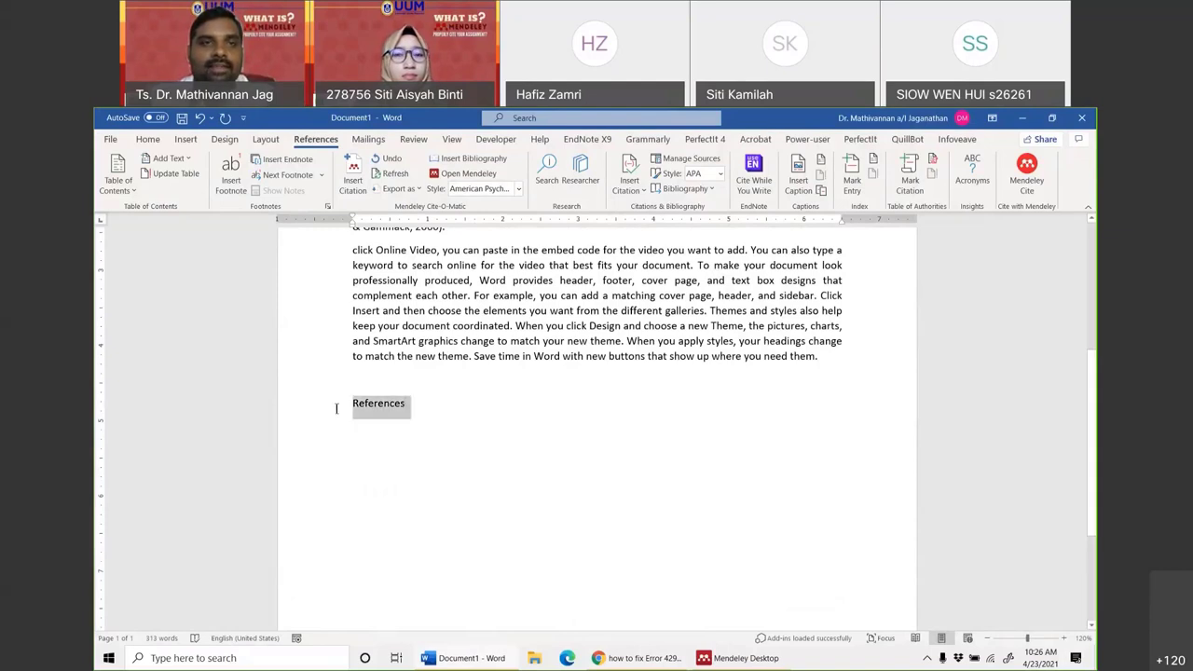
{"action": "left_click", "coordinate": [149, 139]}
{"action": "left_click", "coordinate": [158, 184]}
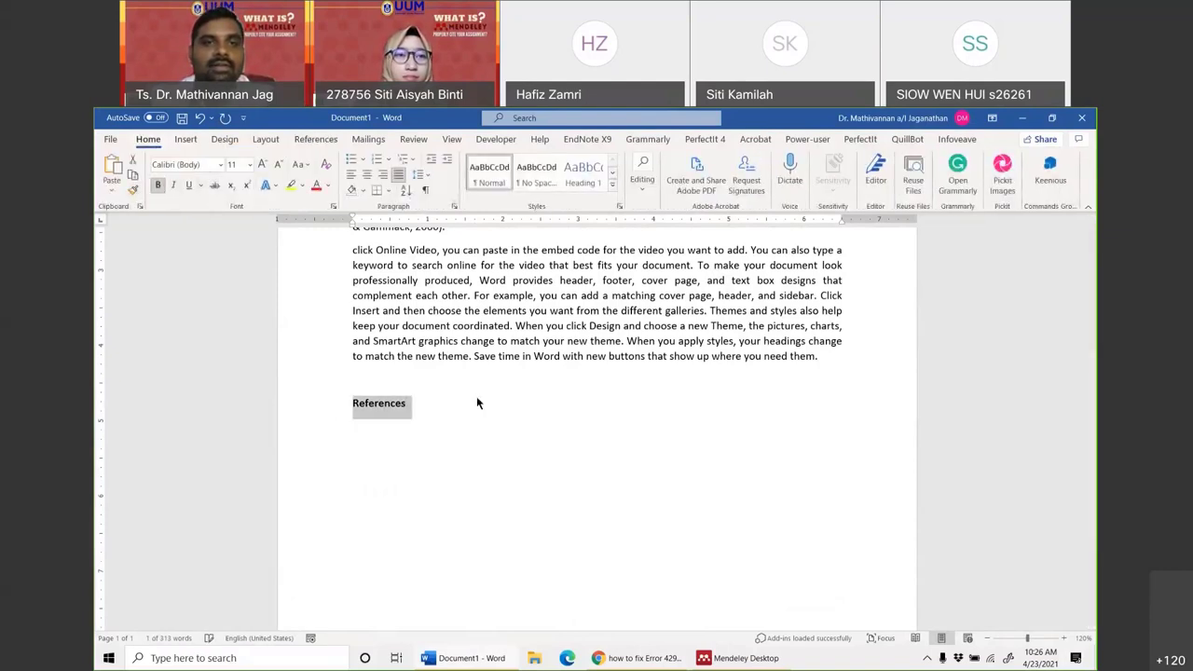
{"action": "left_click", "coordinate": [423, 405]}
{"action": "key", "text": "Return"}
{"action": "key", "text": "Return"}
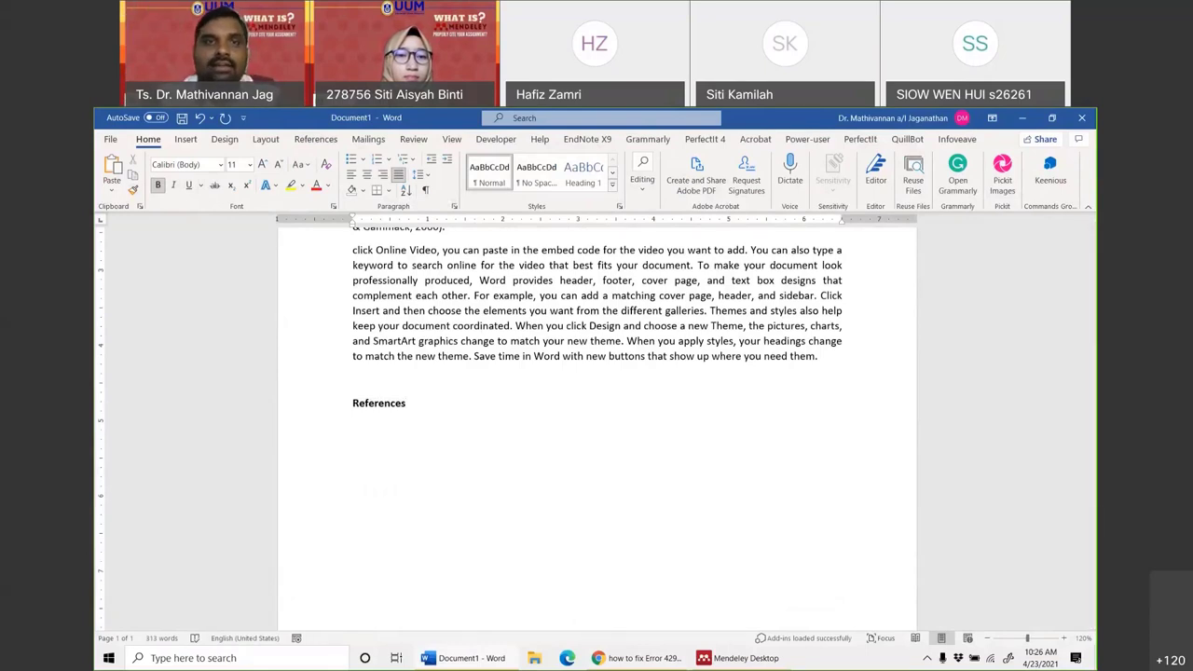
{"action": "left_click", "coordinate": [315, 139]}
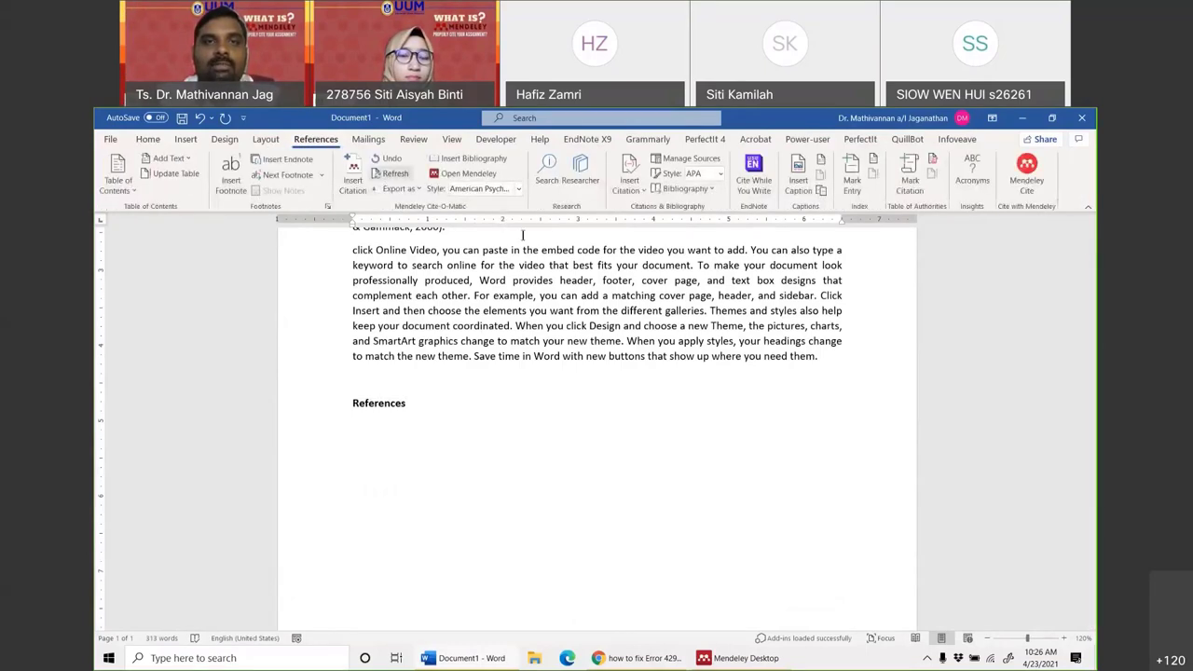
Insert the Mendeley bibliography under the heading and select the whole APA list, Alam to Twati.
{"action": "left_click", "coordinate": [464, 161]}
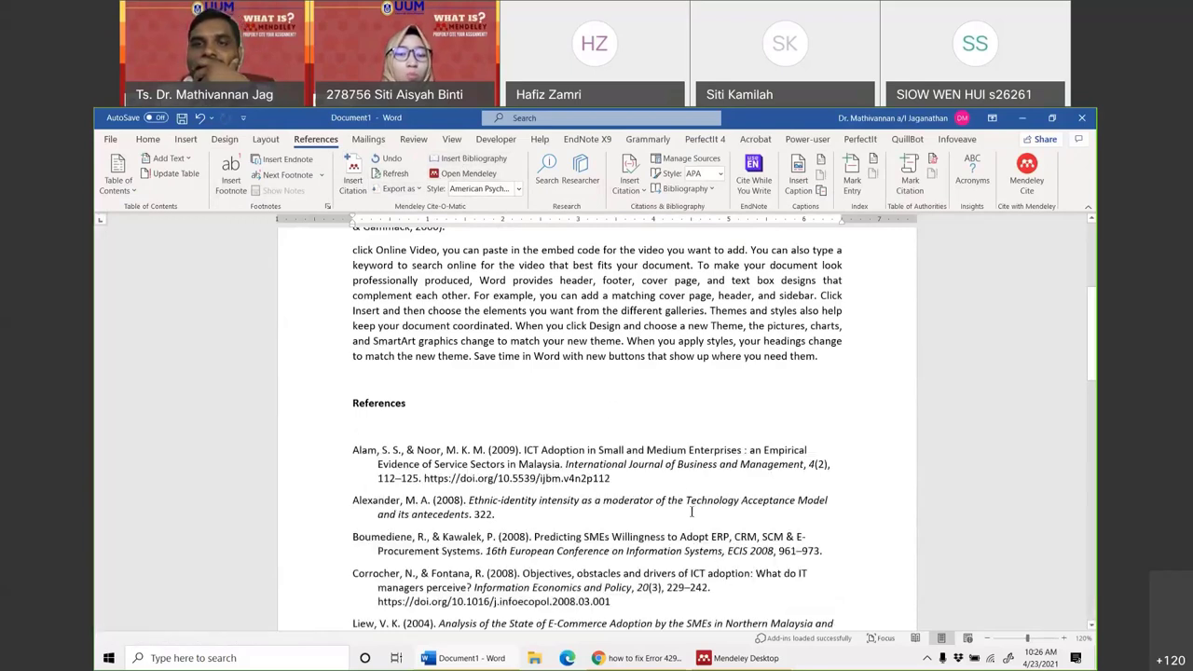
{"action": "scroll", "coordinate": [695, 494], "scroll_direction": "down", "scroll_amount": 1}
{"action": "scroll", "coordinate": [694, 494], "scroll_direction": "down", "scroll_amount": 10}
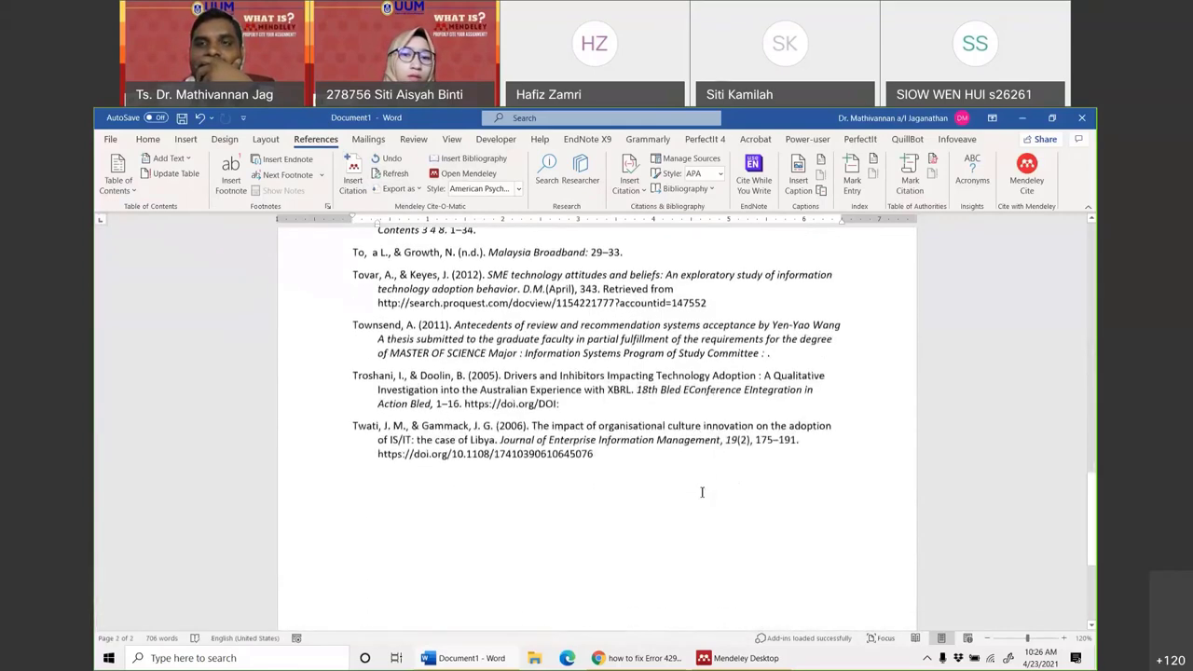
{"action": "scroll", "coordinate": [700, 490], "scroll_direction": "up", "scroll_amount": 8}
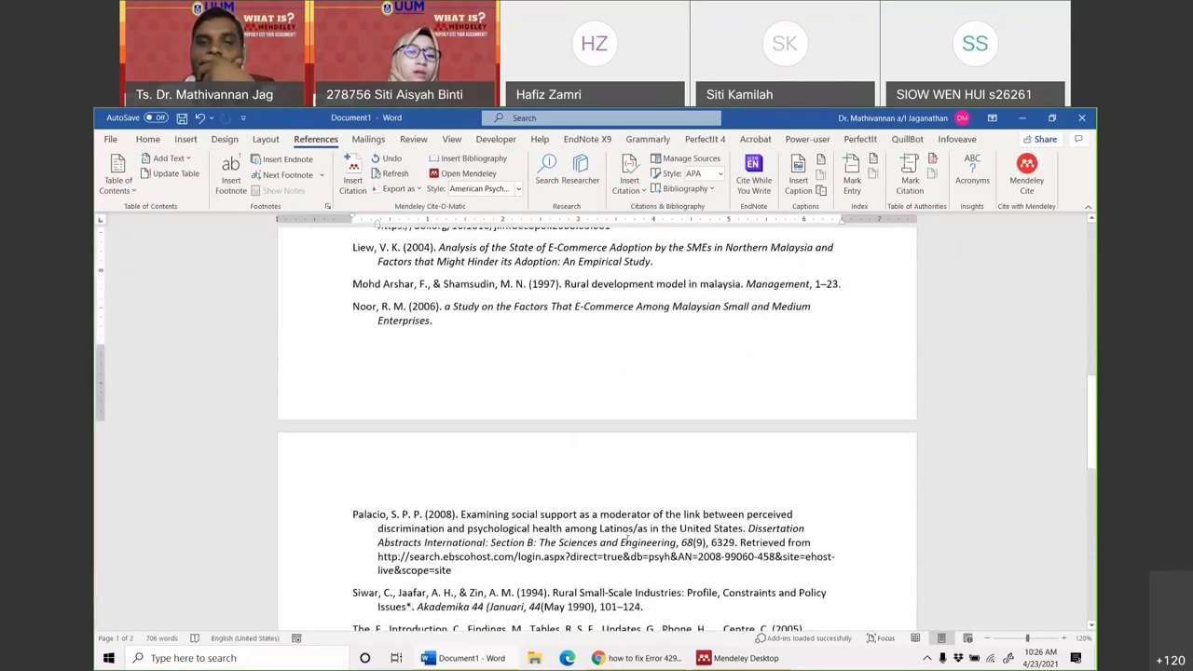
{"action": "scroll", "coordinate": [629, 539], "scroll_direction": "up", "scroll_amount": 5}
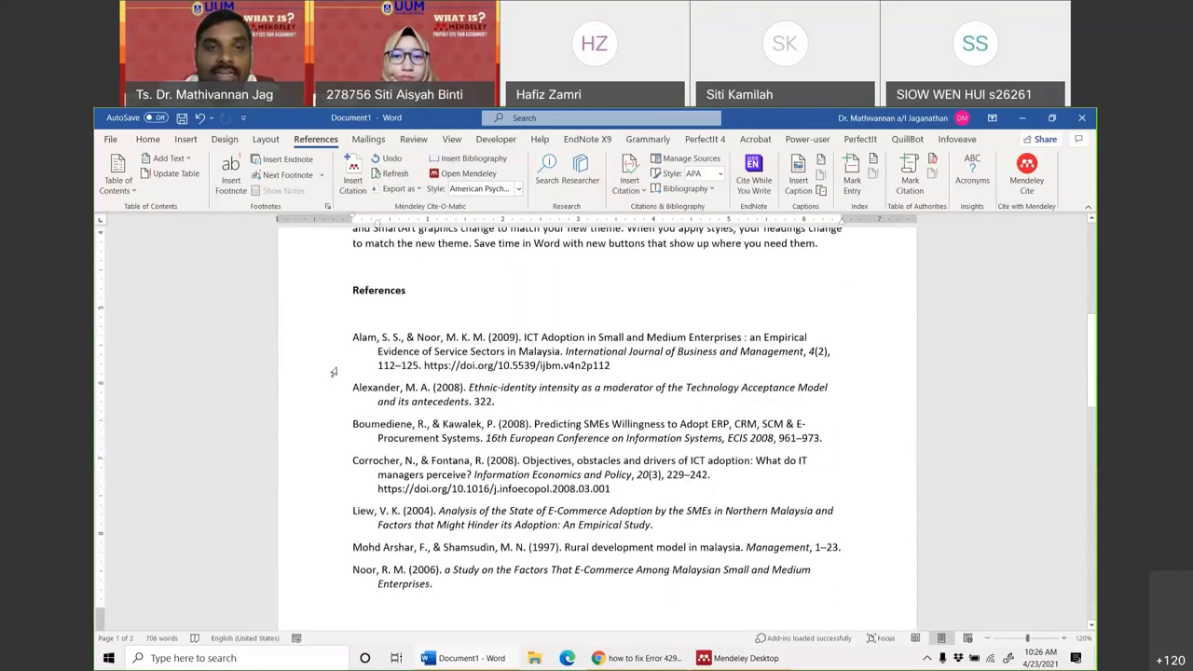
{"action": "left_click_drag", "start_coordinate": [349, 339], "coordinate": [809, 616]}
{"action": "scroll", "coordinate": [673, 424], "scroll_direction": "up", "scroll_amount": 10}
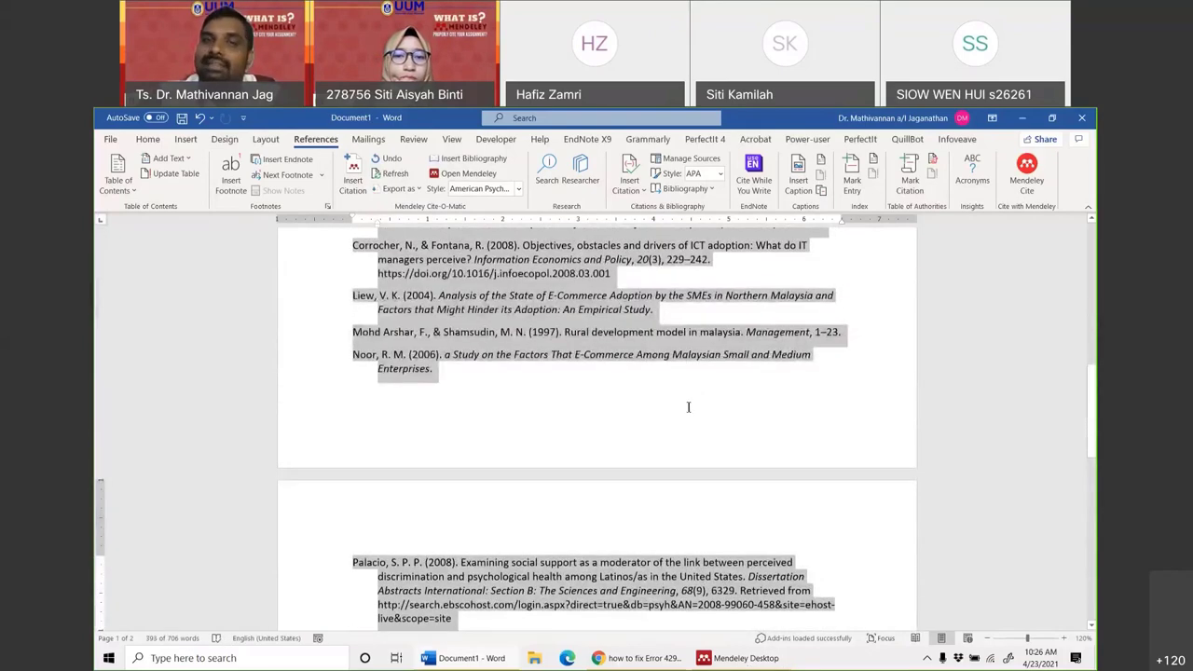
Restyle the references as Chicago author-date, then choose More Styles from the Mendeley style list.
{"action": "left_click", "coordinate": [519, 188]}
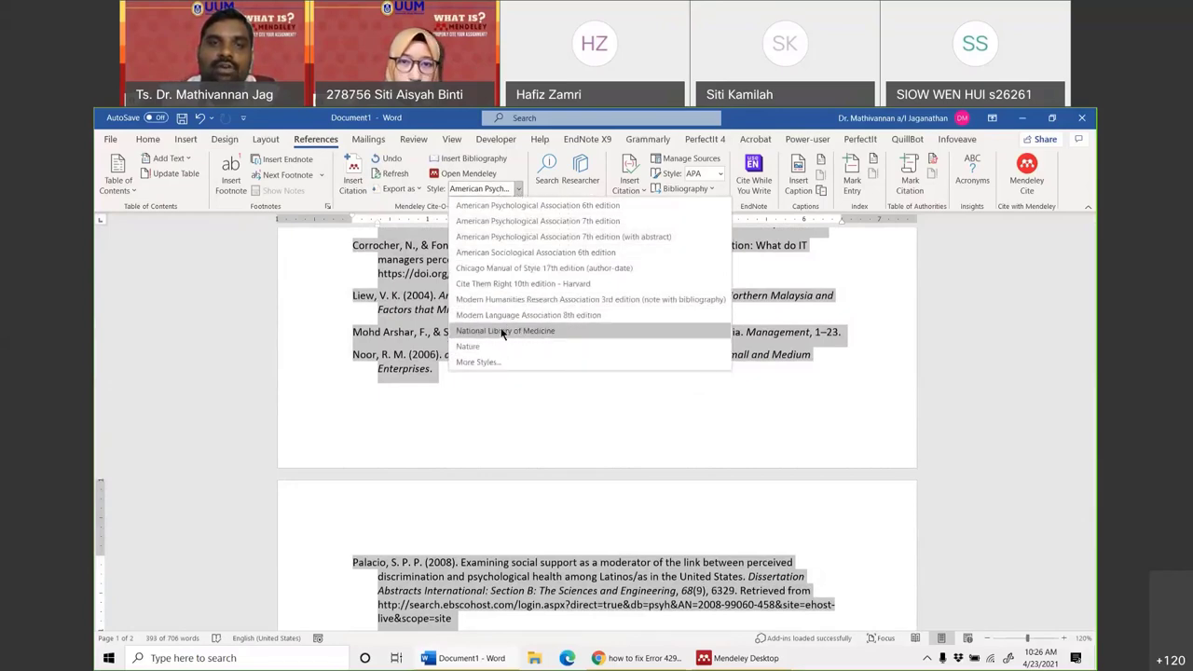
{"action": "left_click", "coordinate": [512, 268]}
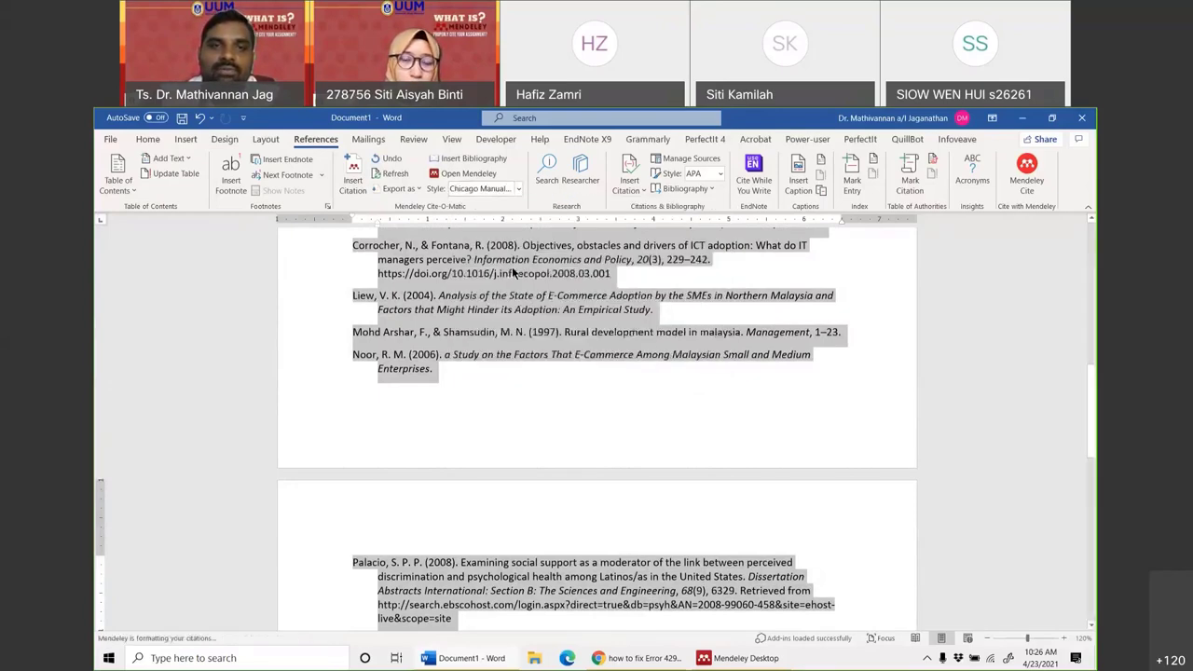
{"action": "left_click", "coordinate": [495, 190]}
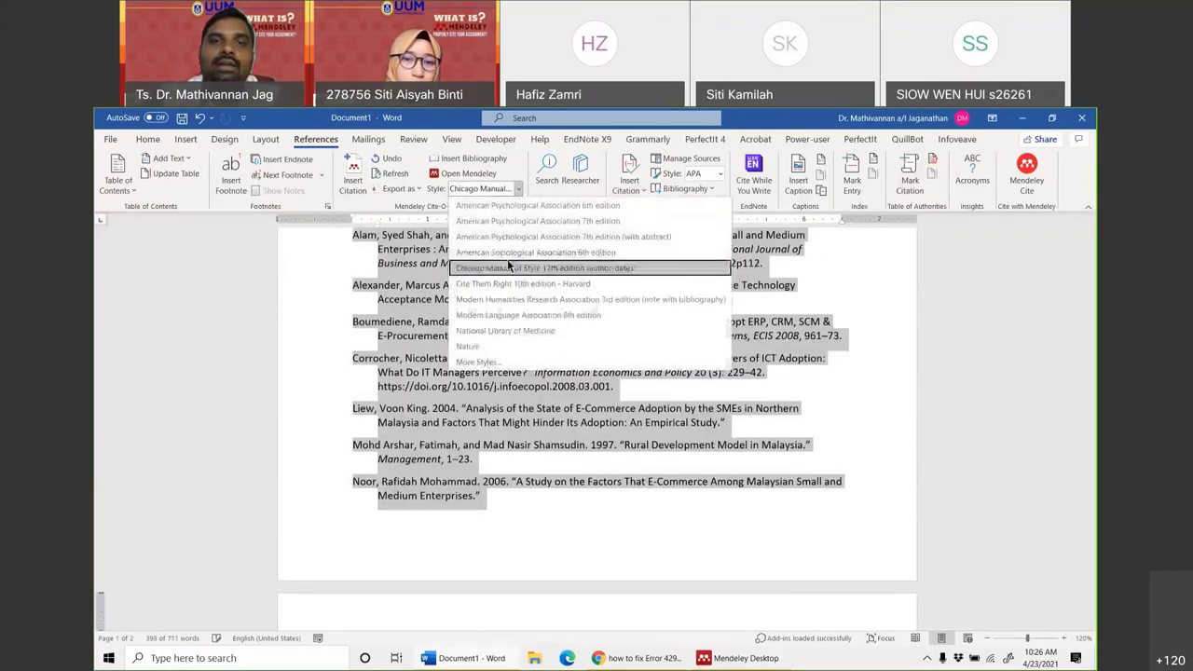
{"action": "left_click", "coordinate": [502, 363]}
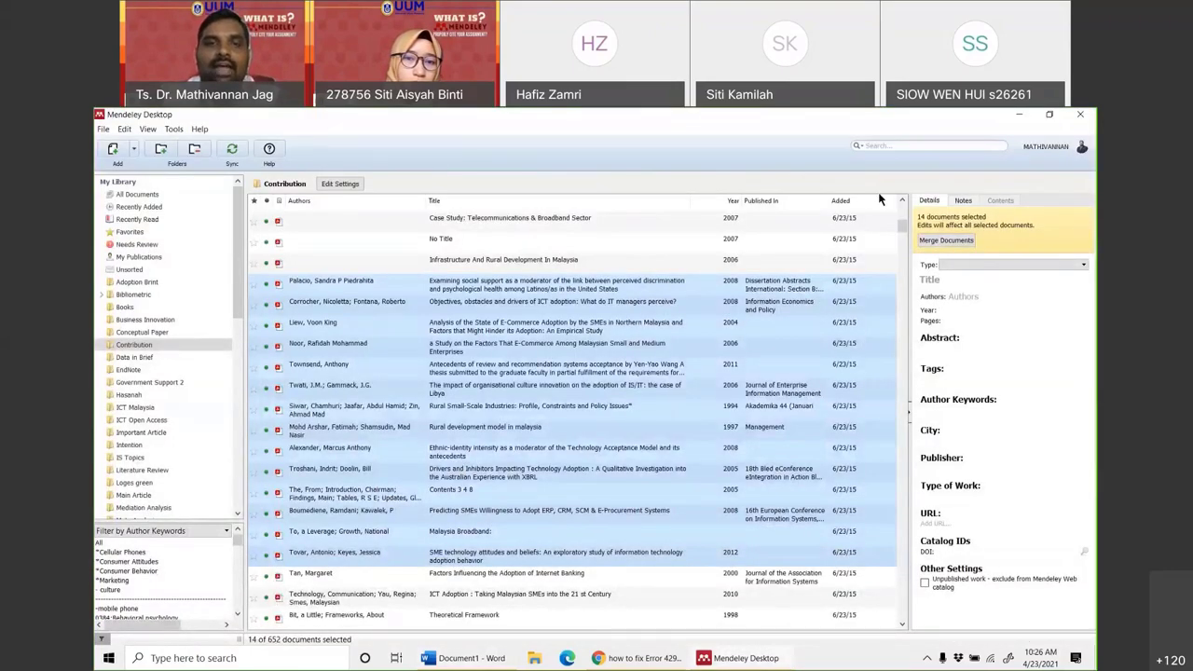
Choose IEEE in Mendeley's Citation Styles so the Word references become numbered entries.
{"action": "scroll", "coordinate": [542, 356], "scroll_direction": "down", "scroll_amount": 3}
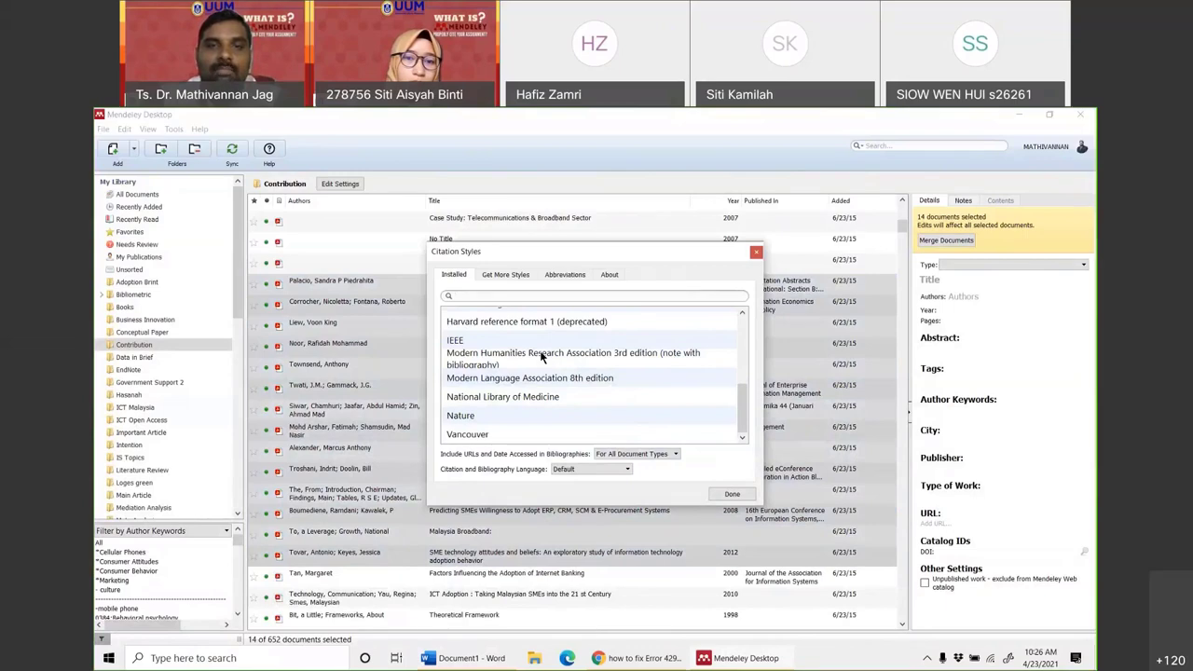
{"action": "scroll", "coordinate": [487, 361], "scroll_direction": "up", "scroll_amount": 1}
{"action": "left_click", "coordinate": [486, 354]}
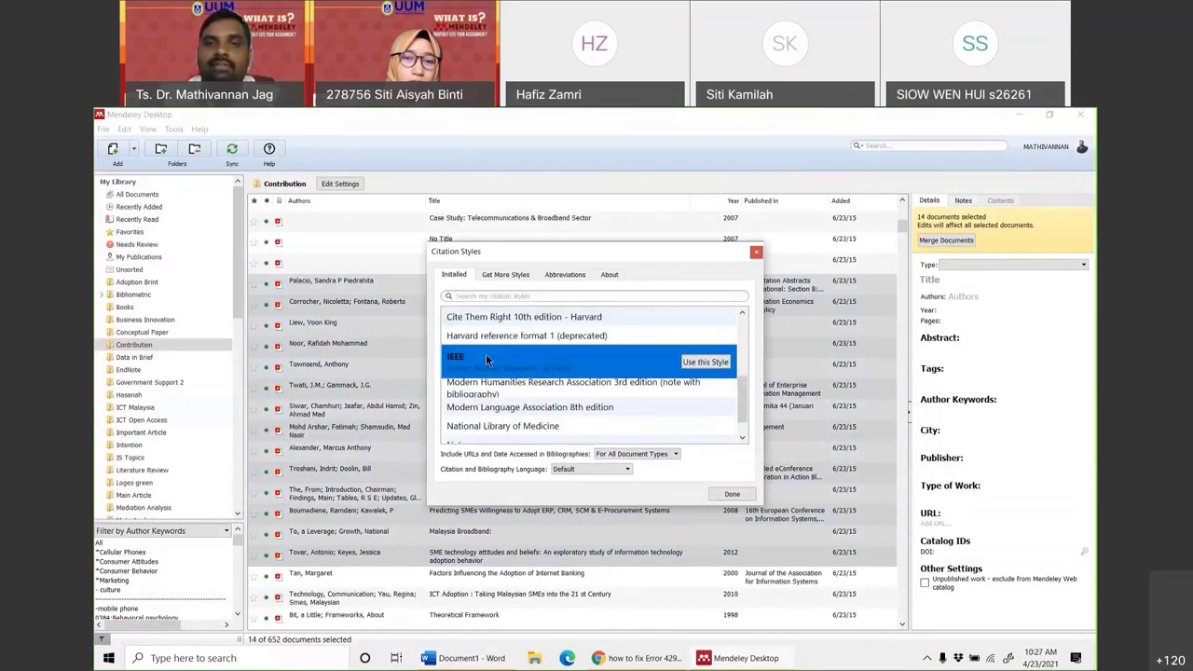
{"action": "left_click", "coordinate": [705, 359]}
{"action": "left_click", "coordinate": [732, 495]}
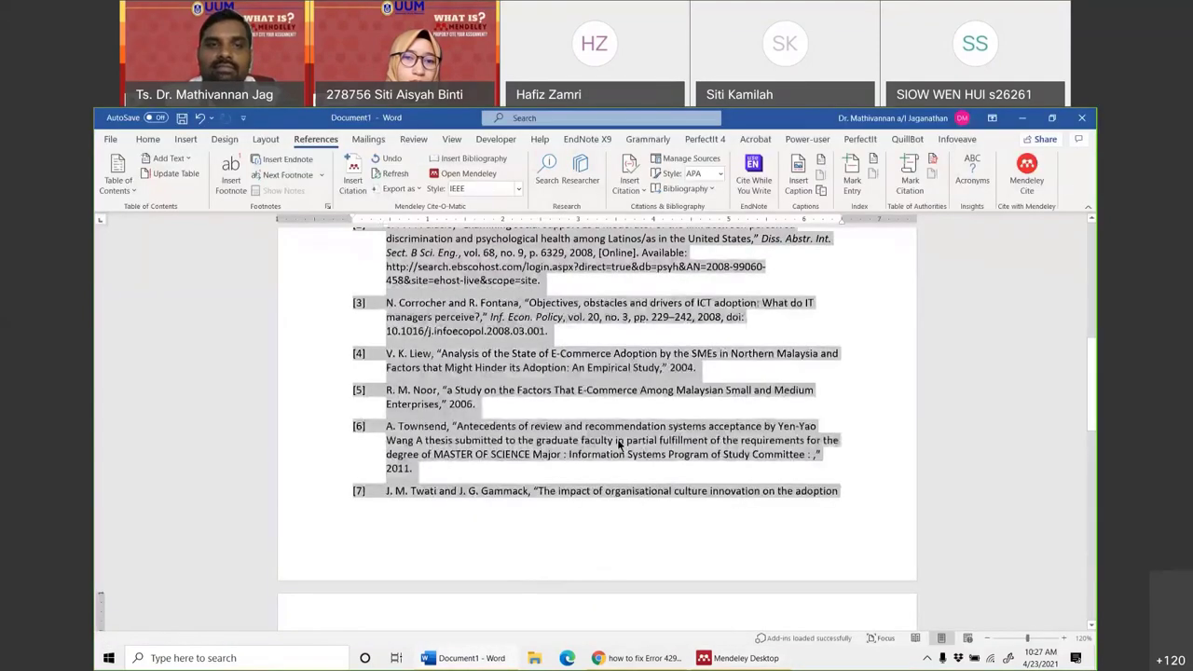
Switch the reference list back to American Psychological Association 7th edition style.
{"action": "left_click", "coordinate": [529, 444]}
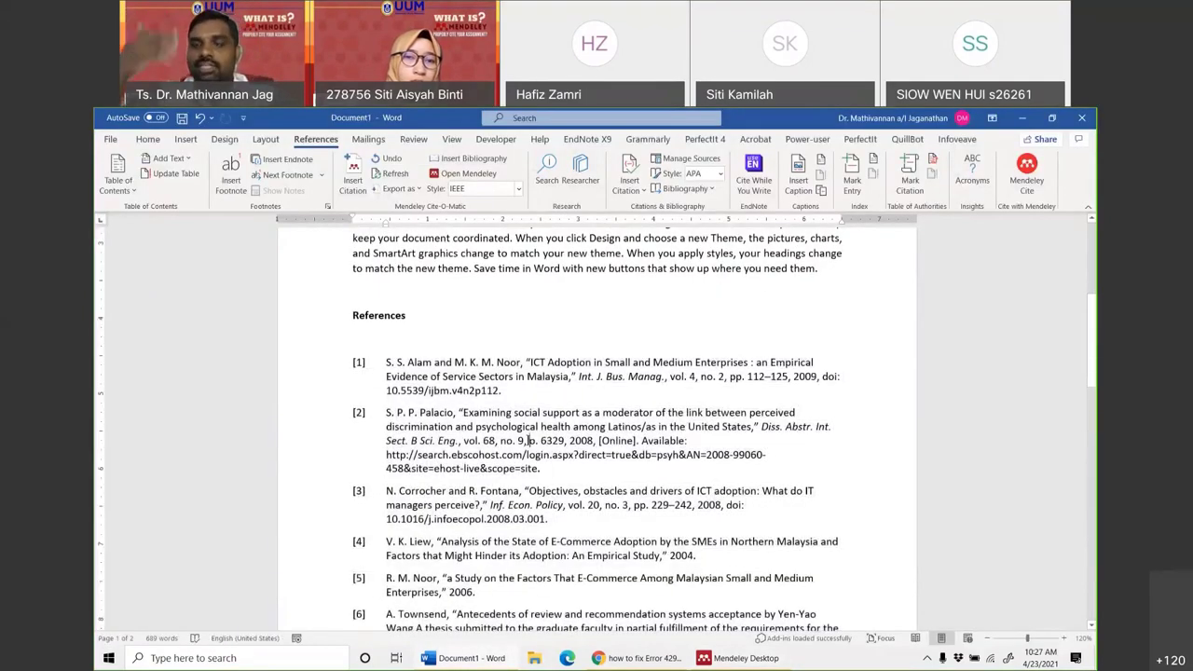
{"action": "left_click", "coordinate": [469, 191]}
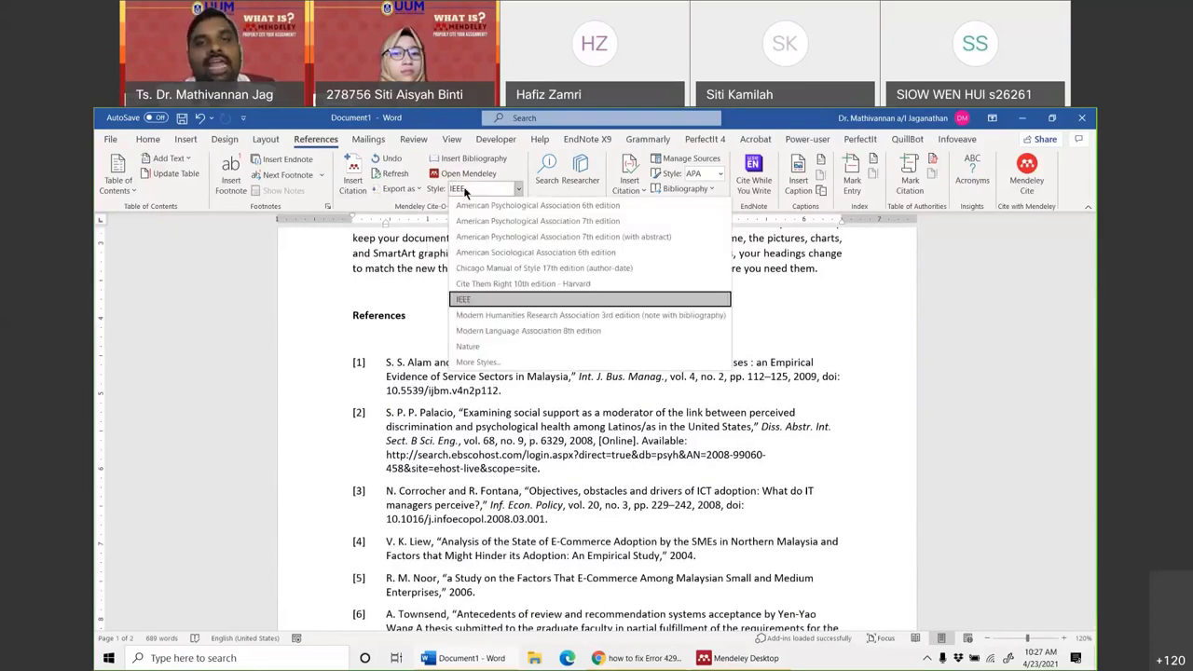
{"action": "left_click", "coordinate": [525, 207]}
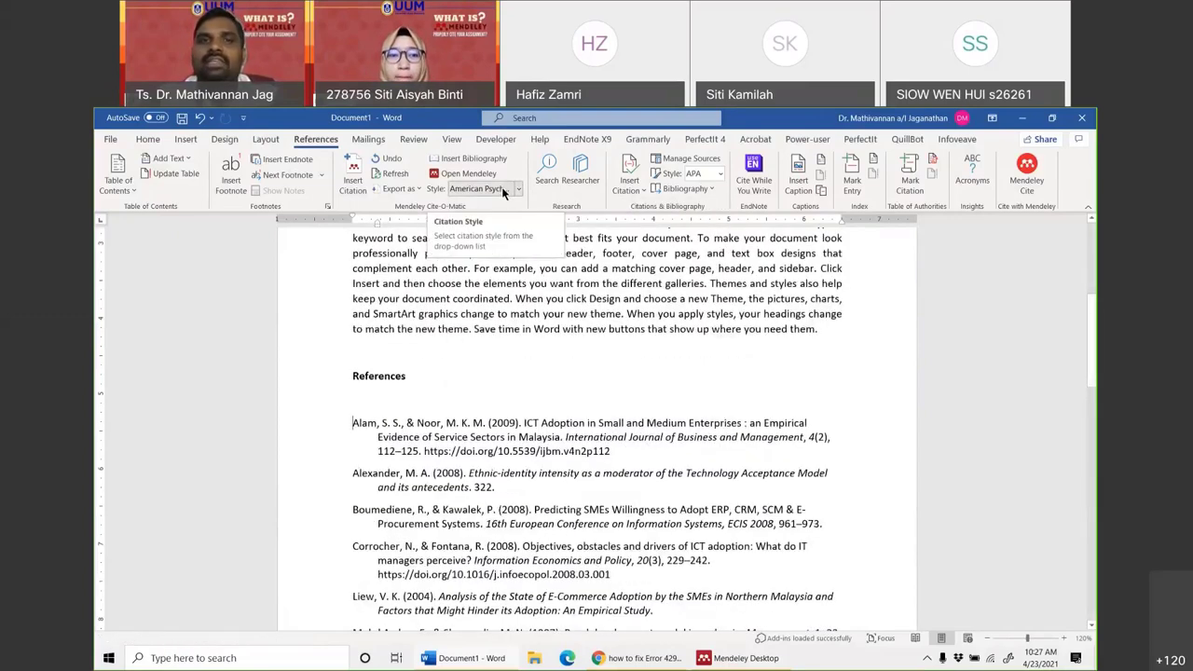
{"action": "left_click", "coordinate": [502, 189]}
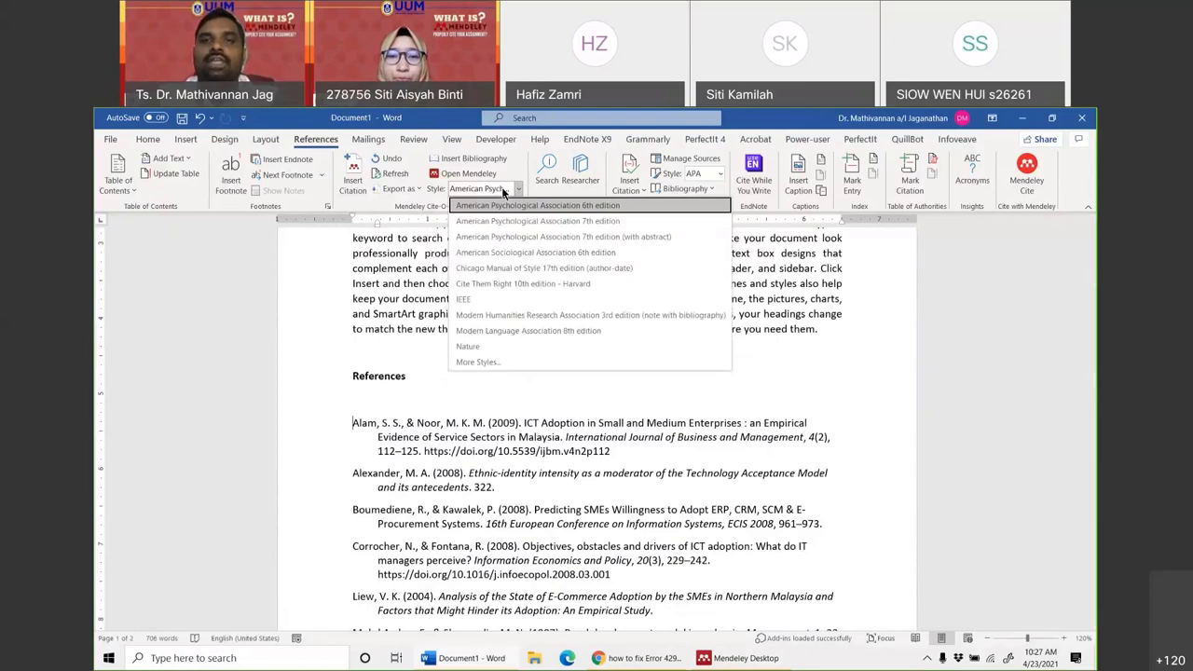
{"action": "left_click", "coordinate": [555, 222]}
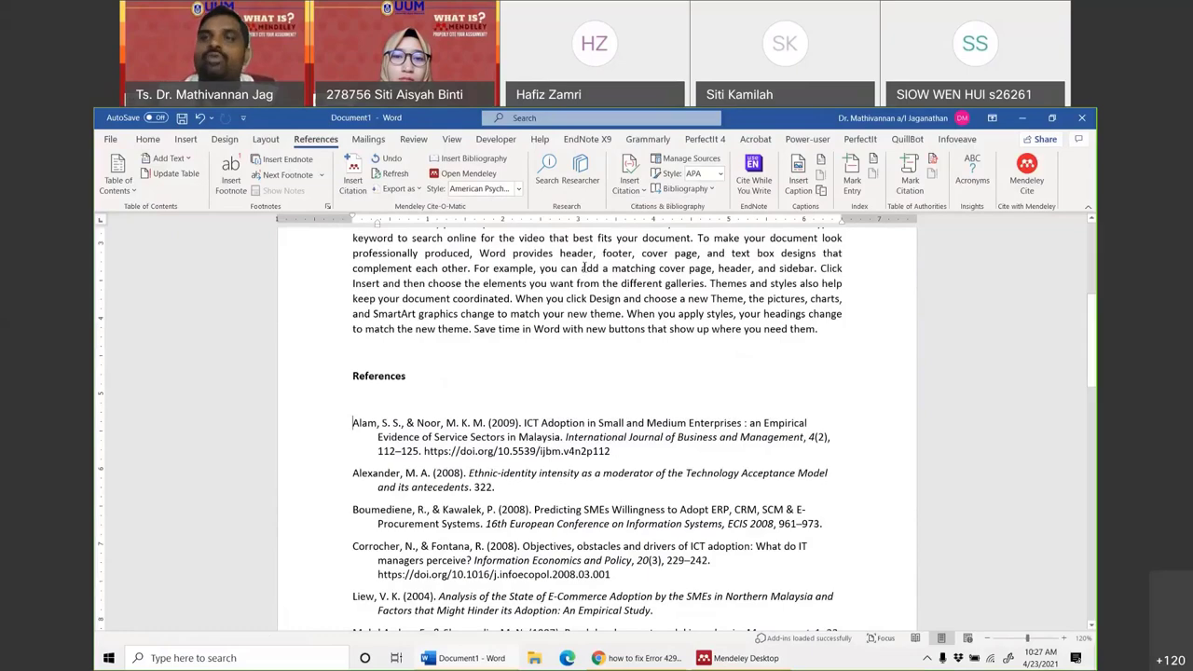
Close the document without saving and bring Mendeley Desktop to the front.
{"action": "key", "text": "ctrl+w"}
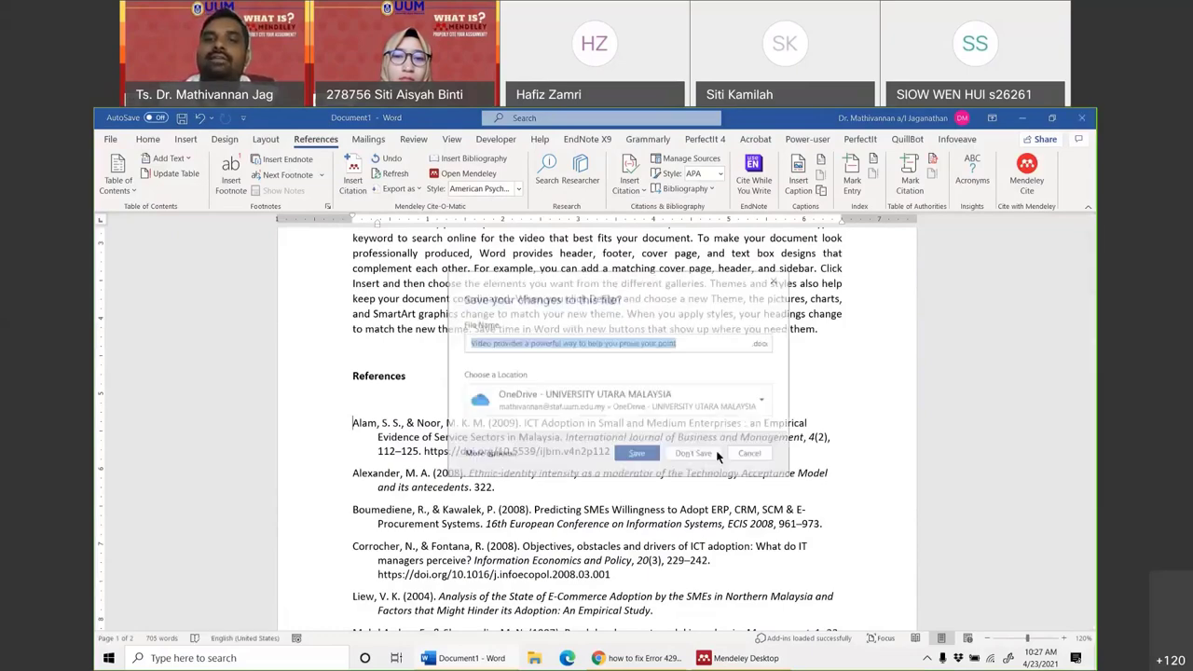
{"action": "left_click", "coordinate": [640, 451]}
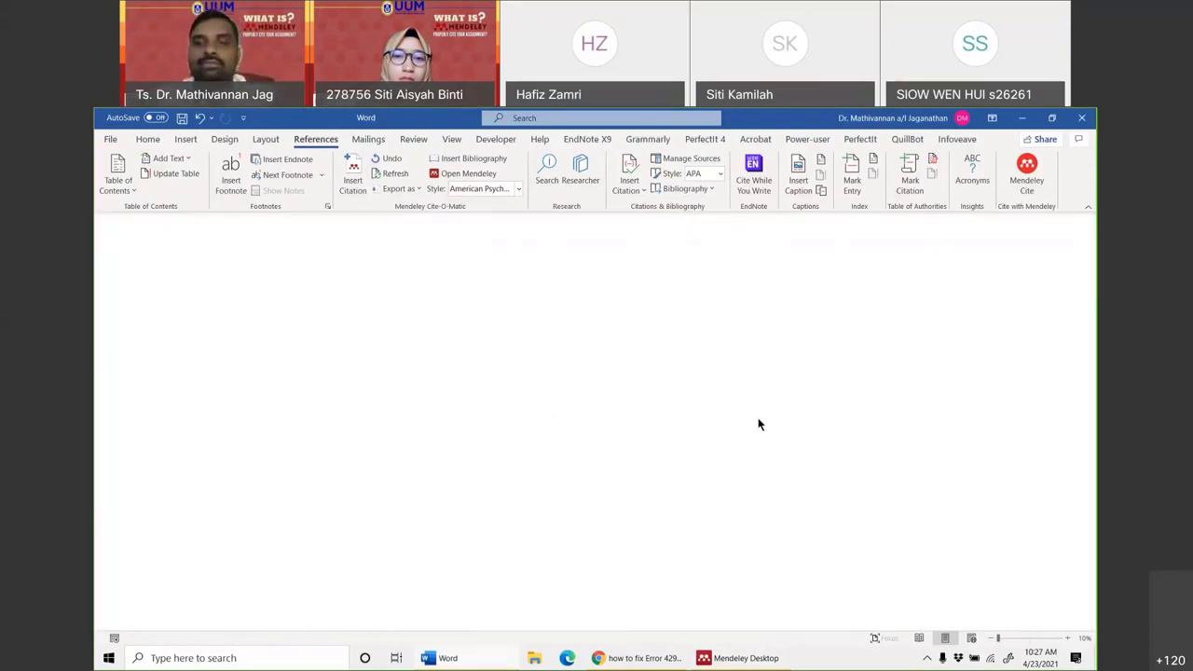
{"action": "left_click", "coordinate": [736, 655]}
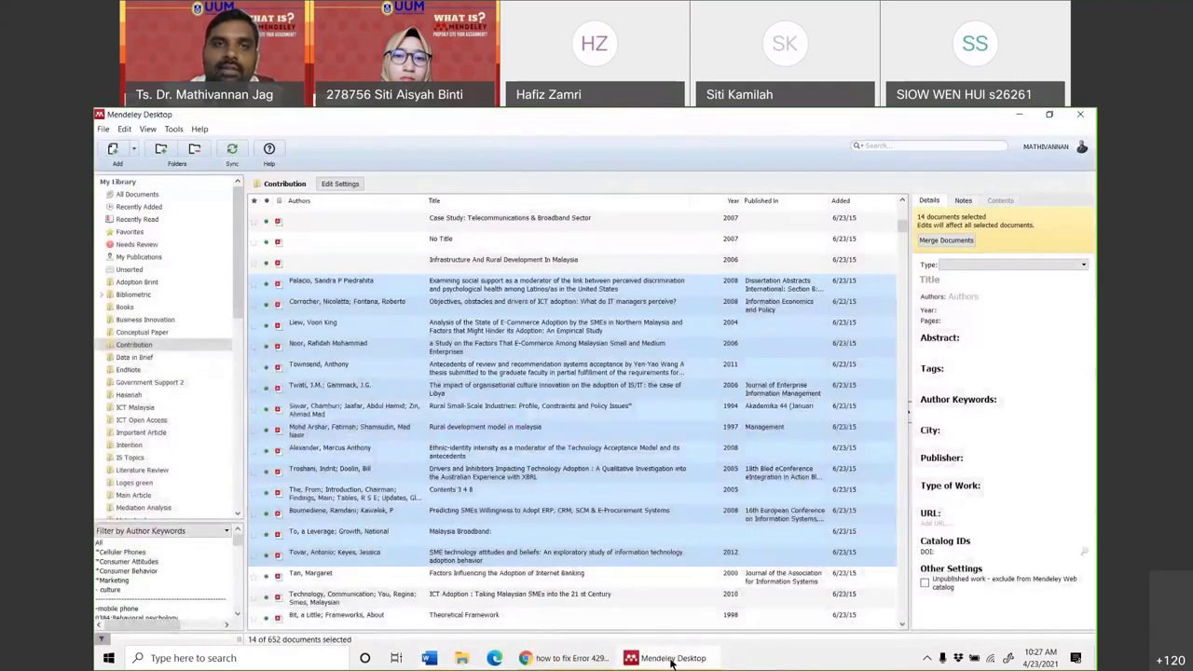
Quit Mendeley Desktop from its File menu and go to the 'mendeley' Google search tab.
{"action": "left_click", "coordinate": [103, 129]}
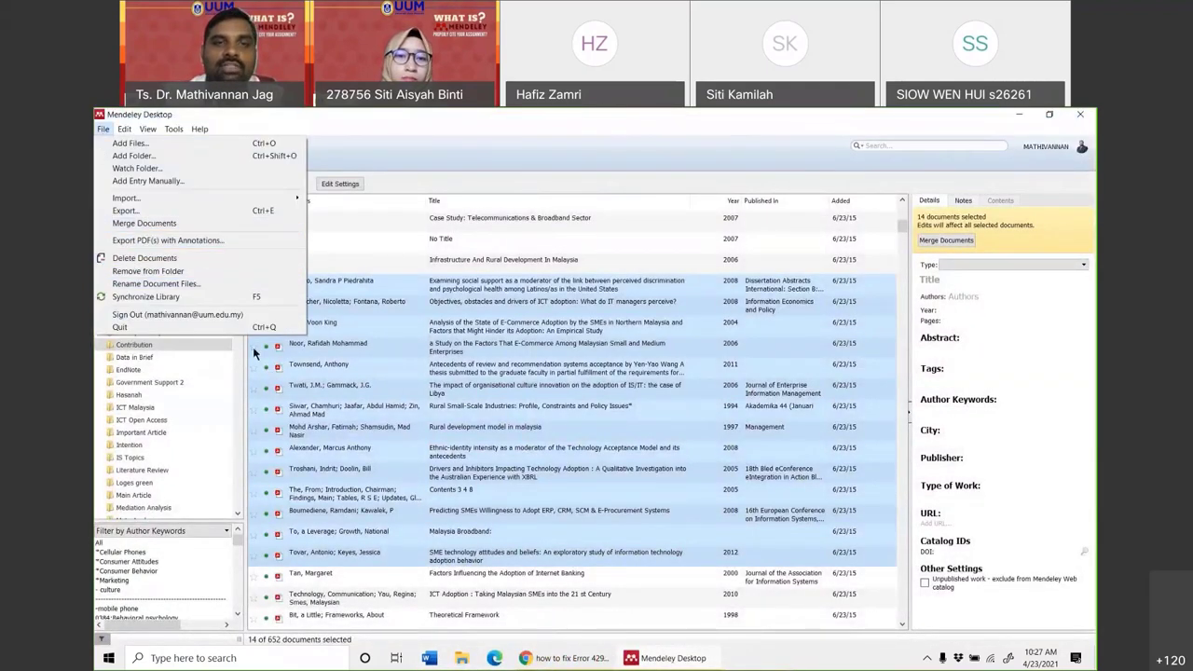
{"action": "left_click", "coordinate": [201, 317]}
{"action": "left_click", "coordinate": [168, 117]}
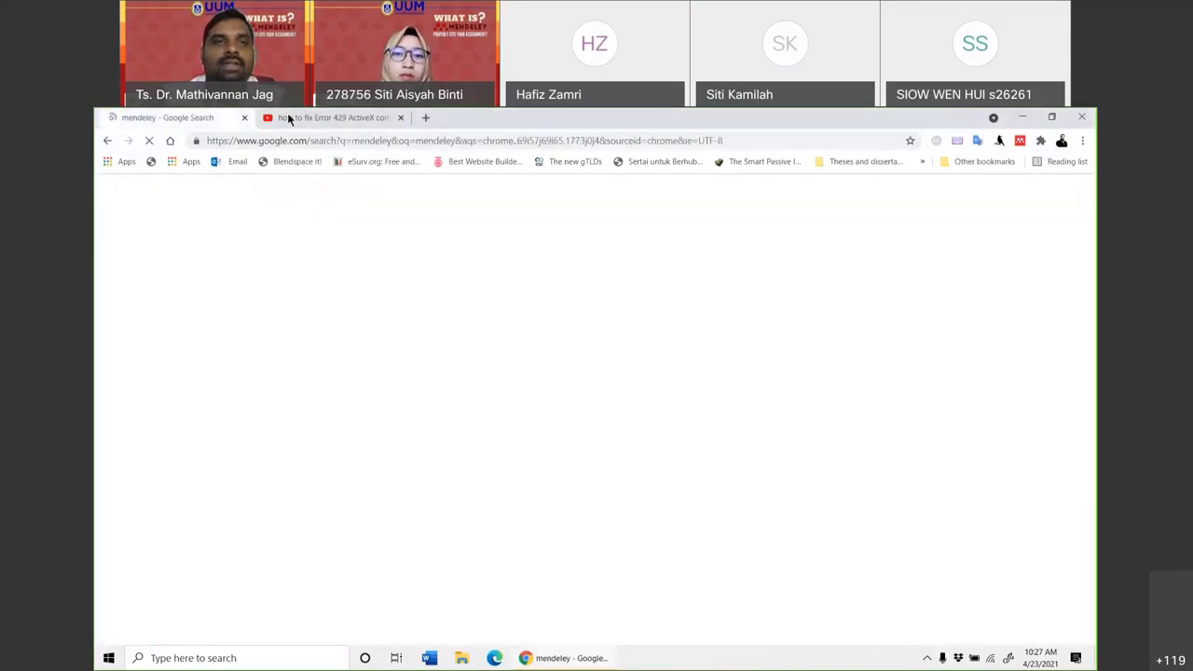
Copy the web address of the 'how to fix Error 429 ActiveX' YouTube video.
{"action": "left_click", "coordinate": [326, 117]}
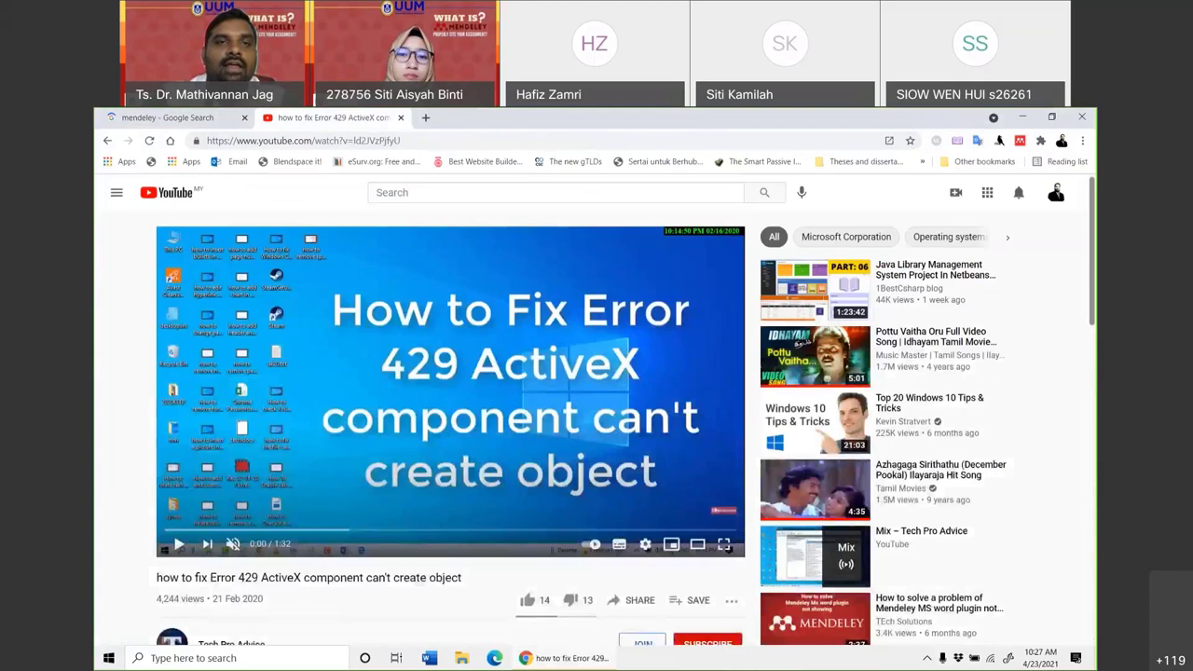
{"action": "left_click", "coordinate": [392, 140]}
{"action": "right_click", "coordinate": [392, 142]}
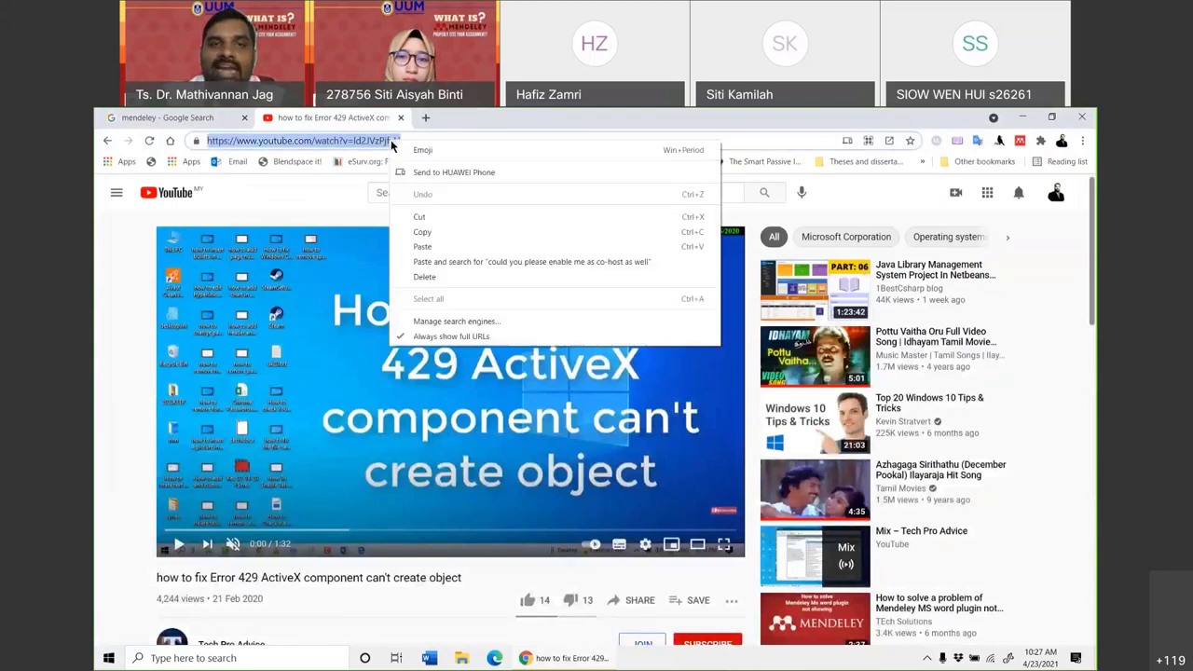
{"action": "left_click", "coordinate": [448, 233]}
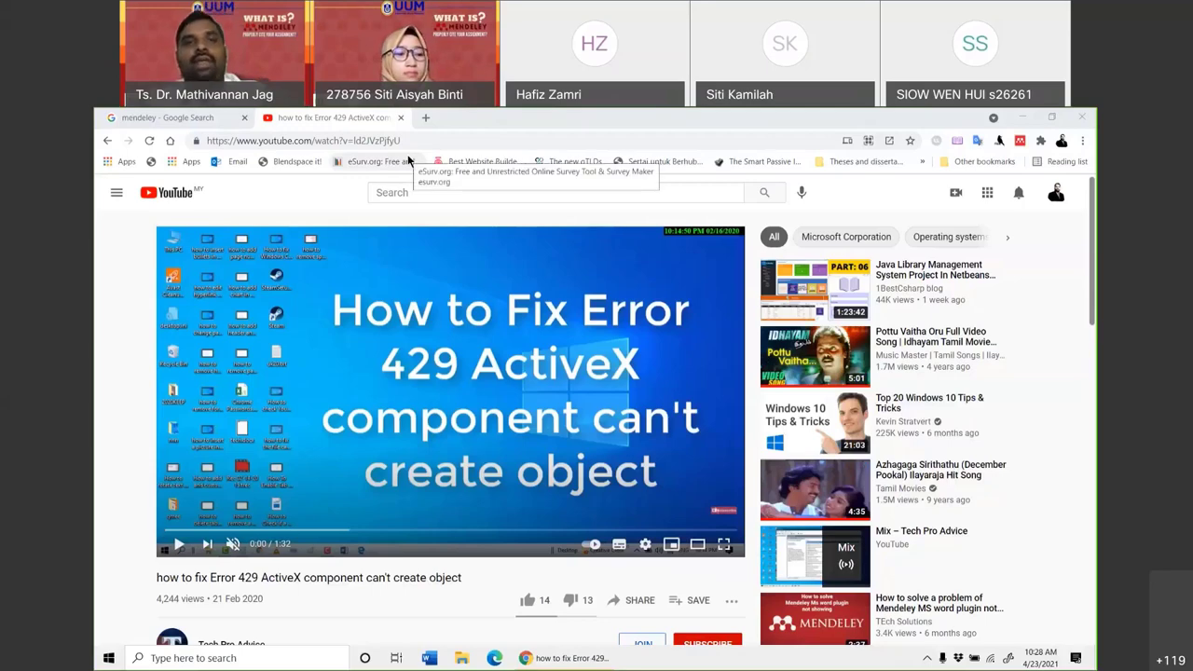
Visit mendeley.com, close the mendeley Google search tab, and go back to the Error 429 video.
{"action": "left_click", "coordinate": [403, 142]}
{"action": "left_click", "coordinate": [402, 142]}
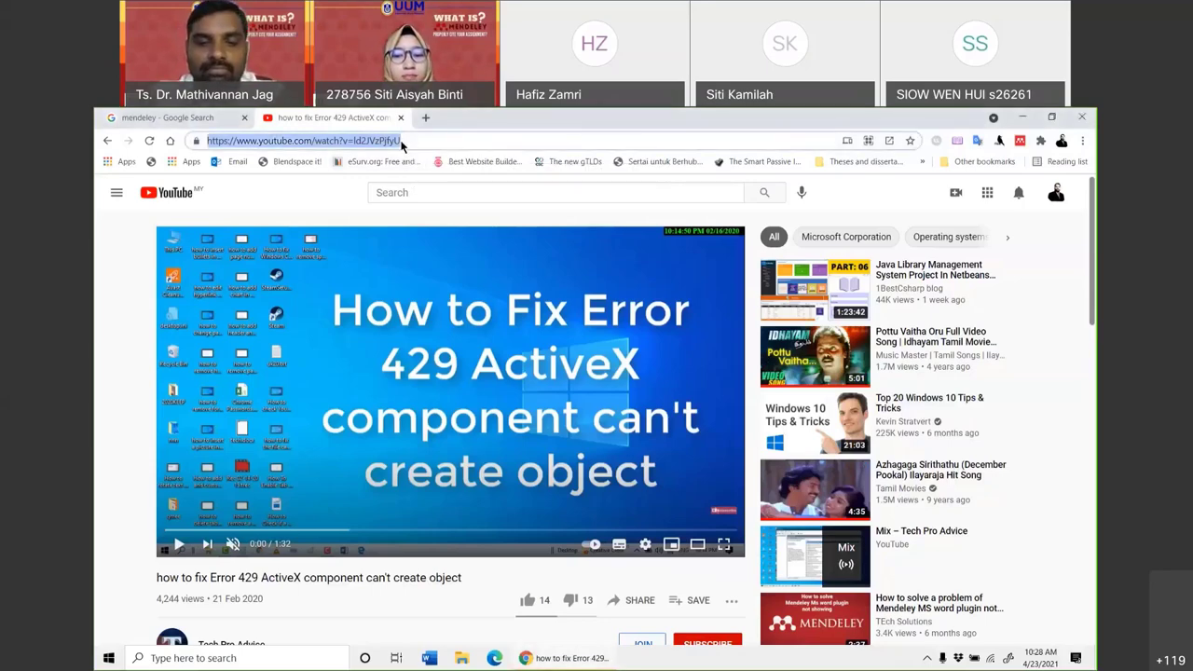
{"action": "type", "text": "mendeley"}
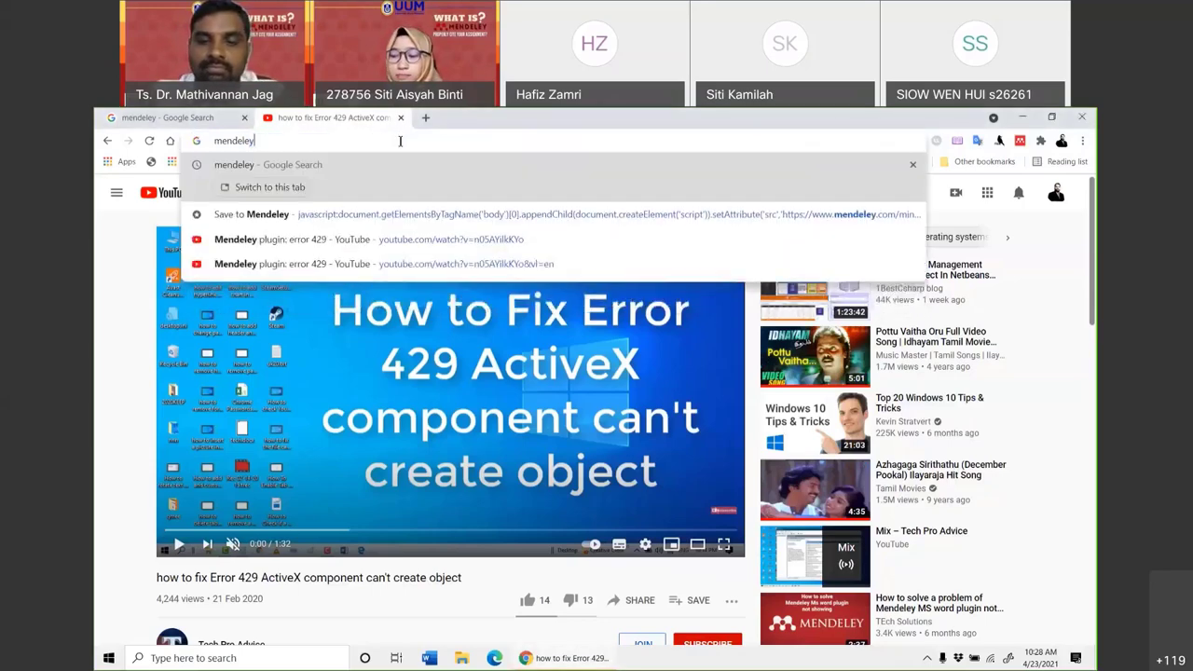
{"action": "type", "text": ".com"}
{"action": "key", "text": "Return"}
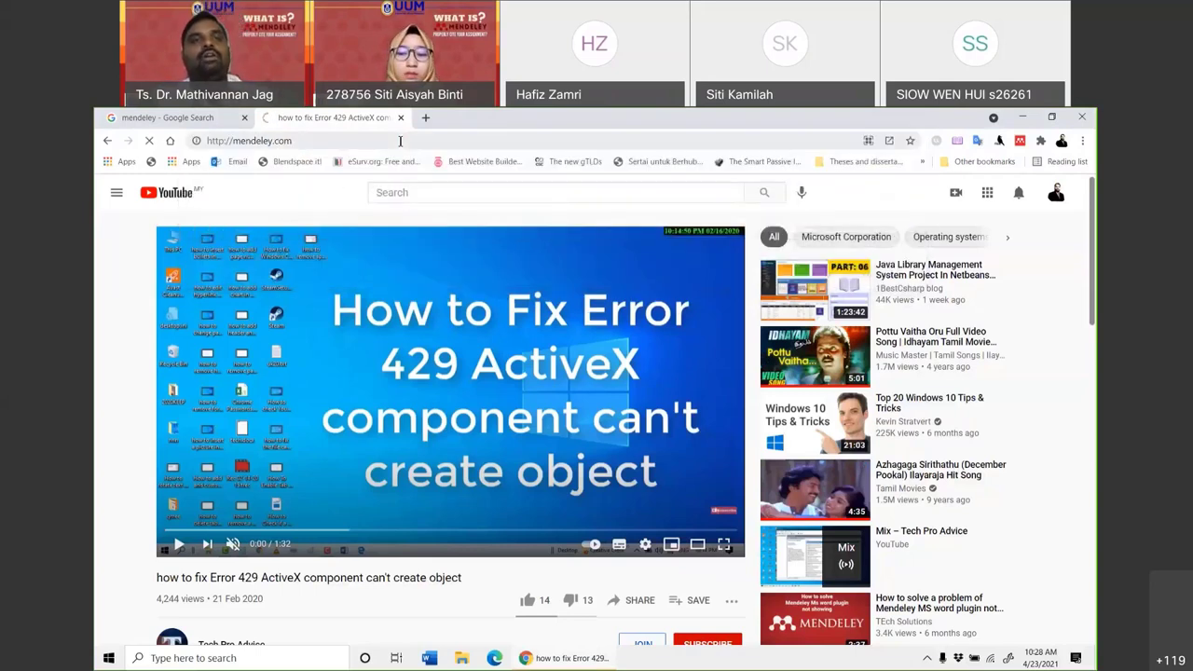
{"action": "left_click", "coordinate": [245, 117]}
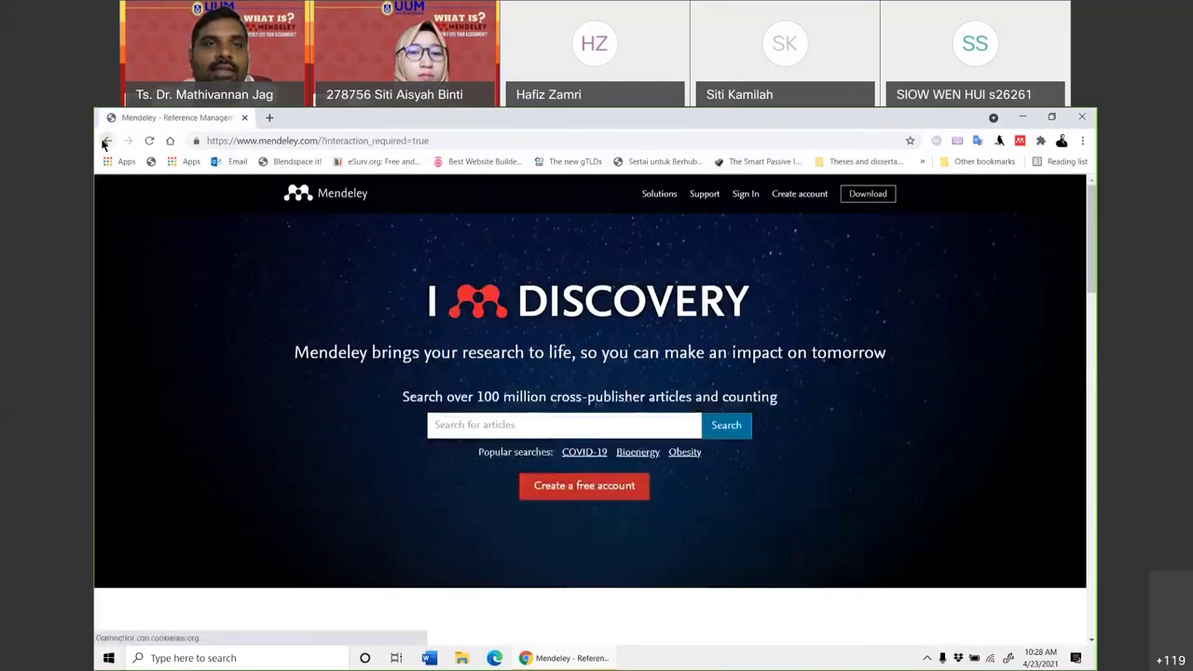
{"action": "left_click", "coordinate": [107, 141]}
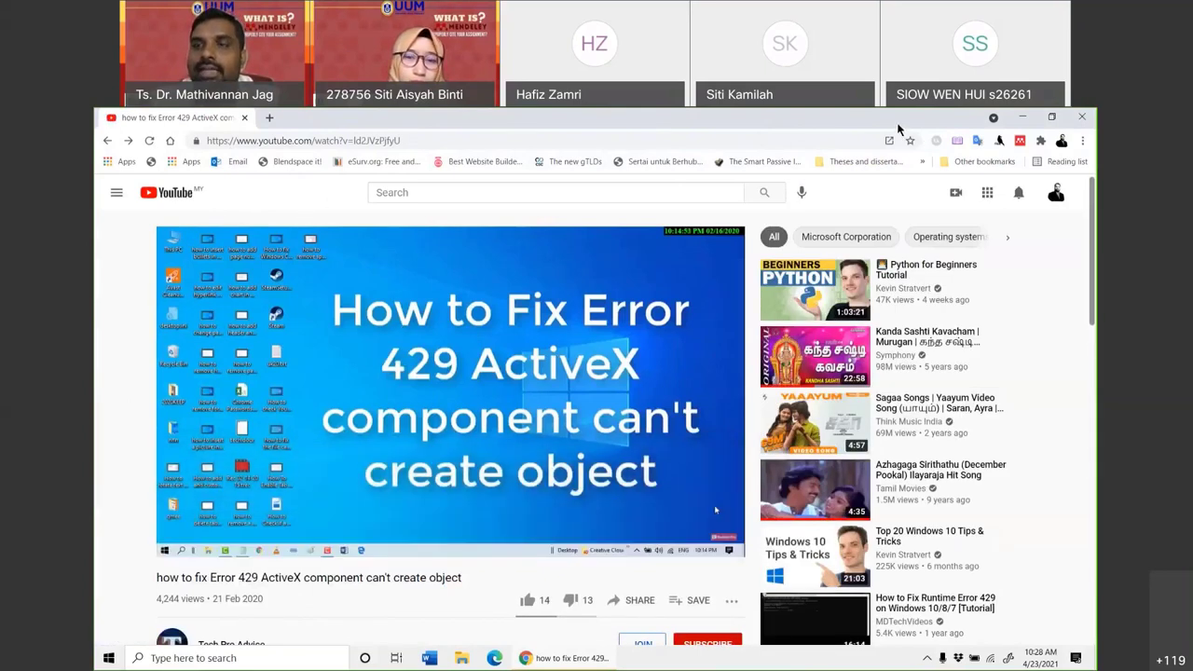
Open your YouTube channel, add the first upload to the queue, and copy the video's URL.
{"action": "left_click", "coordinate": [1057, 192]}
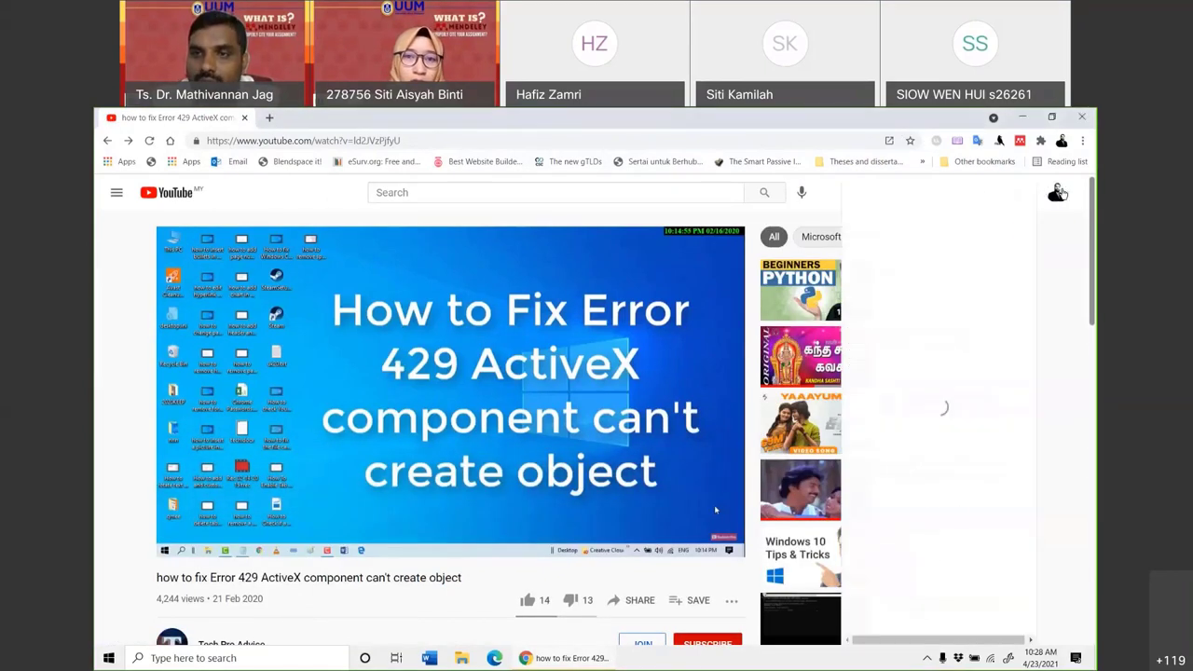
{"action": "left_click", "coordinate": [910, 265]}
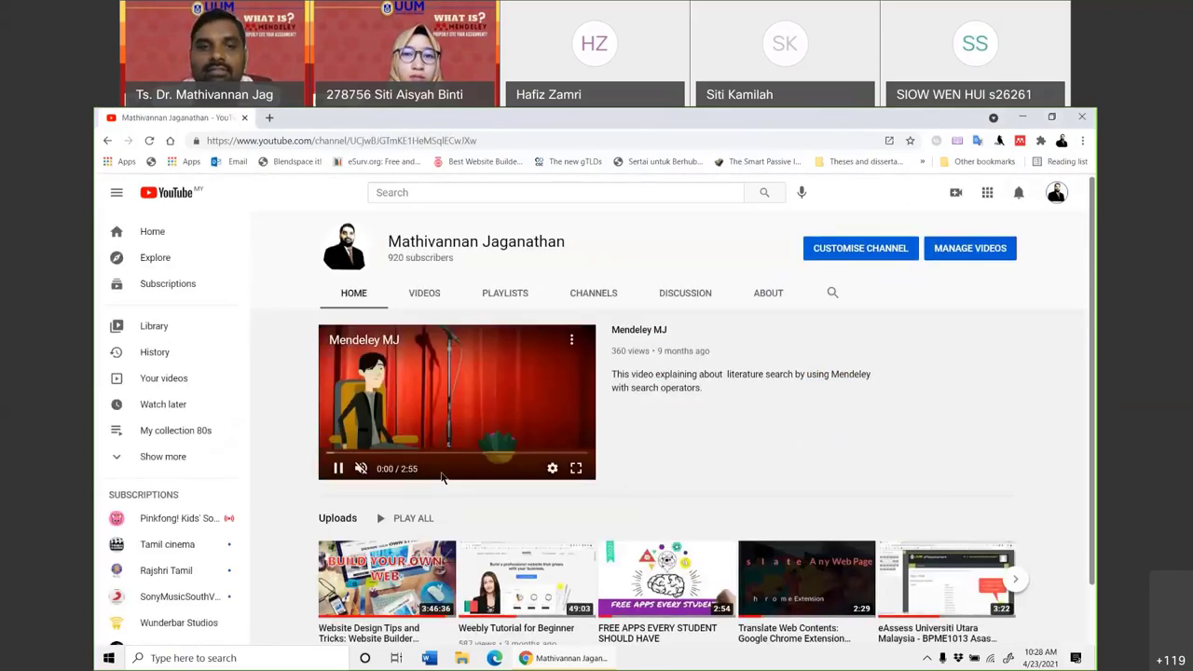
{"action": "scroll", "coordinate": [387, 524], "scroll_direction": "down", "scroll_amount": 1}
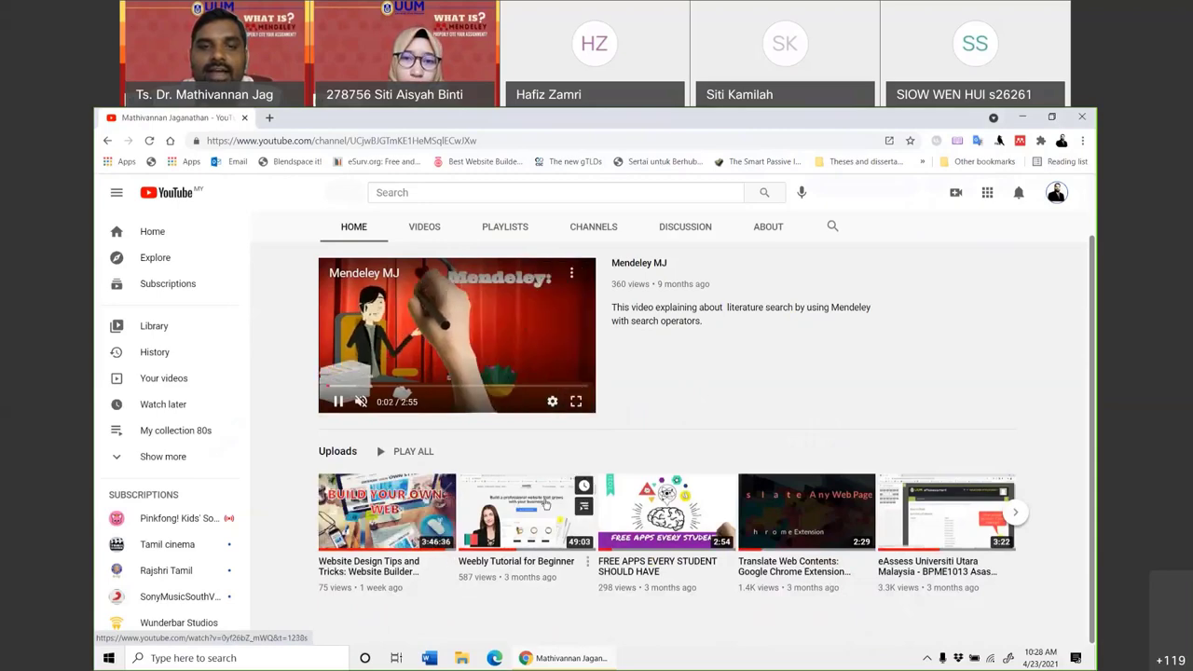
{"action": "left_click", "coordinate": [438, 505]}
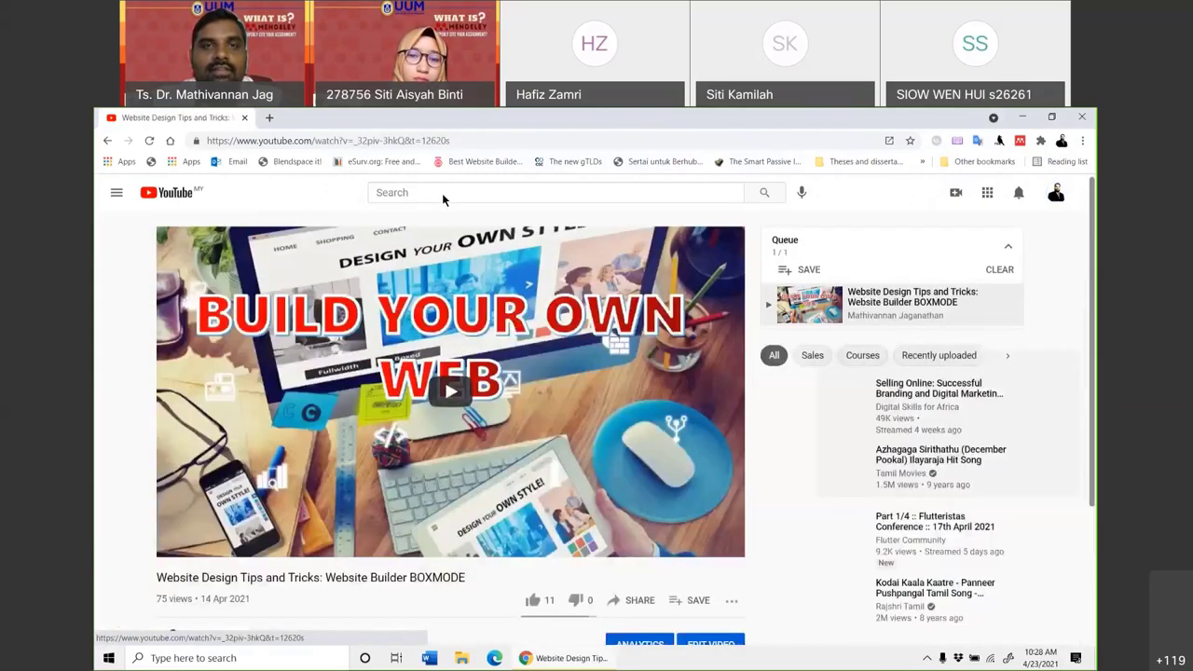
{"action": "left_click", "coordinate": [447, 141]}
{"action": "right_click", "coordinate": [447, 141]}
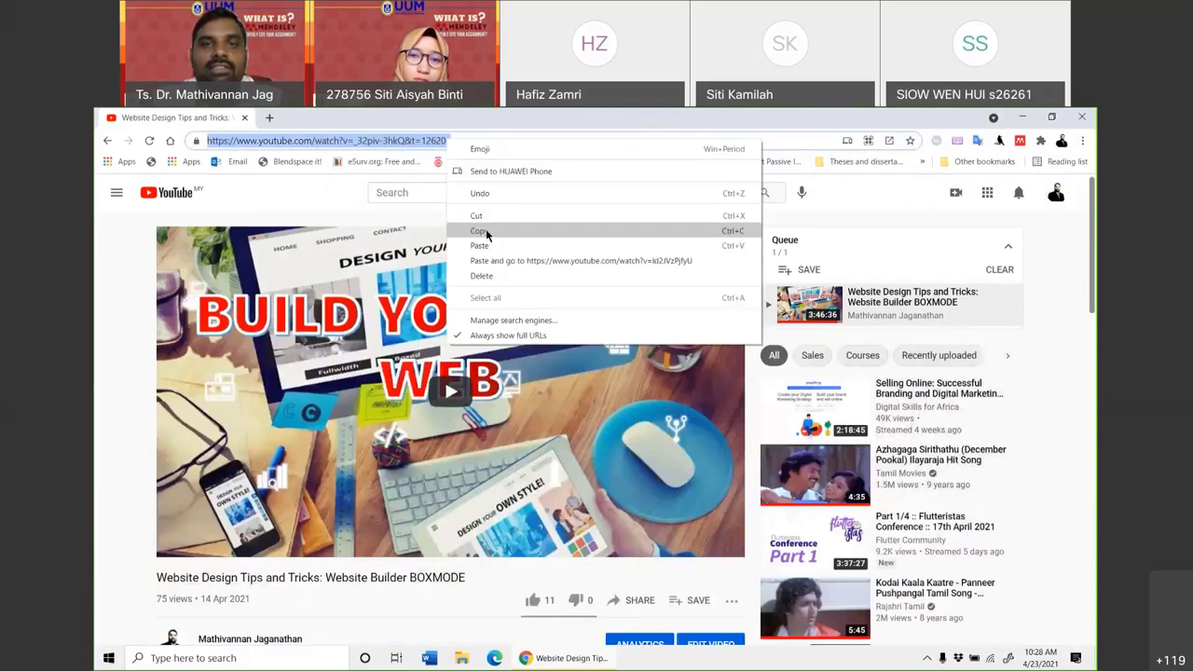
{"action": "left_click", "coordinate": [486, 228]}
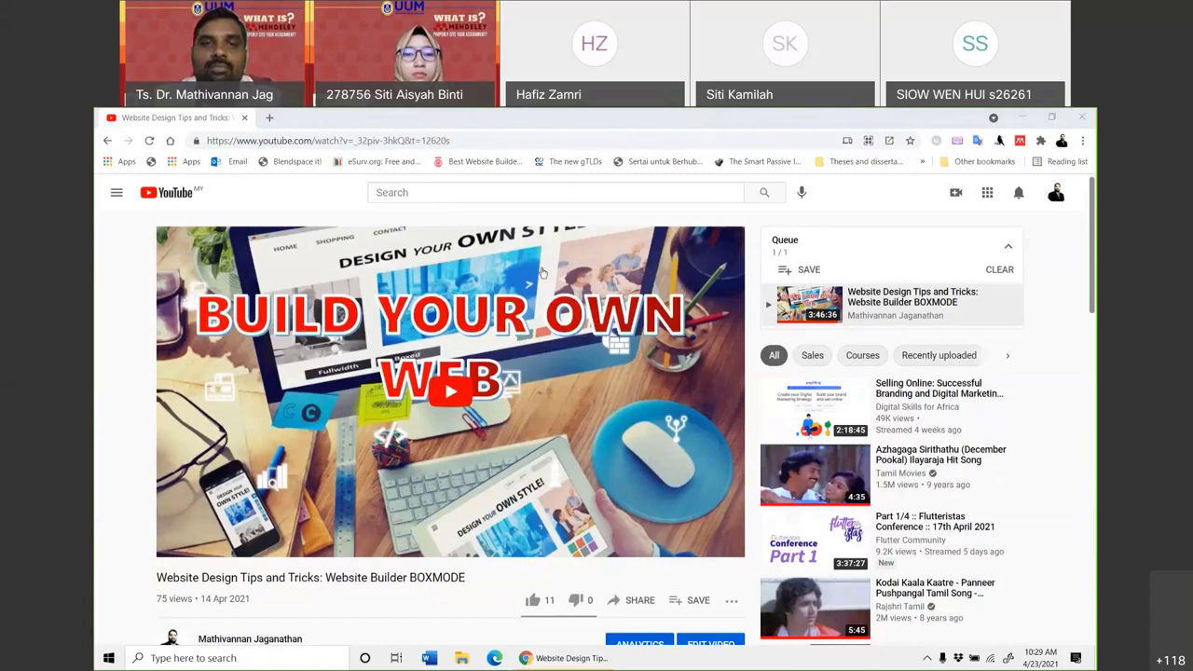
Enter 'mendeley' in the address bar to load the Mendeley website.
{"action": "scroll", "coordinate": [423, 475], "scroll_direction": "down", "scroll_amount": 2}
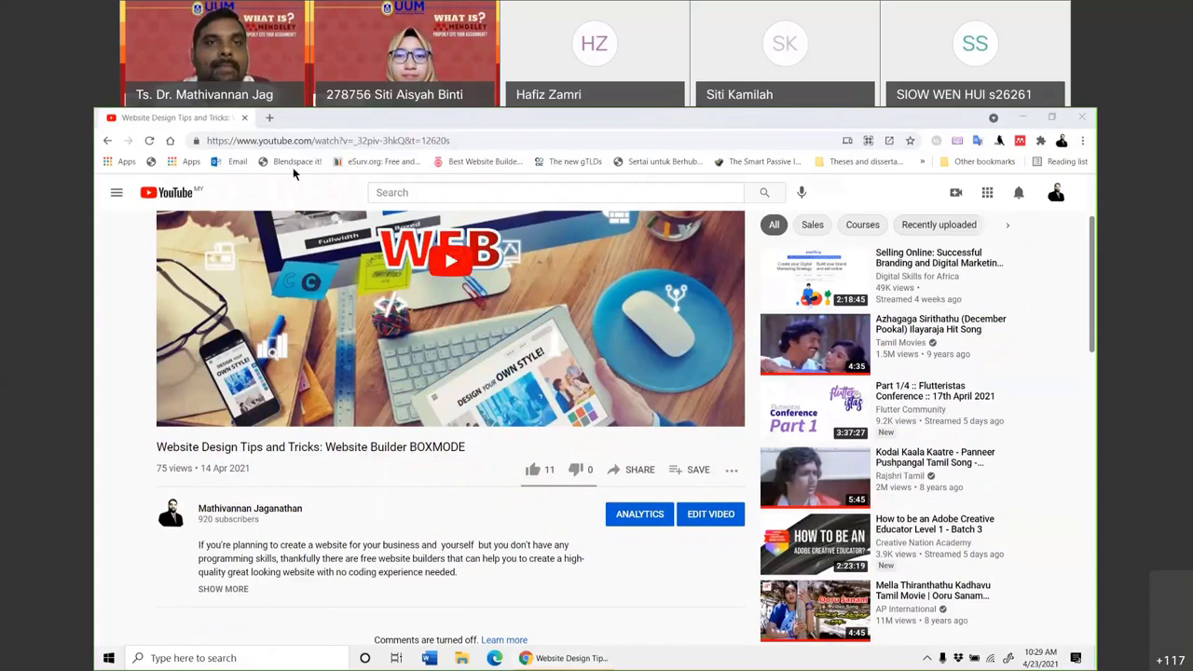
{"action": "left_click", "coordinate": [318, 131]}
{"action": "left_click", "coordinate": [320, 137]}
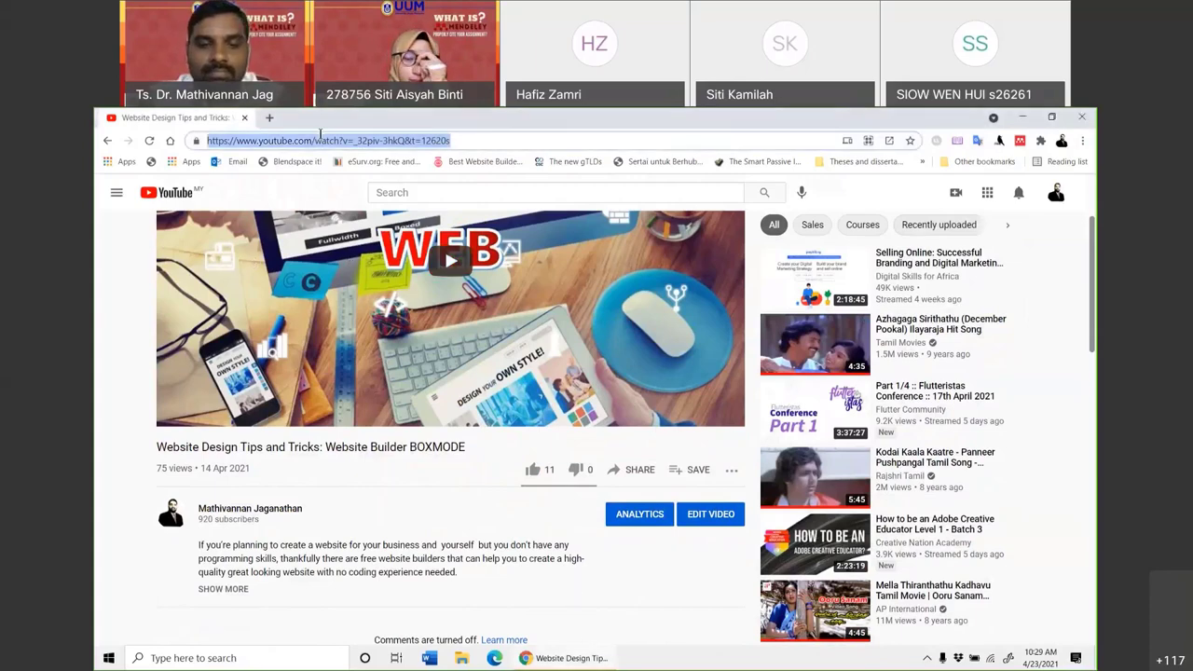
{"action": "type", "text": "mendeley"}
{"action": "key", "text": "Return"}
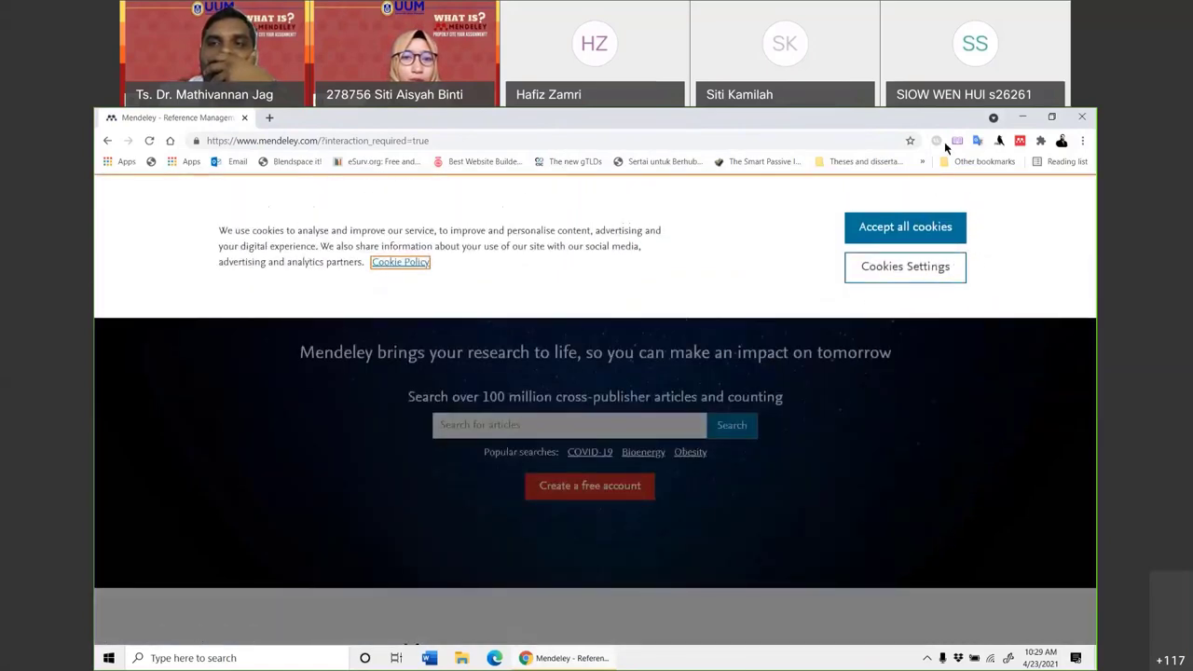
Accept all cookies and start the Mendeley Desktop for Windows download.
{"action": "left_click", "coordinate": [906, 227]}
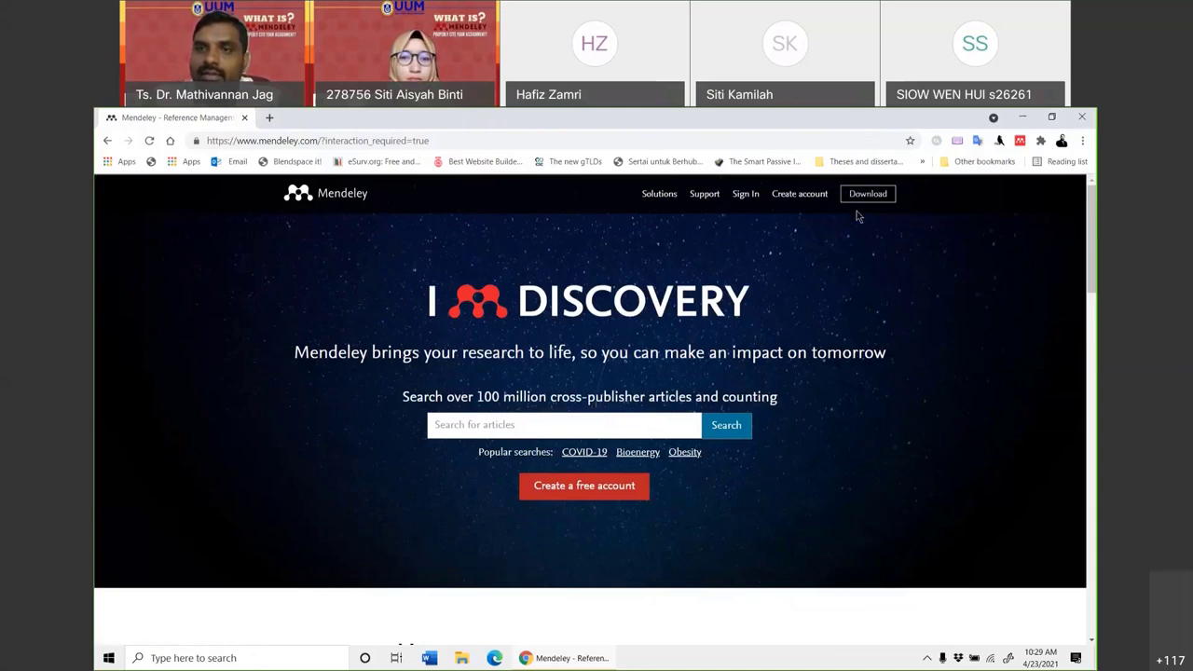
{"action": "left_click", "coordinate": [868, 199]}
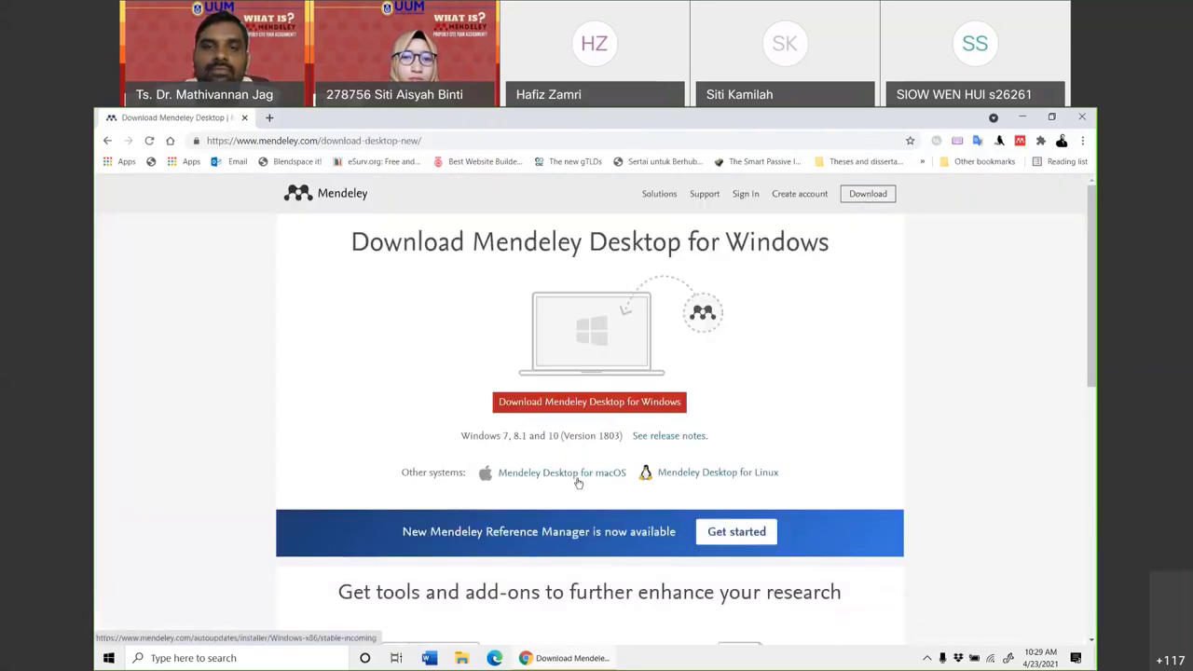
{"action": "scroll", "coordinate": [584, 502], "scroll_direction": "down", "scroll_amount": 3}
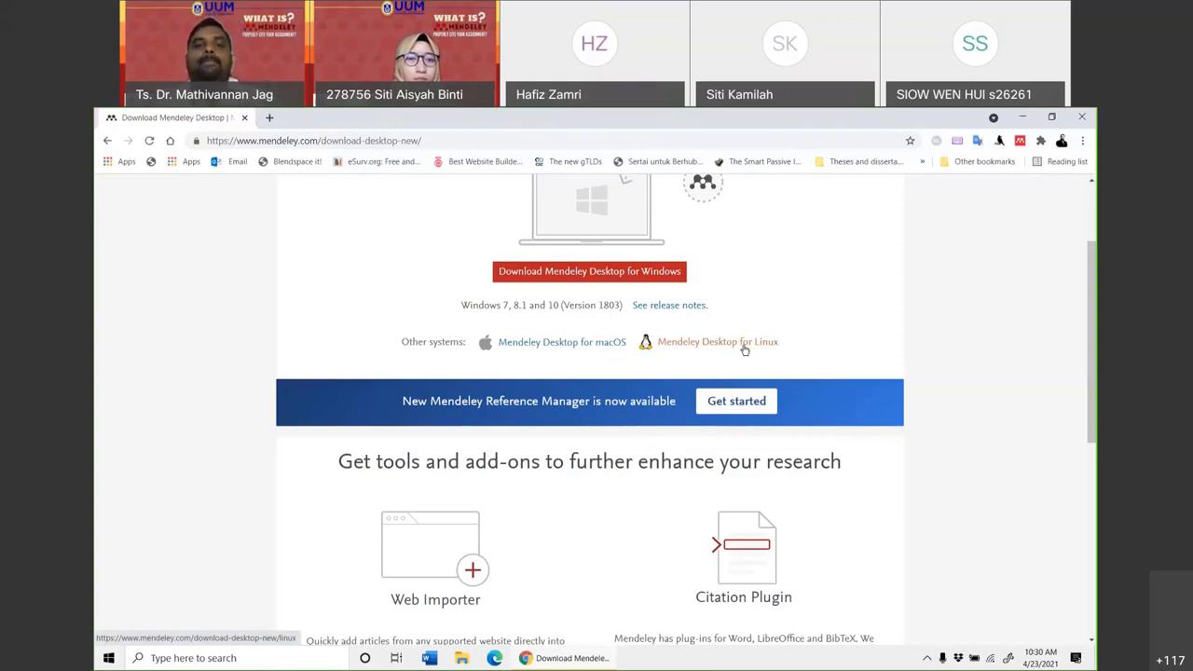
{"action": "left_click", "coordinate": [579, 271]}
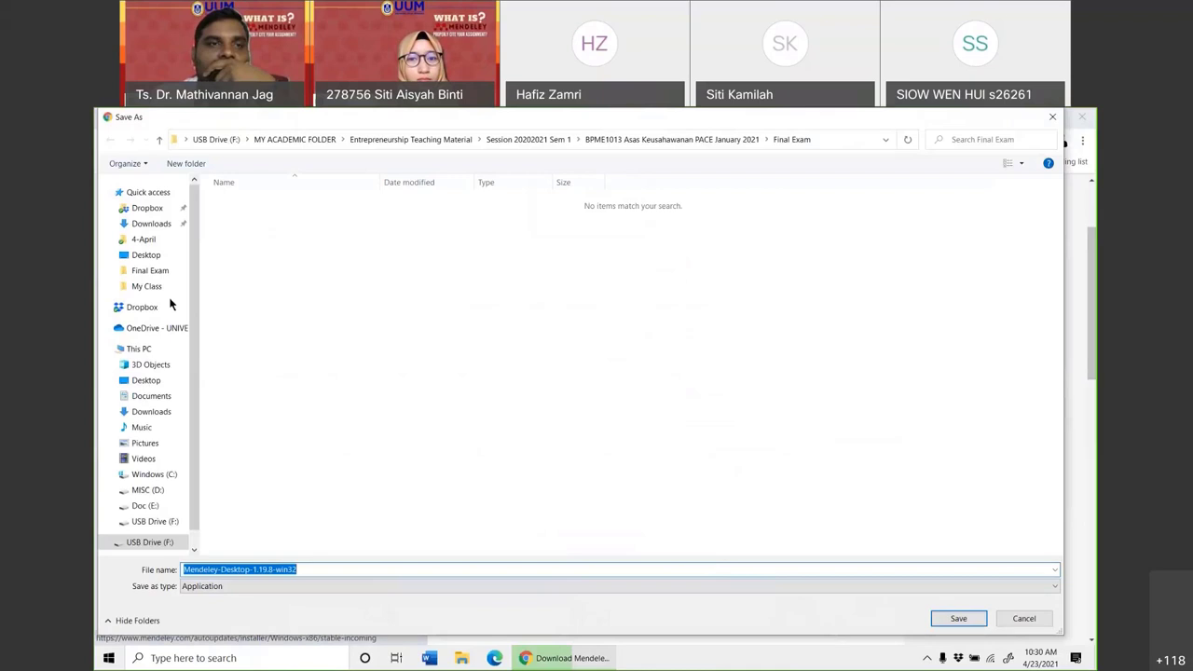
Save the installer to the Desktop and show the finished download in its folder.
{"action": "left_click", "coordinate": [147, 255]}
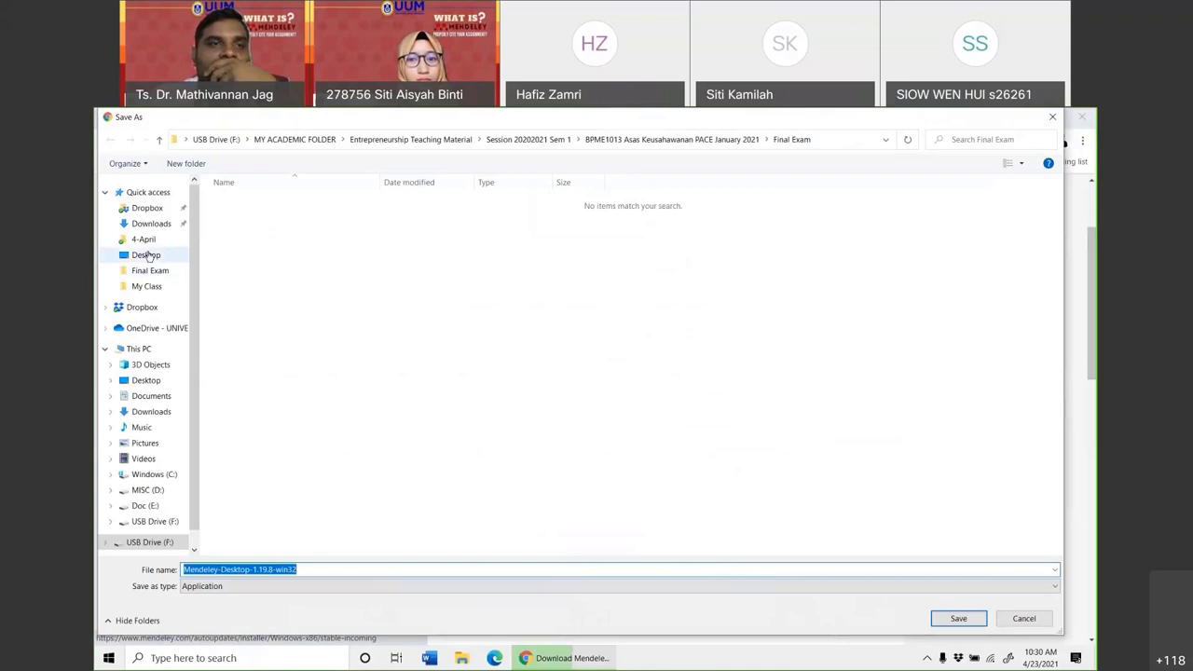
{"action": "left_click", "coordinate": [958, 619]}
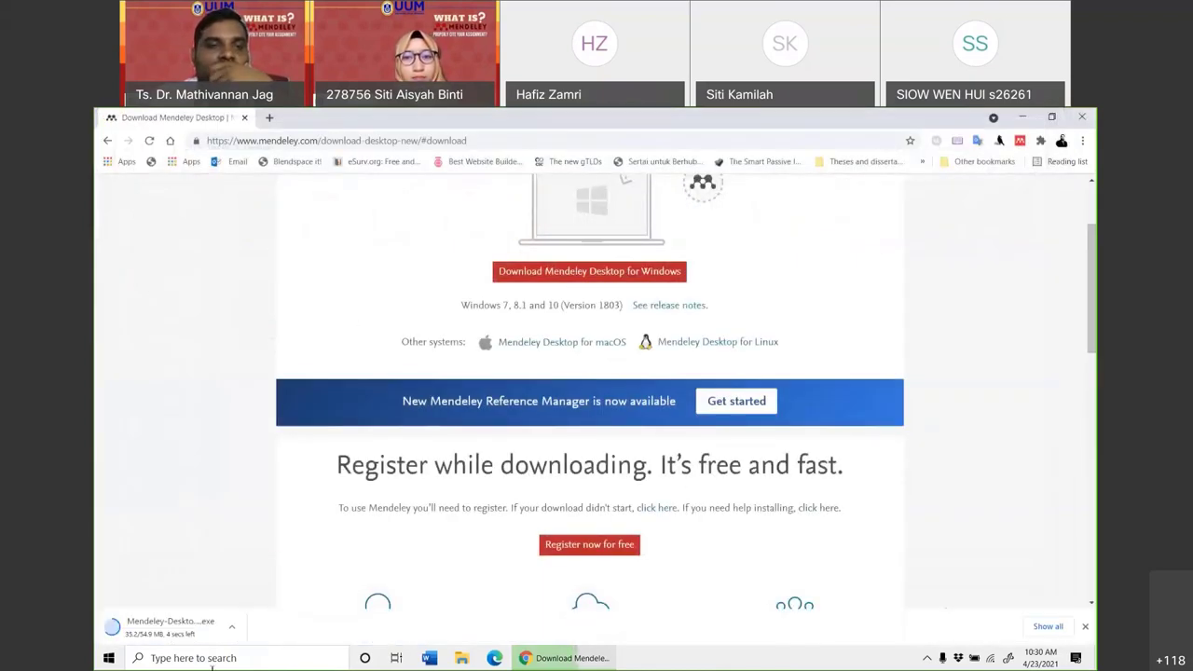
{"action": "left_click", "coordinate": [233, 625]}
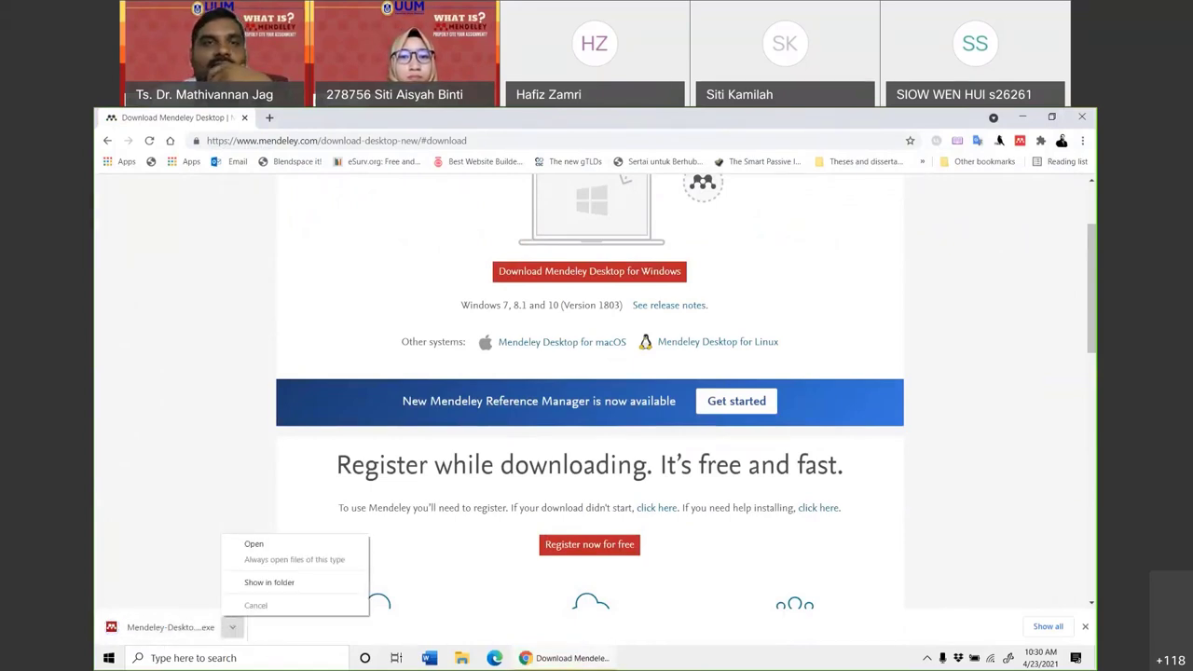
{"action": "left_click", "coordinate": [269, 582]}
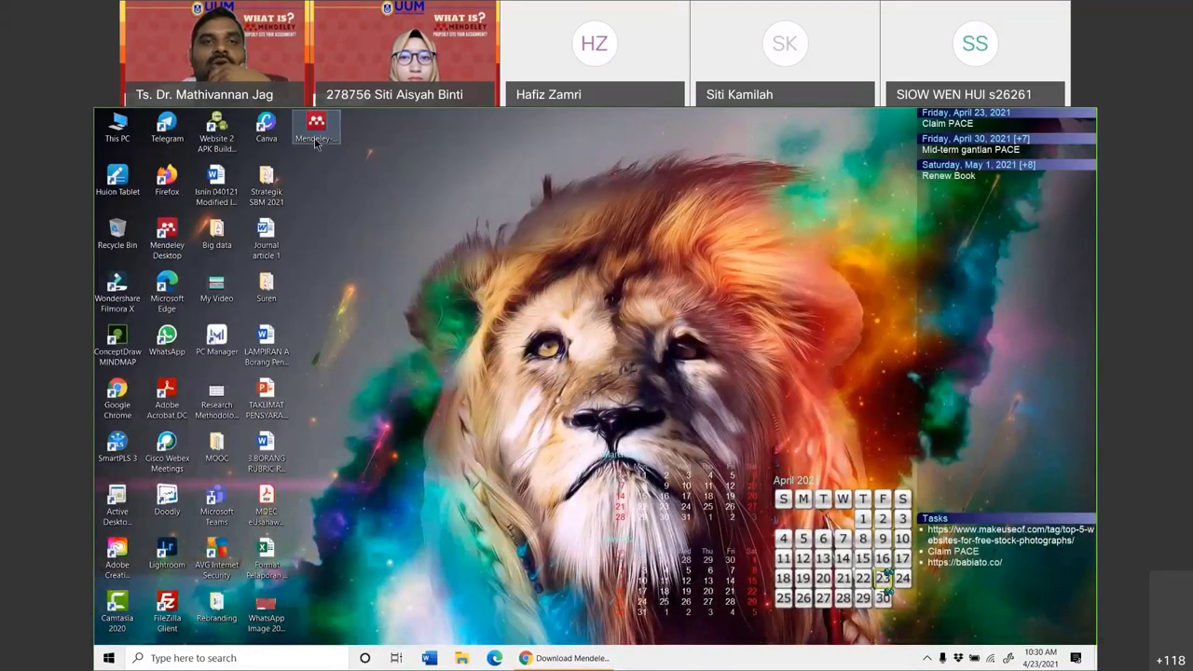
Install Mendeley Desktop with default settings and launch it to its Welcome sign-in window.
{"action": "double_click", "coordinate": [315, 135]}
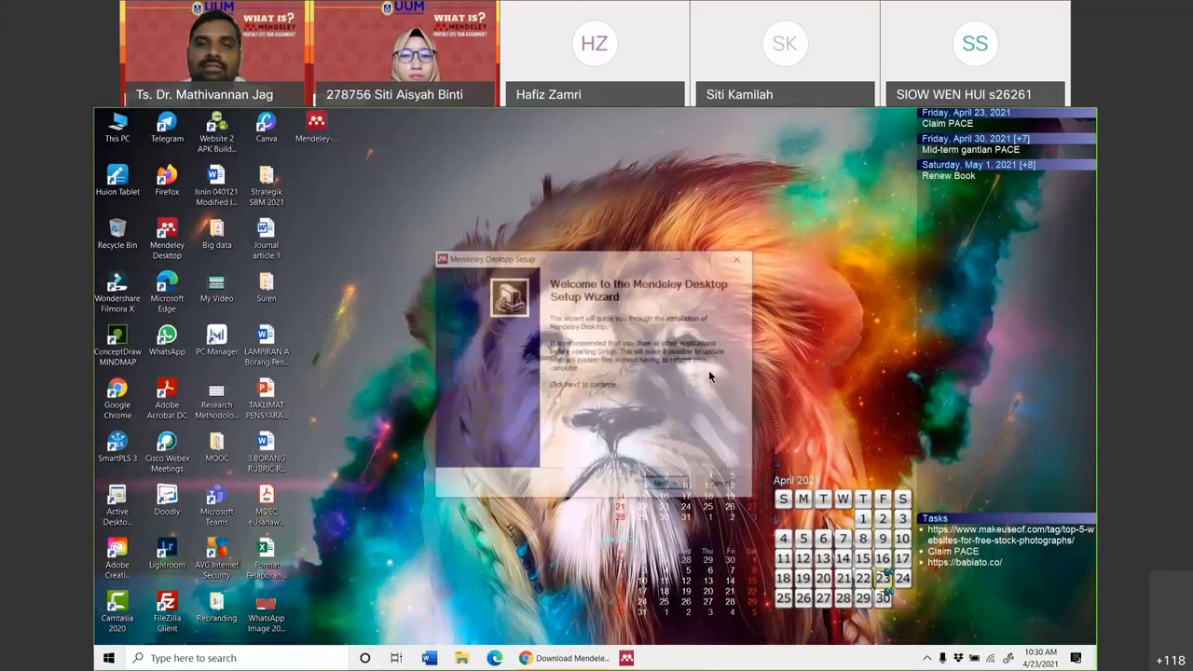
{"action": "left_click", "coordinate": [668, 487]}
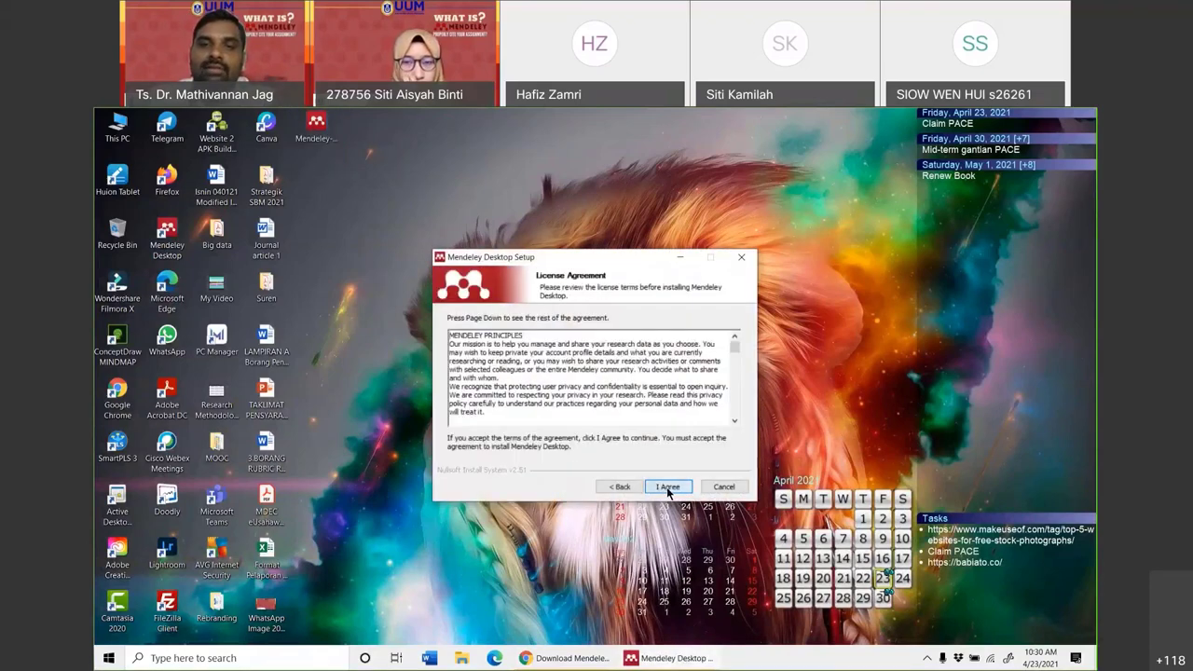
{"action": "left_click", "coordinate": [668, 486]}
{"action": "left_click", "coordinate": [668, 487]}
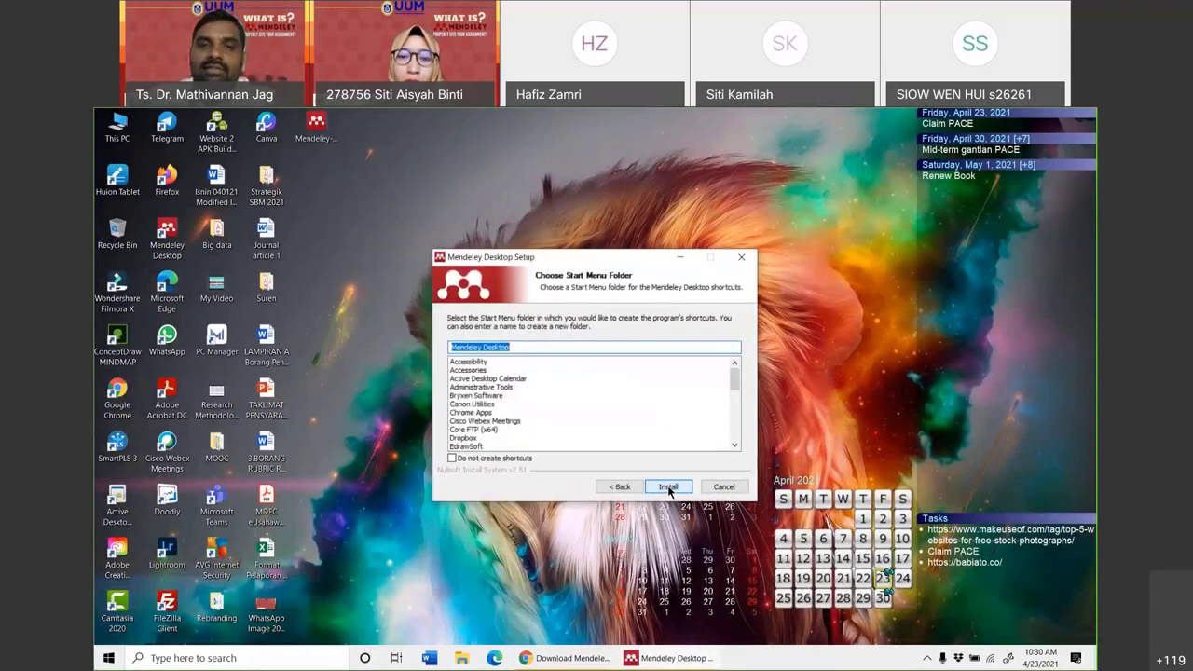
{"action": "left_click", "coordinate": [667, 487]}
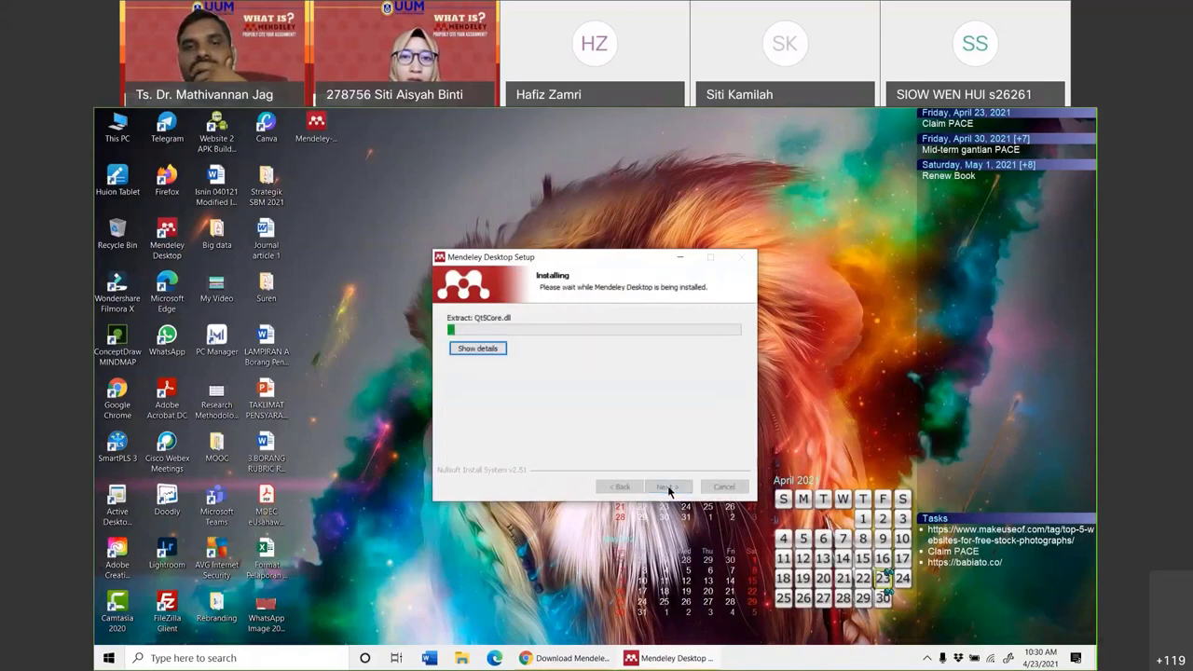
{"action": "left_click", "coordinate": [943, 298]}
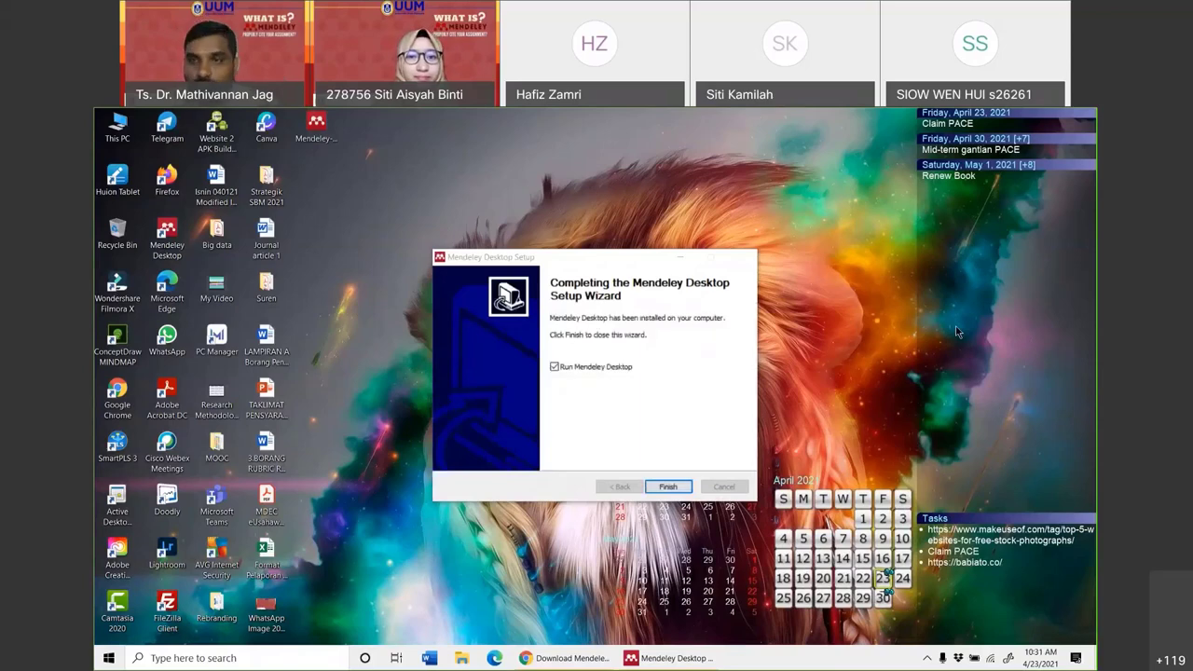
{"action": "left_click", "coordinate": [669, 486]}
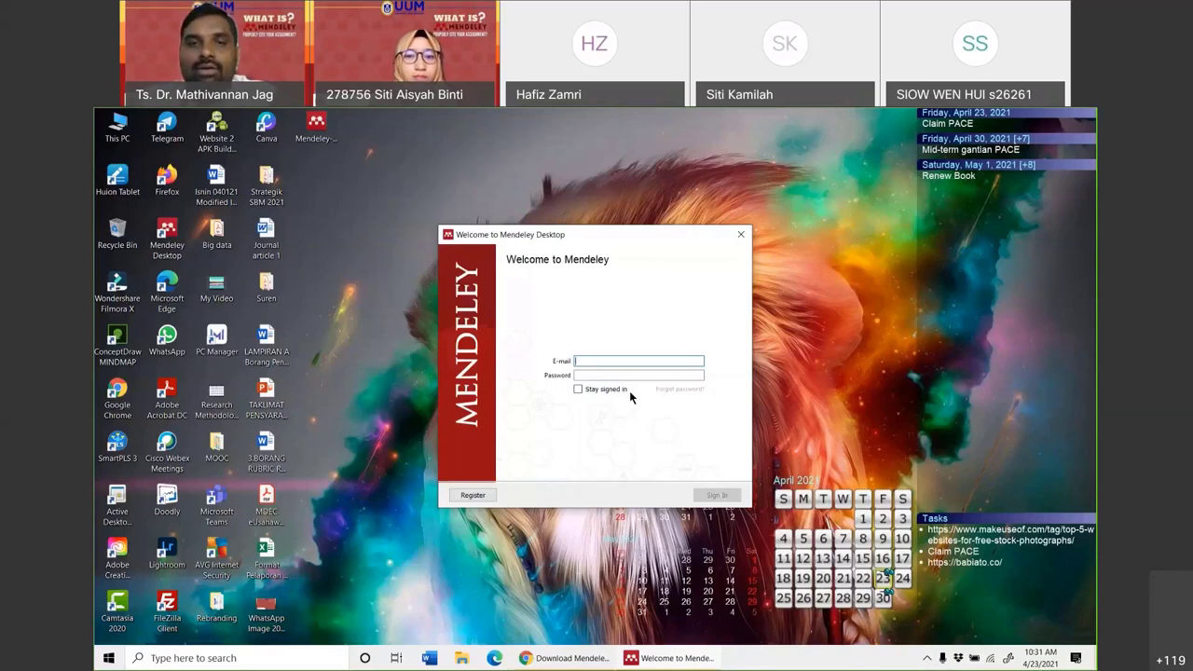
Choose to register a new Mendeley account and submit the staff email address on the Elsevier form.
{"action": "left_click", "coordinate": [473, 496]}
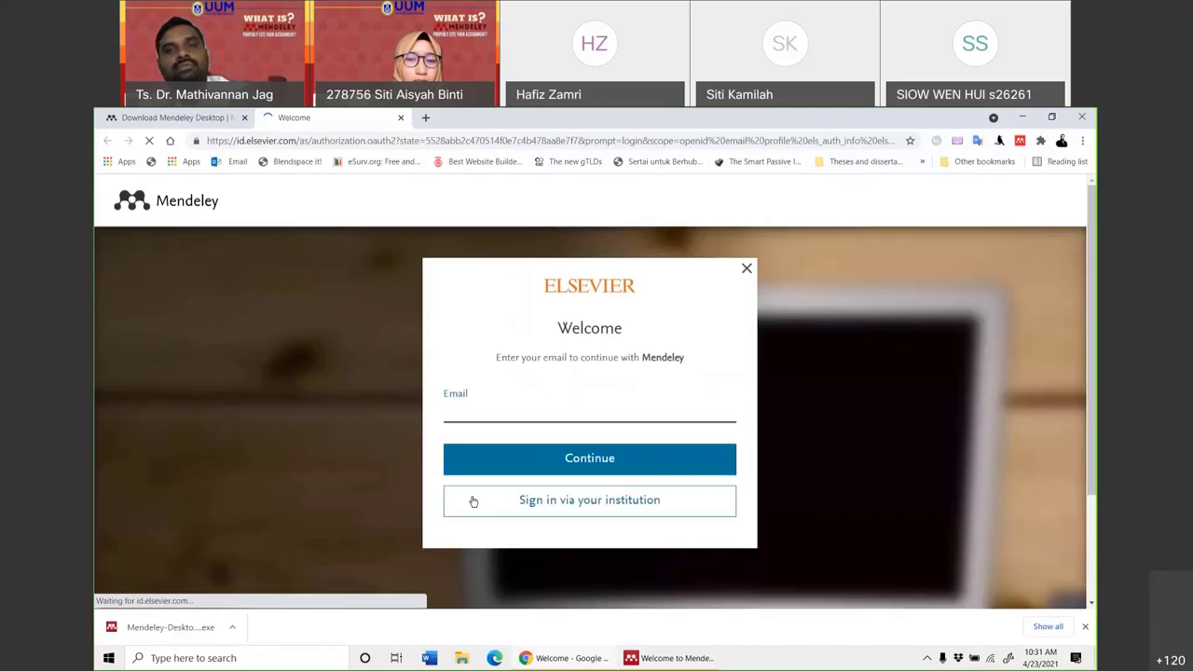
{"action": "left_click", "coordinate": [474, 415]}
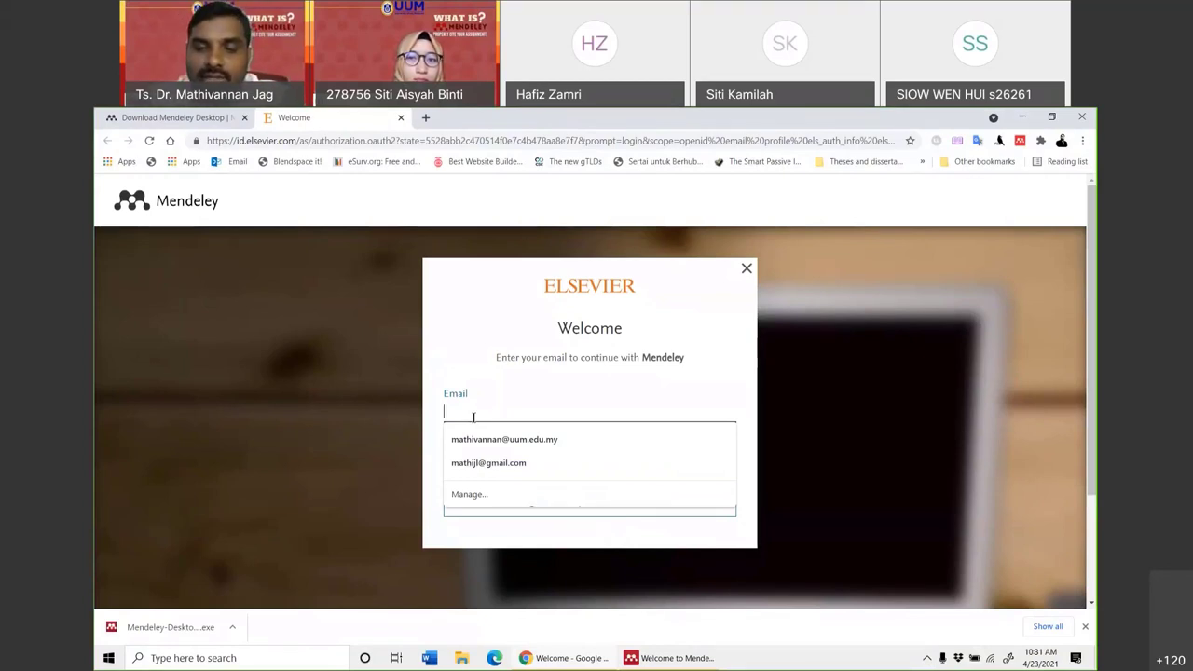
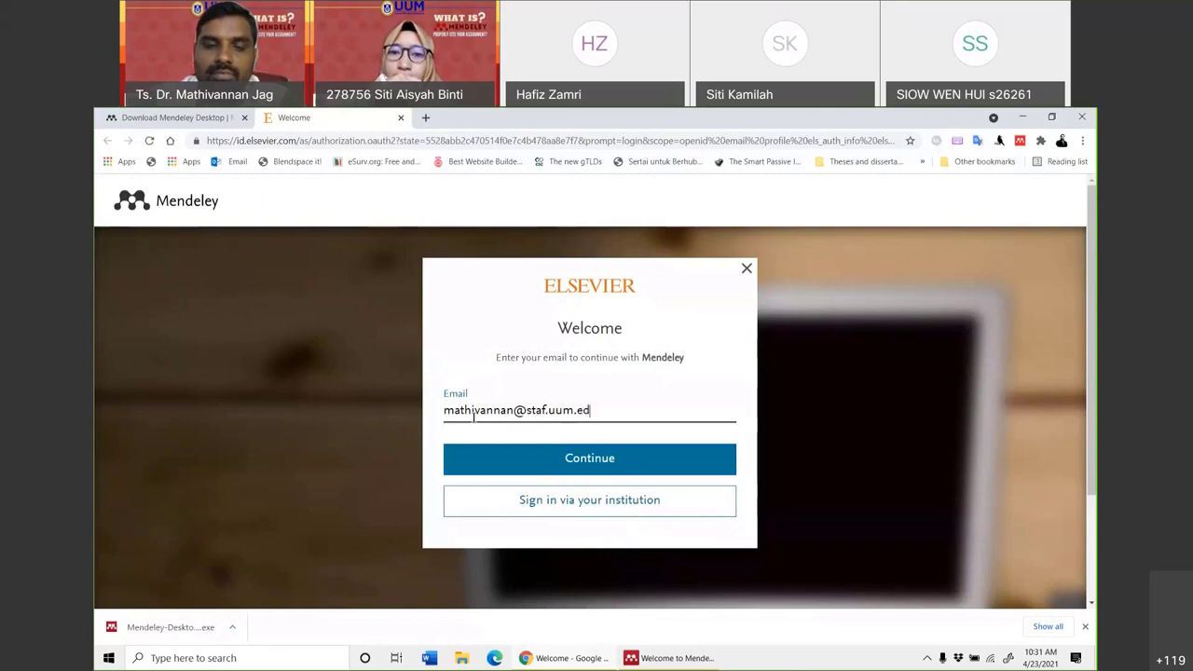
{"action": "left_click", "coordinate": [543, 458]}
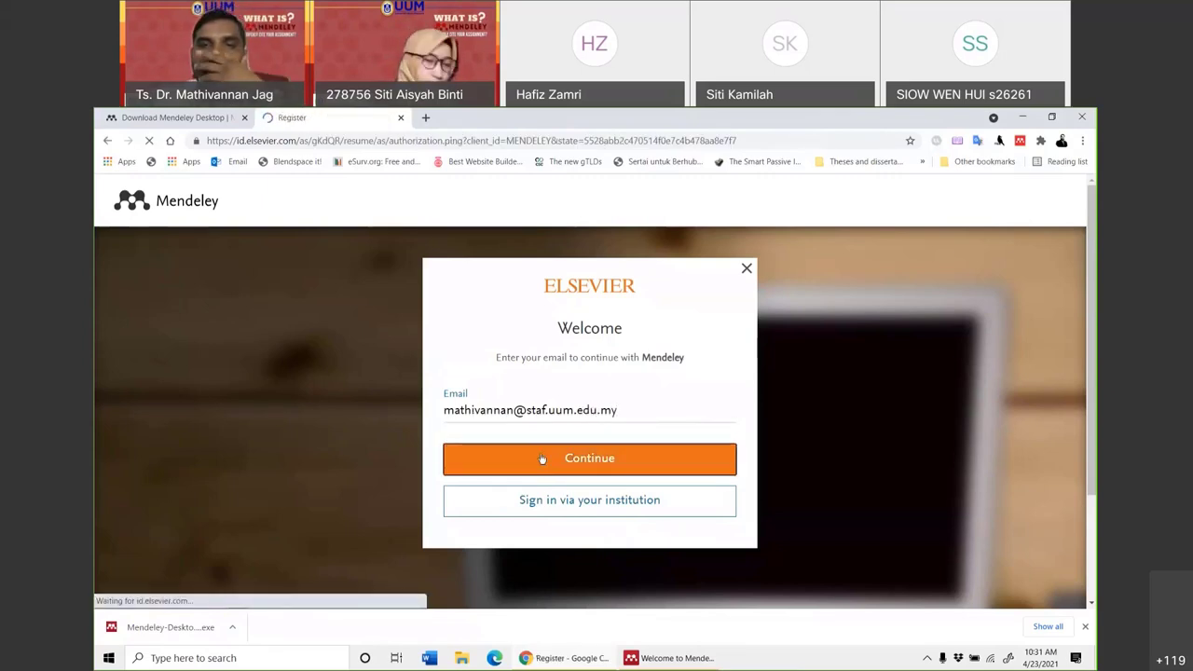
Fill in given name, family name and an account password on the Register form and submit it.
{"action": "scroll", "coordinate": [508, 490], "scroll_direction": "down", "scroll_amount": 2}
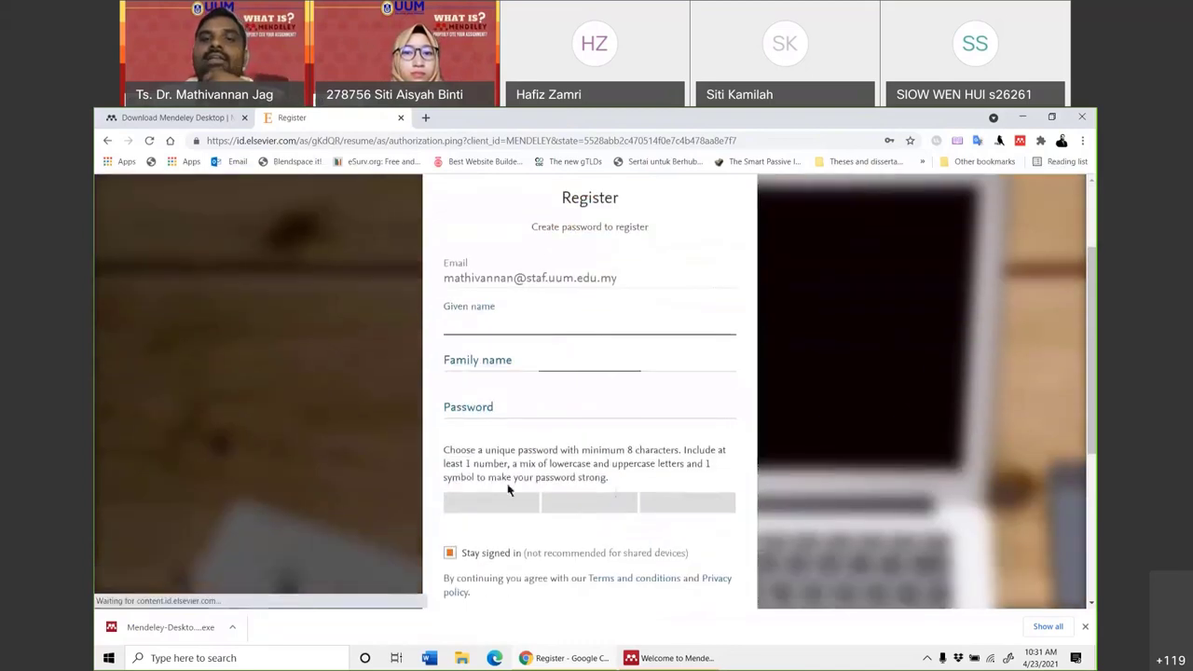
{"action": "left_click", "coordinate": [481, 327]}
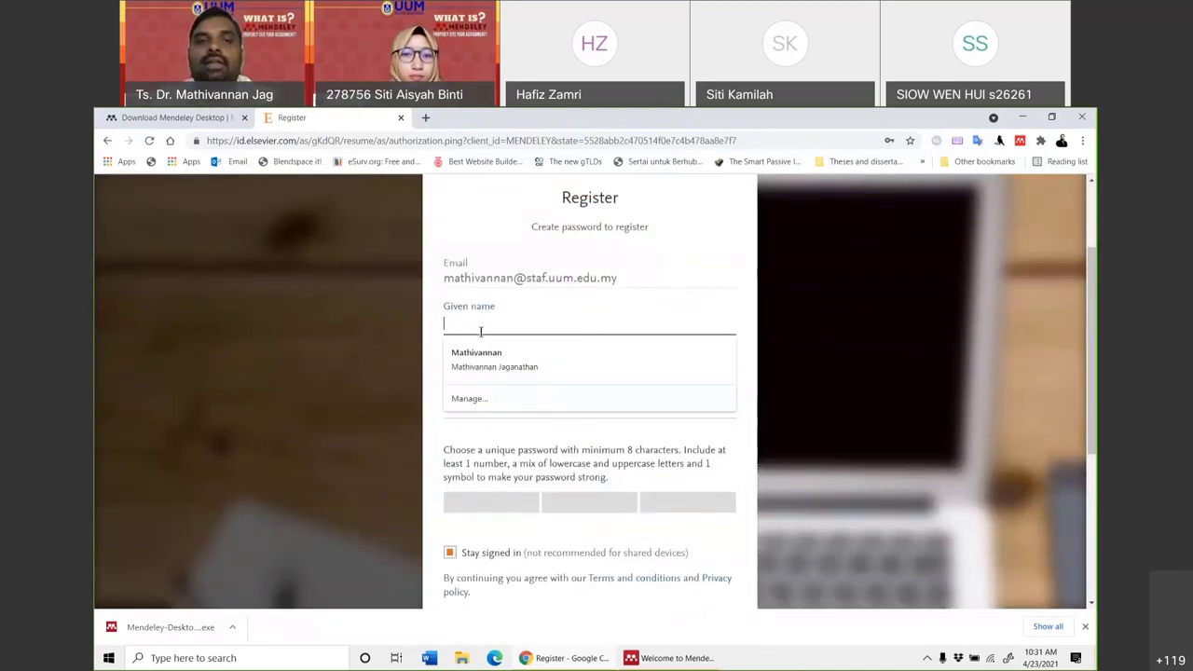
{"action": "left_click", "coordinate": [482, 368]}
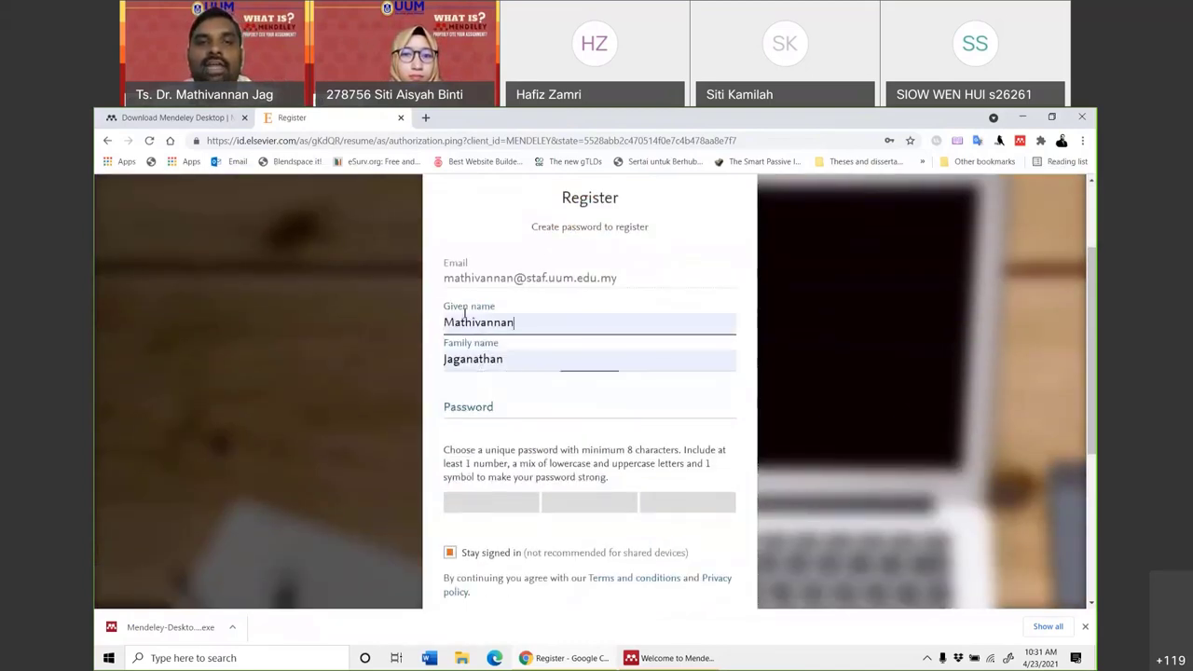
{"action": "left_click", "coordinate": [489, 411]}
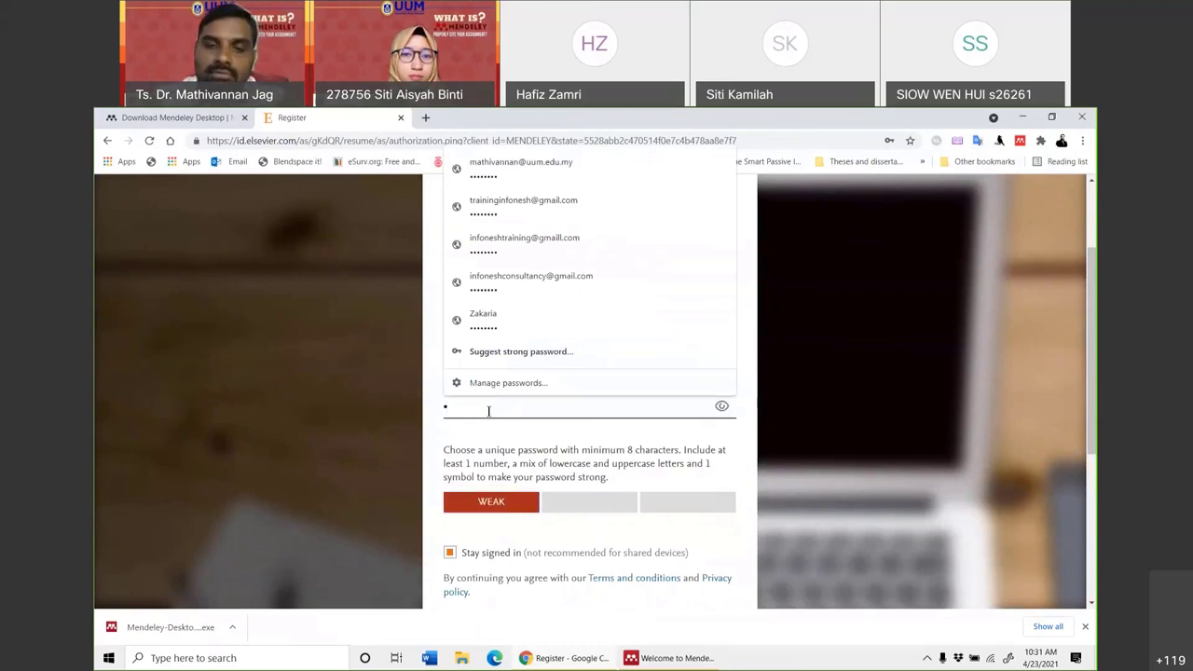
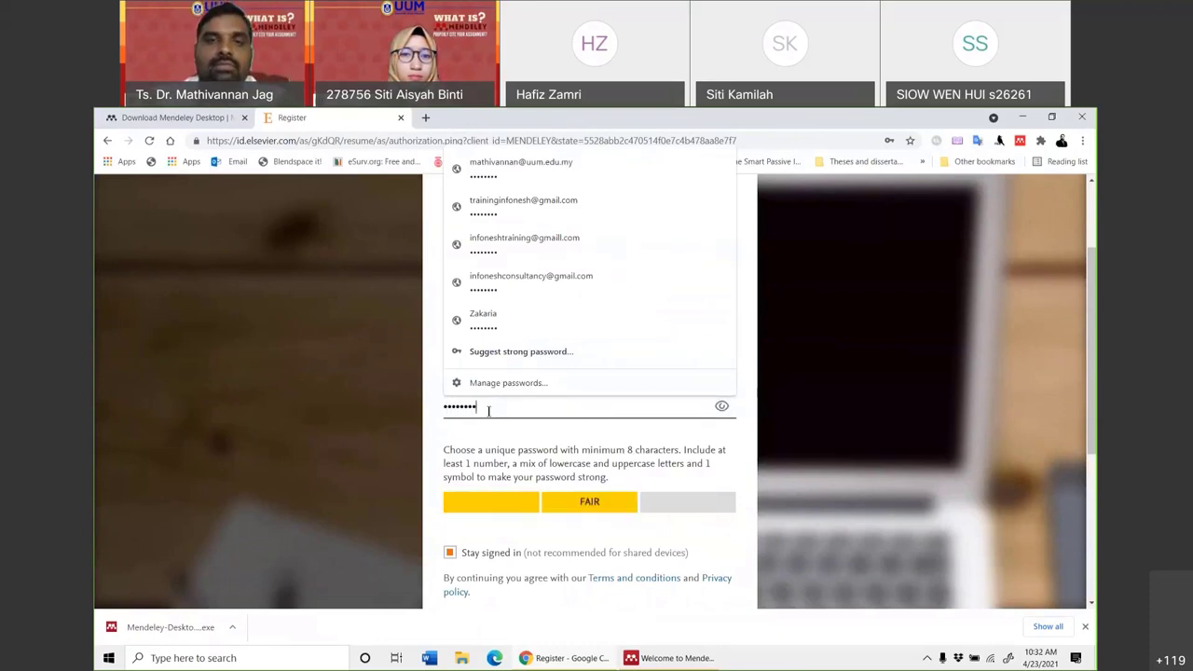
{"action": "left_click", "coordinate": [625, 453]}
{"action": "scroll", "coordinate": [591, 544], "scroll_direction": "down", "scroll_amount": 2}
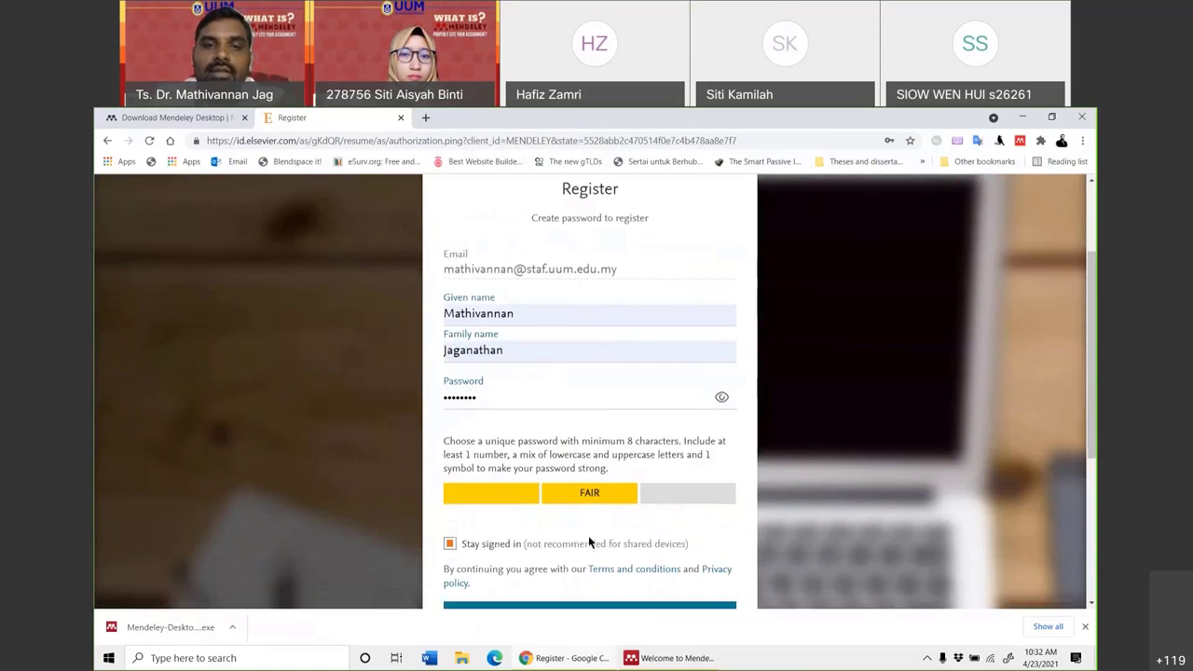
{"action": "left_click", "coordinate": [583, 497]}
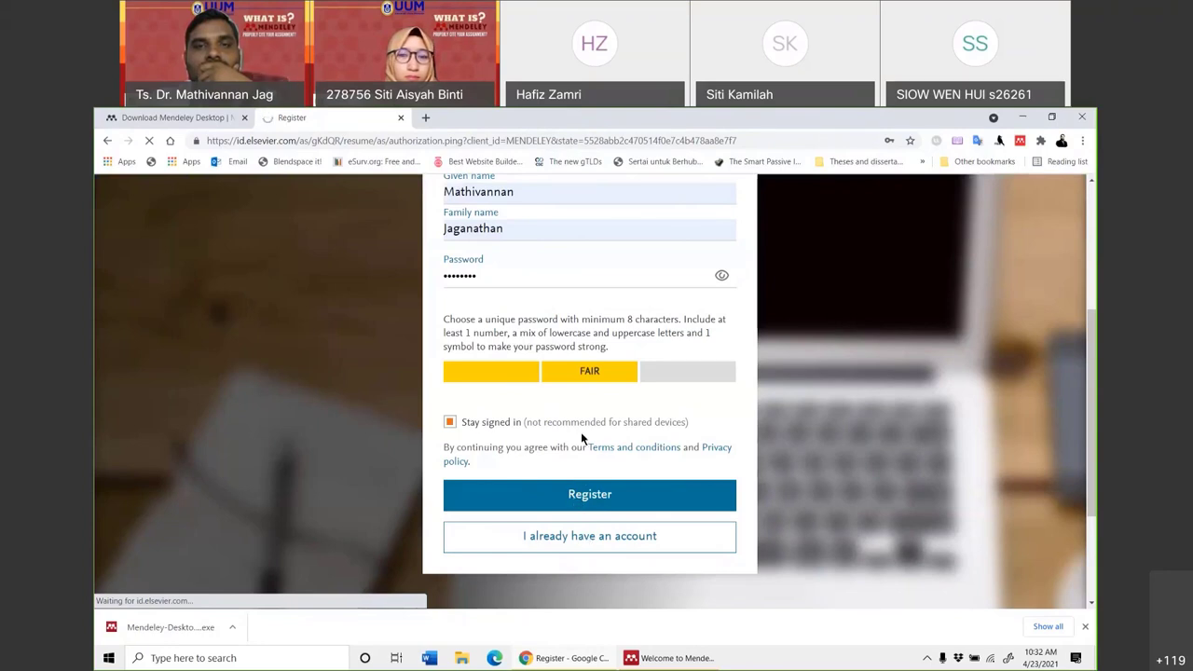
Continue from the account-created confirmation page into Mendeley.
{"action": "scroll", "coordinate": [581, 432], "scroll_direction": "up", "scroll_amount": 3}
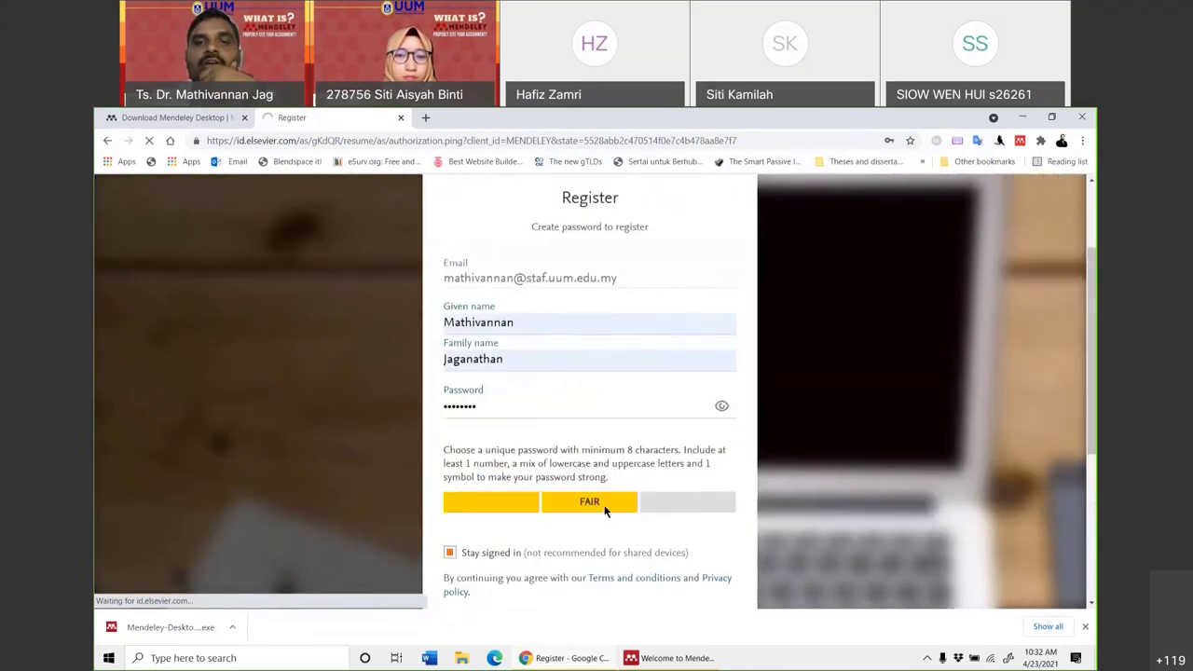
{"action": "left_click", "coordinate": [502, 408]}
{"action": "left_click_drag", "start_coordinate": [502, 408], "coordinate": [373, 406]}
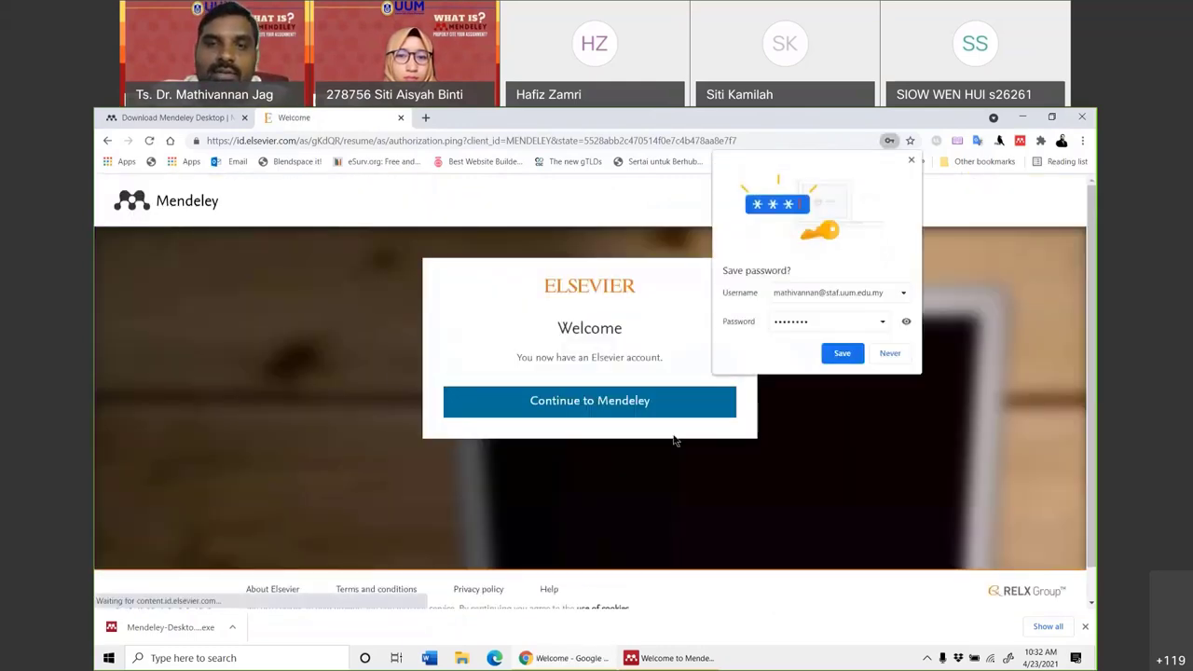
{"action": "left_click", "coordinate": [568, 406]}
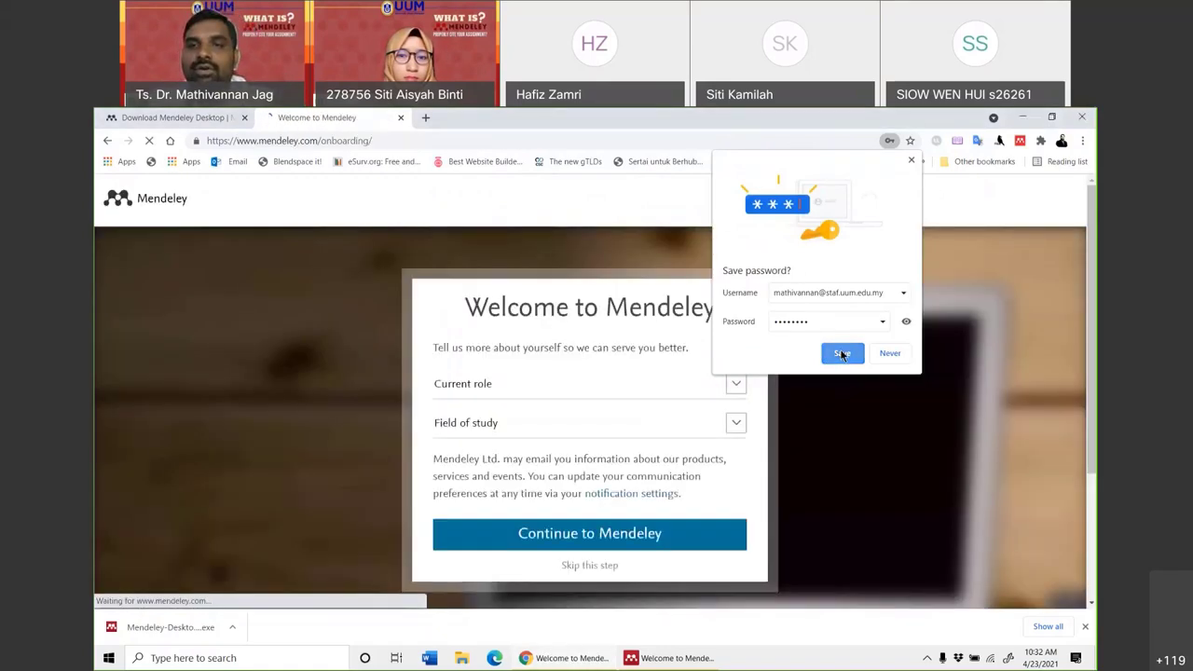
Save the password in Chrome and pick Lecturer > Senior Lecturer and Business, Management and Accounting.
{"action": "left_click", "coordinate": [842, 352]}
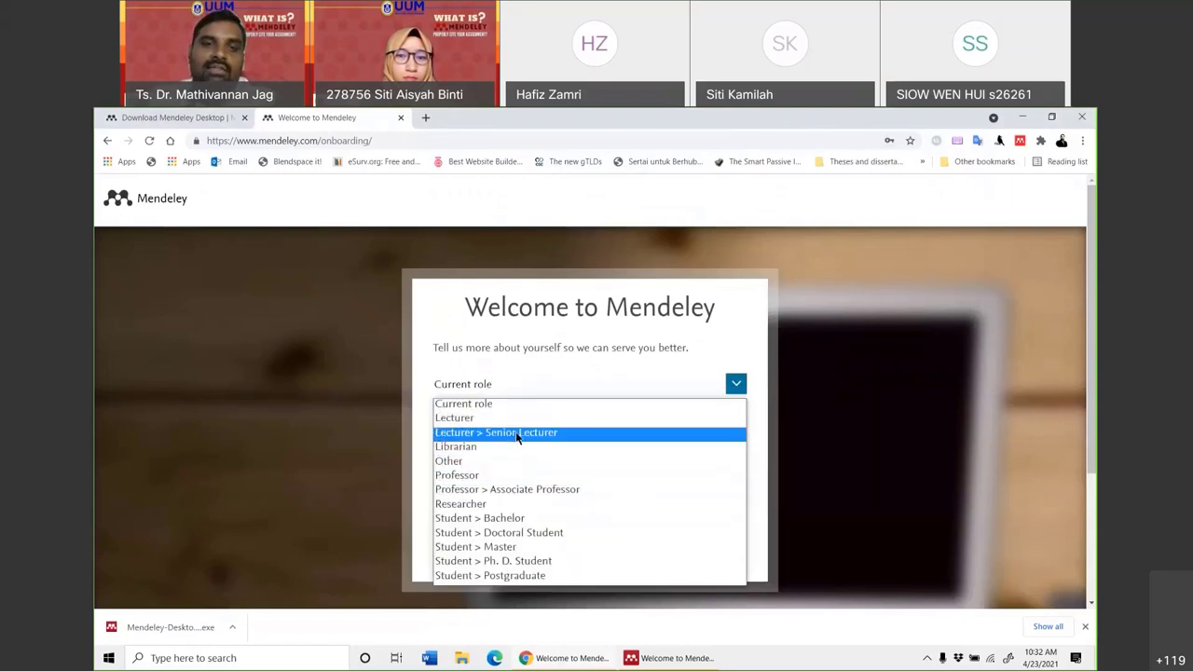
{"action": "left_click", "coordinate": [518, 435]}
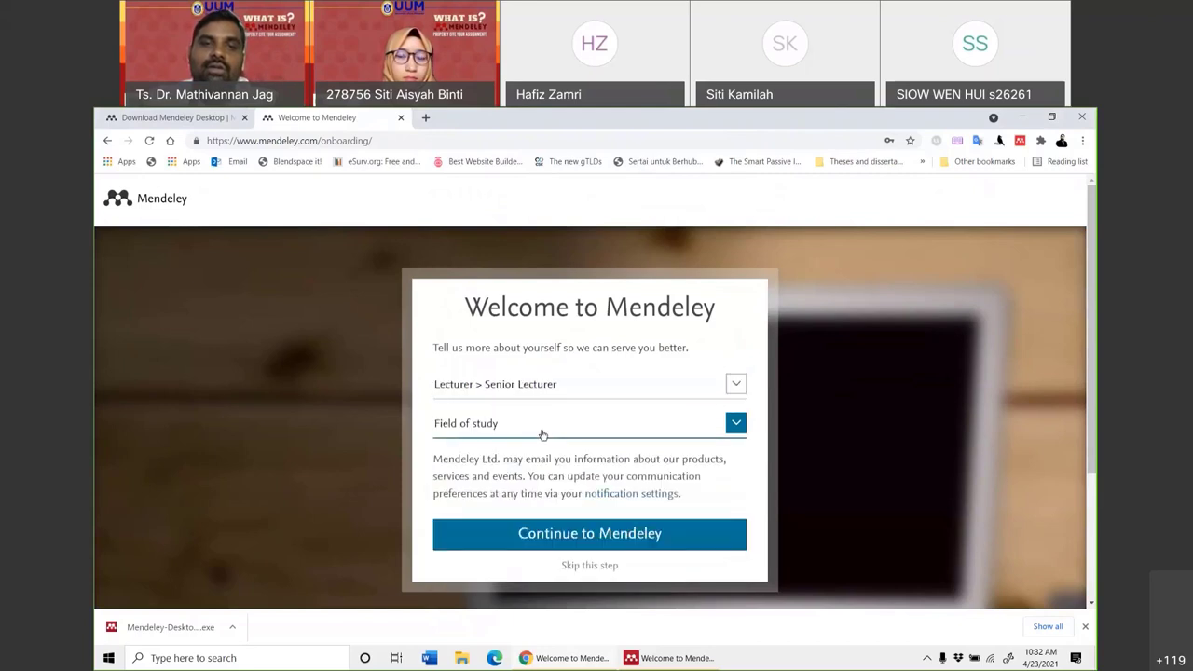
{"action": "left_click", "coordinate": [543, 431]}
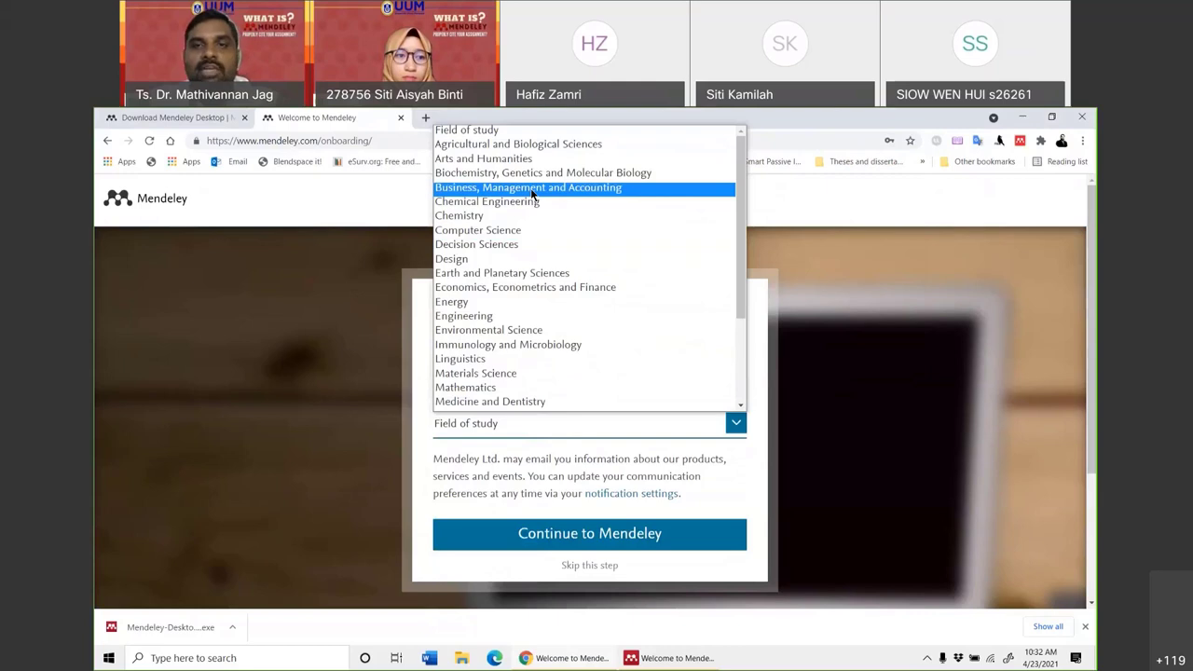
{"action": "left_click", "coordinate": [533, 191]}
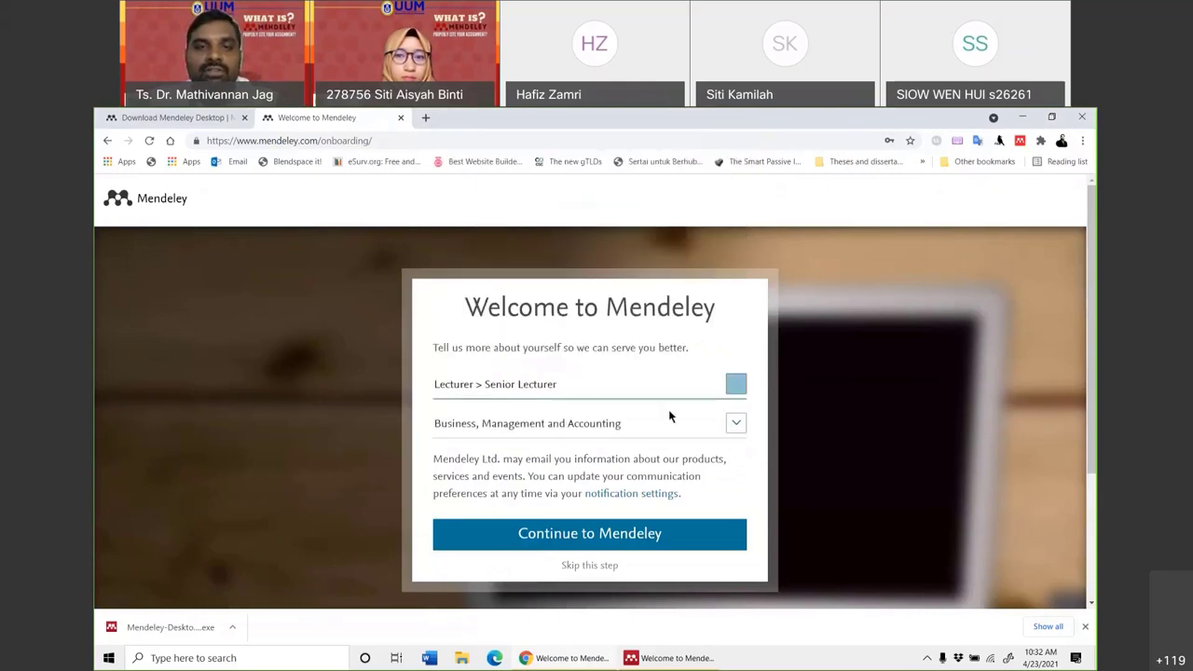
Close the field of study list keeping the choice and skip the remaining onboarding.
{"action": "left_click", "coordinate": [737, 424]}
{"action": "left_click", "coordinate": [736, 423]}
{"action": "left_click", "coordinate": [737, 424]}
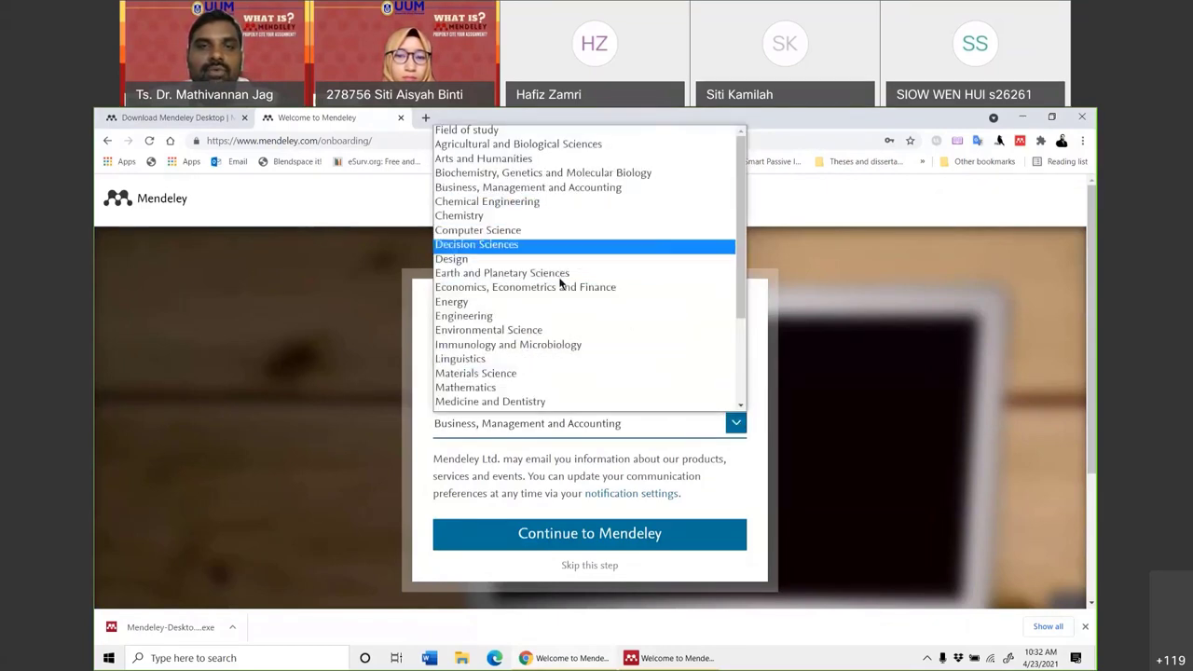
{"action": "scroll", "coordinate": [566, 334], "scroll_direction": "down", "scroll_amount": 3}
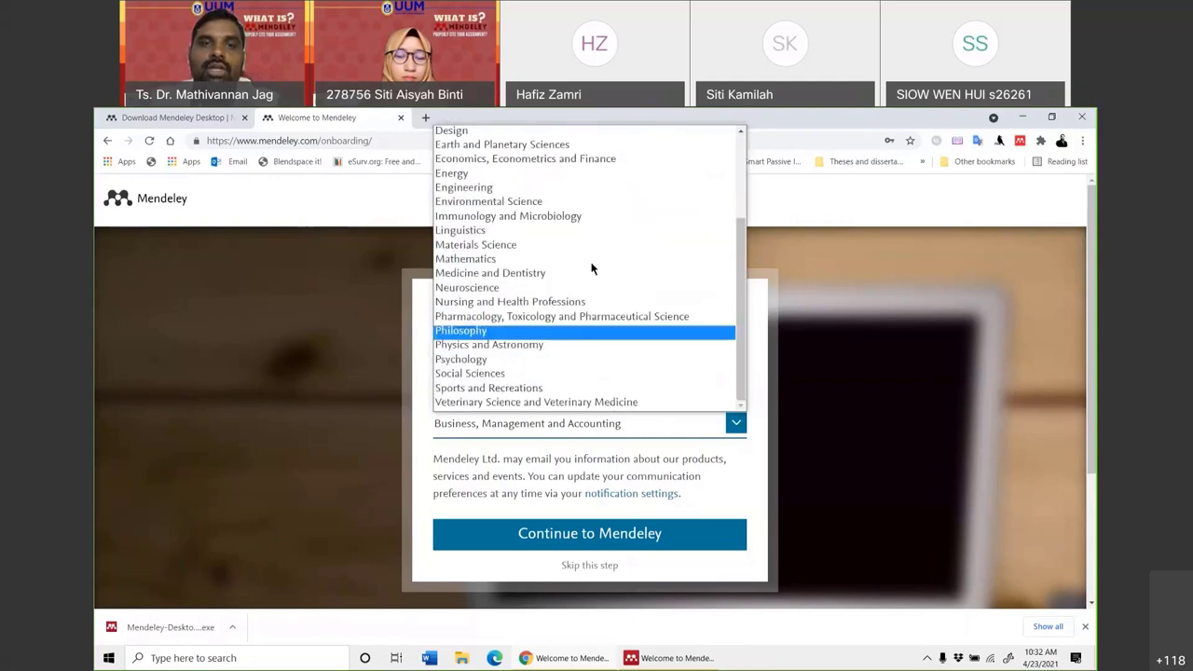
{"action": "scroll", "coordinate": [563, 318], "scroll_direction": "up", "scroll_amount": 3}
{"action": "left_click", "coordinate": [600, 484]}
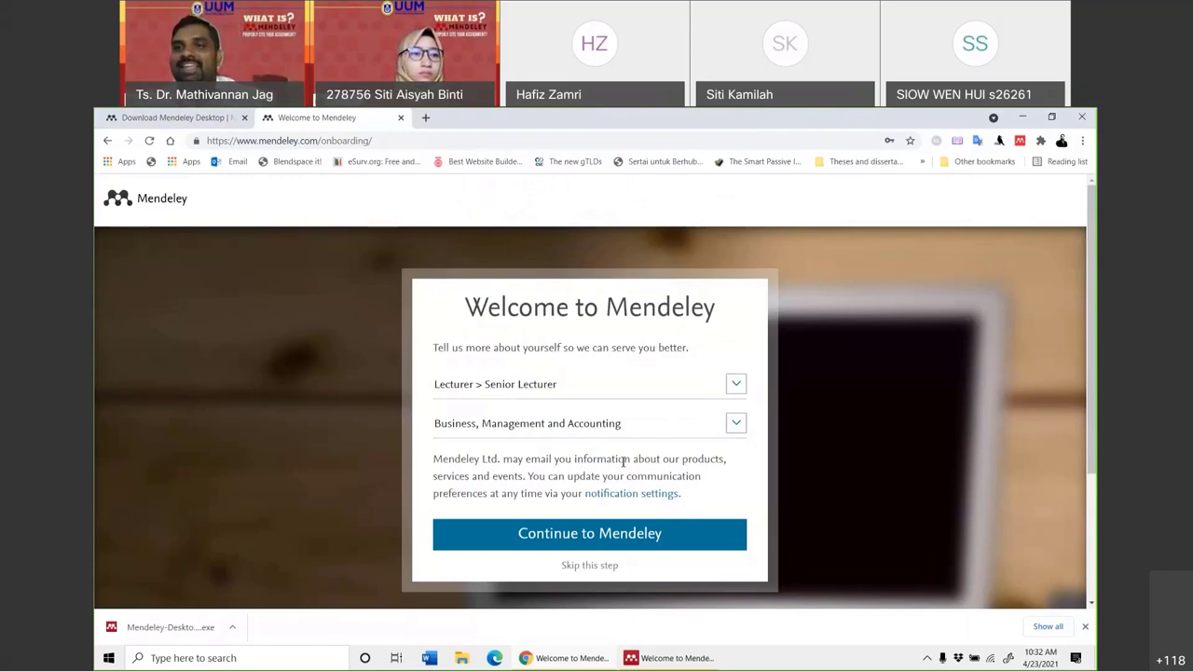
{"action": "left_click", "coordinate": [591, 566]}
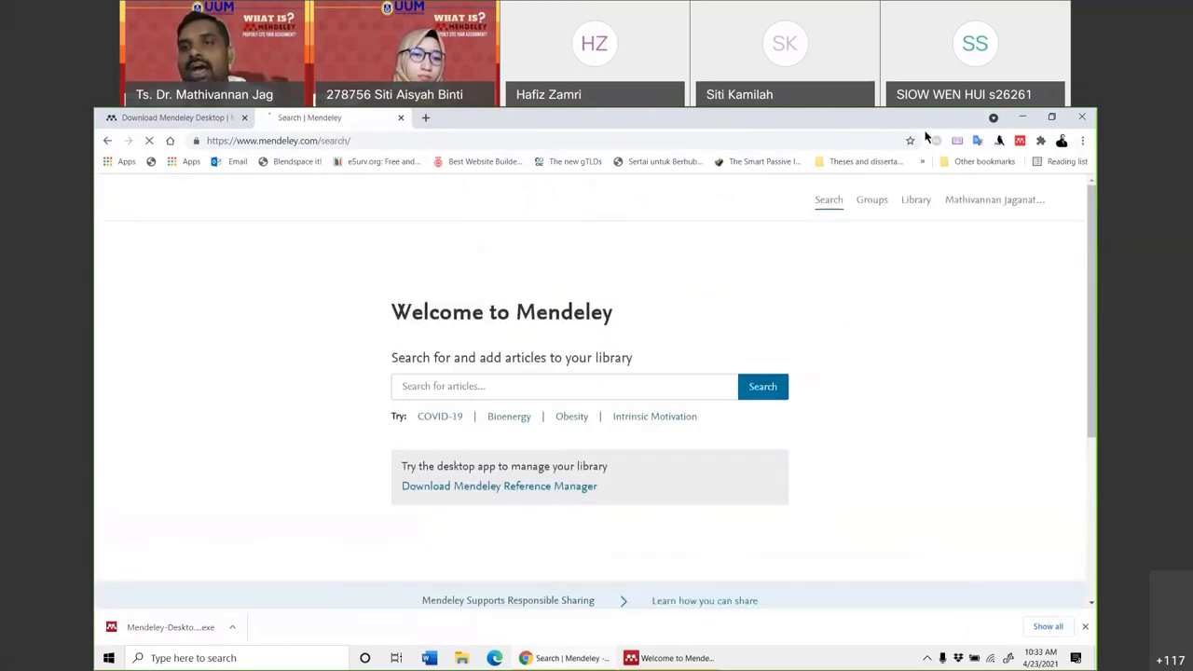
Open the website's account menu, then bring the Mendeley Desktop sign-in window forward.
{"action": "left_click", "coordinate": [1052, 200]}
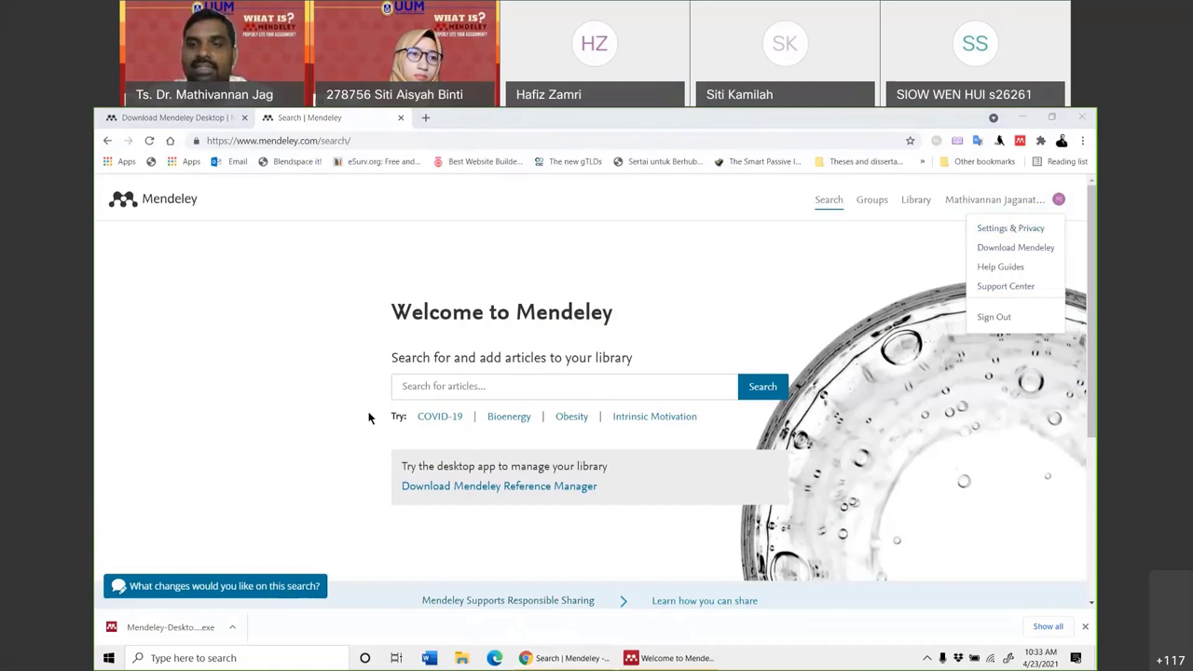
{"action": "left_click", "coordinate": [679, 658]}
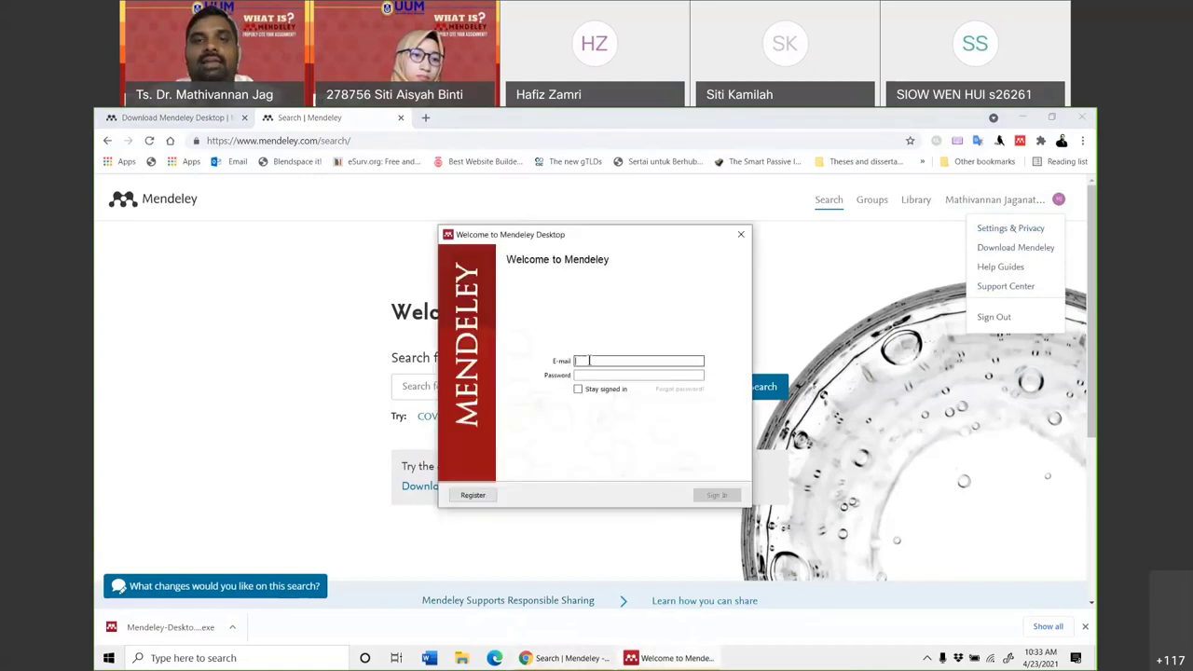
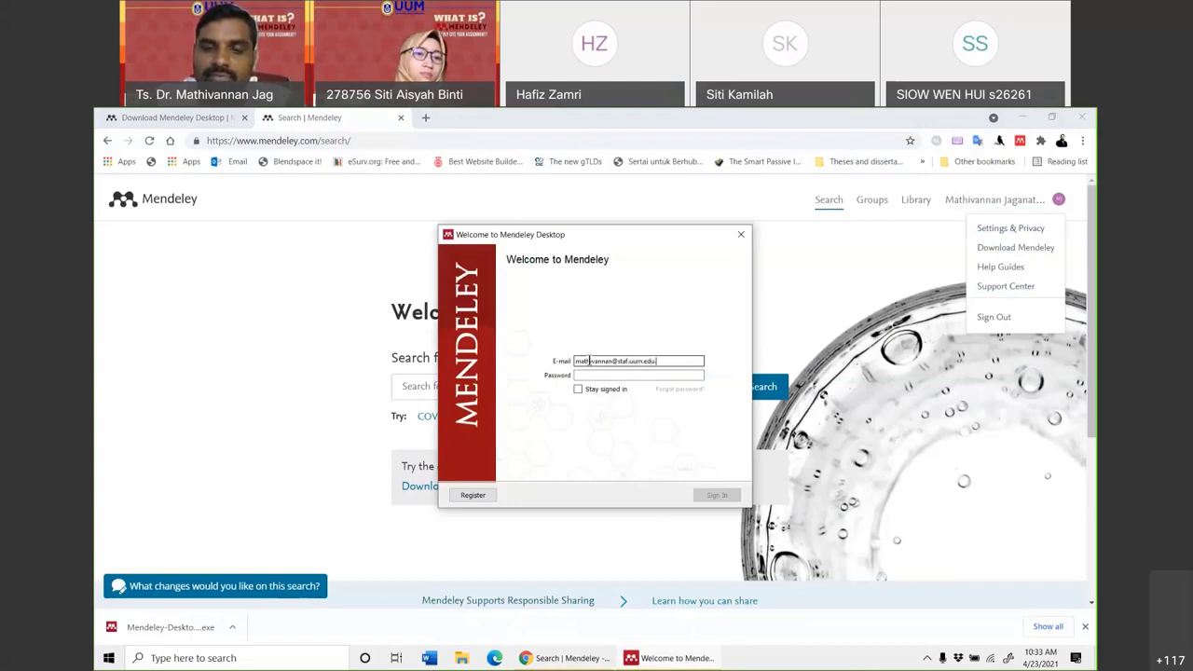
Enter the account e-mail and password in Mendeley Desktop and tick Stay signed in.
{"action": "key", "text": "Tab"}
{"action": "type", "text": "•••"}
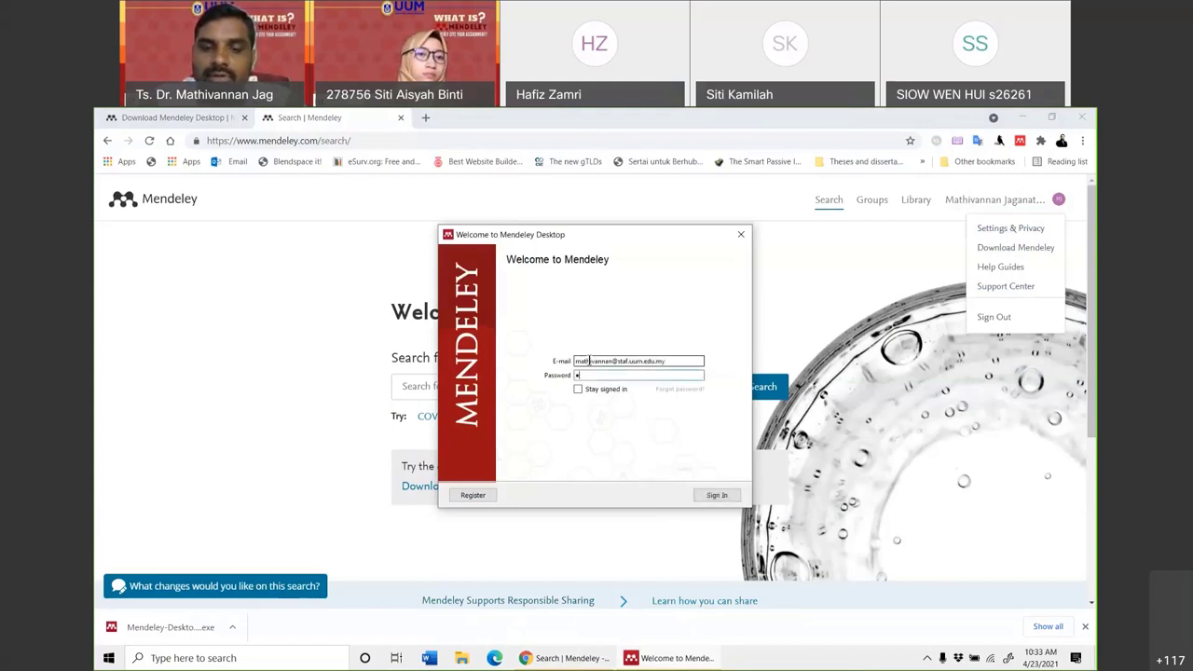
{"action": "type", "text": "•••••"}
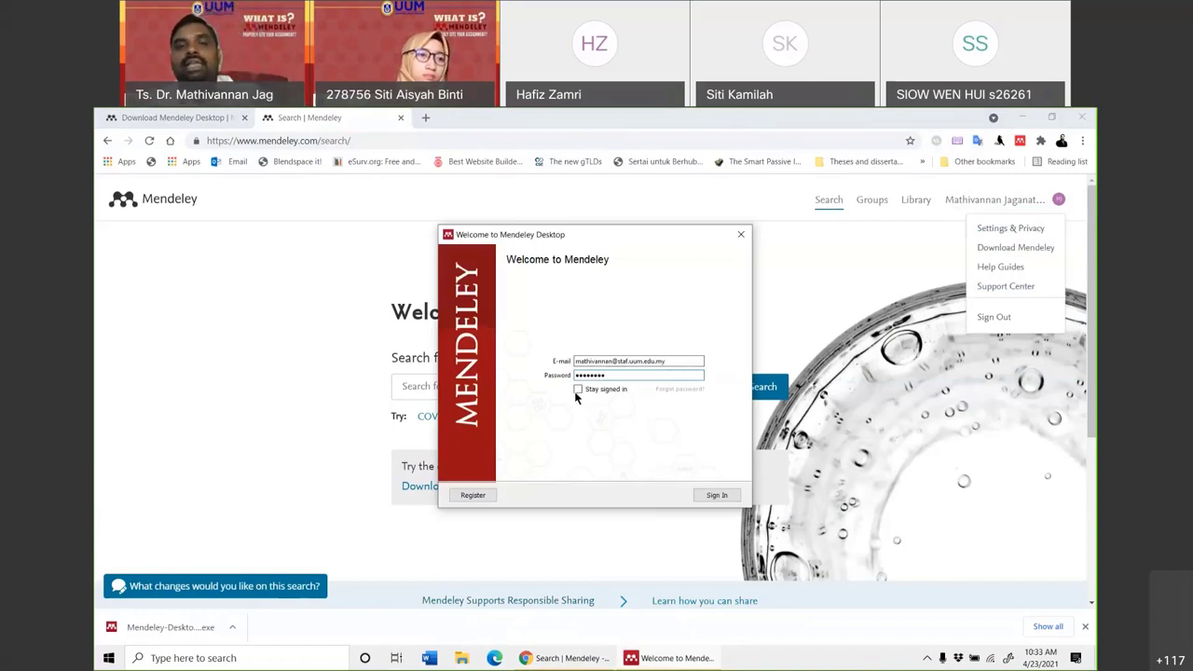
{"action": "left_click", "coordinate": [577, 390]}
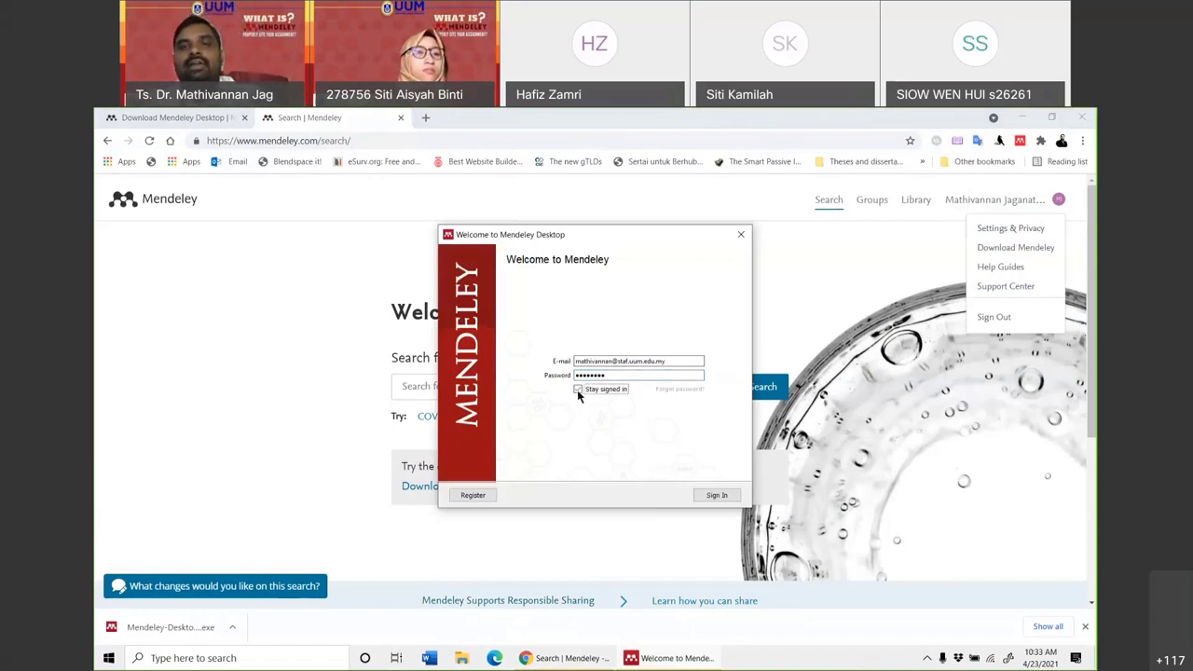
{"action": "left_click", "coordinate": [577, 389]}
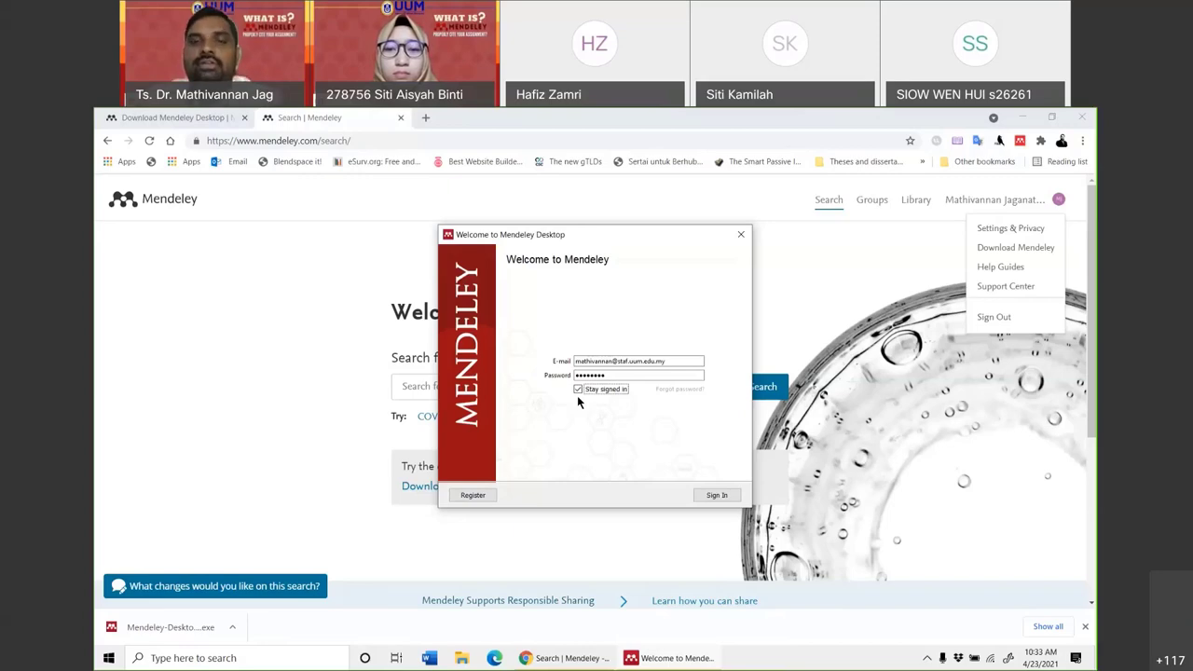
Sign in, dismiss the welcome message and getting-started tip, and maximize the library window.
{"action": "left_click", "coordinate": [715, 495]}
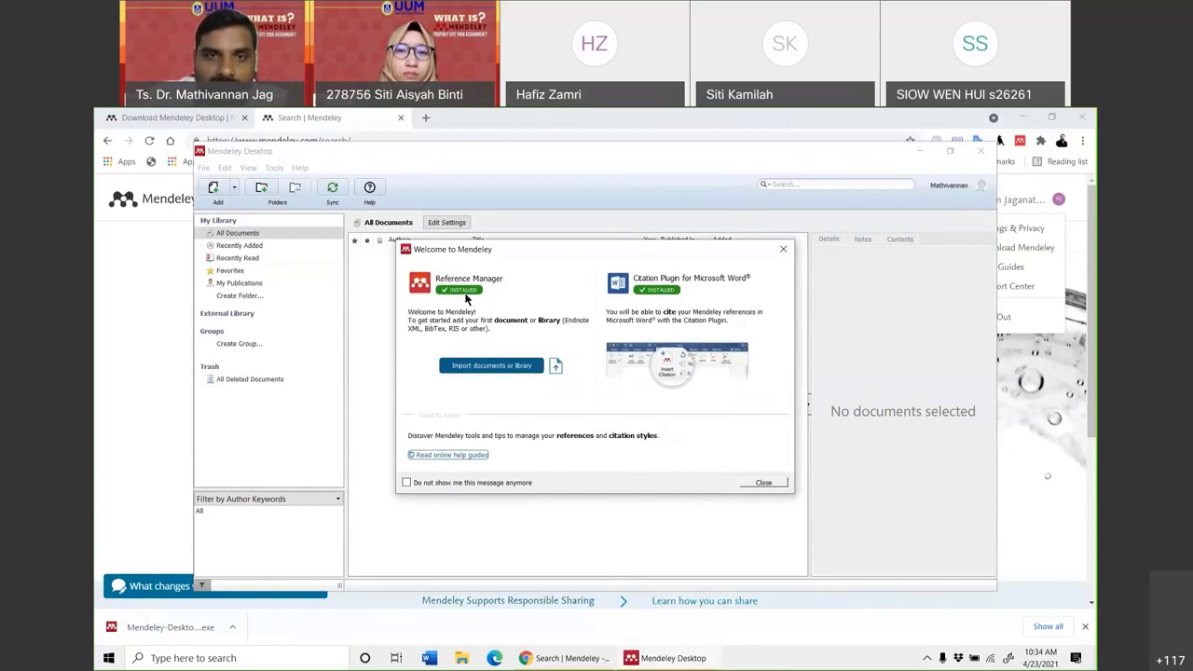
{"action": "left_click", "coordinate": [768, 483]}
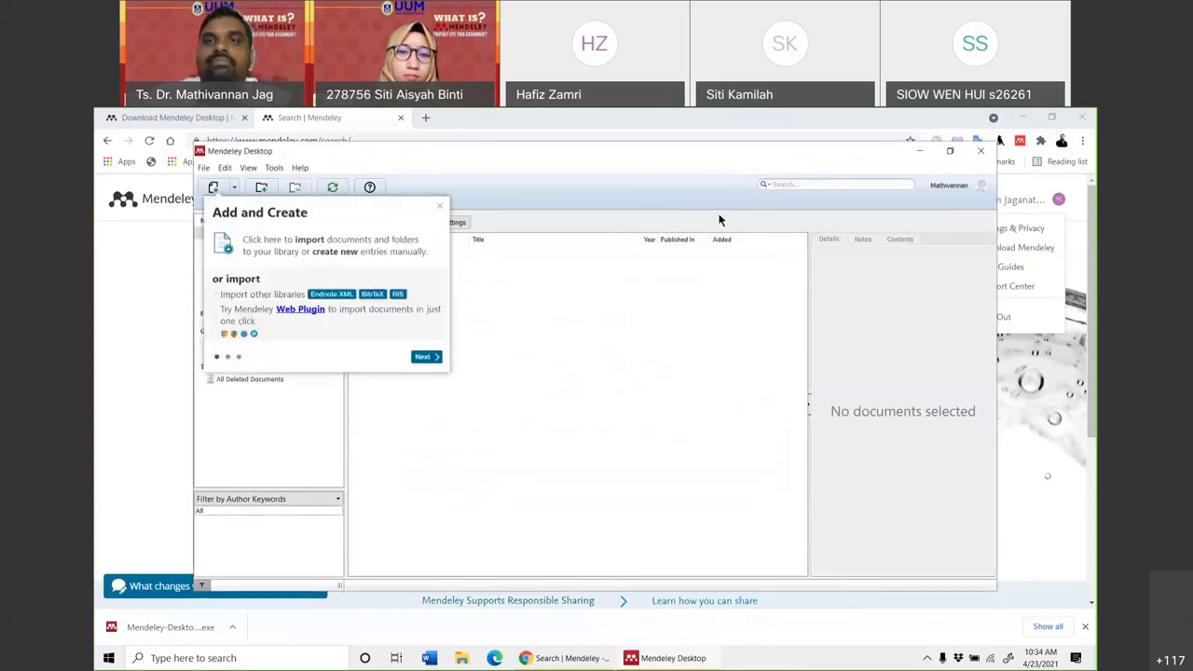
{"action": "left_click", "coordinate": [442, 207]}
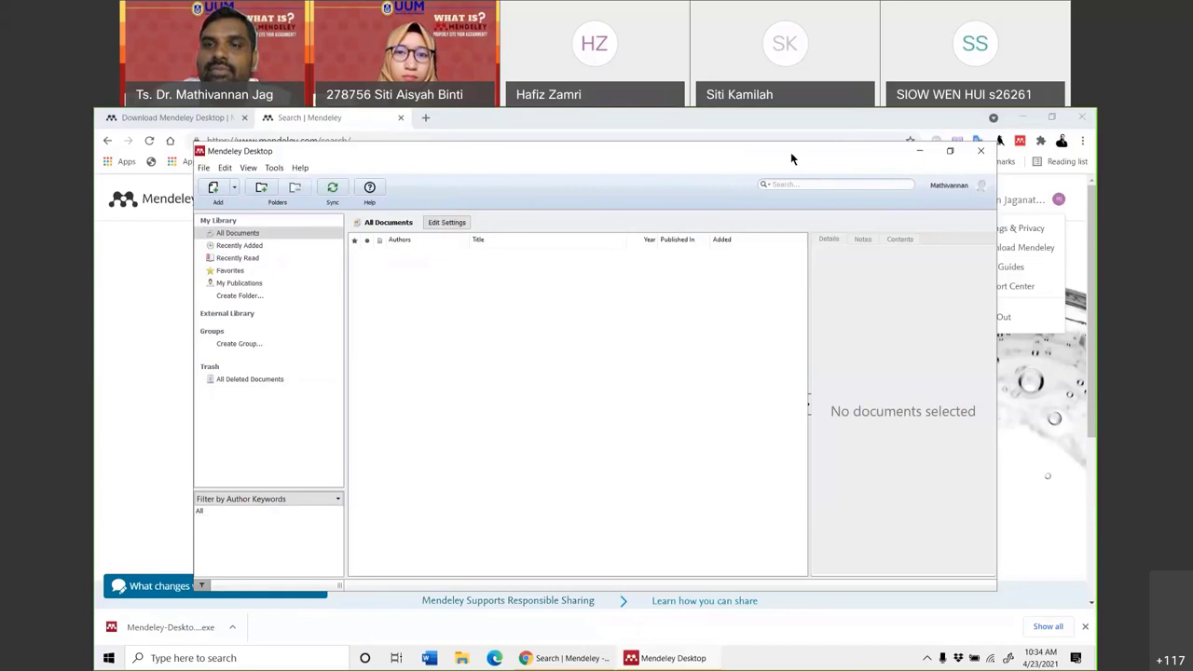
{"action": "left_click_drag", "start_coordinate": [829, 156], "coordinate": [734, 165]}
{"action": "left_click", "coordinate": [855, 158]}
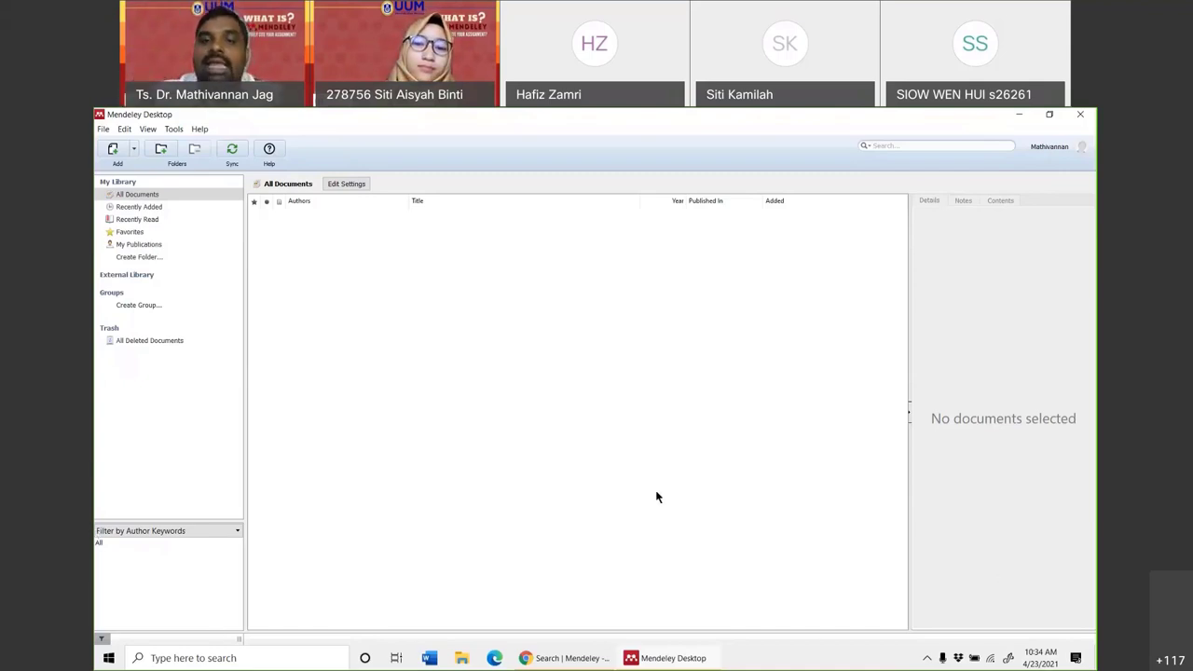
Bring the Chrome window with the Mendeley website search page to the front.
{"action": "left_click", "coordinate": [573, 658]}
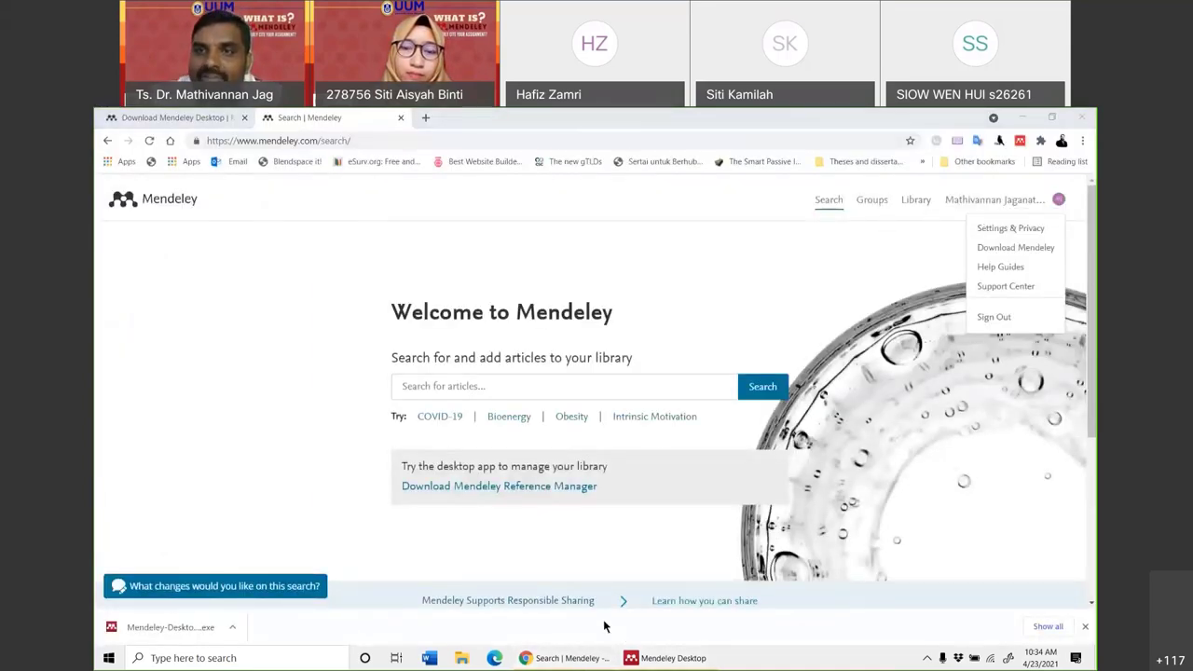
Open the empty Mendeley Web Library in Chrome, then switch back to Mendeley Desktop.
{"action": "left_click", "coordinate": [654, 658]}
{"action": "left_click", "coordinate": [560, 658]}
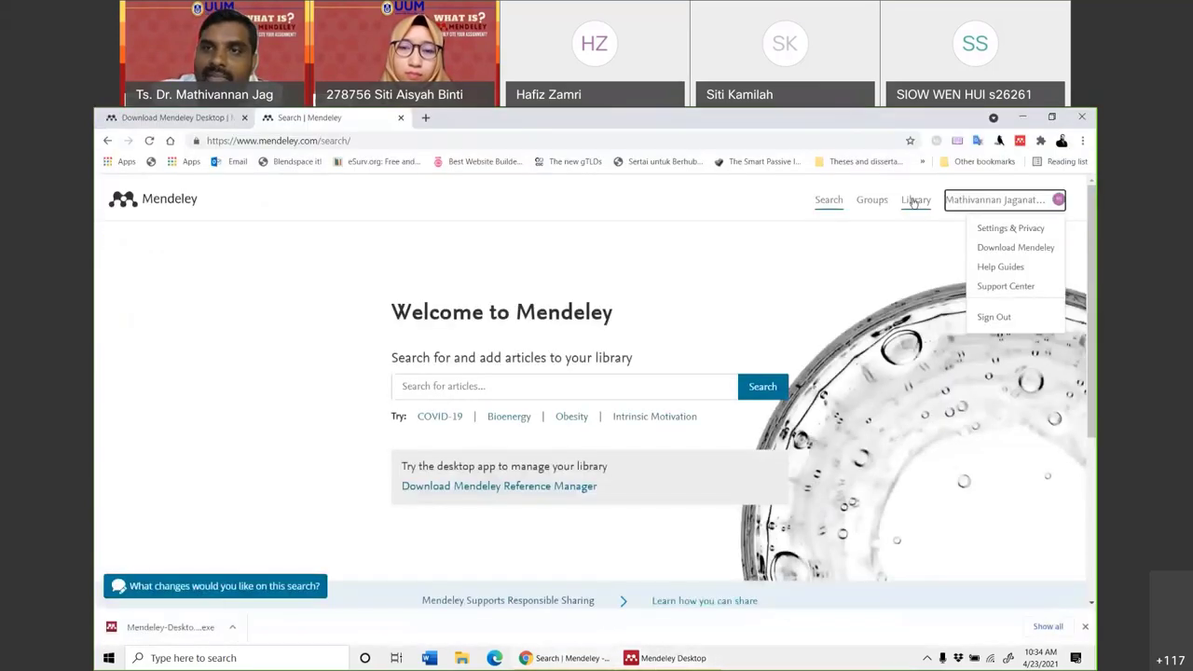
{"action": "left_click", "coordinate": [915, 201]}
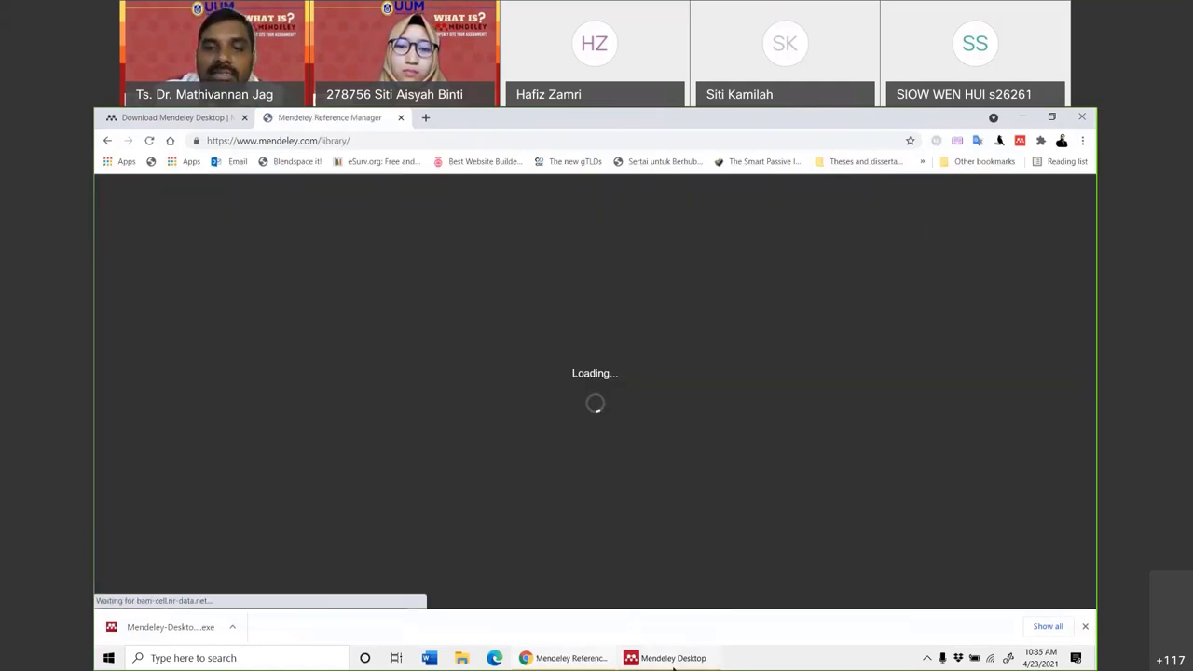
{"action": "left_click", "coordinate": [673, 664]}
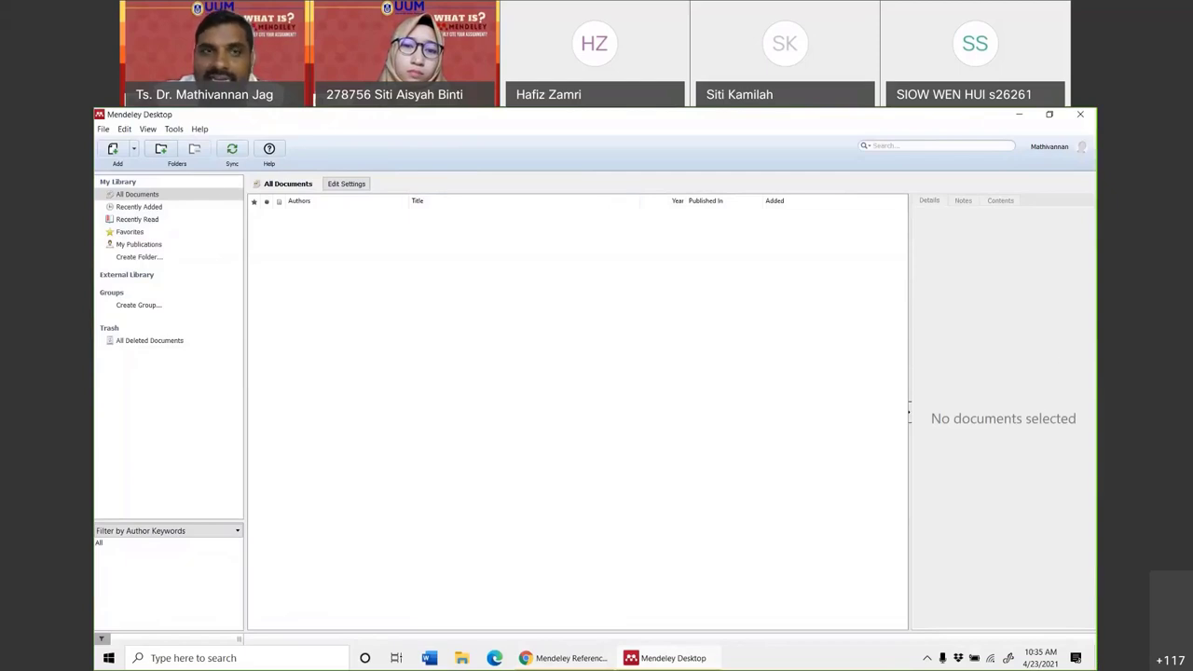
{"action": "left_click", "coordinate": [576, 658]}
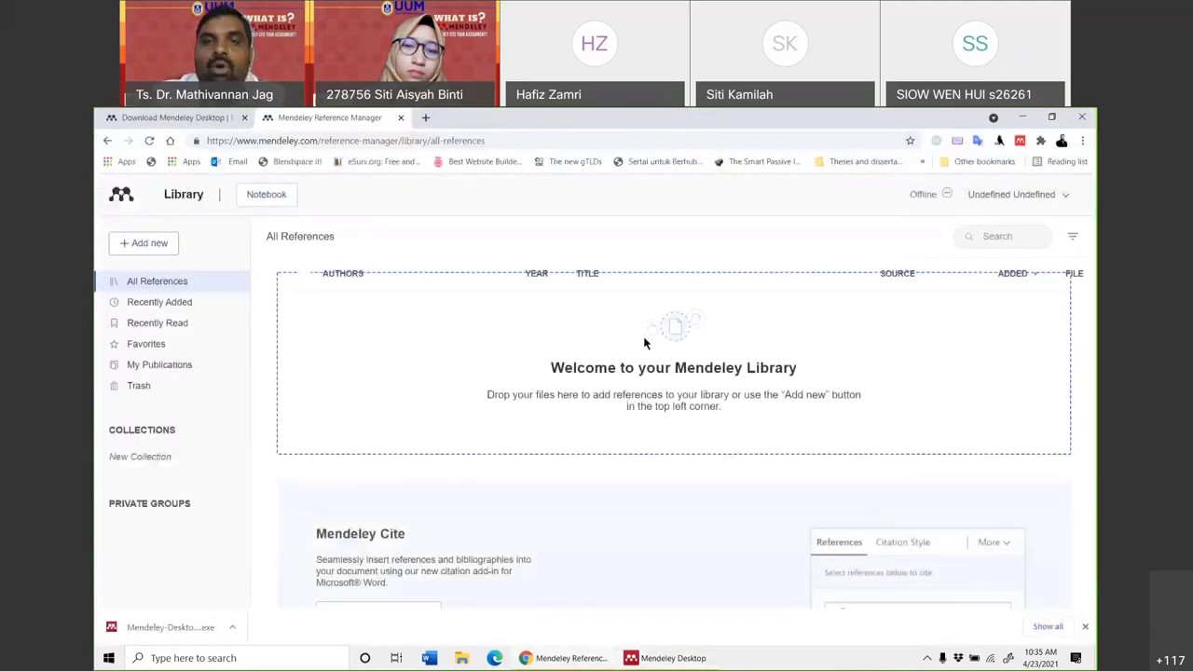
{"action": "key", "text": "alt+Tab"}
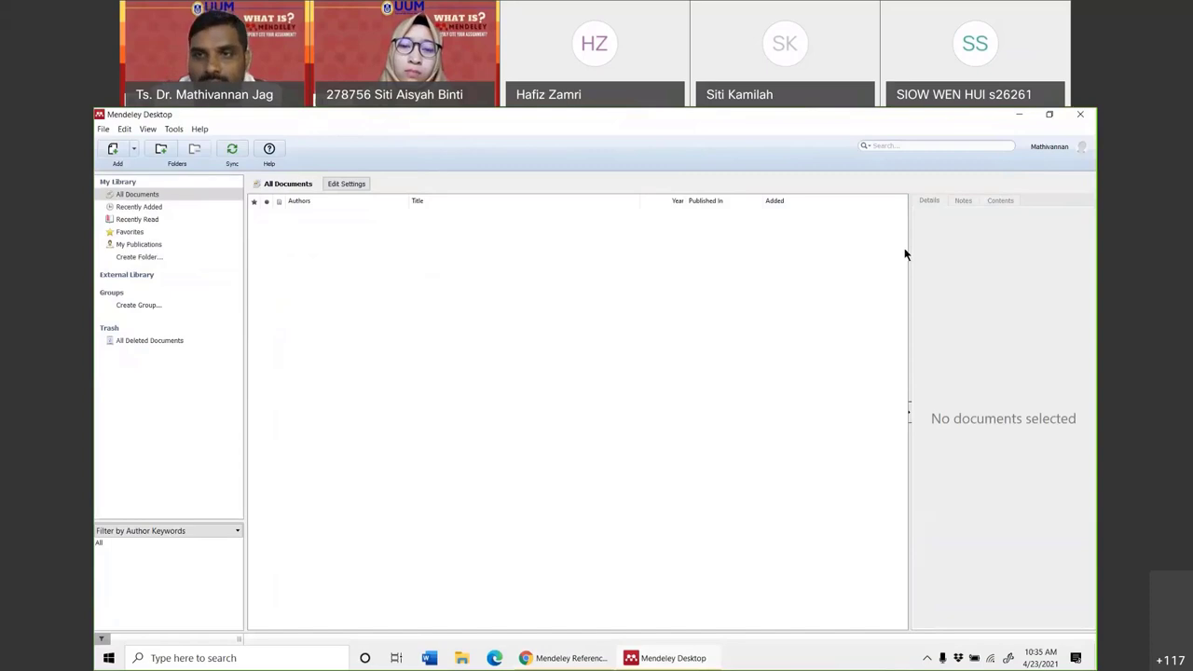
{"action": "left_click", "coordinate": [557, 658]}
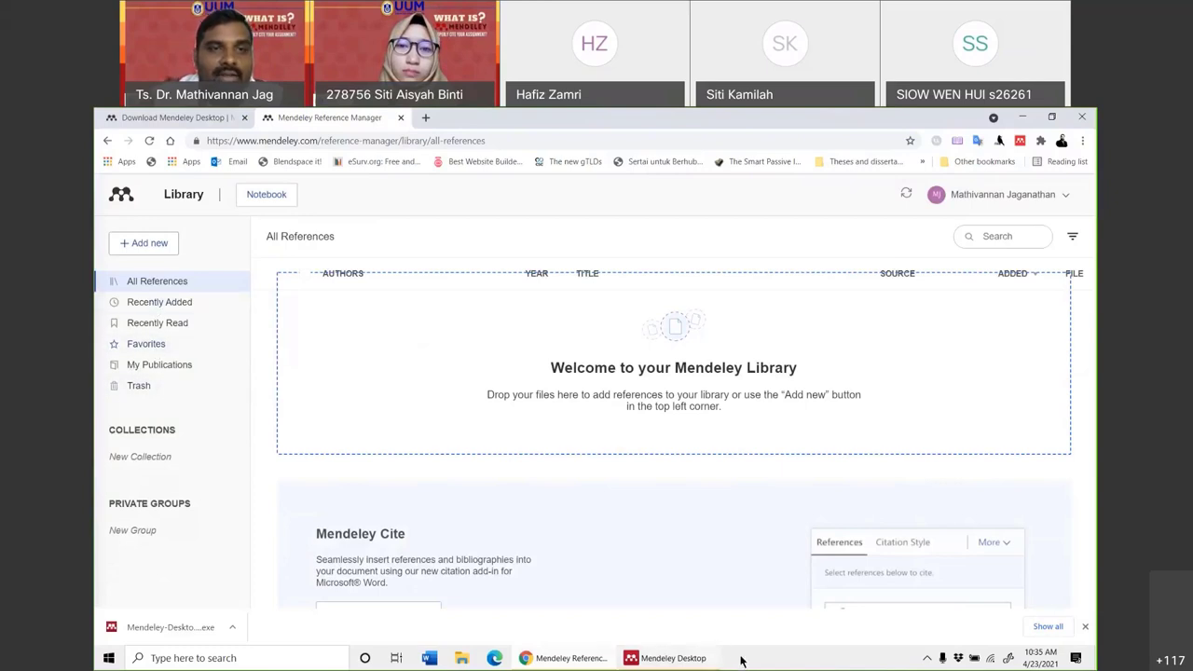
{"action": "left_click", "coordinate": [707, 660]}
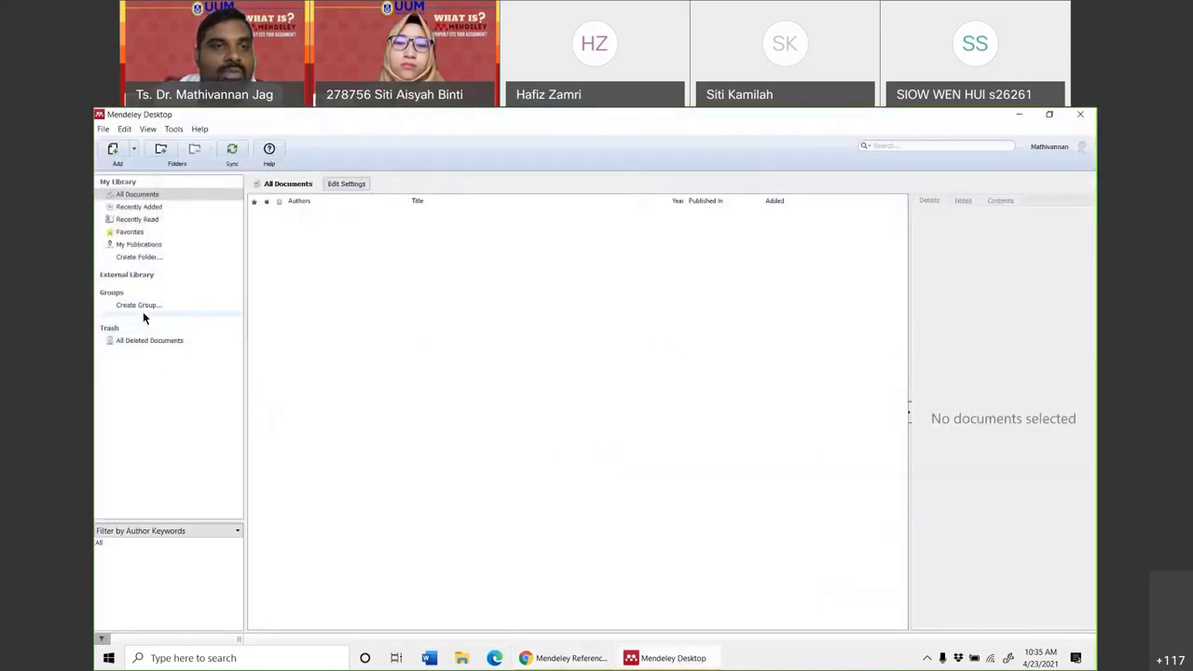
Create a 'Testing folder' in the desktop library, sync with Mendeley Web, and return to Chrome.
{"action": "left_click", "coordinate": [144, 305]}
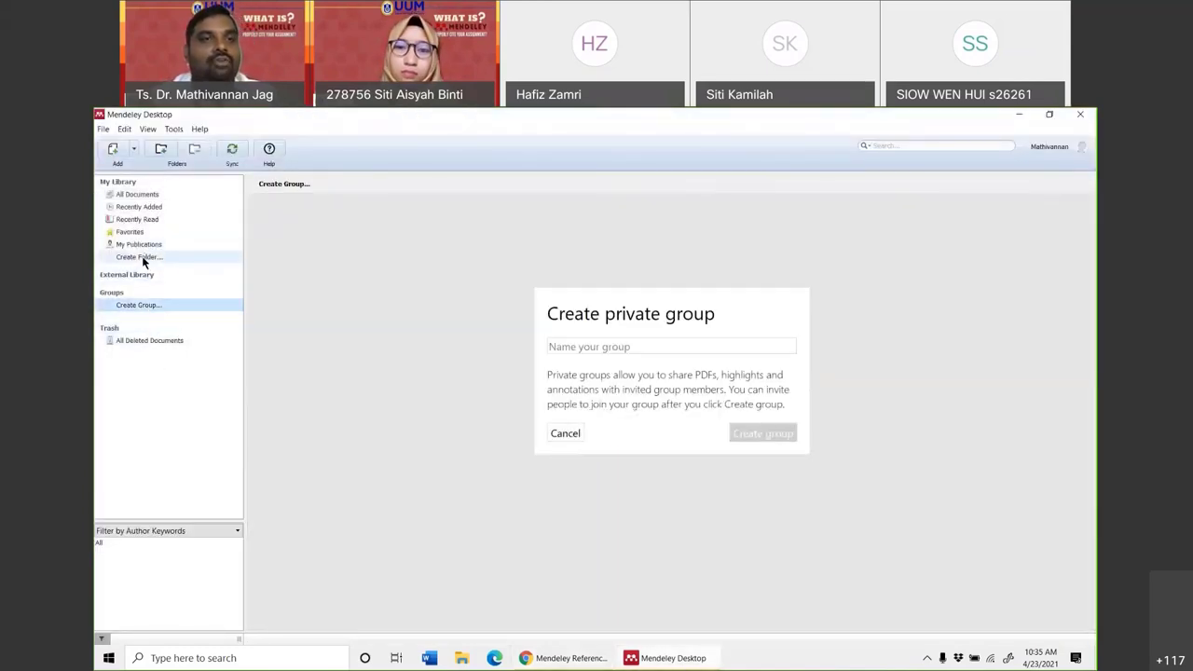
{"action": "left_click", "coordinate": [142, 256]}
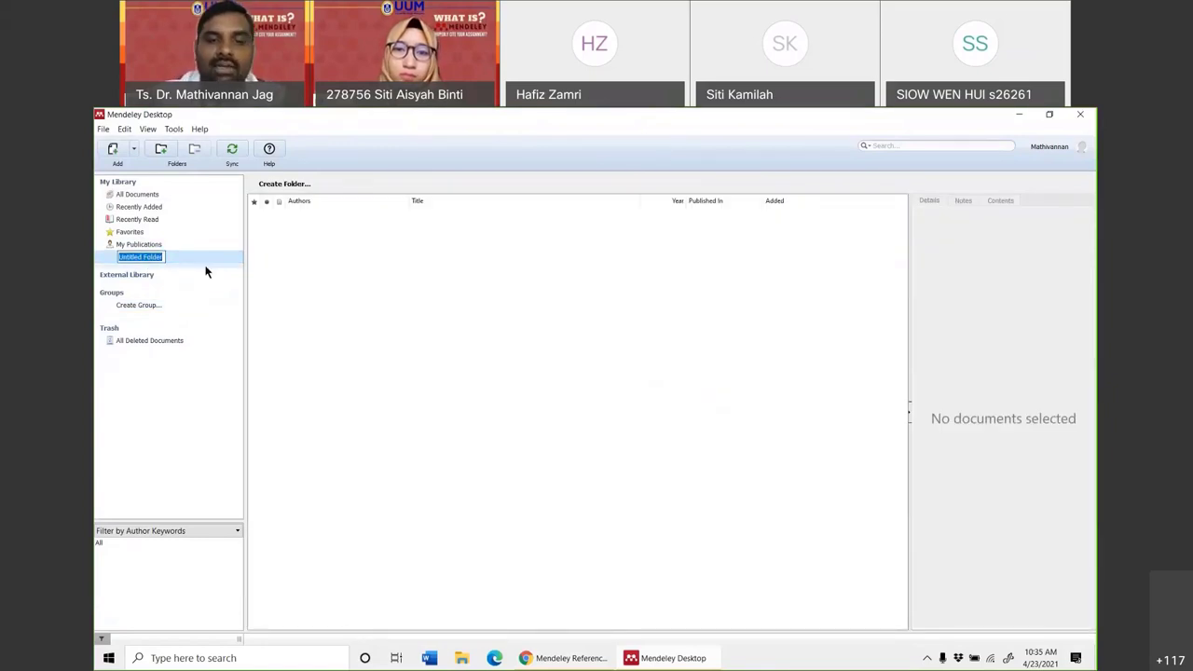
{"action": "type", "text": "Testing folder"}
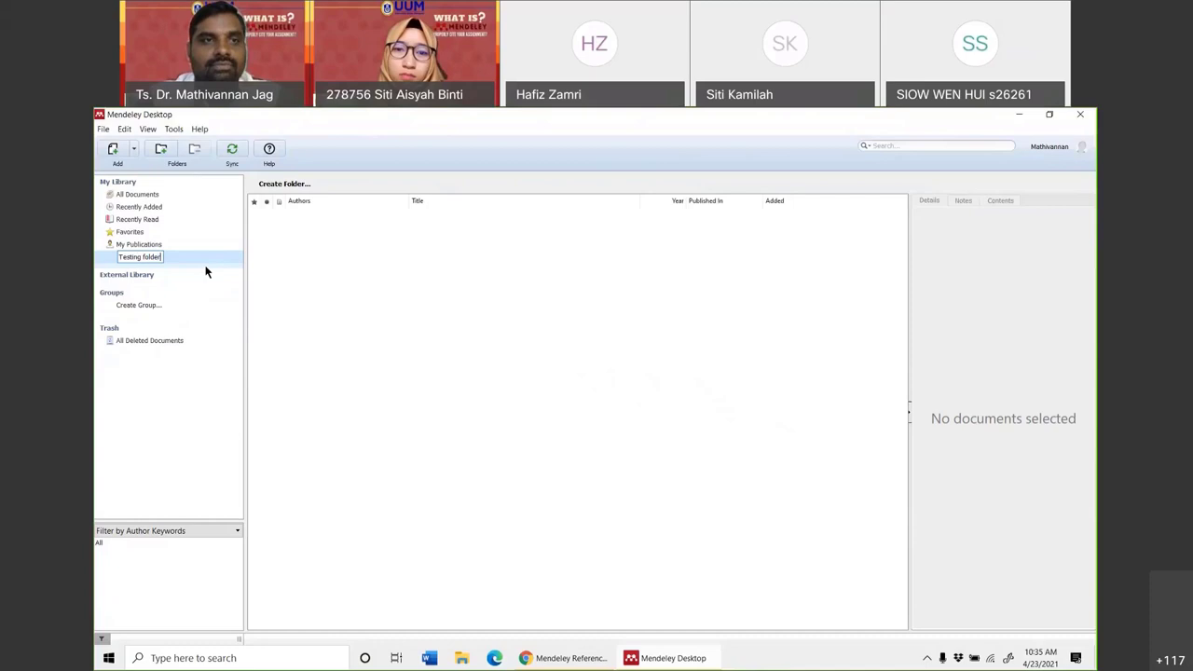
{"action": "key", "text": "Return"}
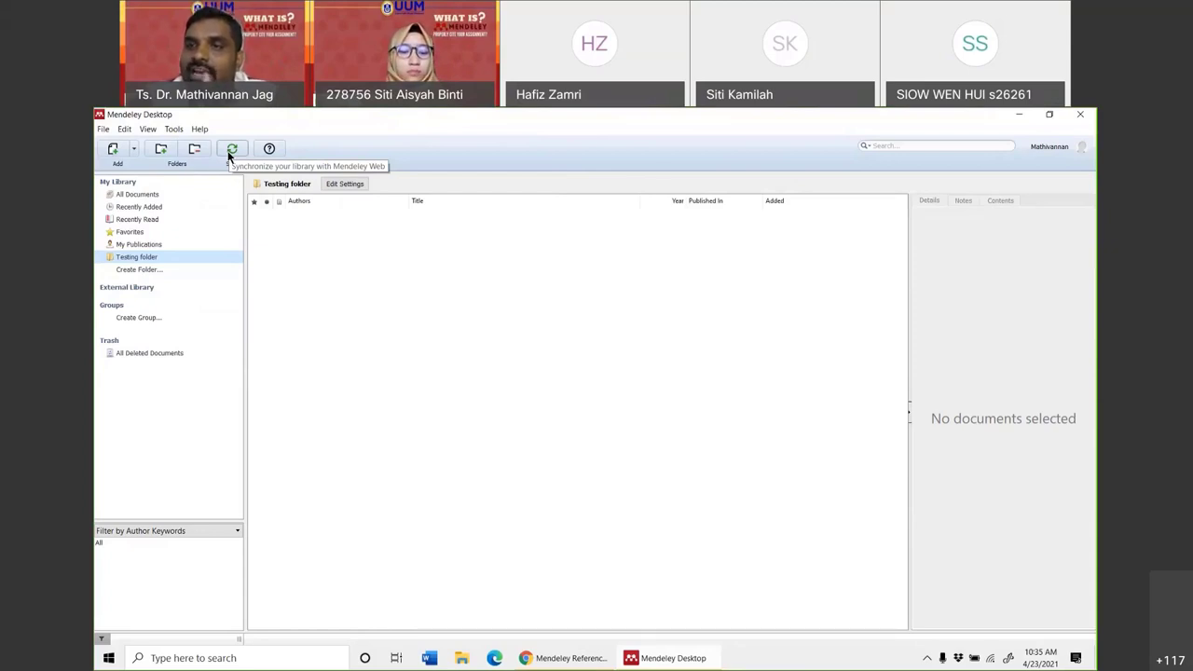
{"action": "left_click", "coordinate": [231, 151]}
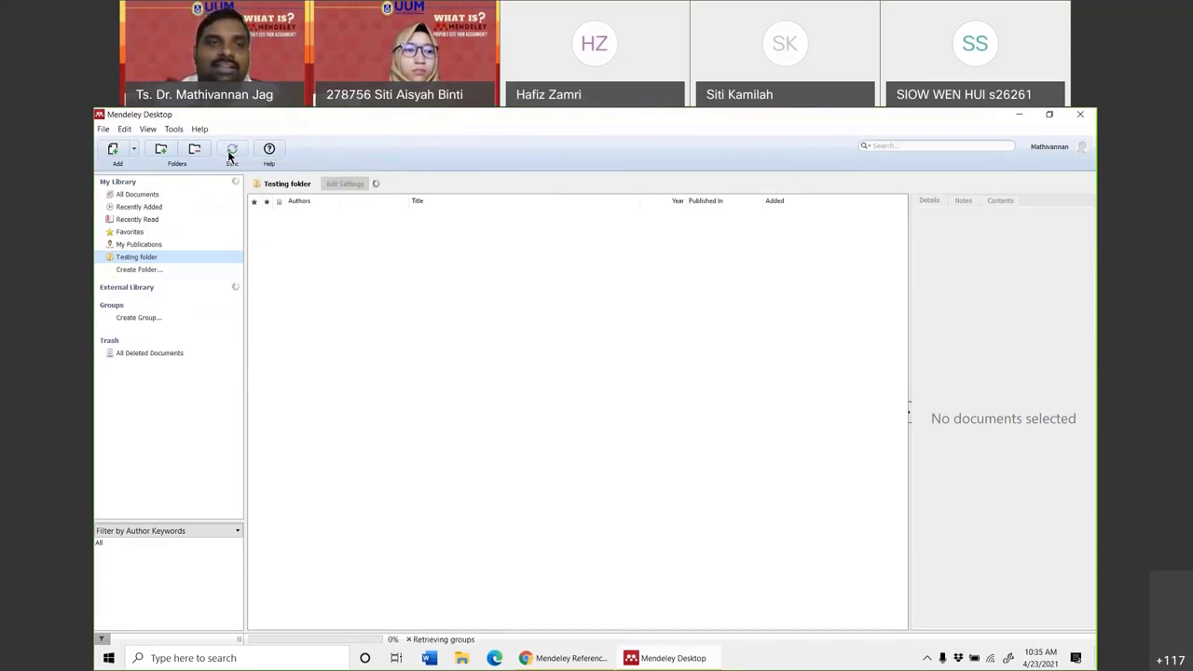
{"action": "left_click", "coordinate": [581, 660]}
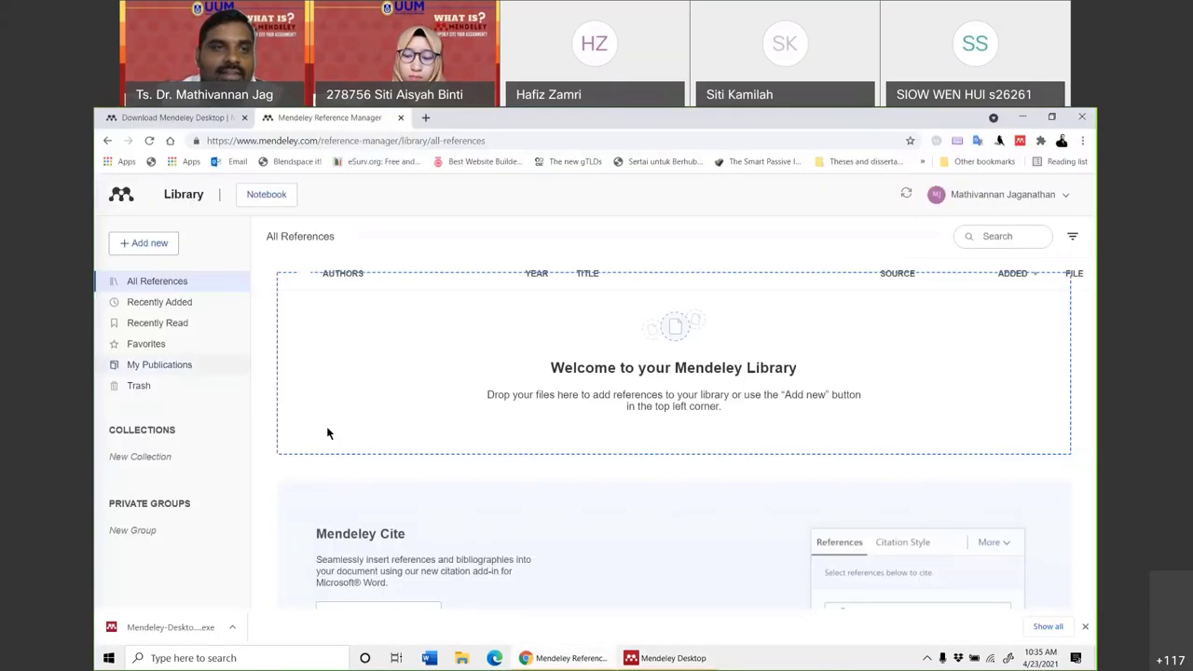
Reload the Mendeley Web Library so 'Testing folder' appears, then return to Mendeley Desktop.
{"action": "right_click", "coordinate": [562, 505]}
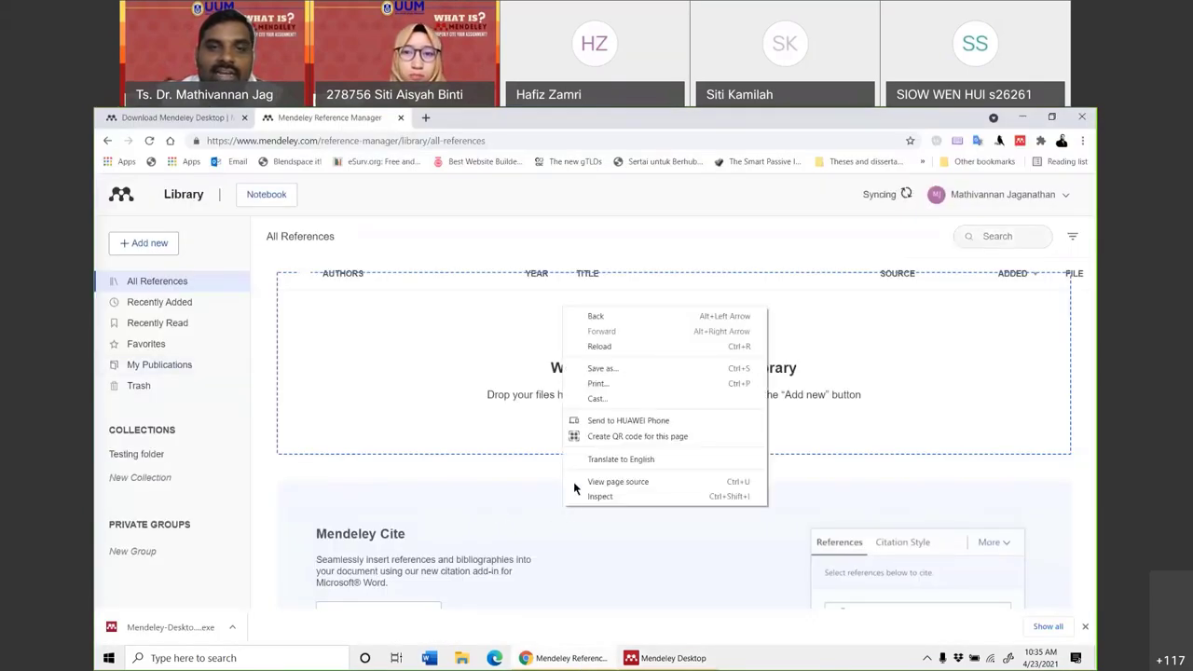
{"action": "left_click", "coordinate": [610, 348]}
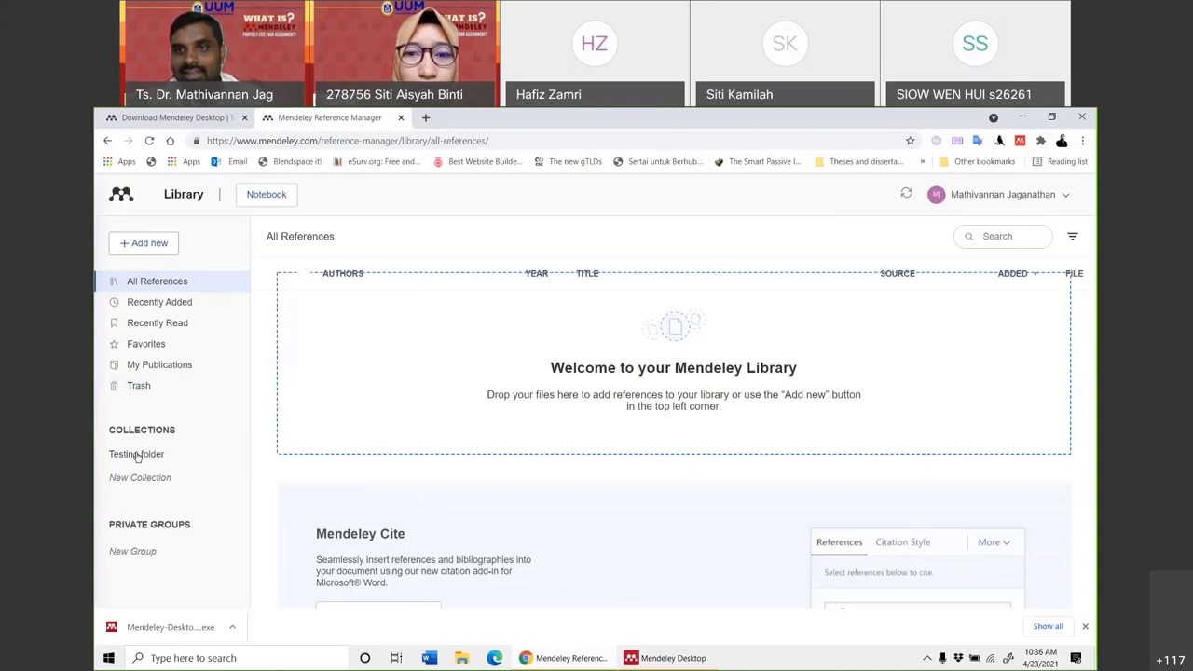
{"action": "left_click", "coordinate": [687, 658]}
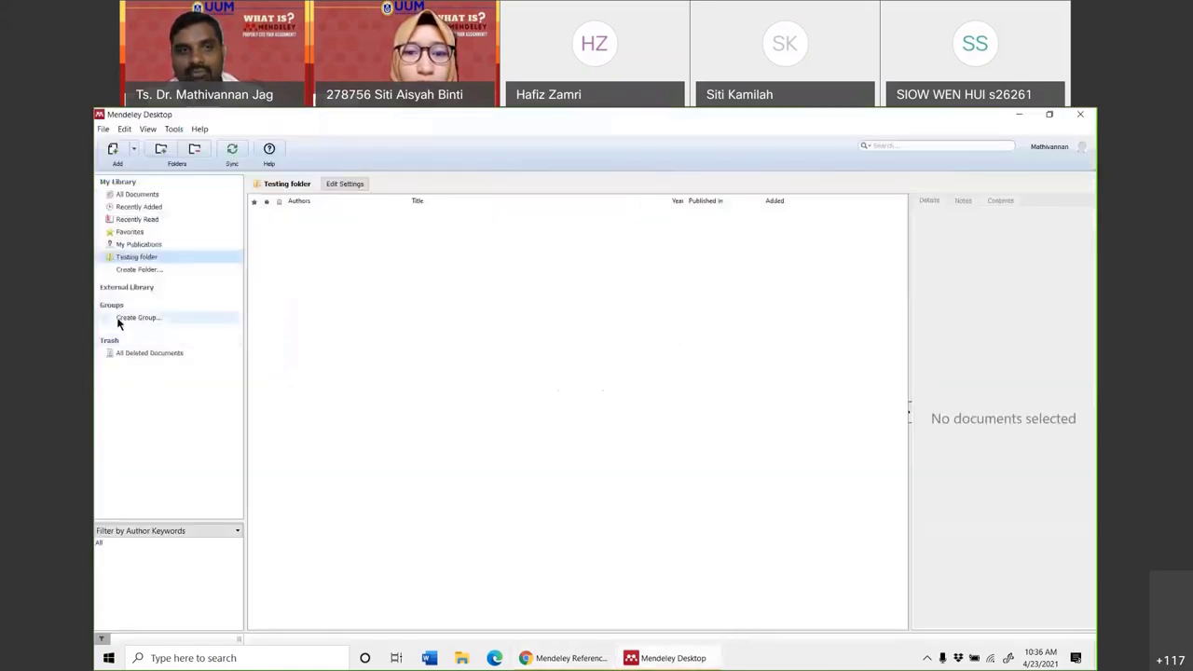
Create a second Mendeley Desktop folder named 'Mathi' and view it in the web library.
{"action": "left_click", "coordinate": [139, 270]}
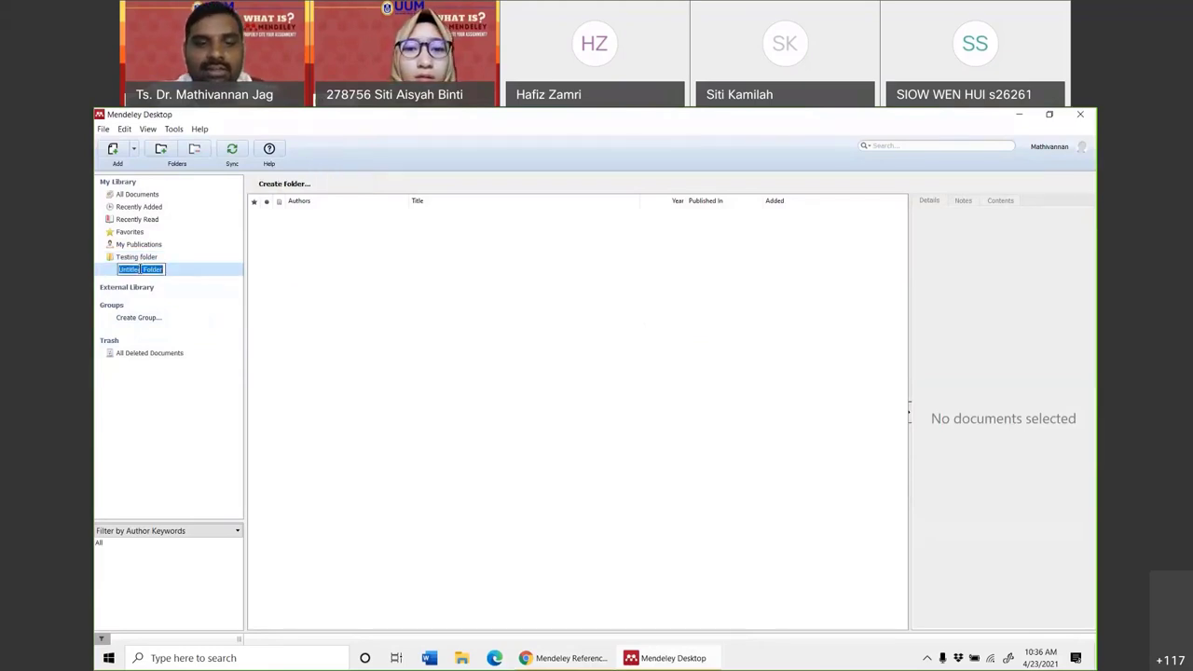
{"action": "type", "text": "mathi"}
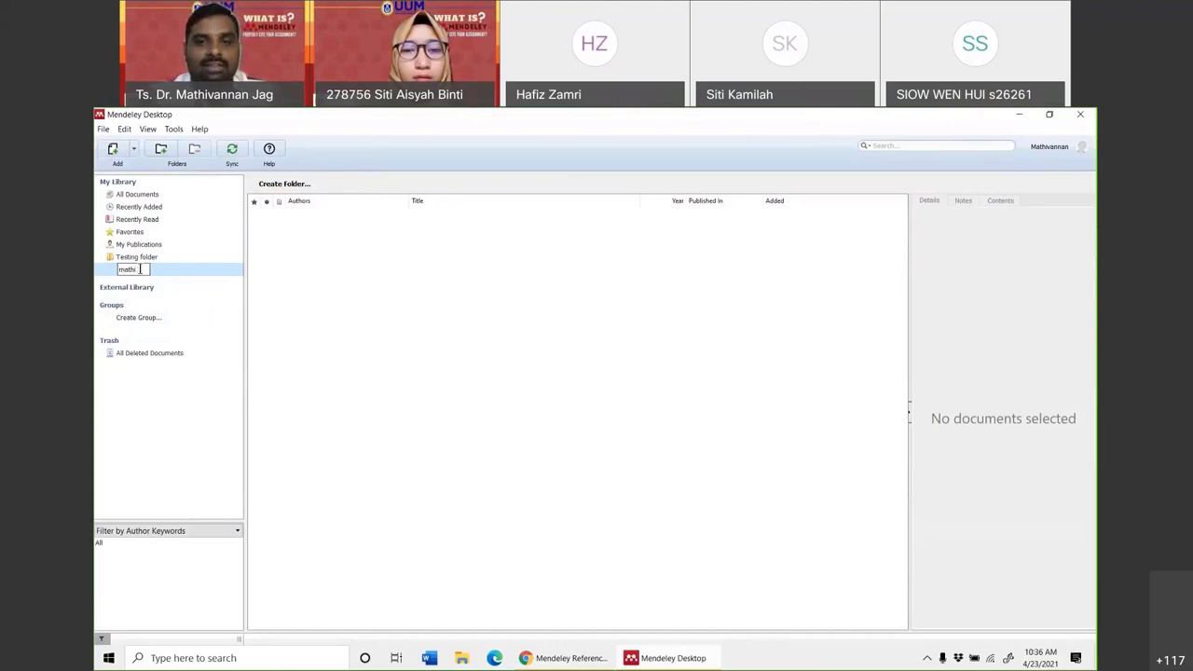
{"action": "key", "text": "BackSpace"}
{"action": "key", "text": "BackSpace"}
{"action": "key", "text": "BackSpace"}
{"action": "key", "text": "BackSpace"}
{"action": "key", "text": "BackSpace"}
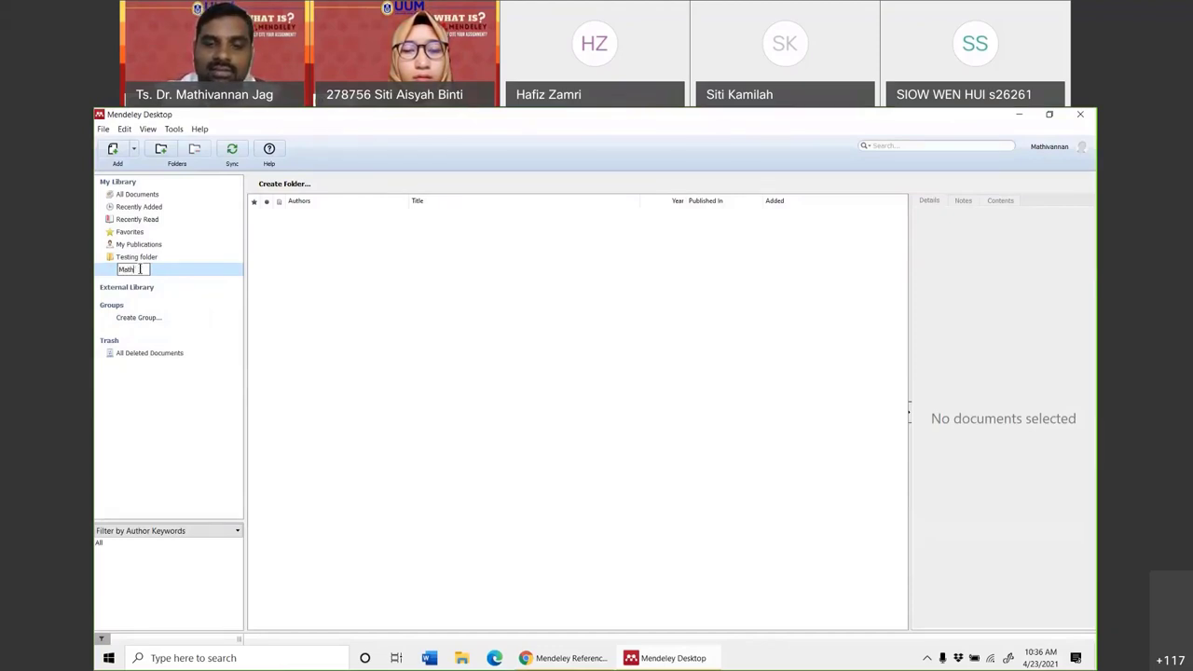
{"action": "type", "text": "Mathi"}
{"action": "key", "text": "Return"}
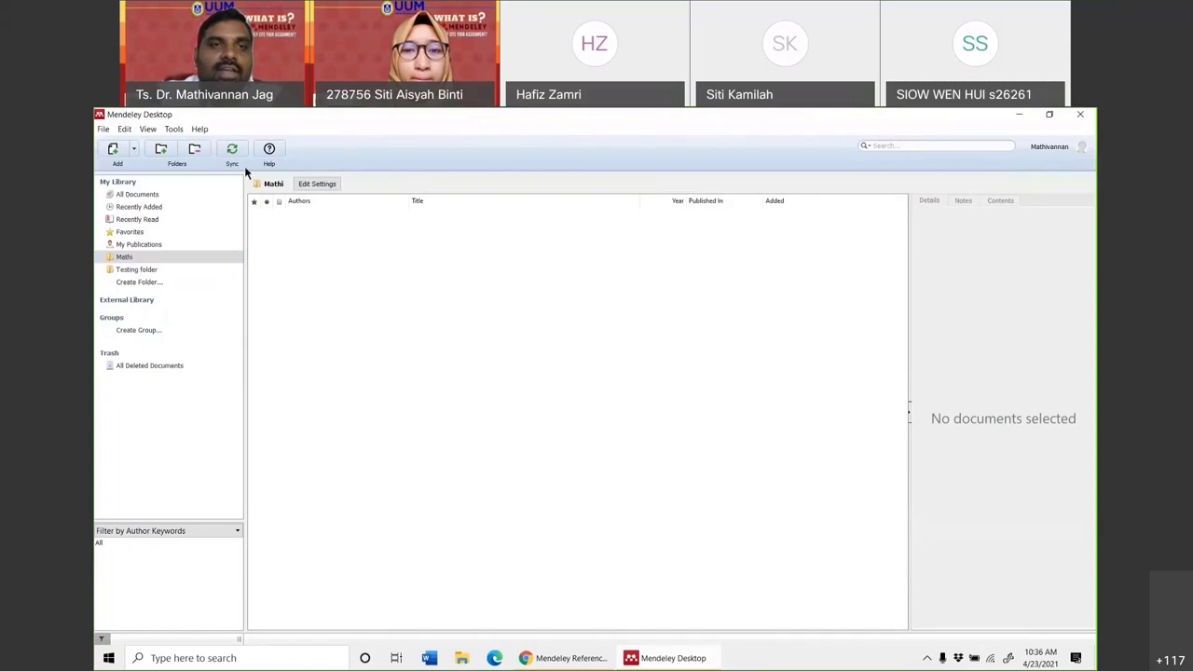
{"action": "left_click", "coordinate": [571, 664]}
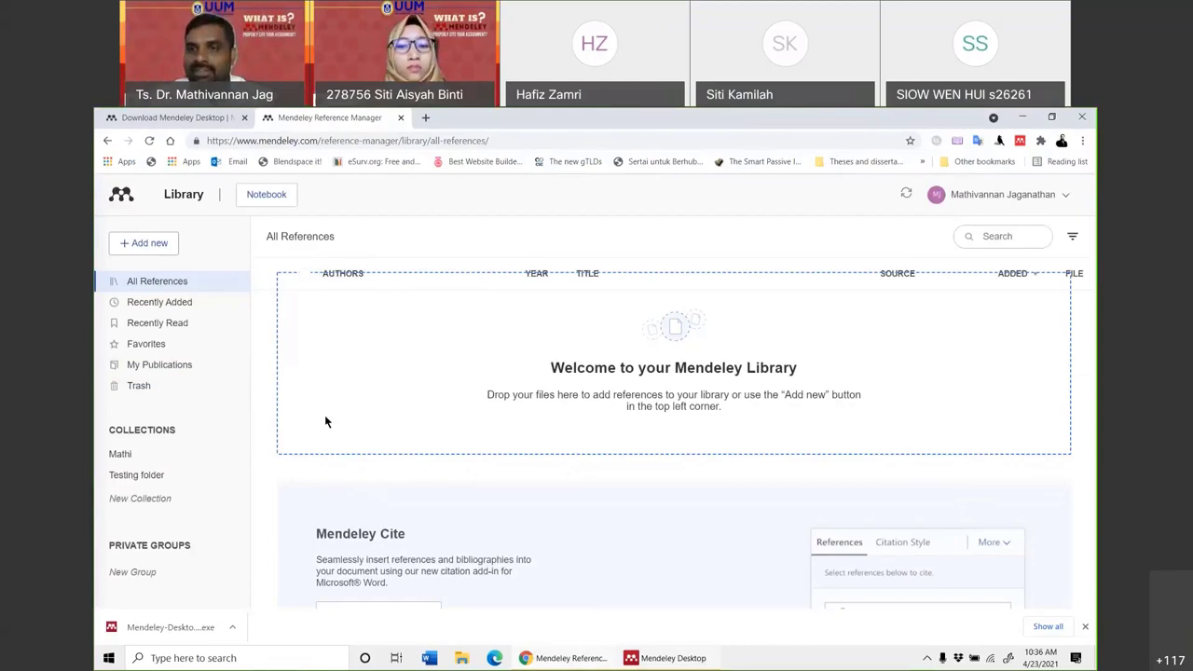
Glance at Mendeley Desktop, then bring Chrome's Download Mendeley Desktop page back to front.
{"action": "left_click", "coordinate": [668, 658]}
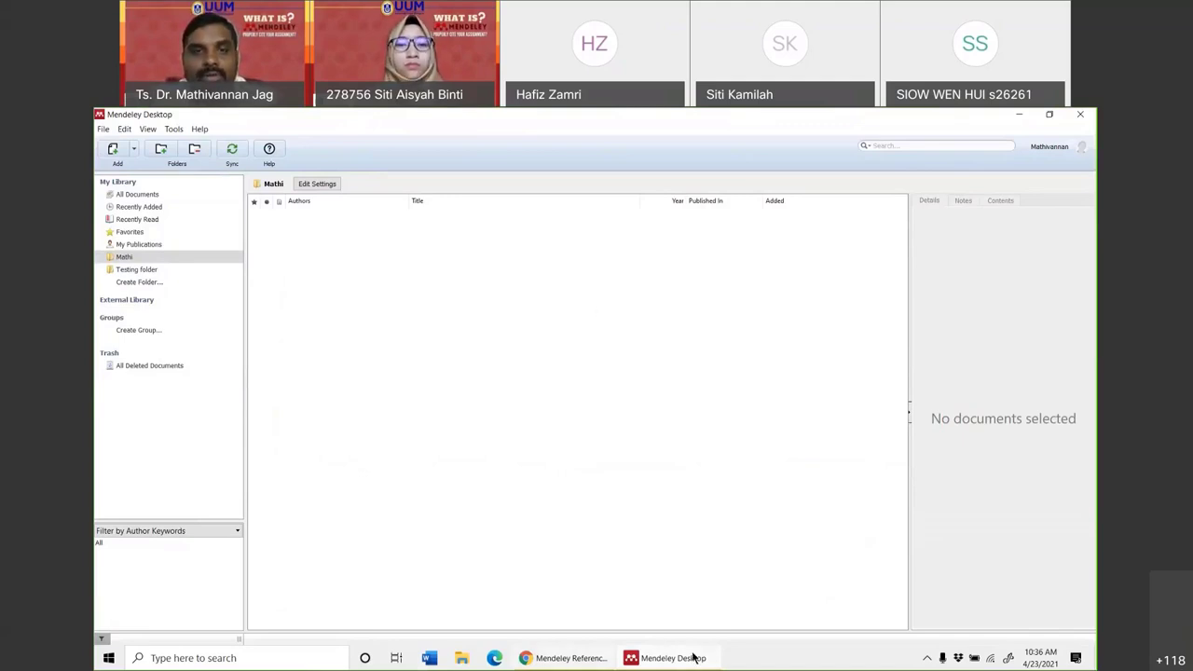
{"action": "left_click", "coordinate": [593, 657]}
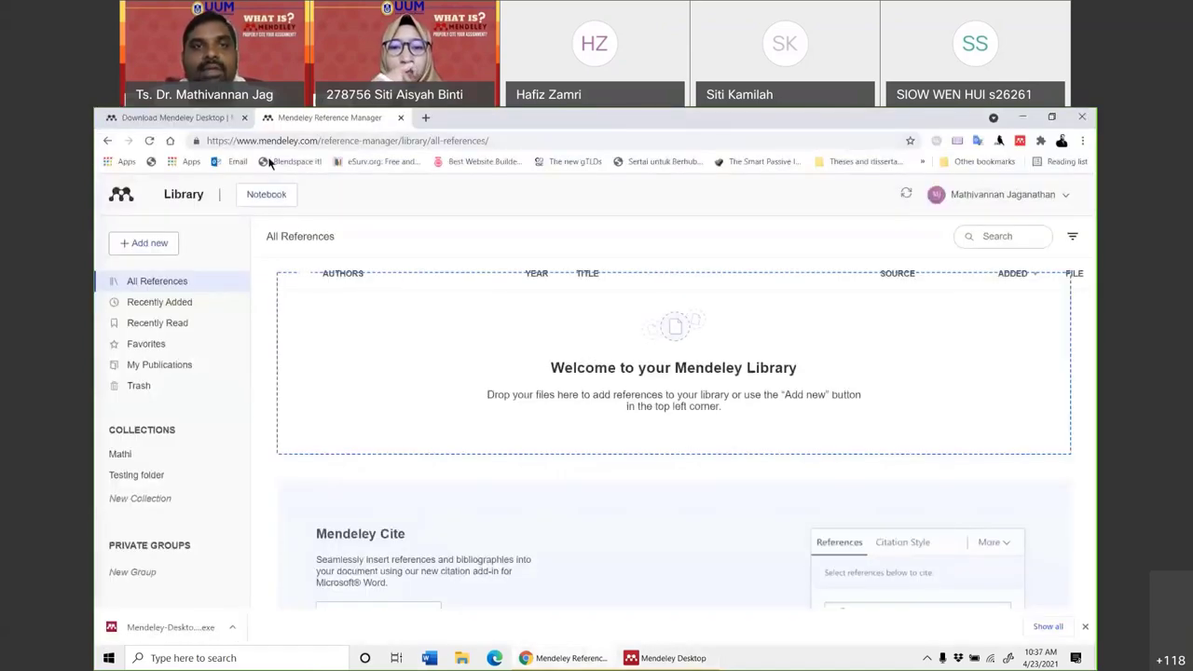
{"action": "left_click", "coordinate": [219, 118]}
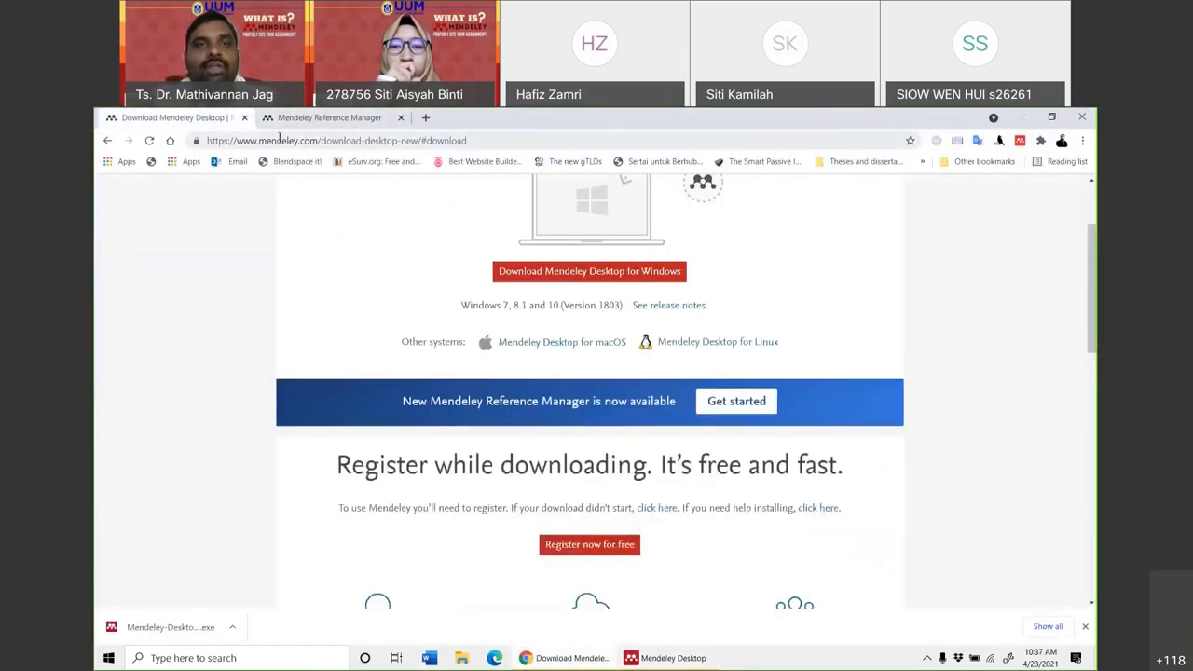
Google 'playstore' and open the Google Play Store website.
{"action": "left_click", "coordinate": [277, 140]}
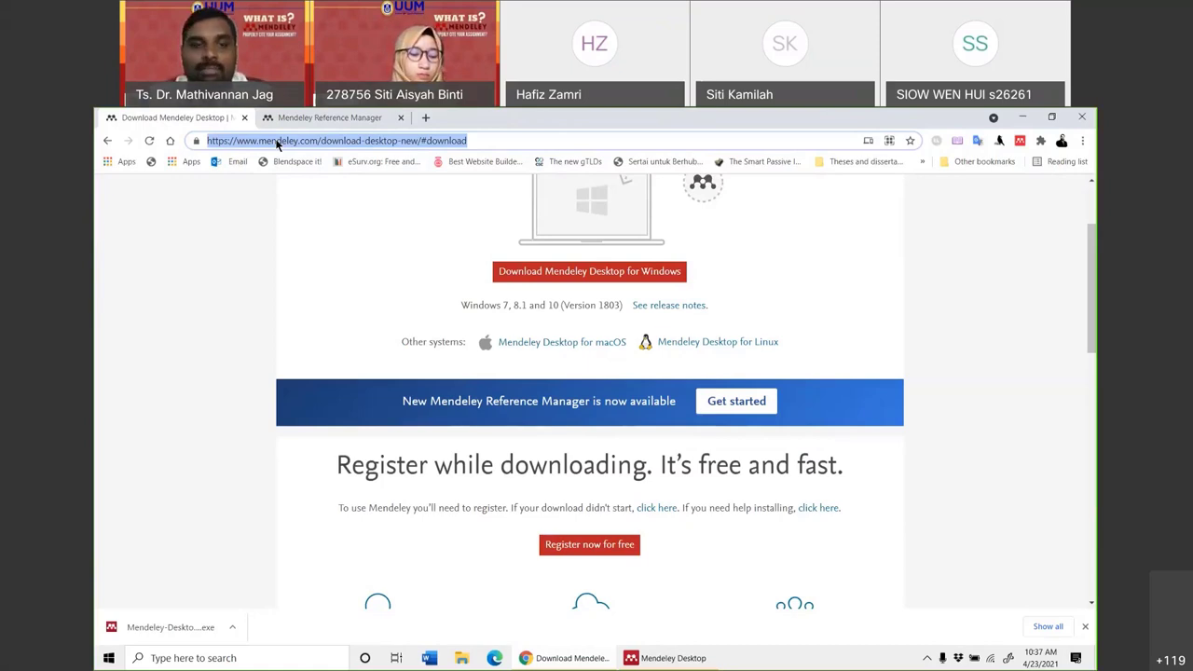
{"action": "type", "text": "plays"}
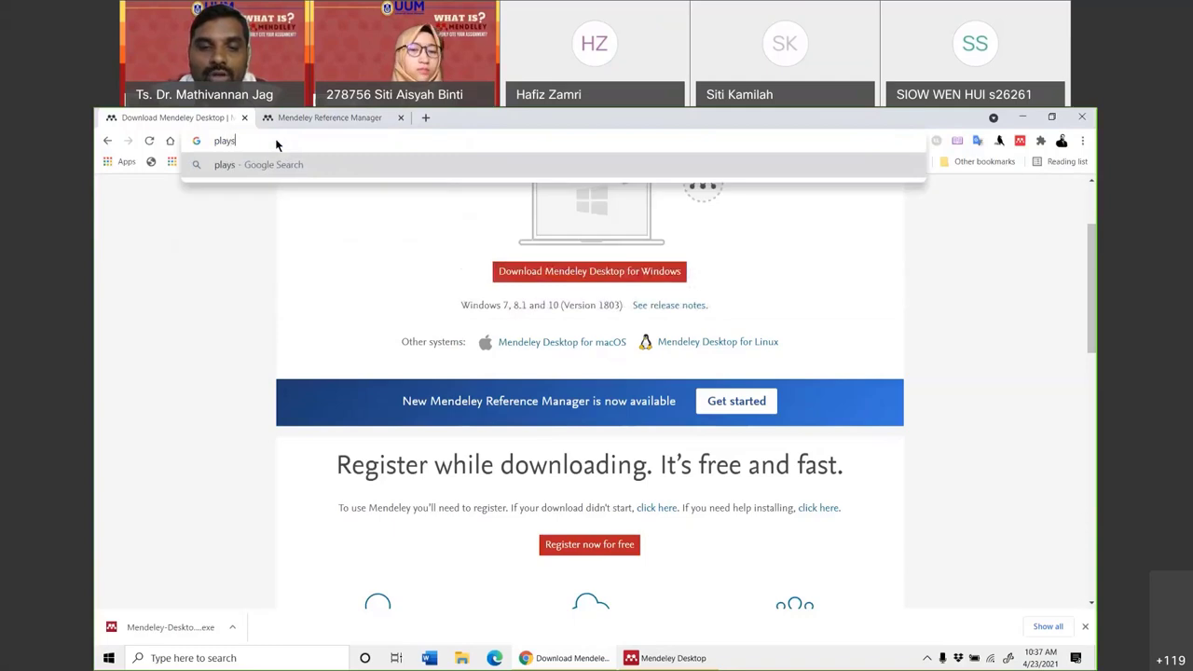
{"action": "type", "text": "tore"}
{"action": "key", "text": "Return"}
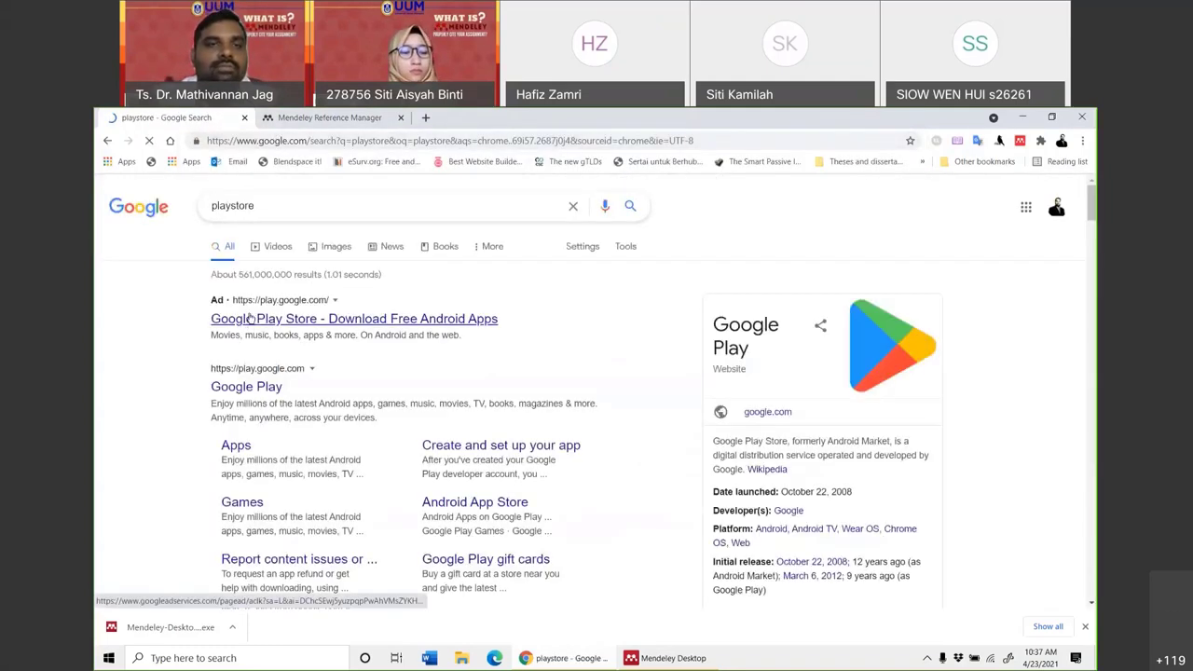
{"action": "left_click", "coordinate": [235, 318]}
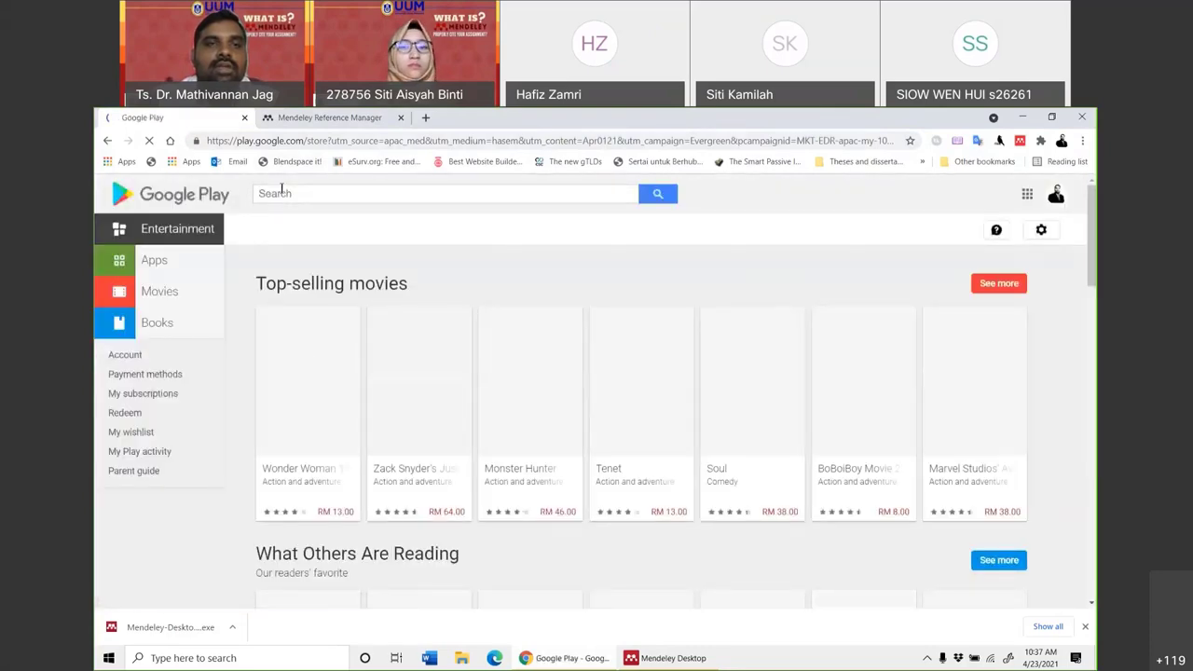
Search Google Play for 'mendeley', then for 'mendeley app for android'.
{"action": "type", "text": "mendeley"}
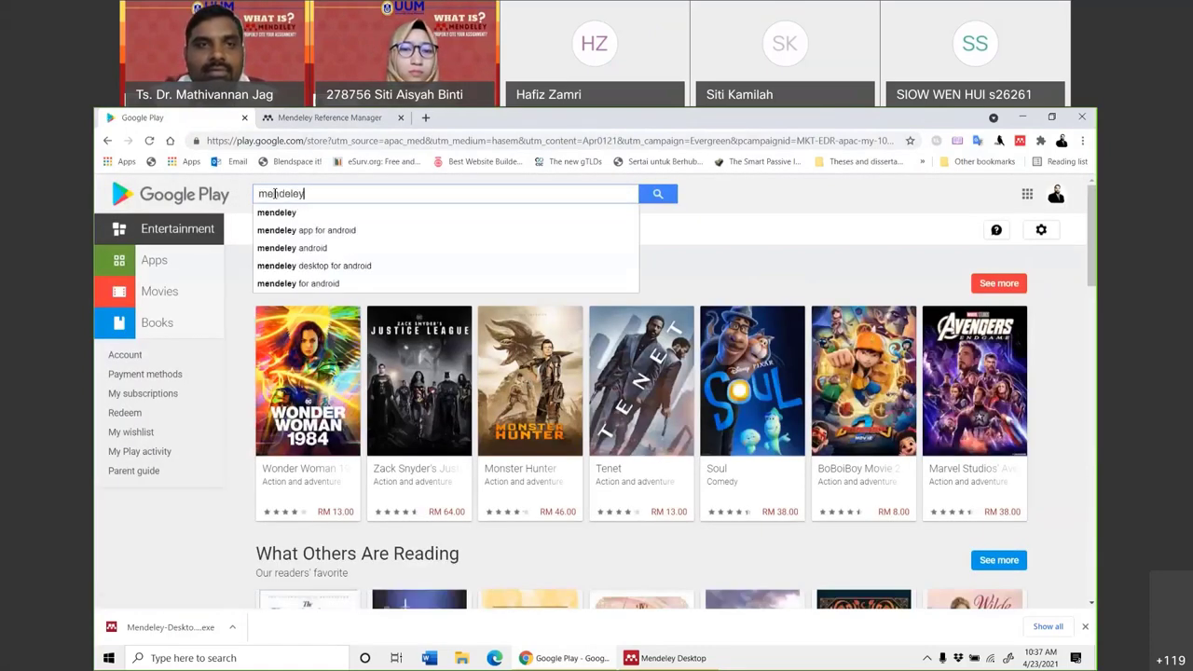
{"action": "key", "text": "Return"}
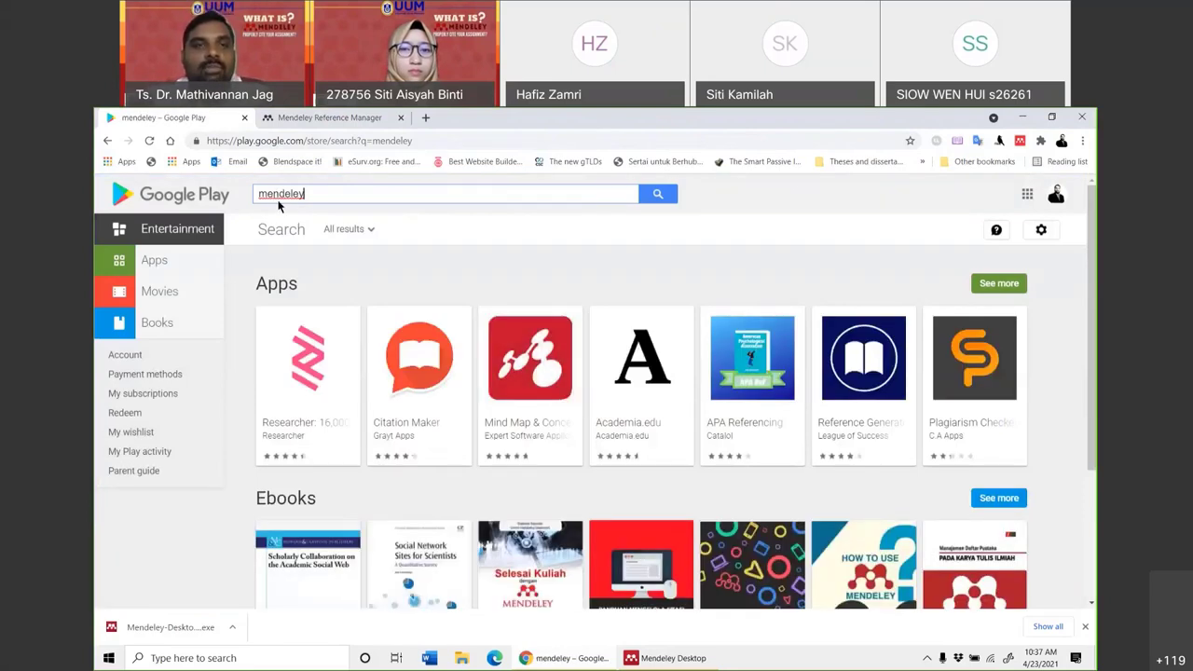
{"action": "left_click", "coordinate": [339, 186]}
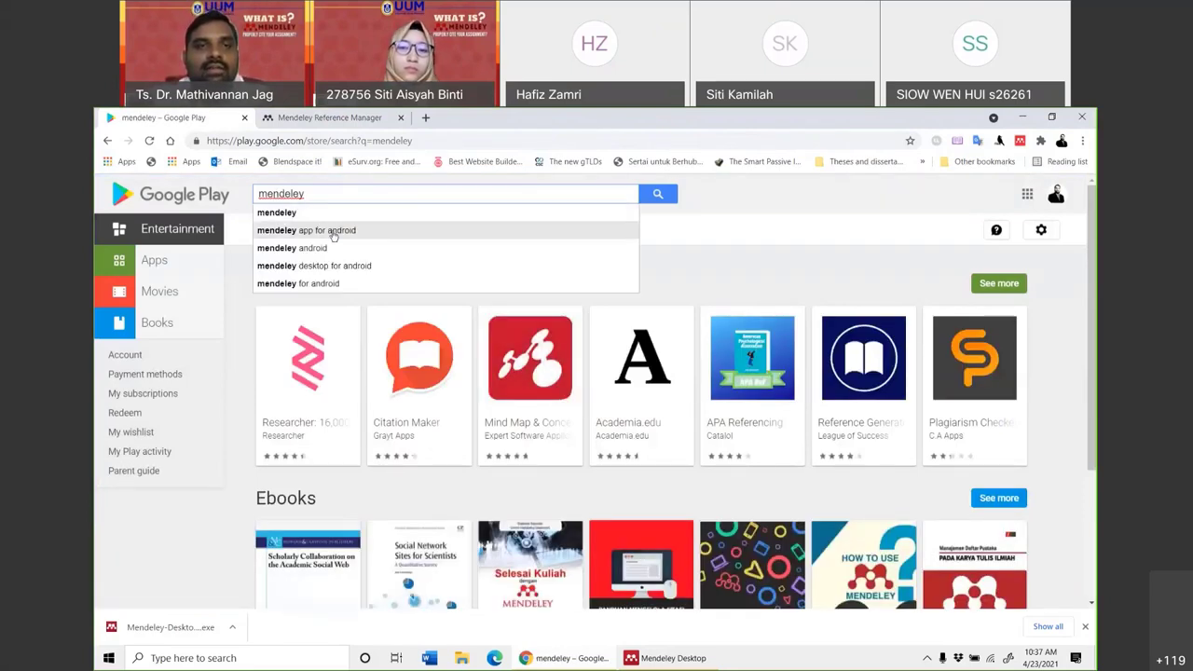
{"action": "left_click", "coordinate": [331, 230]}
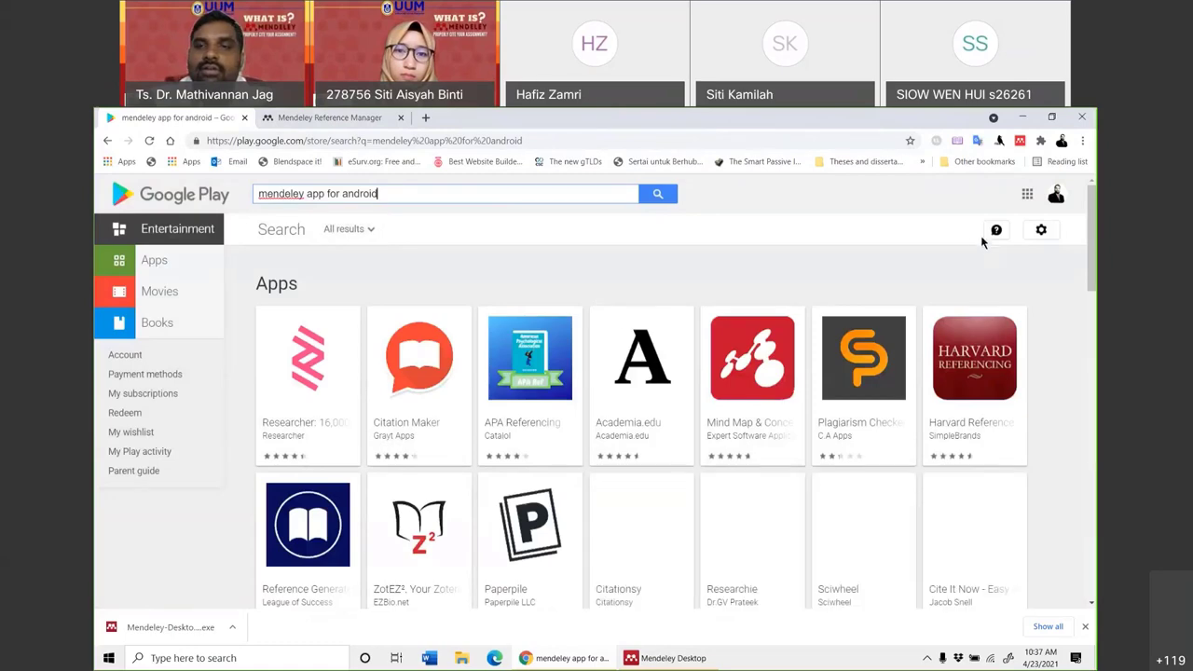
{"action": "scroll", "coordinate": [806, 382], "scroll_direction": "down", "scroll_amount": 5}
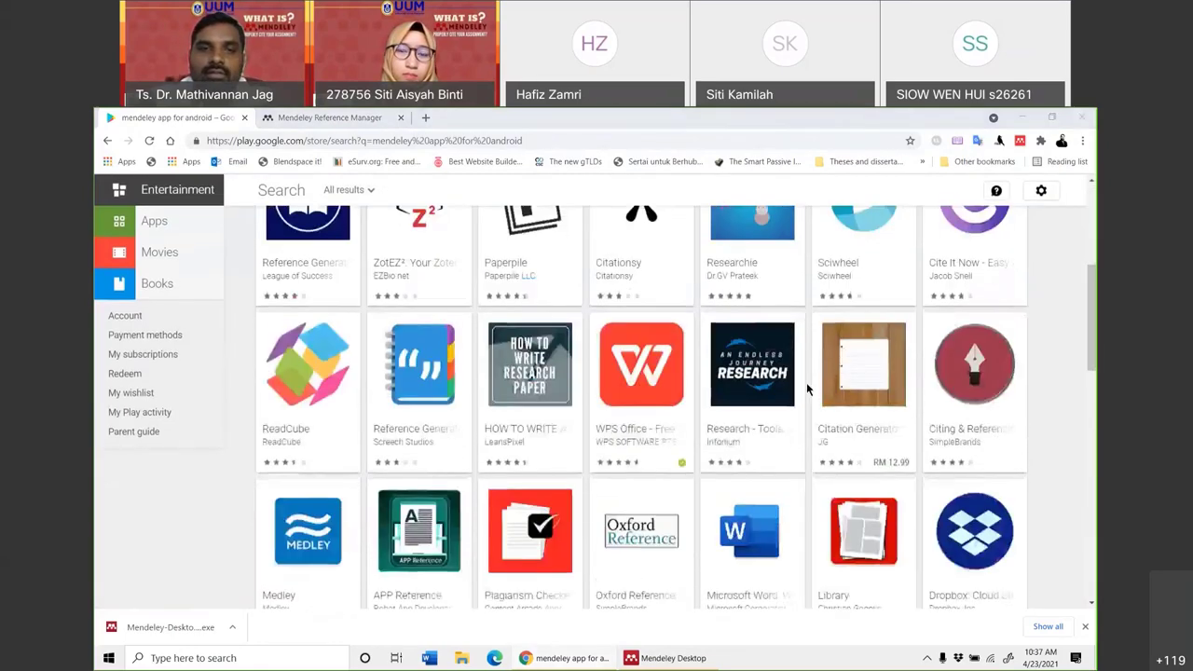
{"action": "scroll", "coordinate": [807, 390], "scroll_direction": "down", "scroll_amount": 3}
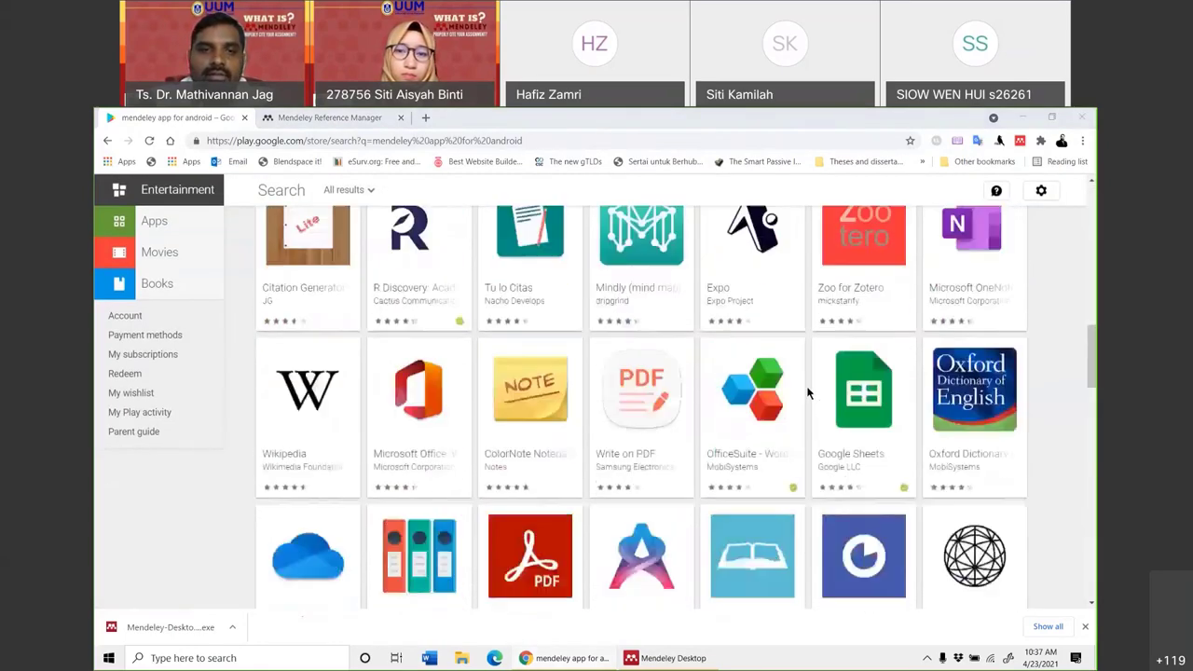
{"action": "scroll", "coordinate": [806, 390], "scroll_direction": "up", "scroll_amount": 10}
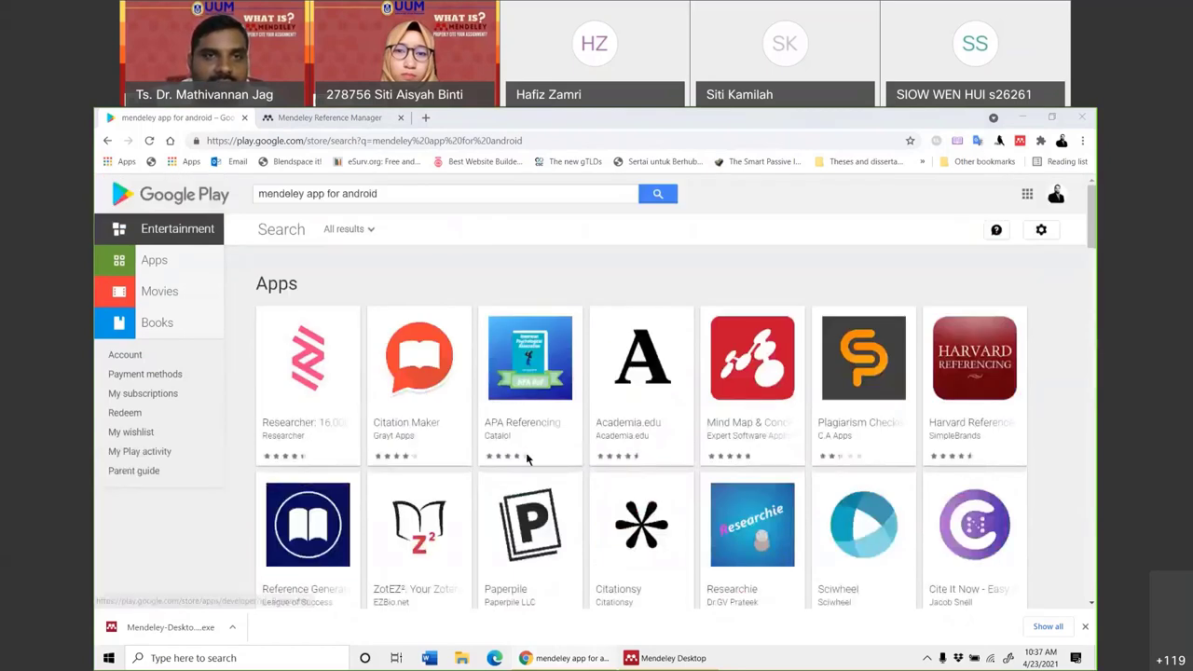
Change the Google Play query to 'mendeley scopus' and run it.
{"action": "left_click_drag", "start_coordinate": [309, 193], "coordinate": [463, 192]}
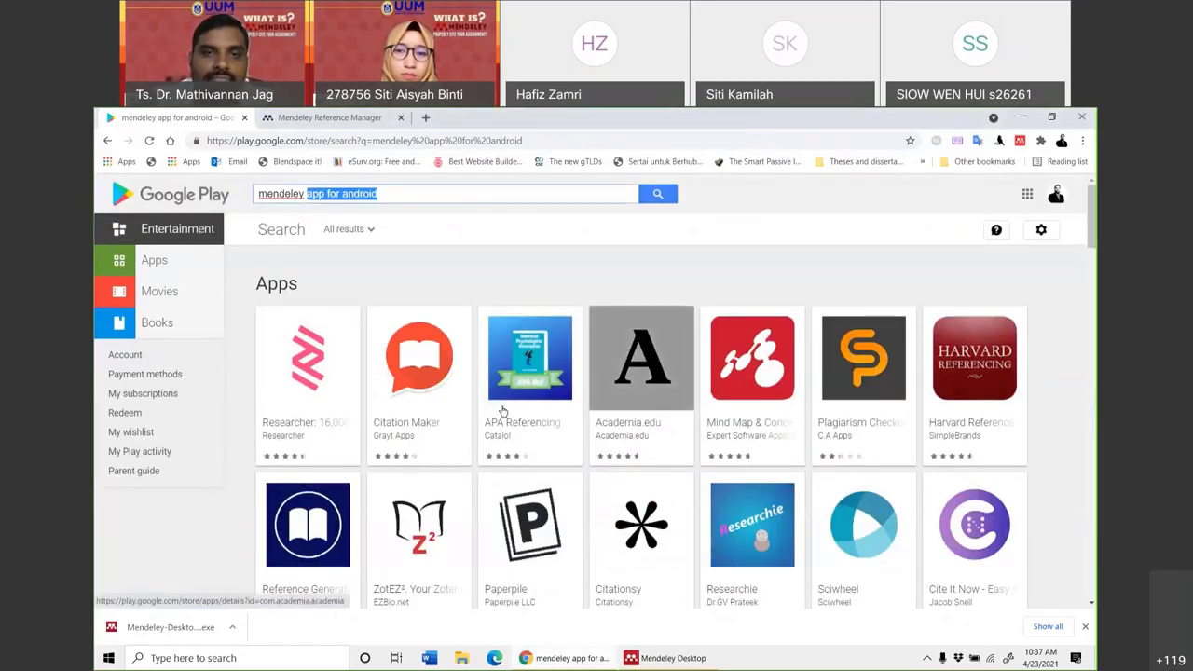
{"action": "scroll", "coordinate": [1052, 364], "scroll_direction": "down", "scroll_amount": 3}
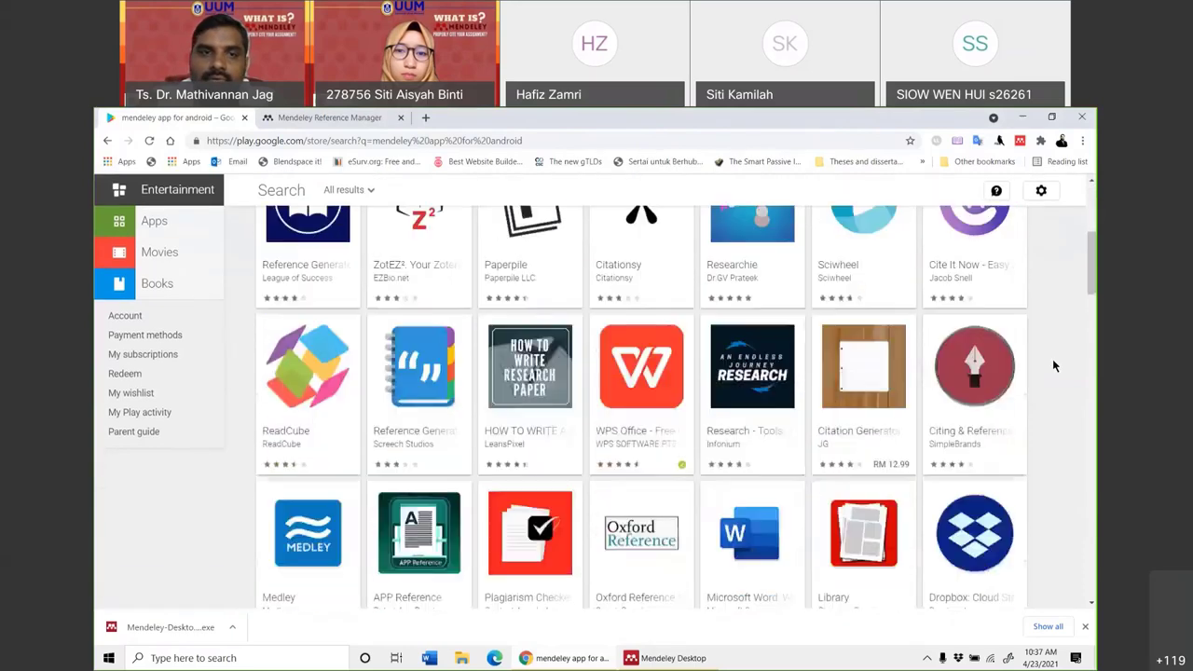
{"action": "scroll", "coordinate": [1052, 365], "scroll_direction": "down", "scroll_amount": 8}
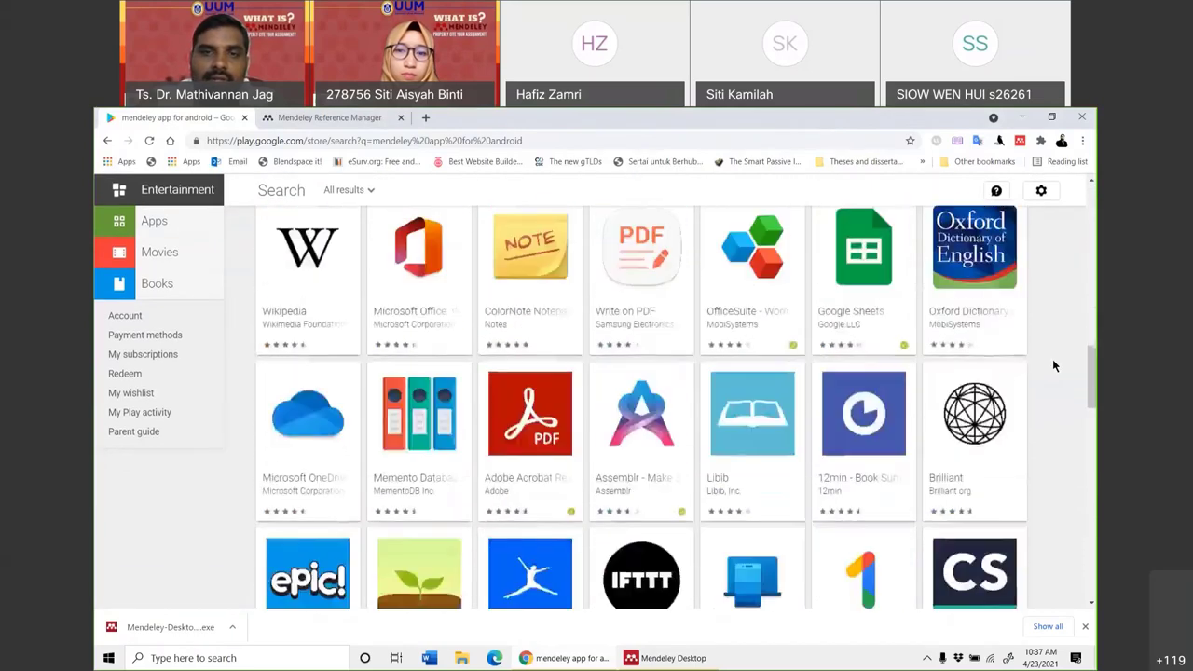
{"action": "scroll", "coordinate": [1054, 365], "scroll_direction": "down", "scroll_amount": 7}
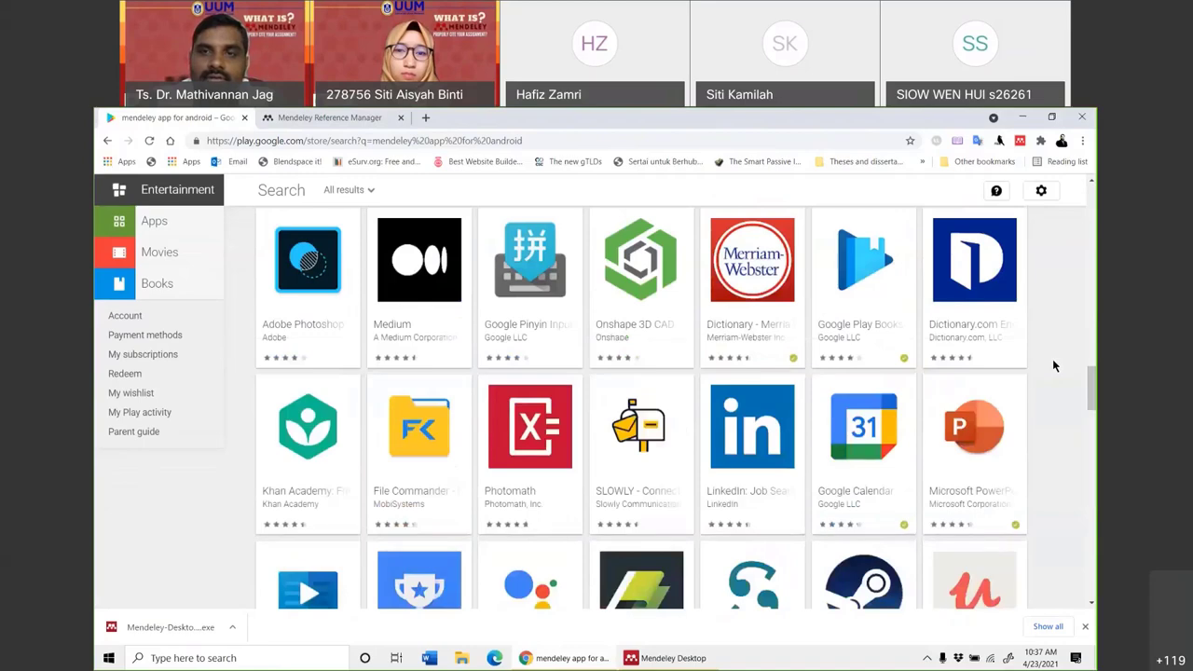
{"action": "scroll", "coordinate": [1052, 365], "scroll_direction": "down", "scroll_amount": 2}
{"action": "scroll", "coordinate": [1052, 365], "scroll_direction": "up", "scroll_amount": 10}
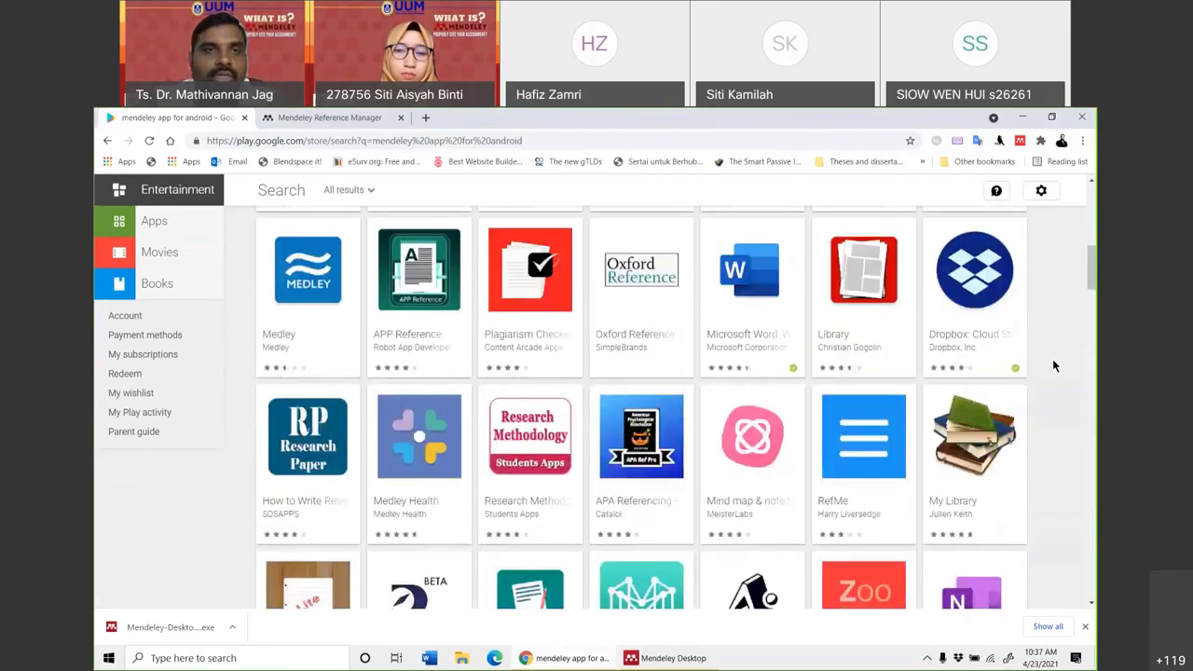
{"action": "scroll", "coordinate": [1052, 366], "scroll_direction": "up", "scroll_amount": 3}
{"action": "left_click", "coordinate": [621, 194]}
{"action": "type", "text": "so"}
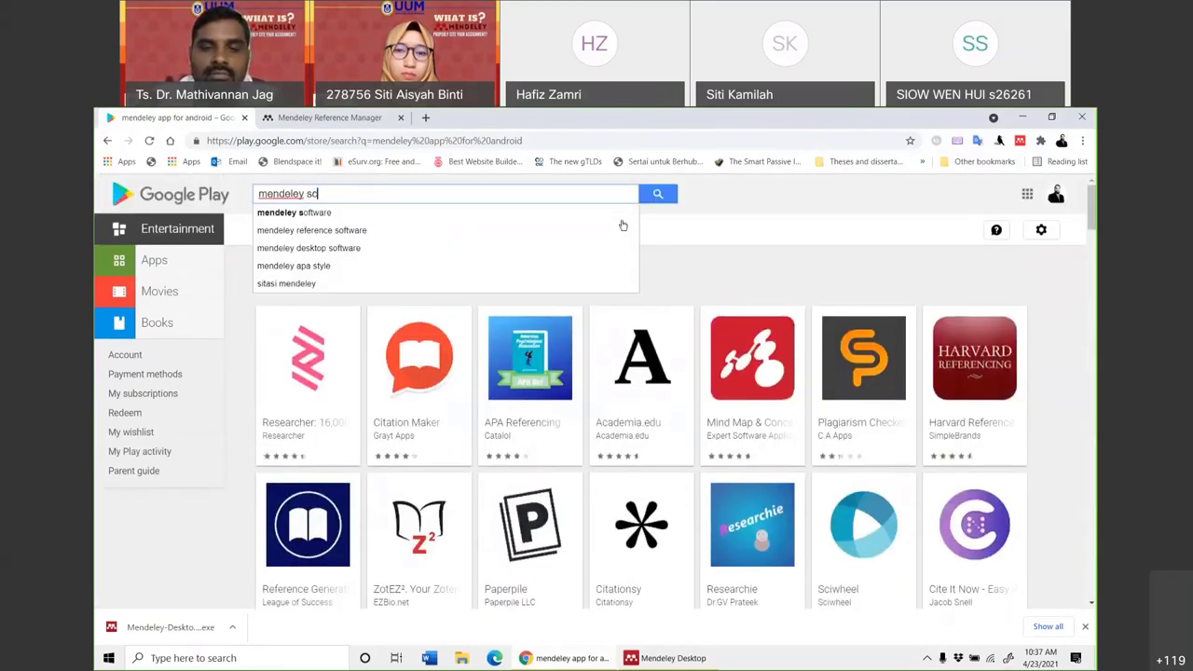
{"action": "key", "text": "BackSpace"}
{"action": "type", "text": "copus"}
{"action": "key", "text": "Return"}
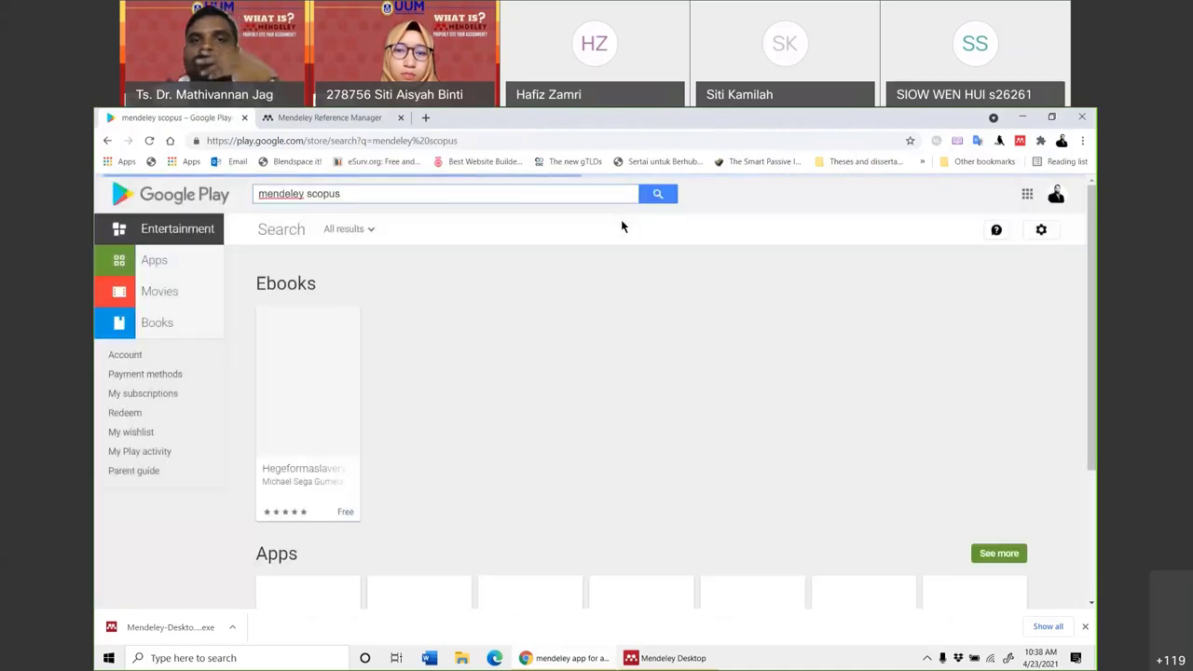
Search Google Play for 'mendeley' alone, then for 'mendeley android'.
{"action": "scroll", "coordinate": [494, 437], "scroll_direction": "down", "scroll_amount": 3}
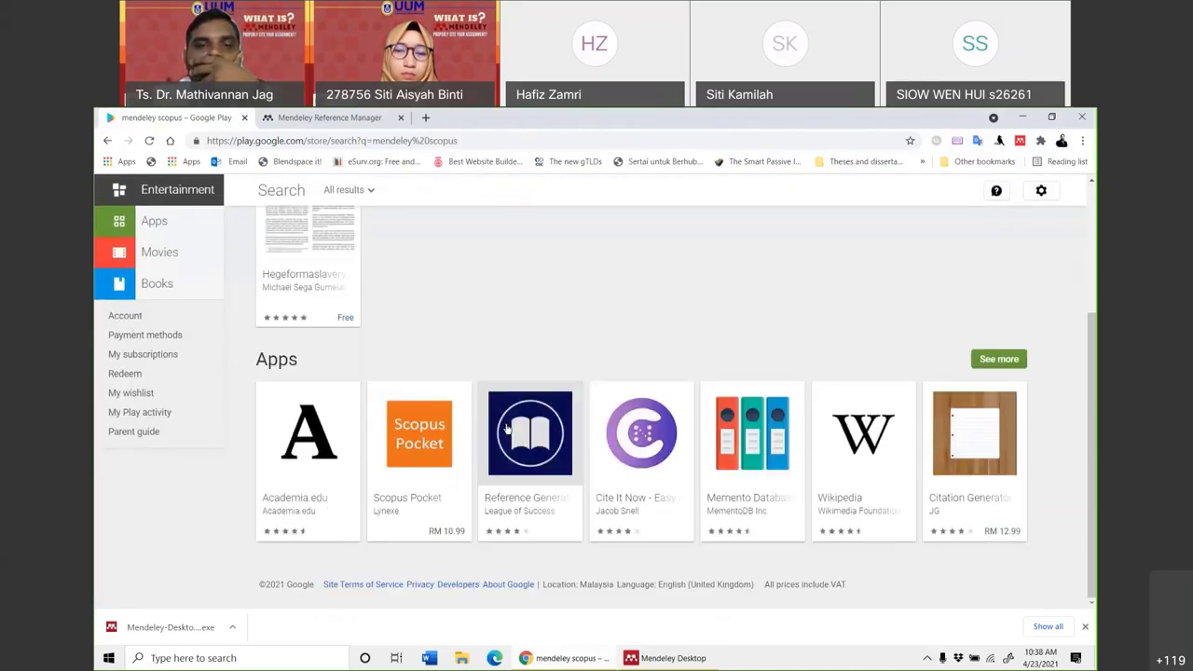
{"action": "scroll", "coordinate": [686, 427], "scroll_direction": "up", "scroll_amount": 3}
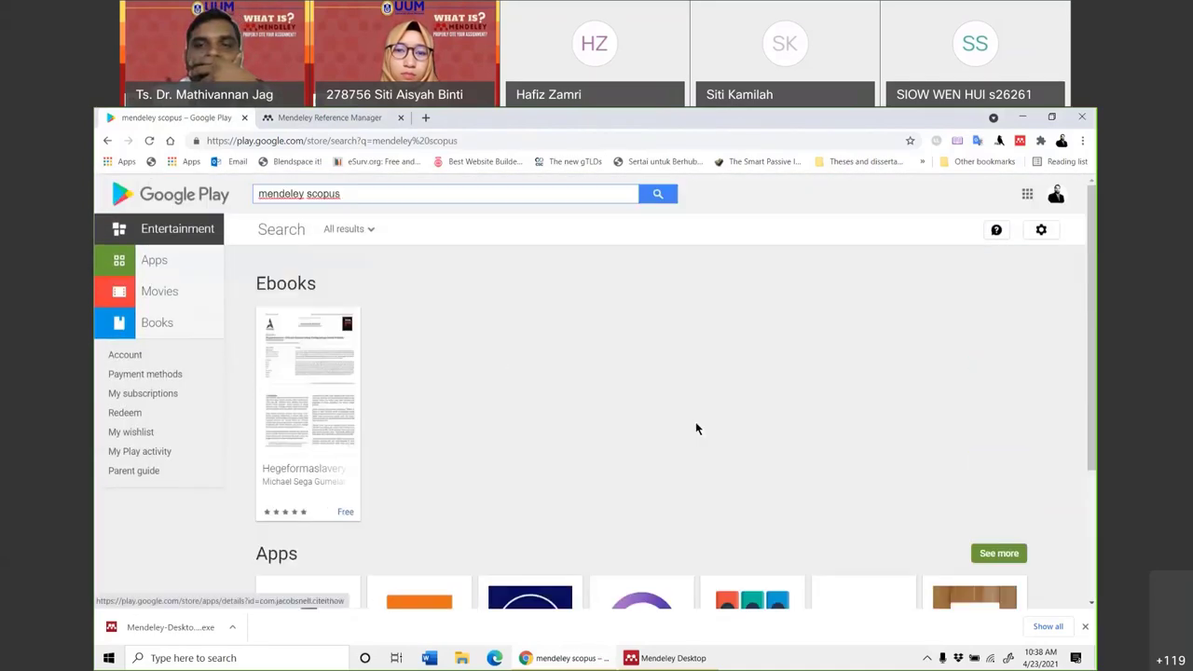
{"action": "double_click", "coordinate": [306, 193]}
{"action": "key", "text": "BackSpace"}
{"action": "key", "text": "BackSpace"}
{"action": "key", "text": "Return"}
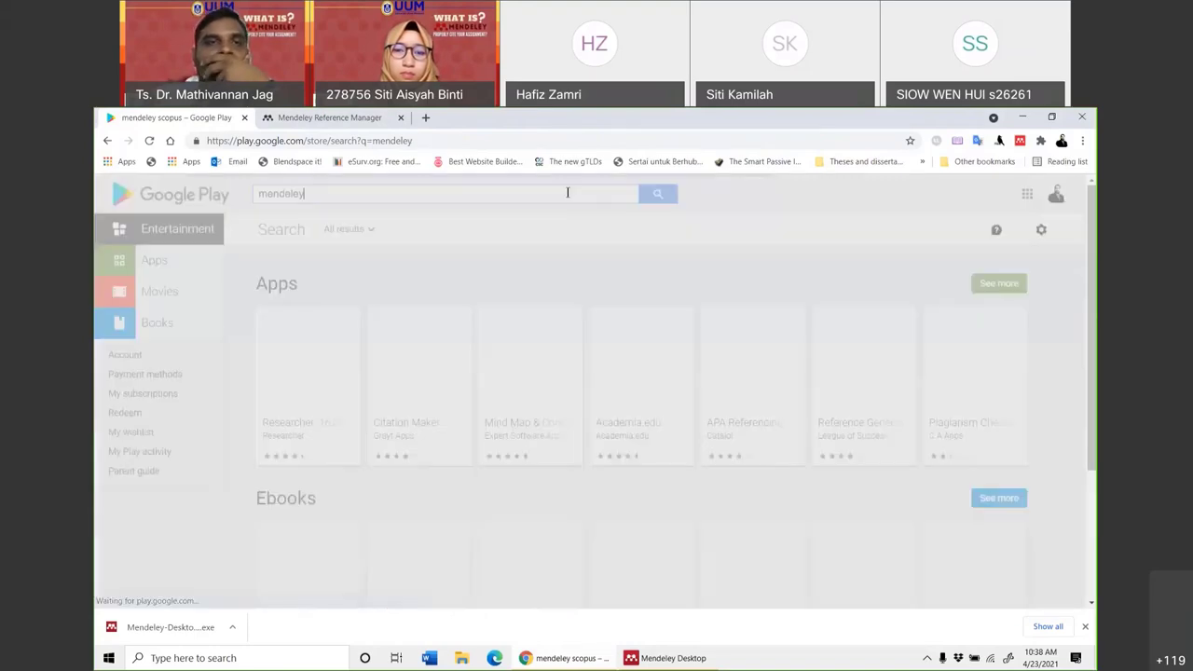
{"action": "left_click", "coordinate": [307, 250]}
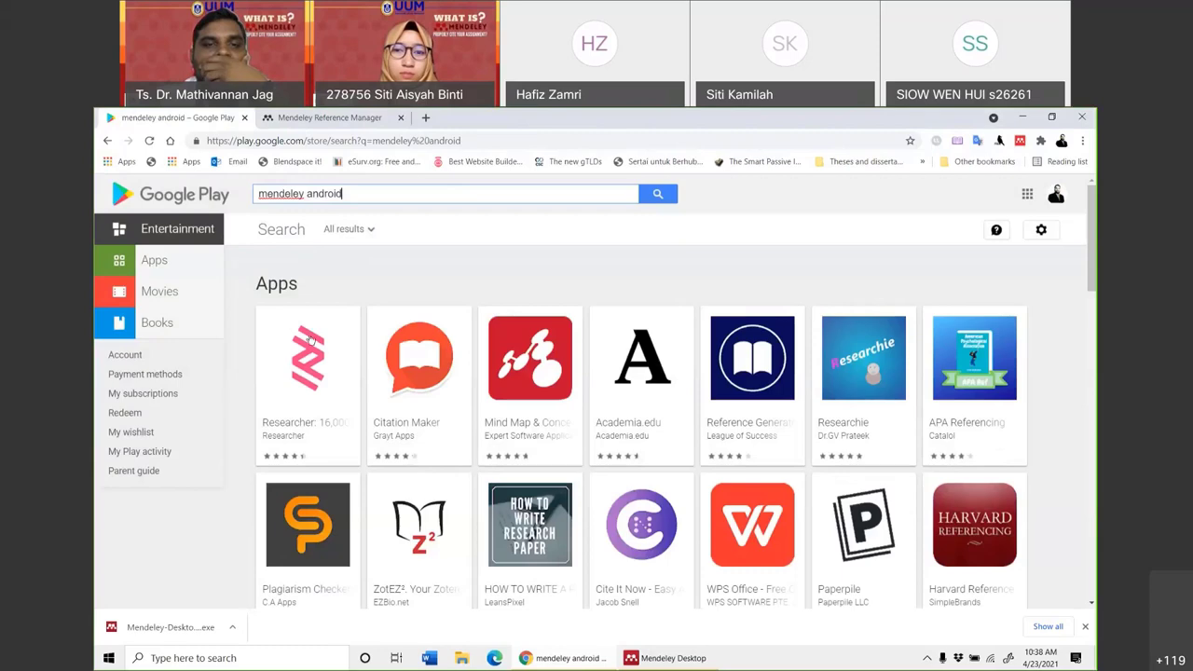
Move the Mendeley library tab to first position and open a new blank tab.
{"action": "left_click", "coordinate": [283, 117]}
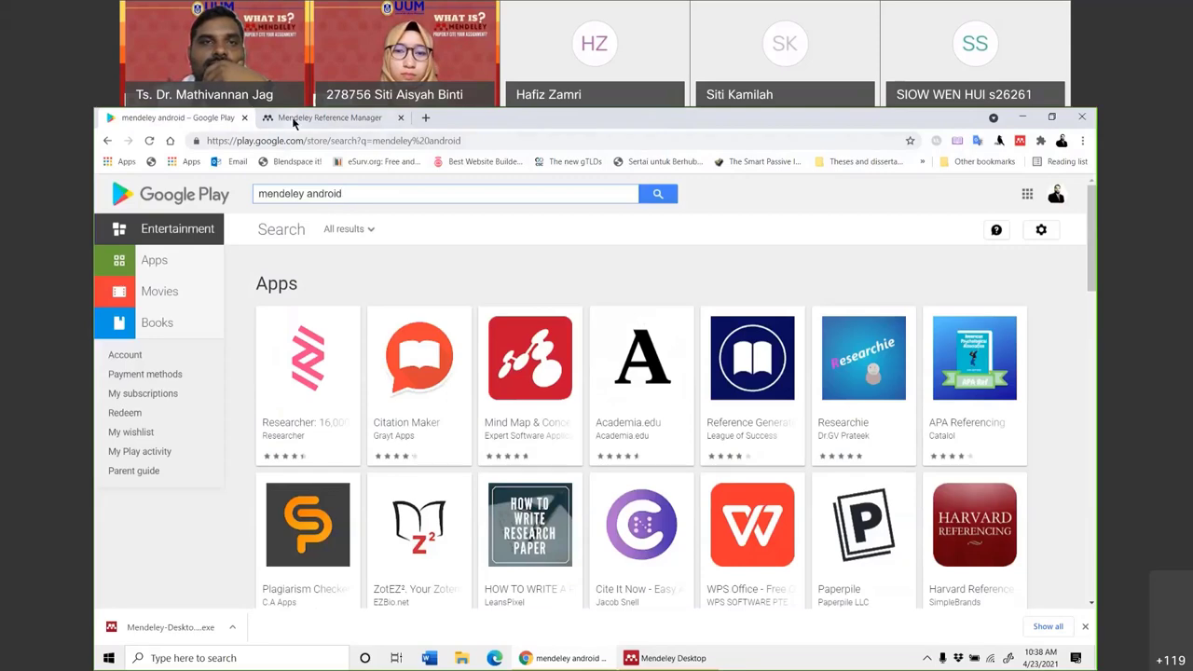
{"action": "left_click", "coordinate": [293, 119]}
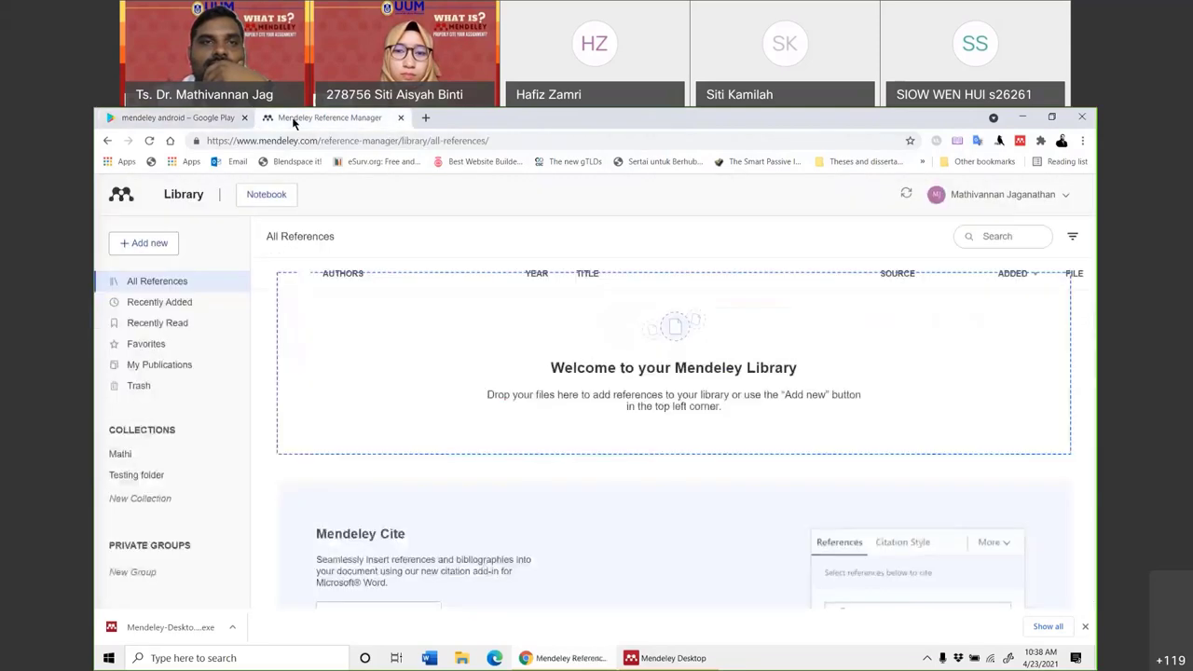
{"action": "left_click_drag", "start_coordinate": [292, 120], "coordinate": [159, 118]}
{"action": "left_click", "coordinate": [373, 117]}
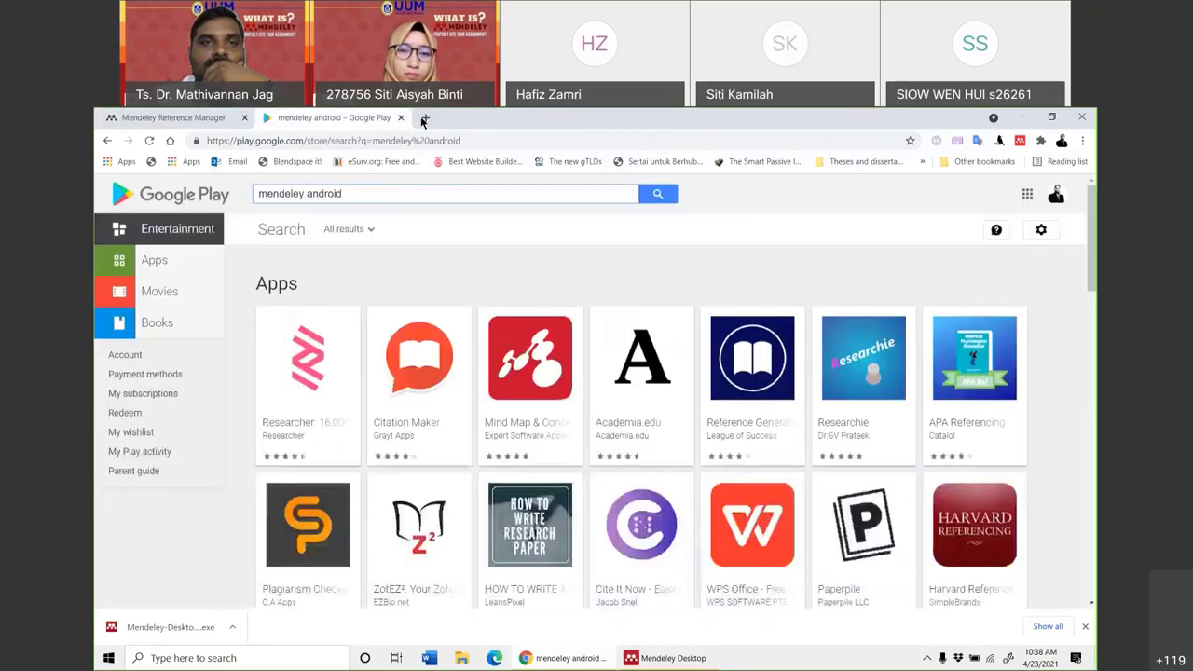
{"action": "left_click", "coordinate": [424, 119]}
{"action": "left_click", "coordinate": [426, 140]}
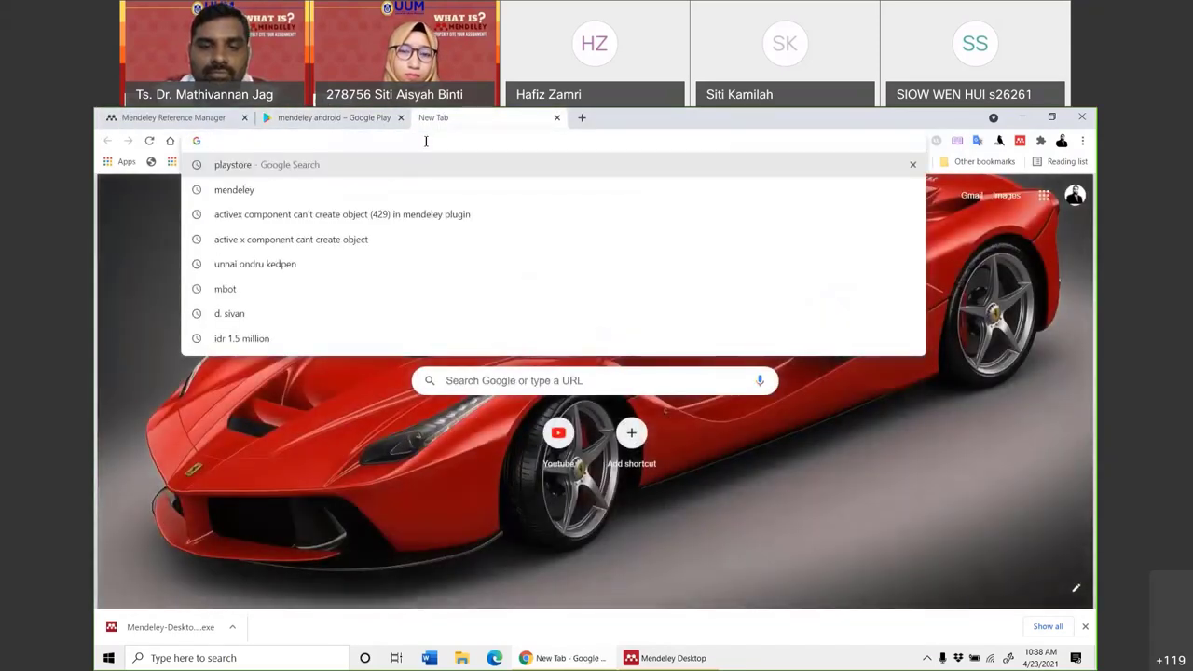
Go to the Mendeley website from the new tab and reload its search page.
{"action": "type", "text": "mendeley"}
{"action": "key", "text": "Return"}
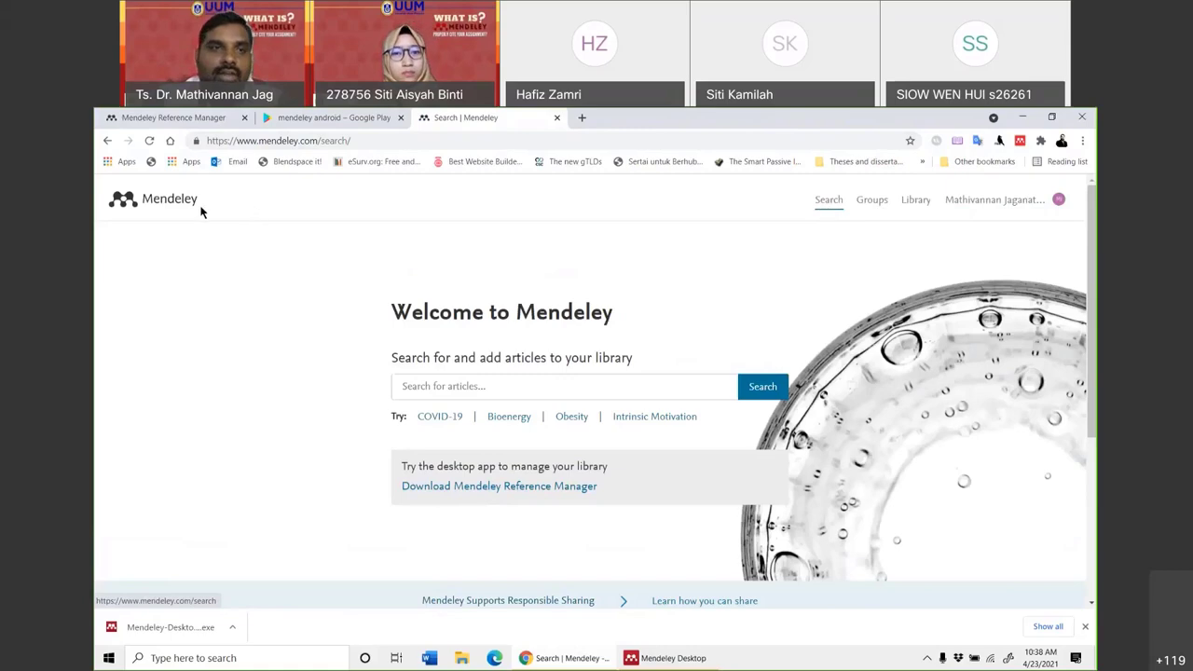
{"action": "left_click", "coordinate": [140, 205]}
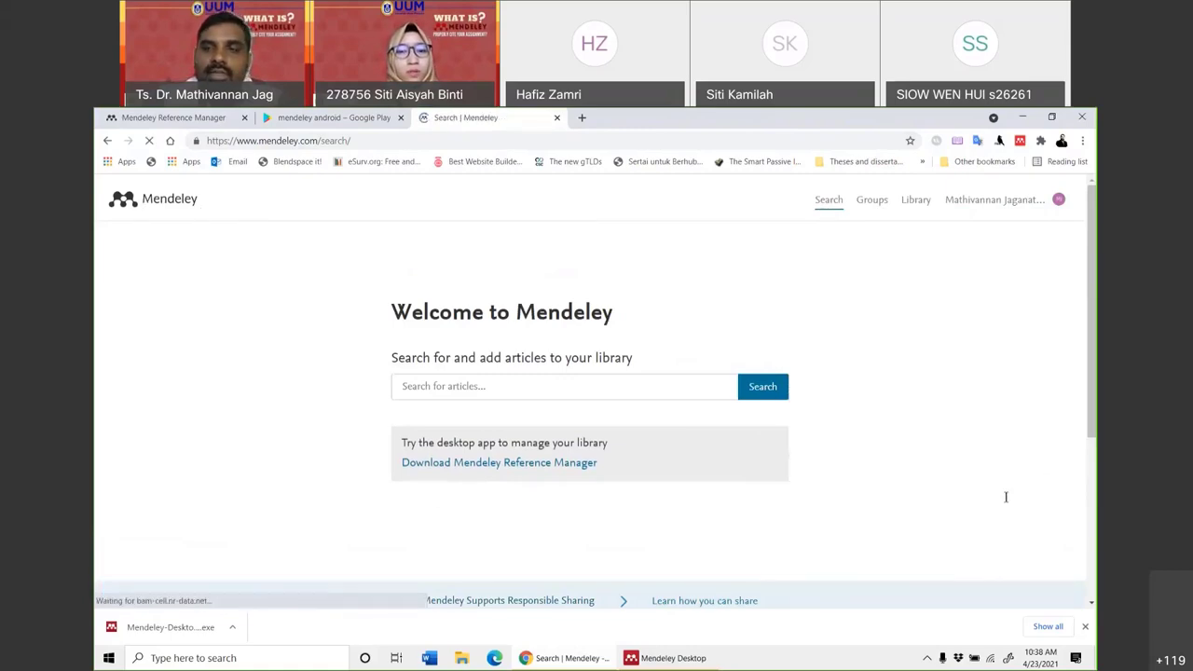
{"action": "scroll", "coordinate": [673, 425], "scroll_direction": "down", "scroll_amount": 2}
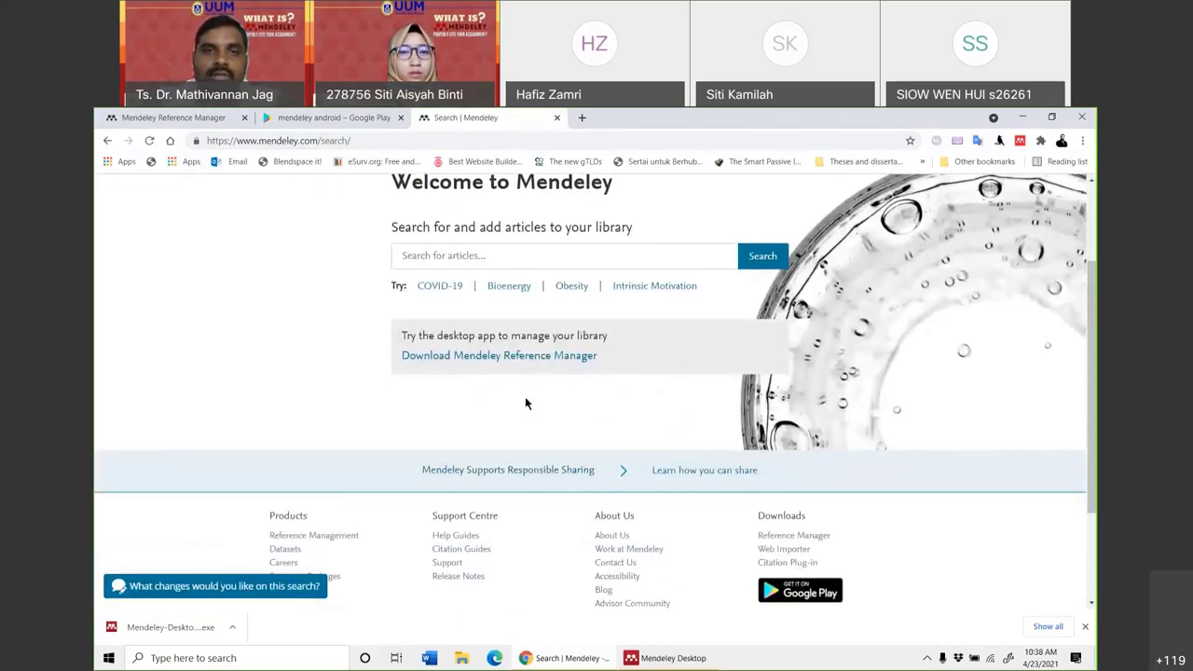
{"action": "scroll", "coordinate": [524, 404], "scroll_direction": "down", "scroll_amount": 1}
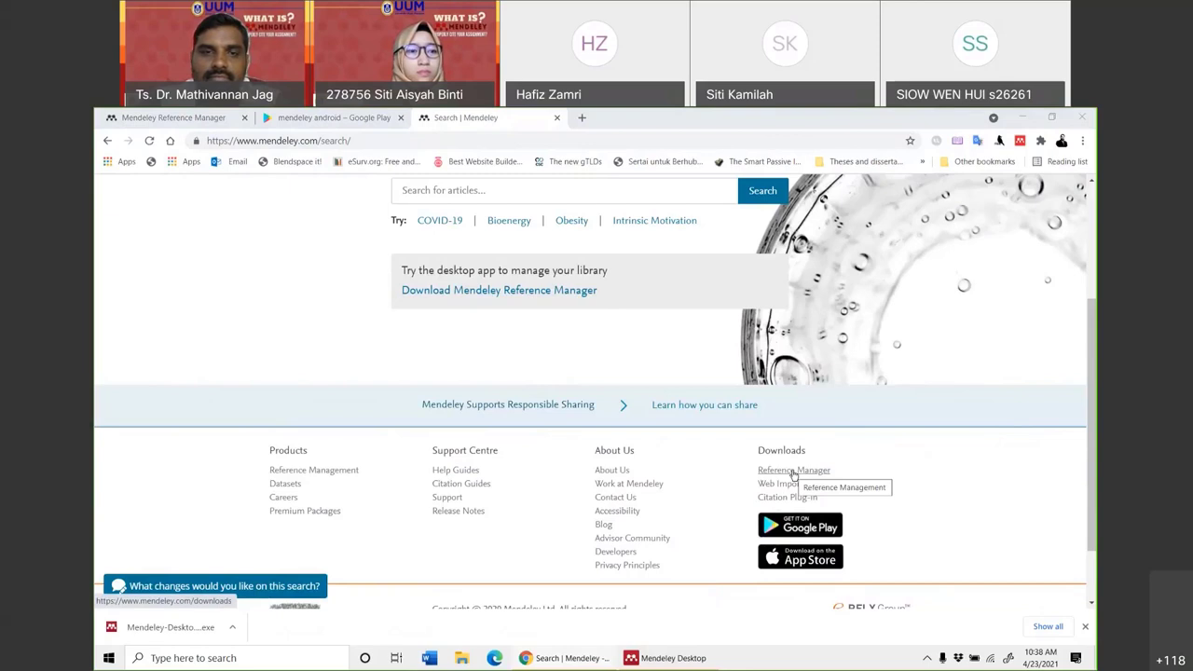
Open the Mendeley app's Google Play and App Store pages from the site.
{"action": "left_click", "coordinate": [799, 531]}
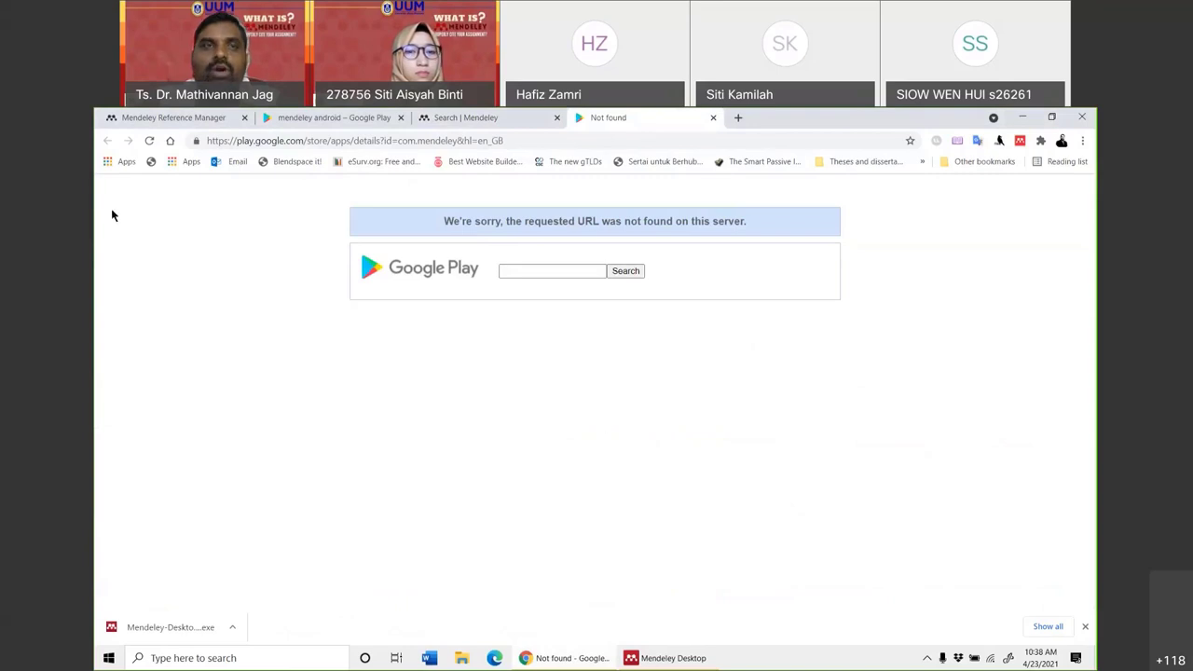
{"action": "left_click", "coordinate": [713, 120]}
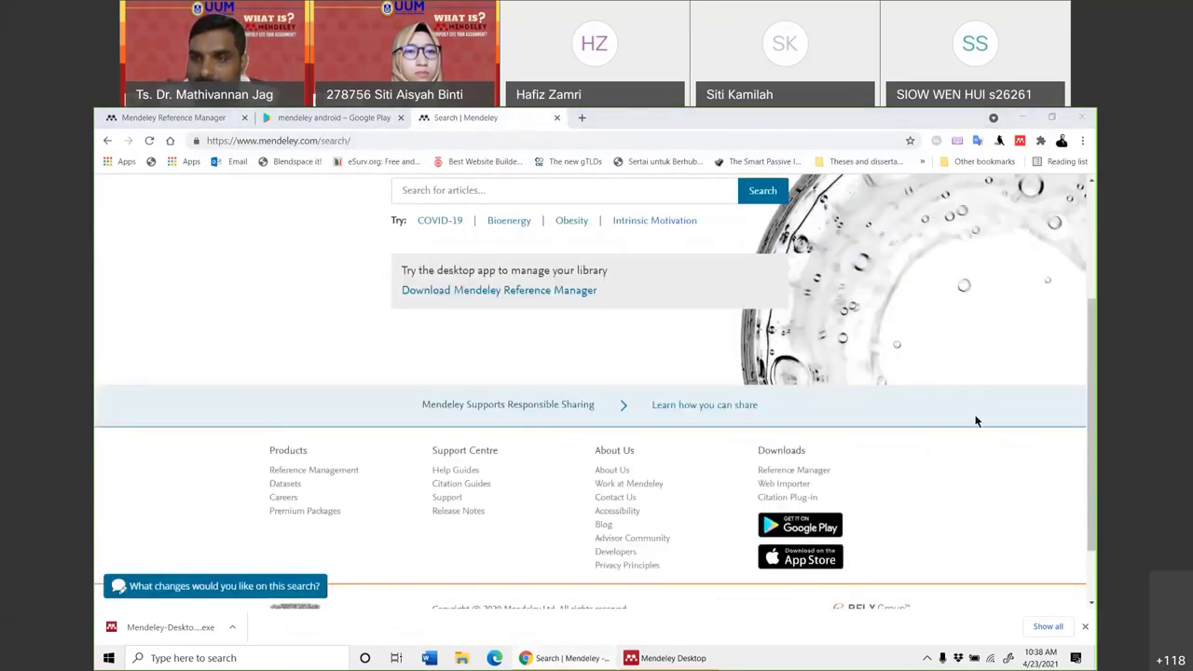
{"action": "left_click", "coordinate": [802, 558]}
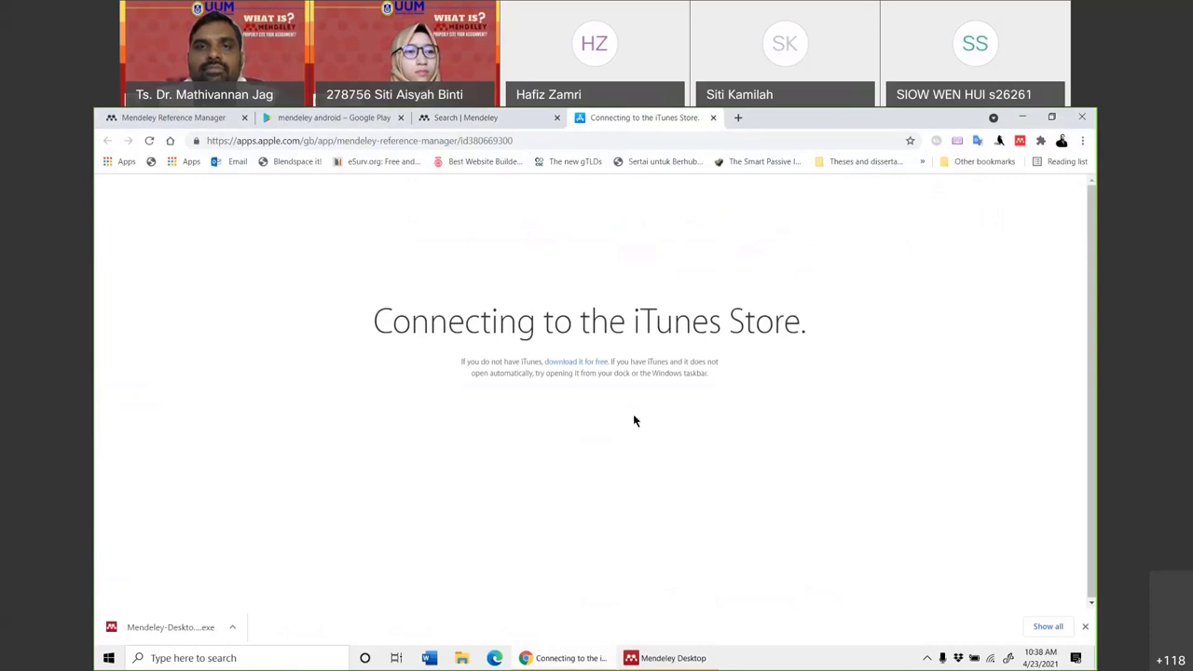
{"action": "left_click", "coordinate": [467, 119]}
{"action": "left_click", "coordinate": [348, 117]}
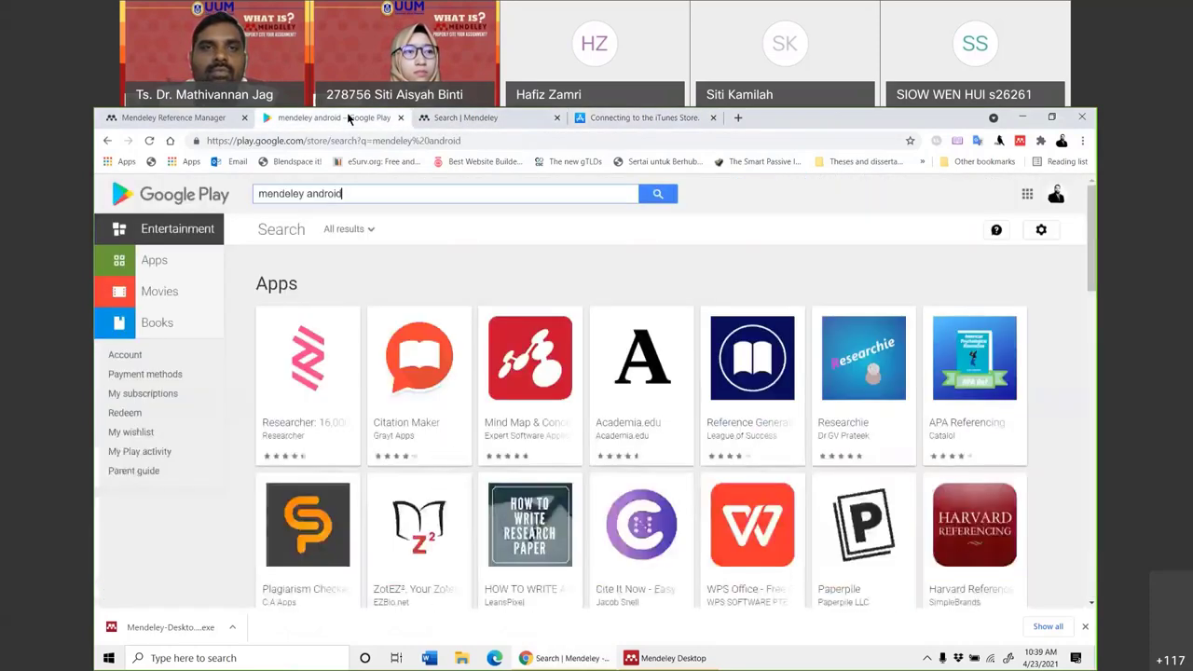
Close the Google Play tab and the iTunes Store window, then scroll Mendeley's page to the top.
{"action": "left_click", "coordinate": [401, 117]}
{"action": "left_click", "coordinate": [444, 119]}
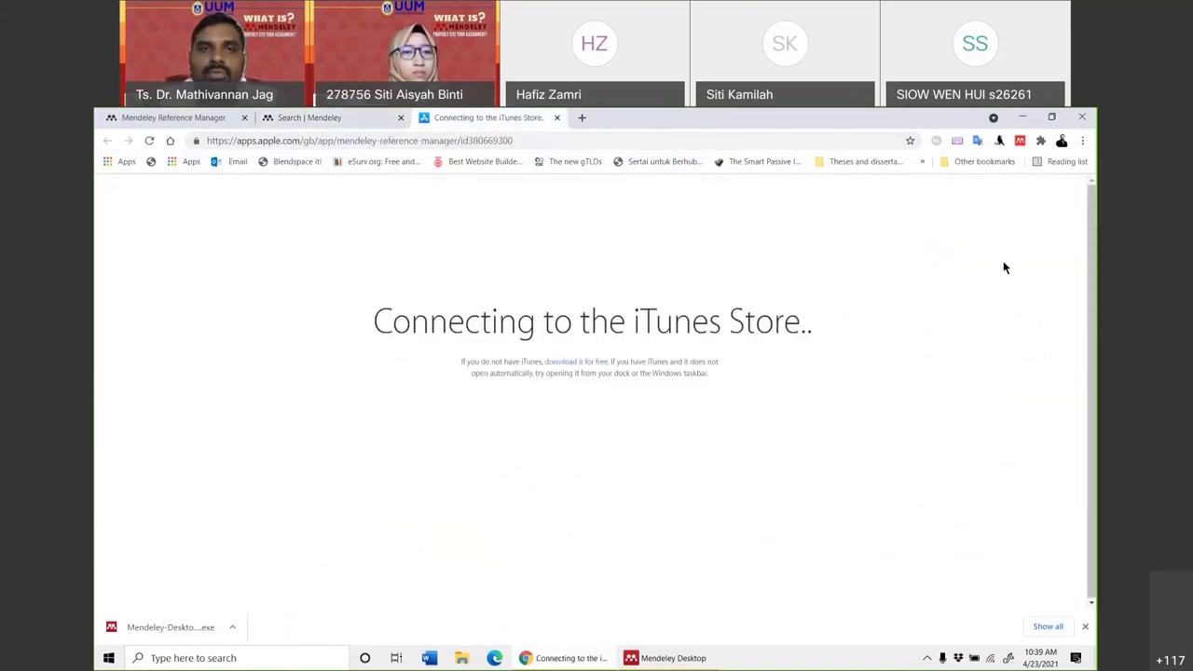
{"action": "left_click", "coordinate": [1085, 626]}
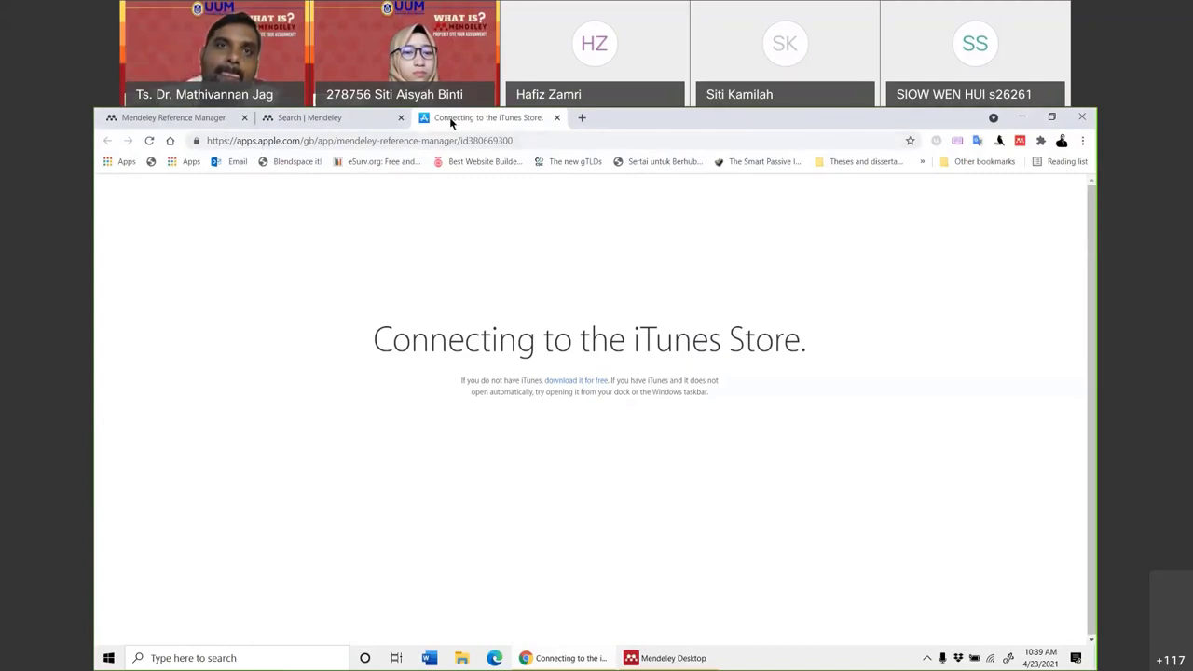
{"action": "left_click_drag", "start_coordinate": [485, 117], "coordinate": [172, 118]}
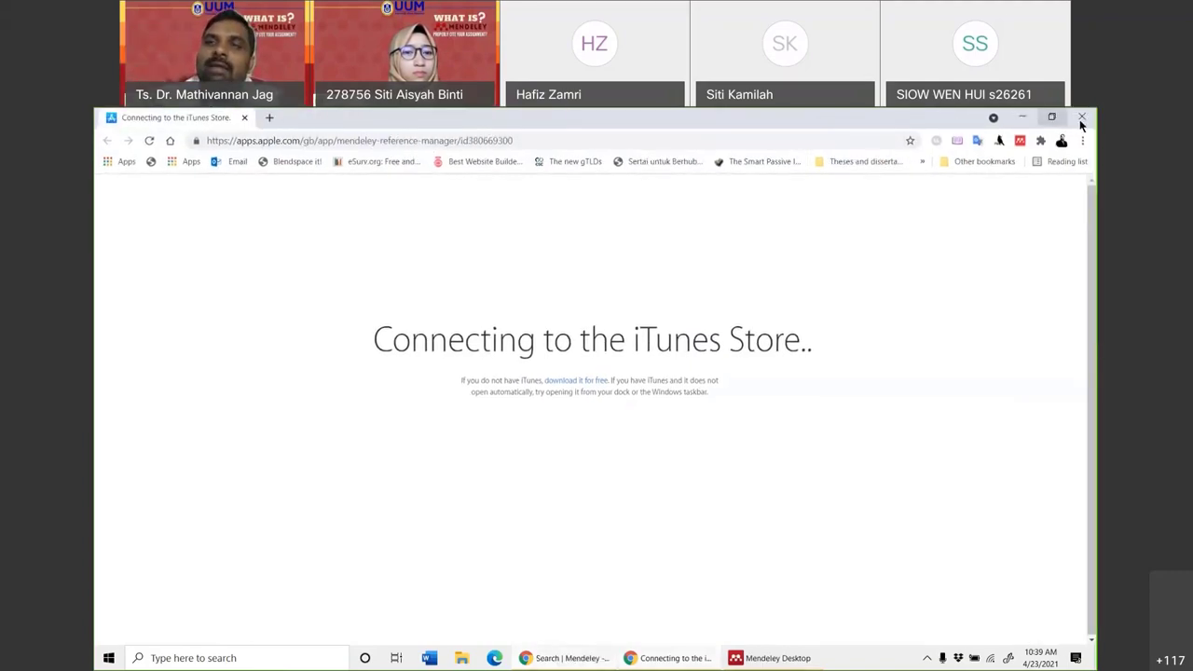
{"action": "left_click", "coordinate": [1082, 119]}
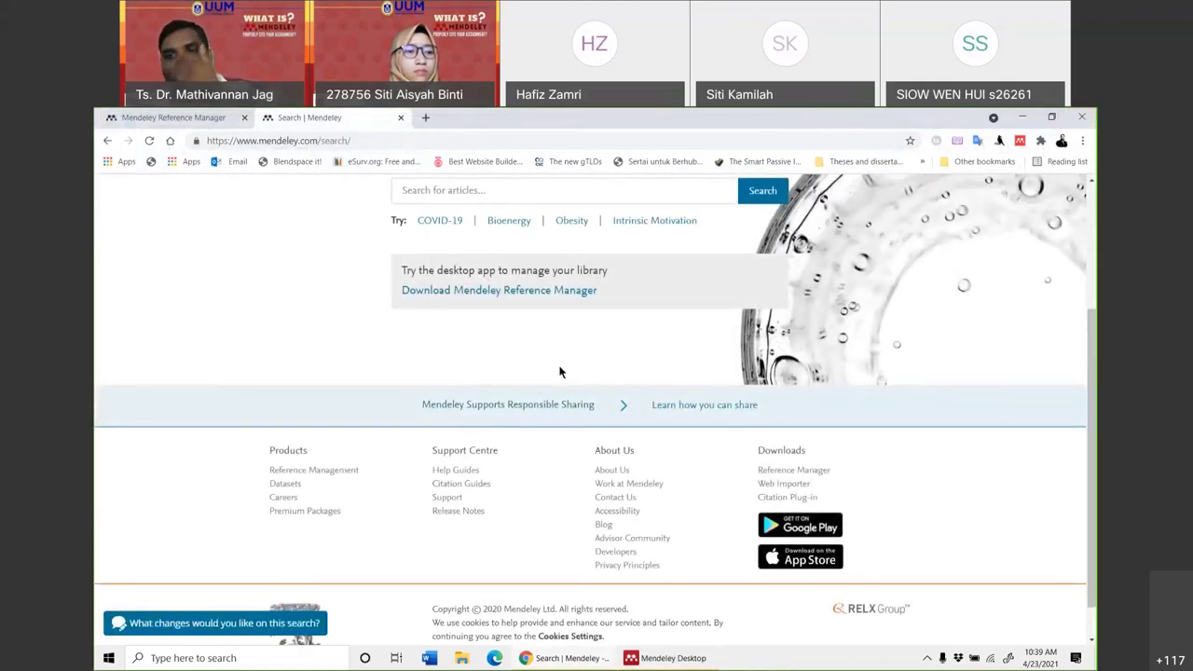
{"action": "scroll", "coordinate": [591, 457], "scroll_direction": "up", "scroll_amount": 3}
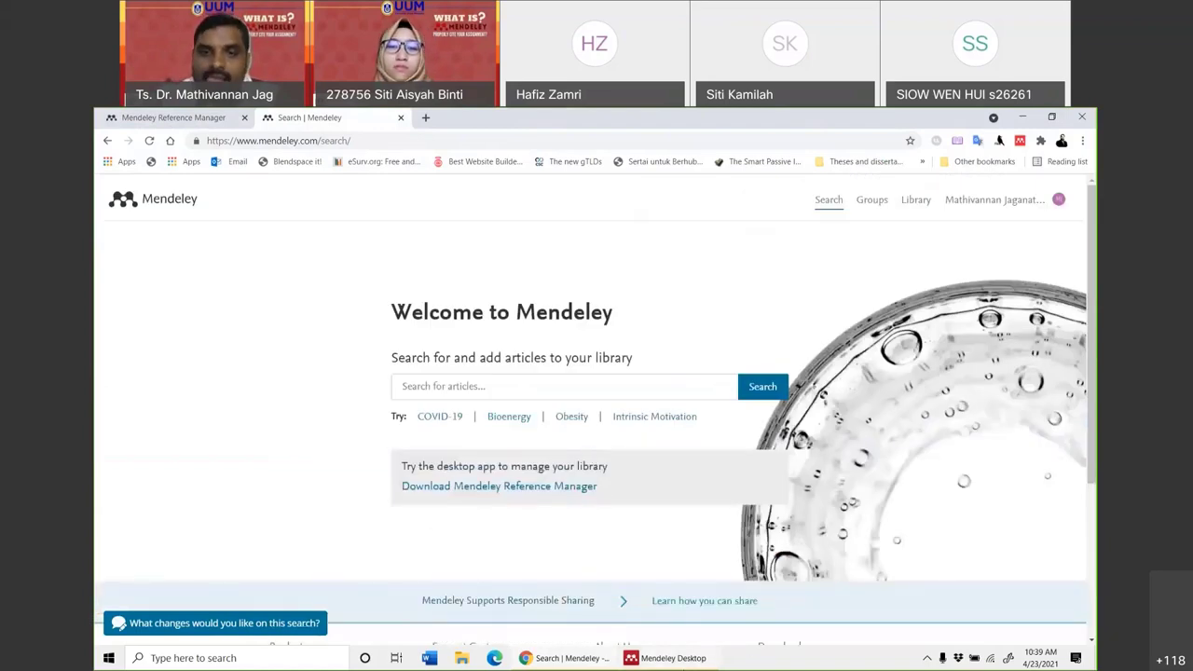
Check Mendeley Desktop, then return to the Mendeley search page and scroll down.
{"action": "key", "text": "alt+Tab"}
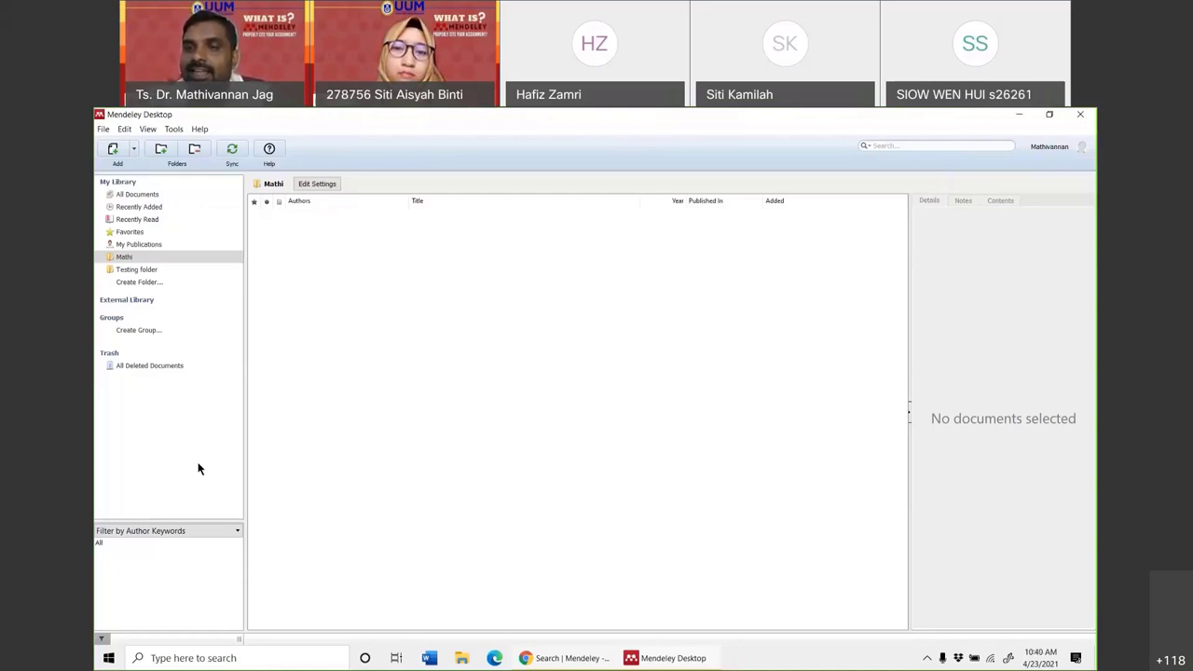
{"action": "left_click", "coordinate": [543, 662]}
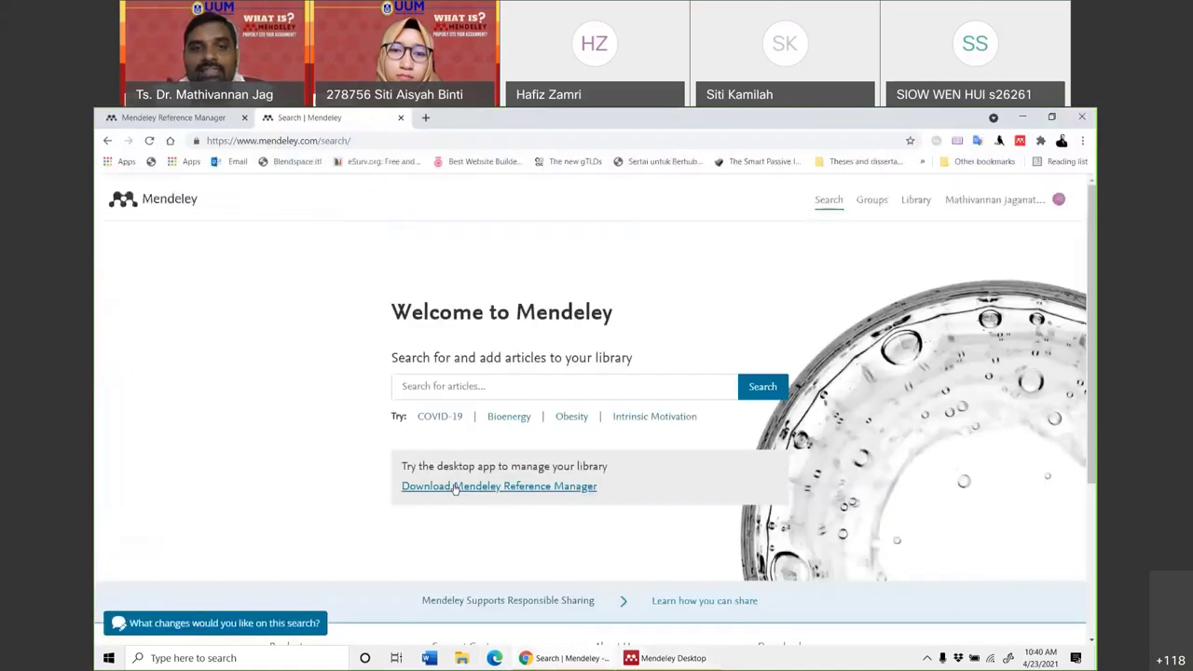
{"action": "scroll", "coordinate": [458, 454], "scroll_direction": "down", "scroll_amount": 3}
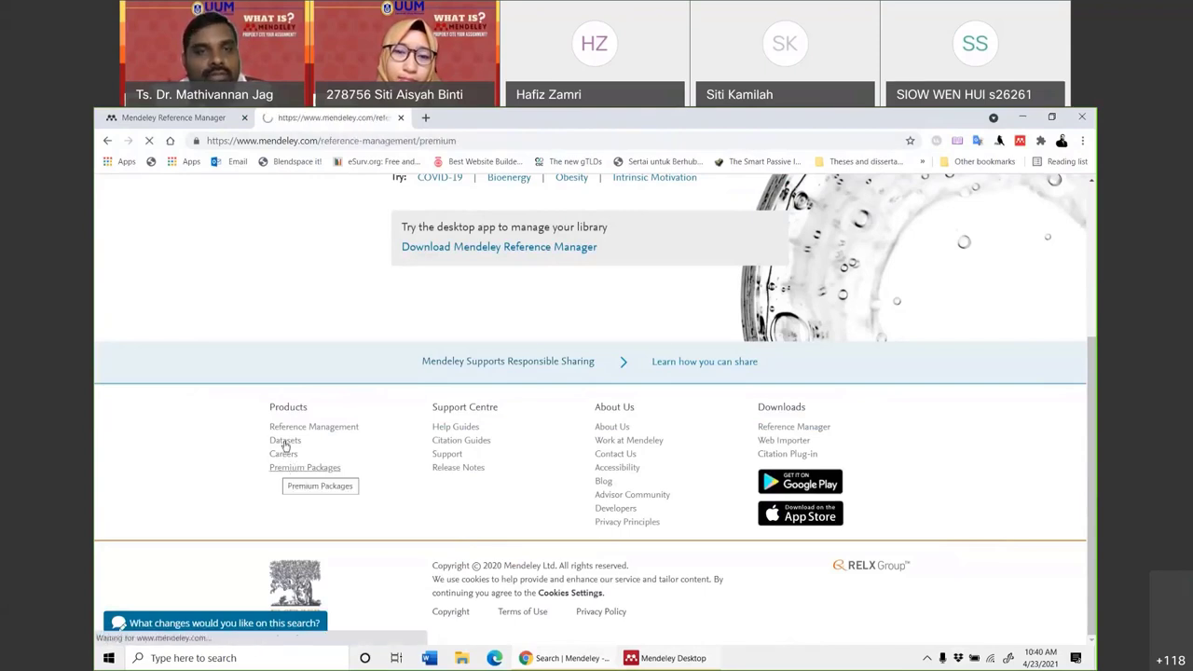
Open Mendeley's Premium Packages page and its Premium storage plans.
{"action": "left_click", "coordinate": [291, 468]}
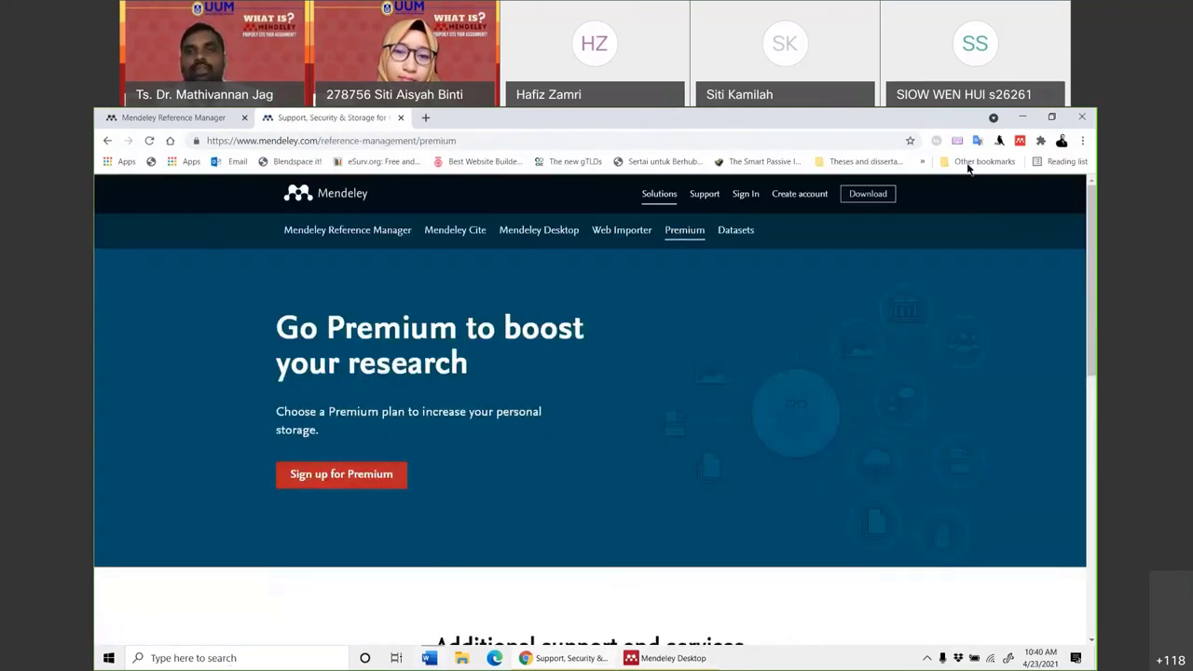
{"action": "scroll", "coordinate": [623, 337], "scroll_direction": "down", "scroll_amount": 5}
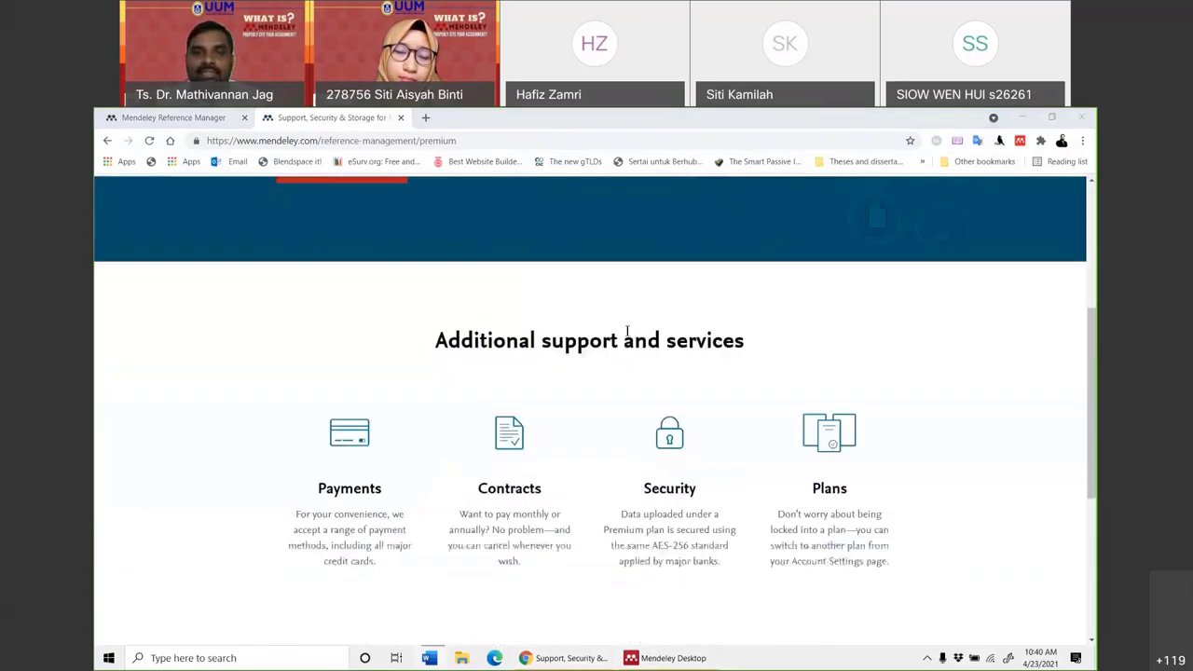
{"action": "scroll", "coordinate": [631, 331], "scroll_direction": "up", "scroll_amount": 10}
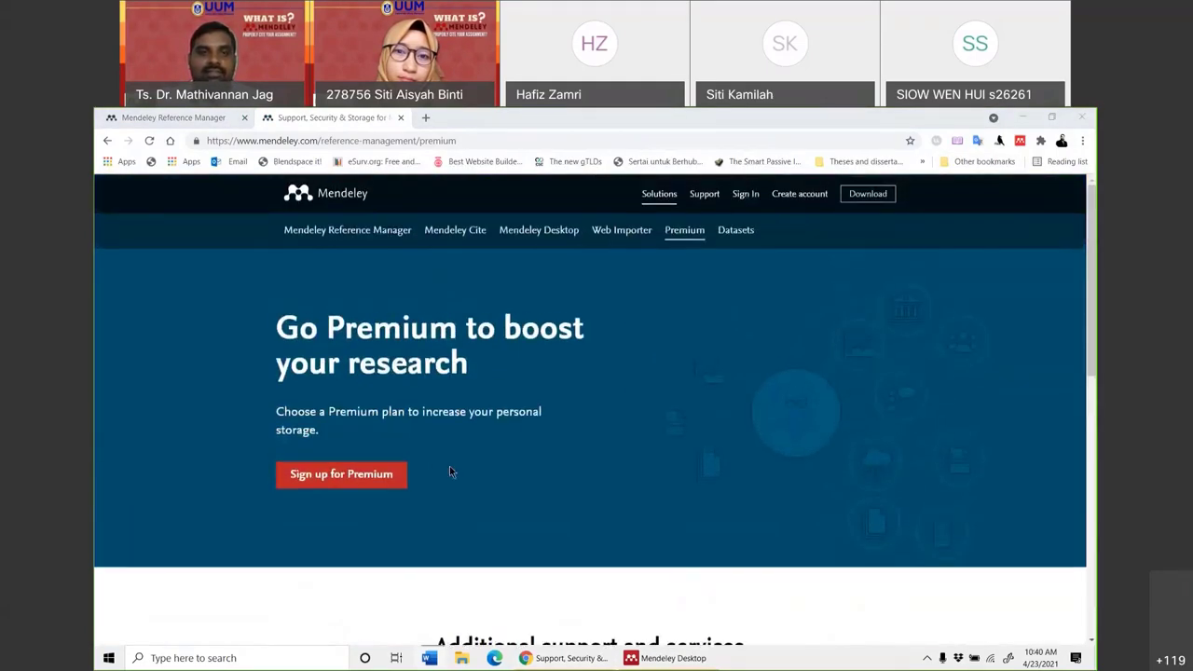
{"action": "left_click", "coordinate": [310, 486]}
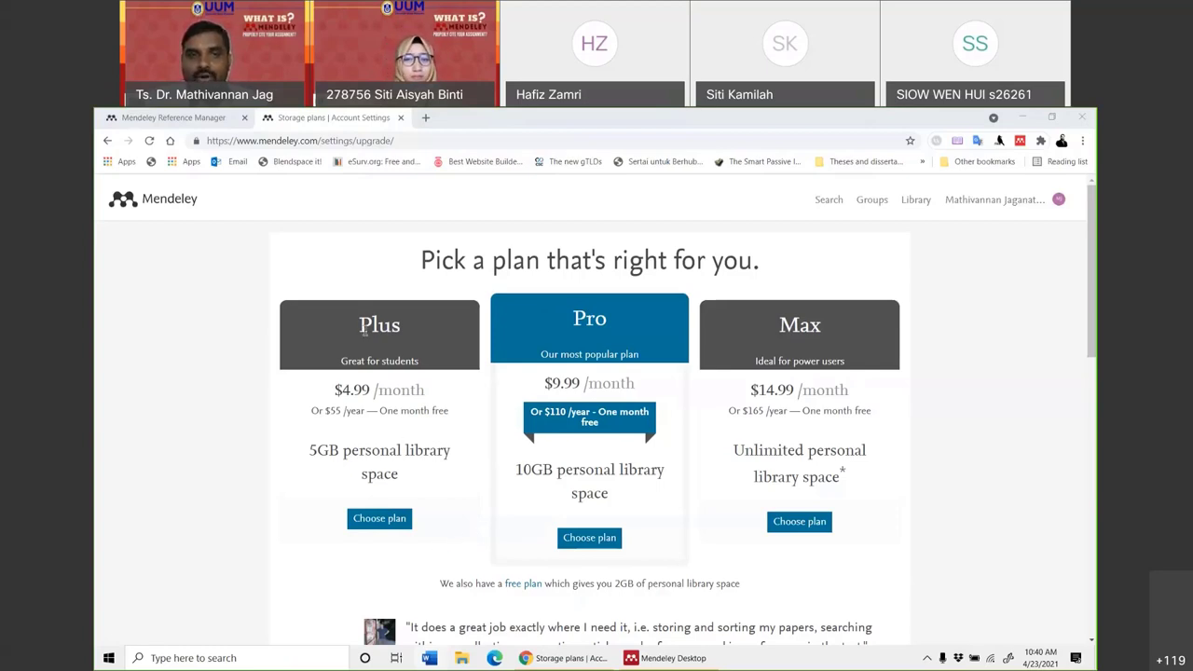
Review the Plus, Pro and Max storage plans, then close the storage plans tab.
{"action": "scroll", "coordinate": [416, 431], "scroll_direction": "down", "scroll_amount": 2}
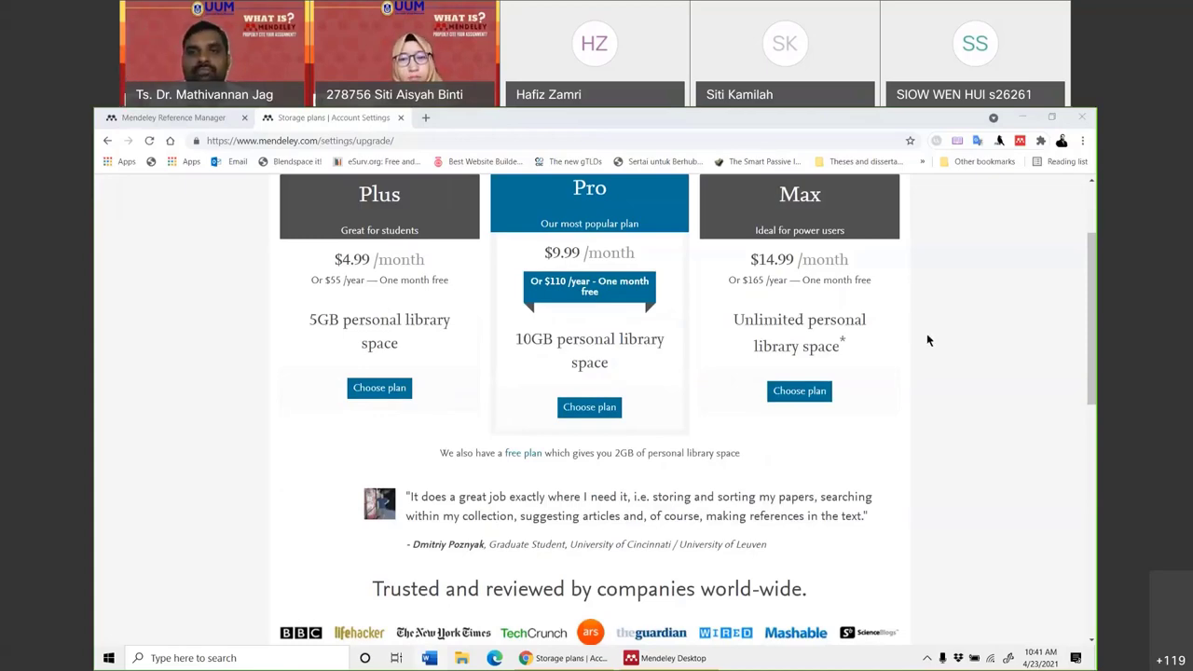
{"action": "scroll", "coordinate": [671, 425], "scroll_direction": "down", "scroll_amount": 2}
{"action": "scroll", "coordinate": [670, 427], "scroll_direction": "up", "scroll_amount": 3}
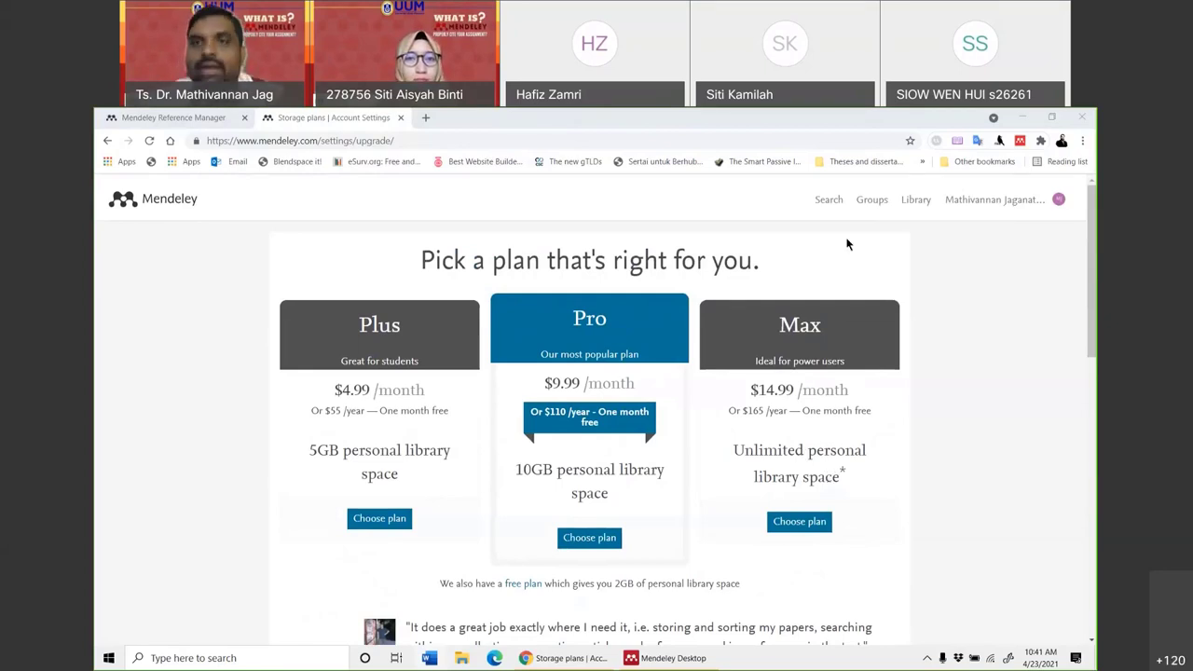
{"action": "left_click", "coordinate": [401, 118]}
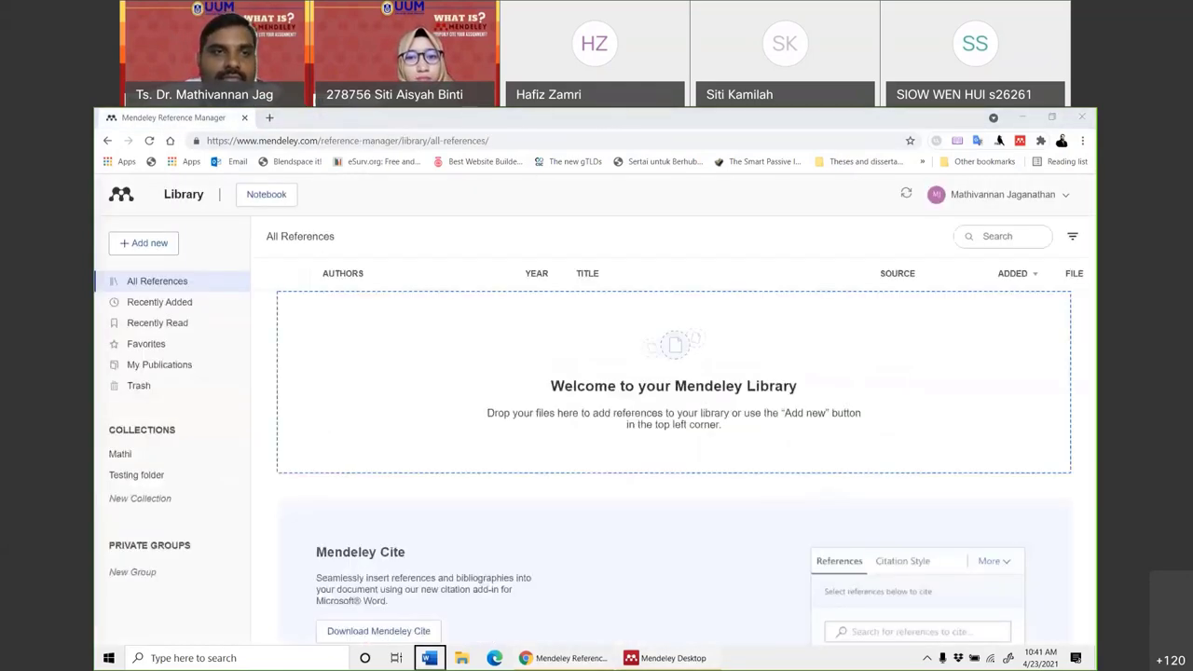
{"action": "right_click", "coordinate": [687, 664]}
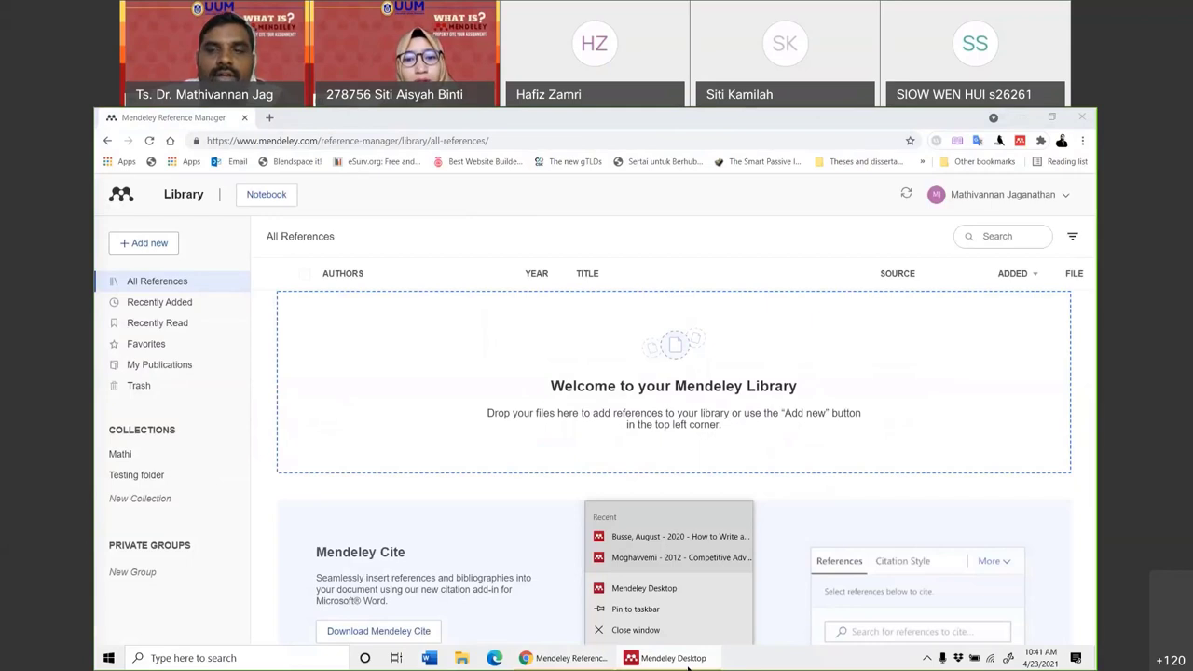
Uninstall the MS Word Plugin via Mendeley Desktop's Tools menu and confirm it's removed.
{"action": "left_click", "coordinate": [688, 664]}
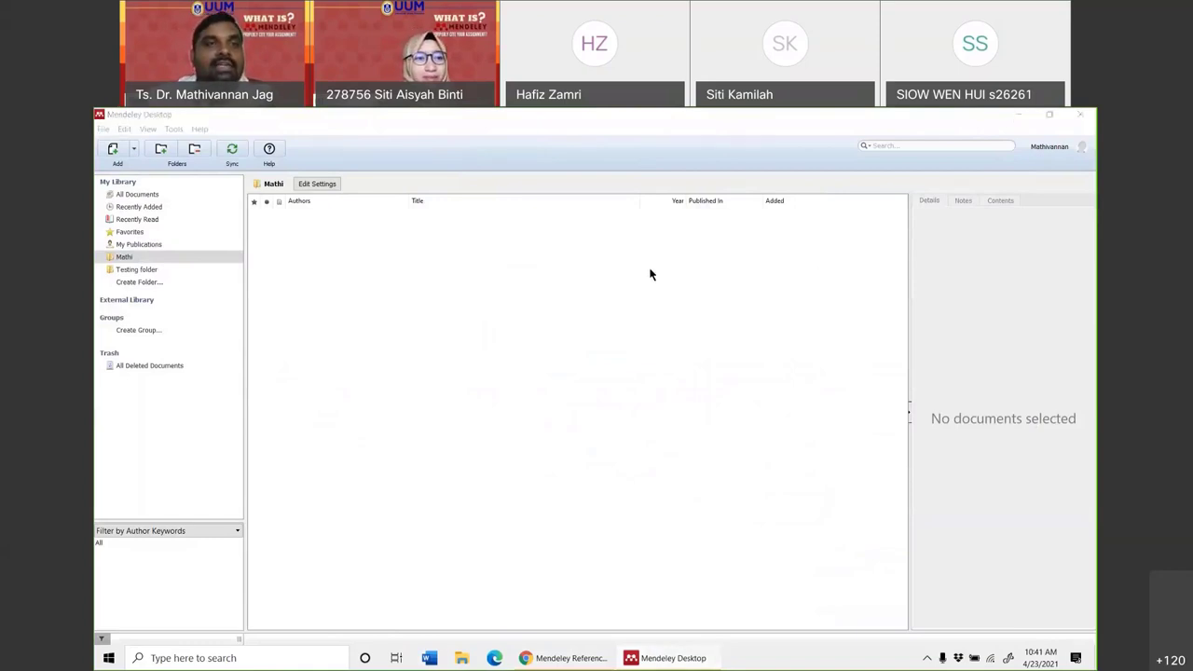
{"action": "left_click", "coordinate": [174, 129]}
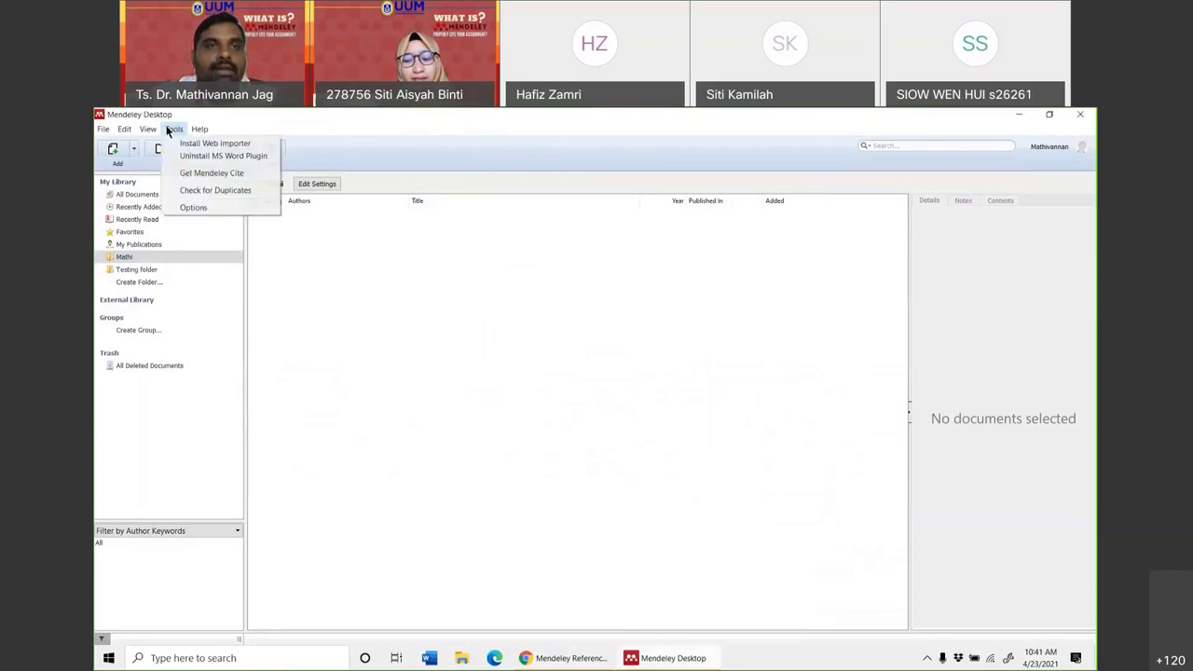
{"action": "left_click", "coordinate": [209, 156]}
{"action": "left_click", "coordinate": [649, 401]}
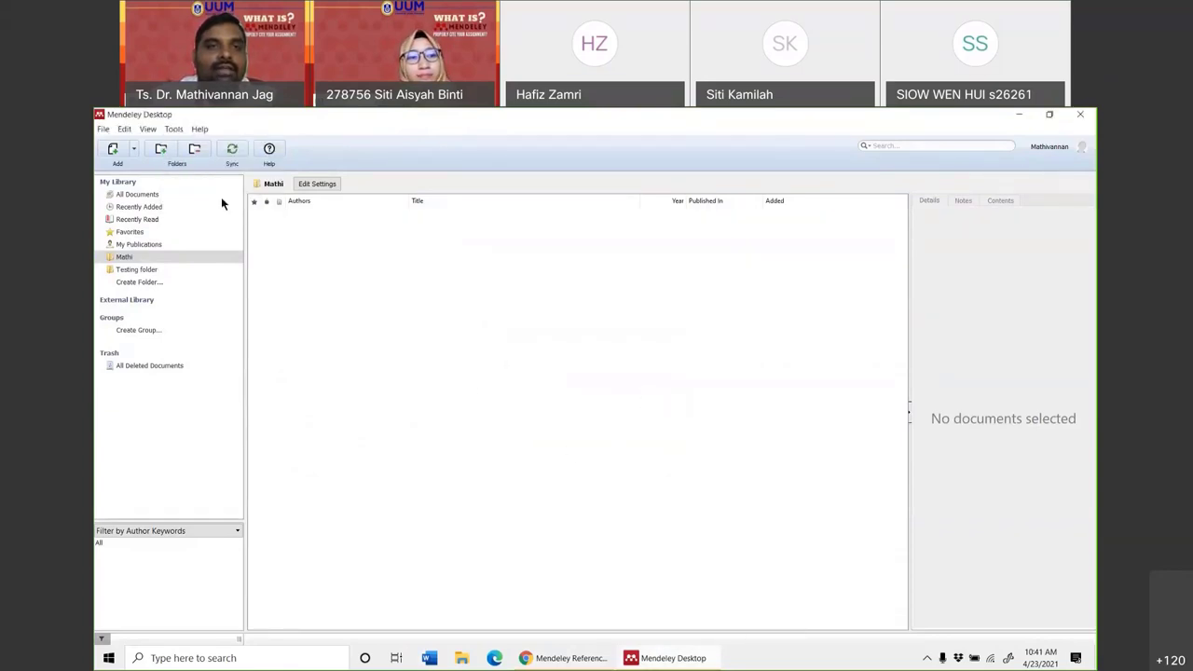
{"action": "left_click", "coordinate": [174, 131]}
{"action": "mouse_move", "coordinate": [145, 132]}
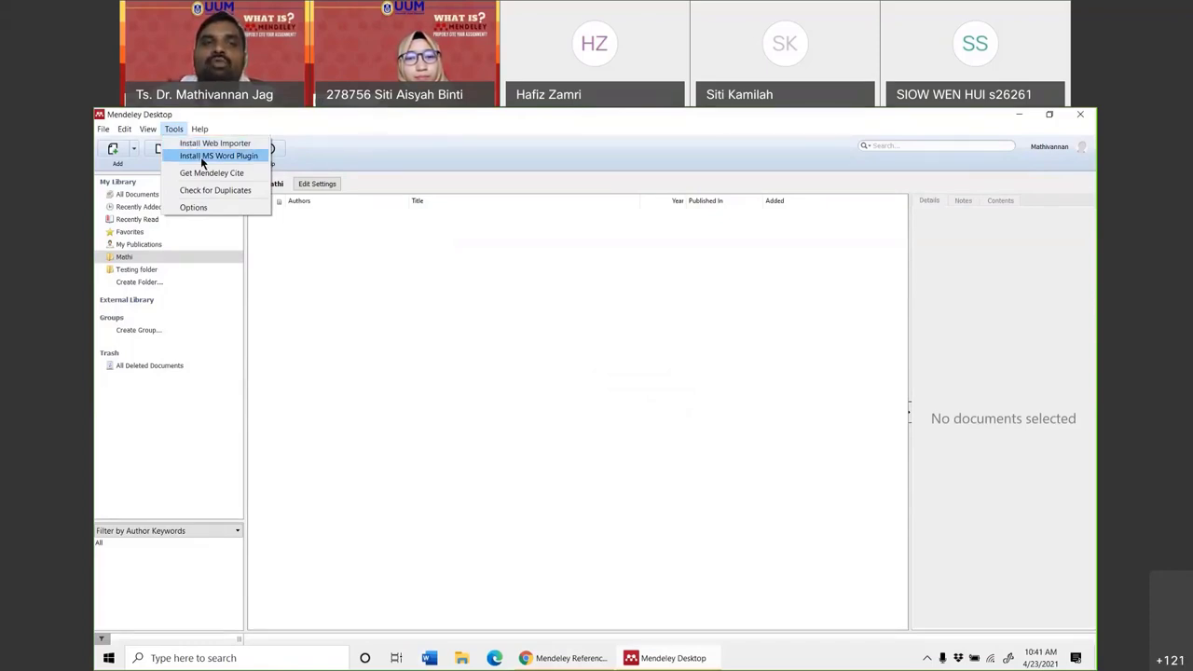
{"action": "left_click", "coordinate": [527, 392]}
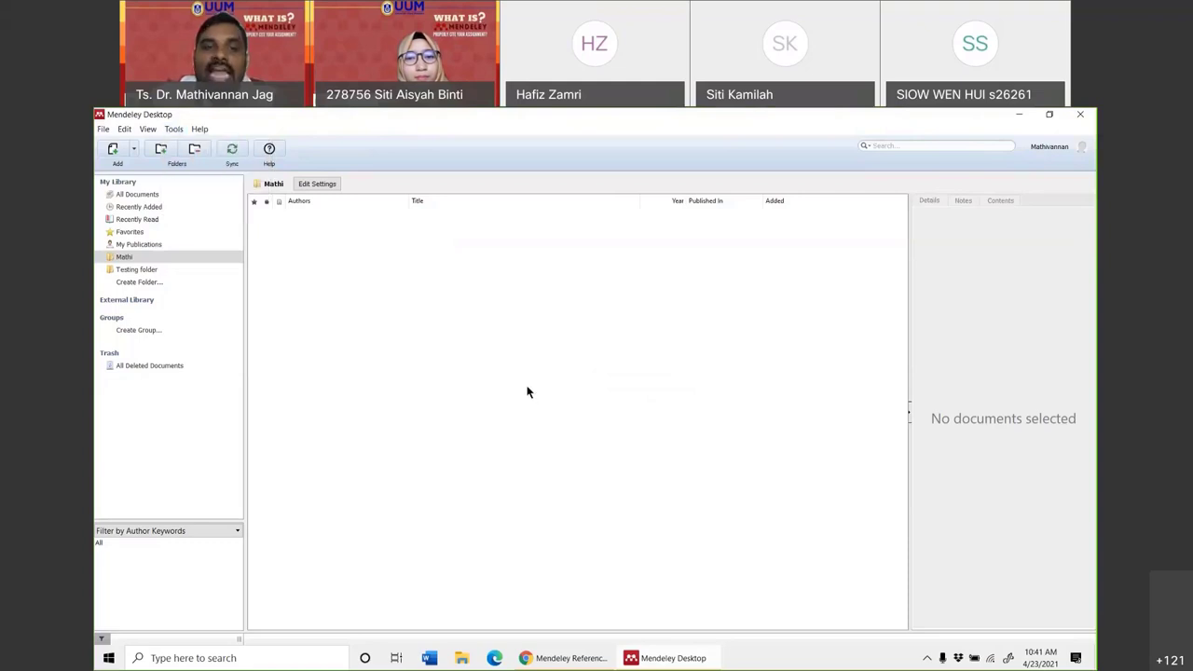
Launch Microsoft Word from the taskbar.
{"action": "left_click", "coordinate": [430, 658]}
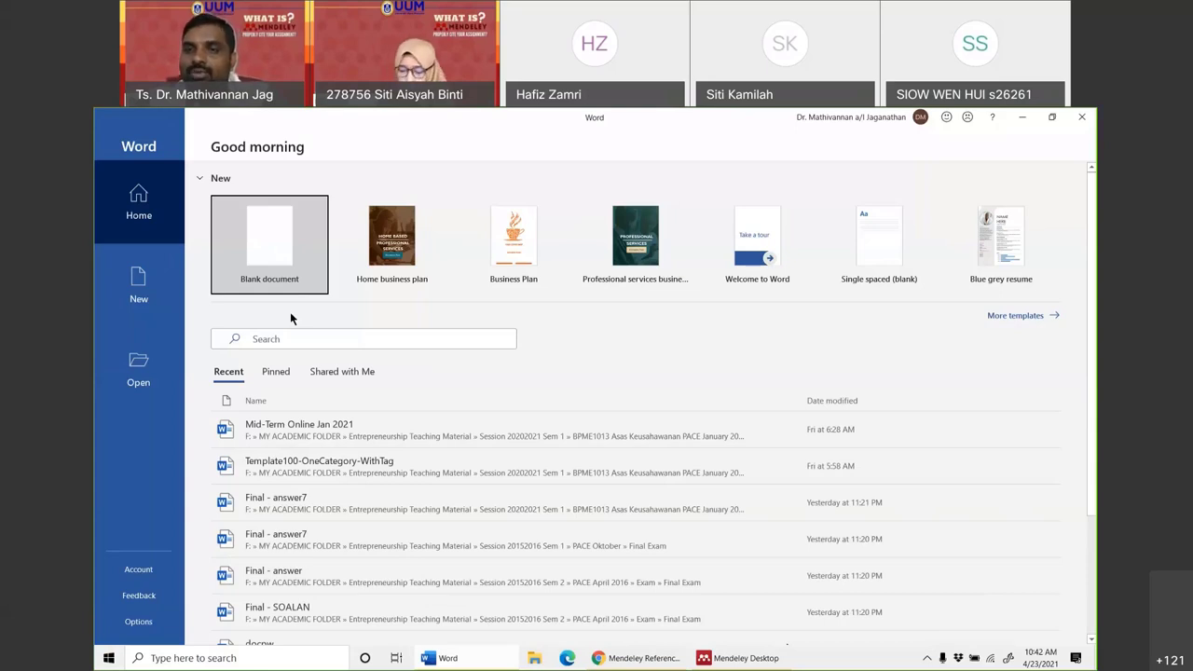
Create a blank Word document and check its References tab for Mendeley.
{"action": "left_click", "coordinate": [286, 258]}
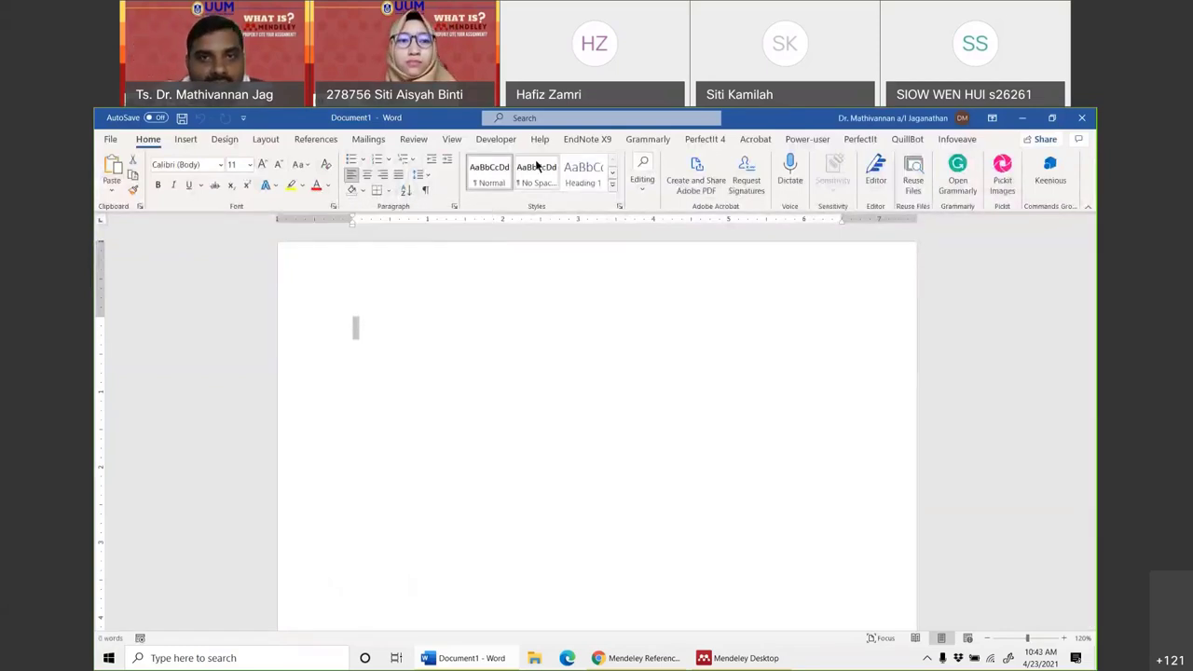
{"action": "left_click", "coordinate": [329, 145]}
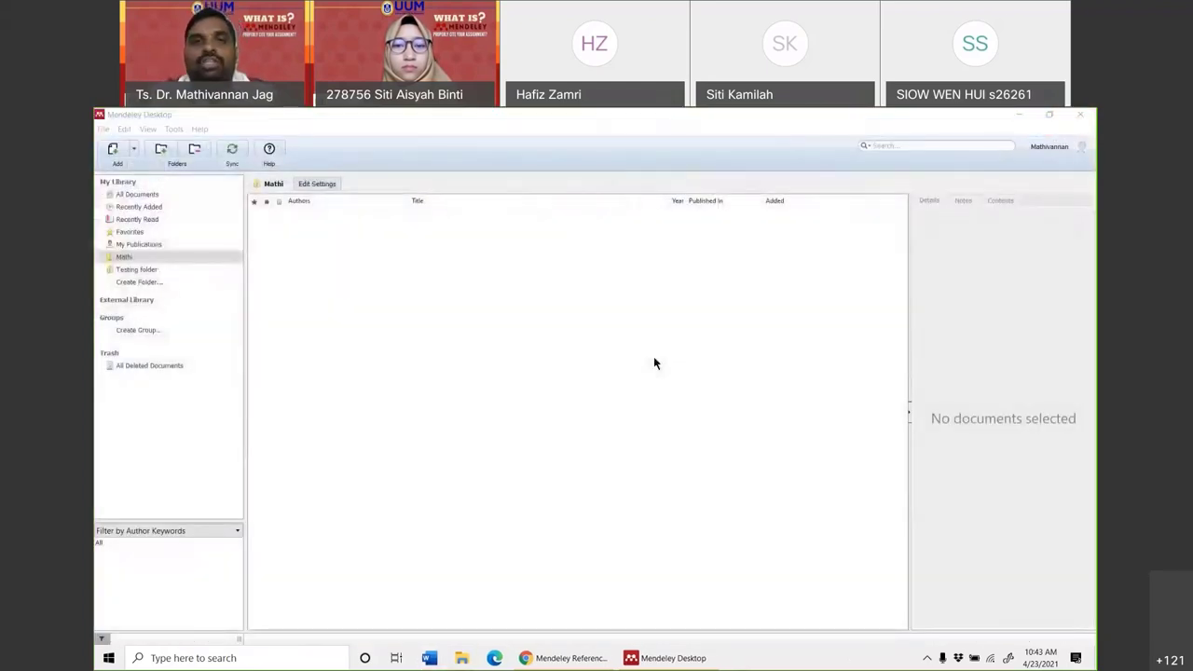
Install the MS Word Plugin from Mendeley Desktop's Tools menu and acknowledge the confirmation.
{"action": "left_click", "coordinate": [173, 132]}
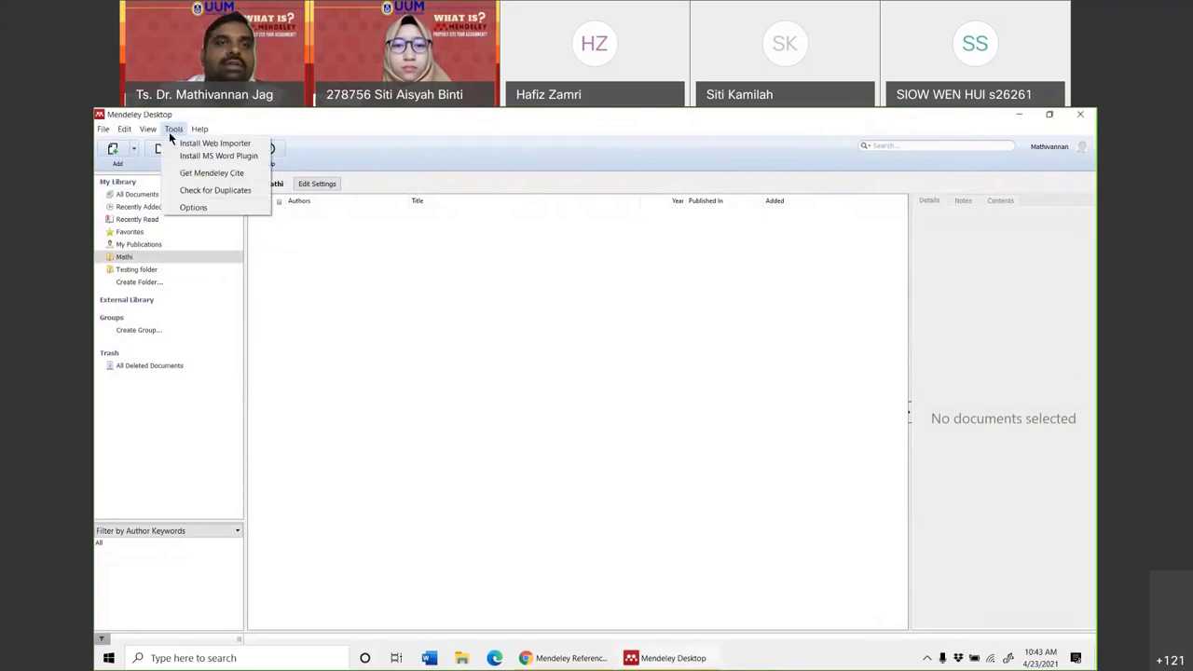
{"action": "left_click", "coordinate": [211, 158]}
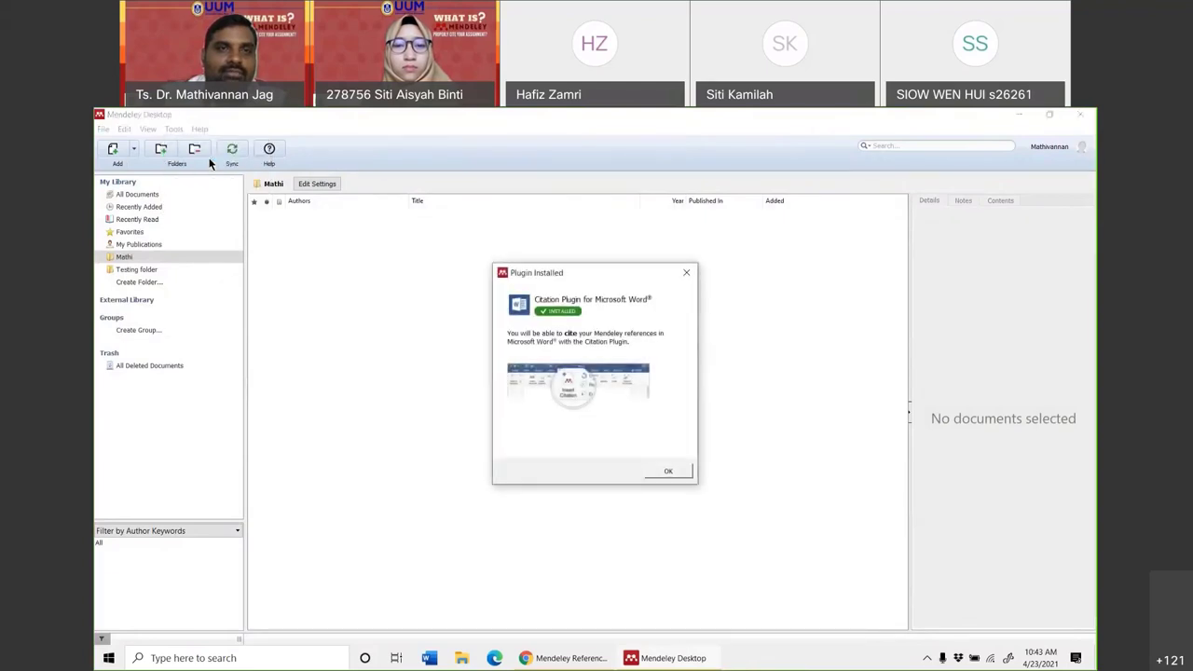
{"action": "left_click", "coordinate": [669, 472]}
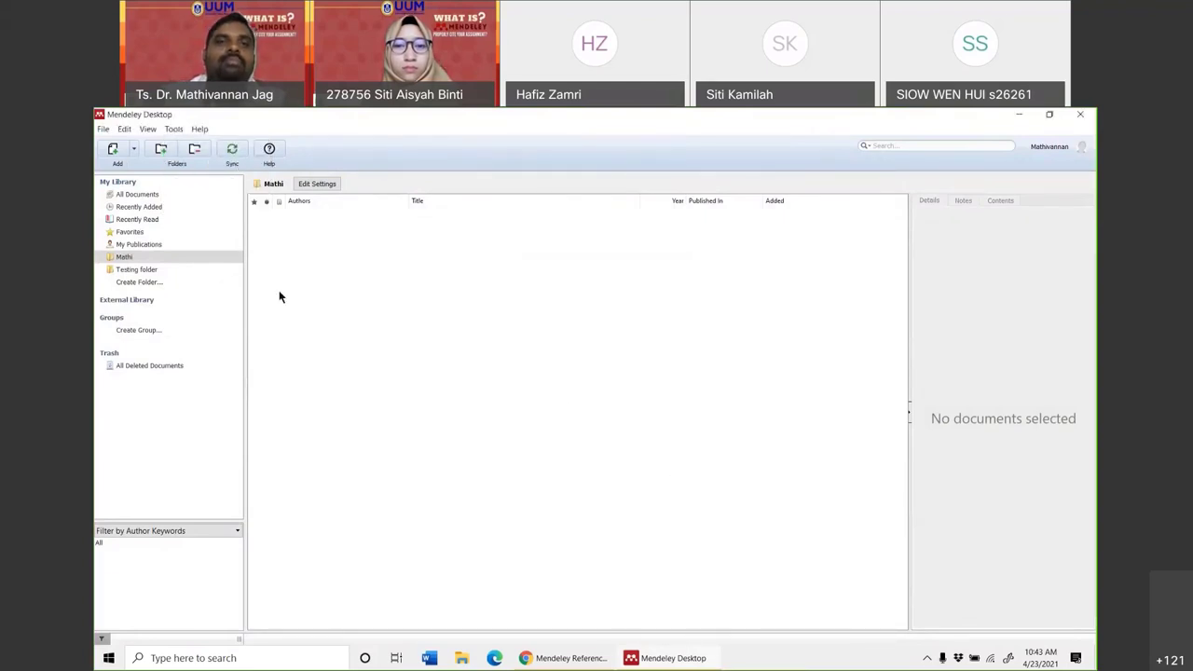
Start Word with a new blank document, check the References tab for Mendeley tools, then close it.
{"action": "left_click", "coordinate": [428, 659]}
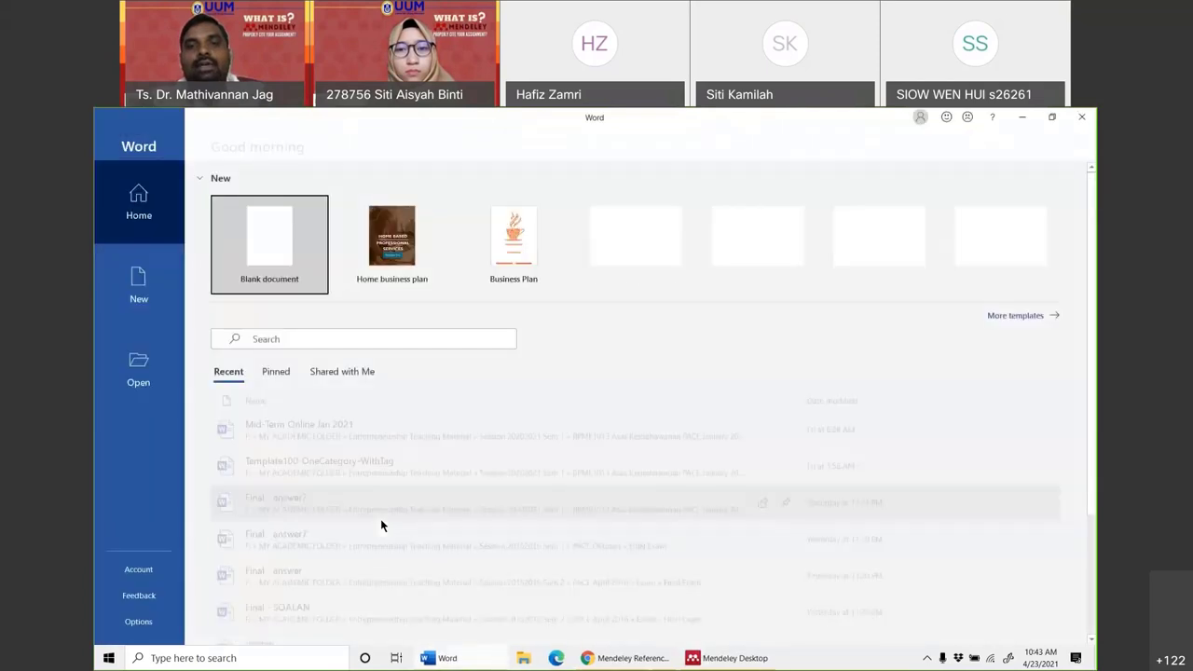
{"action": "left_click", "coordinate": [249, 247]}
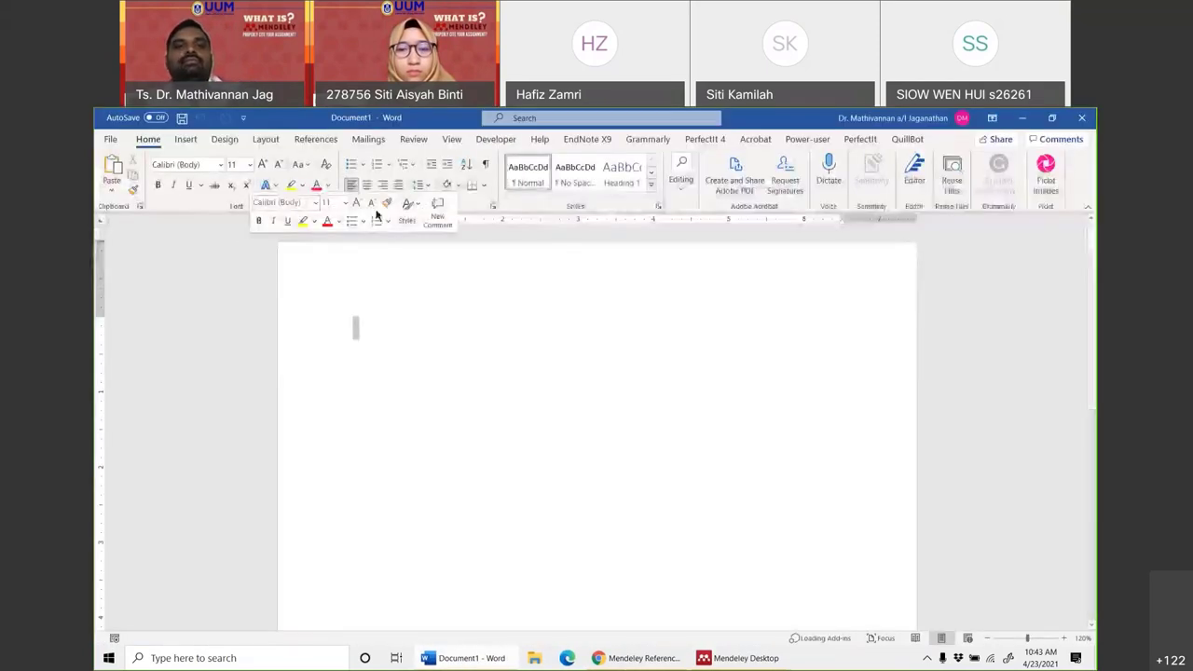
{"action": "left_click", "coordinate": [315, 141]}
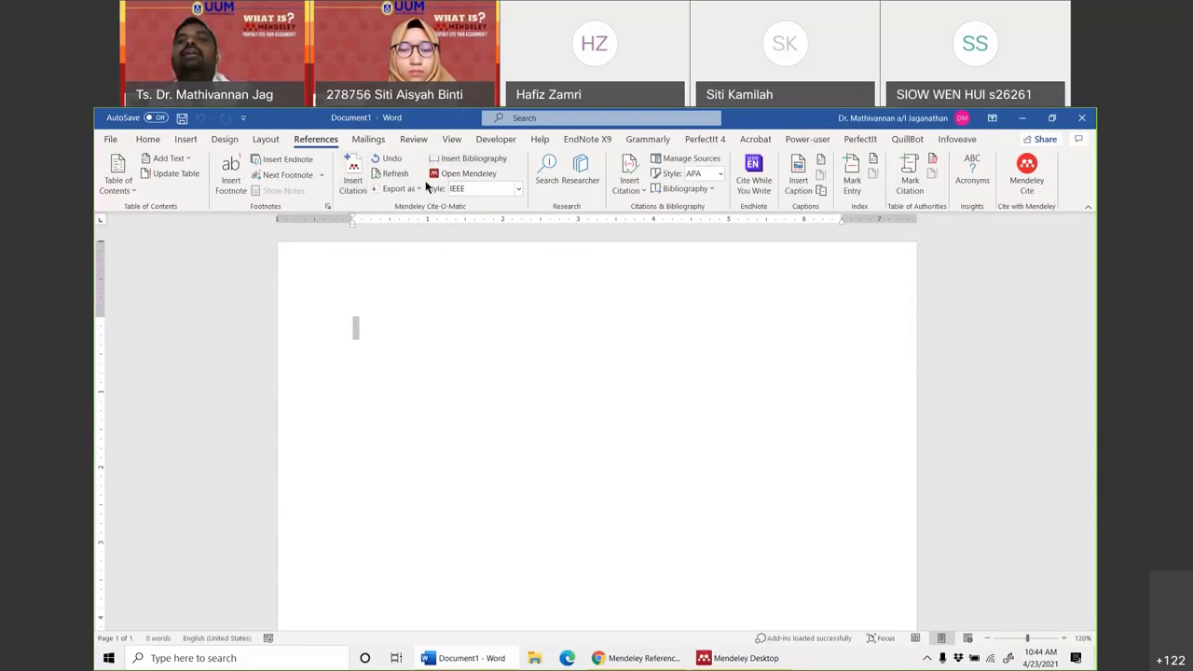
{"action": "left_click", "coordinate": [1082, 118]}
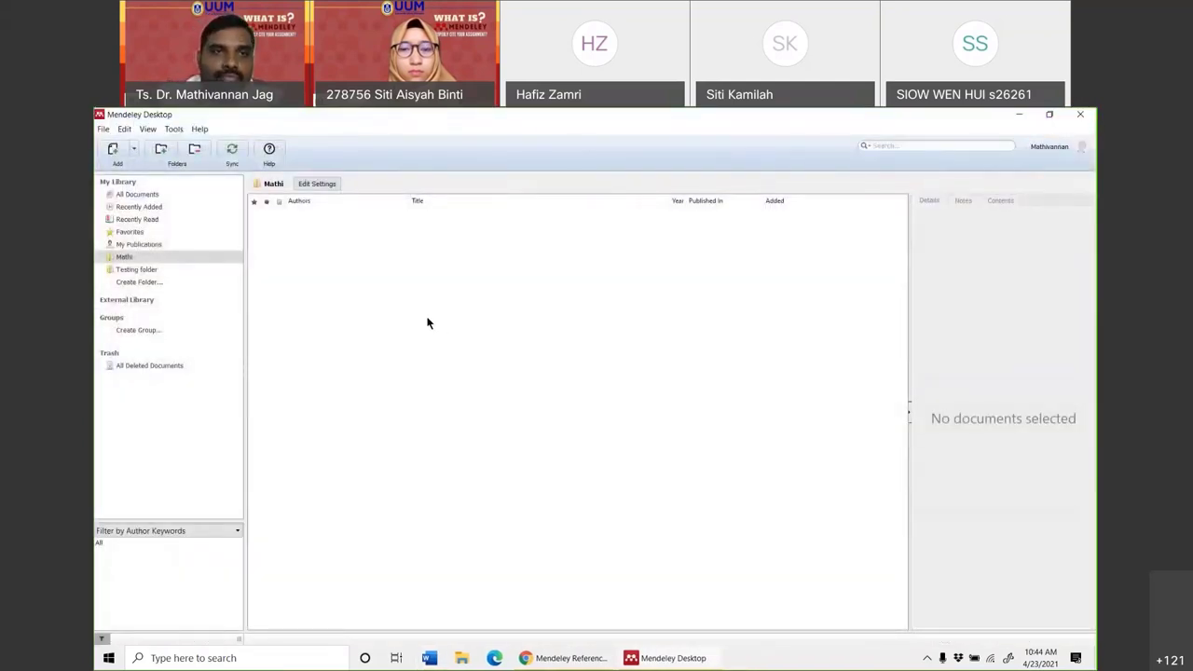
Use Mendeley's Tools > Get Mendeley Cite to begin acquiring the free add-in.
{"action": "left_click", "coordinate": [173, 129]}
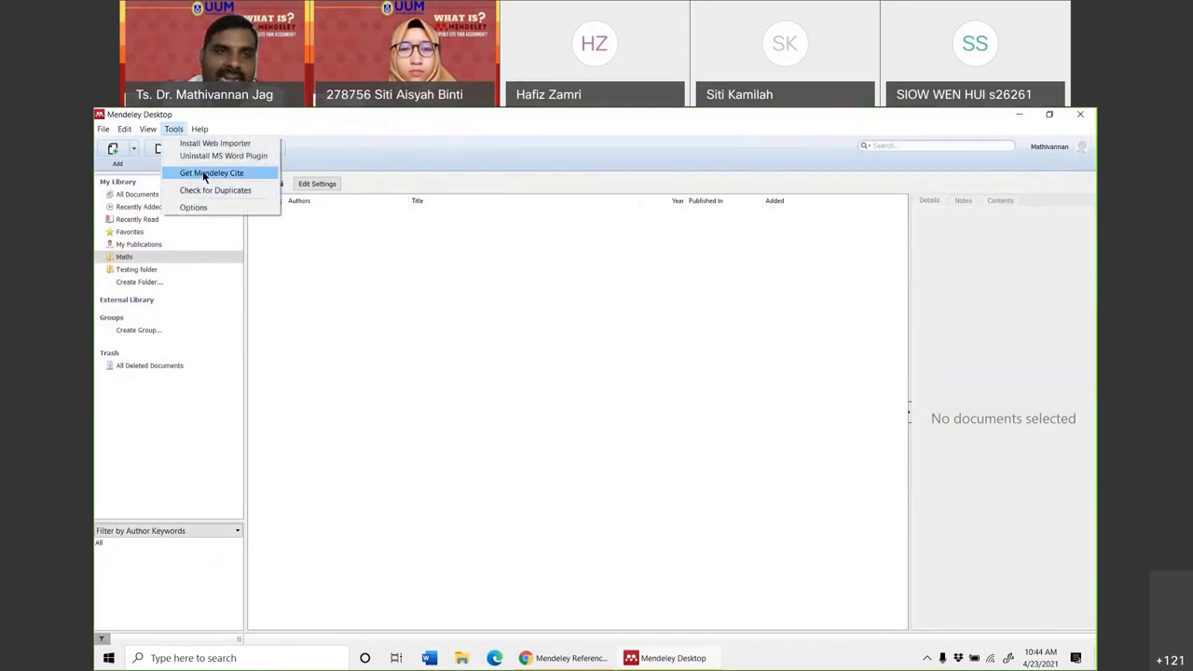
{"action": "left_click", "coordinate": [207, 173]}
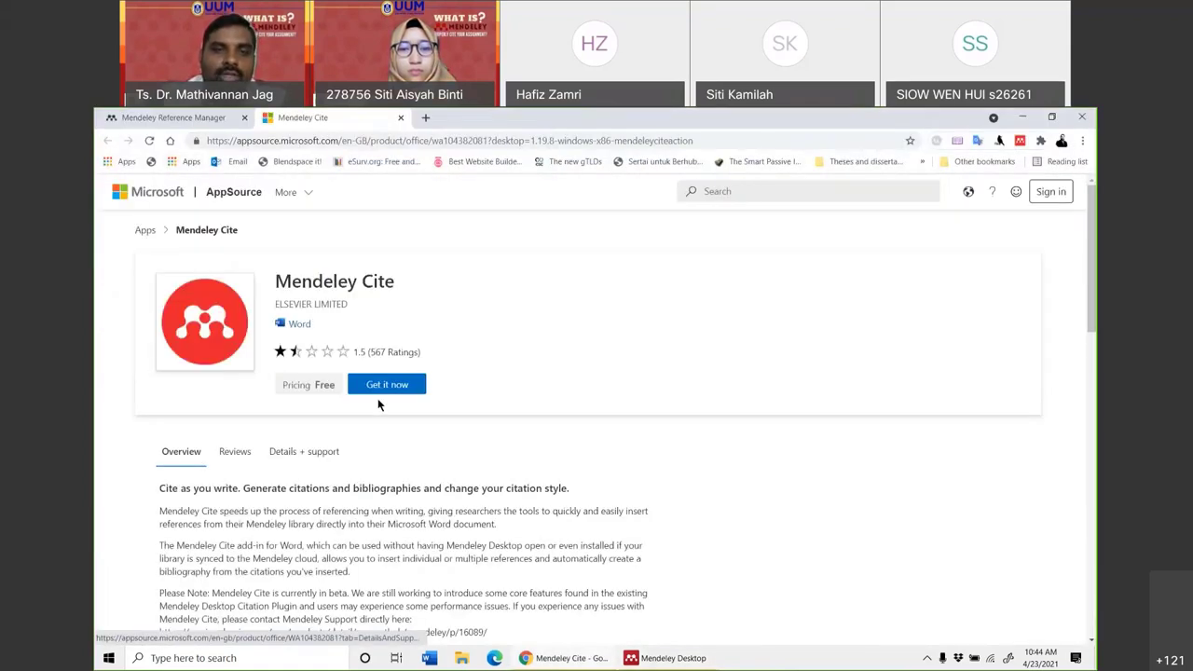
{"action": "left_click", "coordinate": [386, 390]}
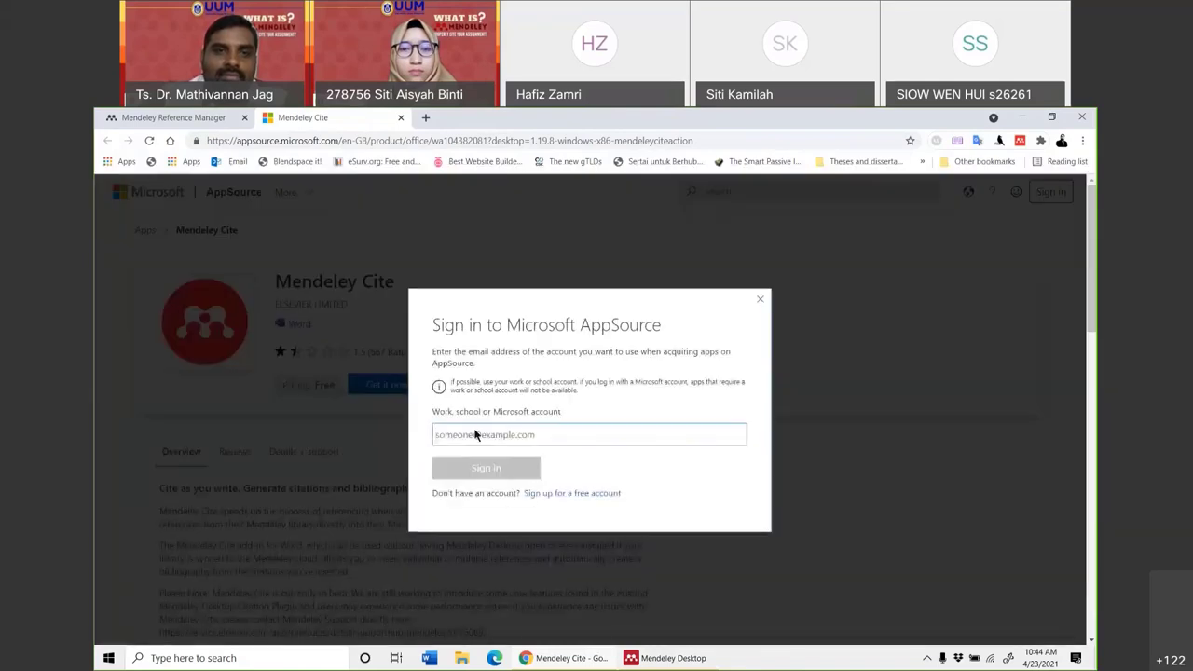
Sign in to AppSource with the work email and password, choosing to stay signed in.
{"action": "left_click", "coordinate": [463, 435]}
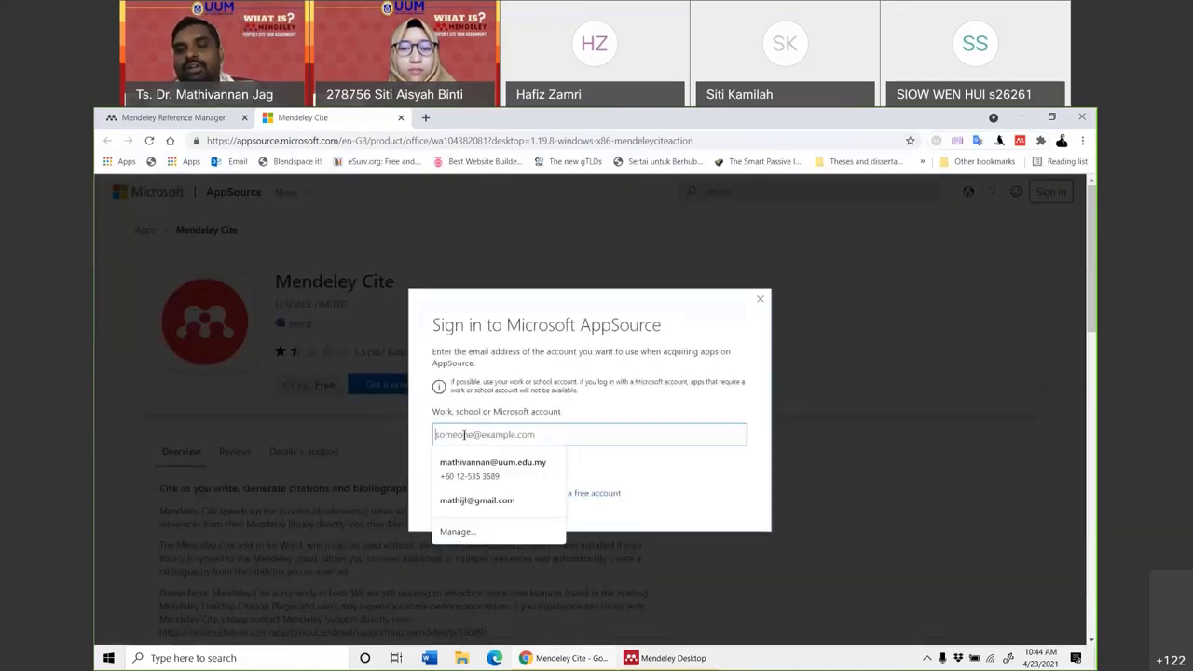
{"action": "left_click", "coordinate": [506, 499]}
{"action": "triple_click", "coordinate": [454, 431]}
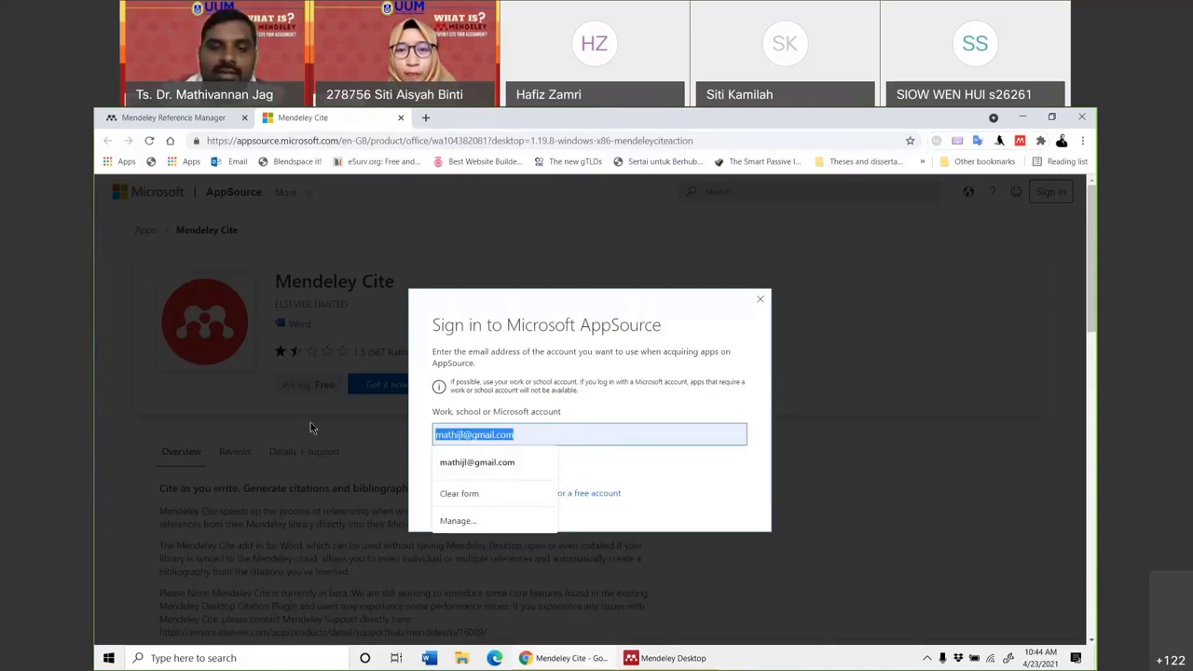
{"action": "type", "text": "mathivan"}
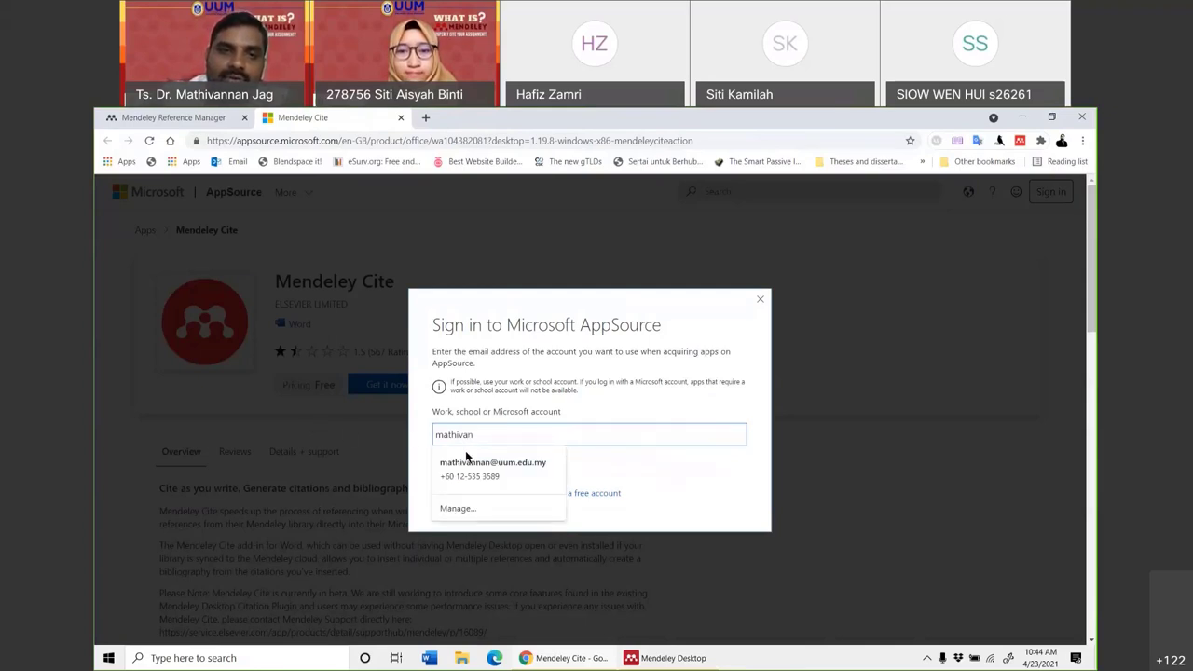
{"action": "left_click", "coordinate": [475, 463]}
{"action": "left_click", "coordinate": [497, 435]}
{"action": "type", "text": "staf"}
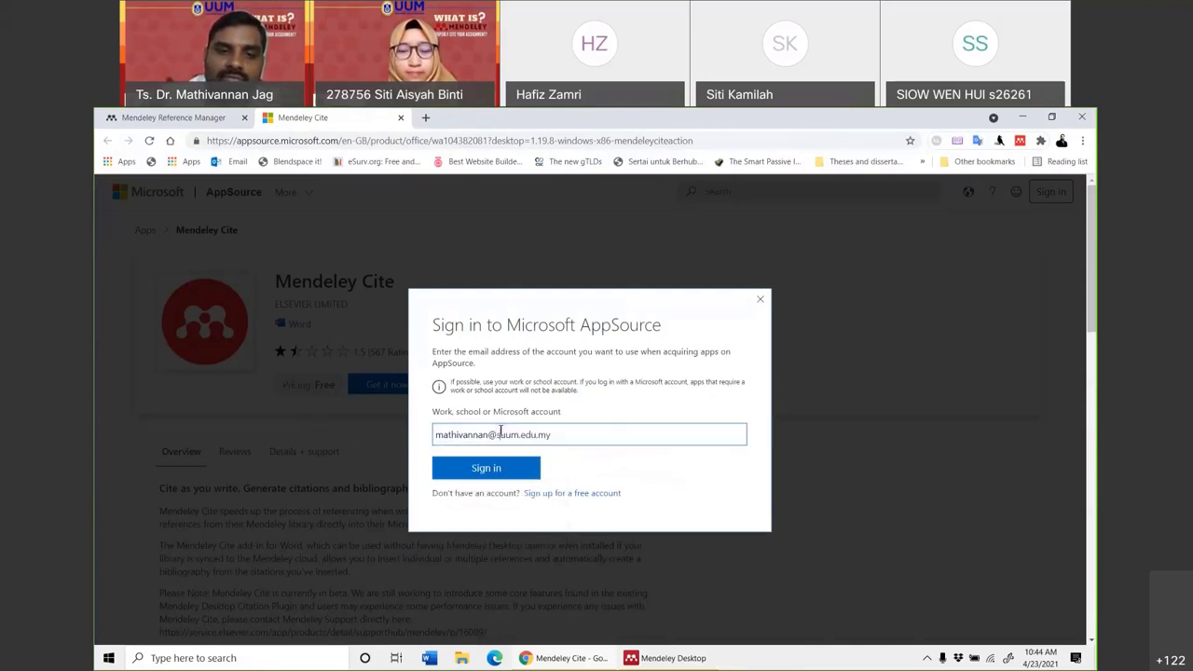
{"action": "type", "text": "."}
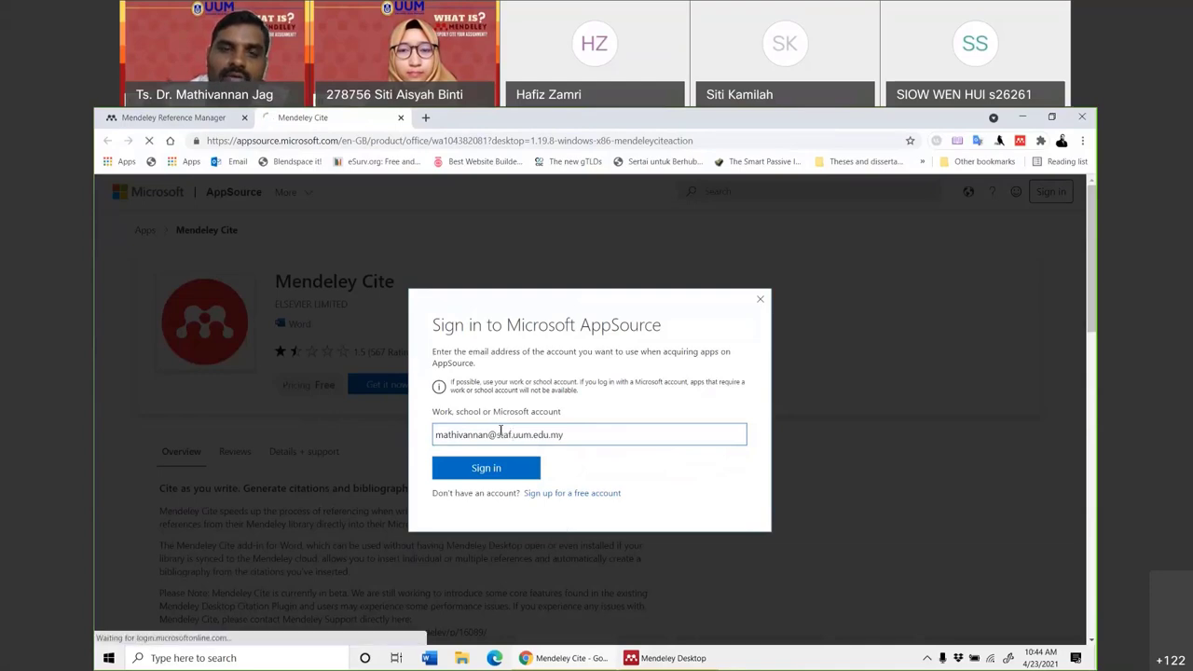
{"action": "left_click", "coordinate": [496, 461]}
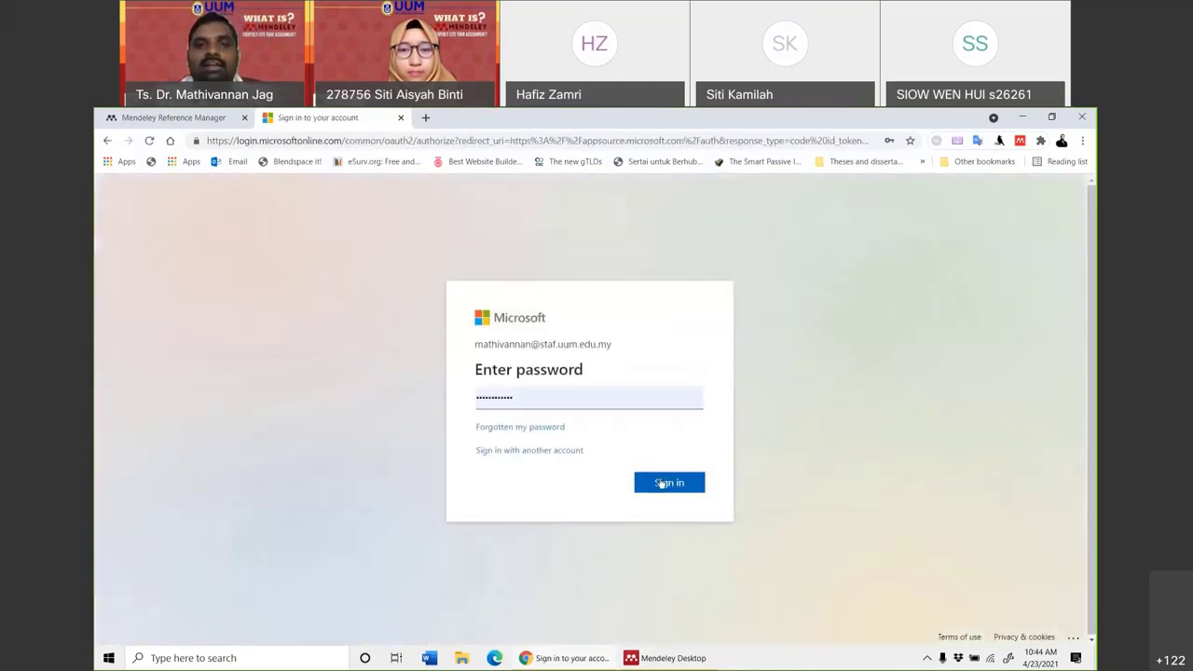
{"action": "left_click", "coordinate": [663, 480]}
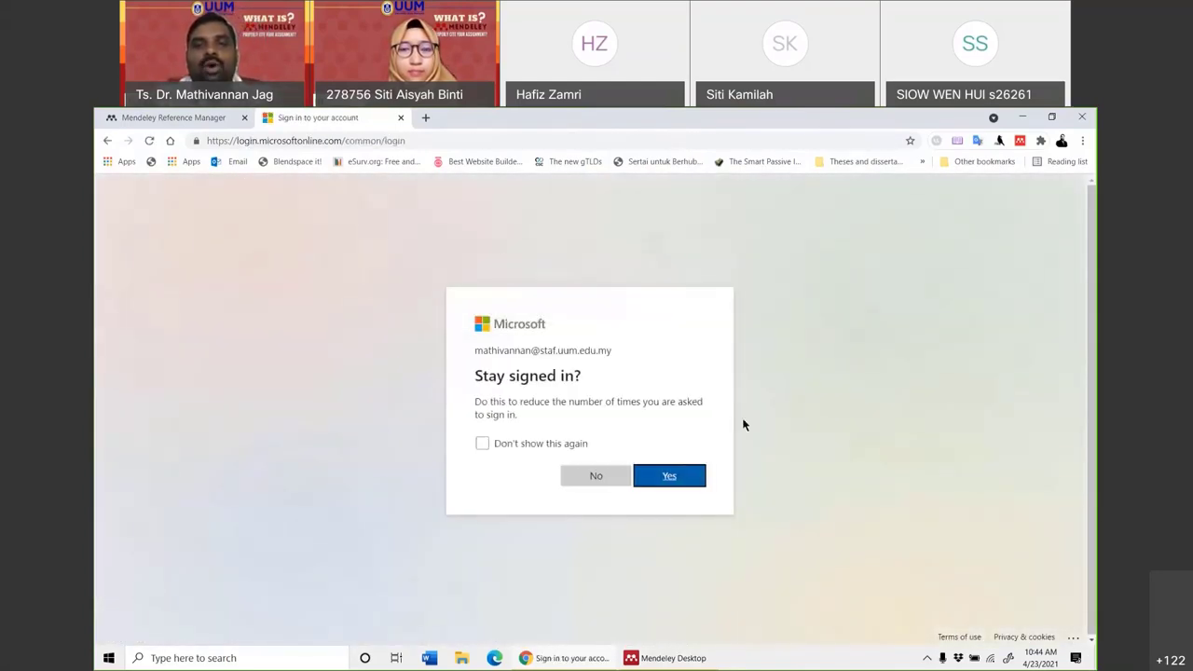
{"action": "left_click", "coordinate": [679, 479]}
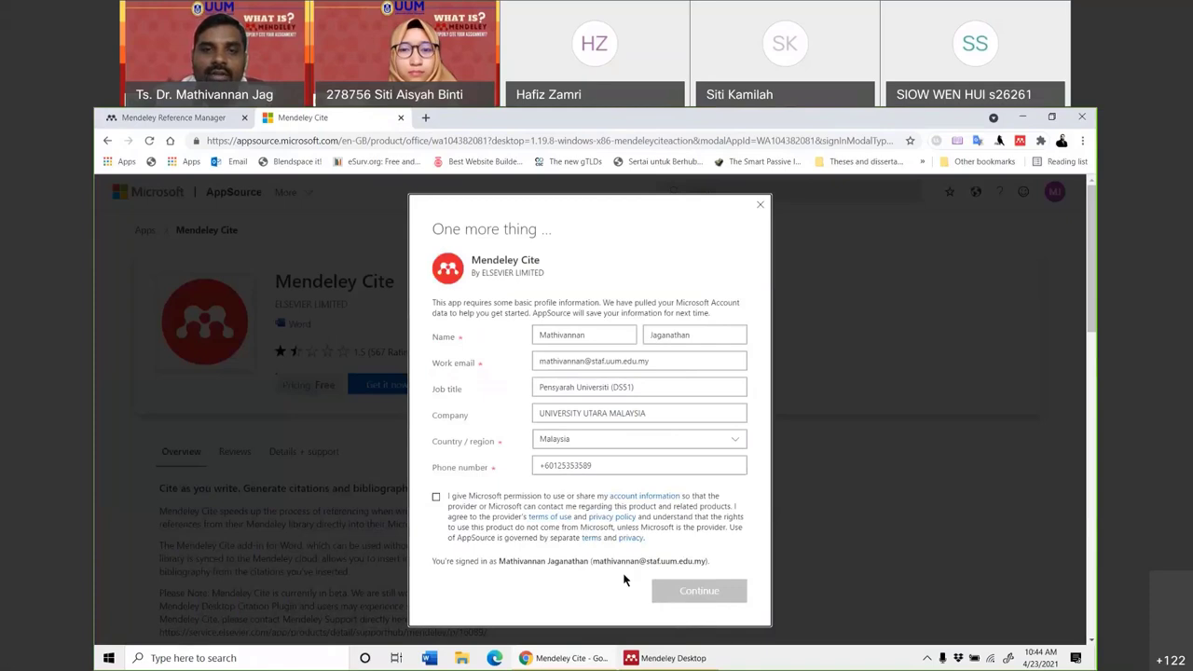
Consent to sharing account info, continue, and open Mendeley Cite in Word.
{"action": "left_click", "coordinate": [435, 497]}
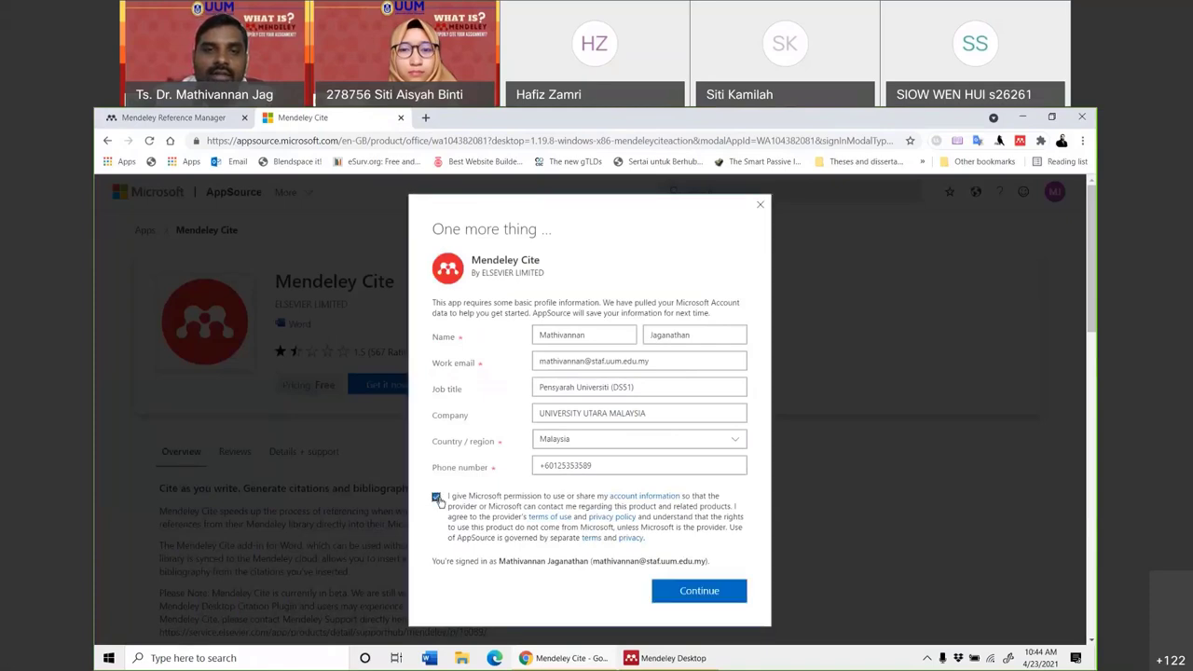
{"action": "left_click", "coordinate": [714, 597]}
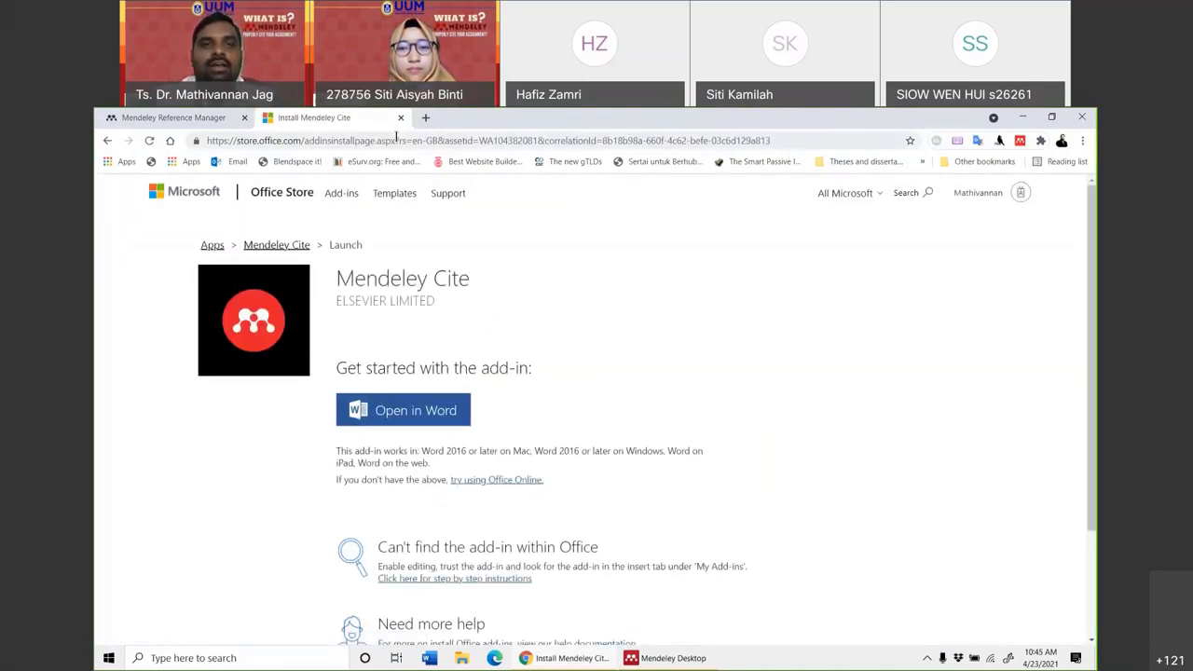
{"action": "left_click", "coordinate": [384, 417]}
{"action": "scroll", "coordinate": [409, 421], "scroll_direction": "down", "scroll_amount": 1}
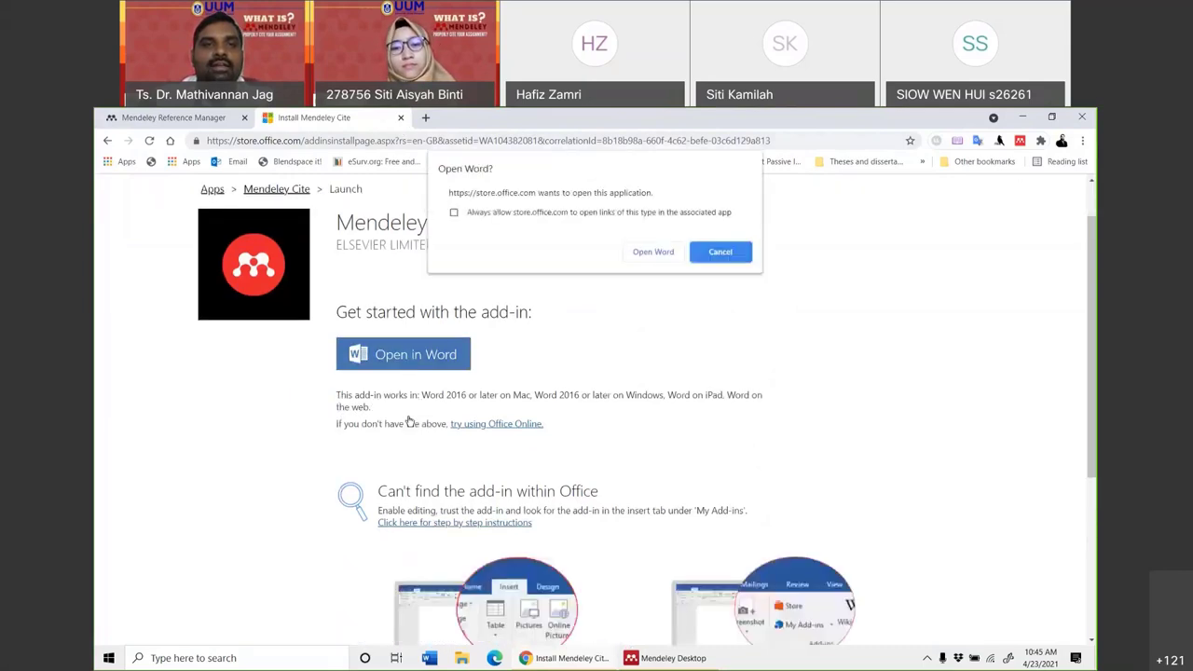
{"action": "scroll", "coordinate": [409, 421], "scroll_direction": "down", "scroll_amount": 3}
{"action": "left_click", "coordinate": [653, 251]}
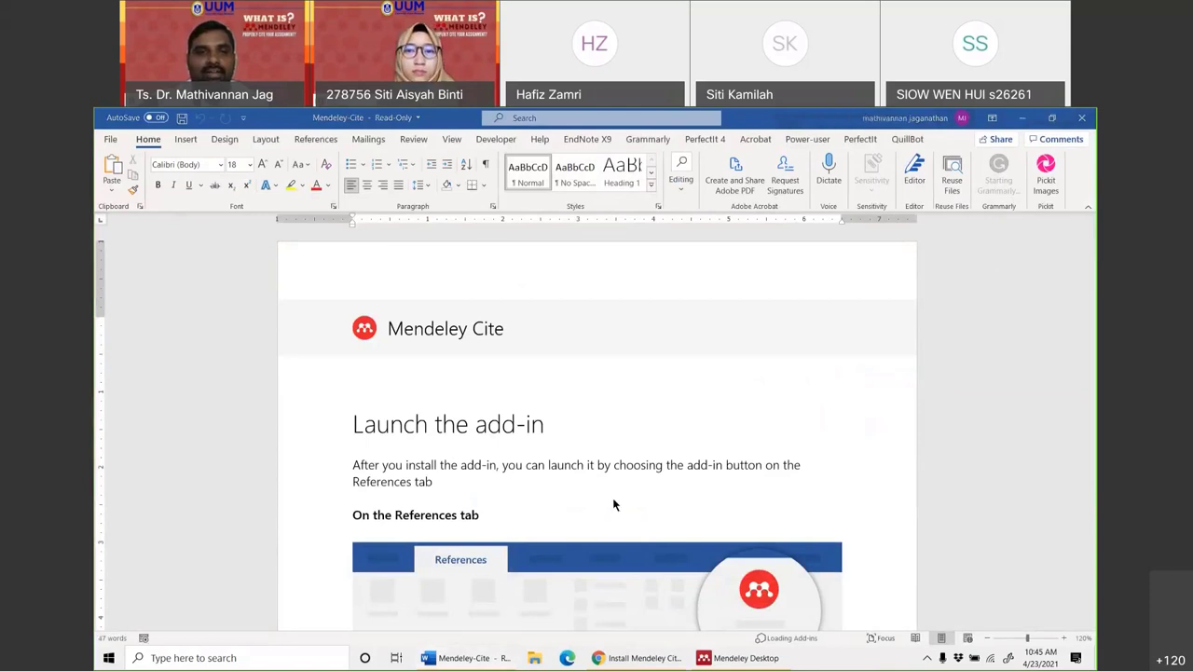
Look over the Launch the add-in document and show the References tab.
{"action": "scroll", "coordinate": [631, 509], "scroll_direction": "down", "scroll_amount": 3}
{"action": "scroll", "coordinate": [631, 509], "scroll_direction": "up", "scroll_amount": 3}
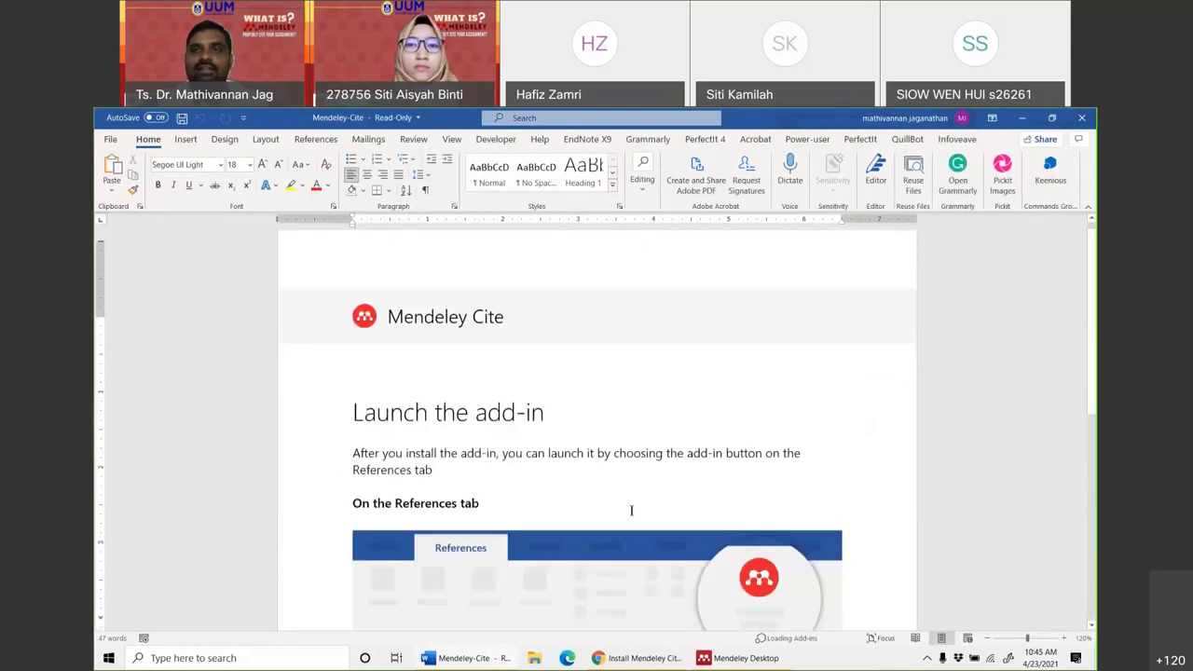
{"action": "scroll", "coordinate": [631, 509], "scroll_direction": "up", "scroll_amount": 1}
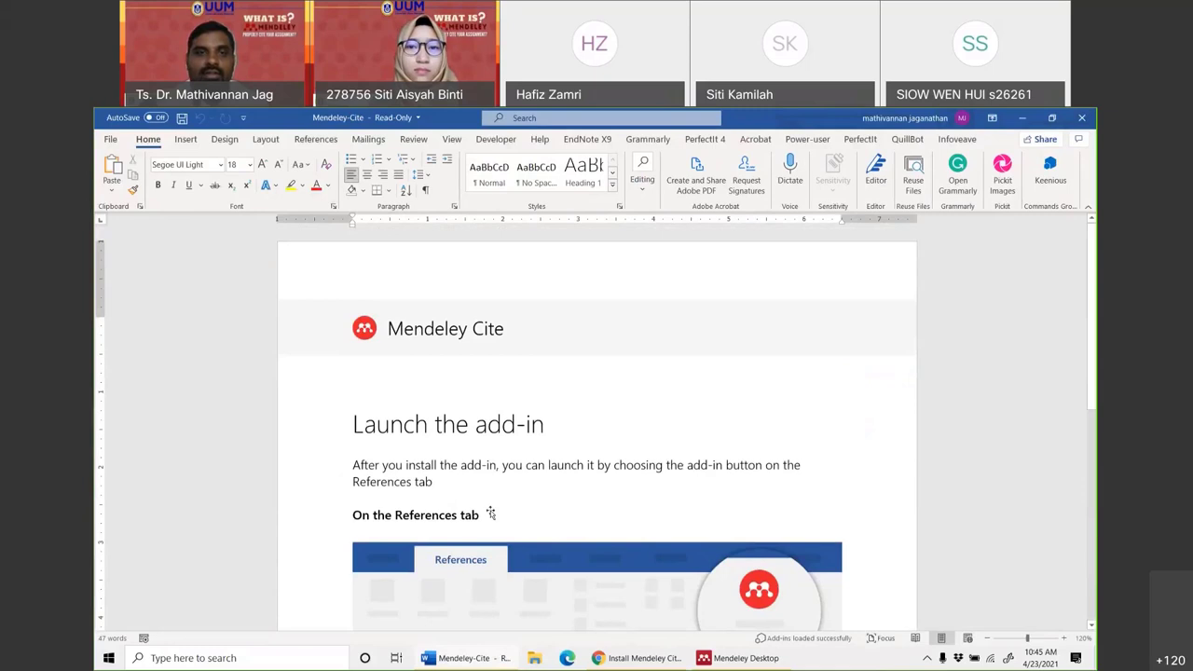
{"action": "scroll", "coordinate": [490, 512], "scroll_direction": "down", "scroll_amount": 3}
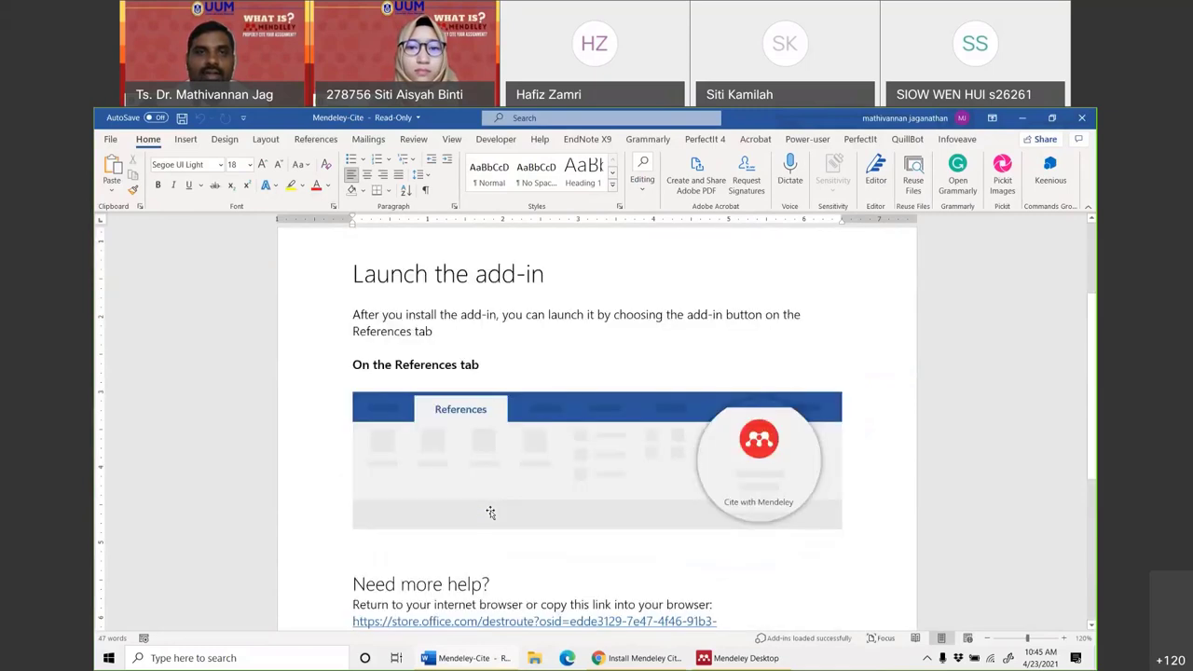
{"action": "left_click", "coordinate": [318, 141]}
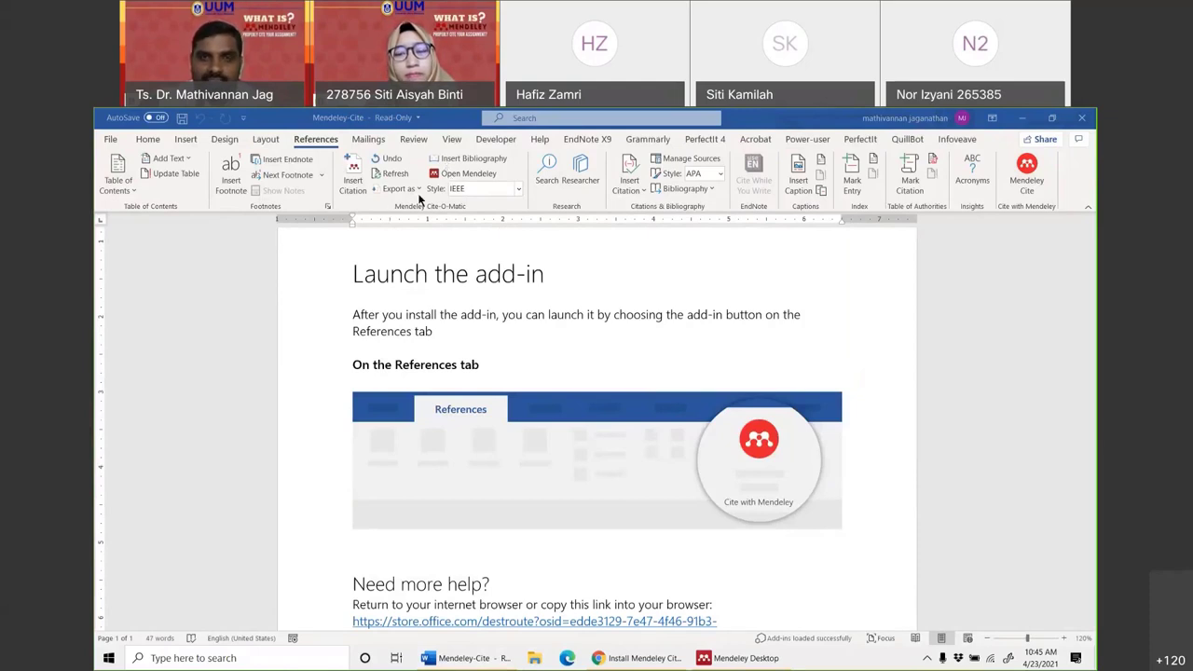
Launch Mendeley Cite from the References tab and trust the Elsevier add-in.
{"action": "left_click", "coordinate": [736, 658]}
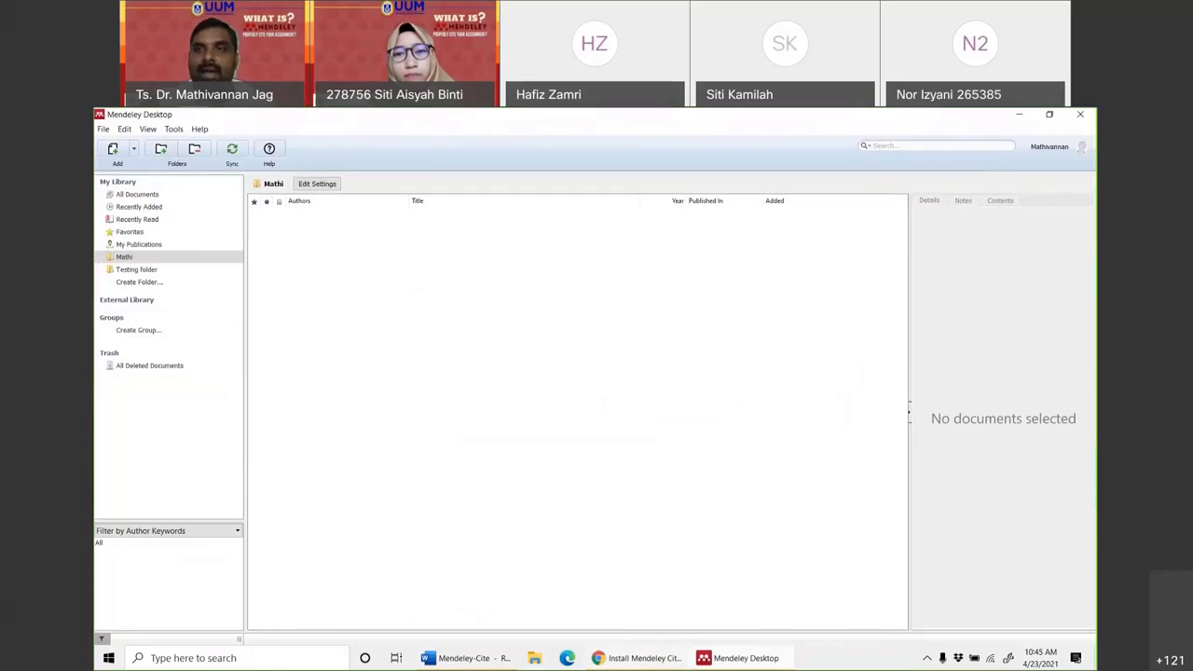
{"action": "left_click", "coordinate": [639, 658]}
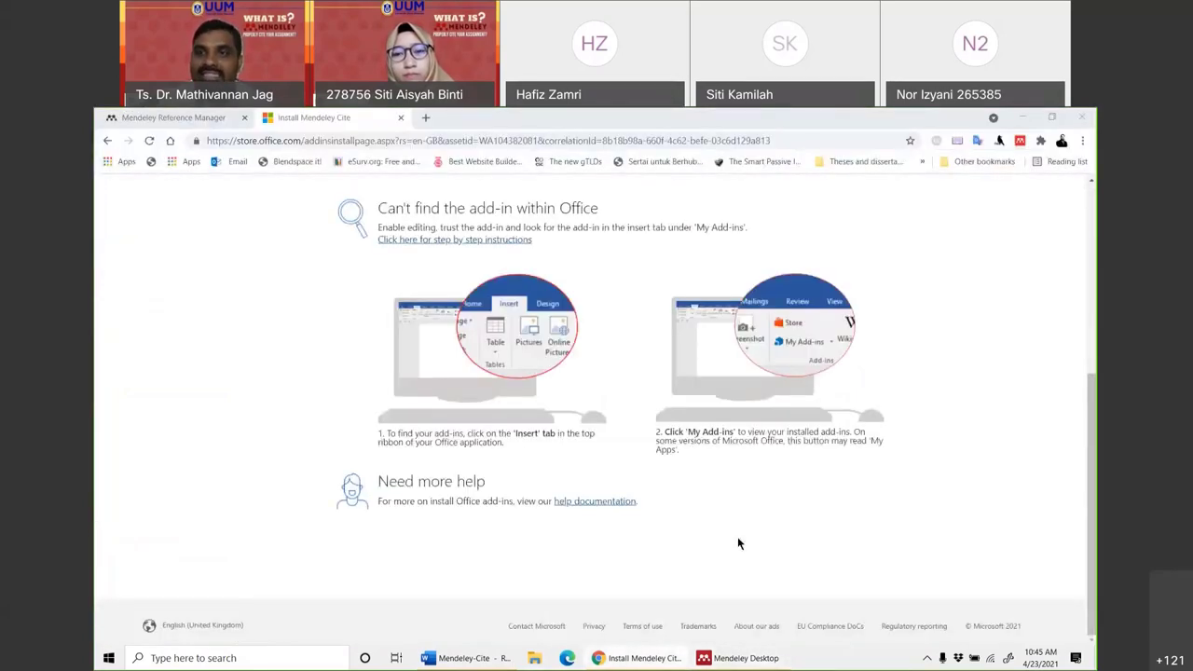
{"action": "key", "text": "alt+Tab"}
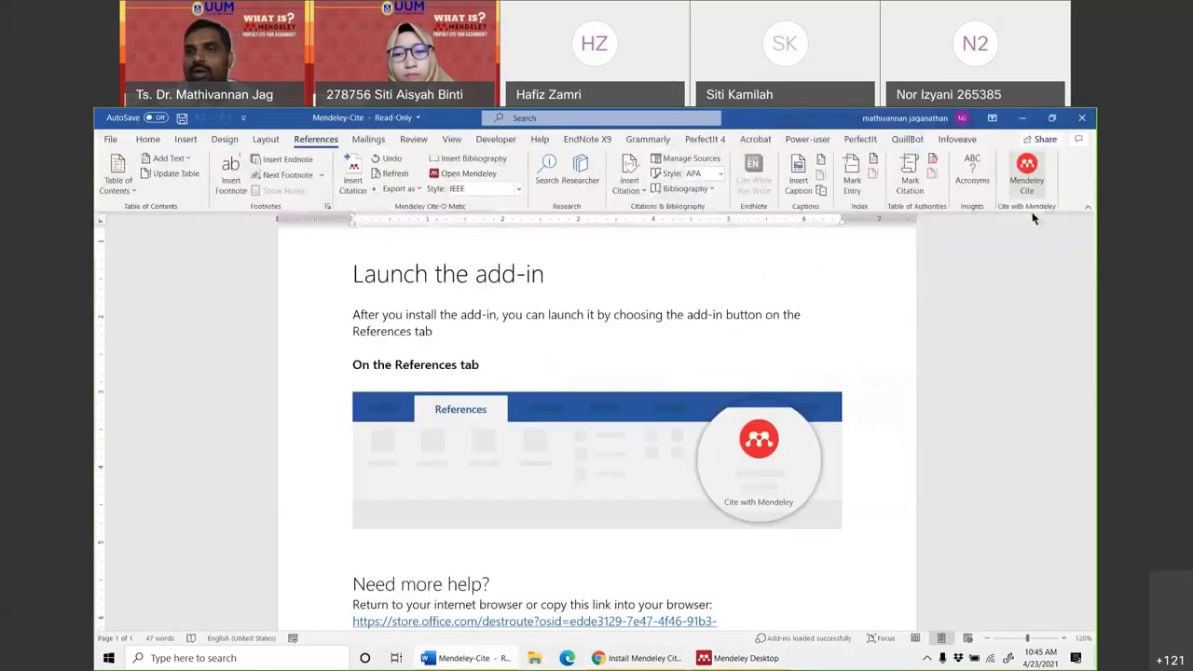
{"action": "left_click", "coordinate": [1027, 177]}
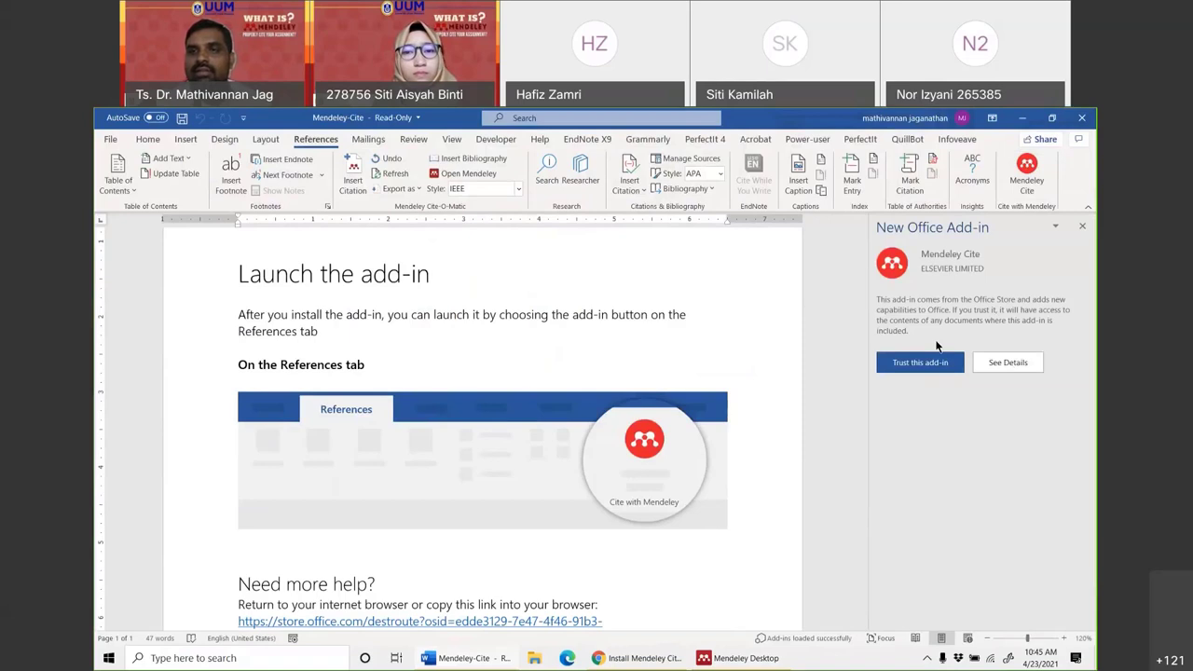
{"action": "left_click", "coordinate": [912, 369]}
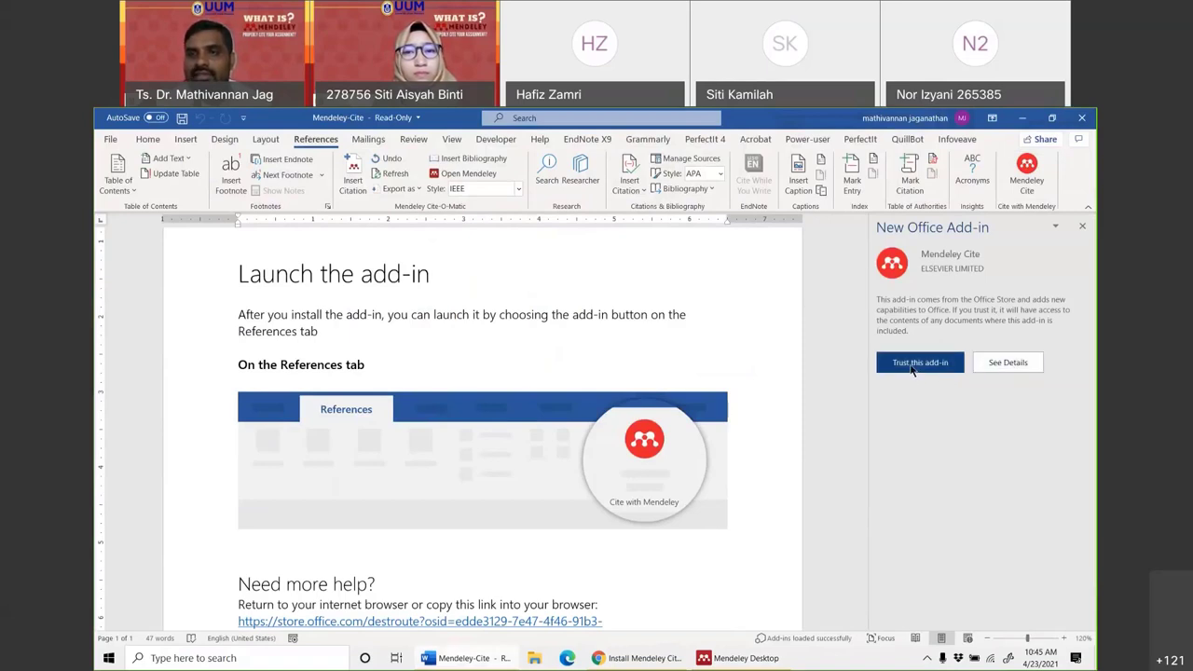
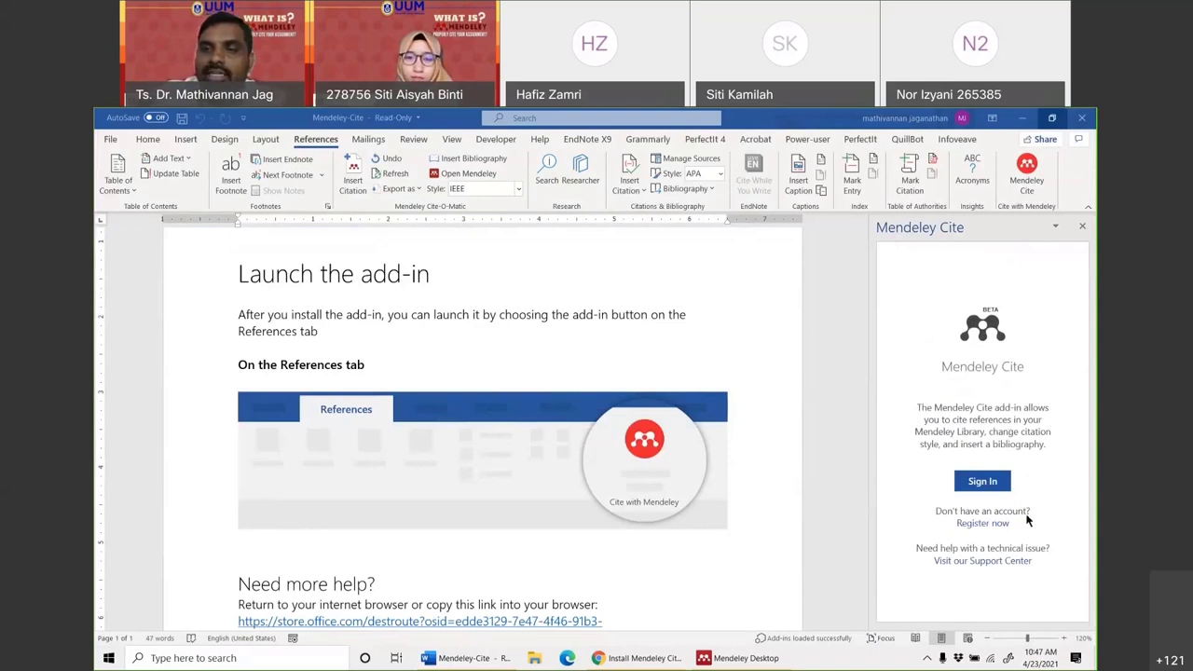
Sign in to Mendeley Cite with a different account, entering its email and password.
{"action": "left_click", "coordinate": [982, 481]}
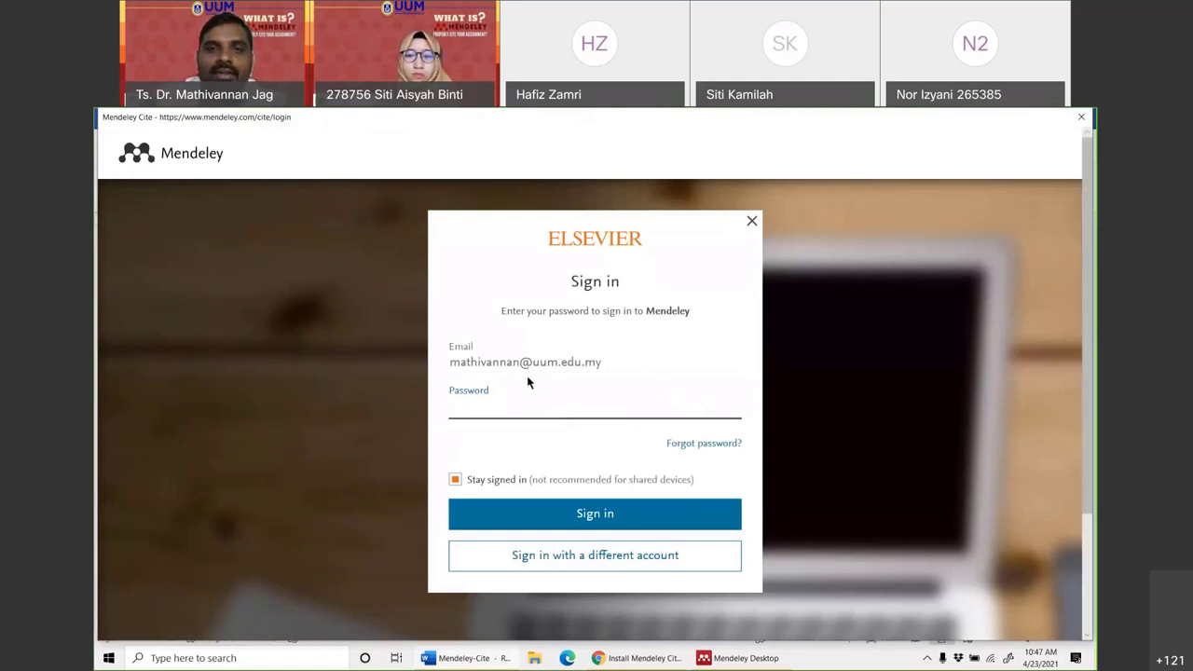
{"action": "left_click", "coordinate": [530, 365]}
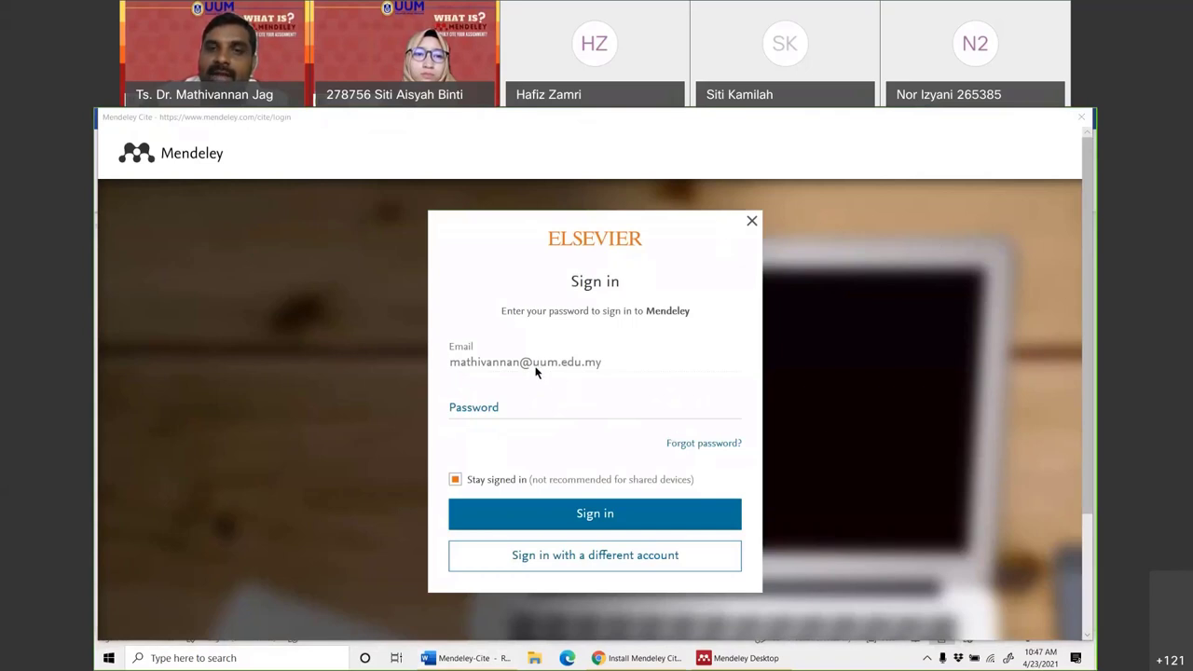
{"action": "left_click", "coordinate": [569, 557]}
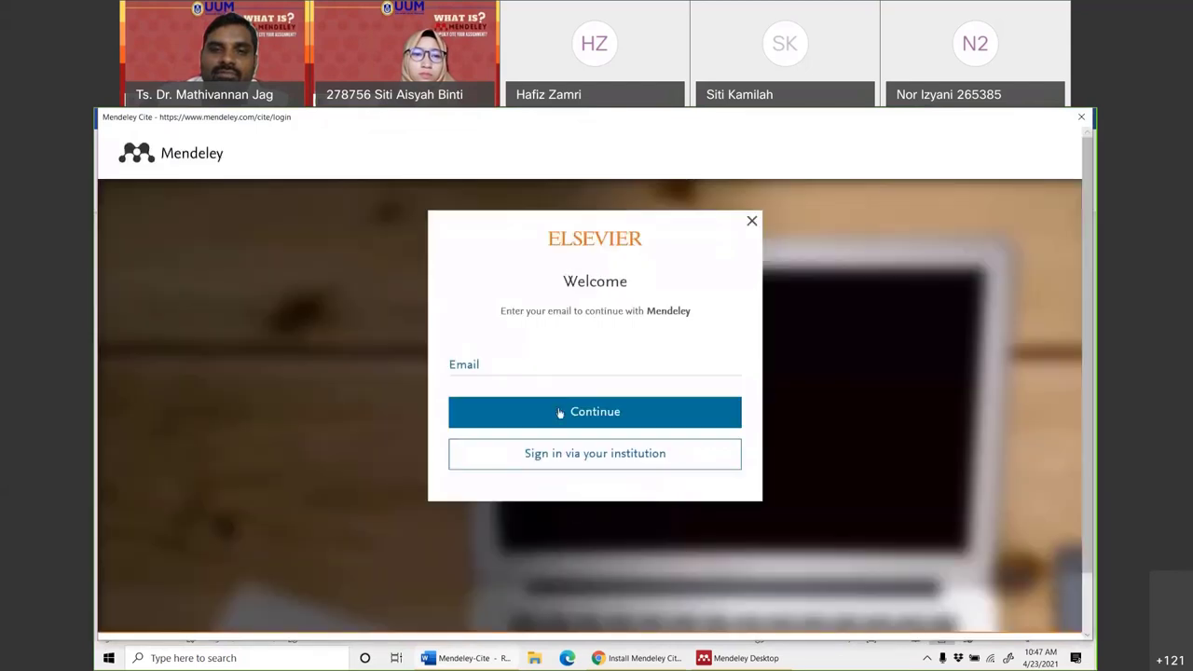
{"action": "left_click", "coordinate": [486, 371]}
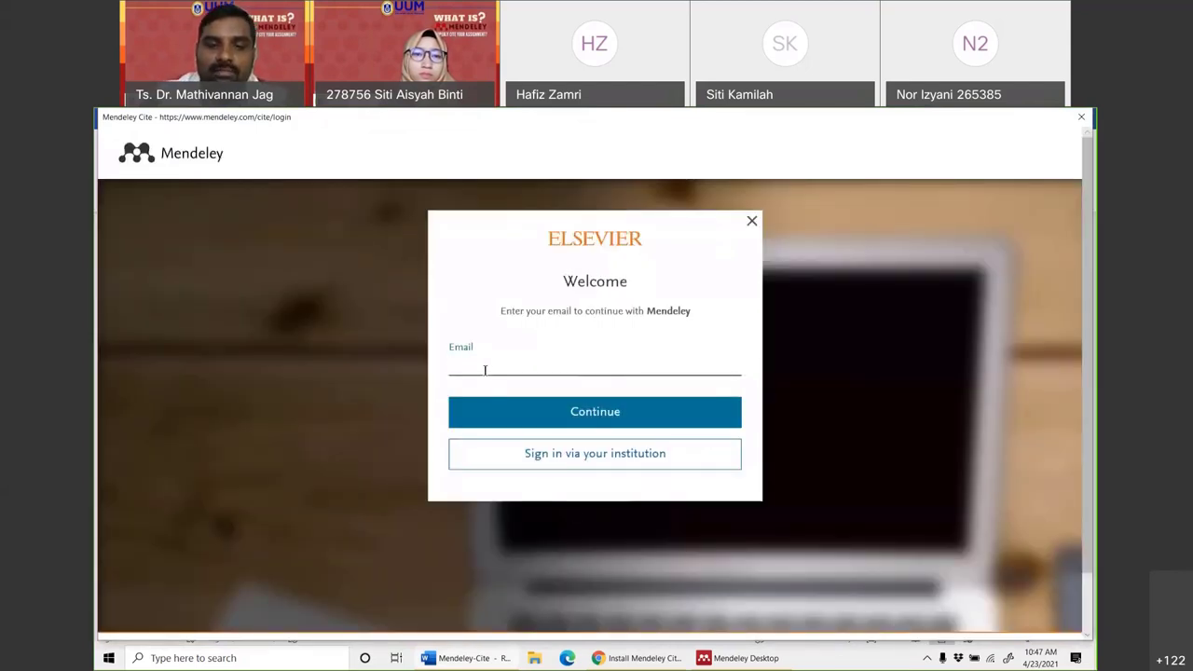
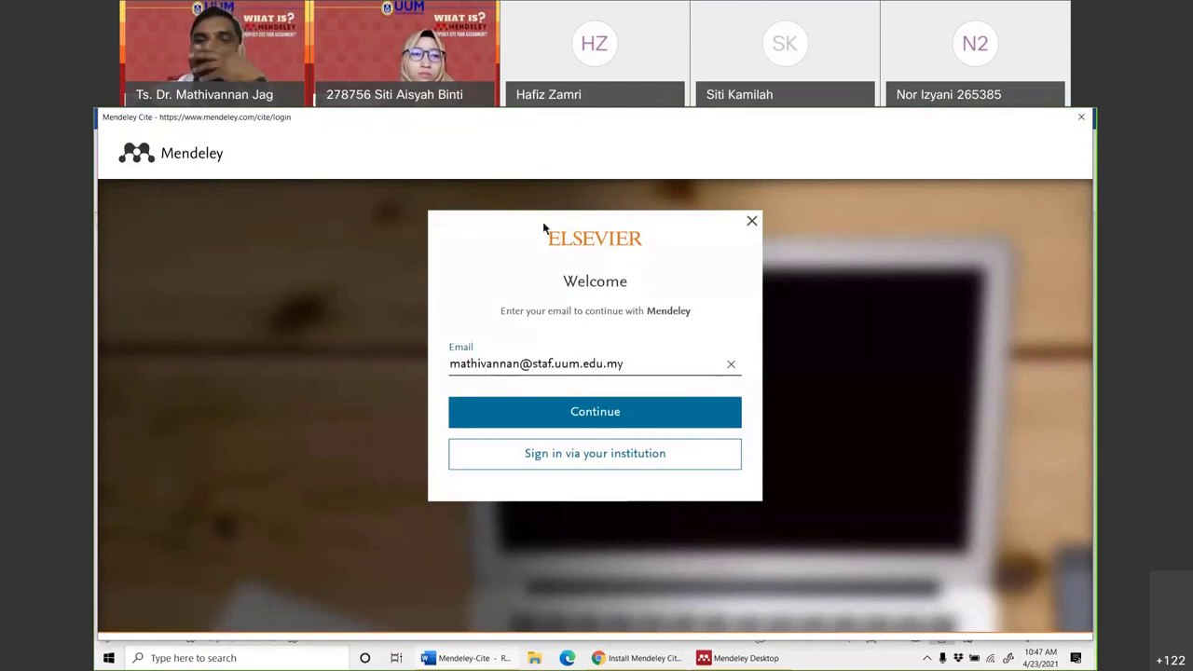
{"action": "left_click", "coordinate": [593, 413]}
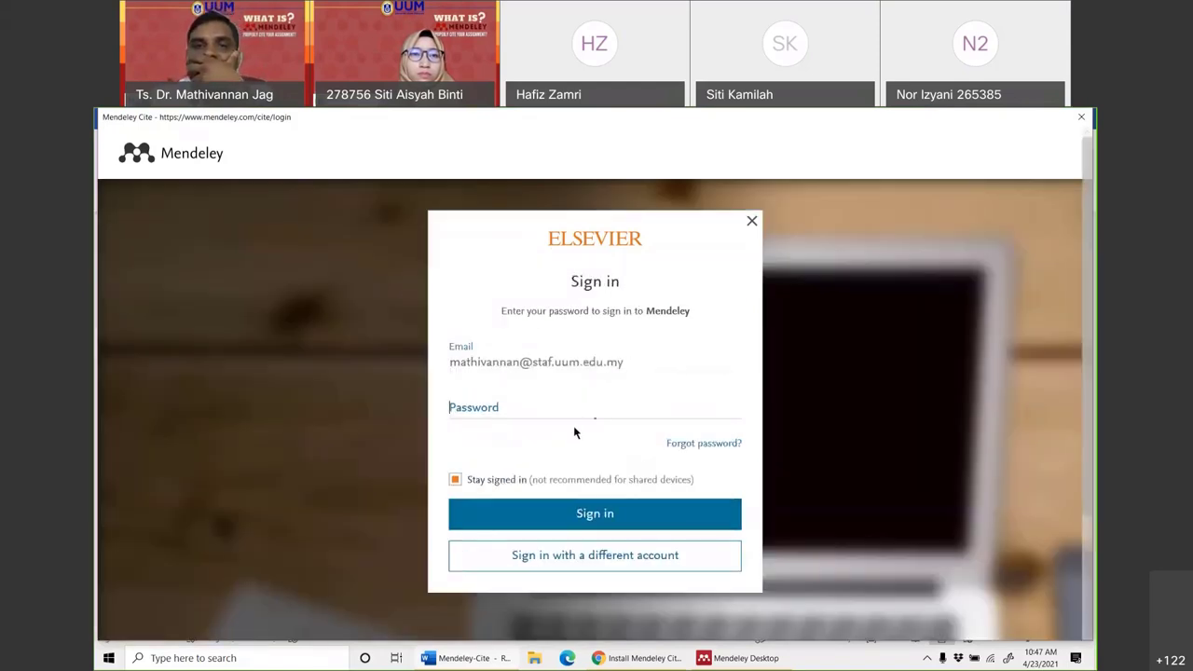
{"action": "left_click", "coordinate": [571, 412]}
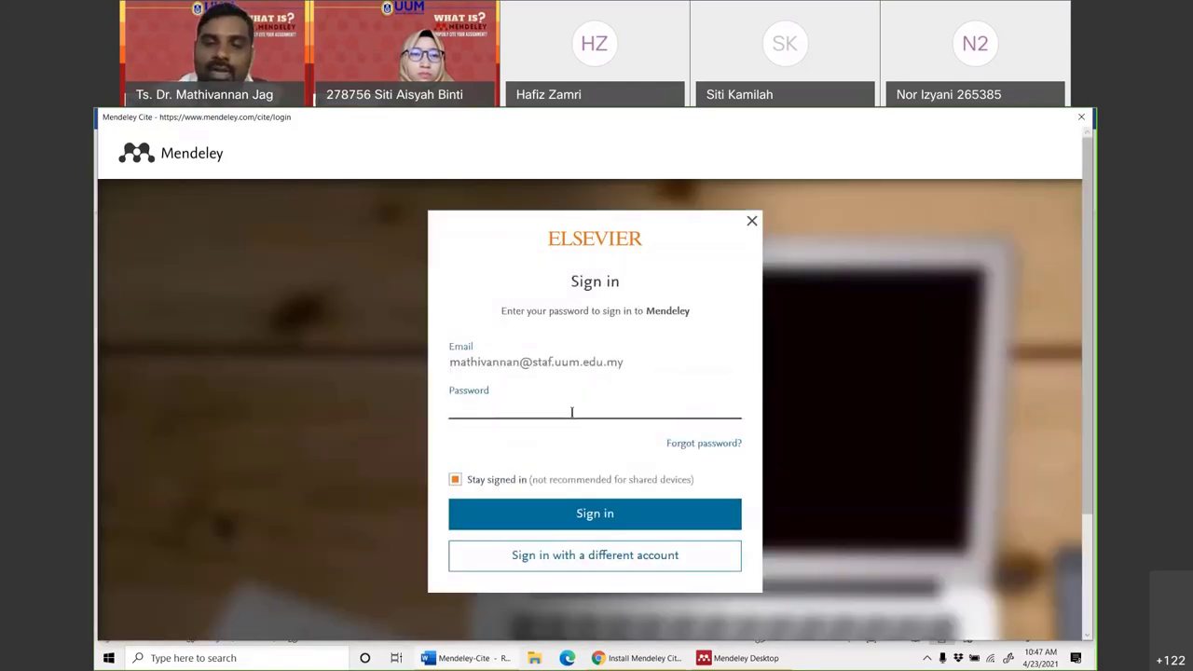
{"action": "type", "text": "••••••••"}
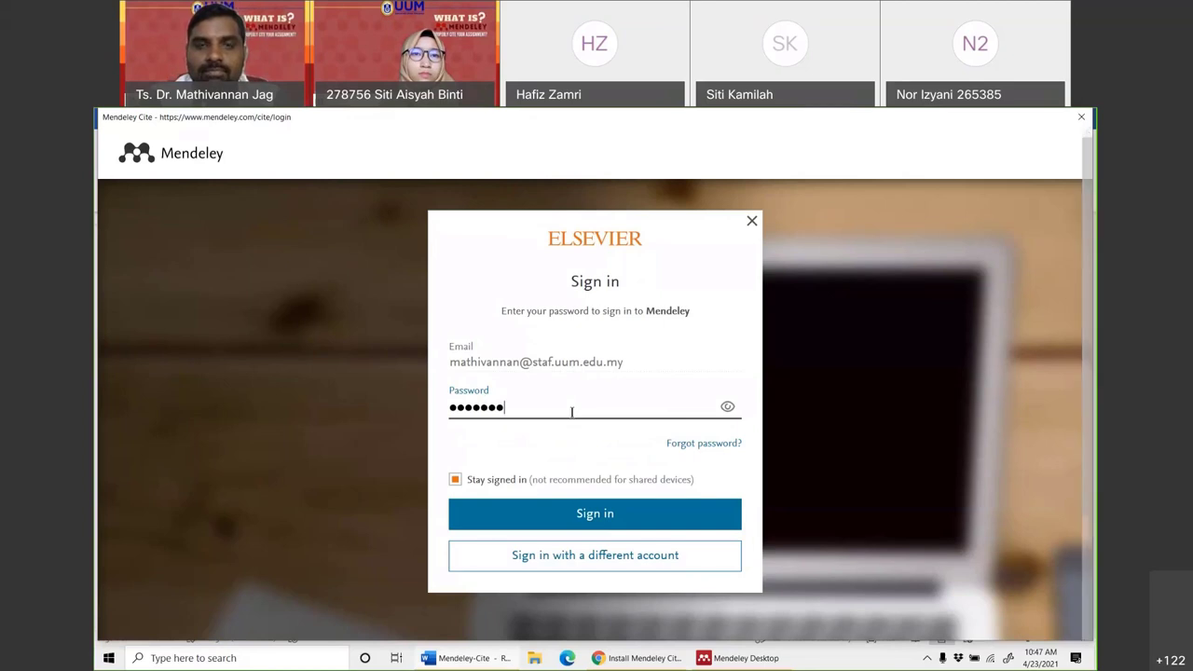
{"action": "left_click", "coordinate": [584, 529]}
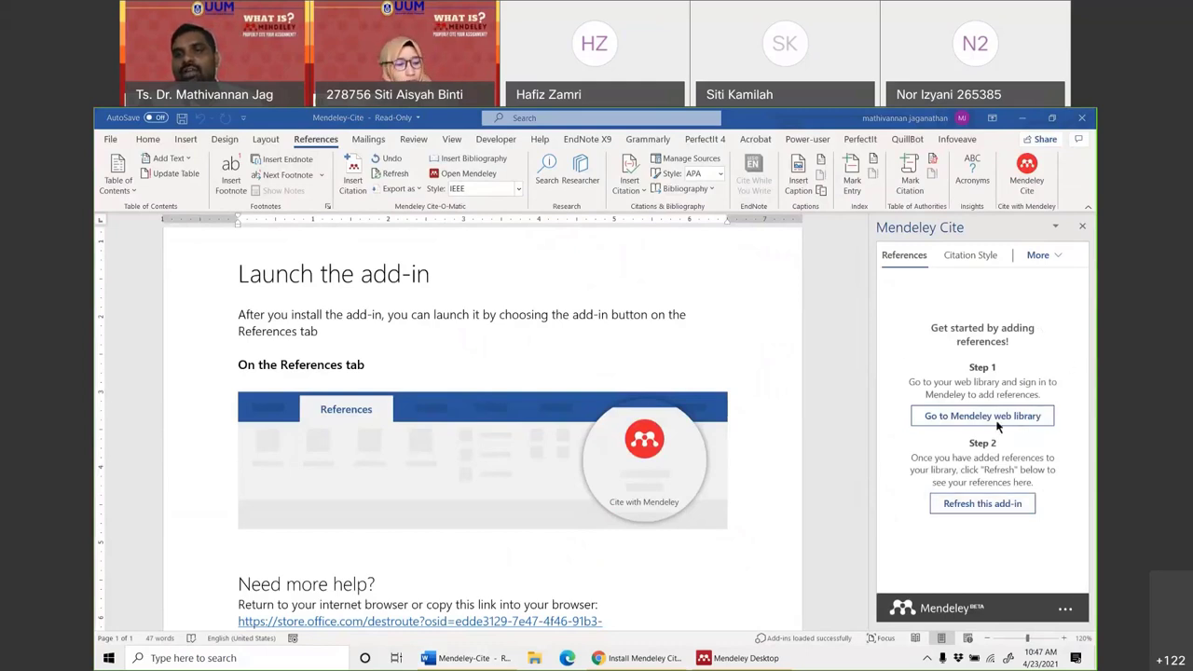
{"action": "left_click", "coordinate": [972, 257]}
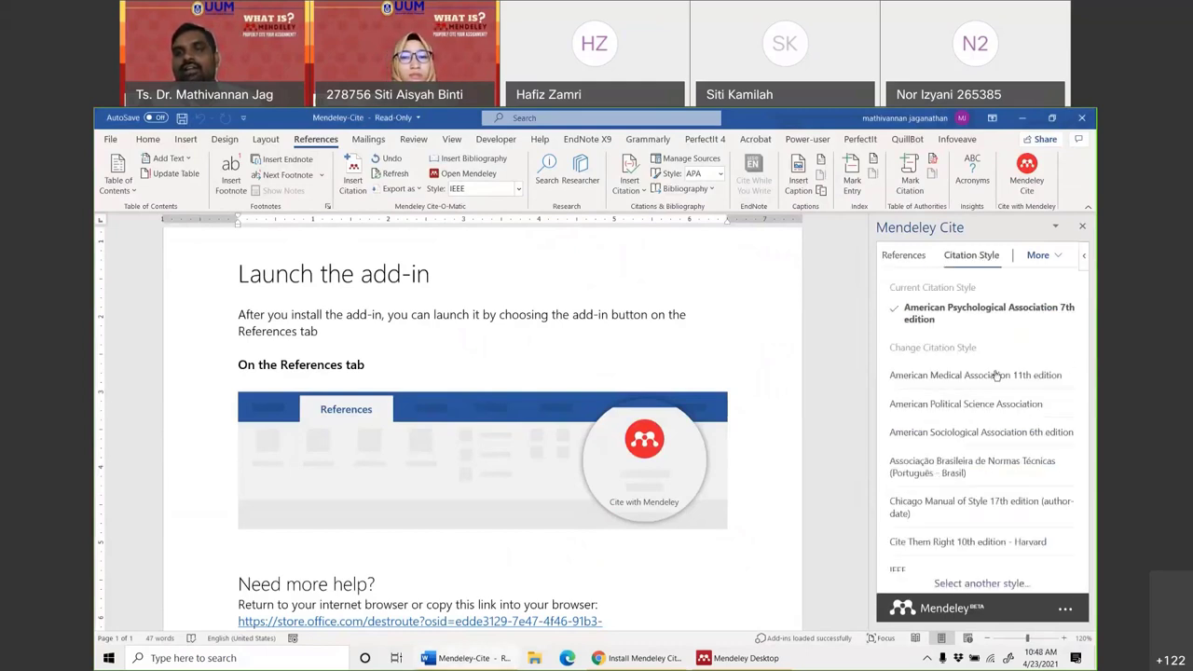
{"action": "left_click", "coordinate": [906, 259]}
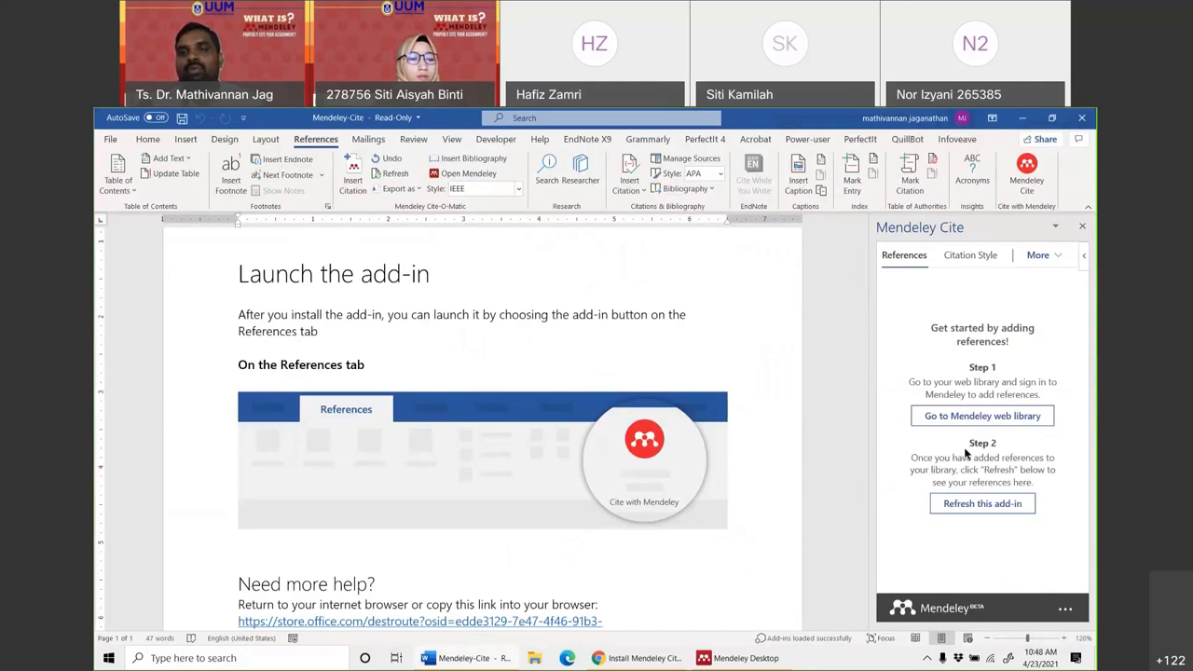
{"action": "left_click", "coordinate": [983, 419]}
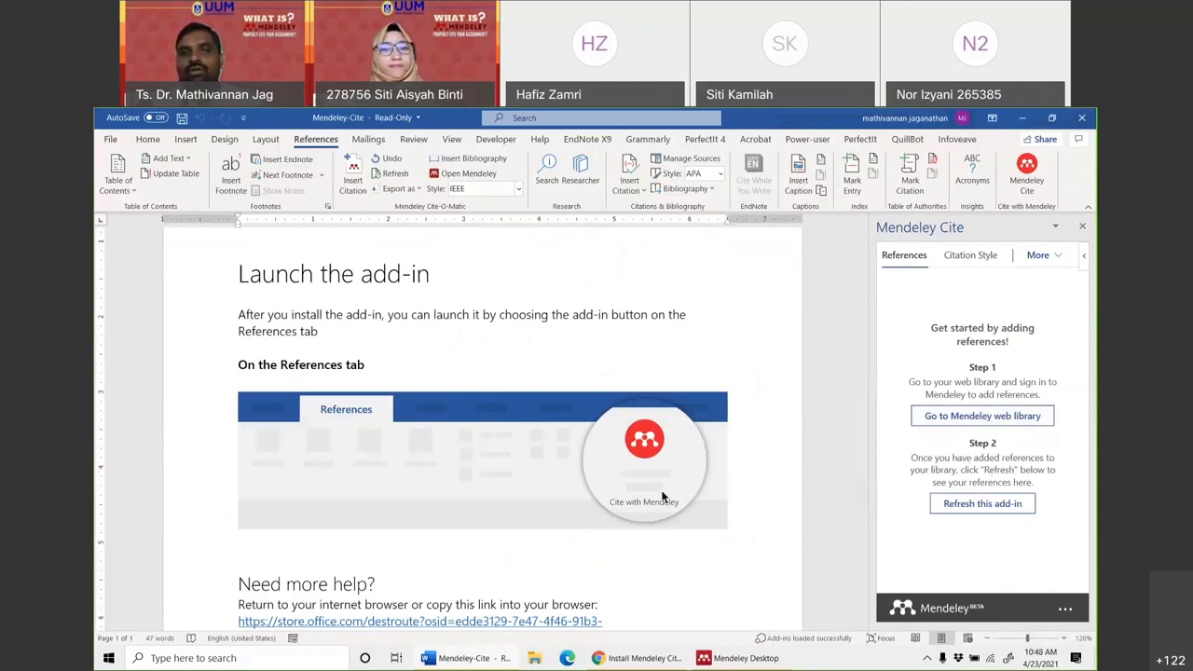
{"action": "left_click", "coordinate": [980, 509]}
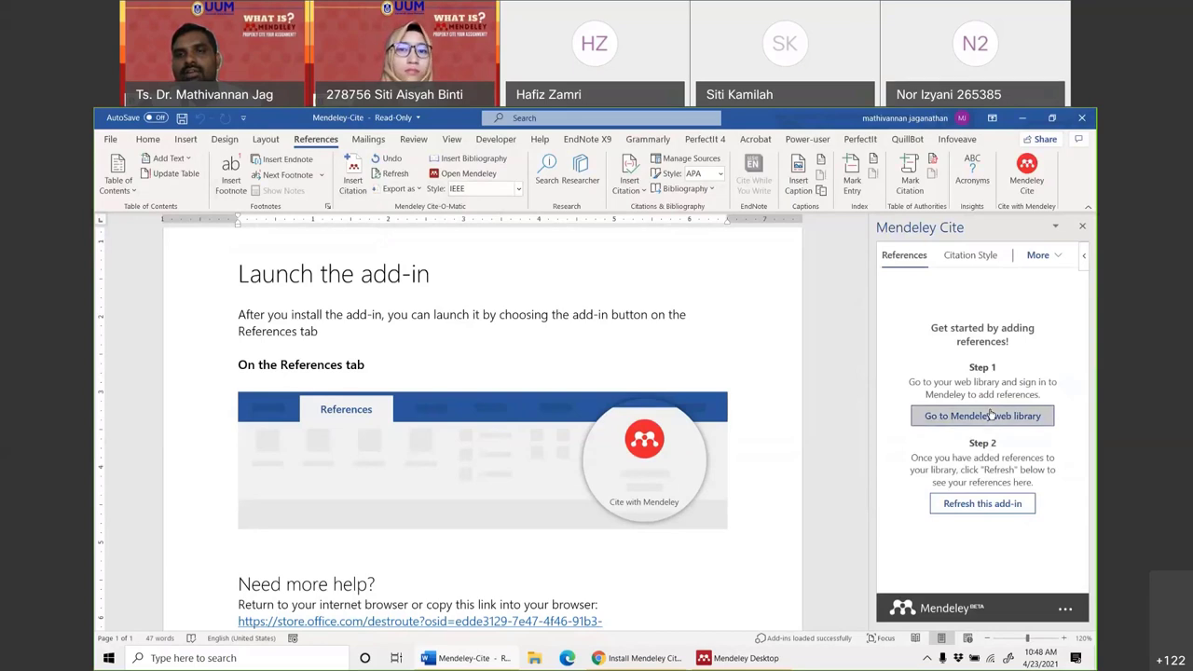
{"action": "left_click", "coordinate": [991, 416]}
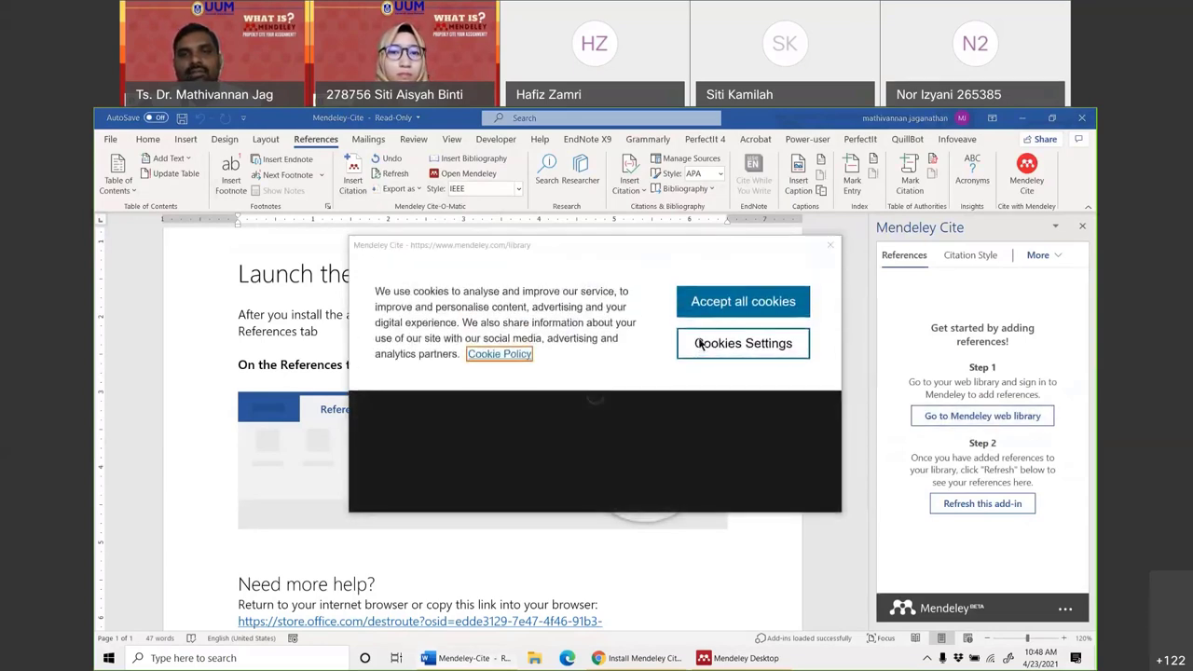
{"action": "left_click_drag", "start_coordinate": [458, 252], "coordinate": [256, 380]}
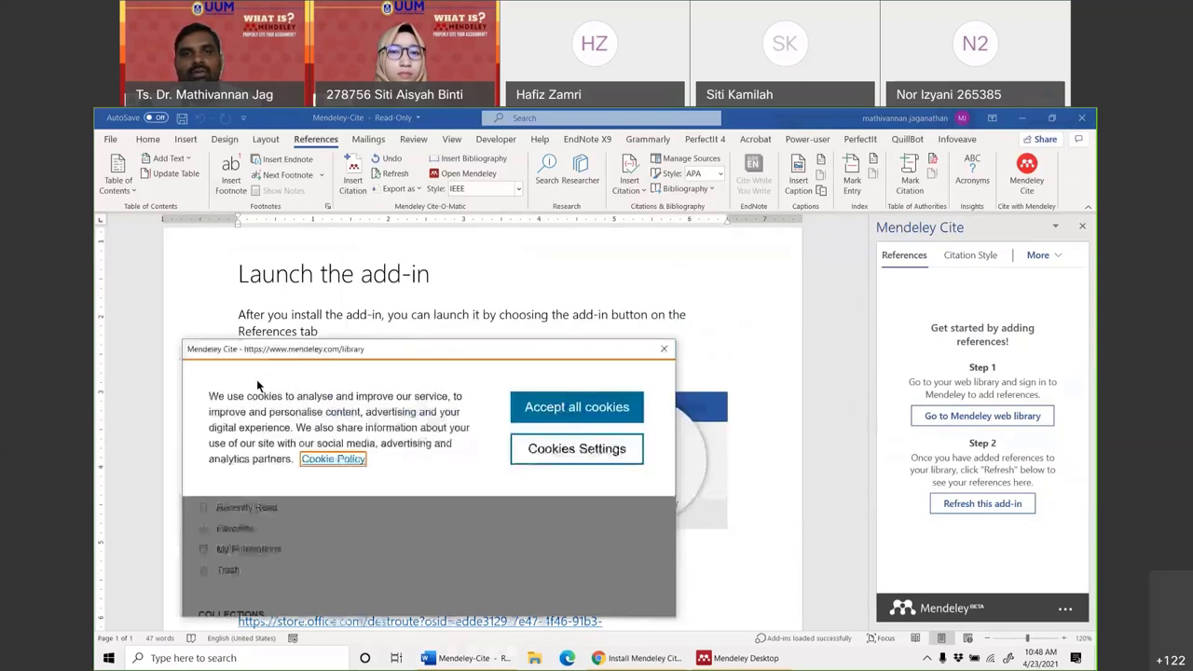
{"action": "left_click", "coordinate": [547, 436]}
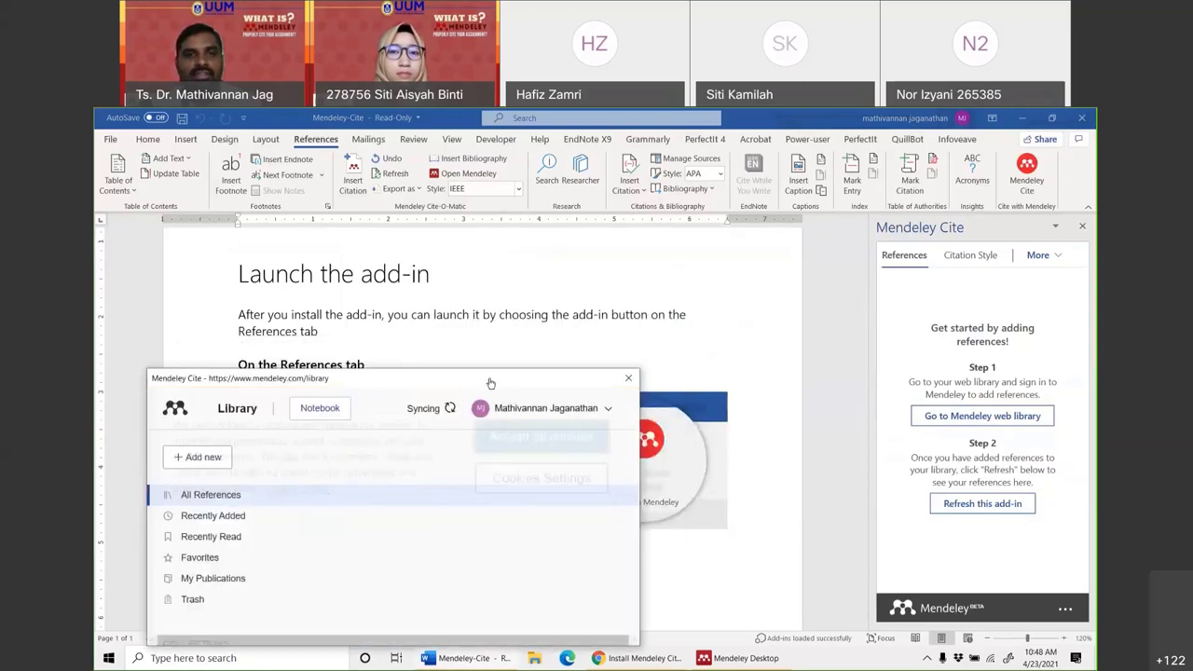
{"action": "left_click_drag", "start_coordinate": [489, 378], "coordinate": [516, 308]}
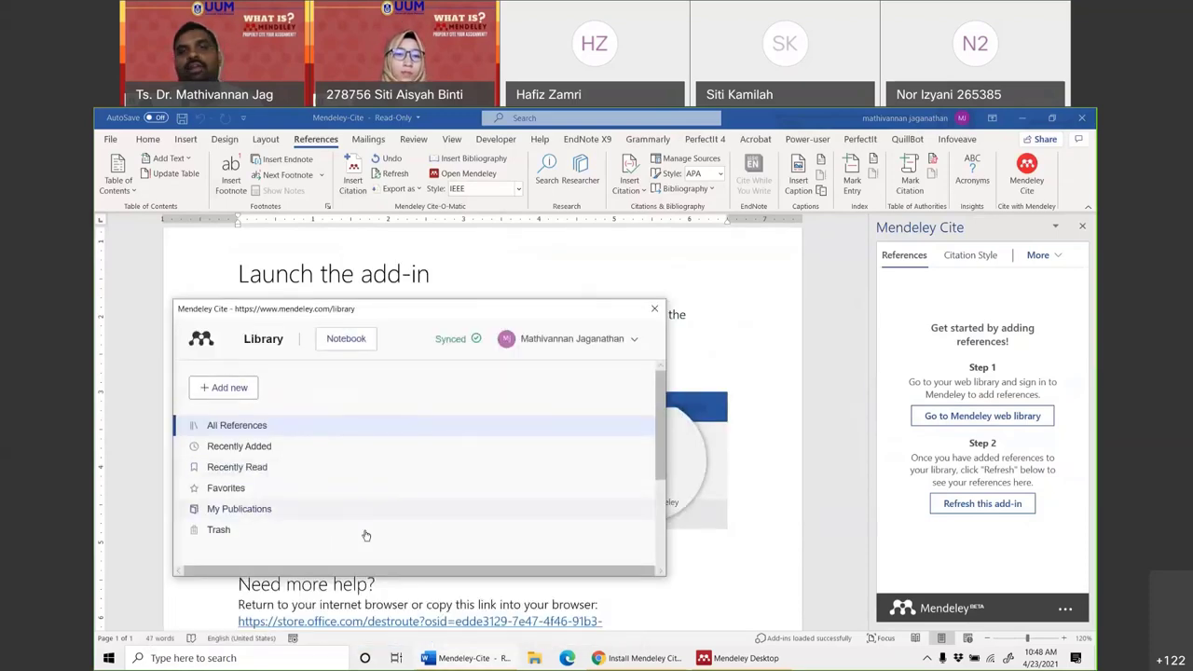
{"action": "left_click", "coordinate": [654, 310]}
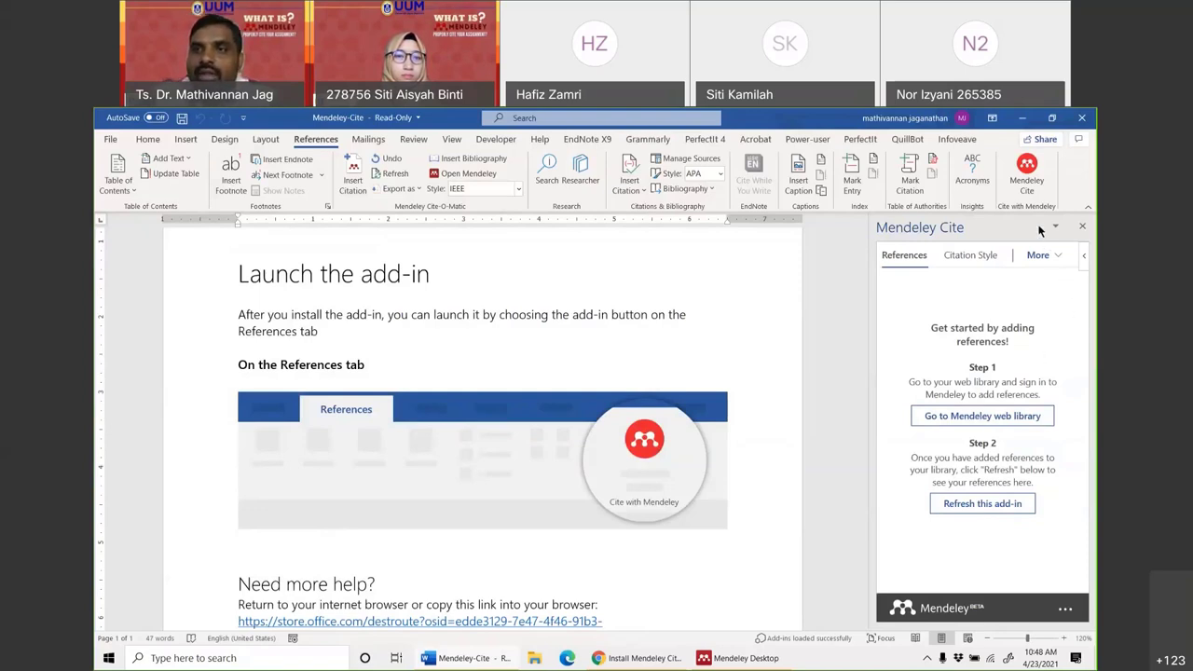
In Mendeley Desktop, choose Tools > Install Web Importer to open its download page.
{"action": "left_click", "coordinate": [736, 658]}
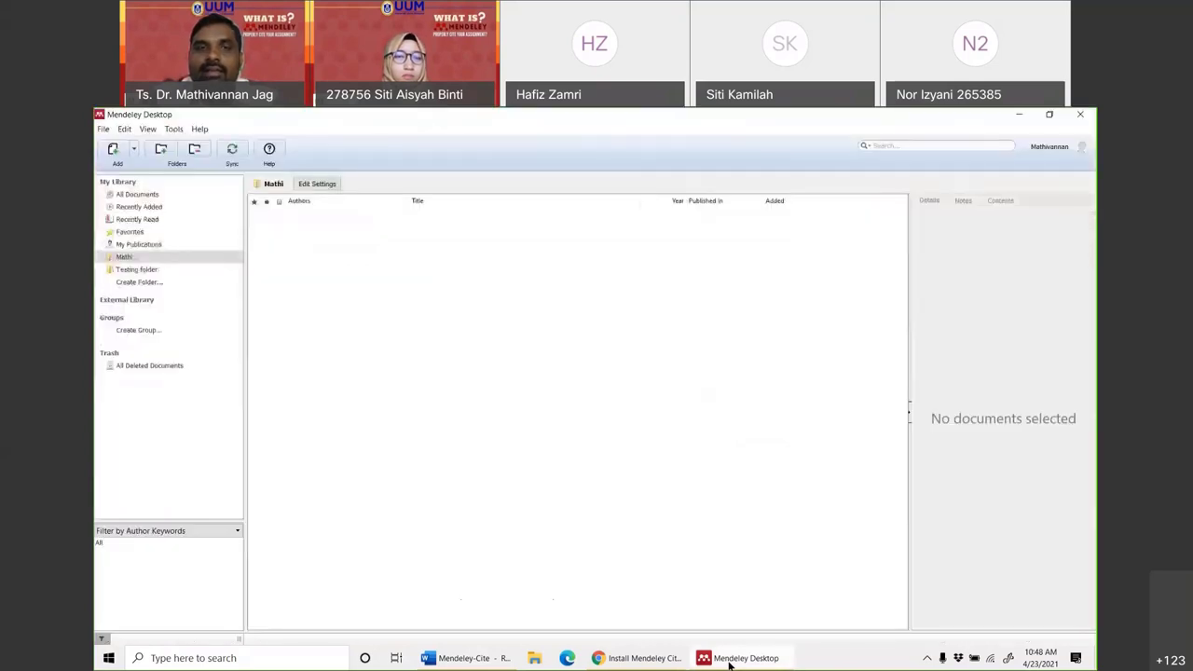
{"action": "left_click", "coordinate": [173, 129]}
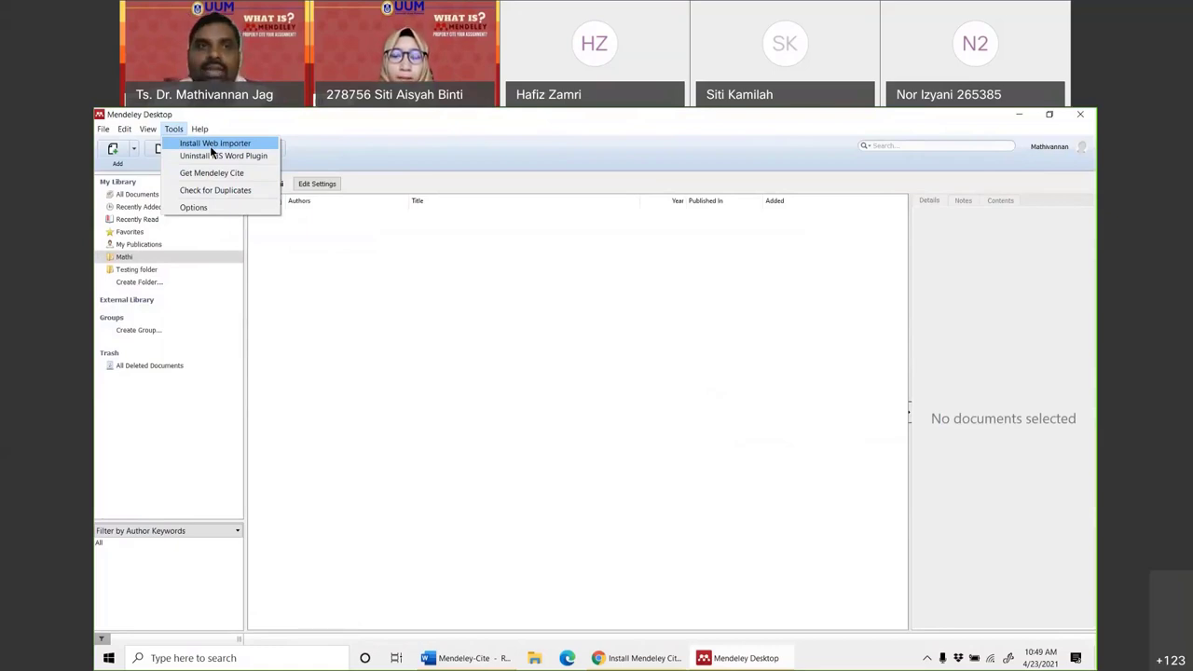
{"action": "left_click", "coordinate": [212, 146]}
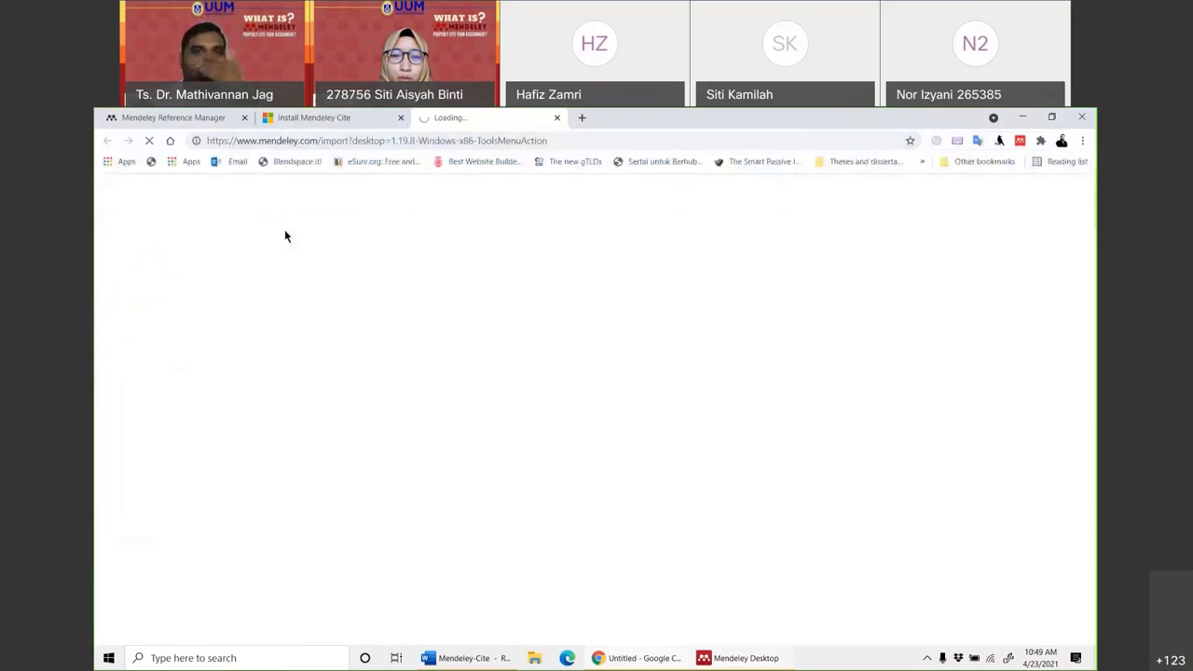
Close the Install Mendeley Cite tab and open the Web Importer's Chrome Web Store listing.
{"action": "left_click", "coordinate": [400, 118]}
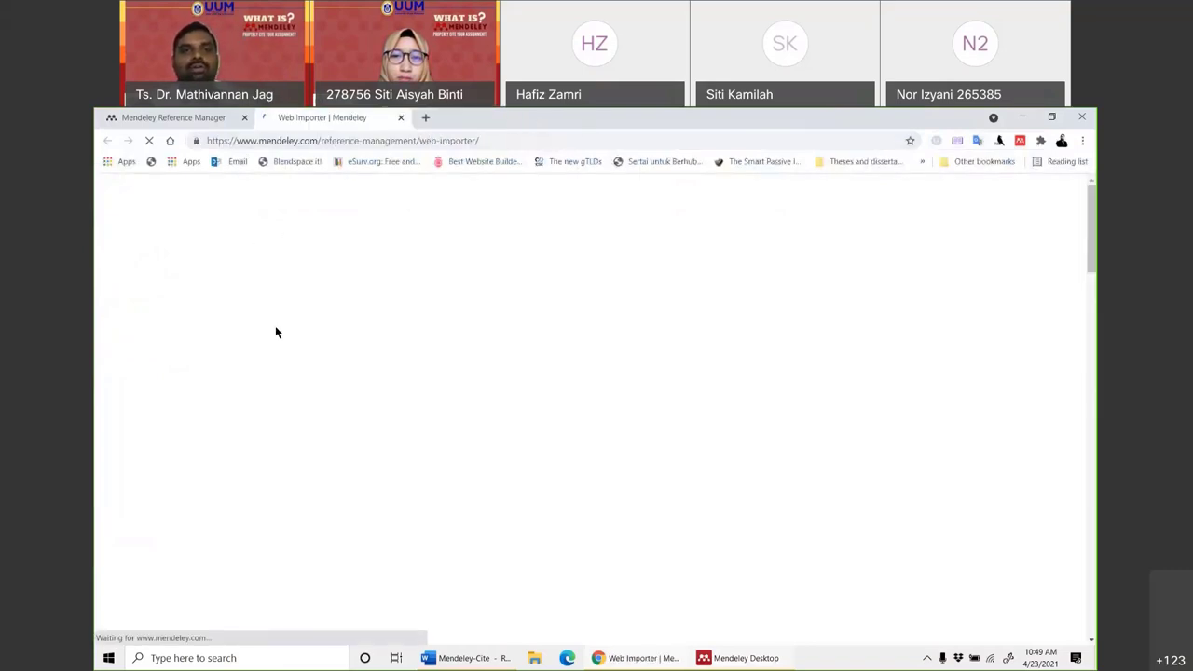
{"action": "scroll", "coordinate": [400, 422], "scroll_direction": "down", "scroll_amount": 8}
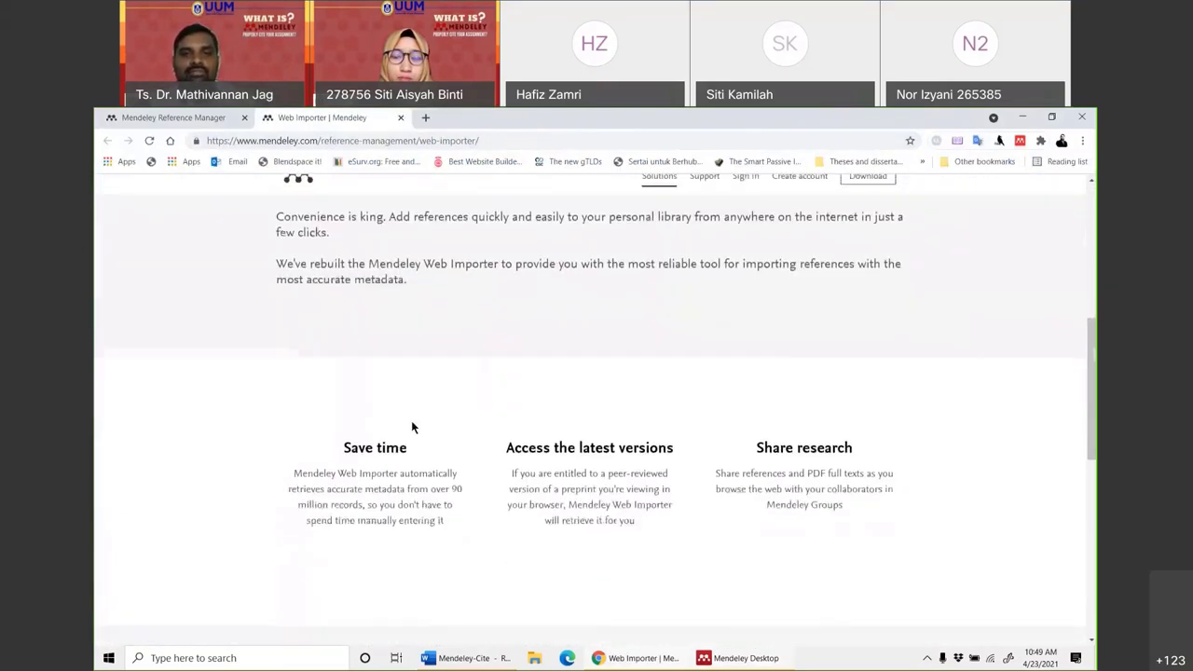
{"action": "scroll", "coordinate": [414, 423], "scroll_direction": "down", "scroll_amount": 4}
{"action": "scroll", "coordinate": [414, 423], "scroll_direction": "up", "scroll_amount": 3}
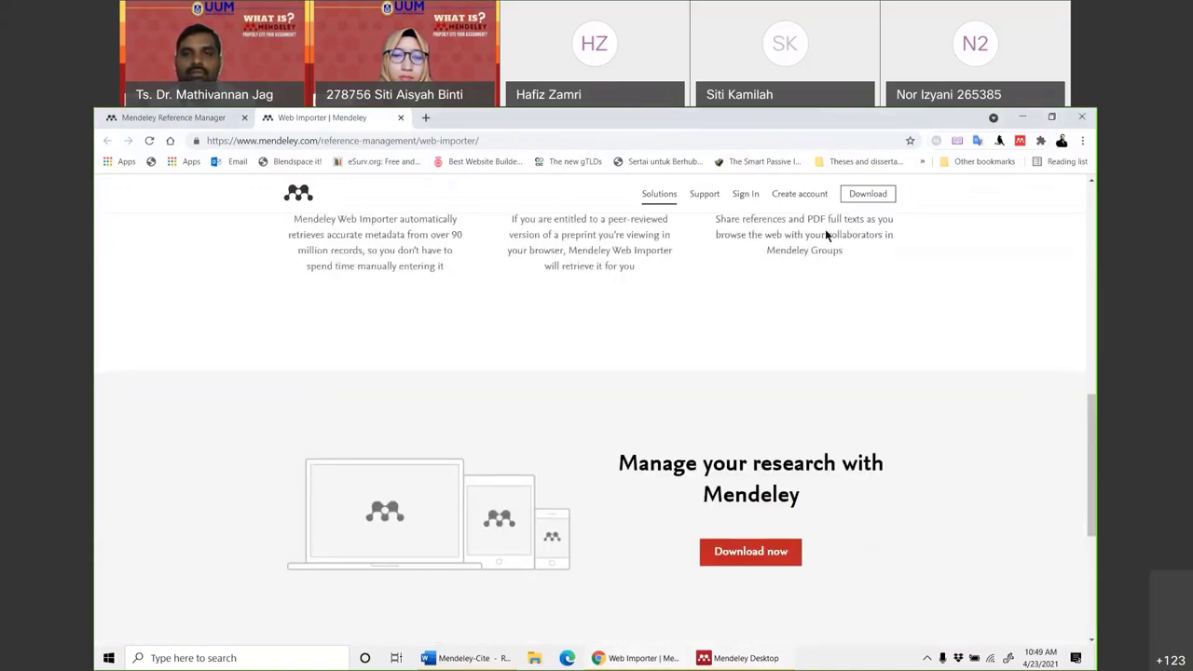
{"action": "scroll", "coordinate": [717, 379], "scroll_direction": "up", "scroll_amount": 4}
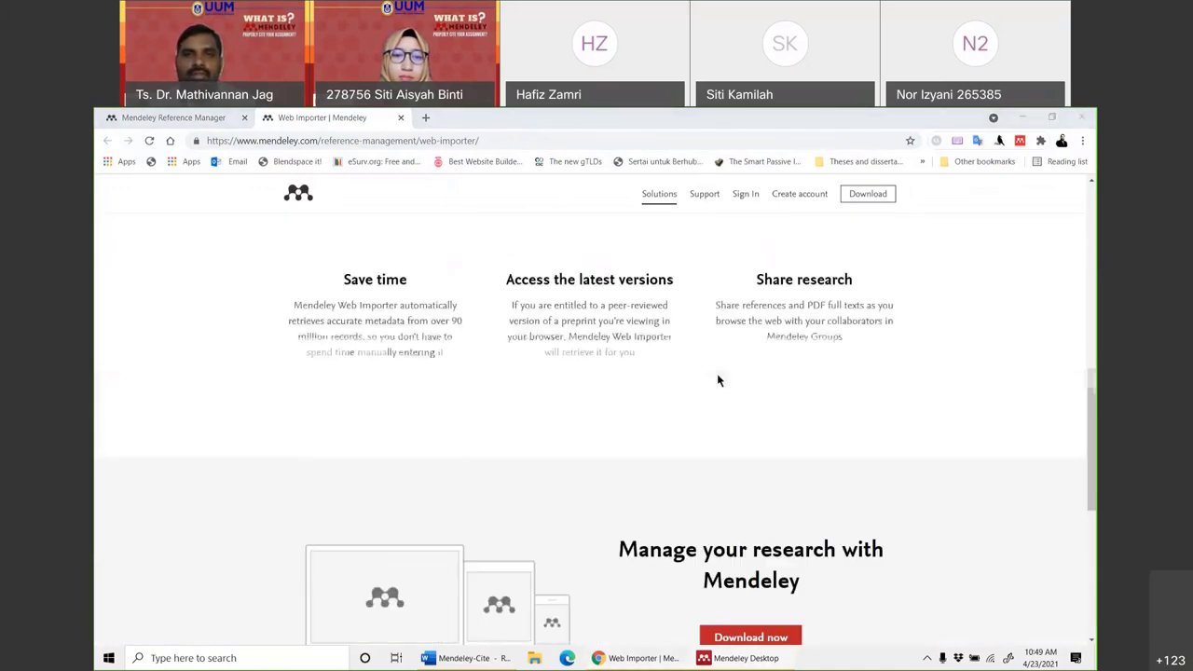
{"action": "scroll", "coordinate": [507, 431], "scroll_direction": "down", "scroll_amount": 2}
{"action": "scroll", "coordinate": [507, 432], "scroll_direction": "up", "scroll_amount": 4}
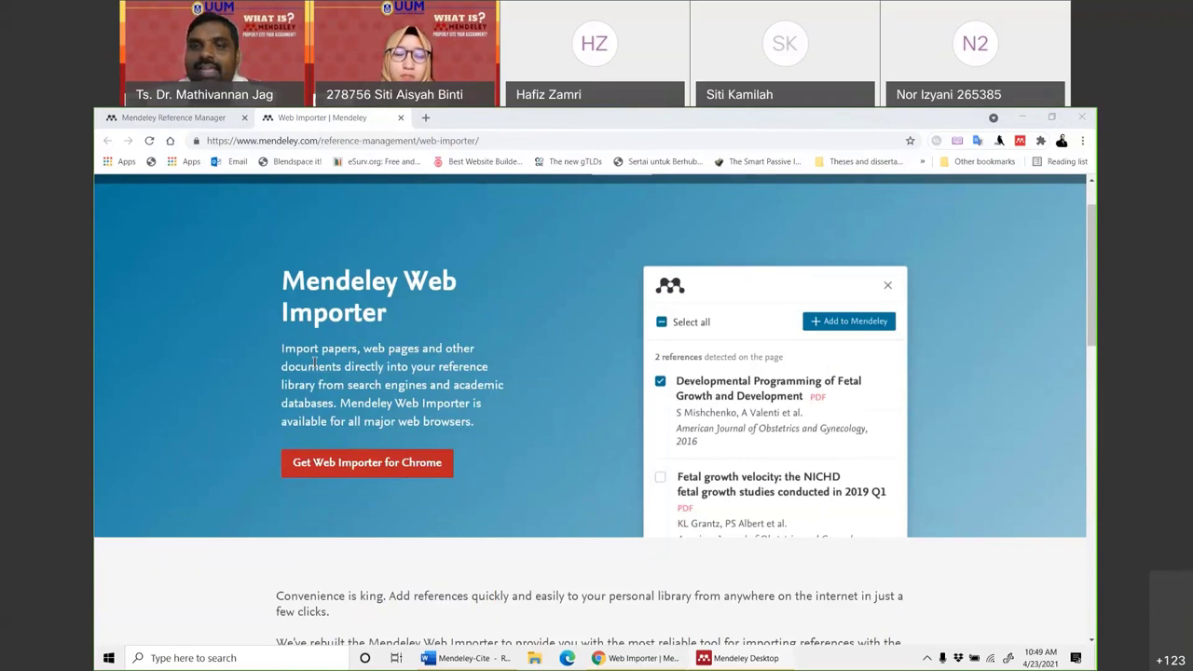
{"action": "left_click", "coordinate": [341, 466]}
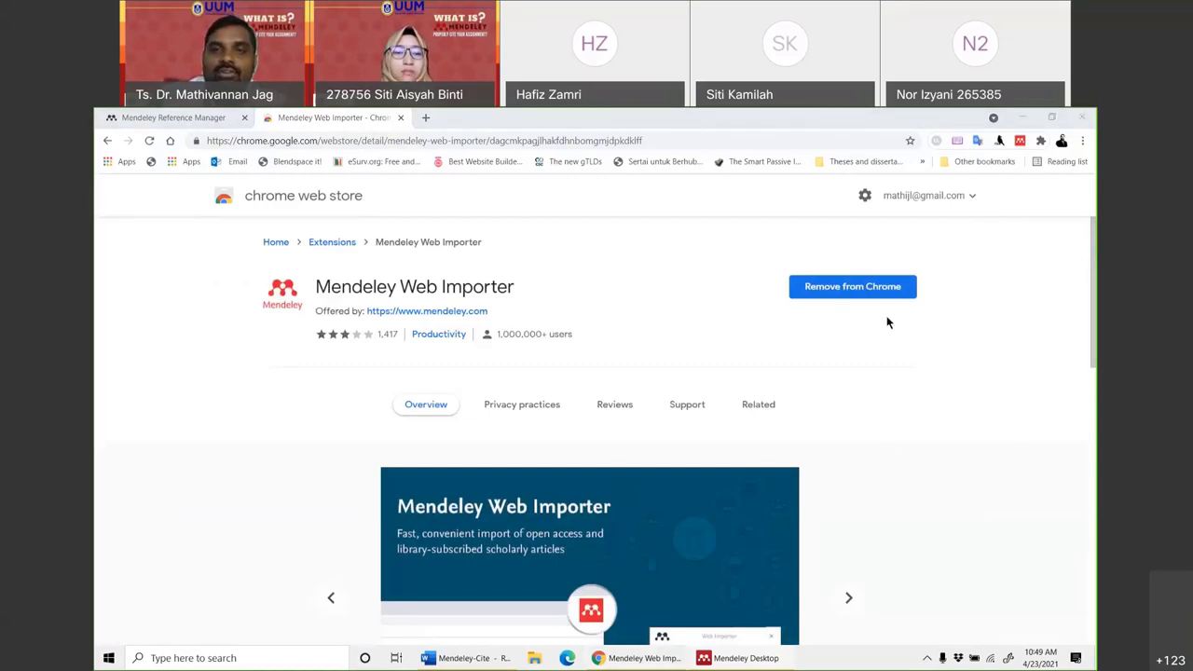
Remove the Mendeley Web Importer from Chrome, then add it back again.
{"action": "left_click", "coordinate": [844, 293]}
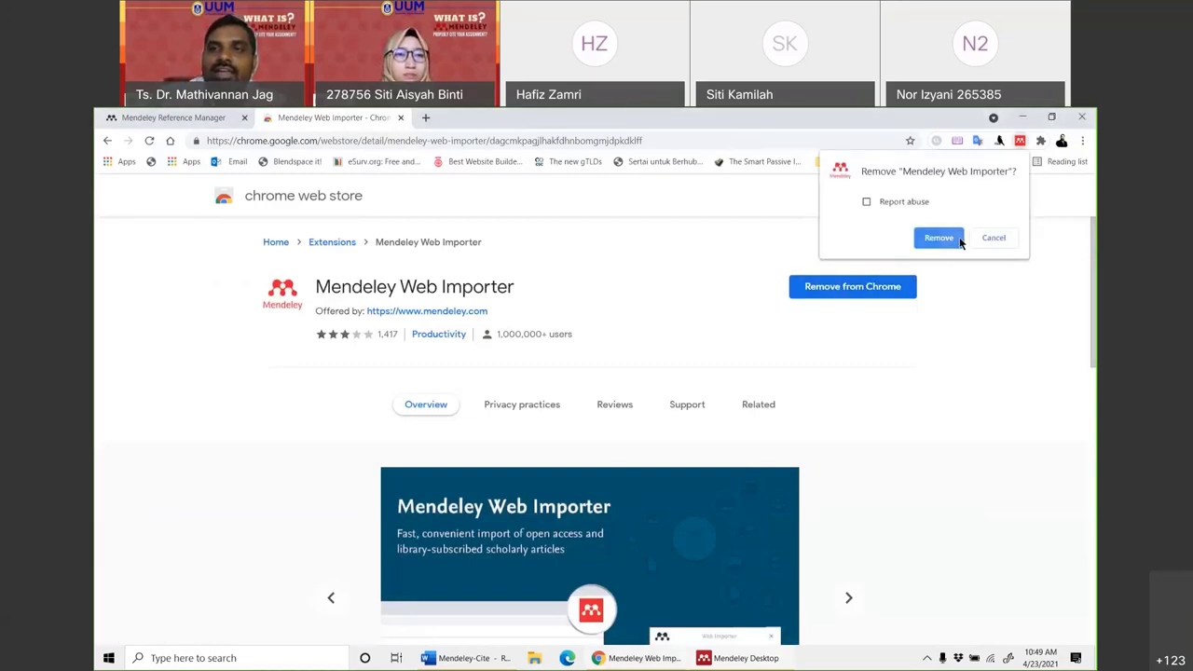
{"action": "left_click", "coordinate": [940, 238]}
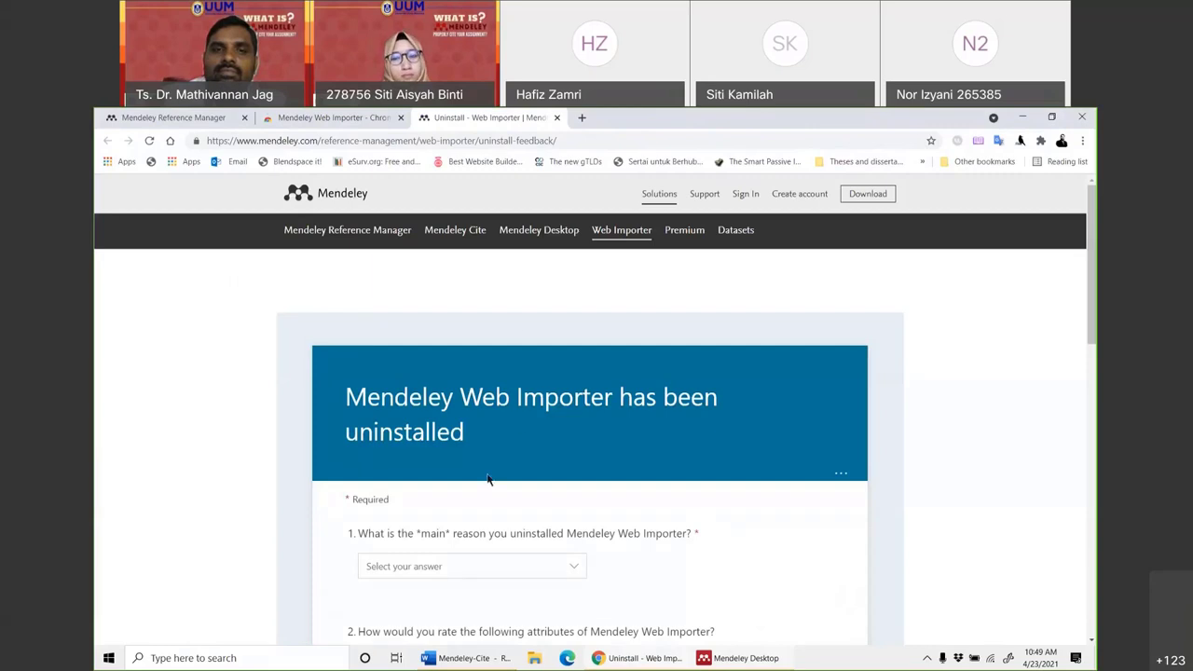
{"action": "scroll", "coordinate": [519, 401], "scroll_direction": "down", "scroll_amount": 3}
{"action": "scroll", "coordinate": [127, 206], "scroll_direction": "up", "scroll_amount": 3}
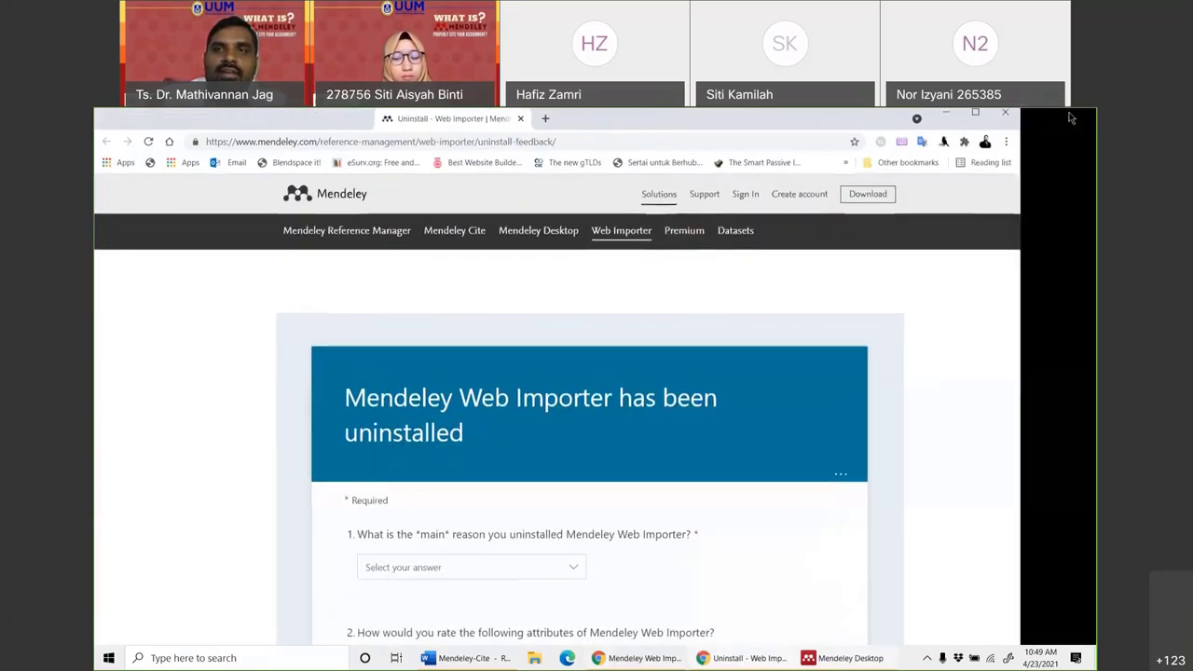
{"action": "left_click", "coordinate": [1082, 117]}
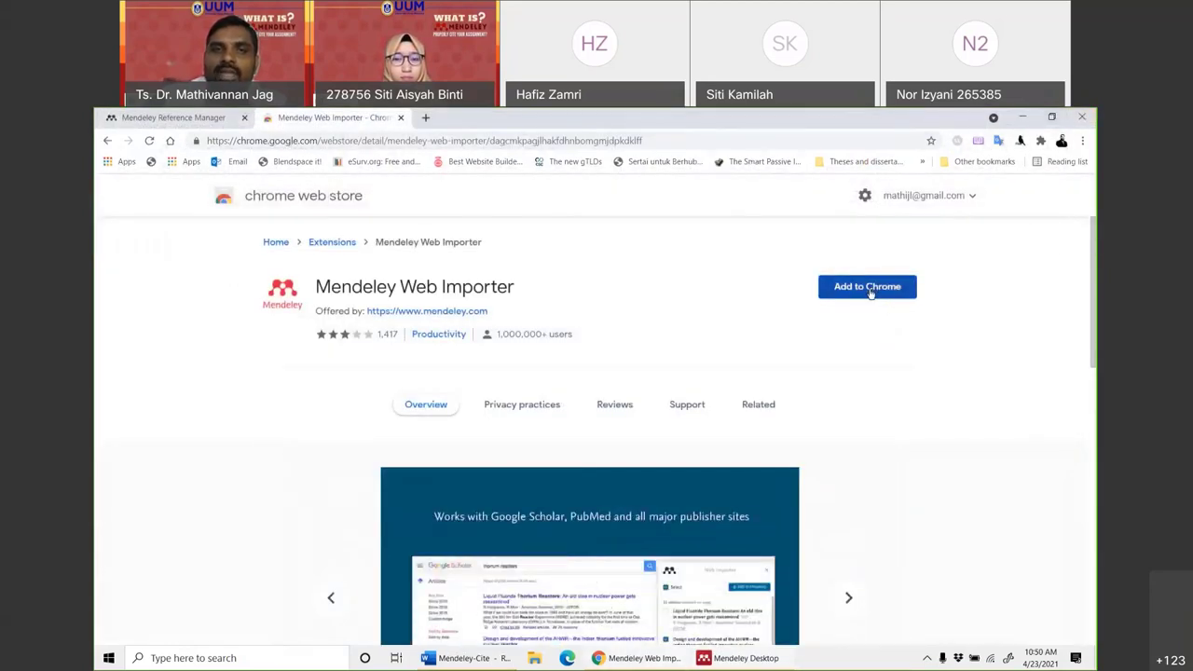
{"action": "left_click", "coordinate": [882, 297]}
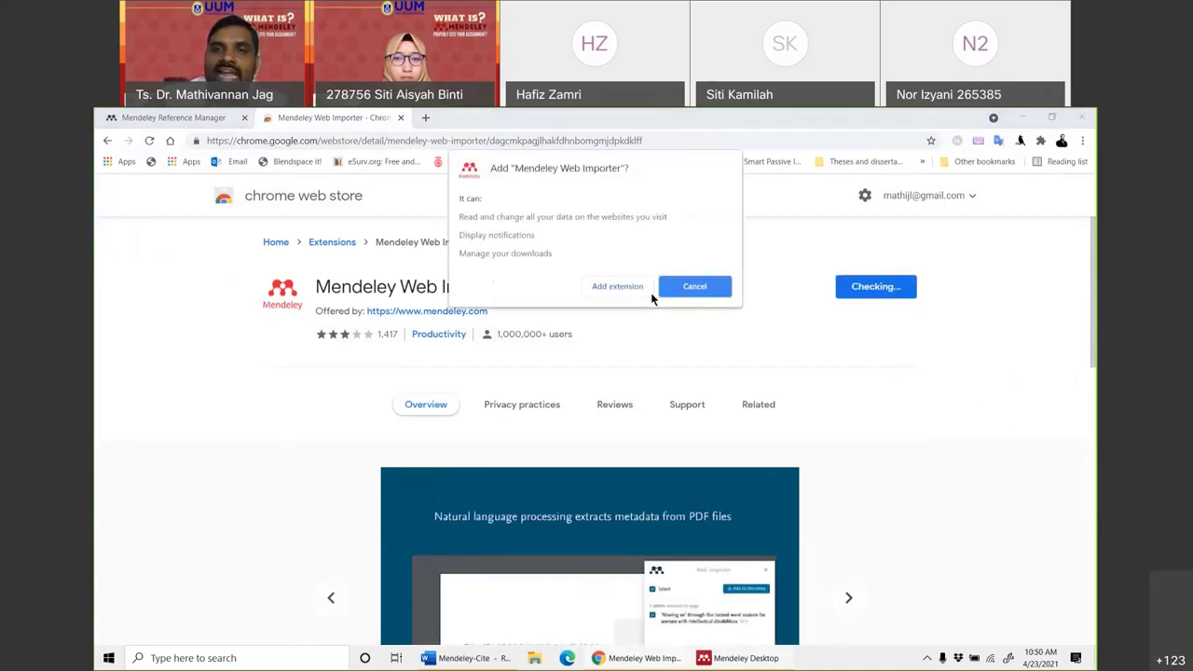
{"action": "left_click", "coordinate": [650, 291]}
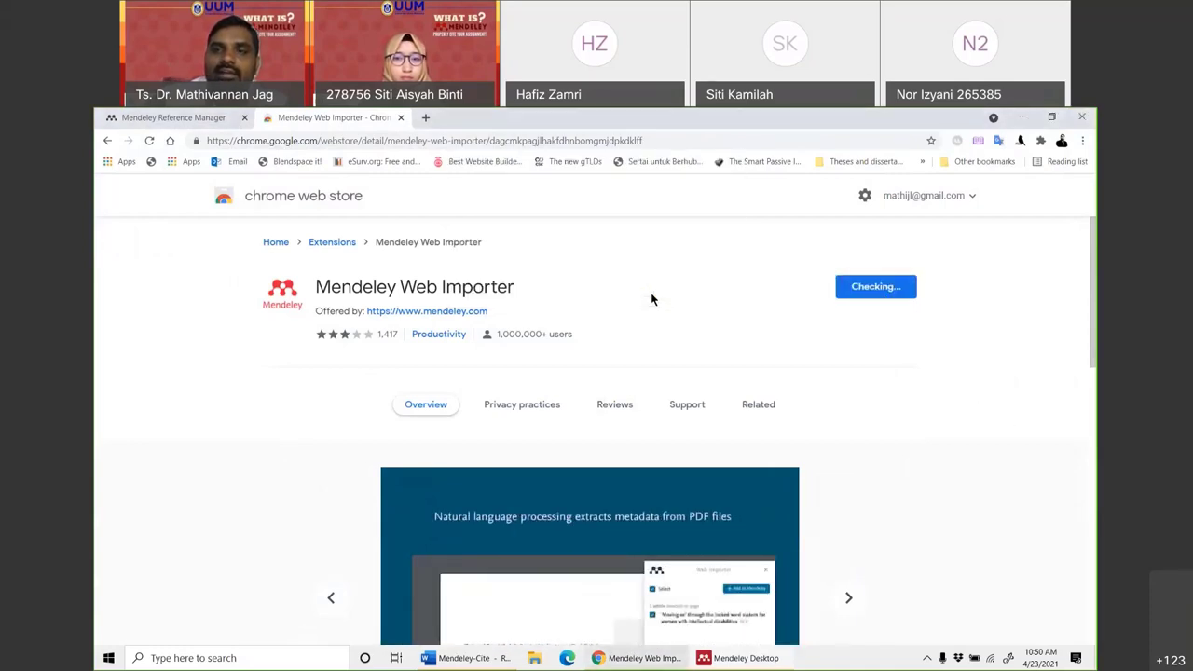
{"action": "left_click", "coordinate": [1019, 162]}
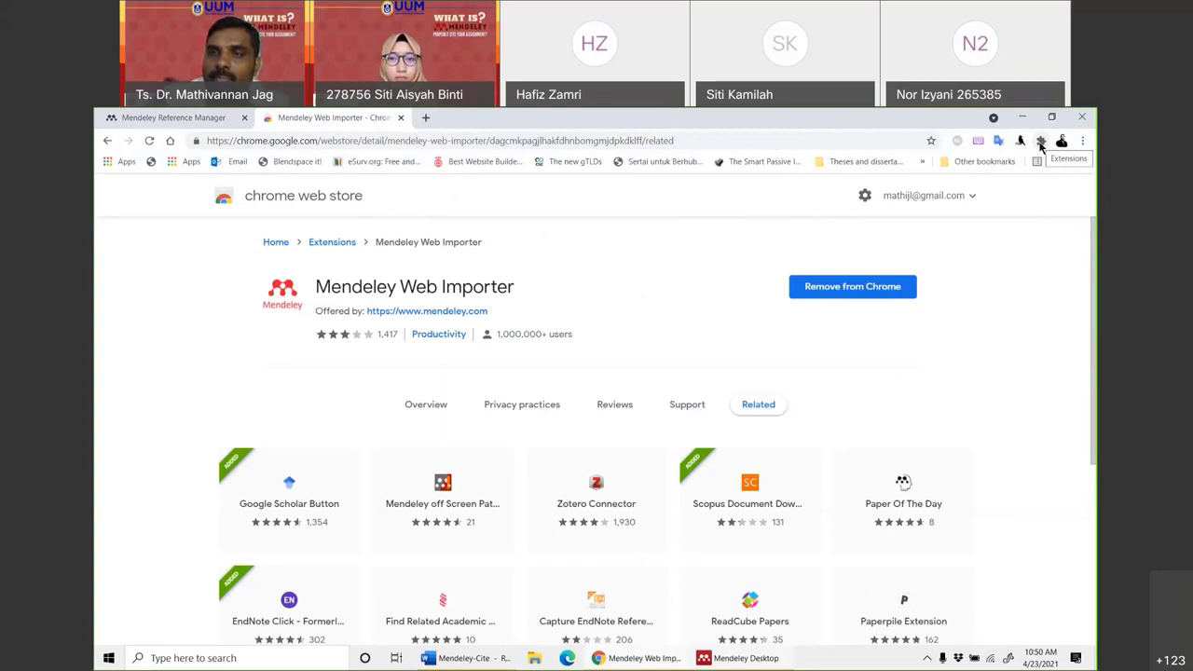
Pin Mendeley Web Importer to the Chrome toolbar and close the Web Store tab.
{"action": "left_click", "coordinate": [1041, 142]}
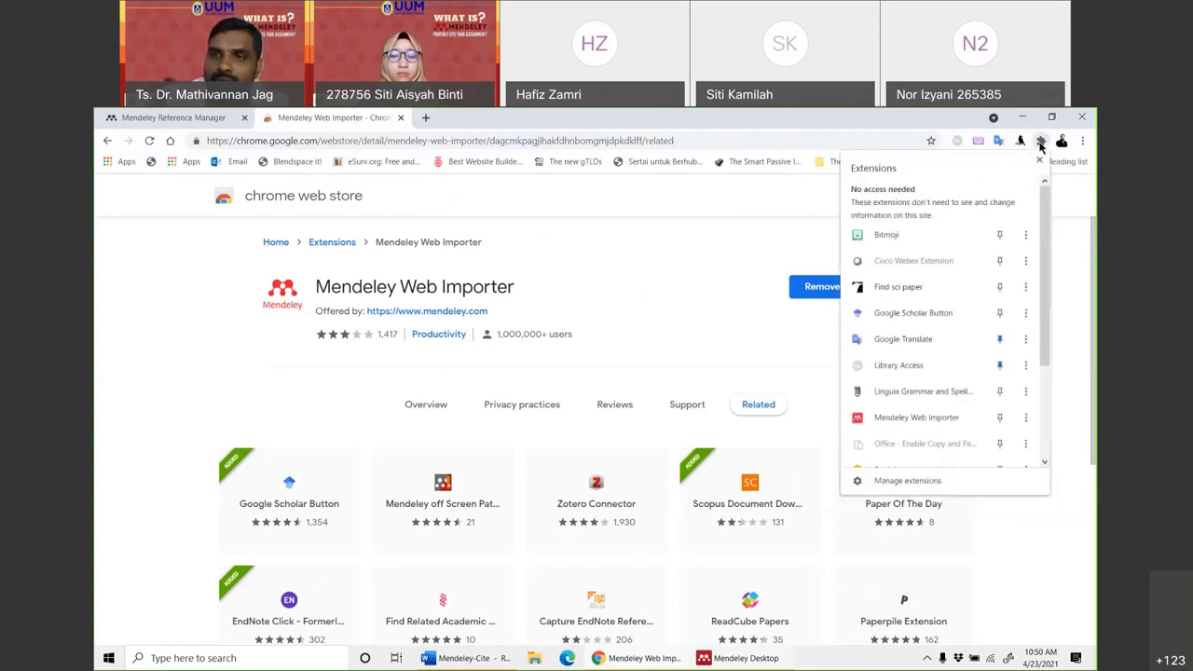
{"action": "left_click", "coordinate": [999, 419]}
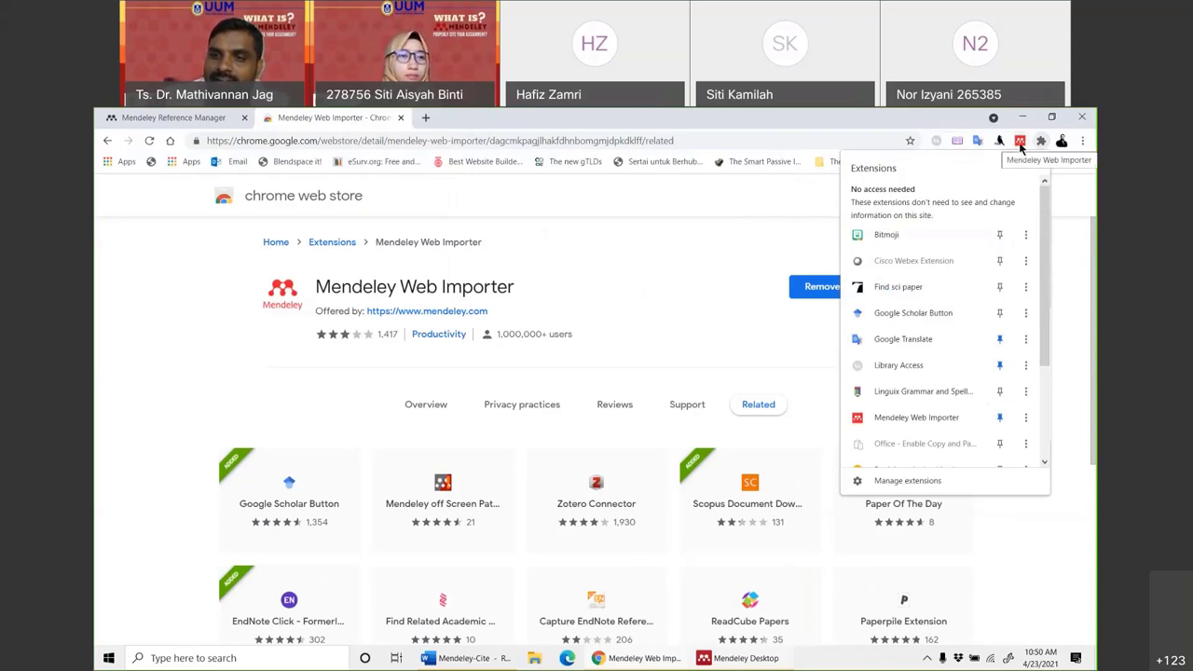
{"action": "left_click", "coordinate": [1020, 142]}
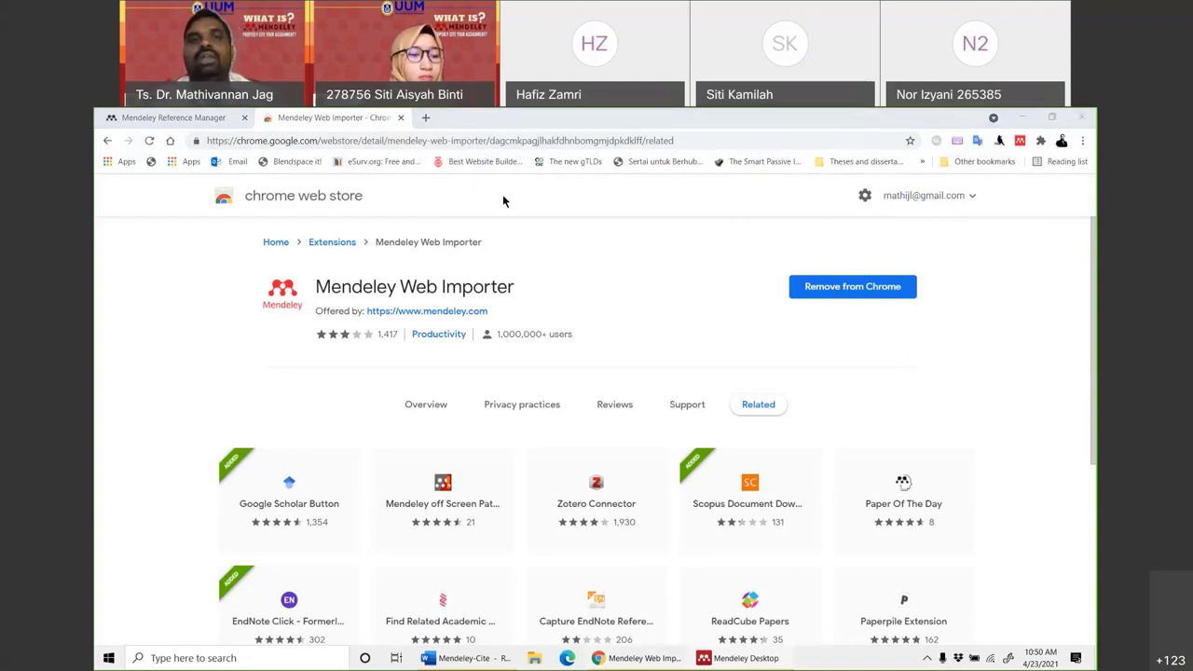
{"action": "left_click", "coordinate": [399, 121]}
{"action": "left_click", "coordinate": [399, 118]}
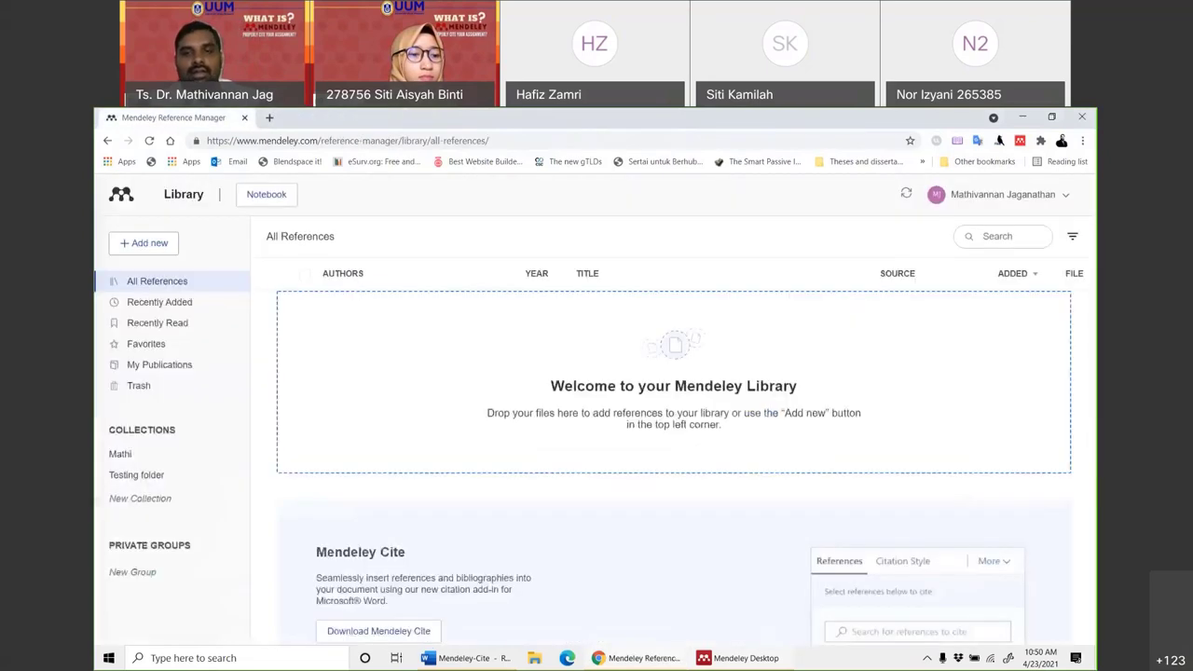
Switch from Chrome to Mendeley Desktop via the taskbar.
{"action": "left_click", "coordinate": [760, 658]}
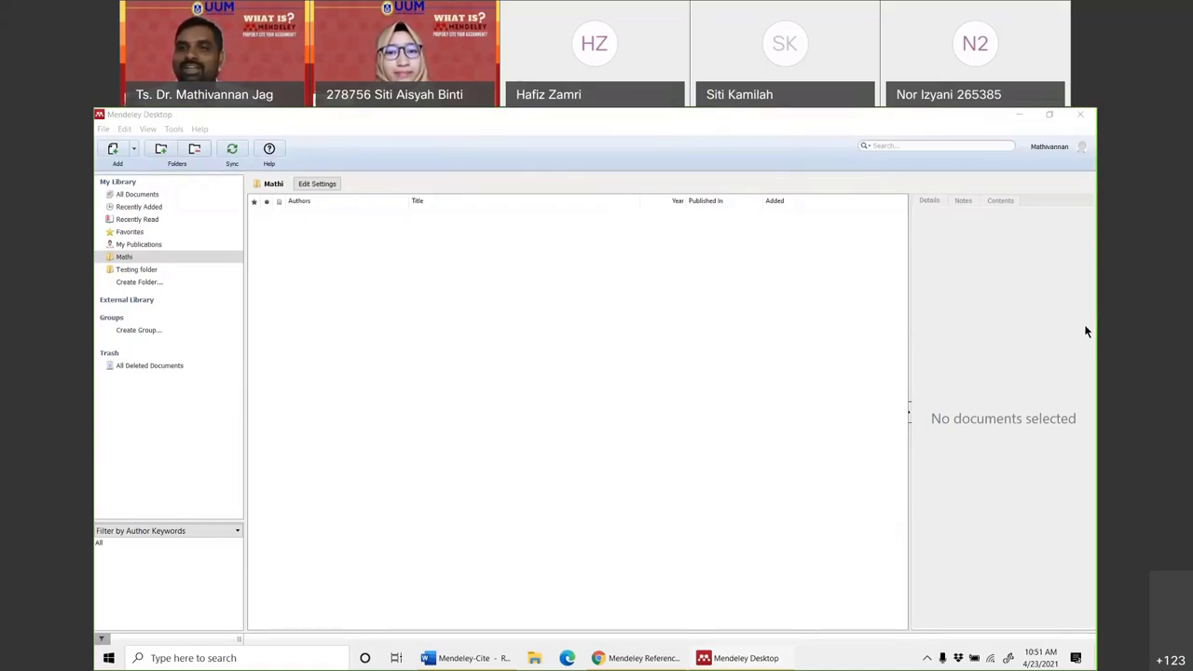
Focus Mendeley Desktop and open the Add dropdown for the Mathi folder.
{"action": "left_click", "coordinate": [869, 424]}
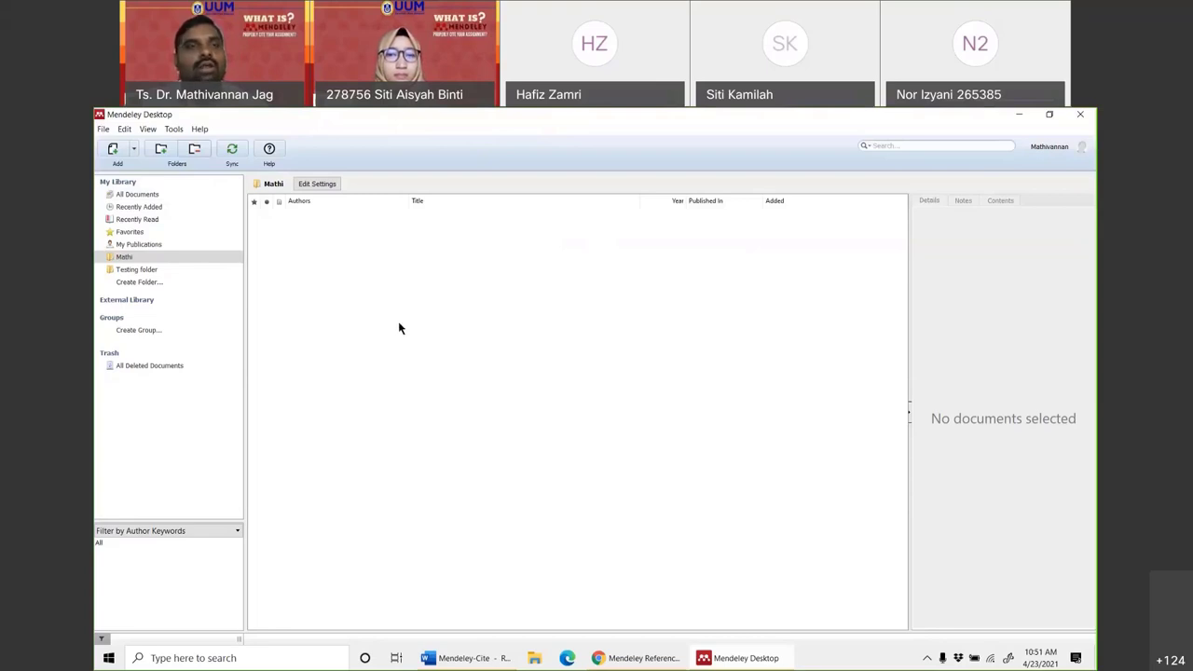
{"action": "left_click", "coordinate": [133, 152]}
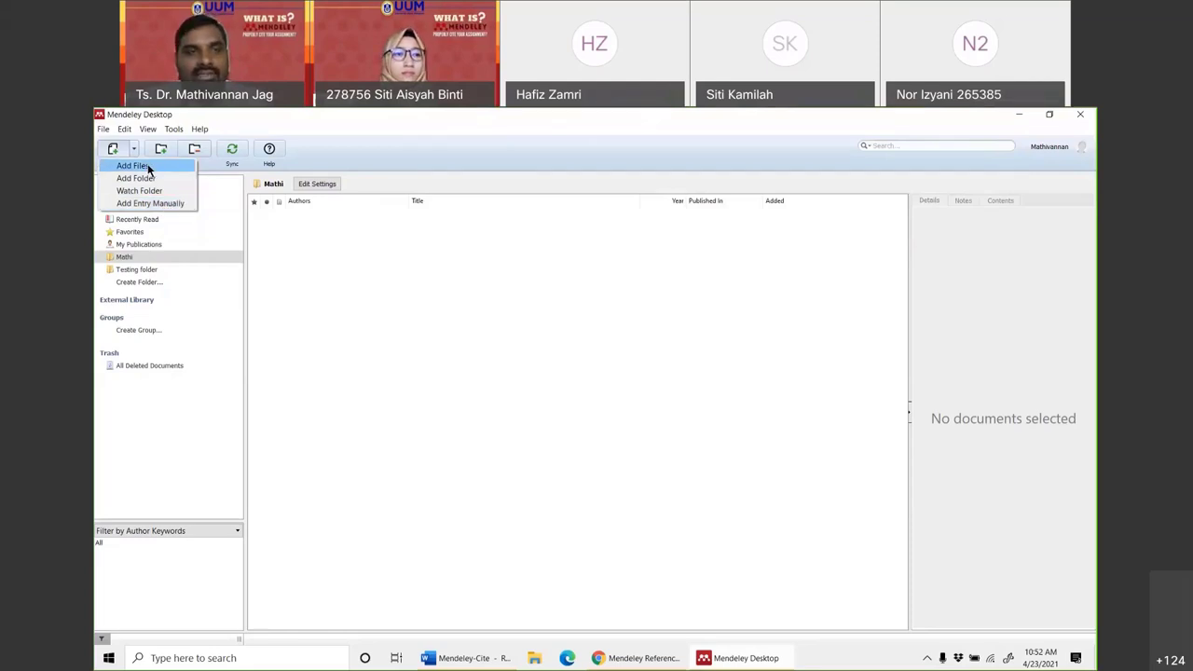
Add the Ainin 2003 'E-Commerce Stimuli and Practices in Malaysia' PDF and view its details.
{"action": "left_click", "coordinate": [148, 167]}
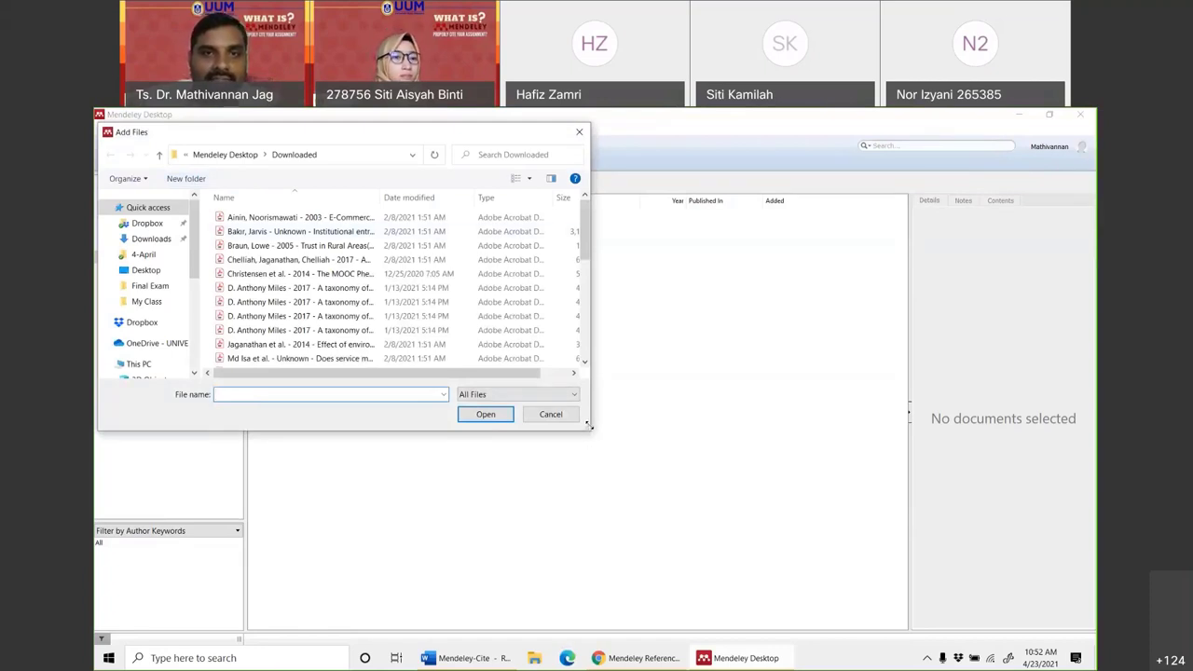
{"action": "left_click_drag", "start_coordinate": [587, 423], "coordinate": [830, 577]}
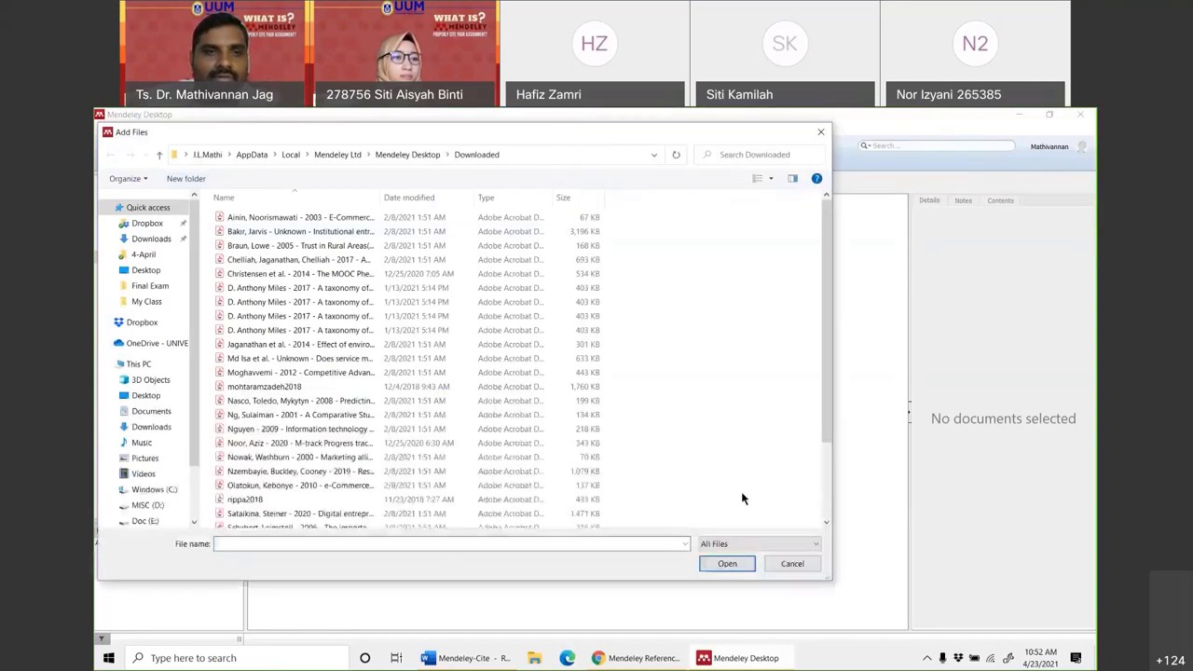
{"action": "scroll", "coordinate": [740, 368], "scroll_direction": "down", "scroll_amount": 2}
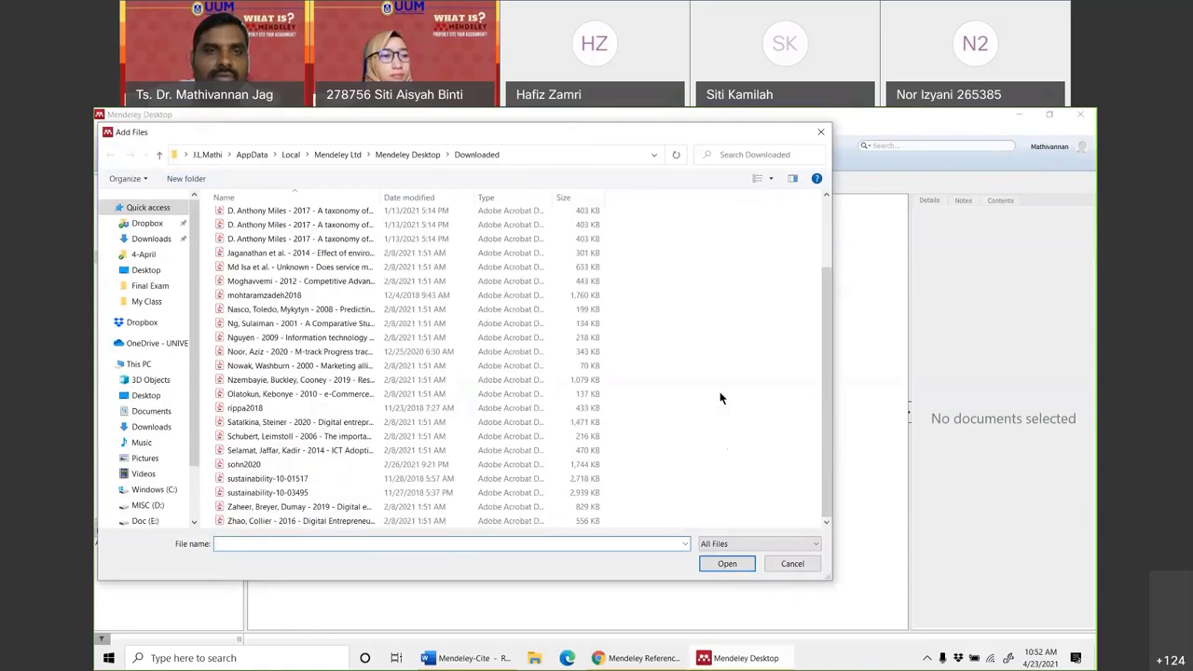
{"action": "scroll", "coordinate": [720, 395], "scroll_direction": "up", "scroll_amount": 2}
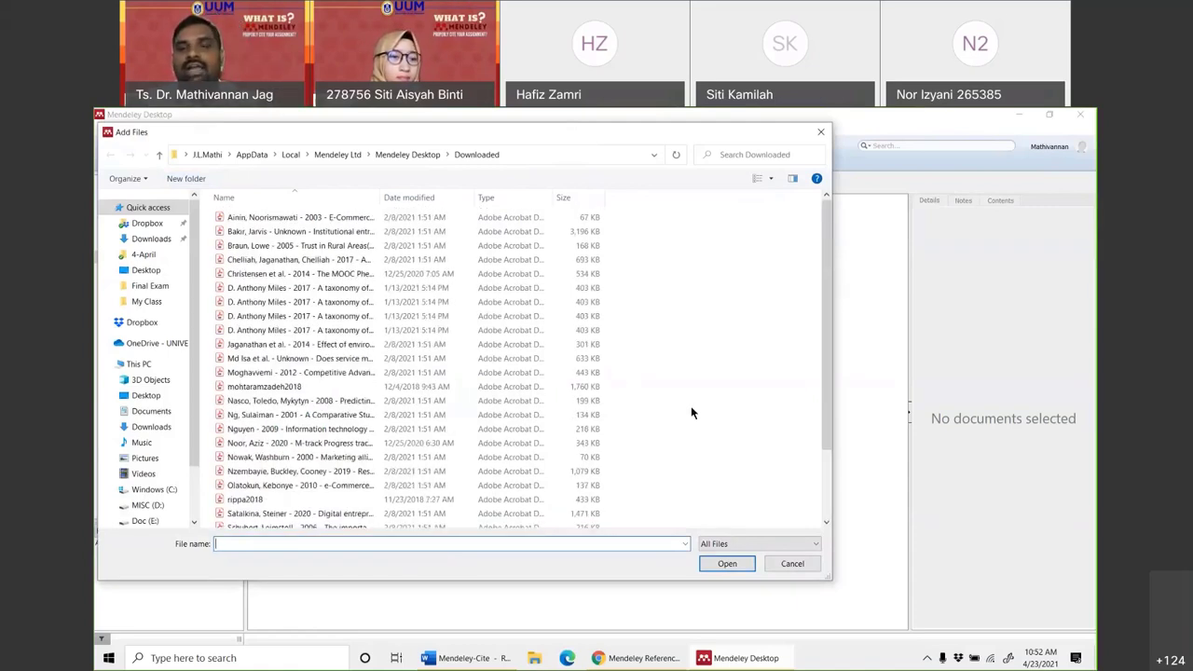
{"action": "double_click", "coordinate": [289, 220]}
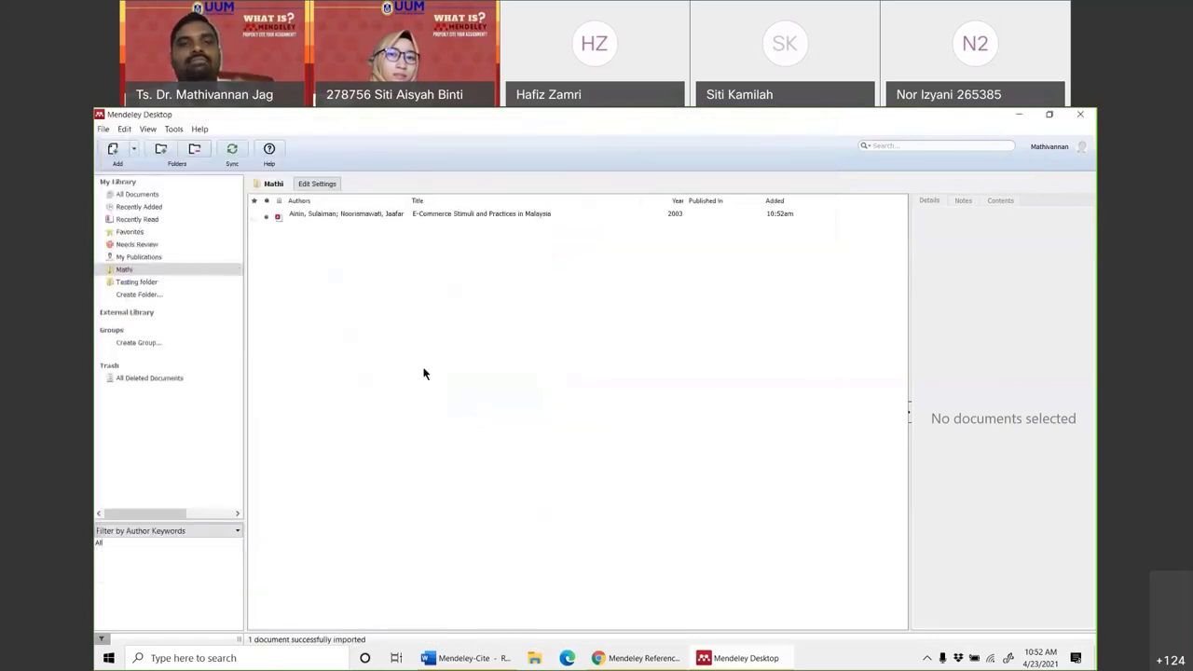
{"action": "left_click", "coordinate": [400, 218]}
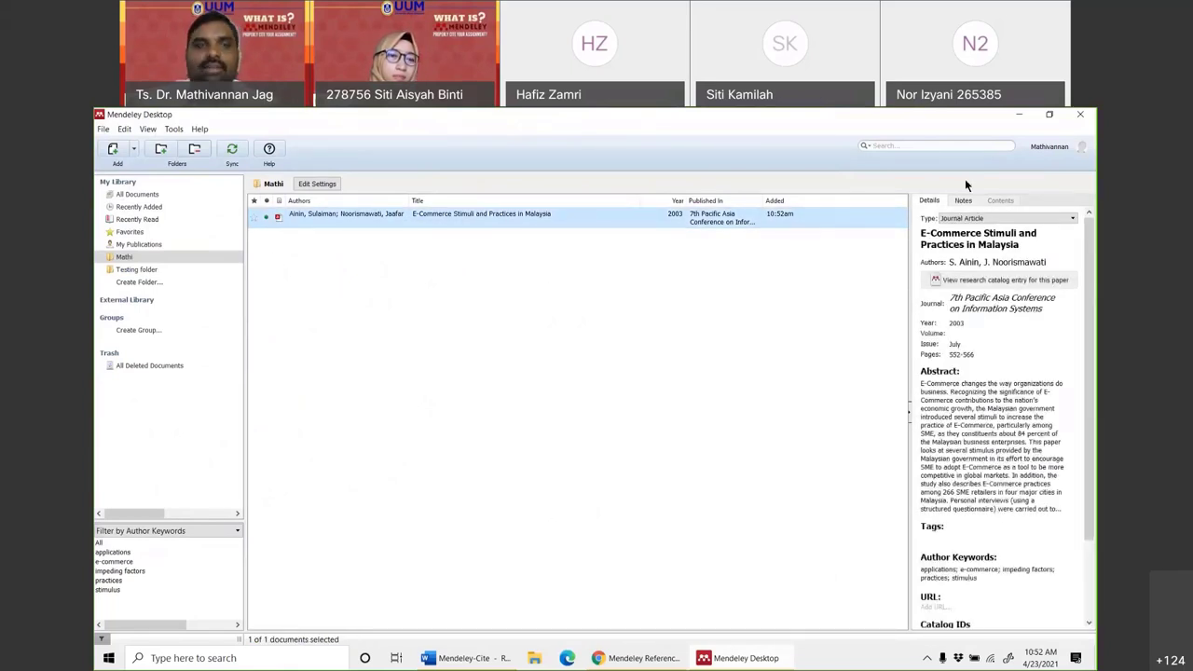
{"action": "left_click", "coordinate": [134, 151]}
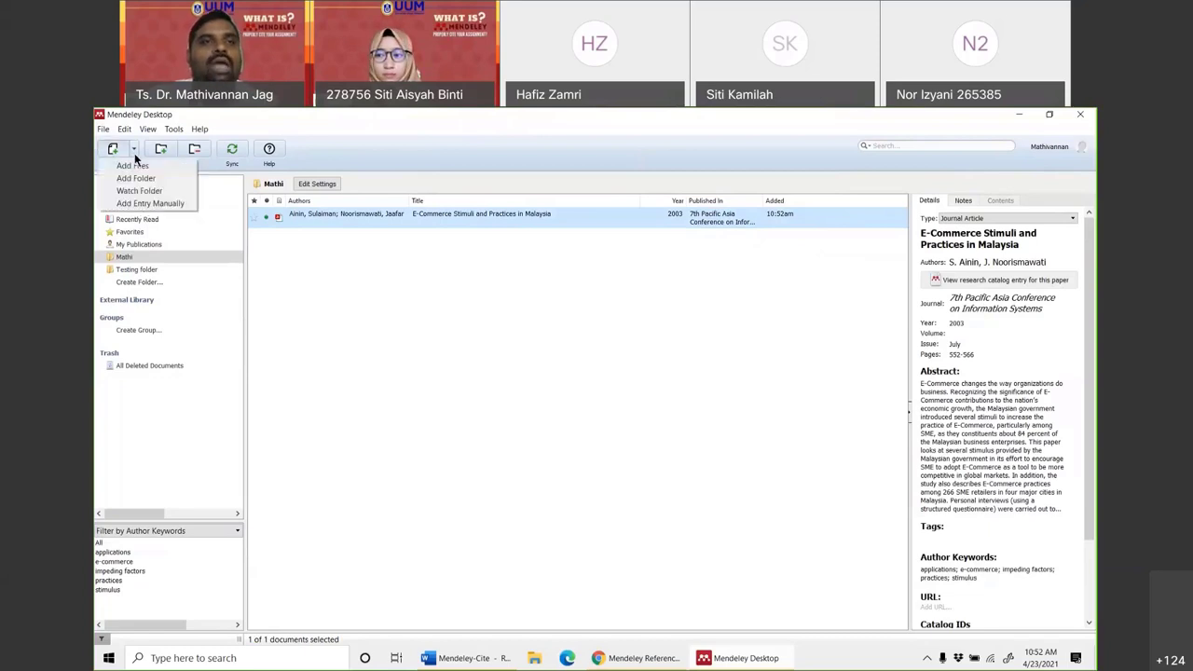
Select the five PDFs from Bakir through Christensen in Downloaded and import them.
{"action": "left_click", "coordinate": [137, 165]}
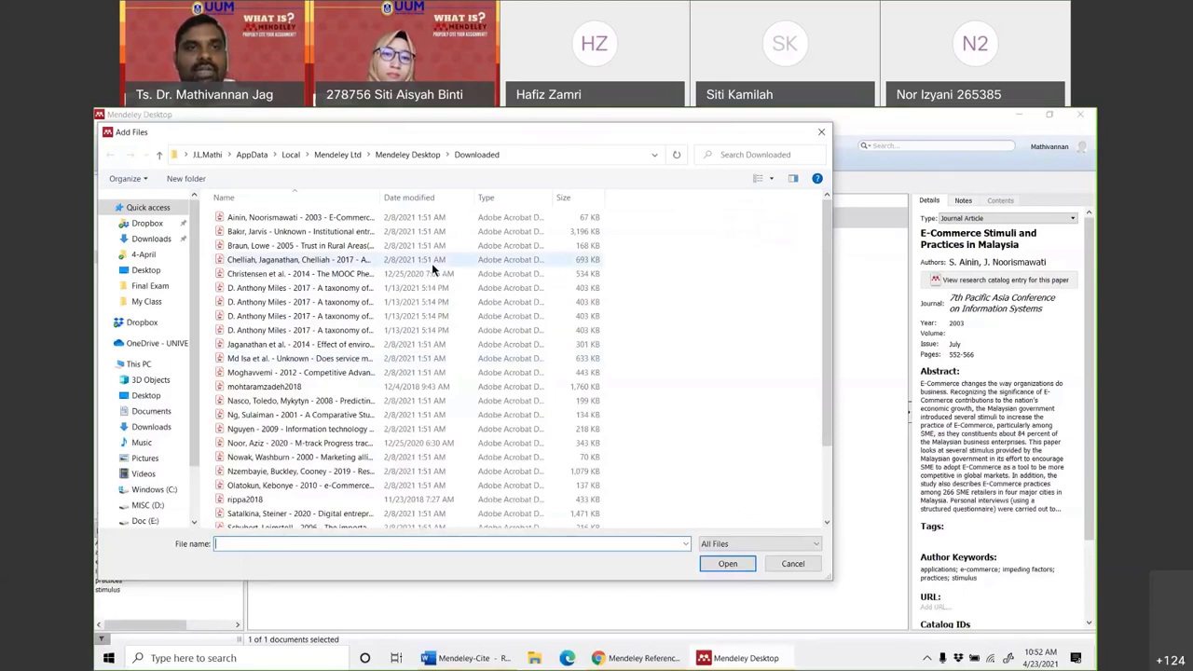
{"action": "left_click", "coordinate": [308, 231]}
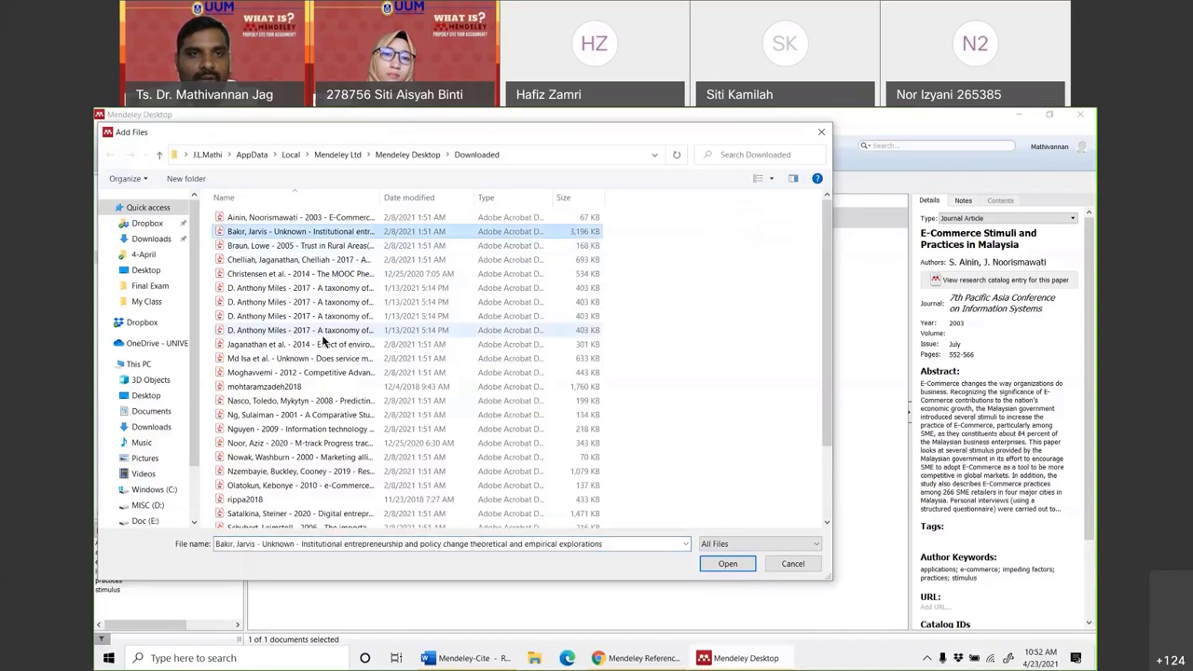
{"action": "left_click", "coordinate": [322, 330], "text": "ctrl"}
{"action": "left_click", "coordinate": [322, 386], "text": "ctrl"}
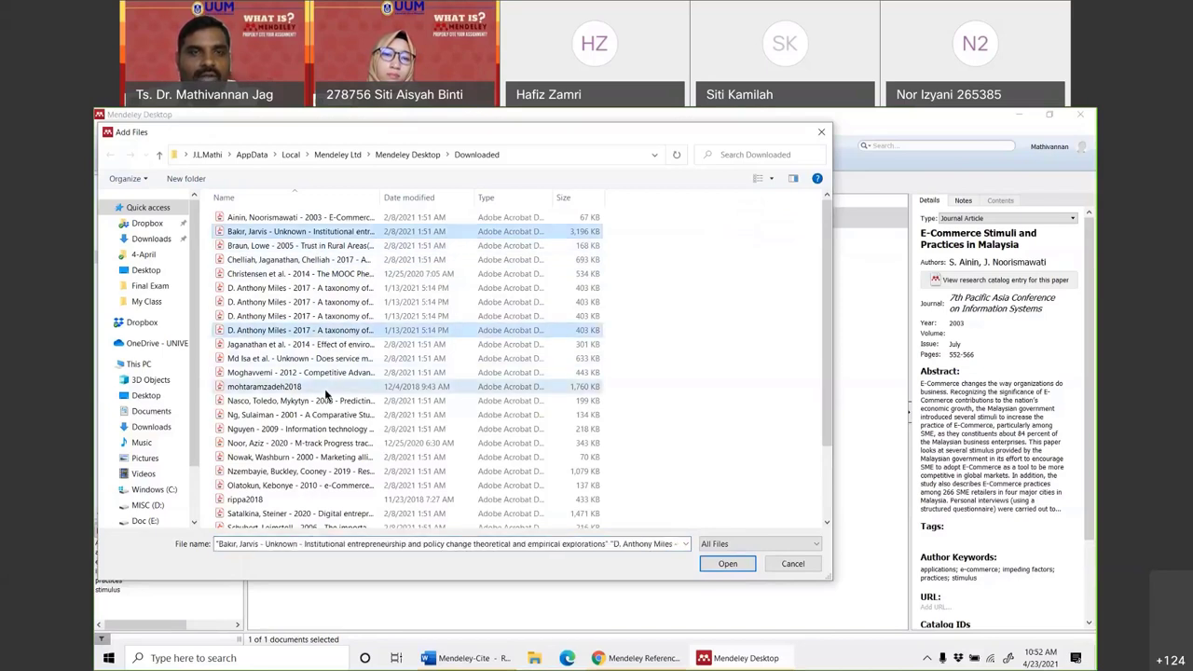
{"action": "left_click", "coordinate": [326, 233]}
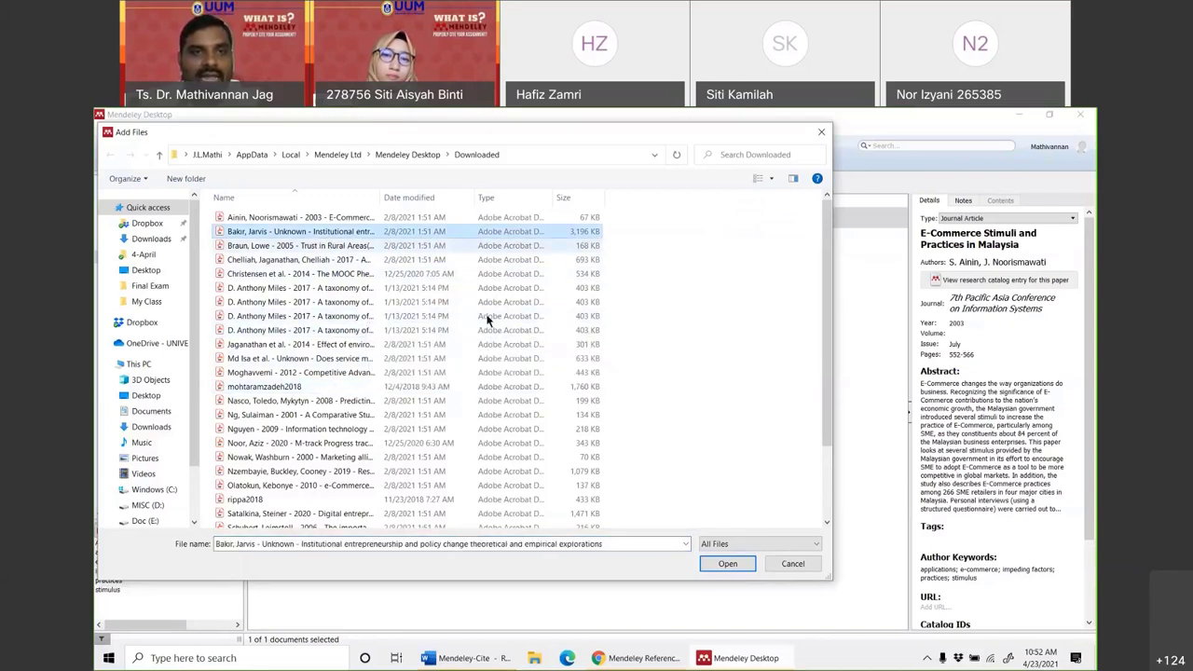
{"action": "left_click", "coordinate": [308, 429], "text": "shift"}
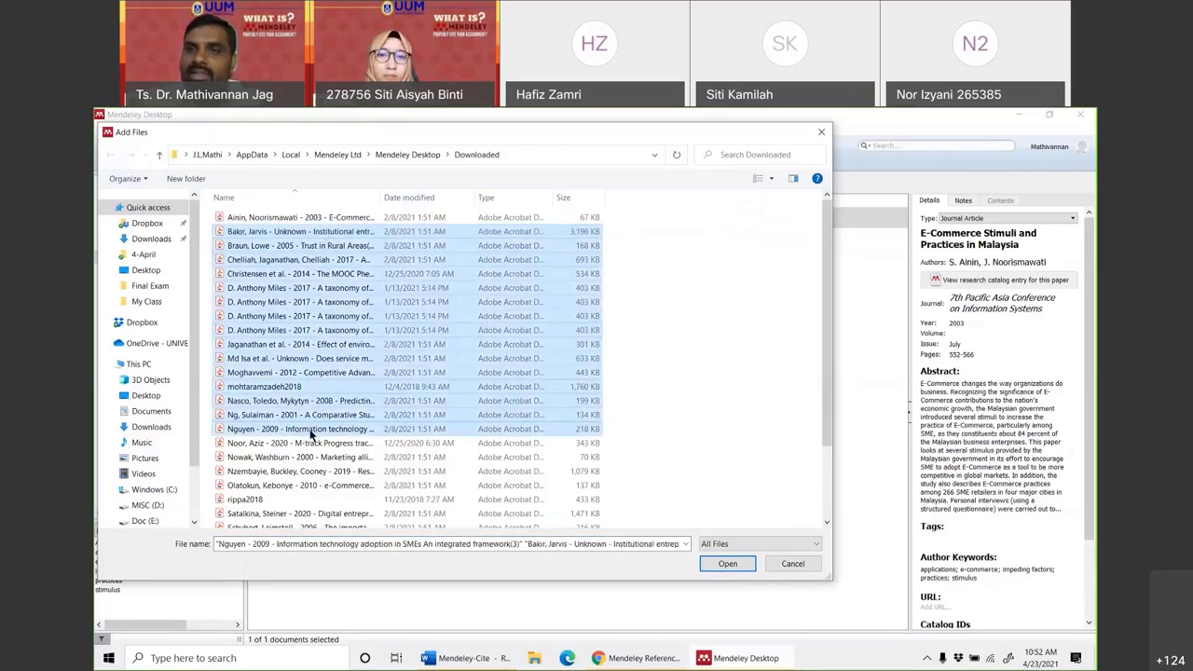
{"action": "left_click", "coordinate": [750, 292]}
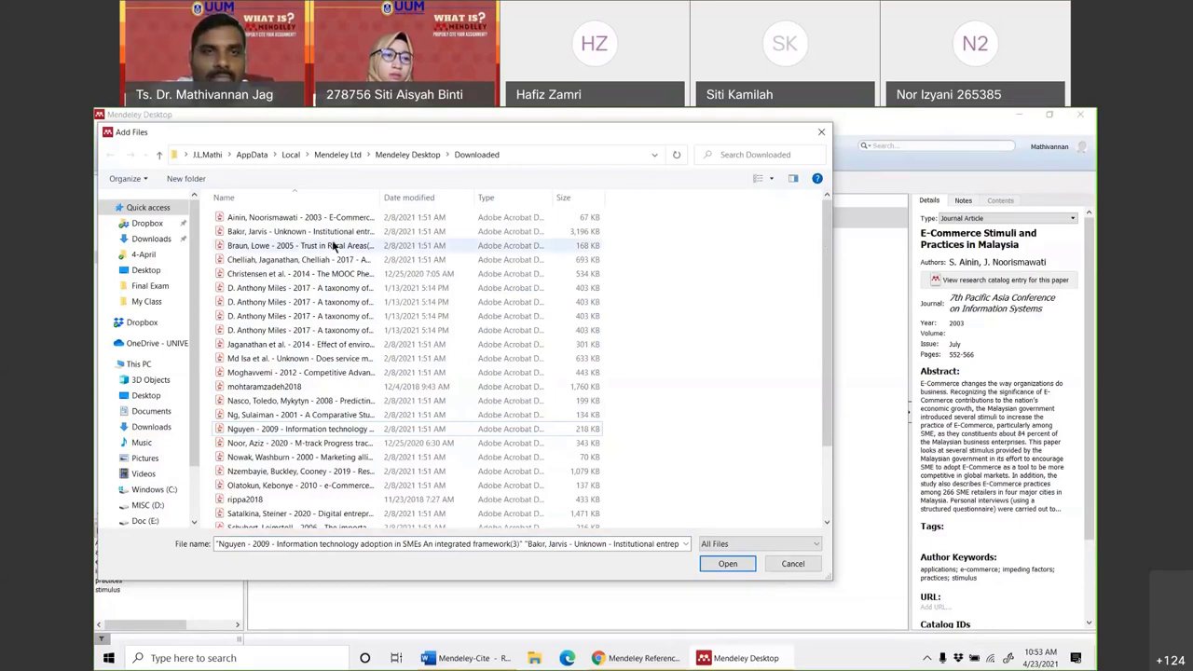
{"action": "left_click_drag", "start_coordinate": [325, 239], "coordinate": [302, 292]}
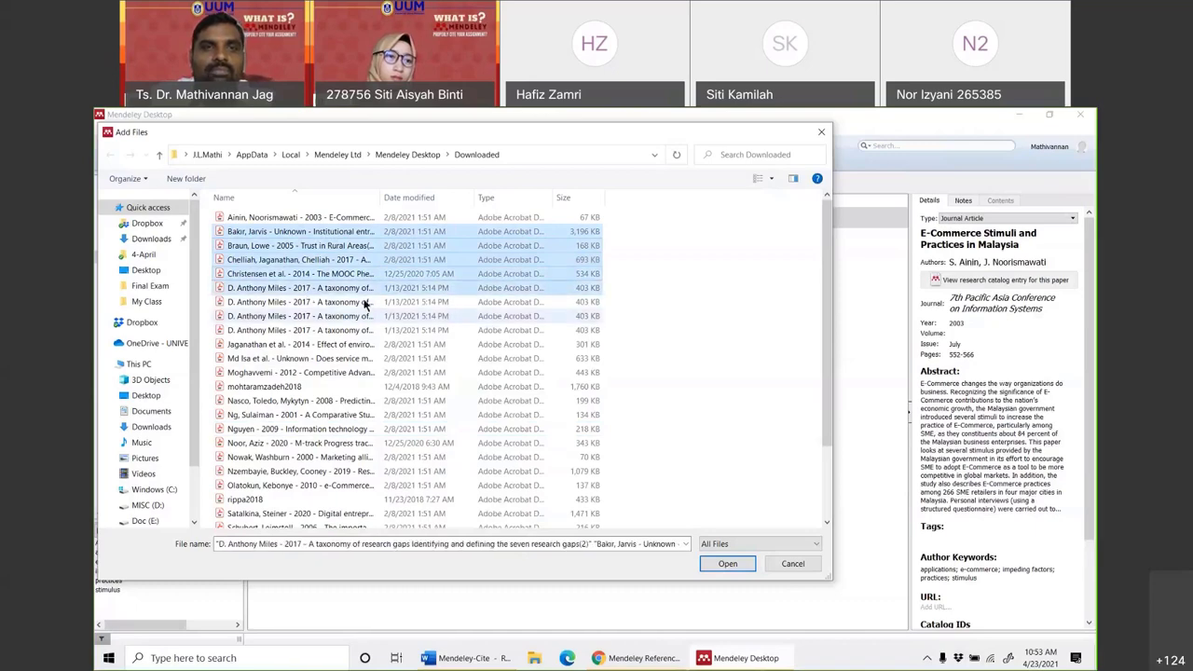
{"action": "left_click", "coordinate": [743, 565]}
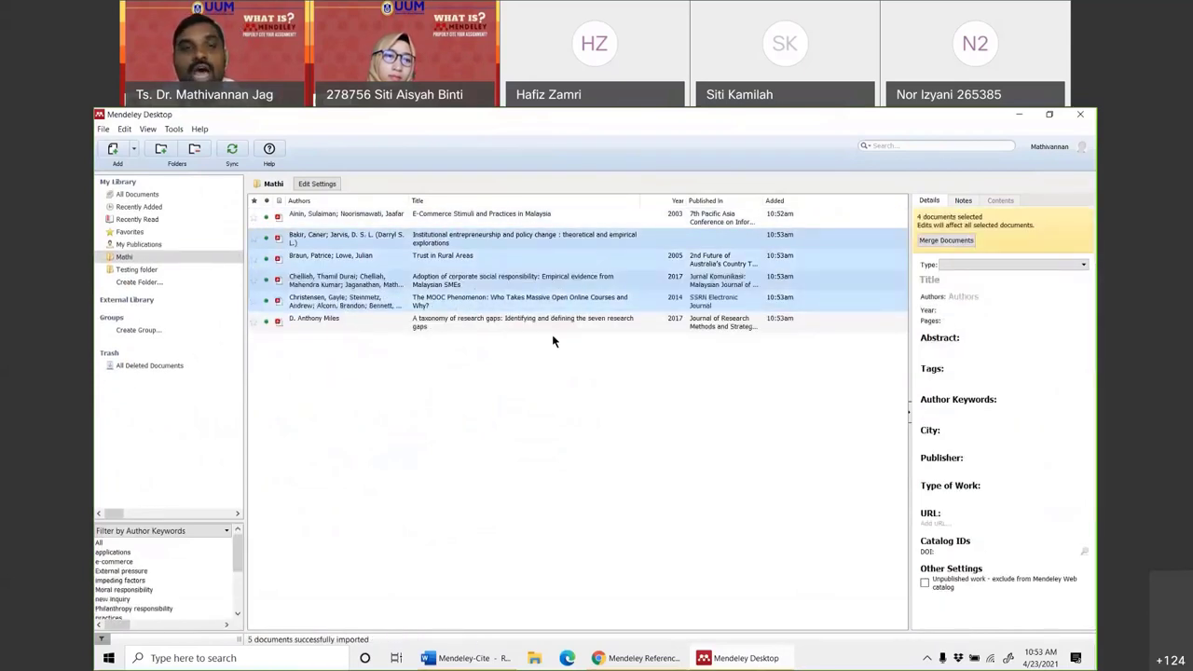
Review details of the E-Commerce Stimuli and Institutional entrepreneurship entries.
{"action": "left_click", "coordinate": [552, 338]}
{"action": "left_click", "coordinate": [438, 222]}
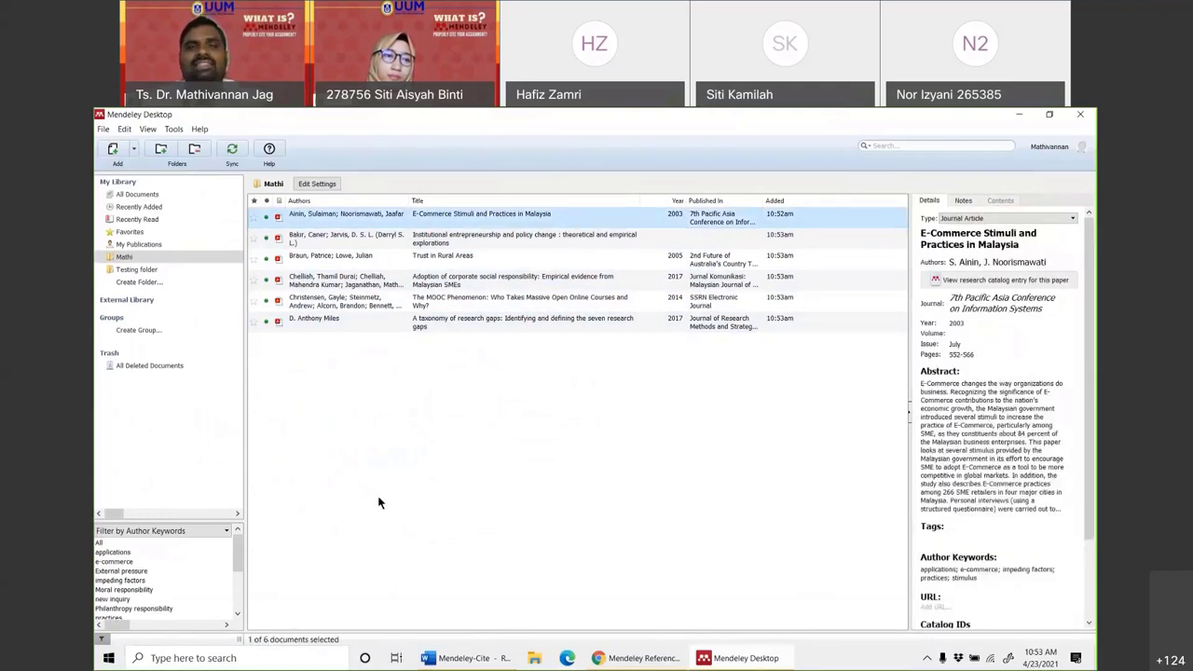
{"action": "left_click", "coordinate": [445, 245]}
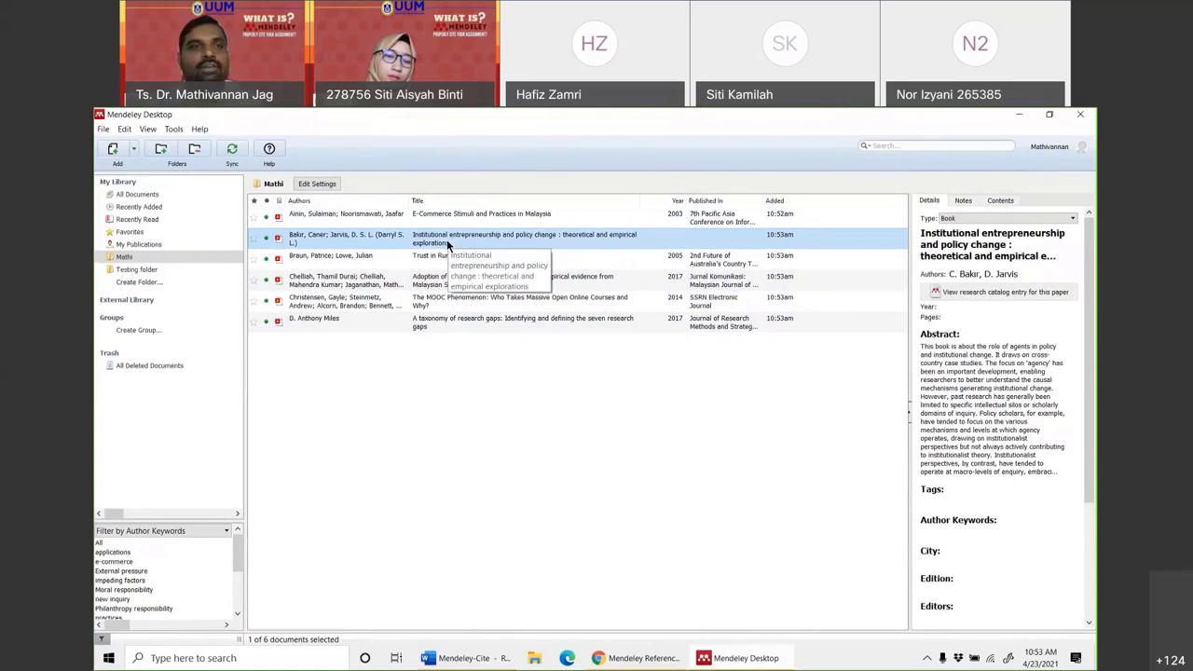
Add the Bakr, Jarvis PDF from Downloaded to Mathi via Add Files.
{"action": "left_click", "coordinate": [135, 150]}
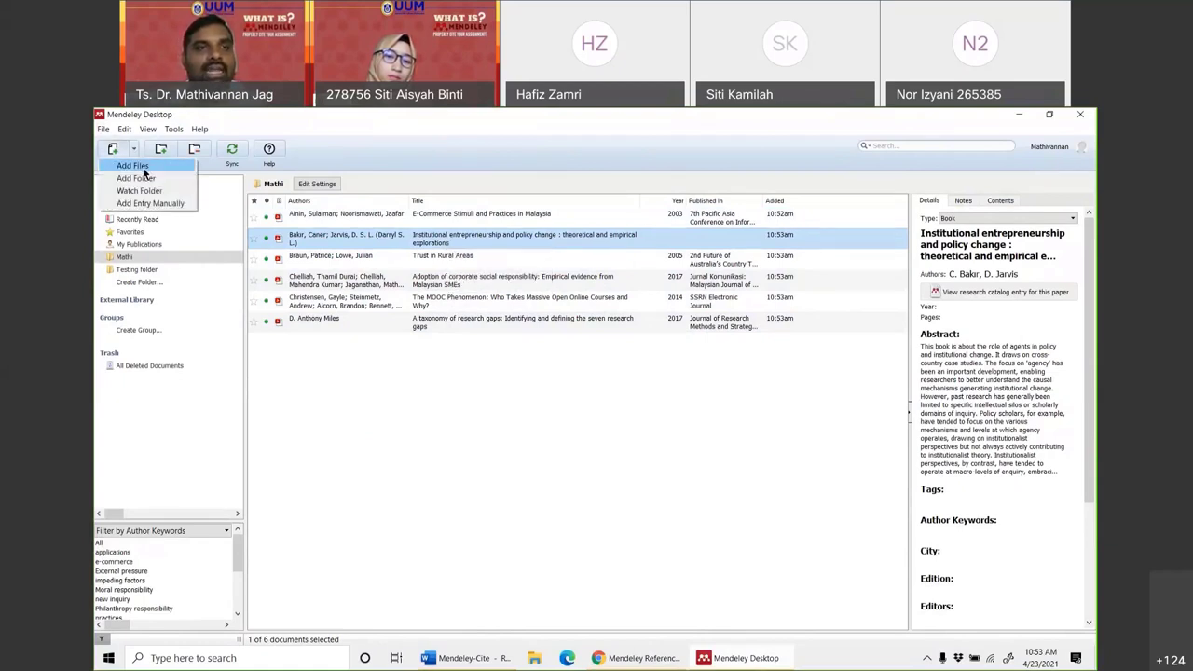
{"action": "left_click", "coordinate": [144, 168]}
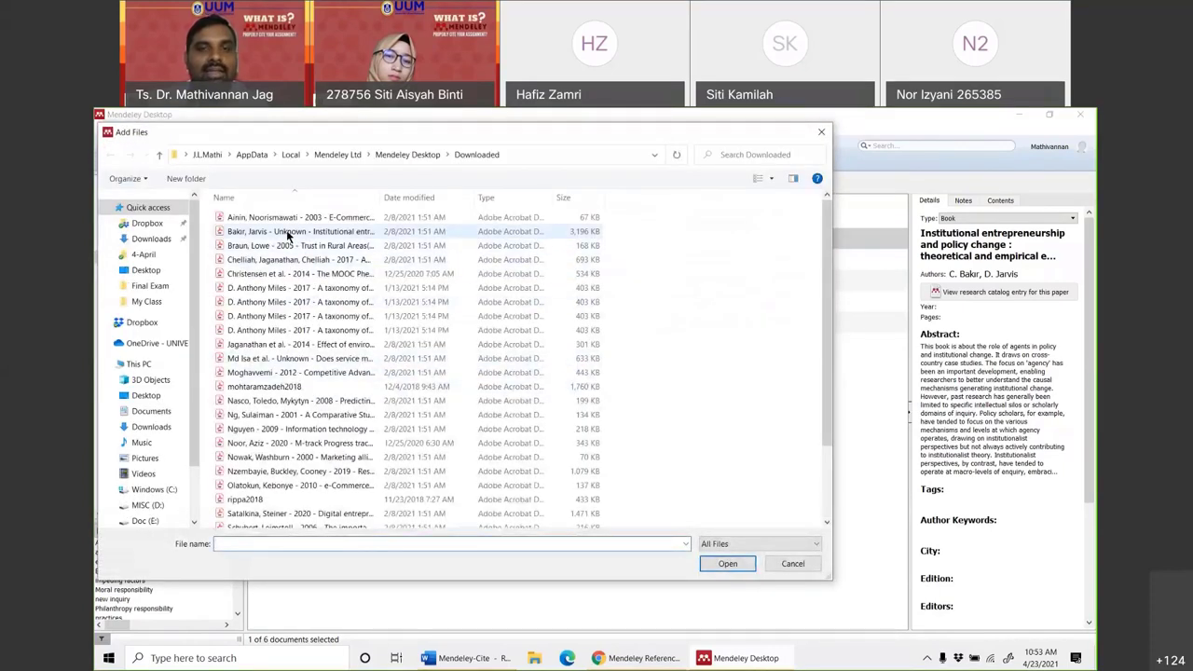
{"action": "left_click", "coordinate": [289, 235]}
{"action": "left_click", "coordinate": [733, 569]}
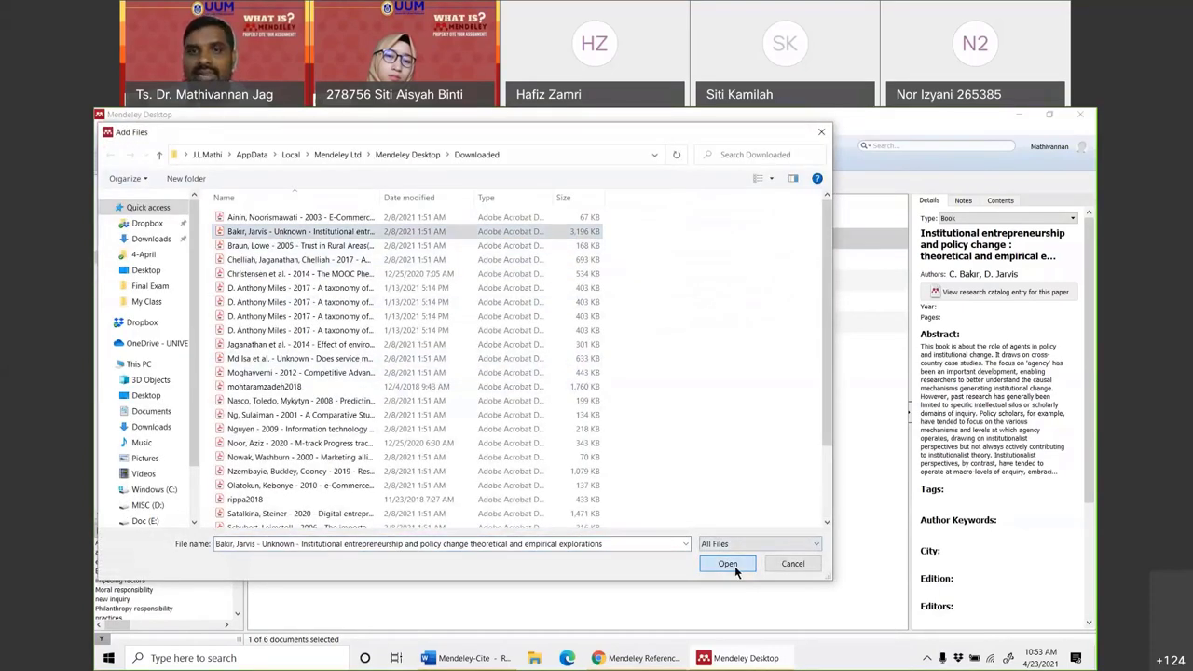
{"action": "left_click", "coordinate": [735, 566]}
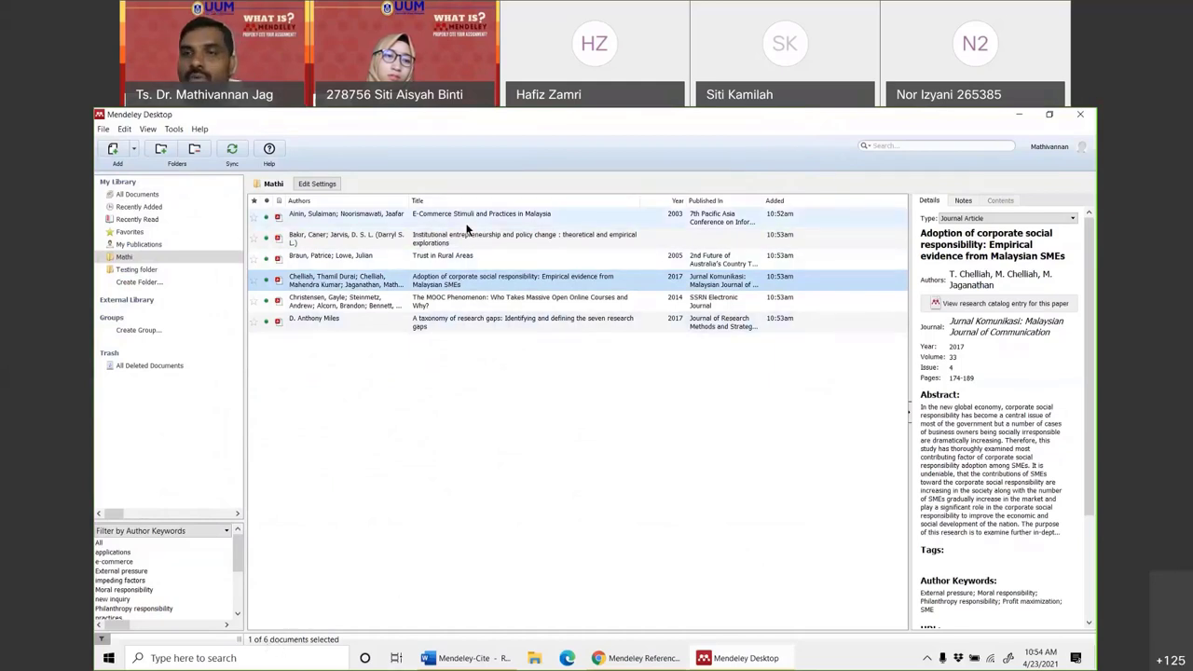
Start Add Folder, collapse the mathi and Users tree nodes, and open File Explorer at This PC.
{"action": "left_click", "coordinate": [134, 151]}
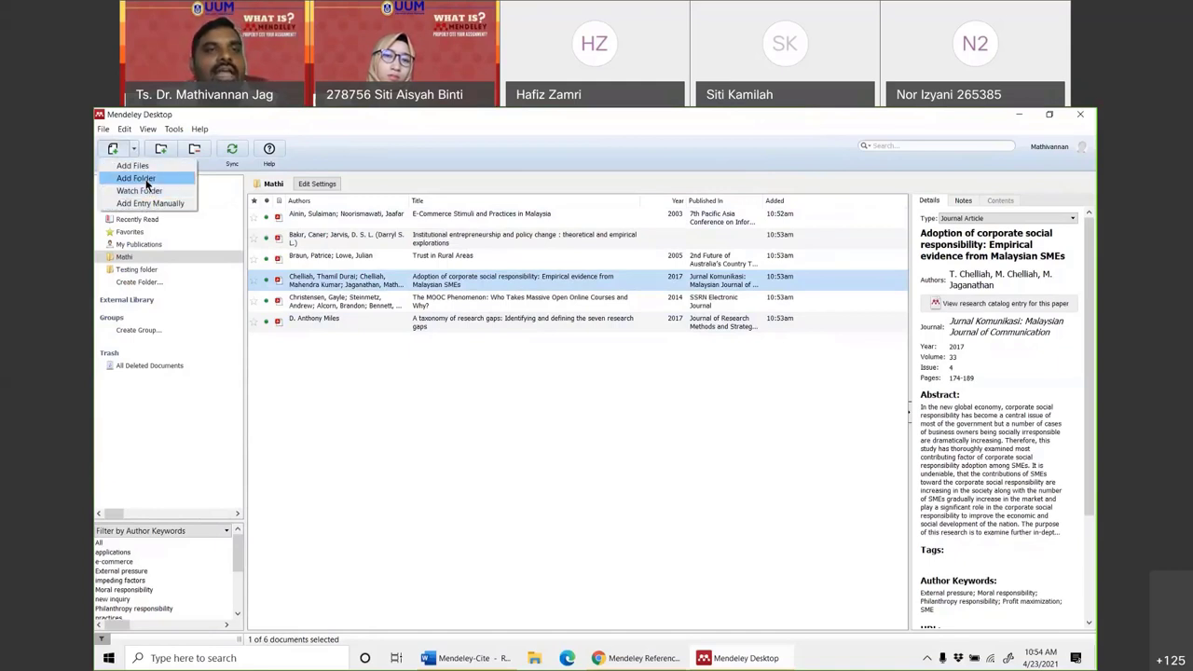
{"action": "left_click", "coordinate": [137, 178]}
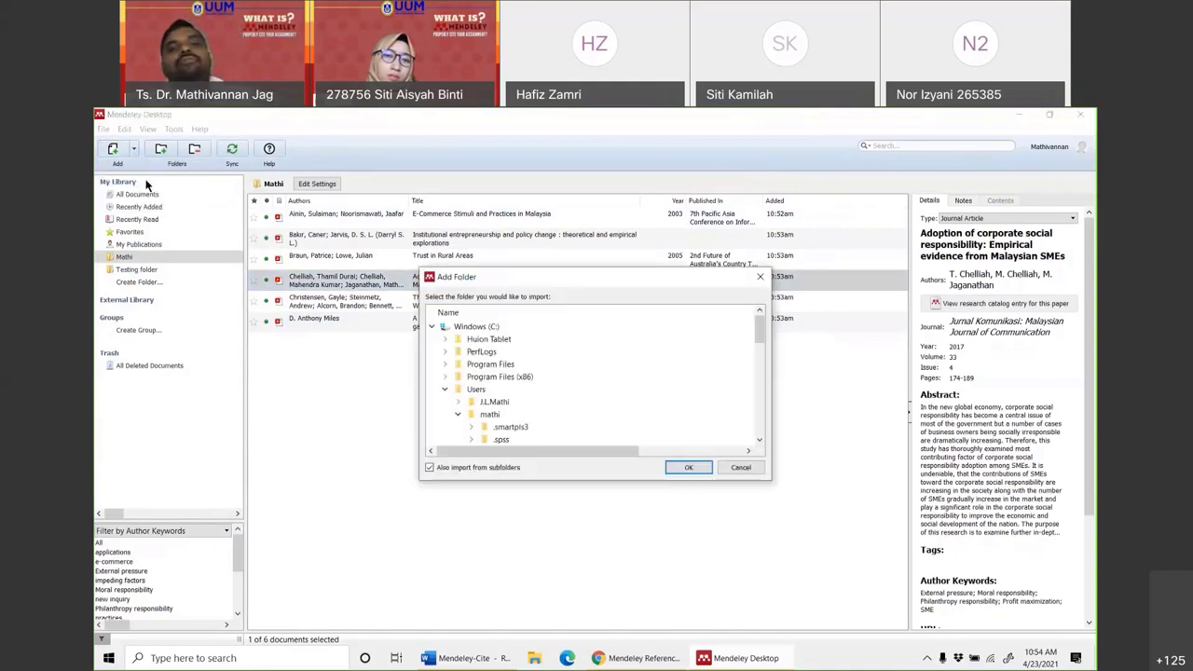
{"action": "left_click", "coordinate": [458, 414]}
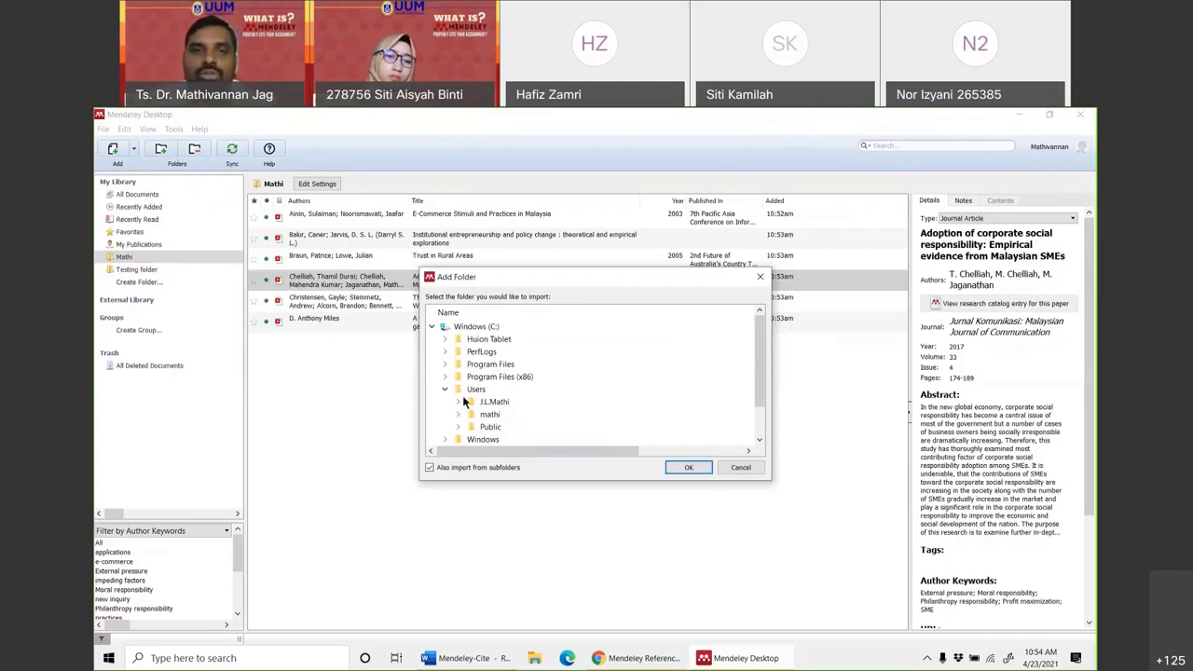
{"action": "left_click", "coordinate": [445, 389]}
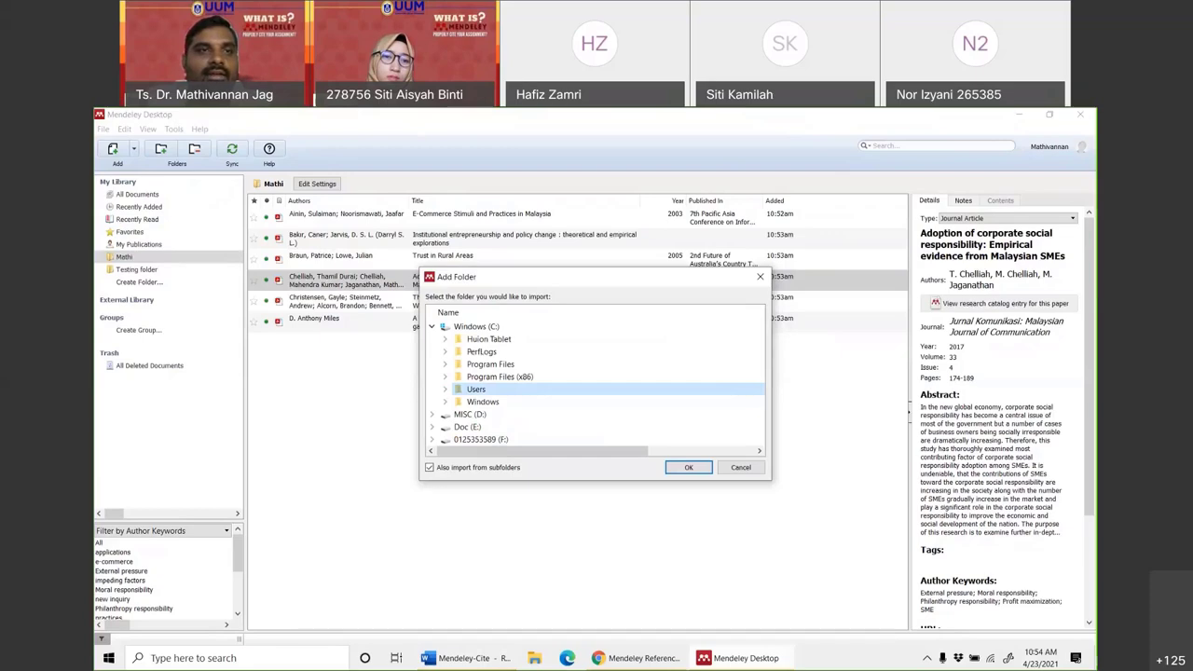
{"action": "key", "text": "super+d"}
{"action": "key", "text": "super+e"}
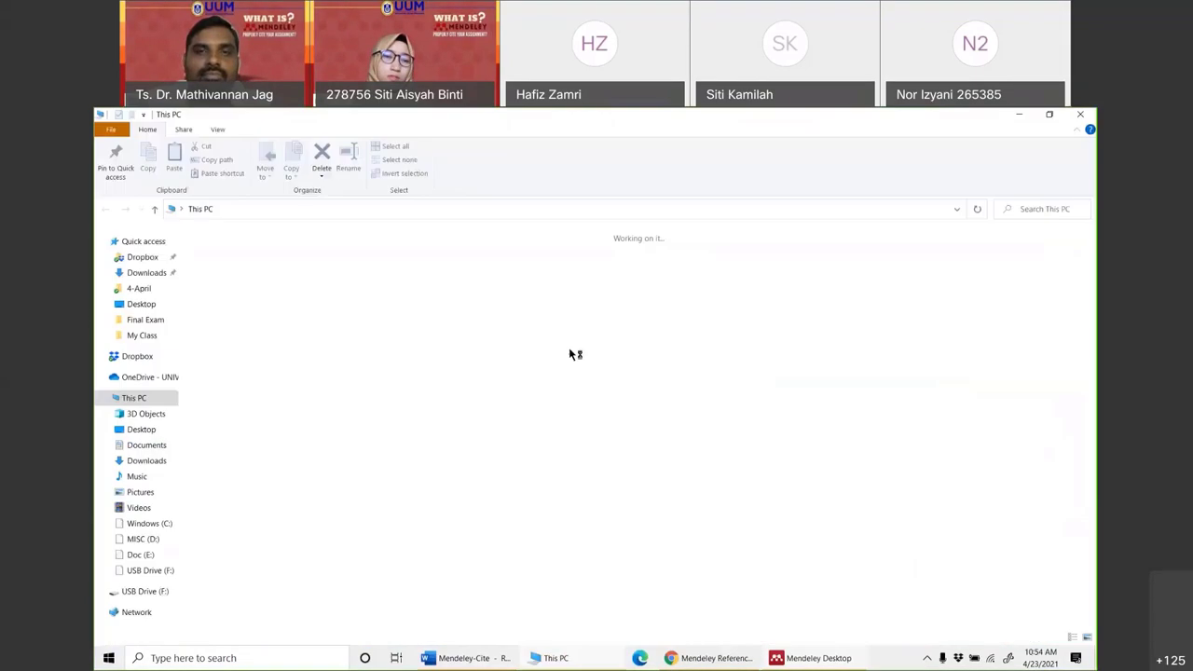
Copy the Citation Materials folder from Doc (E:) > Dropbox > Training > Mendeley > MJ-Mendeley 2019- Training Kits.
{"action": "double_click", "coordinate": [623, 365]}
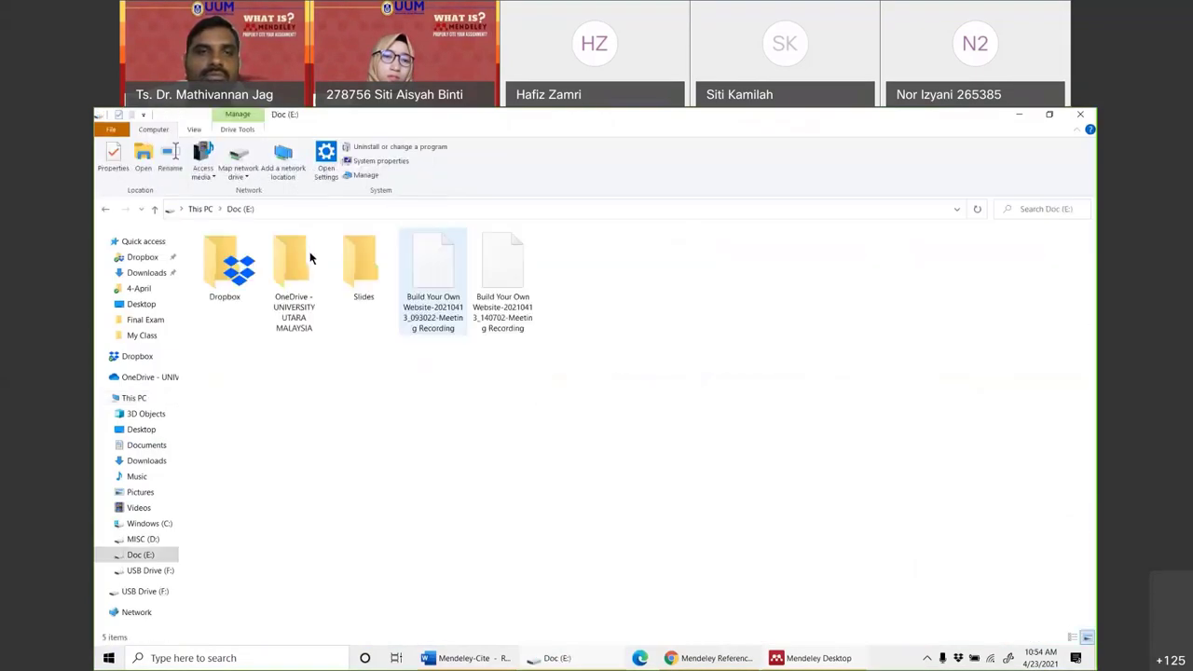
{"action": "double_click", "coordinate": [225, 291]}
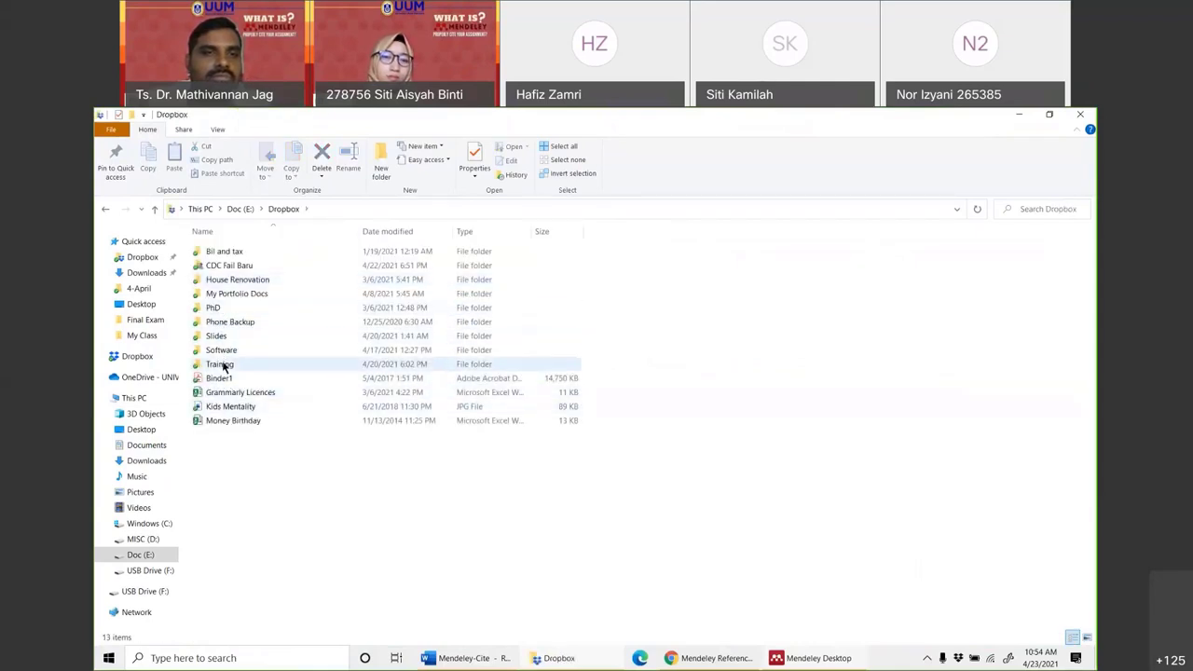
{"action": "double_click", "coordinate": [225, 365]}
{"action": "scroll", "coordinate": [618, 408], "scroll_direction": "down", "scroll_amount": 5}
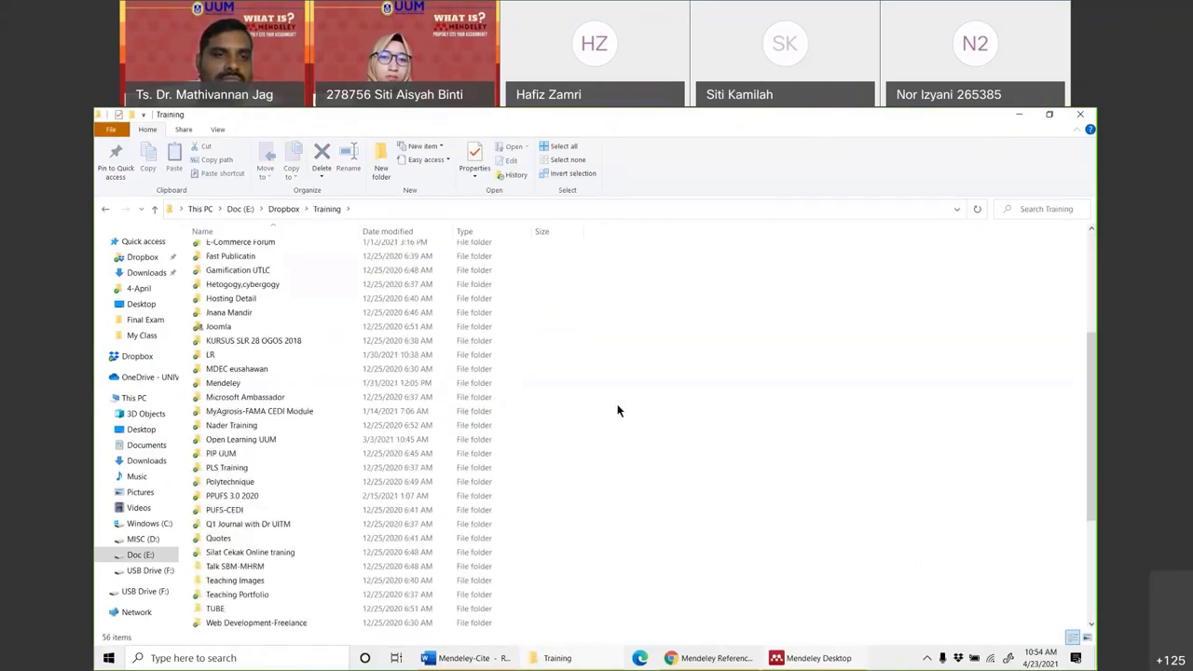
{"action": "left_click", "coordinate": [235, 385]}
{"action": "double_click", "coordinate": [235, 385]}
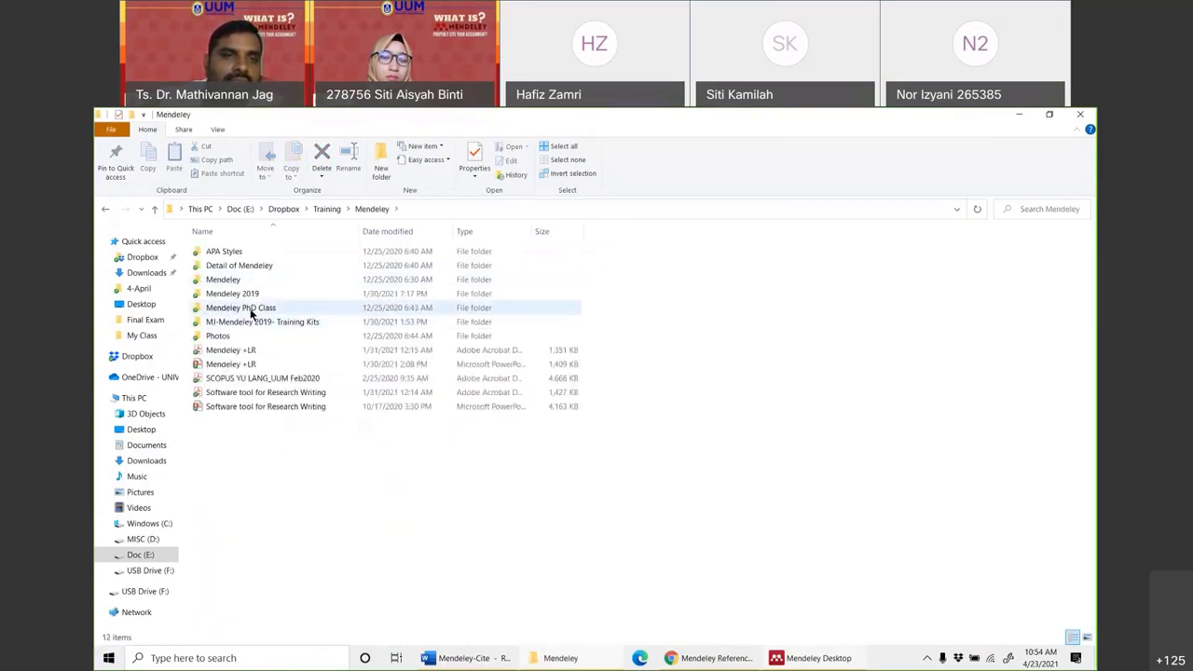
{"action": "double_click", "coordinate": [268, 323]}
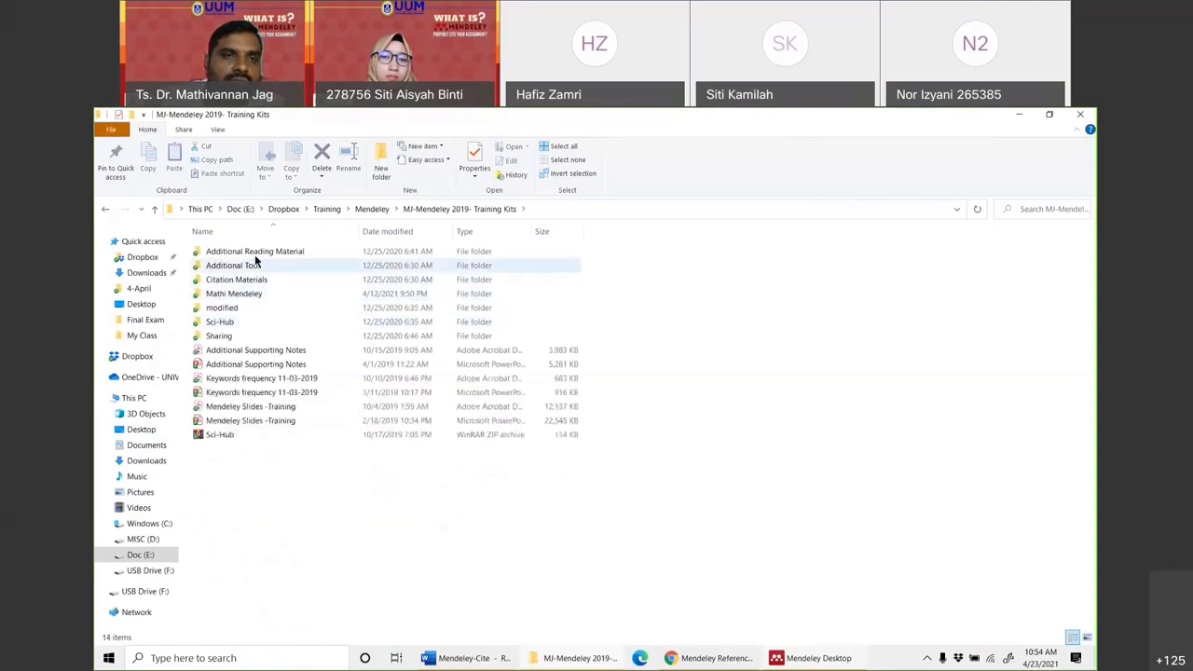
{"action": "left_click", "coordinate": [255, 257]}
{"action": "double_click", "coordinate": [255, 258]}
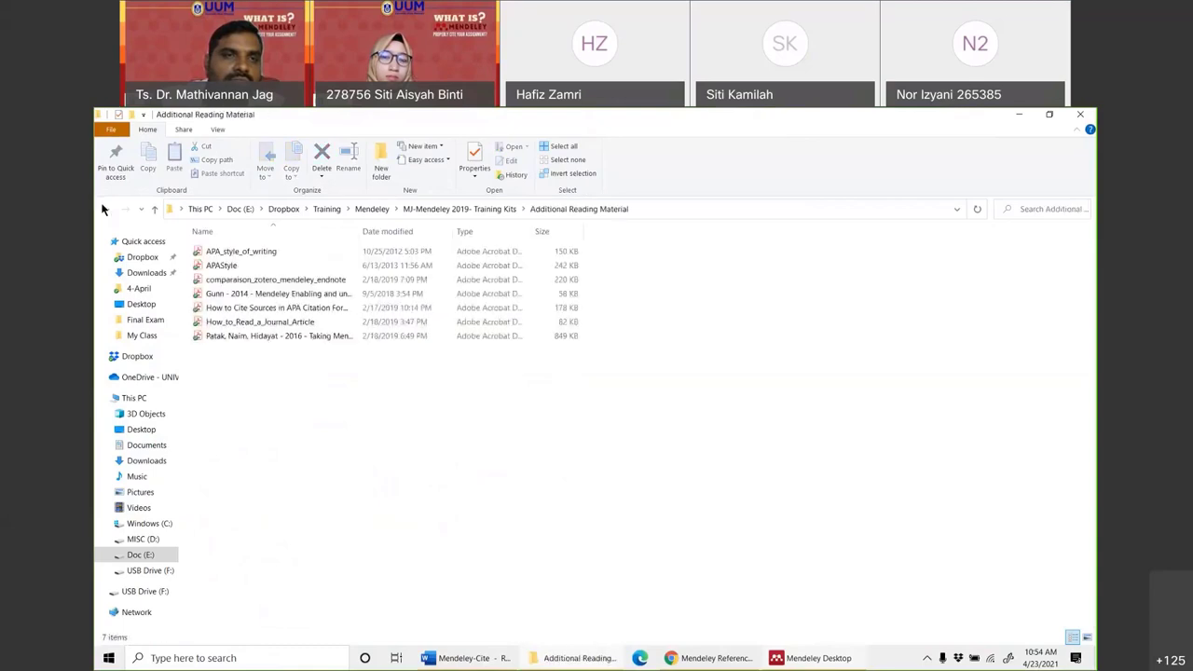
{"action": "left_click", "coordinate": [104, 209]}
{"action": "left_click", "coordinate": [241, 280]}
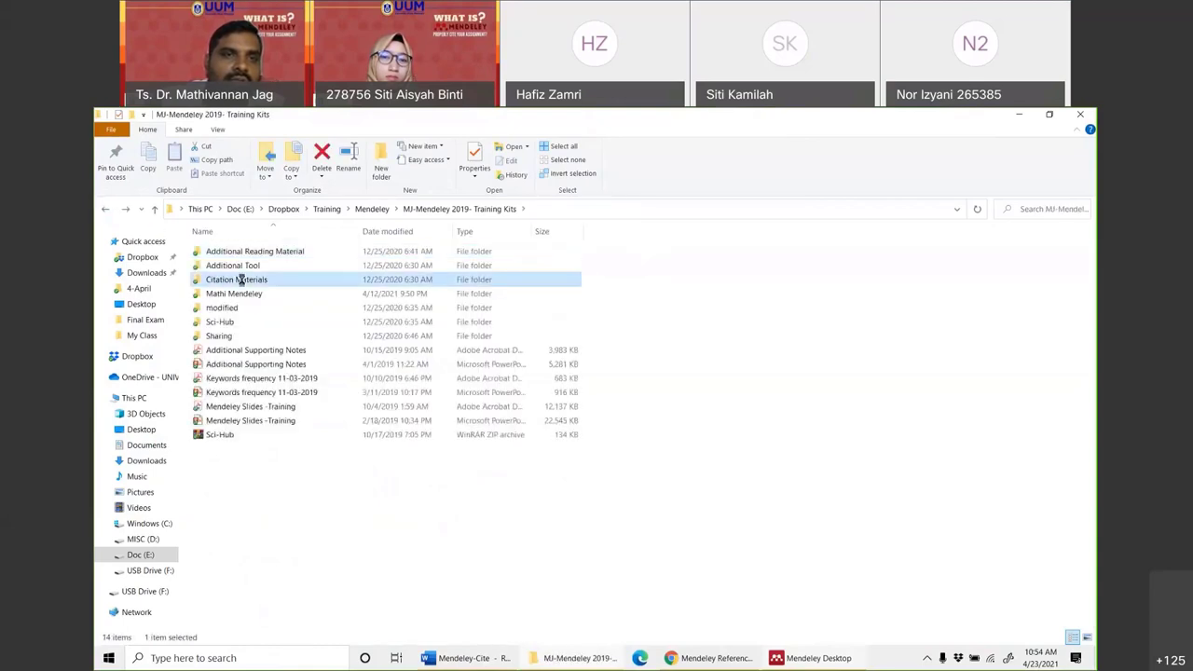
{"action": "right_click", "coordinate": [240, 280]}
{"action": "left_click", "coordinate": [174, 565]}
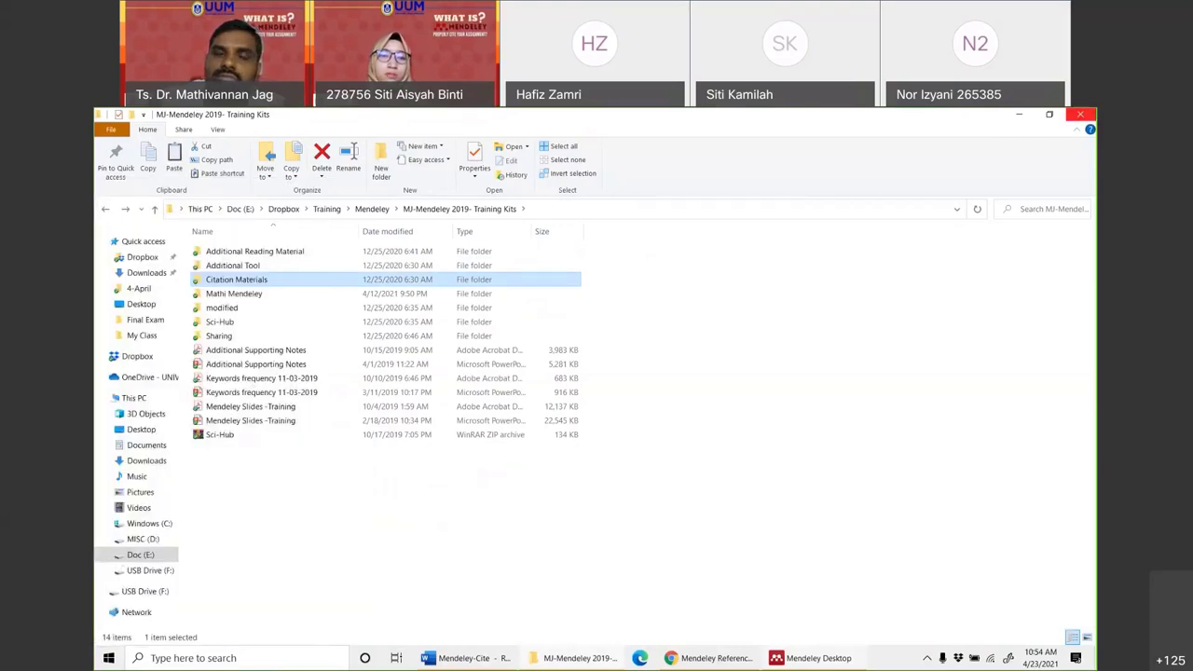
Paste the Citation Materials folder onto the desktop and bring Mendeley Desktop back.
{"action": "left_click", "coordinate": [1081, 114]}
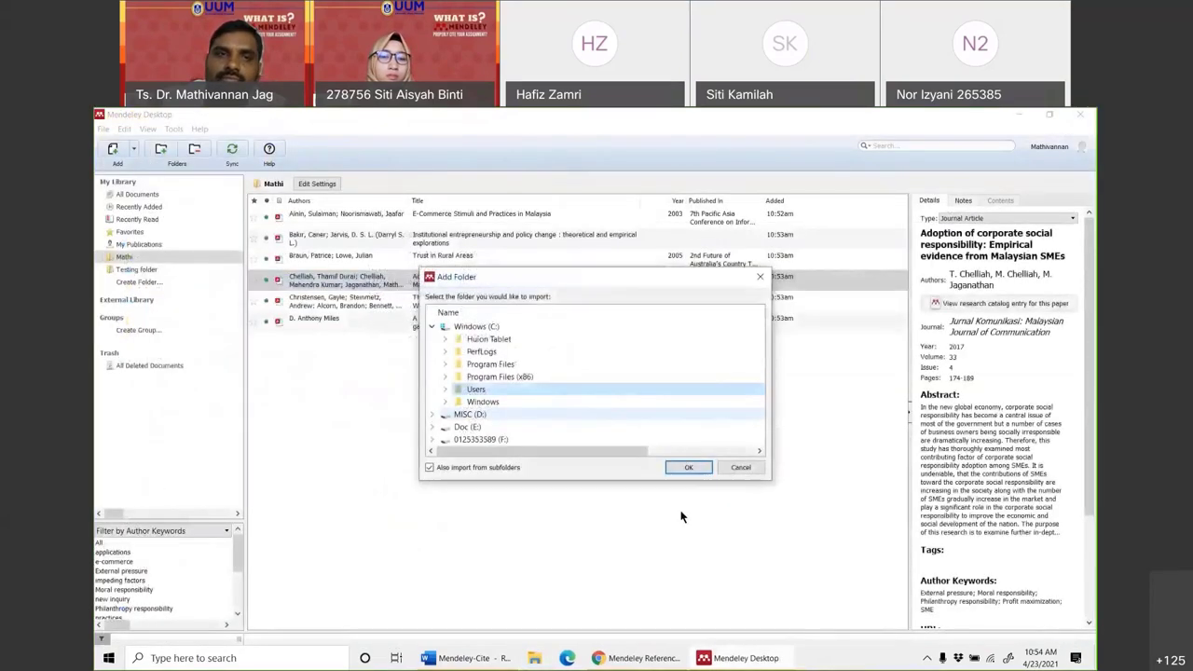
{"action": "key", "text": "super+d"}
{"action": "right_click", "coordinate": [629, 319]}
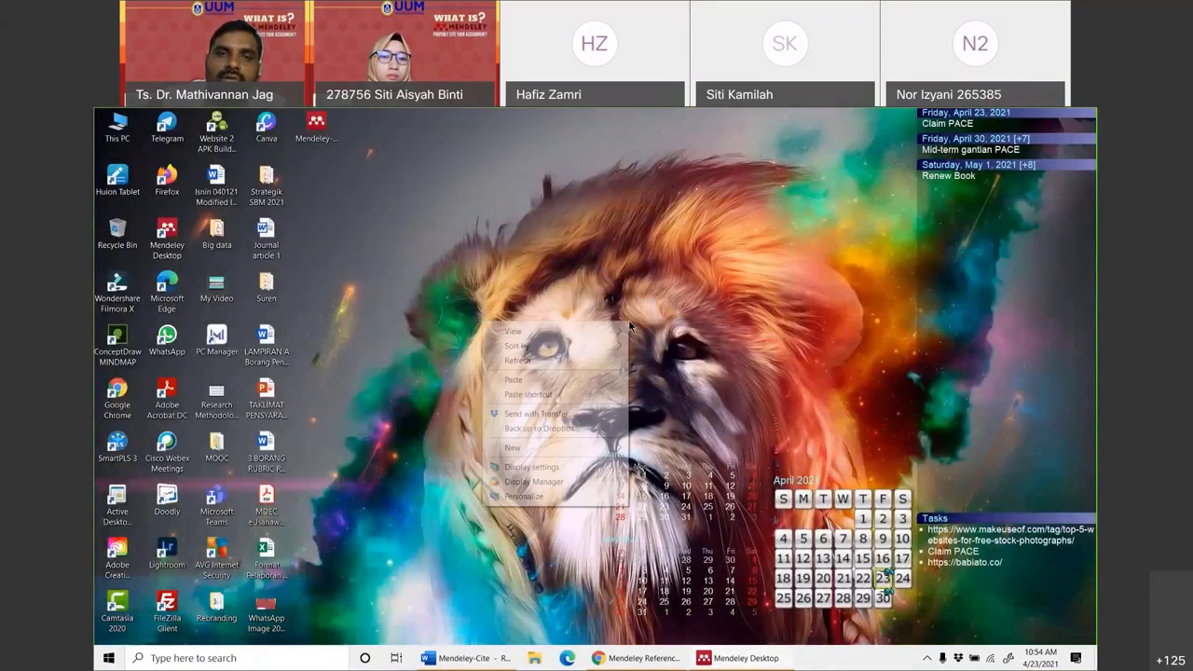
{"action": "left_click", "coordinate": [518, 380]}
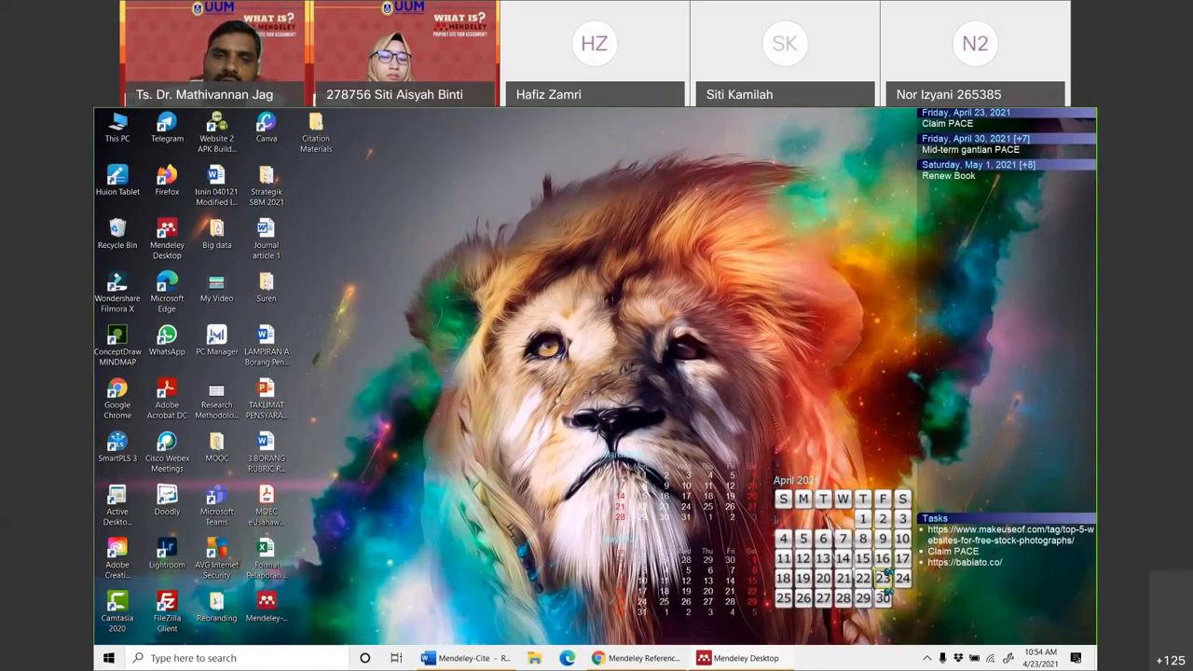
{"action": "left_click", "coordinate": [741, 658]}
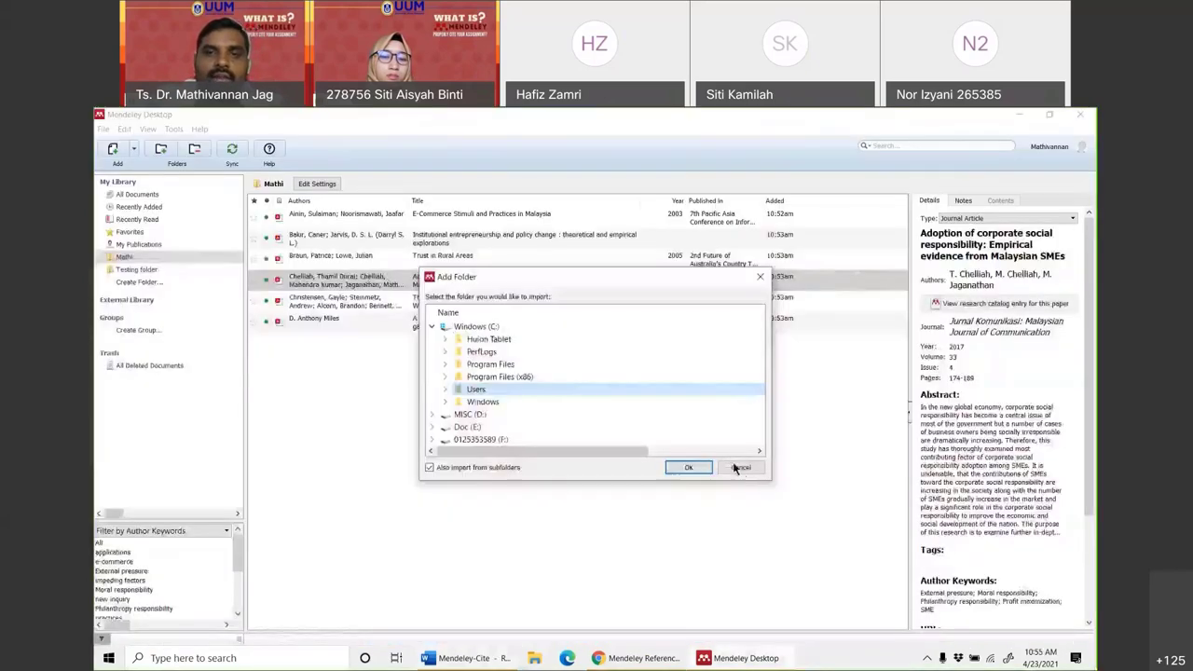
Cancel the pending import and start a fresh Add Folder import.
{"action": "left_click", "coordinate": [737, 466]}
{"action": "left_click", "coordinate": [133, 148]}
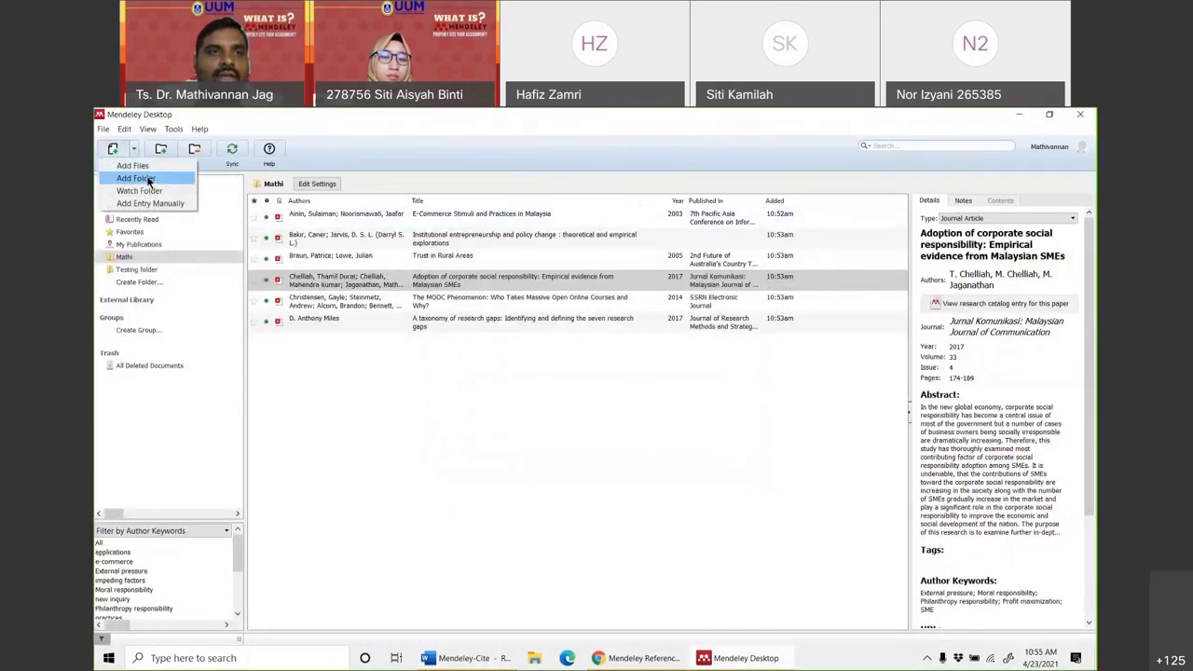
{"action": "left_click", "coordinate": [148, 179]}
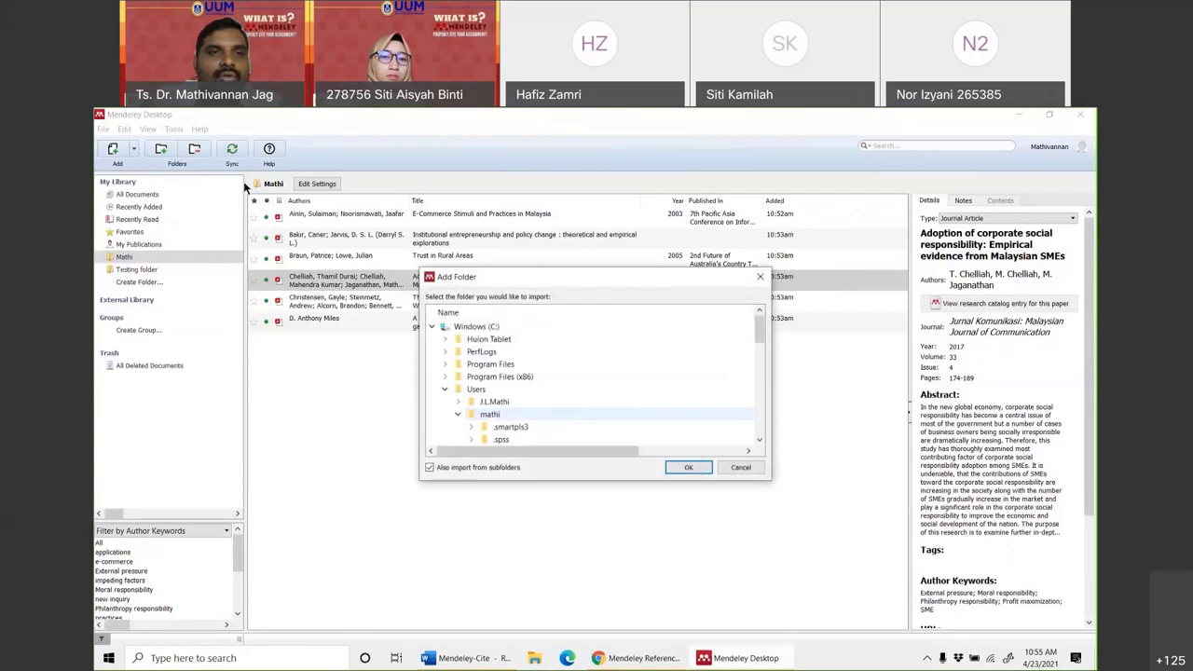
Browse Users > mathi > Desktop > Citation Materials in the tree and select the Add subfolder.
{"action": "left_click", "coordinate": [444, 390]}
{"action": "left_click", "coordinate": [432, 327]}
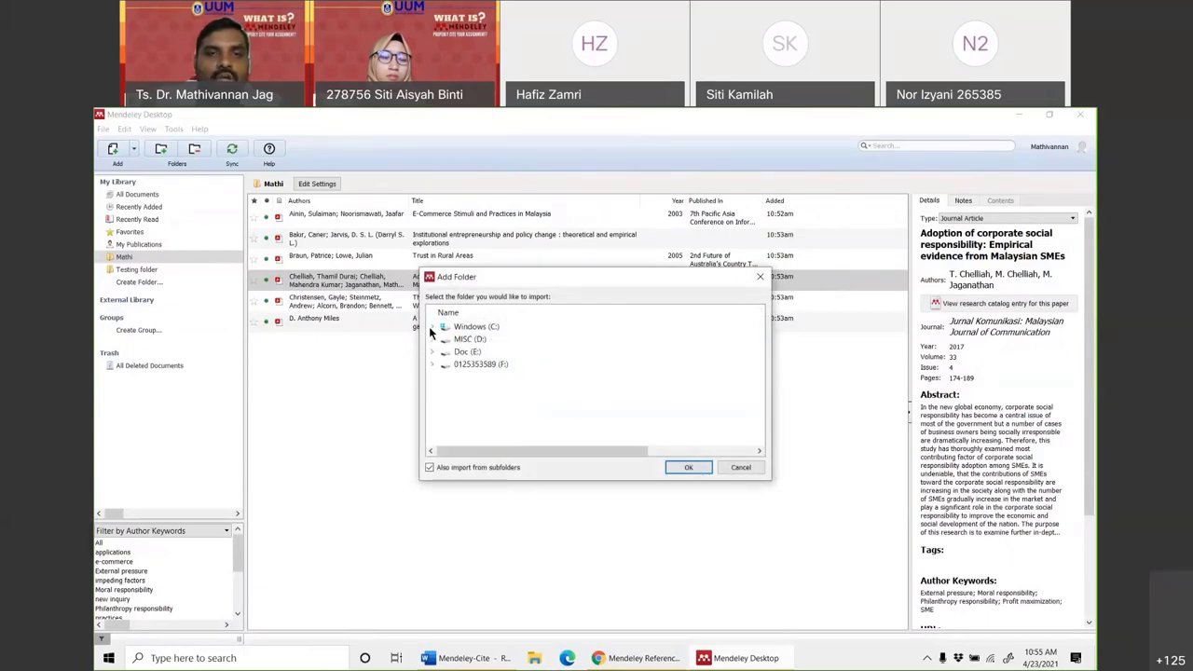
{"action": "left_click", "coordinate": [433, 327]}
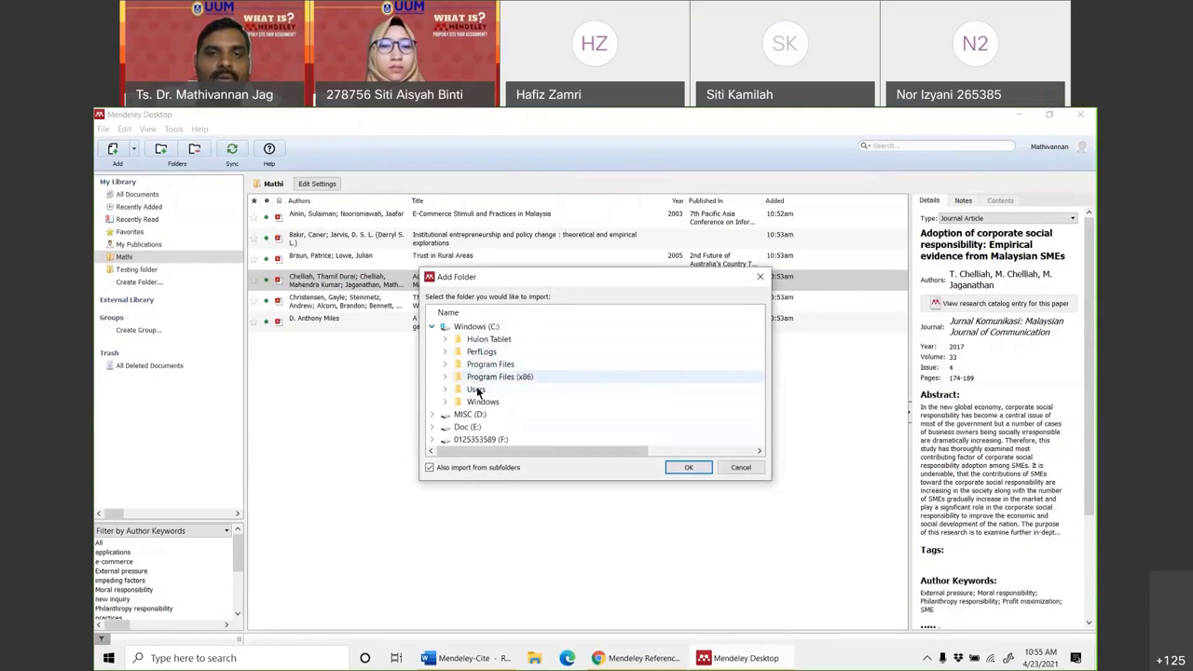
{"action": "double_click", "coordinate": [520, 390]}
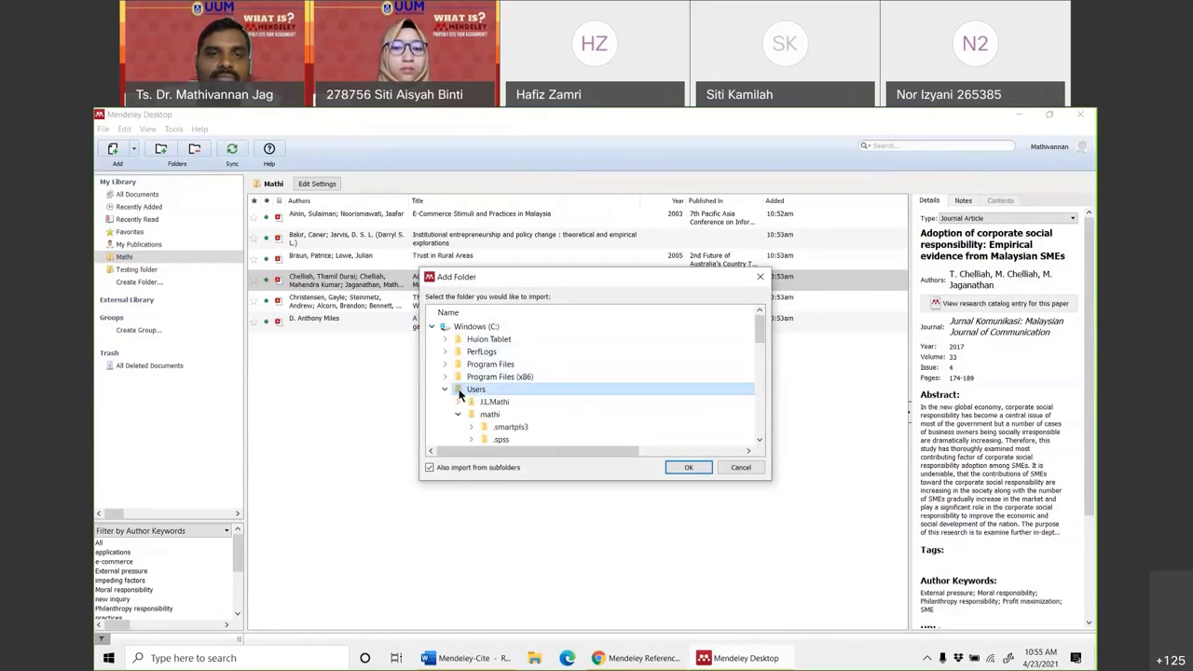
{"action": "scroll", "coordinate": [564, 419], "scroll_direction": "down", "scroll_amount": 3}
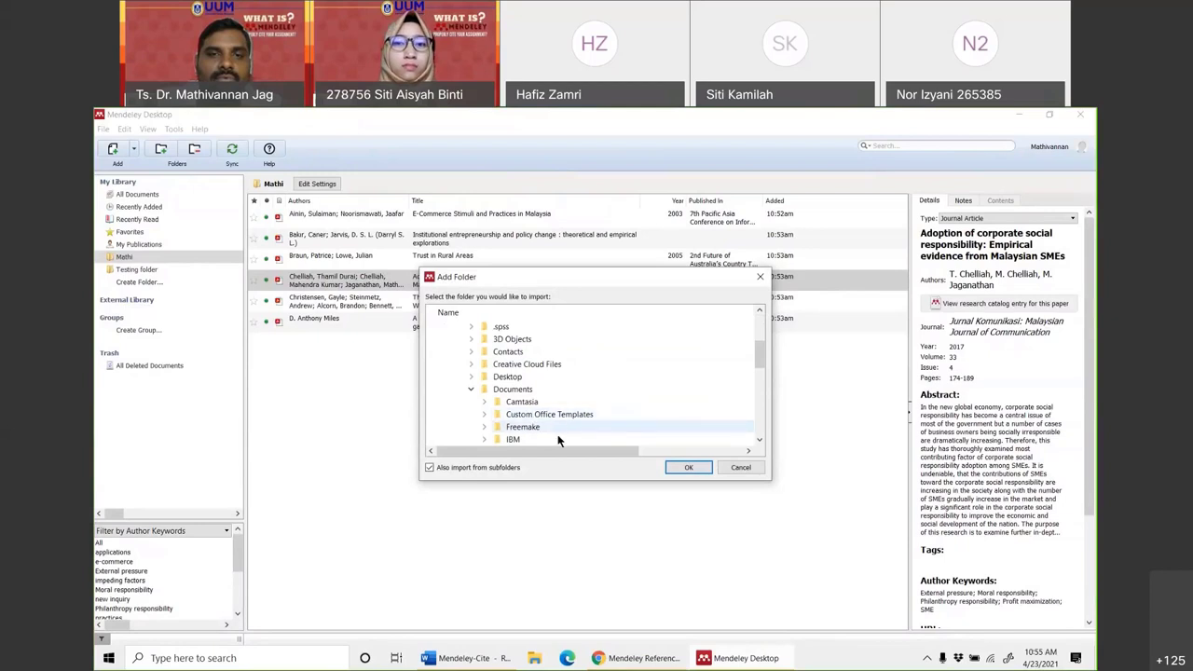
{"action": "double_click", "coordinate": [507, 376]}
{"action": "scroll", "coordinate": [616, 396], "scroll_direction": "down", "scroll_amount": 2}
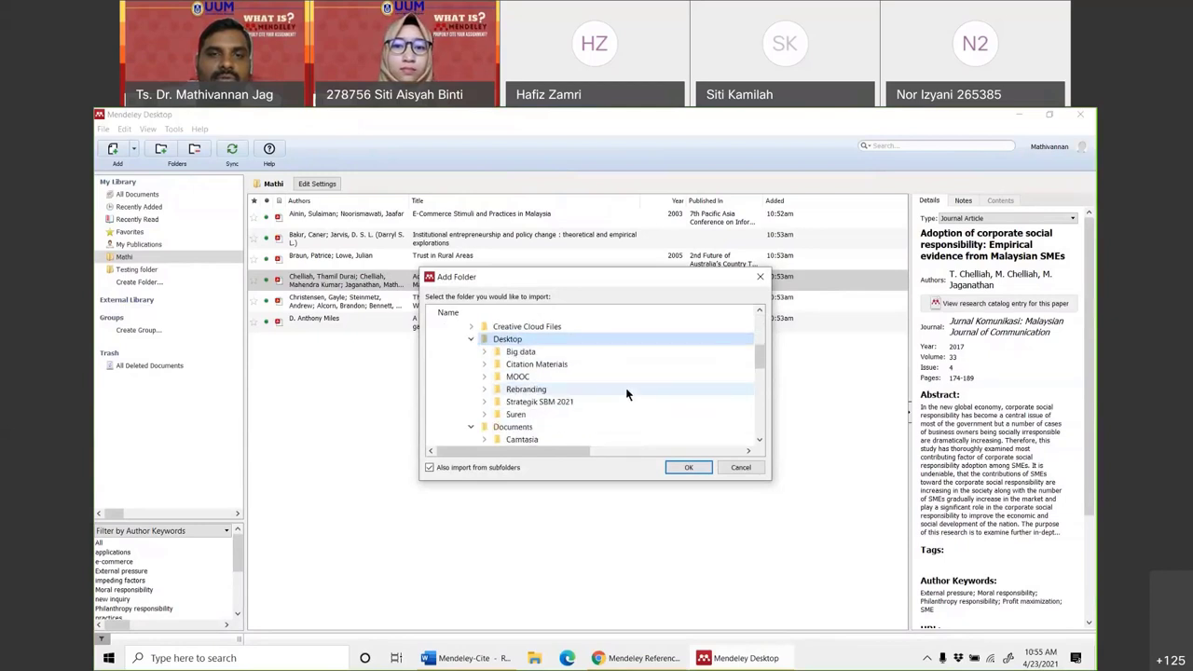
{"action": "double_click", "coordinate": [534, 327]}
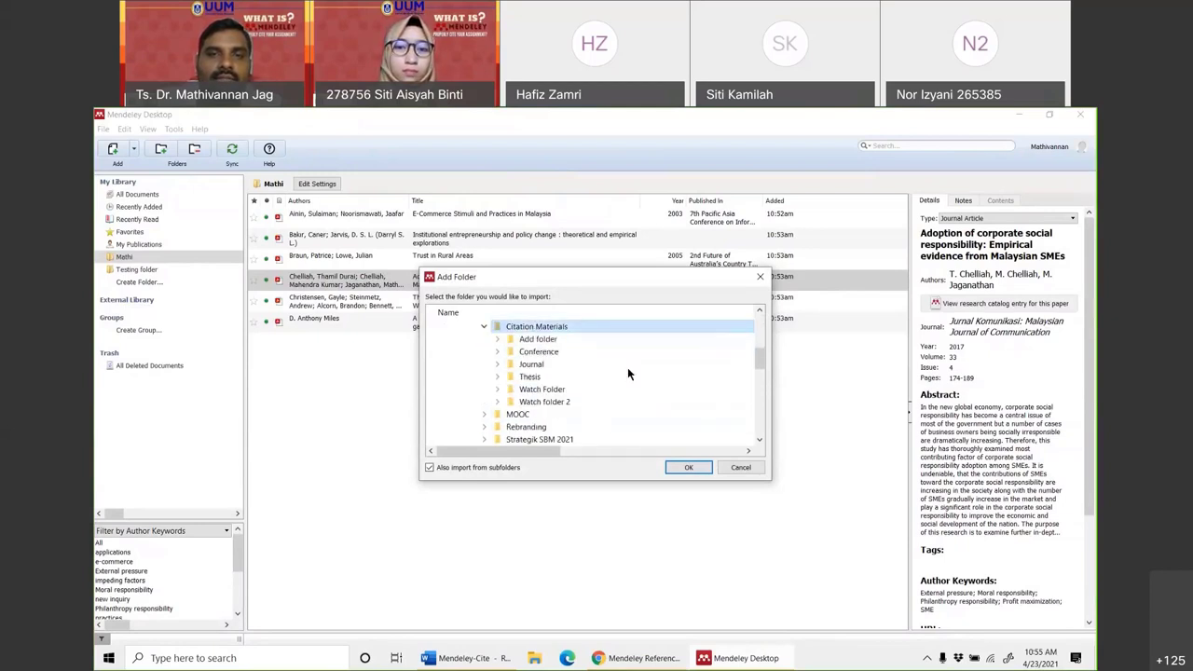
{"action": "left_click", "coordinate": [533, 341]}
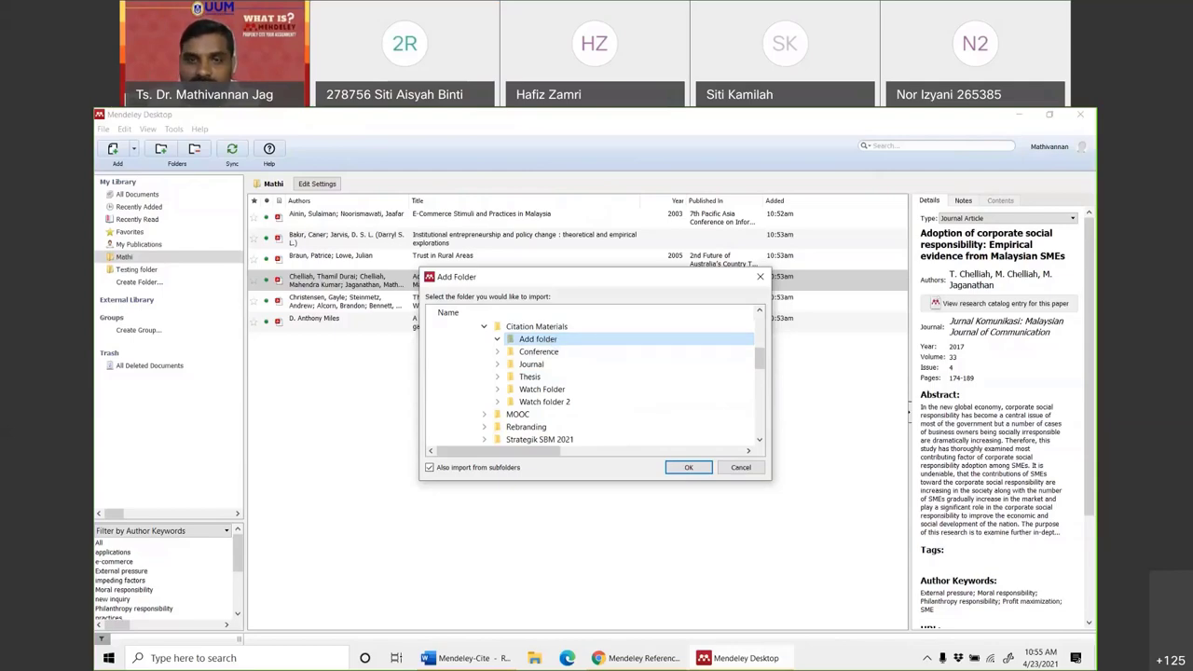
{"action": "key", "text": "super+d"}
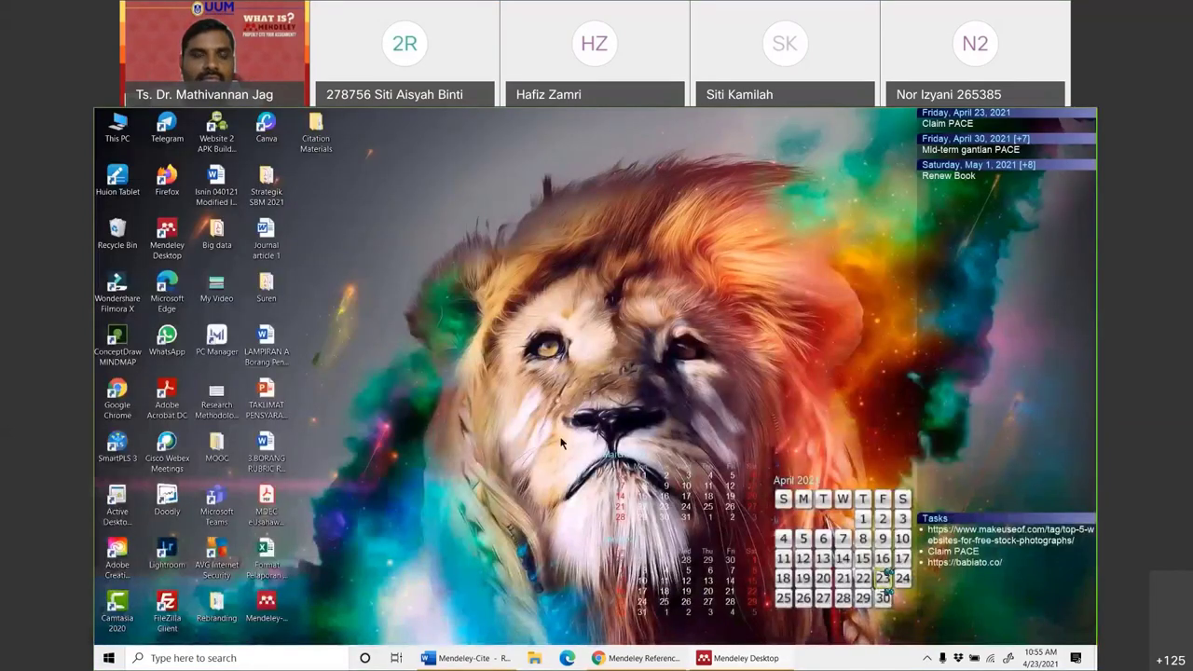
{"action": "double_click", "coordinate": [312, 131]}
{"action": "double_click", "coordinate": [229, 251]}
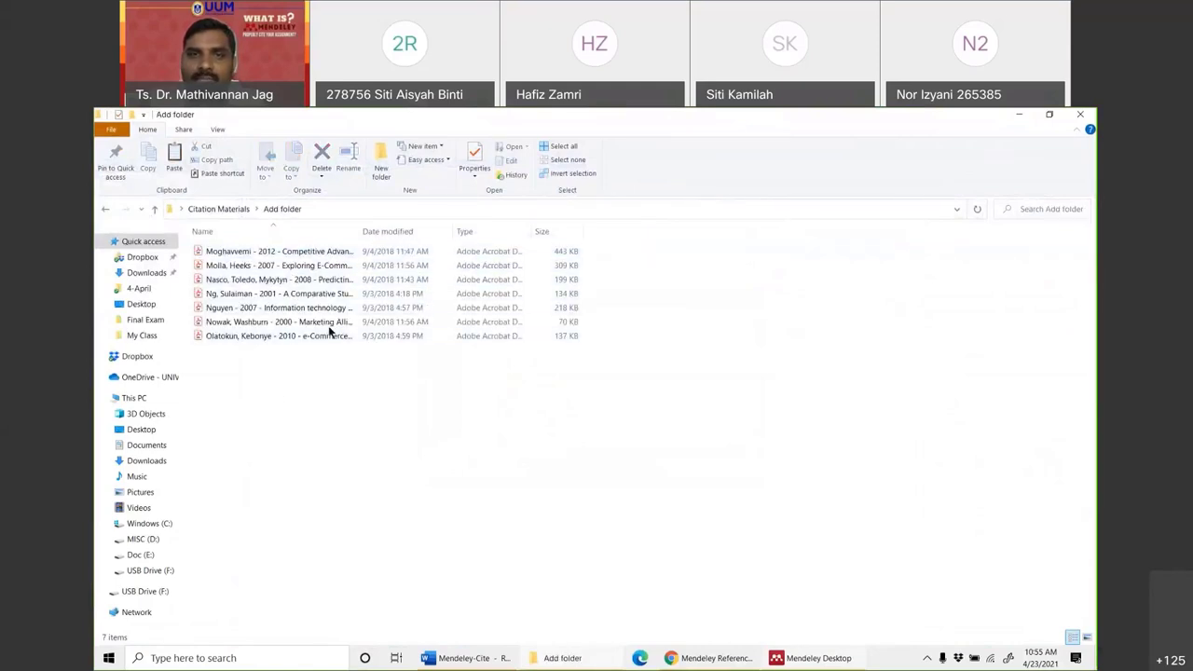
{"action": "left_click_drag", "start_coordinate": [268, 404], "coordinate": [452, 245]}
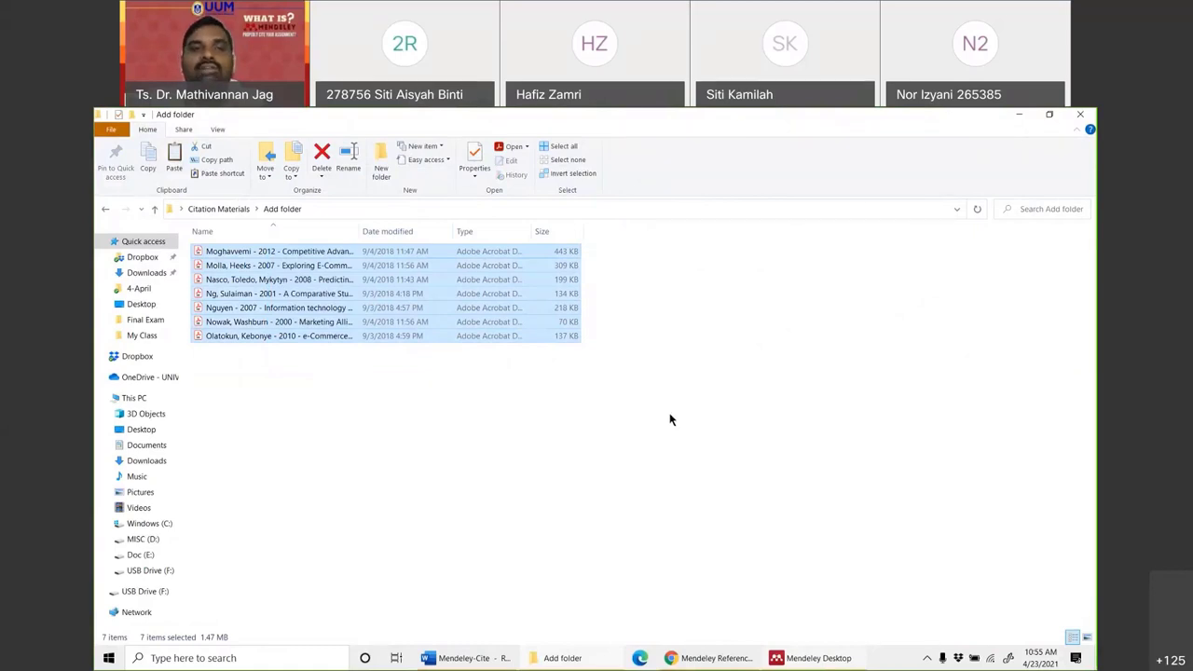
{"action": "left_click", "coordinate": [1079, 114]}
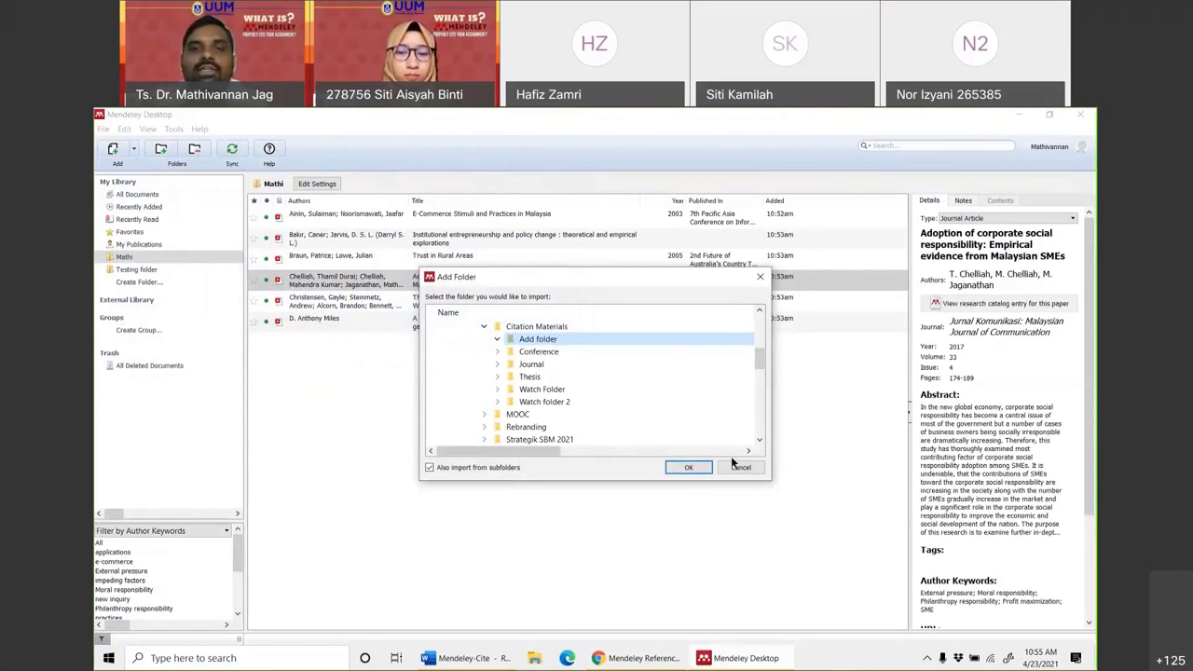
Import the Add folder's PDFs and review the details of A Comparative Study on E-Commerce Security Policies.
{"action": "left_click", "coordinate": [689, 468]}
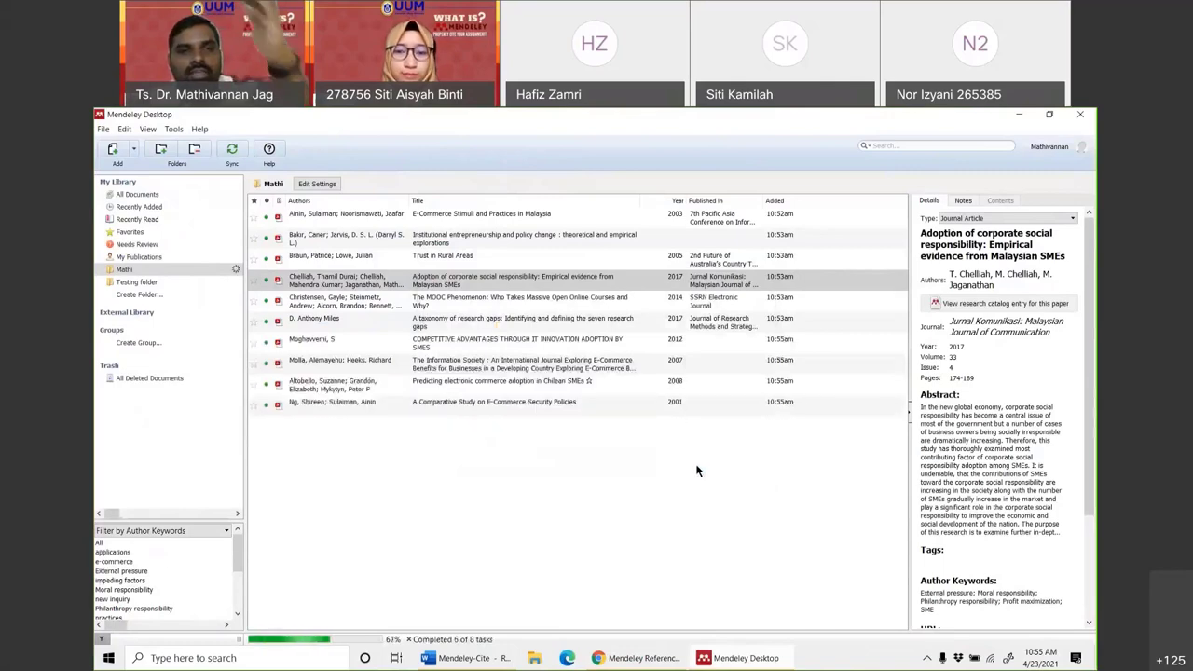
{"action": "left_click", "coordinate": [597, 401]}
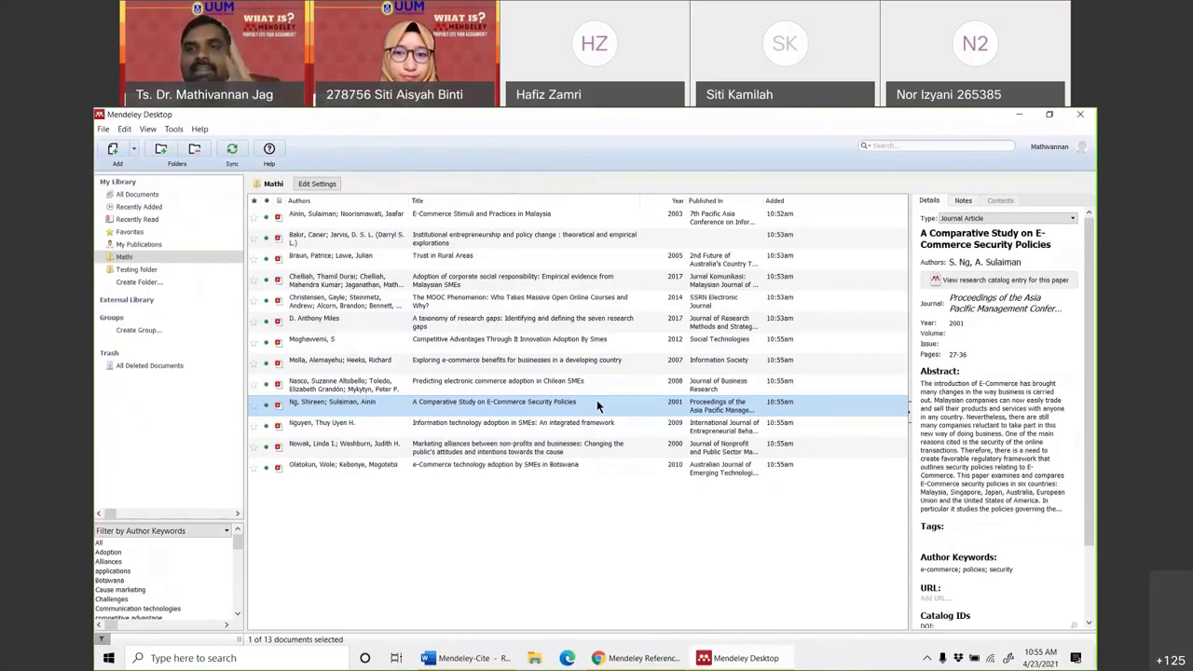
{"action": "left_click", "coordinate": [134, 150]}
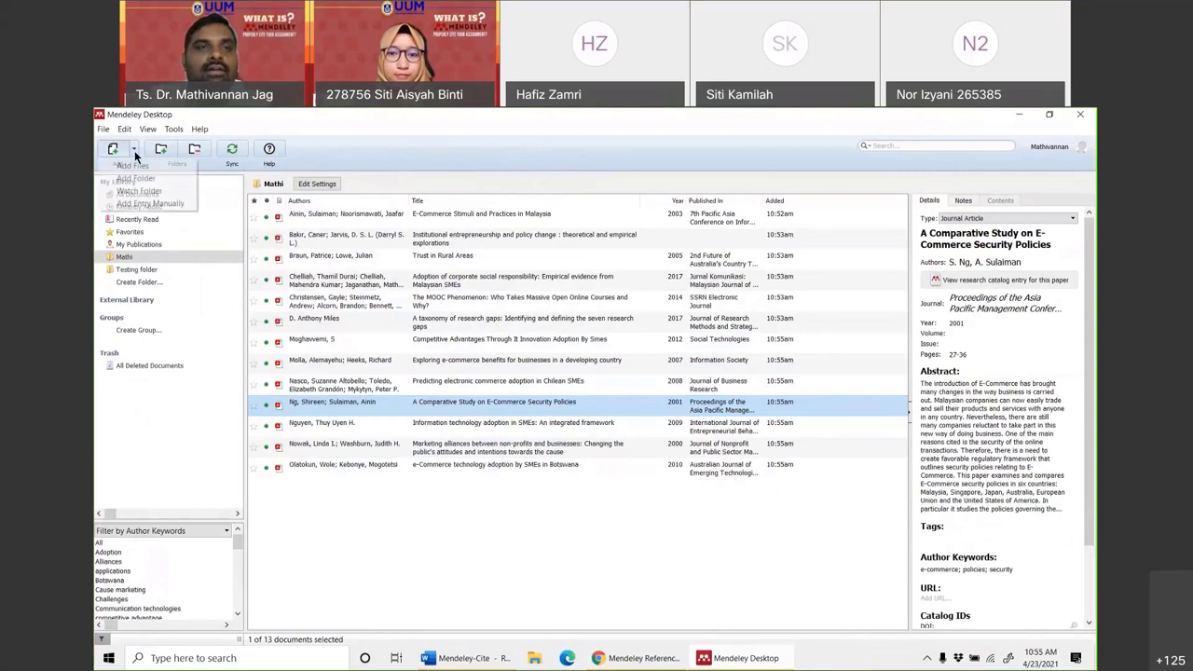
Create a manual Book entry titled 'Digital Marketing' and start entering the first author's name.
{"action": "left_click", "coordinate": [164, 205]}
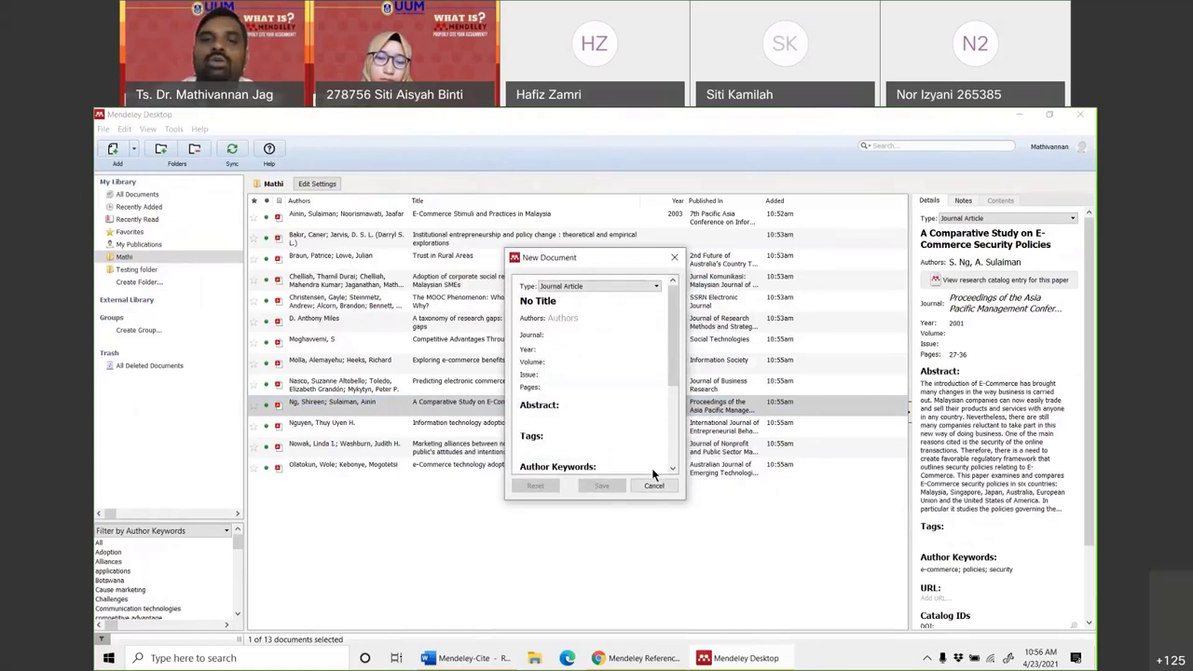
{"action": "left_click", "coordinate": [613, 286]}
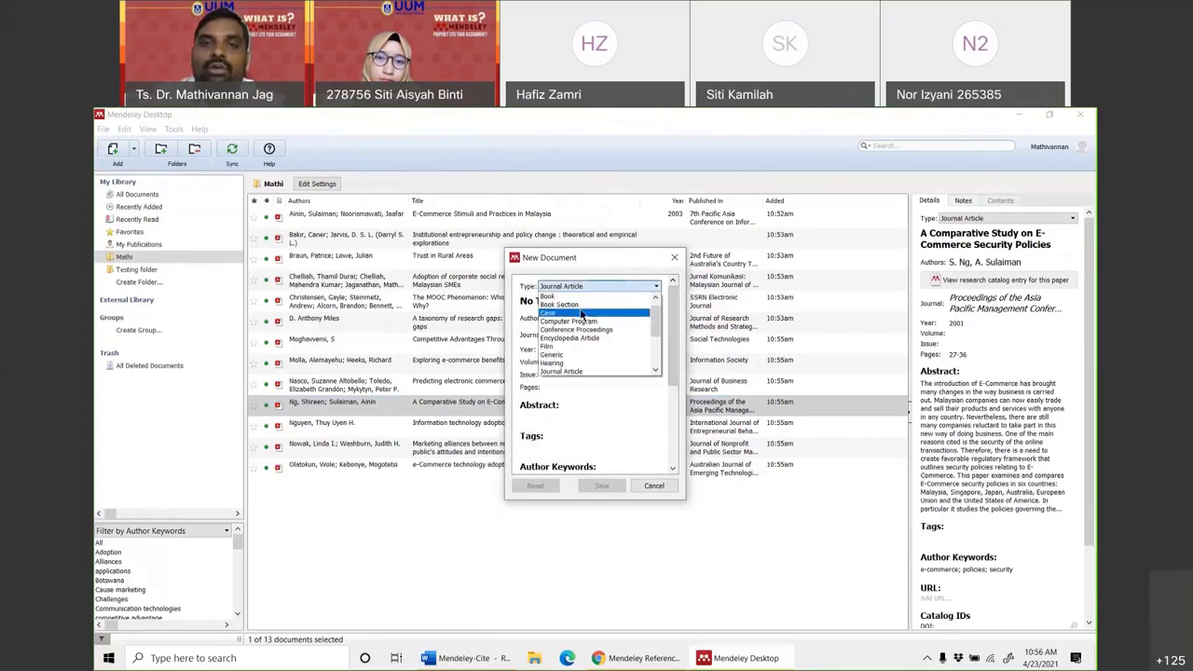
{"action": "left_click", "coordinate": [557, 296]}
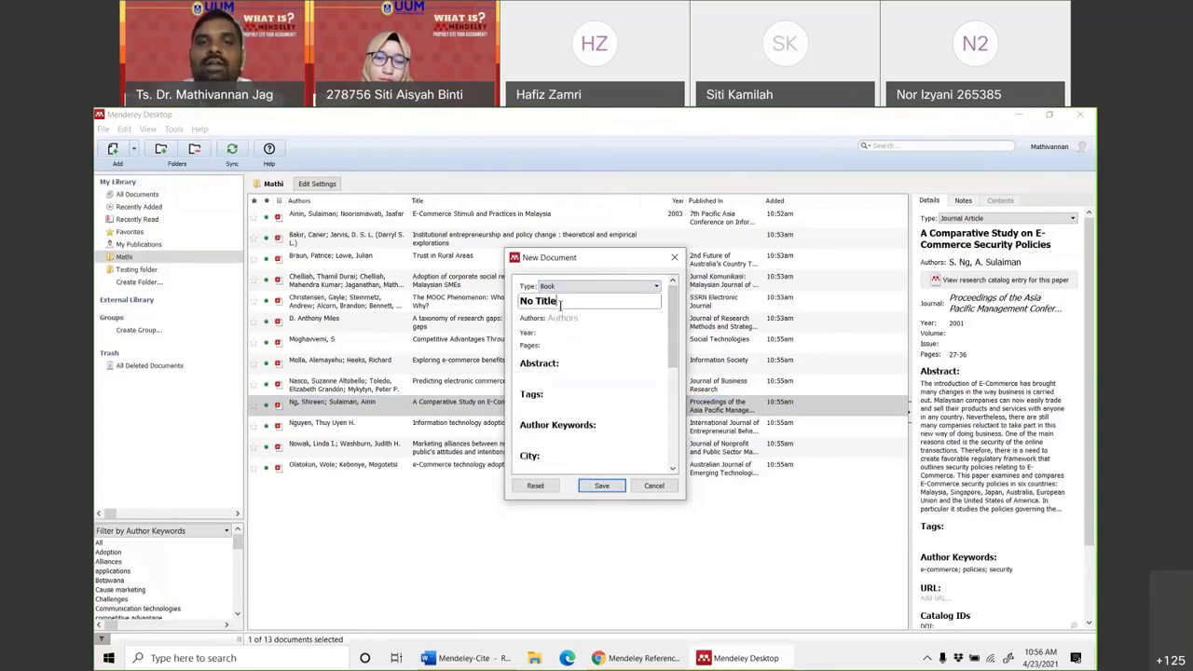
{"action": "left_click", "coordinate": [560, 302]}
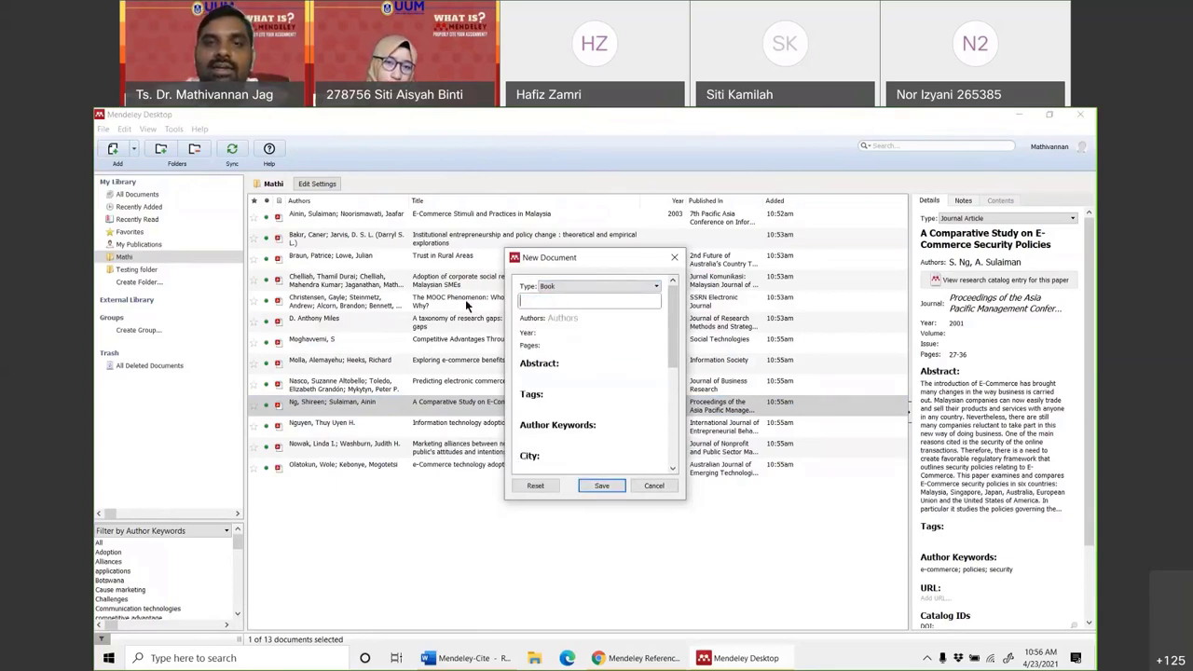
{"action": "type", "text": "E"}
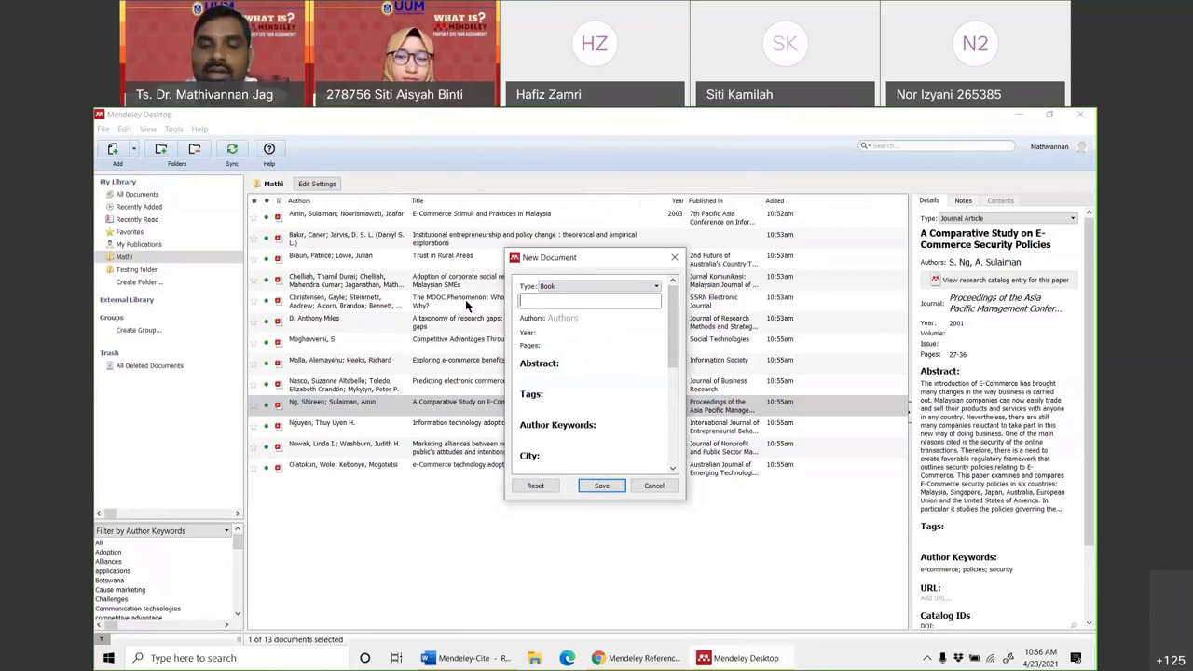
{"action": "type", "text": "Digital"}
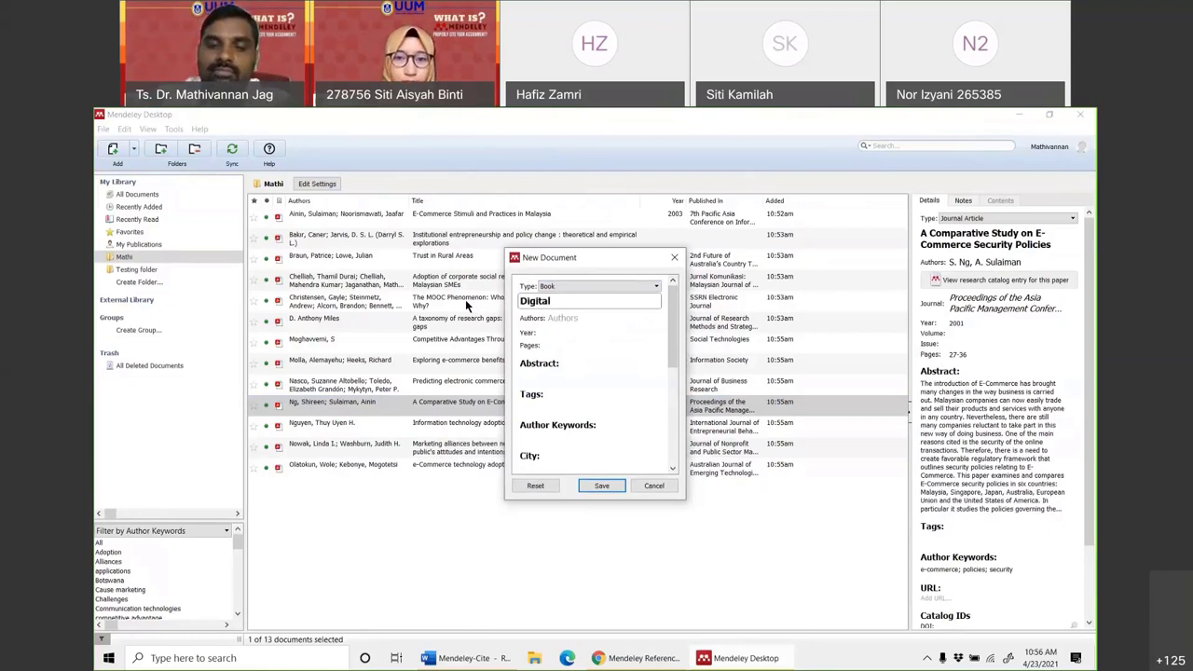
{"action": "type", "text": " Marketing"}
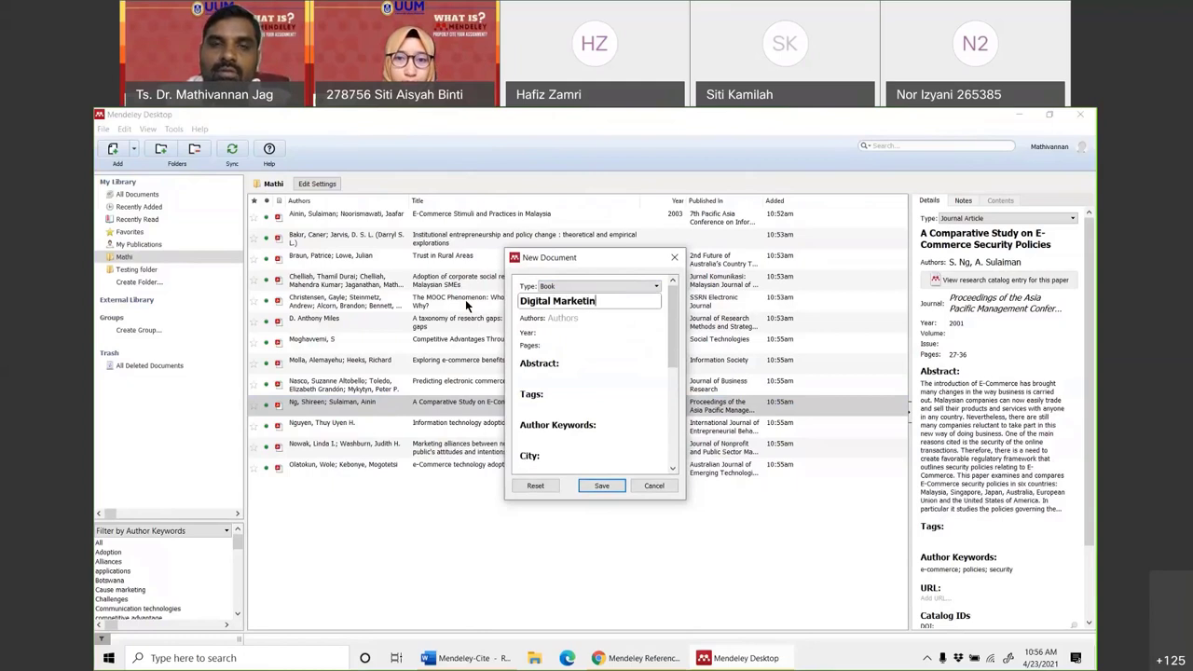
{"action": "key", "text": "Tab"}
{"action": "type", "text": "M"}
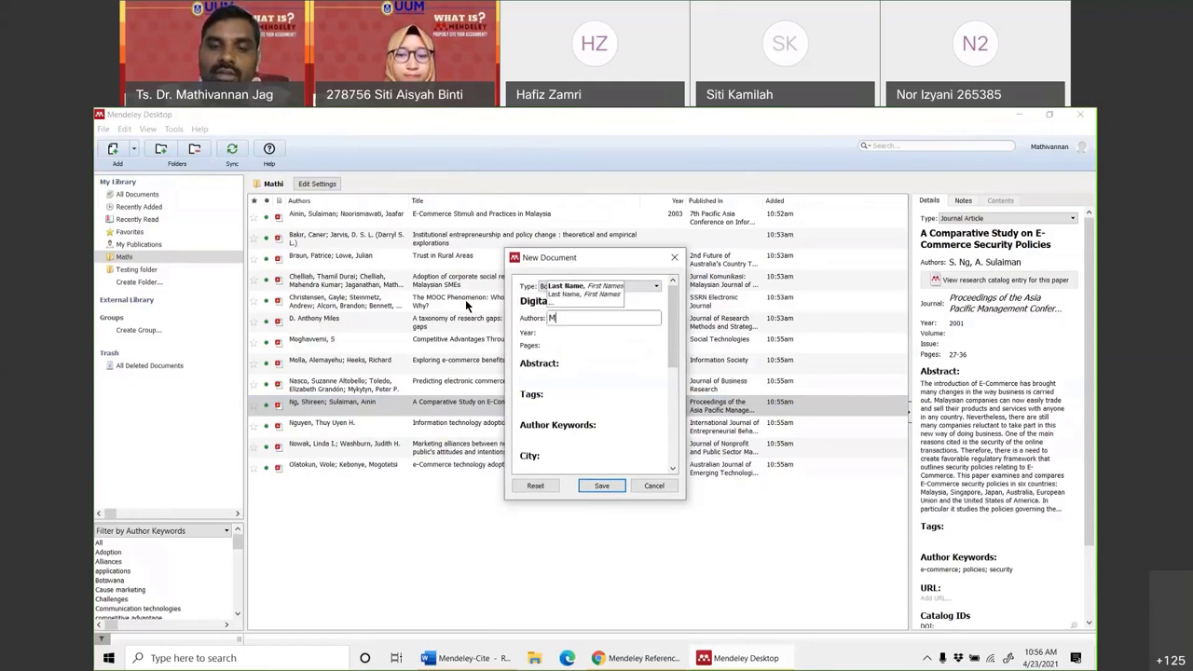
{"action": "type", "text": "athivannan"}
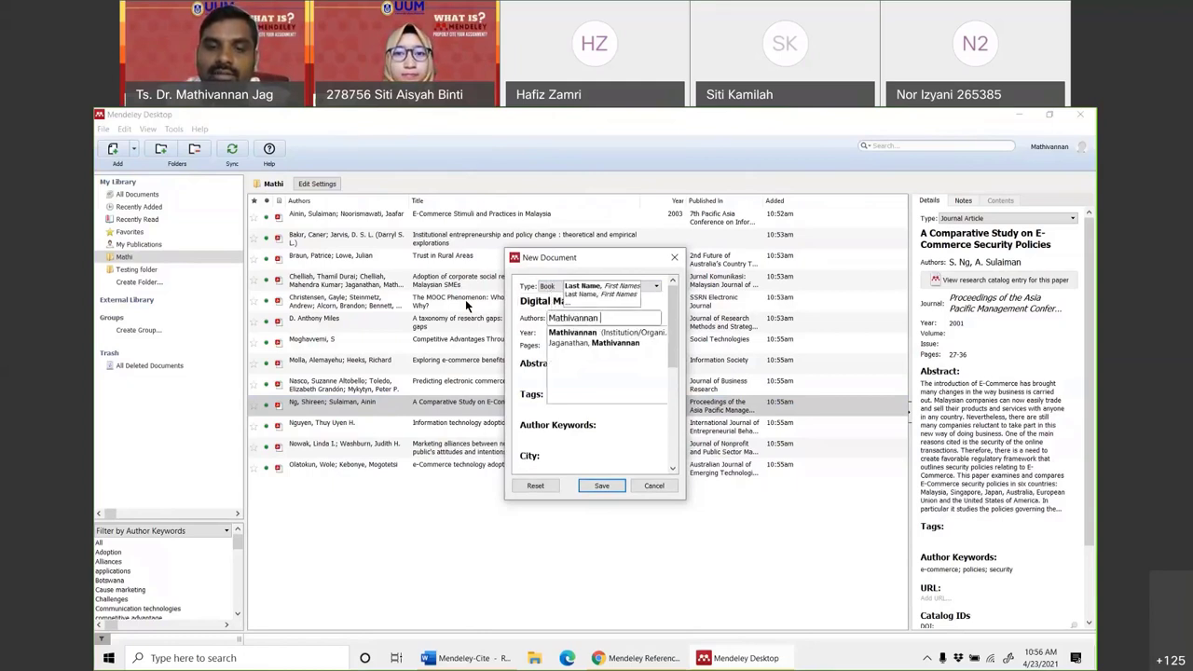
{"action": "type", "text": " Jaganathan"}
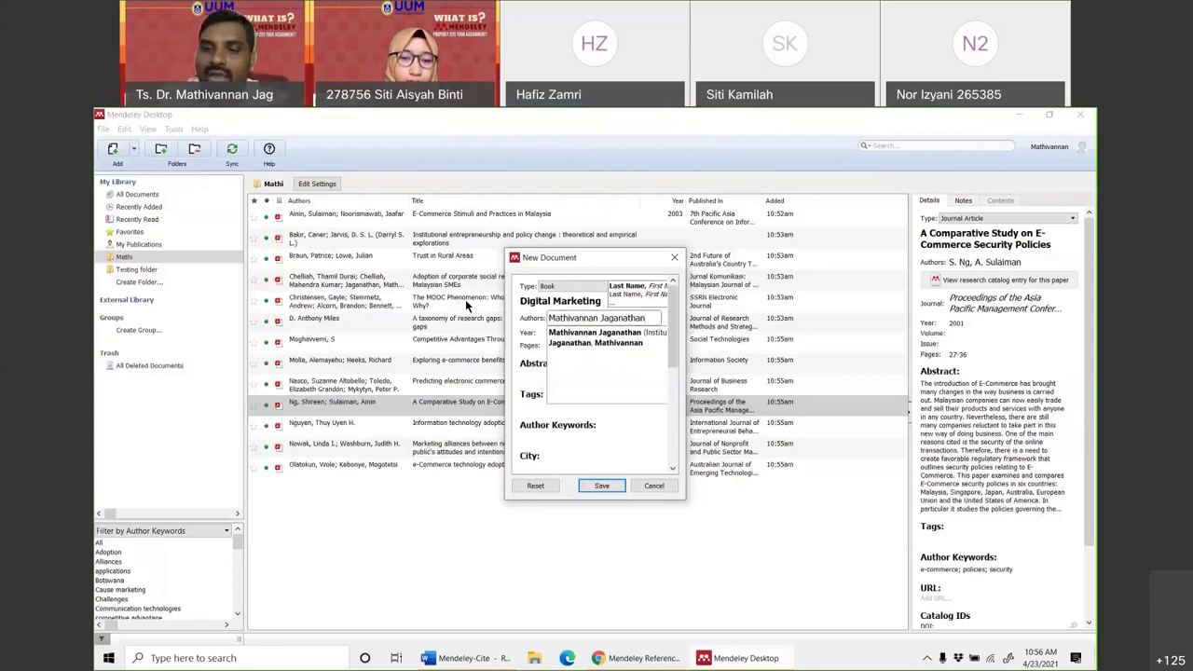
Add a second author on its own line, then begin correcting that name's format.
{"action": "key", "text": "Return"}
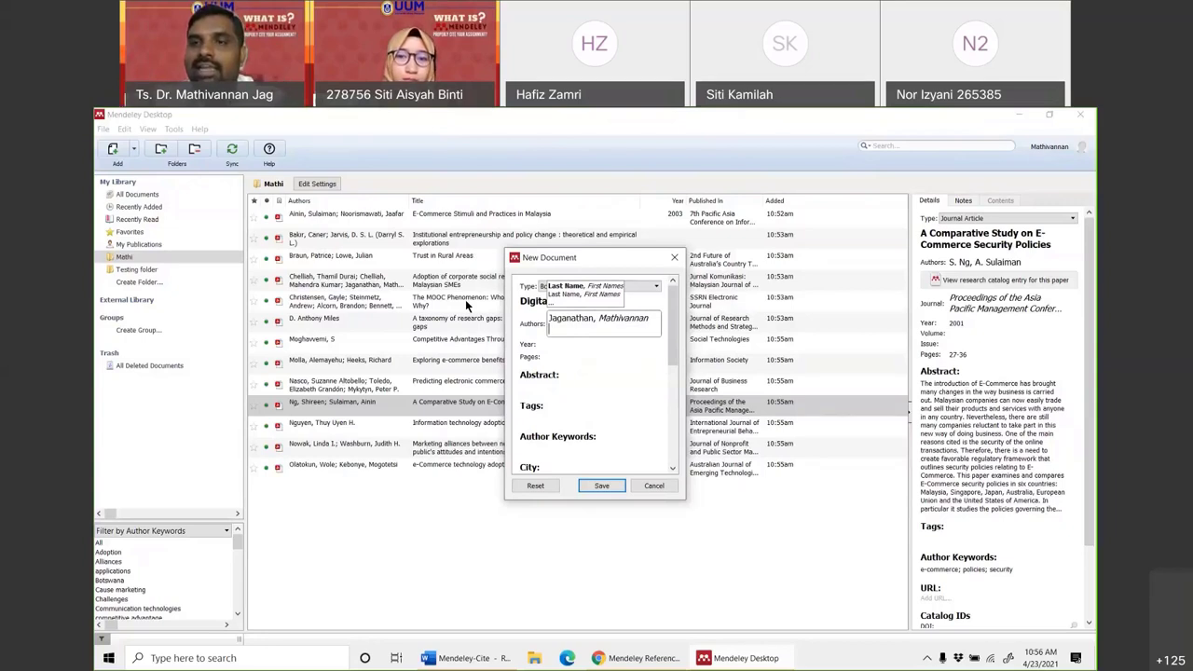
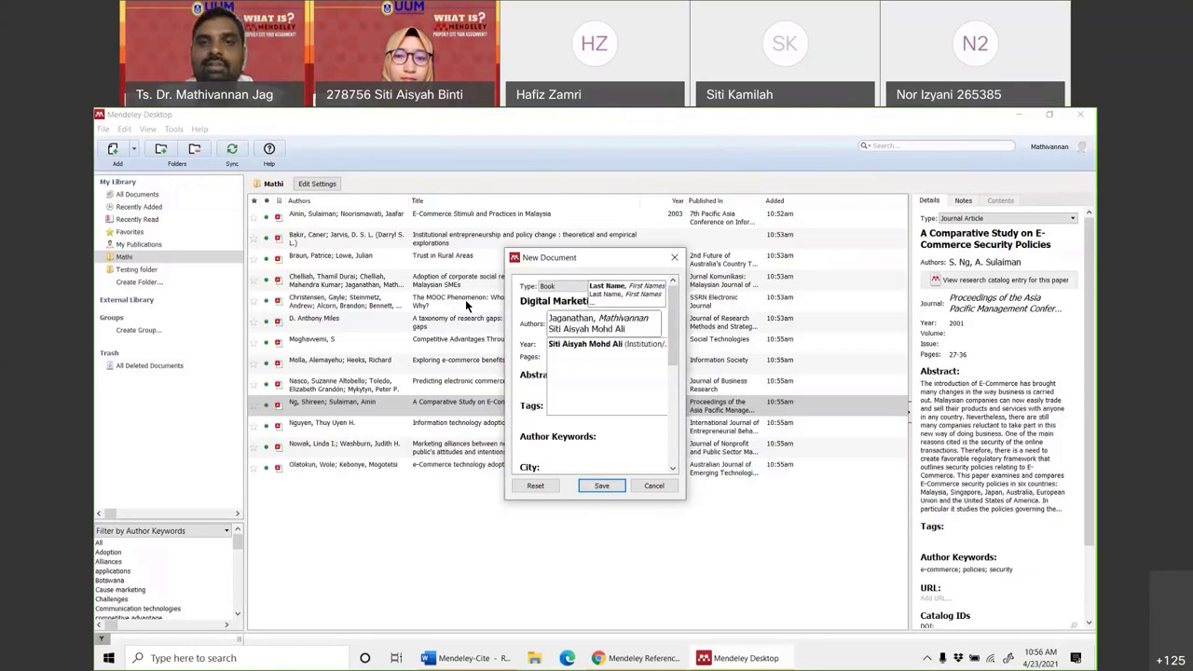
{"action": "key", "text": "Return"}
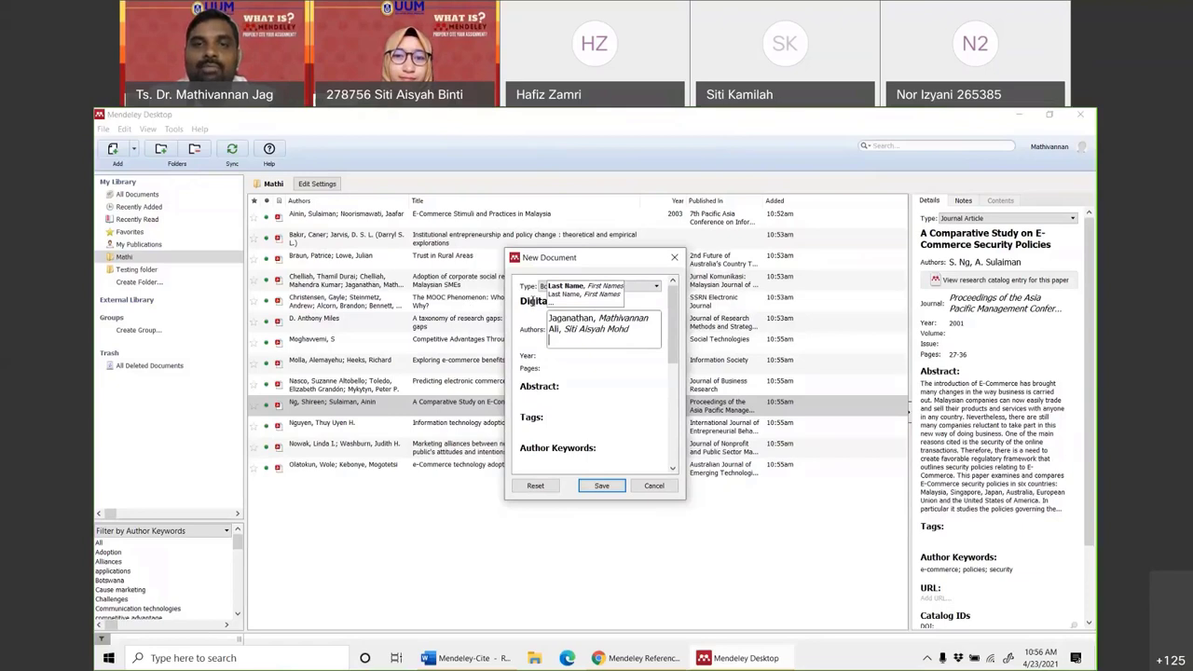
{"action": "left_click", "coordinate": [607, 329]}
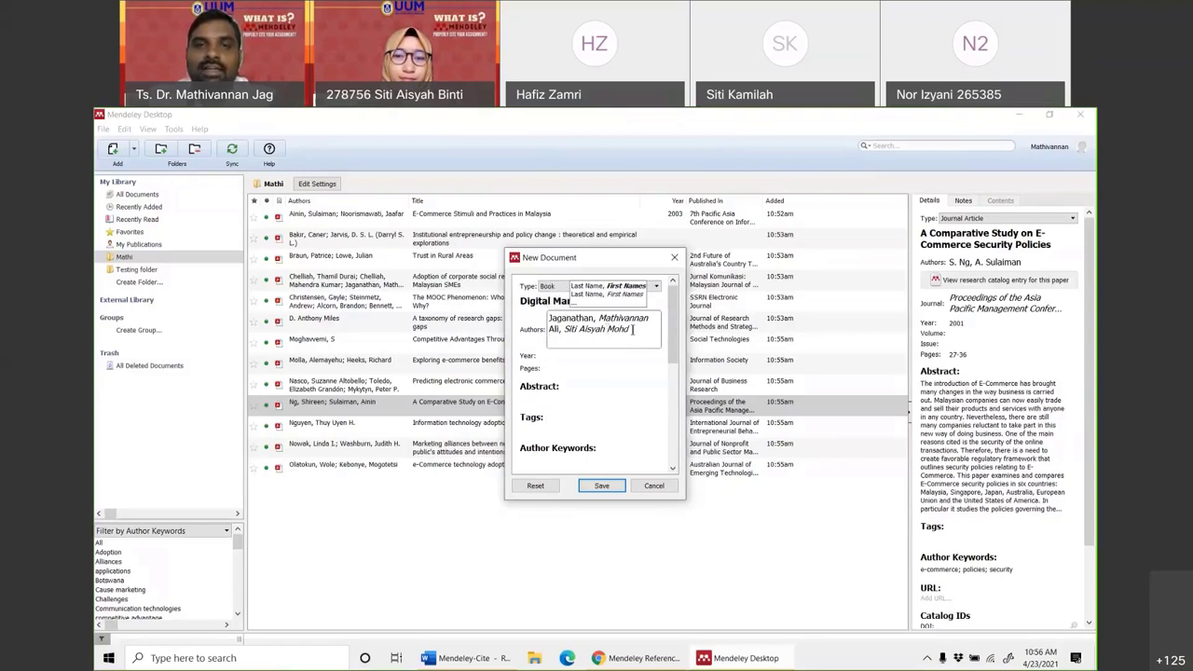
{"action": "left_click", "coordinate": [579, 329]}
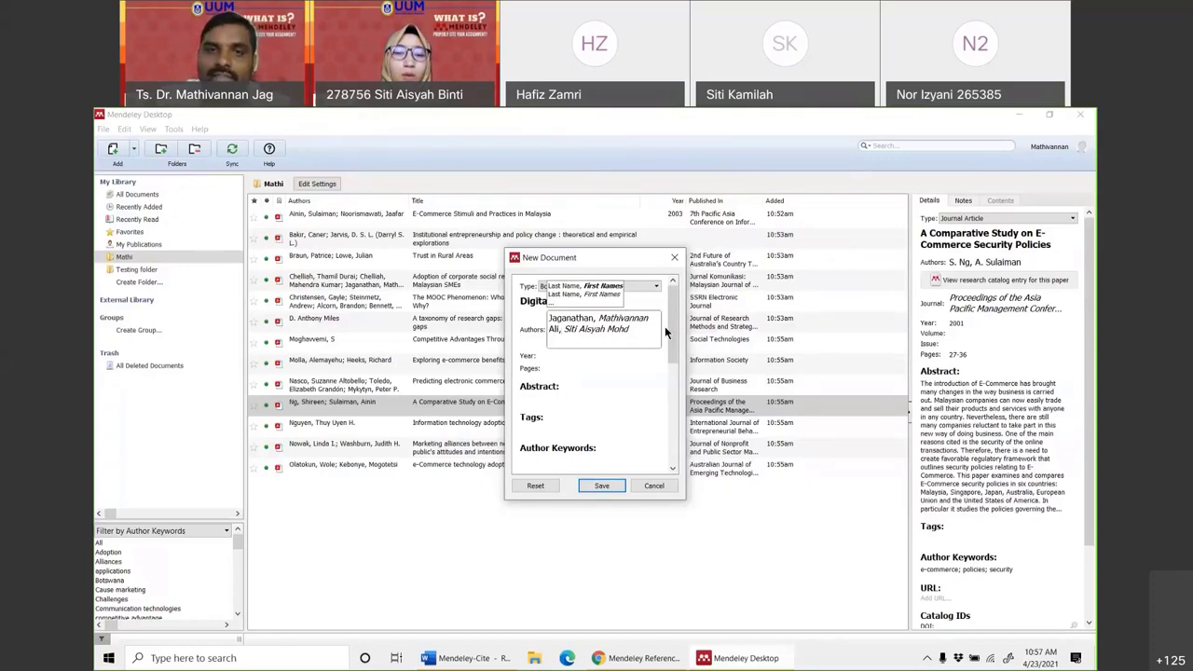
Retype the second author as last name, first names, trying comma and semicolon separators.
{"action": "key", "text": "BackSpace"}
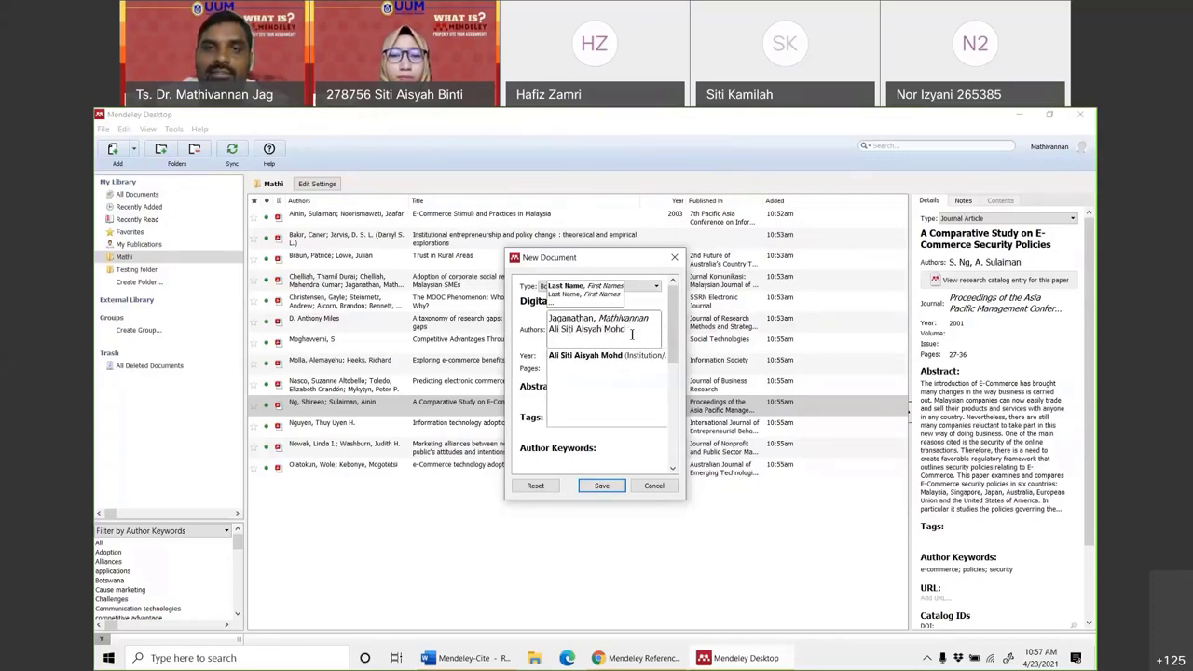
{"action": "key", "text": "Return"}
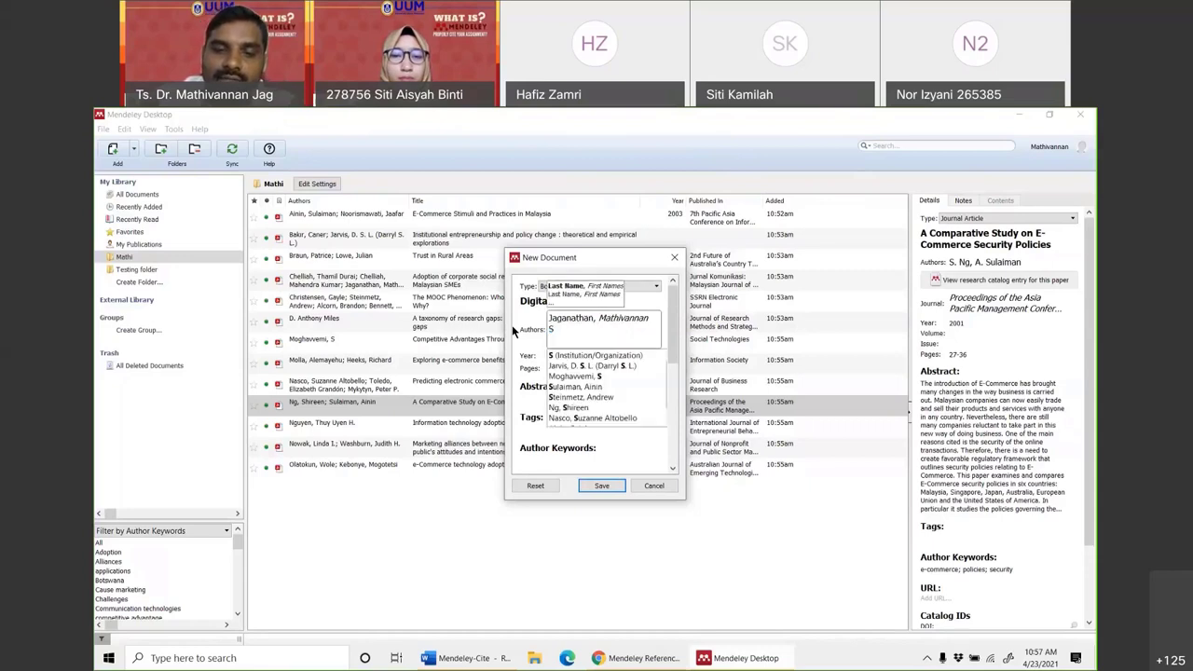
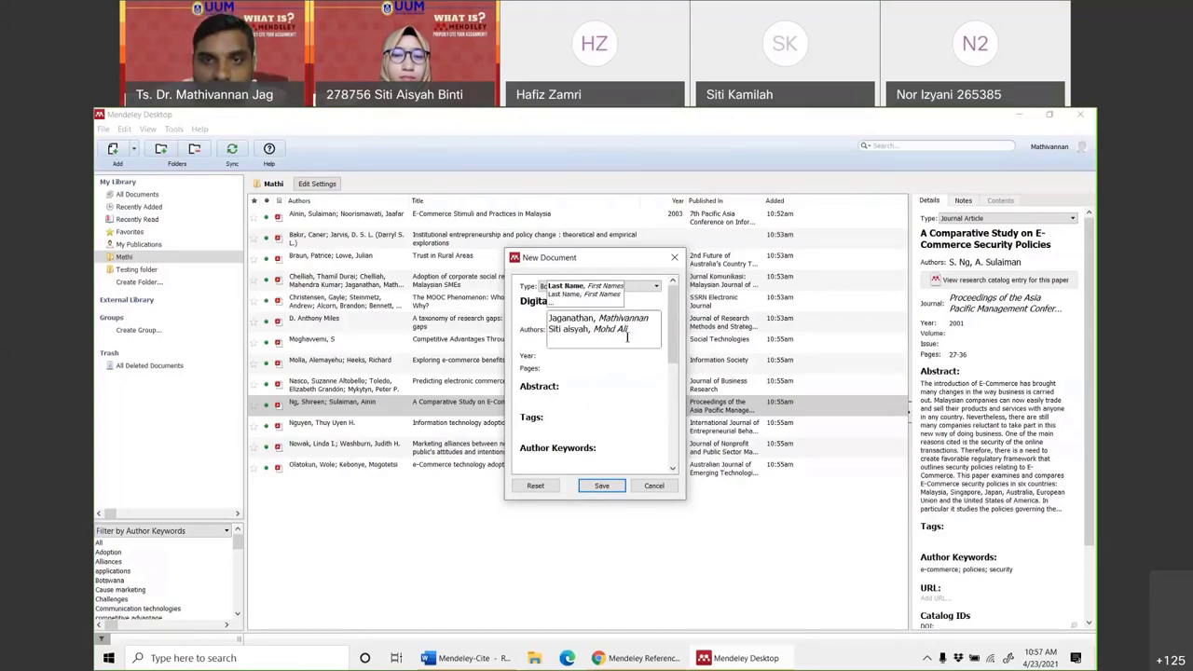
{"action": "left_click_drag", "start_coordinate": [630, 330], "coordinate": [524, 333]}
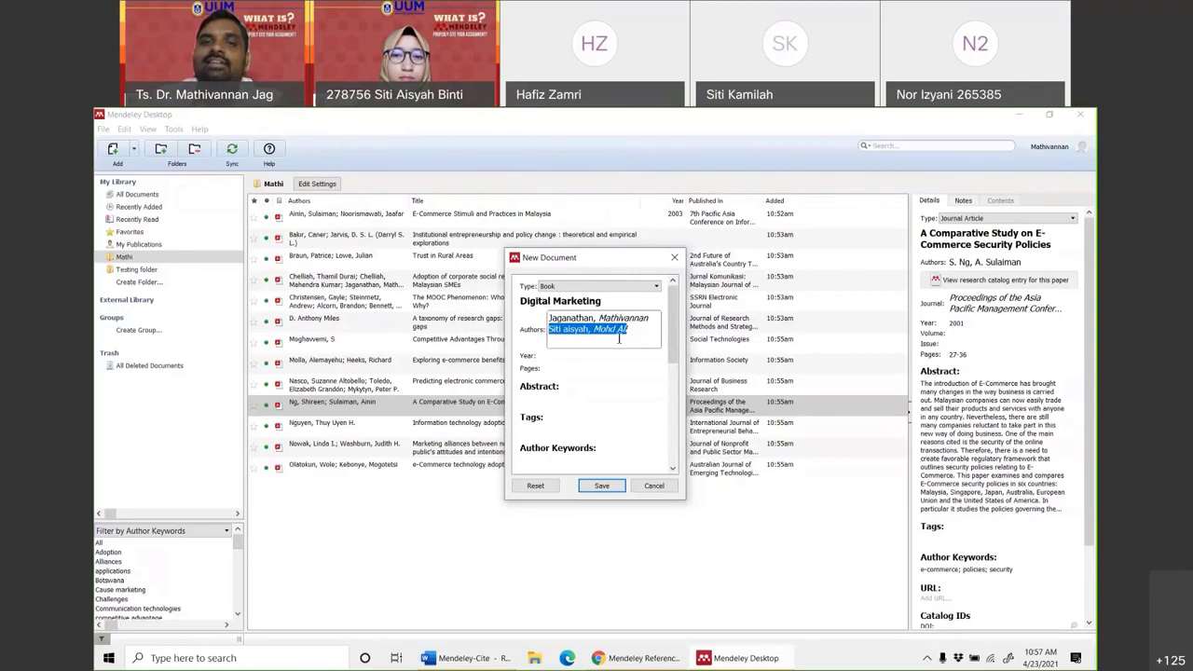
{"action": "left_click", "coordinate": [591, 331]}
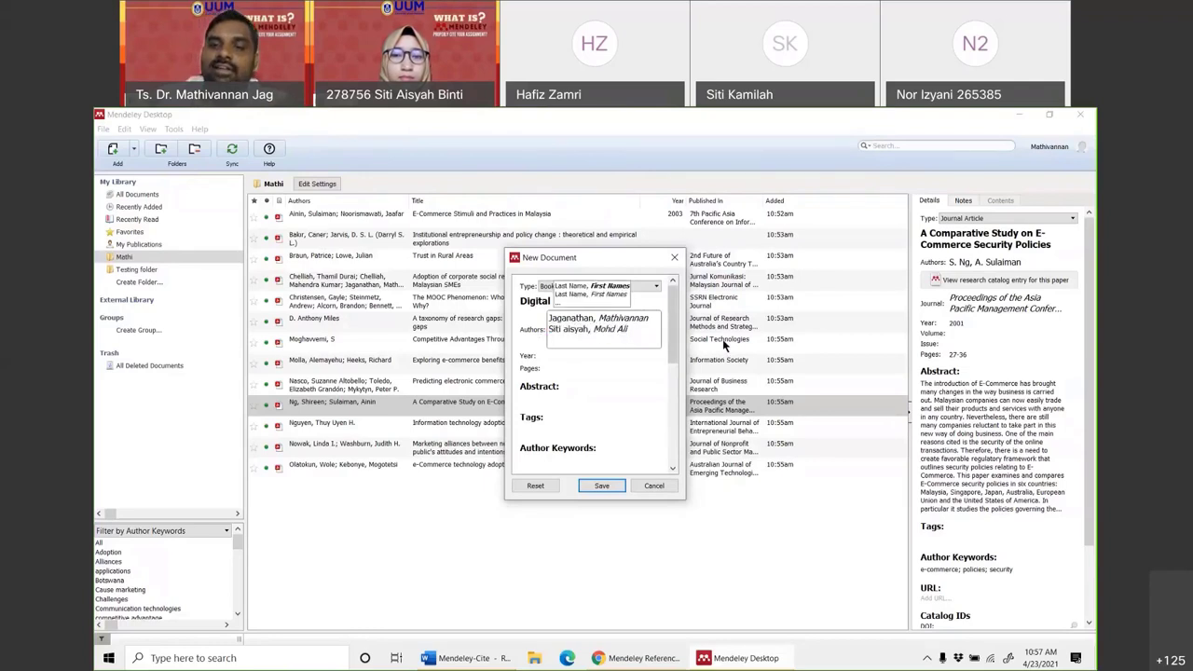
{"action": "key", "text": "BackSpace"}
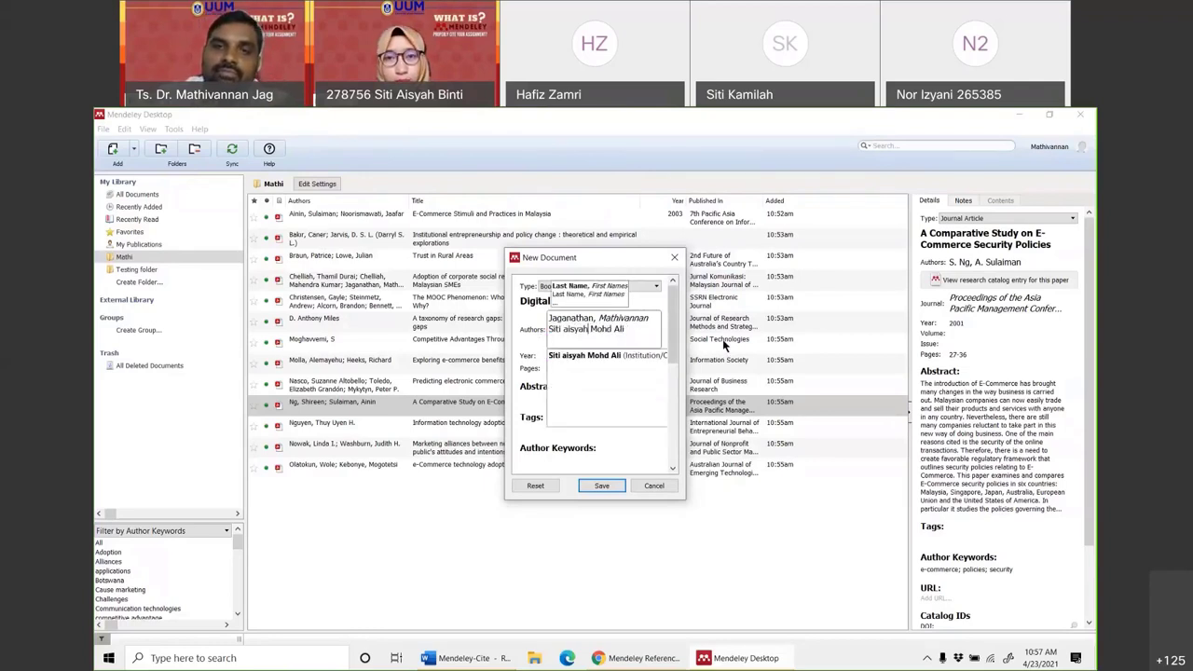
{"action": "type", "text": ","}
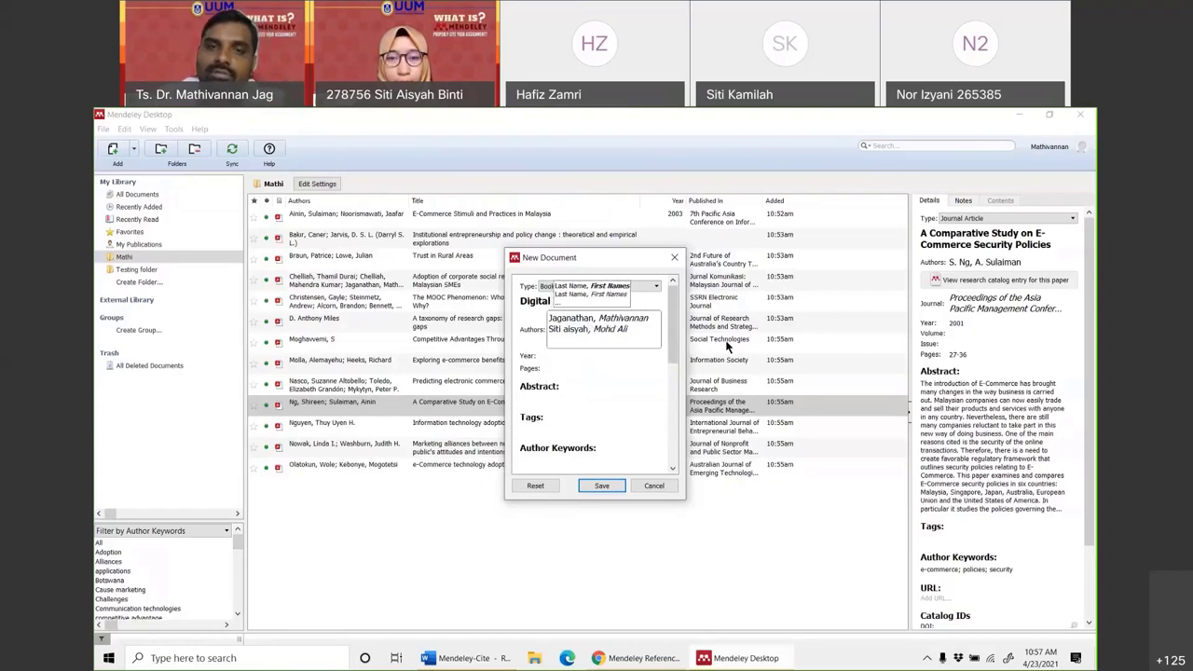
{"action": "key", "text": "BackSpace"}
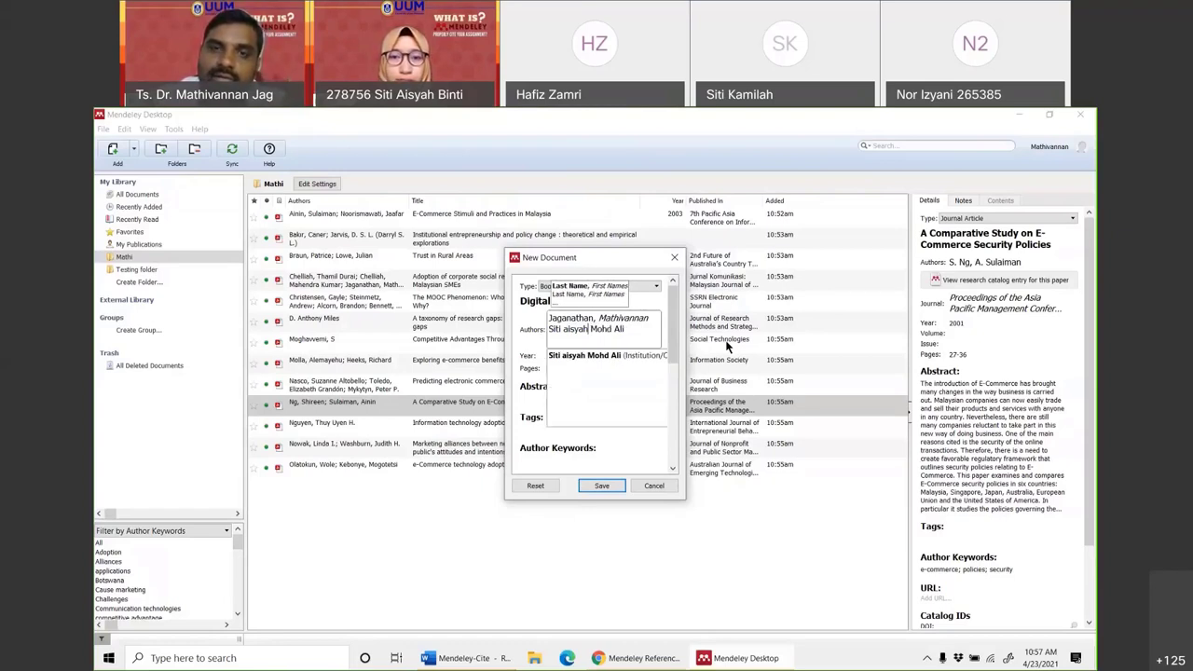
{"action": "type", "text": ";"}
{"action": "key", "text": "Return"}
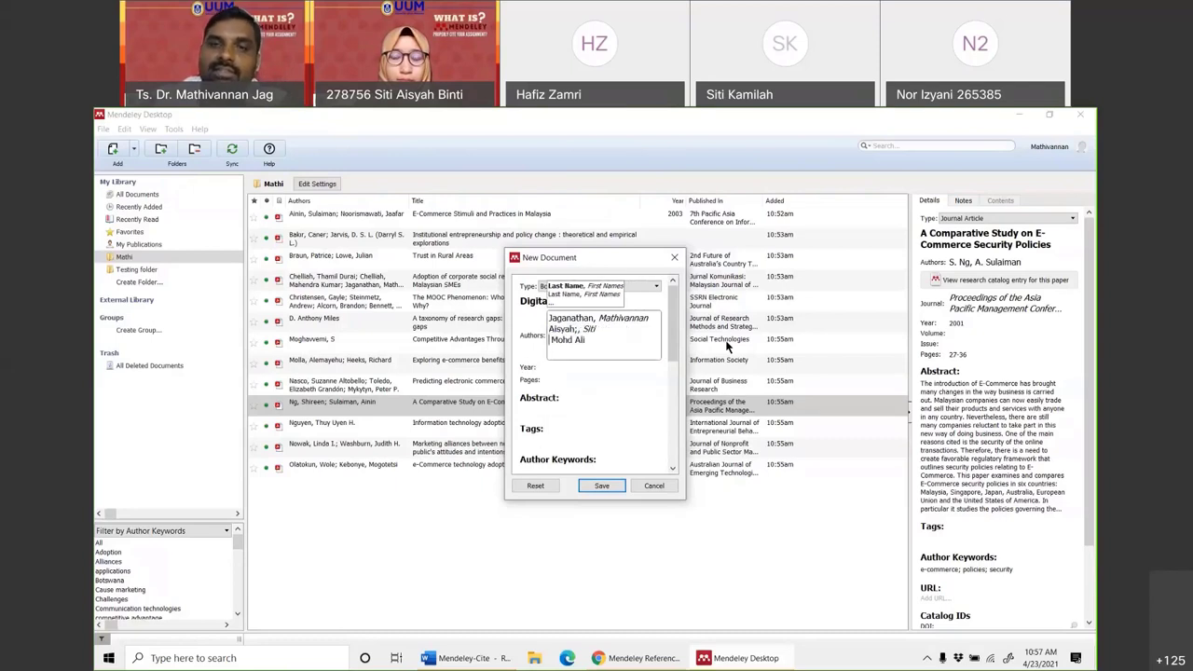
{"action": "key", "text": "BackSpace"}
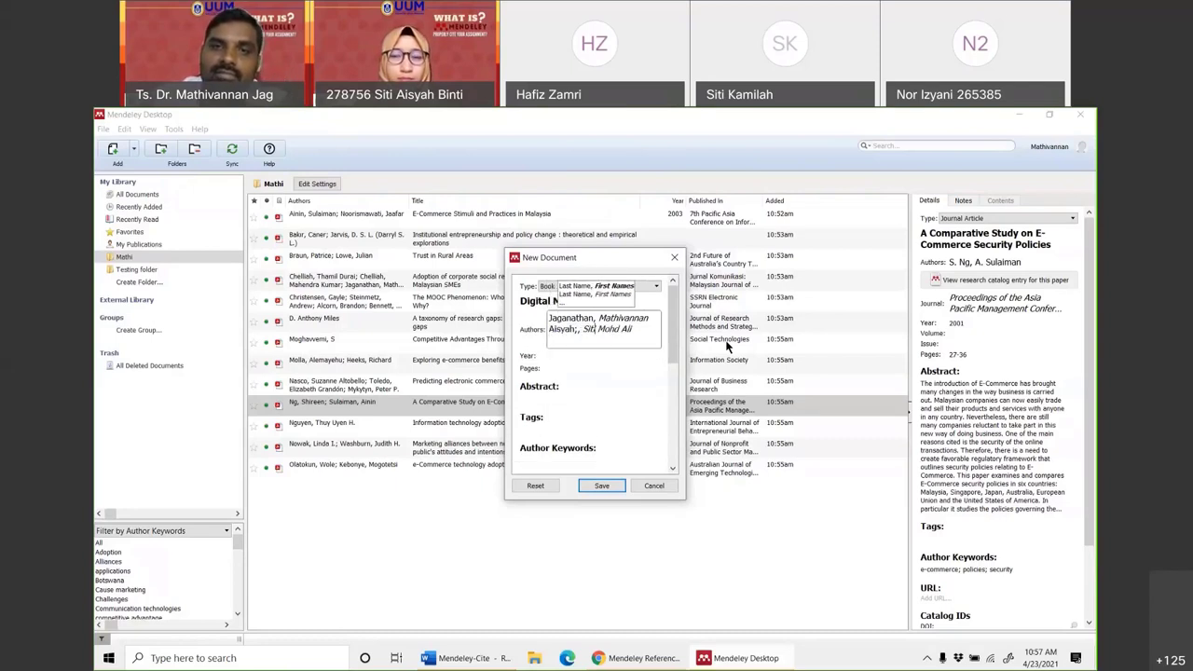
Remove stray separators and misplaced fragments so the second author reads last name, first names.
{"action": "left_click", "coordinate": [581, 330]}
{"action": "key", "text": "BackSpace"}
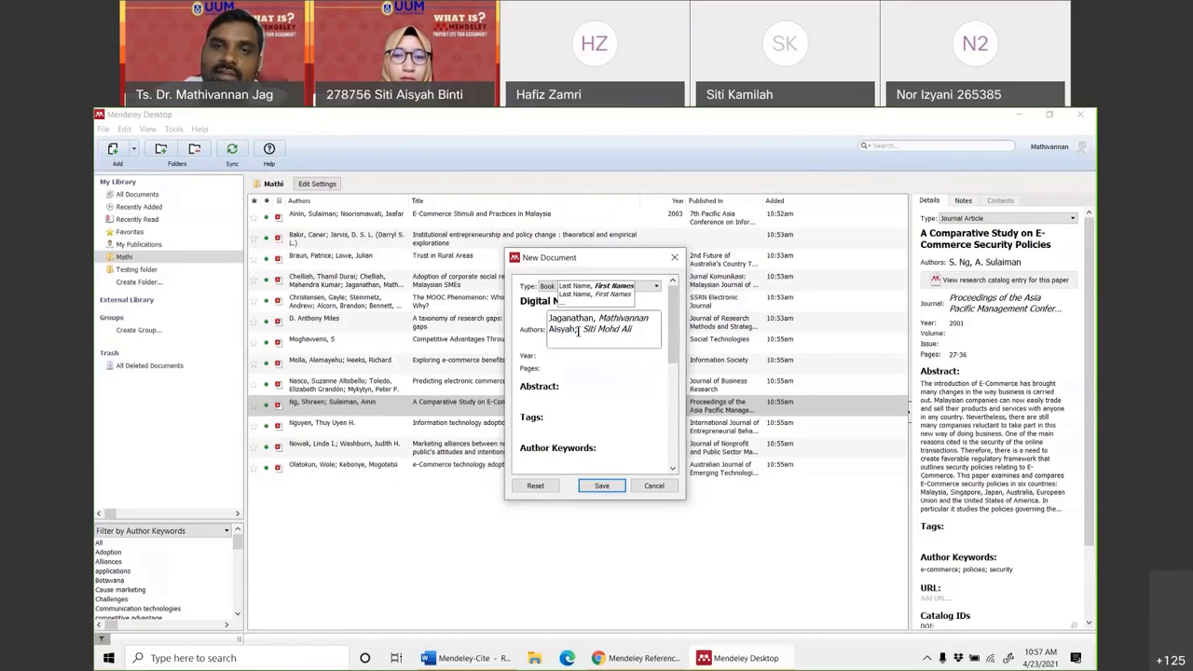
{"action": "left_click_drag", "start_coordinate": [579, 330], "coordinate": [538, 335]}
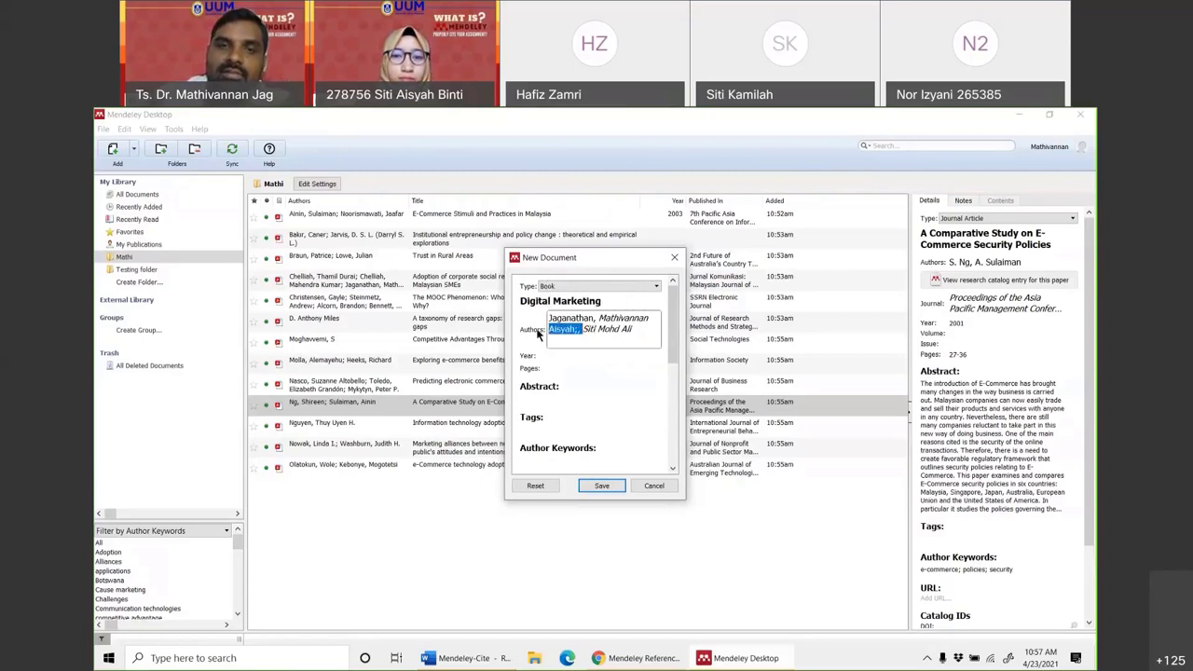
{"action": "key", "text": "BackSpace"}
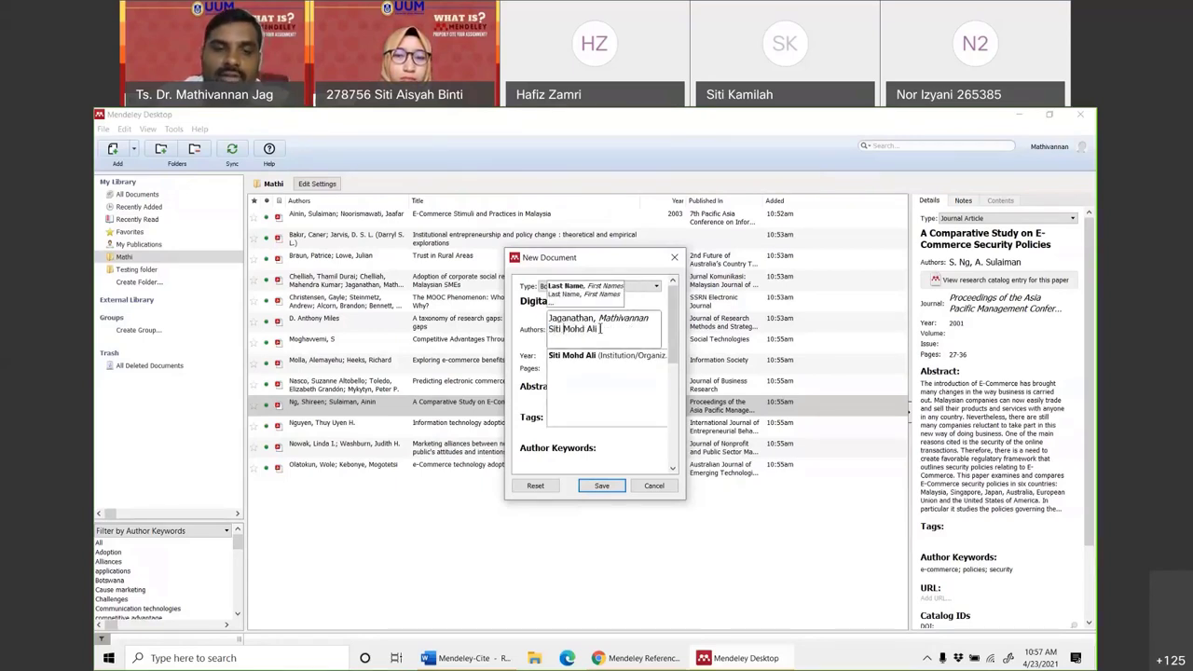
{"action": "left_click", "coordinate": [564, 329]}
{"action": "type", "text": "Aisyah,"}
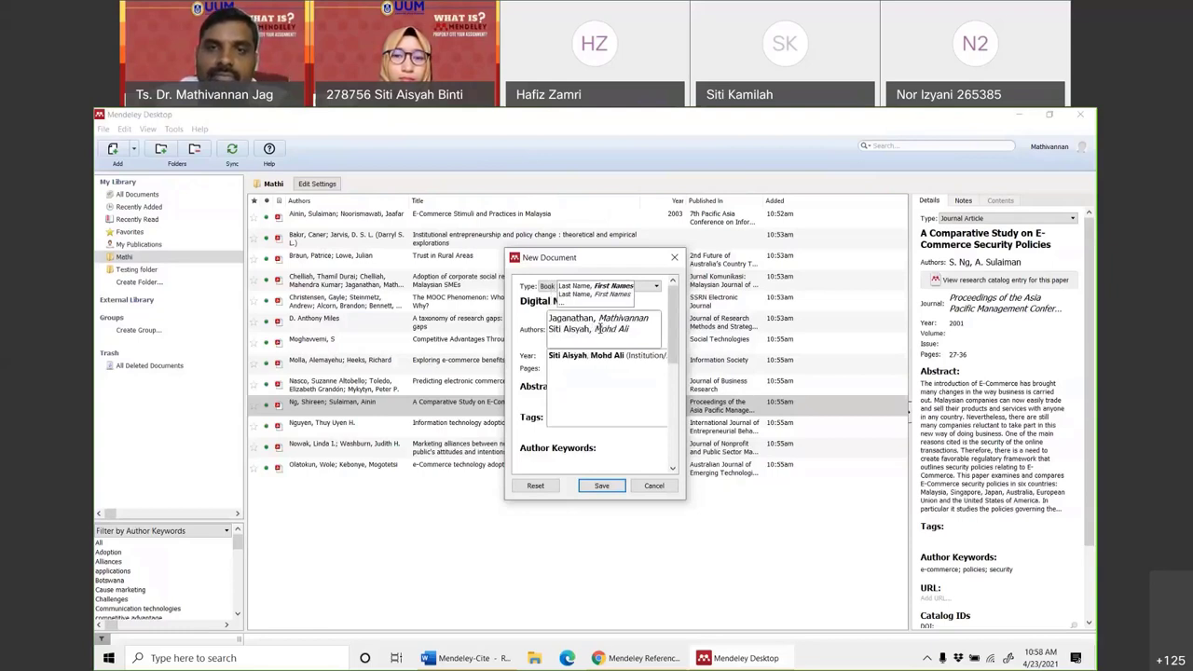
{"action": "key", "text": "Return"}
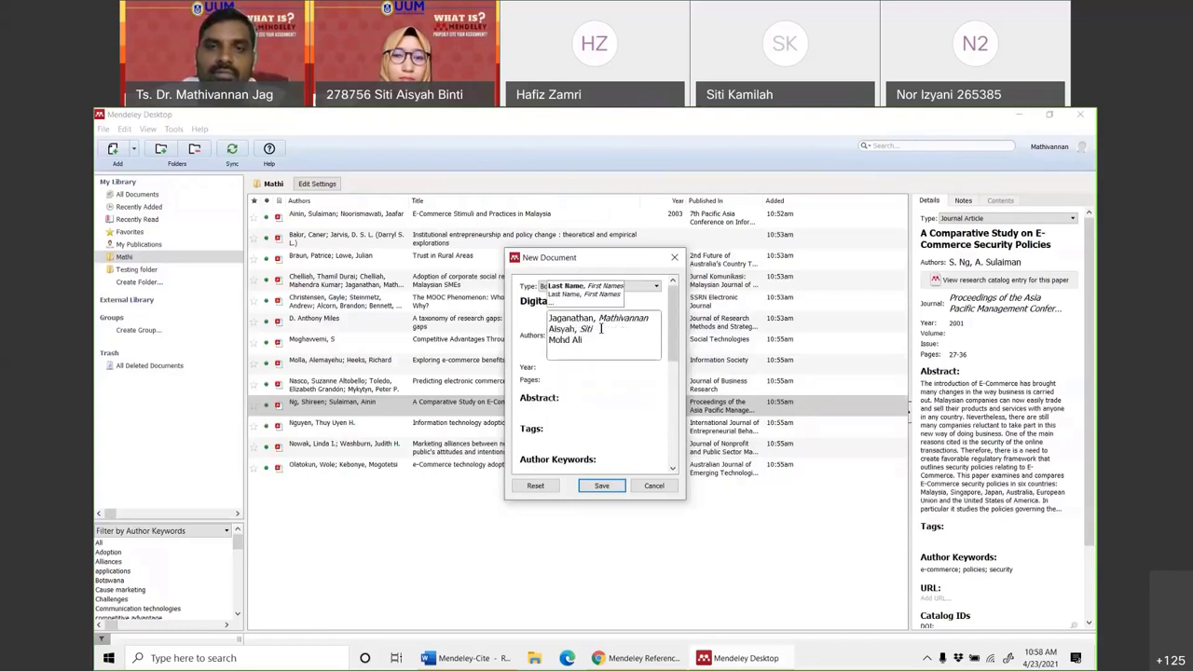
{"action": "left_click", "coordinate": [600, 328]}
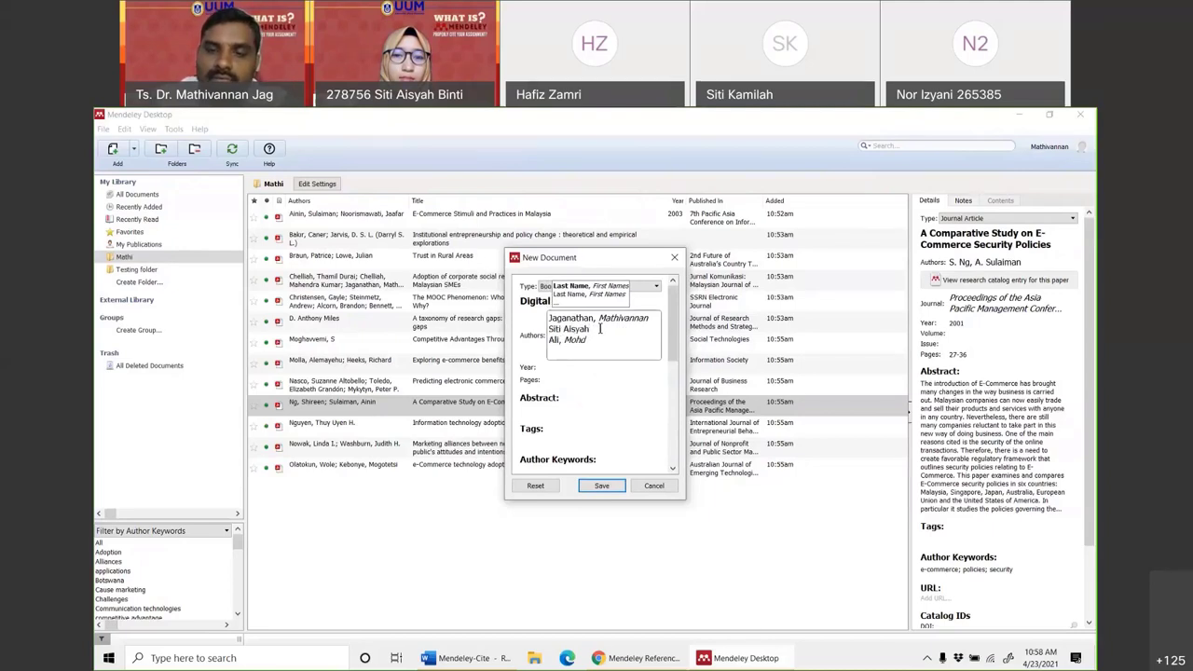
{"action": "type", "text": ","}
{"action": "key", "text": "Delete"}
{"action": "key", "text": "Delete"}
{"action": "key", "text": "Delete"}
{"action": "key", "text": "Delete"}
{"action": "key", "text": "Delete"}
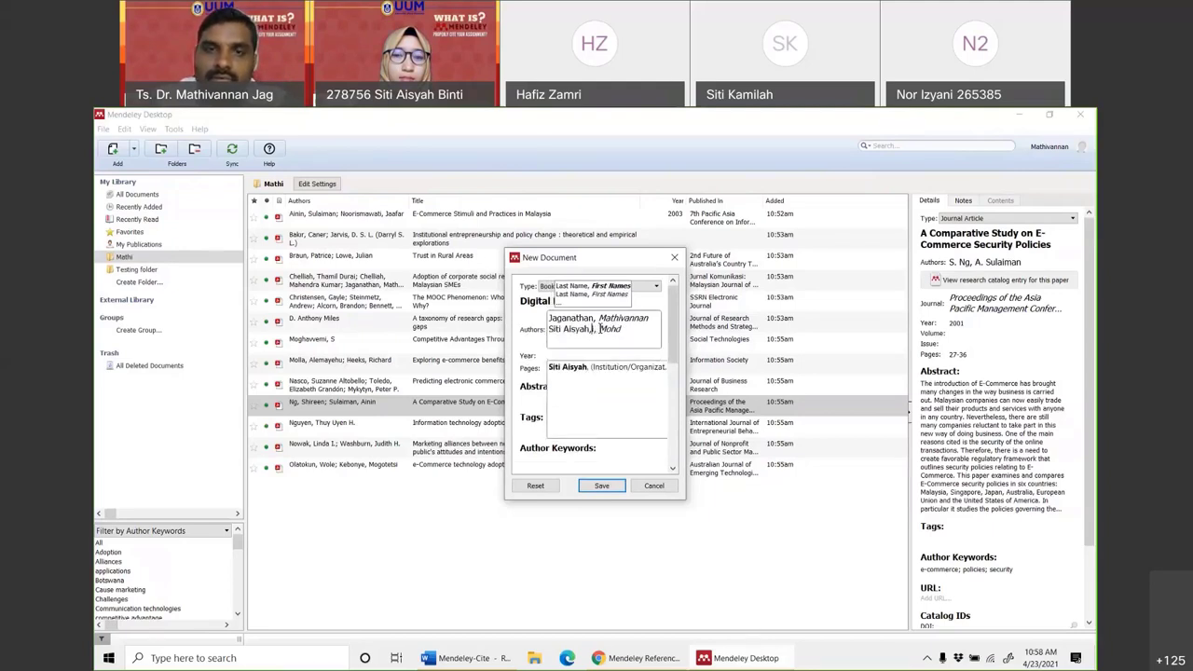
{"action": "key", "text": "BackSpace"}
{"action": "key", "text": "BackSpace"}
{"action": "key", "text": "BackSpace"}
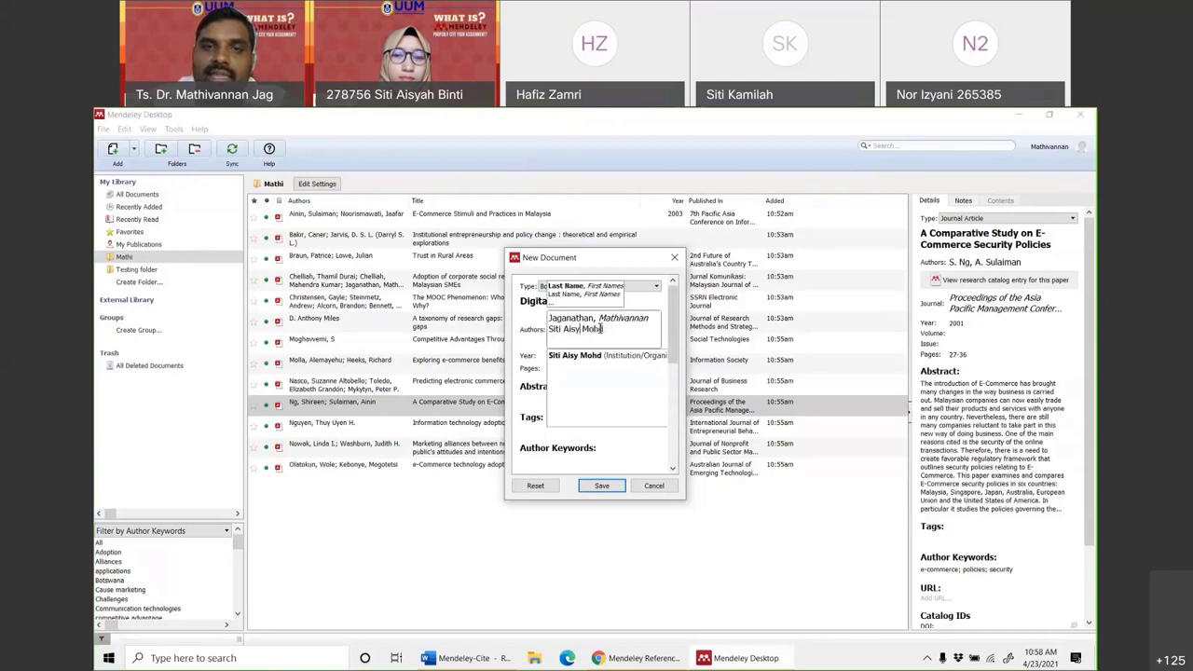
{"action": "key", "text": "BackSpace"}
{"action": "key", "text": "BackSpace"}
{"action": "key", "text": "BackSpace"}
{"action": "key", "text": "BackSpace"}
{"action": "key", "text": "BackSpace"}
{"action": "type", "text": "Ali"}
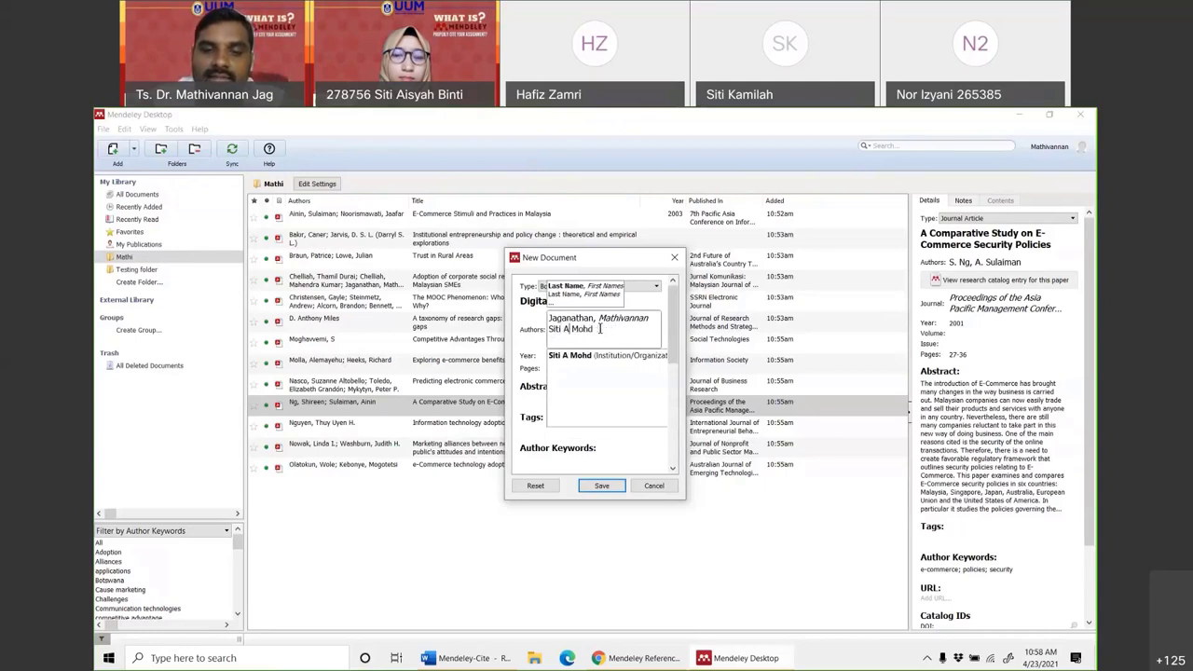
{"action": "key", "text": "BackSpace"}
{"action": "key", "text": "BackSpace"}
{"action": "key", "text": "BackSpace"}
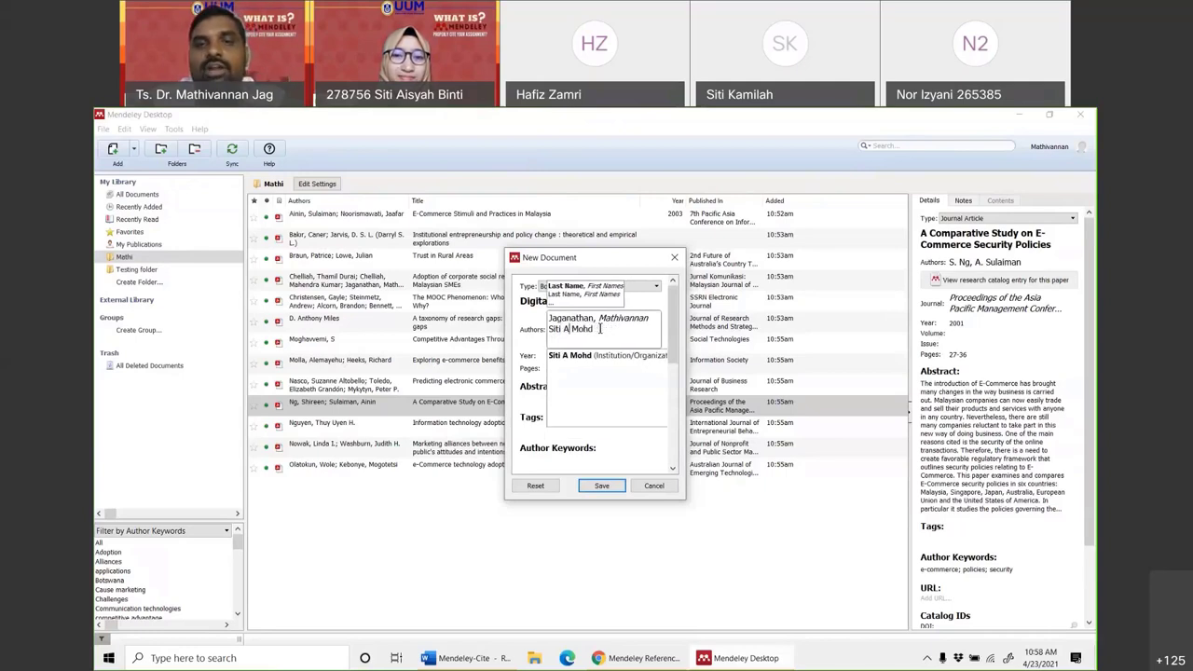
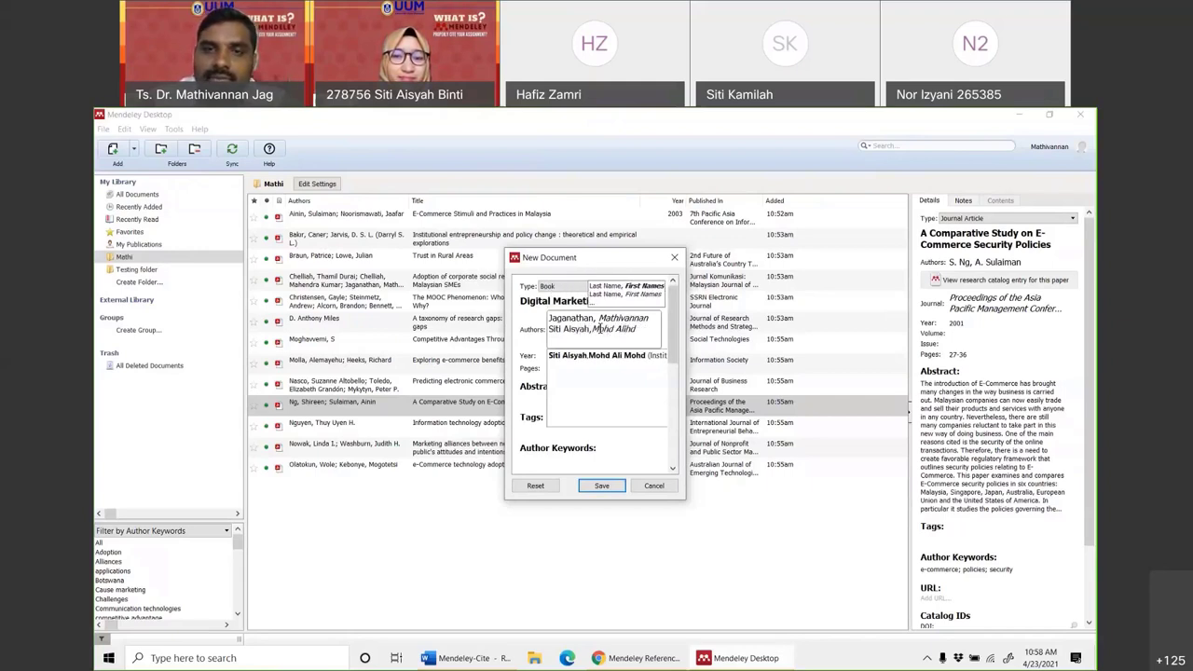
Add a third author on a new line of the Authors field.
{"action": "key", "text": "Return"}
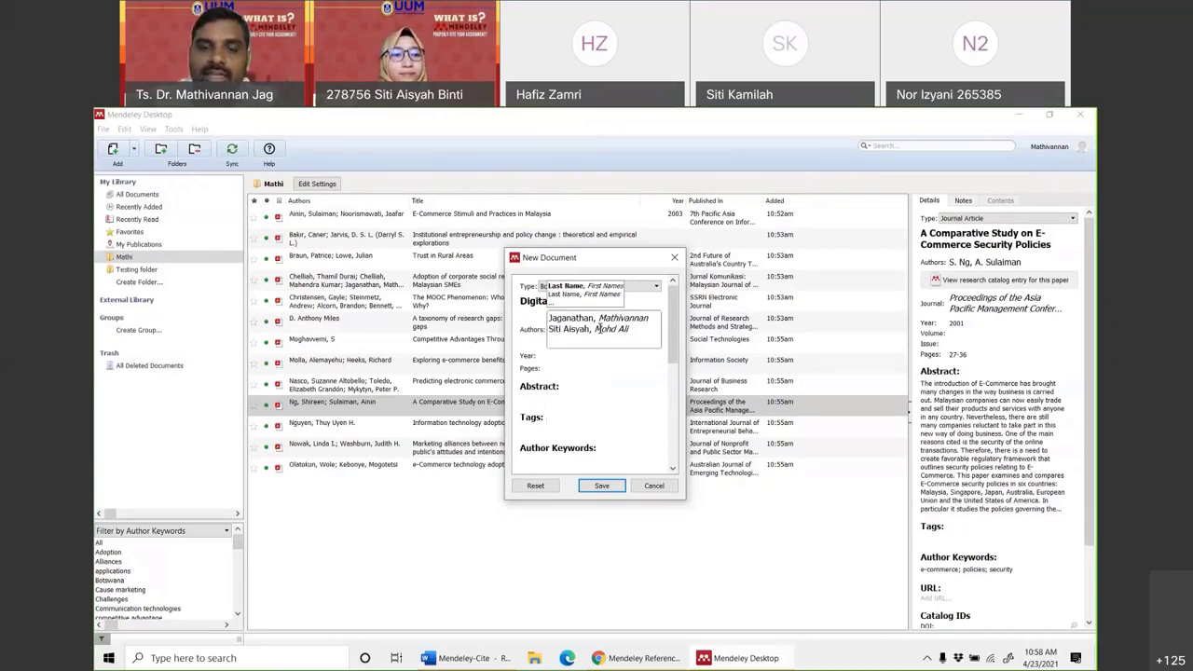
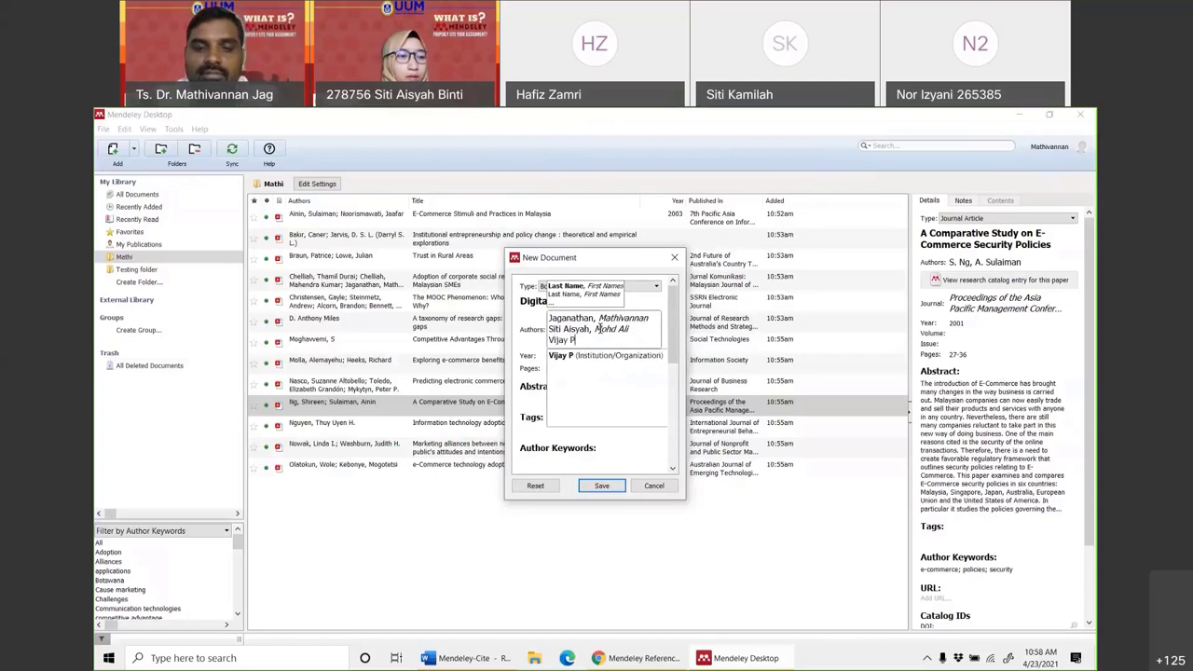
{"action": "key", "text": "Tab"}
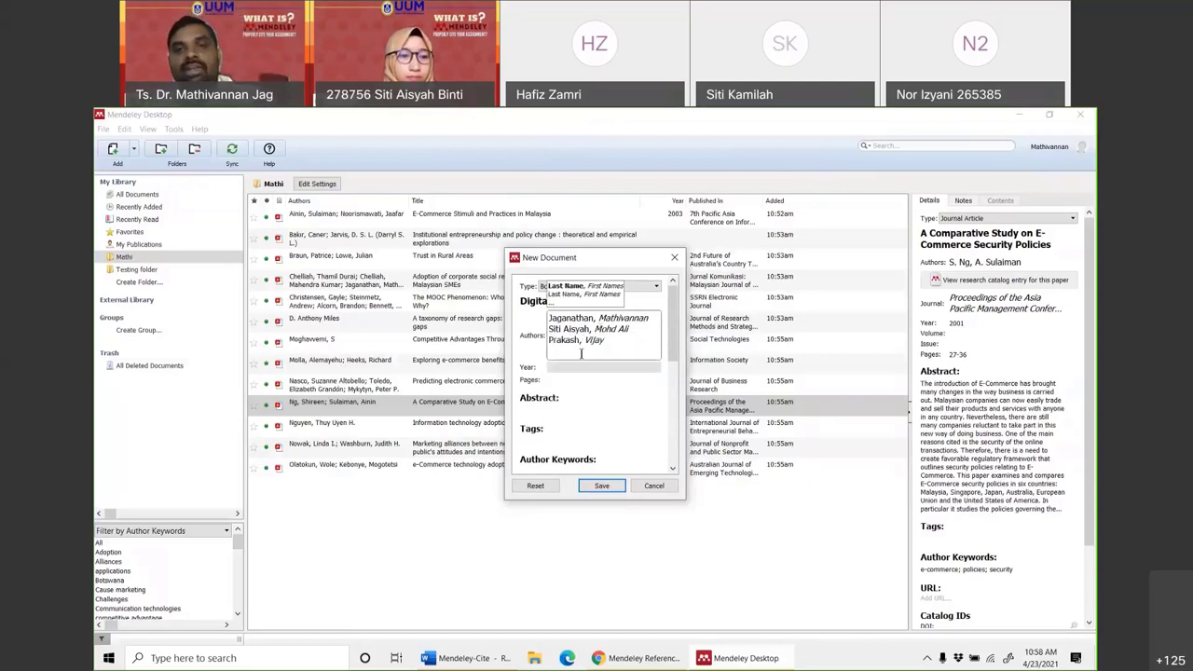
{"action": "left_click_drag", "start_coordinate": [582, 341], "coordinate": [548, 341]}
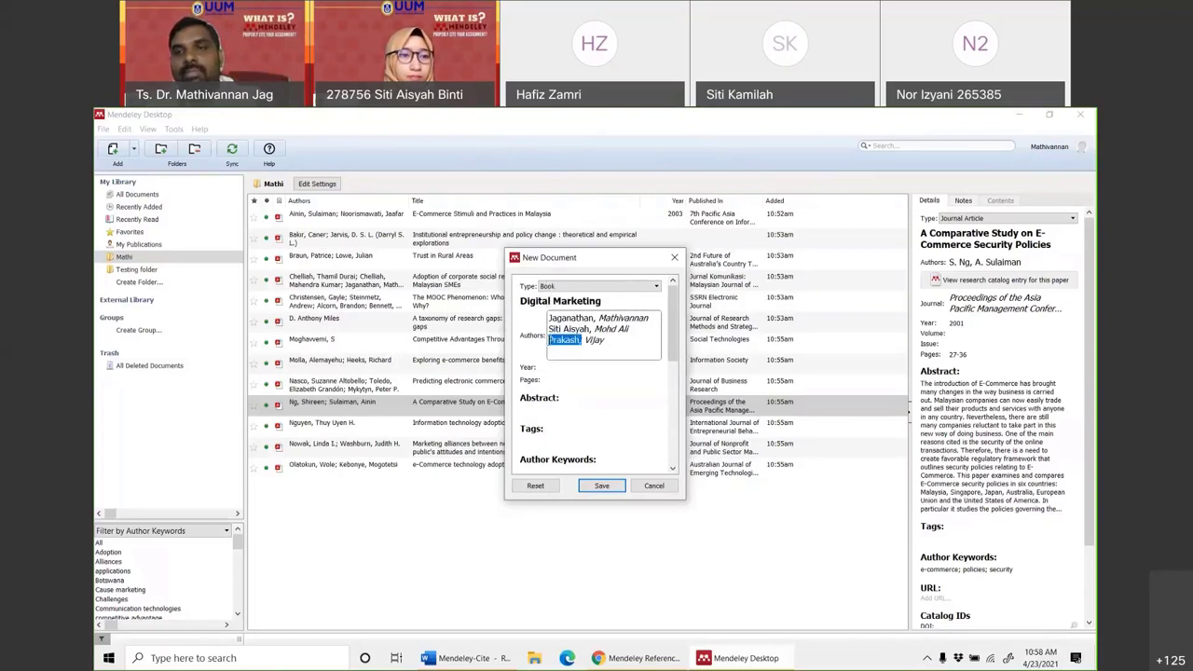
{"action": "left_click", "coordinate": [577, 350]}
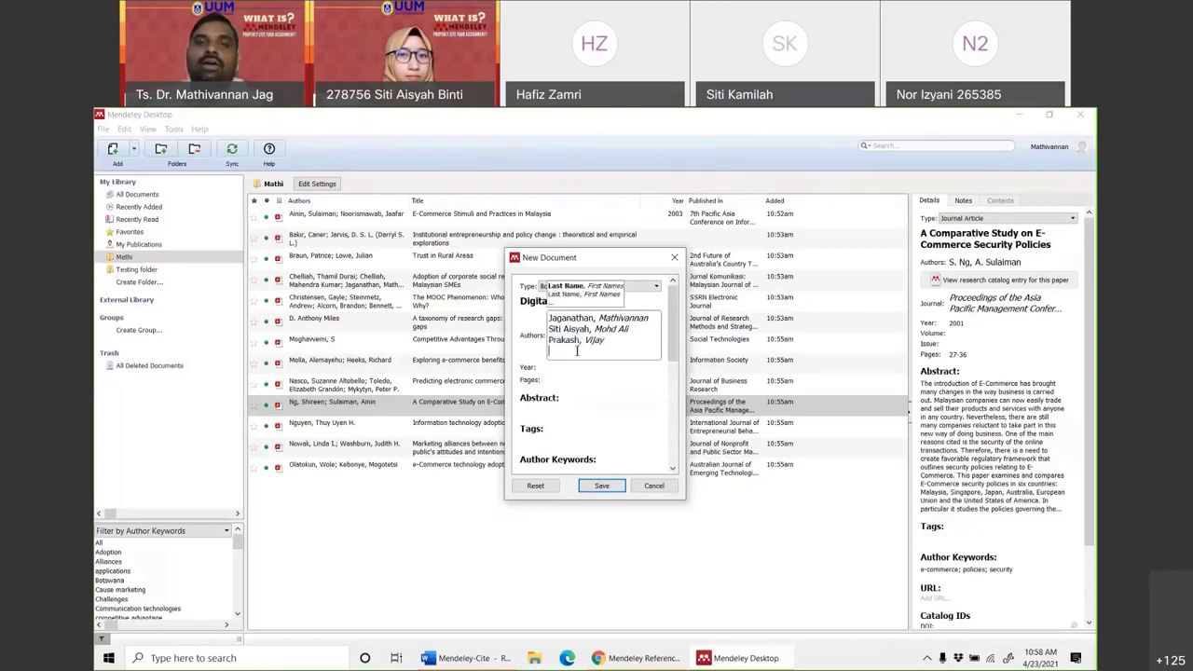
Enter year 2020, city 'Kual Lupur', edition 1st and publisher Pearson, then save the book.
{"action": "left_click", "coordinate": [559, 369]}
{"action": "type", "text": "2020"}
{"action": "key", "text": "Tab"}
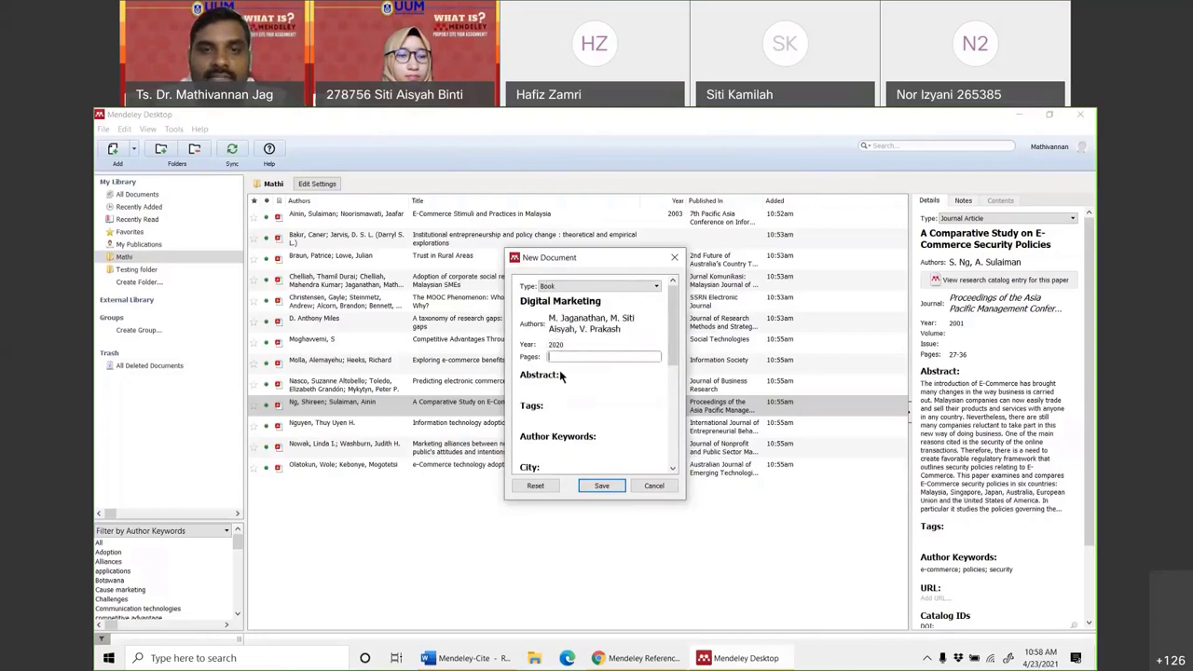
{"action": "key", "text": "Tab"}
{"action": "key", "text": "Tab"}
{"action": "key", "text": "Tab"}
{"action": "key", "text": "Tab"}
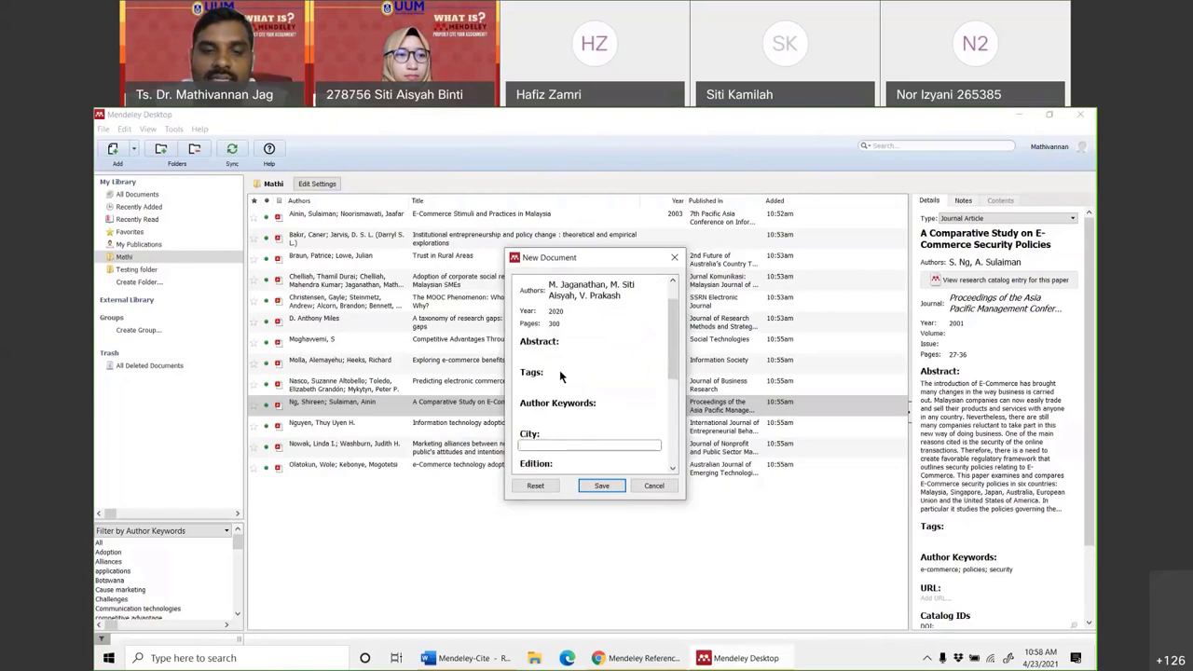
{"action": "type", "text": "Kual"}
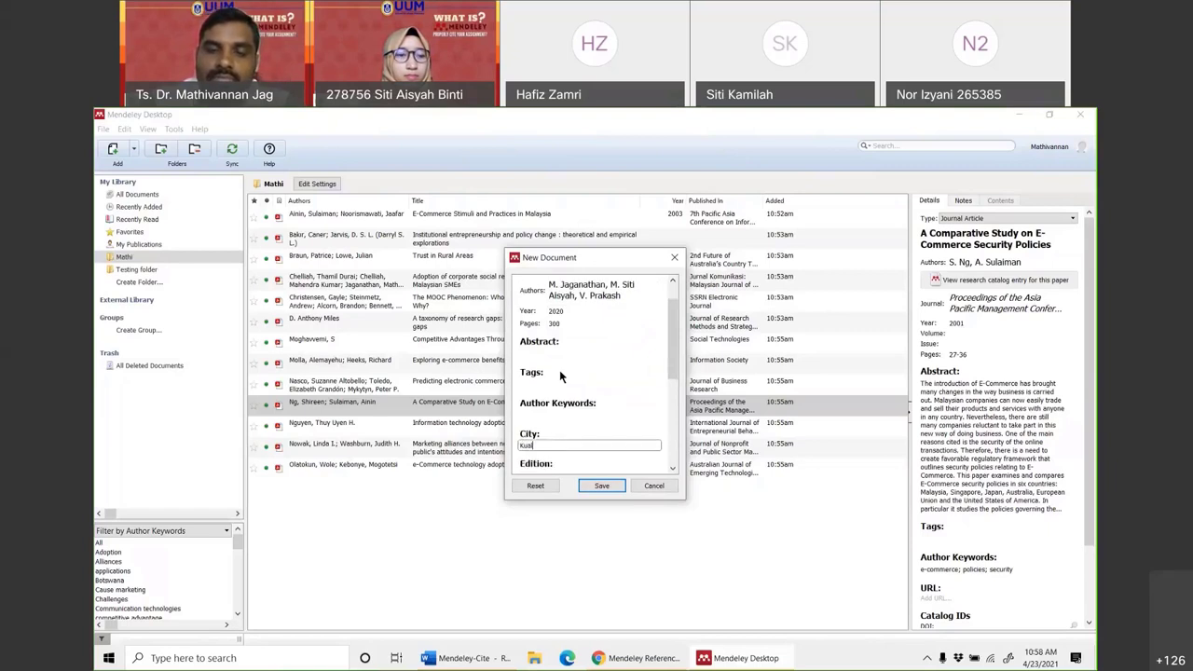
{"action": "type", "text": " Lupur"}
{"action": "key", "text": "Tab"}
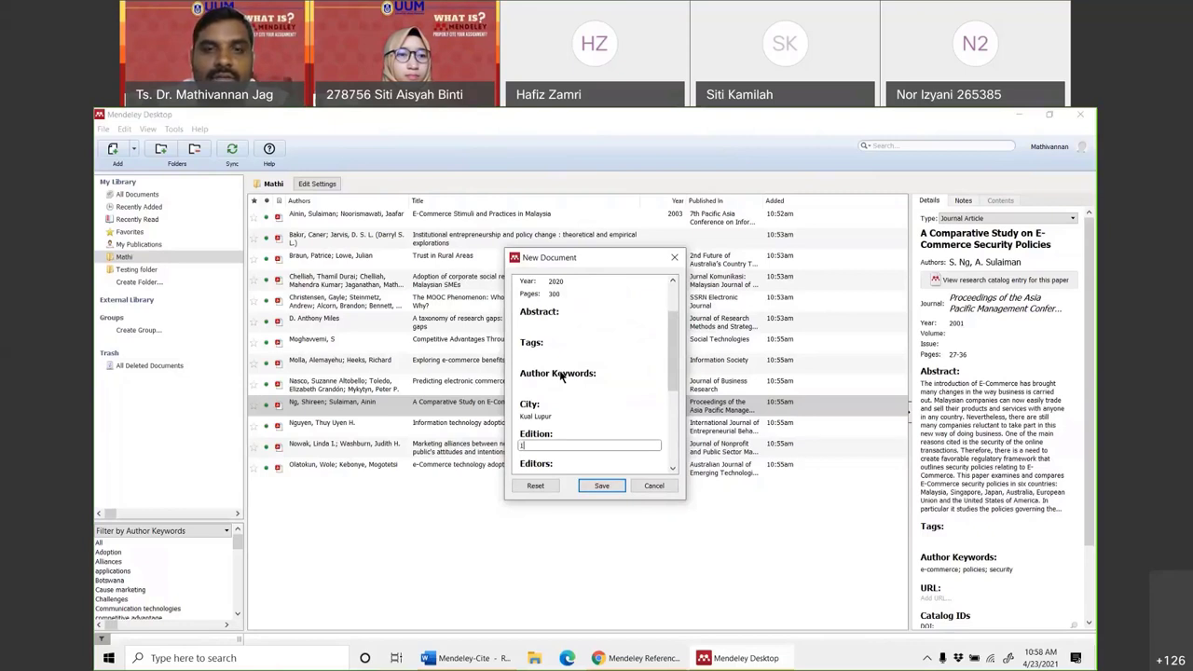
{"action": "type", "text": "1st"}
{"action": "key", "text": "Tab"}
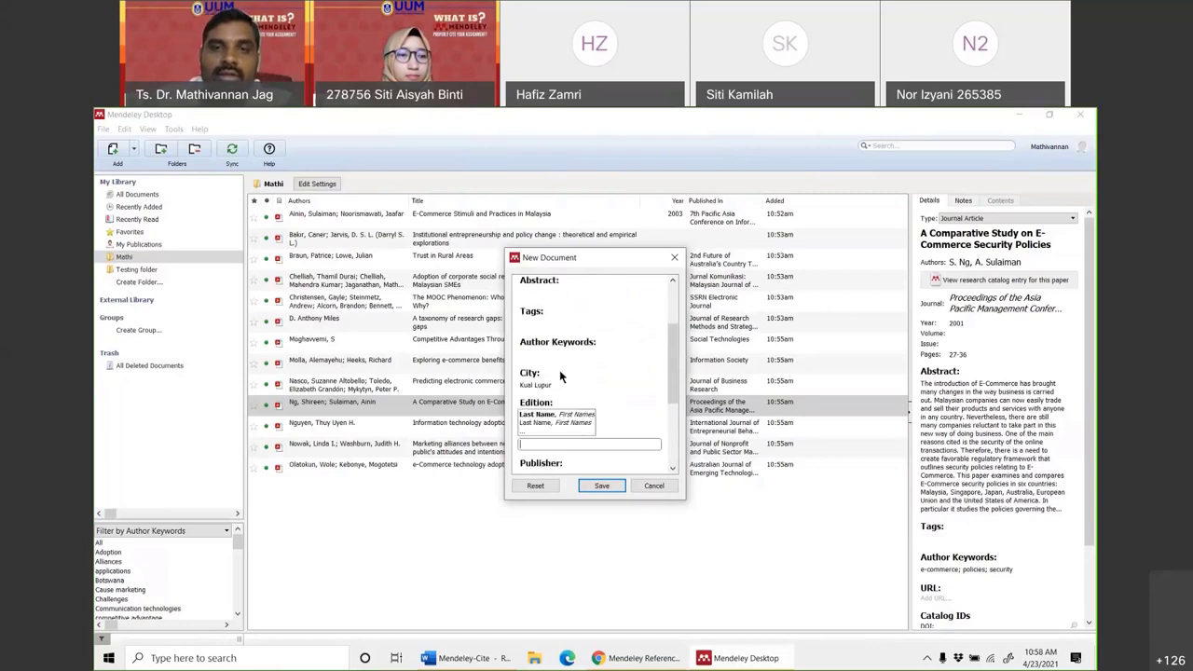
{"action": "key", "text": "Tab"}
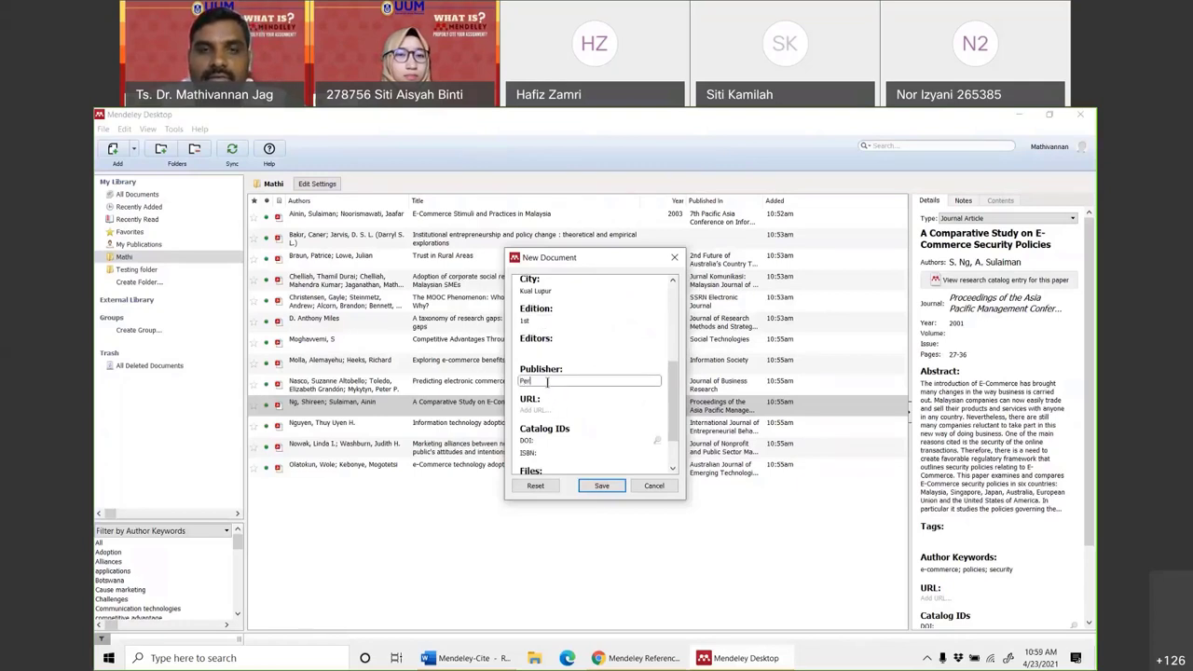
{"action": "type", "text": "Pe"}
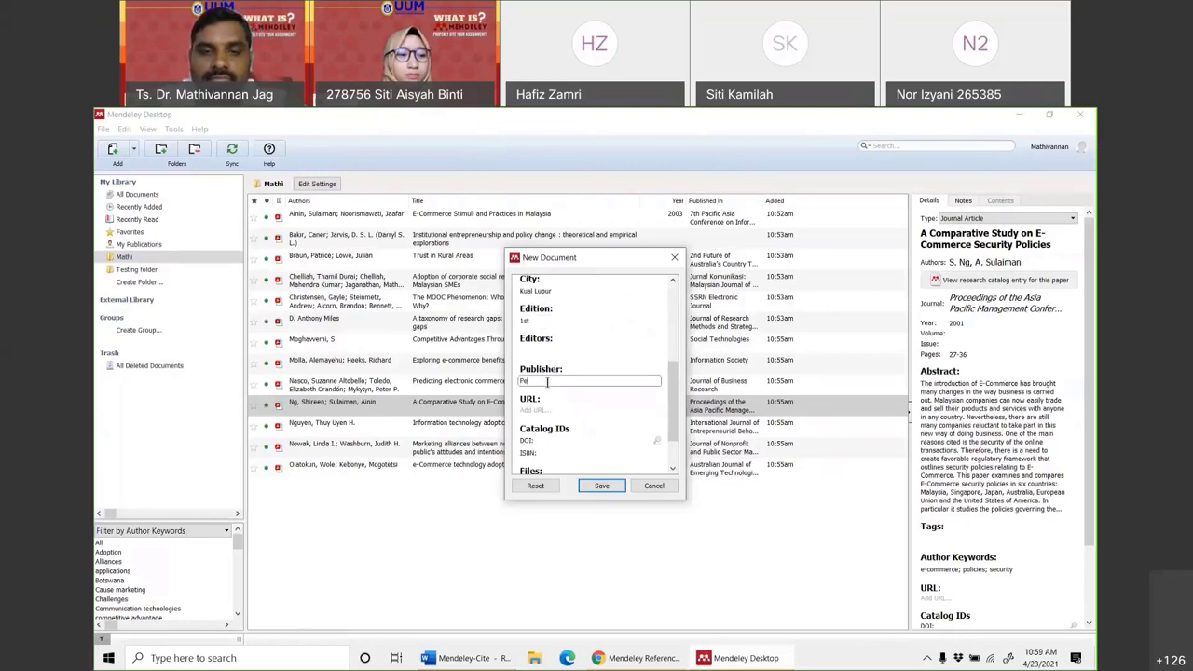
{"action": "type", "text": "arson"}
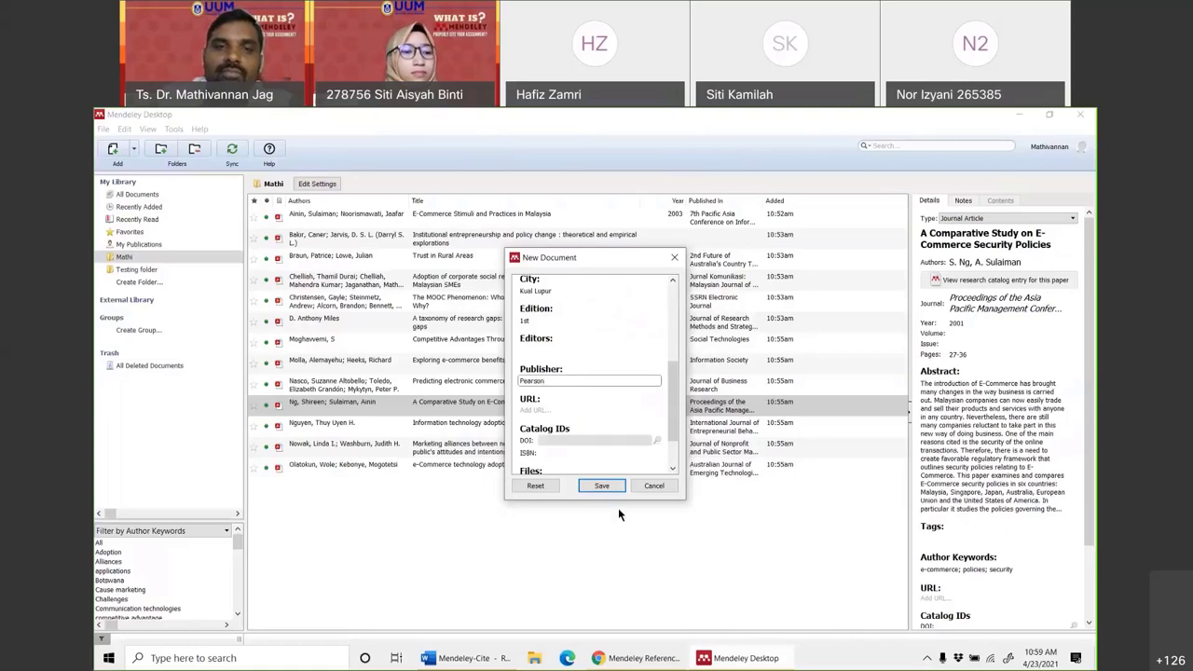
{"action": "left_click", "coordinate": [594, 487]}
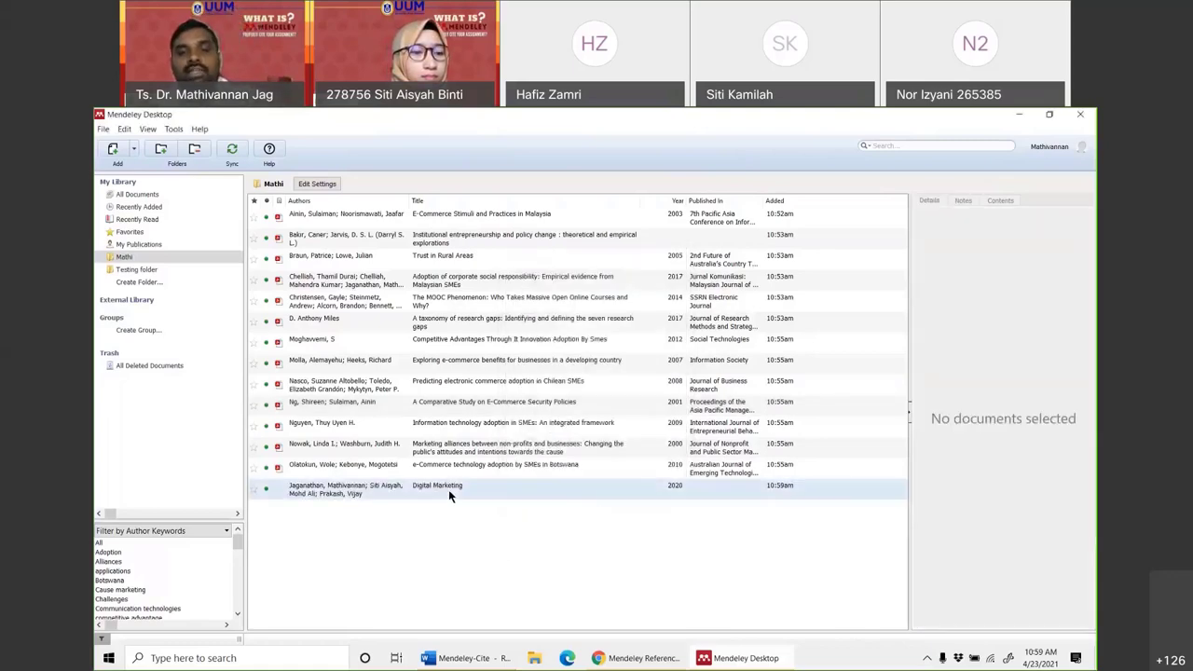
Review the saved Digital Marketing book's details, then restore the library window to a smaller size.
{"action": "left_click", "coordinate": [449, 489]}
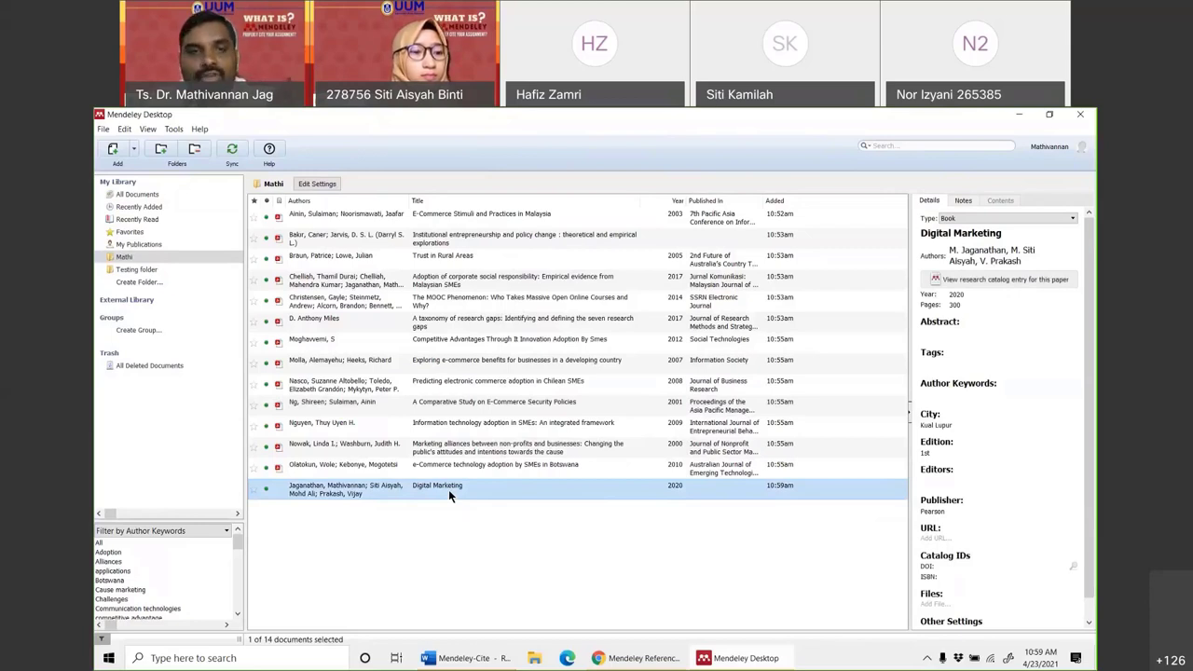
{"action": "left_click", "coordinate": [434, 424]}
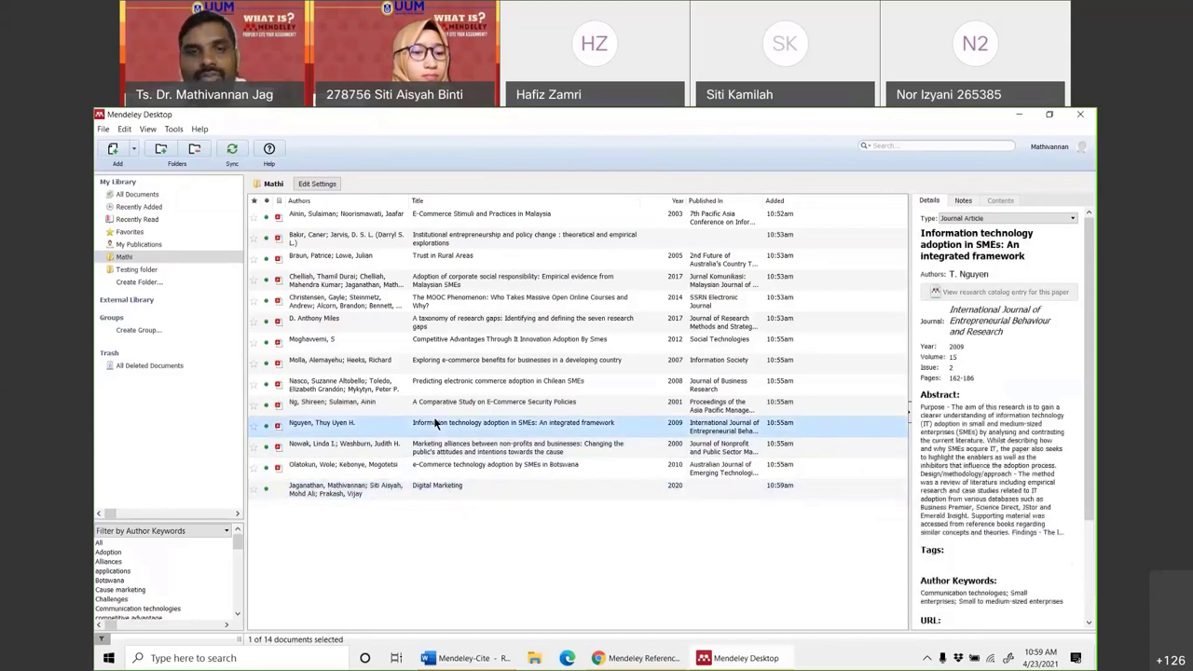
{"action": "left_click", "coordinate": [391, 484]}
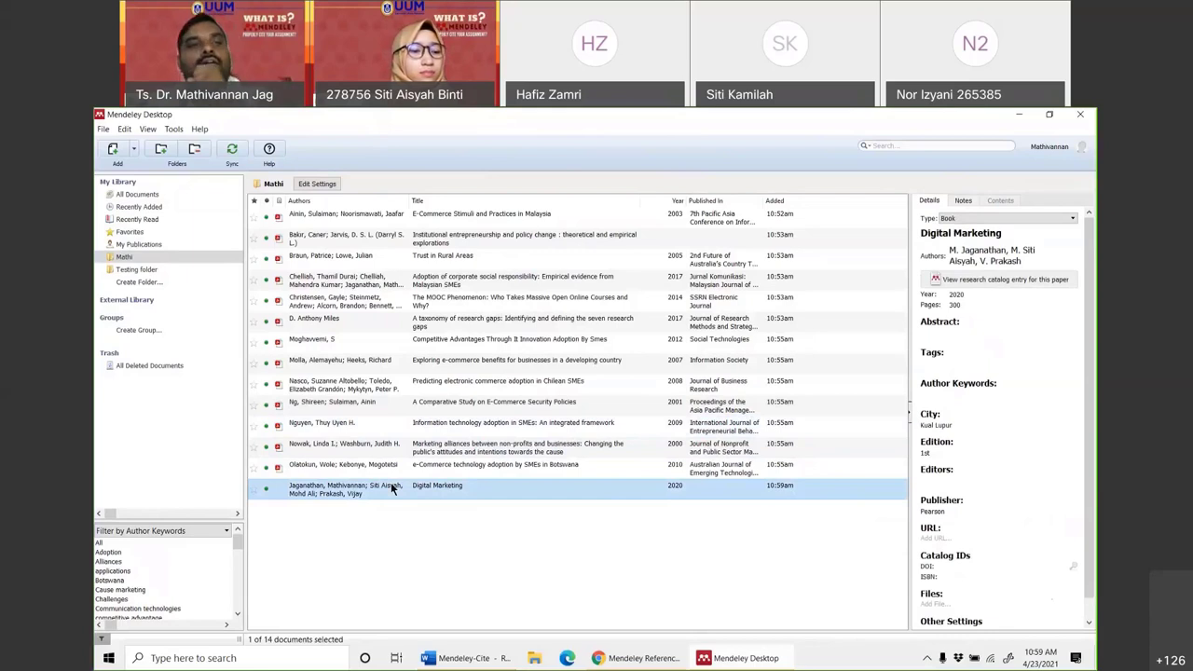
{"action": "left_click", "coordinate": [136, 149]}
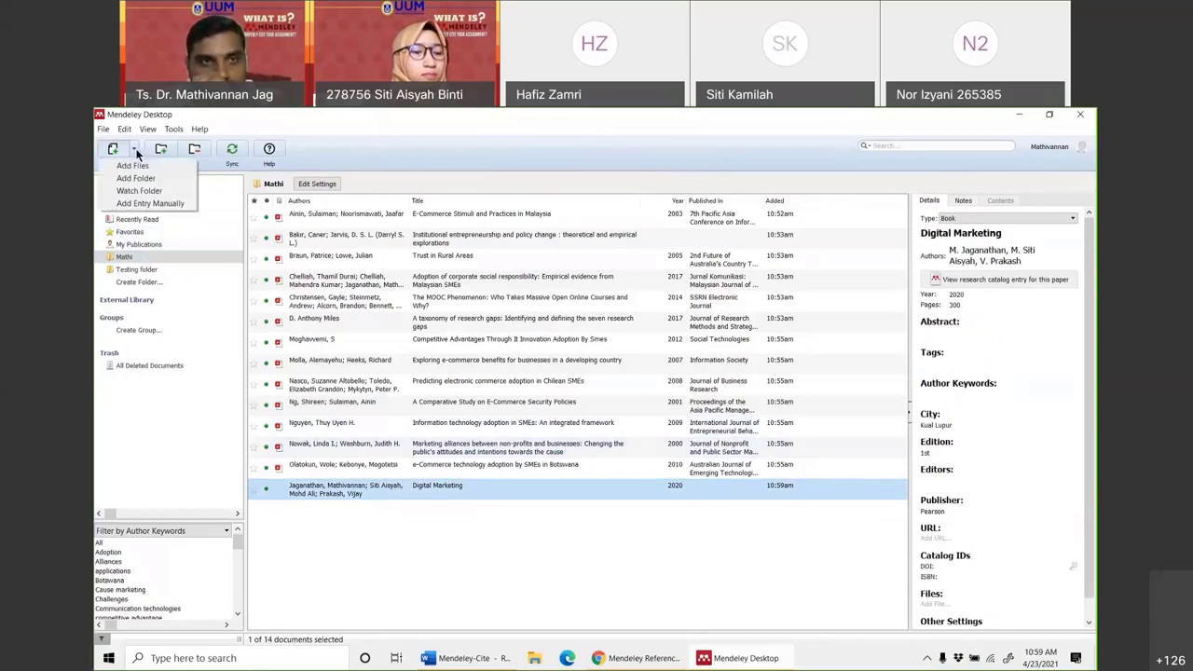
{"action": "left_click", "coordinate": [1052, 115]}
{"action": "left_click", "coordinate": [1051, 116]}
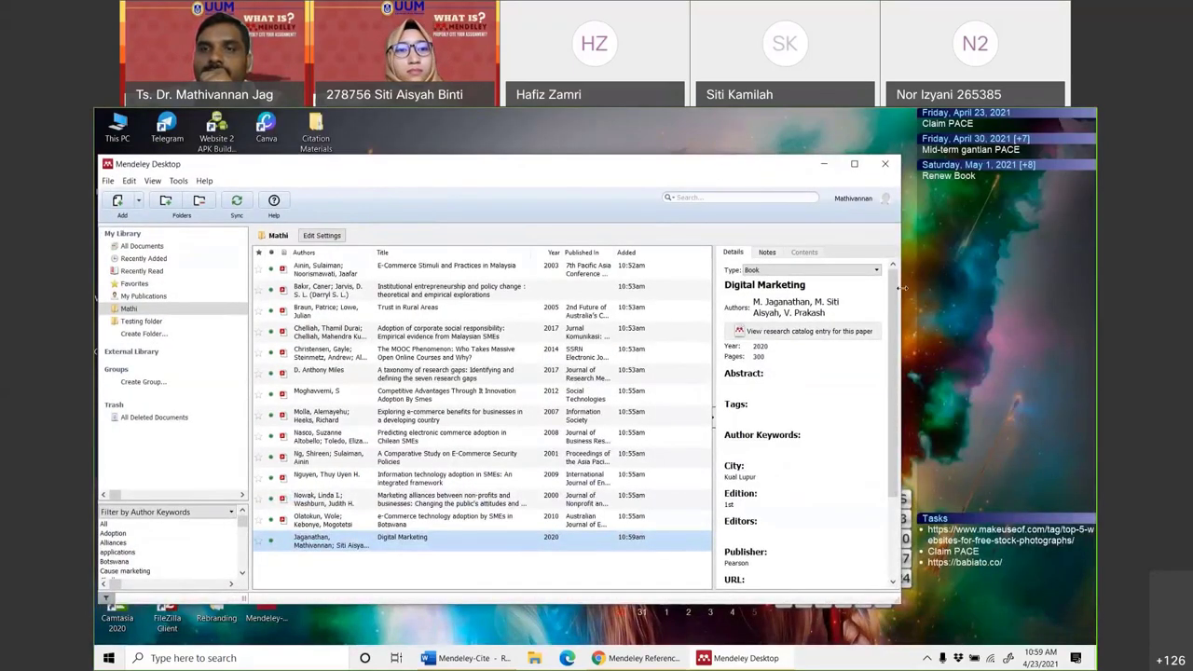
Place Mendeley beside the desktop and open Citation Materials > Conference in File Explorer.
{"action": "left_click_drag", "start_coordinate": [900, 284], "coordinate": [692, 285]}
{"action": "left_click_drag", "start_coordinate": [559, 163], "coordinate": [949, 140]}
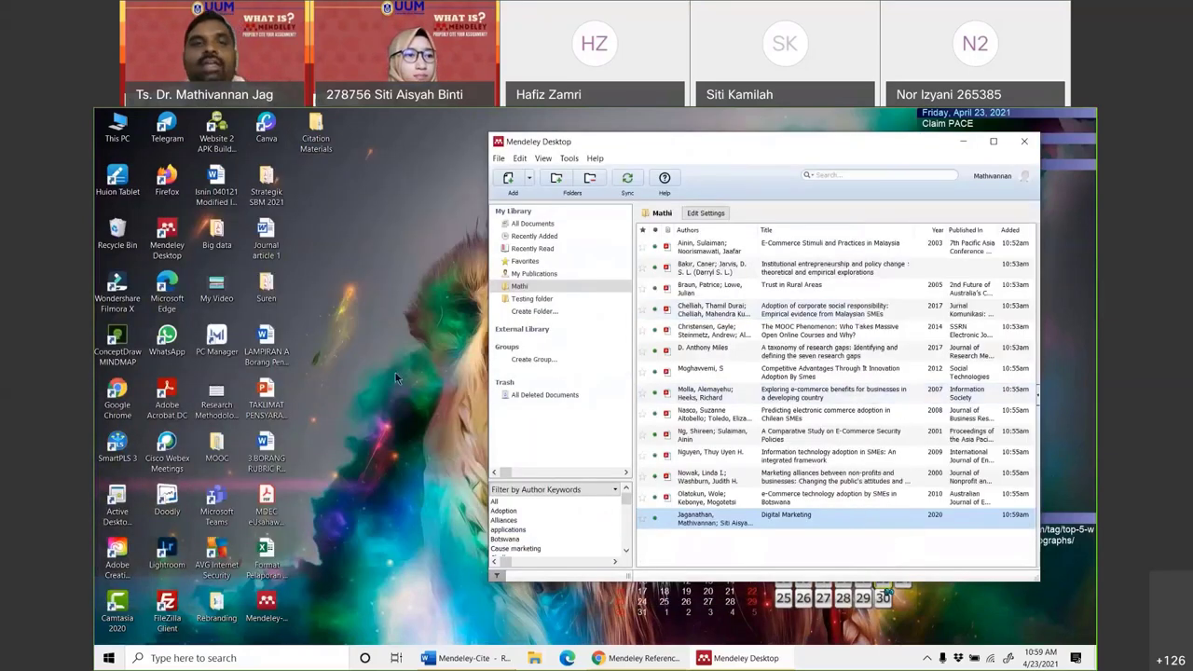
{"action": "double_click", "coordinate": [315, 135]}
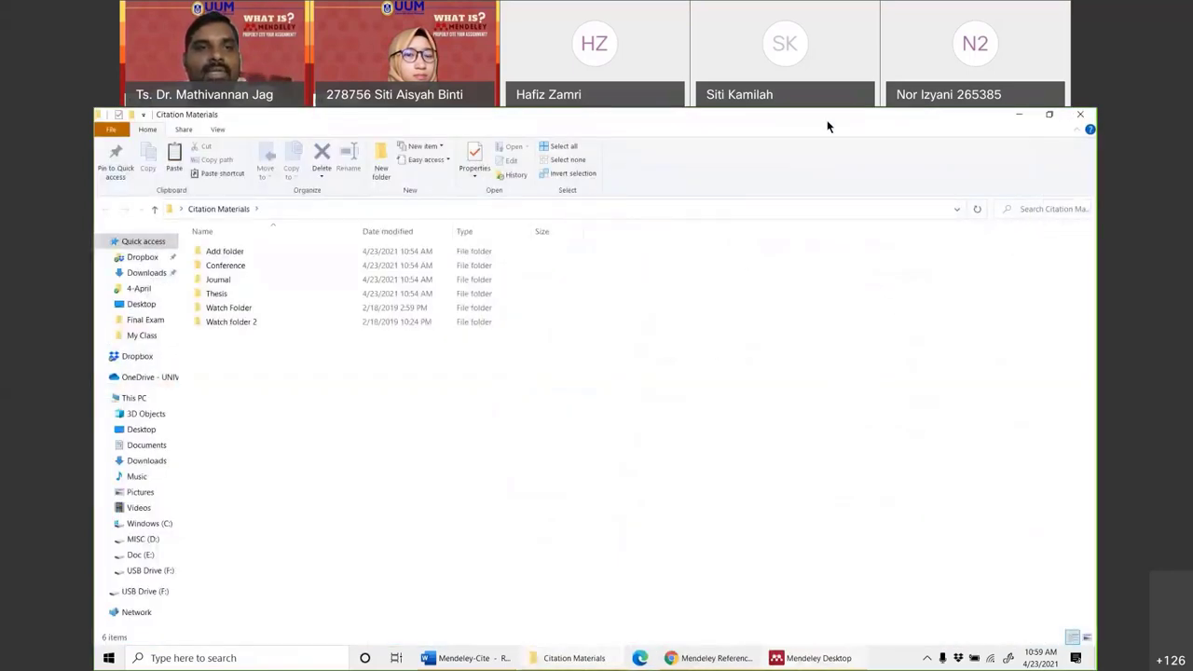
{"action": "double_click", "coordinate": [825, 120]}
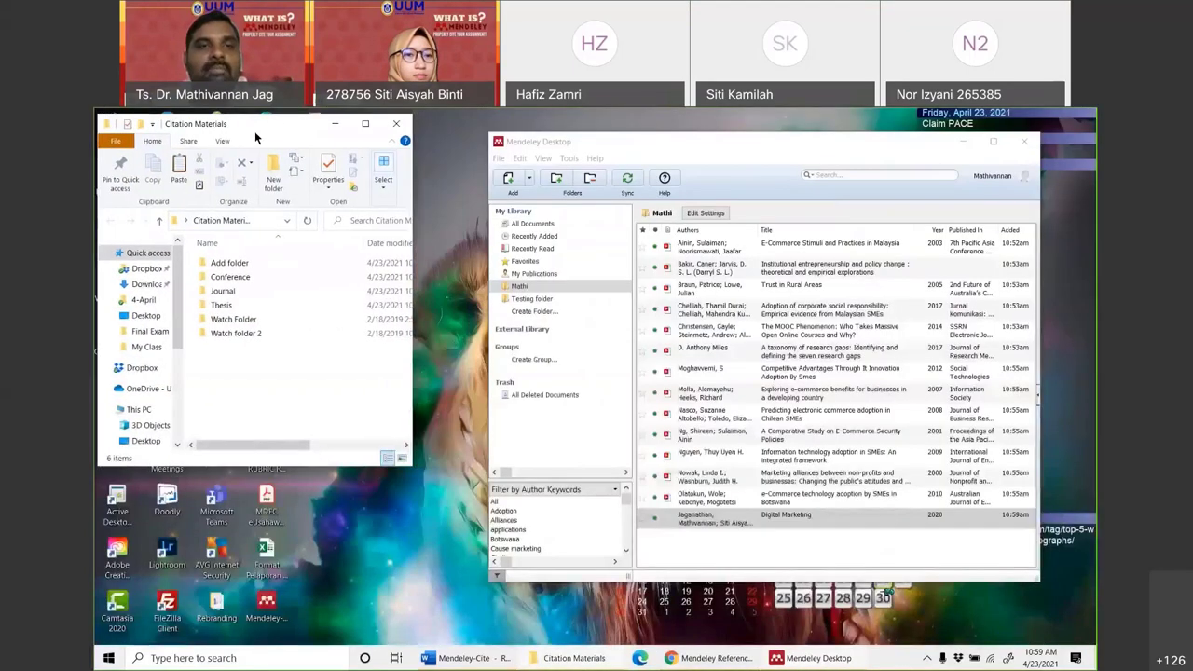
{"action": "double_click", "coordinate": [232, 279]}
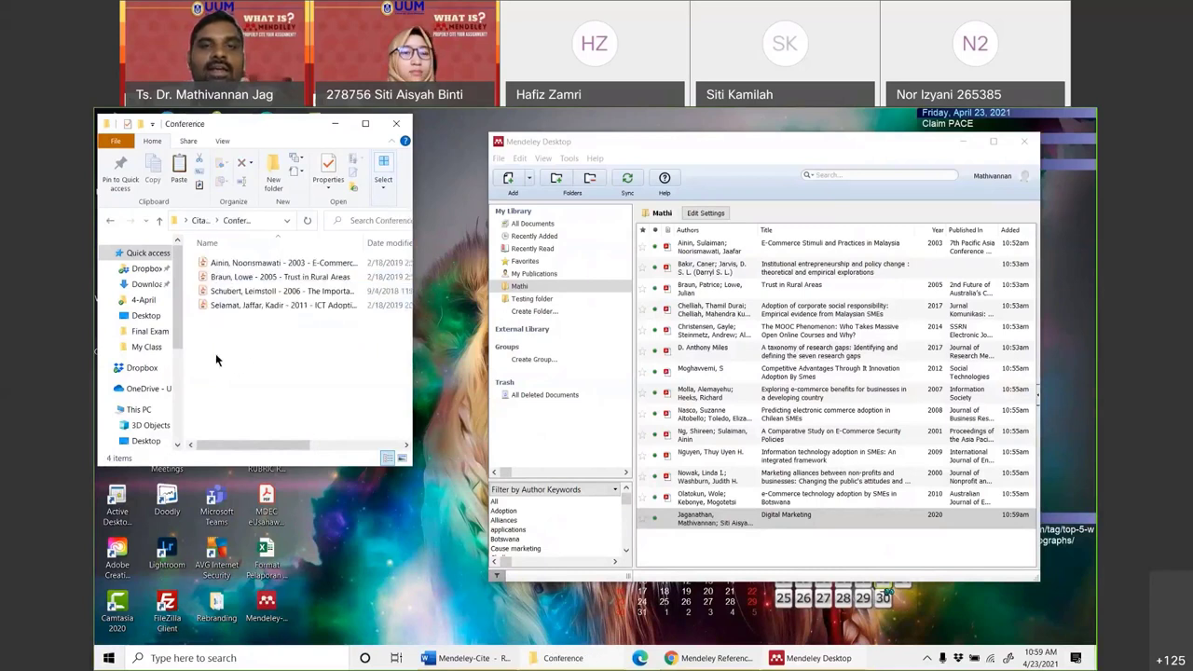
Drag the conference PDFs, starting with the 2011 ICT adoption paper, into Mathi, then return to Citation Materials.
{"action": "left_click_drag", "start_coordinate": [244, 357], "coordinate": [333, 264]}
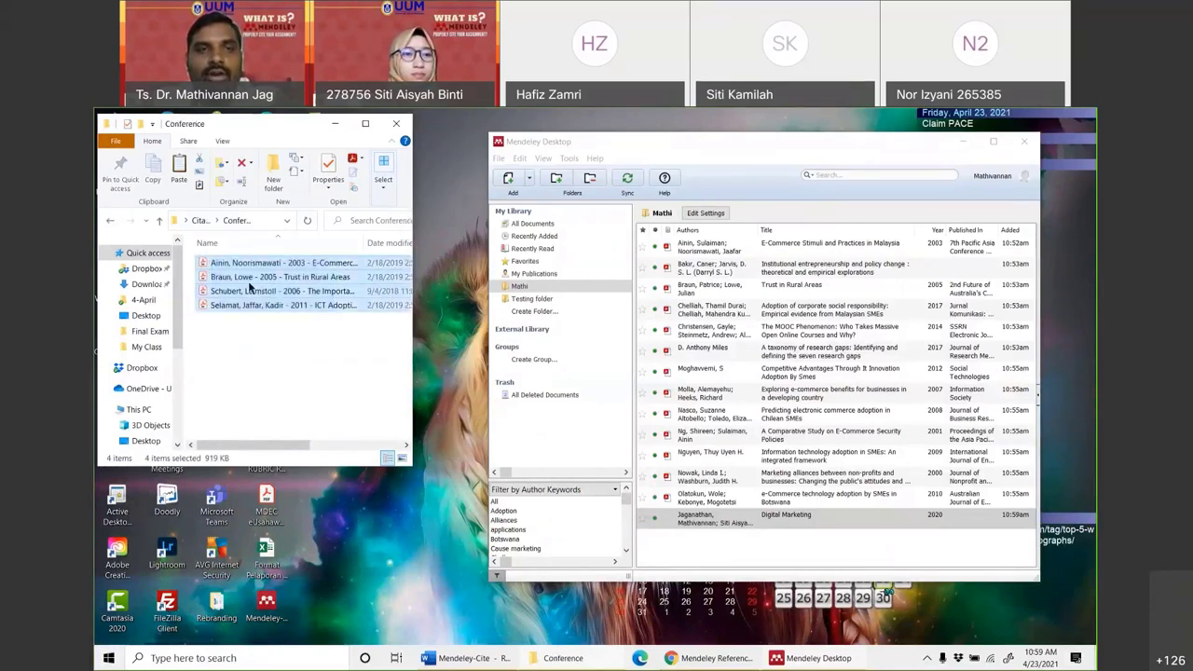
{"action": "left_click_drag", "start_coordinate": [225, 360], "coordinate": [362, 256]}
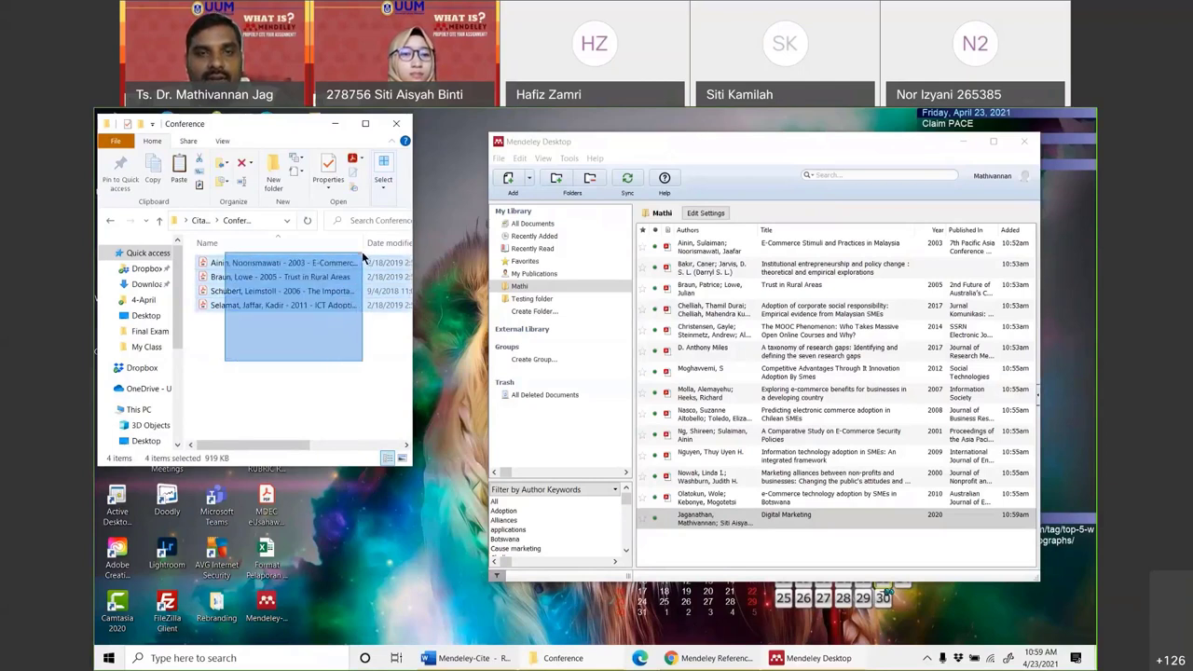
{"action": "left_click_drag", "start_coordinate": [247, 352], "coordinate": [376, 259]}
{"action": "left_click", "coordinate": [250, 307]}
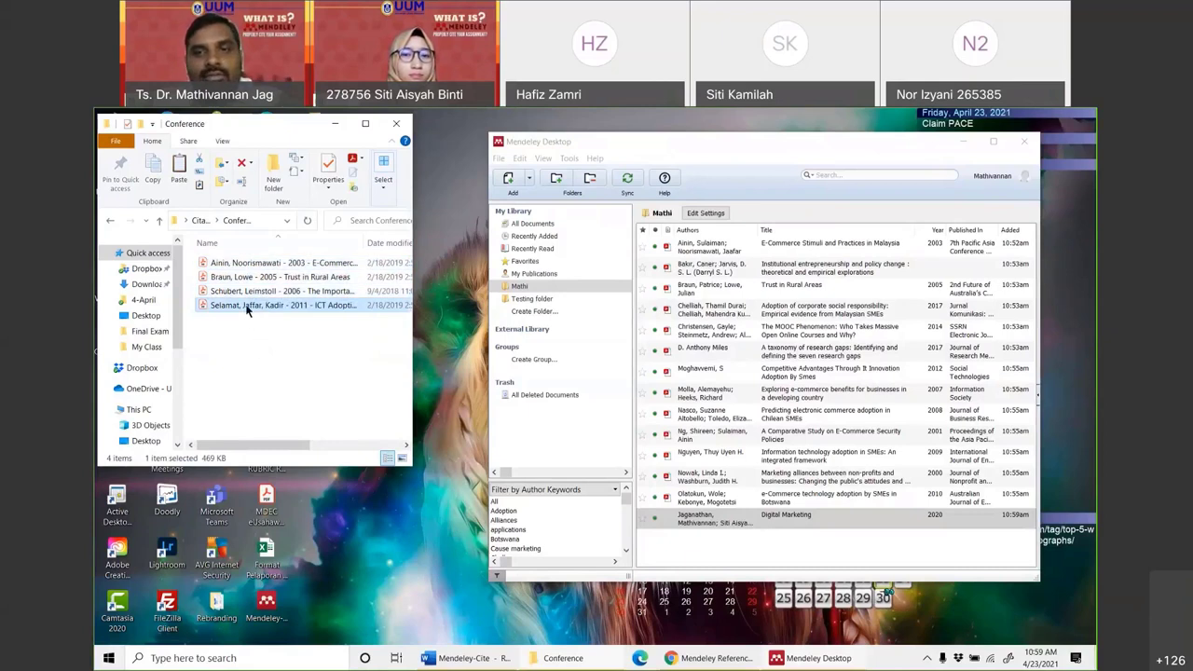
{"action": "left_click_drag", "start_coordinate": [247, 311], "coordinate": [793, 344]}
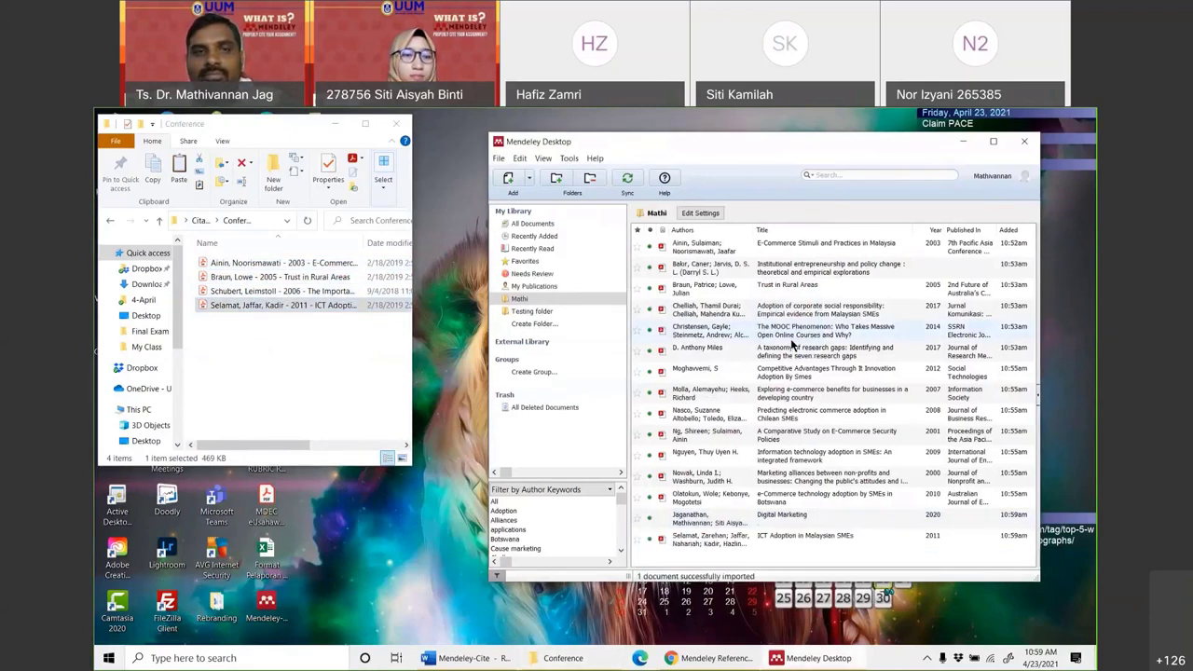
{"action": "left_click_drag", "start_coordinate": [217, 341], "coordinate": [845, 328]}
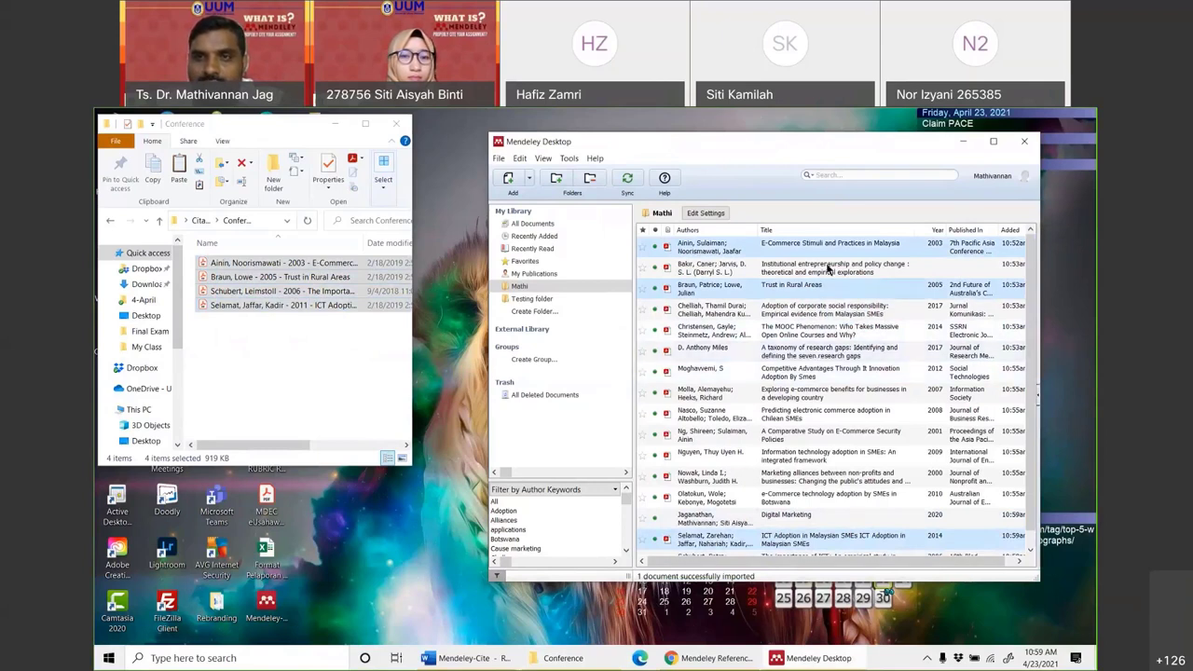
{"action": "scroll", "coordinate": [832, 419], "scroll_direction": "down", "scroll_amount": 1}
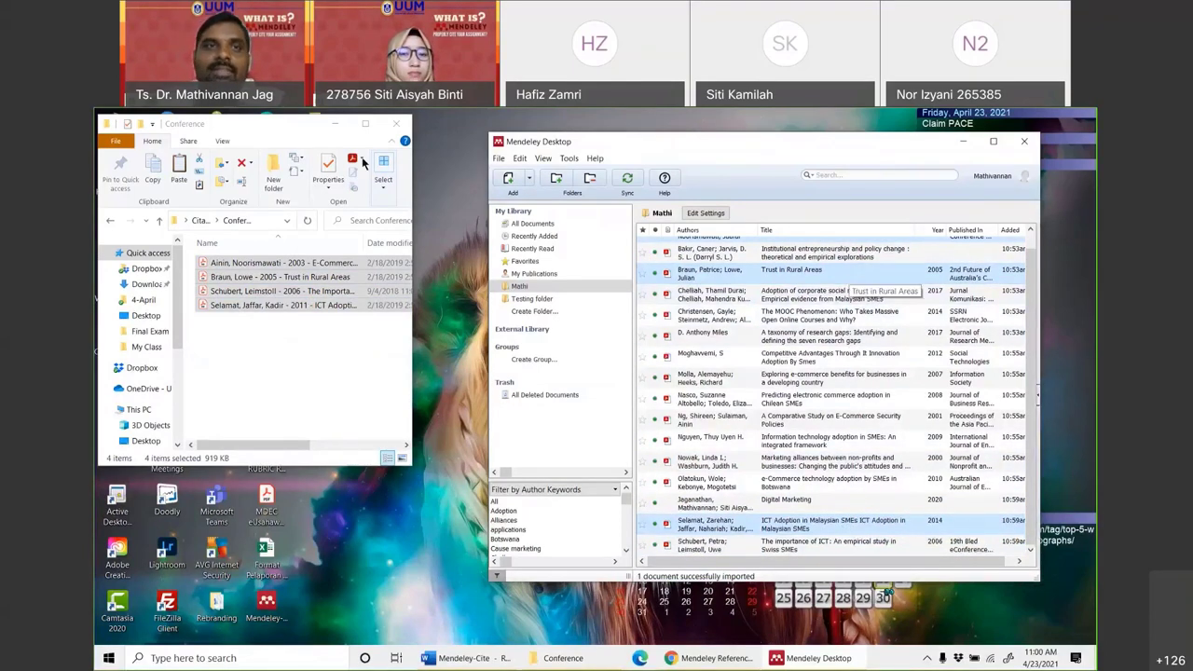
{"action": "left_click_drag", "start_coordinate": [267, 124], "coordinate": [338, 136]}
{"action": "left_click", "coordinate": [178, 234]}
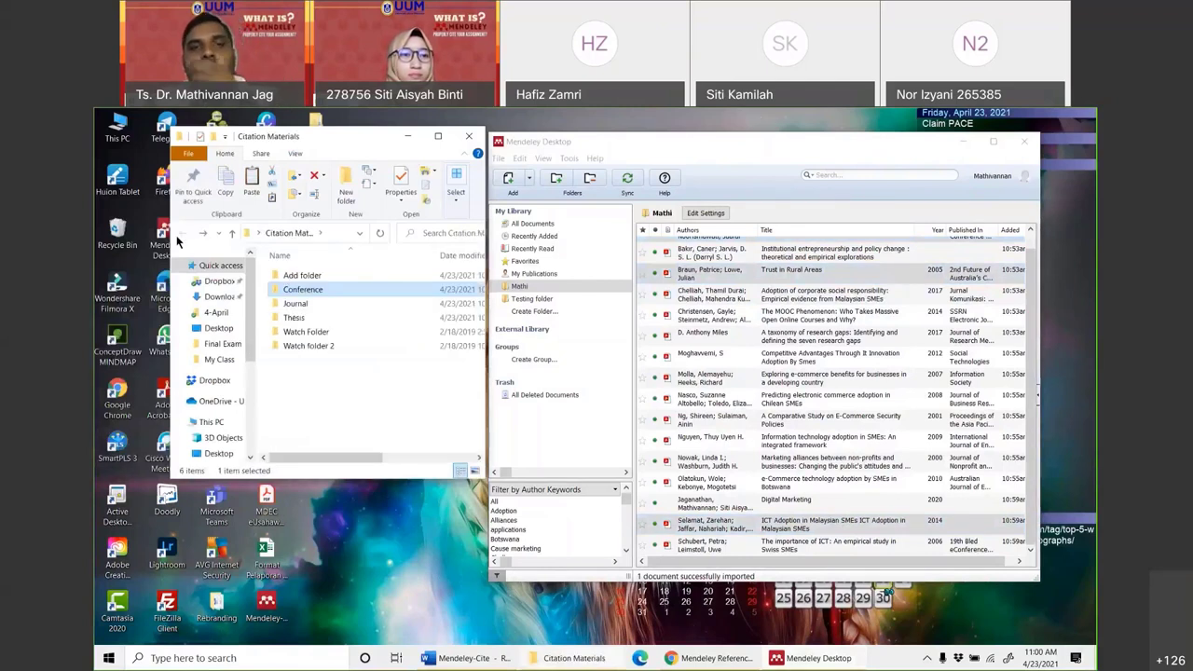
Drag the Thesis folder into the Mathi library, go back to Citation Materials and minimize Explorer.
{"action": "left_click", "coordinate": [295, 319]}
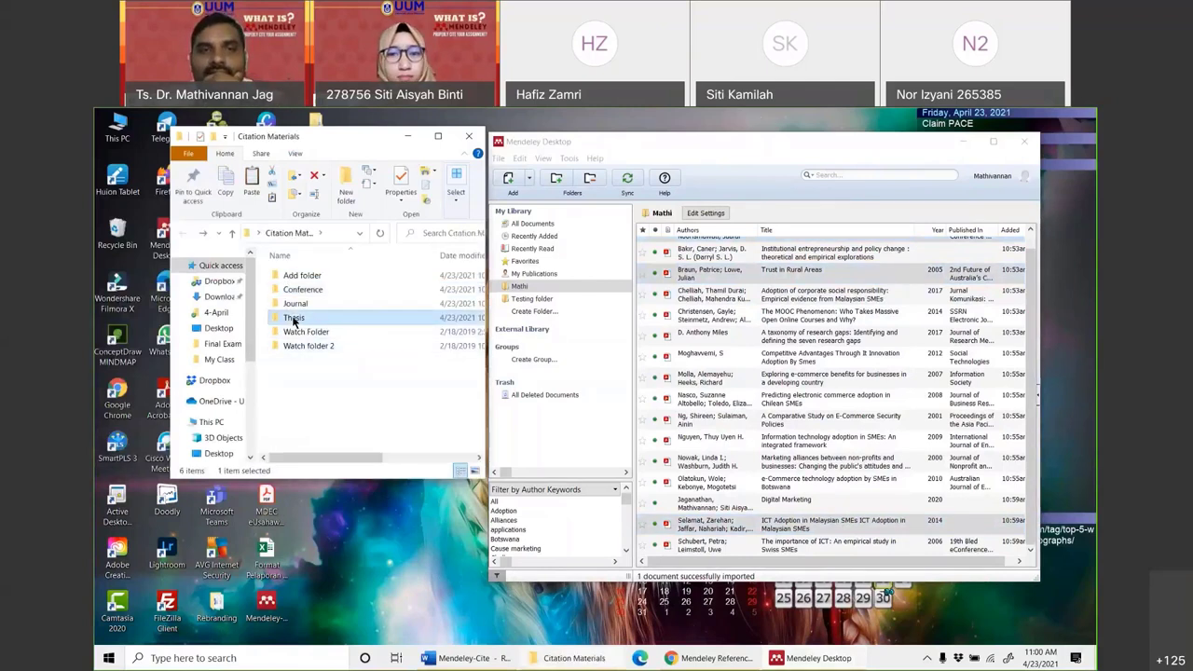
{"action": "left_click_drag", "start_coordinate": [296, 319], "coordinate": [806, 352]}
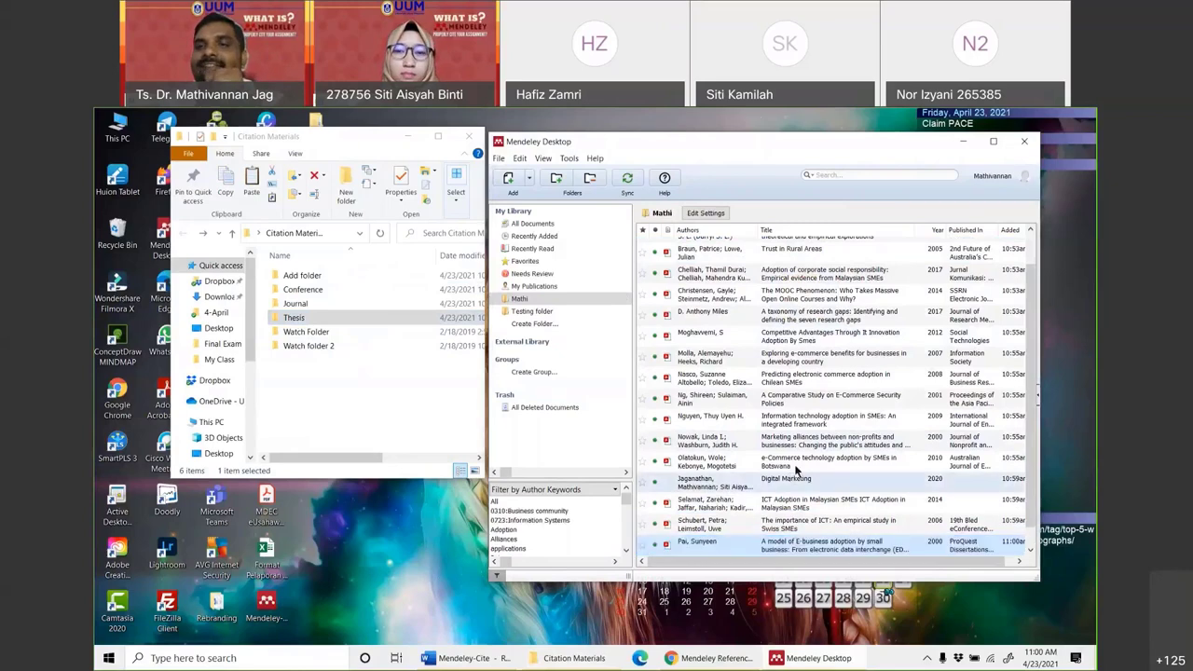
{"action": "left_click", "coordinate": [995, 143]}
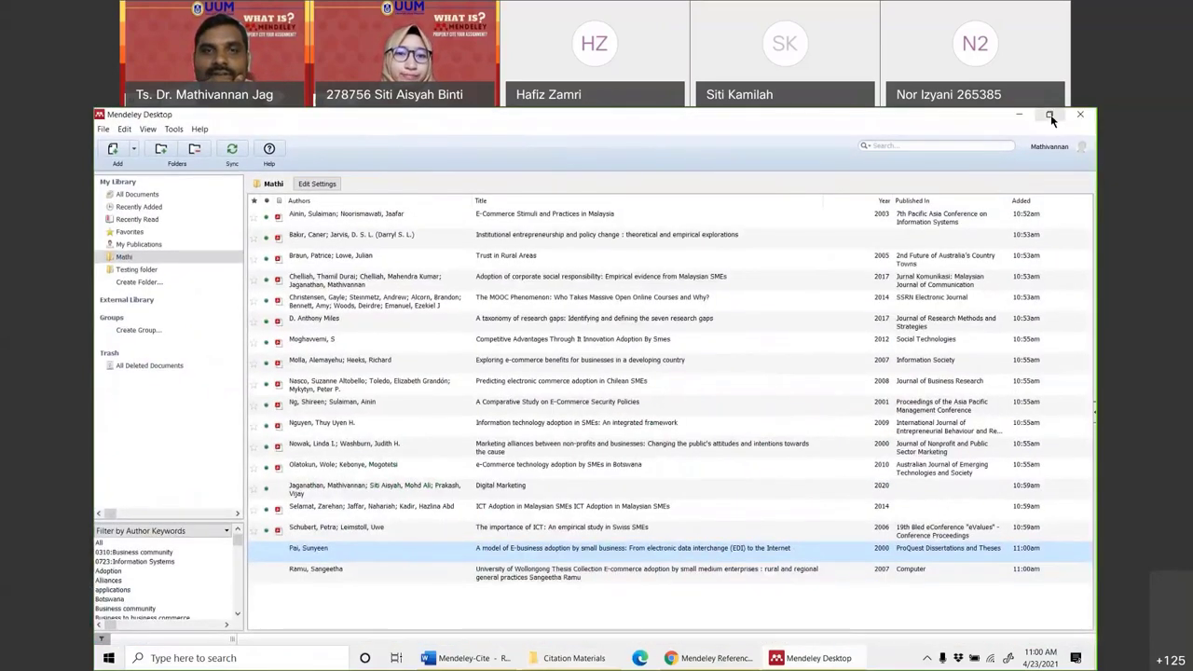
{"action": "left_click", "coordinate": [1051, 115]}
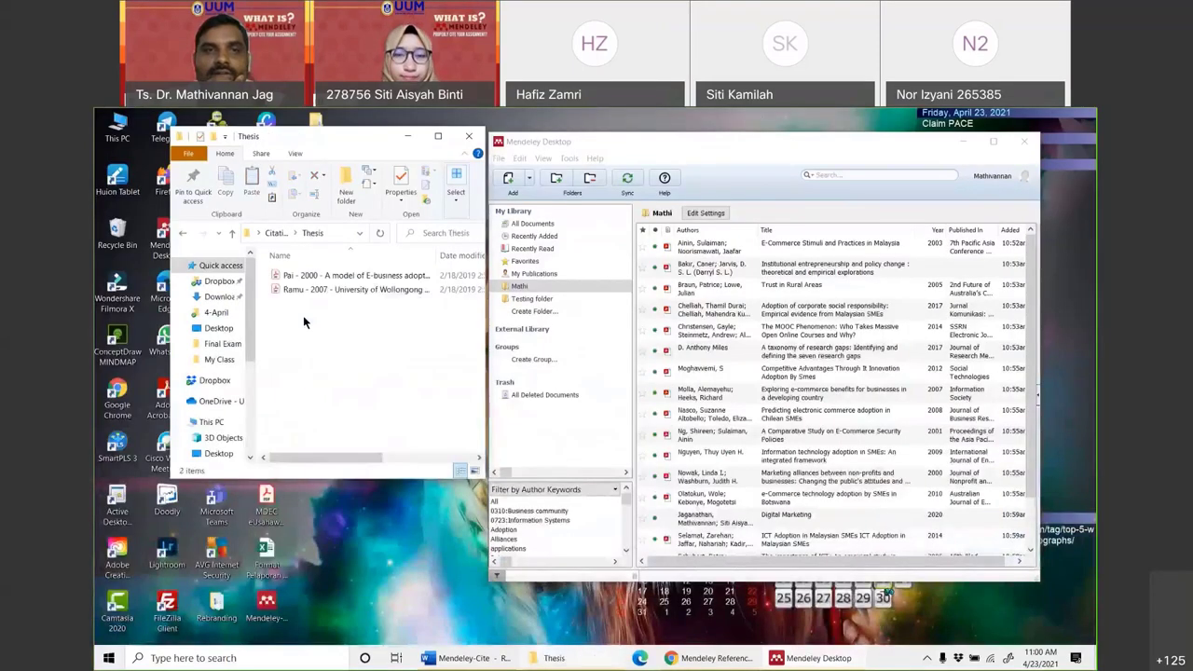
{"action": "scroll", "coordinate": [777, 408], "scroll_direction": "down", "scroll_amount": 1}
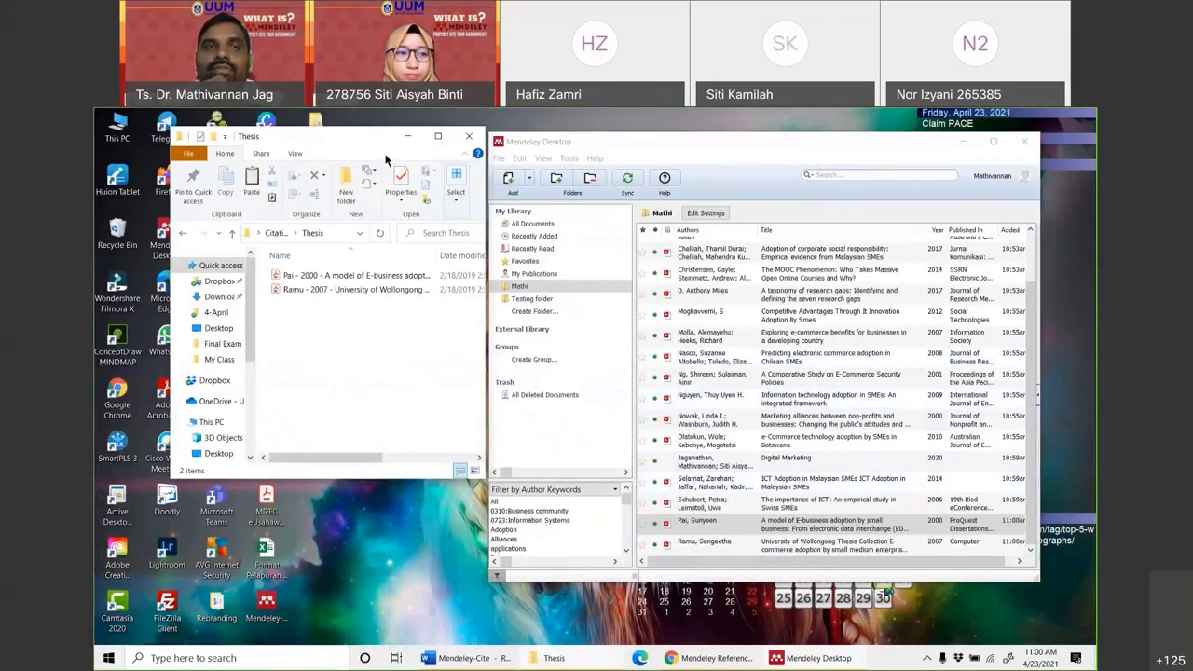
{"action": "left_click", "coordinate": [182, 234]}
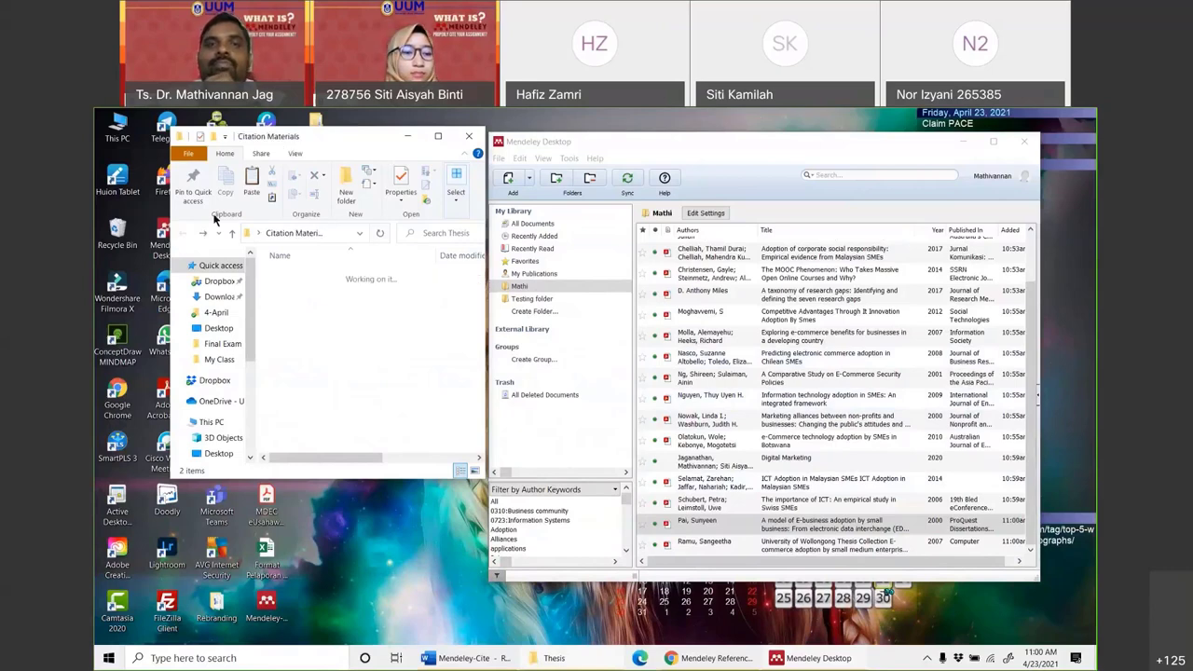
{"action": "left_click", "coordinate": [405, 137]}
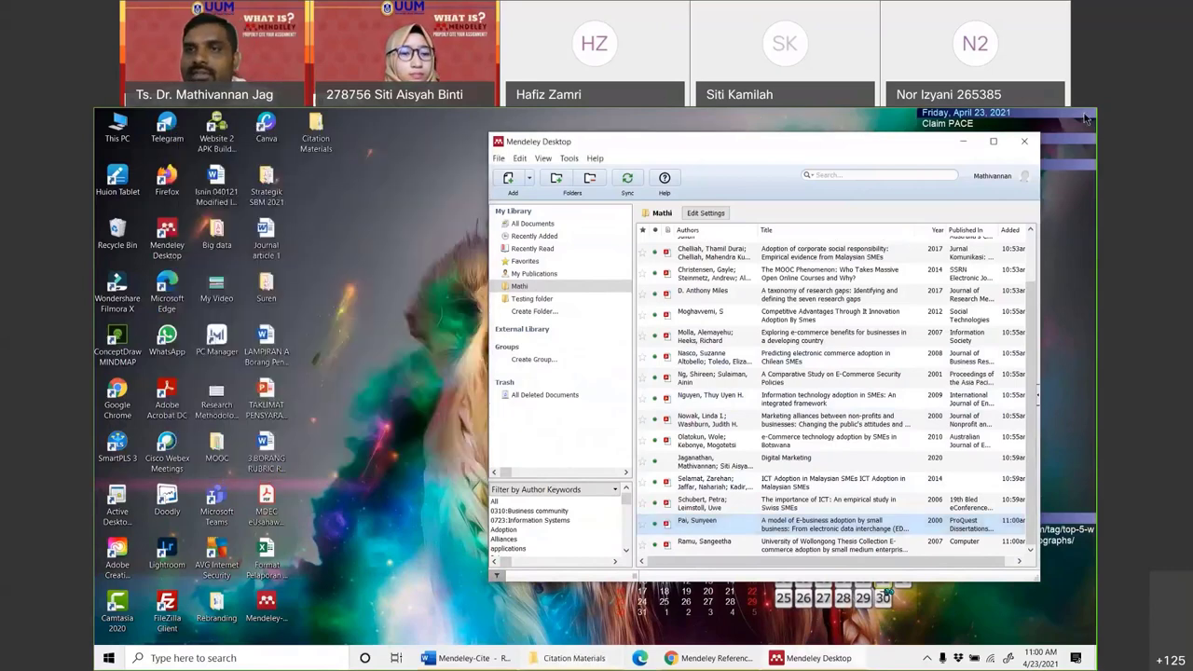
Maximize the Mendeley Desktop window so all 18 Mathi documents are visible.
{"action": "left_click", "coordinate": [992, 141]}
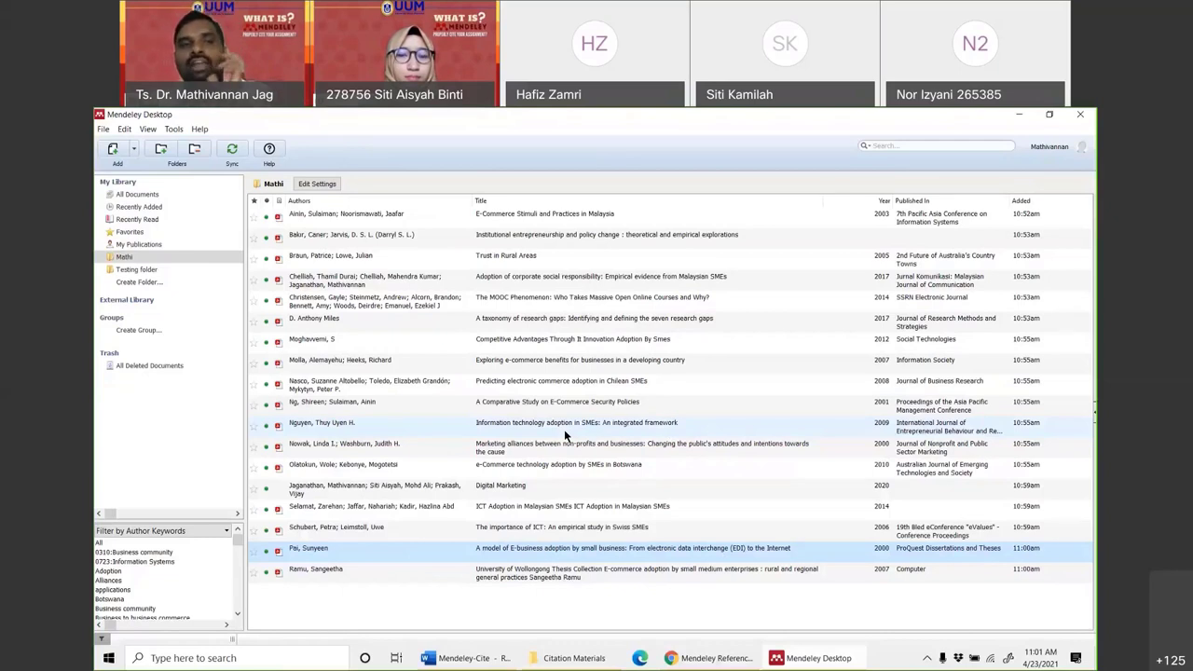
Create a new desktop folder named 'My Article' beside Citation Materials, then return to Mendeley.
{"action": "left_click", "coordinate": [1022, 114]}
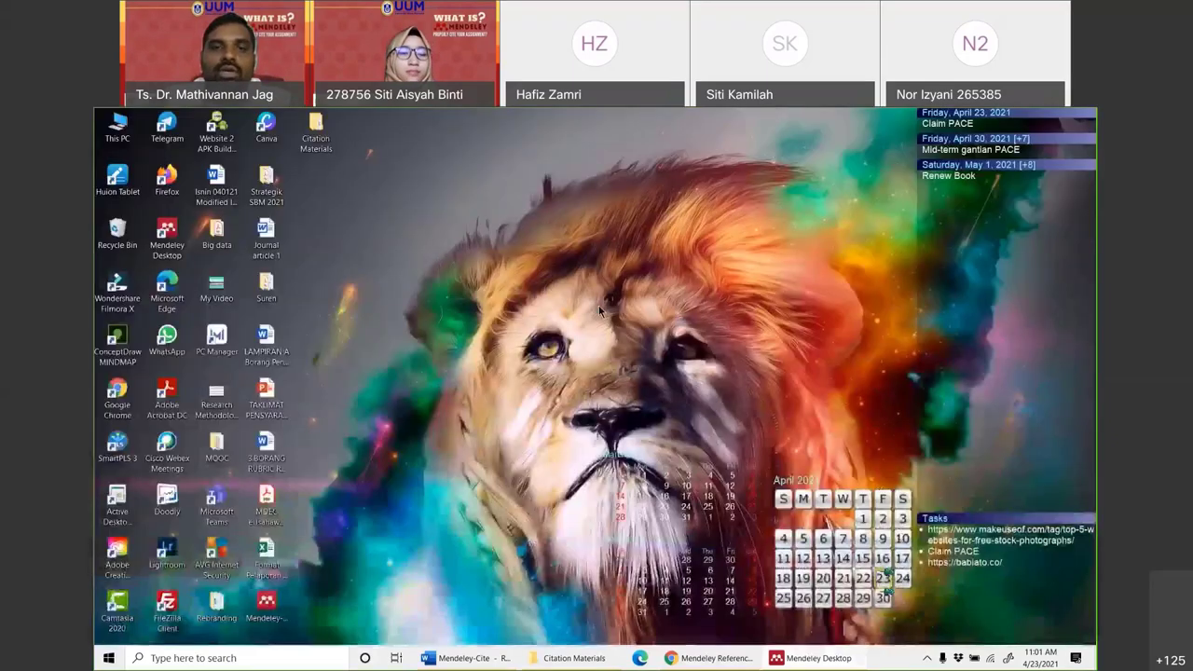
{"action": "right_click", "coordinate": [453, 308]}
{"action": "mouse_move", "coordinate": [517, 448]}
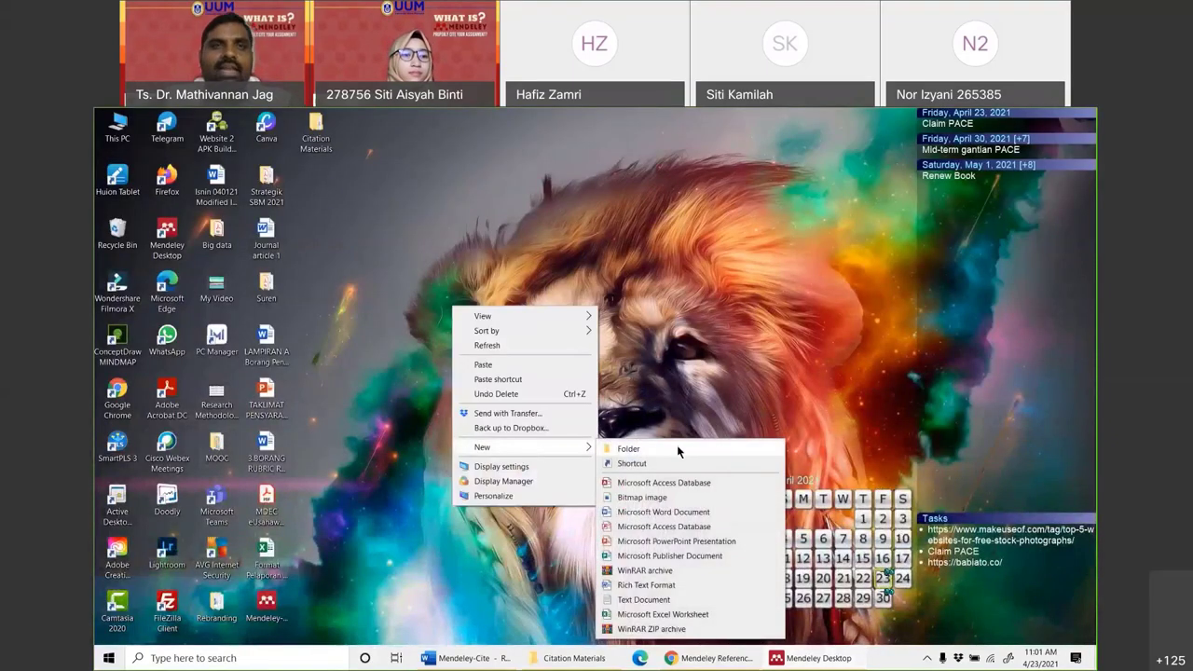
{"action": "left_click", "coordinate": [677, 448]}
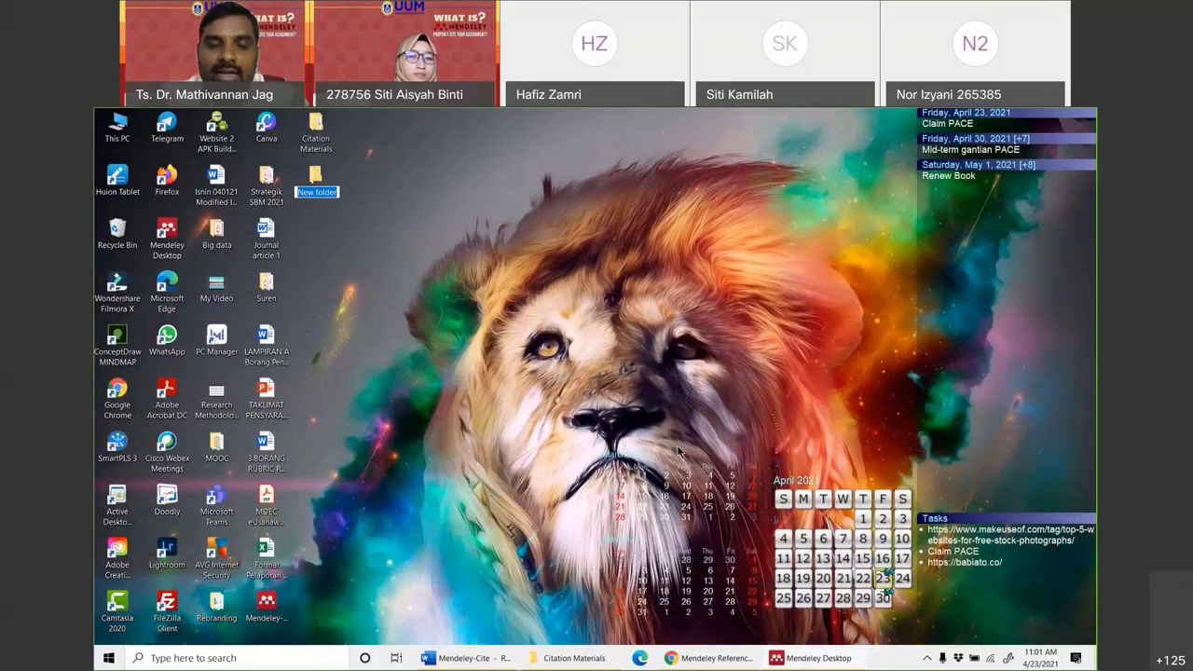
{"action": "type", "text": "Imp"}
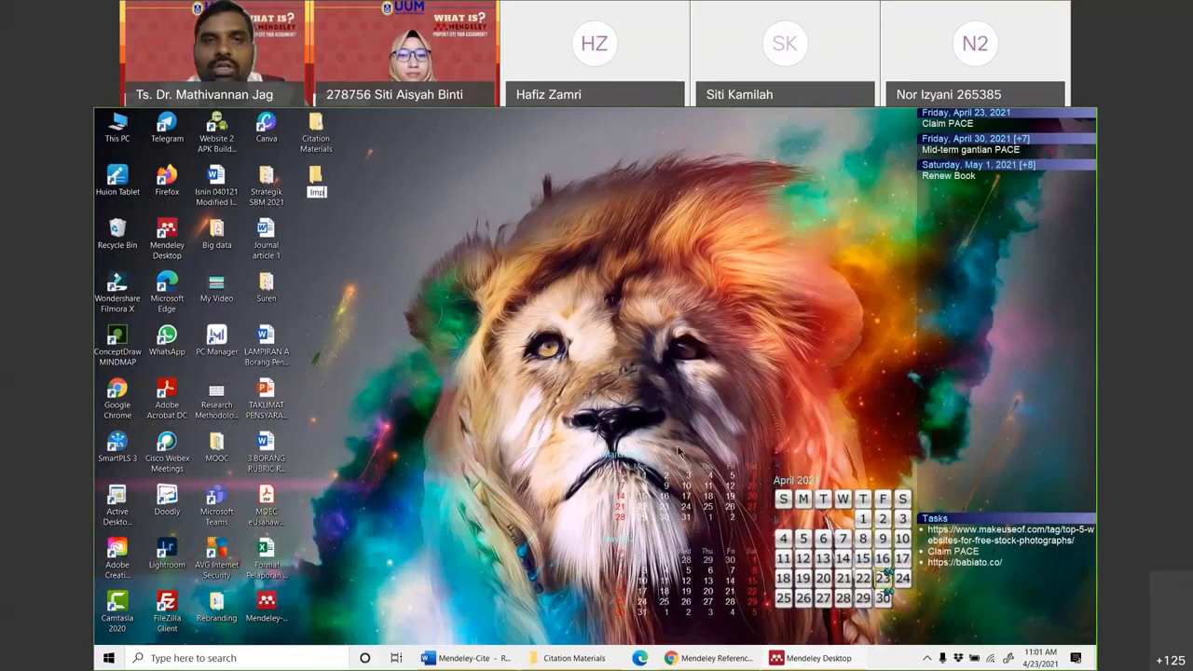
{"action": "type", "text": "or"}
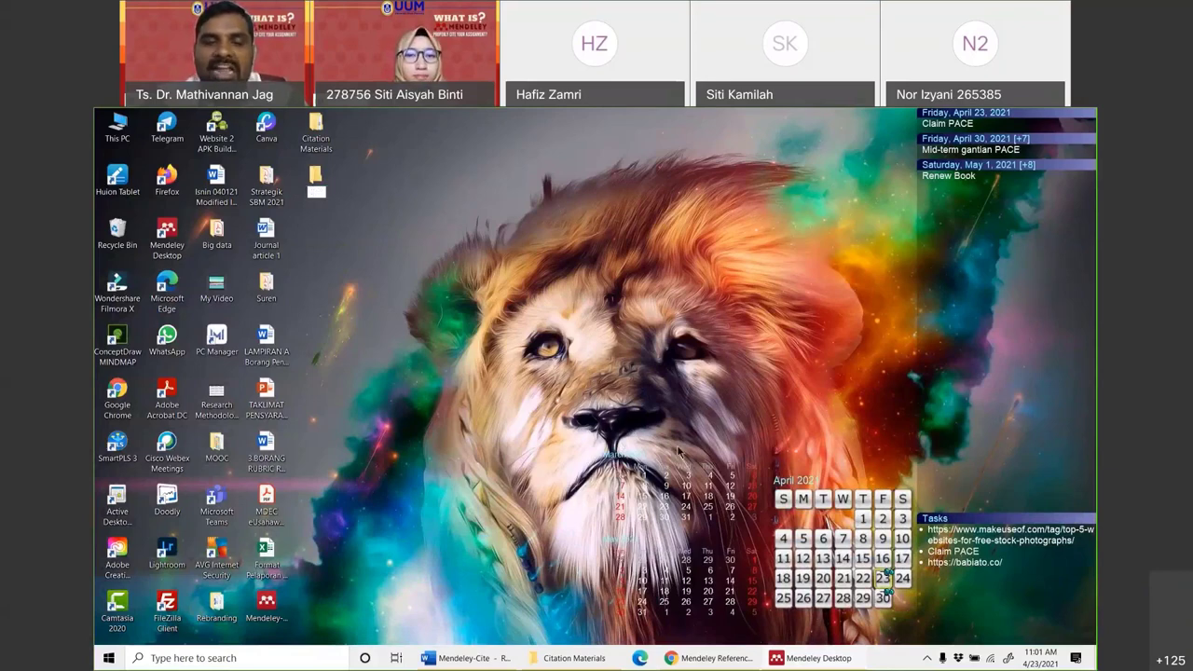
{"action": "type", "text": "My A"}
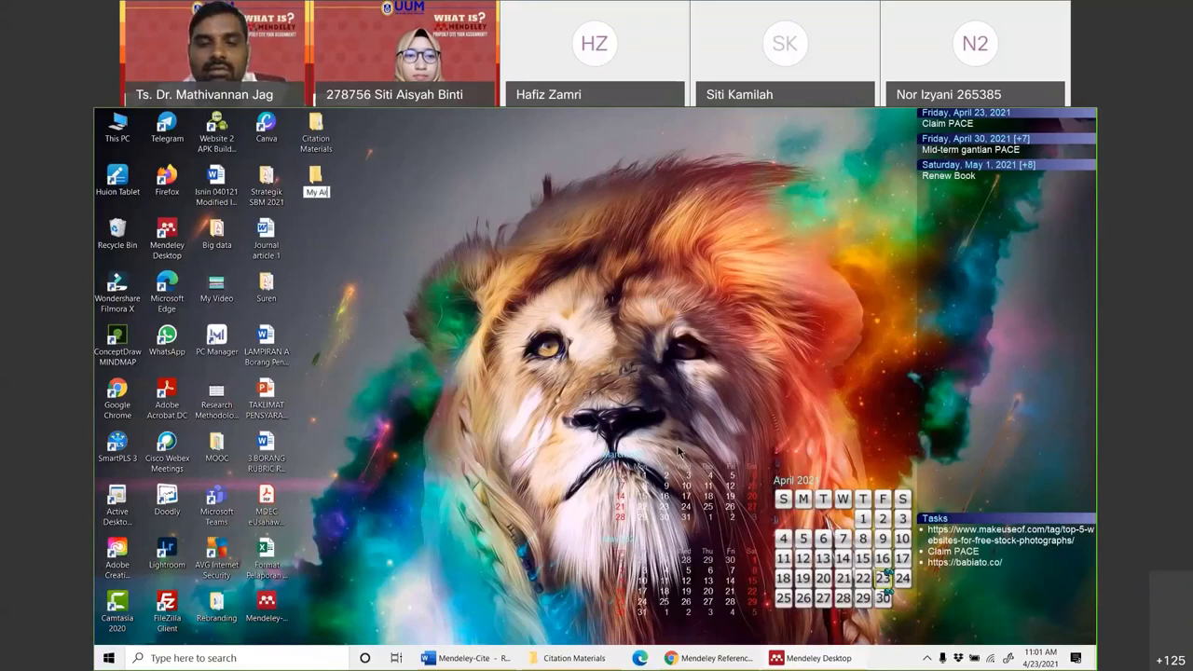
{"action": "type", "text": "rticle"}
{"action": "key", "text": "Return"}
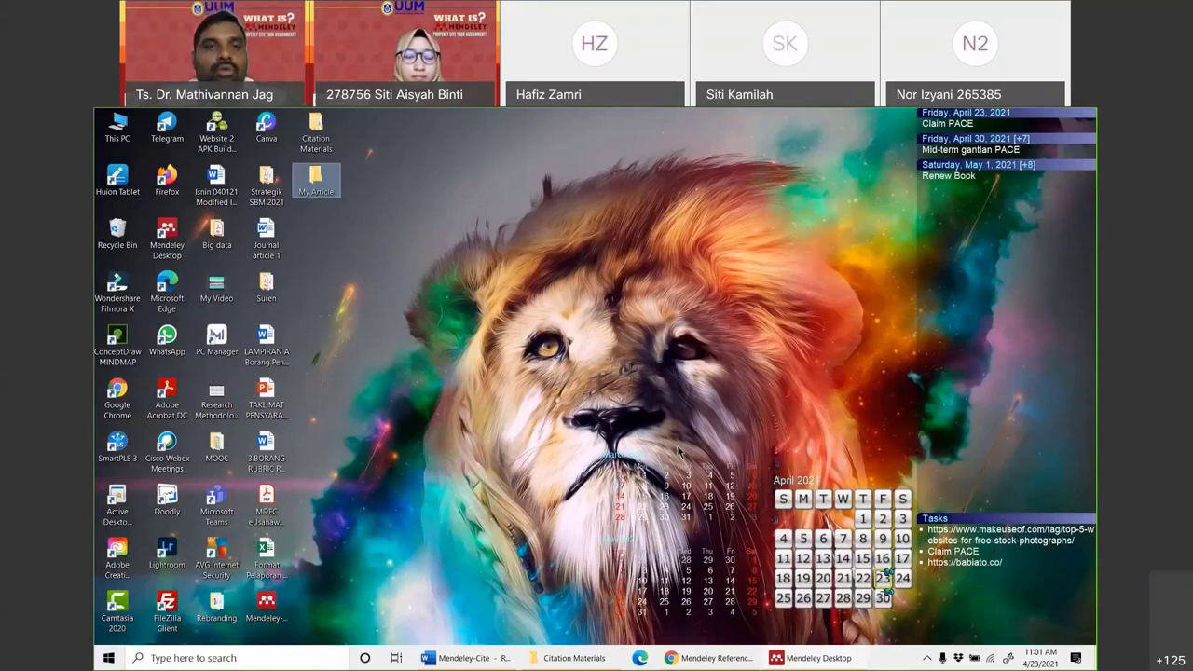
{"action": "left_click", "coordinate": [819, 663]}
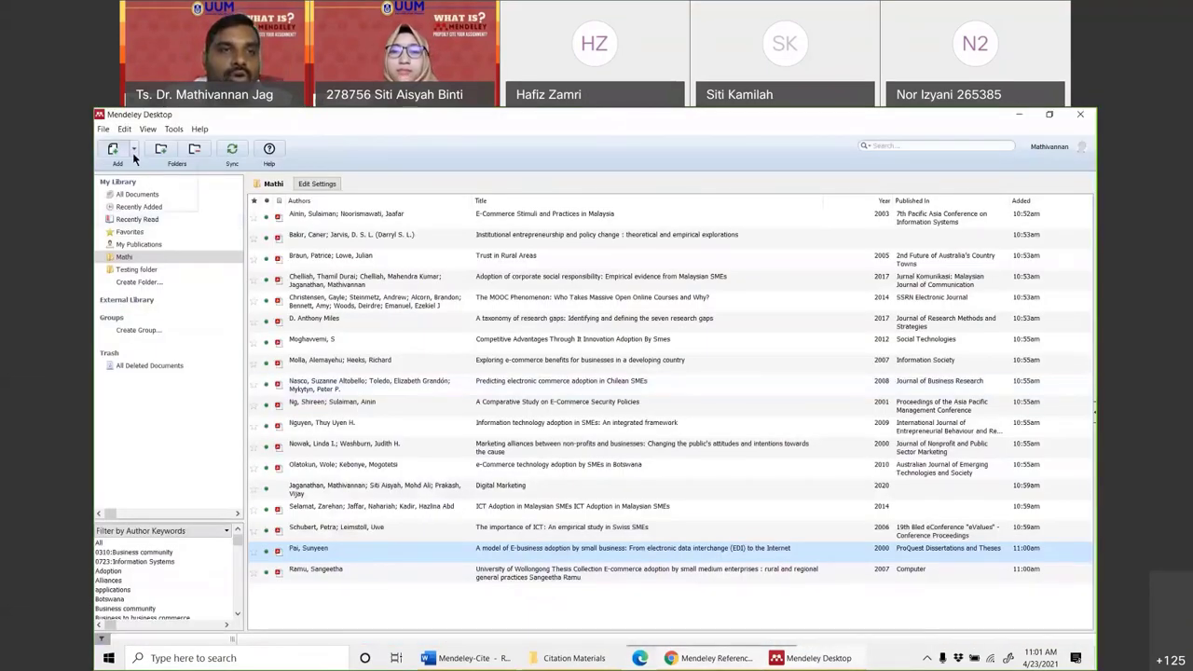
Tick the desktop's My Article folder under Watched Folders and apply the setting.
{"action": "left_click", "coordinate": [133, 149]}
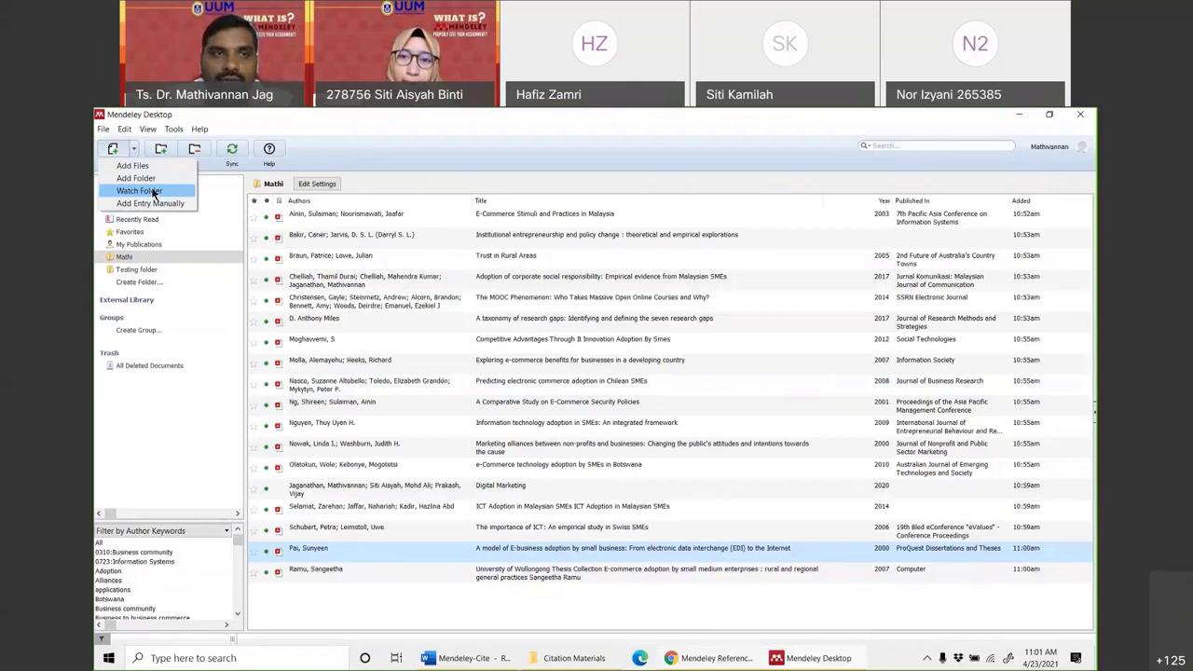
{"action": "left_click", "coordinate": [154, 191]}
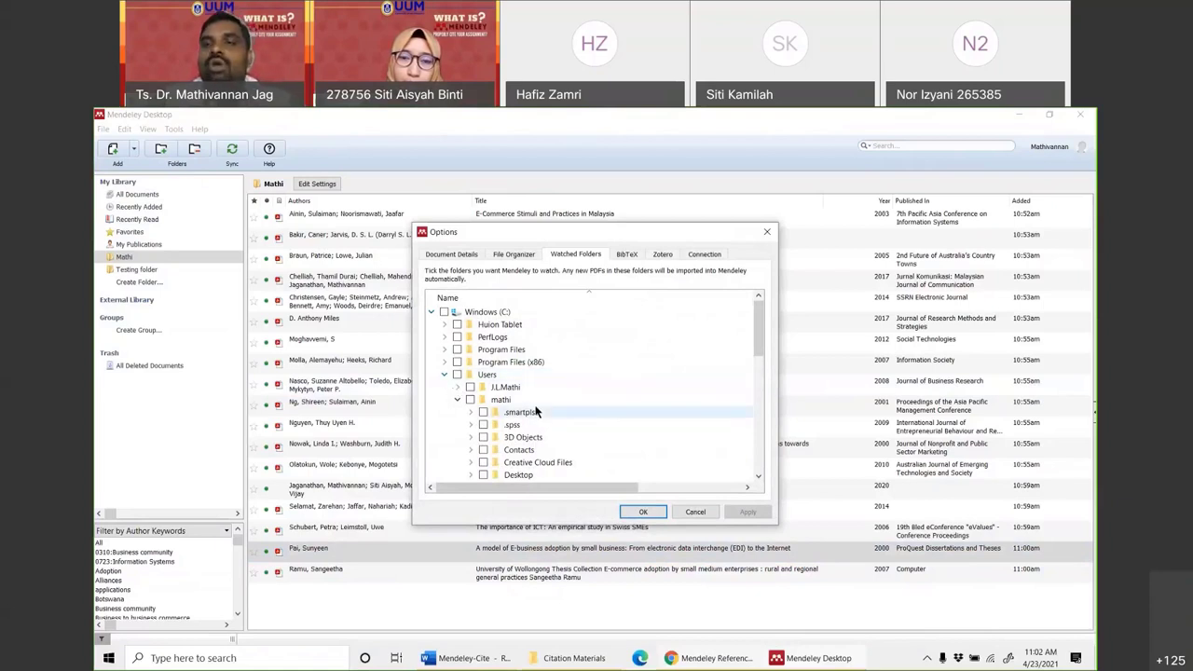
{"action": "scroll", "coordinate": [581, 389], "scroll_direction": "down", "scroll_amount": 4}
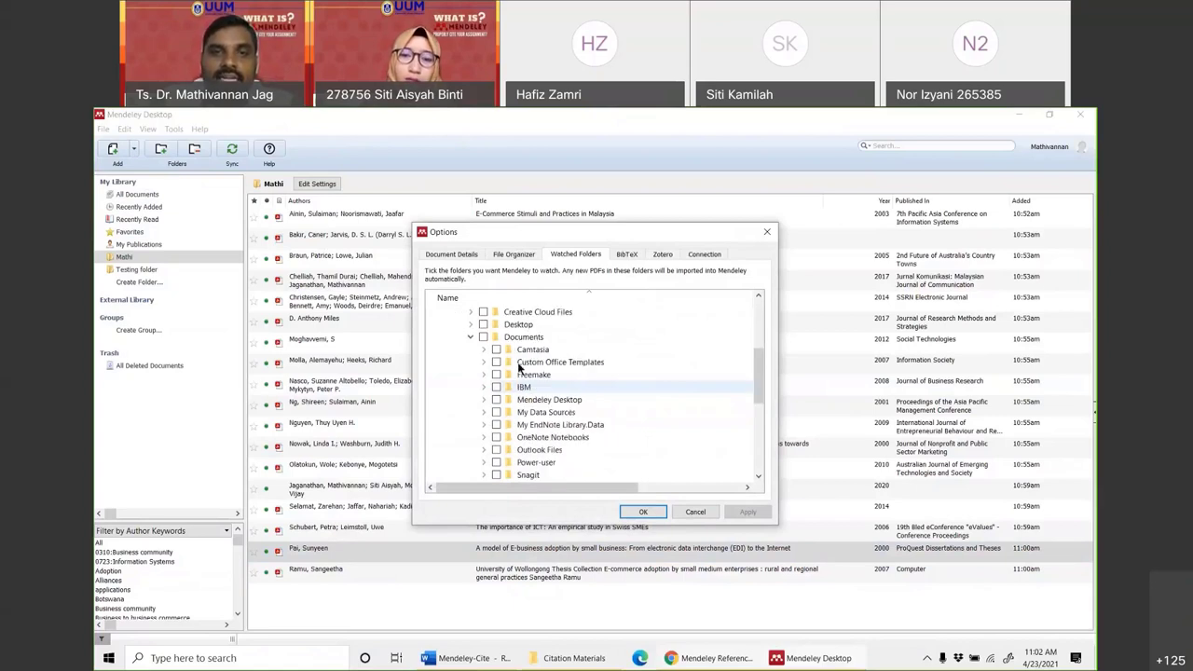
{"action": "left_click", "coordinate": [471, 338]}
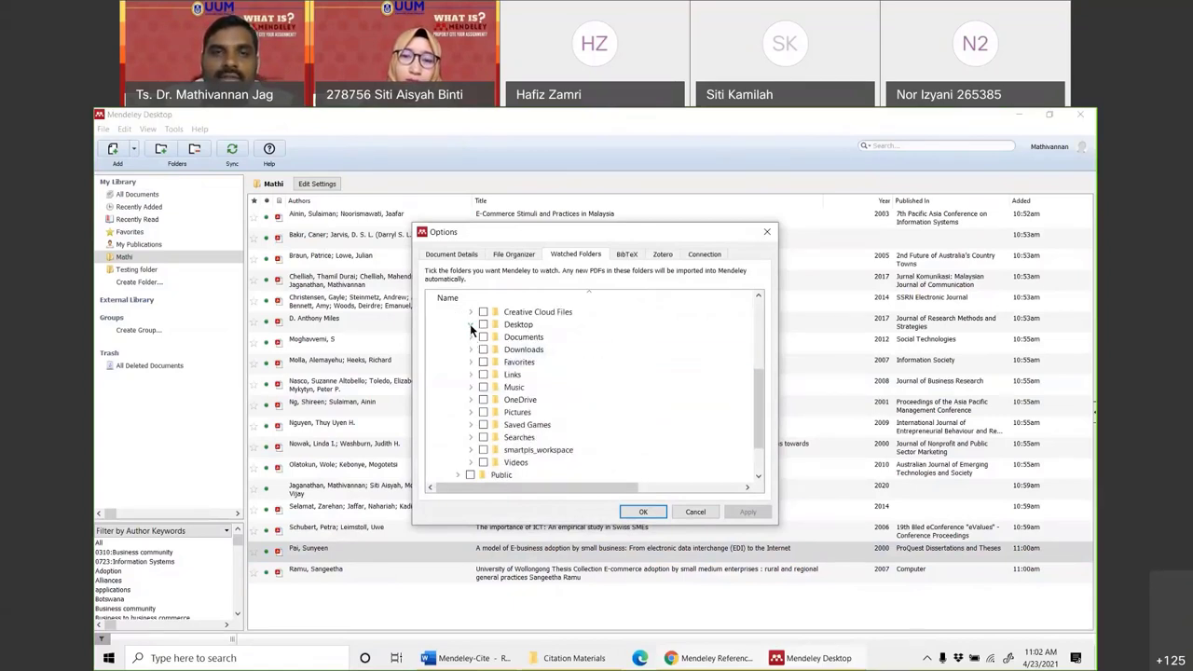
{"action": "left_click", "coordinate": [470, 324]}
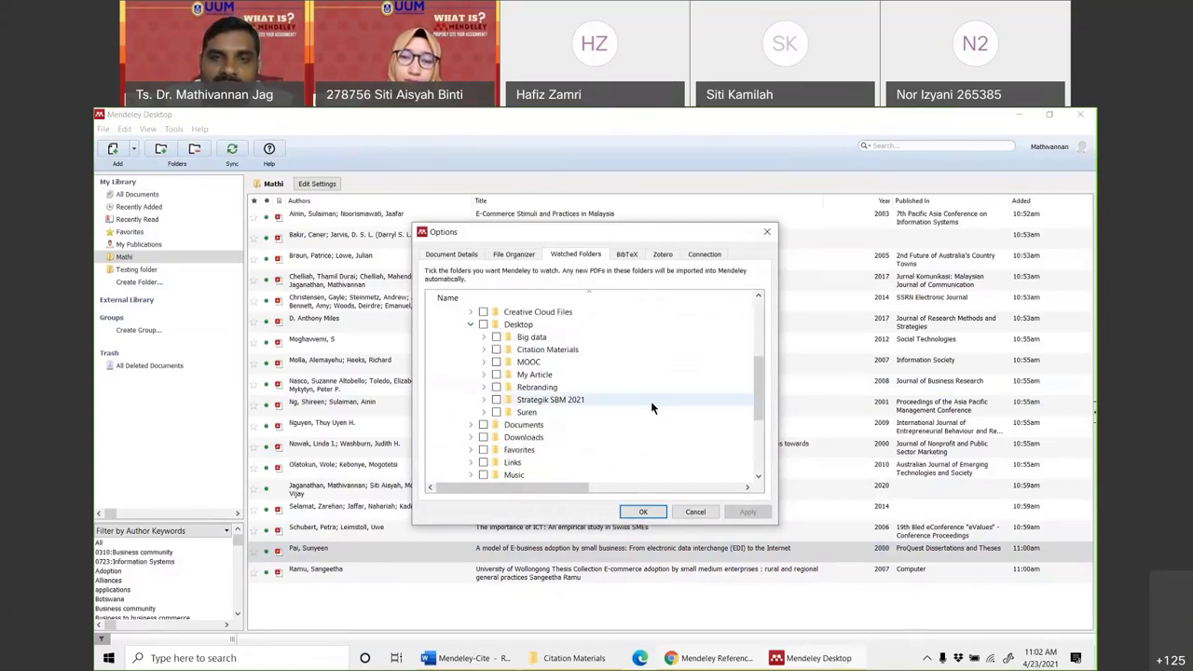
{"action": "left_click", "coordinate": [496, 375]}
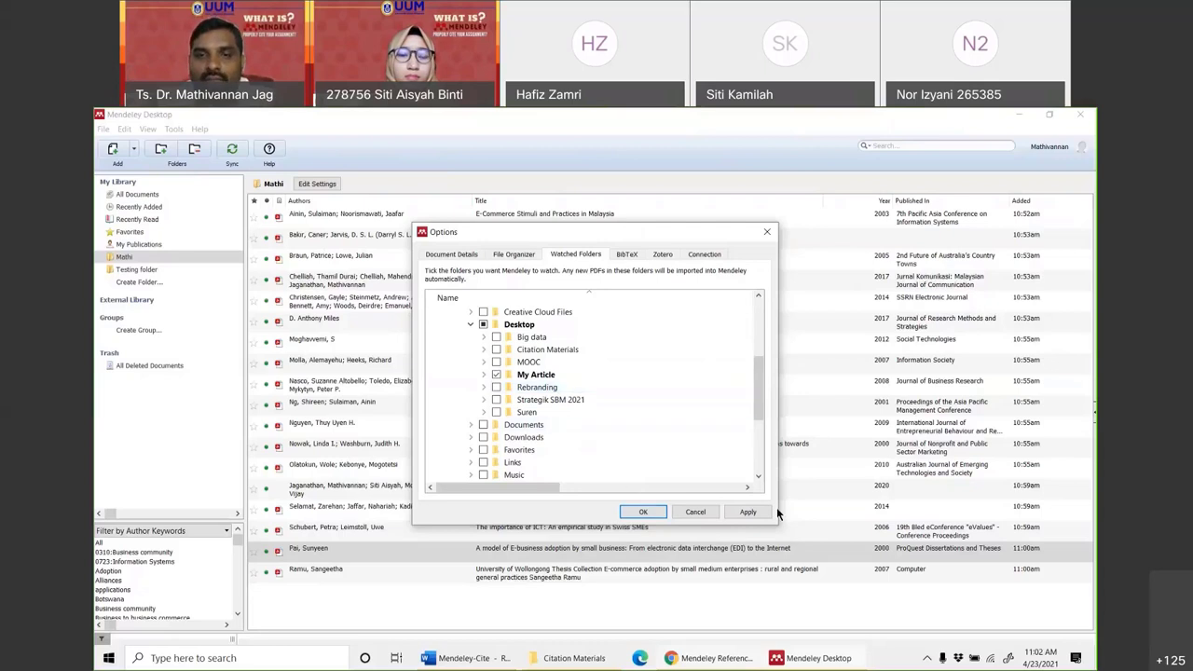
{"action": "left_click", "coordinate": [747, 512]}
{"action": "left_click", "coordinate": [640, 512]}
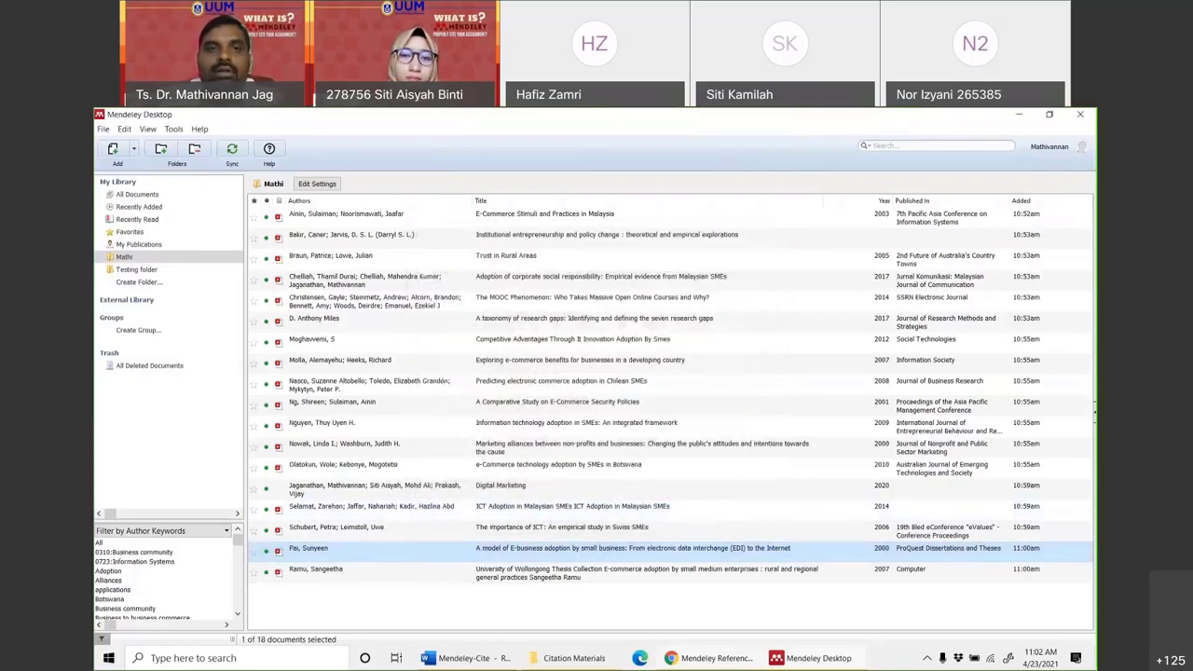
Open the My Article folder window on the centre-right and clear the Mendeley windows away.
{"action": "key", "text": "super+d"}
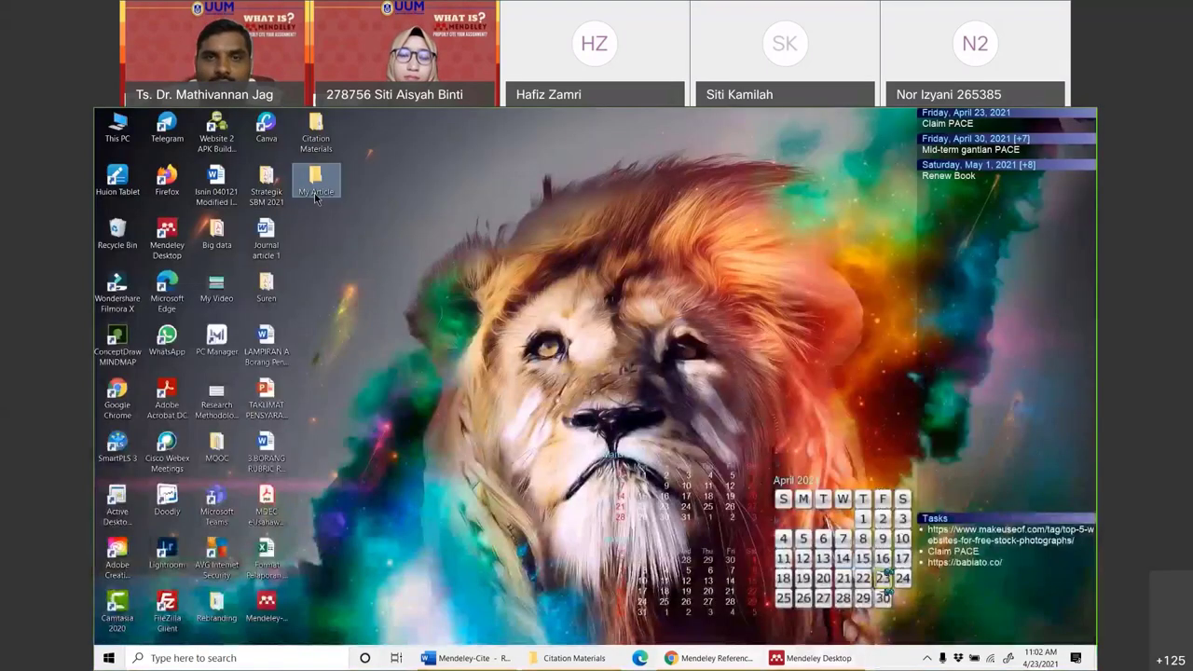
{"action": "double_click", "coordinate": [316, 187]}
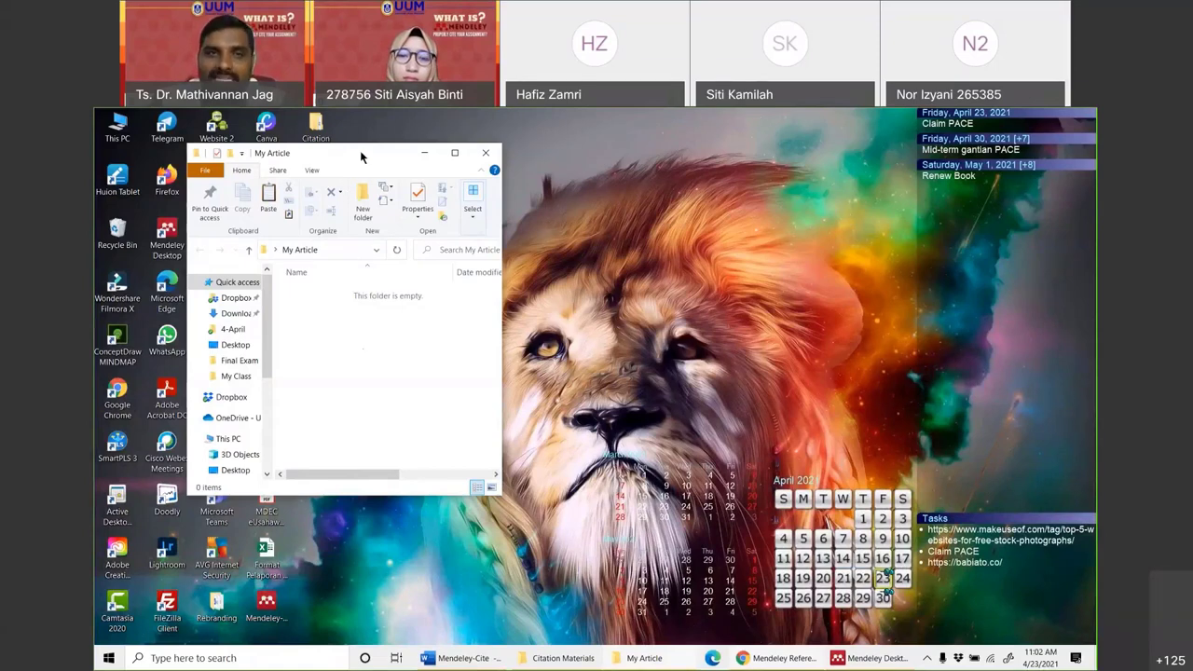
{"action": "left_click_drag", "start_coordinate": [360, 150], "coordinate": [695, 134]}
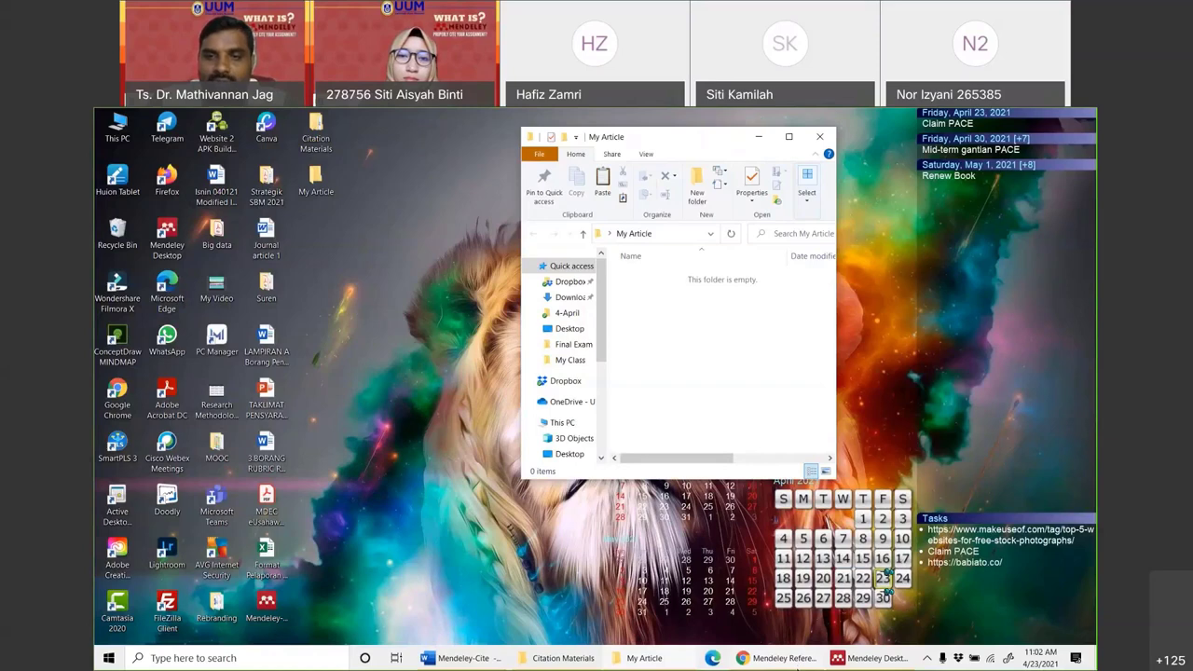
{"action": "left_click", "coordinate": [876, 658]}
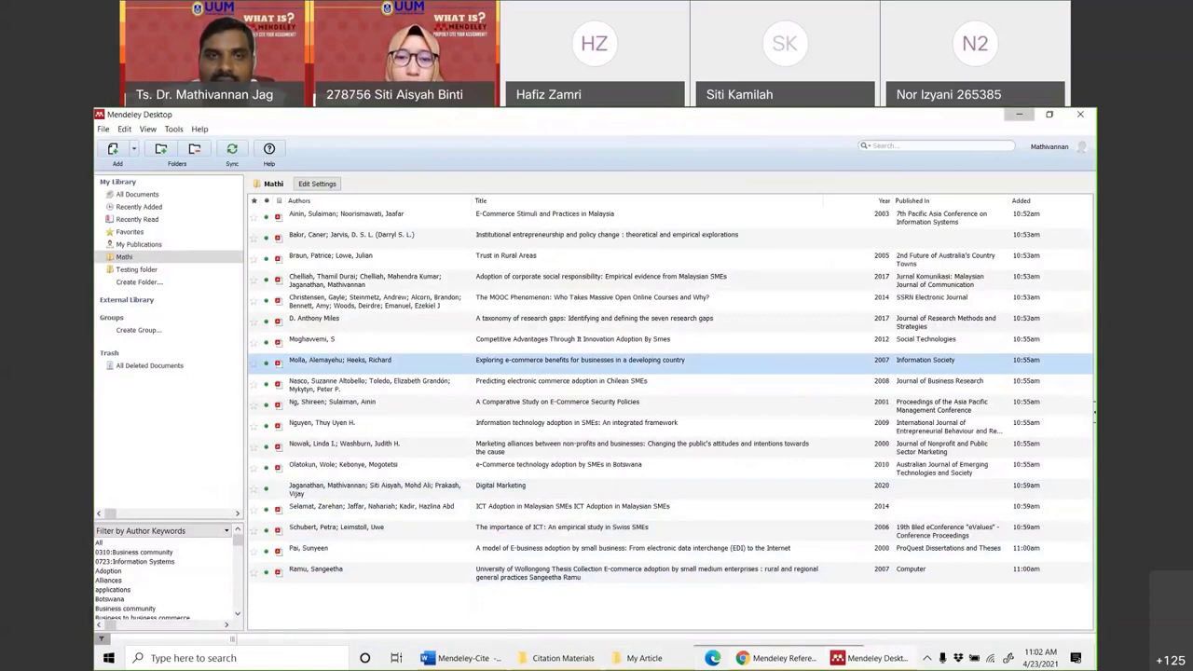
{"action": "left_click", "coordinate": [1019, 114]}
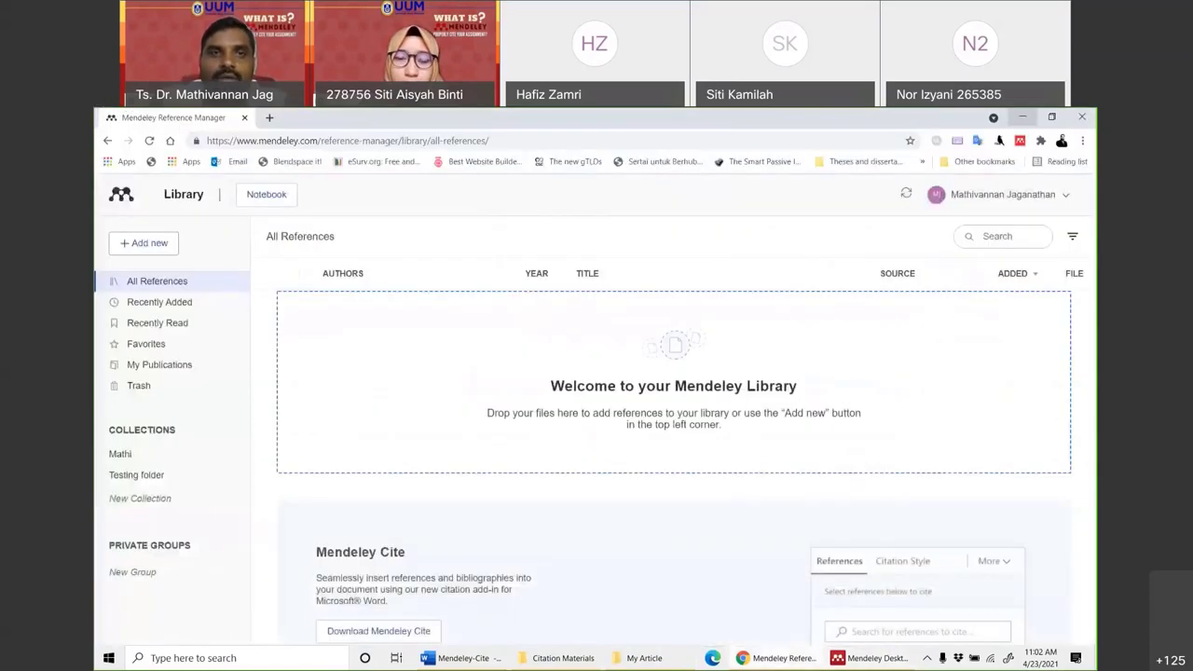
{"action": "left_click", "coordinate": [1022, 116]}
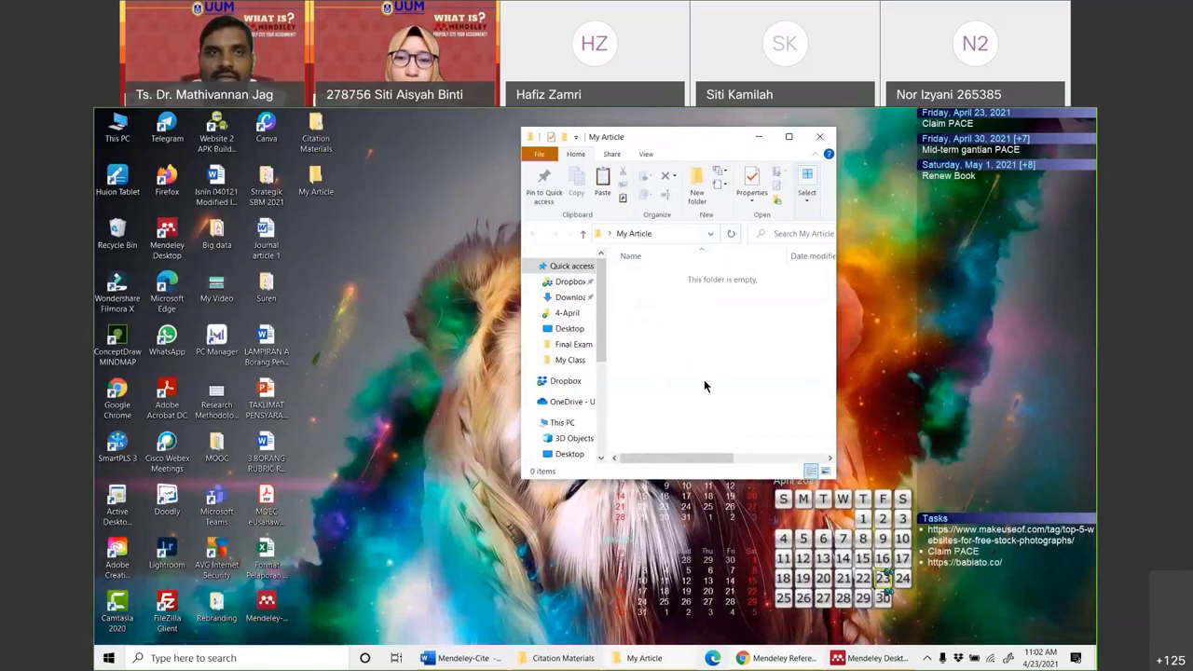
Browse Citation Materials to the Journal folder and move the Jakobsen & Jensen 2015 PDF into My Article.
{"action": "left_click", "coordinate": [306, 138]}
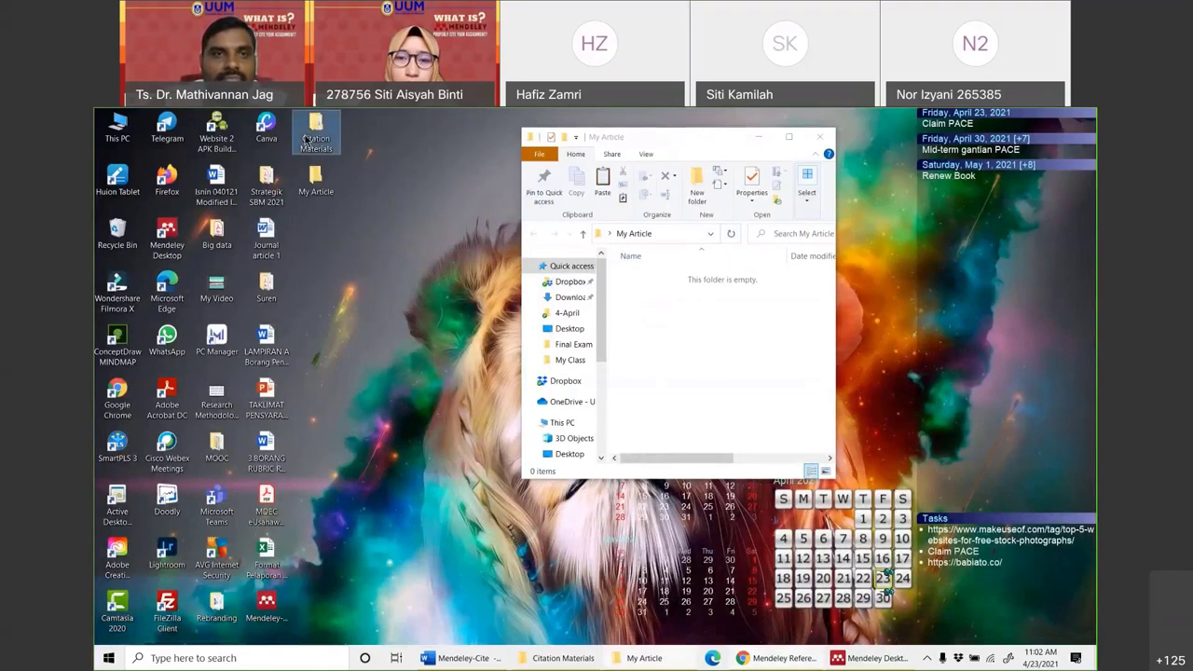
{"action": "double_click", "coordinate": [306, 138]}
{"action": "double_click", "coordinate": [307, 336]}
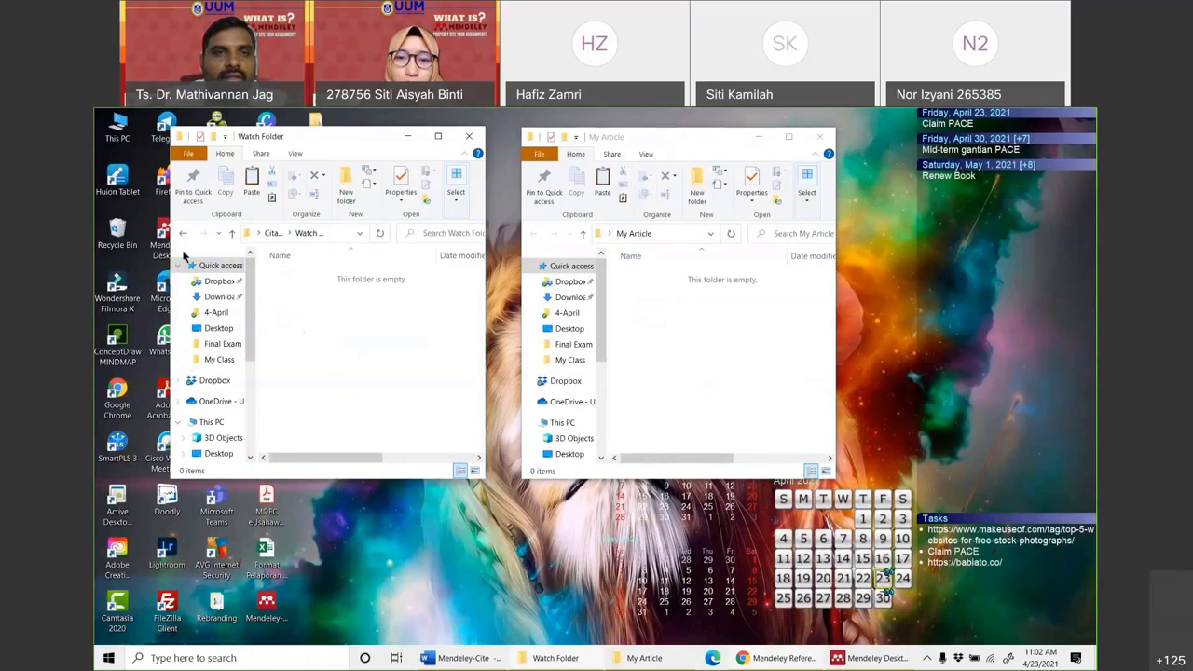
{"action": "left_click", "coordinate": [183, 231]}
{"action": "double_click", "coordinate": [313, 347]}
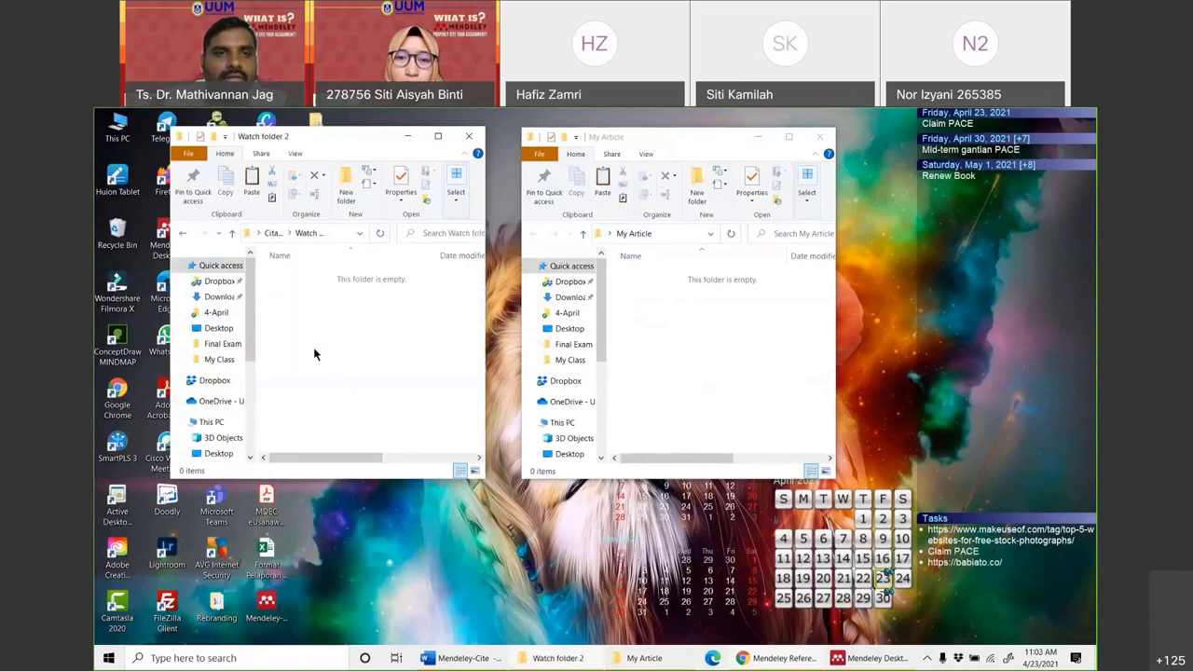
{"action": "left_click", "coordinate": [183, 233]}
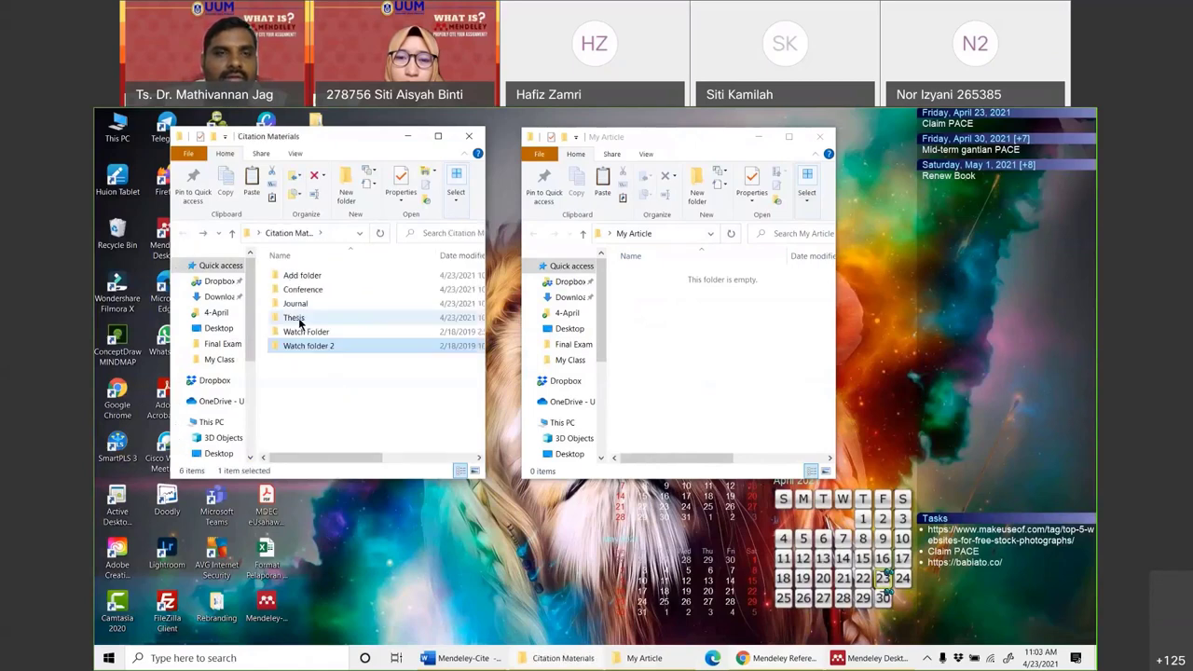
{"action": "double_click", "coordinate": [300, 307]}
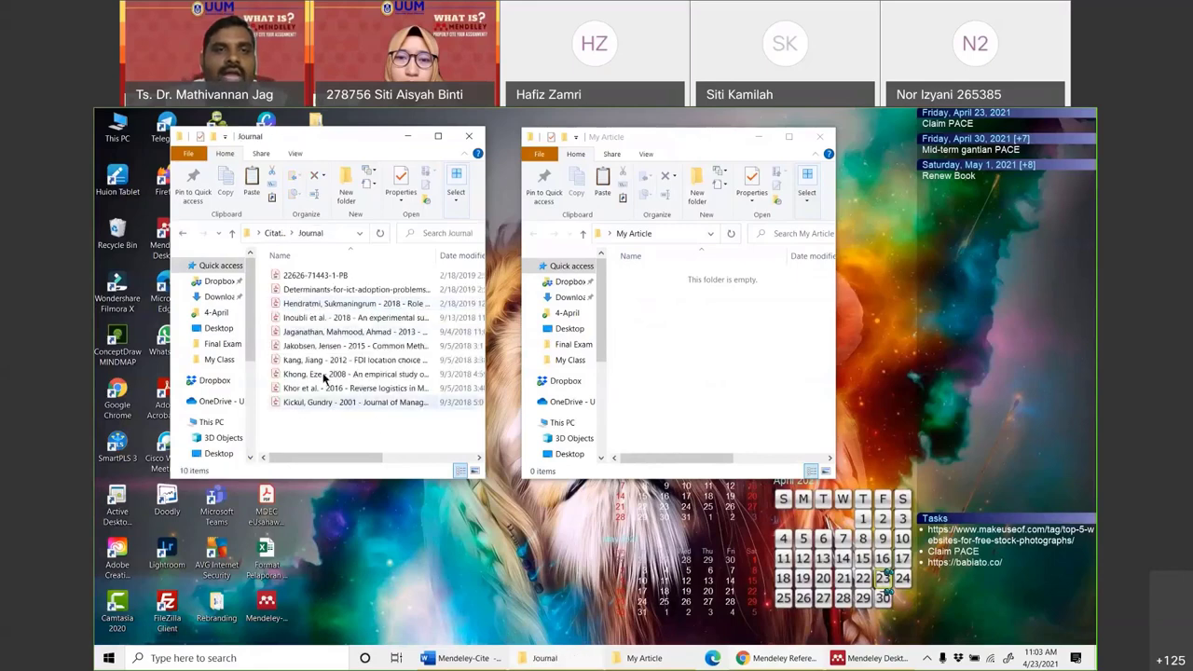
{"action": "left_click", "coordinate": [324, 347]}
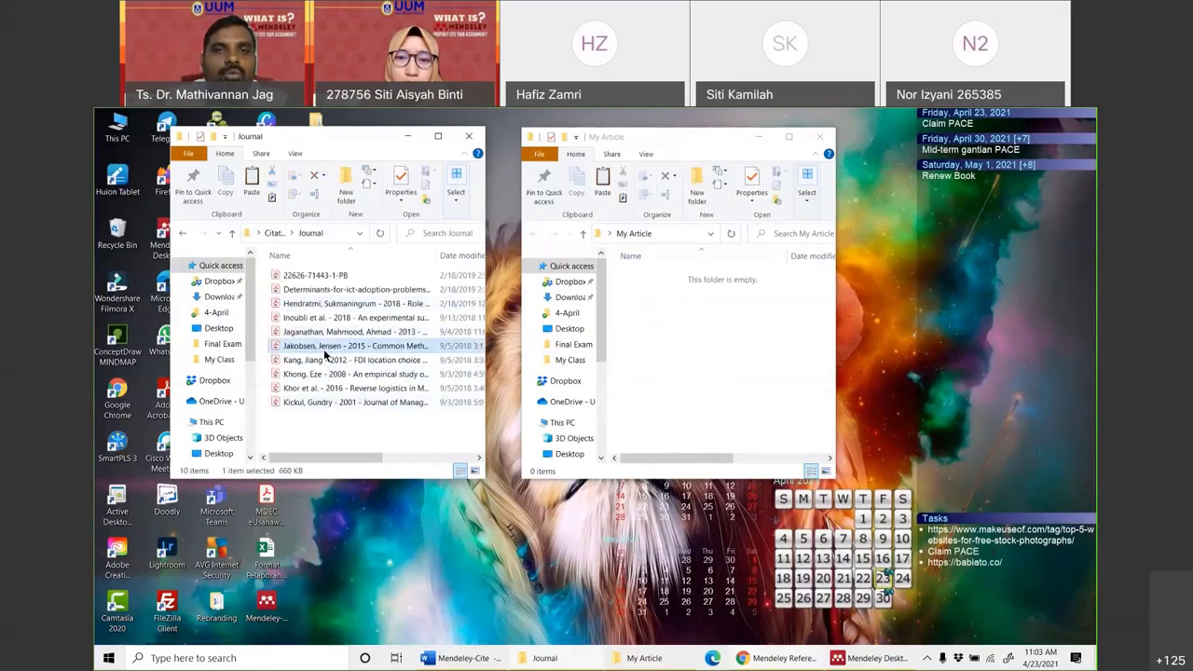
{"action": "left_click_drag", "start_coordinate": [324, 348], "coordinate": [691, 345]}
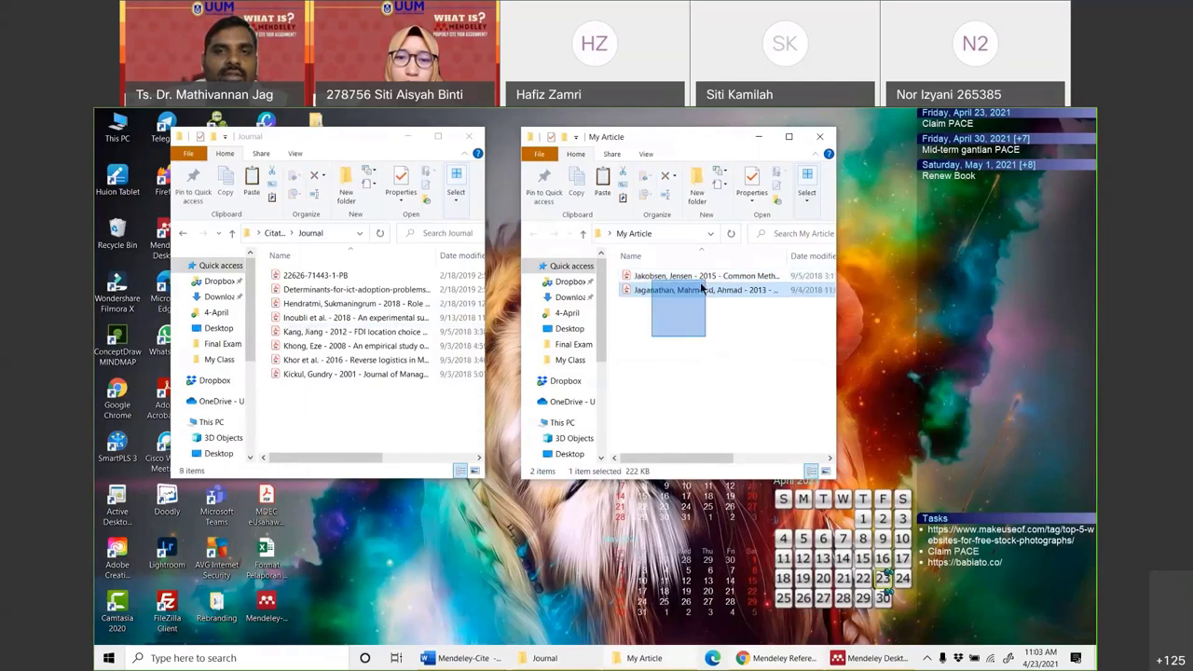
{"action": "left_click", "coordinate": [655, 330]}
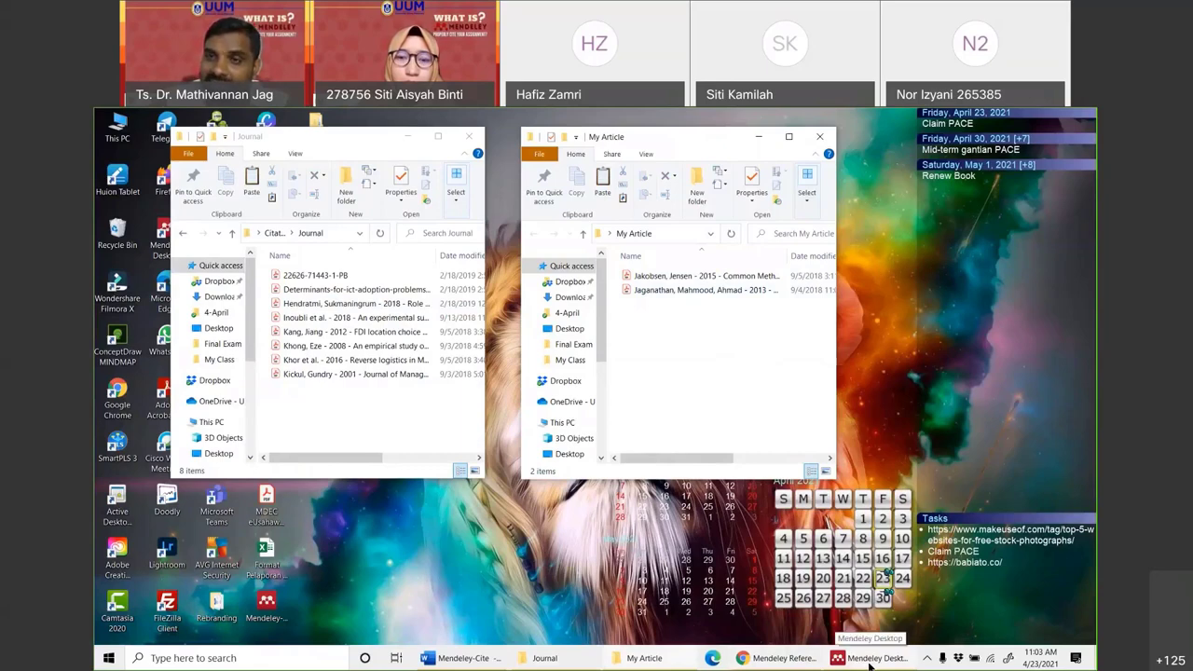
Sync the Mathi library until all 19 files upload, then bring the My Article folder back.
{"action": "left_click", "coordinate": [869, 658]}
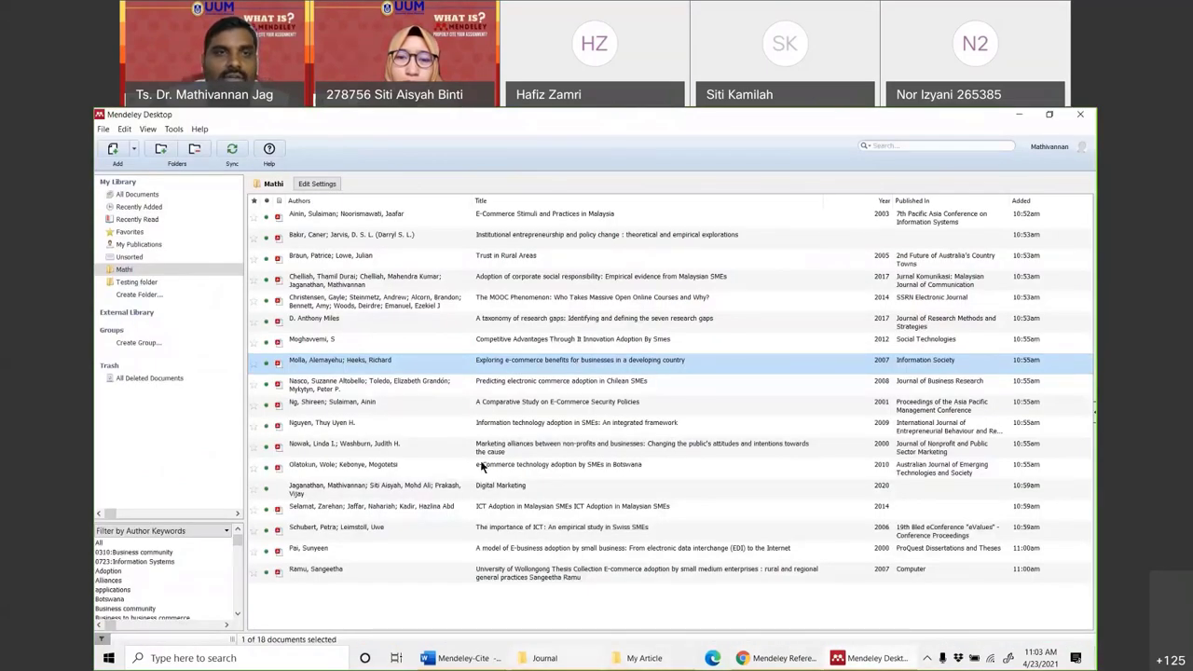
{"action": "left_click", "coordinate": [232, 149]}
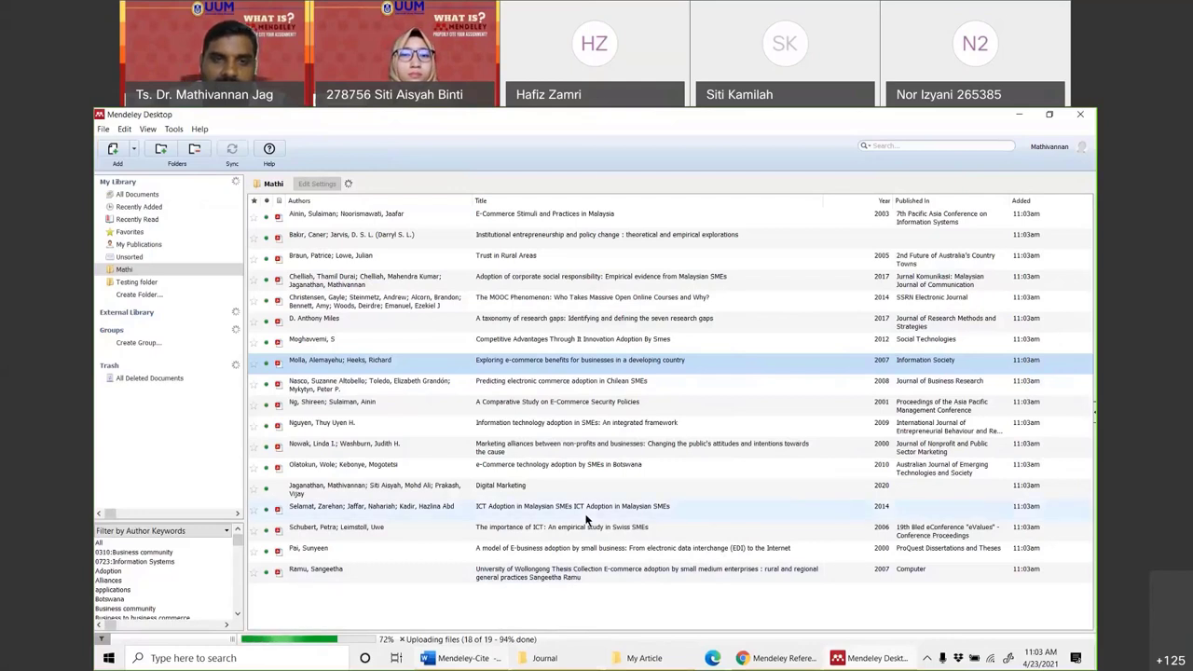
{"action": "left_click", "coordinate": [578, 423]}
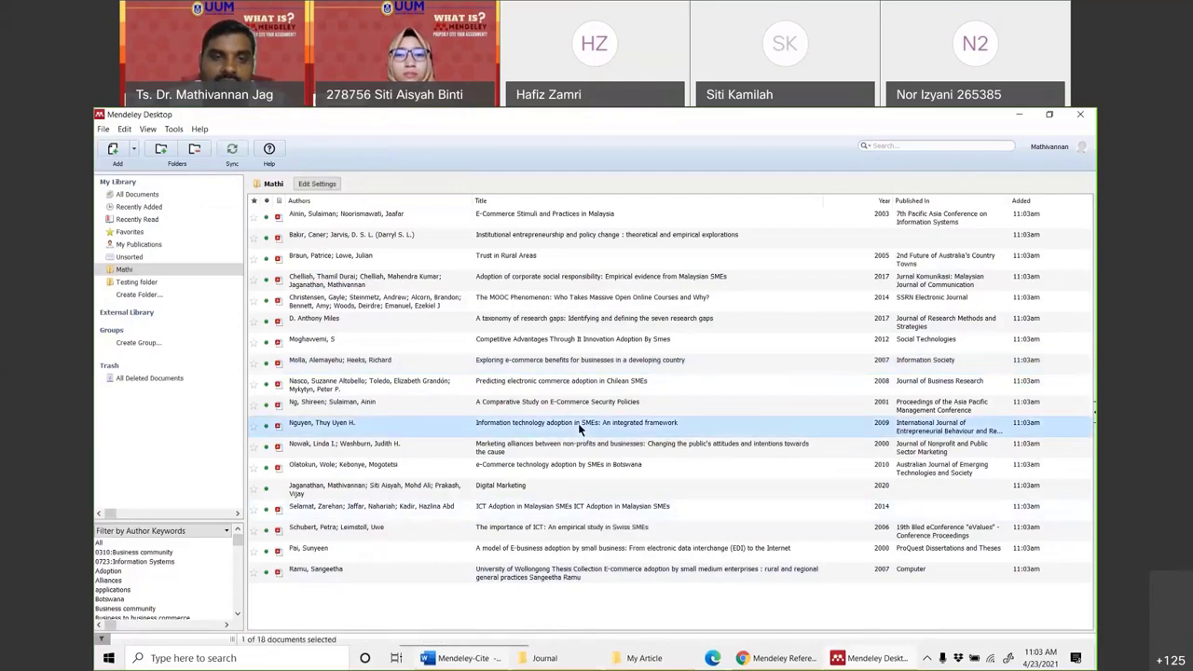
{"action": "left_click", "coordinate": [387, 300]}
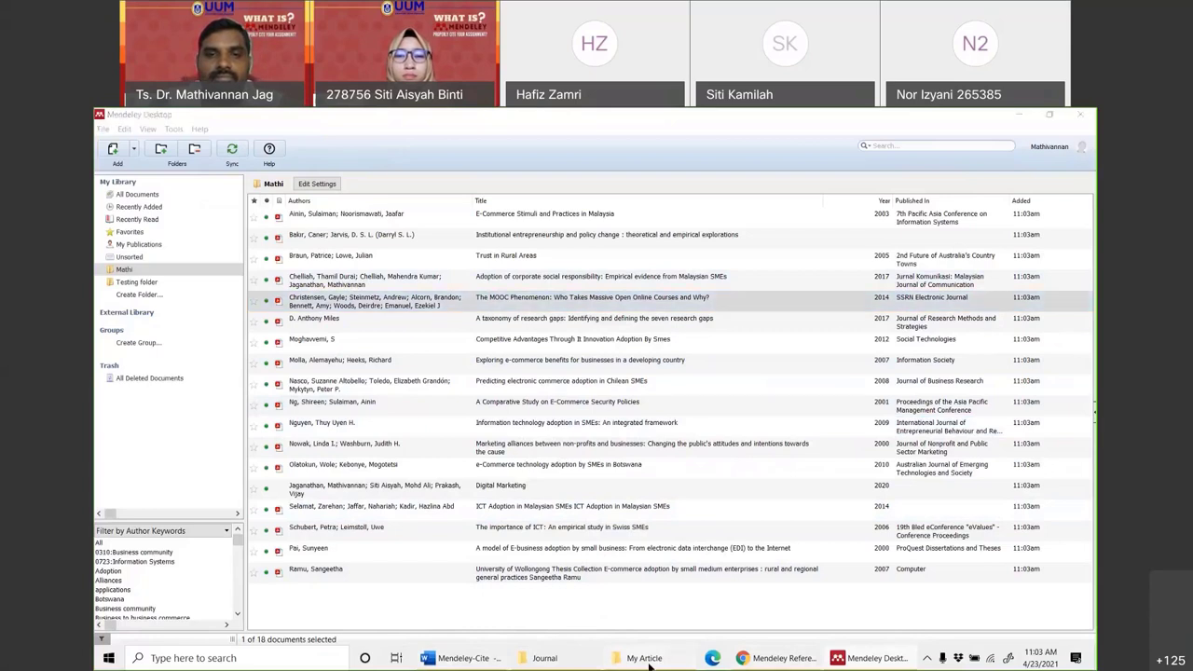
{"action": "left_click", "coordinate": [649, 663]}
{"action": "left_click", "coordinate": [658, 279]}
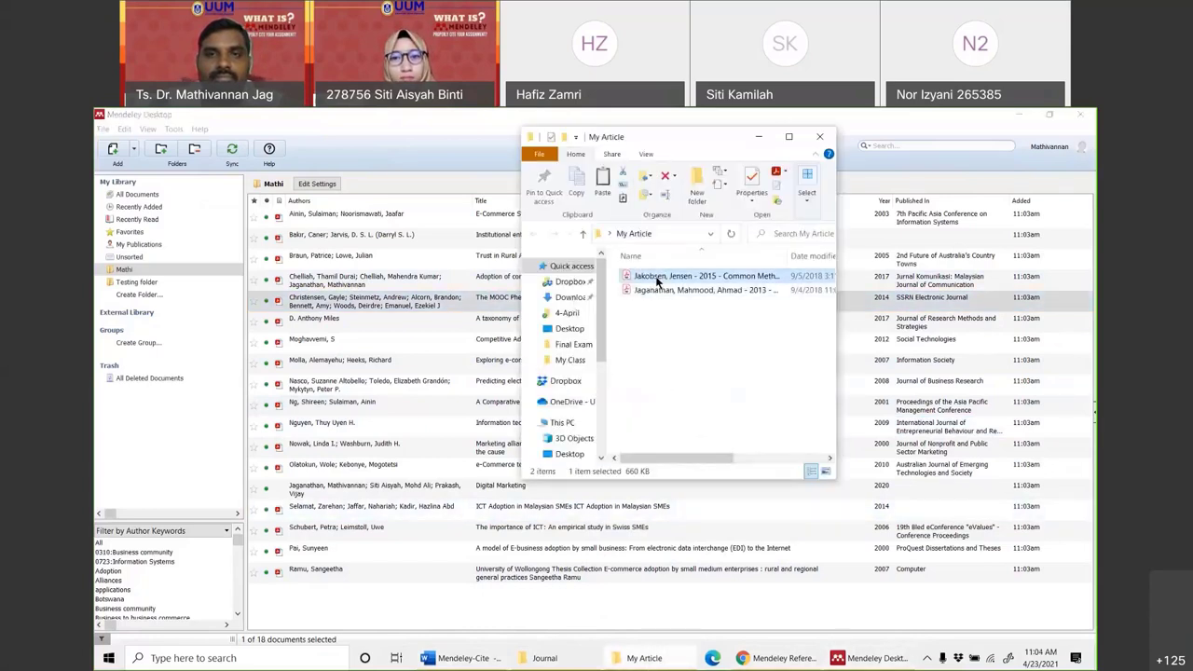
{"action": "left_click", "coordinate": [657, 280]}
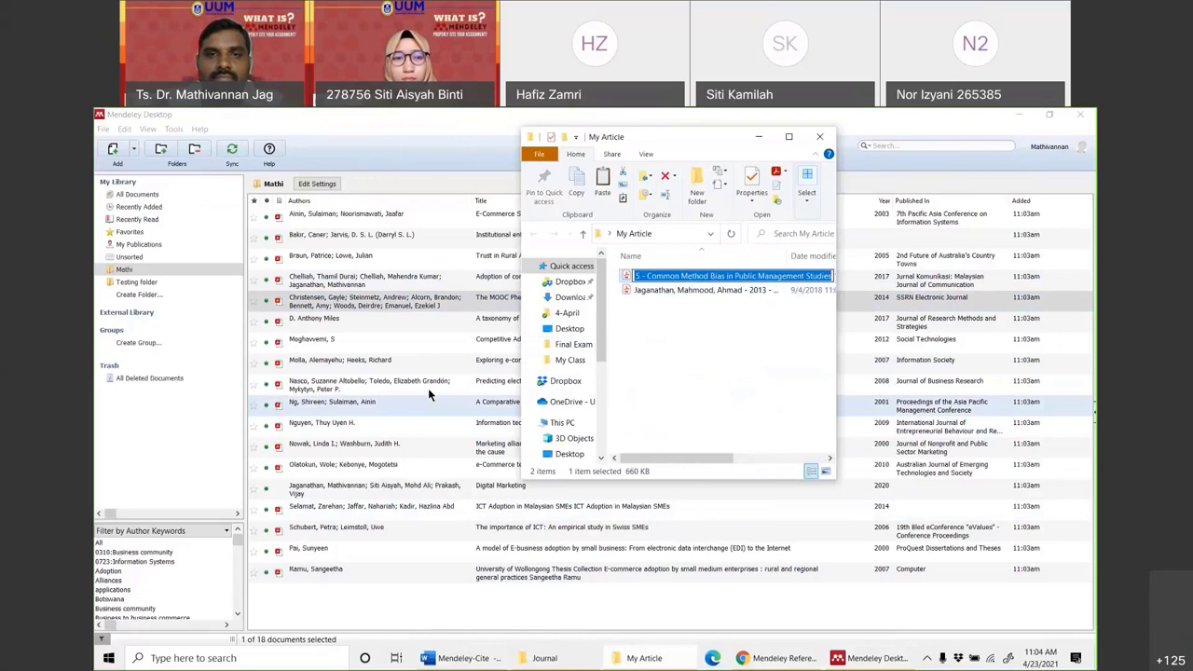
{"action": "left_click", "coordinate": [428, 387]}
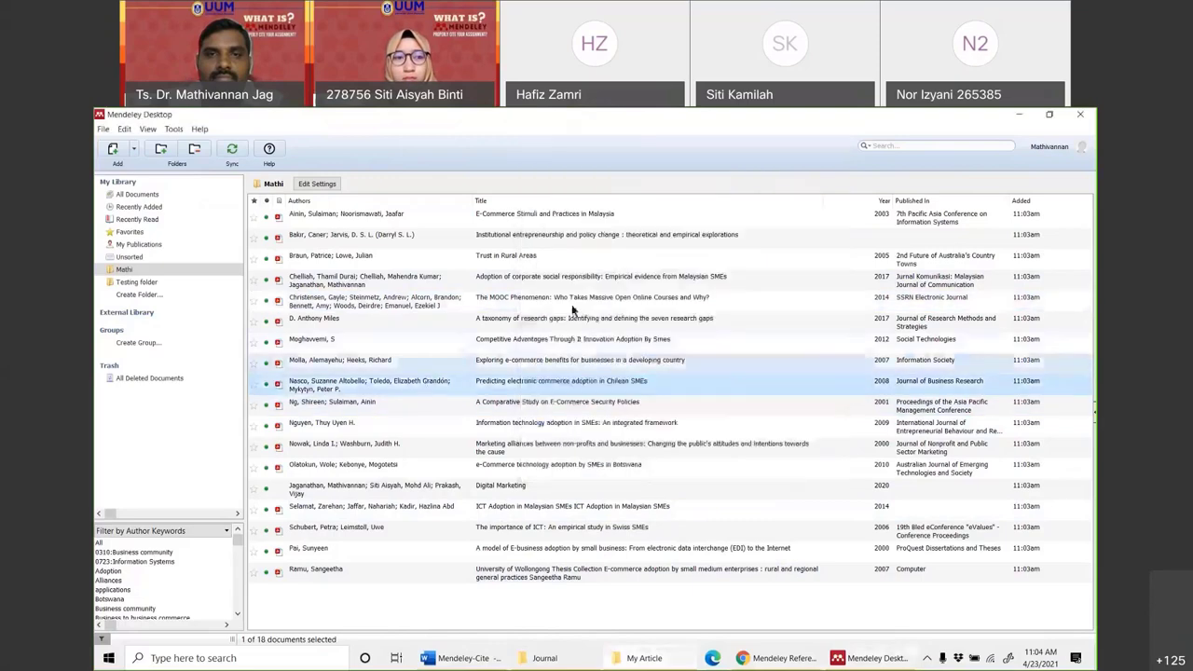
{"action": "left_click", "coordinate": [903, 147]}
{"action": "type", "text": "jak"}
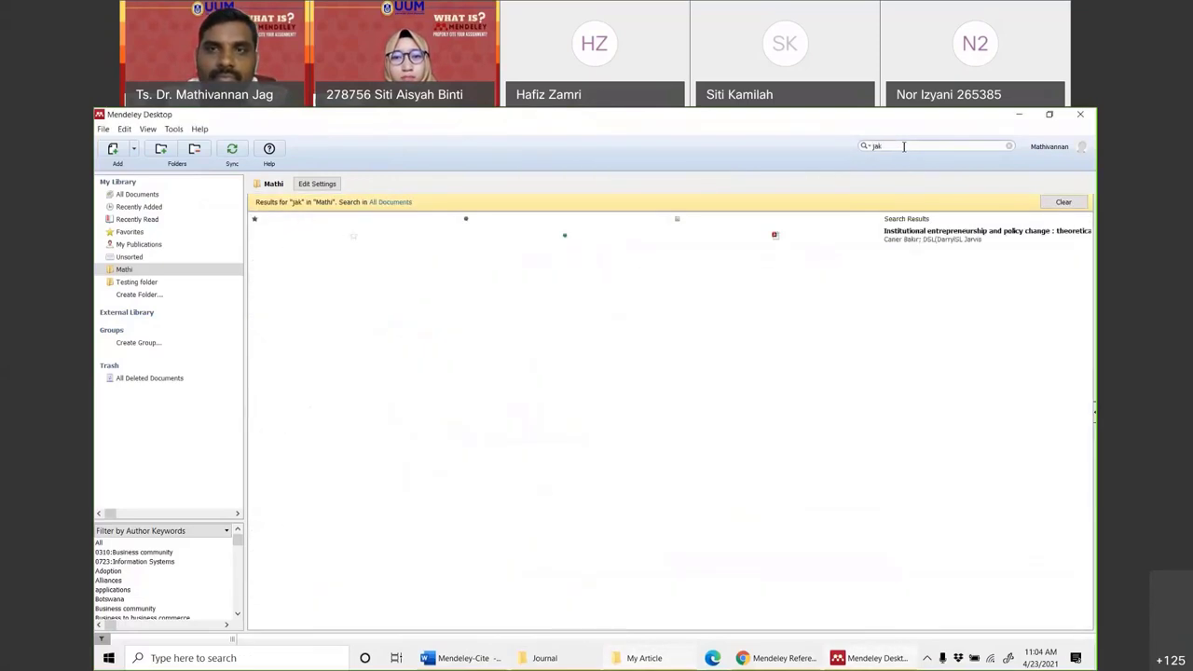
{"action": "key", "text": "BackSpace"}
{"action": "key", "text": "BackSpace"}
{"action": "key", "text": "BackSpace"}
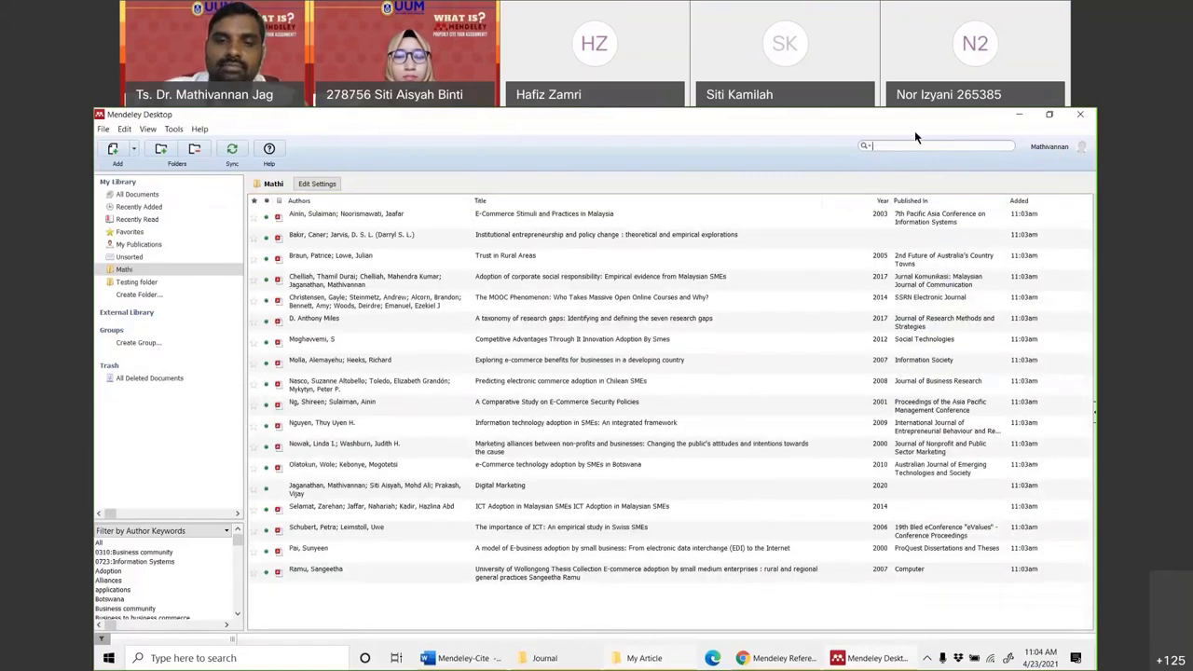
{"action": "left_click", "coordinate": [643, 659]}
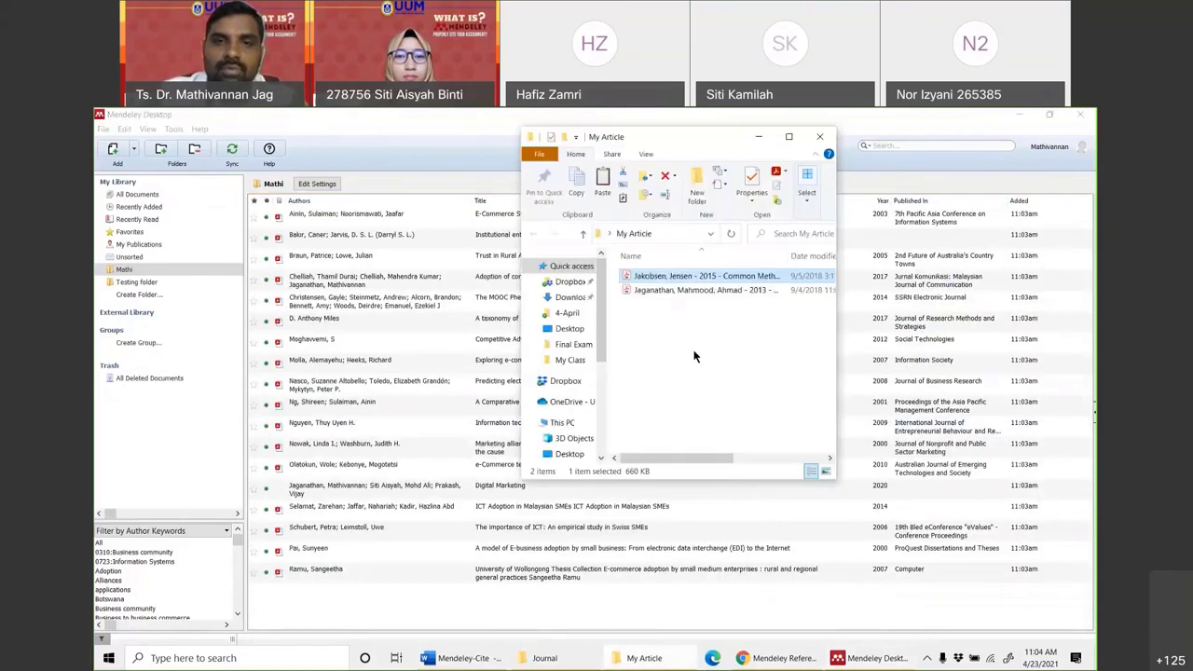
{"action": "left_click", "coordinate": [677, 291]}
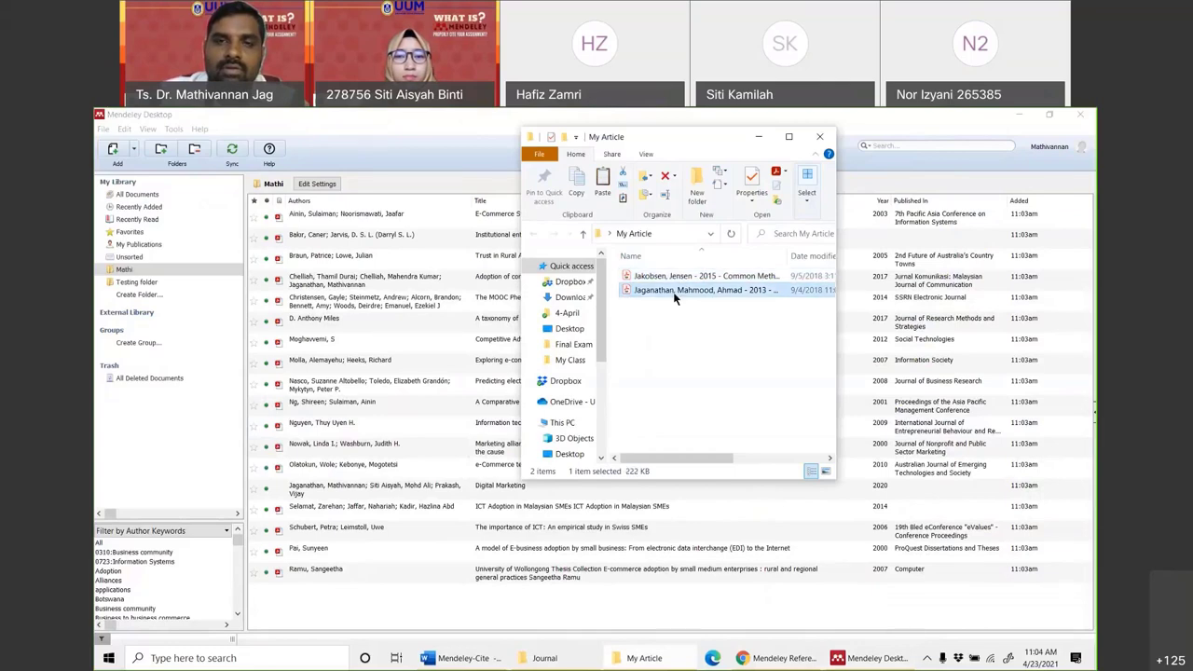
Copy 'Effect of Environmental Context' from the Jaganathan 2013 PDF title and close Acrobat.
{"action": "double_click", "coordinate": [673, 292]}
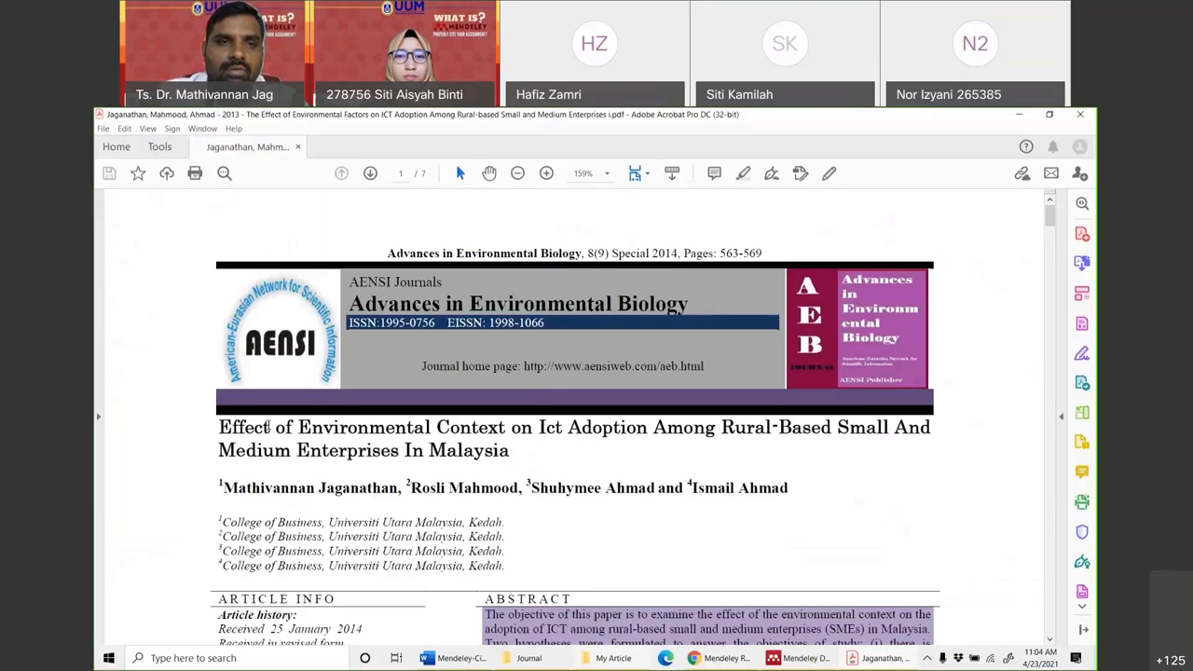
{"action": "left_click_drag", "start_coordinate": [220, 427], "coordinate": [505, 429]}
{"action": "right_click", "coordinate": [506, 428]}
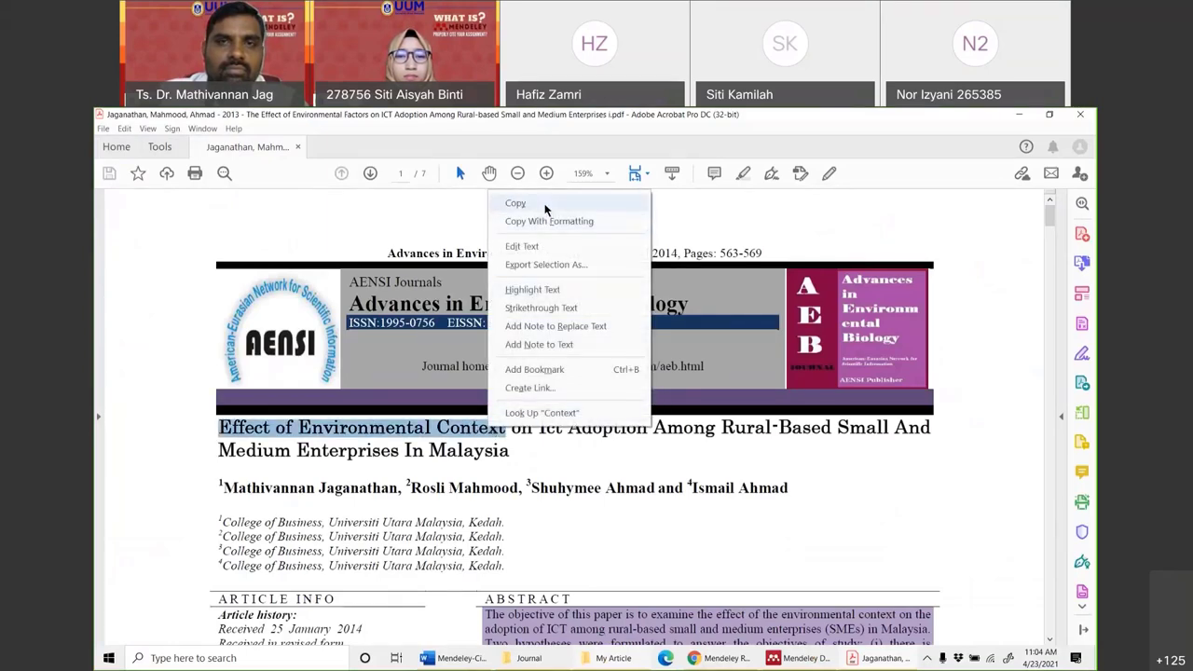
{"action": "left_click", "coordinate": [546, 204]}
{"action": "left_click", "coordinate": [1079, 114]}
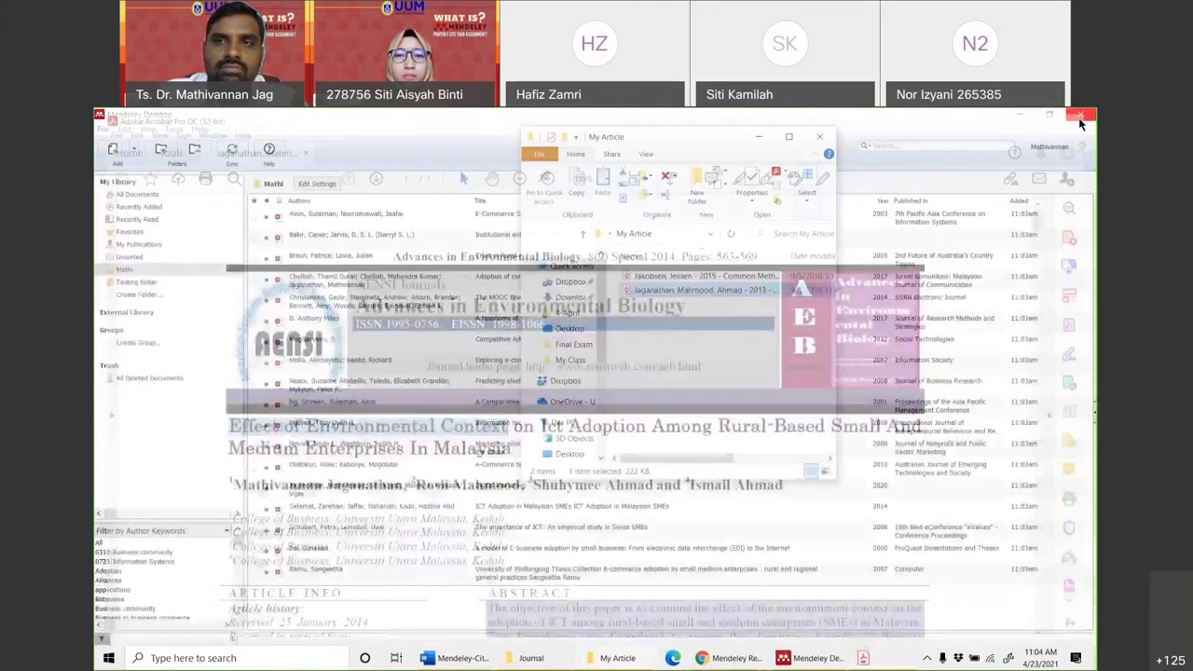
{"action": "right_click", "coordinate": [895, 147]}
Find no Mathi match for 'Effect of Environmental Context', then re-tick Desktop's My Article as a watched folder.
{"action": "left_click", "coordinate": [937, 216]}
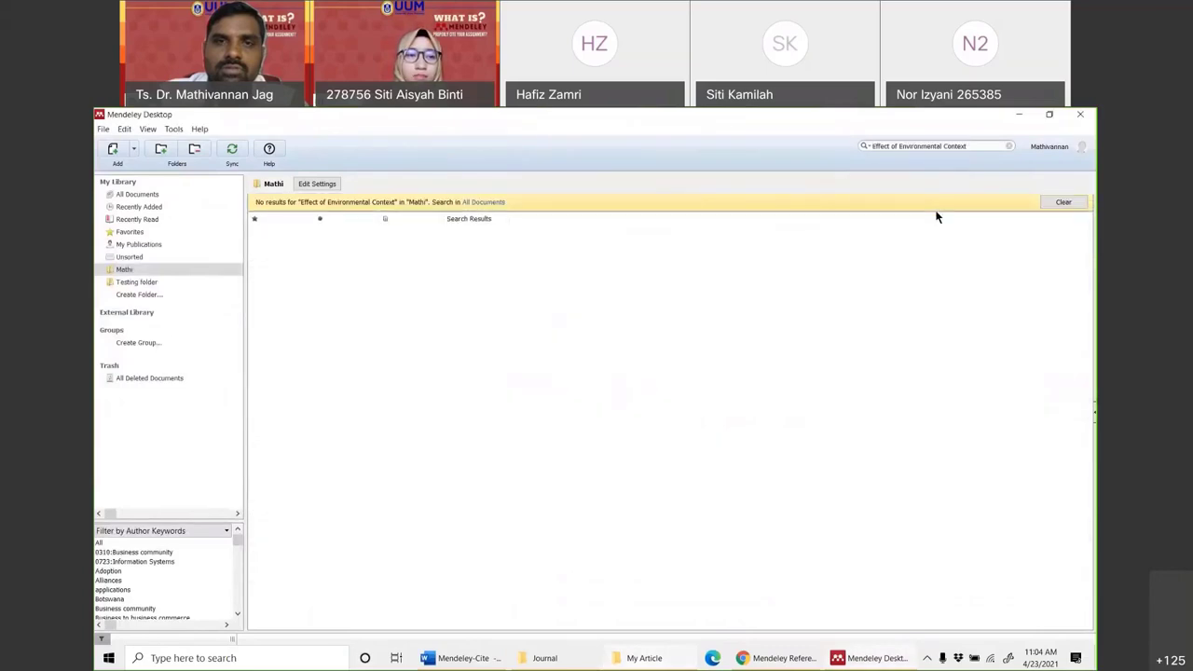
{"action": "left_click", "coordinate": [1064, 203]}
{"action": "left_click", "coordinate": [133, 148]}
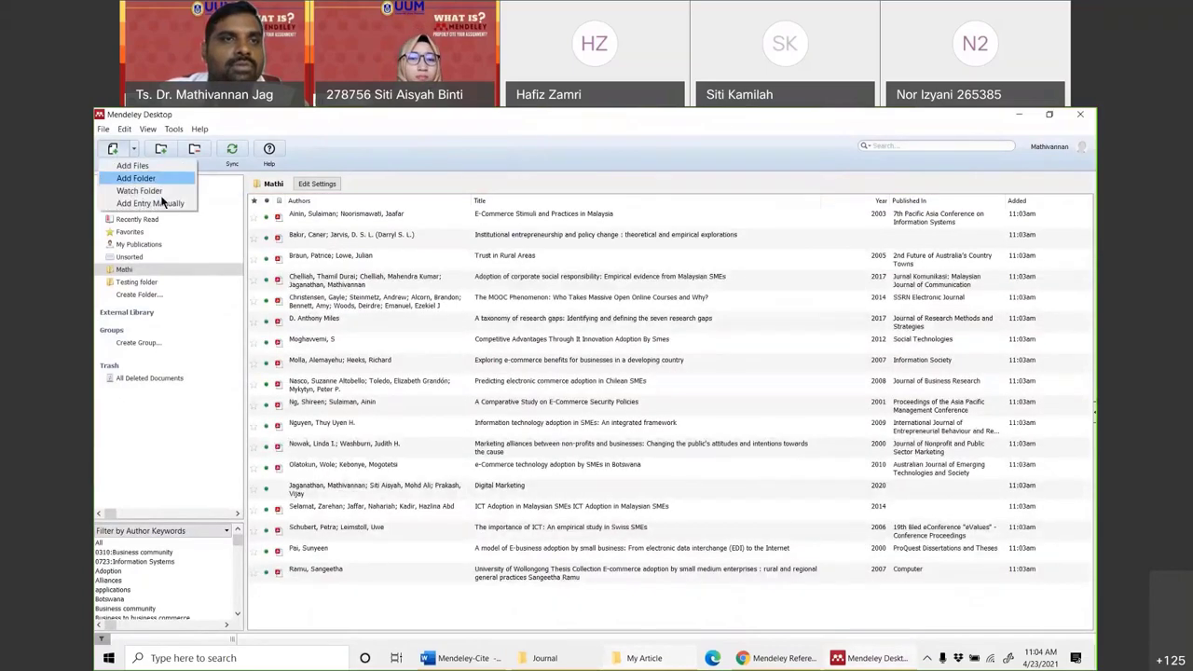
{"action": "left_click", "coordinate": [160, 193]}
{"action": "scroll", "coordinate": [591, 362], "scroll_direction": "down", "scroll_amount": 2}
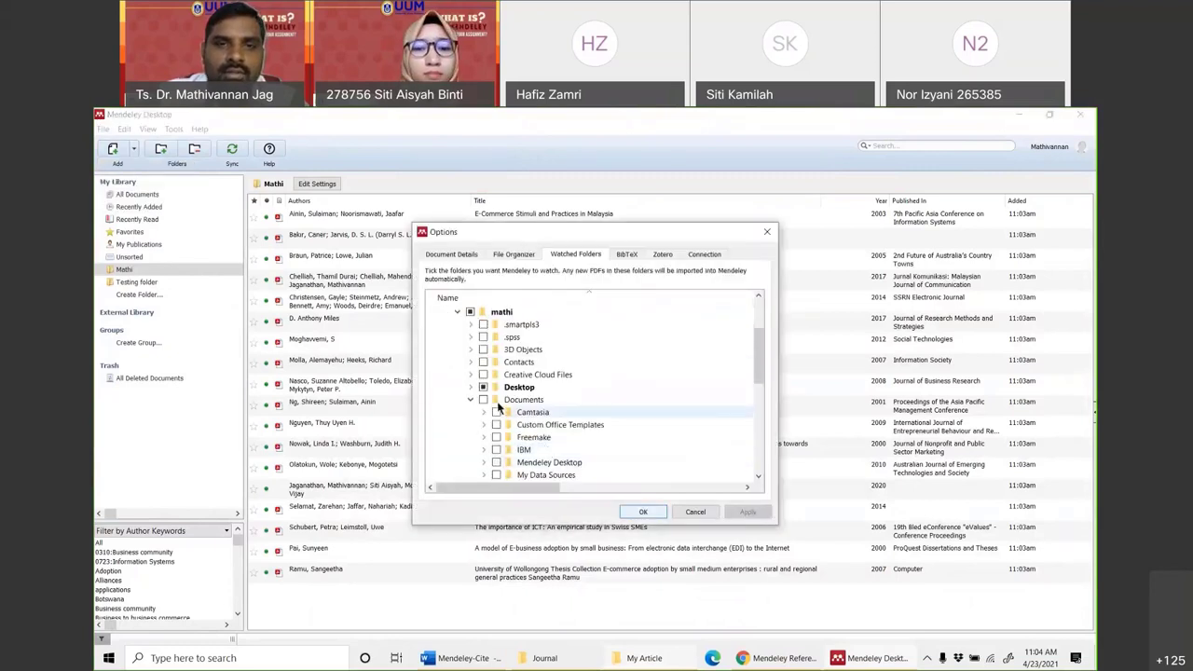
{"action": "left_click", "coordinate": [470, 389]}
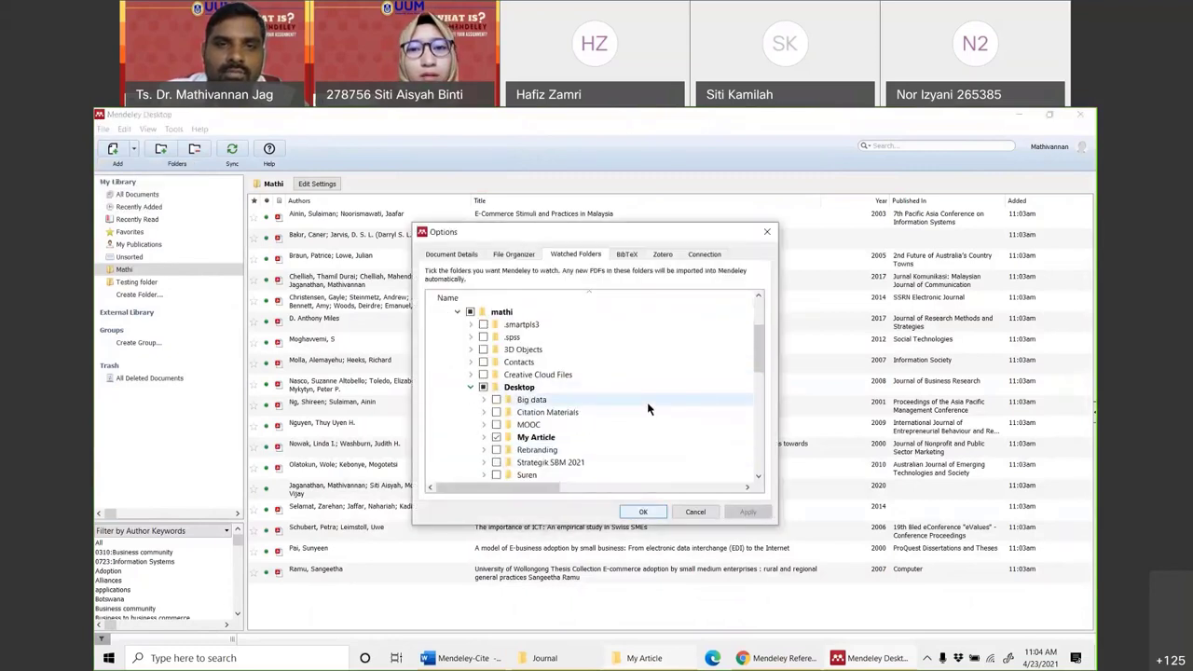
{"action": "scroll", "coordinate": [647, 402], "scroll_direction": "down", "scroll_amount": 2}
{"action": "left_click", "coordinate": [524, 365]}
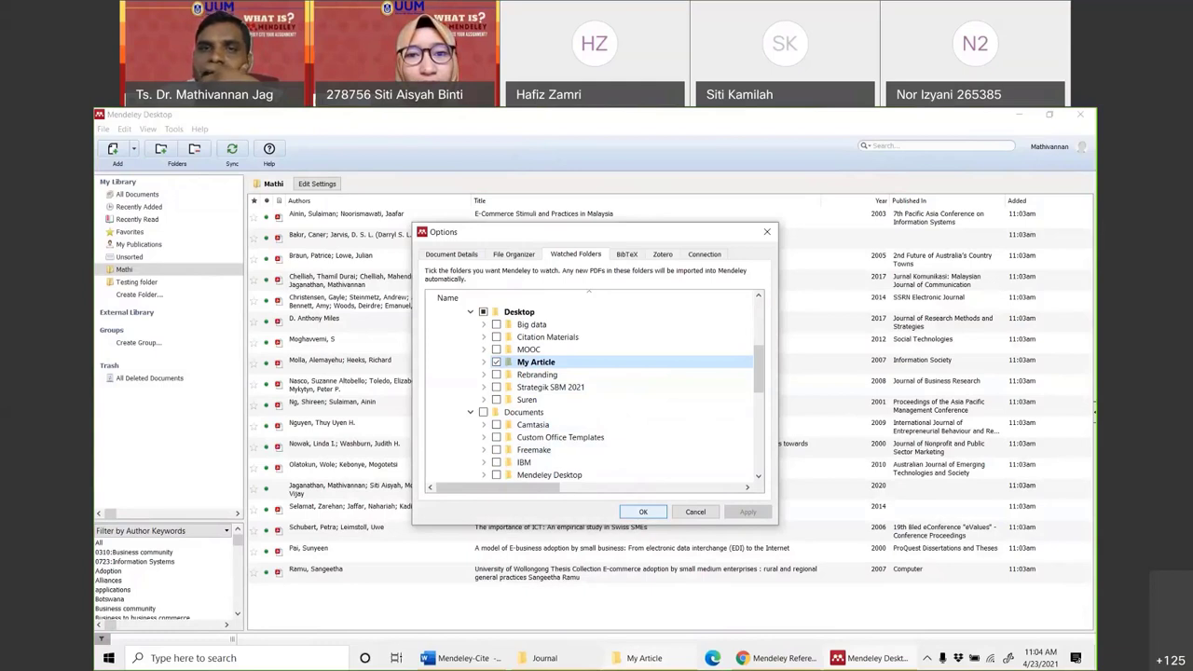
{"action": "left_click", "coordinate": [738, 131]}
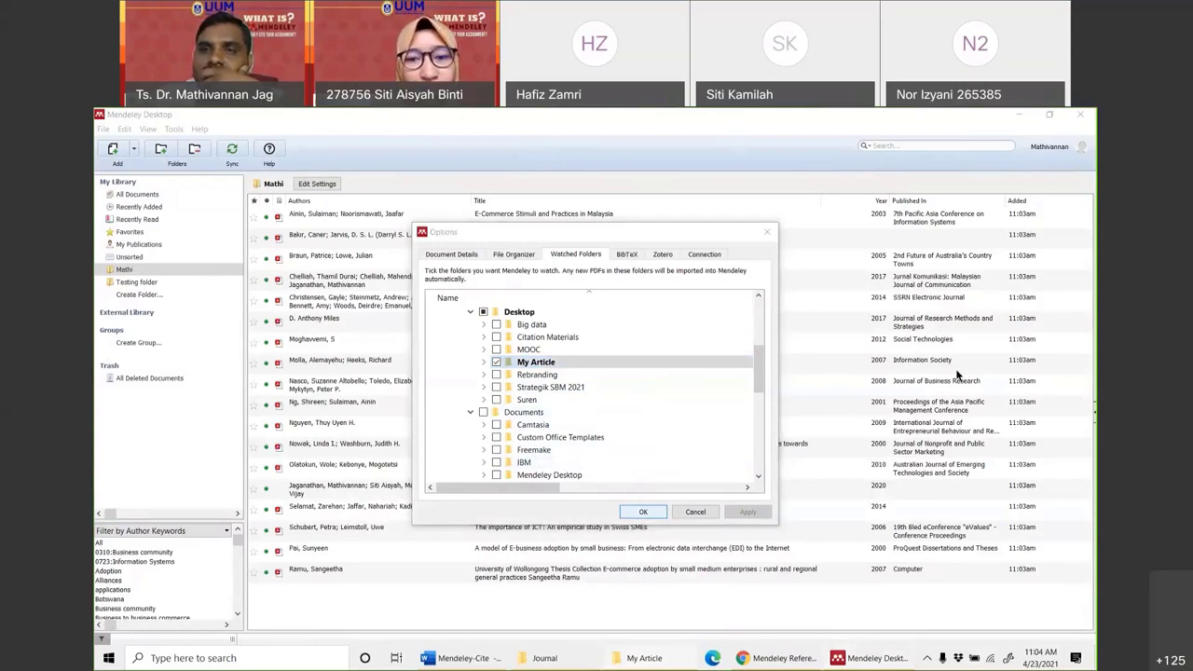
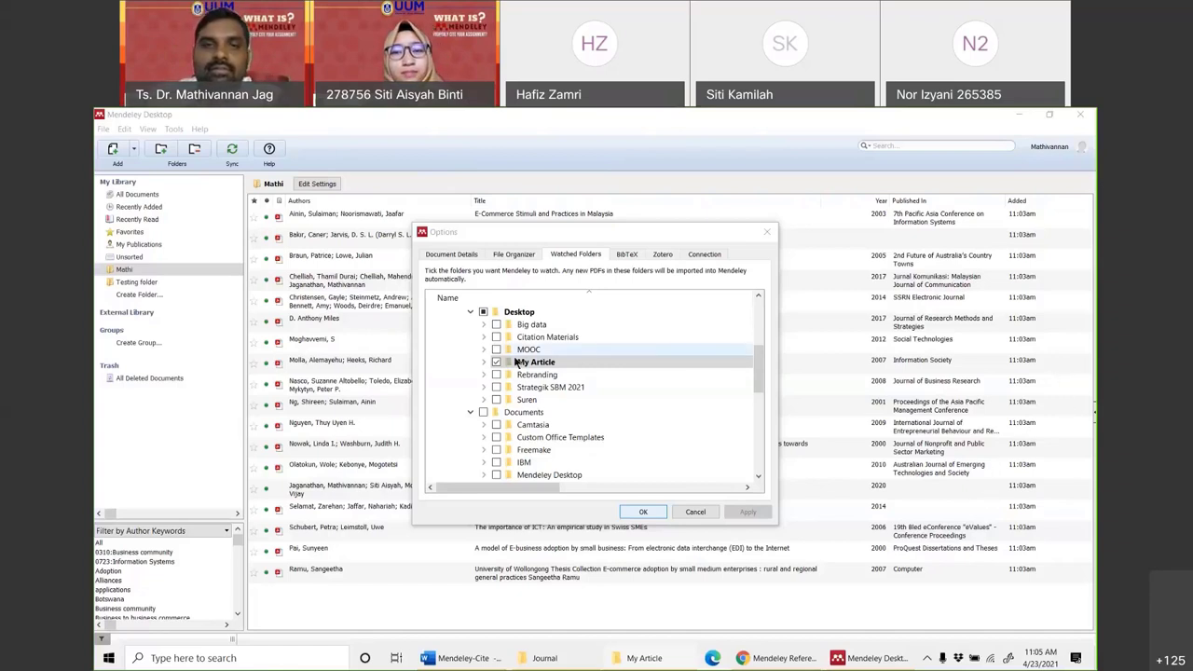
Add the Desktop's My Article folder to Mendeley's watched folders, then show the desktop.
{"action": "left_click", "coordinate": [484, 364]}
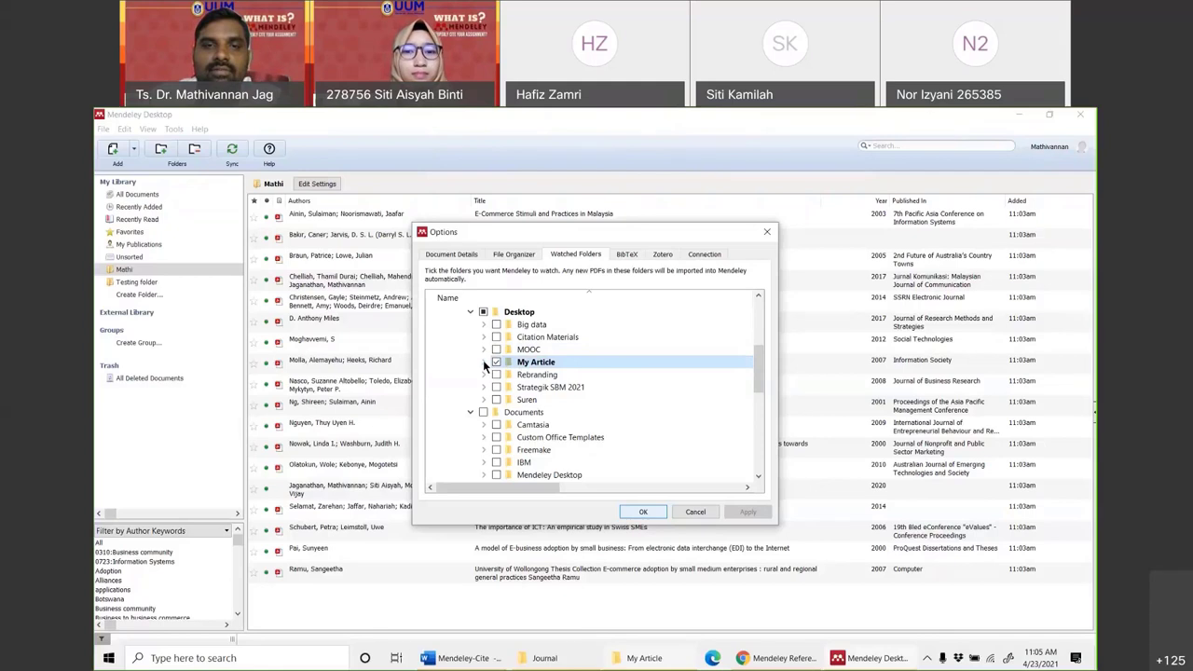
{"action": "left_click", "coordinate": [640, 514]}
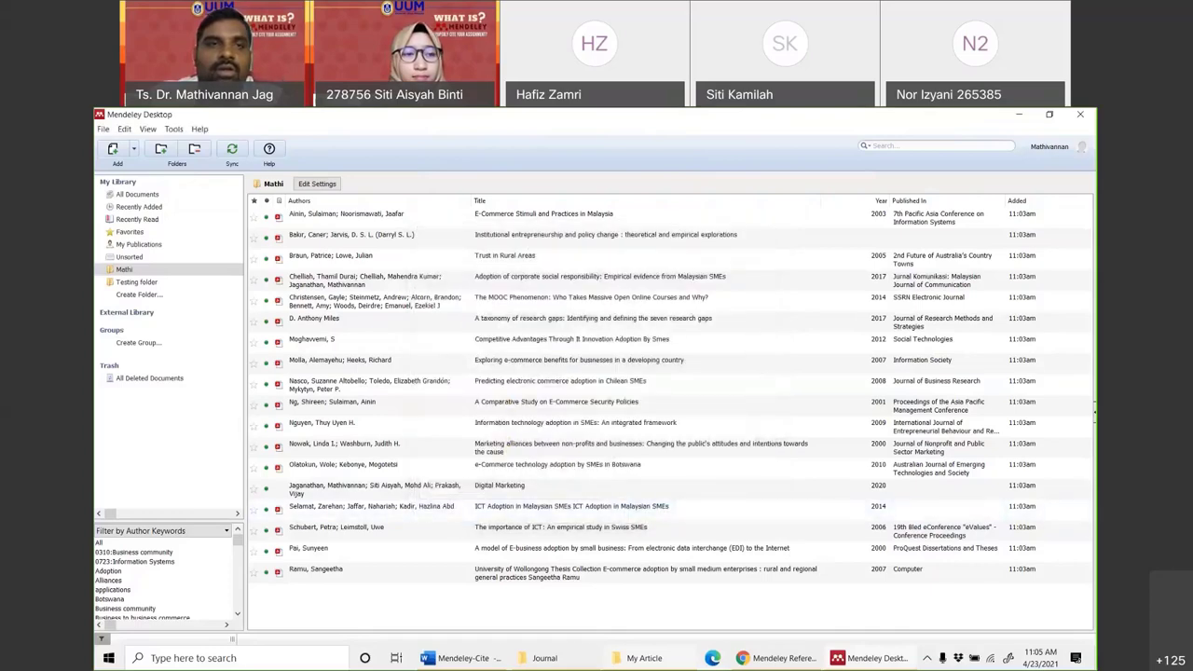
{"action": "key", "text": "super+d"}
Open the desktop's My Article folder maximized and reveal its full path in the address bar.
{"action": "double_click", "coordinate": [316, 181]}
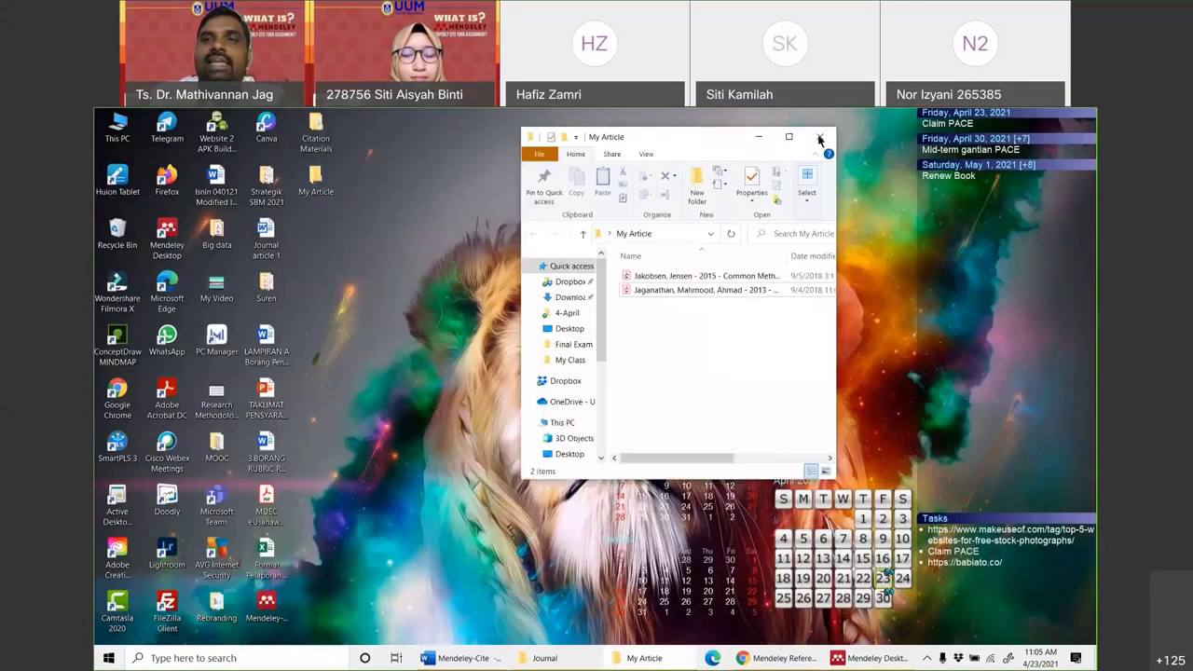
{"action": "left_click", "coordinate": [788, 137]}
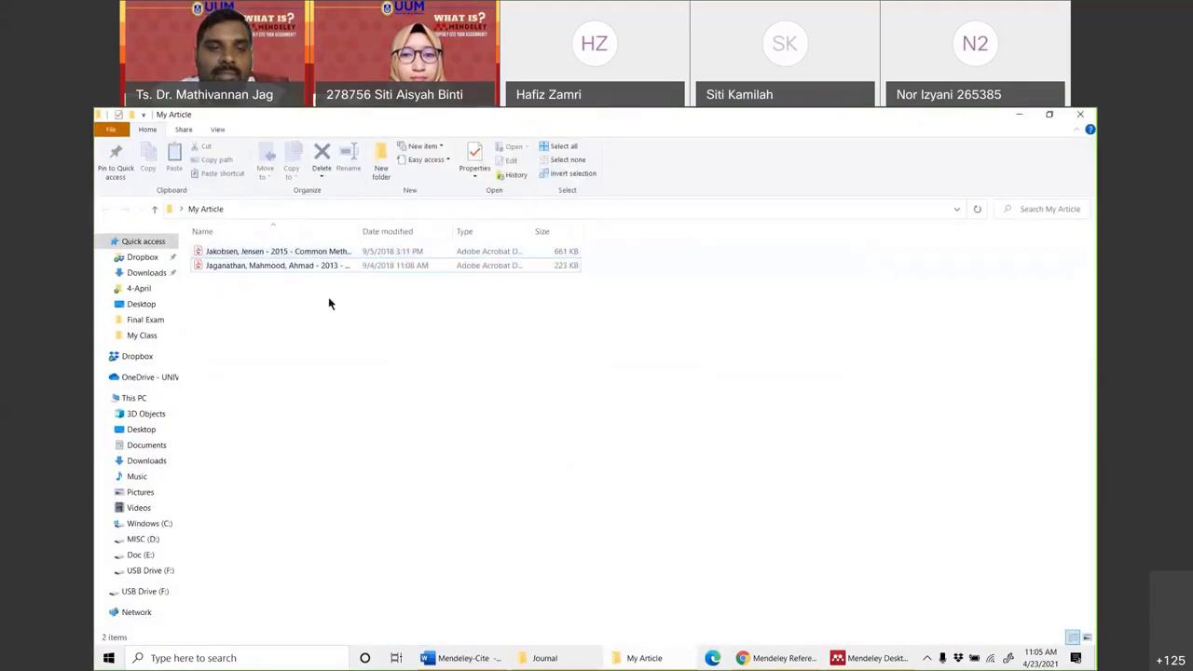
{"action": "left_click", "coordinate": [233, 213]}
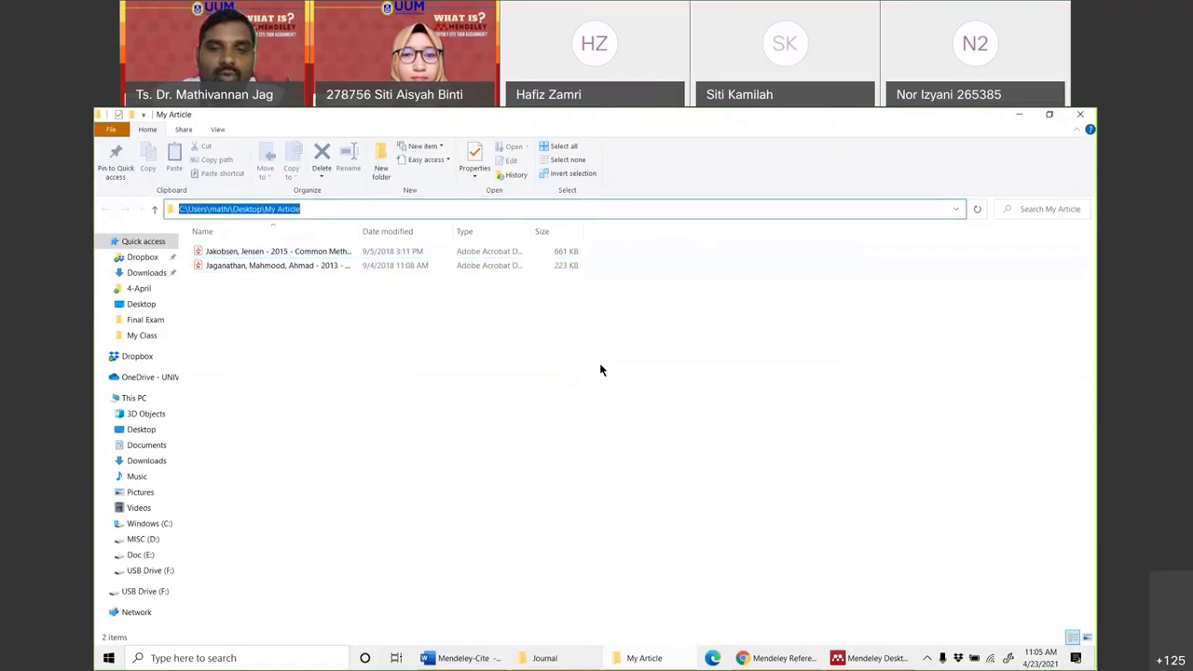
Open Google Scholar in a new Chrome tab through a 'google scholar' web search.
{"action": "left_click", "coordinate": [778, 658]}
{"action": "left_click", "coordinate": [269, 117]}
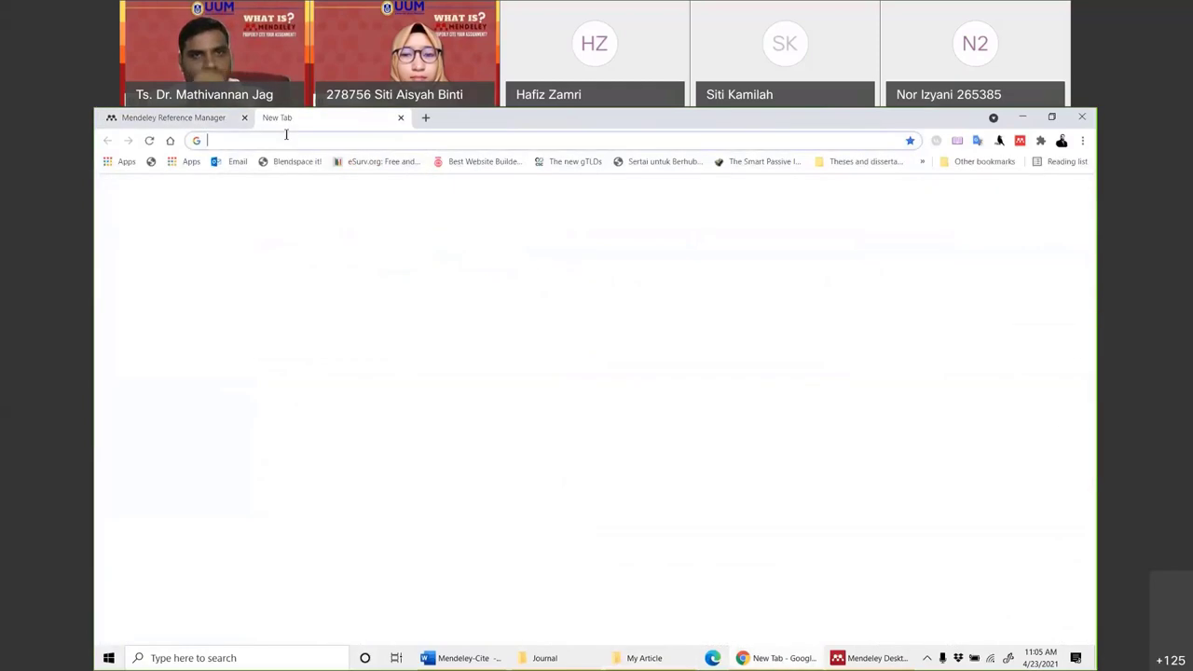
{"action": "left_click", "coordinate": [285, 139]}
{"action": "type", "text": "google"}
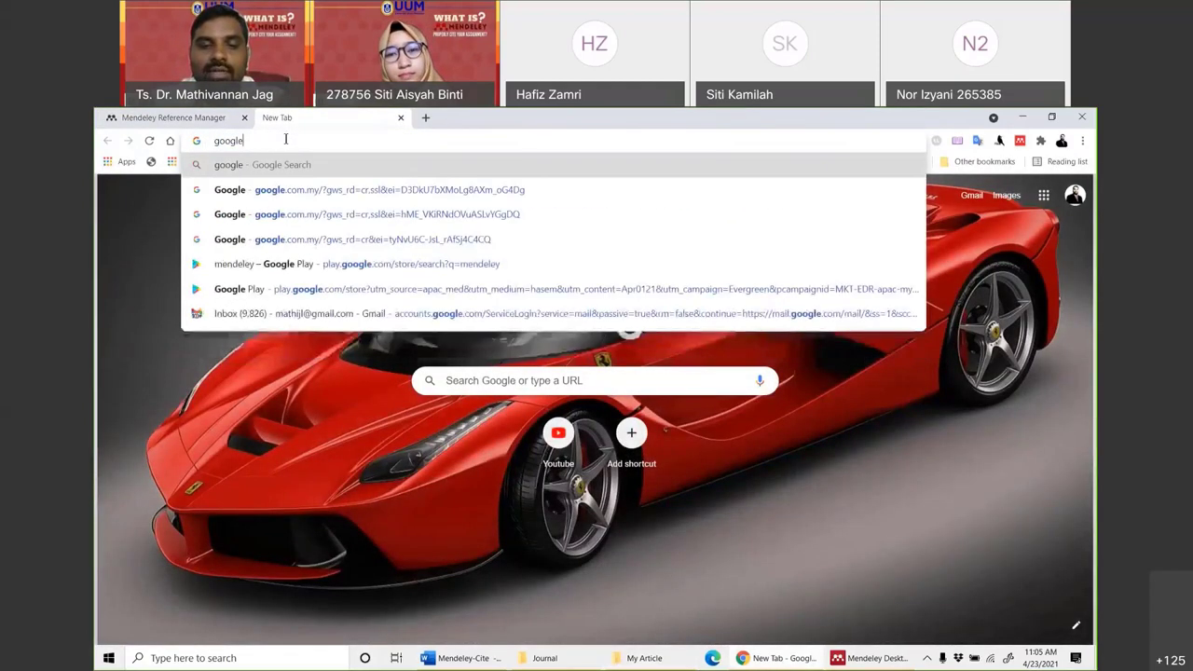
{"action": "type", "text": " scholar"}
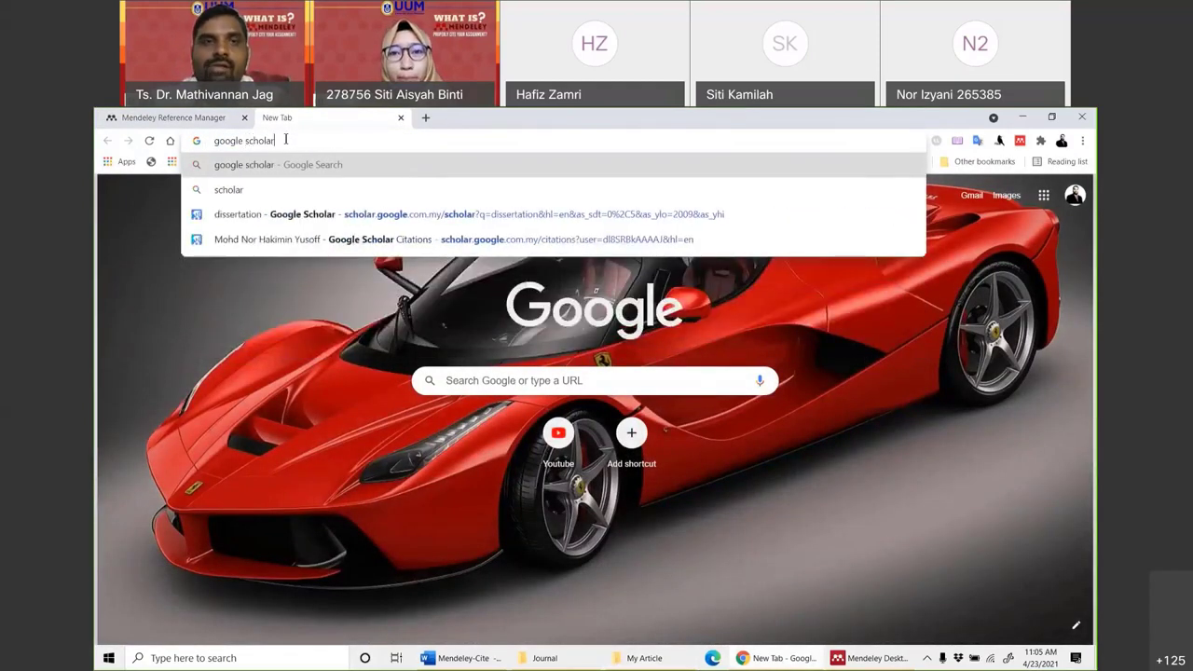
{"action": "key", "text": "Return"}
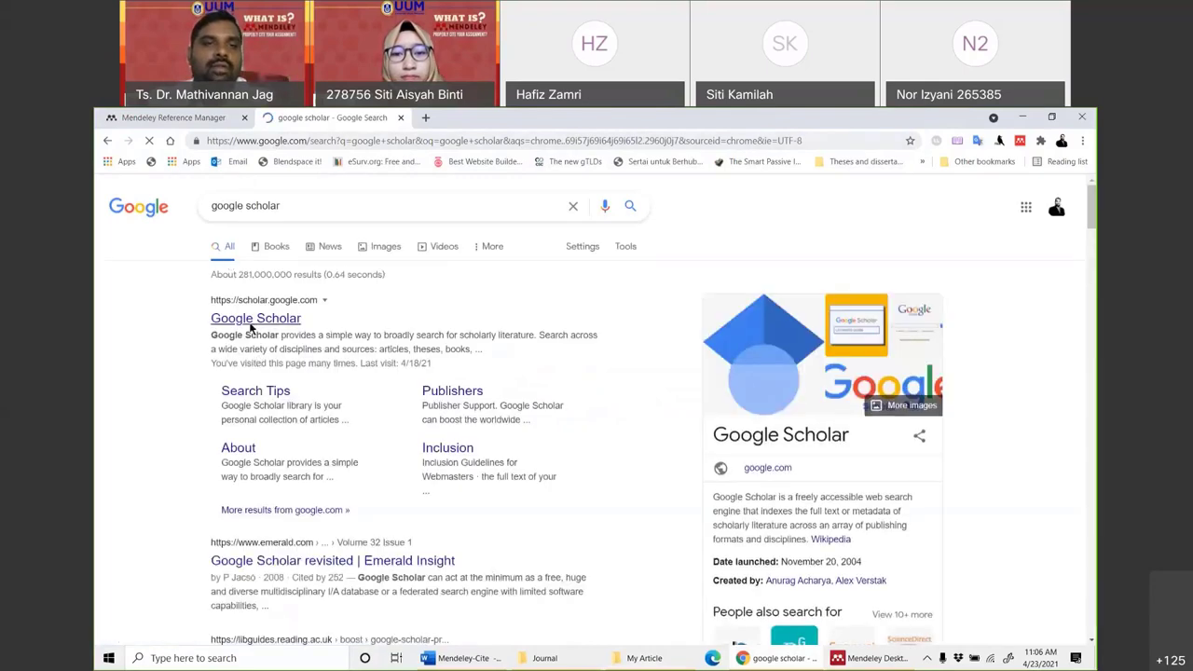
{"action": "left_click", "coordinate": [228, 319]}
{"action": "left_click", "coordinate": [354, 117]}
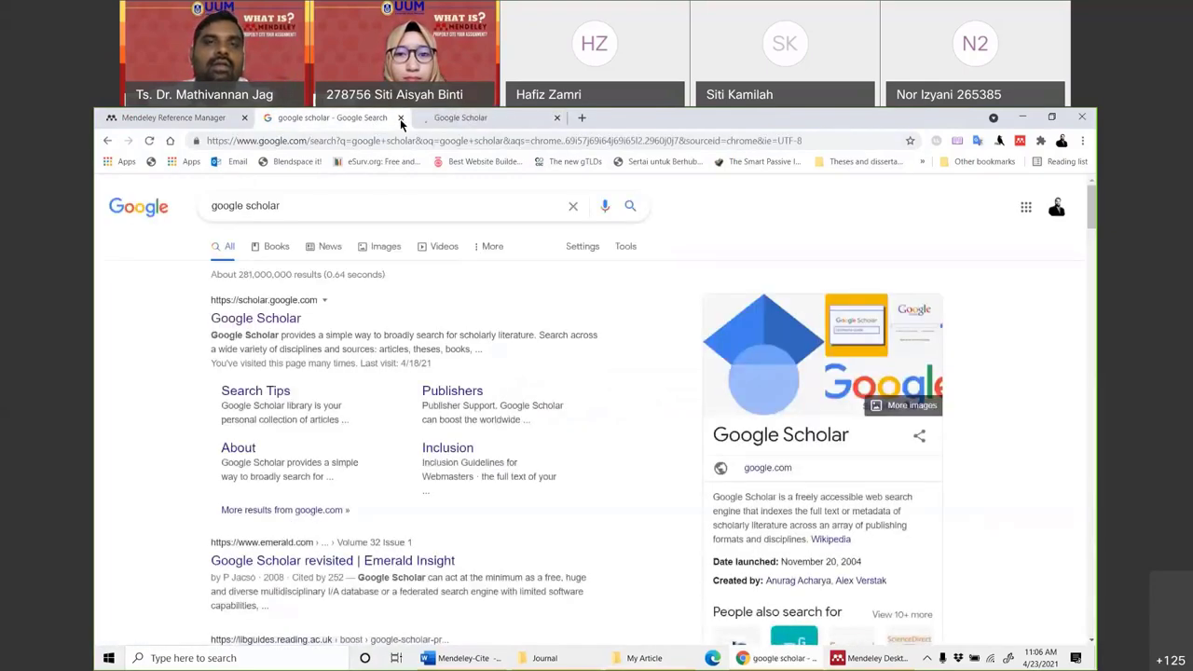
{"action": "left_click", "coordinate": [400, 118]}
Search Google Scholar for 'social commerce' and open the first result.
{"action": "type", "text": "s"}
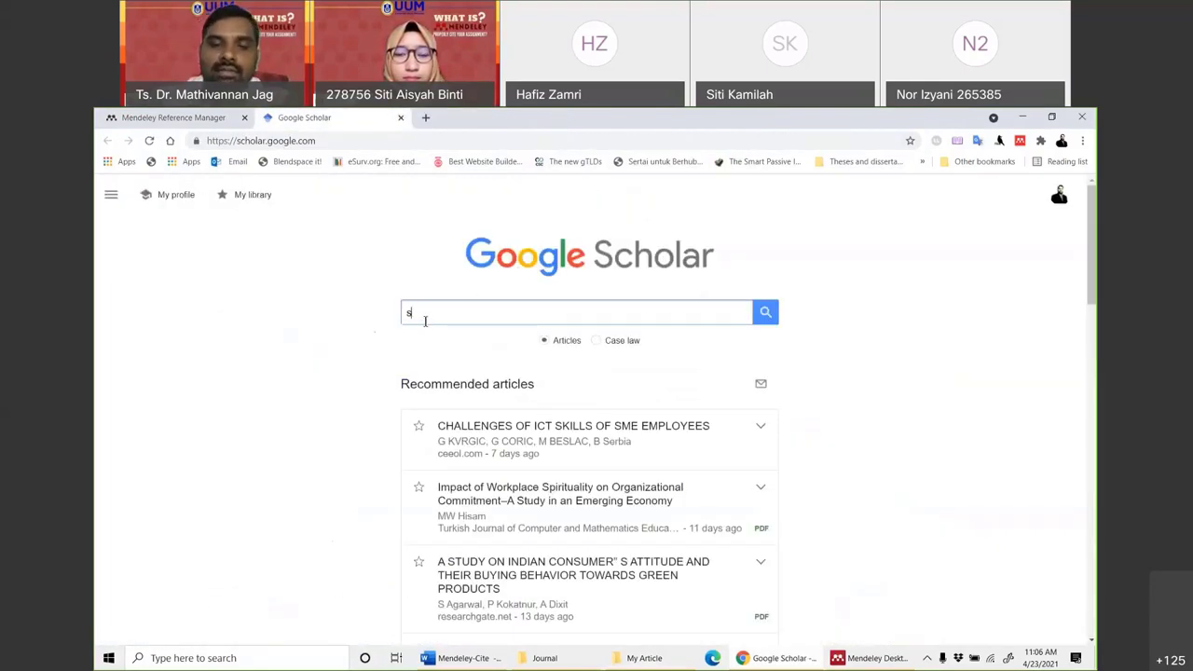
{"action": "type", "text": "ocial commerce"}
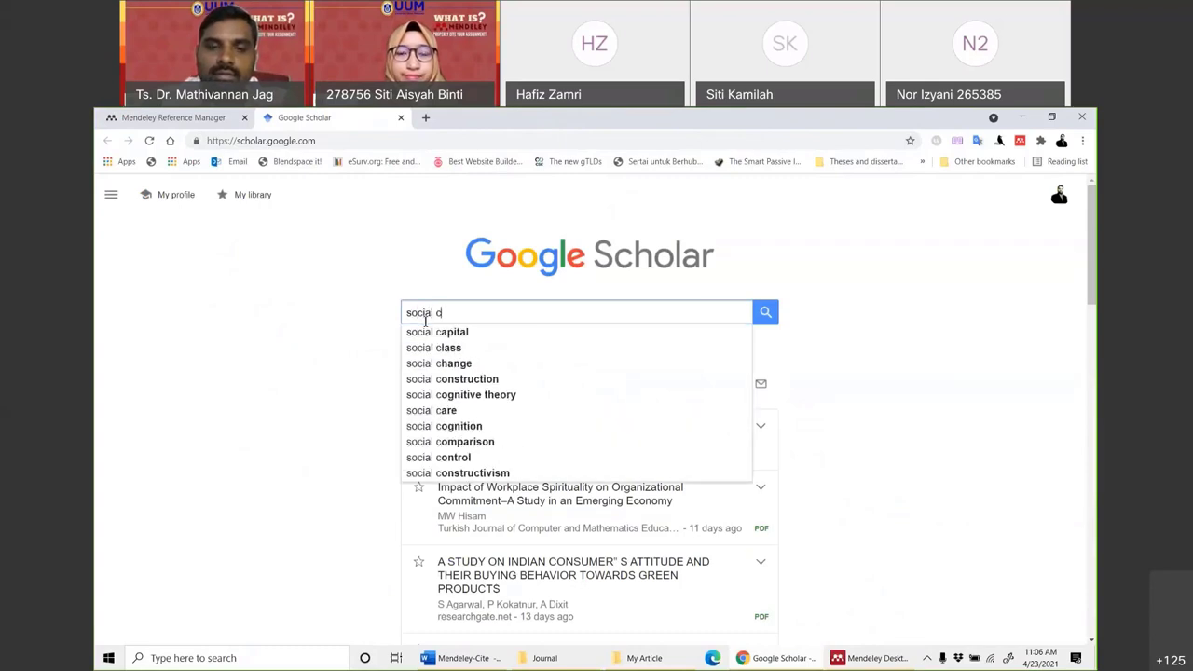
{"action": "key", "text": "Return"}
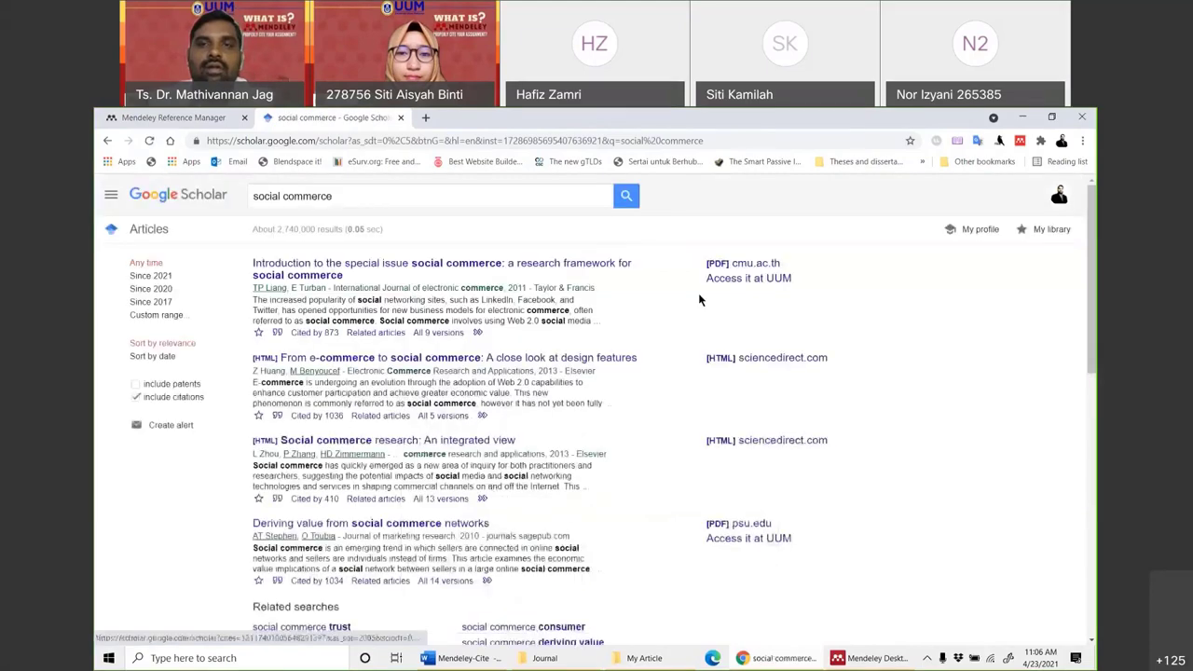
{"action": "left_click", "coordinate": [490, 266]}
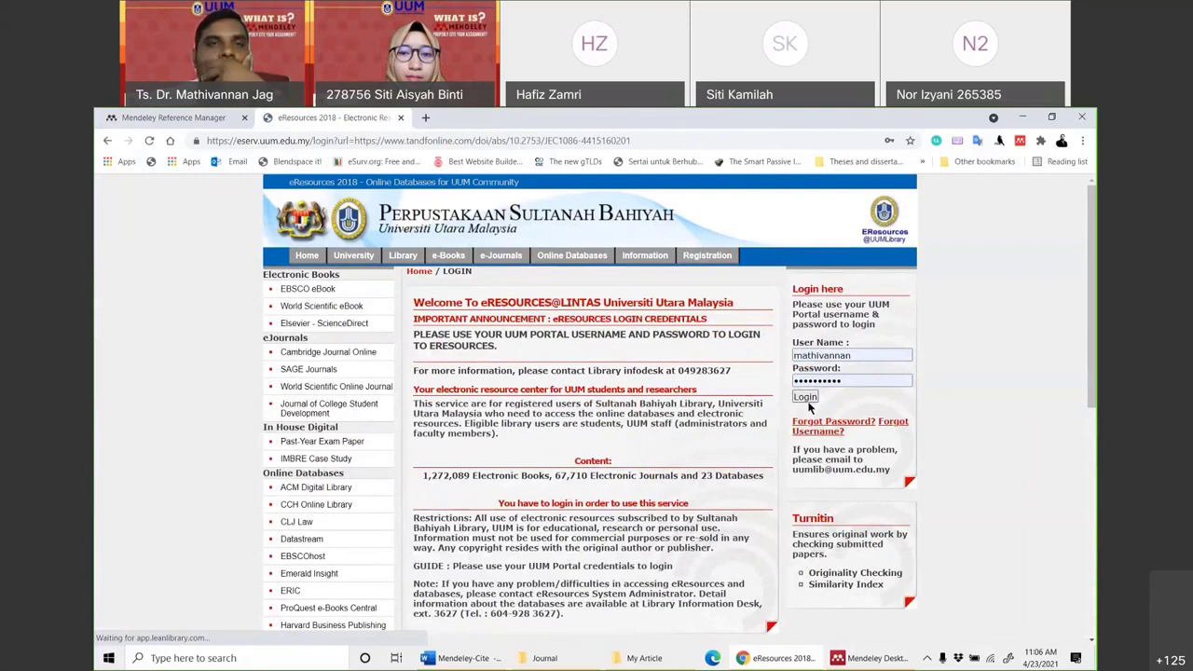
Log in to the library eResources, dismiss the Lean Library popup, and close the Journal folder window.
{"action": "left_click", "coordinate": [803, 399]}
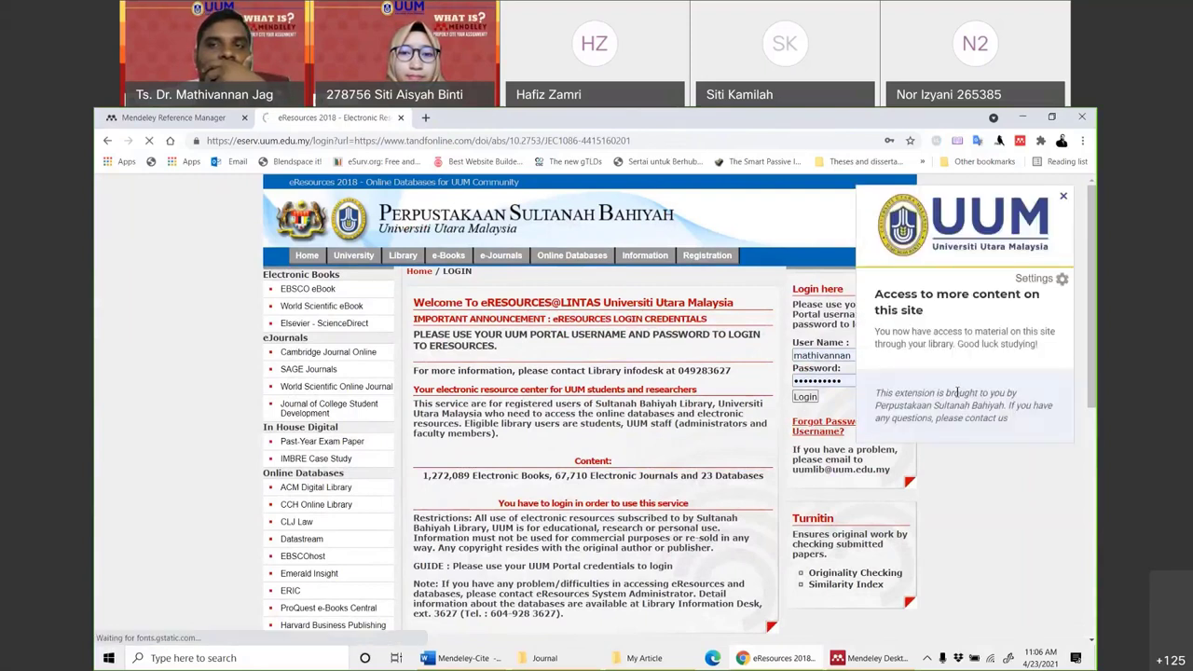
{"action": "left_click", "coordinate": [1063, 196]}
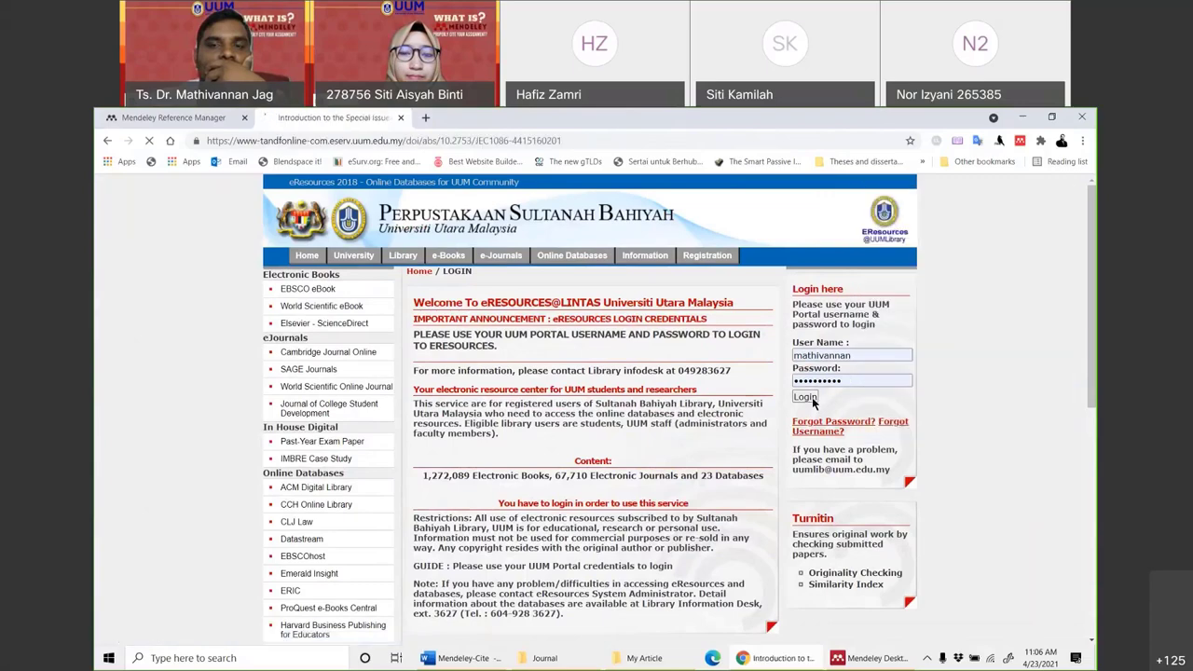
{"action": "left_click", "coordinate": [542, 660]}
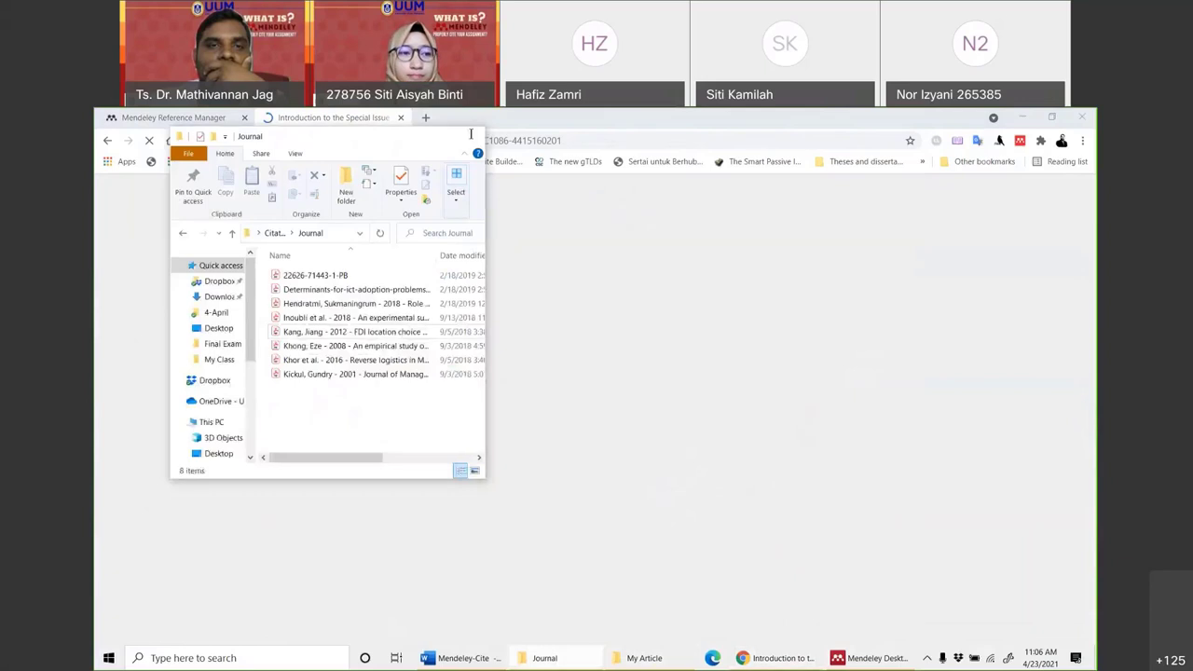
{"action": "left_click", "coordinate": [471, 135]}
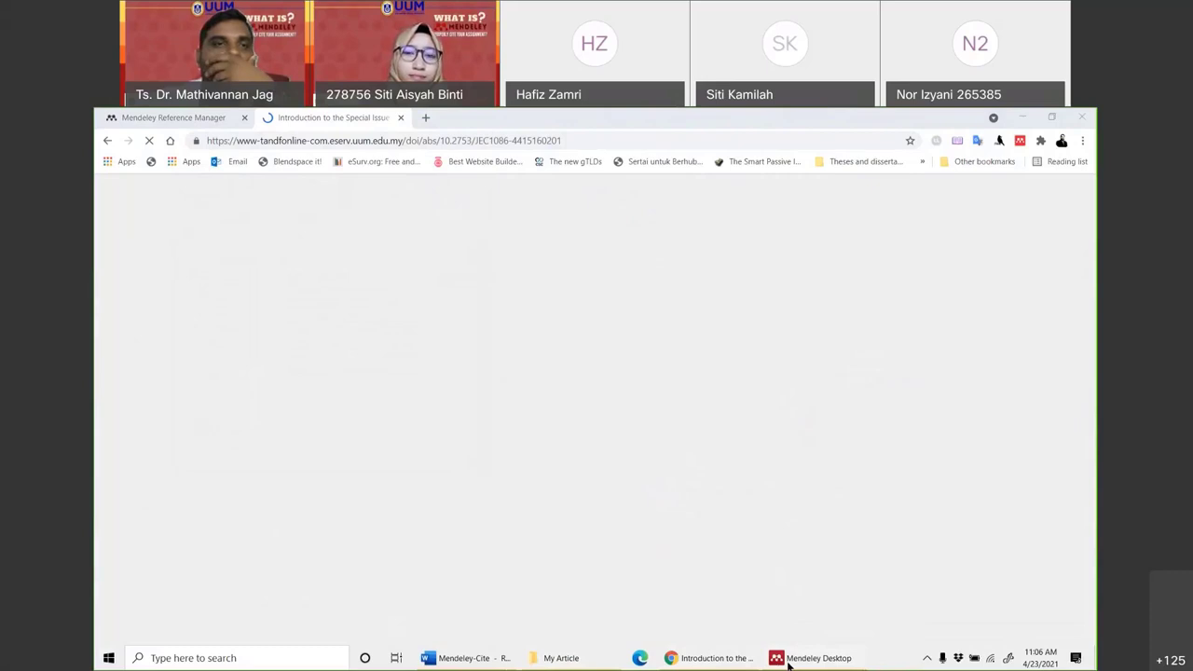
{"action": "left_click", "coordinate": [789, 658]}
{"action": "left_click", "coordinate": [134, 149]}
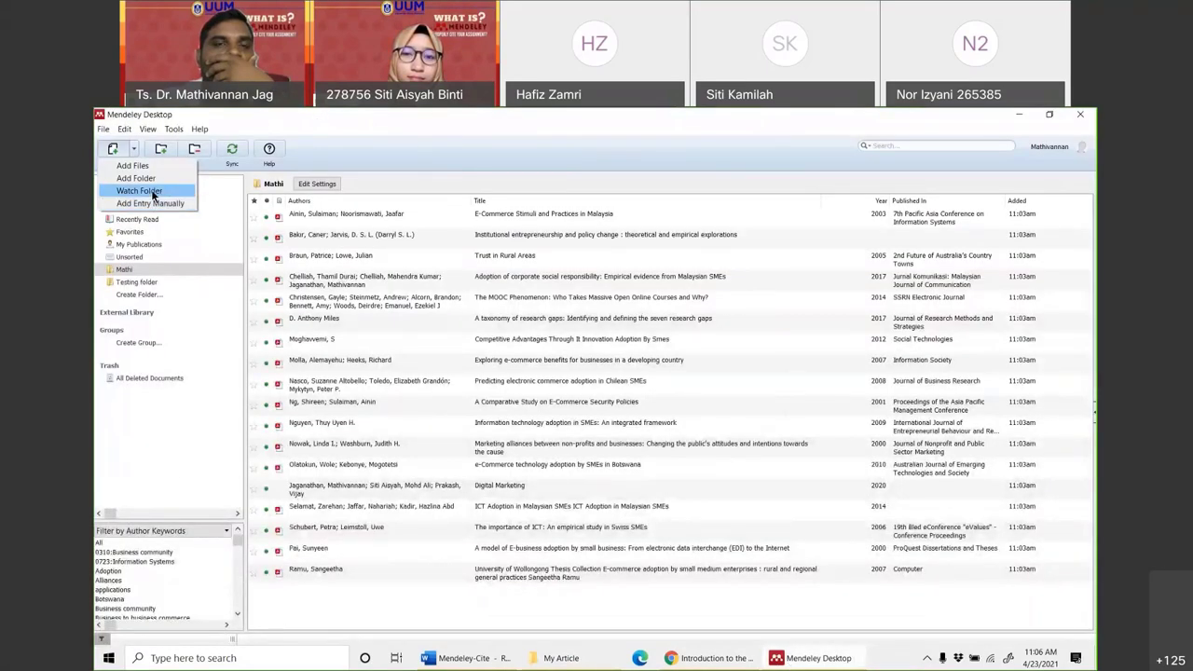
{"action": "left_click", "coordinate": [140, 190]}
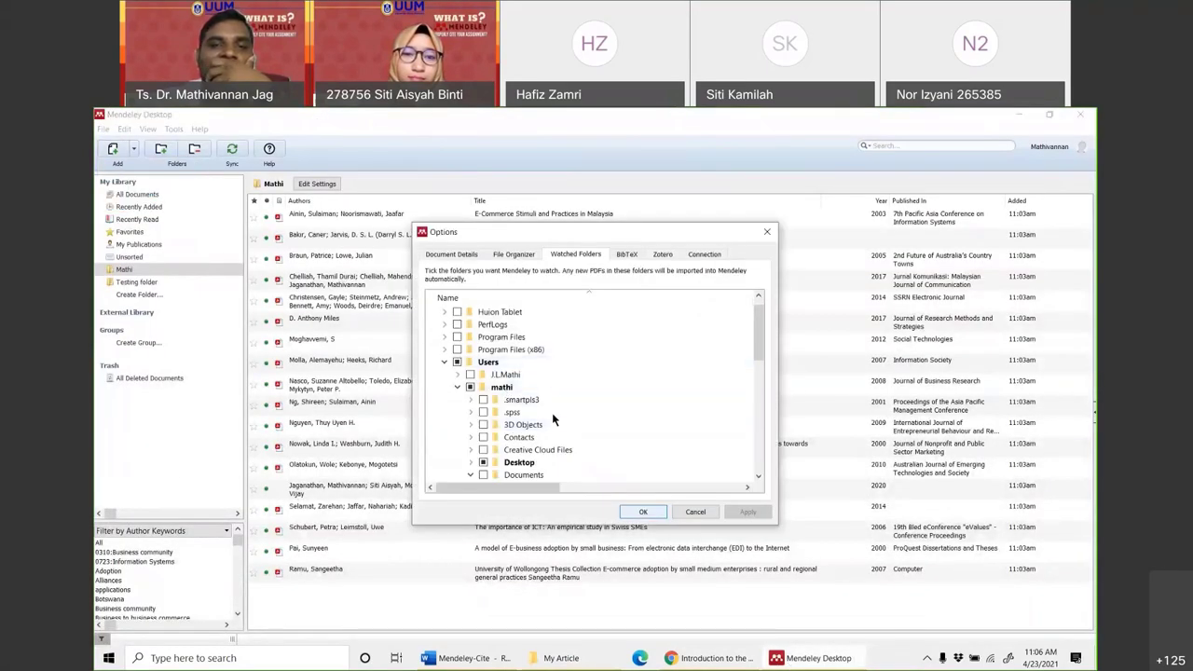
{"action": "scroll", "coordinate": [553, 419], "scroll_direction": "down", "scroll_amount": 2}
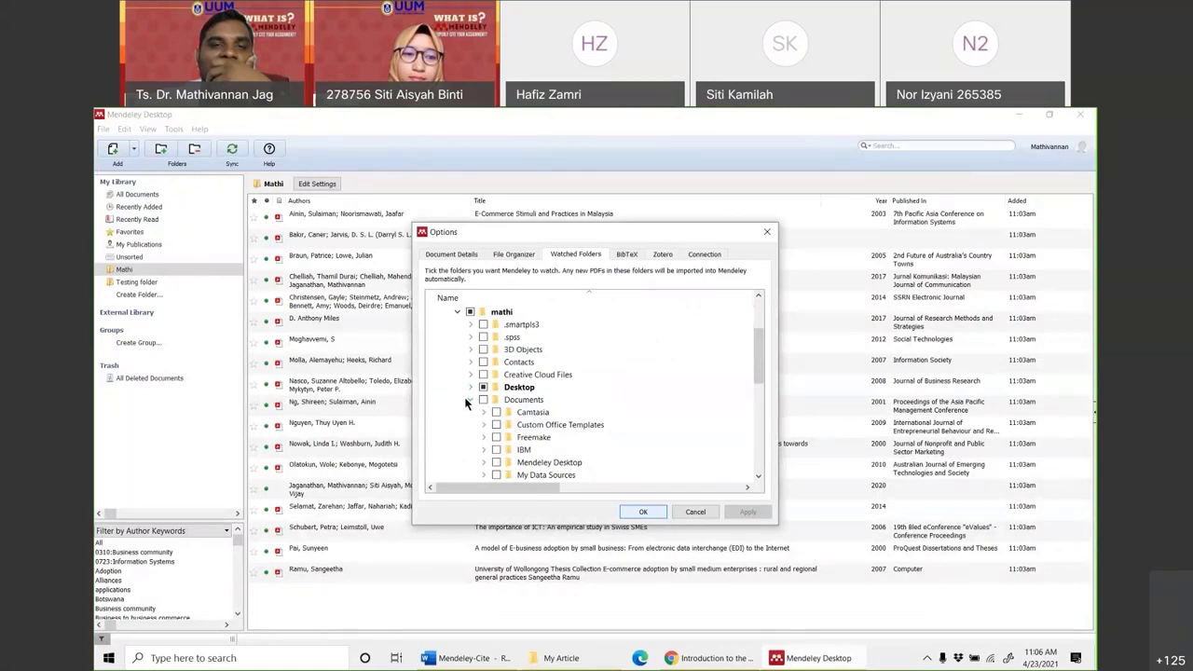
{"action": "left_click", "coordinate": [471, 387]}
{"action": "scroll", "coordinate": [616, 390], "scroll_direction": "down", "scroll_amount": 3}
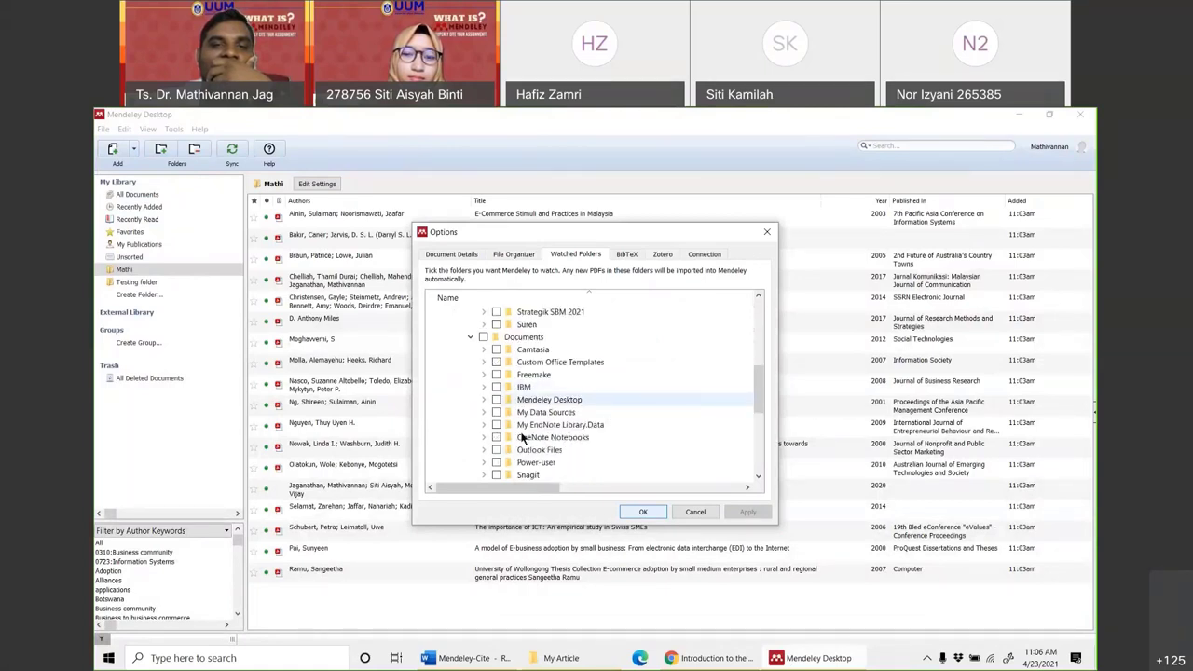
{"action": "scroll", "coordinate": [592, 374], "scroll_direction": "up", "scroll_amount": 2}
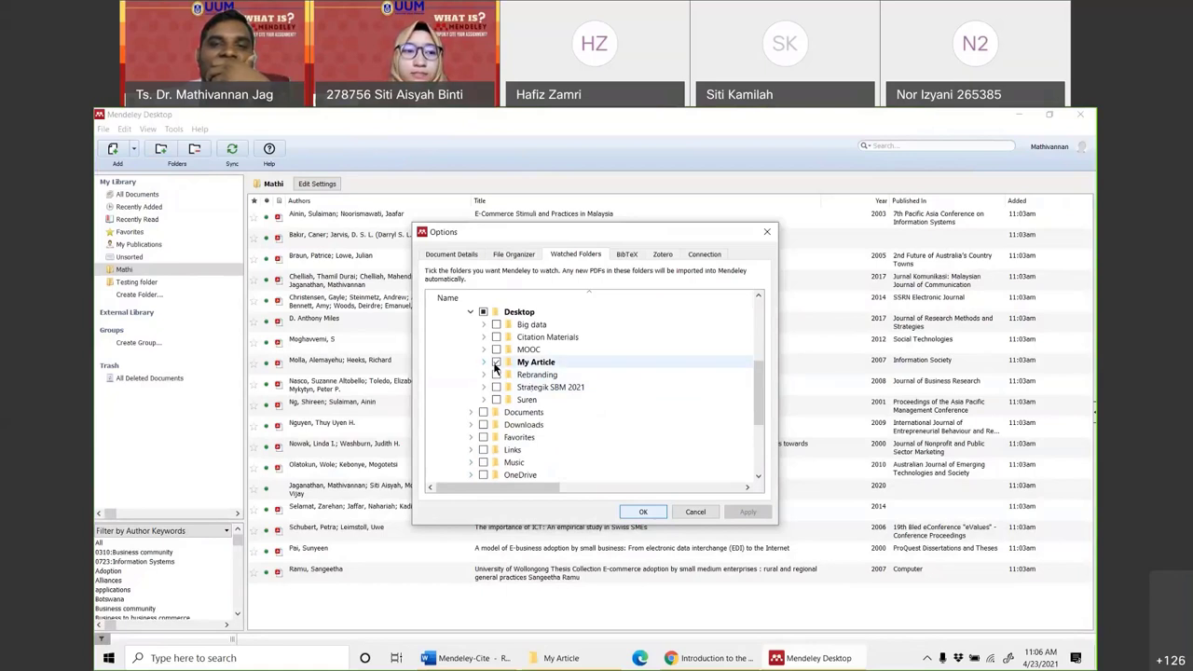
{"action": "left_click", "coordinate": [643, 512]}
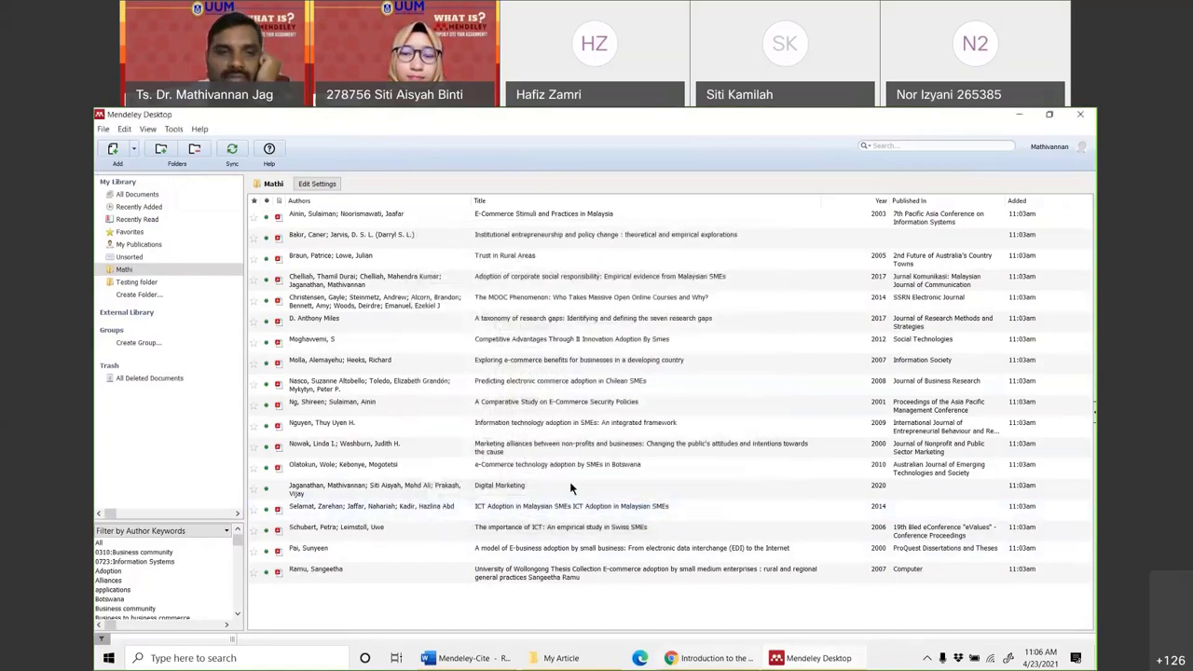
{"action": "left_click", "coordinate": [570, 477]}
Try fetching the article from Sci-Hub, then close the separate Sci-Hub window.
{"action": "key", "text": "alt+Tab"}
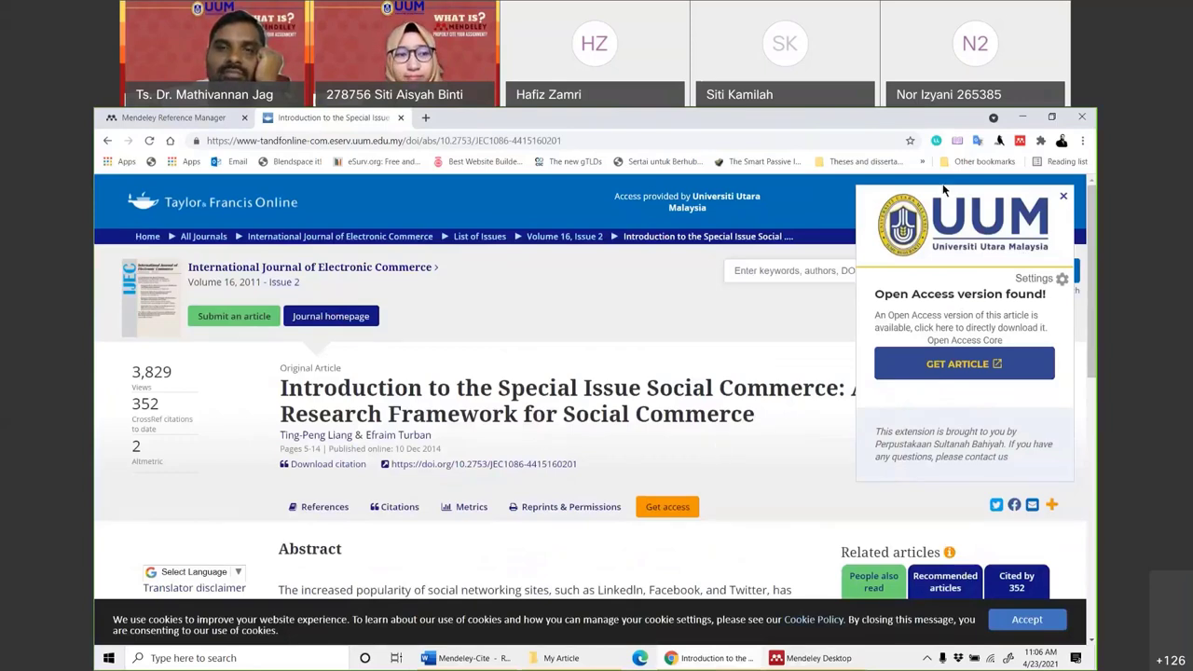
{"action": "scroll", "coordinate": [696, 403], "scroll_direction": "down", "scroll_amount": 1}
{"action": "scroll", "coordinate": [694, 403], "scroll_direction": "down", "scroll_amount": 5}
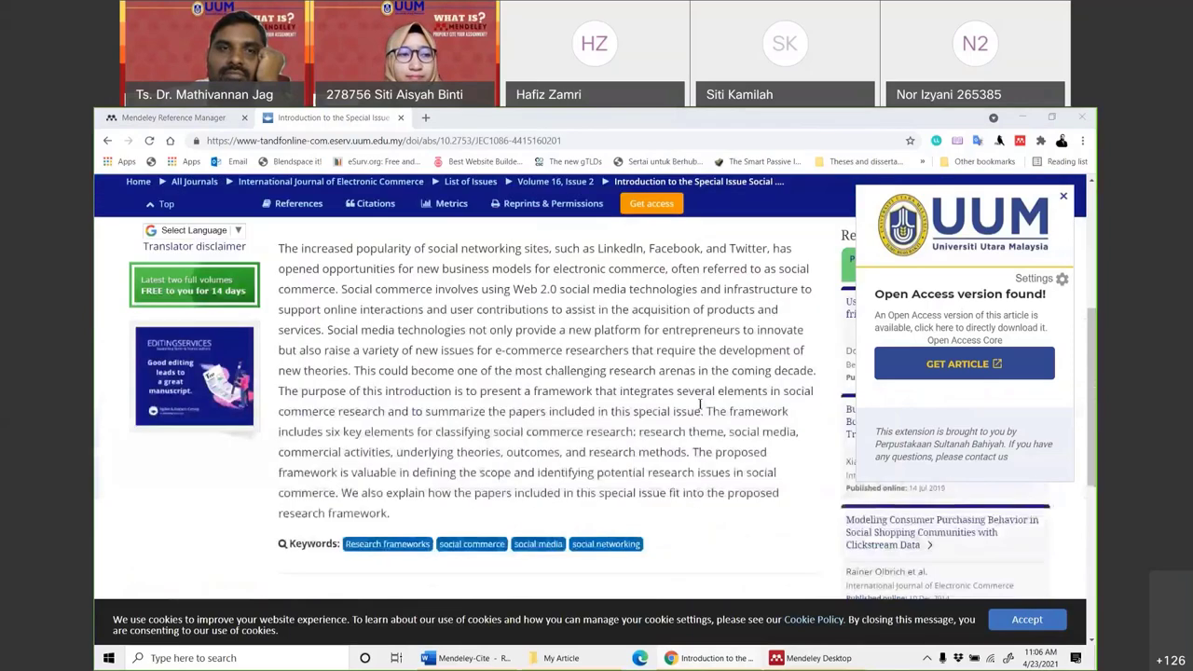
{"action": "scroll", "coordinate": [604, 463], "scroll_direction": "up", "scroll_amount": 6}
{"action": "scroll", "coordinate": [624, 443], "scroll_direction": "down", "scroll_amount": 6}
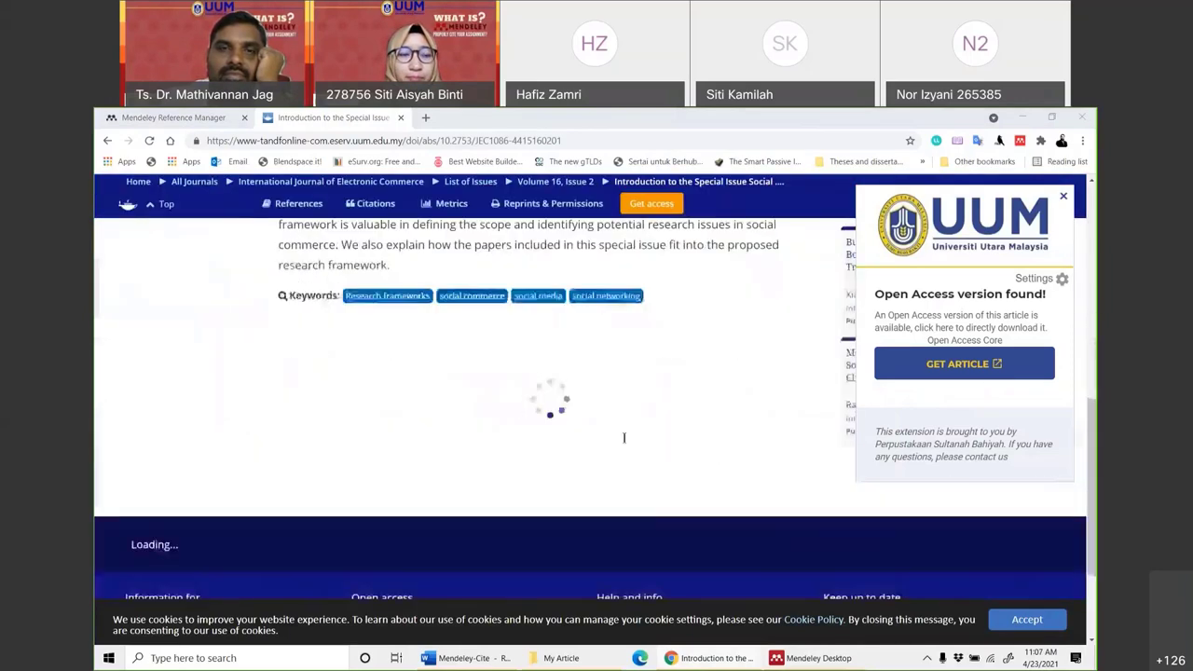
{"action": "scroll", "coordinate": [625, 439], "scroll_direction": "up", "scroll_amount": 3}
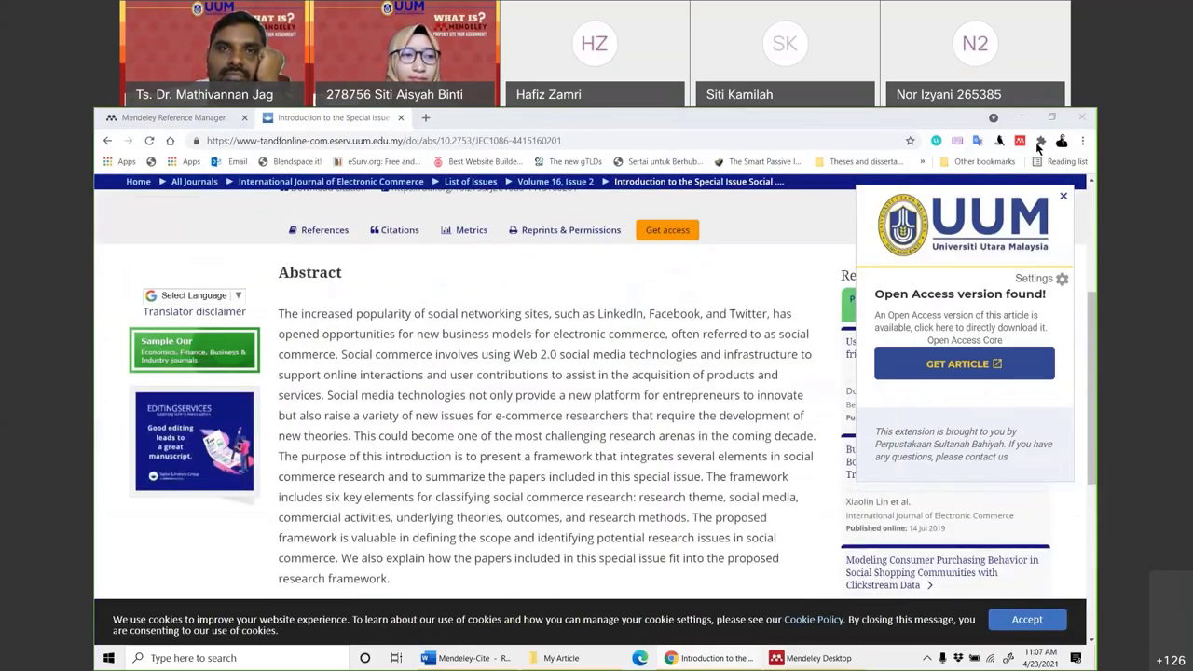
{"action": "left_click", "coordinate": [1039, 142]}
{"action": "left_click", "coordinate": [341, 118]}
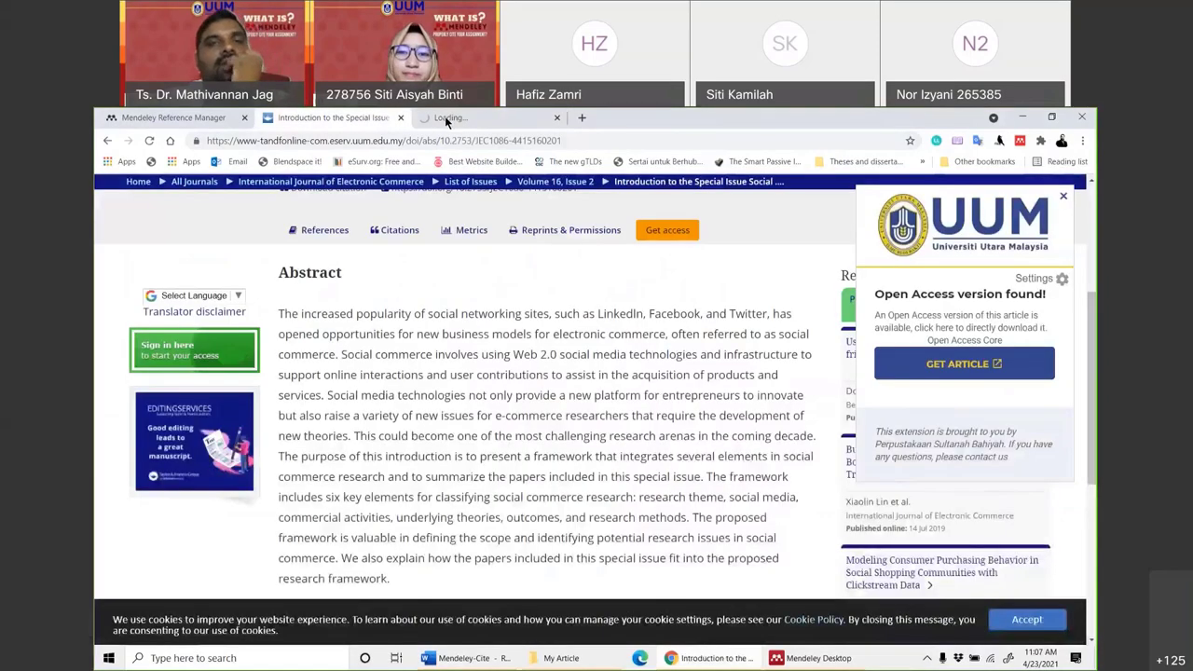
{"action": "left_click", "coordinate": [446, 119]}
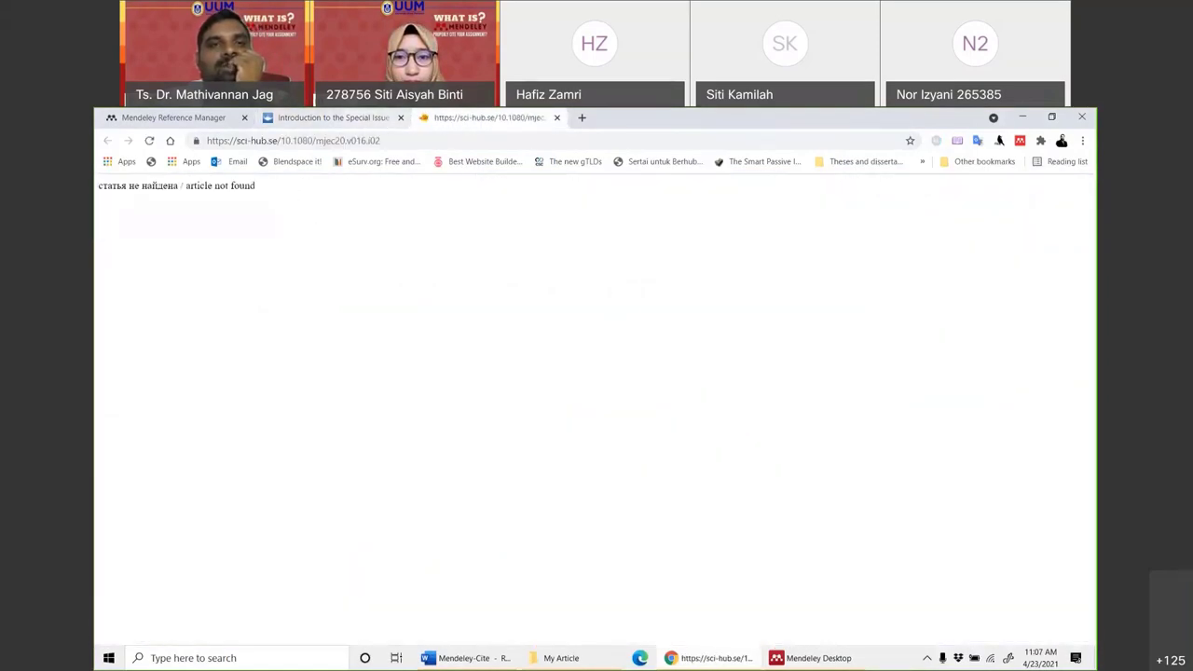
{"action": "left_click_drag", "start_coordinate": [484, 118], "coordinate": [981, 154]}
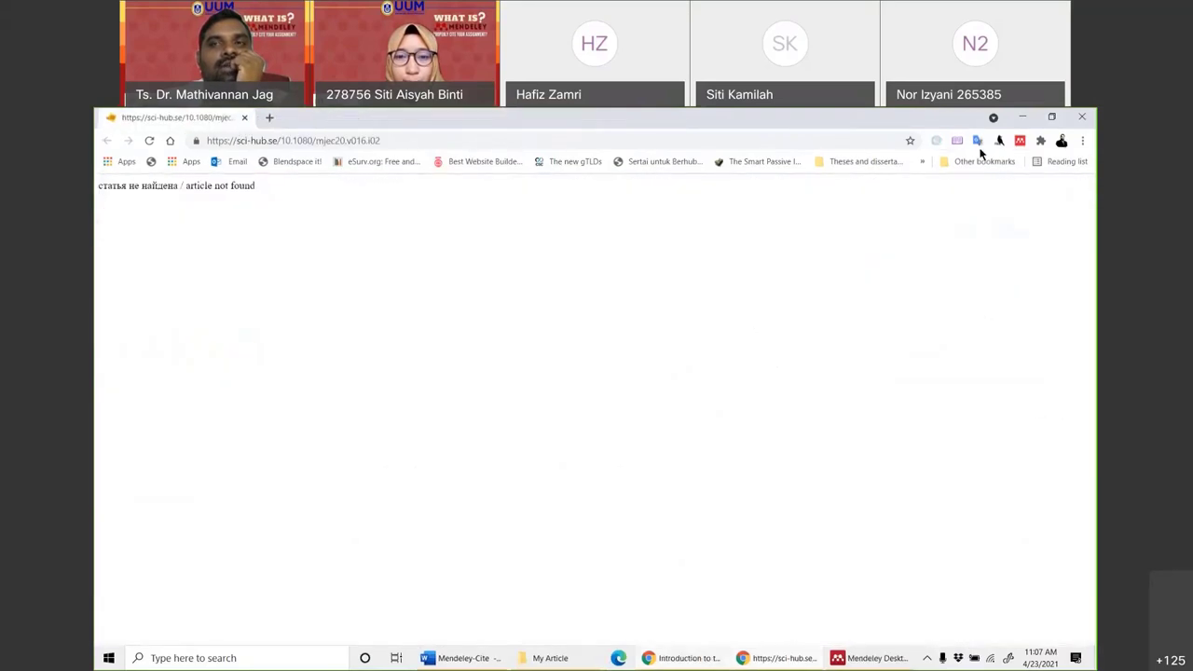
{"action": "left_click", "coordinate": [1083, 119]}
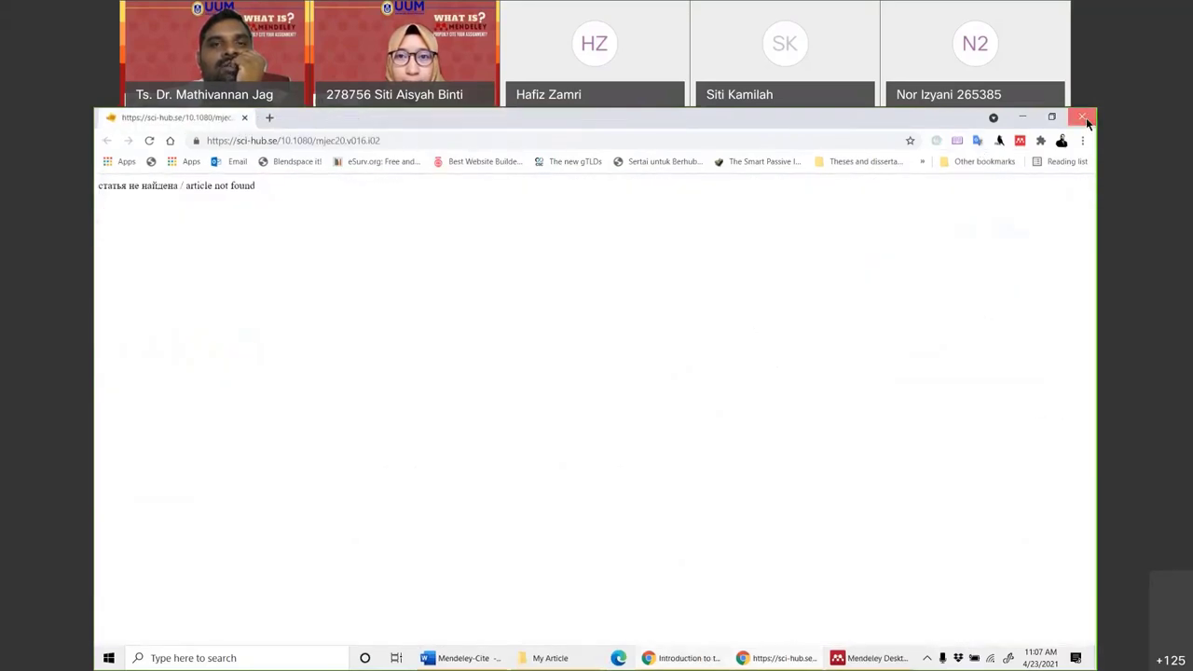
Try the open access version, open the article on Taylor & Francis, and close Semantic Scholar.
{"action": "left_click", "coordinate": [107, 141]}
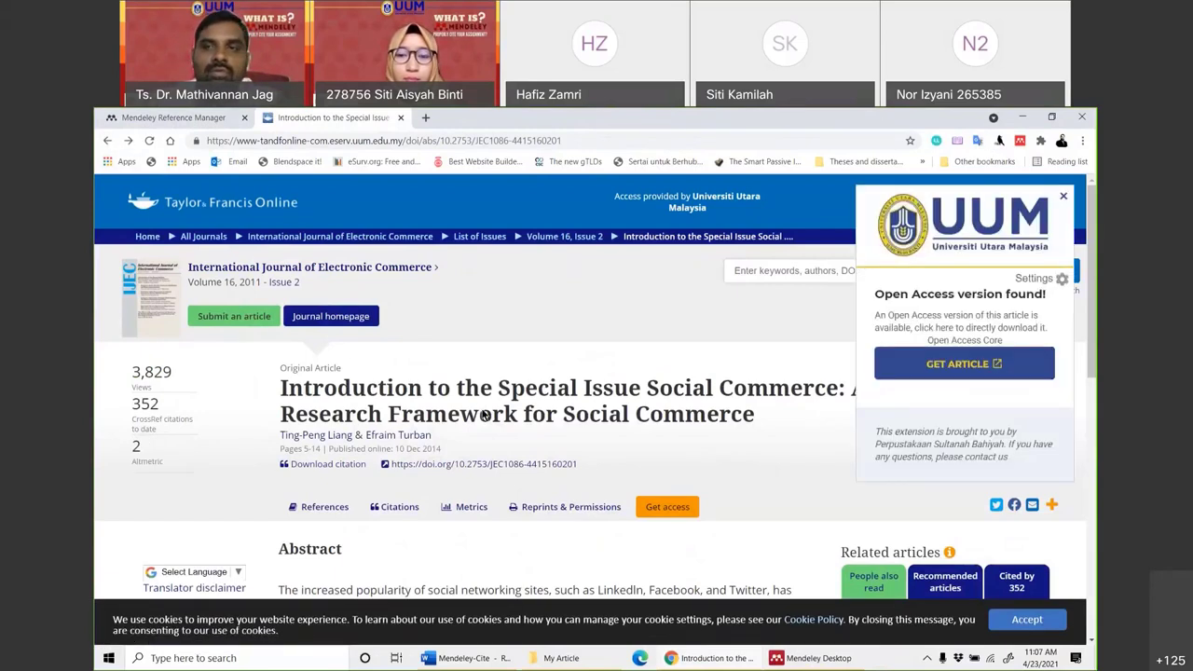
{"action": "scroll", "coordinate": [1026, 365], "scroll_direction": "down", "scroll_amount": 2}
{"action": "left_click", "coordinate": [1025, 364]}
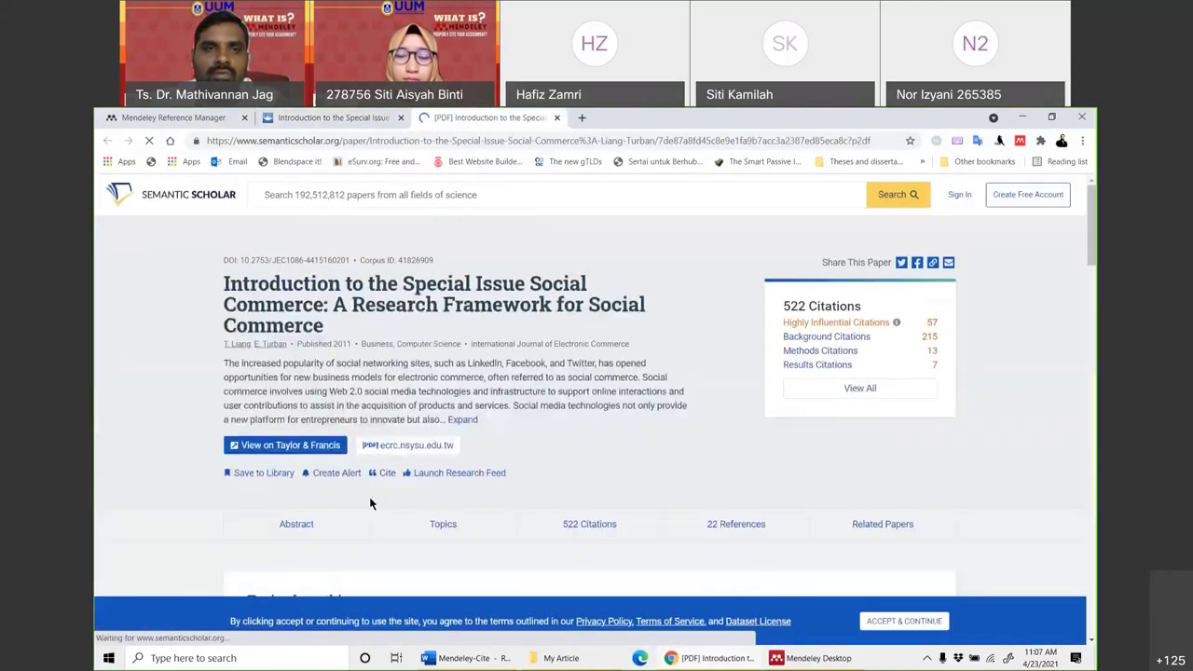
{"action": "left_click", "coordinate": [299, 447]}
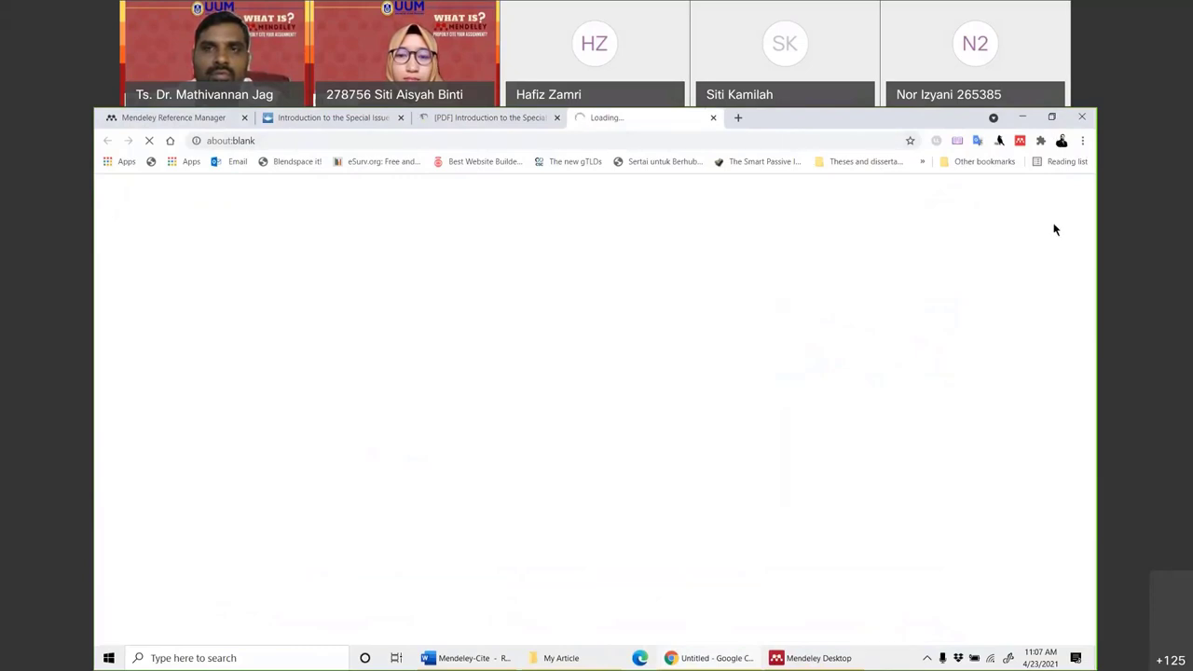
{"action": "left_click", "coordinate": [492, 118]}
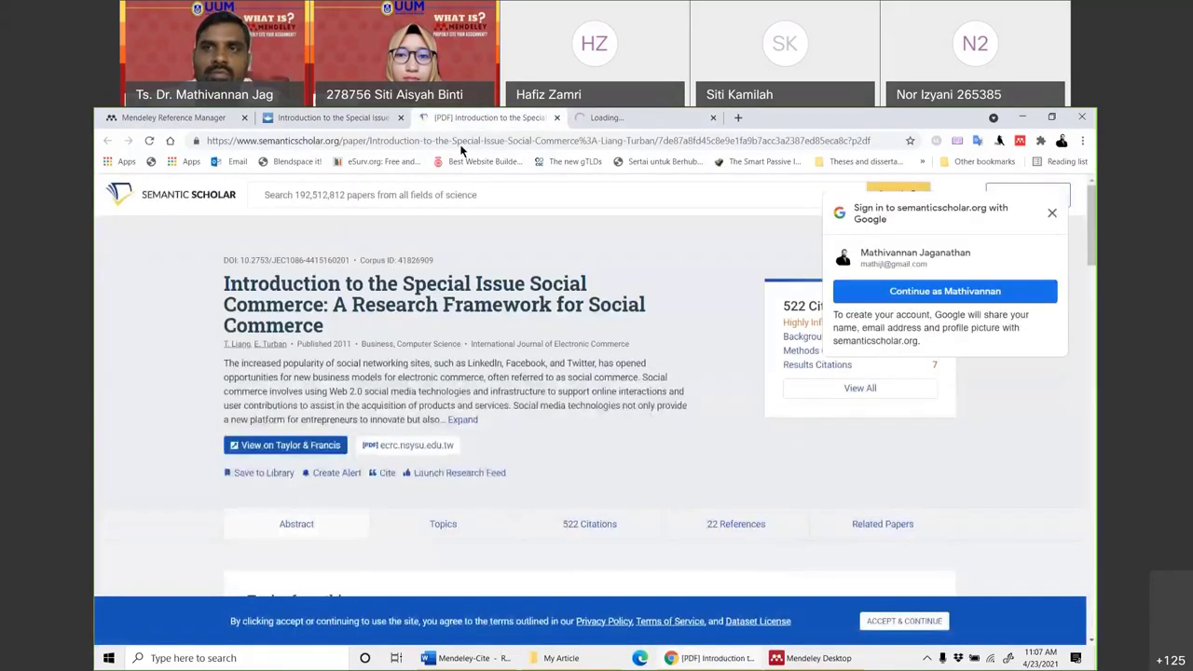
{"action": "left_click", "coordinate": [1080, 113]}
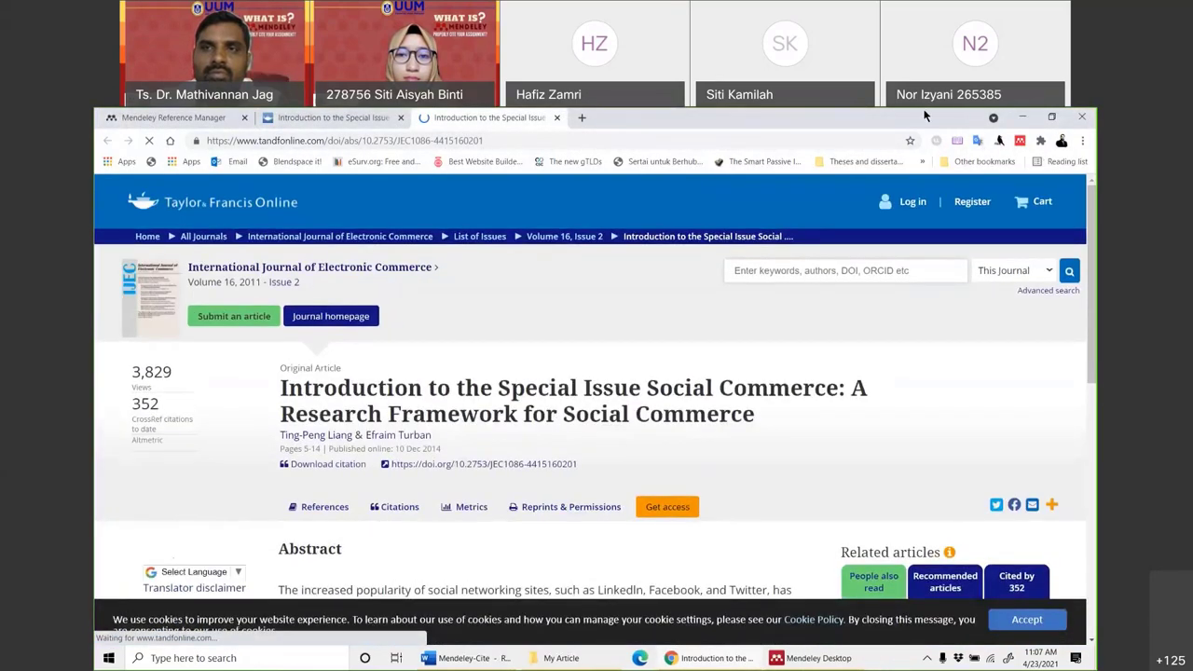
Close the Sci-Hub 'article not found' page and return to the Introduction to the Special Issue tab.
{"action": "double_click", "coordinate": [926, 116]}
{"action": "left_click", "coordinate": [807, 169]}
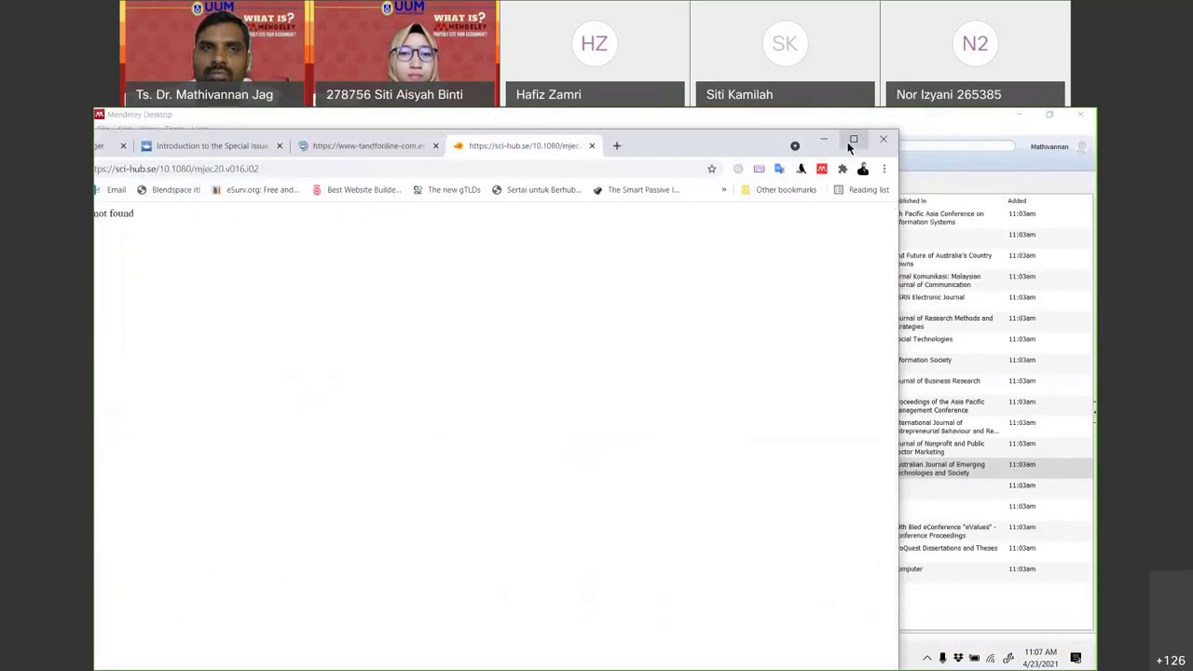
{"action": "left_click", "coordinate": [853, 138]}
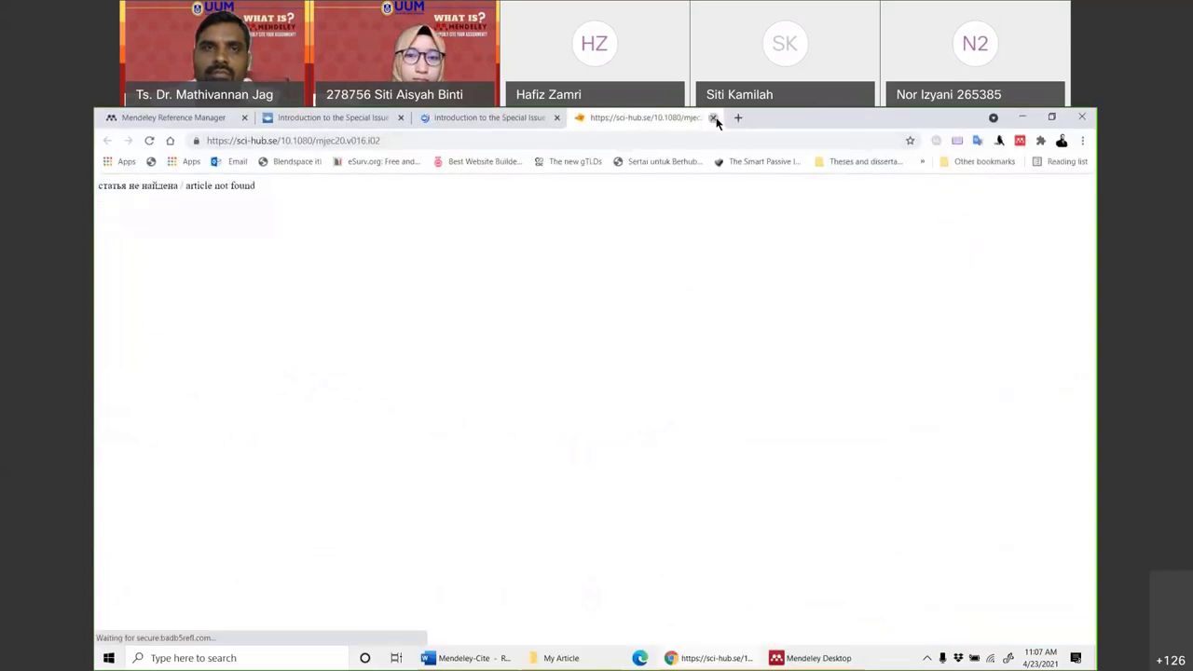
{"action": "left_click", "coordinate": [713, 118]}
{"action": "left_click", "coordinate": [326, 117]}
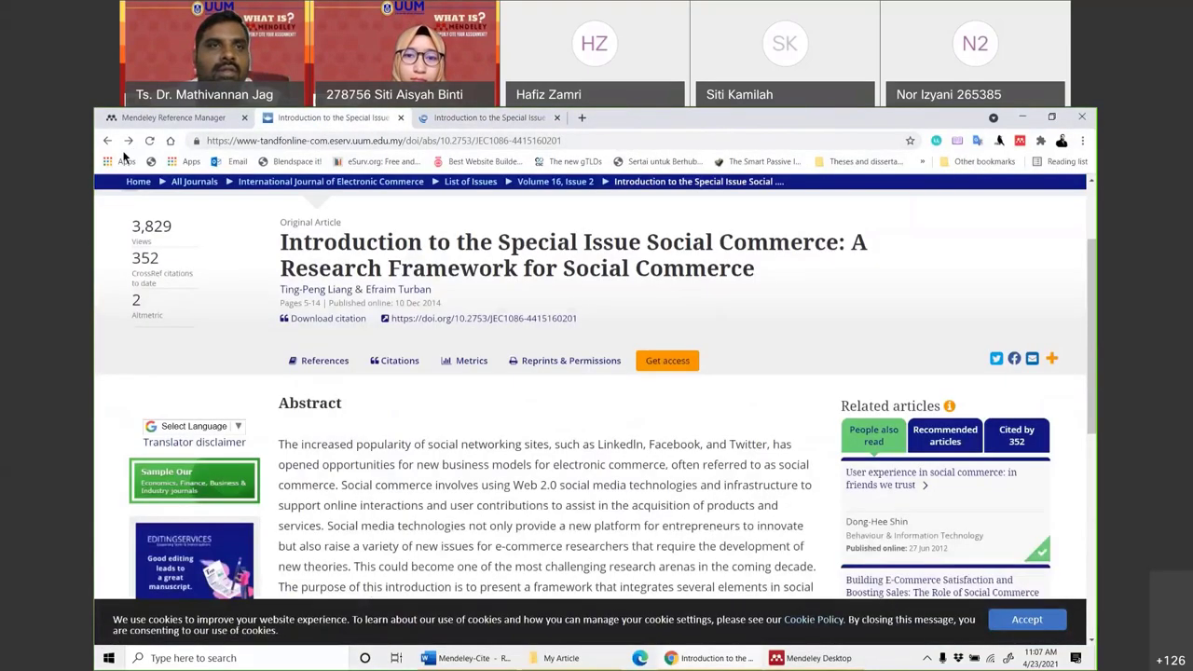
Reach Google Scholar through a web search and run a 'social commerce' search there.
{"action": "left_click", "coordinate": [288, 141]}
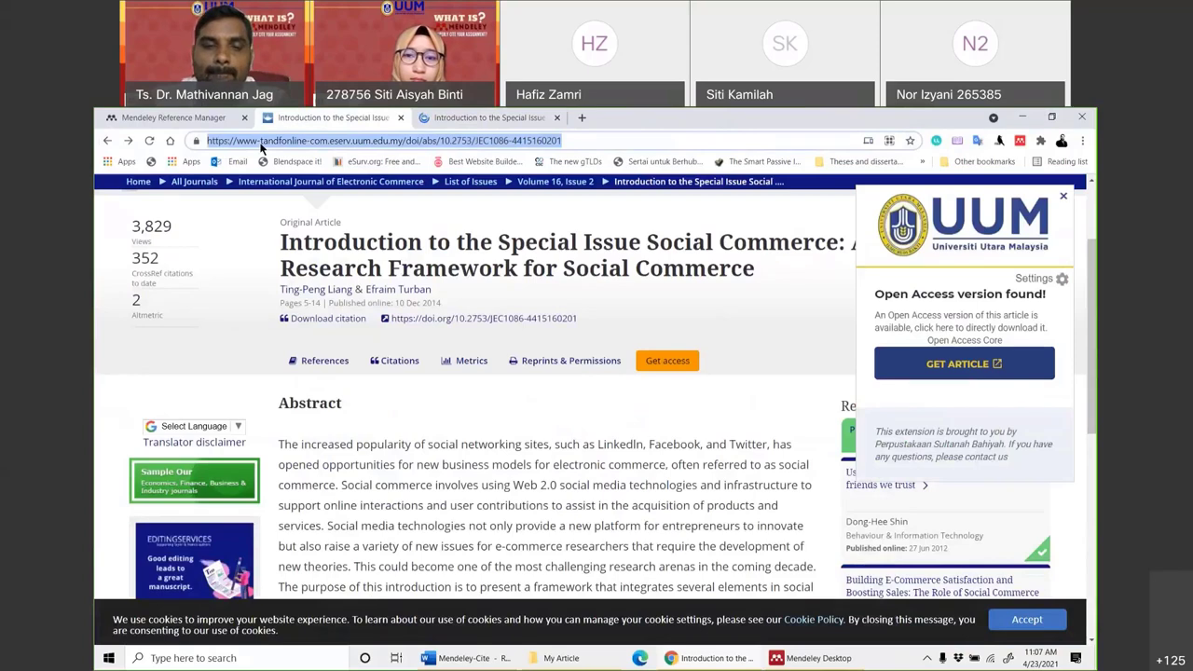
{"action": "type", "text": "google scholar"}
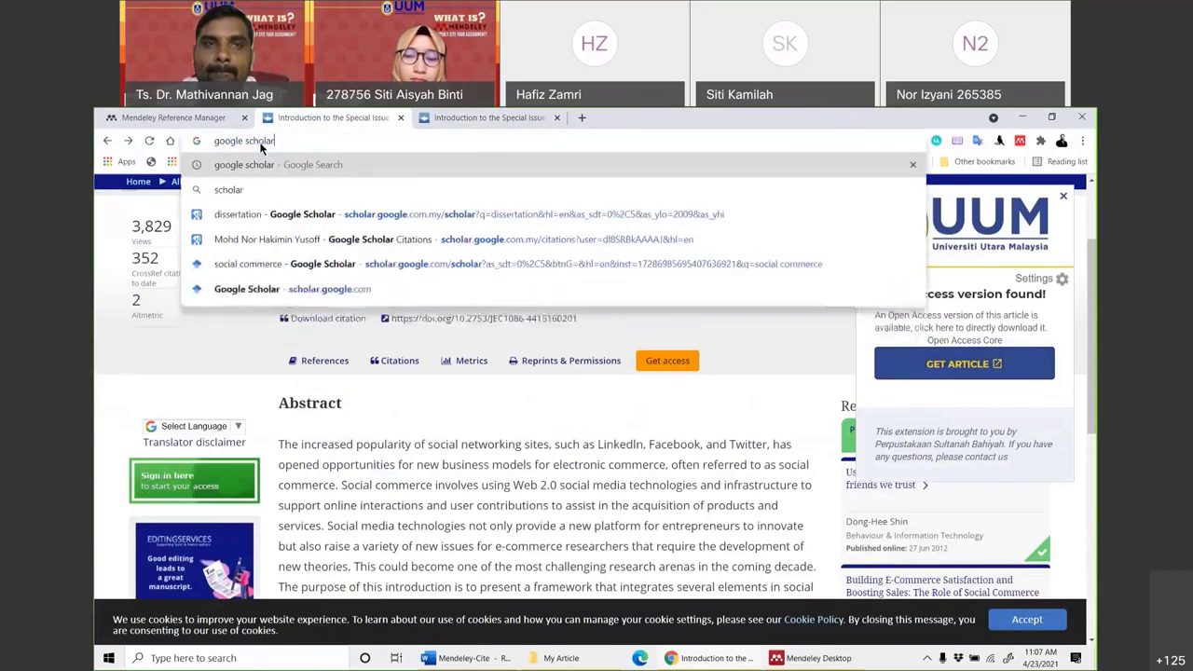
{"action": "key", "text": "Return"}
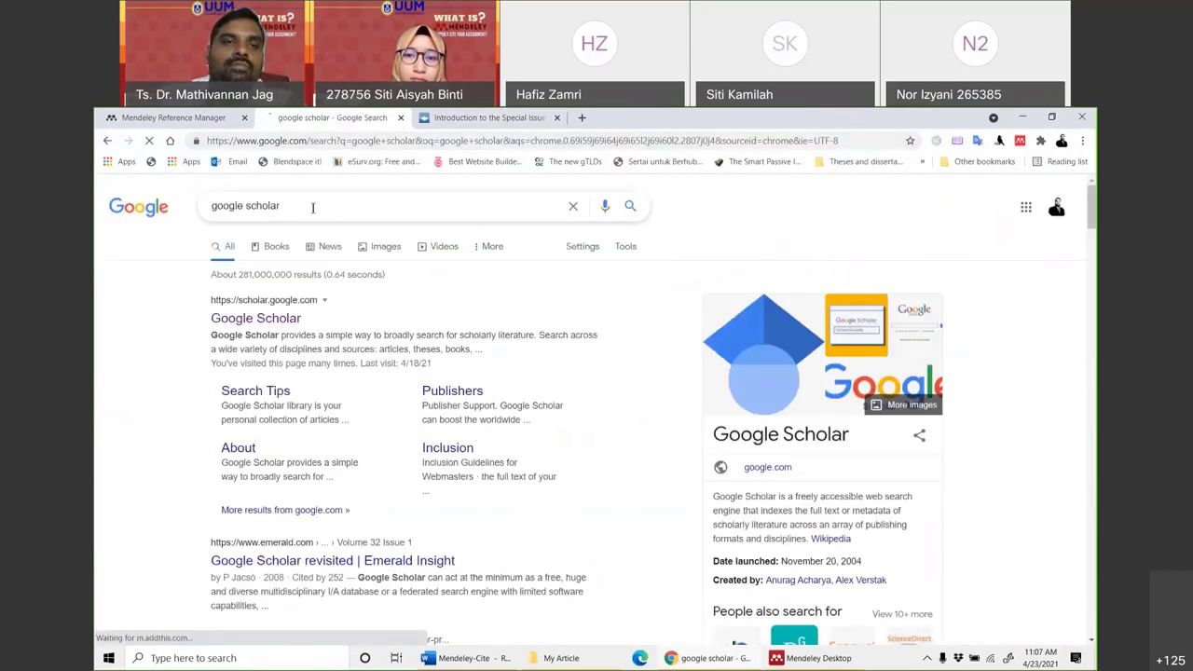
{"action": "left_click", "coordinate": [256, 318]}
{"action": "left_click", "coordinate": [401, 117]}
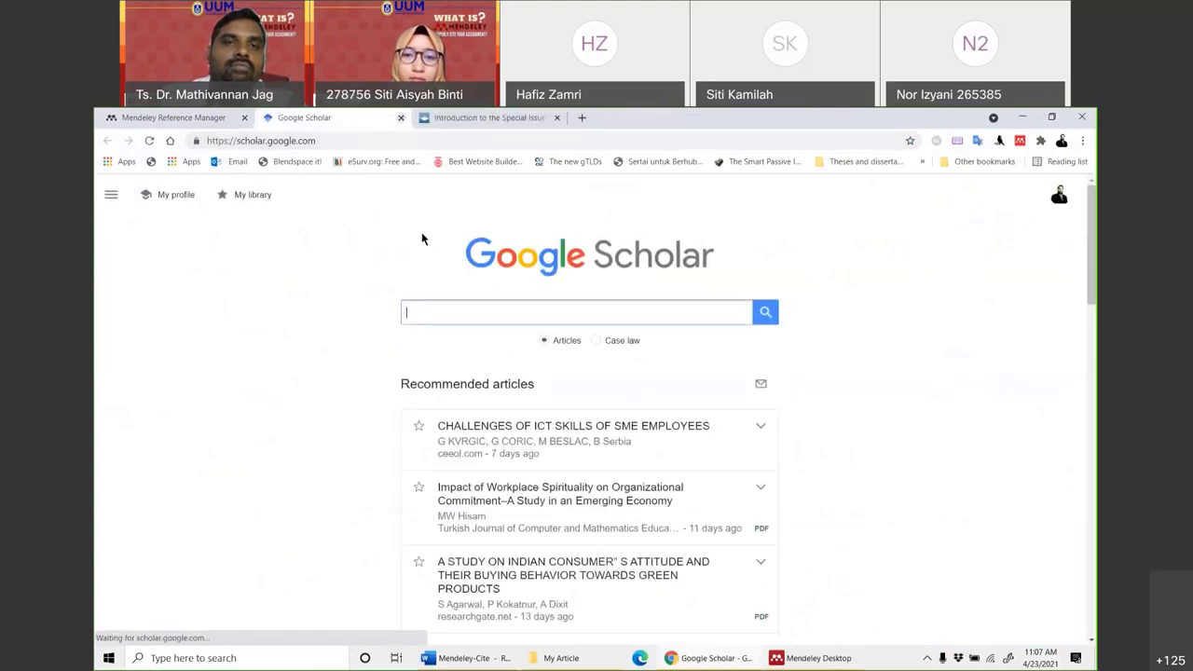
{"action": "left_click", "coordinate": [435, 314]}
{"action": "left_click", "coordinate": [448, 331]}
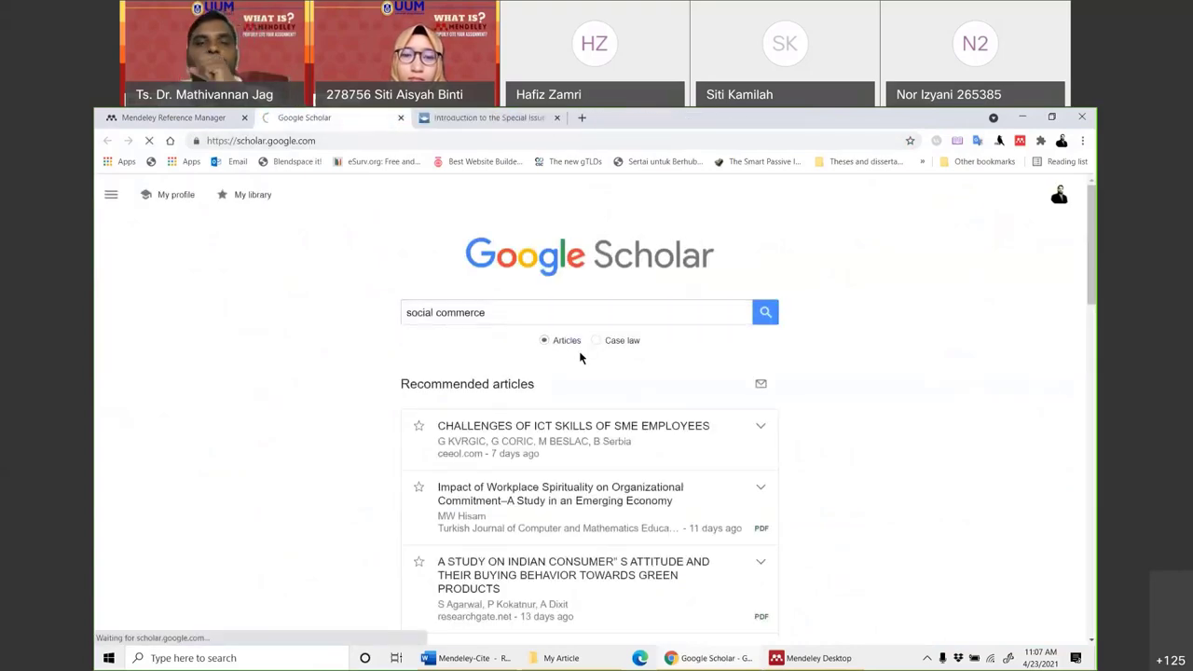
{"action": "scroll", "coordinate": [453, 418], "scroll_direction": "down", "scroll_amount": 5}
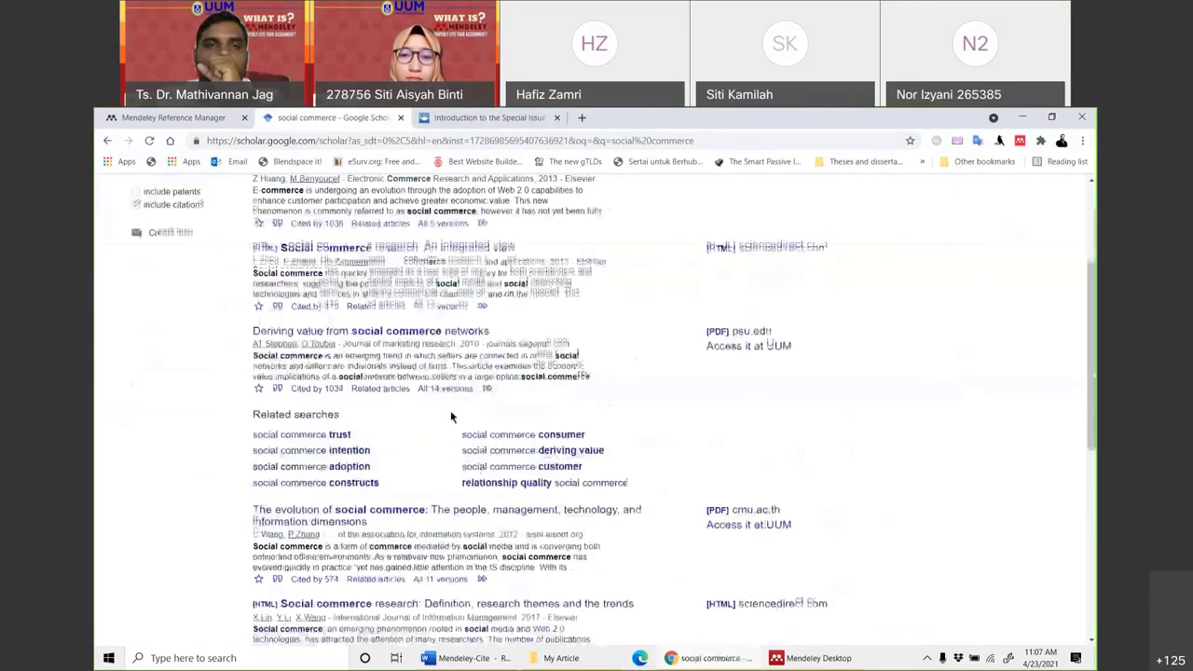
Download the Sci-Hub PDF of 'Social commerce research: An integrated view' as zhou2013 into My Article.
{"action": "left_click", "coordinate": [751, 245]}
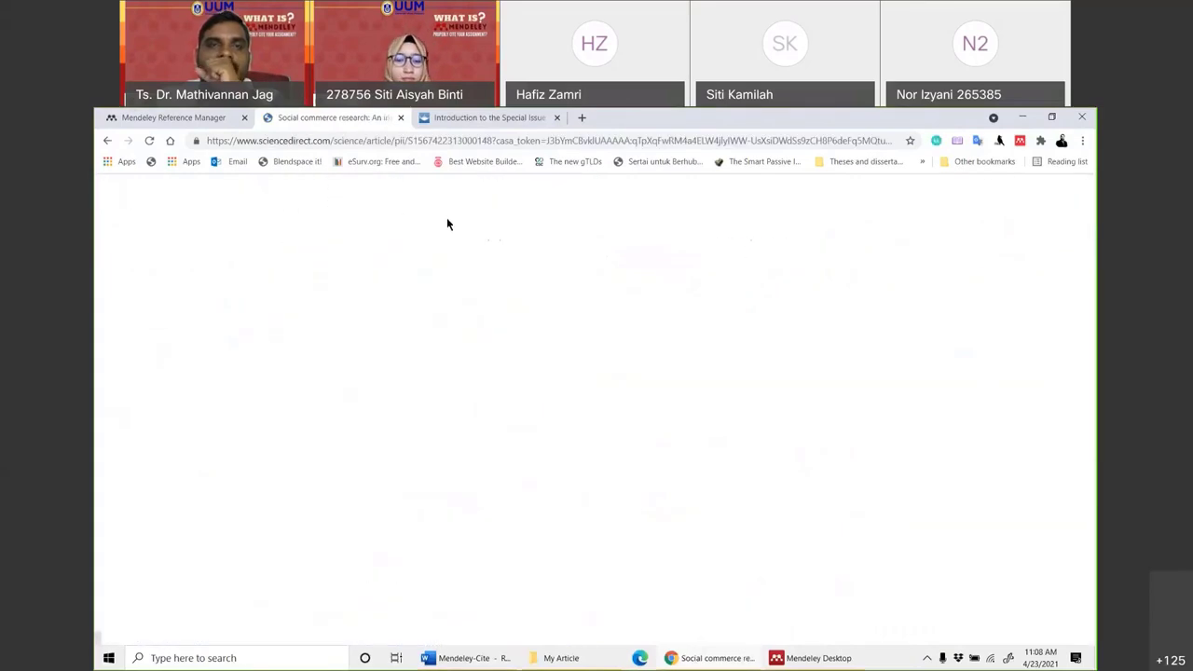
{"action": "left_click", "coordinate": [999, 140]}
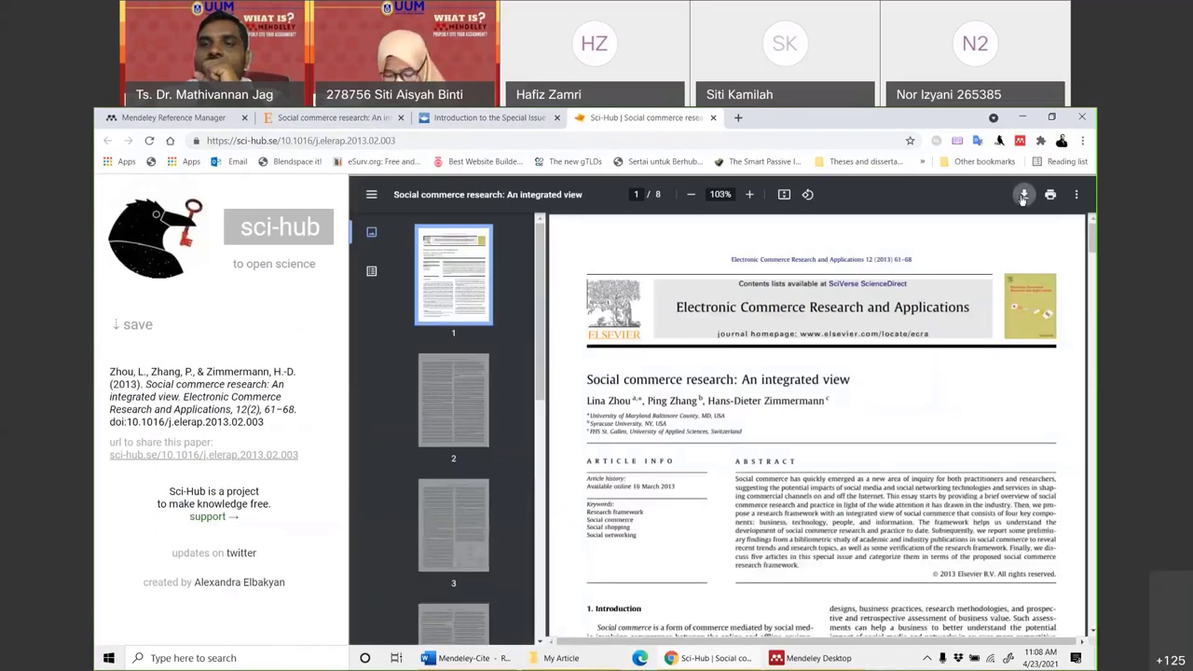
{"action": "left_click", "coordinate": [1023, 198]}
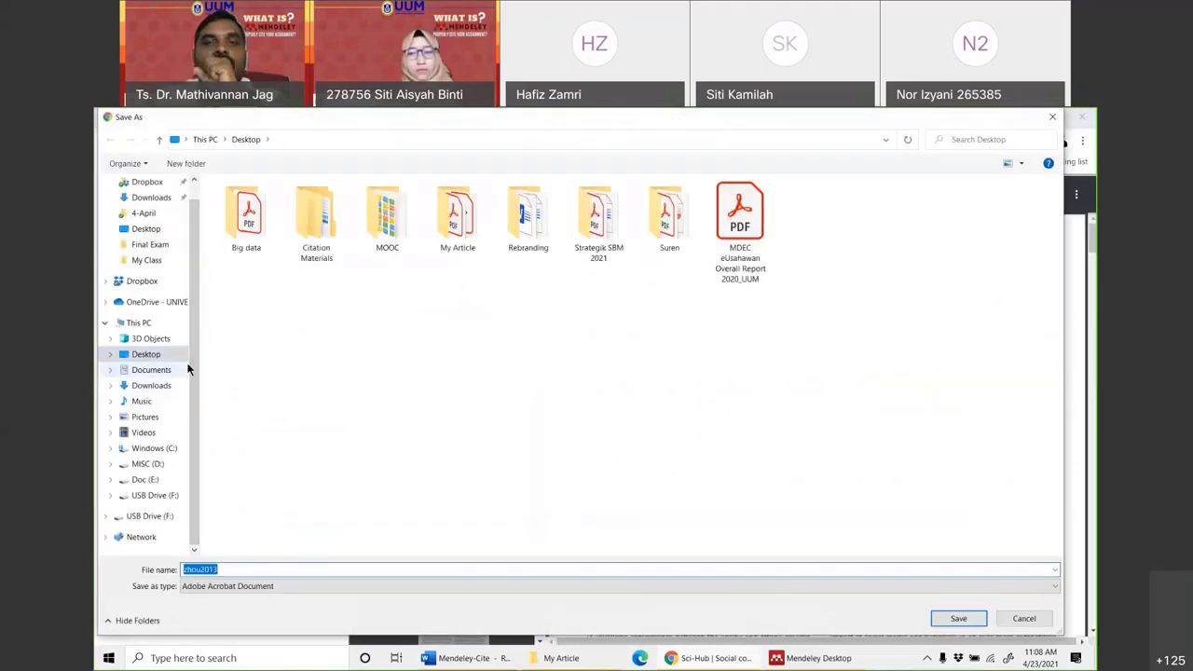
{"action": "double_click", "coordinate": [469, 238]}
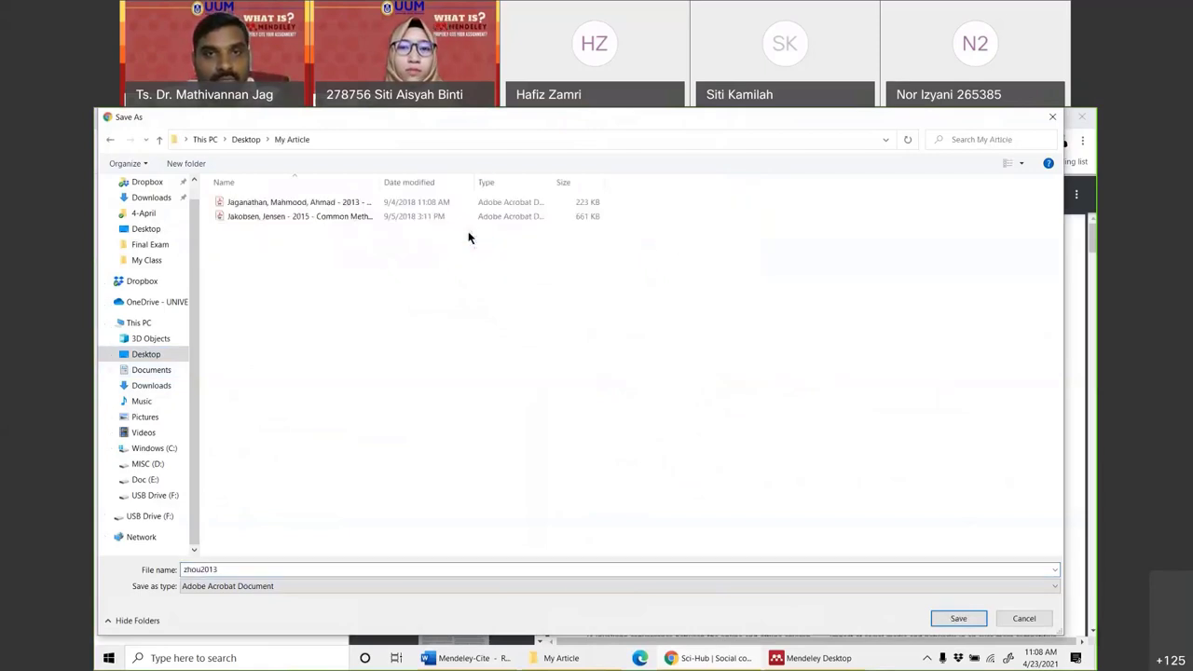
{"action": "left_click", "coordinate": [959, 619]}
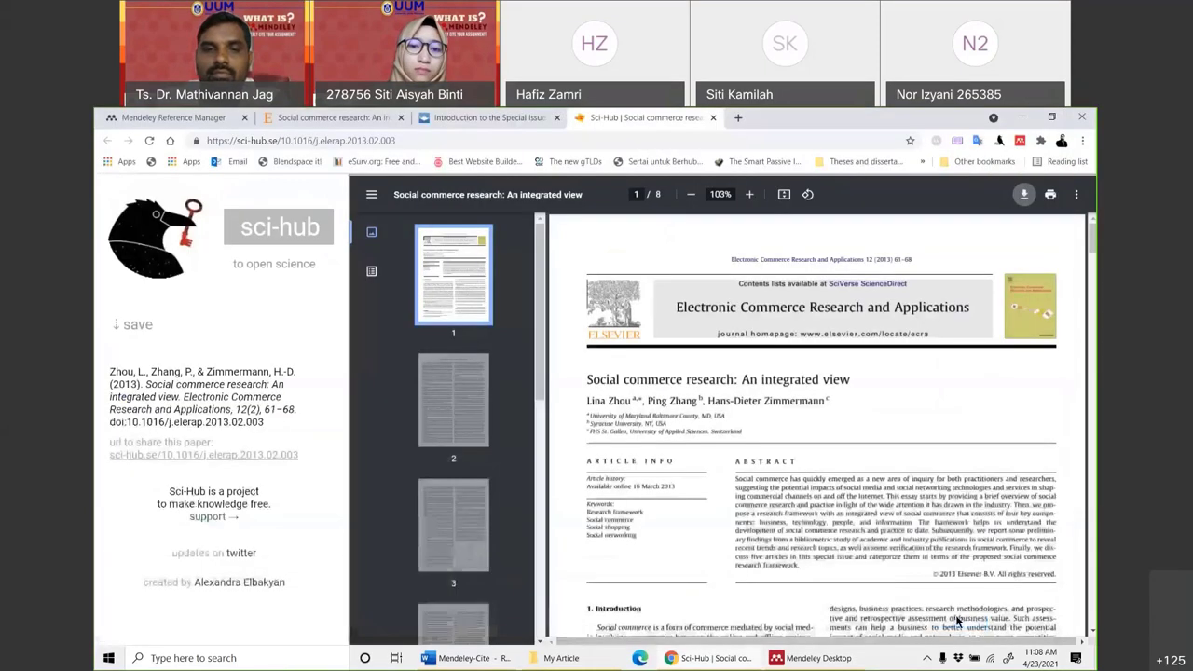
{"action": "left_click", "coordinate": [793, 658]}
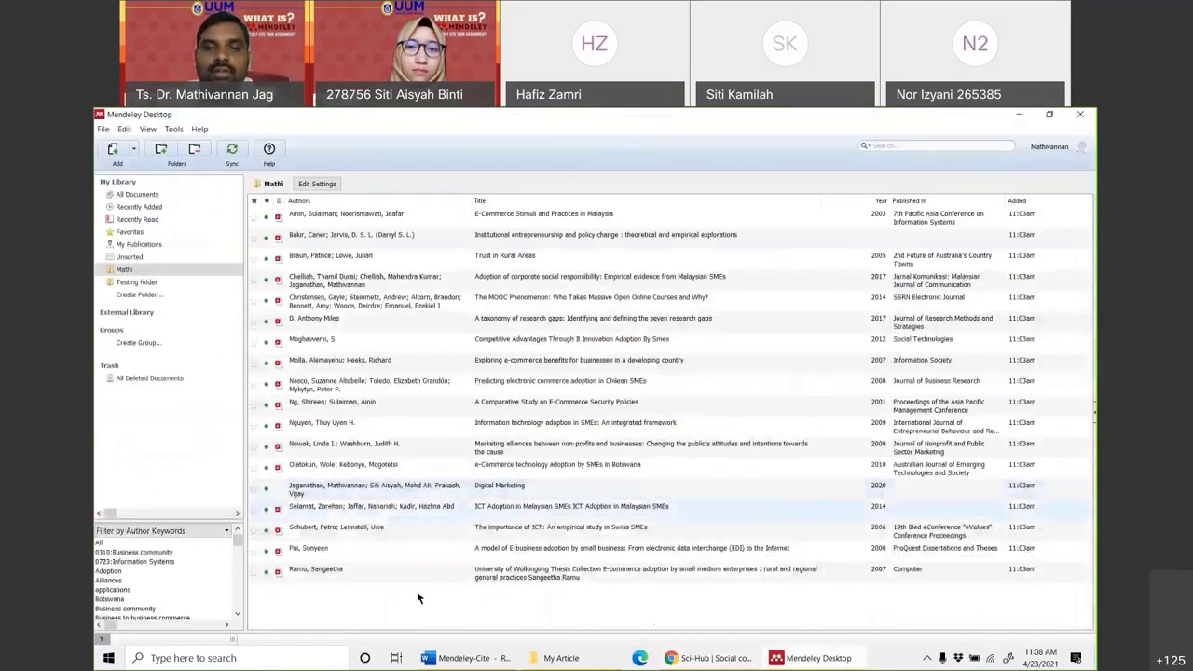
Copy the title words 'Social commerce research' from the PDF in the browser.
{"action": "key", "text": "alt+Tab"}
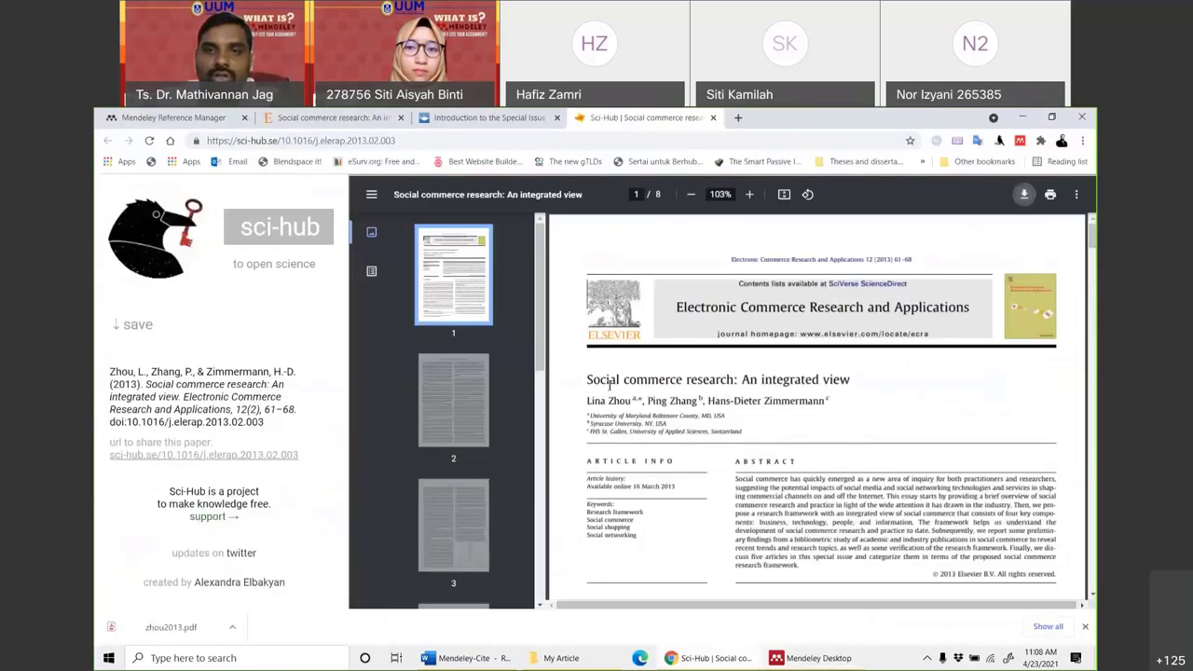
{"action": "left_click_drag", "start_coordinate": [587, 381], "coordinate": [731, 379]}
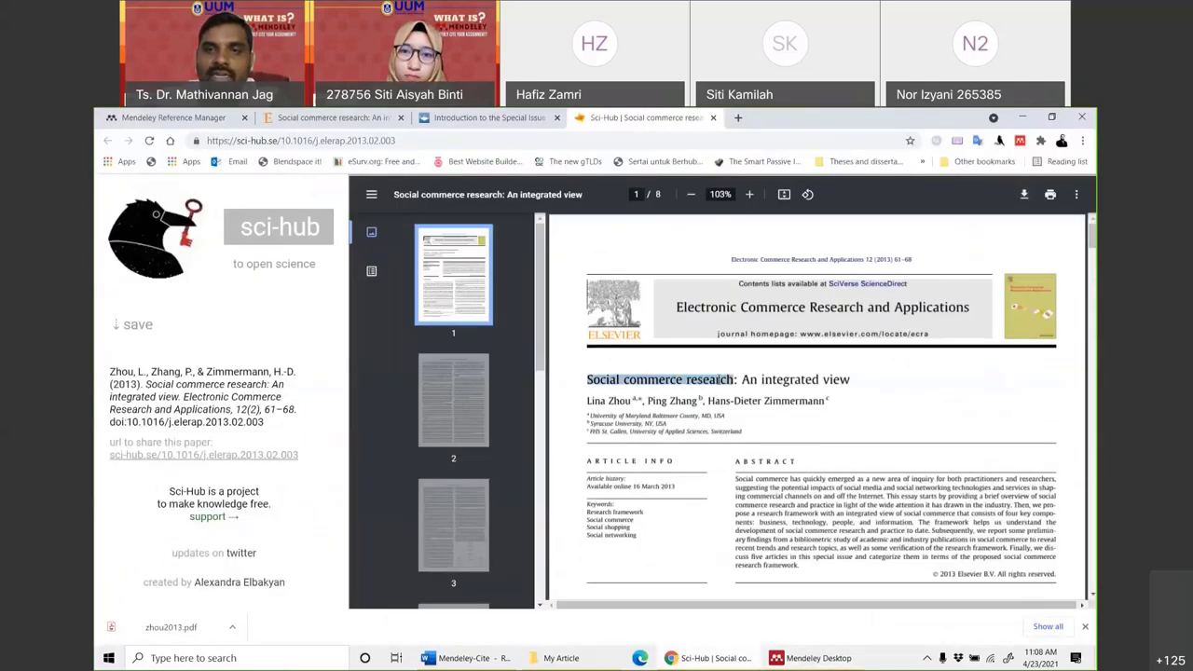
{"action": "right_click", "coordinate": [731, 379]}
{"action": "left_click", "coordinate": [751, 392]}
{"action": "left_click", "coordinate": [820, 656]}
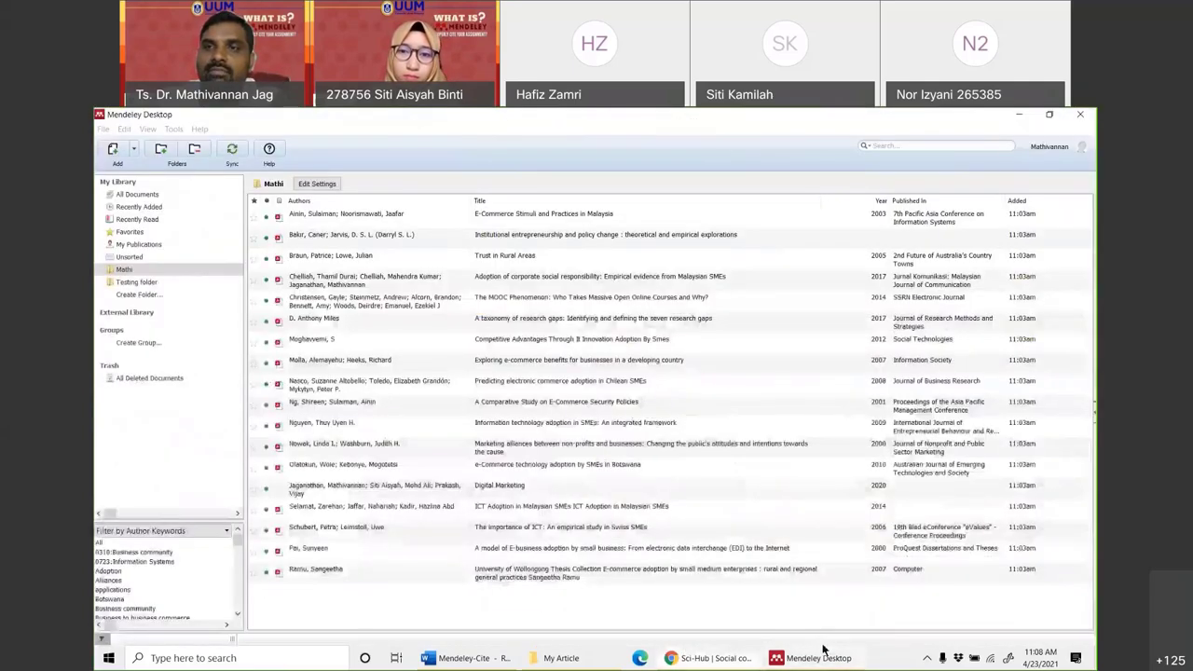
Paste the title into Mendeley's search across All Documents and open the matching article's PDF.
{"action": "right_click", "coordinate": [895, 145]}
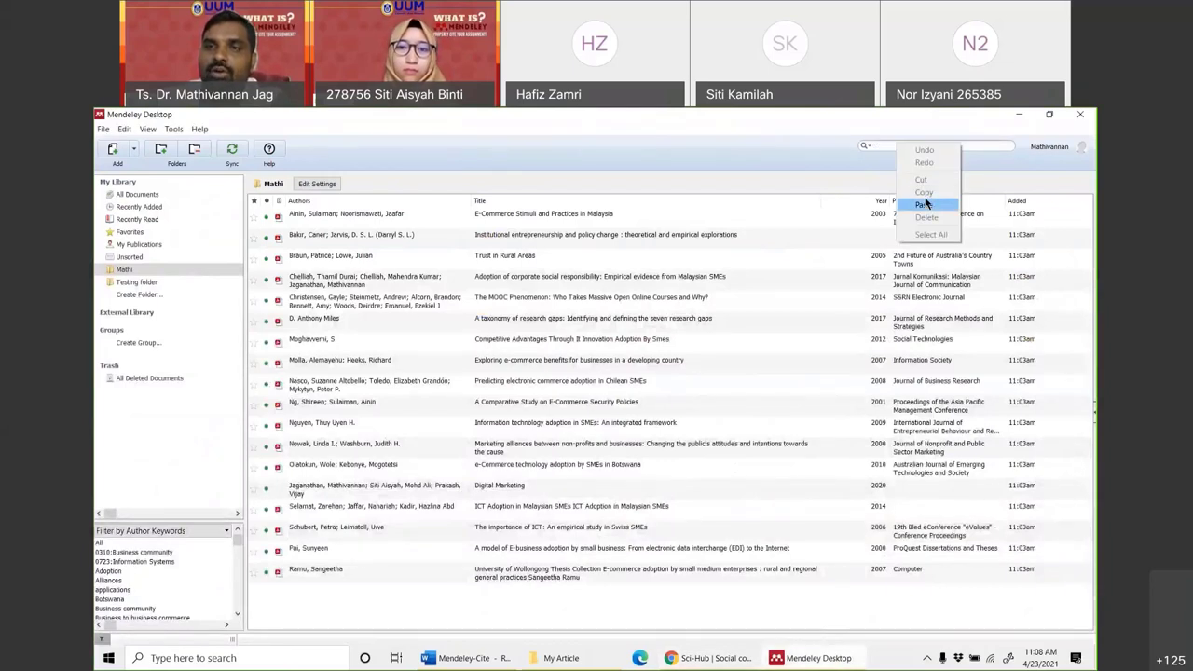
{"action": "left_click", "coordinate": [888, 151]}
{"action": "right_click", "coordinate": [888, 151]}
{"action": "left_click", "coordinate": [932, 205]}
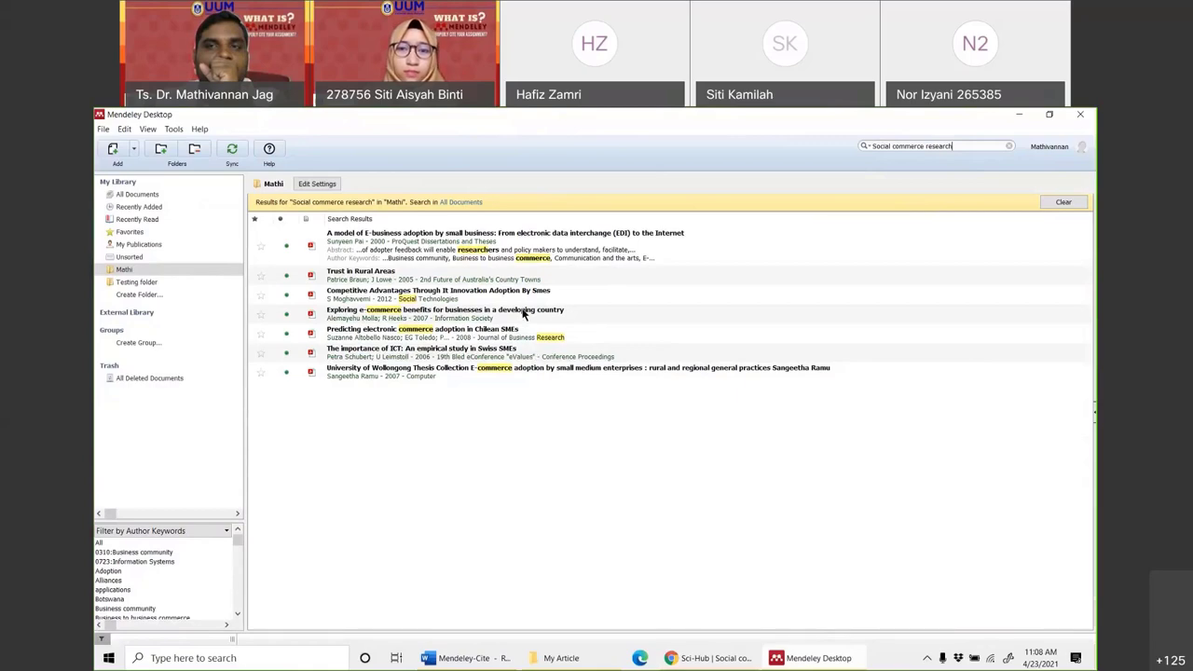
{"action": "left_click", "coordinate": [1065, 201]}
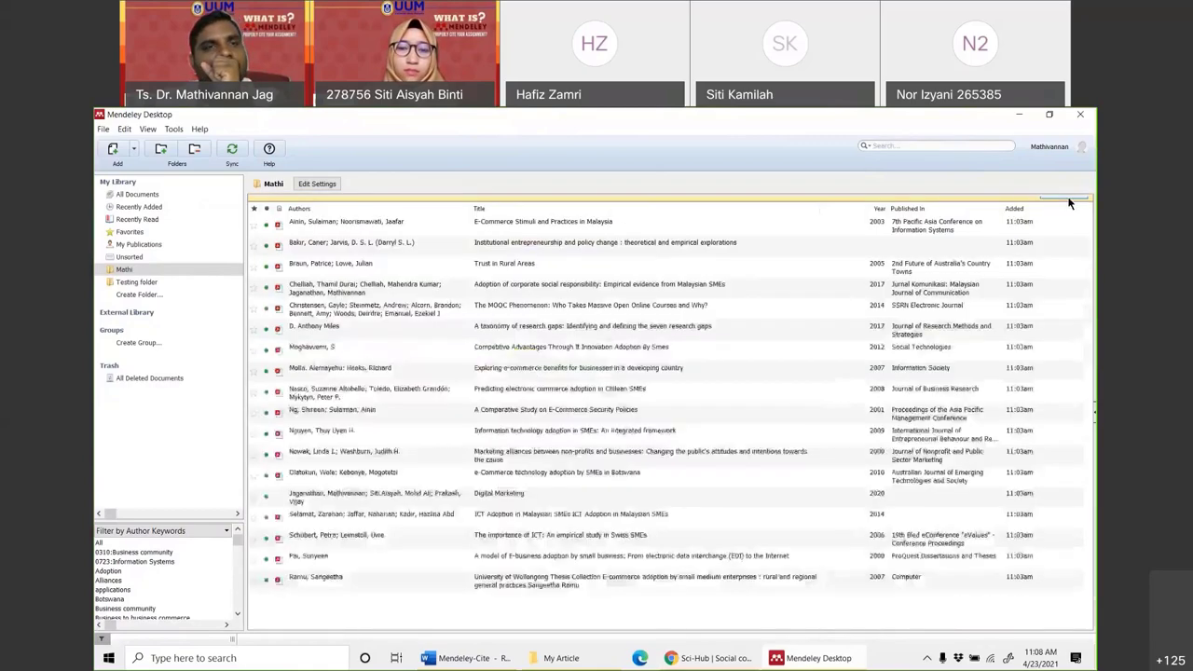
{"action": "left_click", "coordinate": [146, 196]}
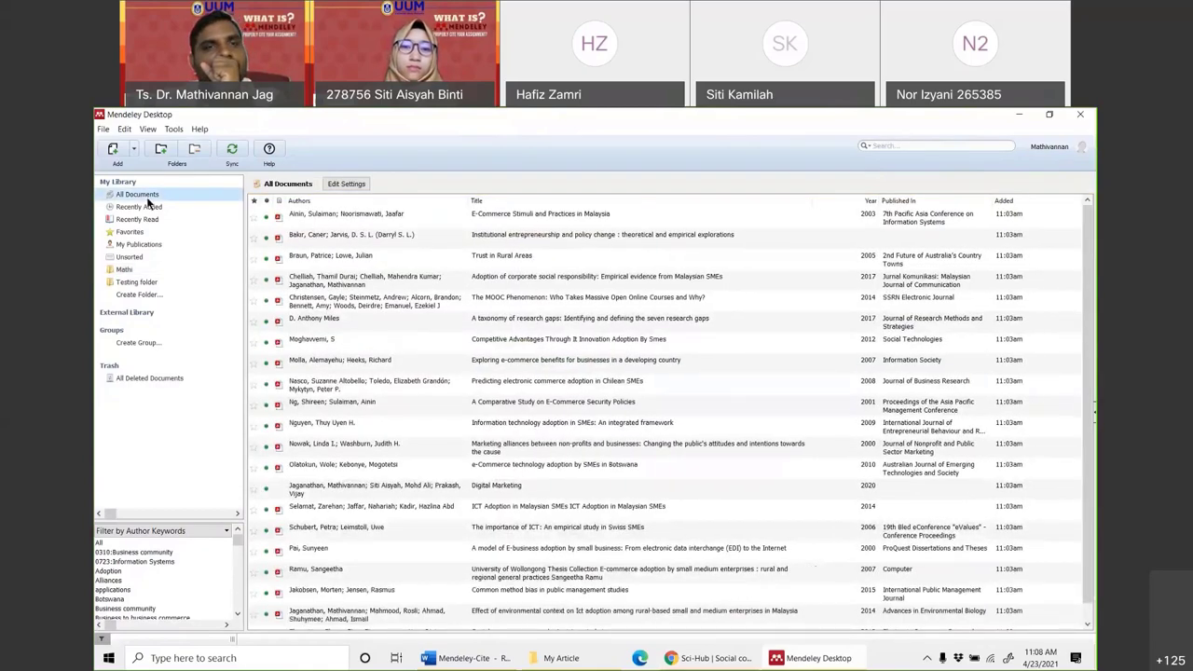
{"action": "right_click", "coordinate": [917, 147]}
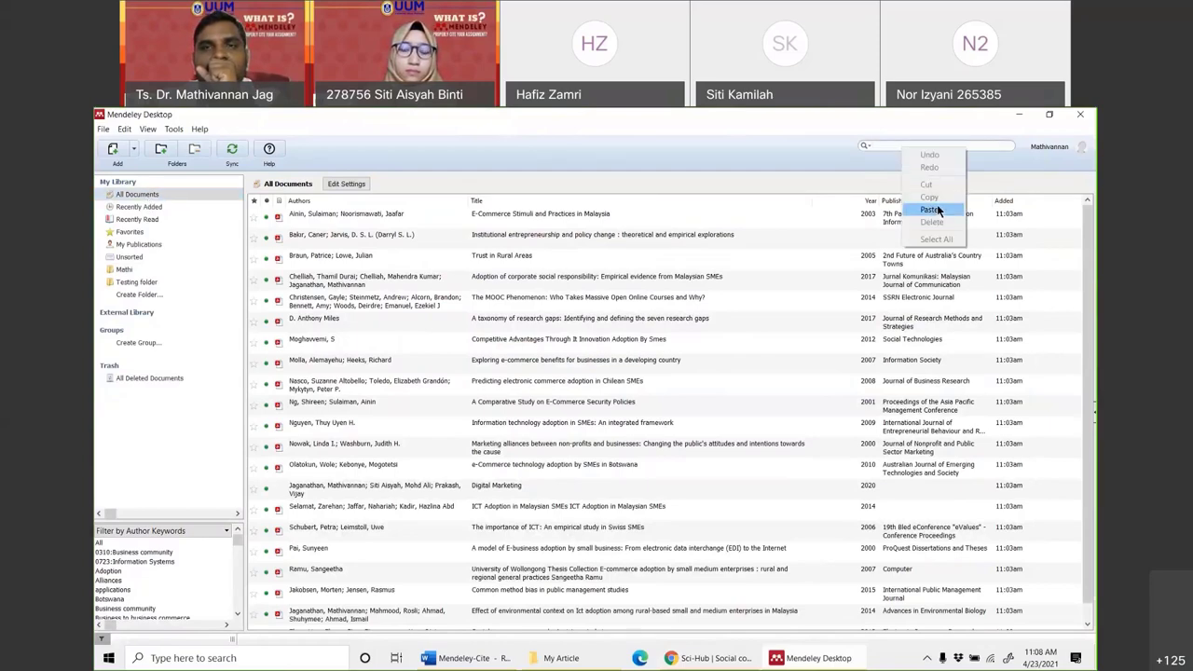
{"action": "left_click", "coordinate": [938, 211]}
{"action": "left_click", "coordinate": [416, 238]}
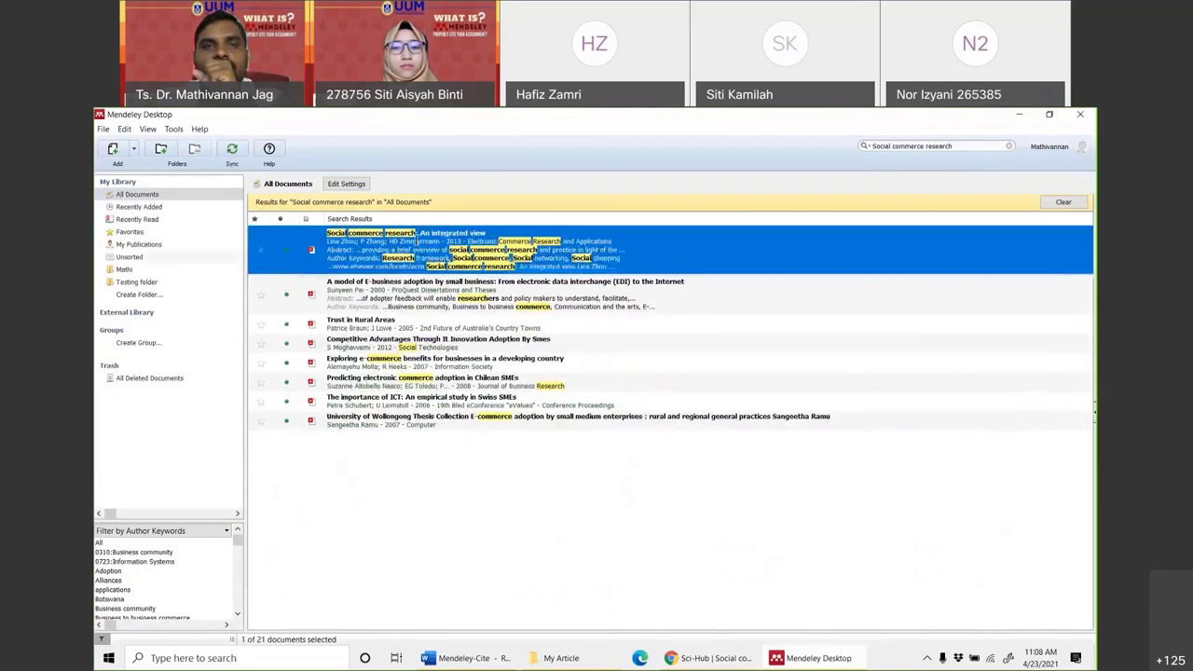
{"action": "double_click", "coordinate": [416, 238]}
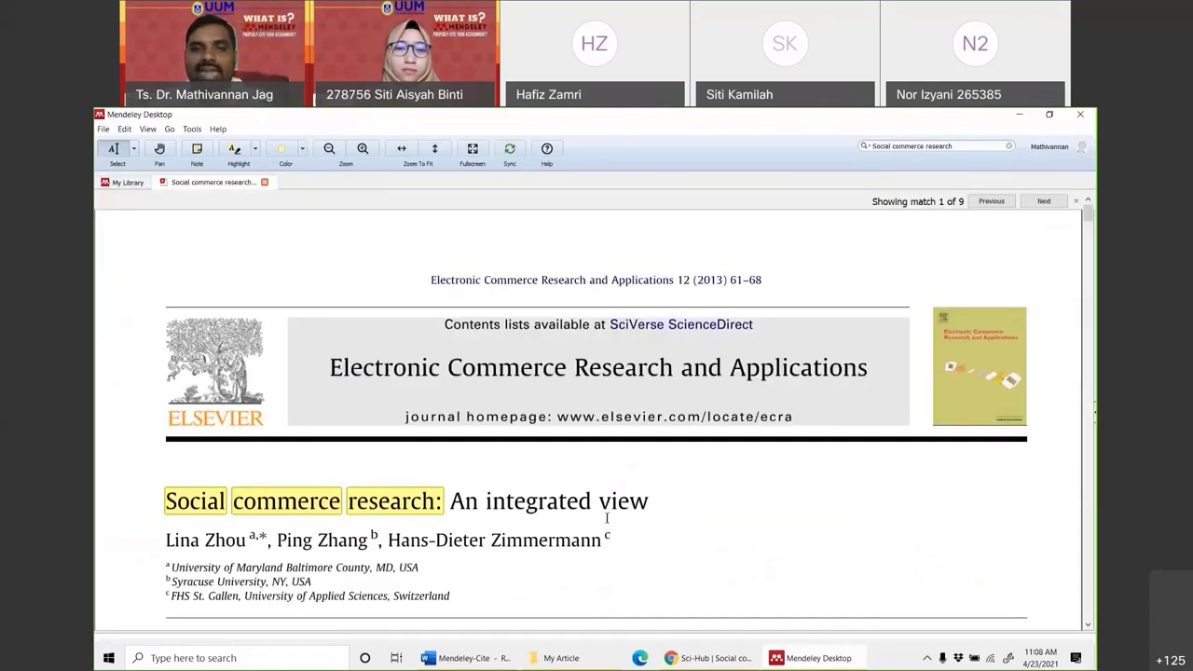
Close the My Article window and the open paper, clear the search, then reopen My Article.
{"action": "left_click", "coordinate": [580, 661]}
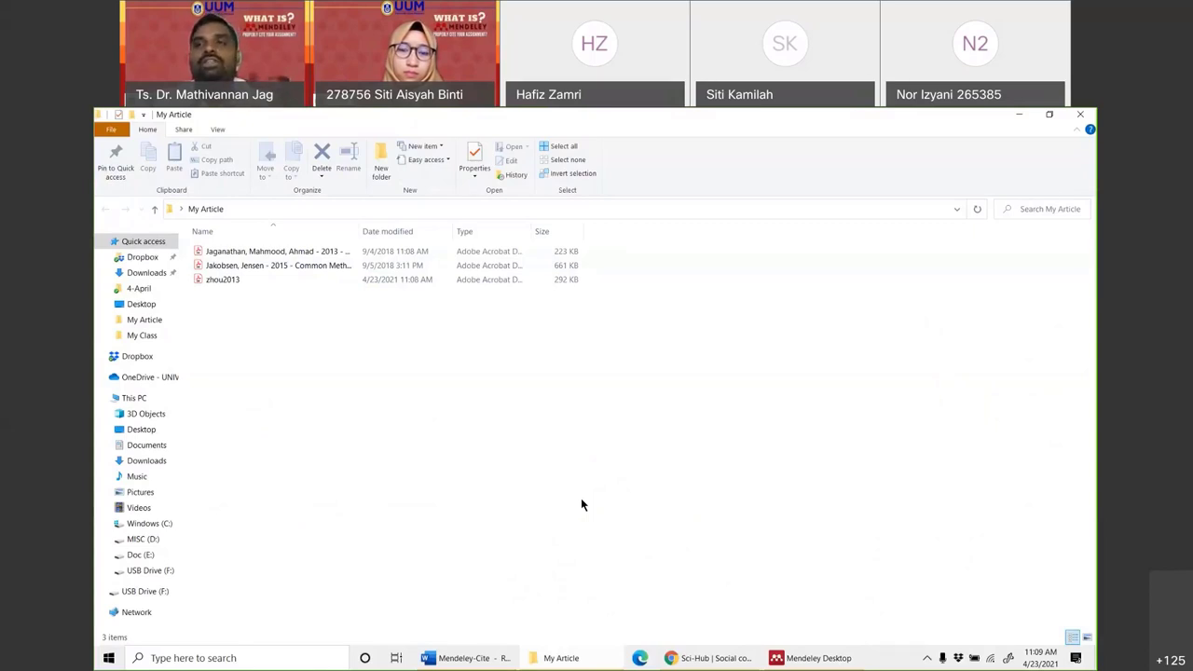
{"action": "left_click", "coordinate": [1079, 118]}
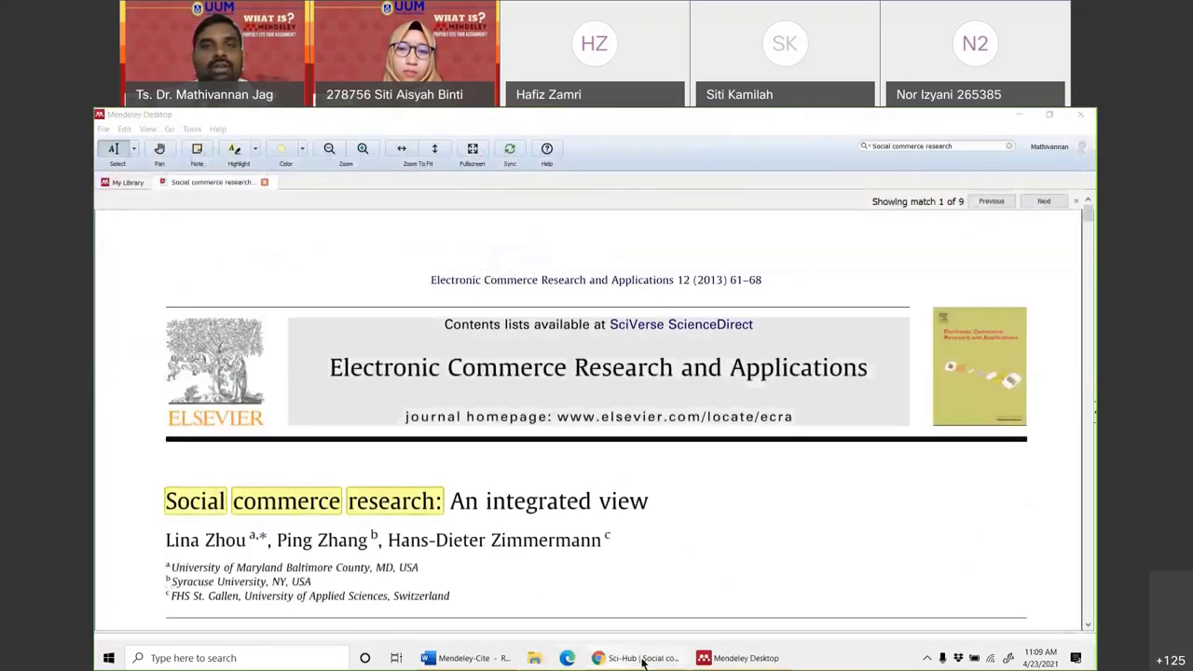
{"action": "left_click", "coordinate": [267, 188]}
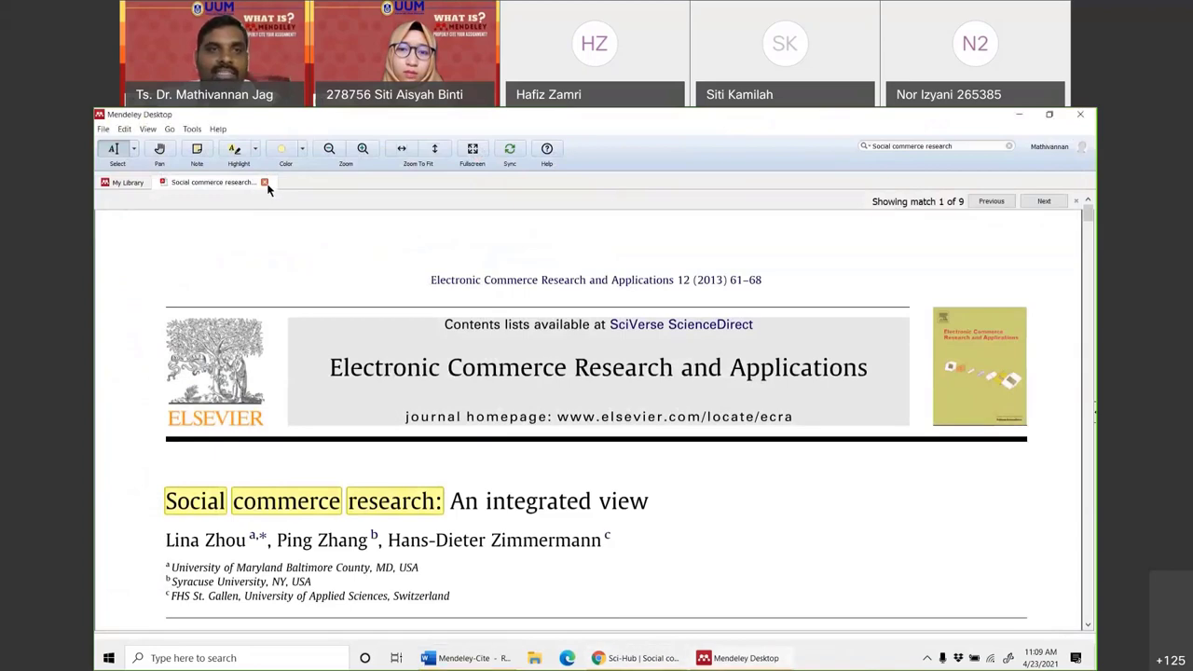
{"action": "left_click", "coordinate": [265, 184]}
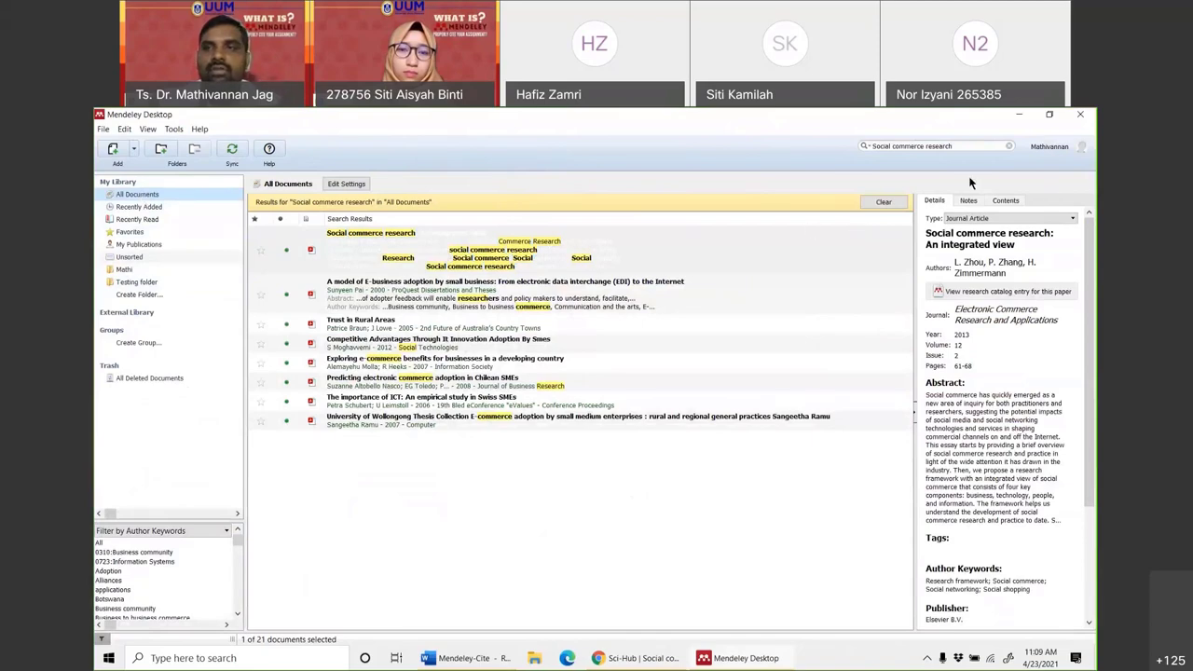
{"action": "left_click", "coordinate": [883, 202]}
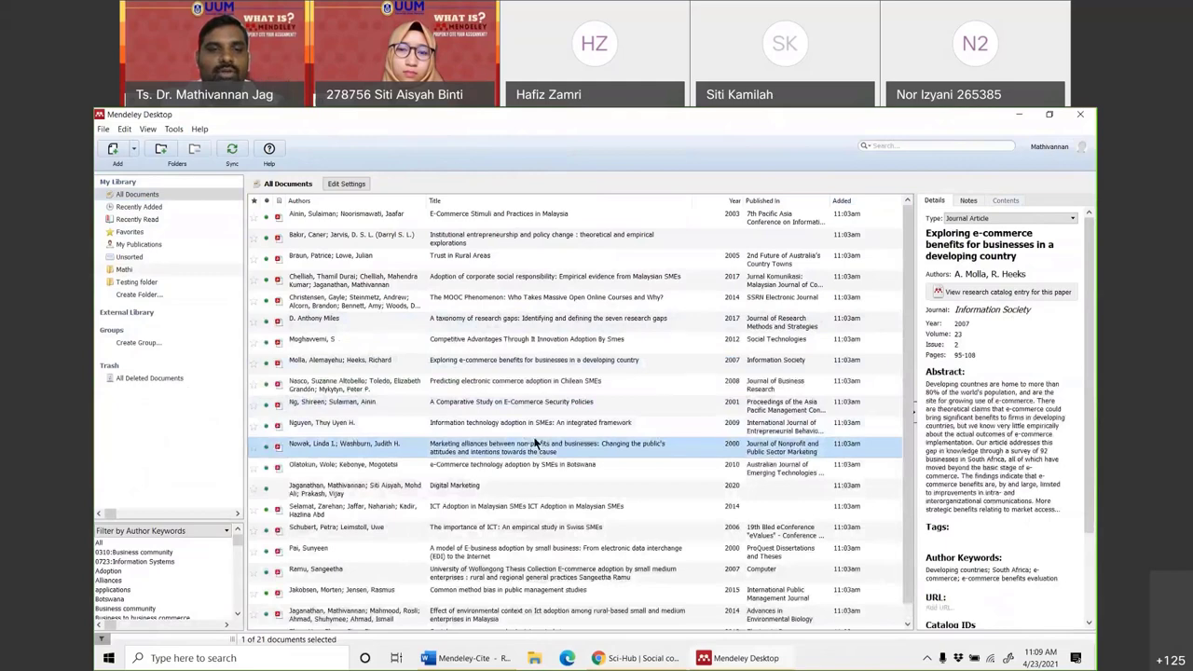
{"action": "left_click", "coordinate": [536, 445]}
{"action": "scroll", "coordinate": [536, 445], "scroll_direction": "down", "scroll_amount": 1}
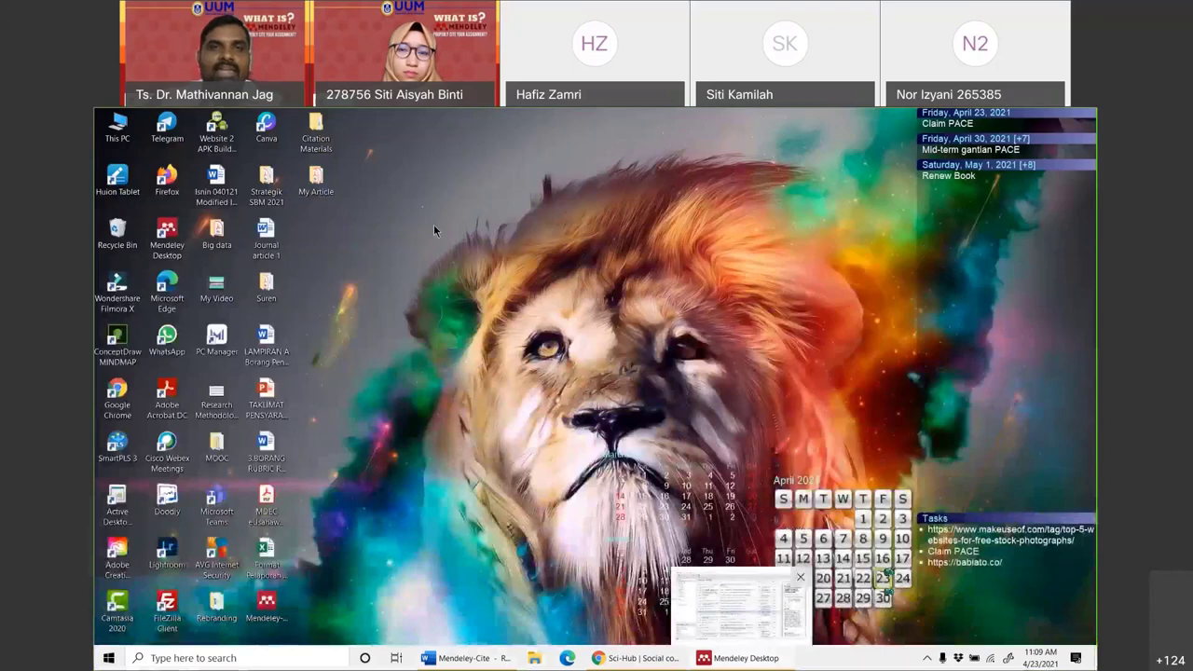
{"action": "left_click", "coordinate": [637, 606]}
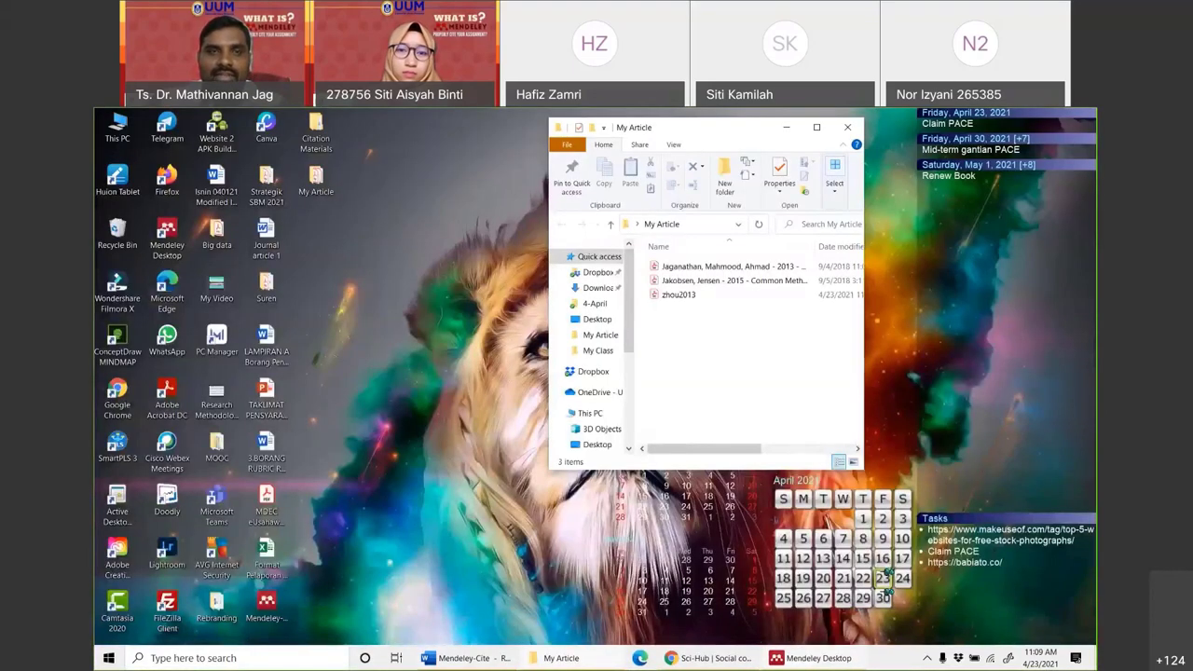
Drag three PDFs from Citation Materials > Journal into My Article and check them in Mendeley.
{"action": "double_click", "coordinate": [316, 130]}
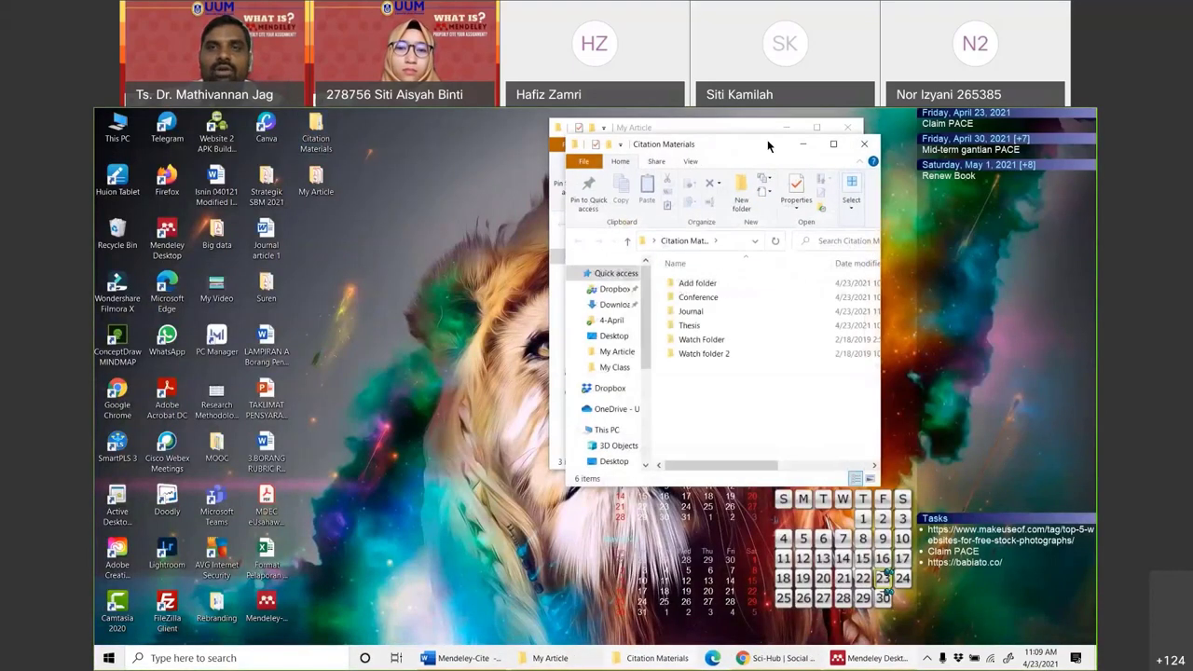
{"action": "left_click_drag", "start_coordinate": [768, 147], "coordinate": [310, 156]}
{"action": "double_click", "coordinate": [231, 324]}
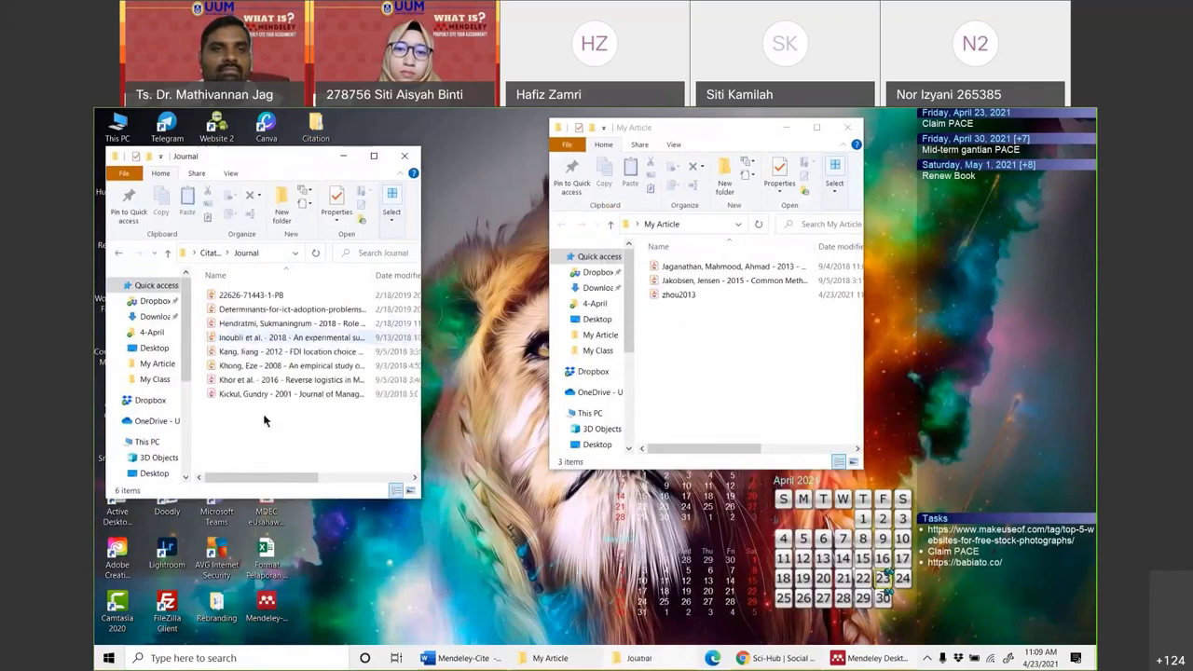
{"action": "left_click_drag", "start_coordinate": [255, 421], "coordinate": [731, 384]}
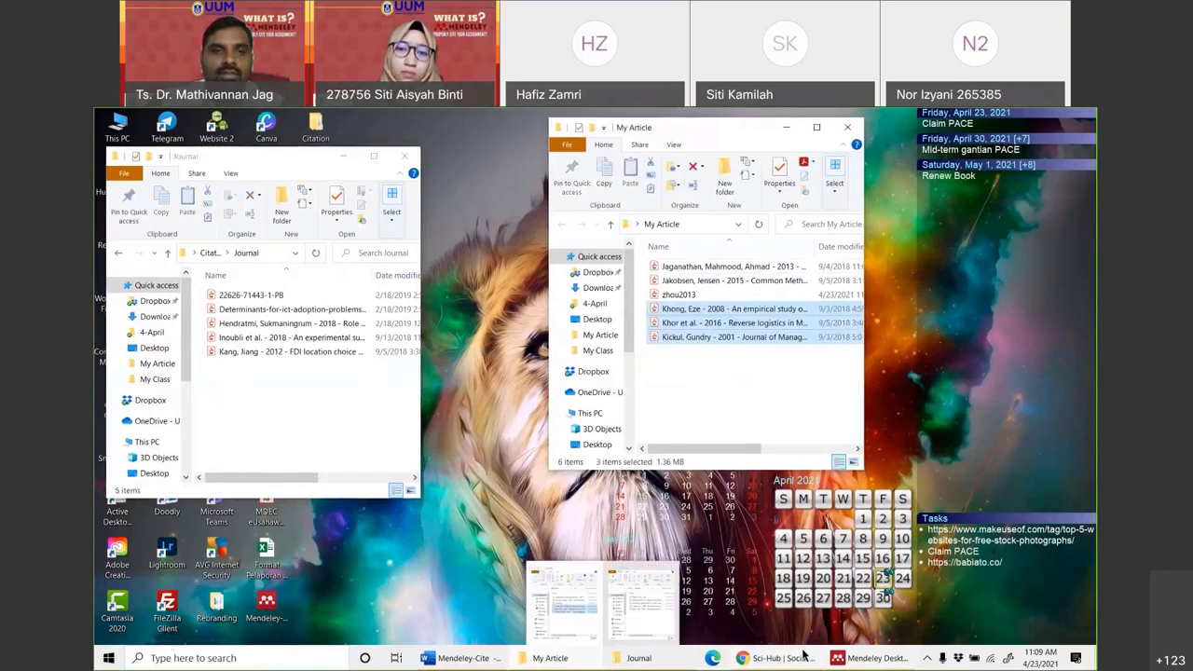
{"action": "left_click", "coordinate": [869, 658]}
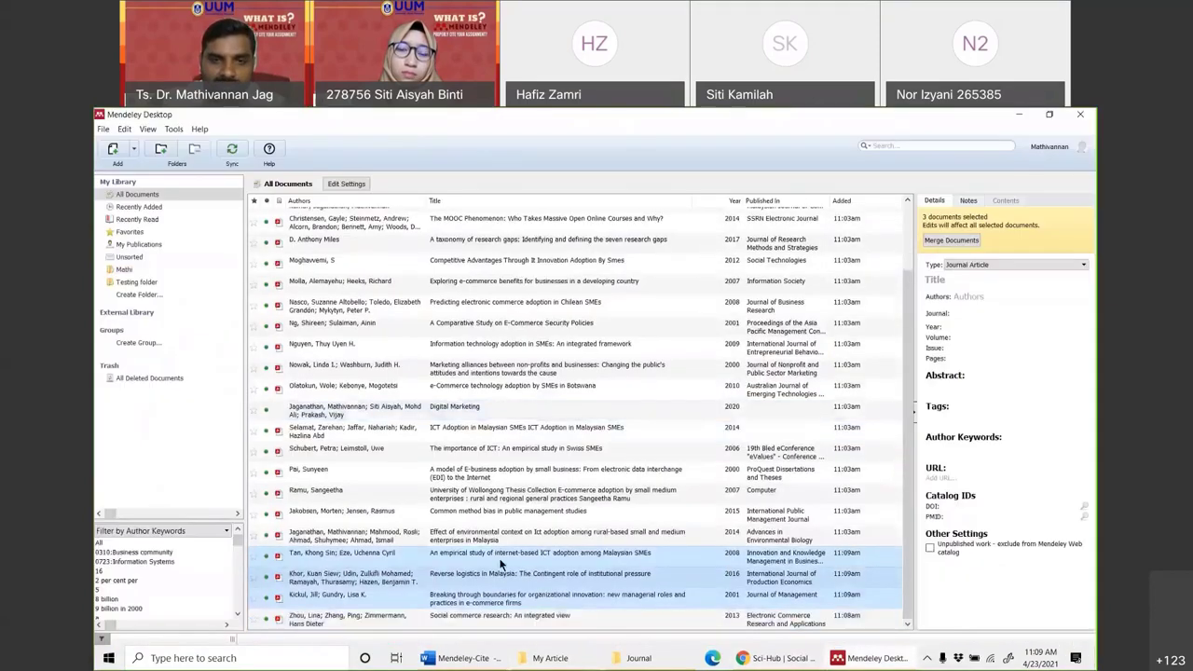
Check the E-business adoption and ICT Adoption entries, then move all six My Article PDFs into Journal.
{"action": "left_click", "coordinate": [498, 473]}
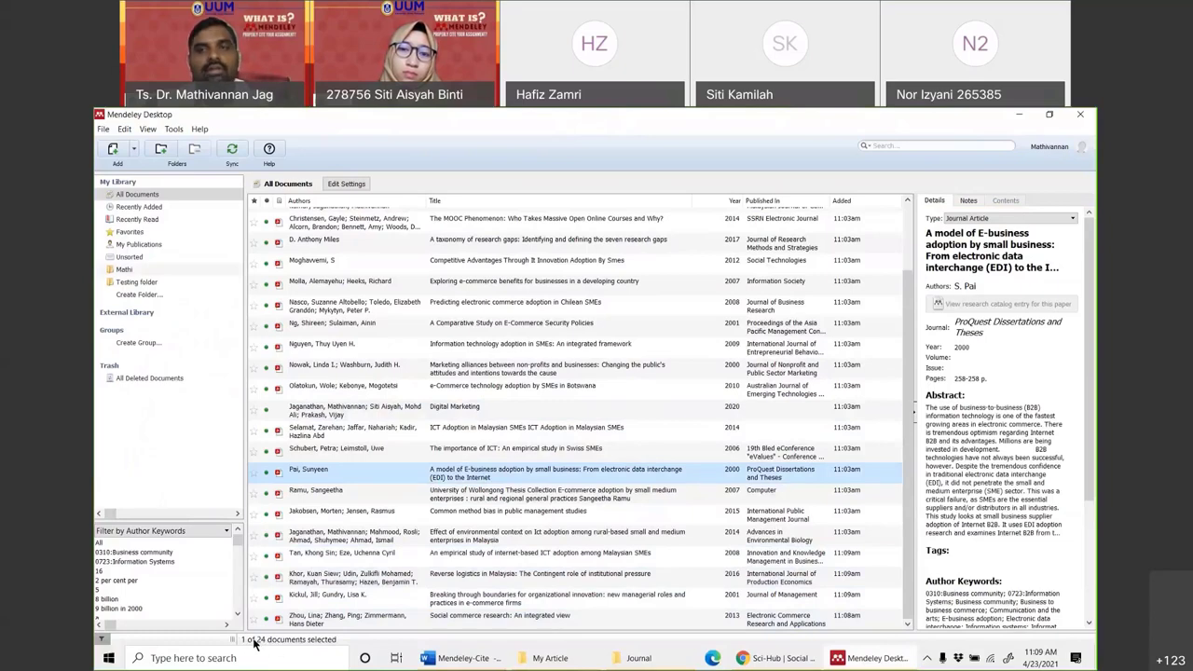
{"action": "left_click", "coordinate": [474, 431]}
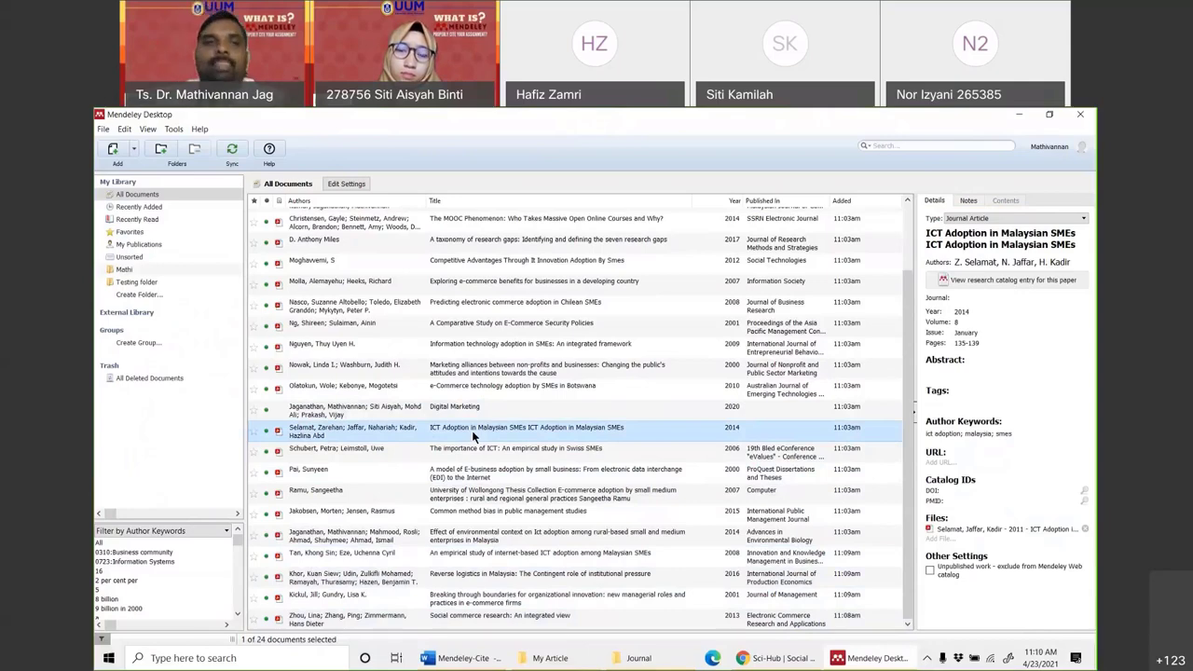
{"action": "left_click", "coordinate": [859, 662]}
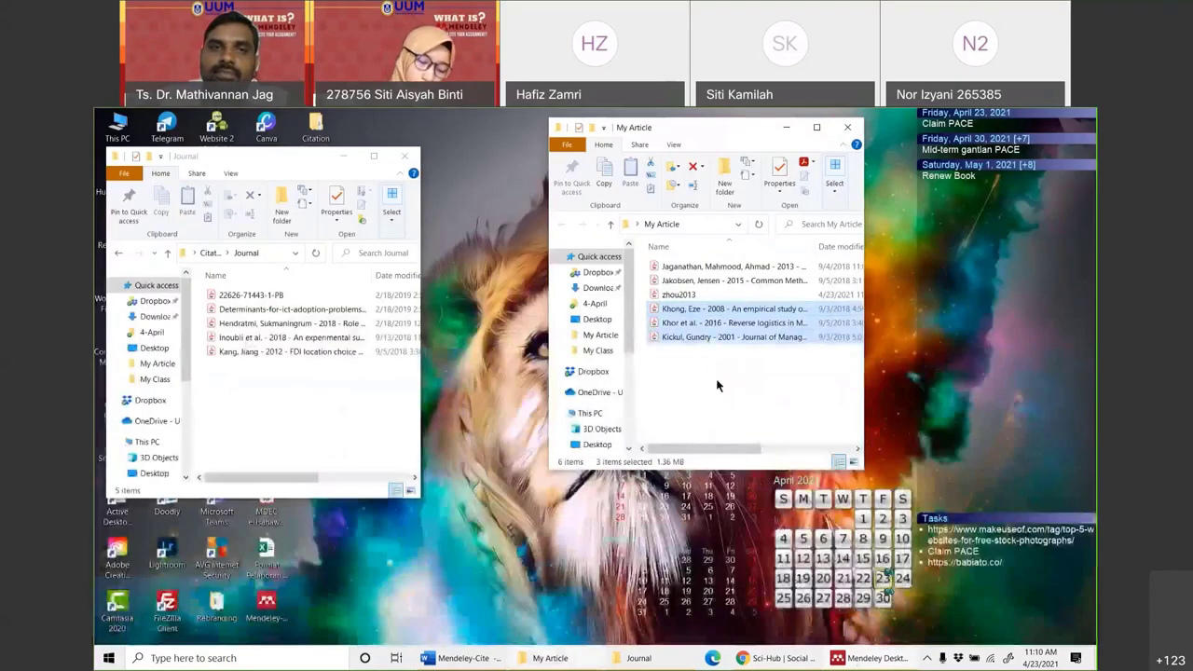
{"action": "left_click_drag", "start_coordinate": [701, 391], "coordinate": [299, 410]}
{"action": "left_click", "coordinate": [847, 127]}
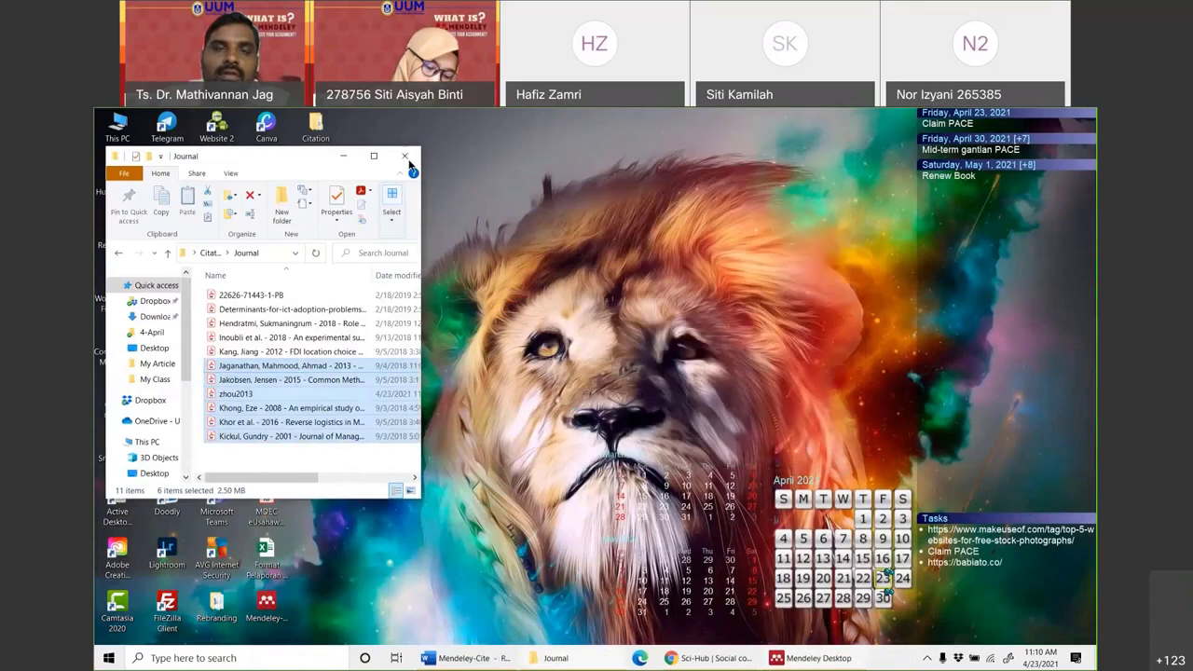
{"action": "left_click", "coordinate": [404, 157]}
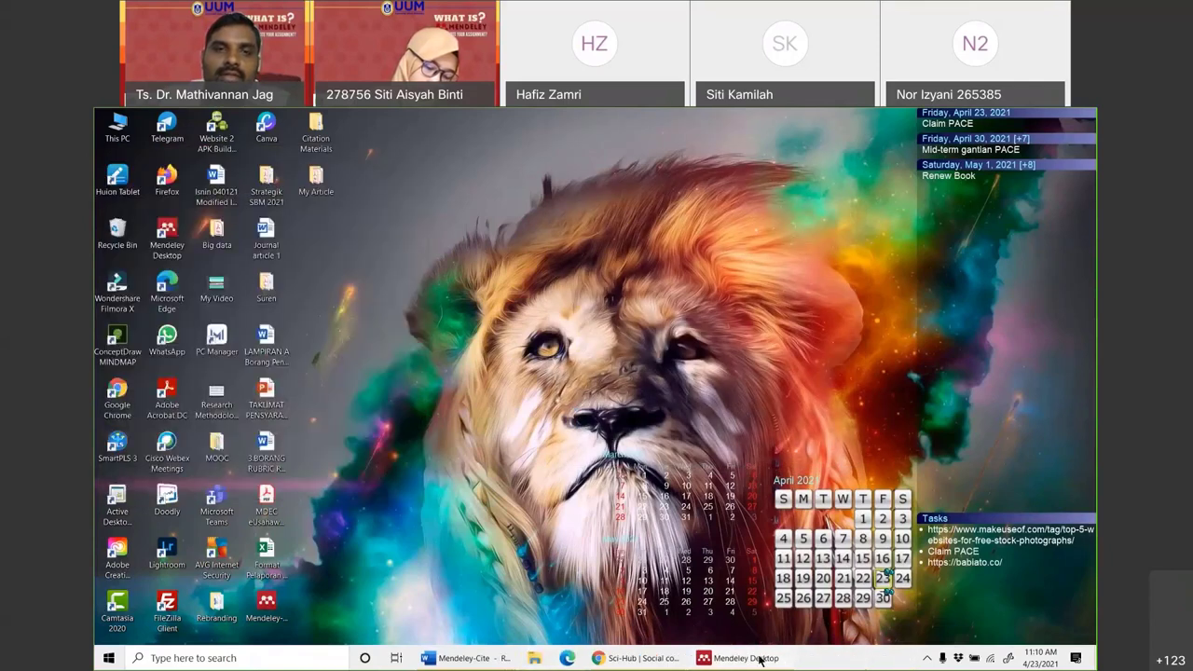
{"action": "left_click", "coordinate": [760, 659]}
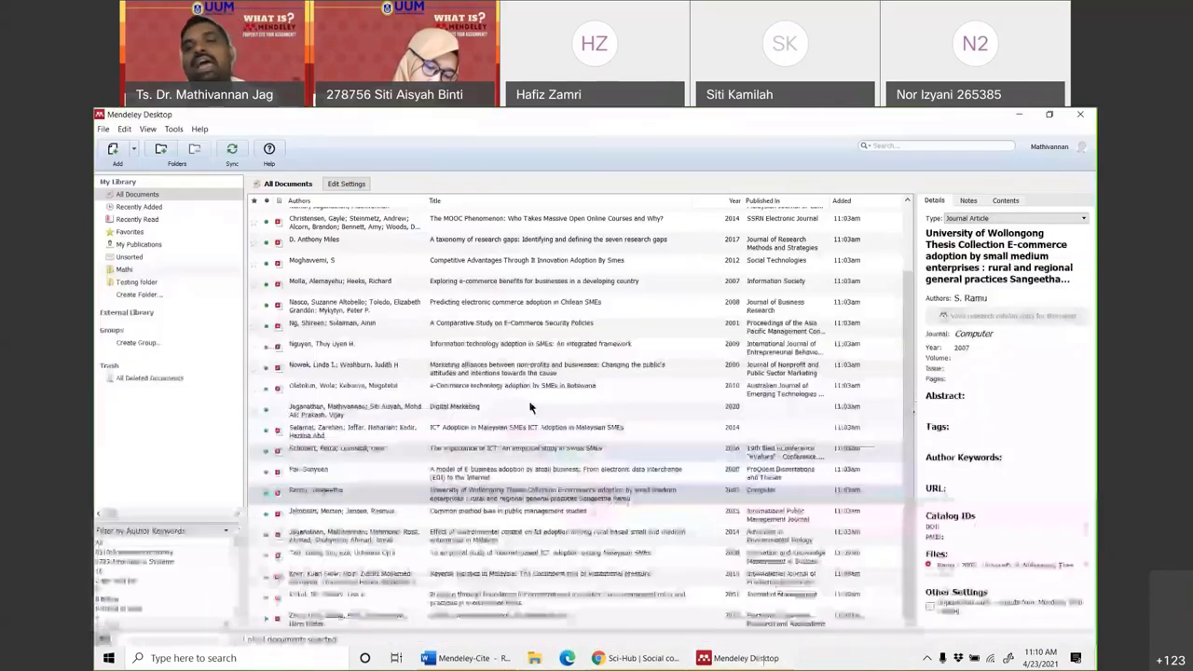
Sync the library with the online account while reviewing the IT adoption and E-business papers.
{"action": "left_click", "coordinate": [565, 344]}
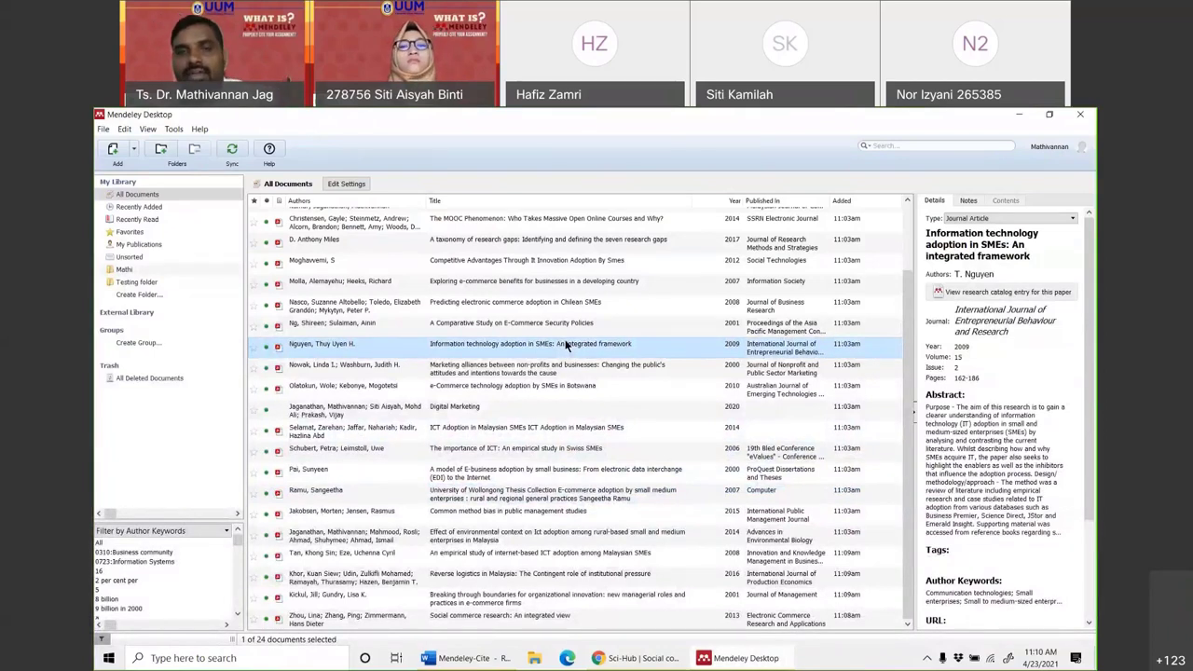
{"action": "left_click", "coordinate": [233, 153]}
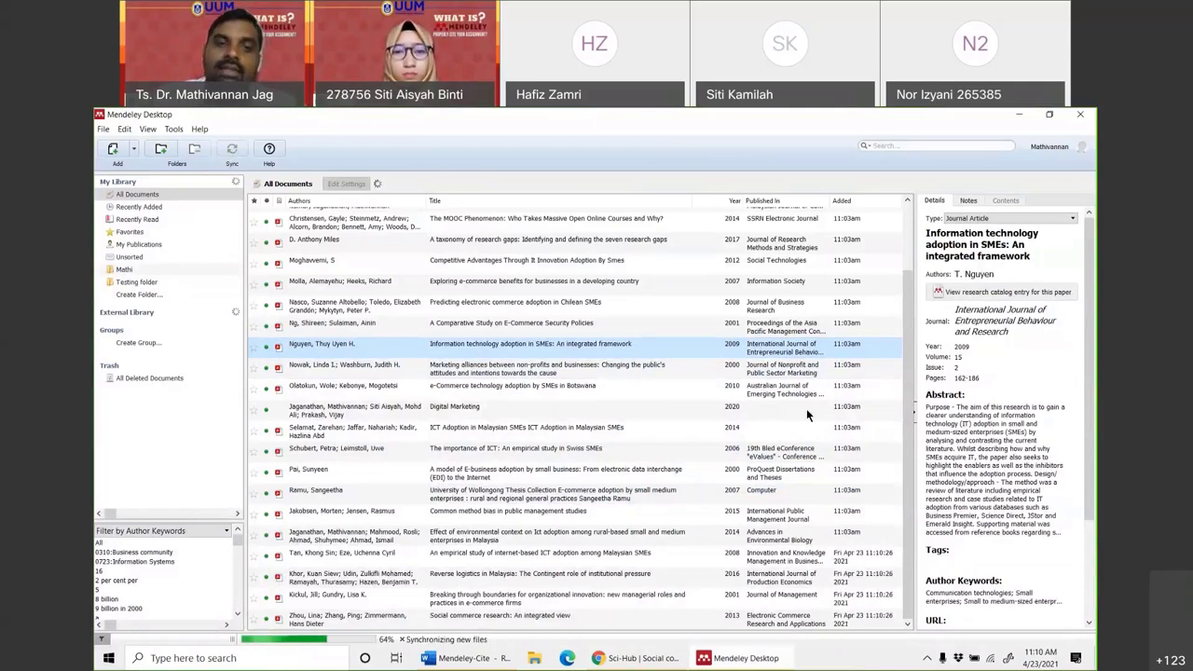
{"action": "left_click", "coordinate": [462, 475]}
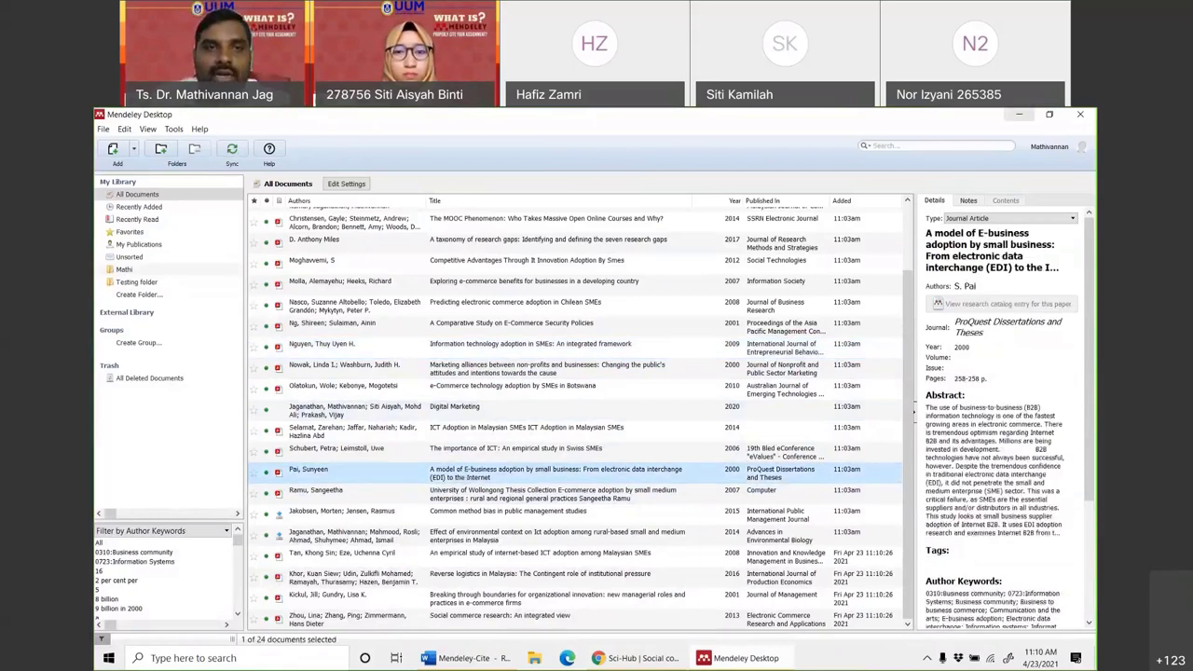
Check the My Article folder on the desktop, then review the Marketing alliances and E-Commerce Security papers.
{"action": "left_click", "coordinate": [1019, 113]}
{"action": "left_click", "coordinate": [317, 182]}
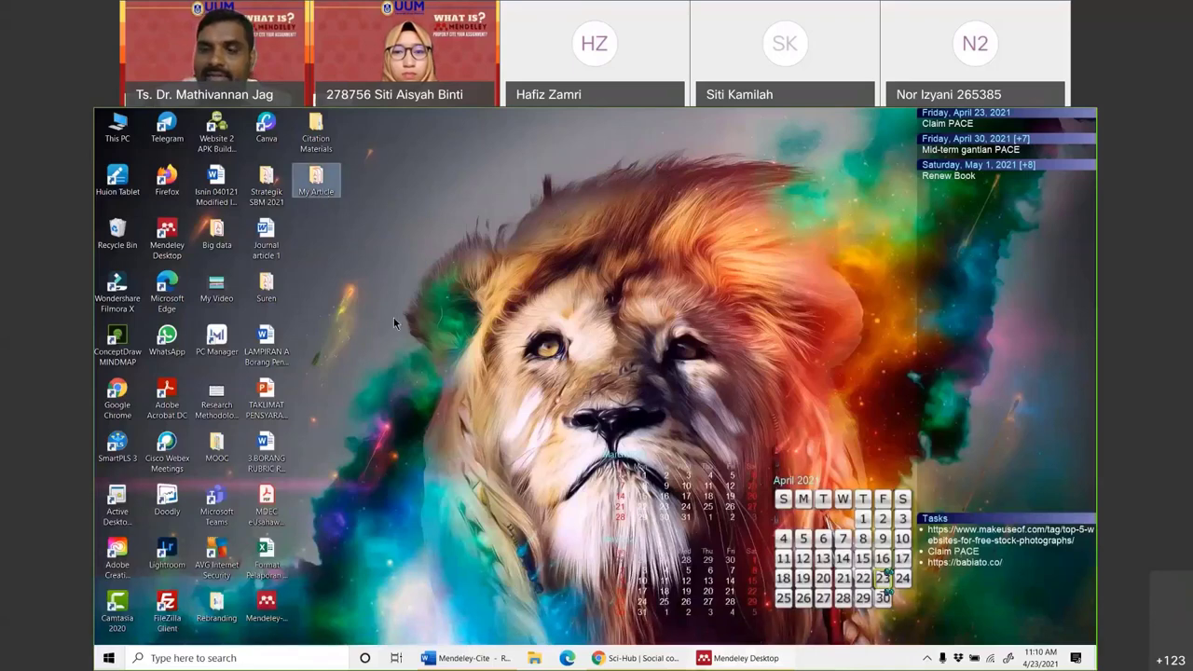
{"action": "left_click", "coordinate": [393, 318]}
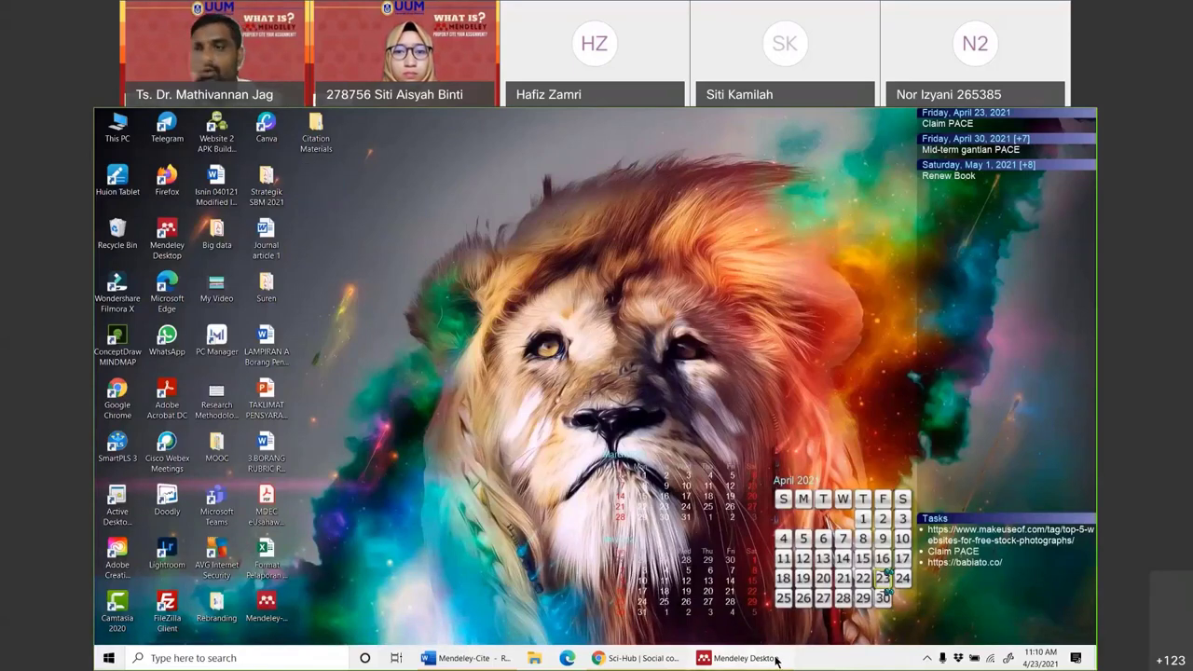
{"action": "left_click", "coordinate": [742, 658]}
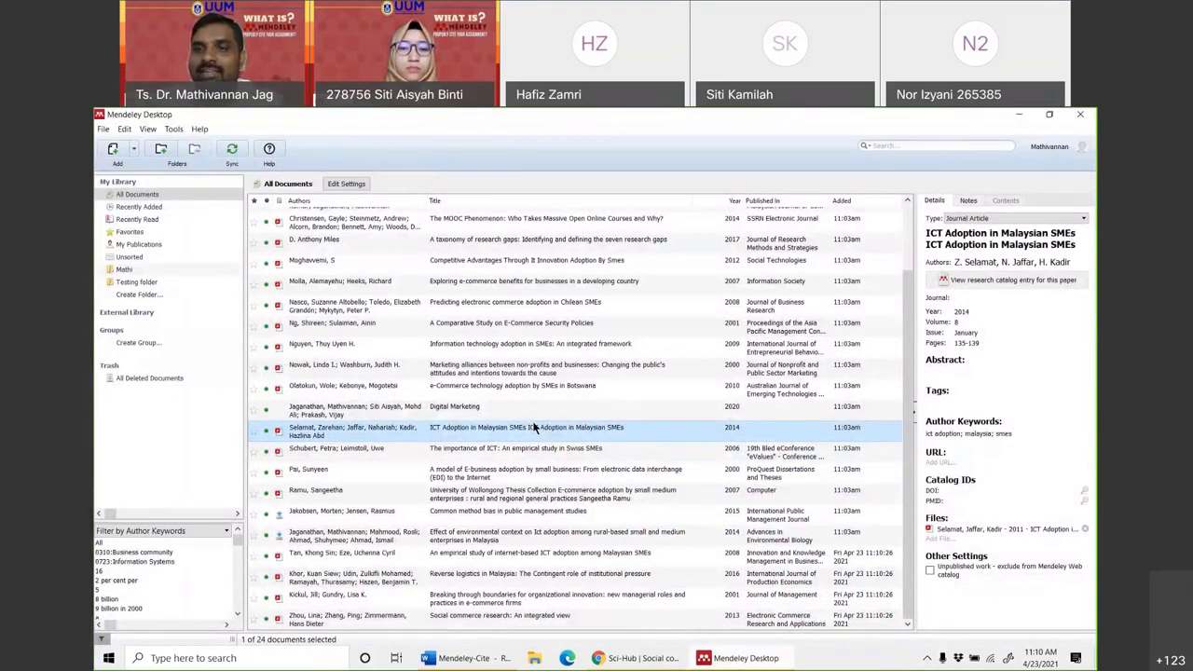
{"action": "left_click", "coordinate": [434, 364]}
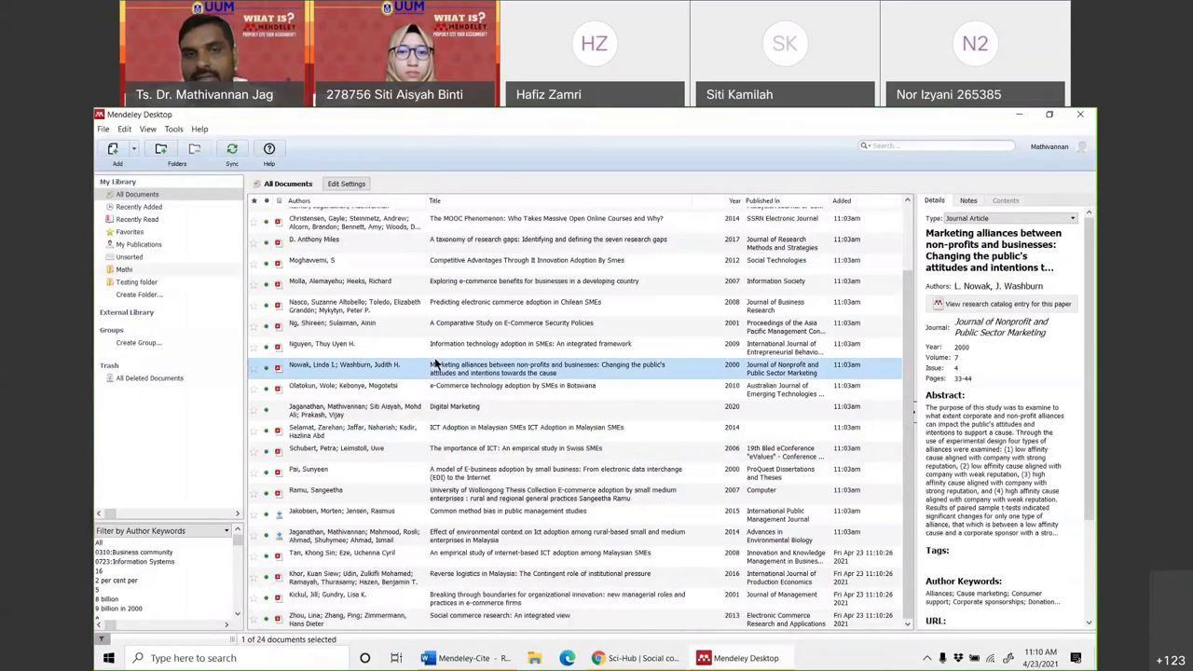
{"action": "left_click", "coordinate": [392, 322]}
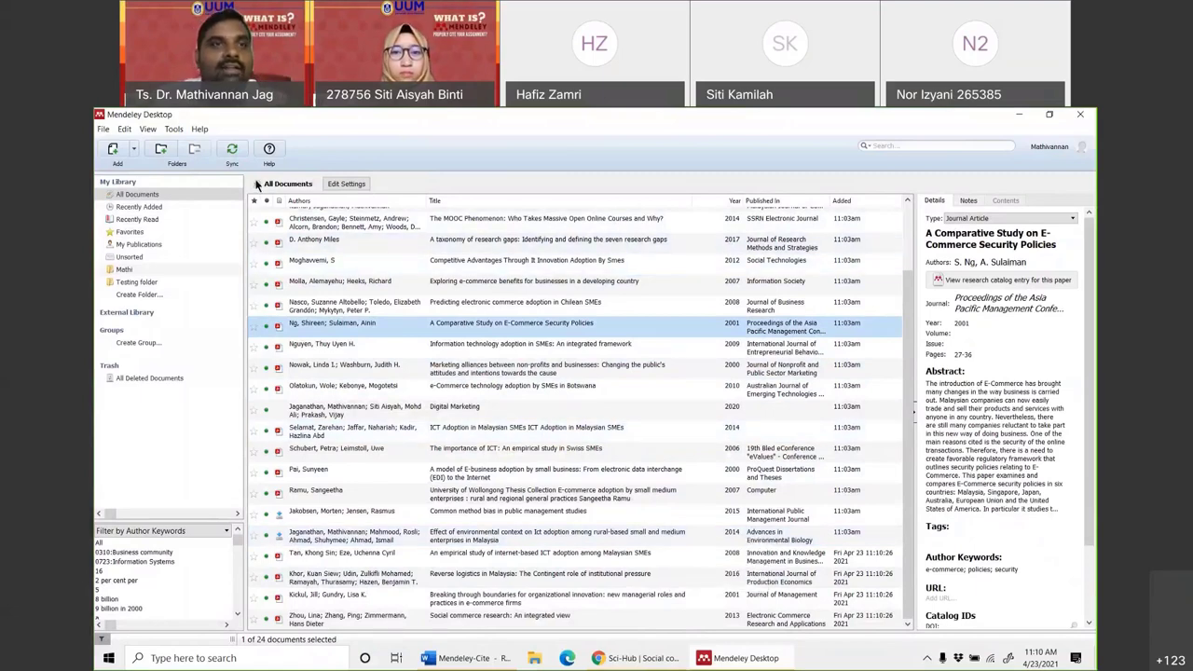
{"action": "left_click", "coordinate": [99, 130]}
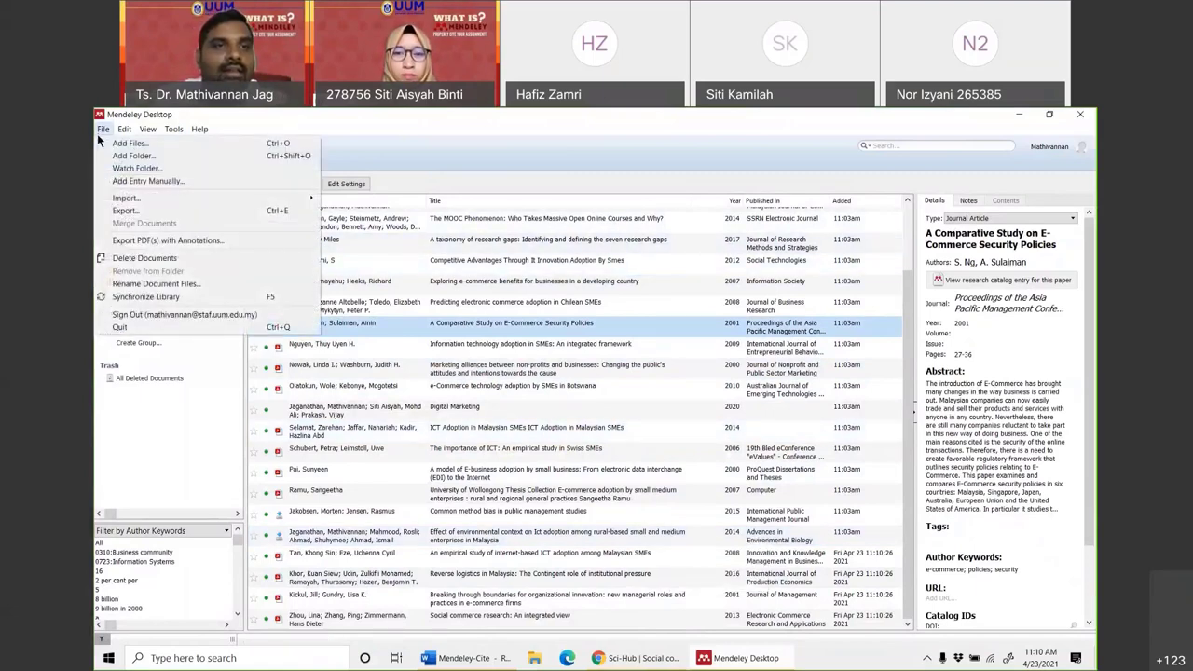
Enable Organize my files in Options > File Organizer and inspect the Mendeley Desktop storage folder.
{"action": "mouse_move", "coordinate": [120, 132]}
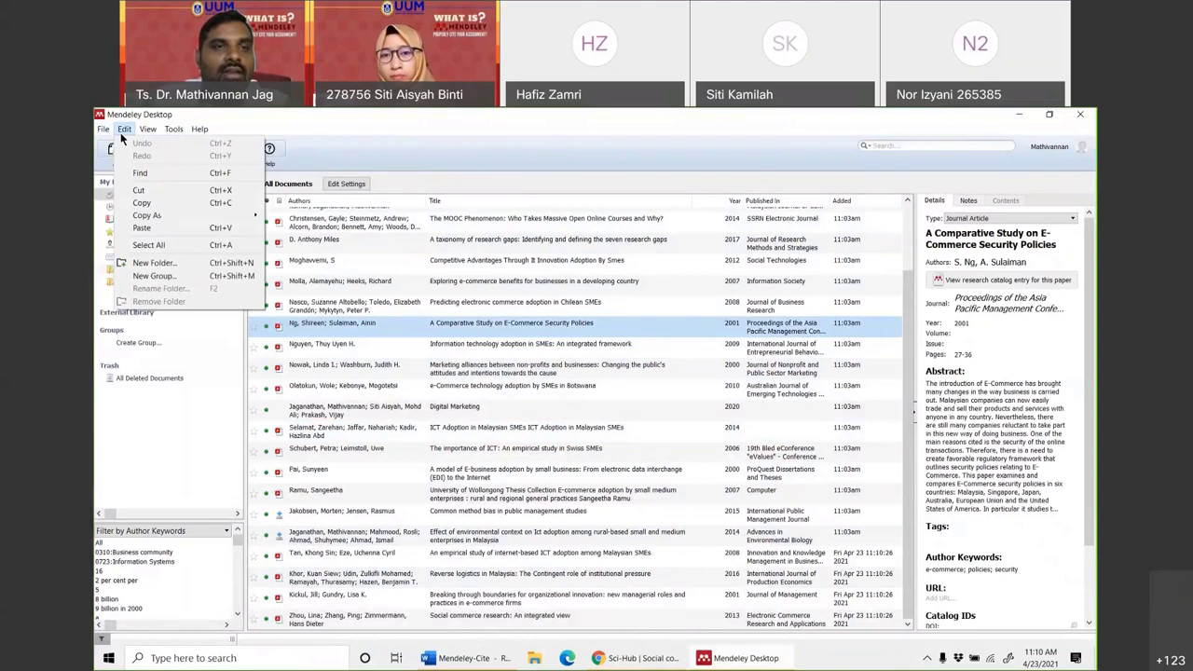
{"action": "mouse_move", "coordinate": [164, 136]}
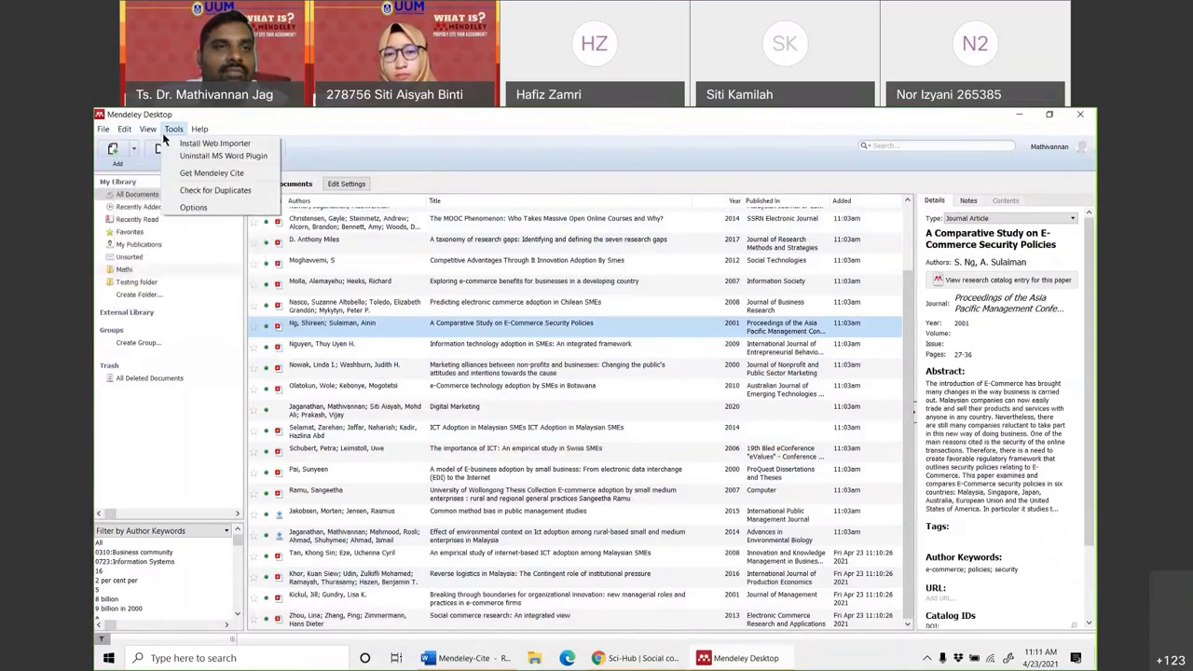
{"action": "left_click", "coordinate": [195, 208]}
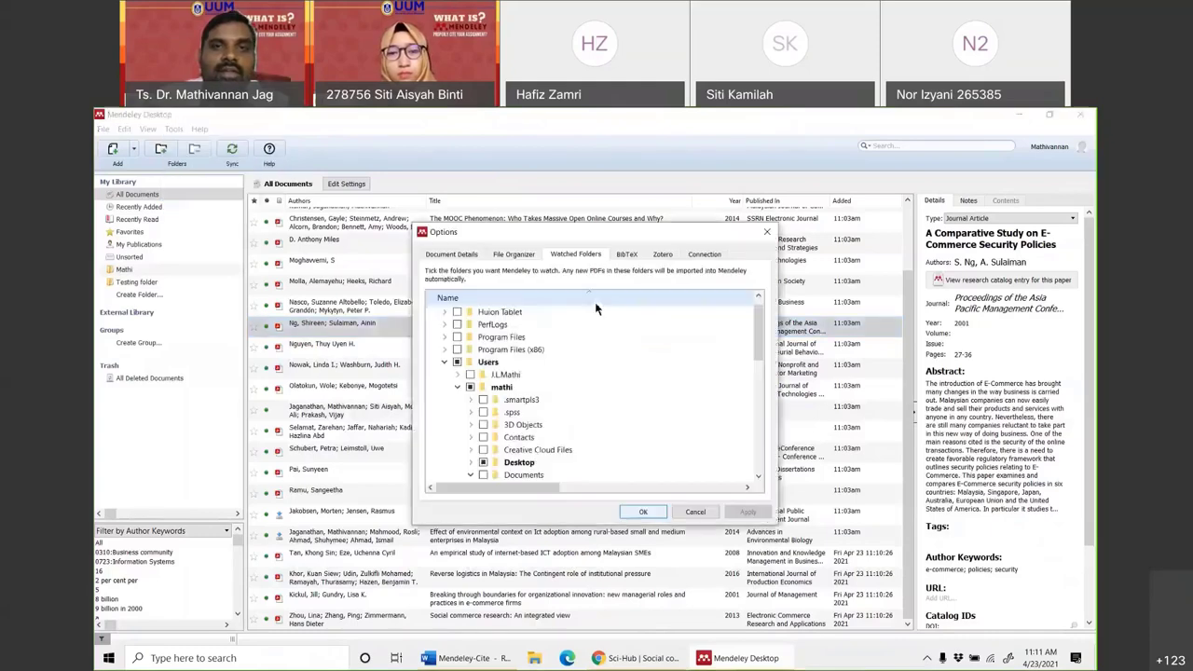
{"action": "left_click", "coordinate": [508, 256]}
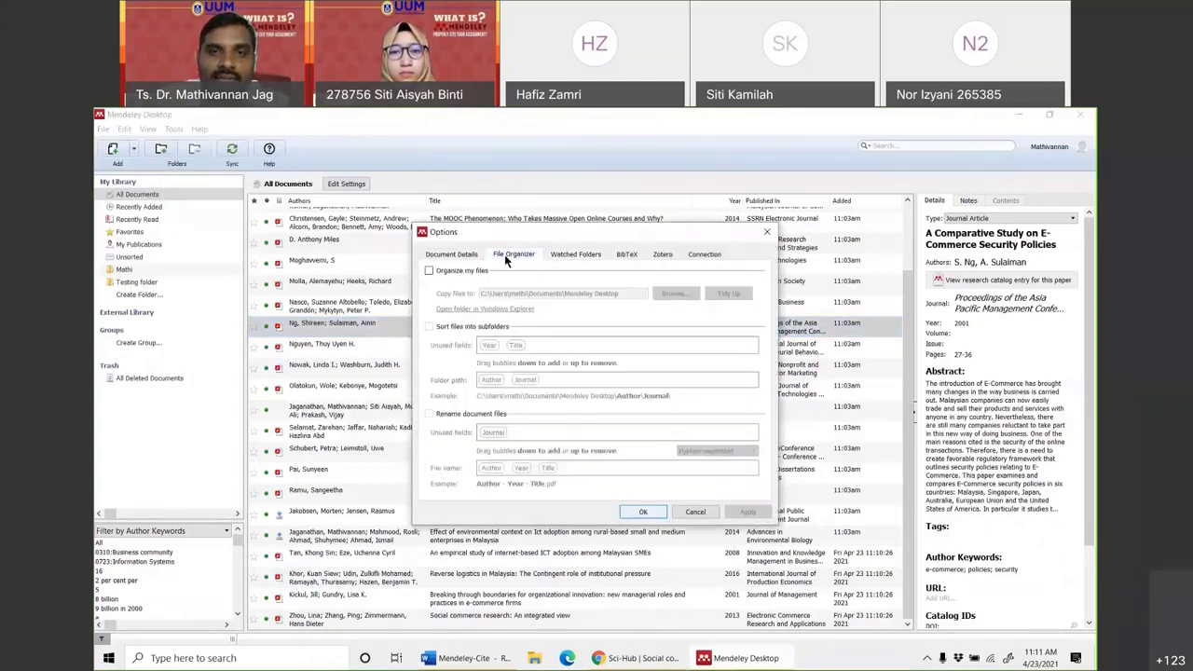
{"action": "left_click", "coordinate": [430, 271]}
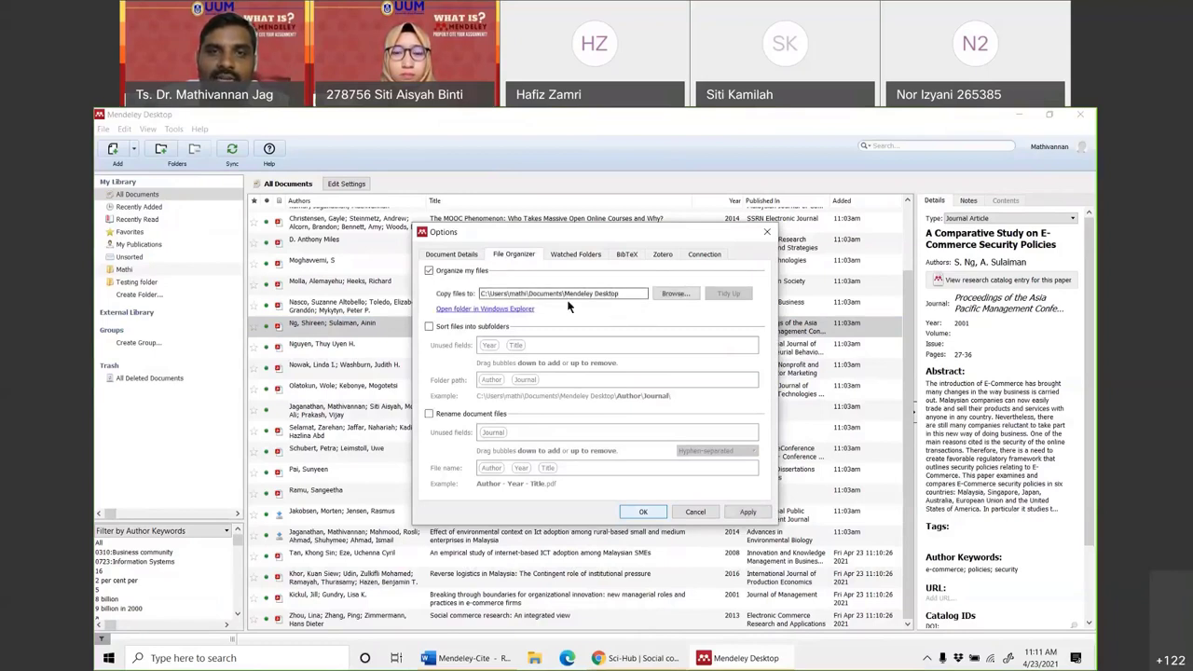
{"action": "left_click", "coordinate": [499, 309]}
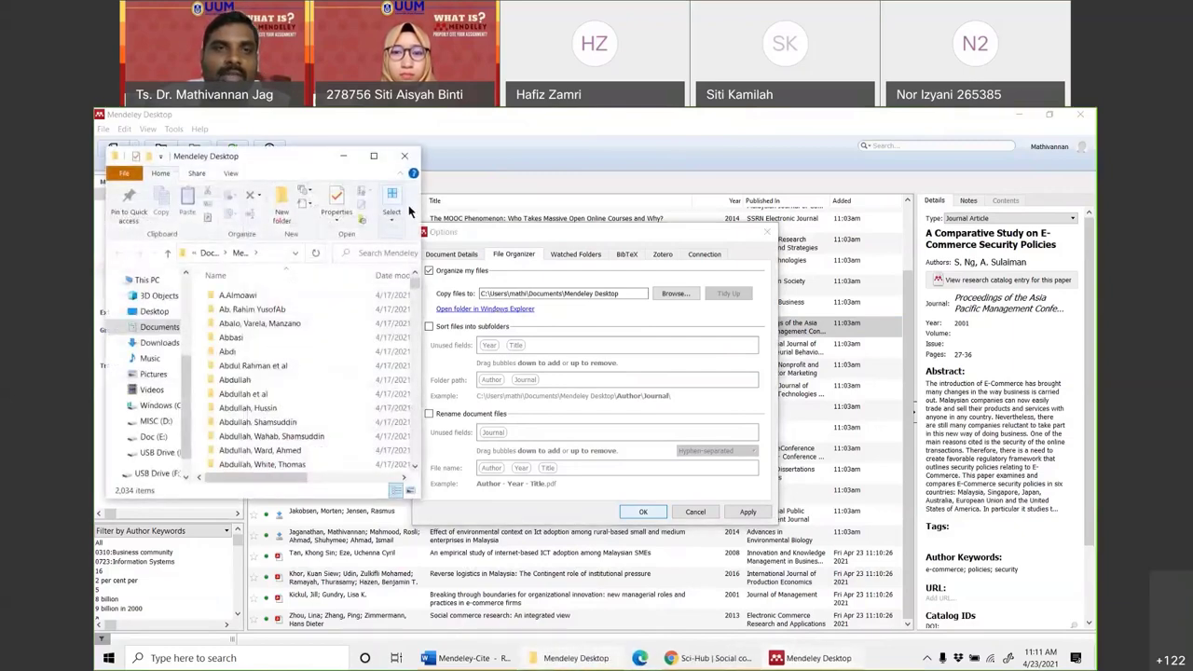
{"action": "left_click", "coordinate": [374, 156]}
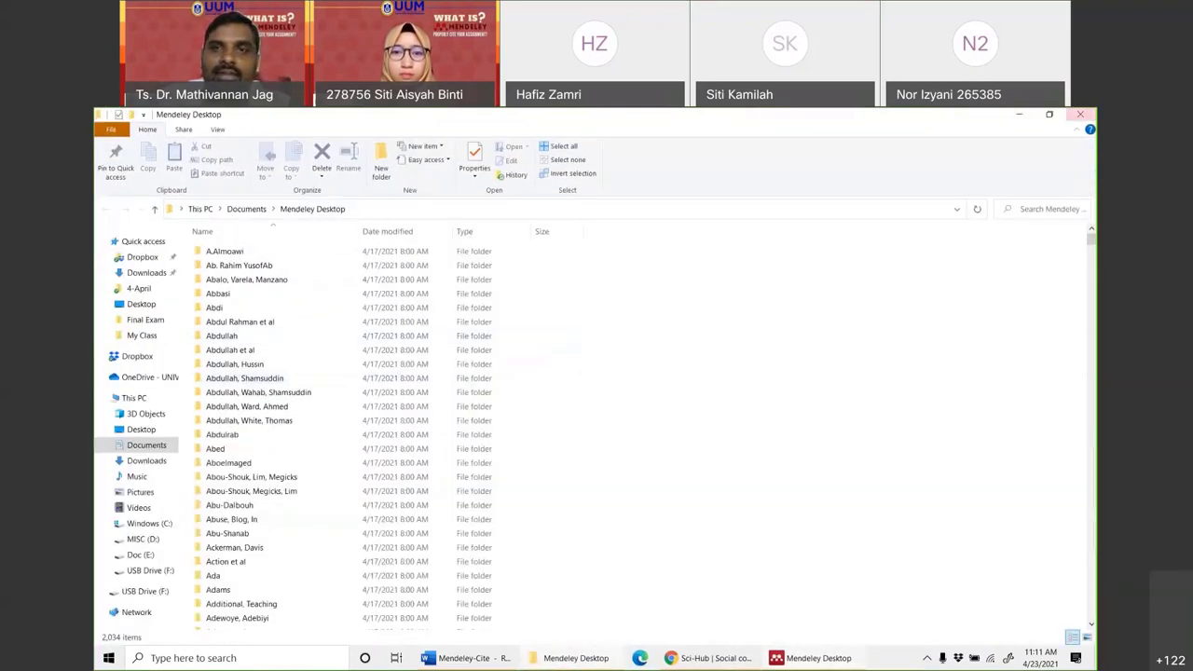
{"action": "left_click", "coordinate": [1079, 114]}
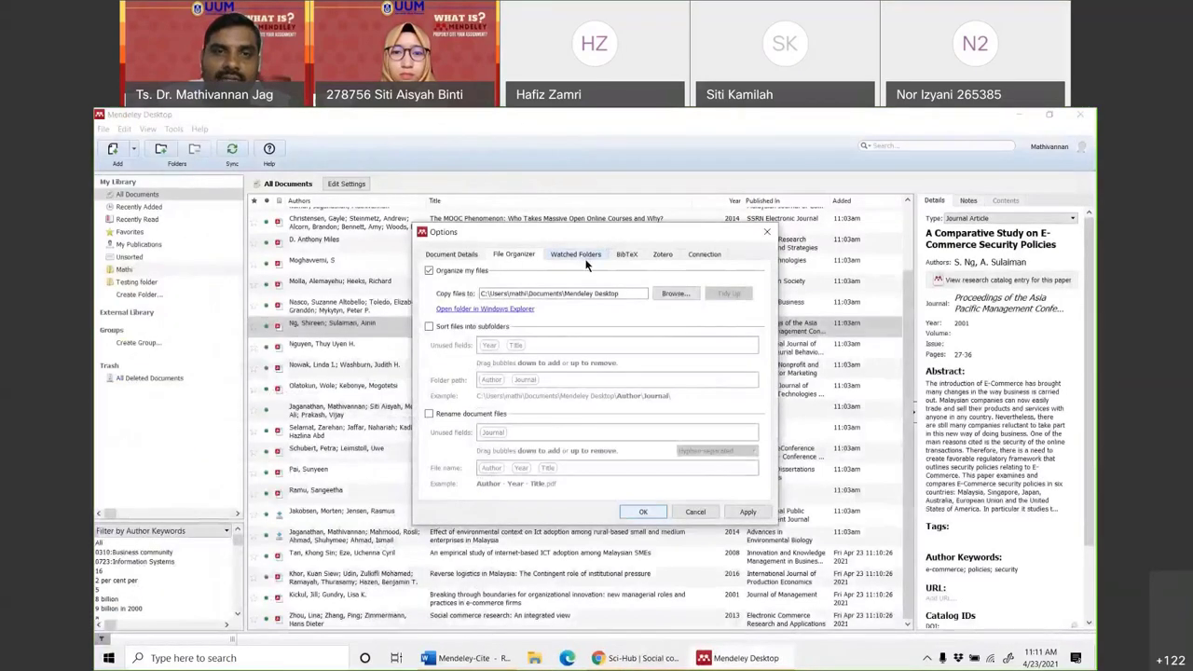
Turn on Sort files into subfolders, remove Author from the folder path, and recheck the storage folder.
{"action": "left_click", "coordinate": [429, 326]}
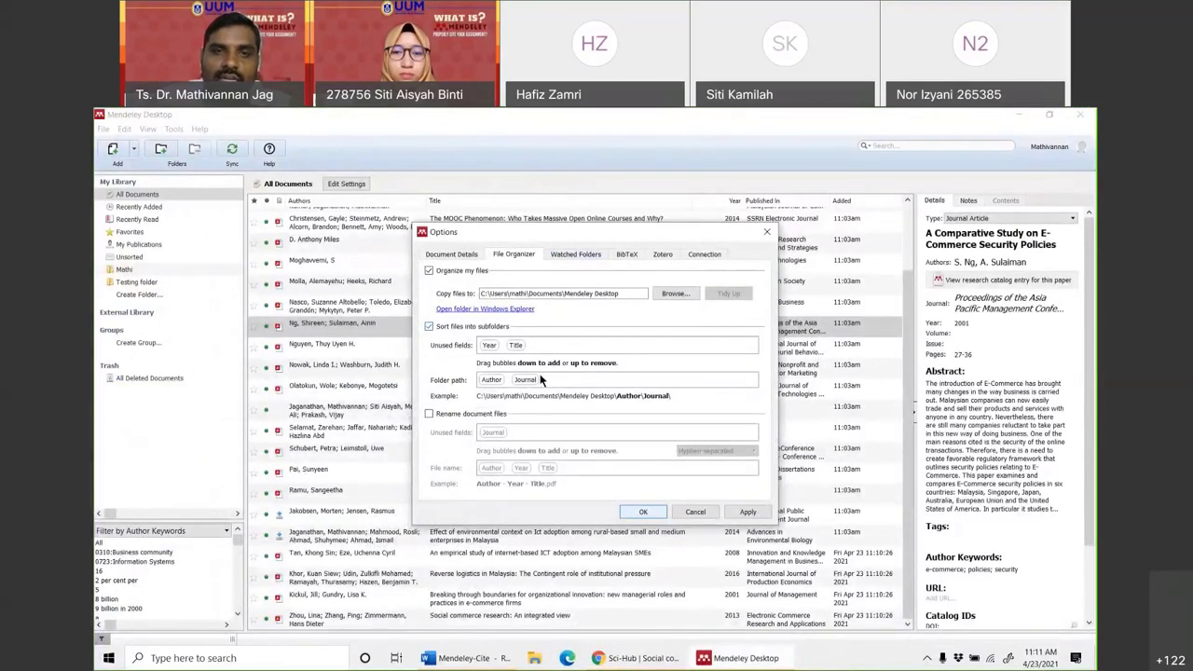
{"action": "left_click_drag", "start_coordinate": [491, 380], "coordinate": [580, 346]}
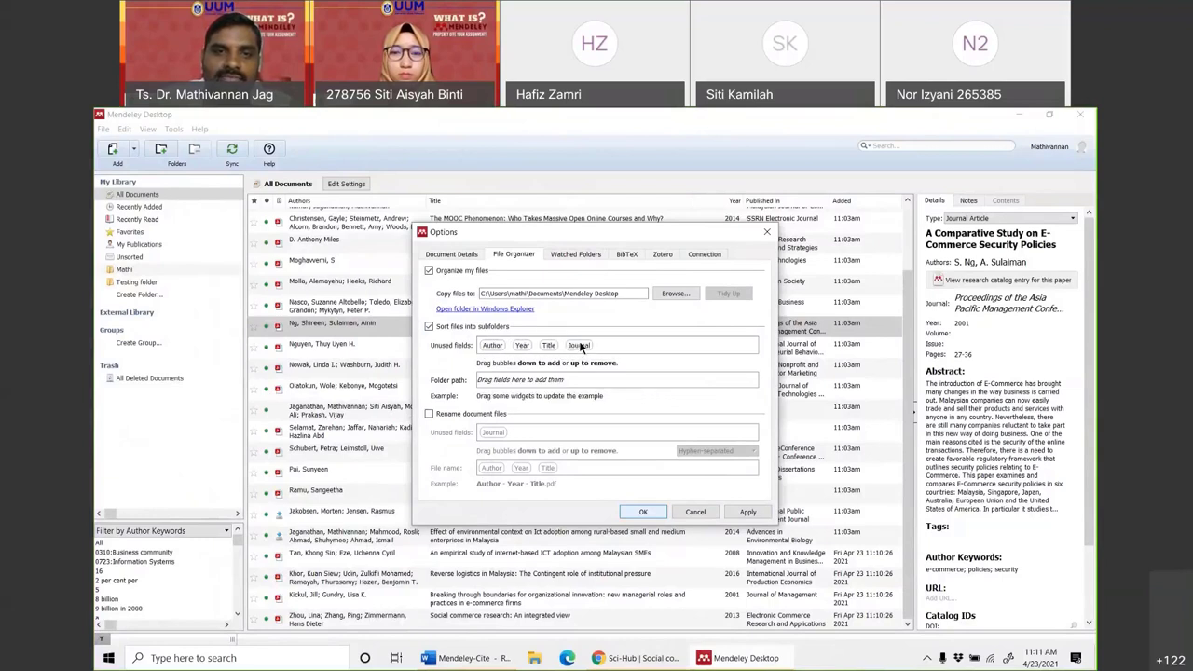
{"action": "left_click", "coordinate": [501, 308]}
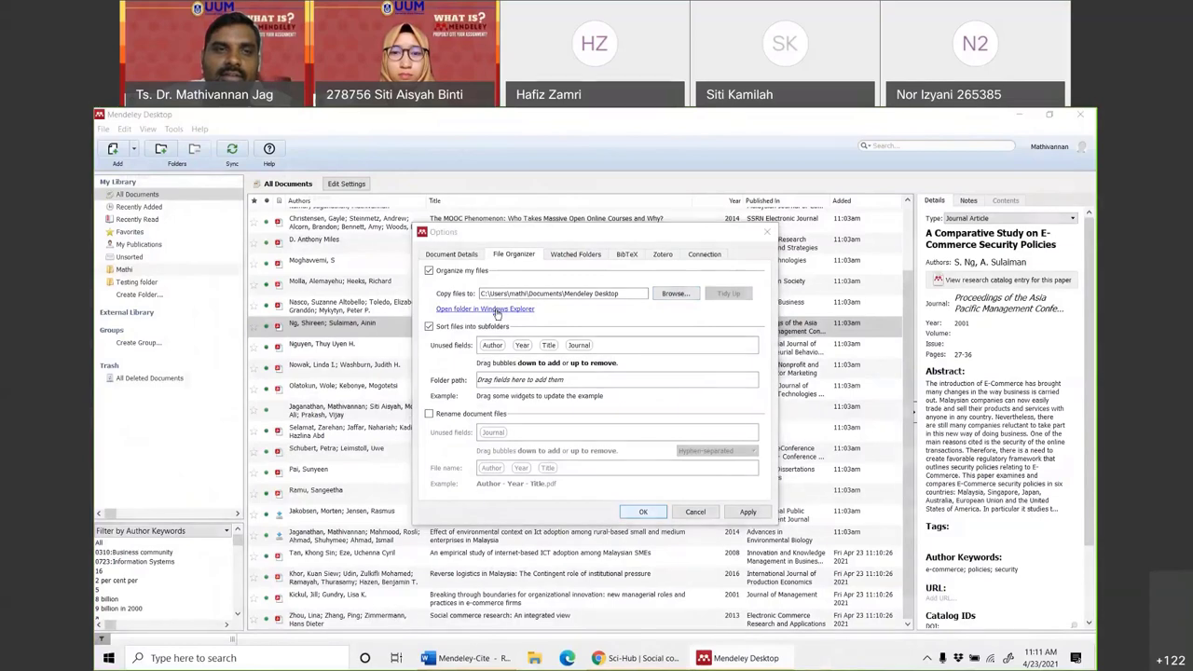
{"action": "scroll", "coordinate": [547, 416], "scroll_direction": "down", "scroll_amount": 20}
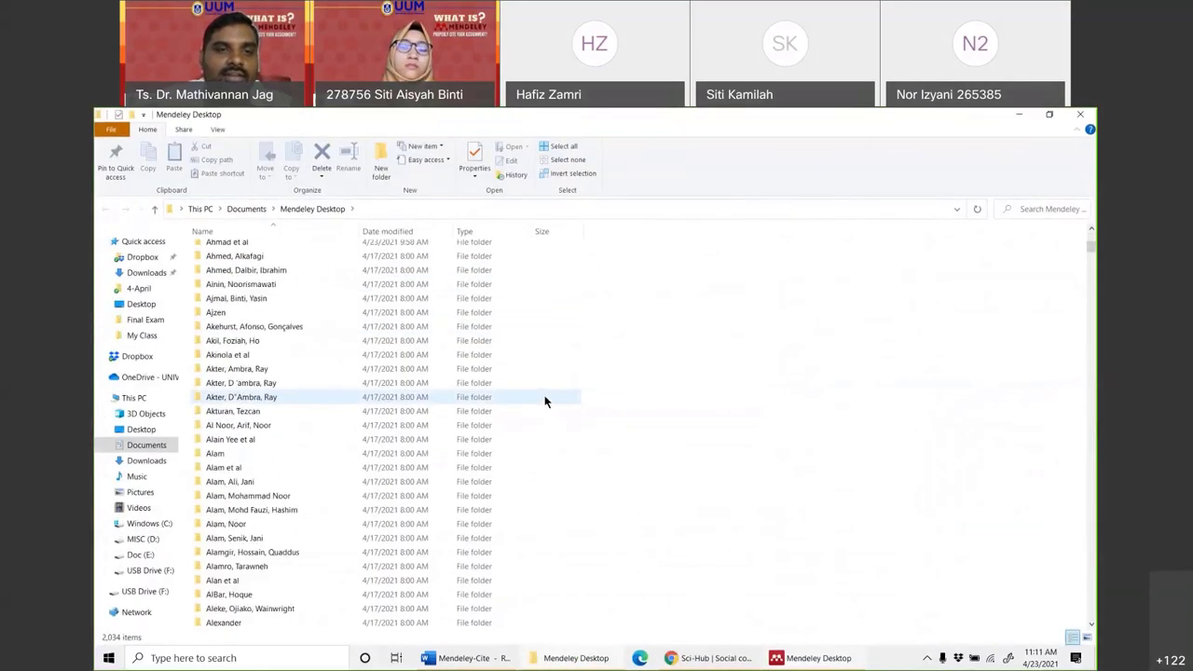
{"action": "scroll", "coordinate": [553, 389], "scroll_direction": "down", "scroll_amount": 20}
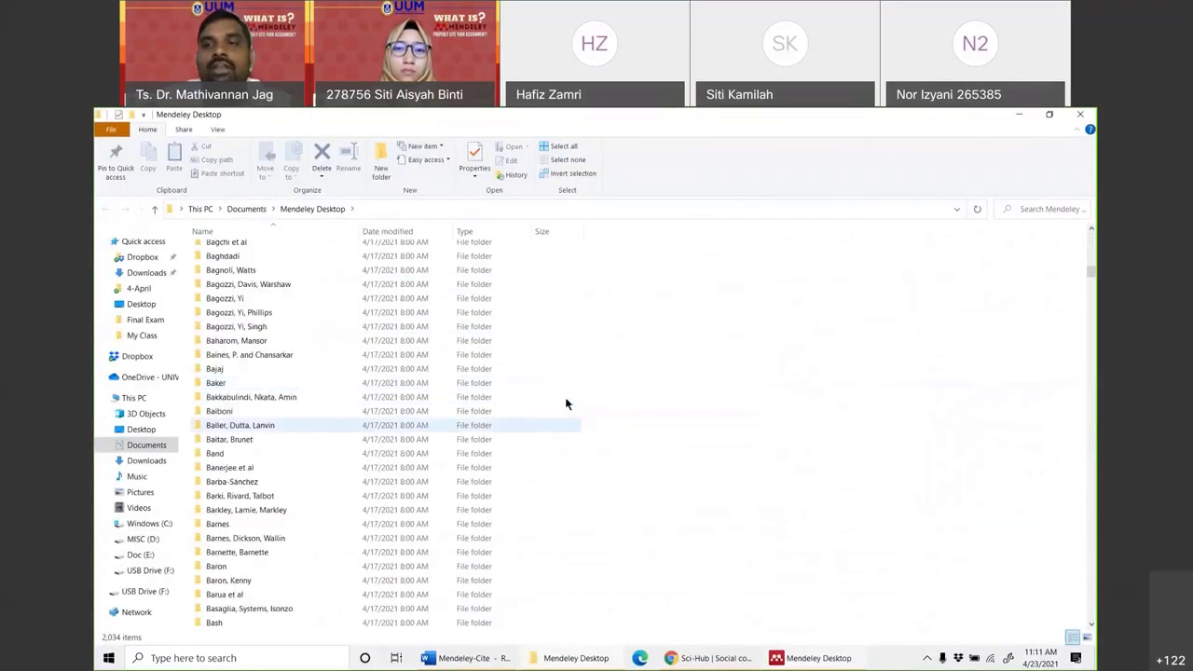
{"action": "left_click_drag", "start_coordinate": [1091, 274], "coordinate": [1092, 220]}
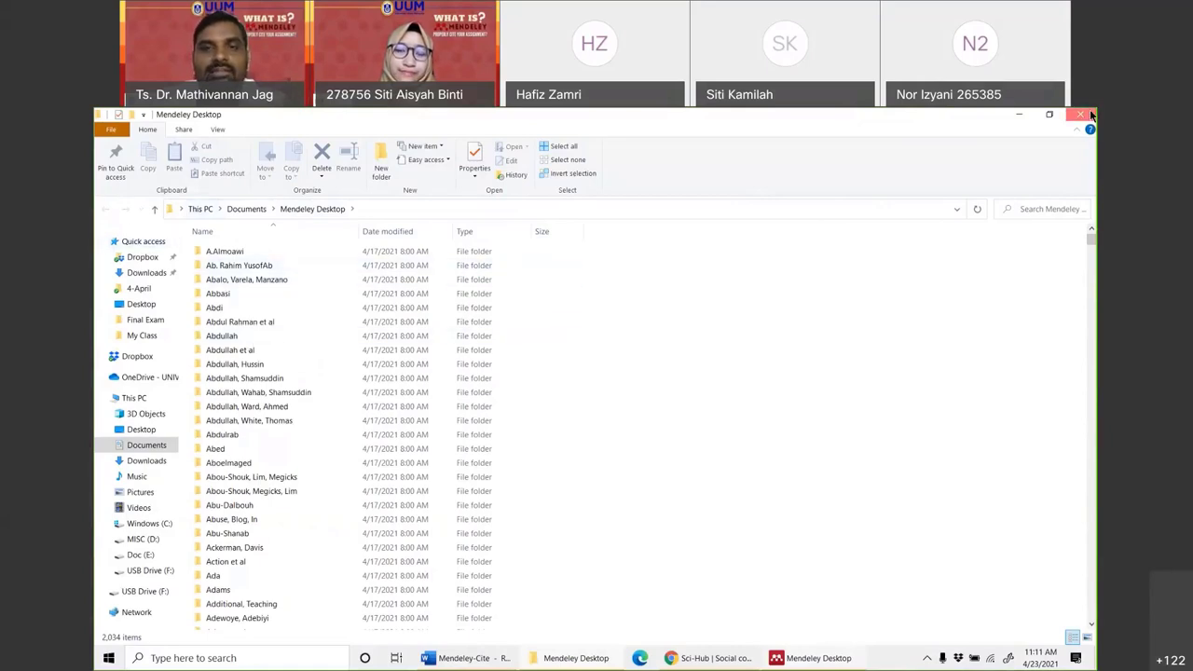
{"action": "left_click", "coordinate": [1082, 114]}
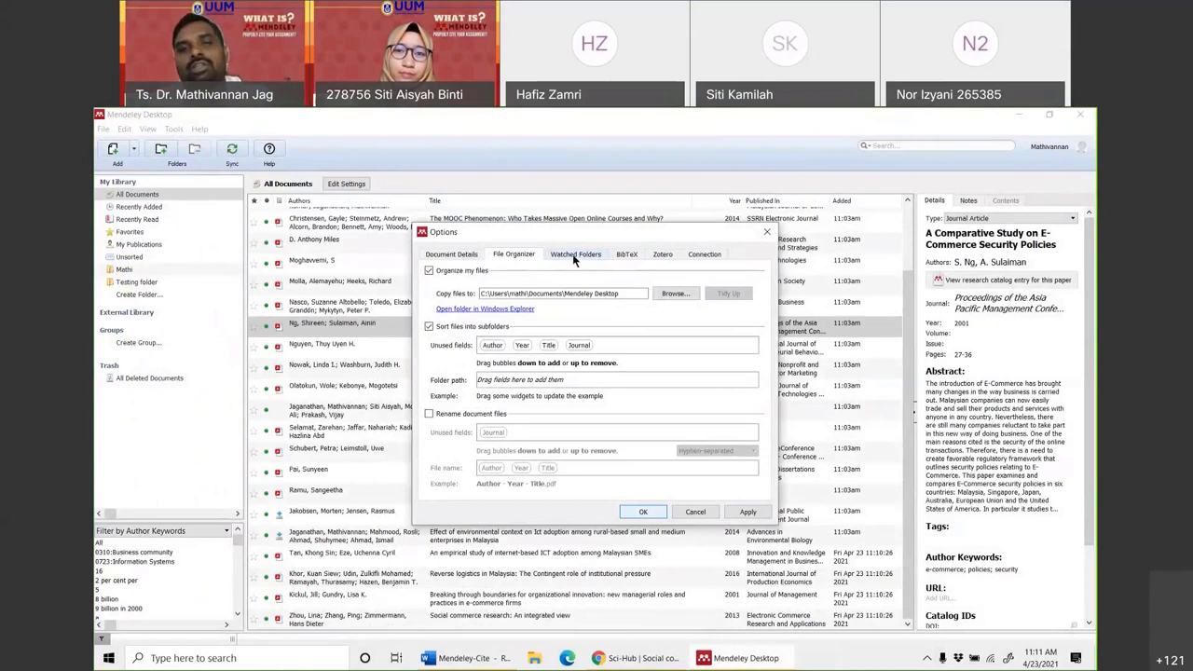
Turn off Organize my files and set Connection to No Proxy without system settings.
{"action": "left_click", "coordinate": [429, 271]}
{"action": "left_click", "coordinate": [447, 255]}
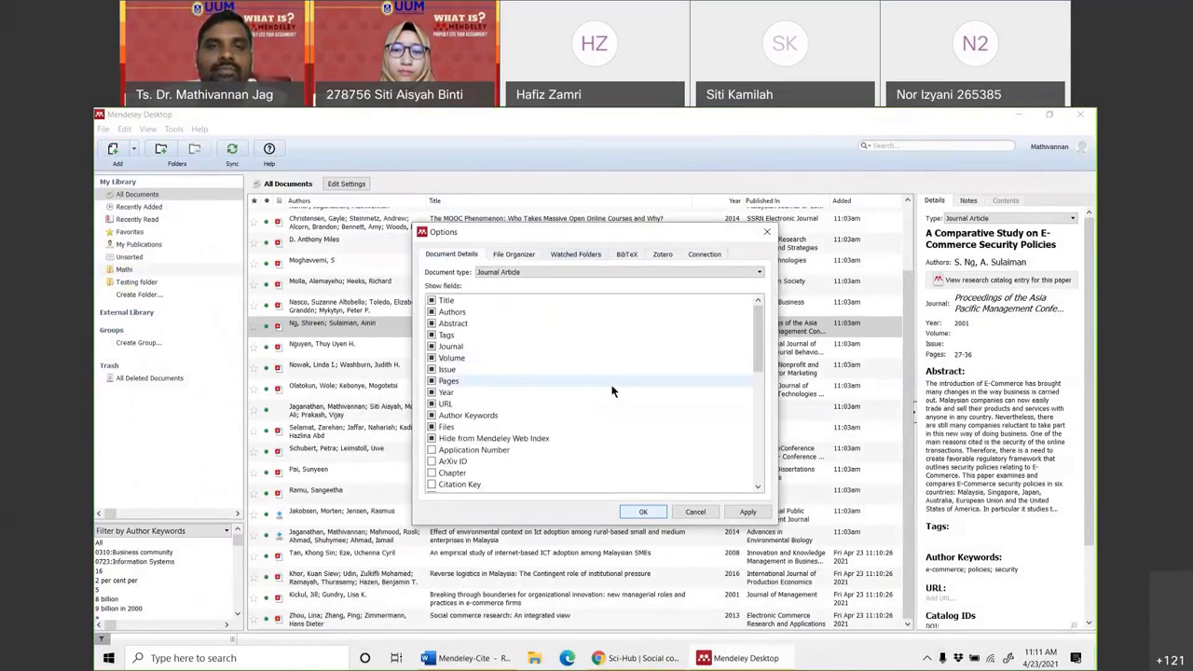
{"action": "left_click", "coordinate": [709, 256]}
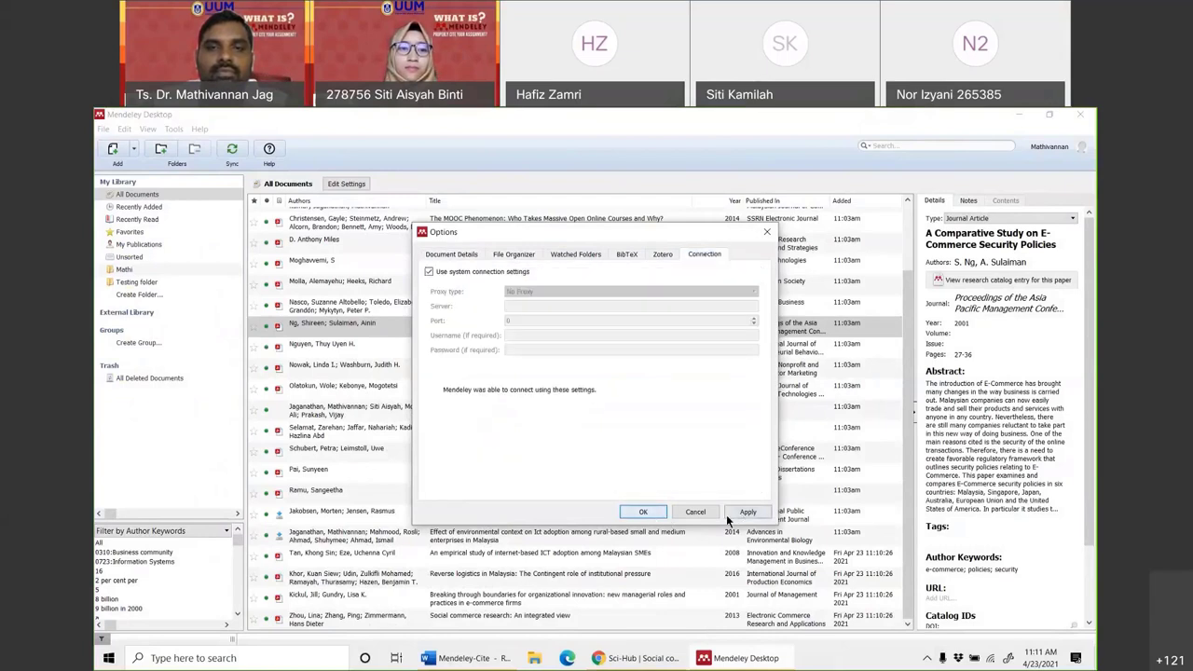
{"action": "left_click", "coordinate": [429, 274]}
{"action": "left_click", "coordinate": [554, 292]}
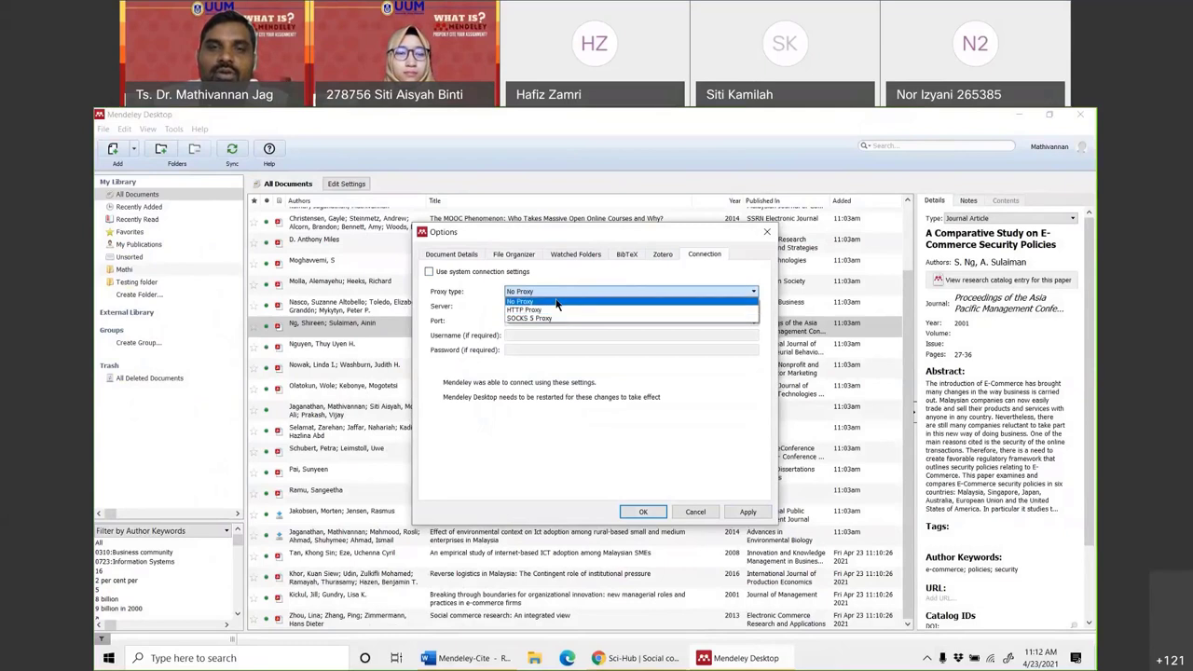
{"action": "left_click", "coordinate": [557, 304]}
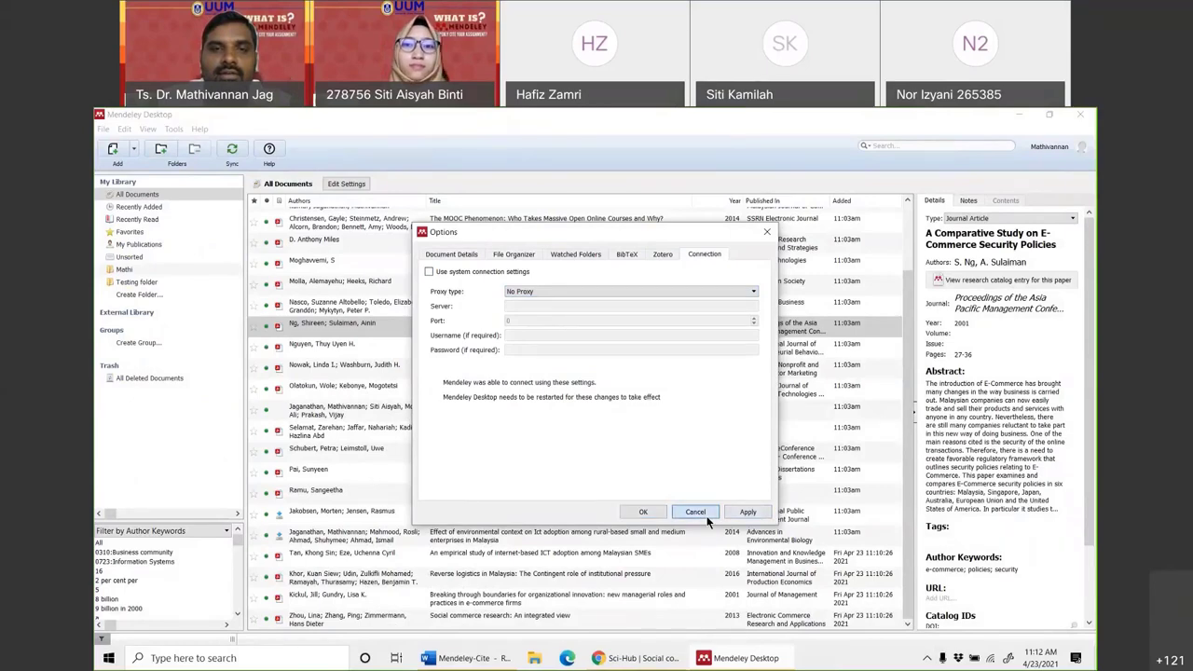
Look over the Zotero, BibTeX, Watched Folders, File Organizer and Document Details pages, then cancel Options.
{"action": "left_click", "coordinate": [662, 255]}
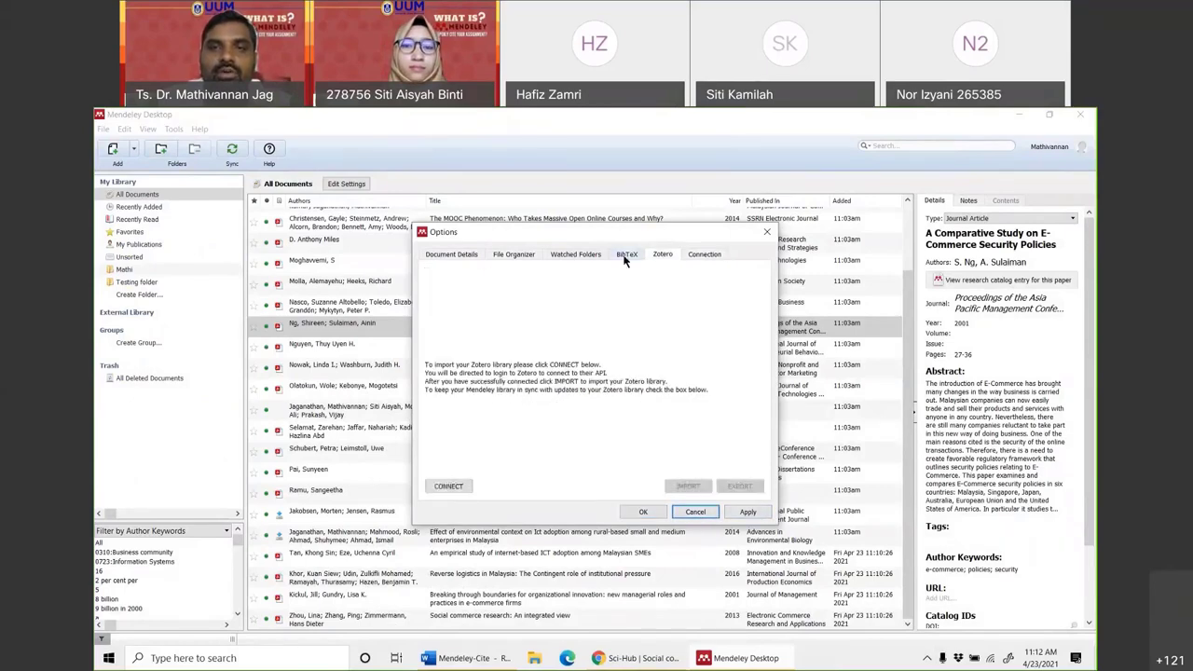
{"action": "left_click", "coordinate": [626, 254]}
{"action": "left_click", "coordinate": [579, 256]}
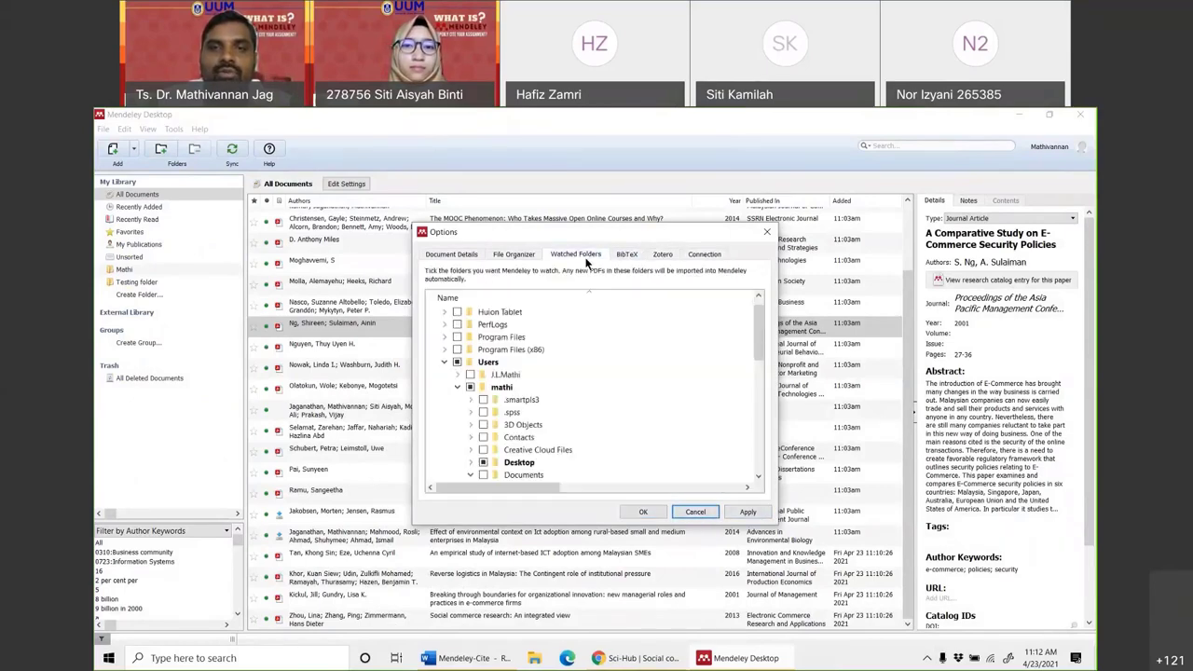
{"action": "left_click", "coordinate": [538, 257]}
{"action": "left_click", "coordinate": [464, 256]}
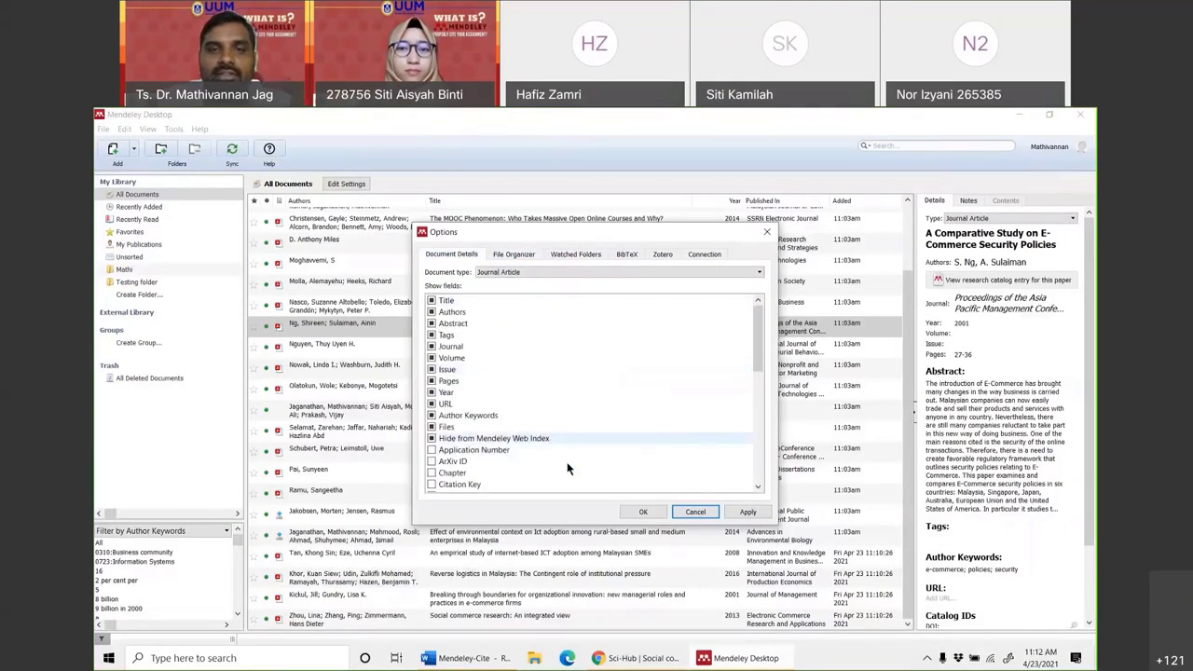
{"action": "left_click", "coordinate": [696, 512]}
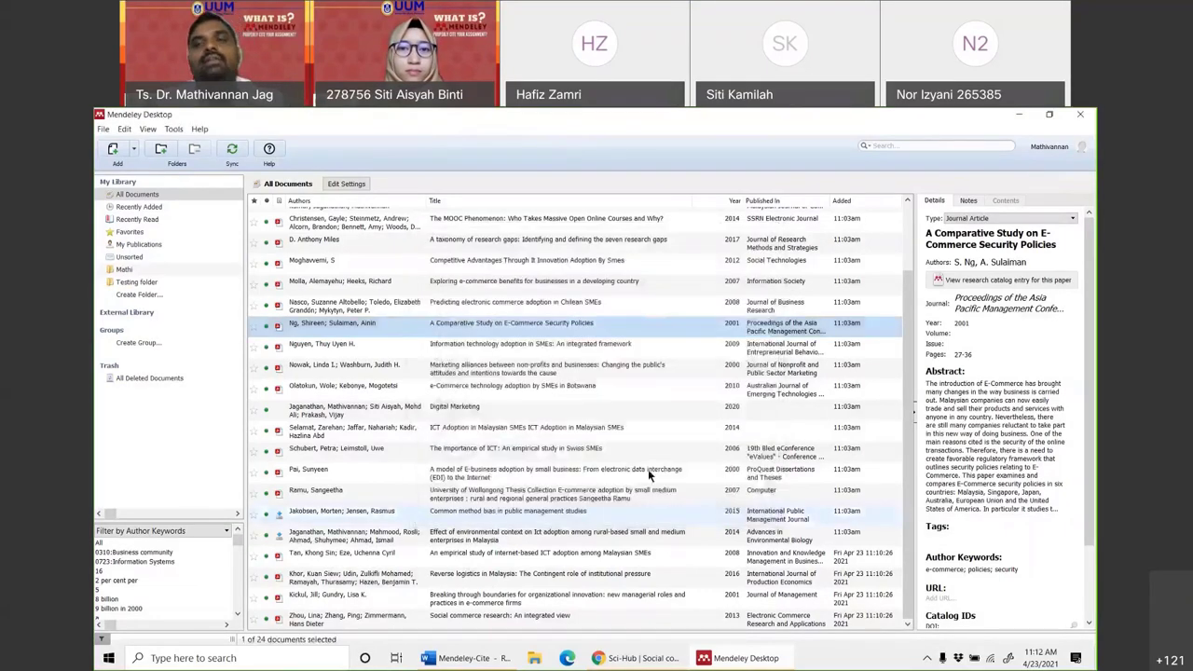
Delete the Mathi folder and the Testing folder, confirming each deletion.
{"action": "left_click", "coordinate": [603, 346]}
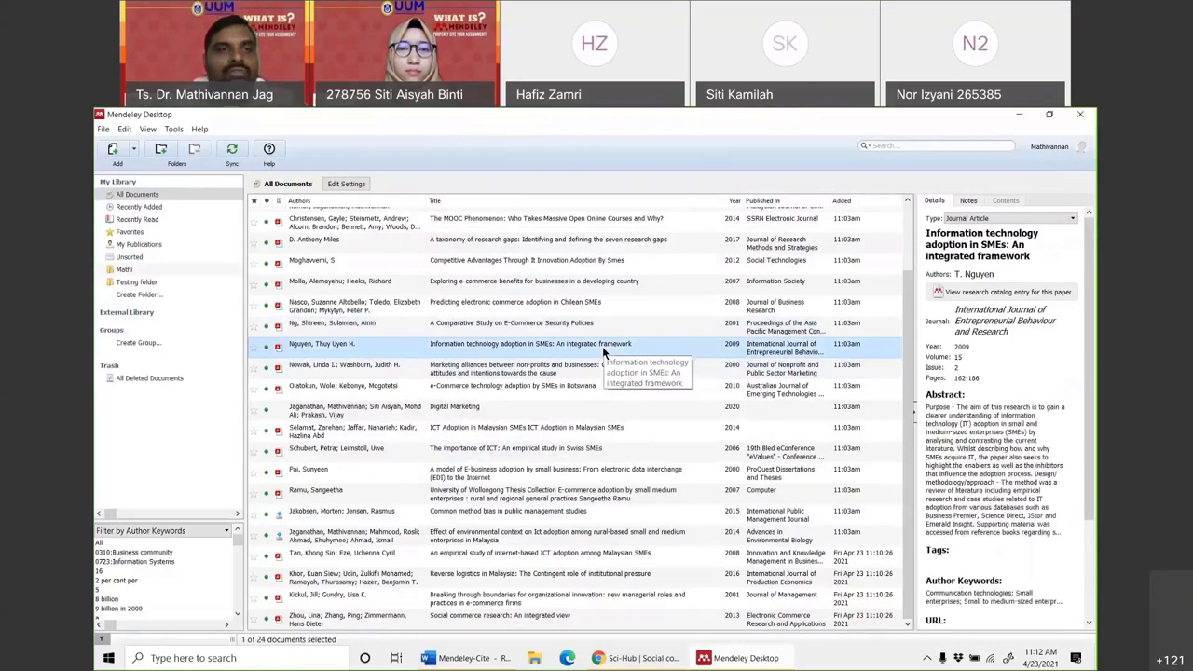
{"action": "left_click", "coordinate": [127, 270]}
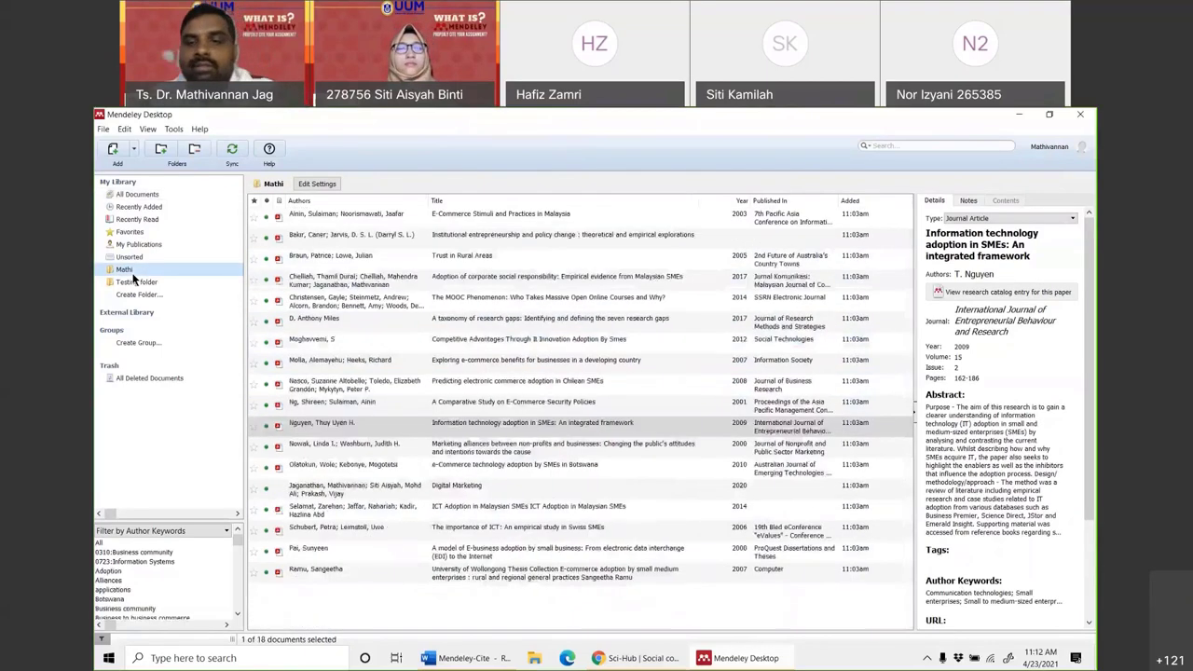
{"action": "key", "text": "Delete"}
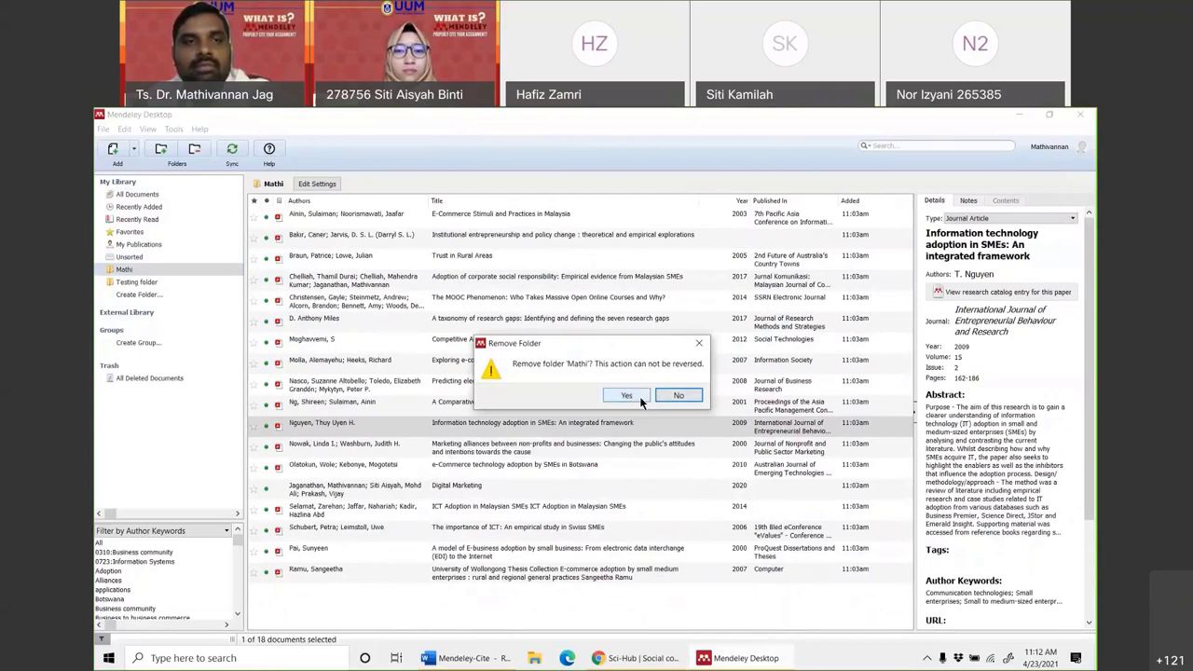
{"action": "left_click", "coordinate": [639, 397]}
{"action": "left_click", "coordinate": [161, 270]}
{"action": "key", "text": "Delete"}
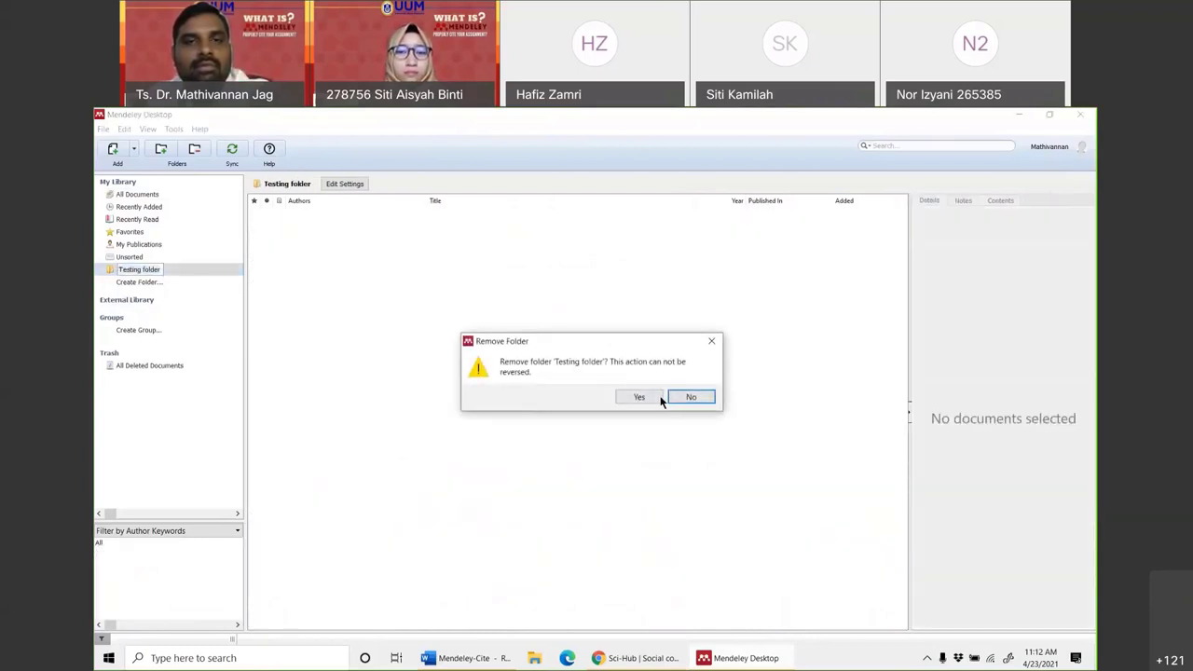
{"action": "left_click", "coordinate": [659, 396]}
Return to All Documents, look through the Add, File and Help menus, and select the Nasco paper.
{"action": "left_click", "coordinate": [156, 195]}
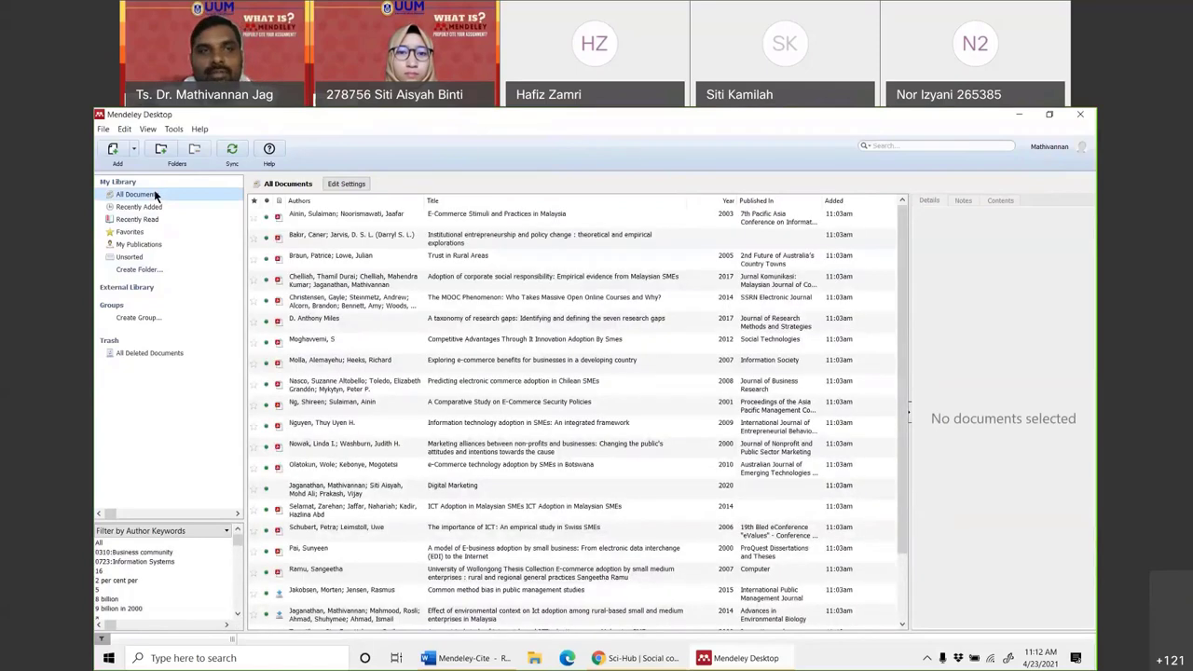
{"action": "left_click", "coordinate": [135, 149]}
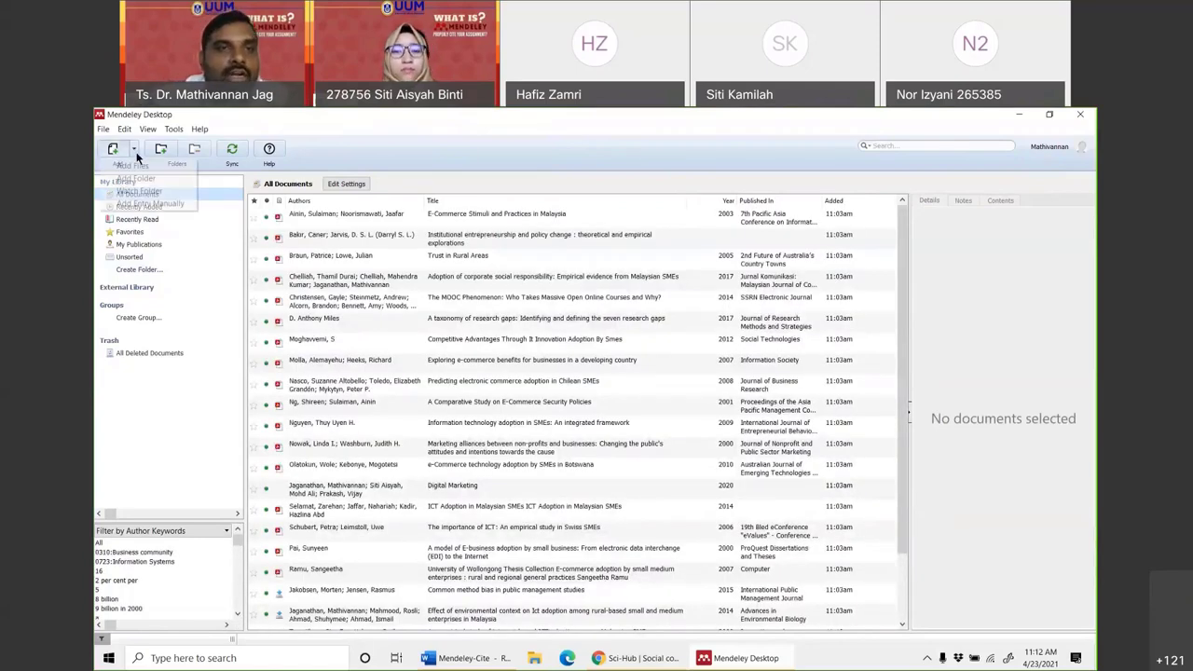
{"action": "left_click", "coordinate": [370, 131]}
{"action": "left_click", "coordinate": [104, 129]}
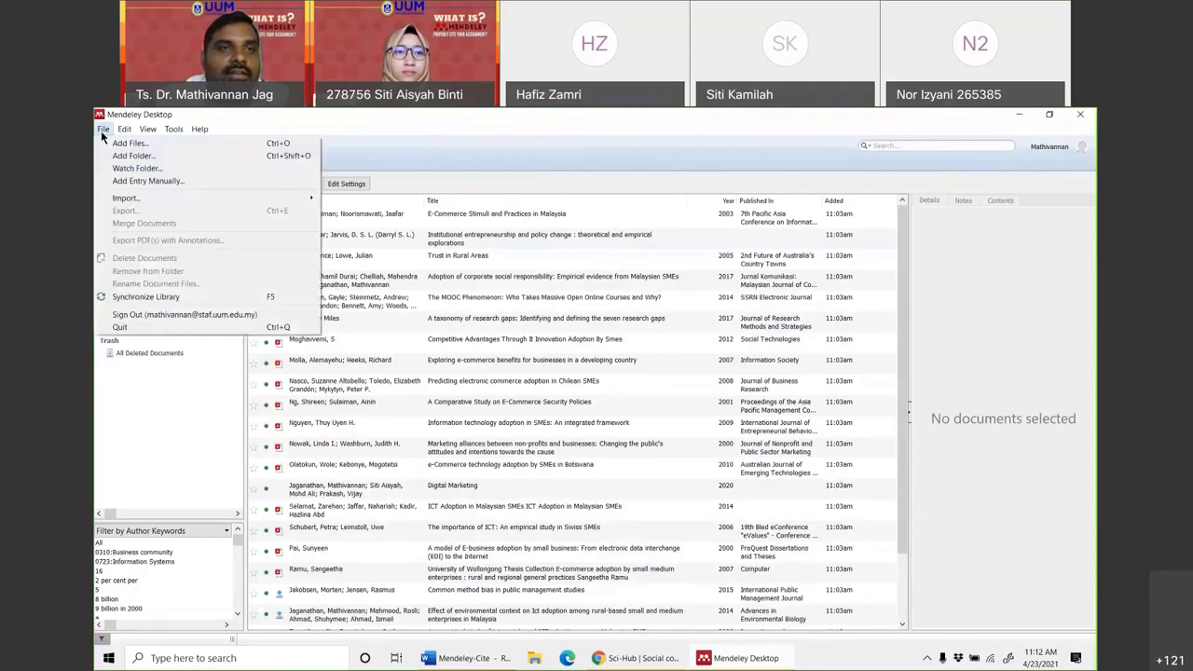
{"action": "left_click", "coordinate": [200, 129]}
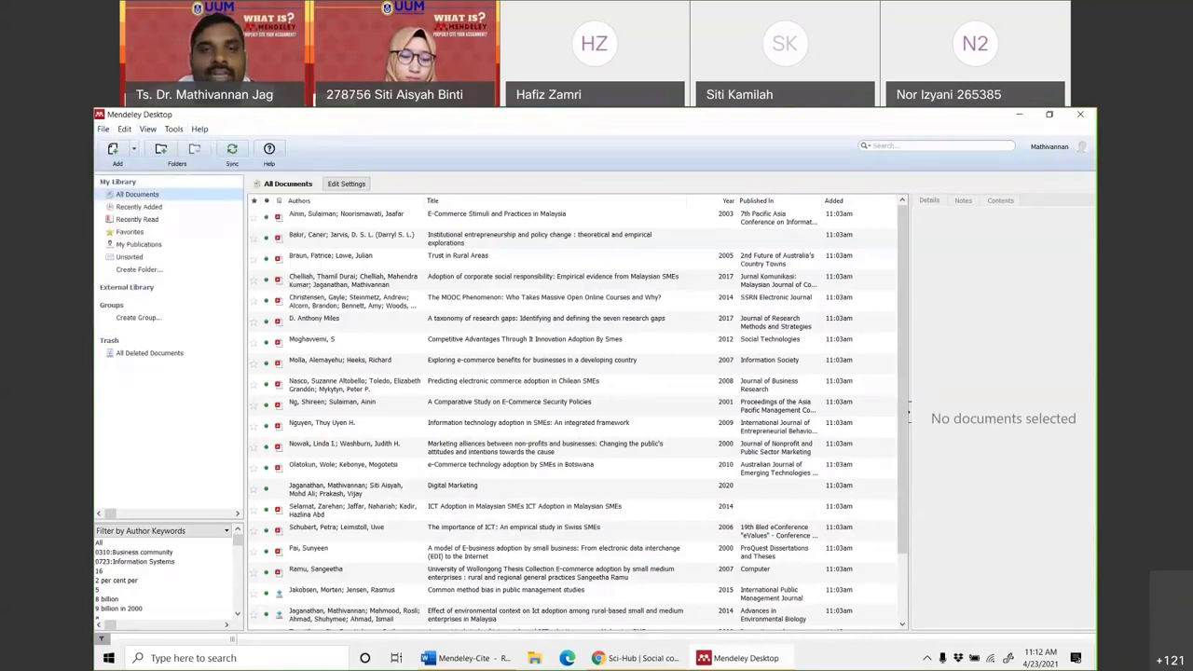
{"action": "left_click", "coordinate": [503, 383]}
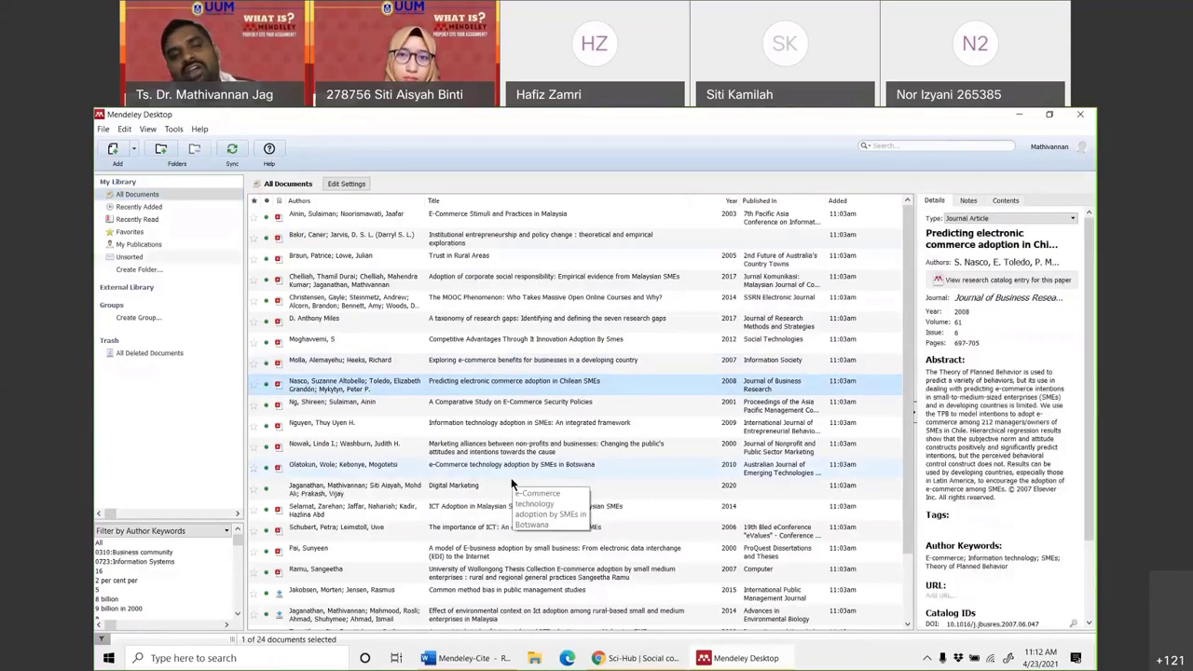
{"action": "left_click", "coordinate": [268, 592]}
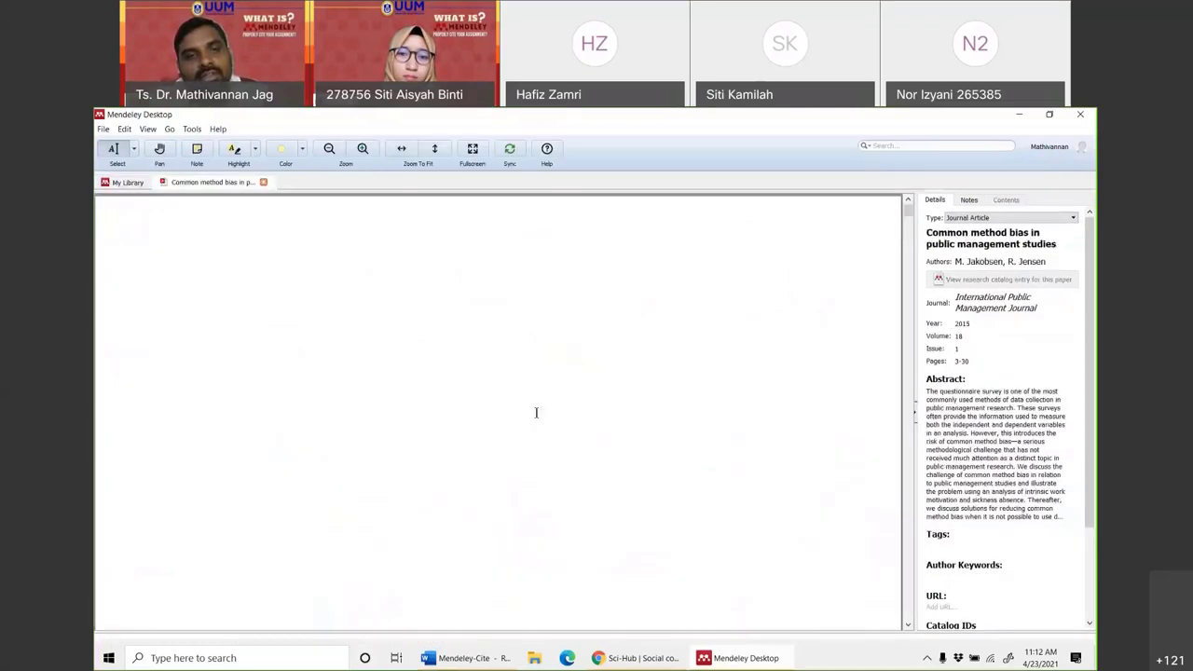
{"action": "left_click", "coordinate": [265, 182]}
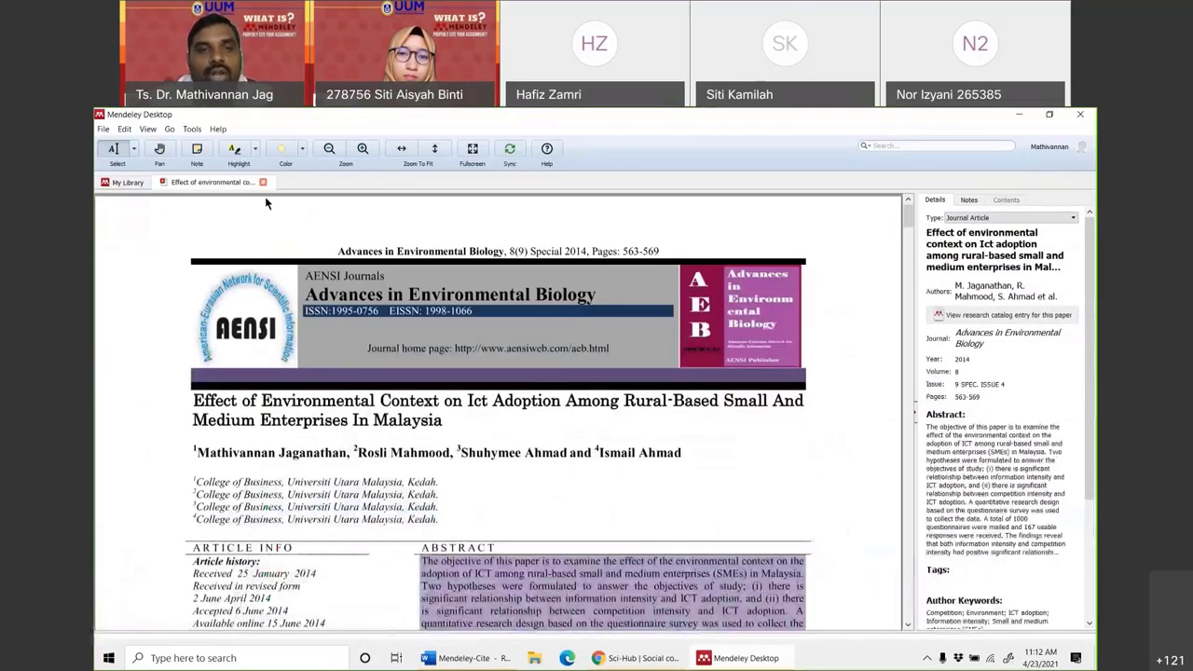
{"action": "left_click", "coordinate": [263, 182]}
{"action": "left_click", "coordinate": [399, 343]}
{"action": "left_click", "coordinate": [899, 147]}
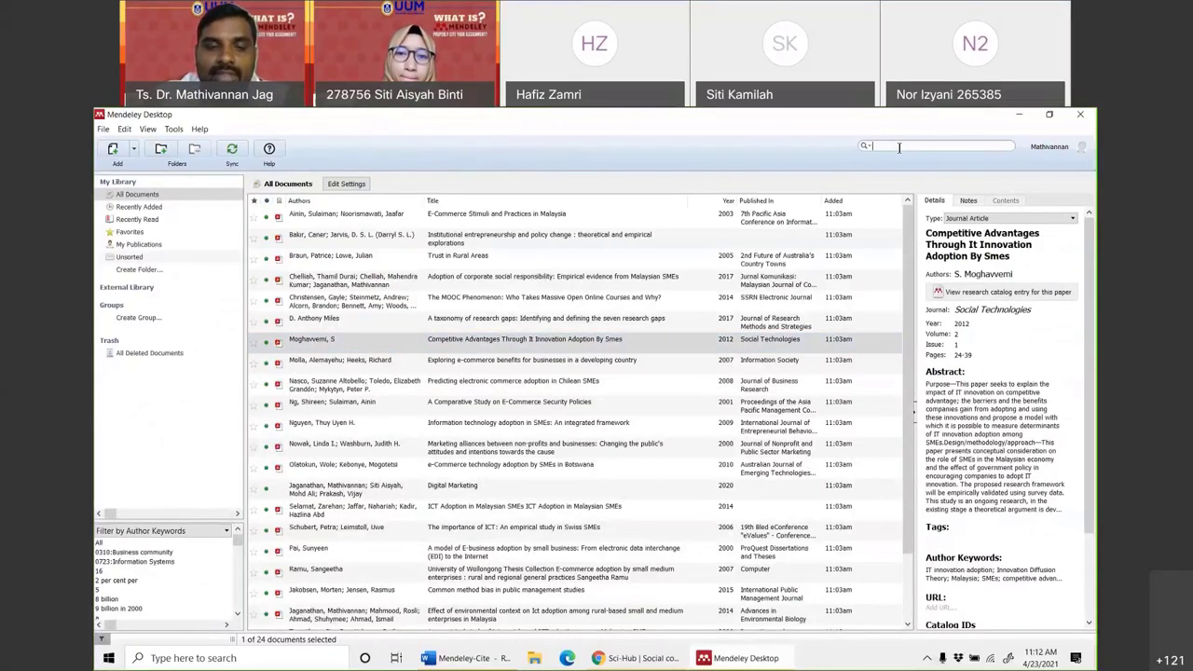
Search the library for 'social commerce', then clear the search.
{"action": "type", "text": "social d"}
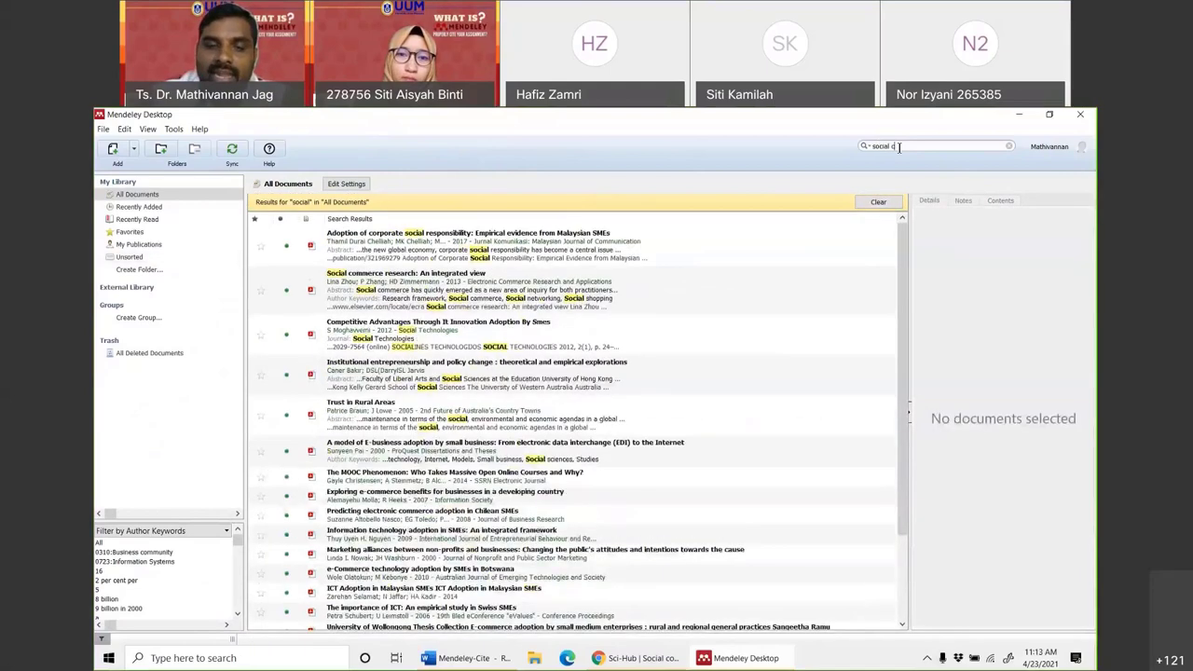
{"action": "key", "text": "BackSpace"}
{"action": "type", "text": "commerce"}
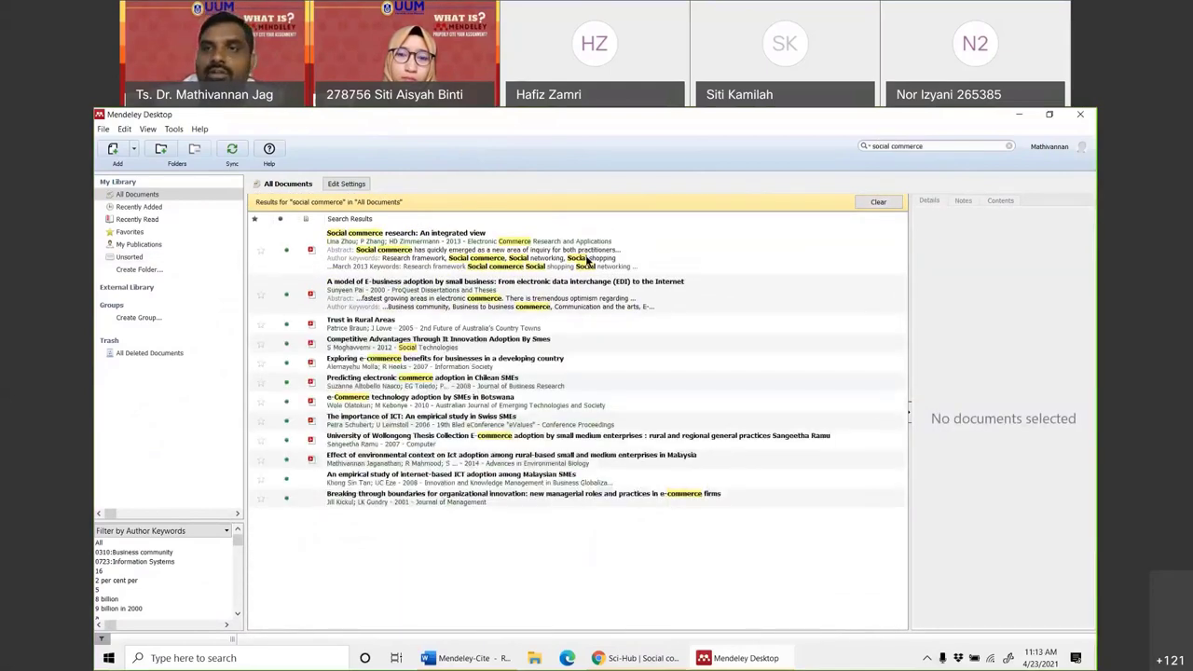
{"action": "left_click", "coordinate": [1008, 145]}
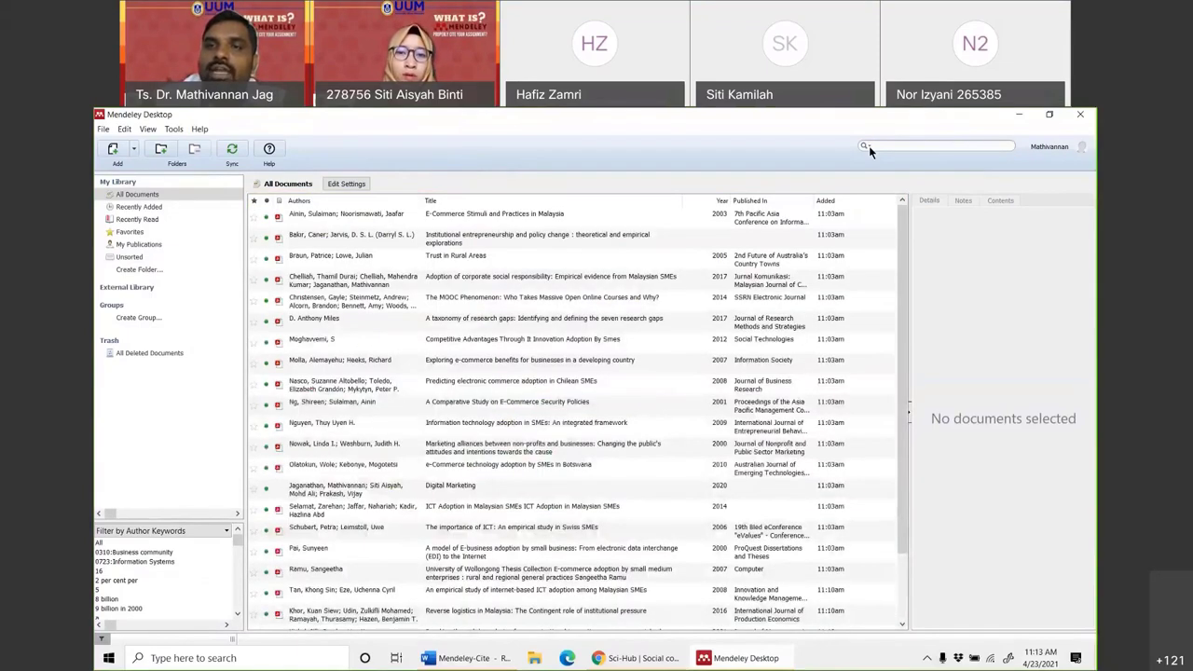
Limit the search to Authors, search for an author's name, then empty the search box.
{"action": "left_click", "coordinate": [867, 146]}
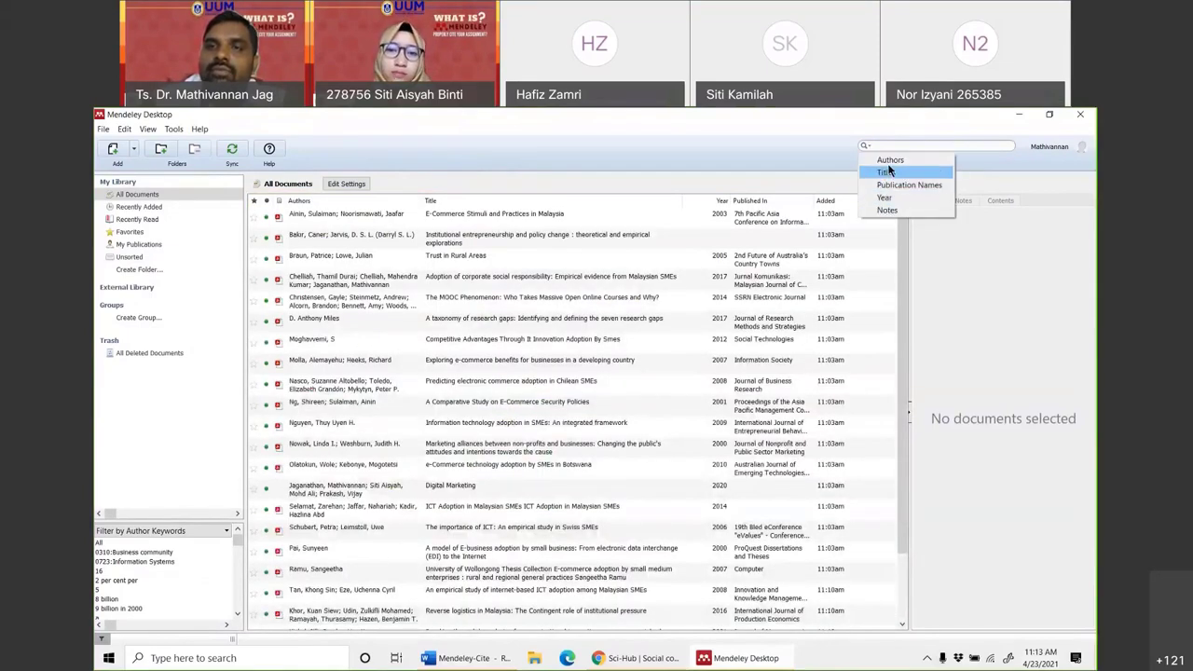
{"action": "left_click", "coordinate": [890, 160]}
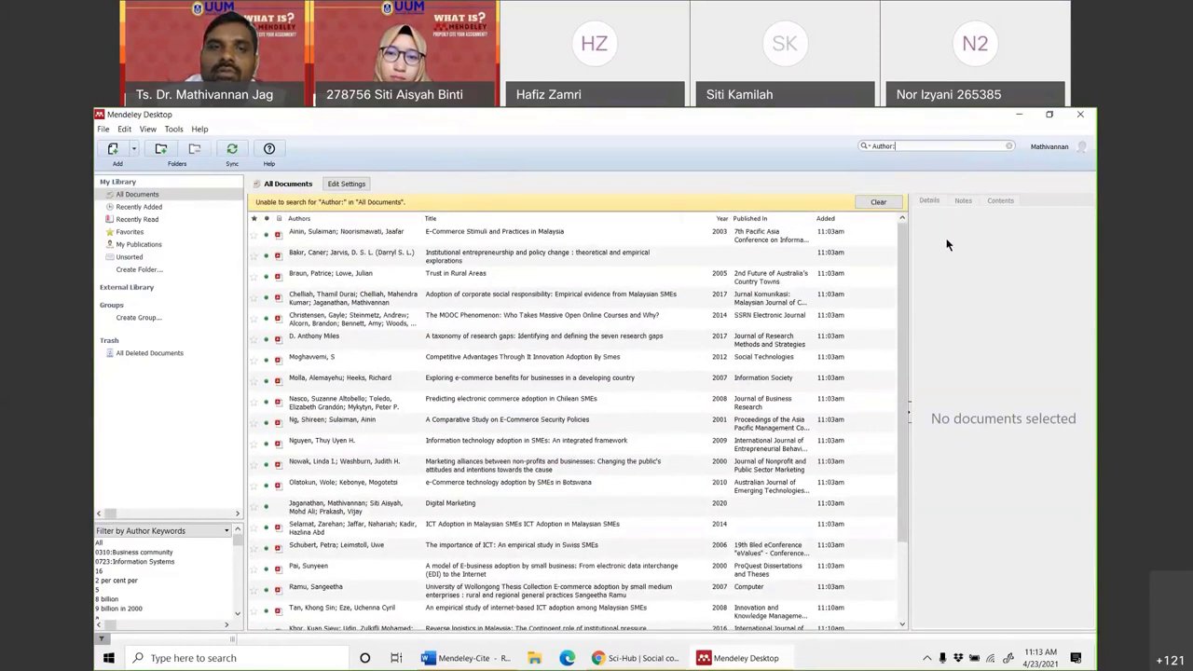
{"action": "type", "text": "bakir"}
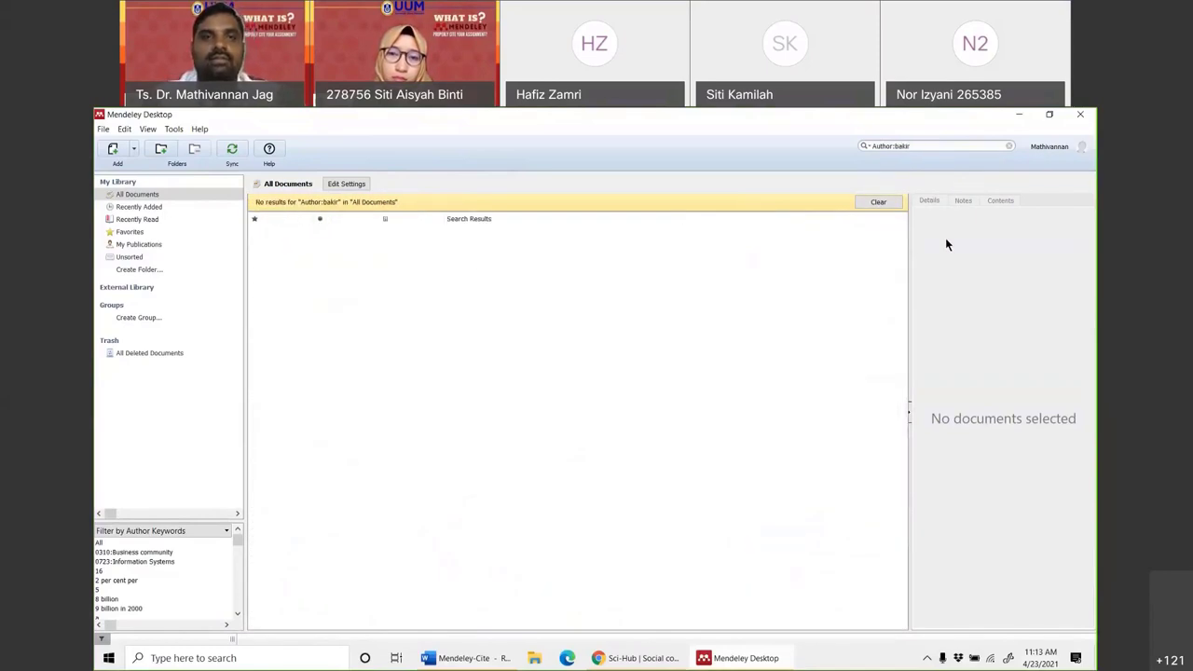
{"action": "key", "text": "BackSpace"}
{"action": "key", "text": "BackSpace"}
{"action": "key", "text": "BackSpace"}
{"action": "key", "text": "BackSpace"}
{"action": "key", "text": "BackSpace"}
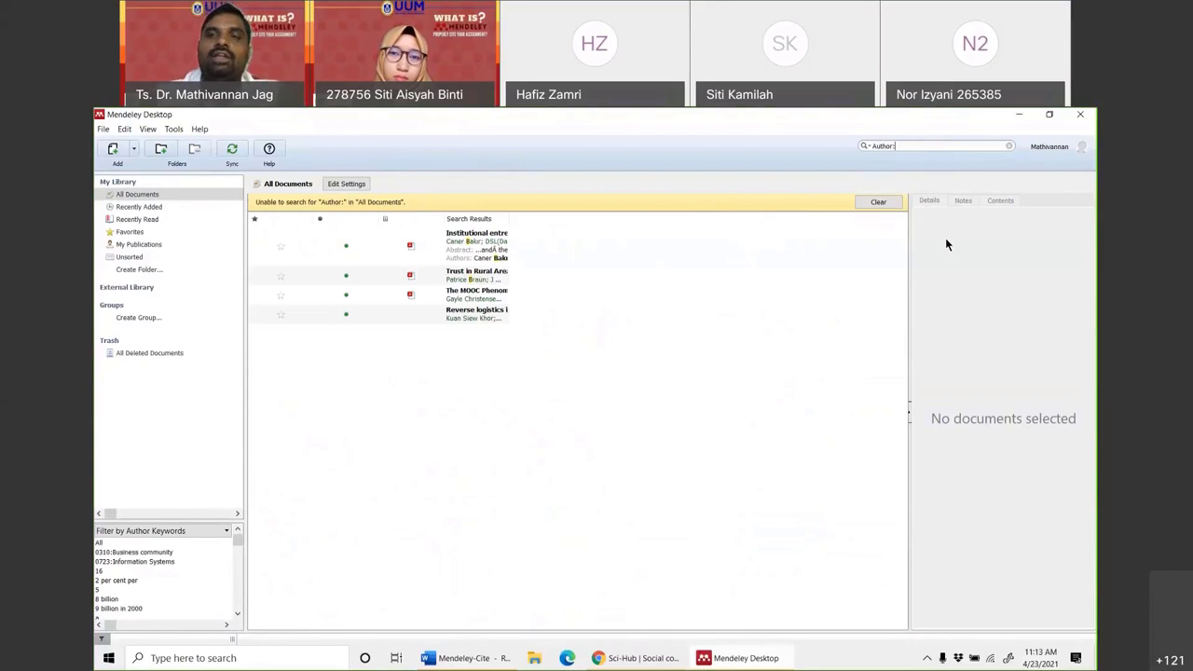
{"action": "left_click_drag", "start_coordinate": [900, 146], "coordinate": [810, 161]}
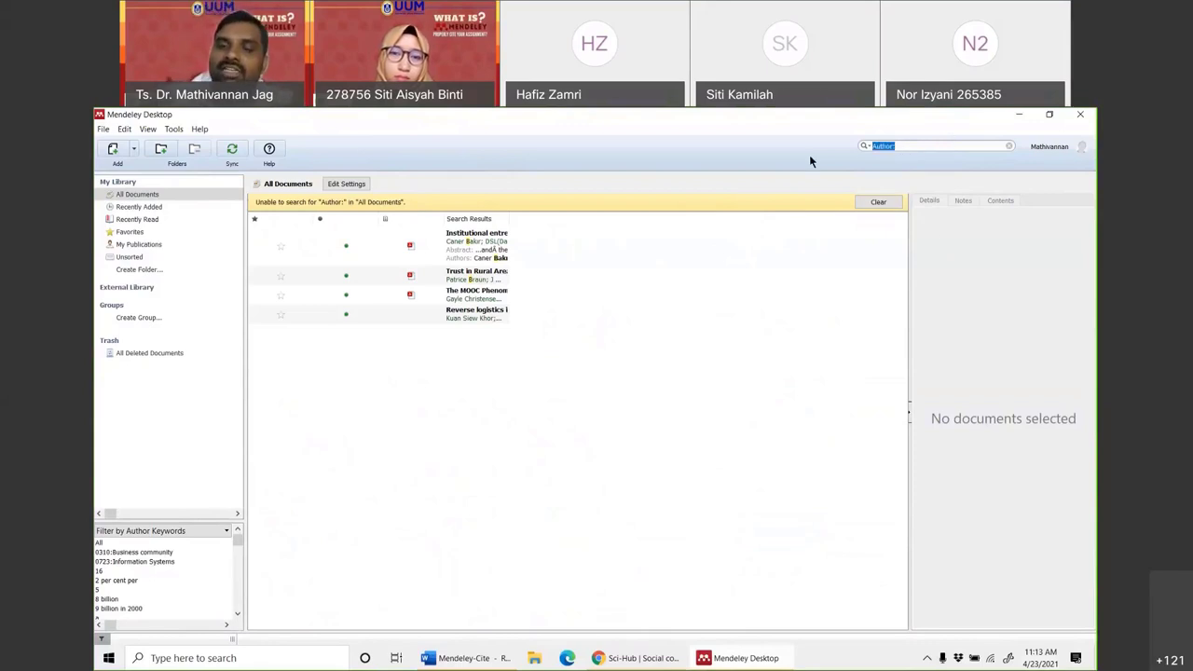
{"action": "key", "text": "BackSpace"}
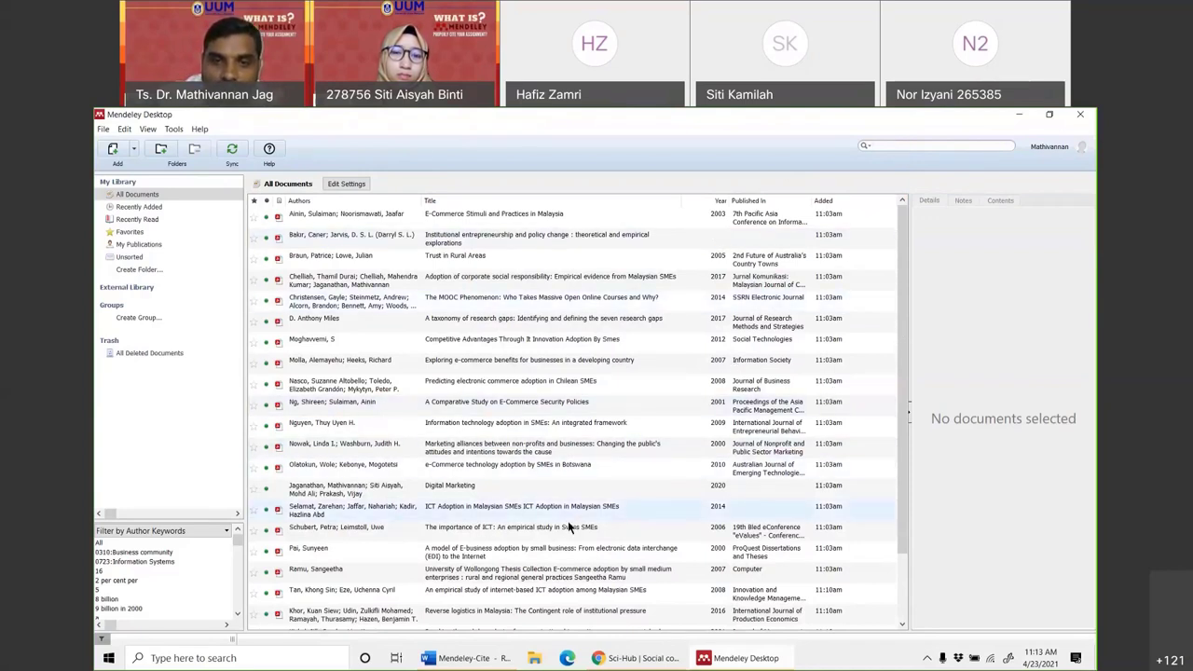
Close the ScienceDirect, Taylor & Francis and Sci-Hub tabs and reload the web library.
{"action": "left_click", "coordinate": [638, 661]}
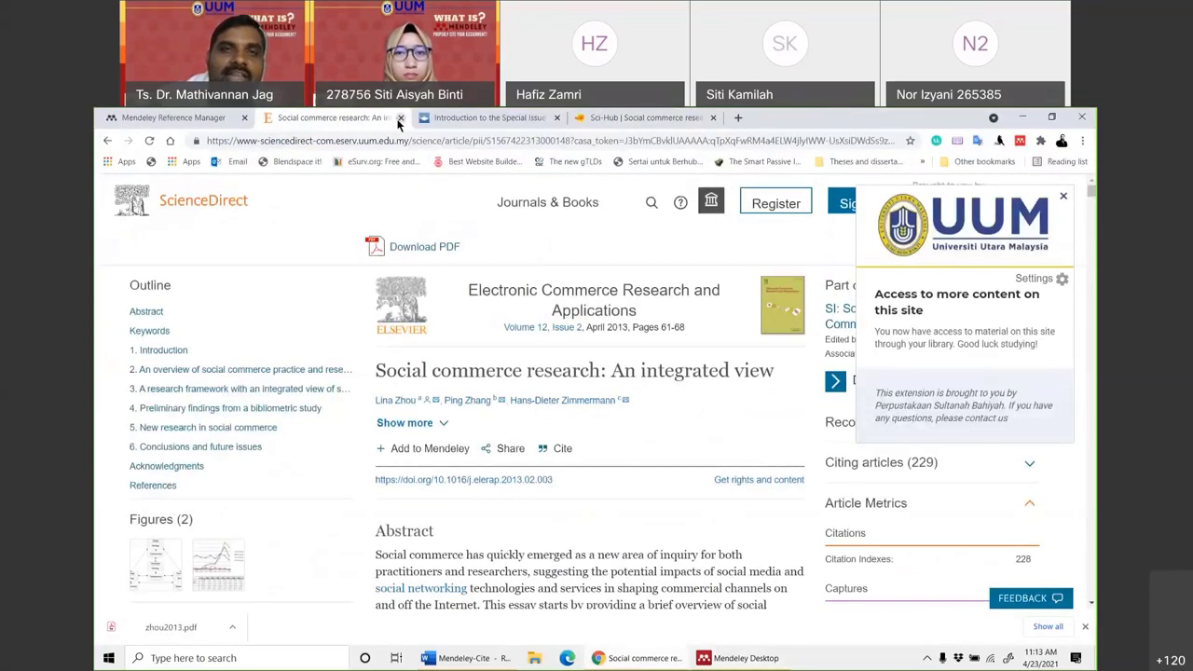
{"action": "left_click", "coordinate": [400, 119]}
{"action": "left_click", "coordinate": [400, 118]}
{"action": "left_click", "coordinate": [400, 118]}
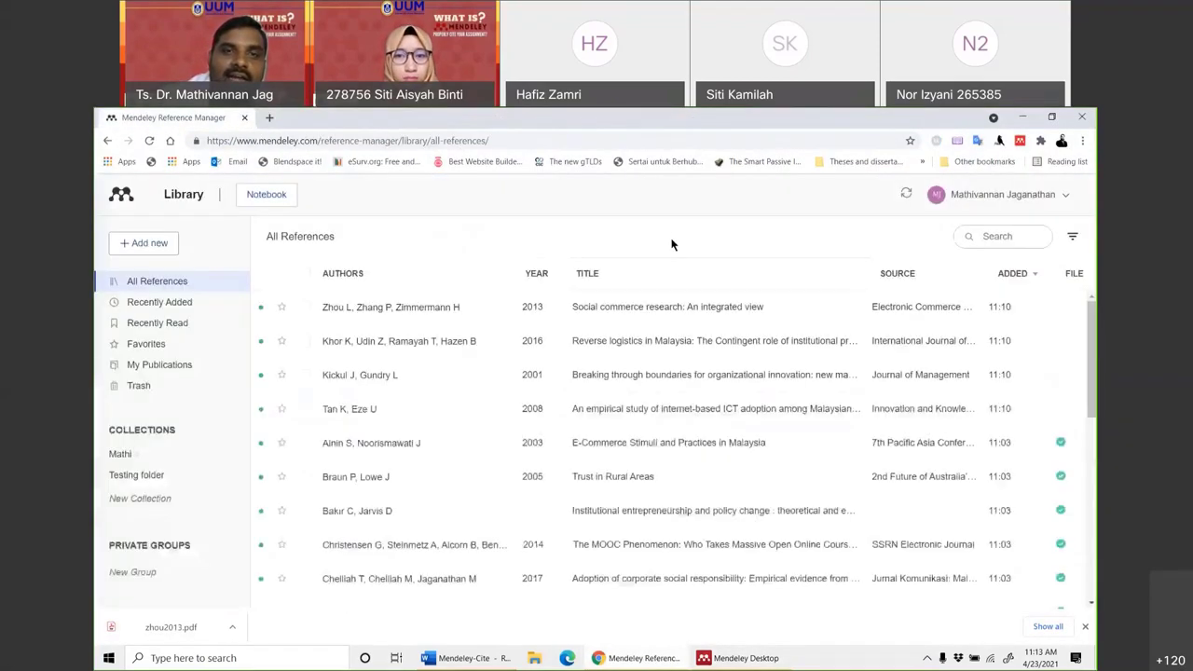
{"action": "right_click", "coordinate": [672, 236]}
{"action": "left_click", "coordinate": [718, 272]}
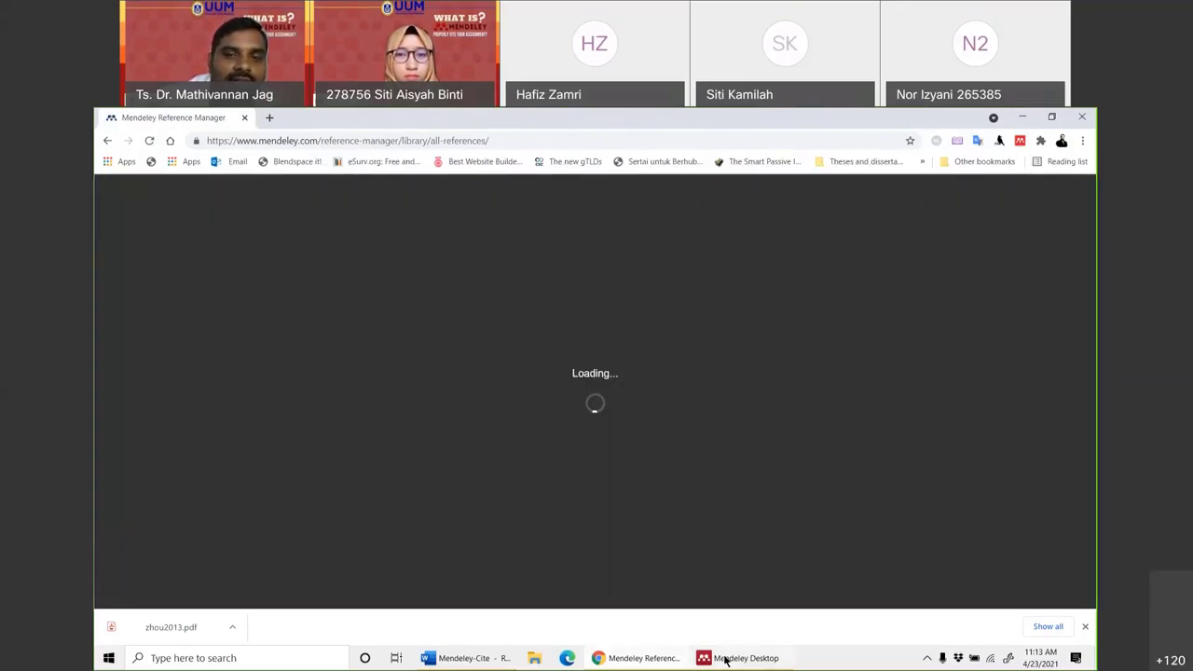
Sync Mendeley Desktop with the online account and reload the web library to show the changes.
{"action": "left_click", "coordinate": [725, 658]}
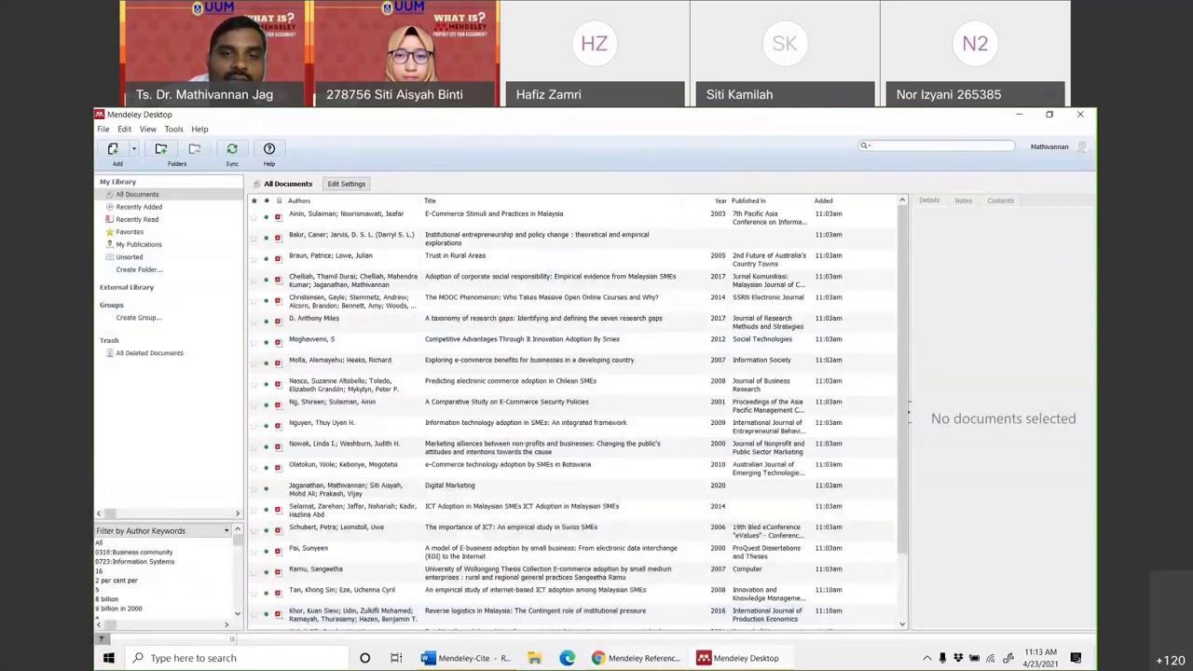
{"action": "left_click", "coordinate": [623, 662]}
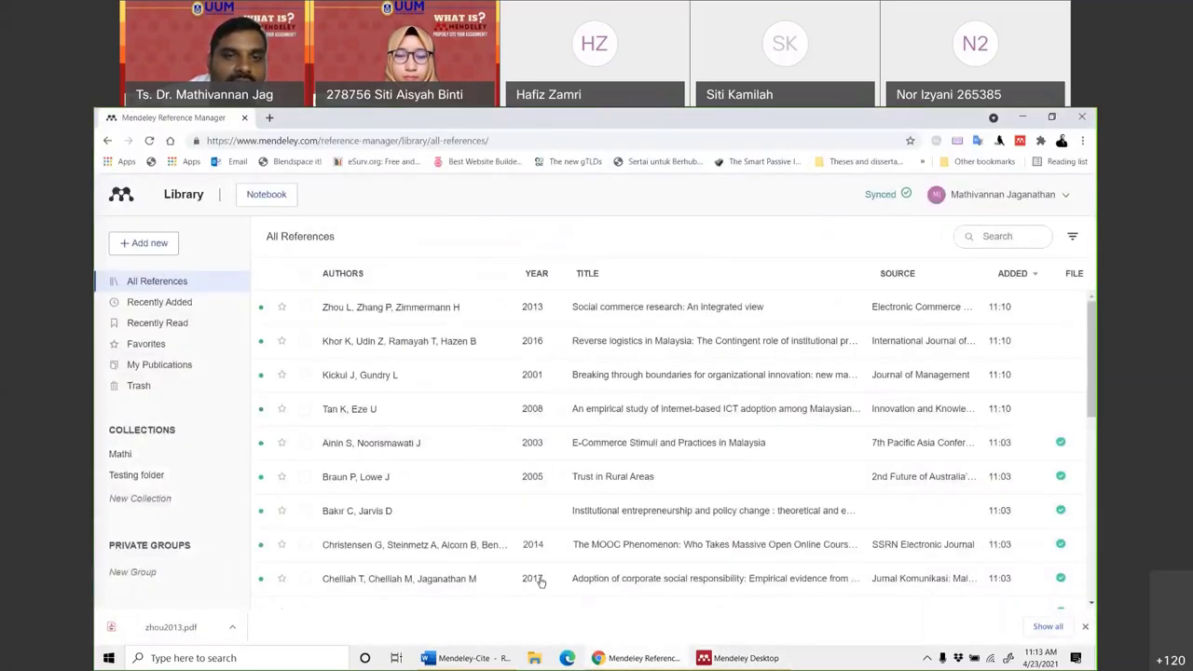
{"action": "left_click", "coordinate": [665, 662]}
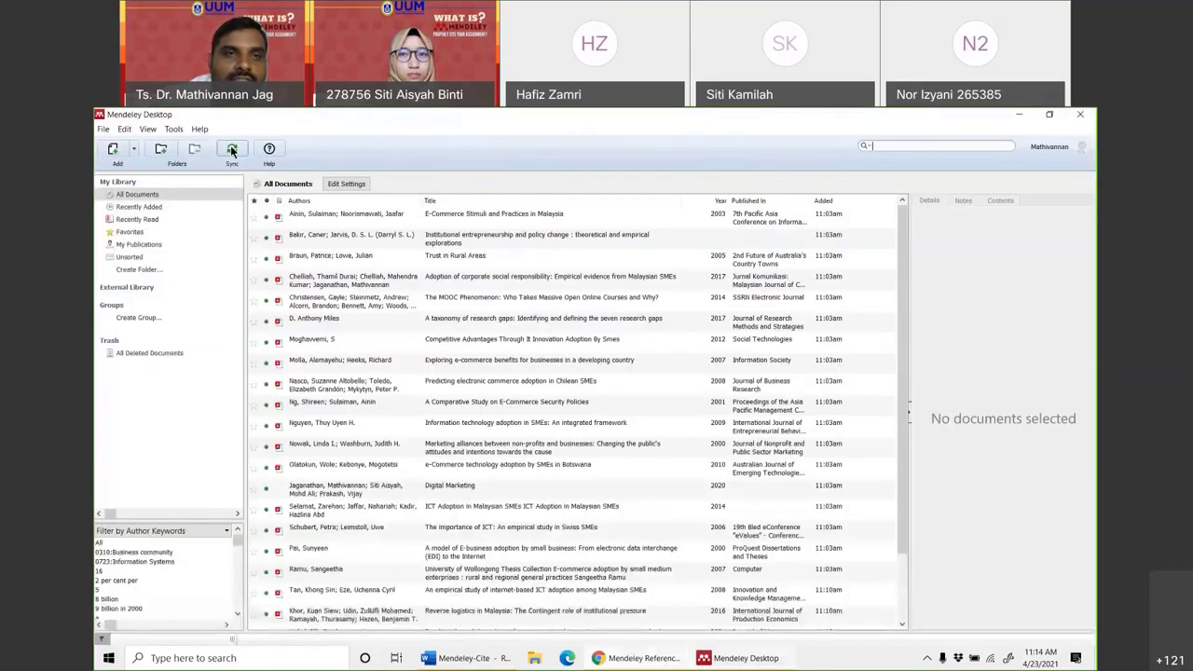
{"action": "left_click", "coordinate": [232, 151]}
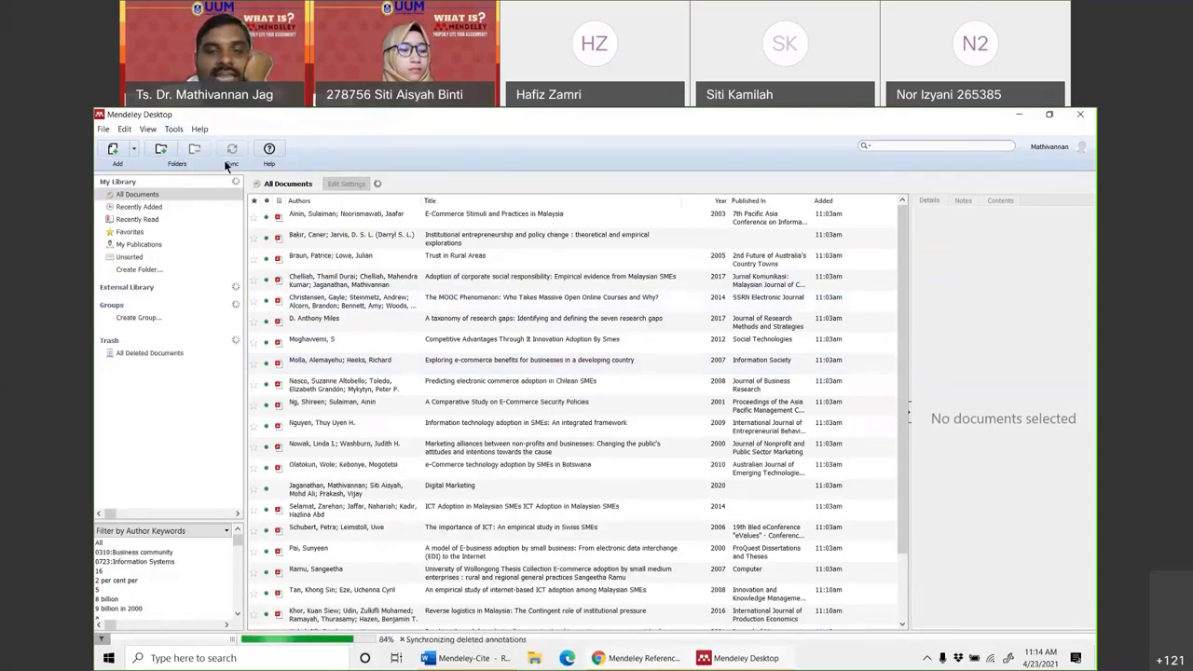
{"action": "left_click", "coordinate": [747, 666]}
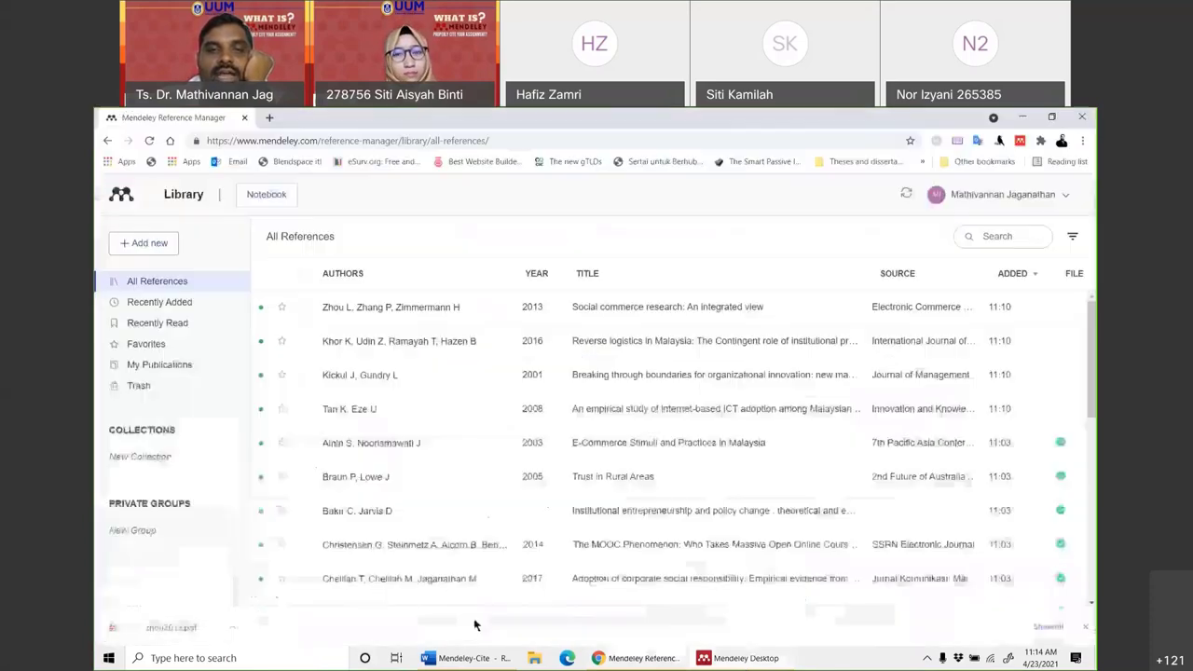
{"action": "right_click", "coordinate": [442, 212]}
{"action": "left_click", "coordinate": [474, 248]}
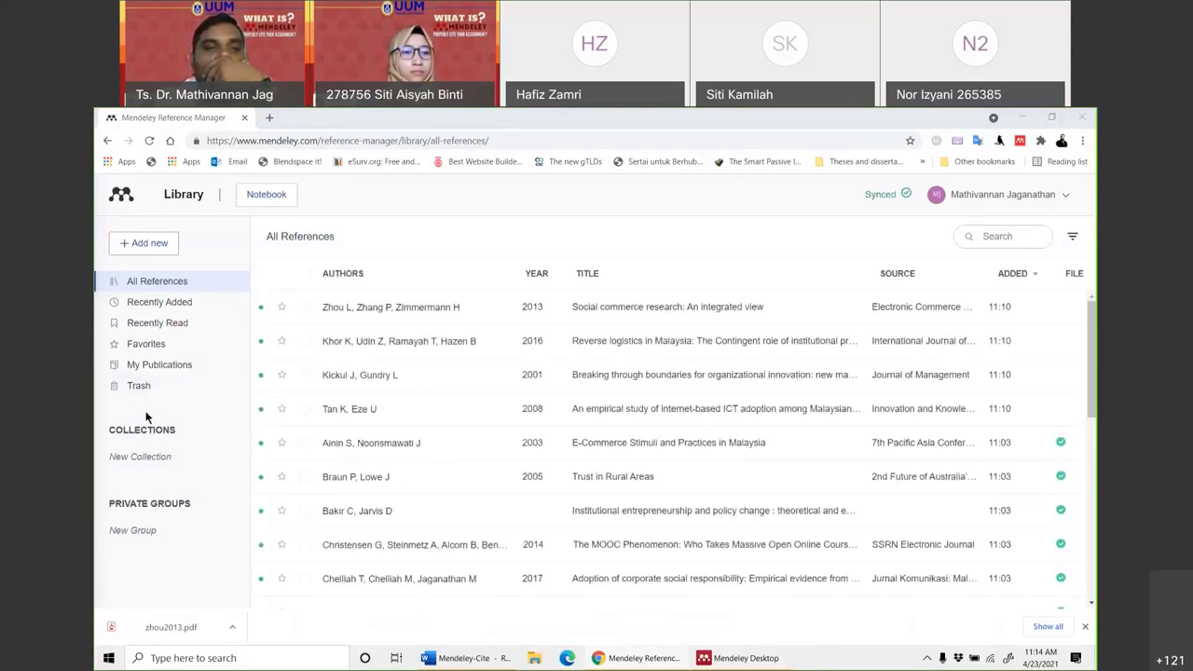
Show all web references, view E-Commerce Stimuli and Practices in Malaysia details, then close the panel.
{"action": "left_click", "coordinate": [189, 278]}
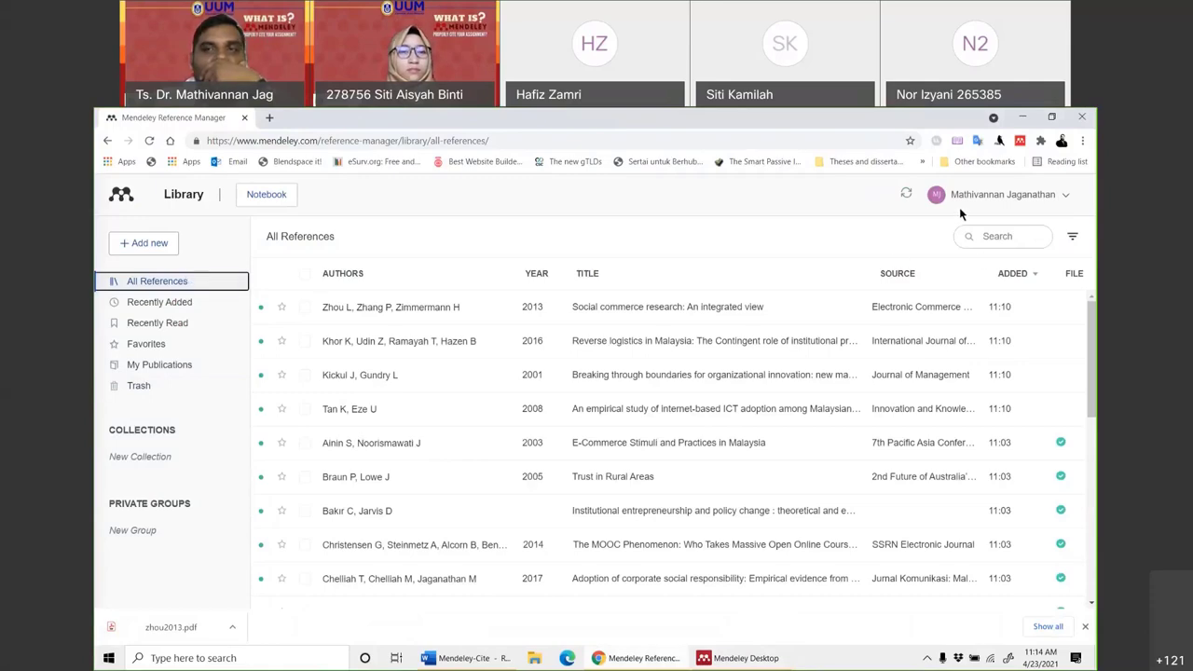
{"action": "scroll", "coordinate": [474, 475], "scroll_direction": "down", "scroll_amount": 10}
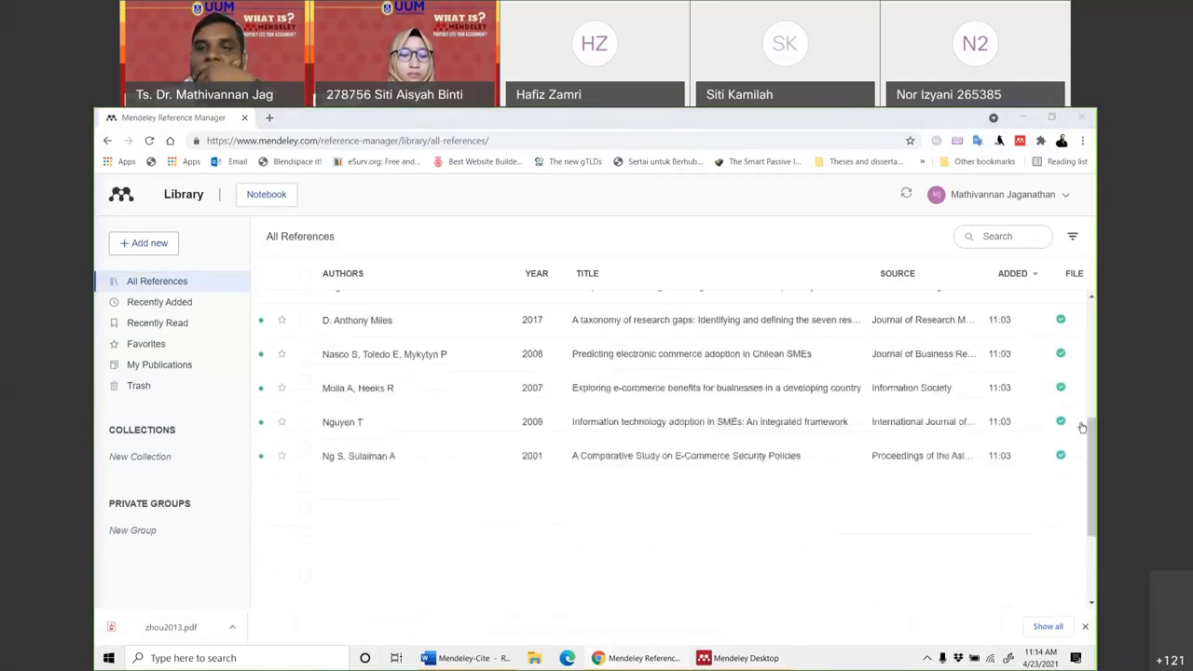
{"action": "scroll", "coordinate": [474, 476], "scroll_direction": "up", "scroll_amount": 10}
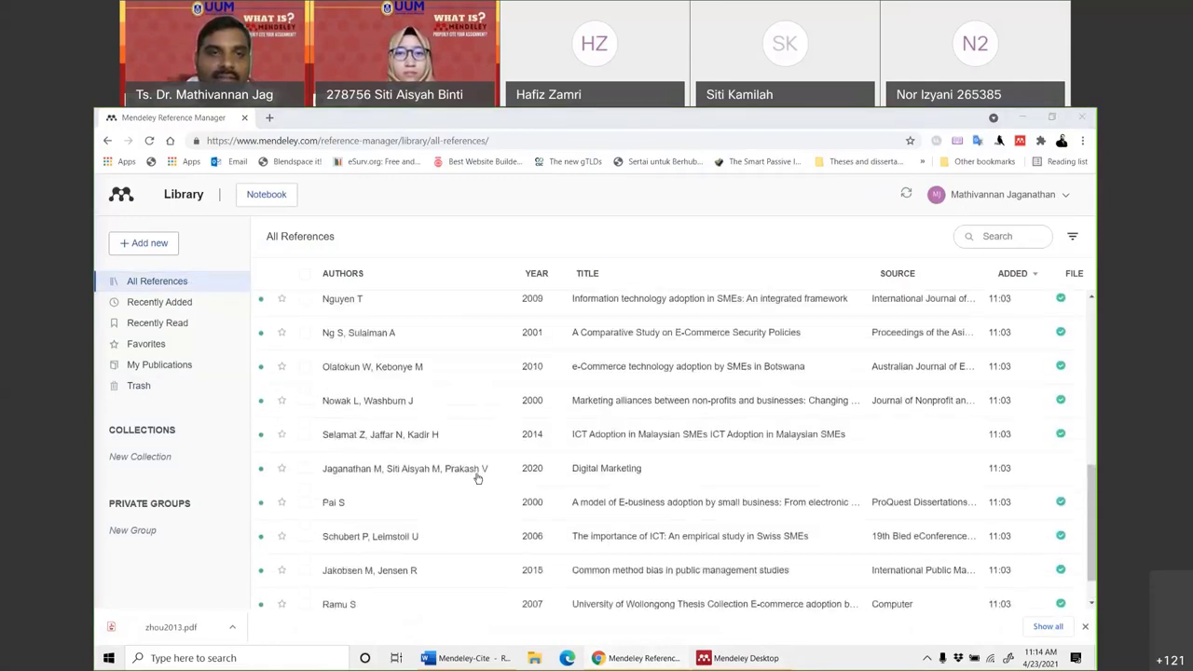
{"action": "left_click", "coordinate": [456, 460]}
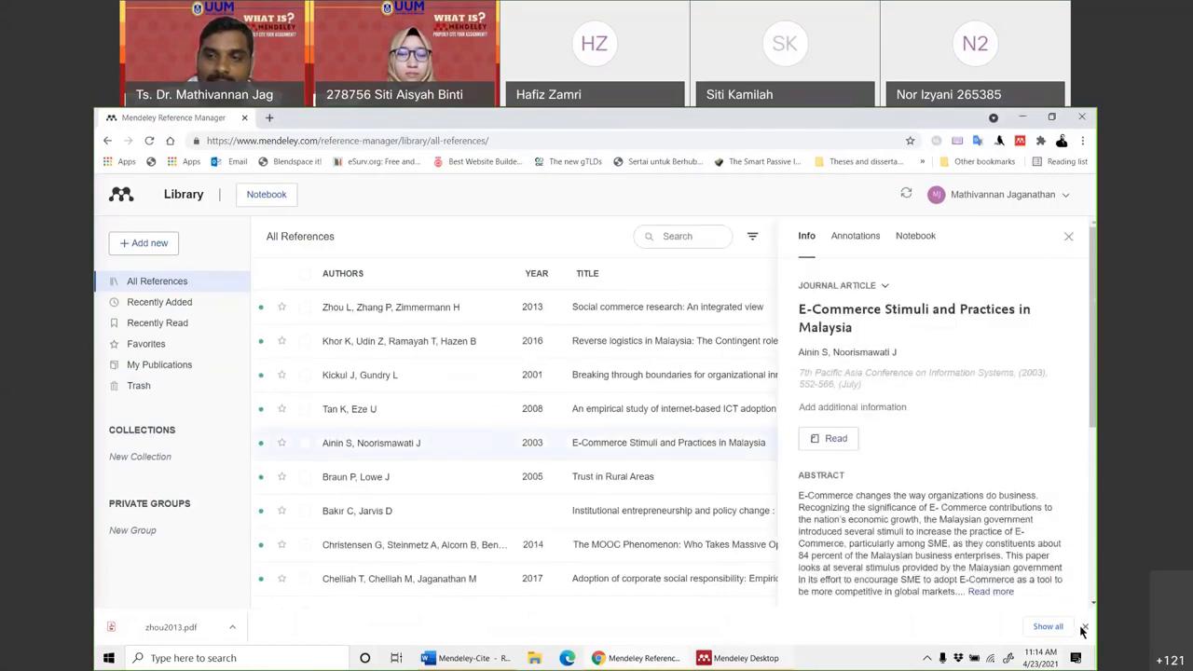
{"action": "left_click", "coordinate": [744, 662]}
{"action": "left_click", "coordinate": [643, 658]}
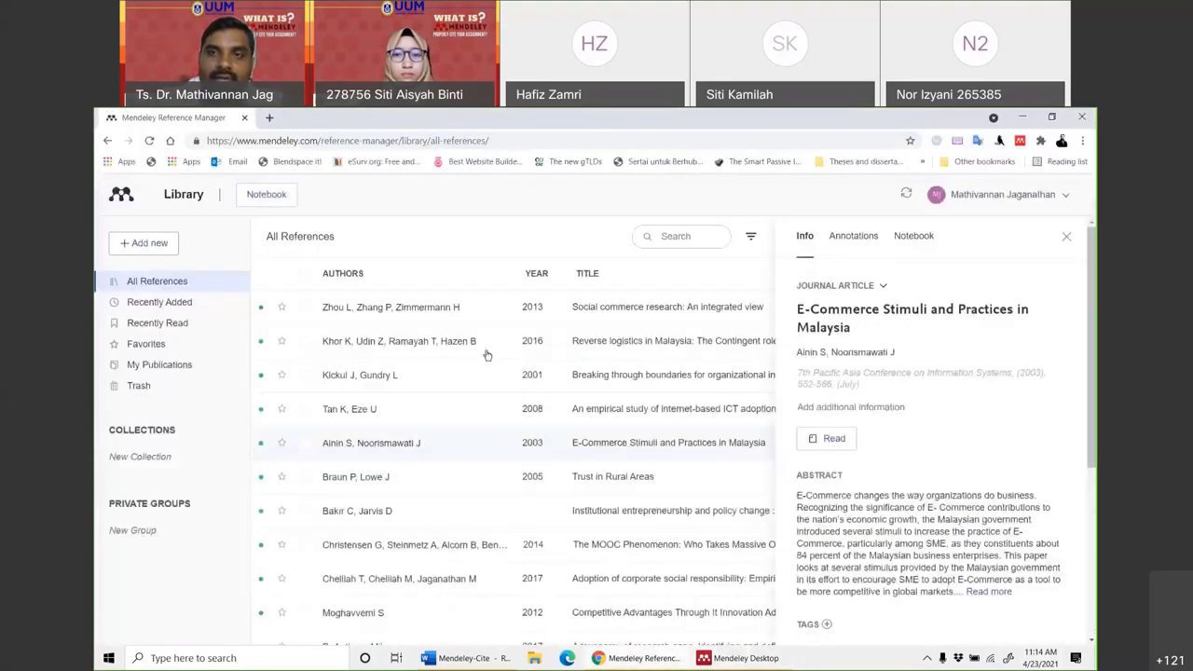
{"action": "left_click", "coordinate": [1066, 236]}
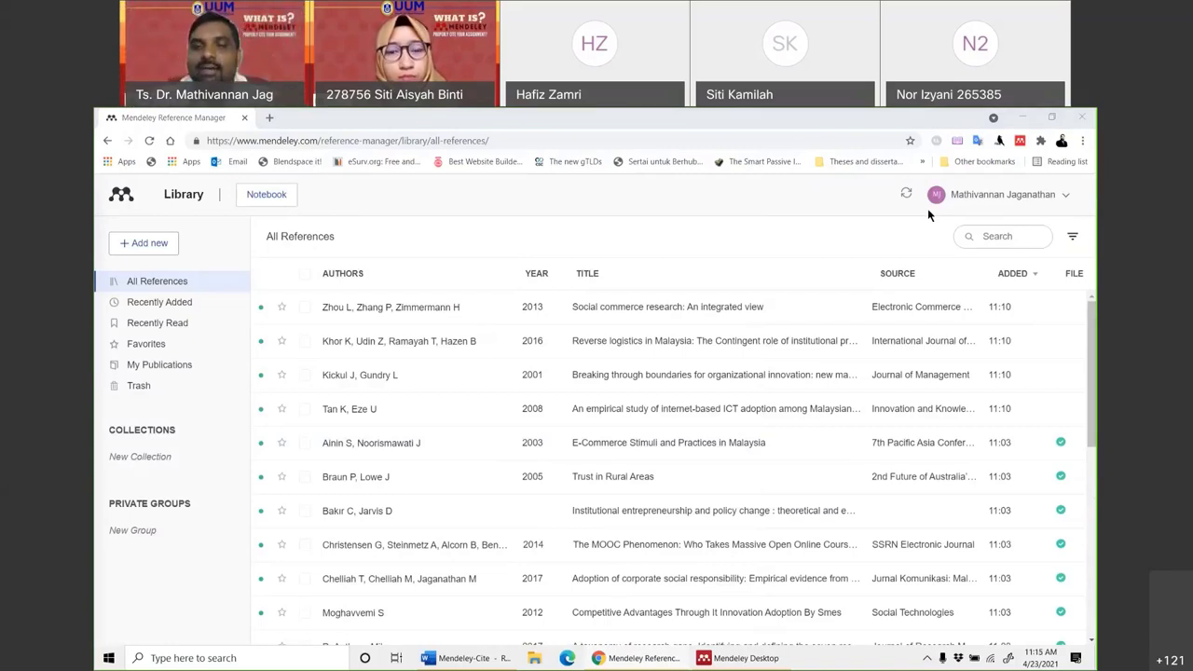
{"action": "left_click", "coordinate": [746, 659]}
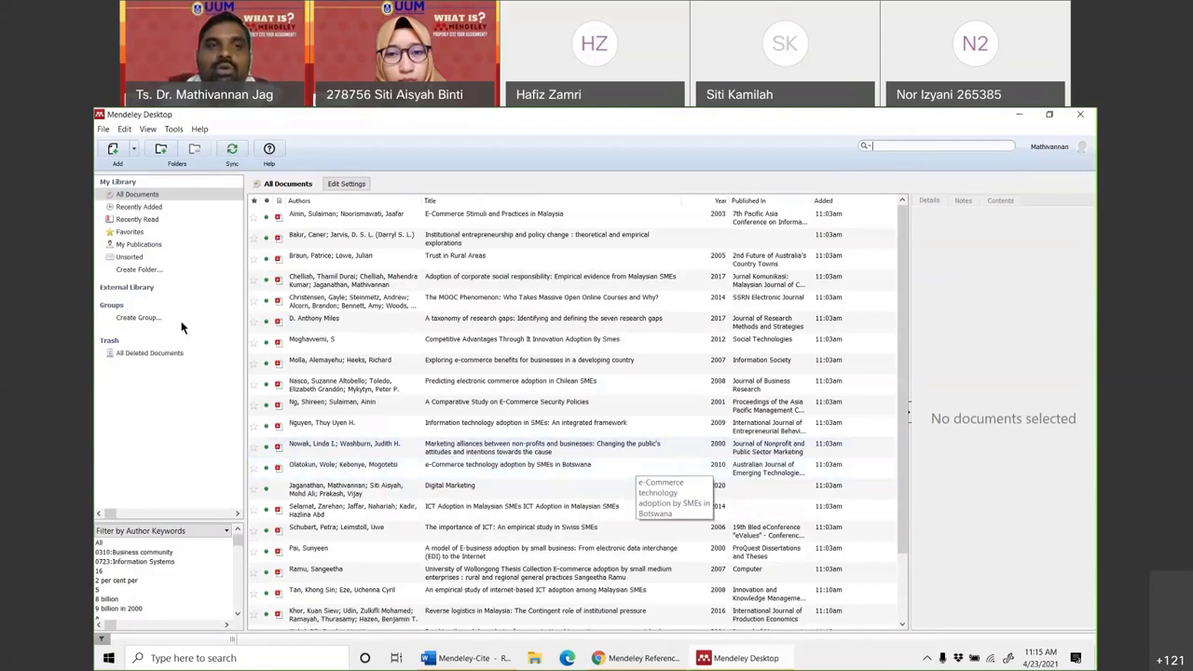
Name the new folders Marketing and International Business.
{"action": "left_click", "coordinate": [140, 270]}
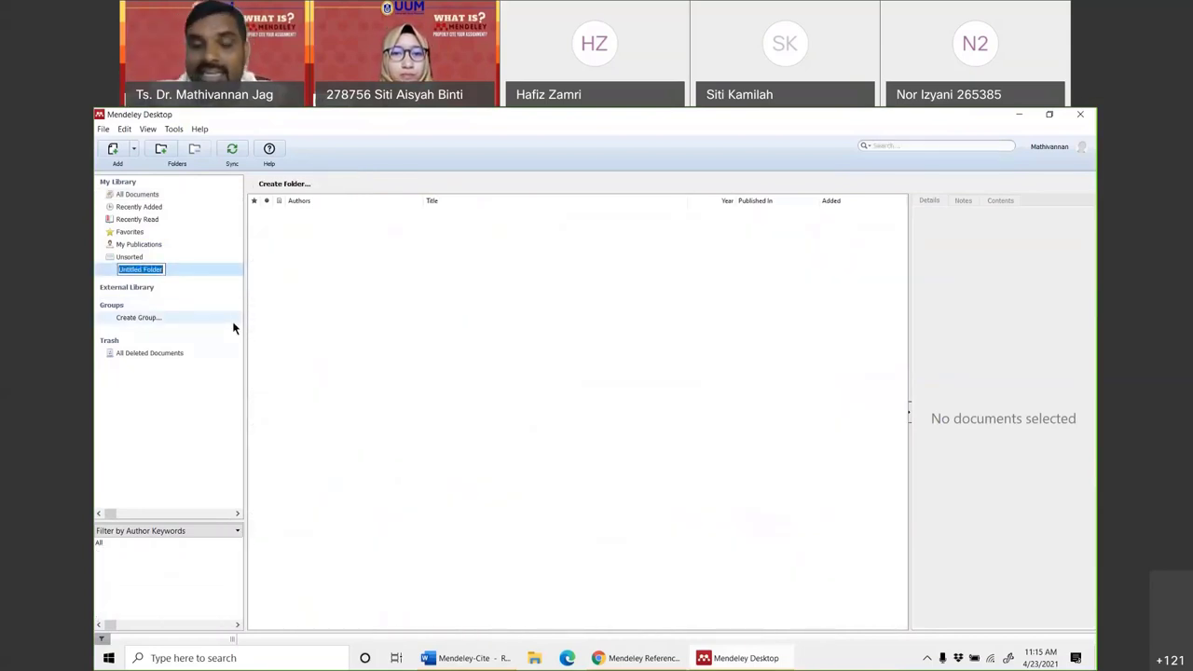
{"action": "type", "text": "M"}
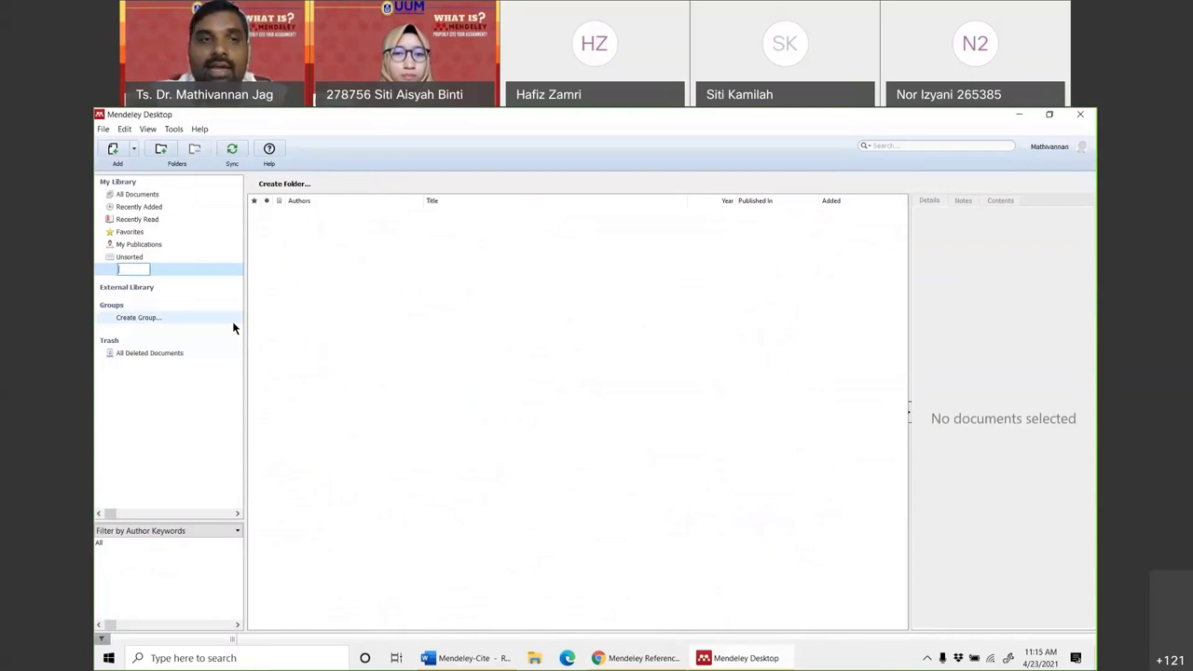
{"action": "type", "text": "Mar"}
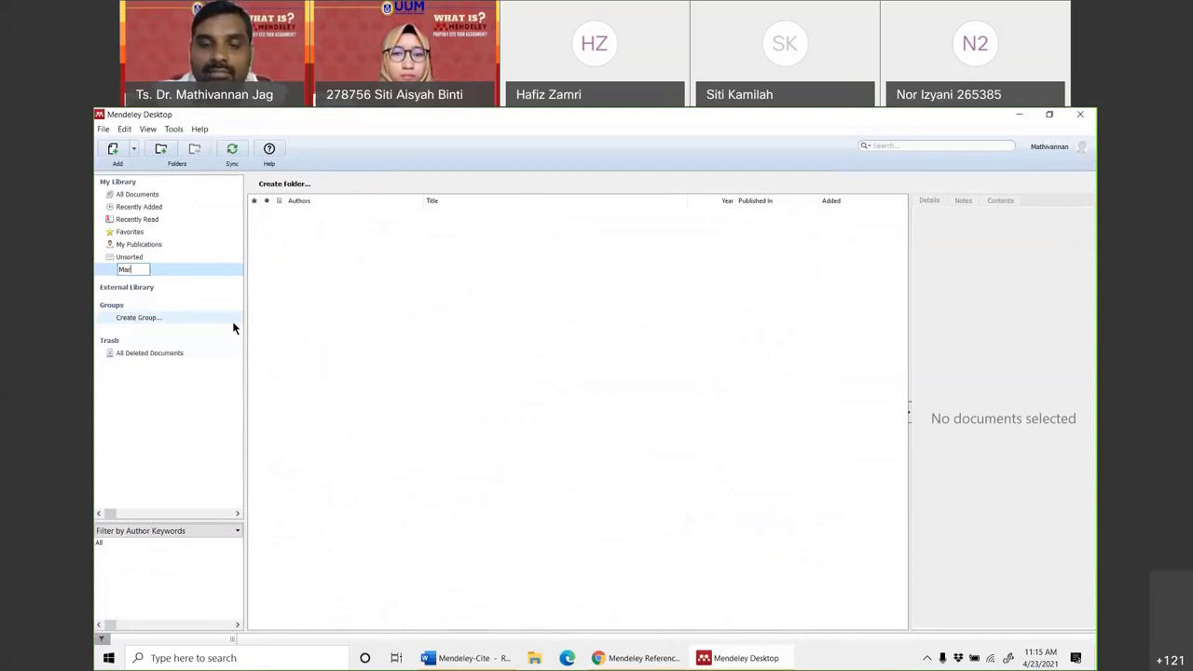
{"action": "type", "text": "keting"}
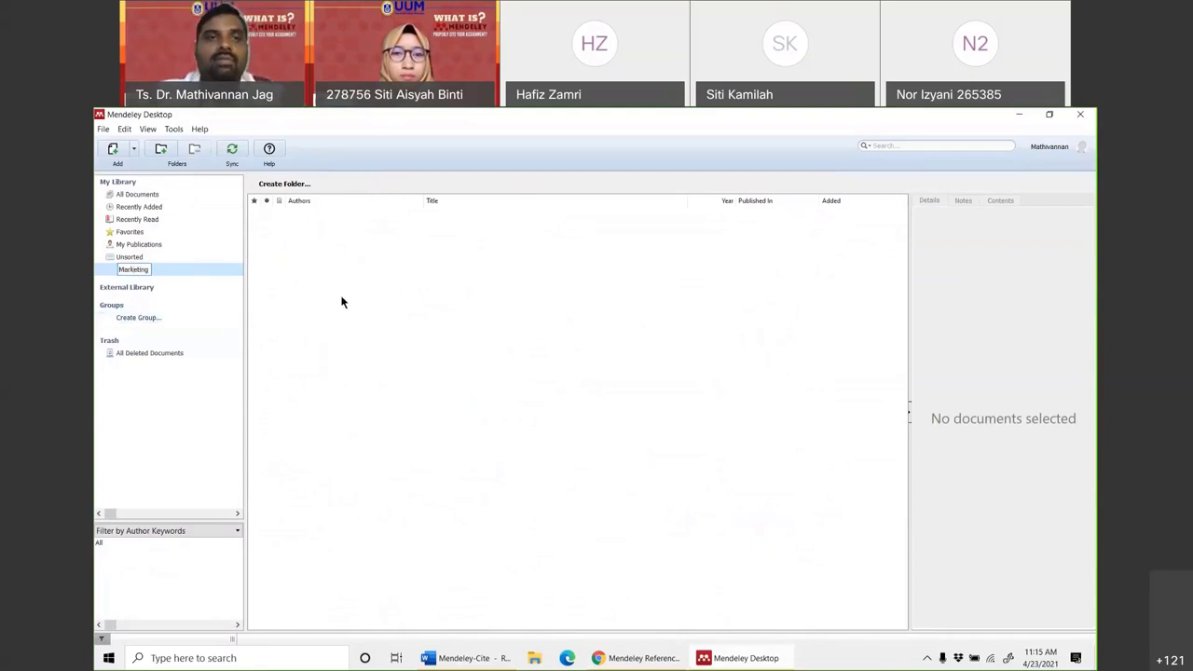
{"action": "key", "text": "Return"}
{"action": "left_click", "coordinate": [145, 284]}
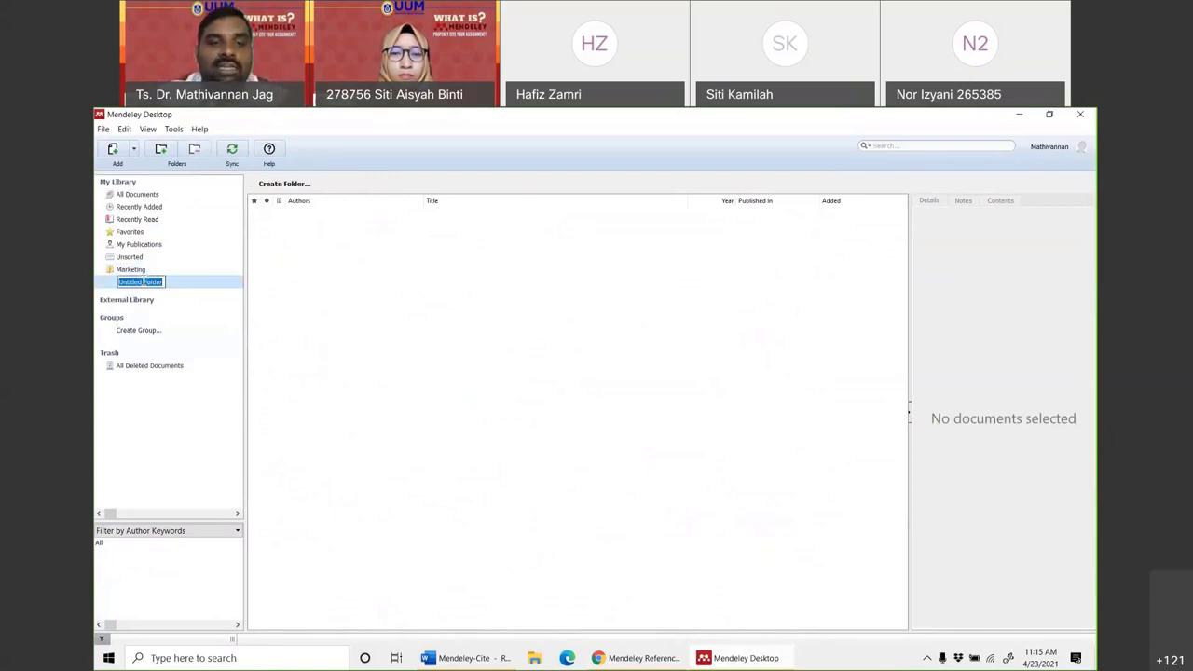
{"action": "type", "text": "Internatio"}
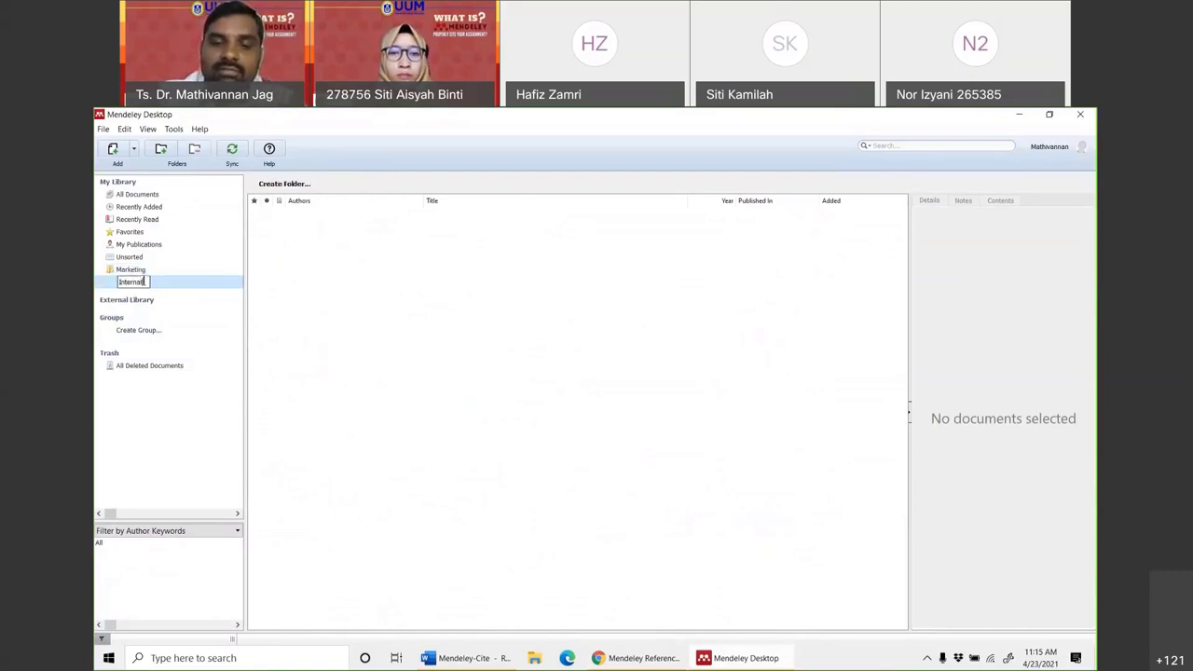
{"action": "type", "text": "nal"}
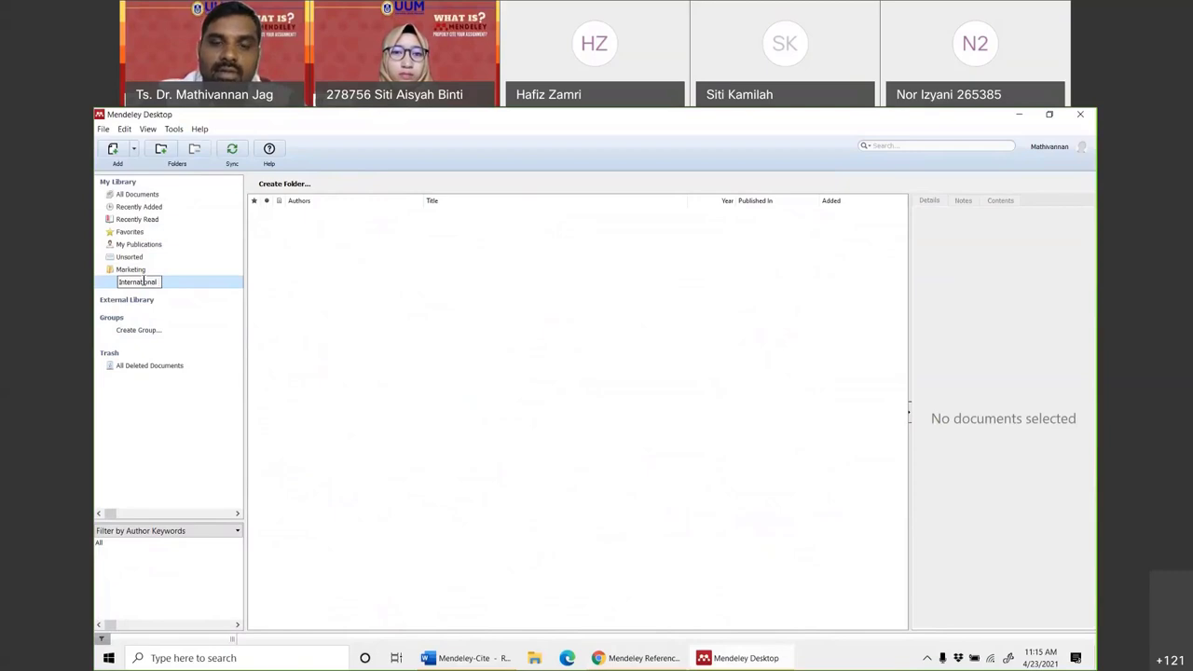
{"action": "type", "text": " Business"}
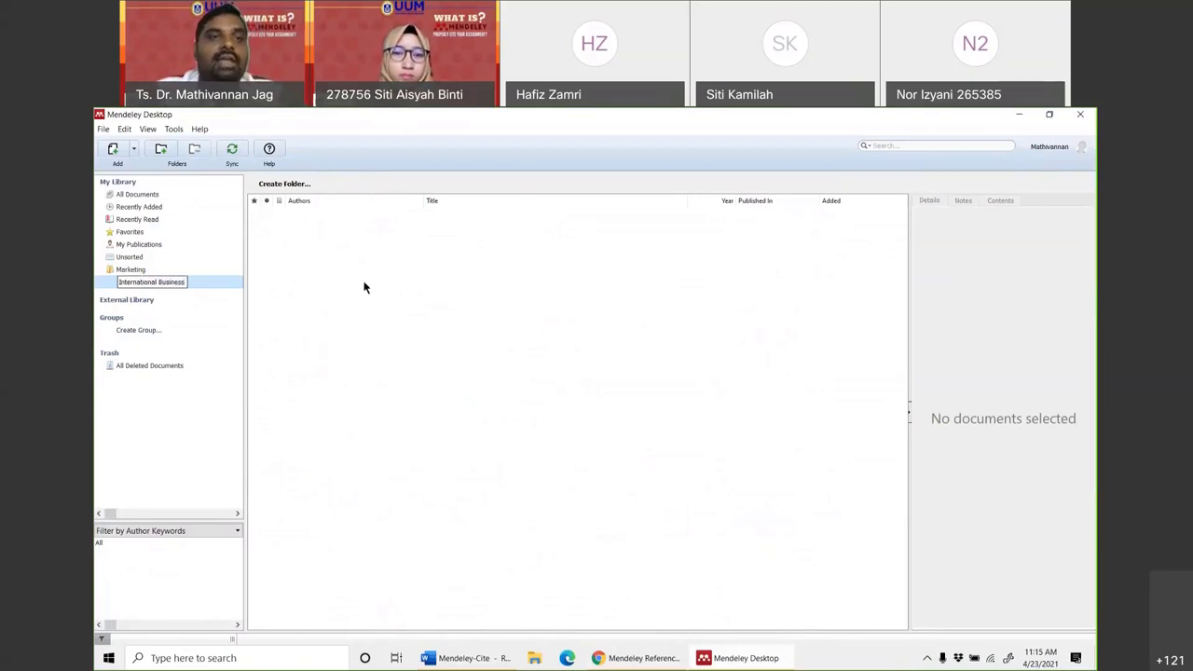
{"action": "key", "text": "Return"}
Add a subfolder named 'Assignemnet 1' under Marketing.
{"action": "left_click", "coordinate": [130, 283]}
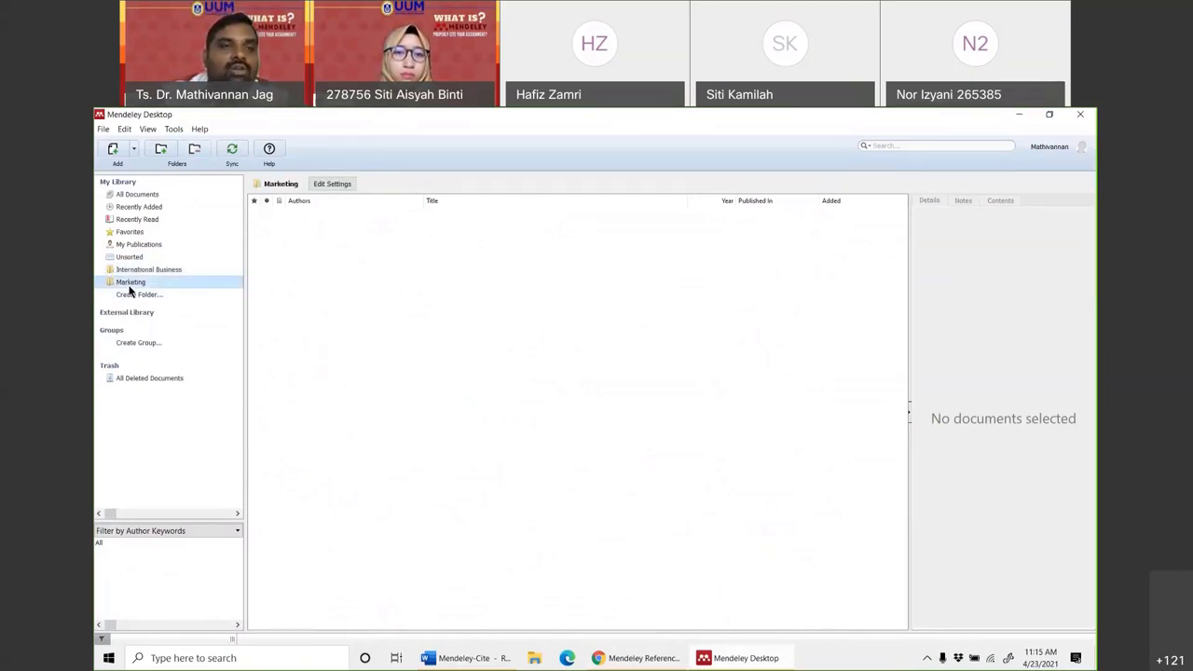
{"action": "right_click", "coordinate": [131, 289]}
{"action": "left_click", "coordinate": [407, 298]}
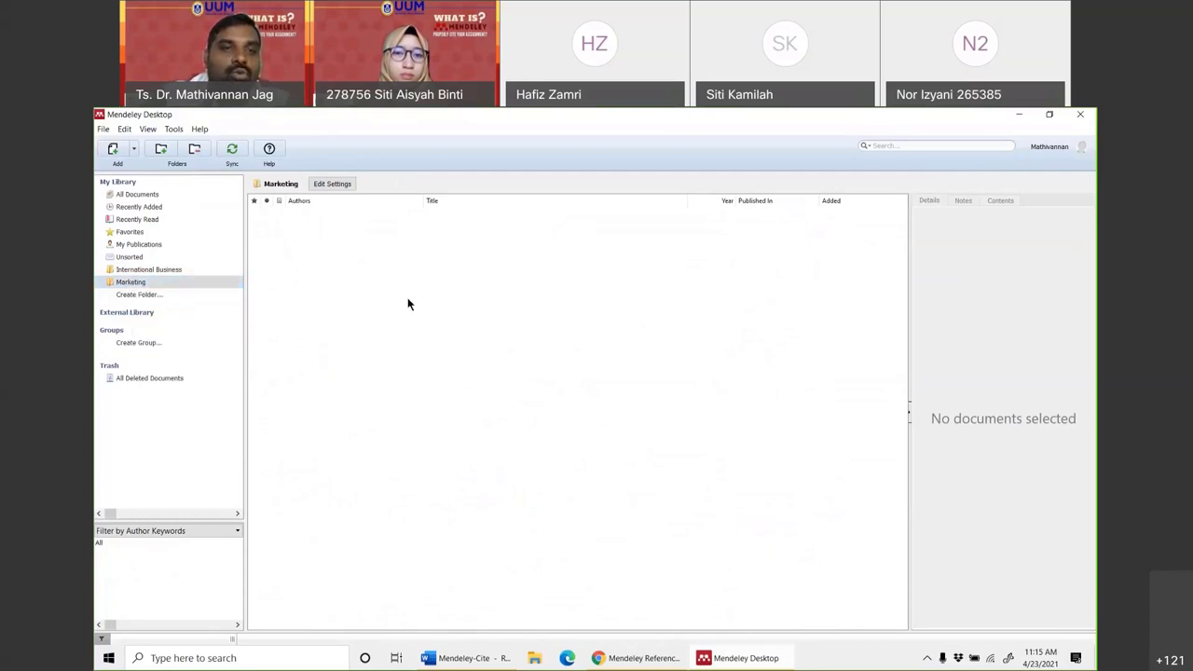
{"action": "right_click", "coordinate": [130, 286]}
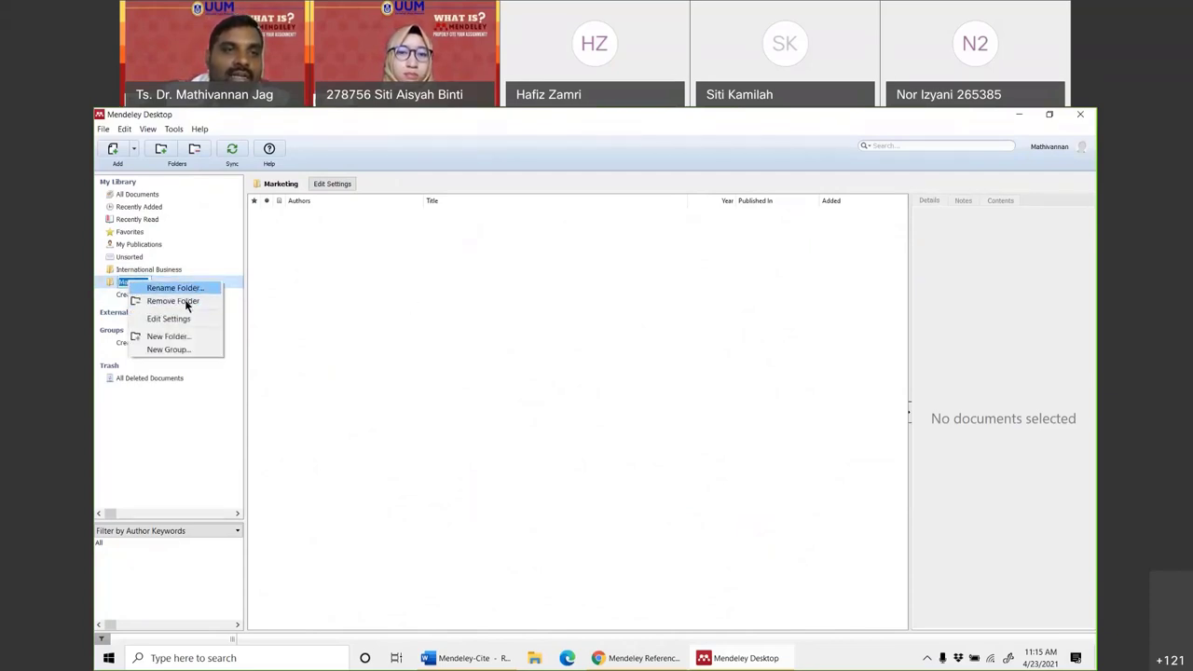
{"action": "left_click", "coordinate": [154, 338]}
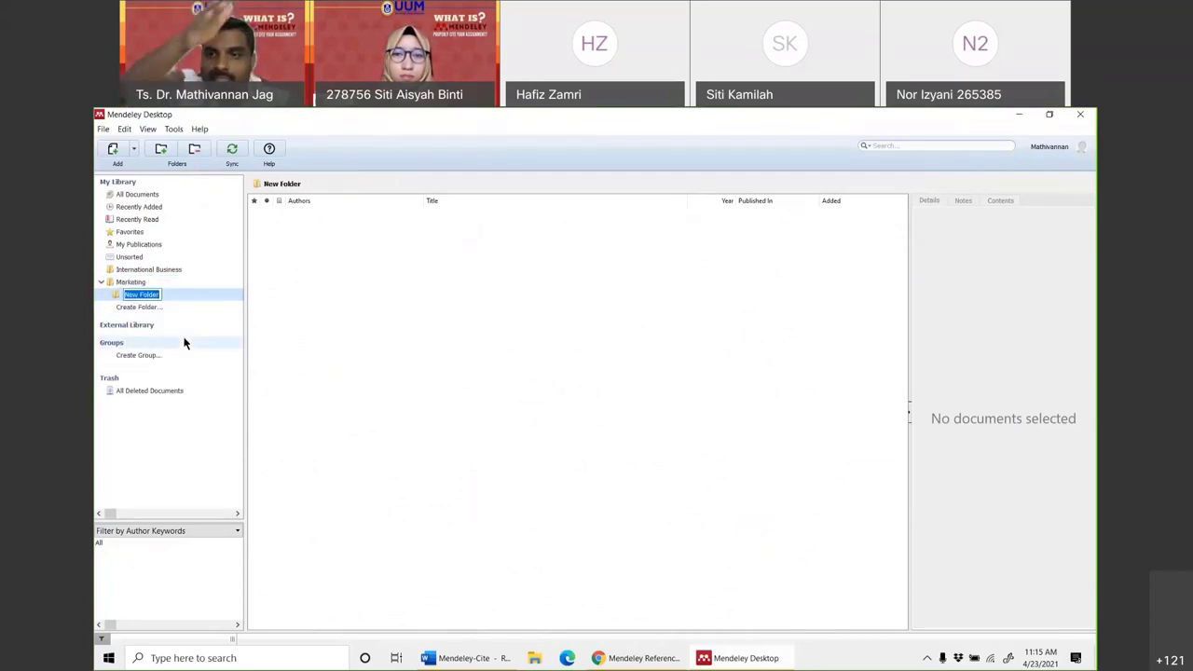
{"action": "type", "text": "Ass"}
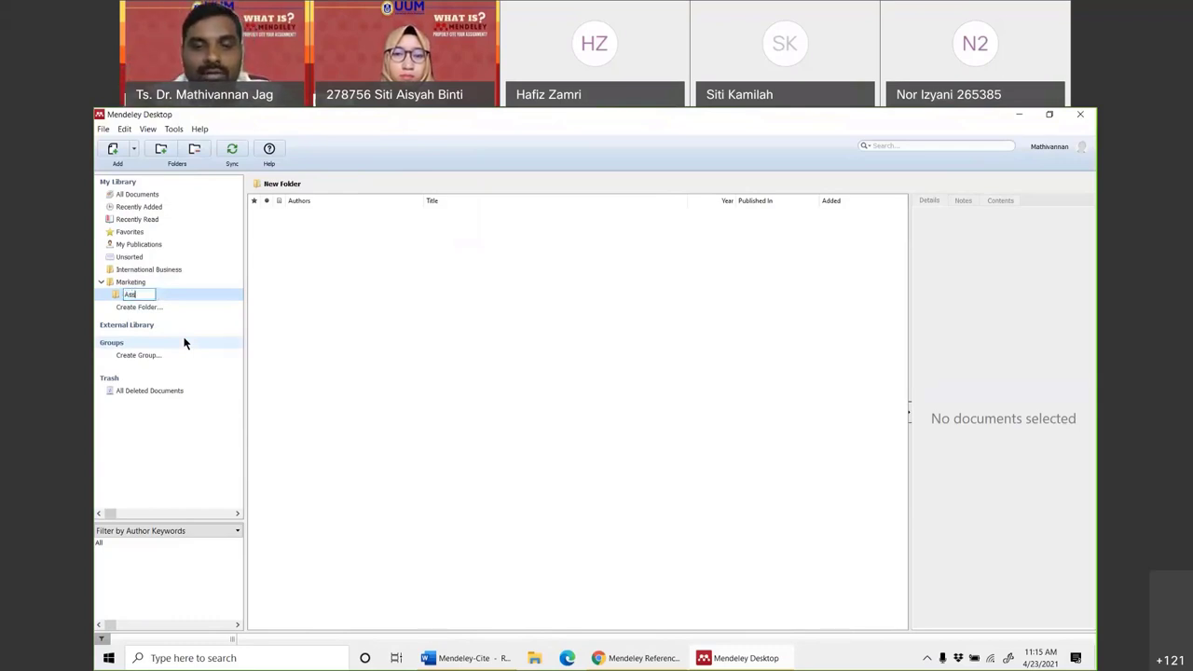
{"action": "type", "text": "ignemnet 1"}
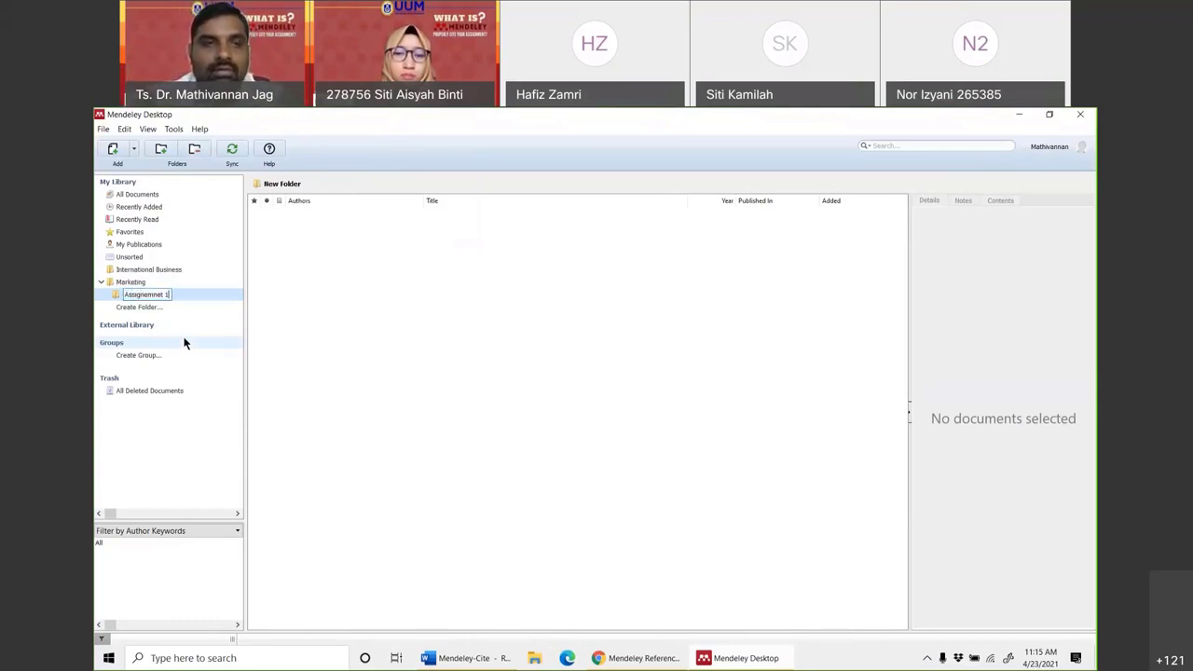
{"action": "key", "text": "Return"}
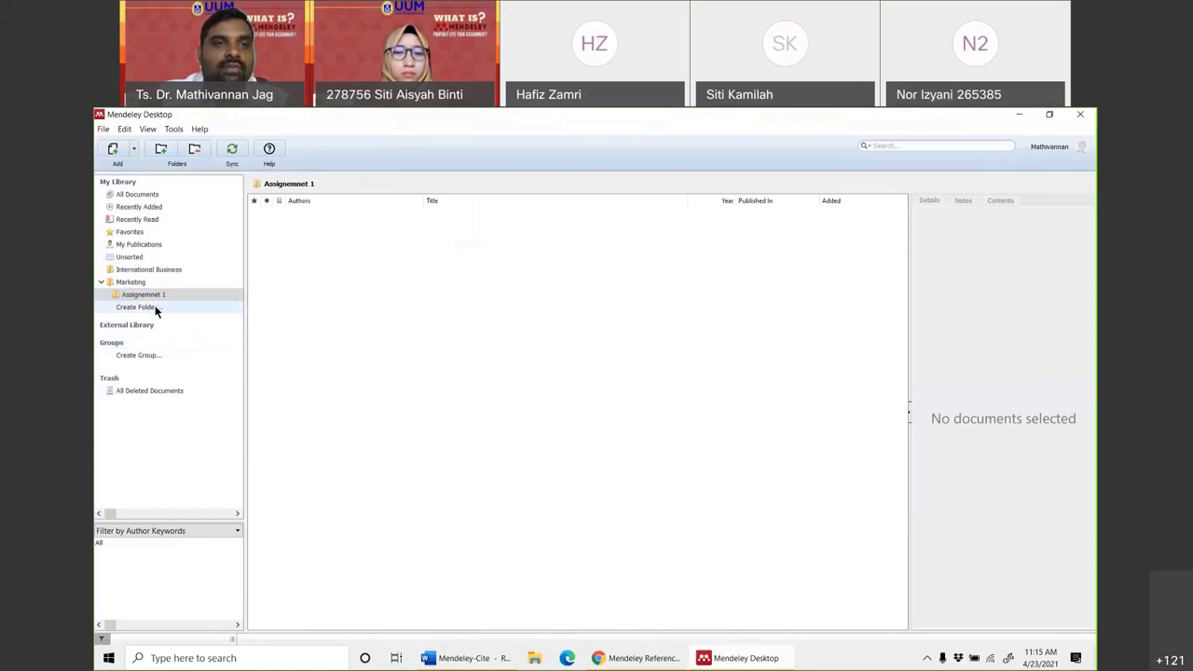
Create an Assignment 2 folder and move it into International Business.
{"action": "left_click", "coordinate": [154, 307]}
{"action": "type", "text": "Assi"}
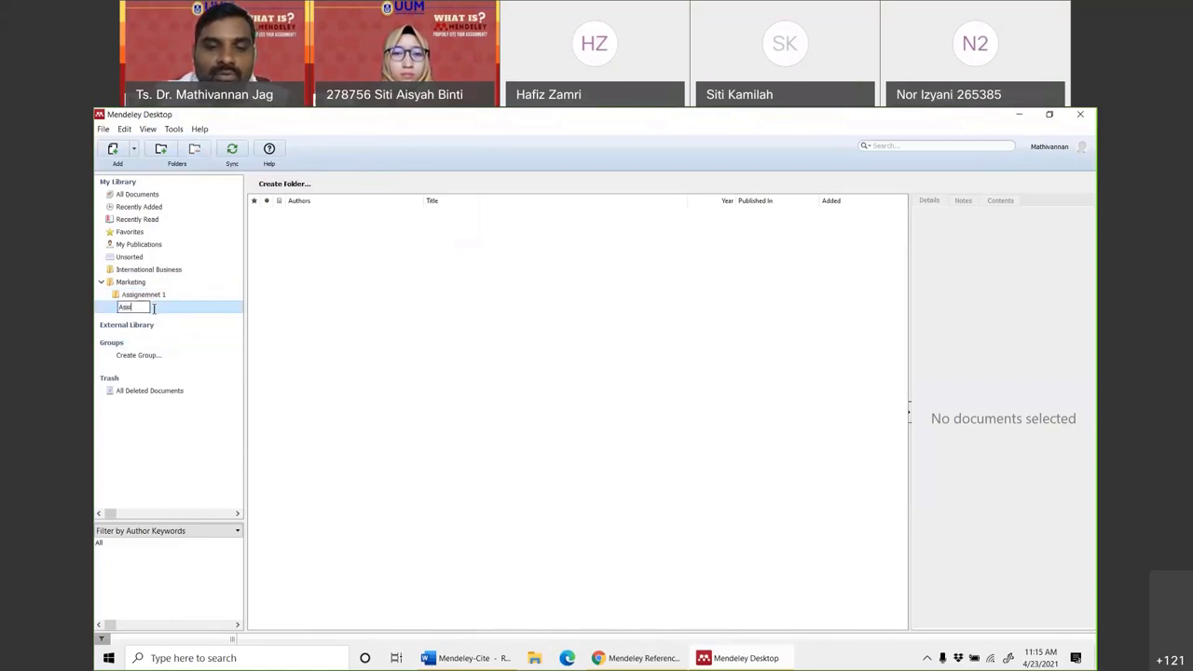
{"action": "type", "text": "gnment 2"}
{"action": "key", "text": "Return"}
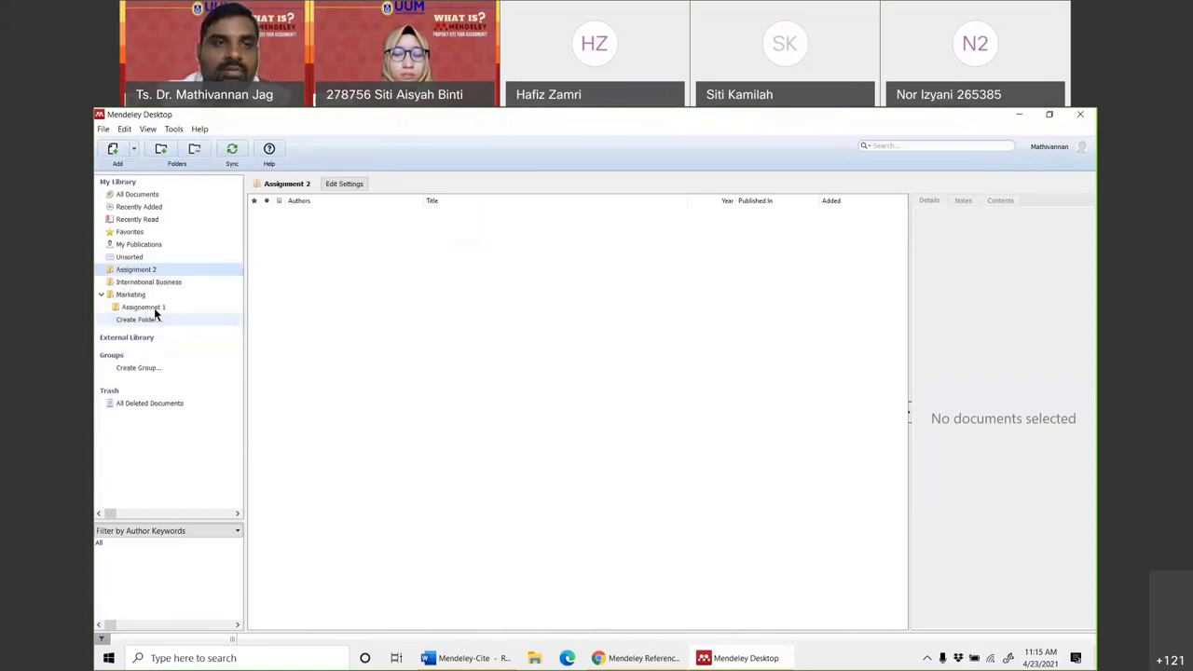
{"action": "left_click", "coordinate": [101, 295]}
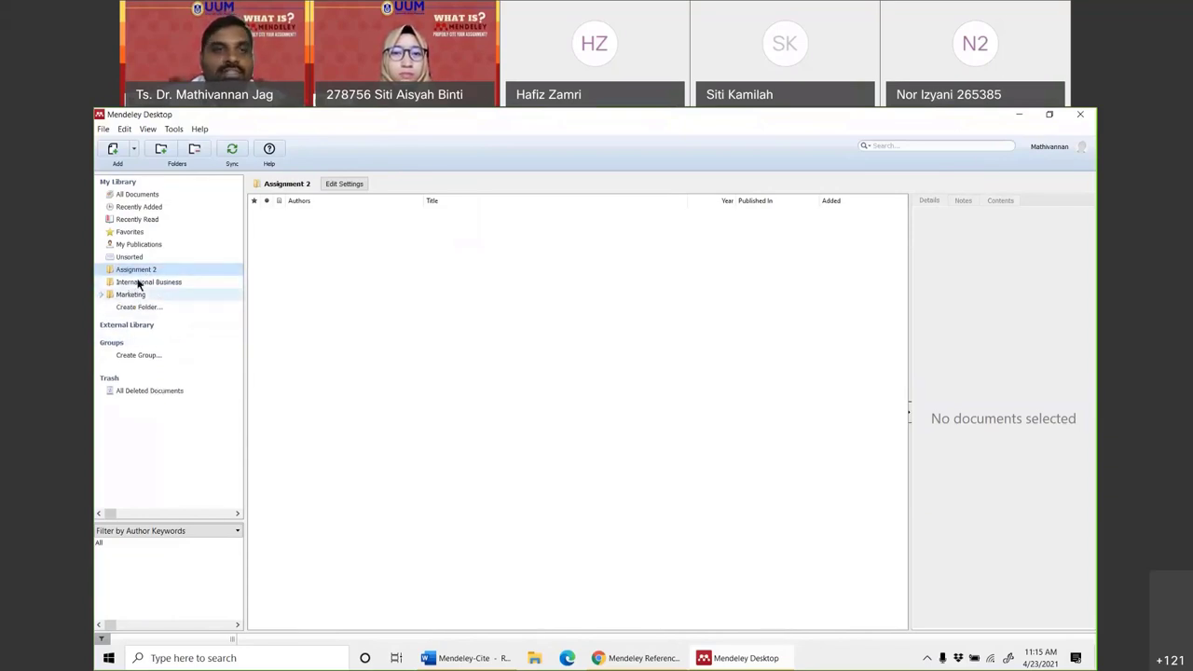
{"action": "mouse_move", "coordinate": [138, 270]}
{"action": "left_mouse_down"}
{"action": "mouse_move", "coordinate": [171, 277]}
{"action": "mouse_move", "coordinate": [159, 295]}
{"action": "mouse_move", "coordinate": [140, 286]}
{"action": "left_mouse_up"}
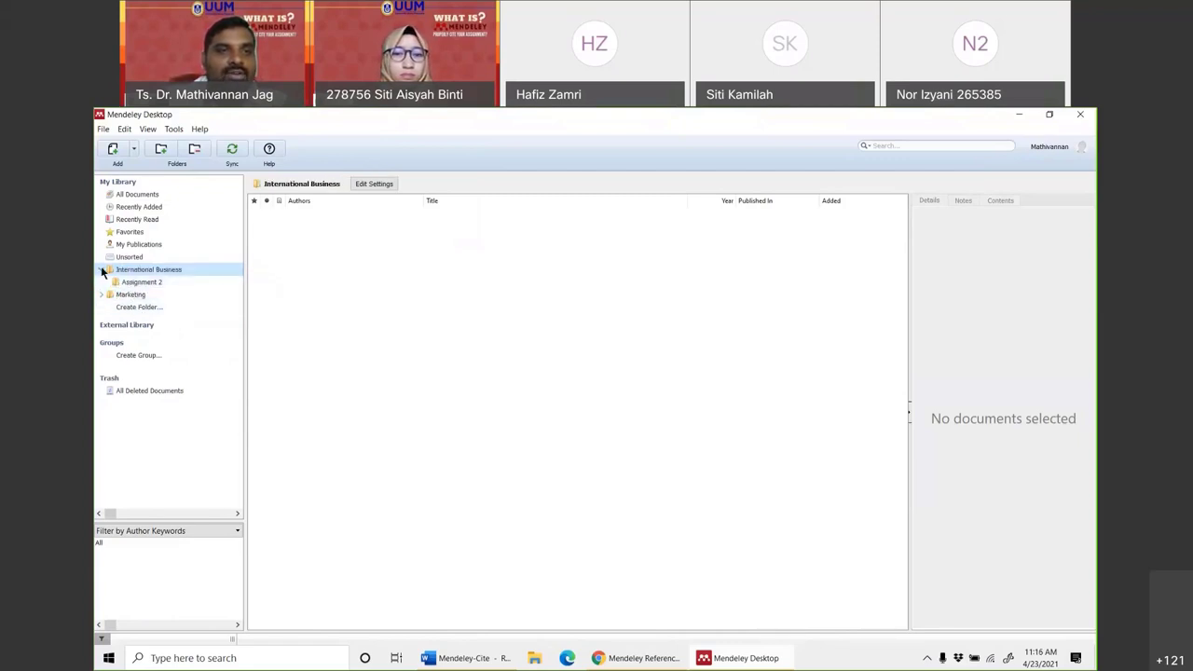
Move Assignment 2 from International Business into Marketing.
{"action": "left_click", "coordinate": [101, 269]}
{"action": "left_click", "coordinate": [100, 270]}
{"action": "mouse_move", "coordinate": [154, 288]}
{"action": "left_mouse_down"}
{"action": "mouse_move", "coordinate": [159, 306]}
{"action": "mouse_move", "coordinate": [135, 295]}
{"action": "left_mouse_up"}
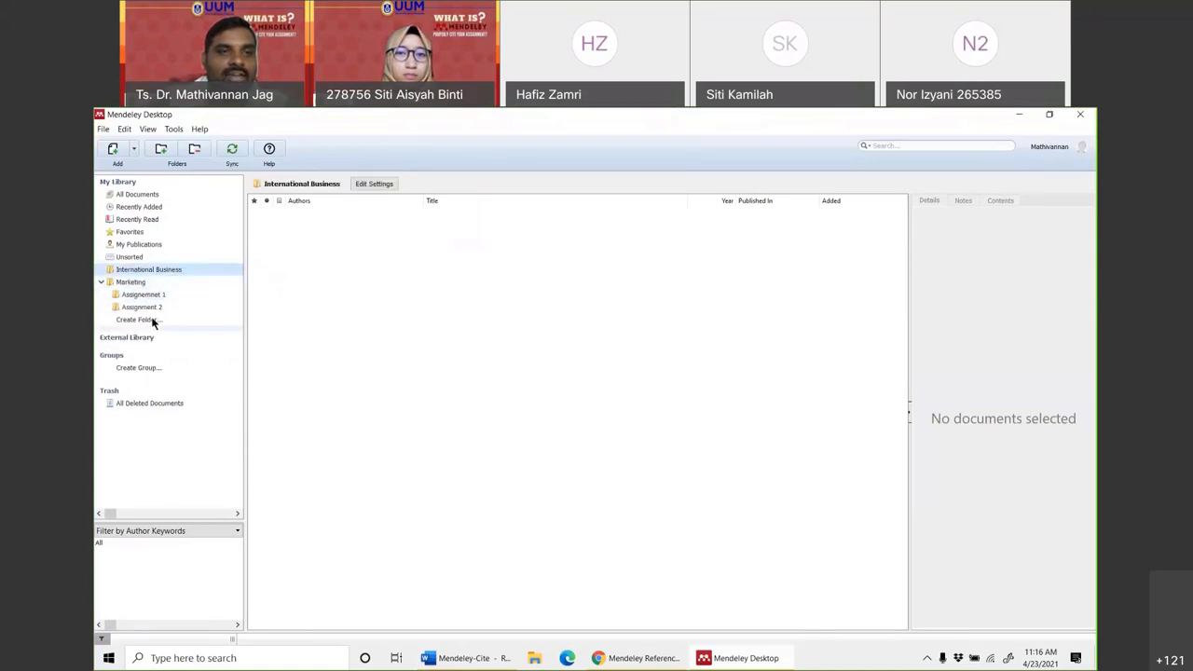
Rename the misspelled 'Assignemnet 1' folder to 'Assignment 1'.
{"action": "left_click", "coordinate": [148, 297]}
{"action": "right_click", "coordinate": [148, 297]}
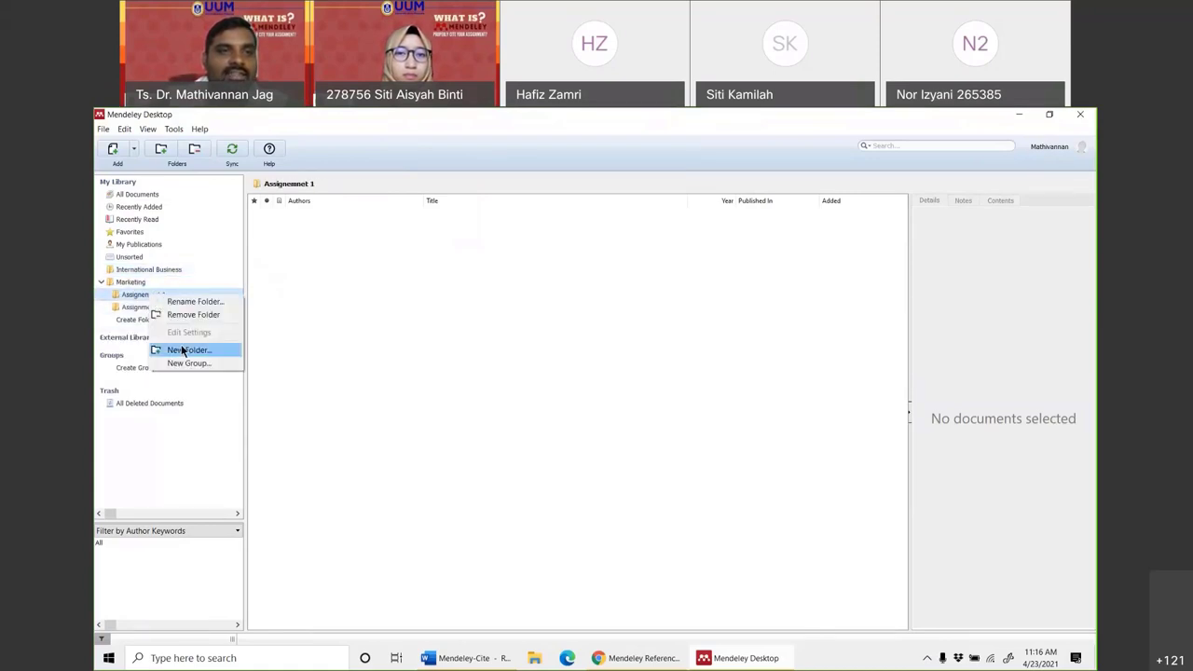
{"action": "left_click", "coordinate": [193, 302]}
{"action": "left_click", "coordinate": [140, 294]}
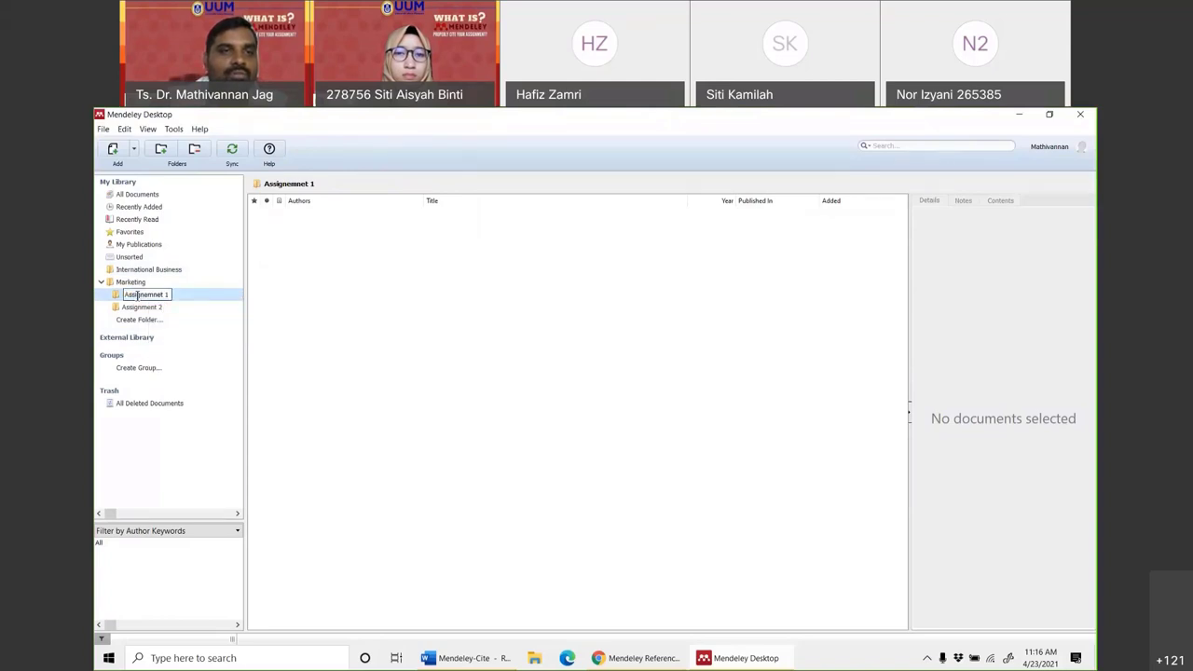
{"action": "key", "text": "BackSpace"}
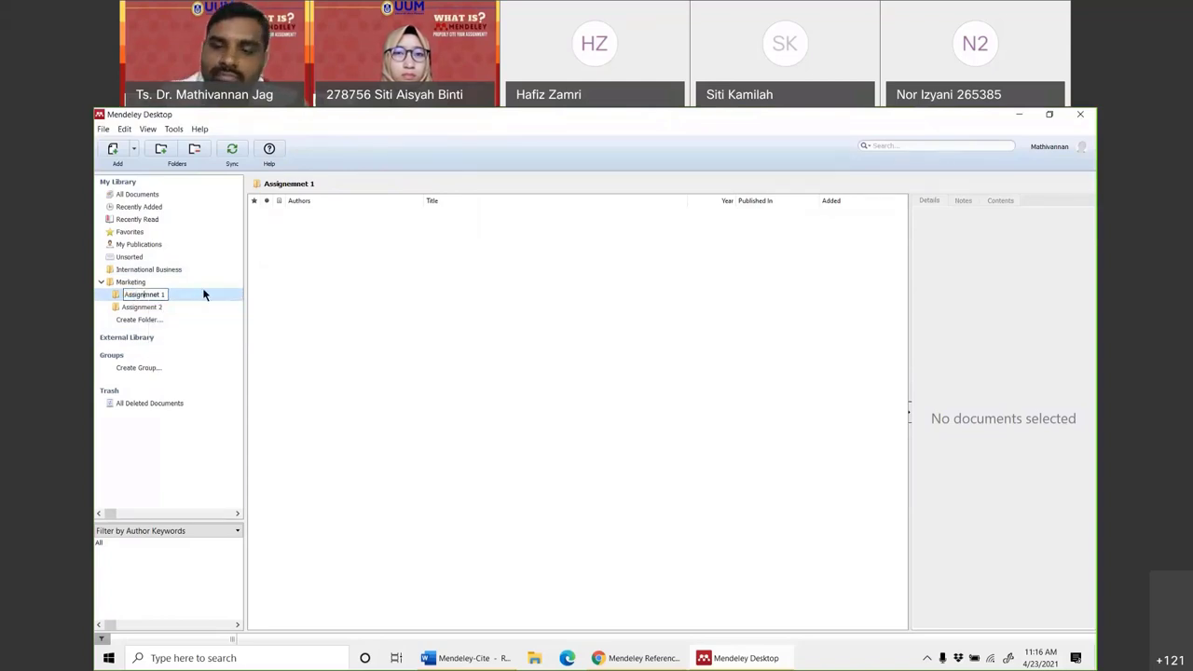
{"action": "key", "text": "Escape"}
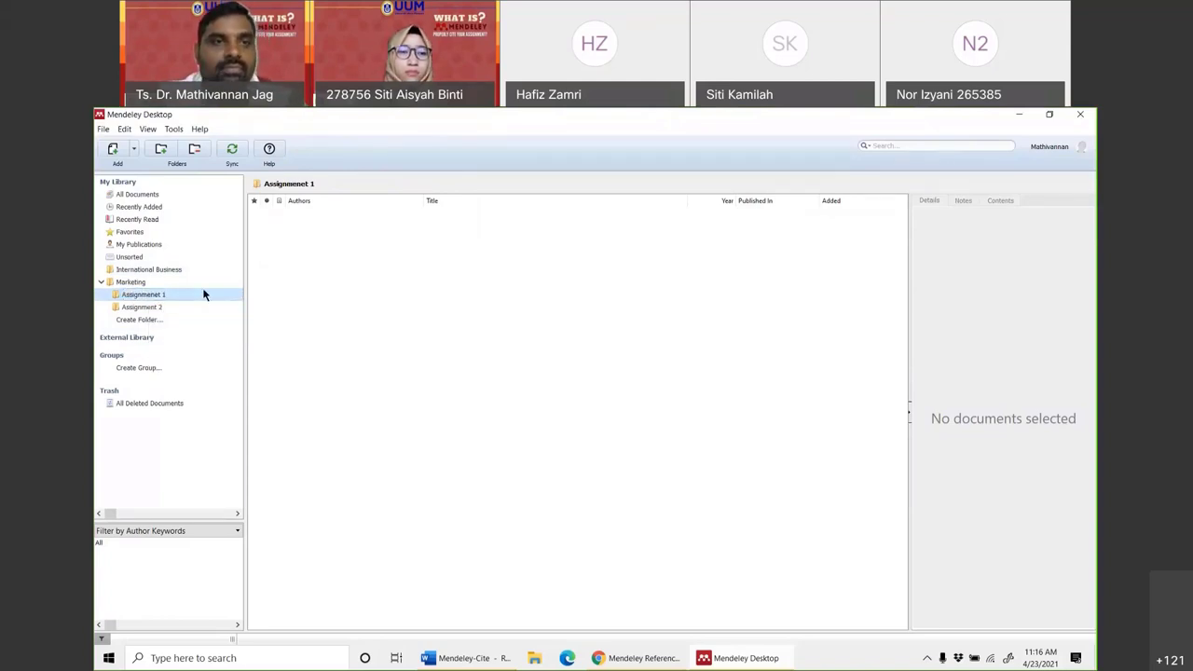
{"action": "right_click", "coordinate": [159, 297]}
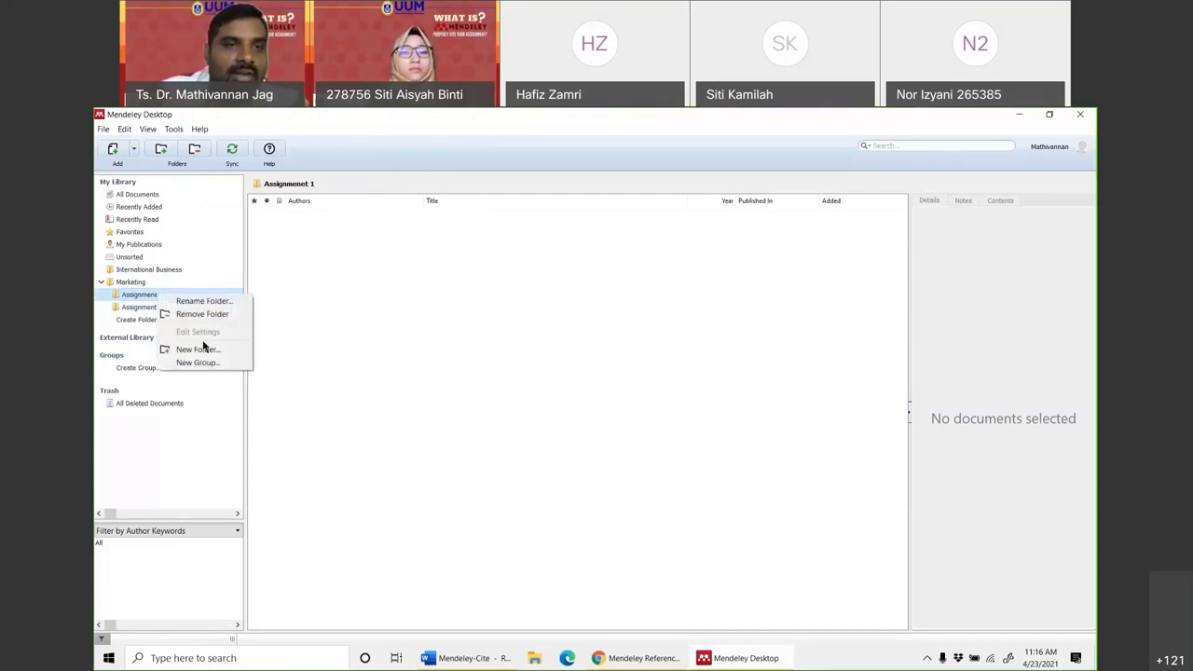
{"action": "left_click", "coordinate": [213, 302]}
{"action": "left_click", "coordinate": [164, 294]}
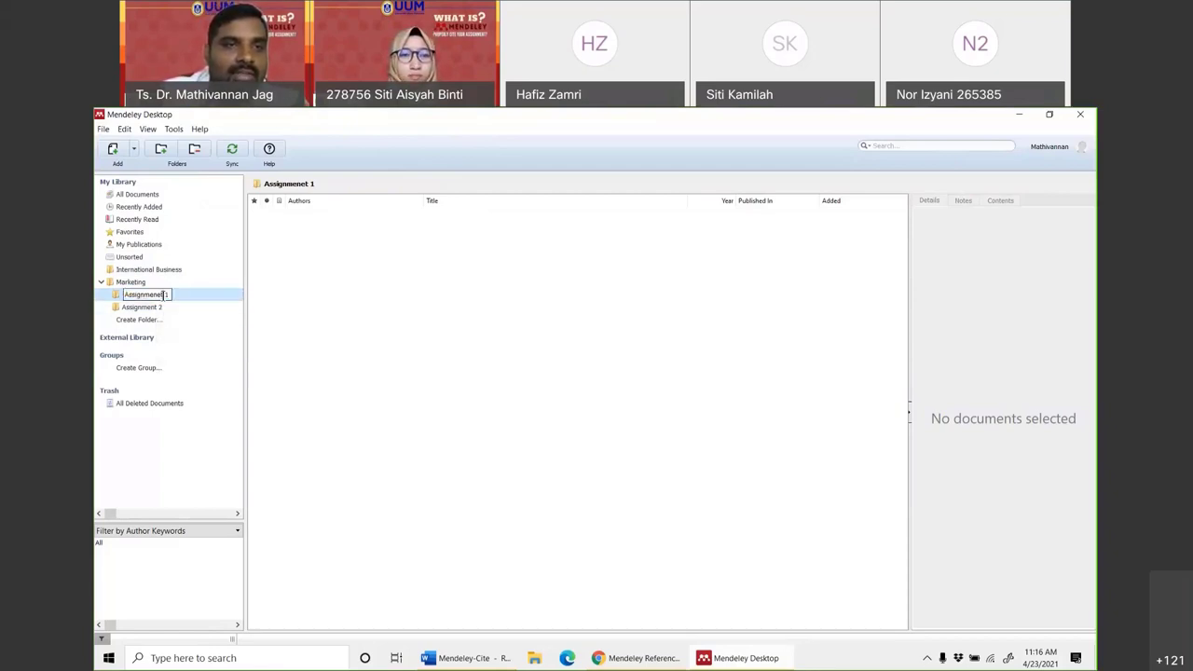
{"action": "key", "text": "BackSpace"}
{"action": "key", "text": "BackSpace"}
{"action": "key", "text": "BackSpace"}
{"action": "key", "text": "BackSpace"}
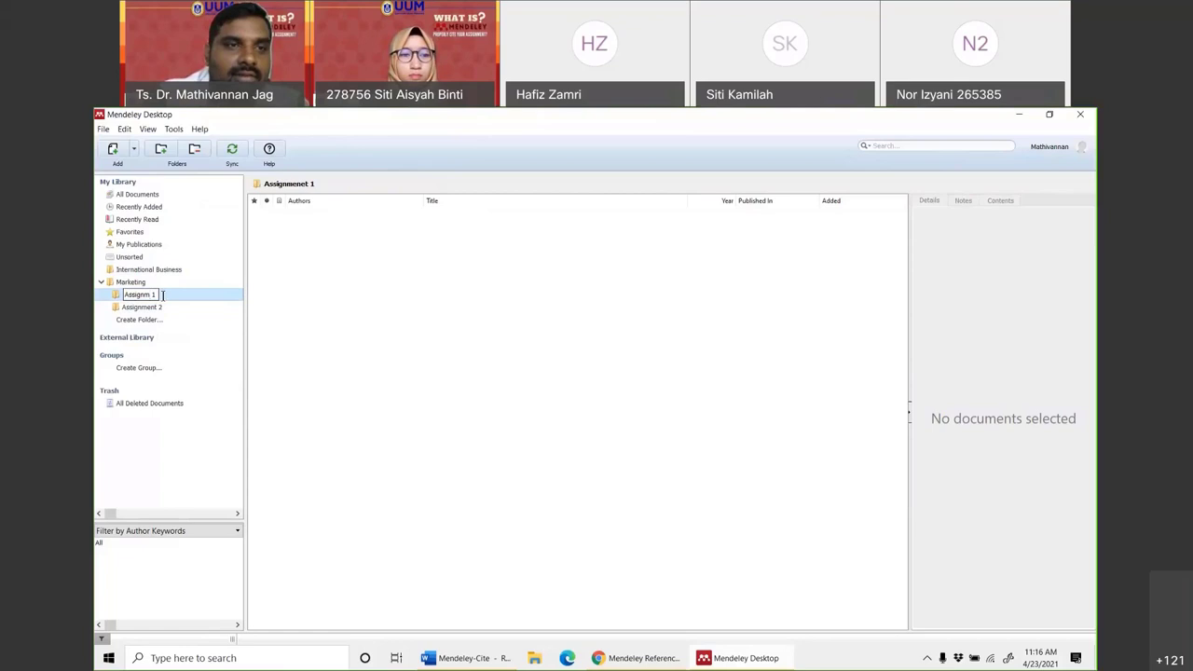
{"action": "type", "text": "ent"}
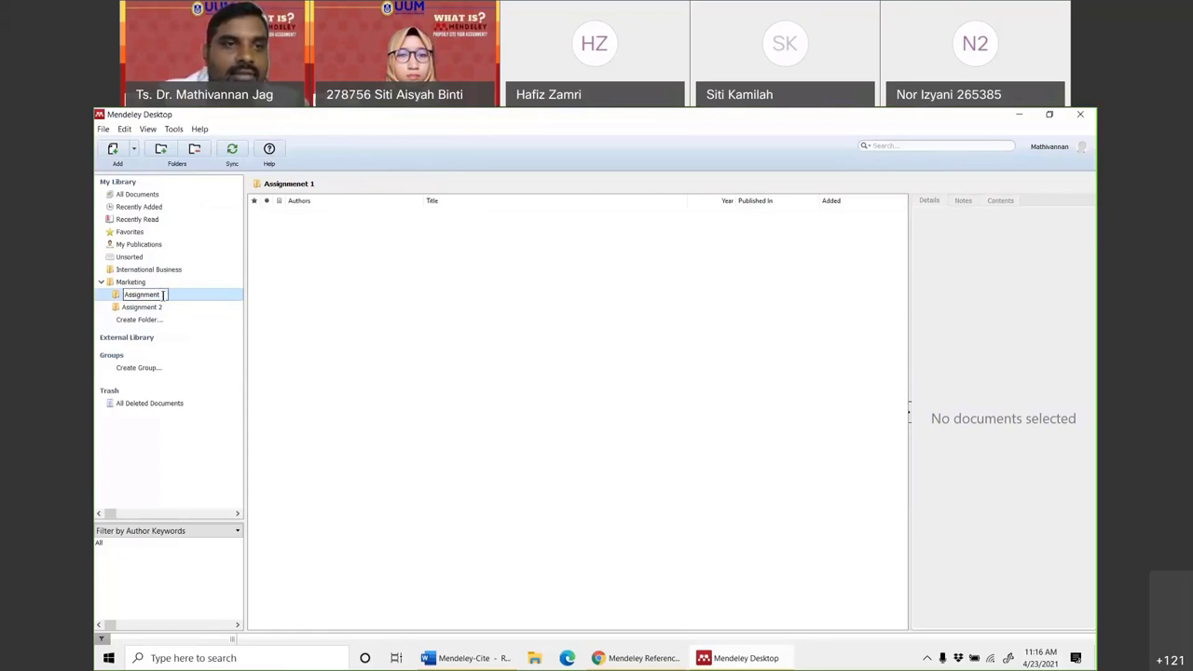
{"action": "key", "text": "Return"}
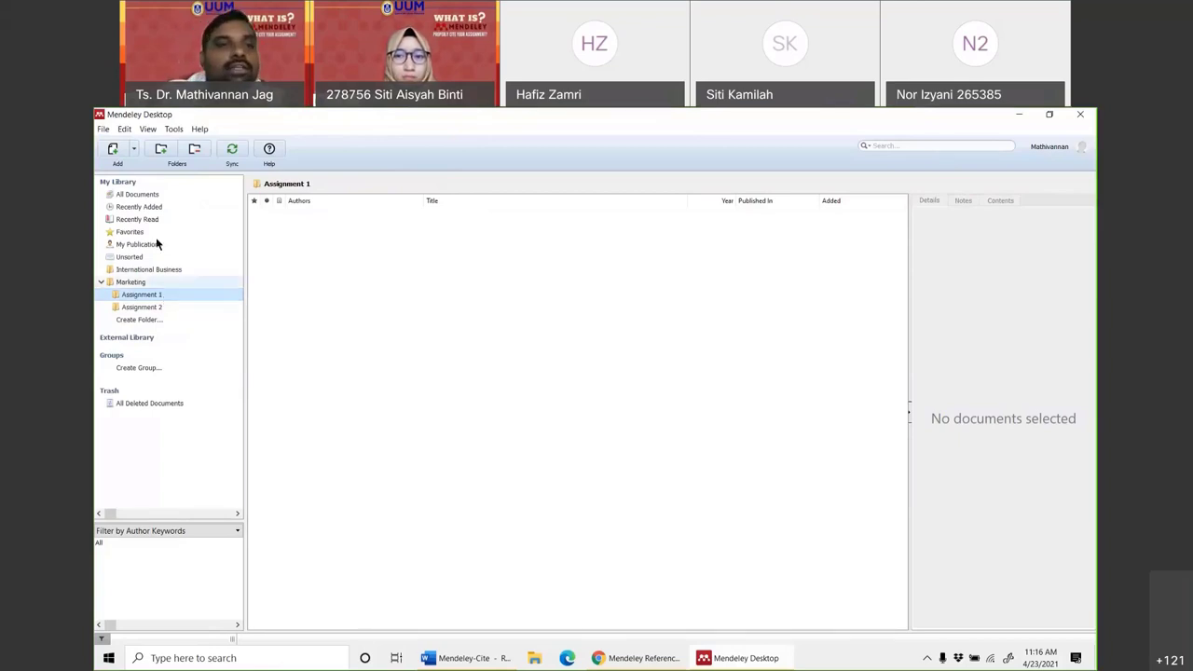
Drag the corporate social responsibility paper into Assignment 1, check it there, then return to All Documents.
{"action": "left_click", "coordinate": [145, 194]}
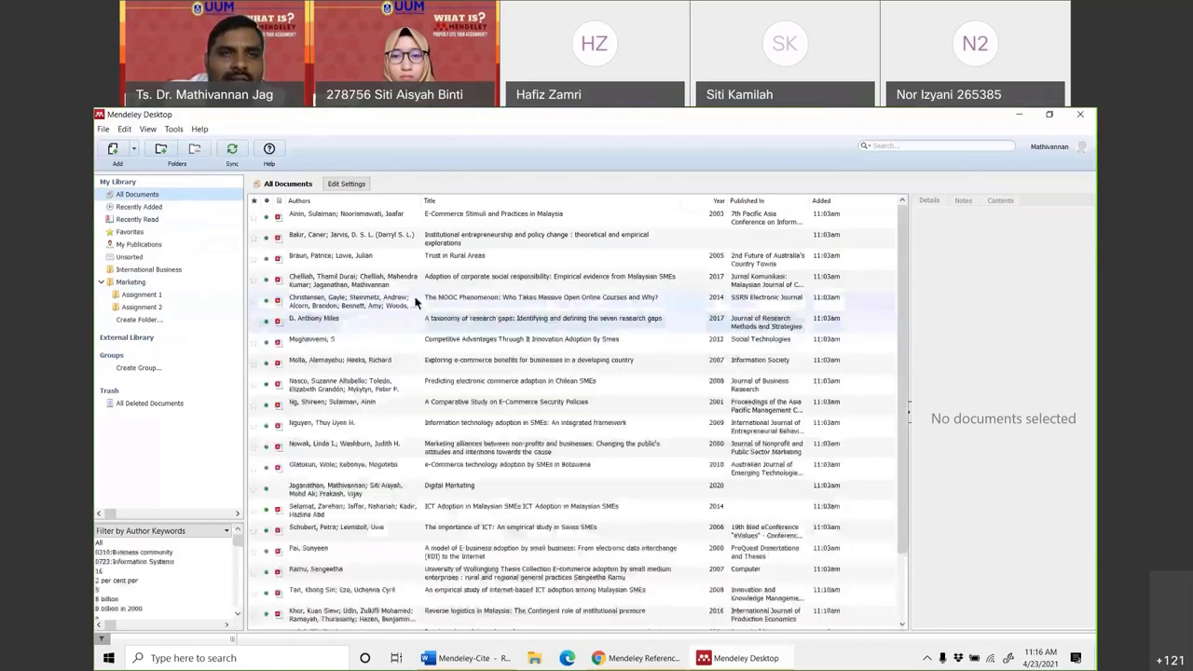
{"action": "left_click", "coordinate": [411, 285]}
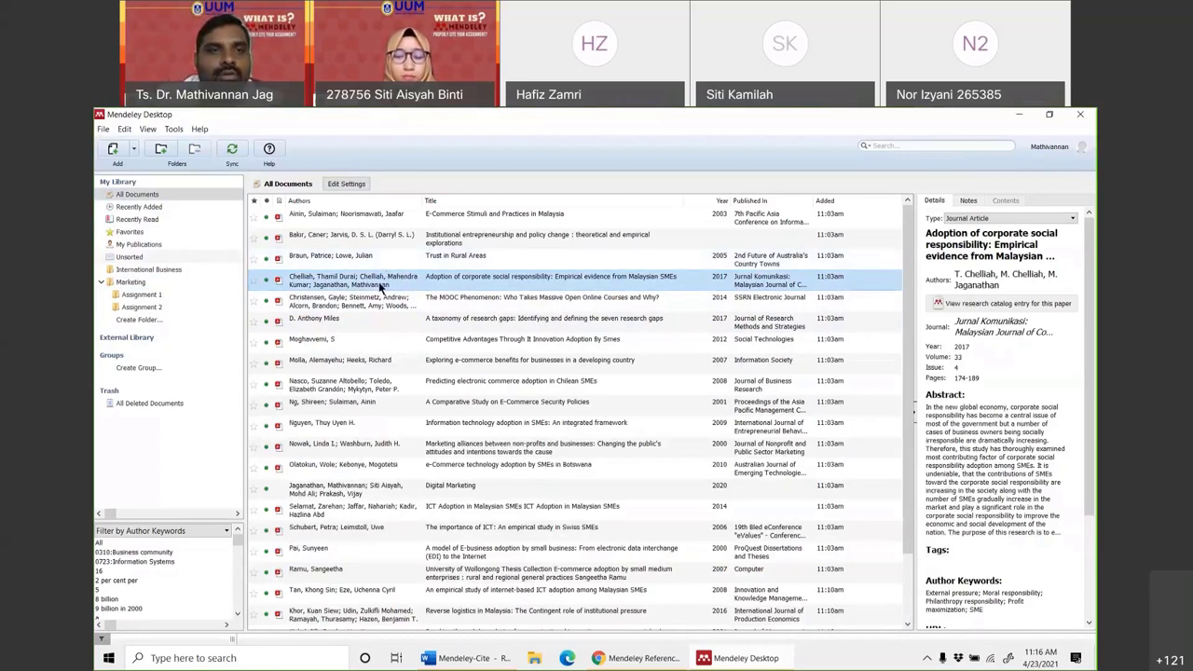
{"action": "left_click_drag", "start_coordinate": [380, 287], "coordinate": [141, 296]}
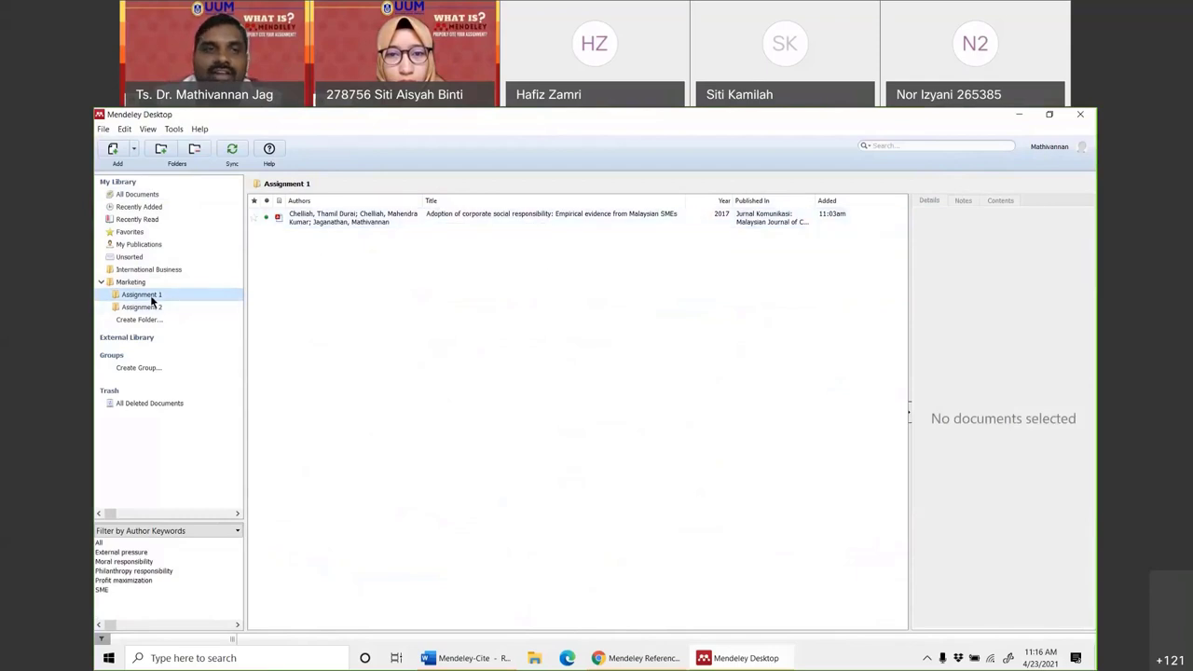
{"action": "key", "text": "F2"}
{"action": "left_click", "coordinate": [353, 222]}
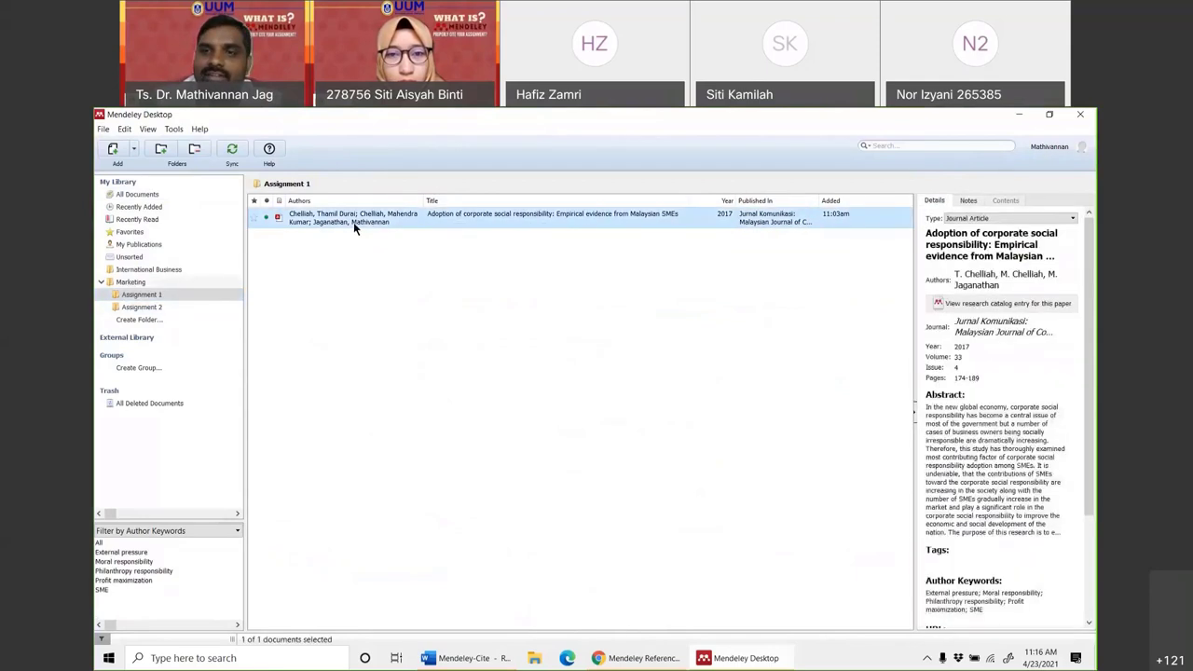
{"action": "left_click", "coordinate": [144, 195]}
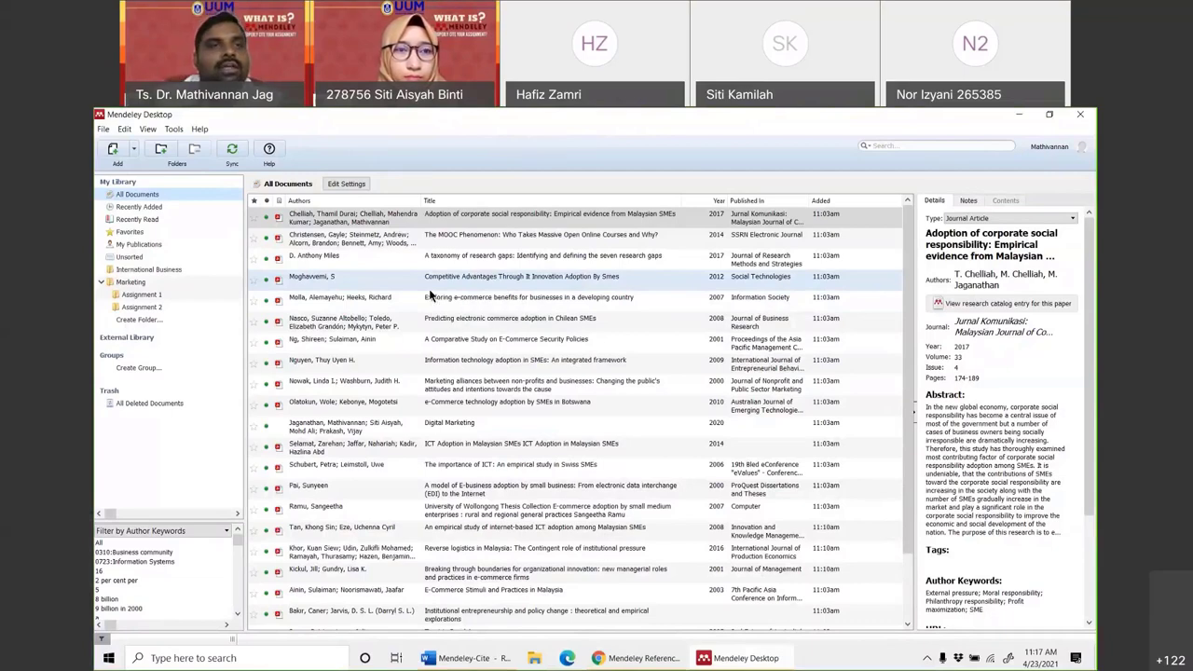
Select the Chilean SMEs and E-Commerce Security Policies papers, file them into Assignment 2, and view it.
{"action": "left_click", "coordinate": [347, 341]}
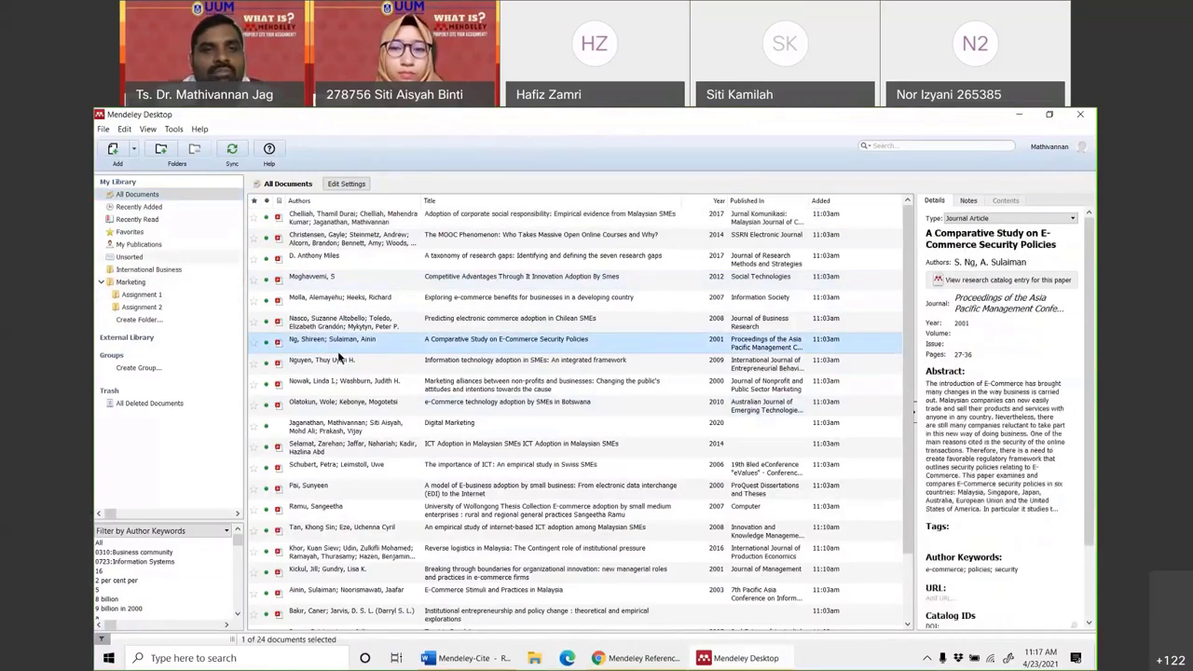
{"action": "left_click", "coordinate": [352, 325], "text": "ctrl"}
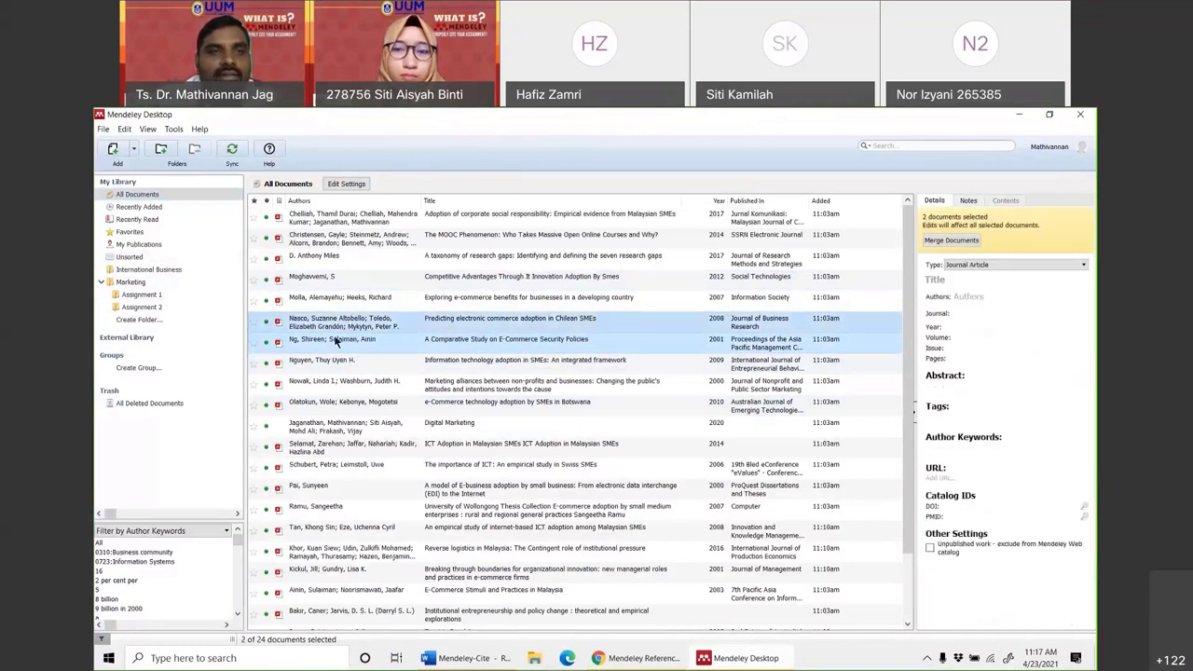
{"action": "left_click_drag", "start_coordinate": [337, 341], "coordinate": [137, 311]}
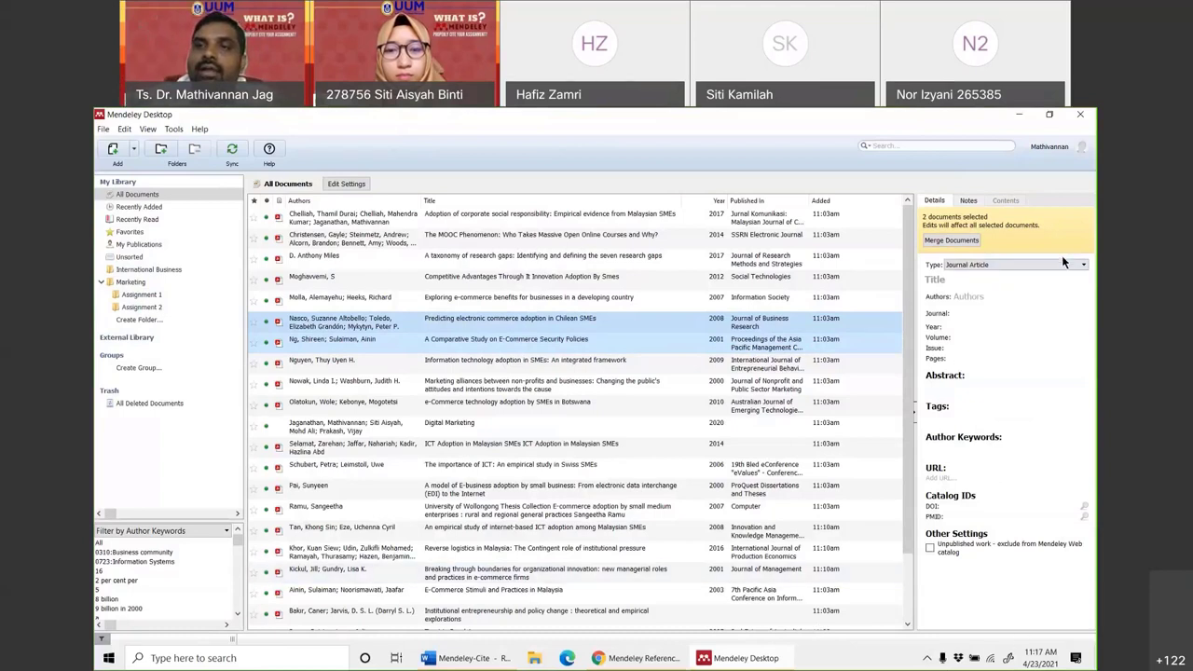
{"action": "left_click_drag", "start_coordinate": [474, 314], "coordinate": [134, 304]}
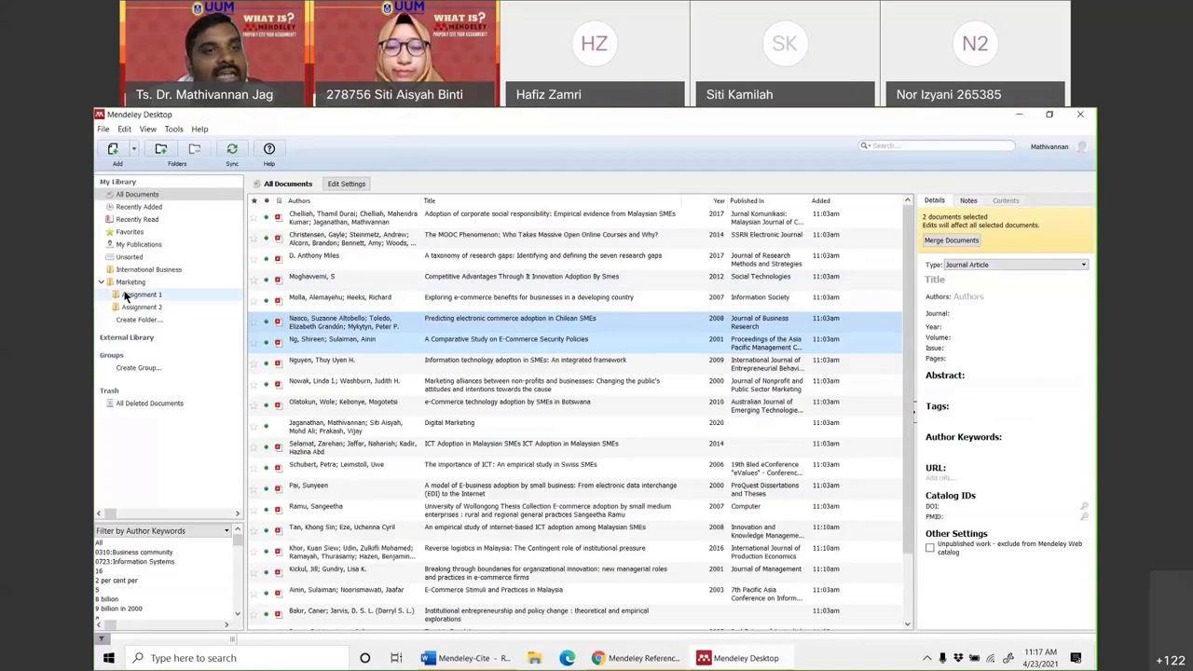
{"action": "left_click", "coordinate": [135, 305]}
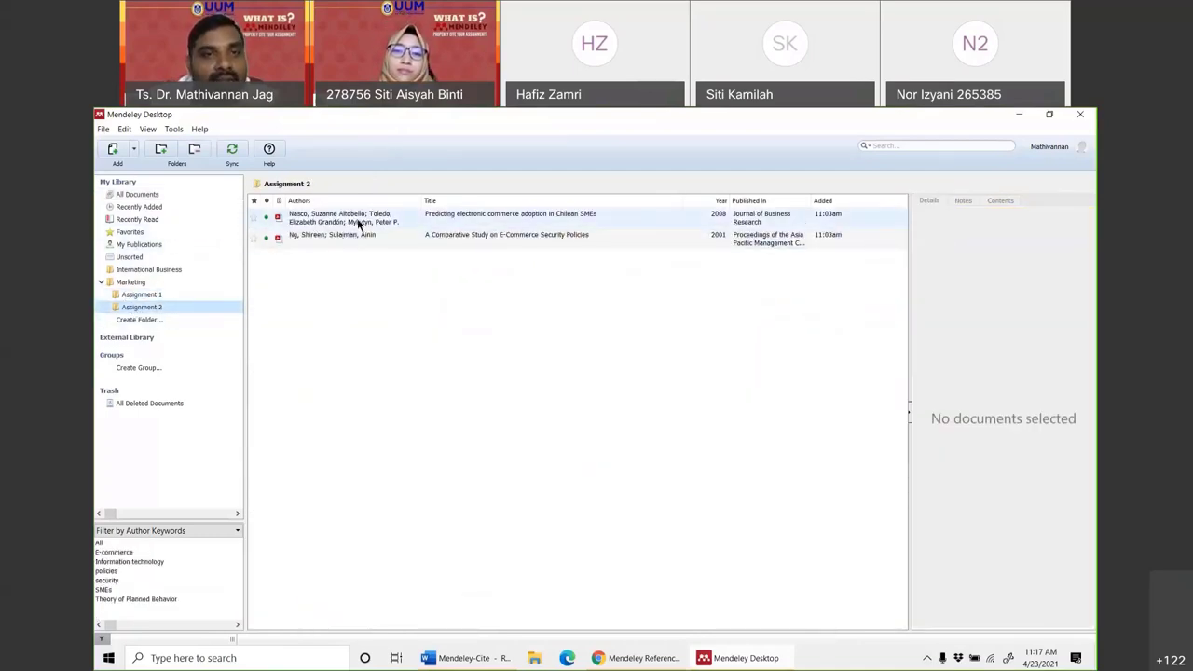
{"action": "left_click", "coordinate": [362, 224]}
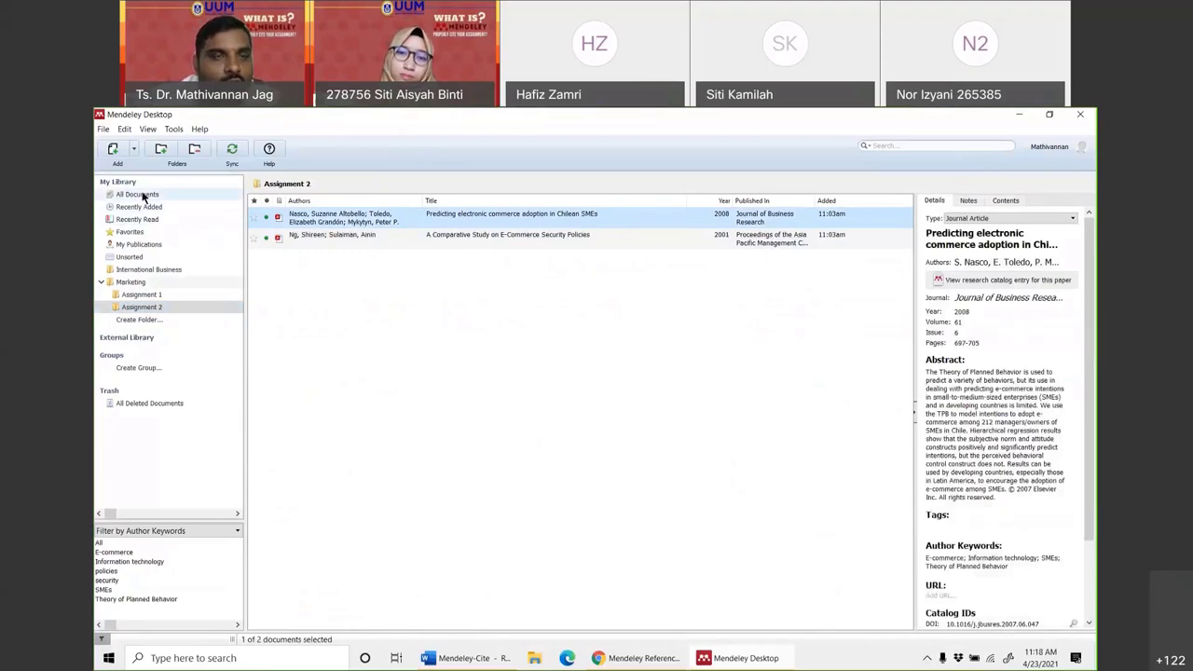
From All Documents, open the Chilean SMEs paper's PDF tab and close it again.
{"action": "left_click", "coordinate": [142, 195]}
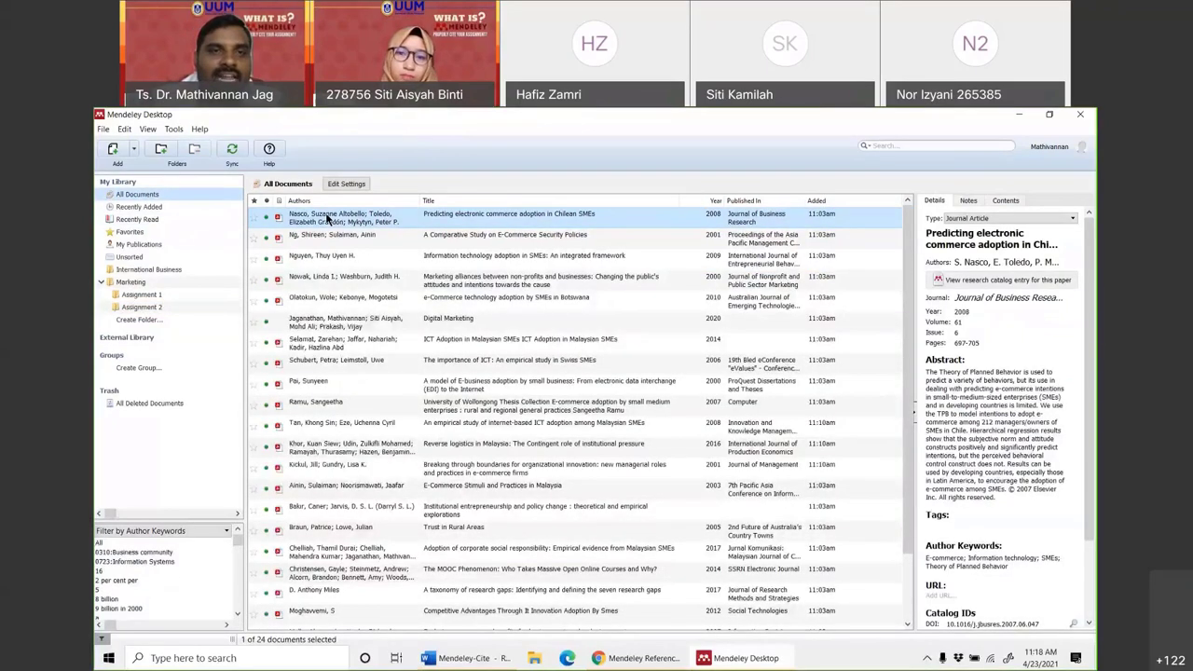
{"action": "double_click", "coordinate": [324, 216]}
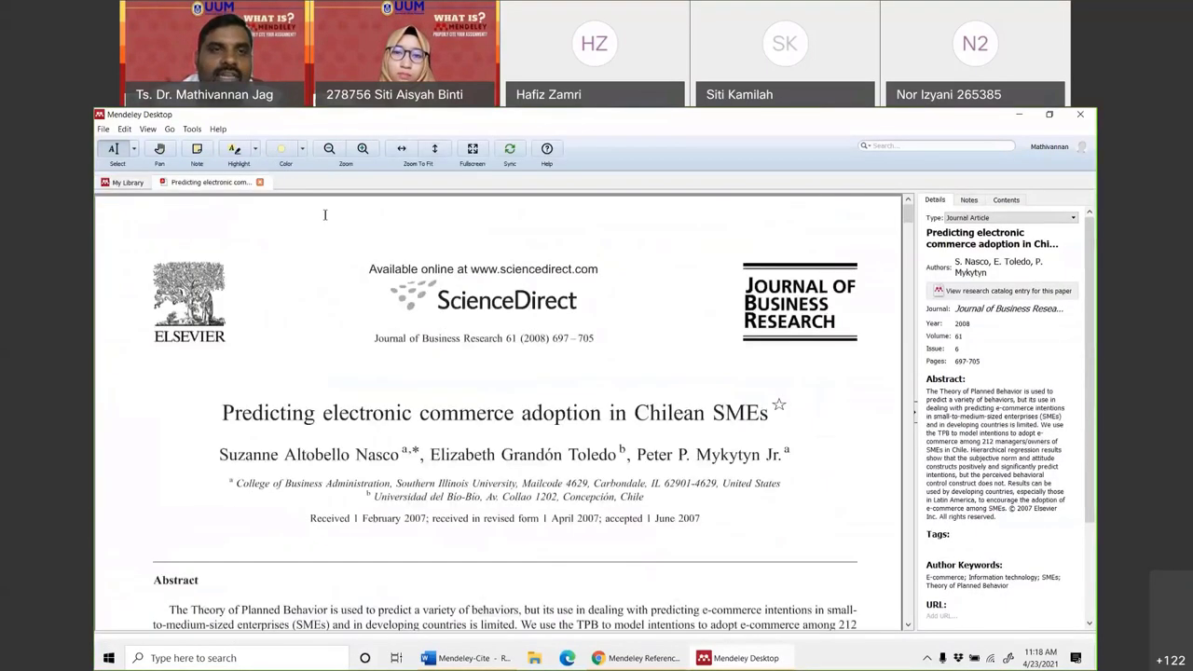
{"action": "left_click", "coordinate": [259, 183]}
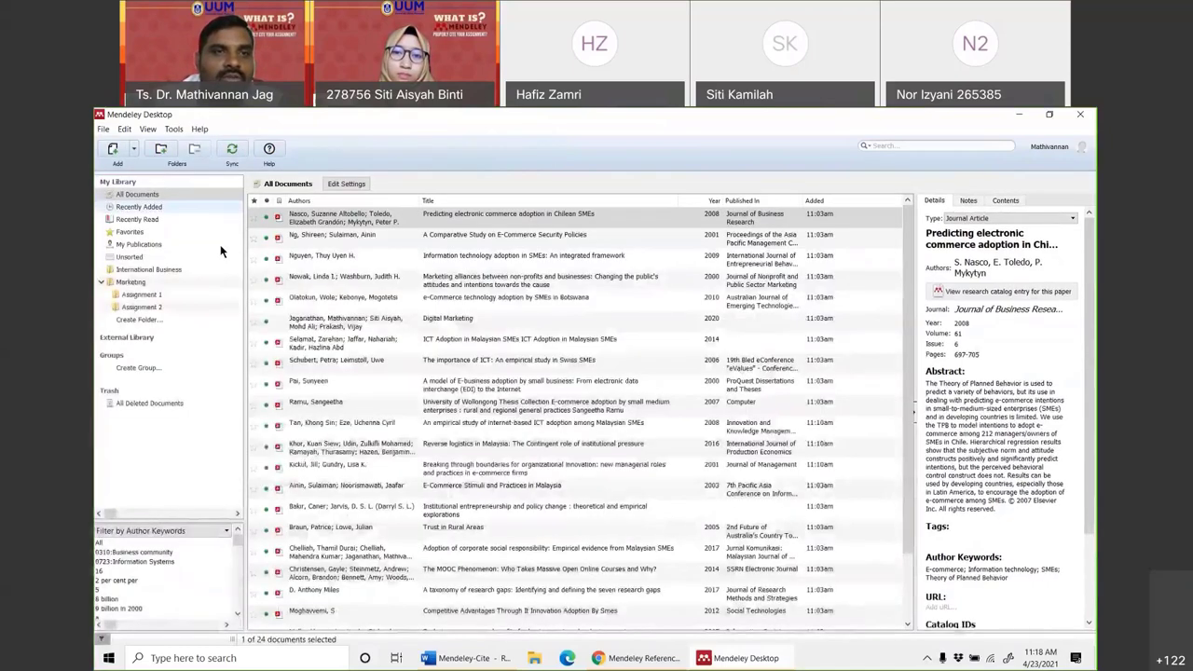
Reopen and close the Chilean SMEs PDF from Assignment 2, then view the ICT adoption study's details in All Documents.
{"action": "left_click", "coordinate": [144, 295]}
{"action": "left_click", "coordinate": [154, 307]}
{"action": "double_click", "coordinate": [339, 237]}
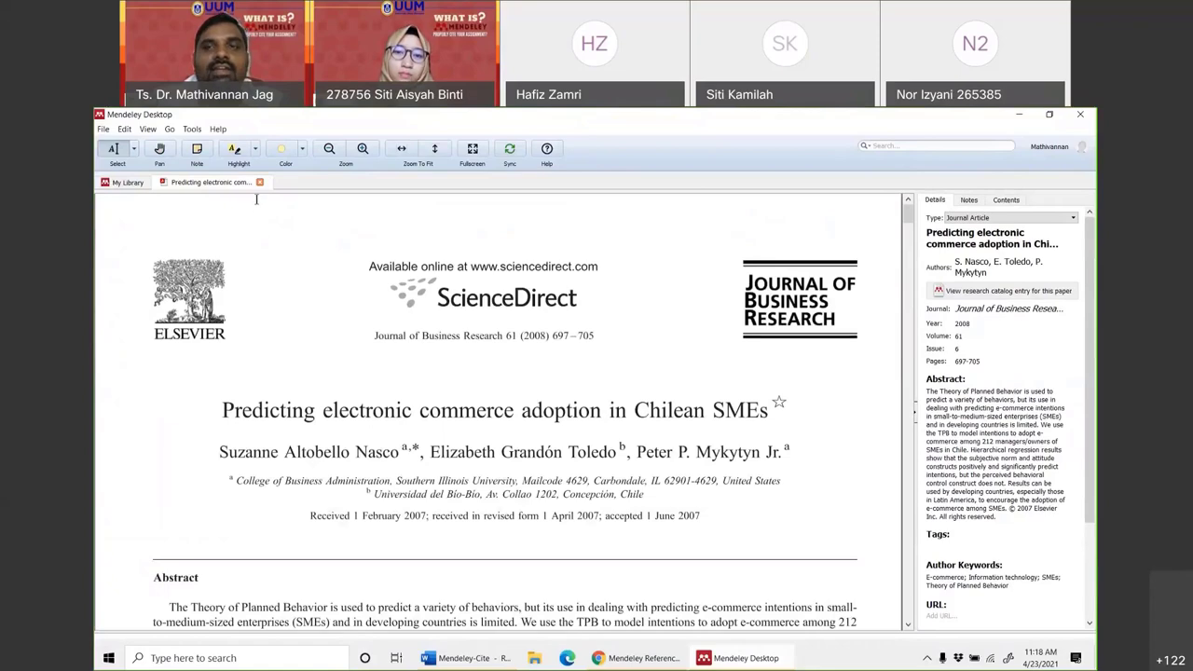
{"action": "left_click", "coordinate": [259, 183]}
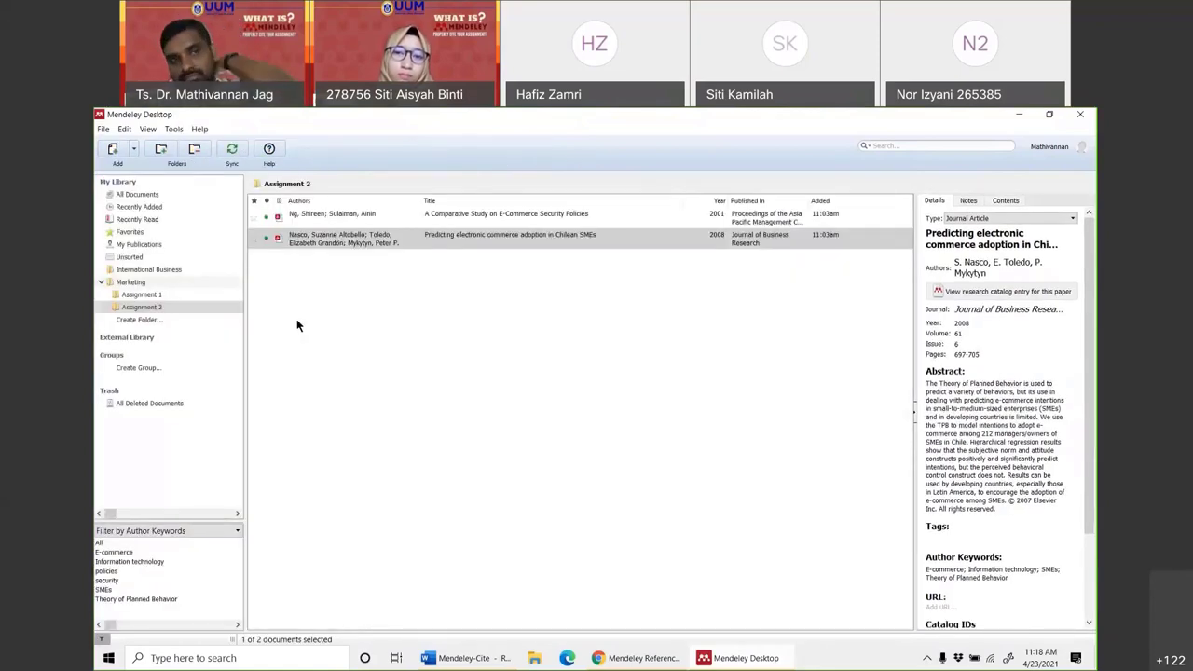
{"action": "left_click", "coordinate": [172, 195]}
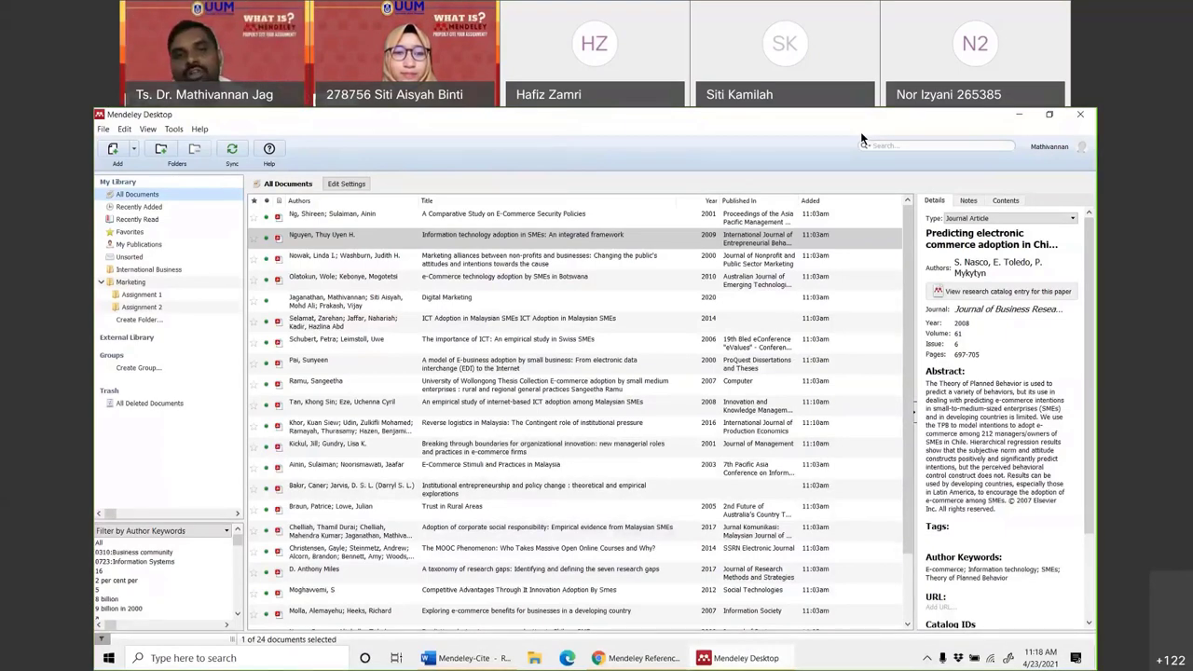
{"action": "left_click", "coordinate": [598, 405]}
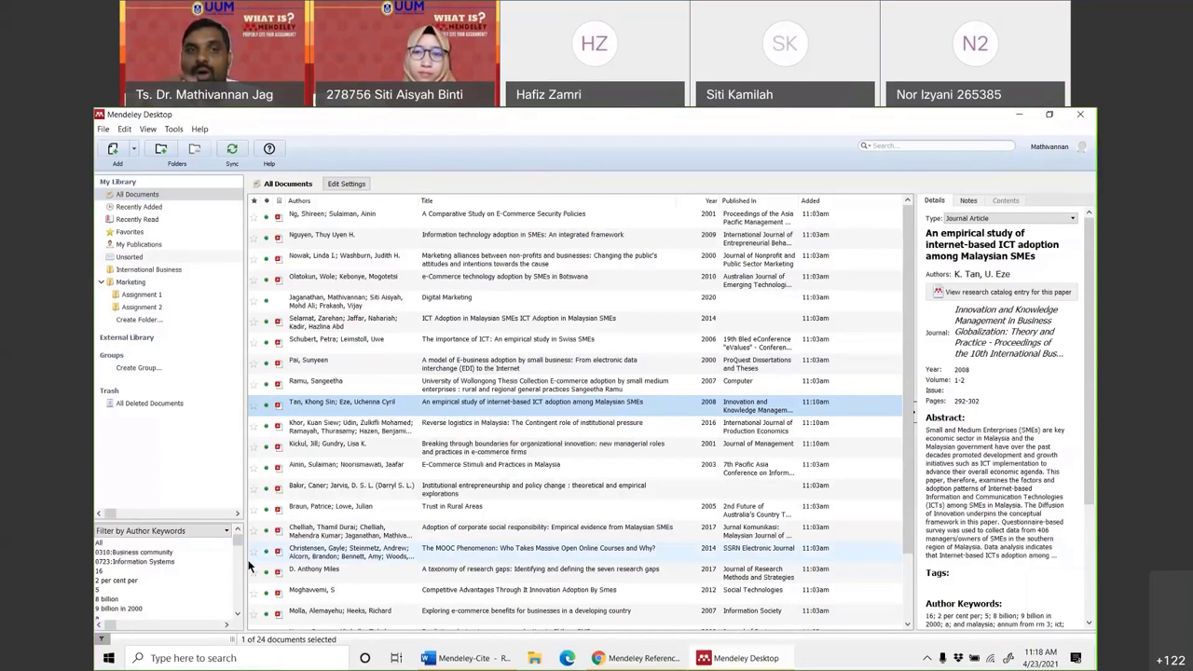
Create a private group named 'Marketing Assignment' and get ready to invite members.
{"action": "left_click", "coordinate": [145, 371]}
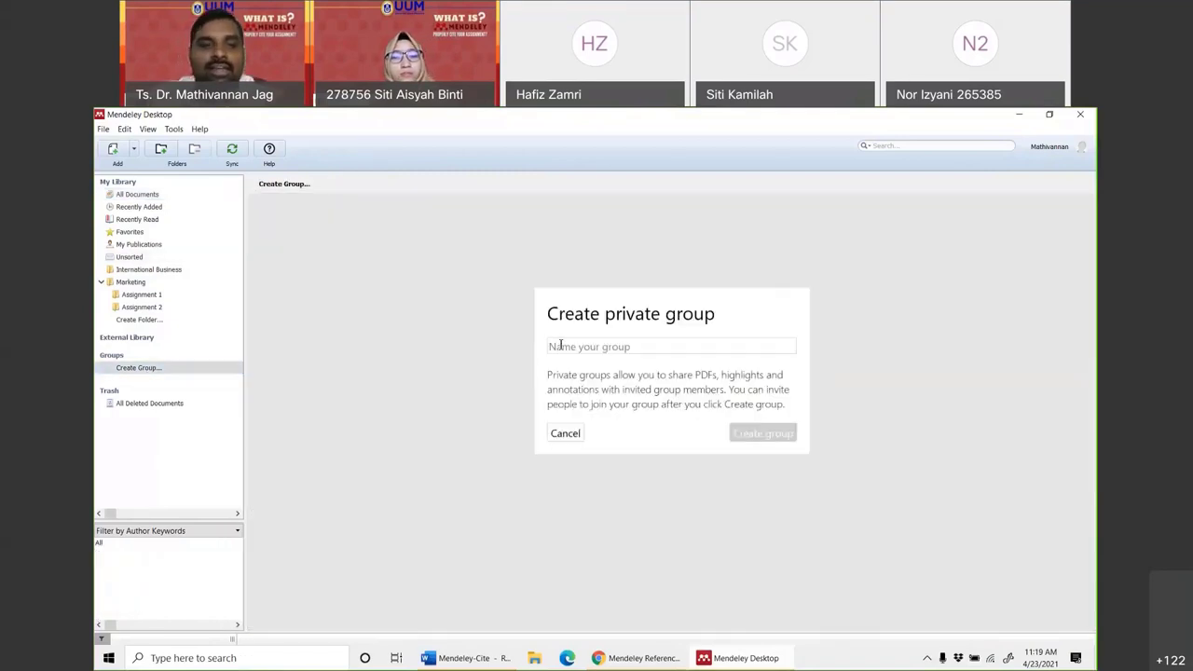
{"action": "type", "text": "Market"}
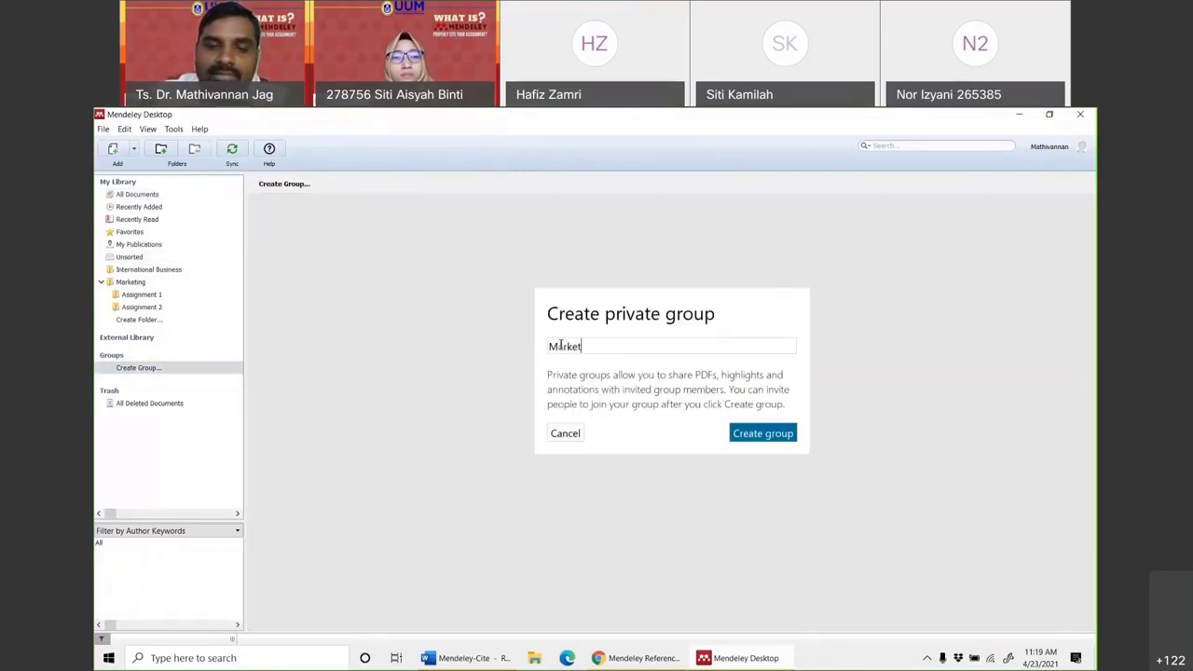
{"action": "type", "text": "ing Assignment"}
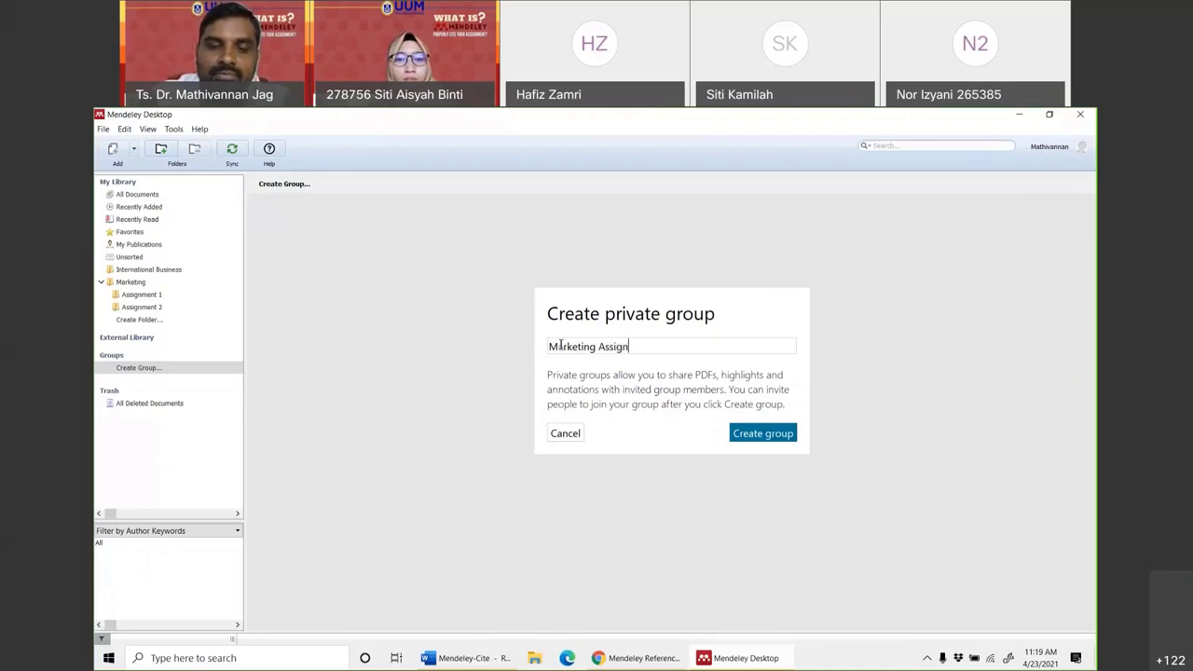
{"action": "left_click", "coordinate": [756, 435]}
{"action": "left_click", "coordinate": [608, 373]}
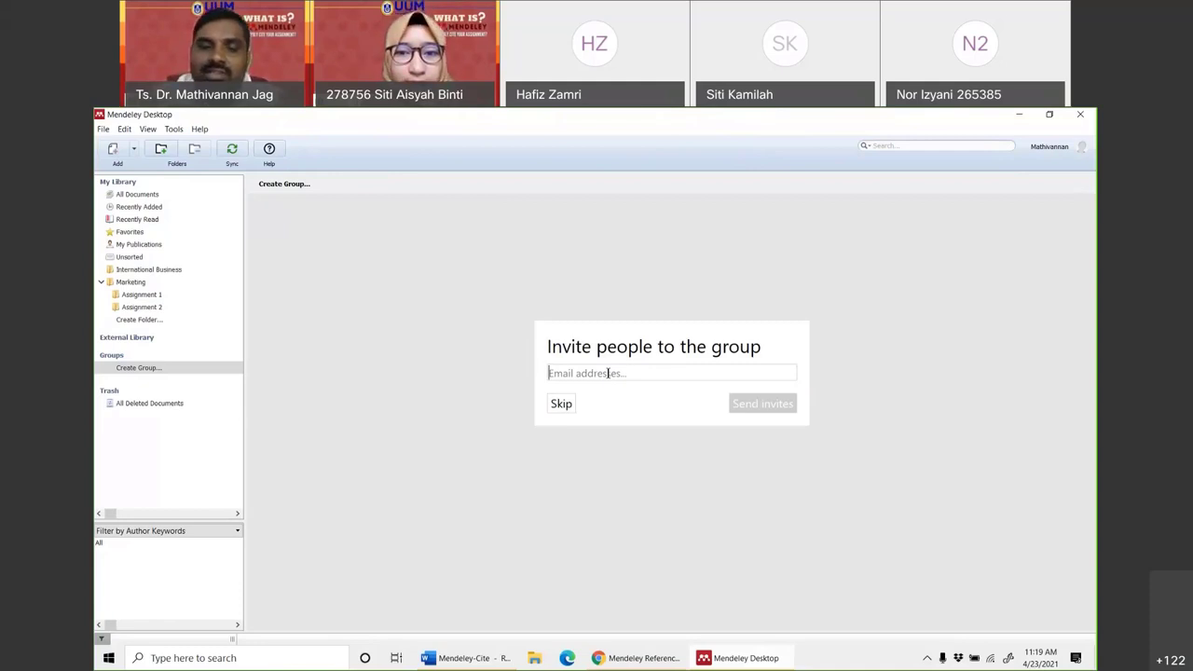
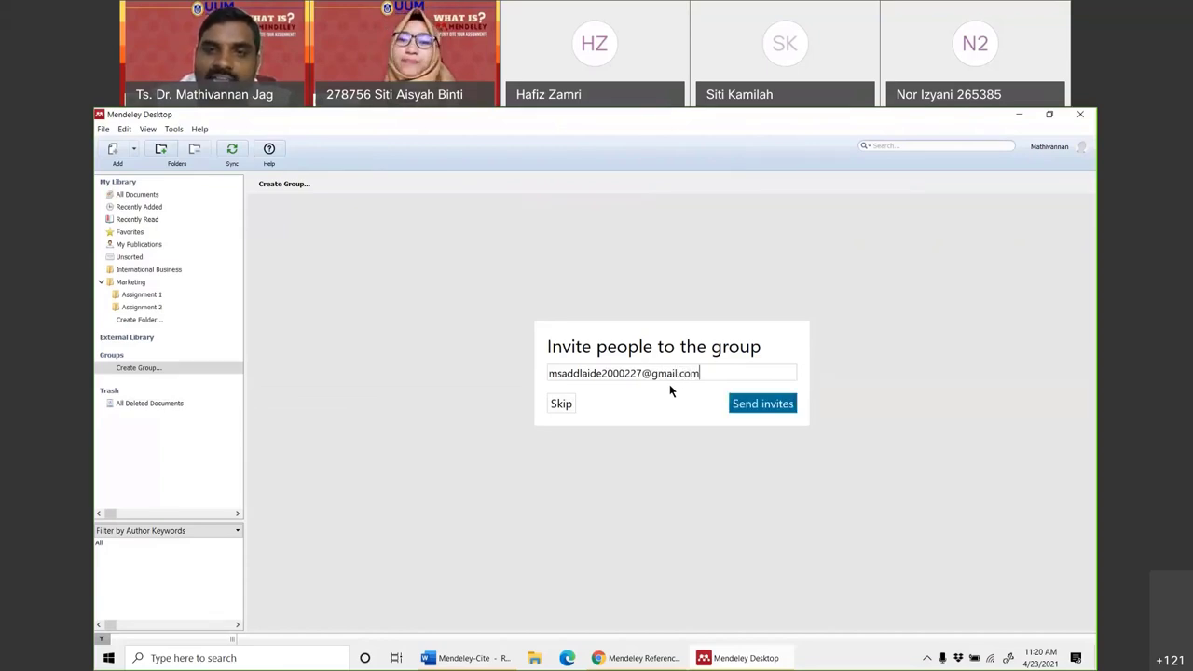
Enter a collaborator's e-mail address, fixing typos, and send the Marketing Assignment invitation.
{"action": "left_click", "coordinate": [775, 407]}
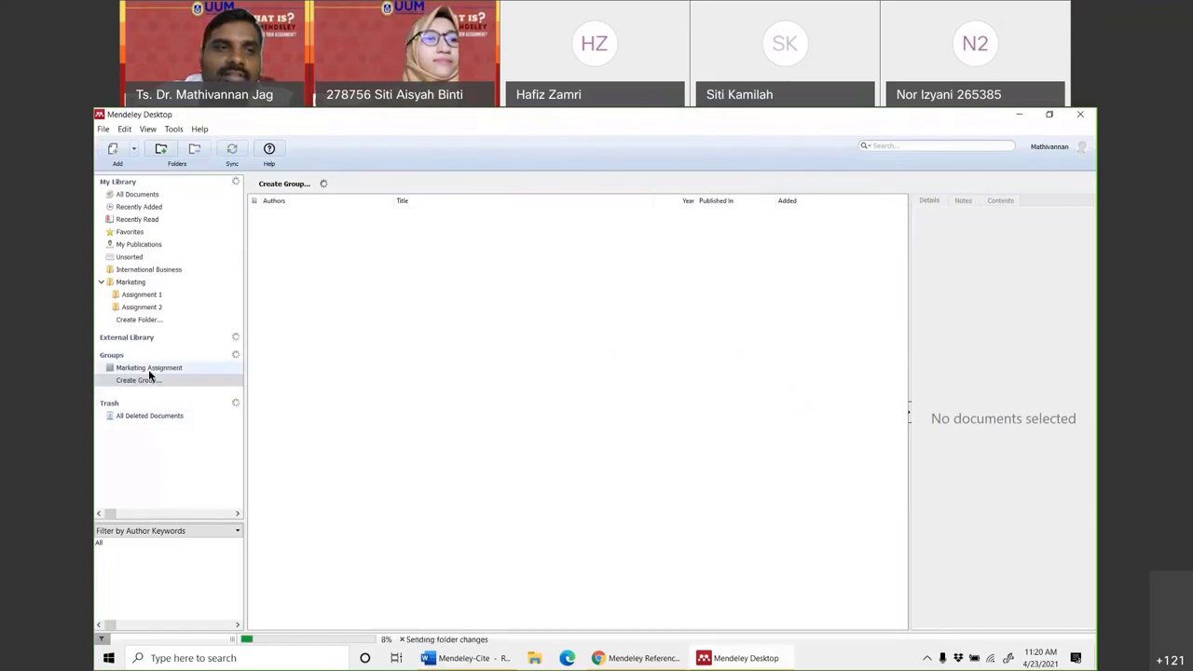
Open the Marketing Assignment group and leave its name unchanged.
{"action": "left_click", "coordinate": [148, 369]}
{"action": "left_click", "coordinate": [149, 368]}
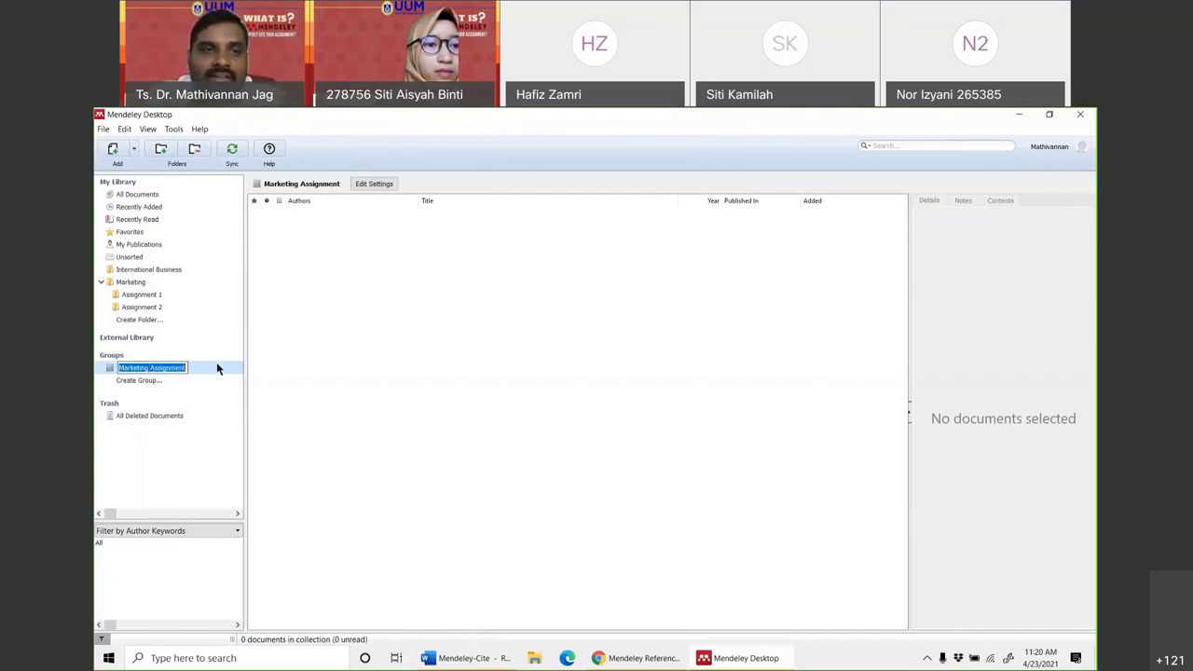
{"action": "left_click", "coordinate": [398, 373]}
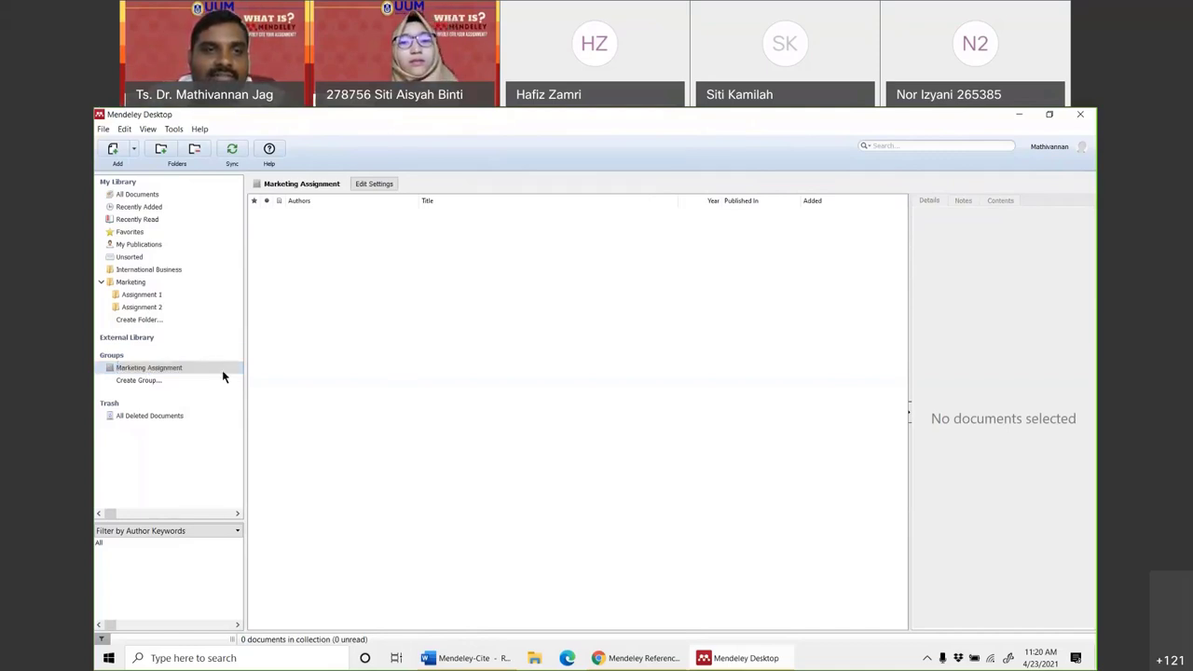
{"action": "left_click", "coordinate": [474, 380]}
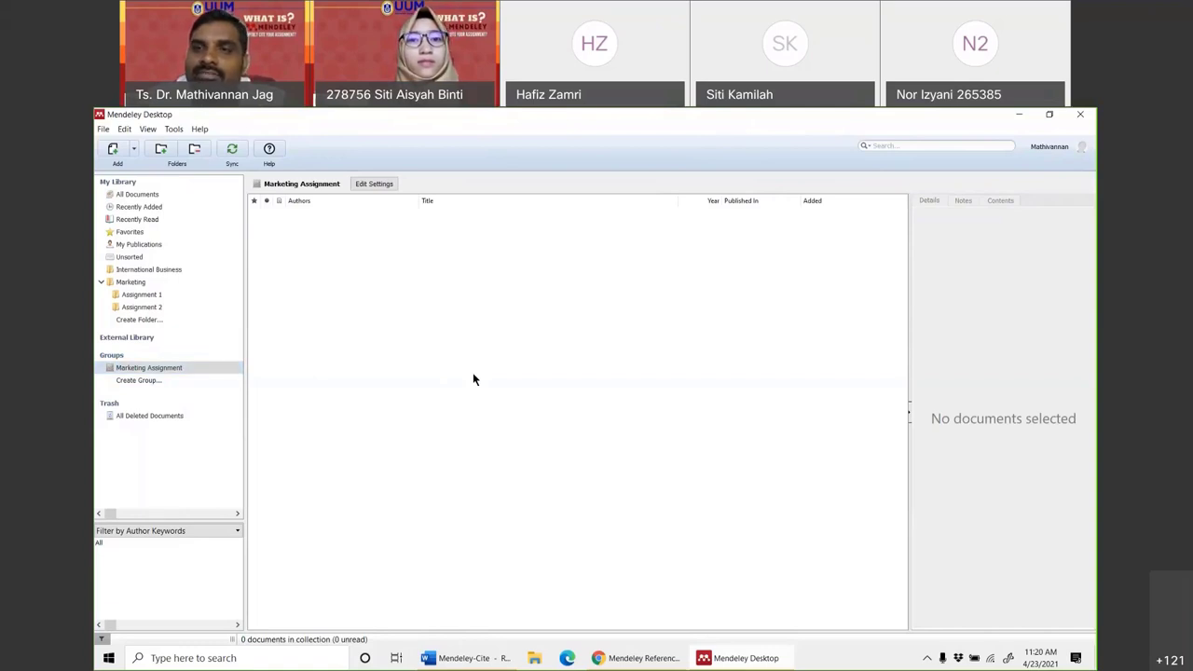
Show the Marketing Assignment group's settings, then hide them to return to its documents.
{"action": "right_click", "coordinate": [193, 369]}
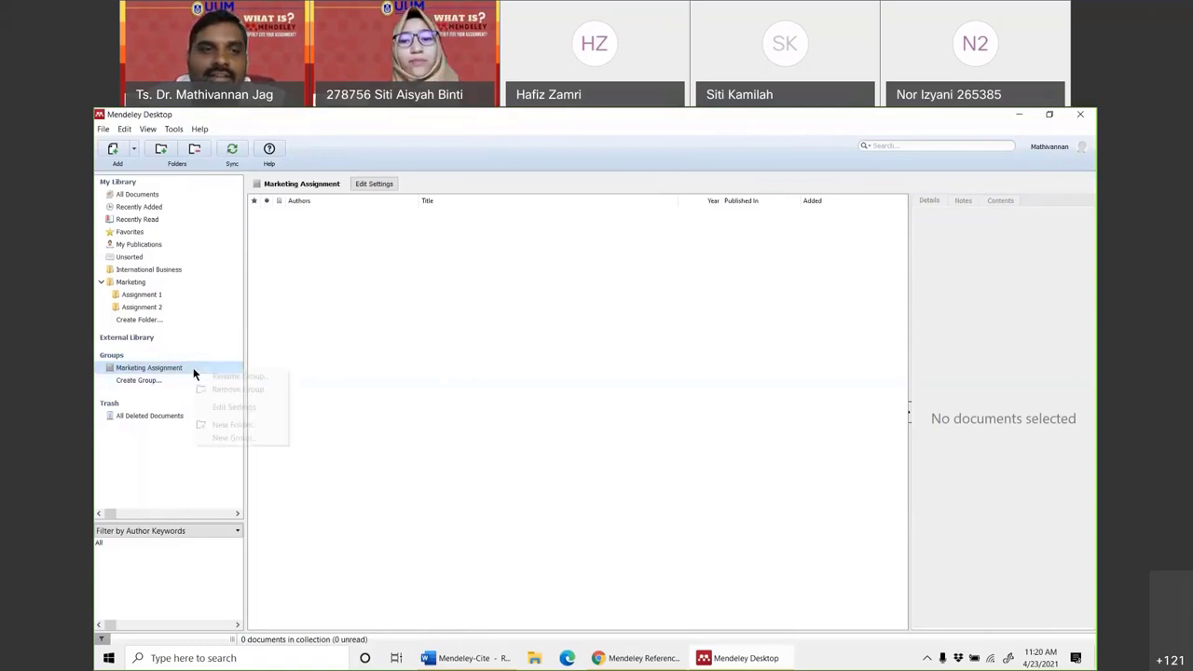
{"action": "left_click", "coordinate": [260, 408]}
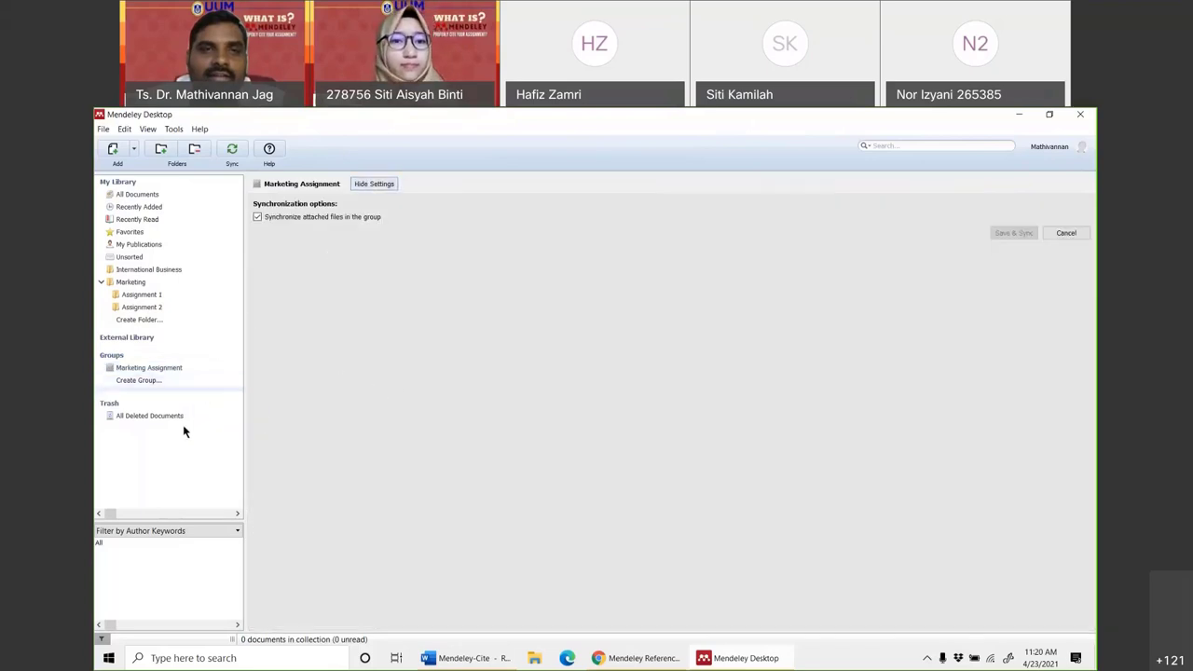
{"action": "right_click", "coordinate": [106, 366]}
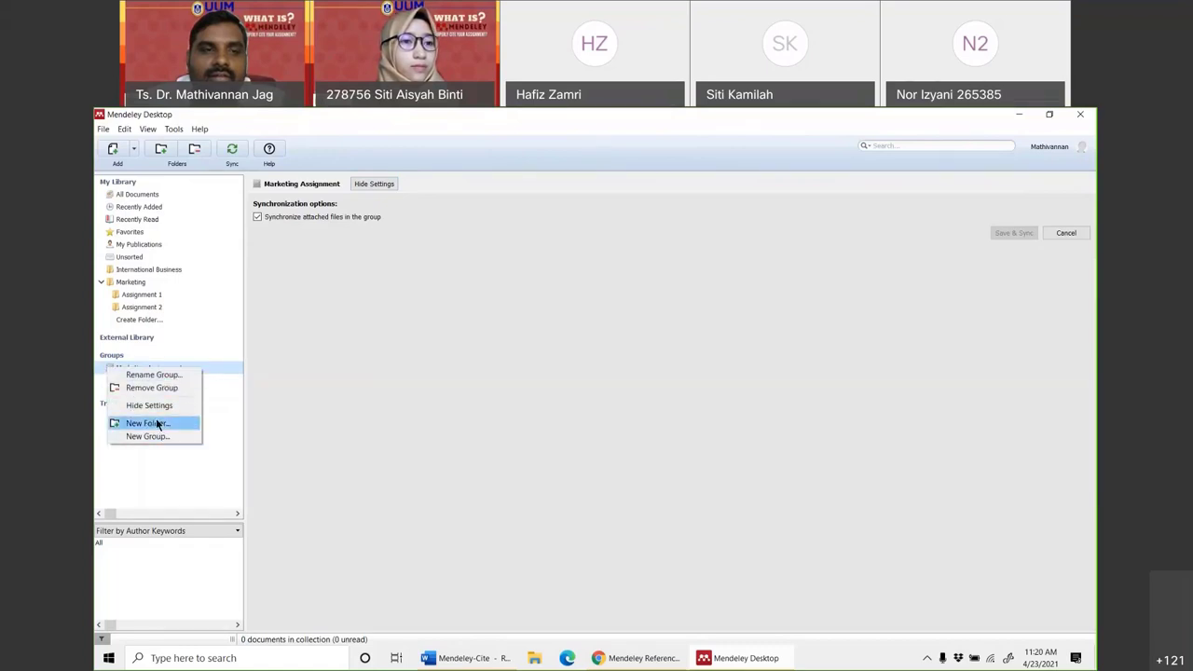
{"action": "left_click", "coordinate": [345, 370]}
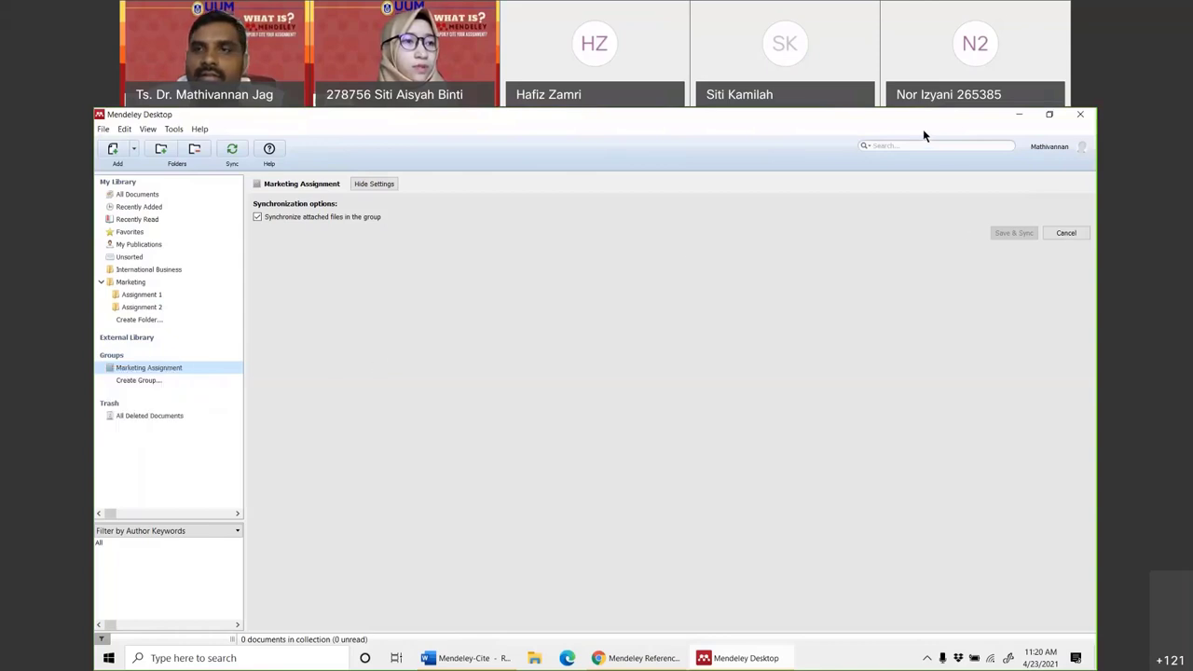
{"action": "left_click", "coordinate": [131, 376]}
{"action": "left_click", "coordinate": [133, 372]}
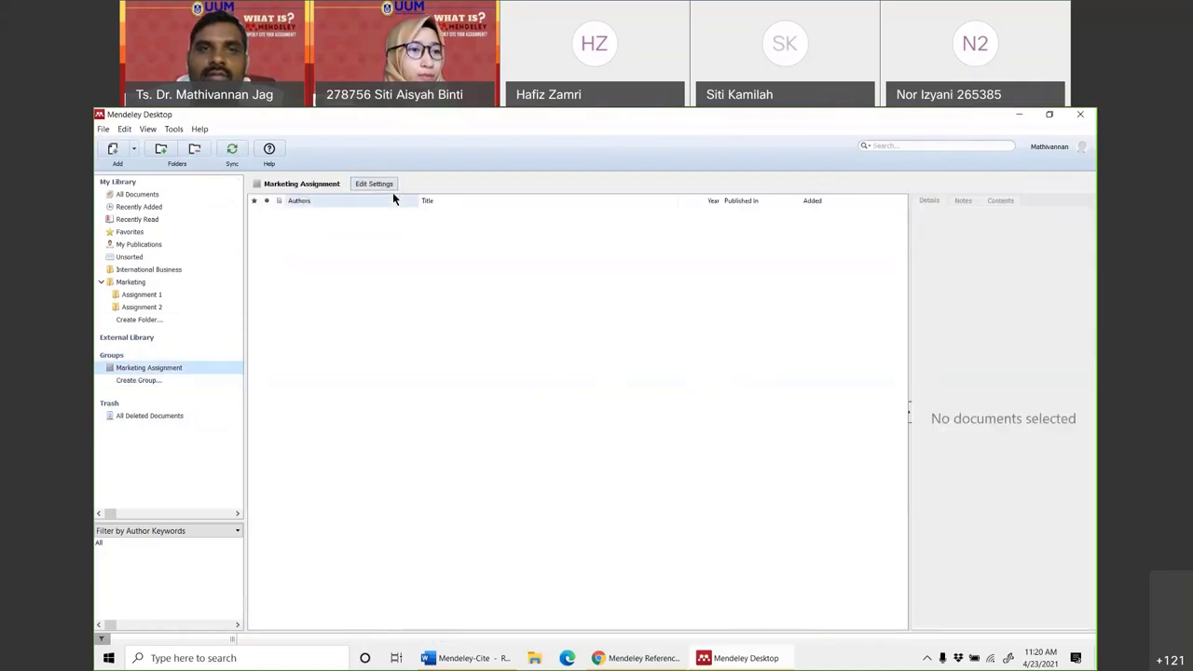
{"action": "left_click", "coordinate": [391, 186]}
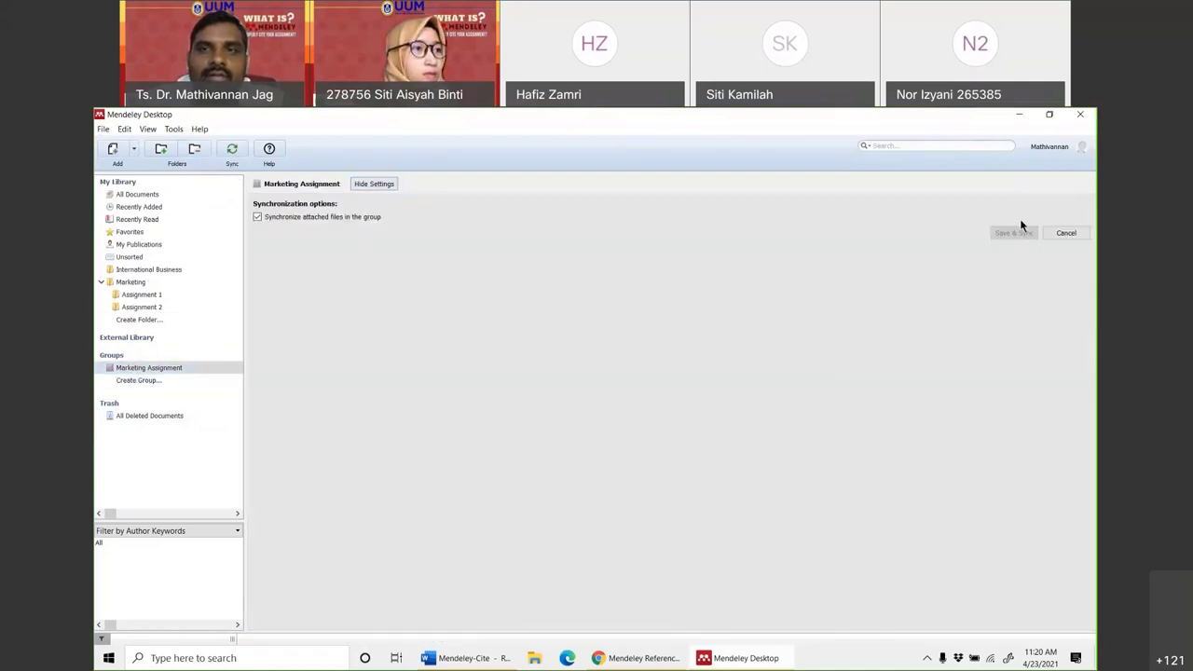
{"action": "left_click", "coordinate": [1066, 233]}
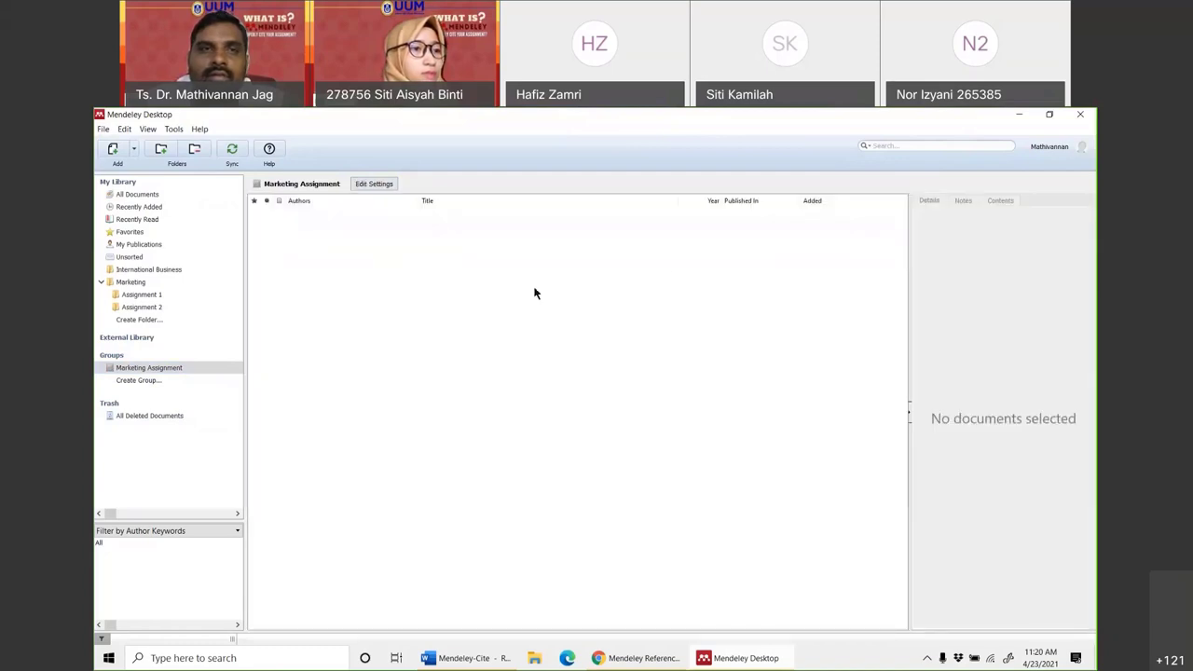
Bring up the Create private group form from the Groups section.
{"action": "right_click", "coordinate": [340, 267]}
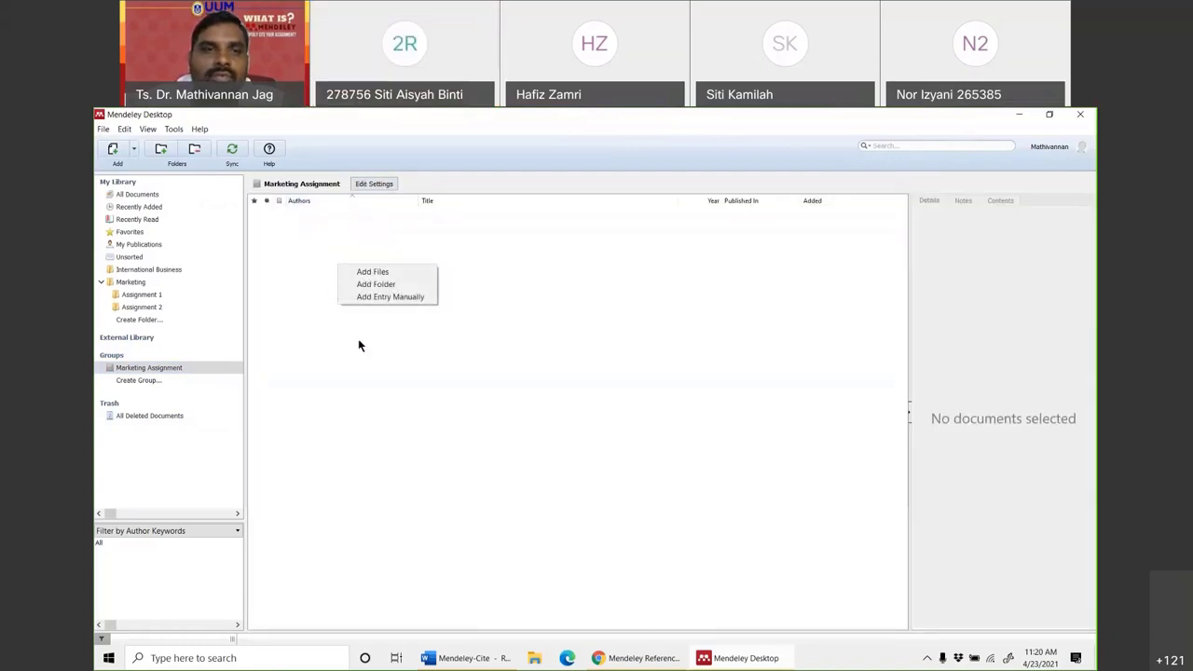
{"action": "left_click", "coordinate": [194, 368]}
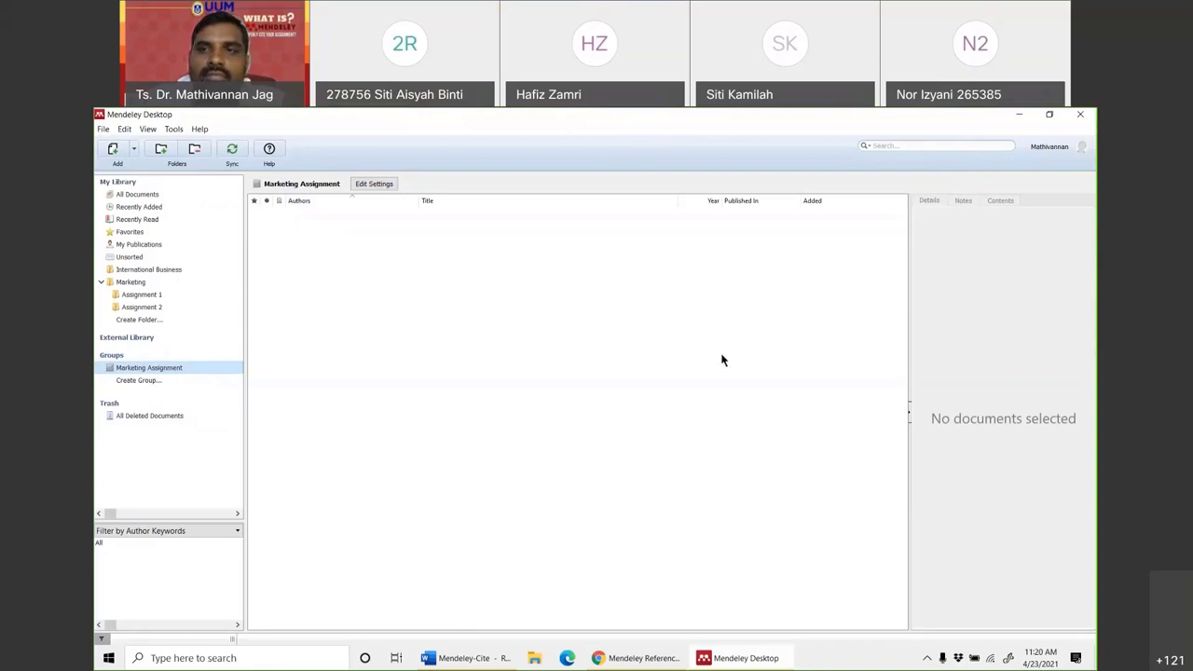
{"action": "left_click", "coordinate": [196, 371]}
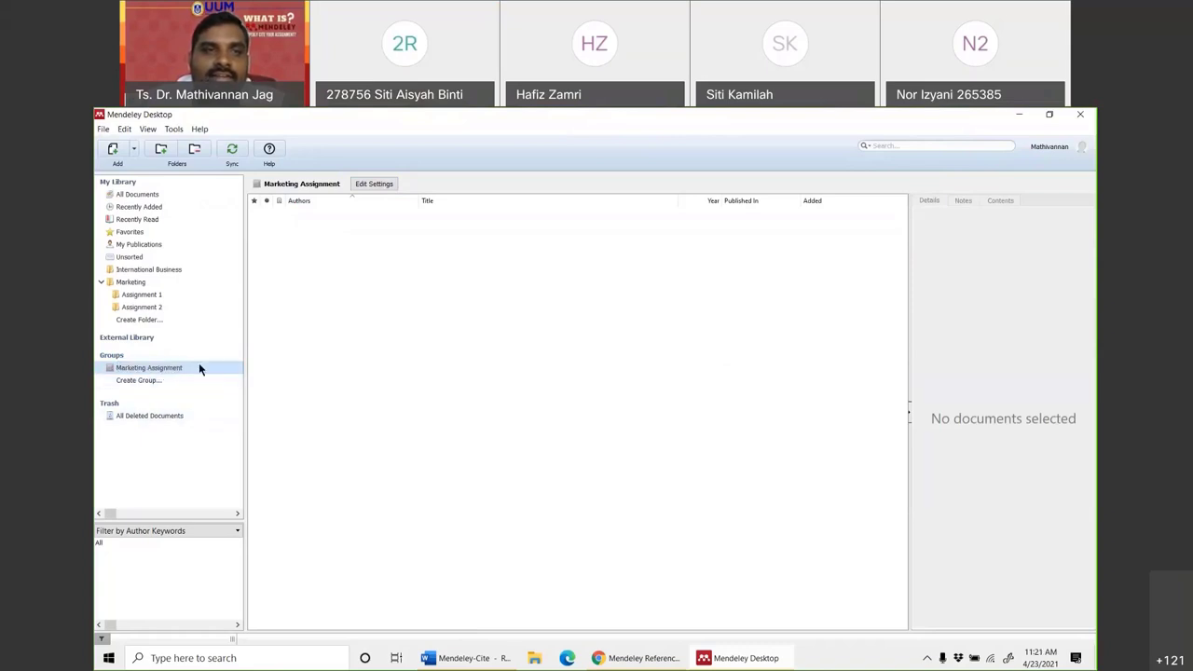
{"action": "left_click", "coordinate": [144, 381]}
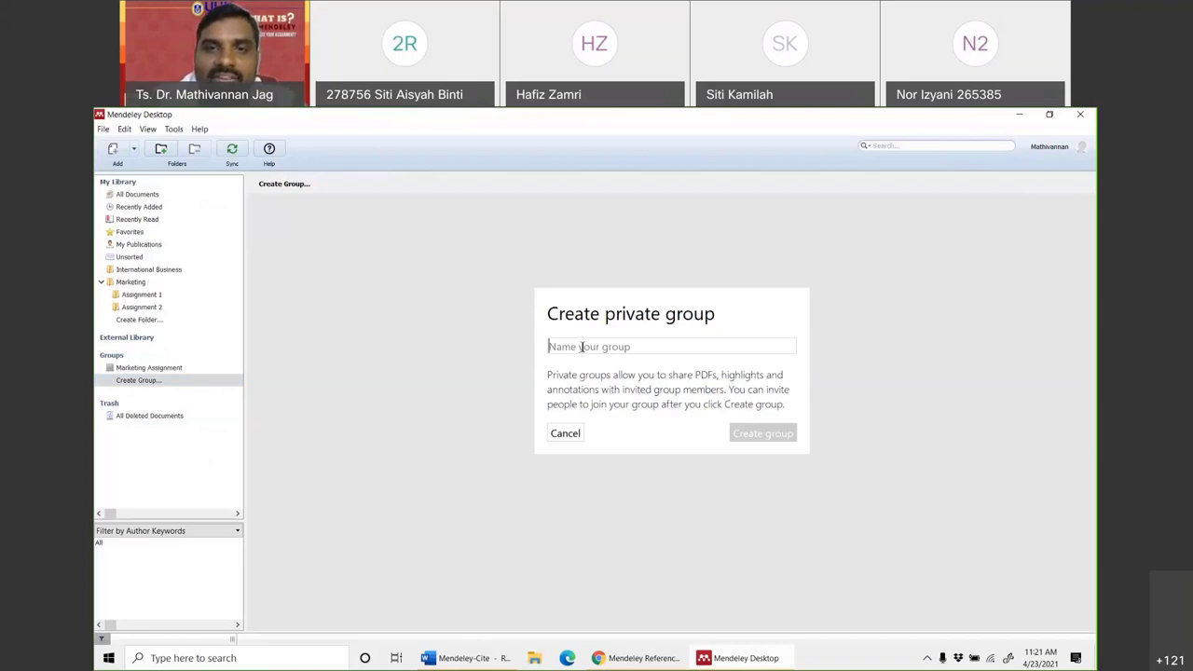
Create the private group 'Testing' and send an invitation to a member's e-mail address.
{"action": "type", "text": "H"}
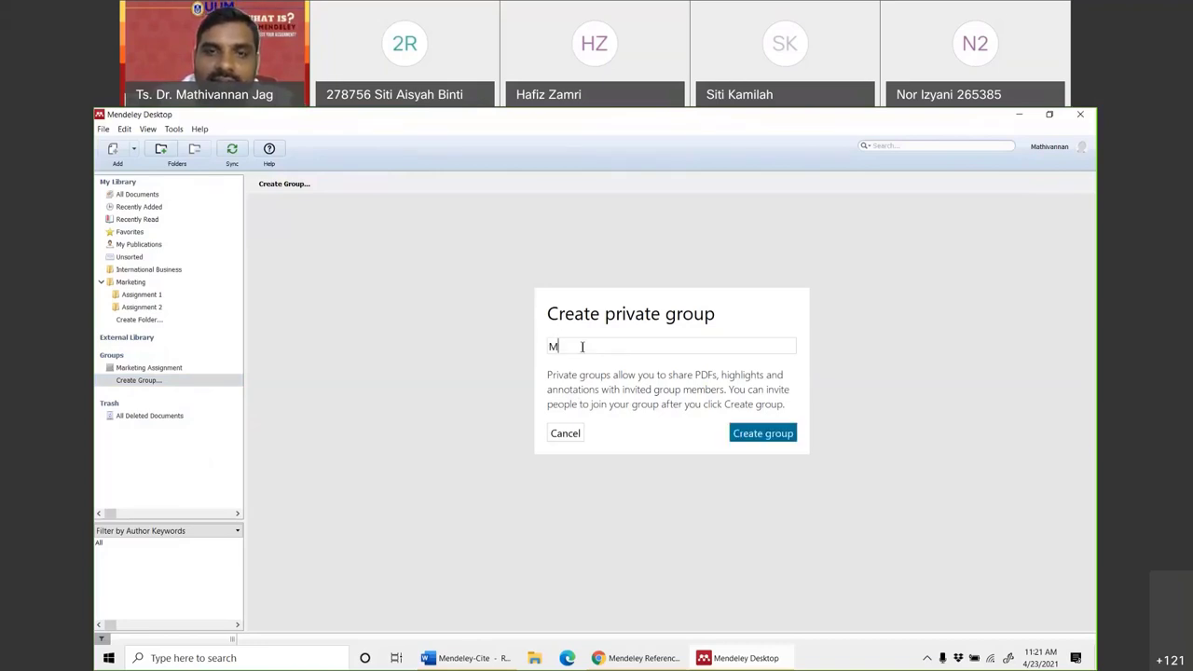
{"action": "key", "text": "BackSpace"}
{"action": "type", "text": "Testi"}
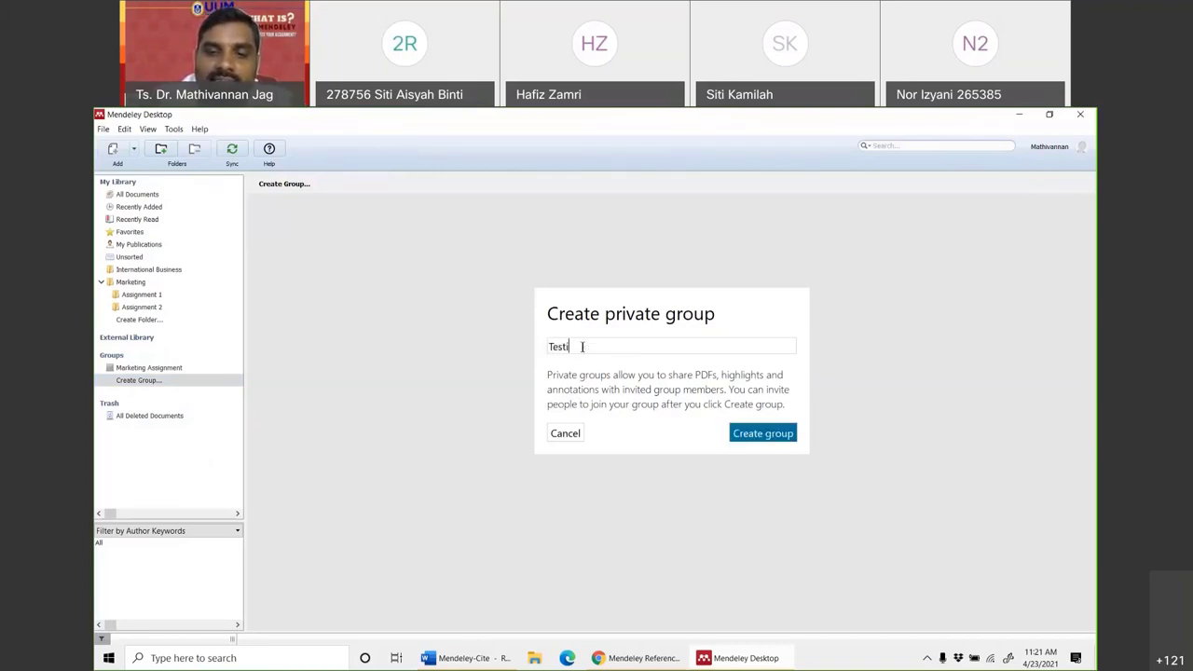
{"action": "type", "text": "ng"}
{"action": "left_click", "coordinate": [771, 439]}
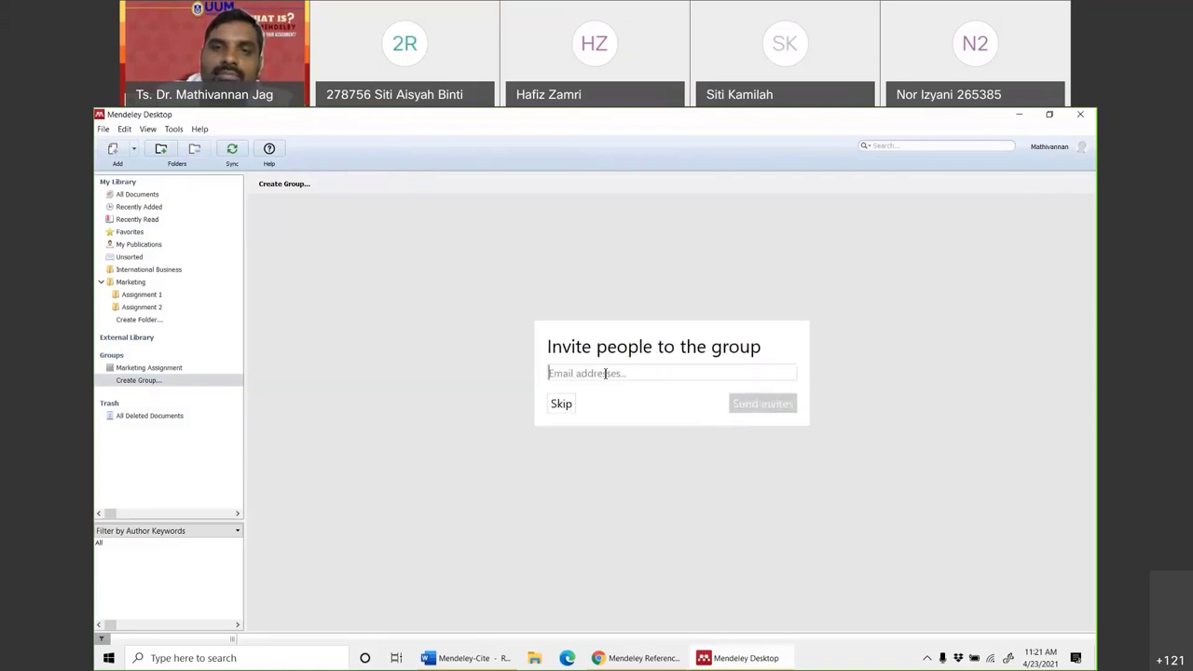
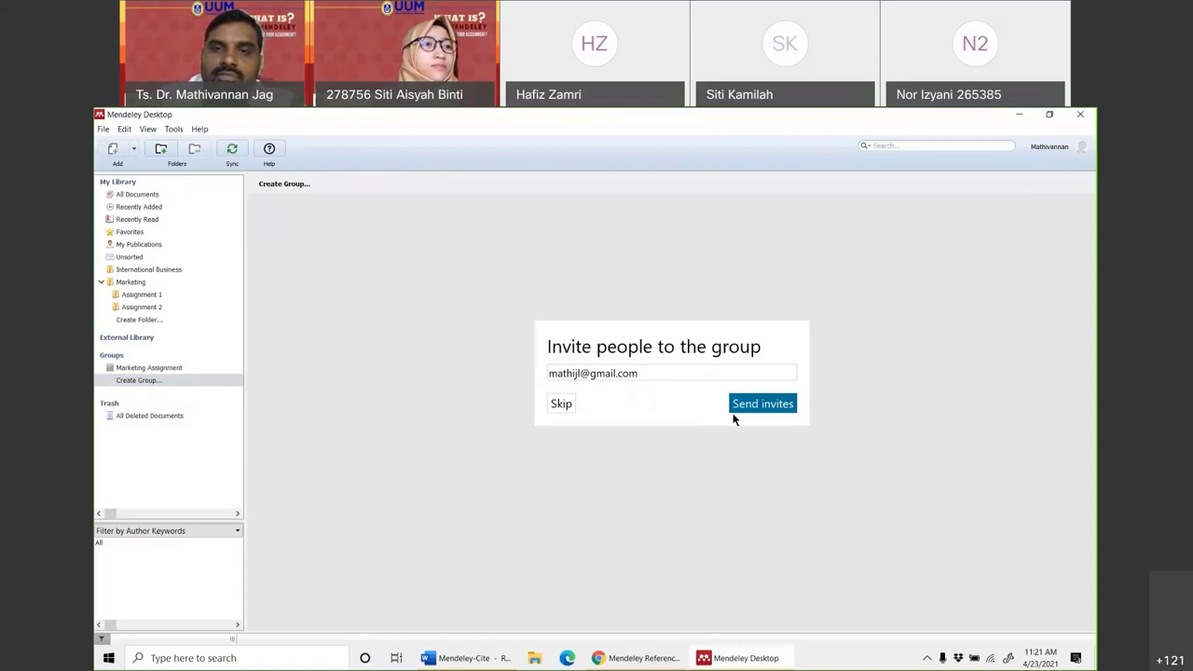
{"action": "left_click", "coordinate": [760, 403]}
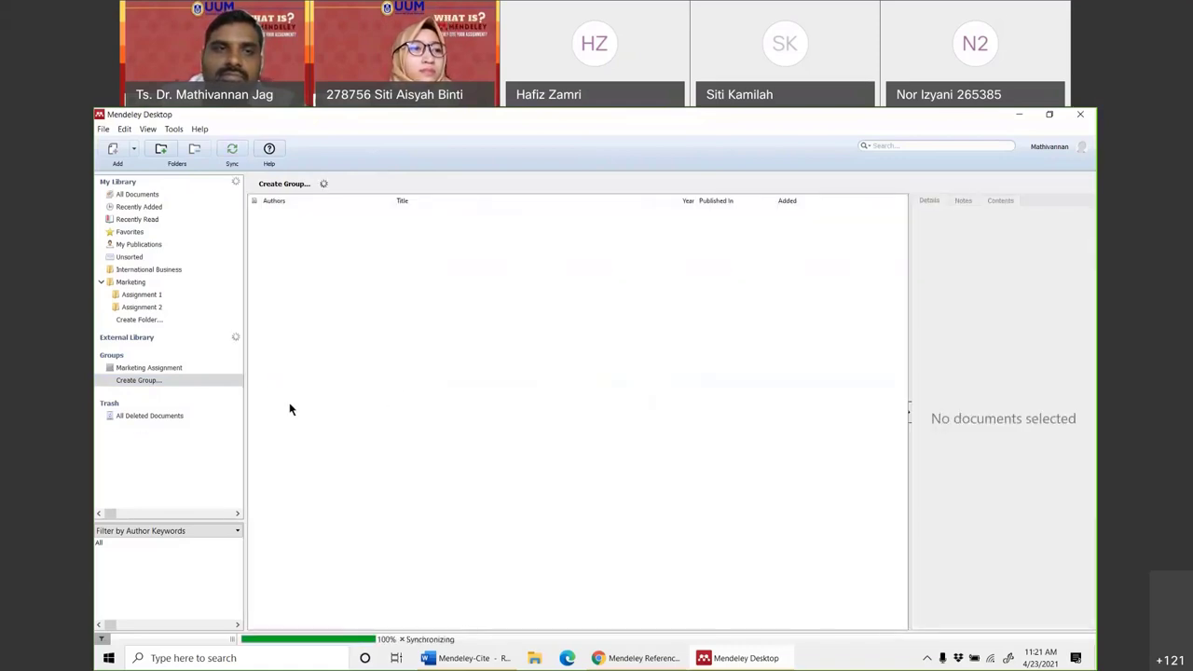
Remove the Marketing Assignment group, confirm the deletion, and select the remaining Testing group.
{"action": "left_click", "coordinate": [146, 368]}
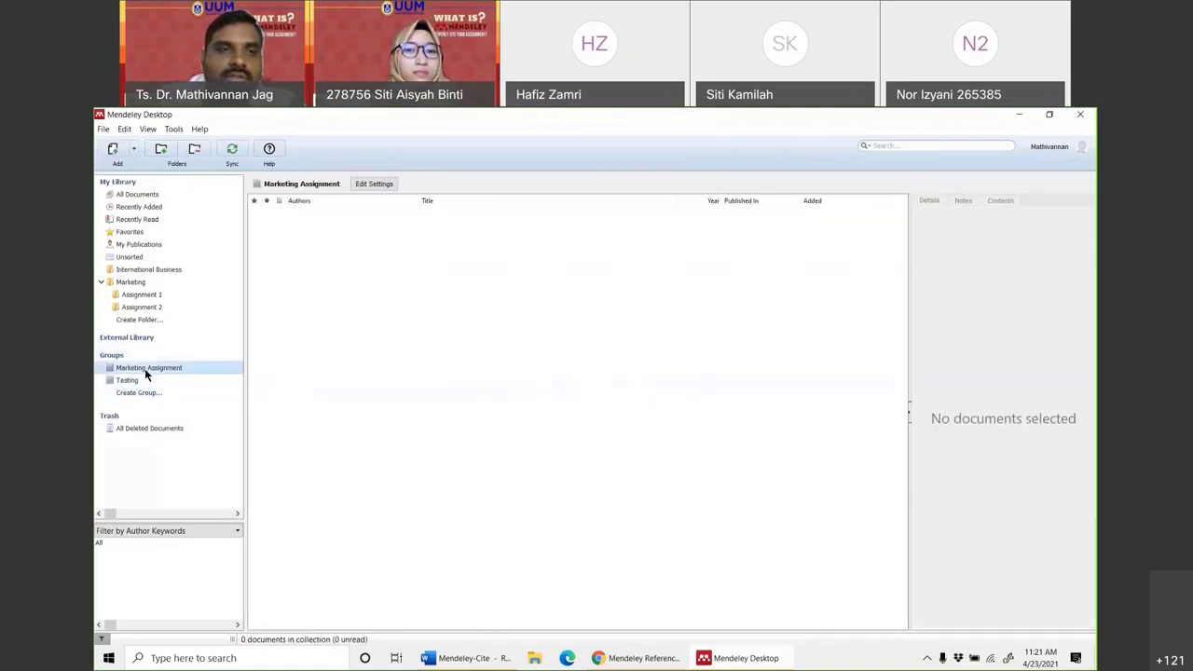
{"action": "right_click", "coordinate": [145, 368]}
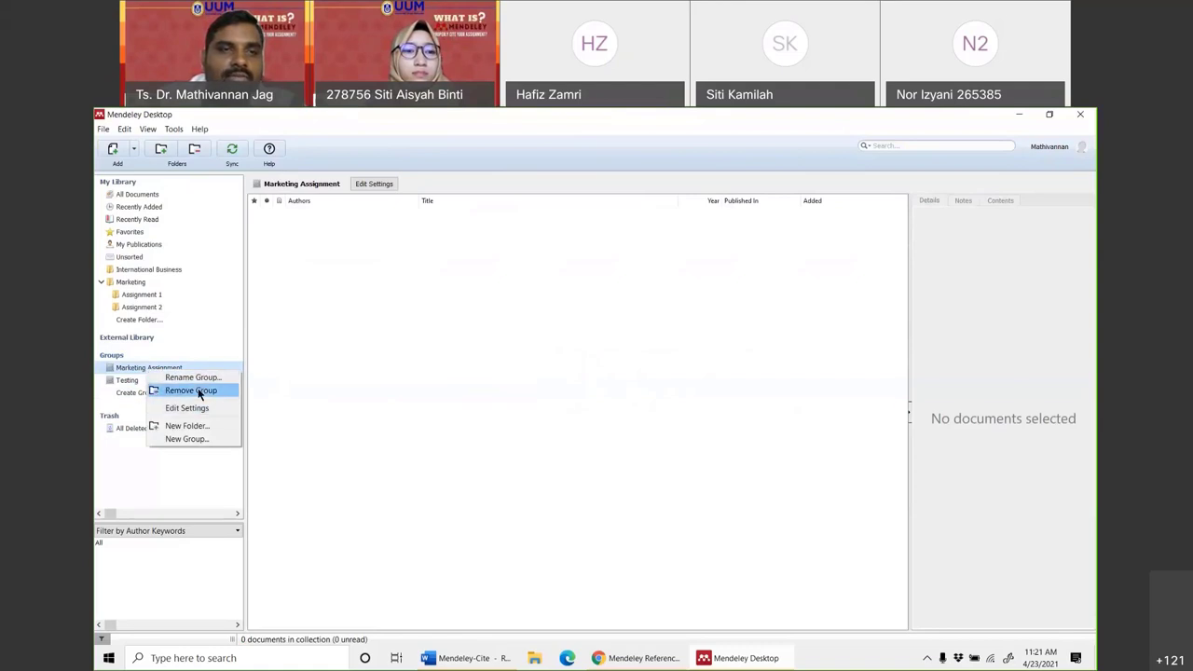
{"action": "left_click", "coordinate": [199, 392]}
{"action": "left_click", "coordinate": [848, 391]}
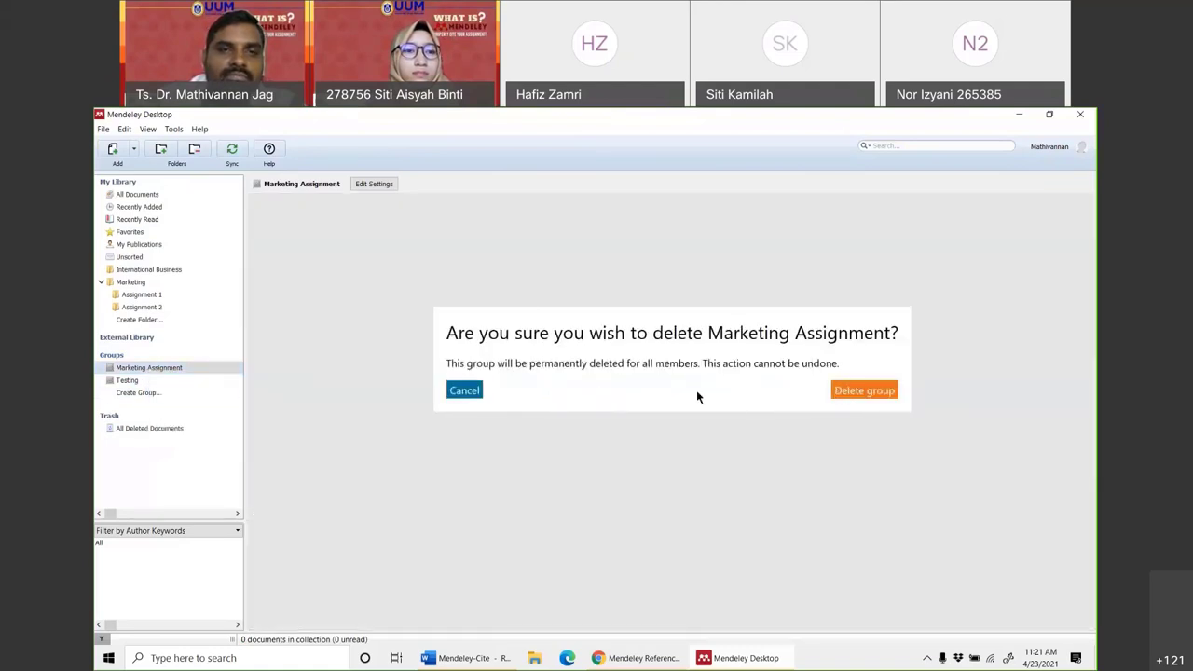
{"action": "left_click", "coordinate": [151, 378]}
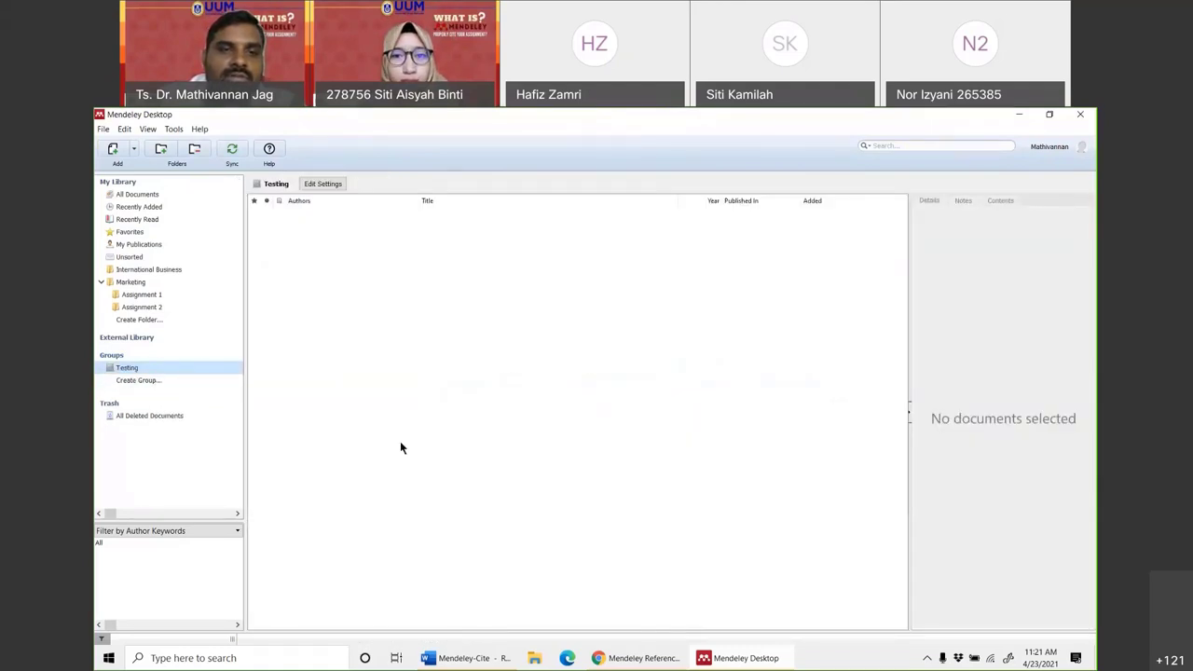
{"action": "left_click", "coordinate": [601, 660]}
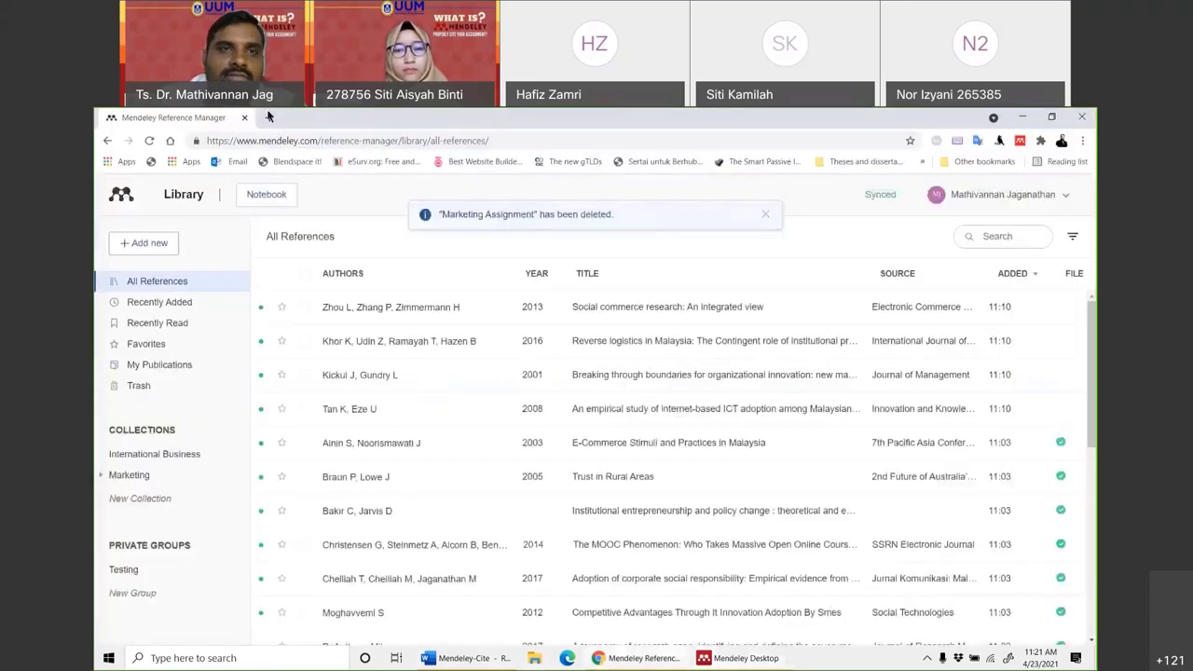
Open Gmail in a new Chrome tab.
{"action": "left_click", "coordinate": [265, 118]}
{"action": "left_click", "coordinate": [262, 140]}
{"action": "type", "text": "gmail.com"}
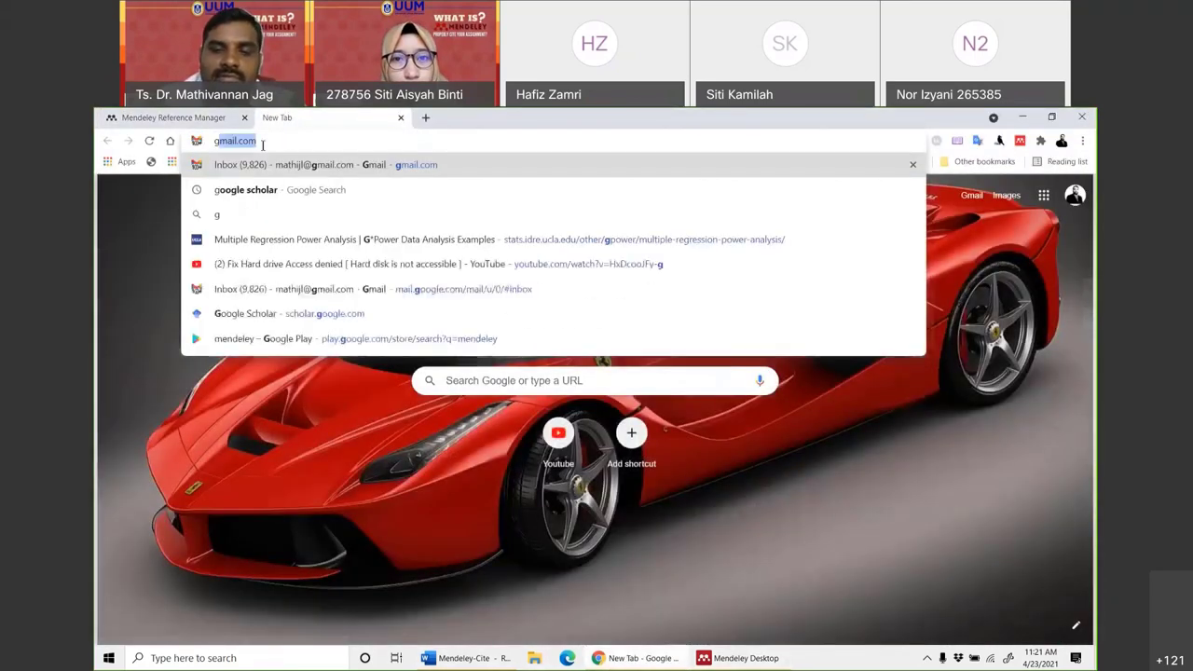
{"action": "key", "text": "Return"}
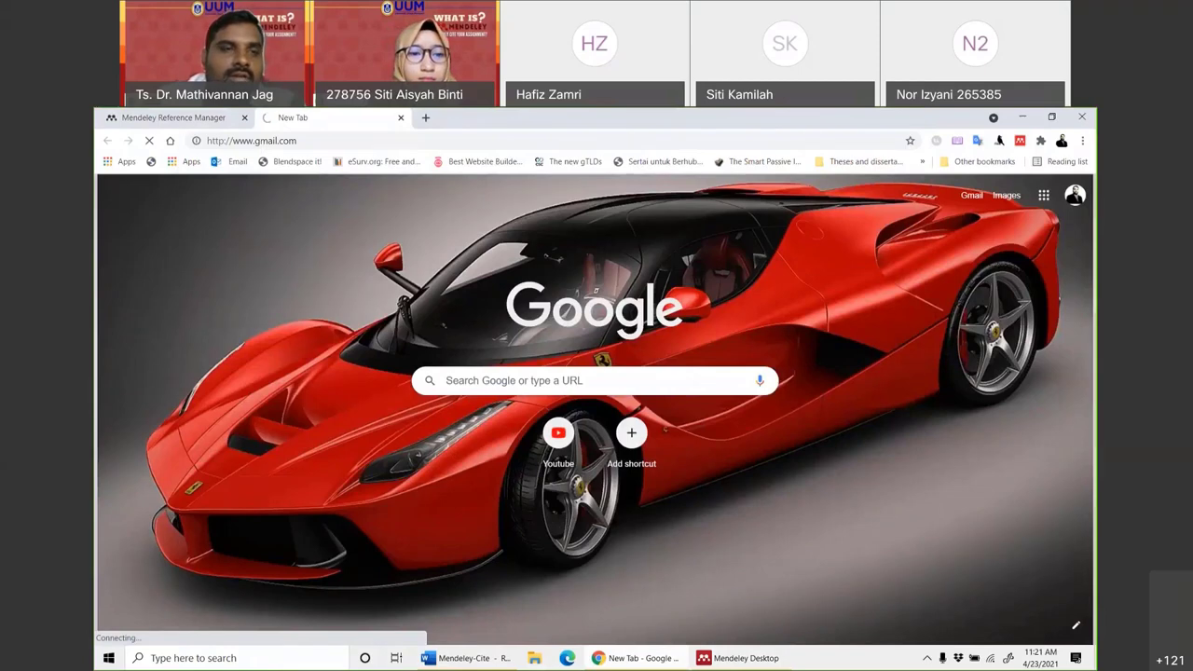
View the empty Testing private group in the Mendeley web library and dismiss the group-deleted notice.
{"action": "left_click", "coordinate": [177, 117]}
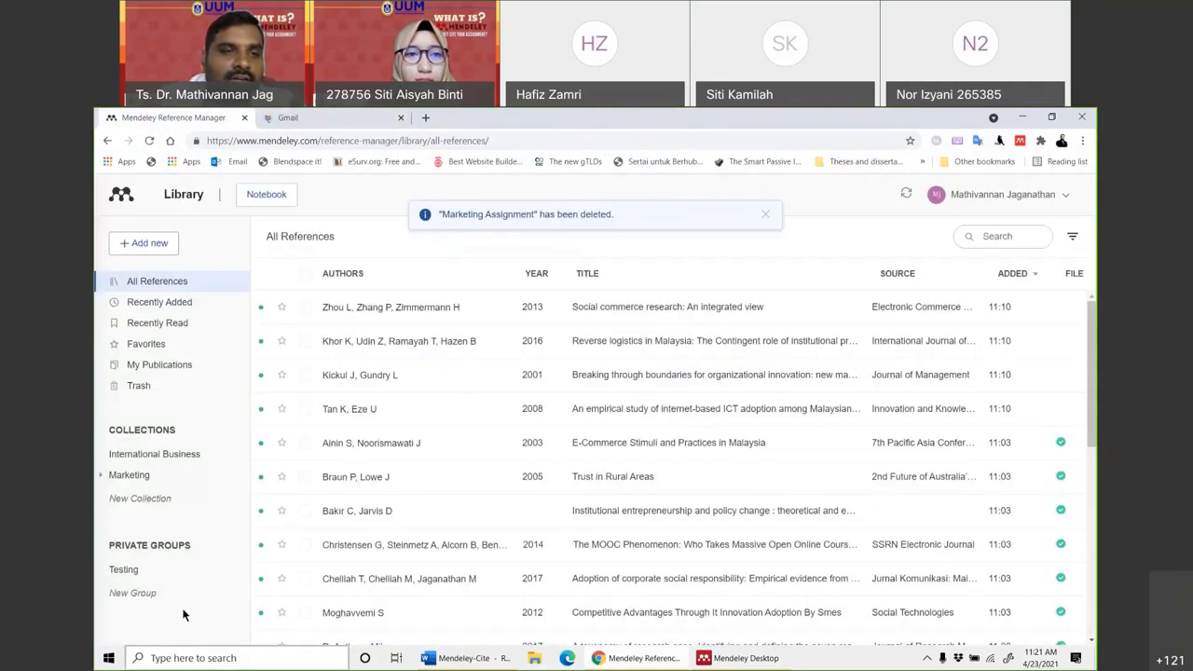
{"action": "left_click", "coordinate": [124, 571]}
{"action": "double_click", "coordinate": [124, 571]}
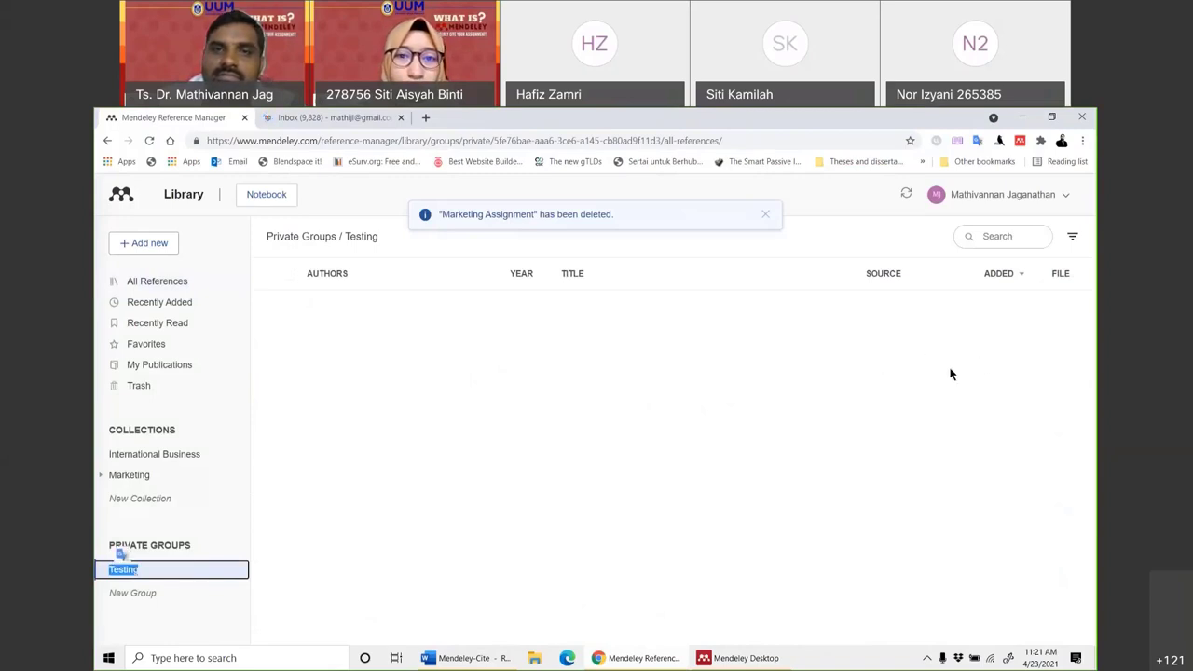
{"action": "left_click", "coordinate": [766, 215]}
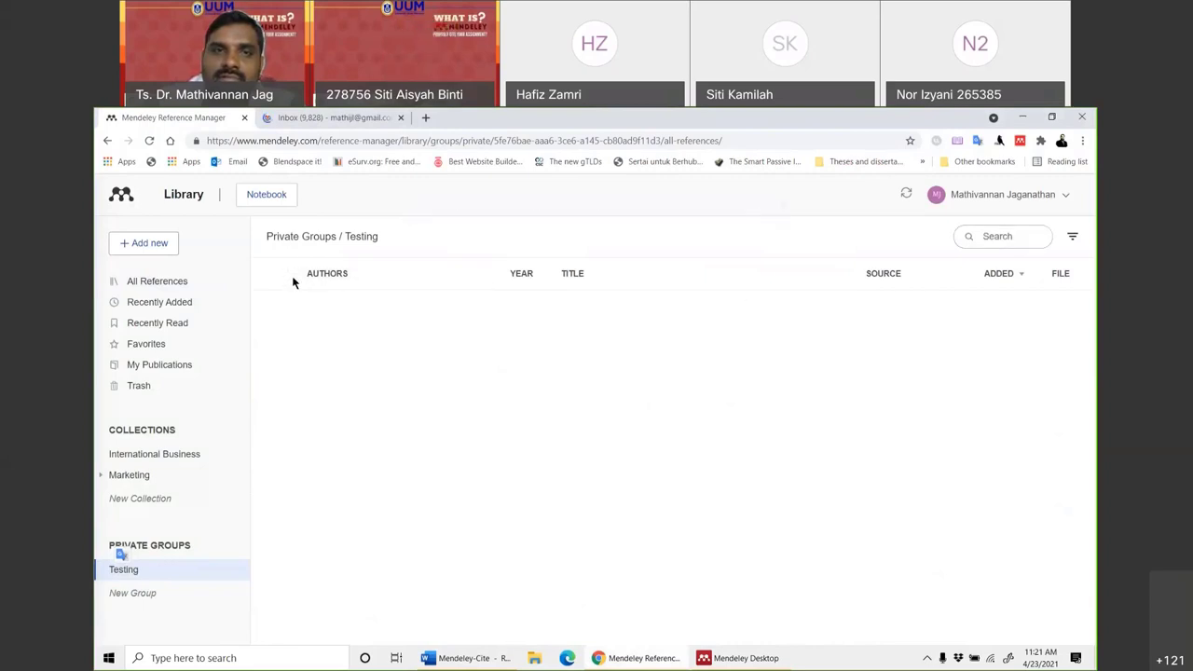
{"action": "left_click", "coordinate": [343, 119]}
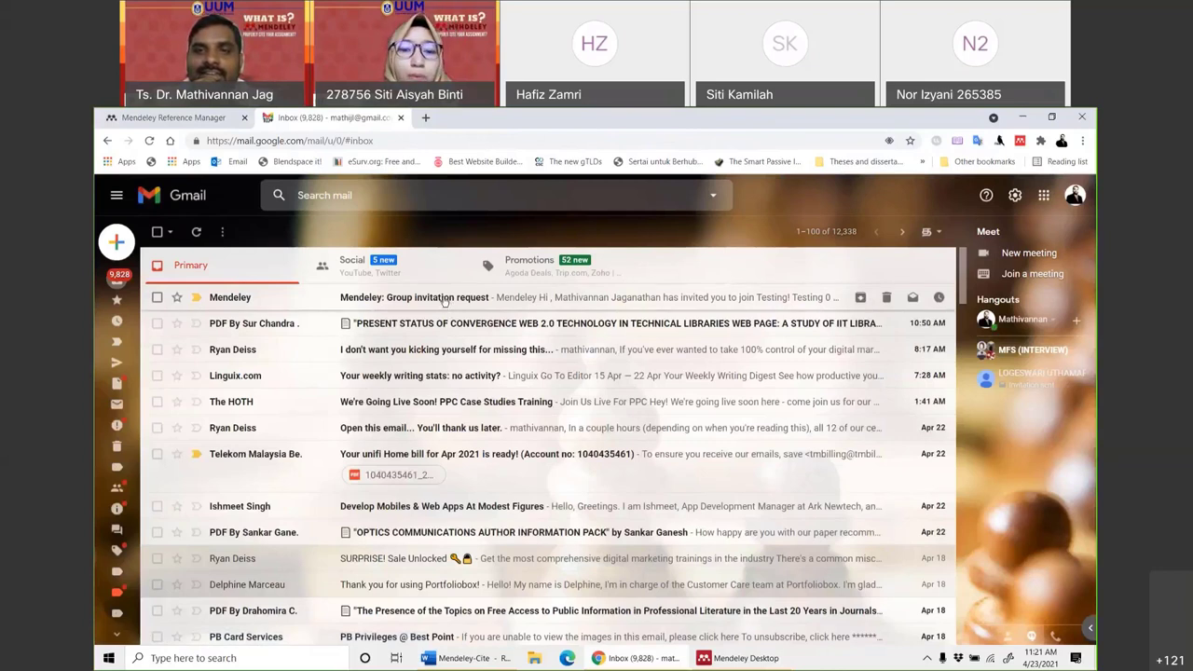
Open the Mendeley invitation e-mail and follow its 'Join this group' link for Testing.
{"action": "left_click", "coordinate": [444, 300]}
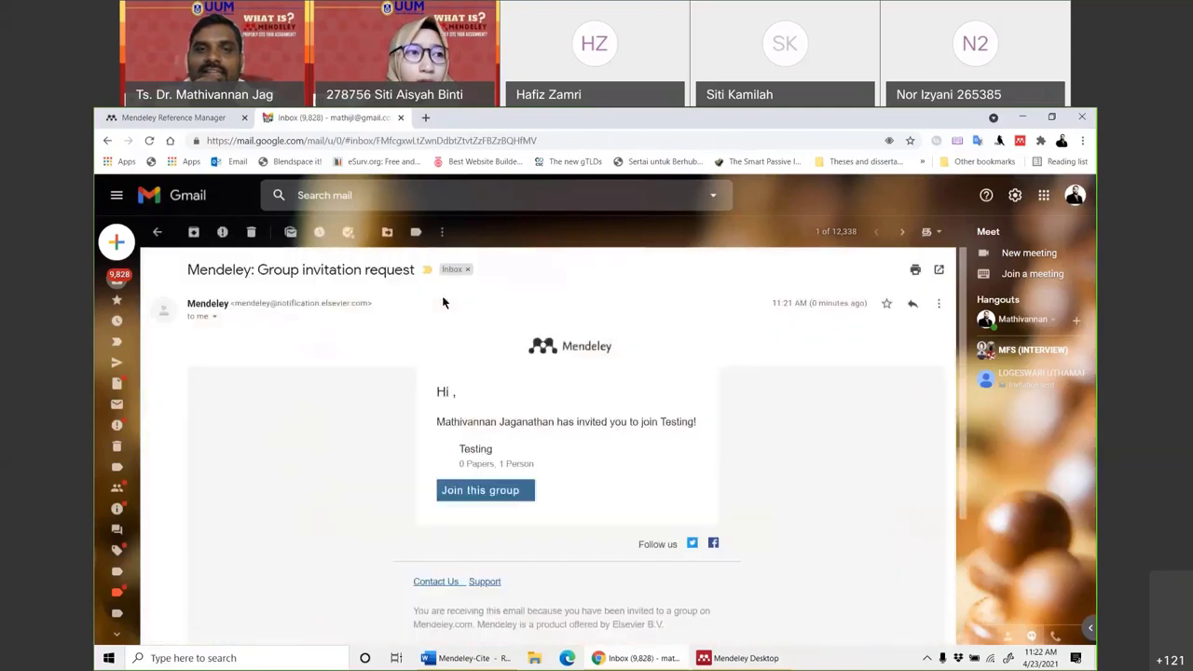
{"action": "left_click", "coordinate": [478, 491]}
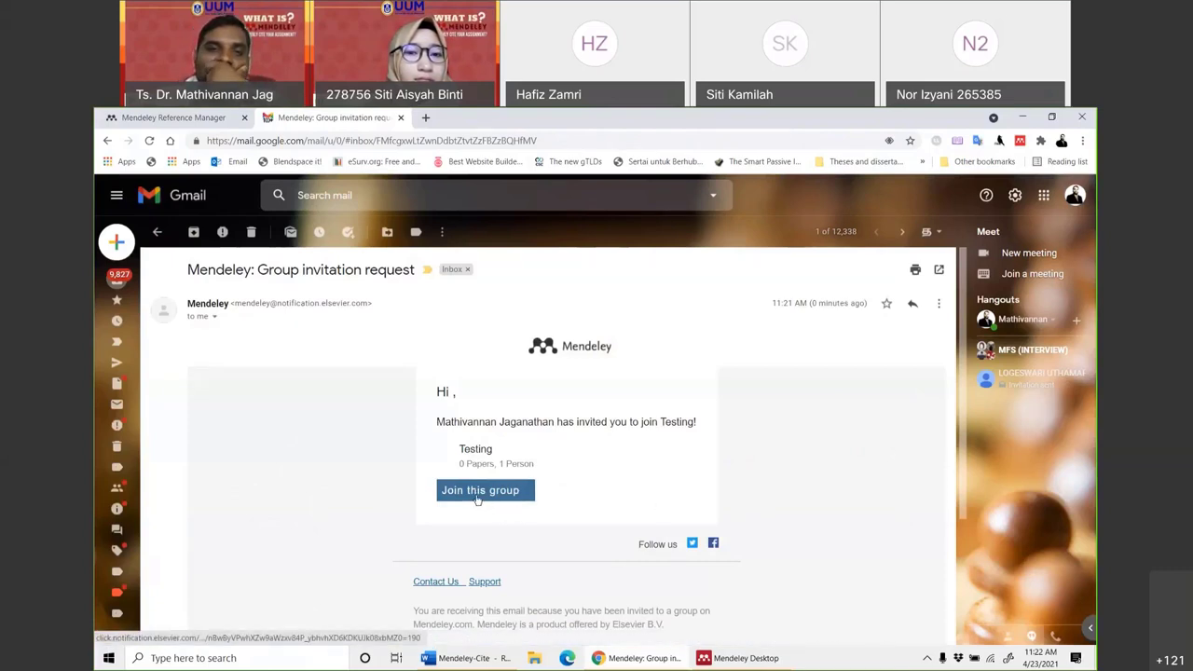
{"action": "left_click", "coordinate": [477, 497]}
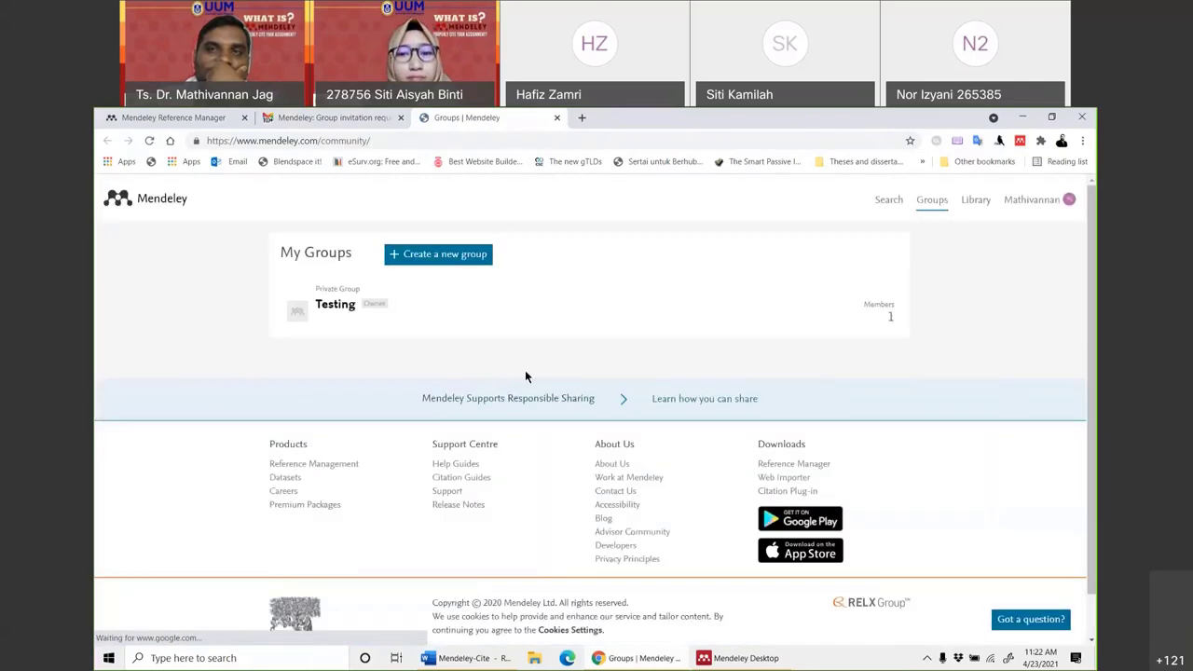
Check Settings & privacy, return to My Groups, dismiss the refocusing notice, and switch to Mendeley Desktop.
{"action": "left_click", "coordinate": [1070, 201]}
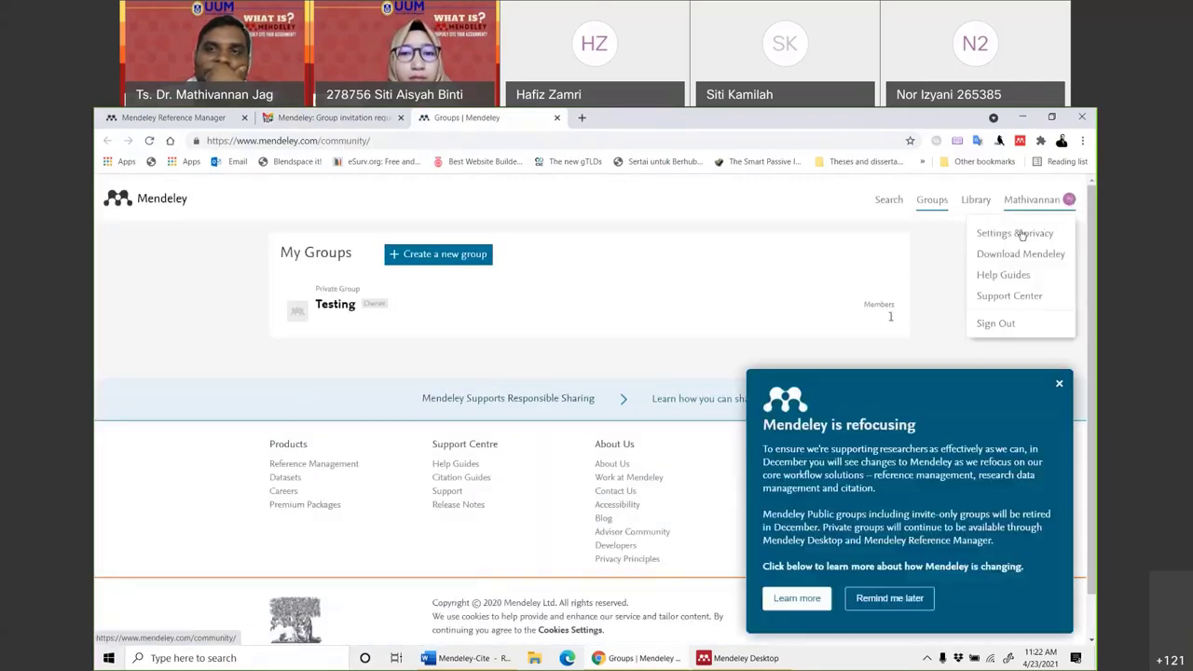
{"action": "left_click", "coordinate": [1006, 238]}
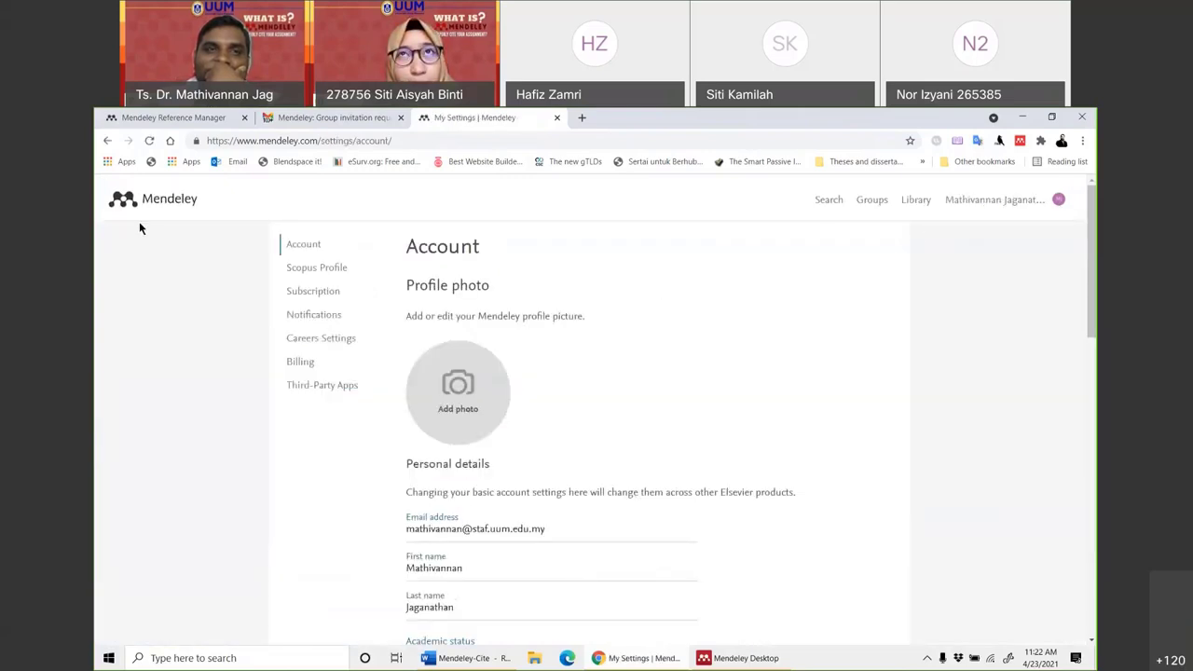
{"action": "left_click", "coordinate": [106, 141]}
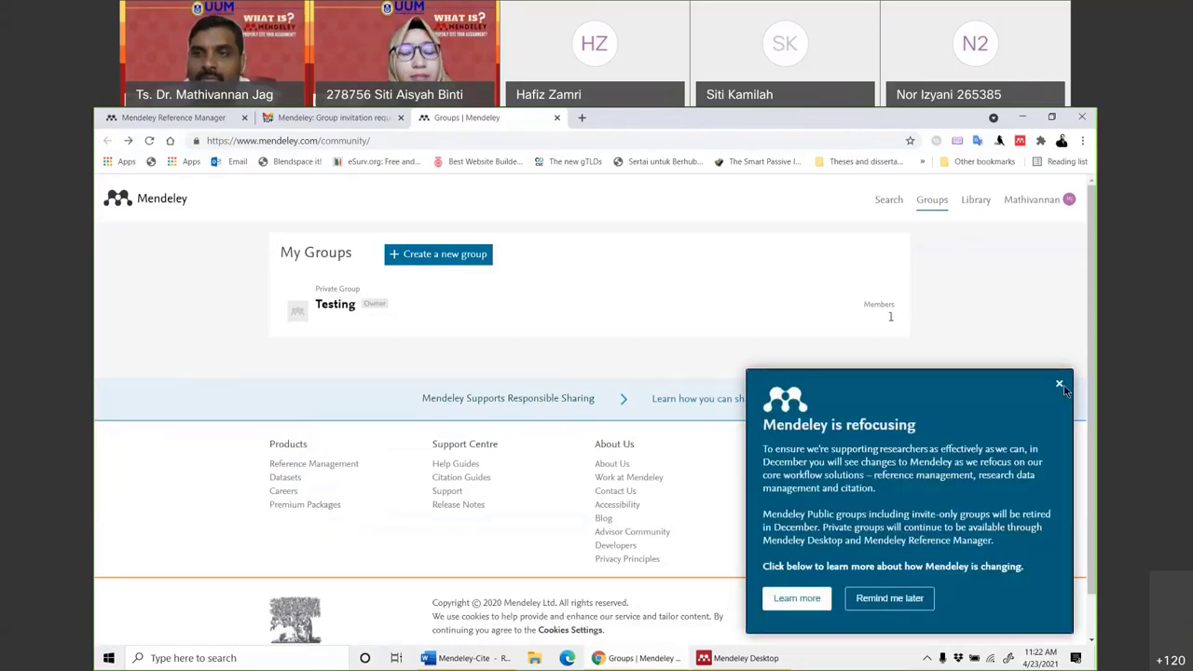
{"action": "left_click", "coordinate": [1059, 383]}
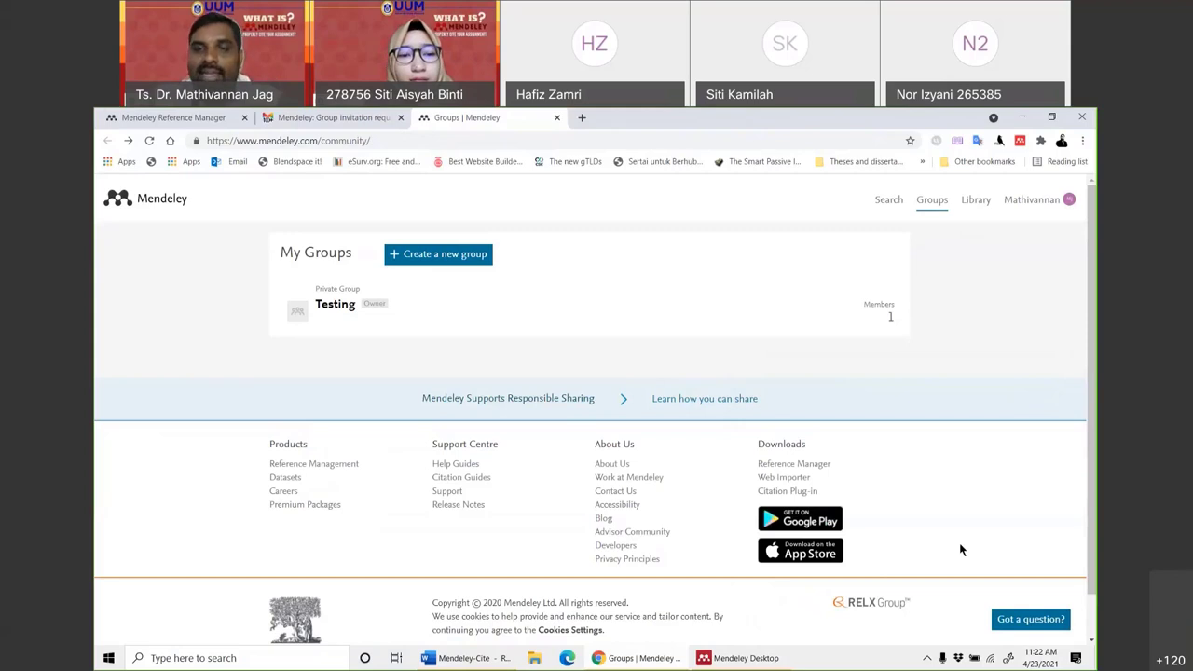
{"action": "left_click", "coordinate": [746, 658]}
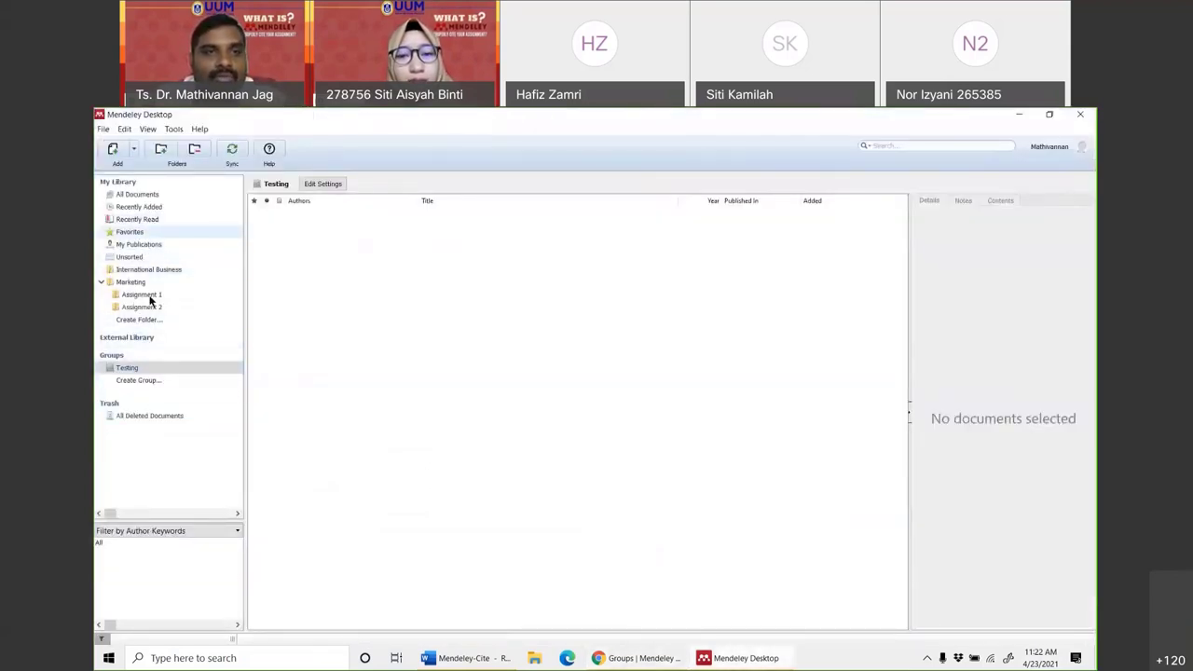
{"action": "left_click", "coordinate": [128, 370]}
{"action": "left_click", "coordinate": [129, 370]}
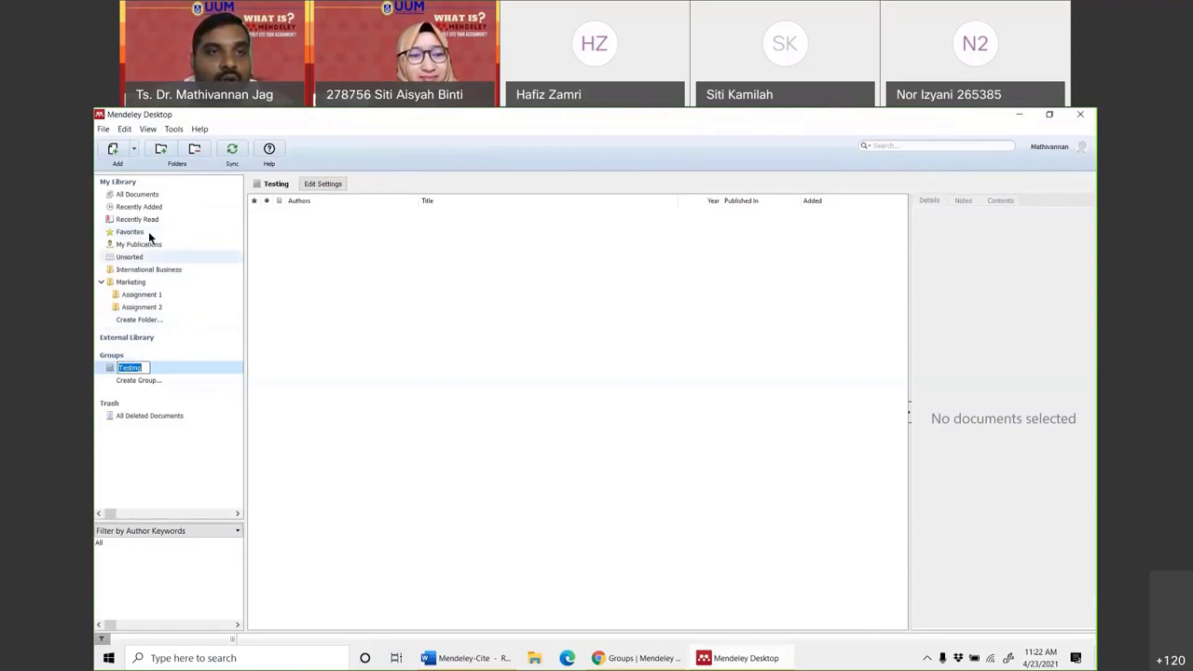
{"action": "left_click", "coordinate": [209, 416]}
{"action": "left_click", "coordinate": [133, 370]}
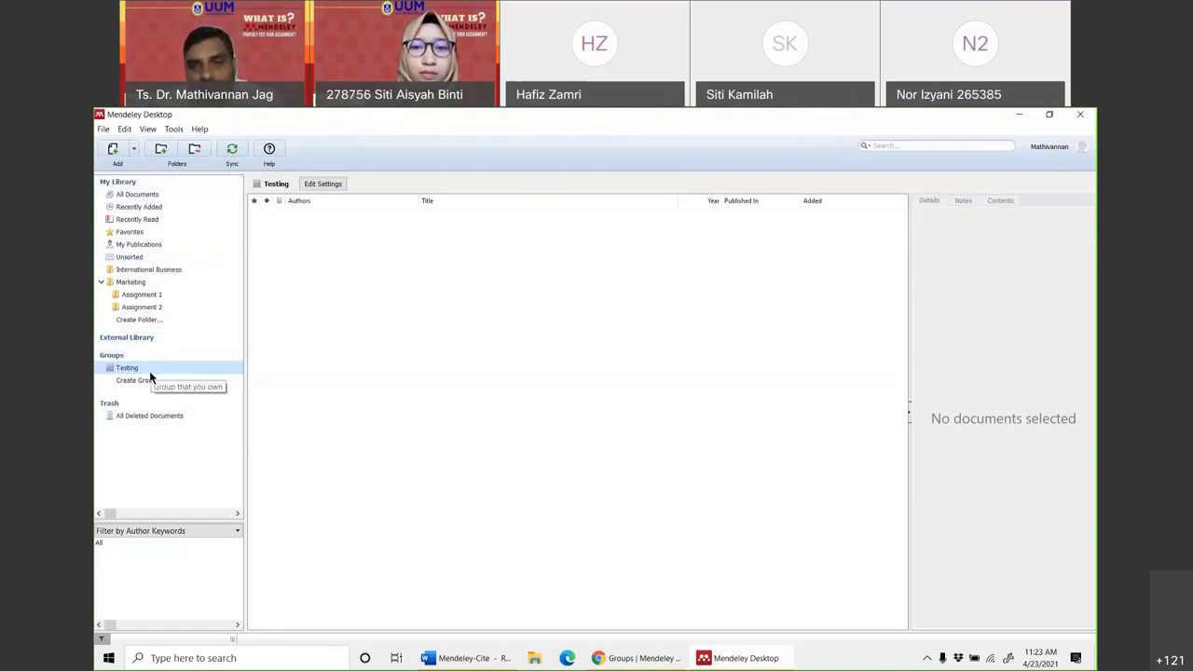
Delete the Trust in Rural Areas, taxonomy of research gaps, and Competitive Advantages papers from All Documents.
{"action": "left_click", "coordinate": [118, 196]}
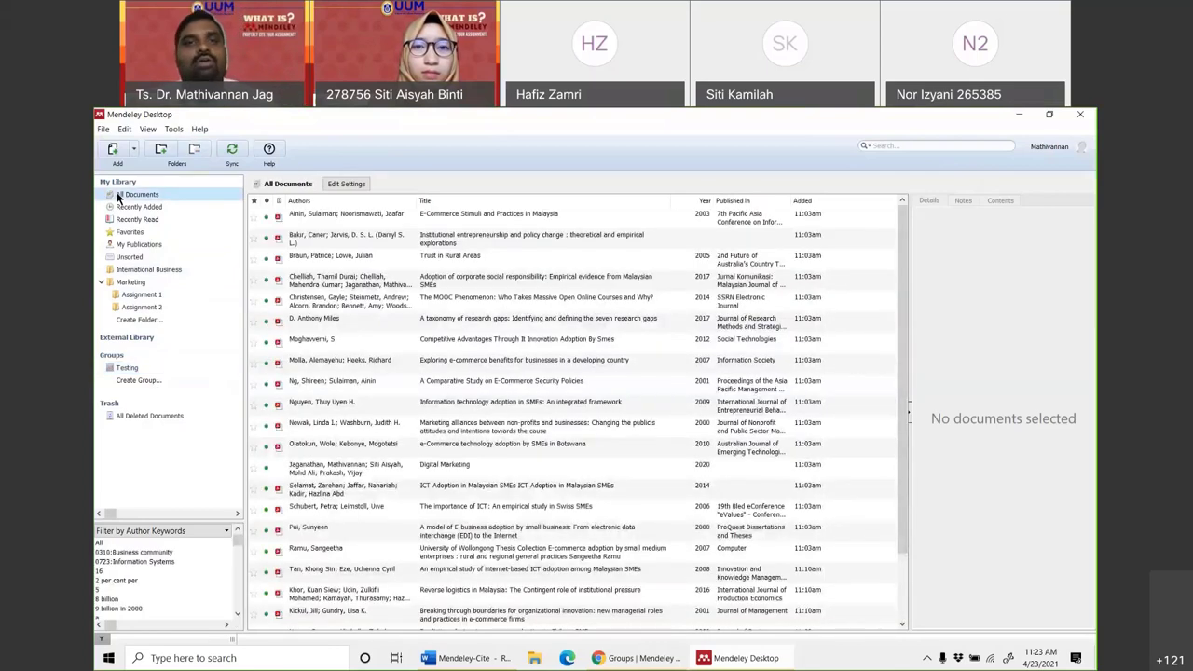
{"action": "left_click", "coordinate": [481, 255]}
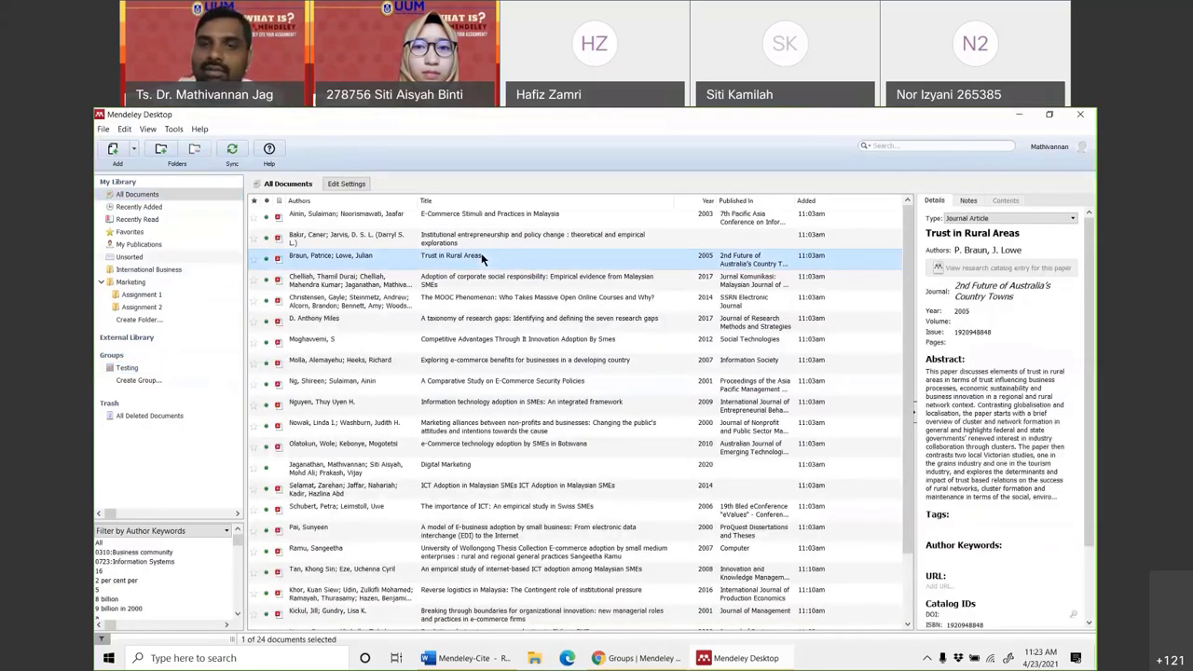
{"action": "key", "text": "Delete"}
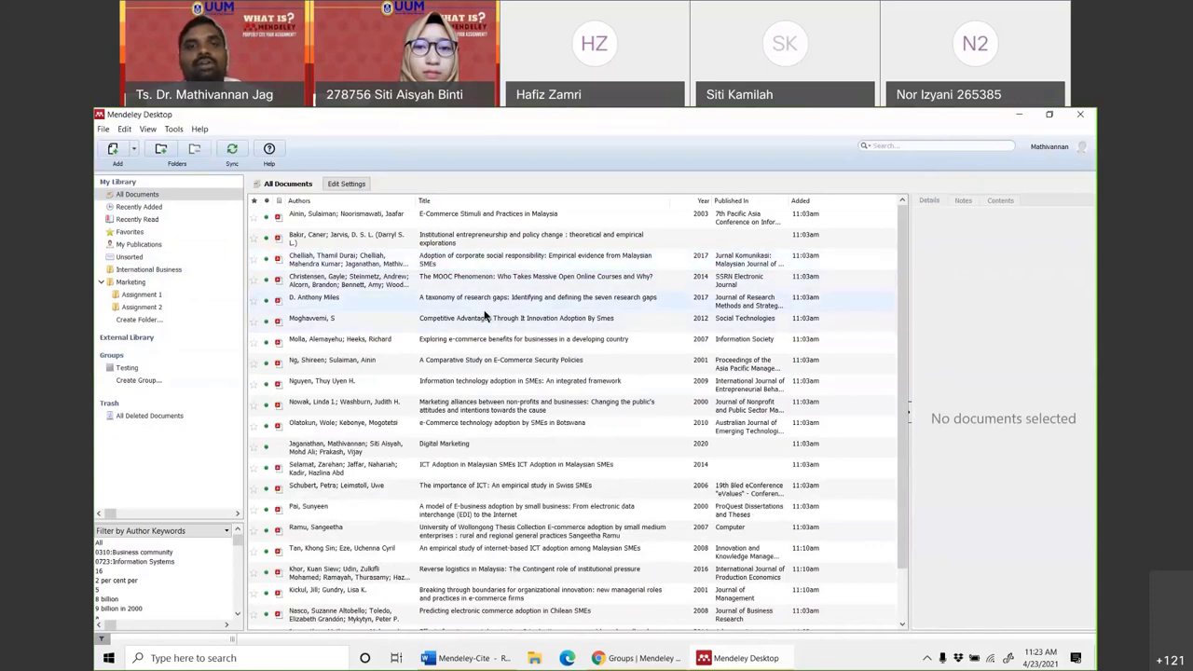
{"action": "left_click", "coordinate": [485, 299]}
{"action": "key", "text": "Delete"}
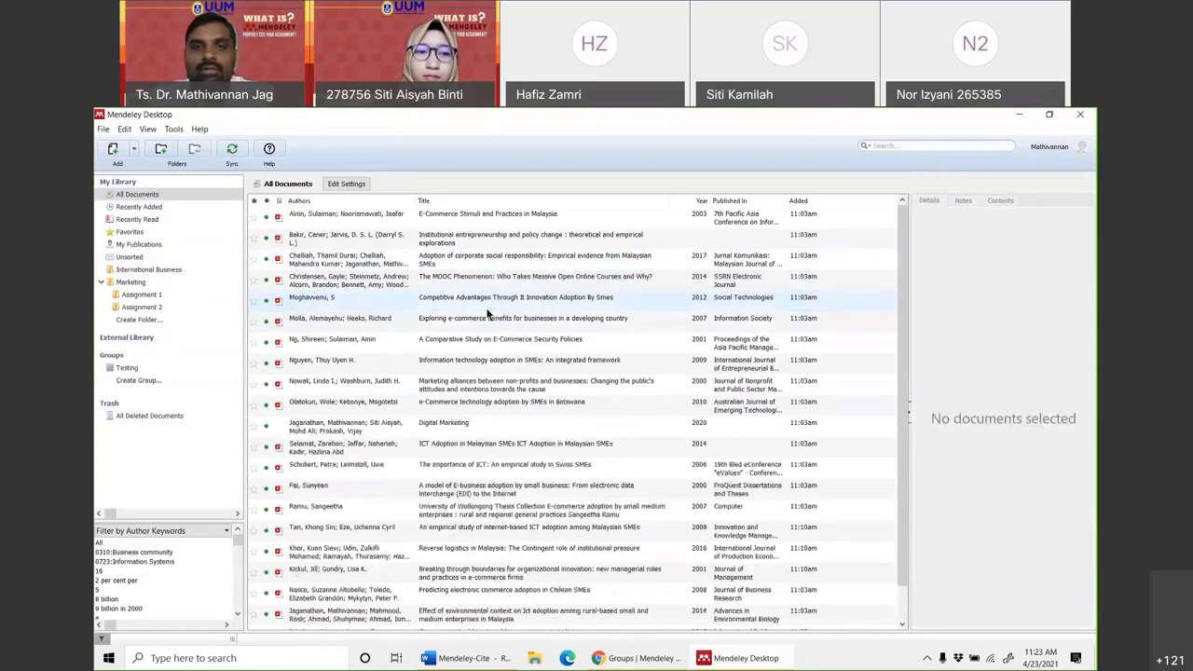
{"action": "left_click", "coordinate": [490, 308]}
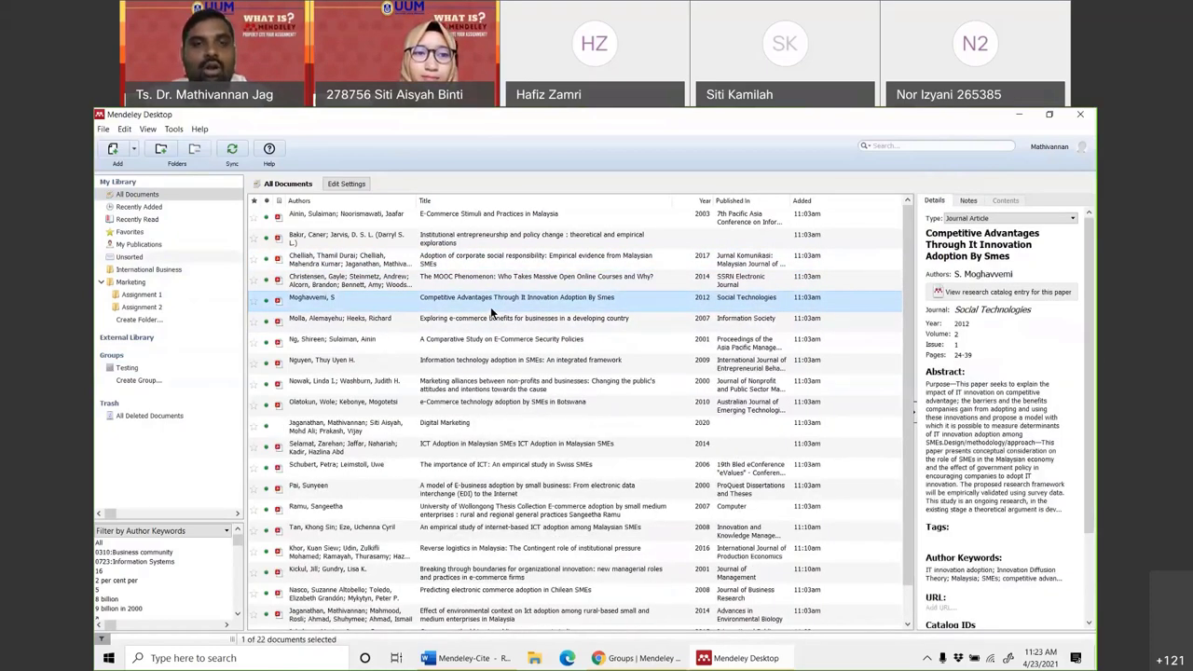
{"action": "key", "text": "Delete"}
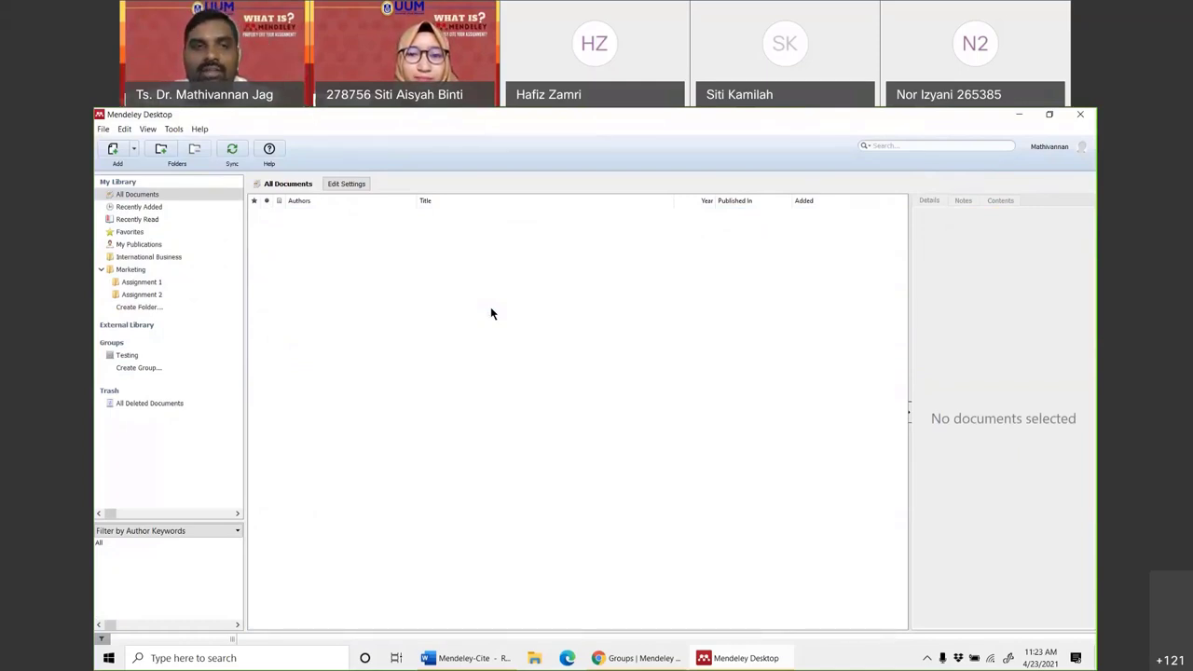
In the trash, try dragging the 'Information technology adoption in SMEs' paper back to the library.
{"action": "left_click", "coordinate": [154, 403]}
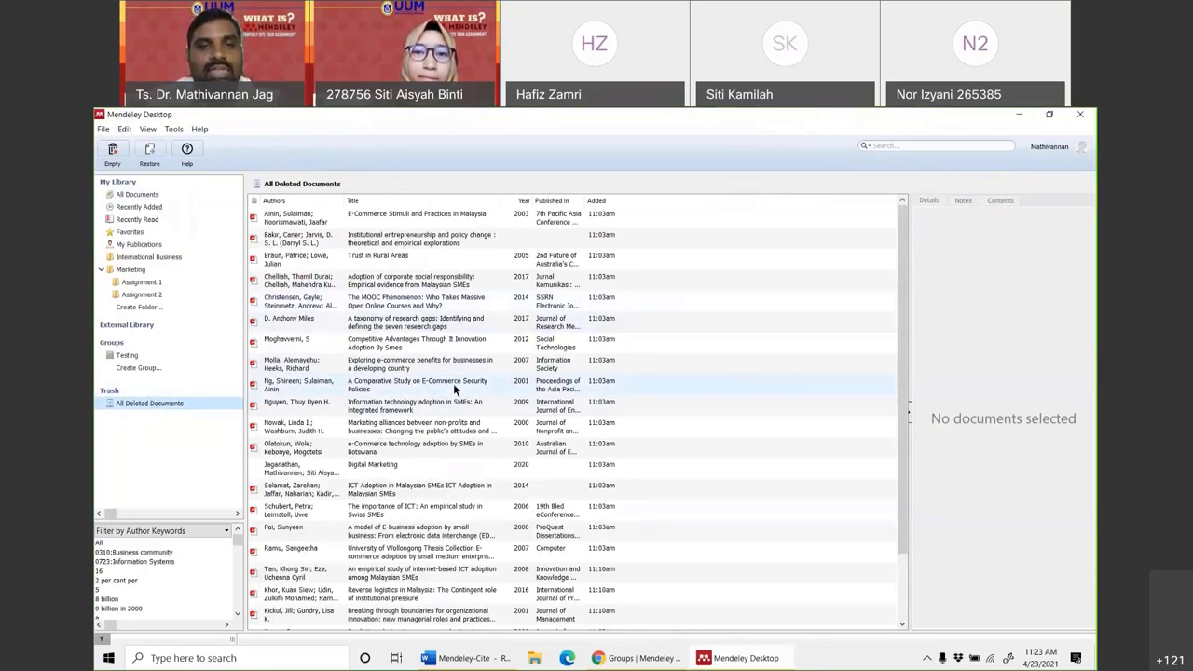
{"action": "left_click", "coordinate": [449, 364]}
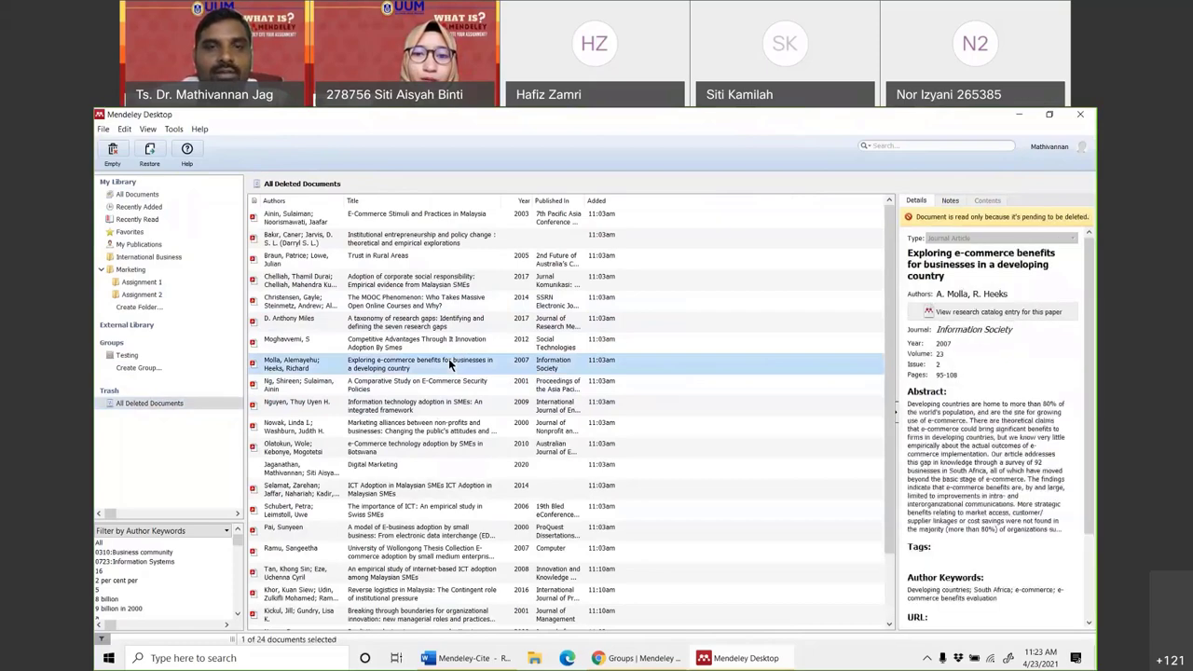
{"action": "key", "text": "ctrl+a"}
{"action": "right_click", "coordinate": [449, 358]}
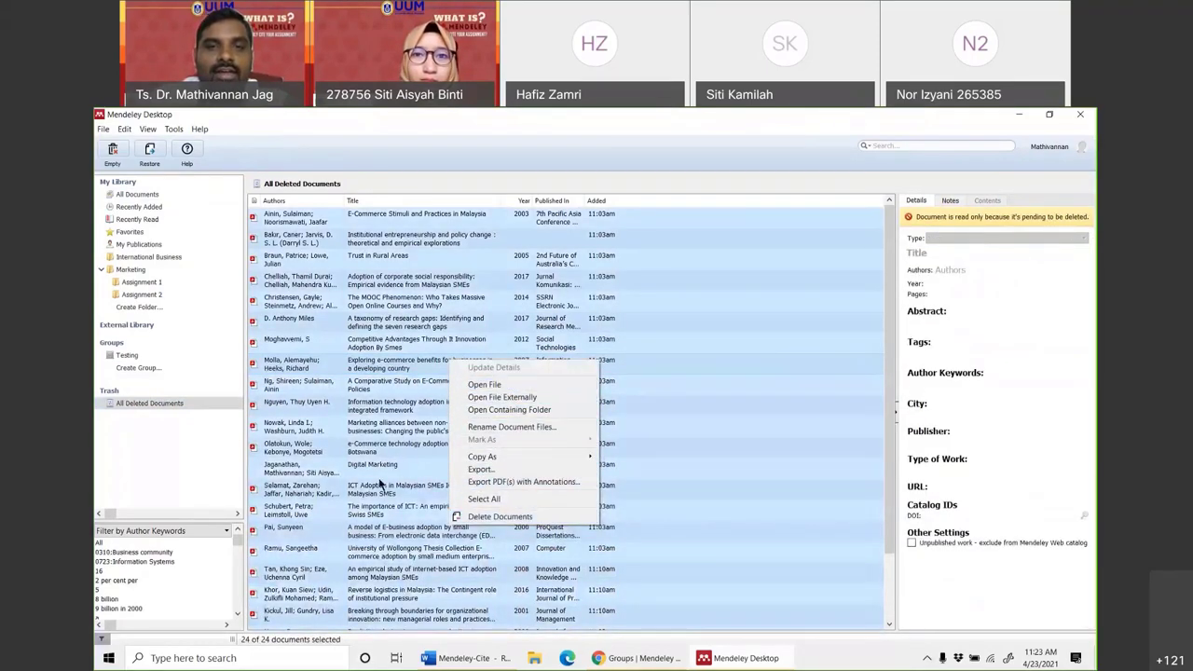
{"action": "left_click", "coordinate": [393, 451]}
{"action": "right_click", "coordinate": [444, 392]}
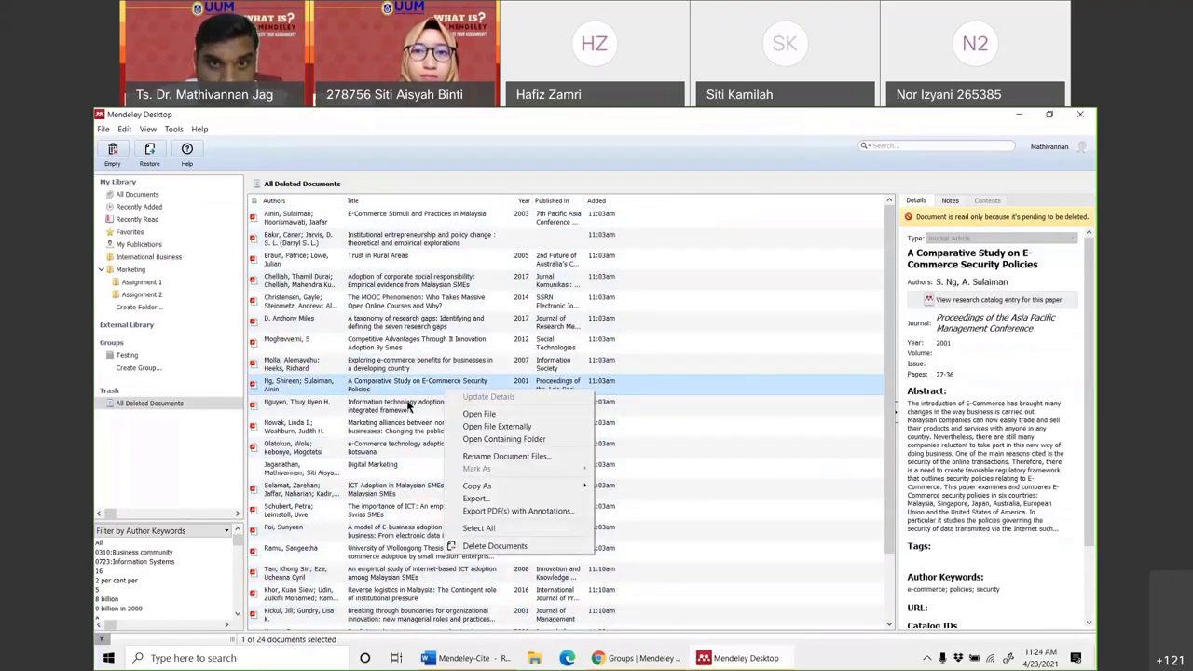
{"action": "left_click", "coordinate": [420, 405]}
{"action": "left_click_drag", "start_coordinate": [421, 405], "coordinate": [181, 407]}
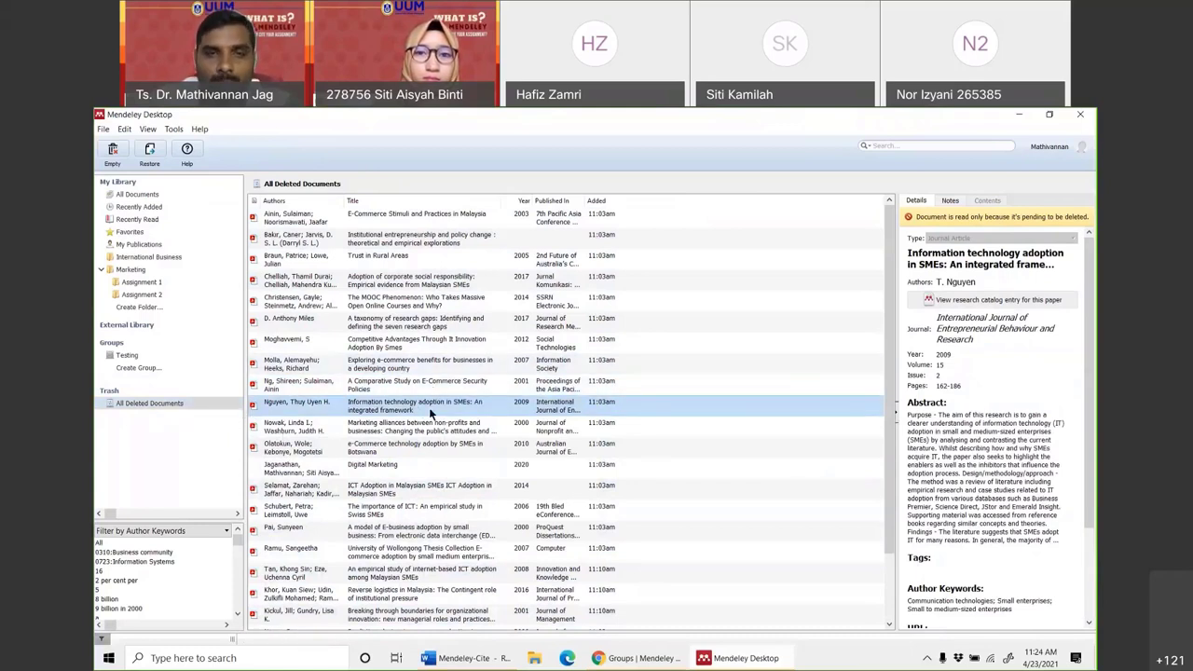
Select all 24 deleted documents, drop them onto All Documents, and check the restored library.
{"action": "right_click", "coordinate": [427, 403]}
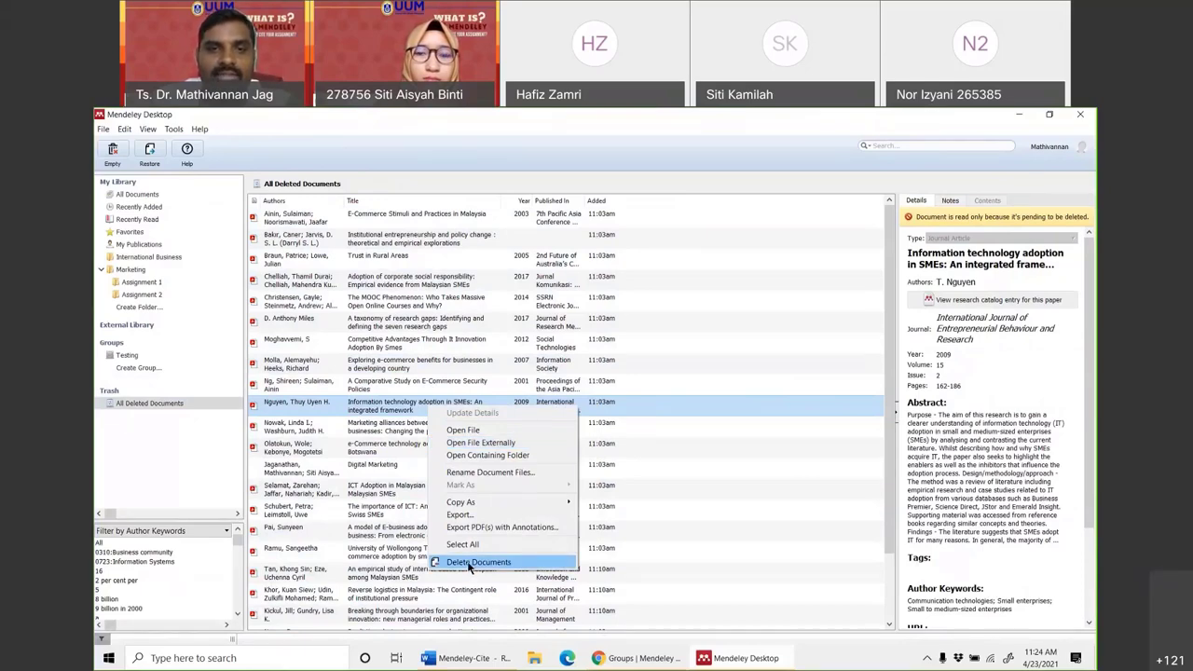
{"action": "left_click", "coordinate": [378, 384]}
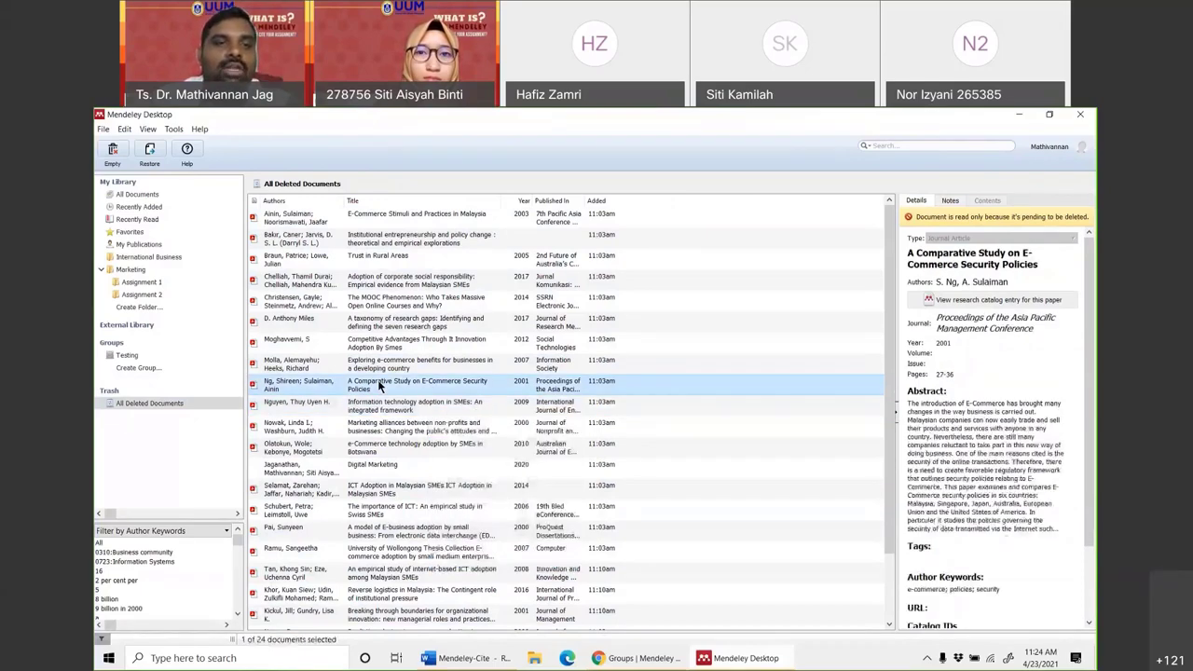
{"action": "left_click", "coordinate": [385, 372]}
{"action": "right_click", "coordinate": [387, 377]}
{"action": "left_click", "coordinate": [420, 488]}
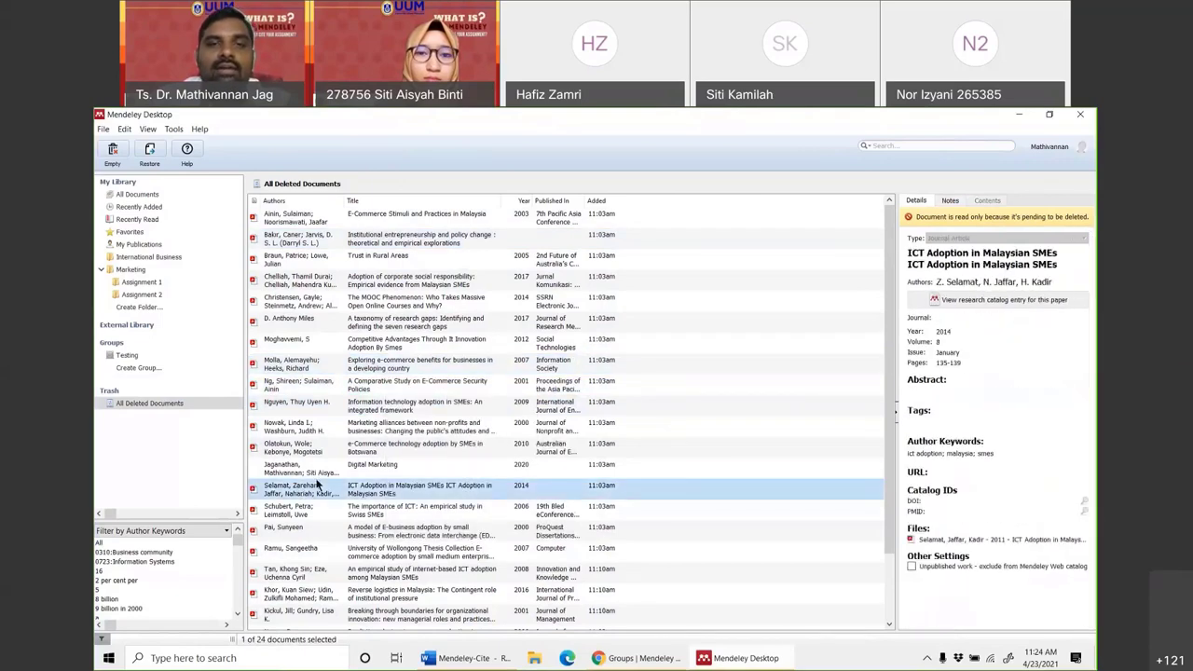
{"action": "key", "text": "ctrl+a"}
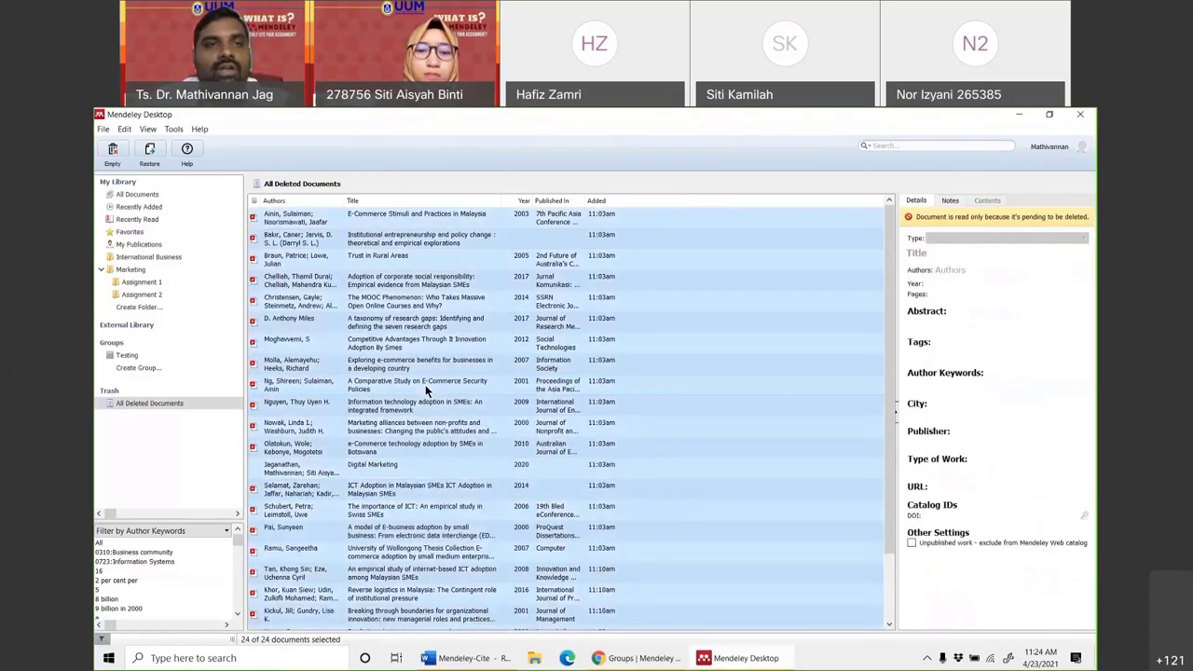
{"action": "left_click_drag", "start_coordinate": [280, 299], "coordinate": [131, 196]}
{"action": "left_click", "coordinate": [131, 195]}
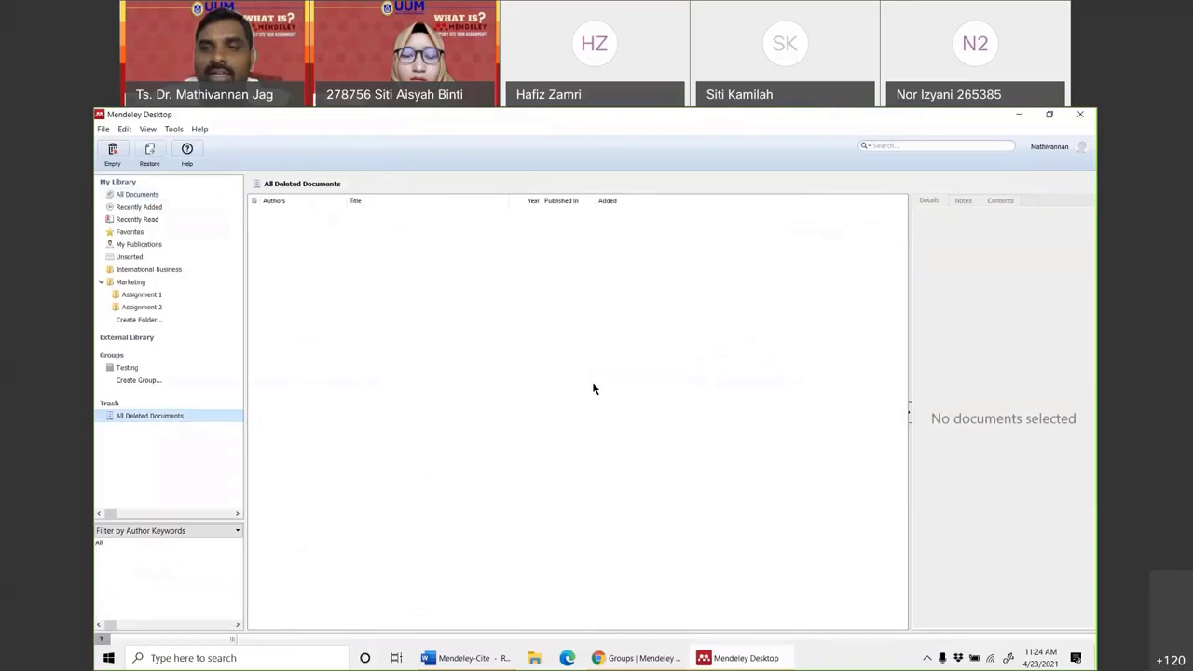
Delete the 'A taxonomy of research gaps' paper from All Documents.
{"action": "left_click", "coordinate": [140, 199]}
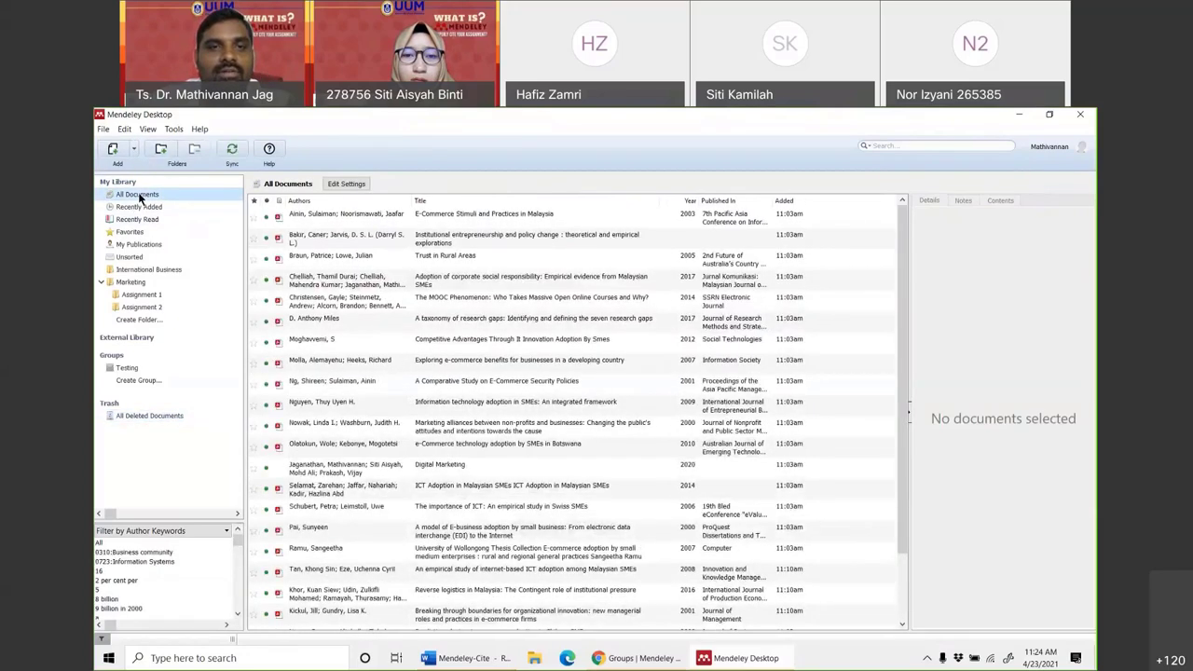
{"action": "right_click", "coordinate": [368, 326]}
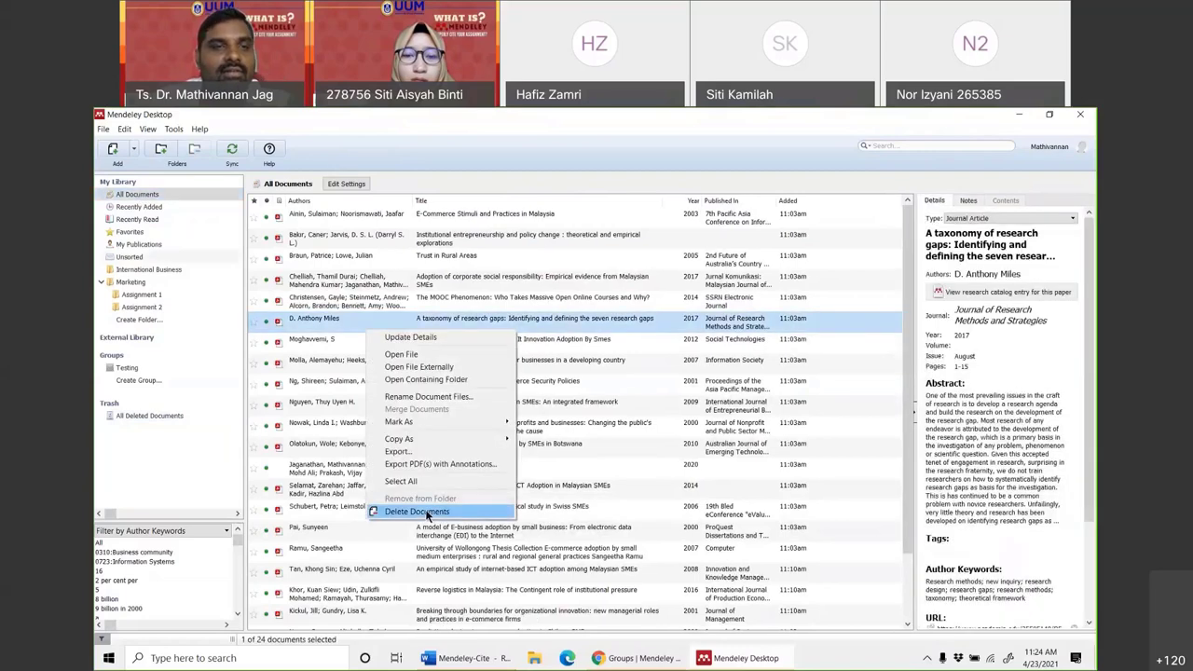
{"action": "left_click", "coordinate": [417, 512]}
Review the trashed taxonomy paper and its full abstract in All Deleted Documents.
{"action": "left_click", "coordinate": [149, 415]}
{"action": "left_click", "coordinate": [429, 228]}
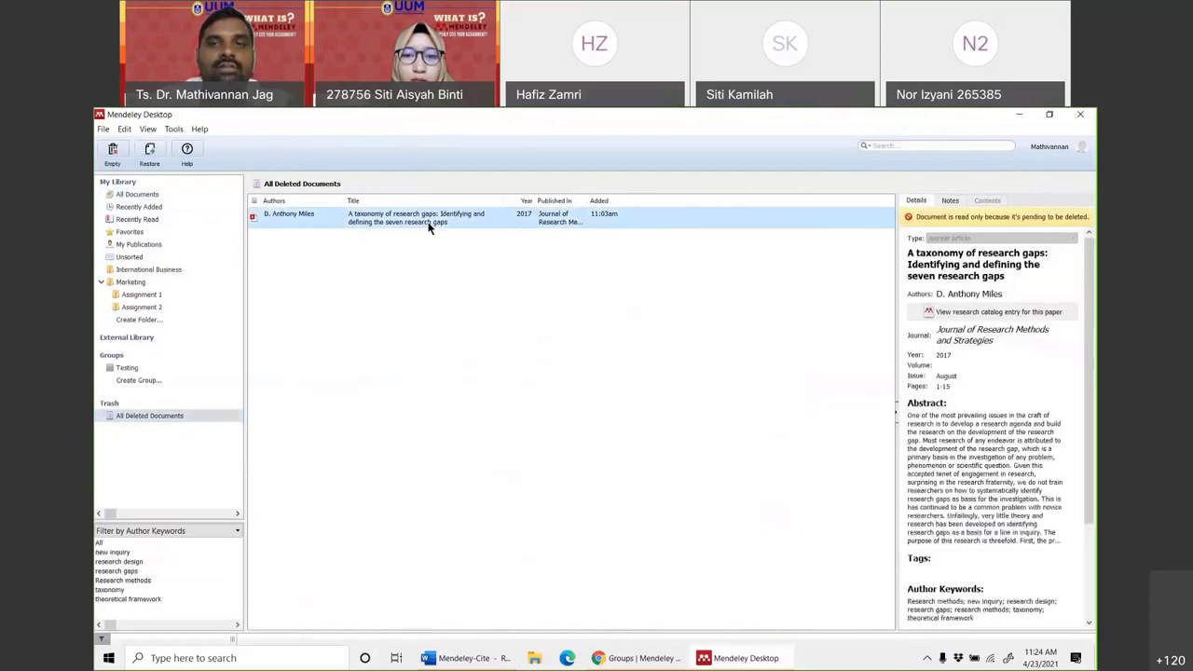
{"action": "right_click", "coordinate": [429, 229]}
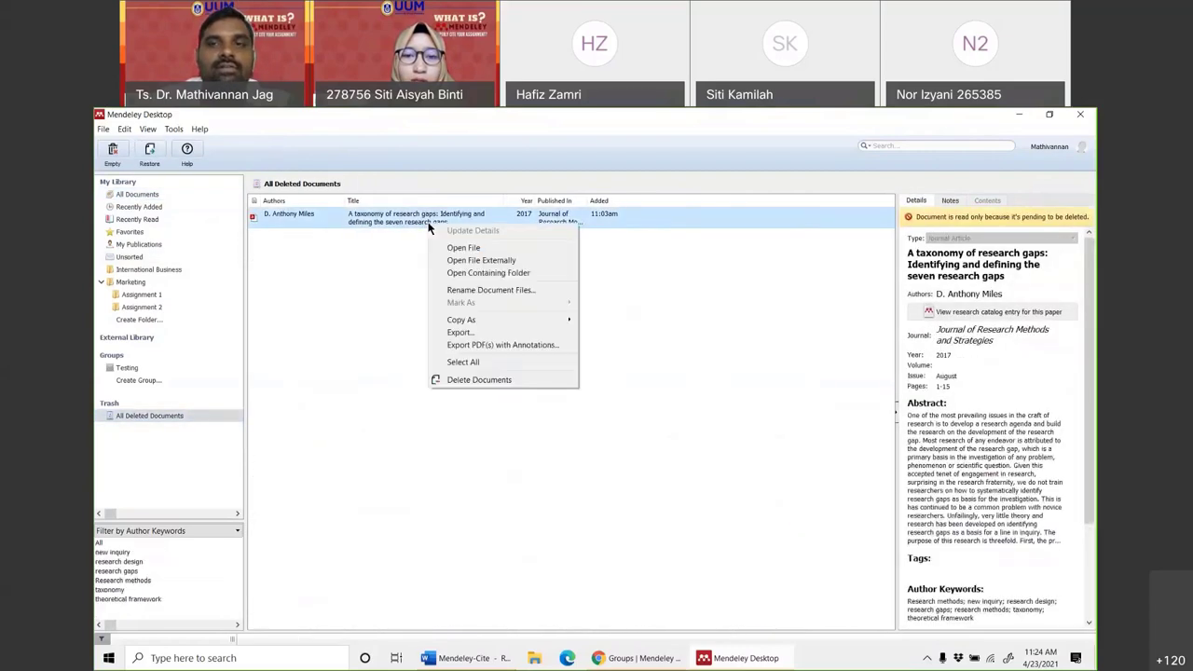
{"action": "left_click", "coordinate": [1033, 398]}
{"action": "scroll", "coordinate": [1033, 438], "scroll_direction": "down", "scroll_amount": 10}
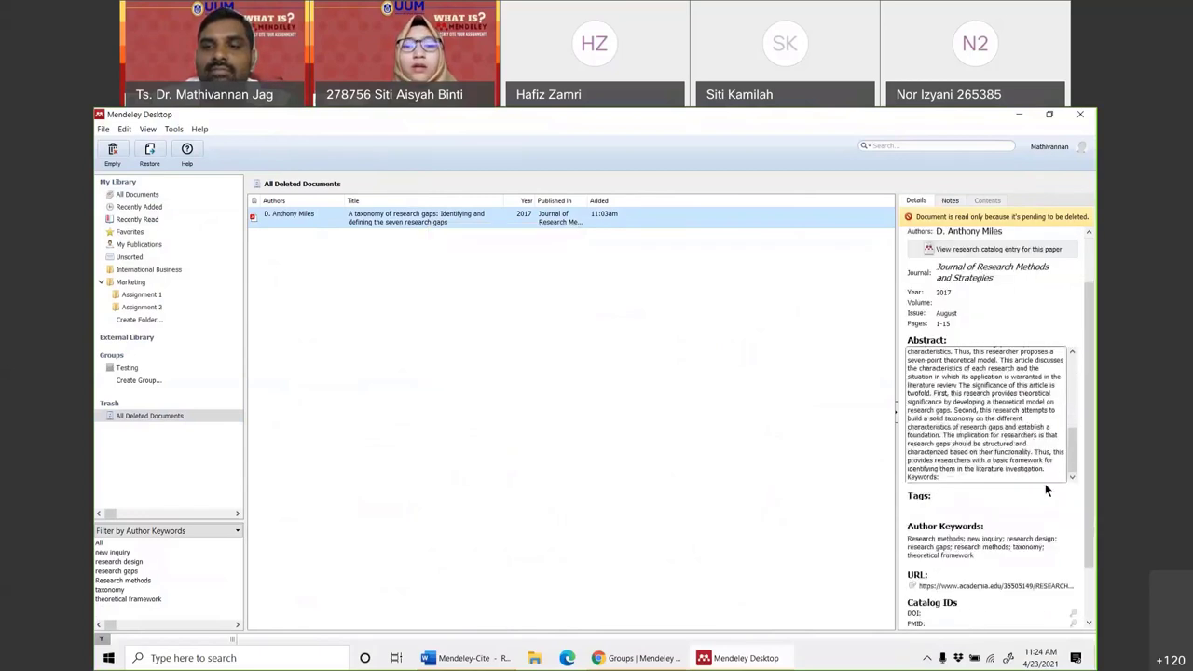
{"action": "left_click", "coordinate": [651, 337]}
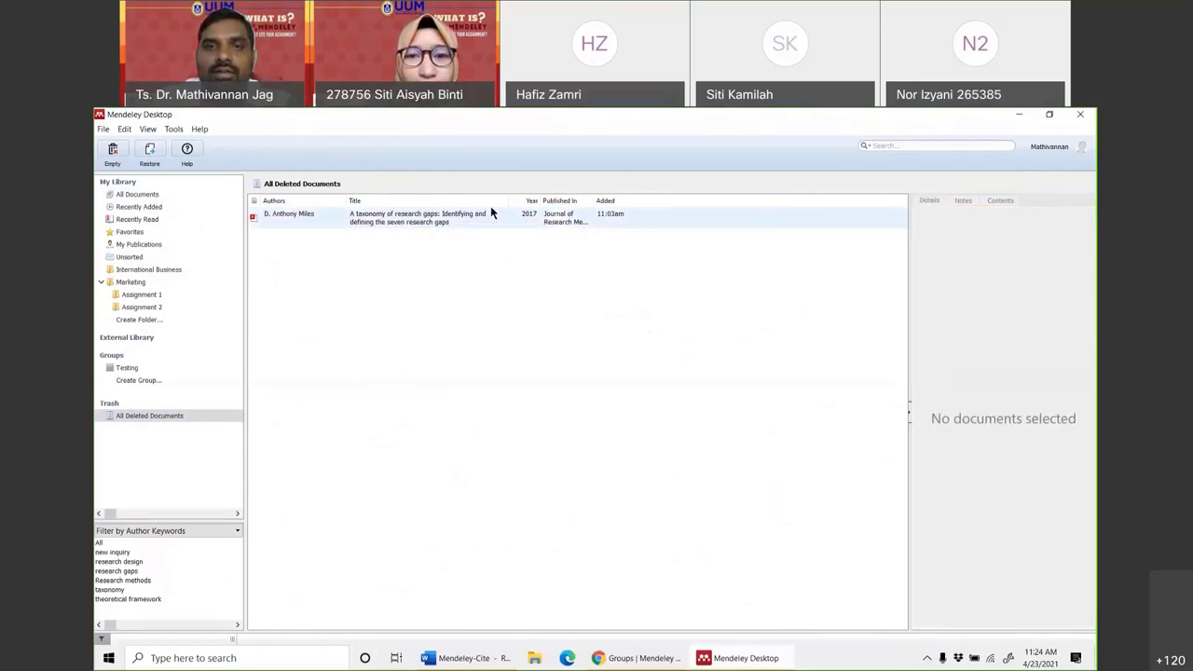
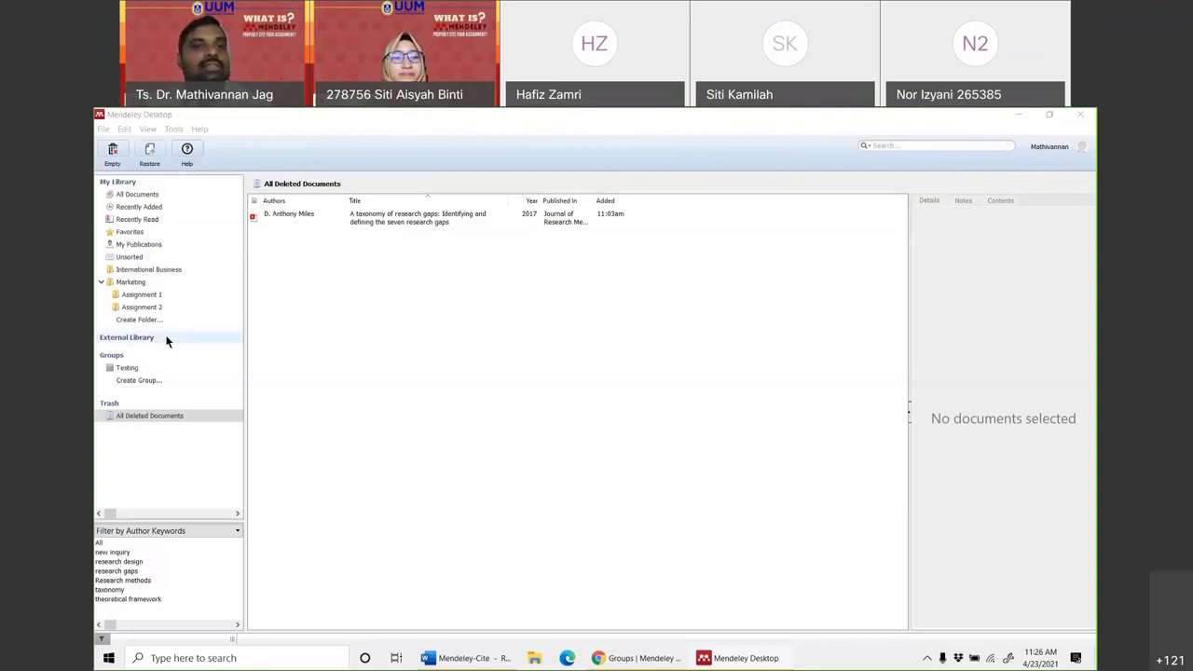
Permanently delete the research-gaps taxonomy paper from All Deleted Documents, then return to All Documents.
{"action": "left_click", "coordinate": [372, 217]}
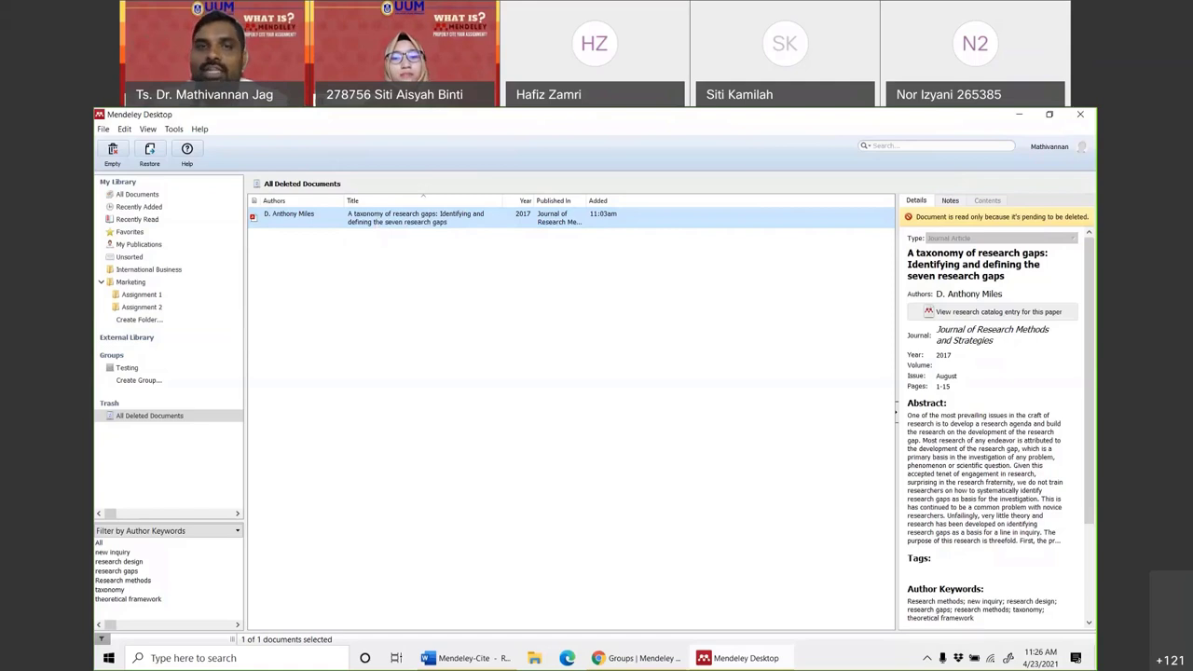
{"action": "left_click", "coordinate": [522, 219]}
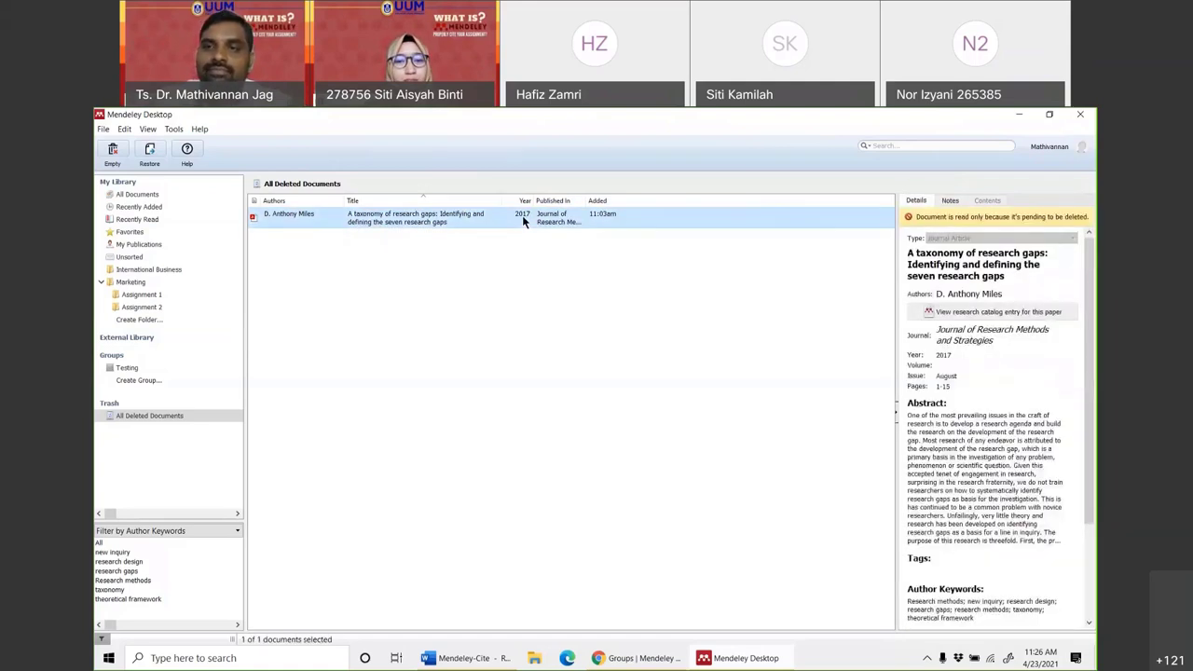
{"action": "key", "text": "Delete"}
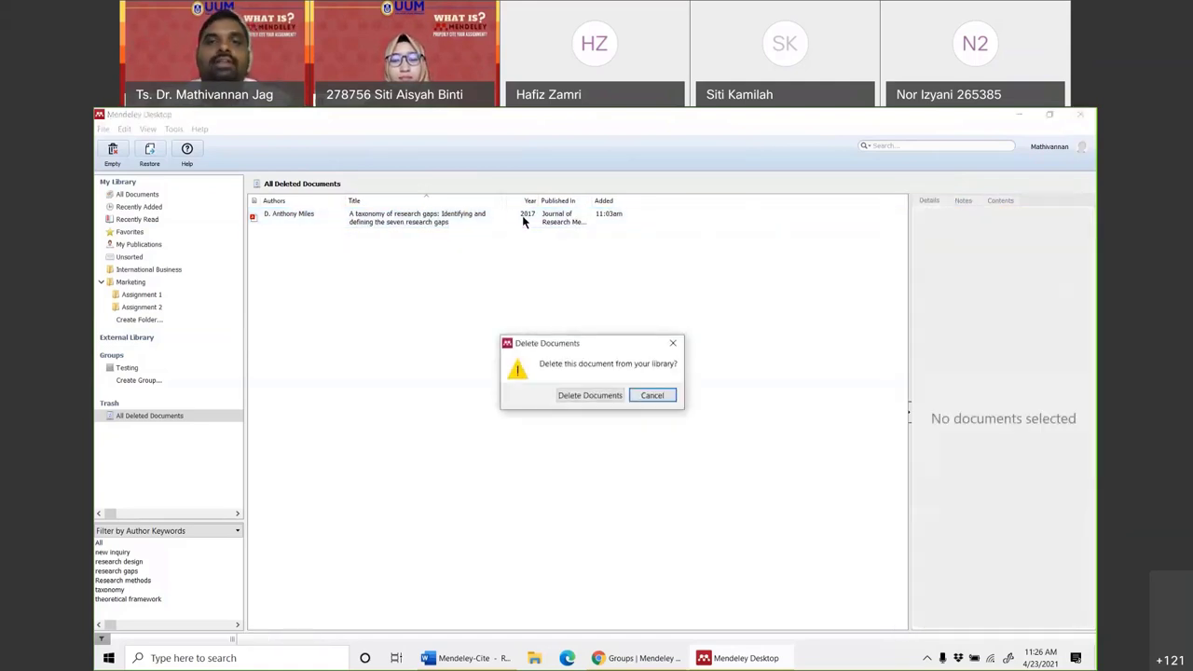
{"action": "left_click", "coordinate": [597, 395]}
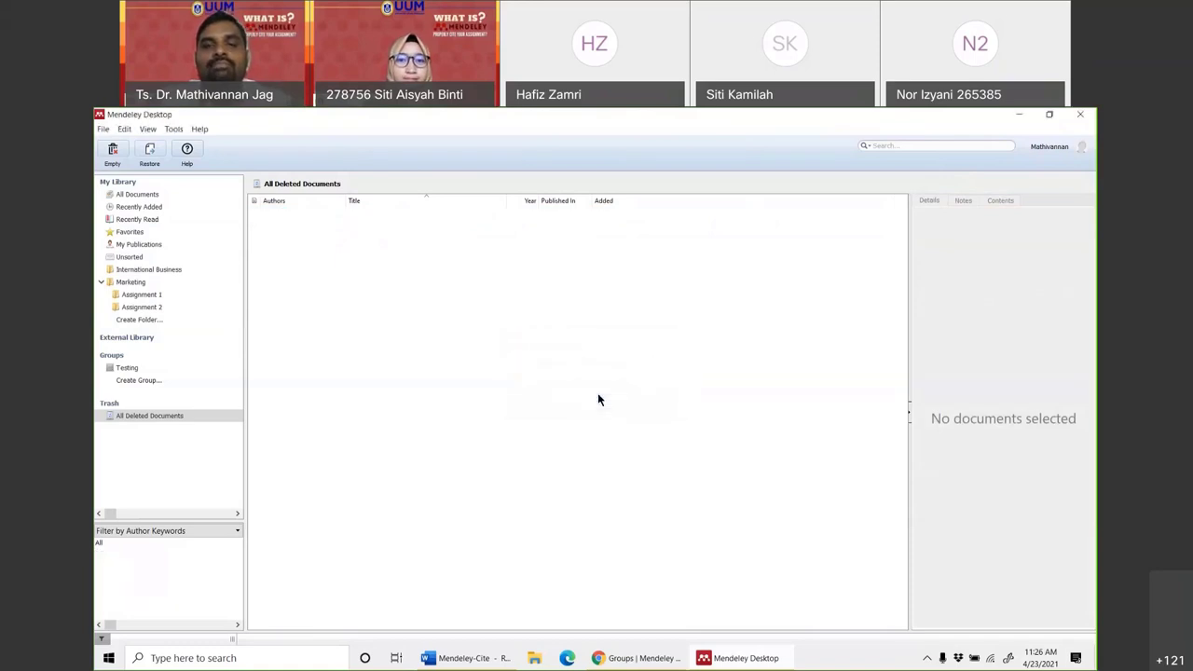
{"action": "left_click", "coordinate": [140, 194]}
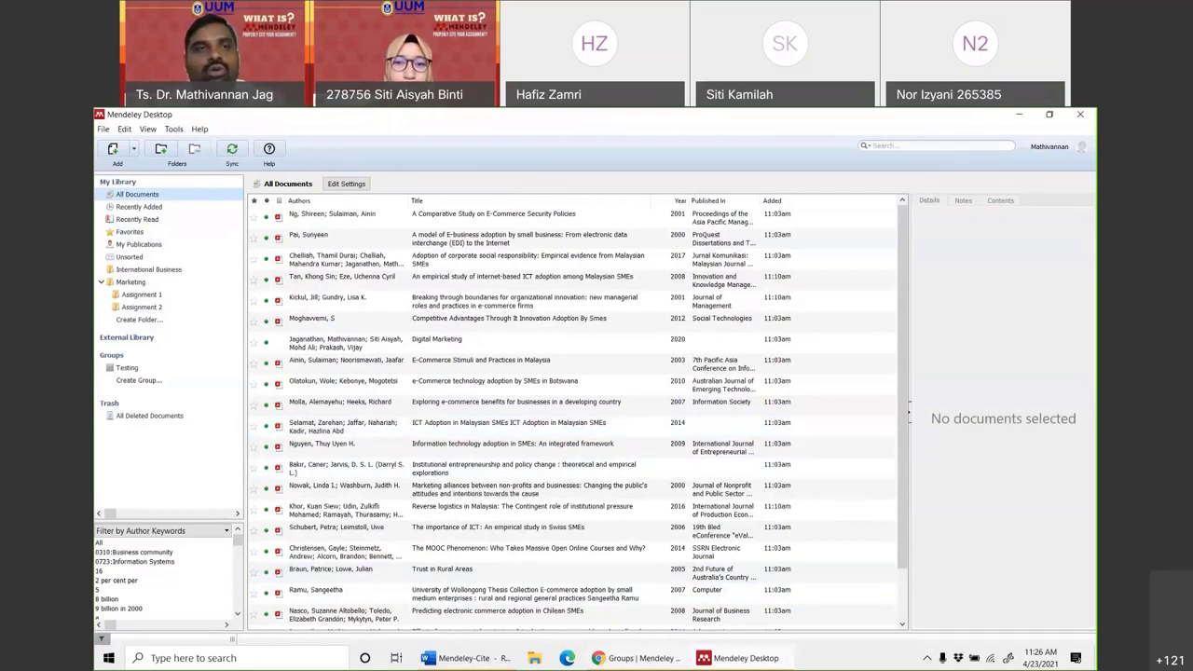
{"action": "left_click", "coordinate": [639, 658]}
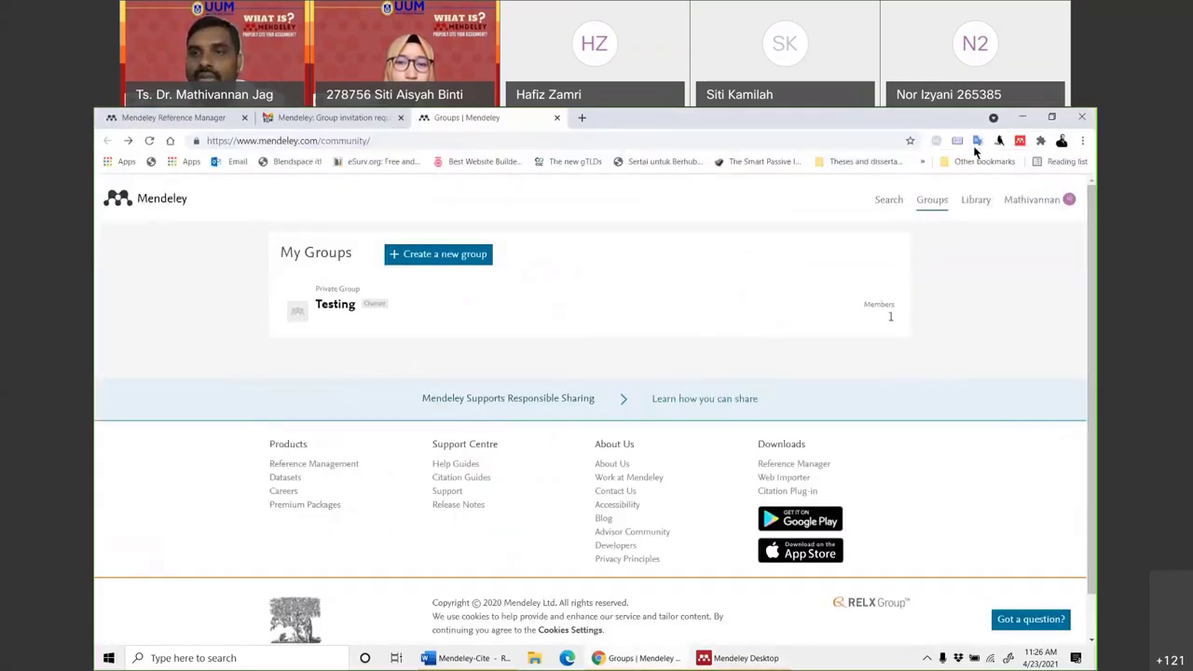
Search the web for 'google scholar' and open Google Scholar.
{"action": "left_click", "coordinate": [424, 140]}
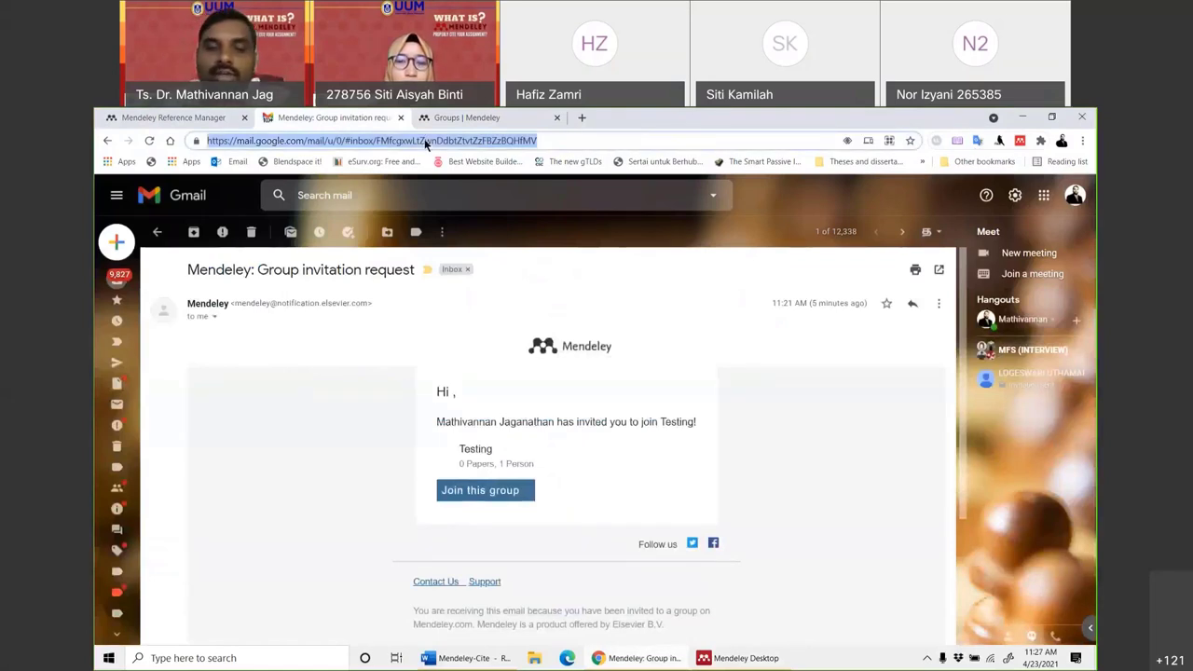
{"action": "type", "text": "google sc"}
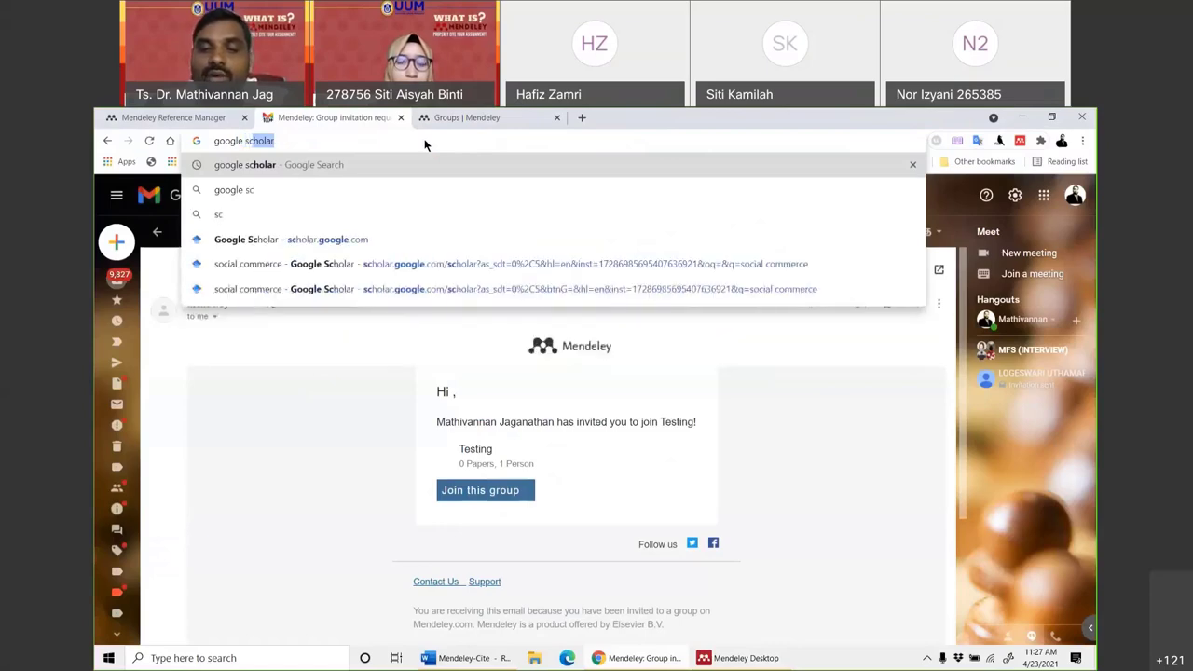
{"action": "type", "text": "holar"}
{"action": "key", "text": "Return"}
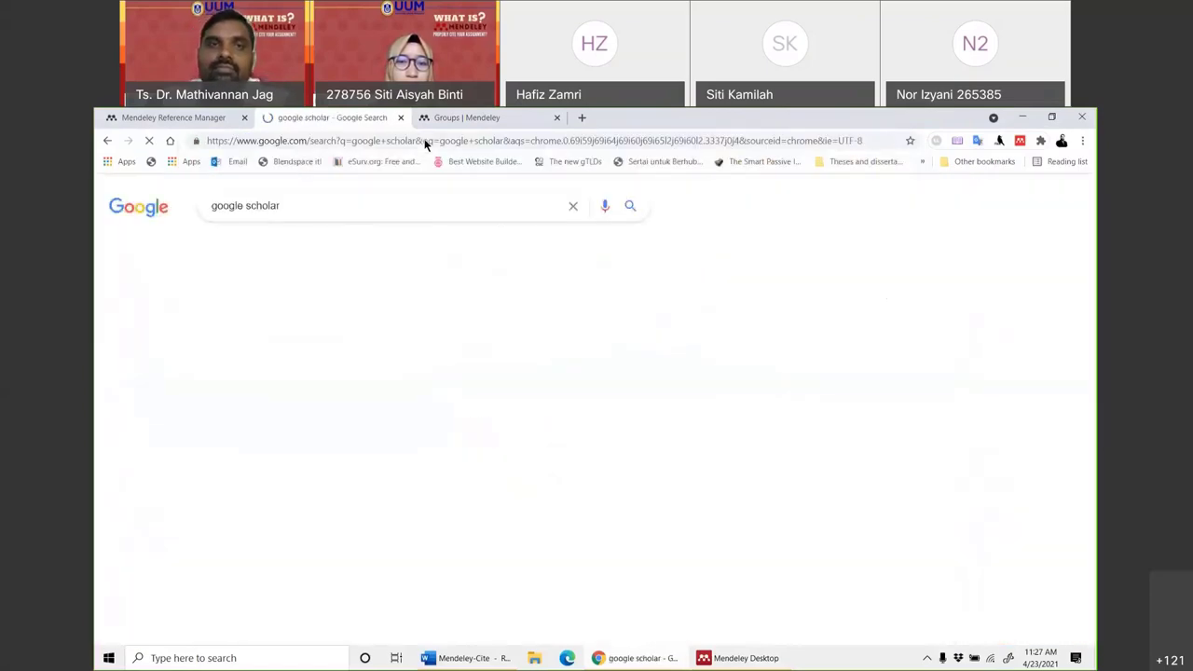
{"action": "left_click", "coordinate": [258, 319]}
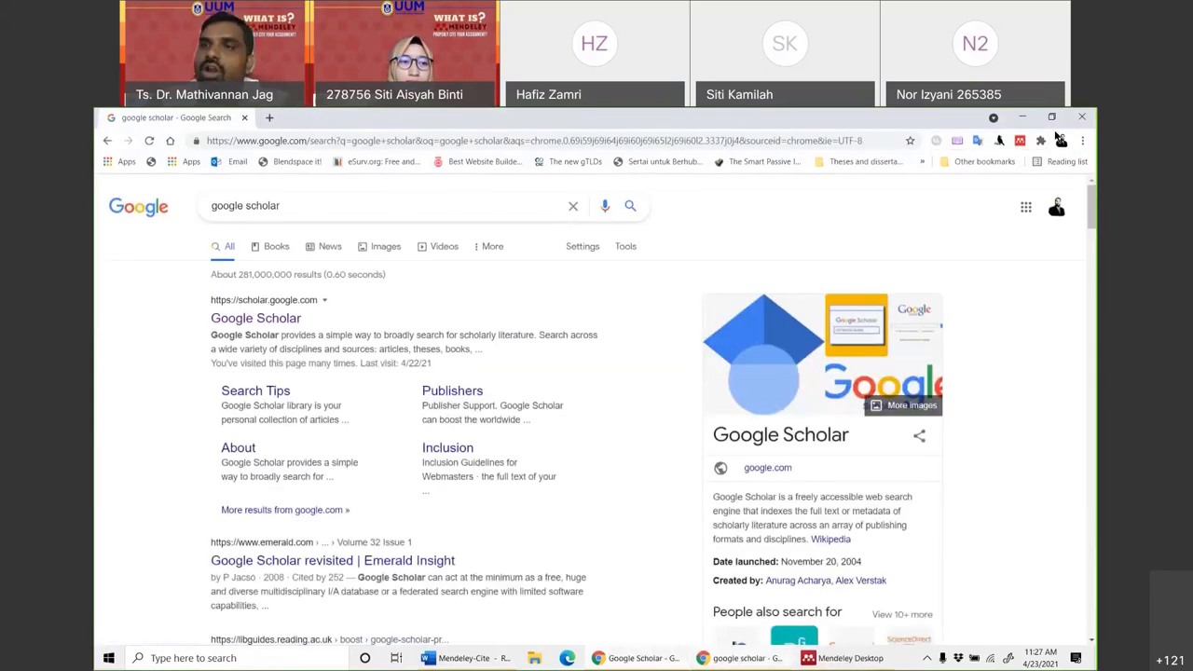
{"action": "left_click", "coordinate": [1081, 116]}
Load the ScienceDirect homepage in the Mendeley groups tab.
{"action": "left_click", "coordinate": [177, 119]}
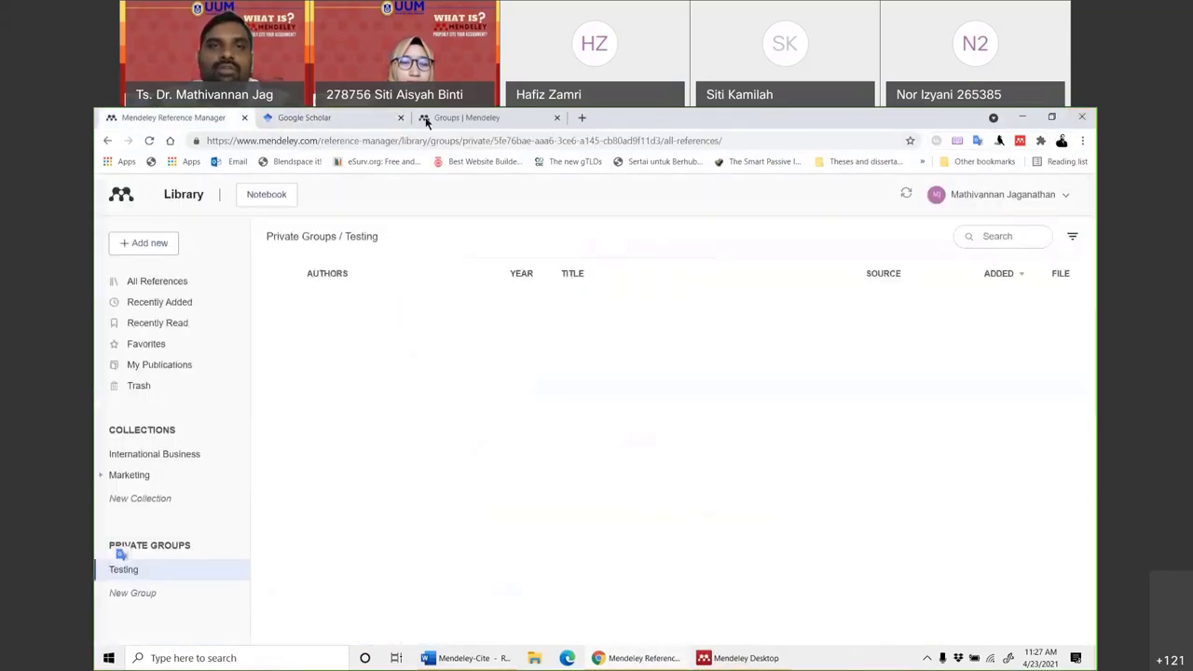
{"action": "left_click", "coordinate": [474, 118]}
{"action": "left_click", "coordinate": [415, 141]}
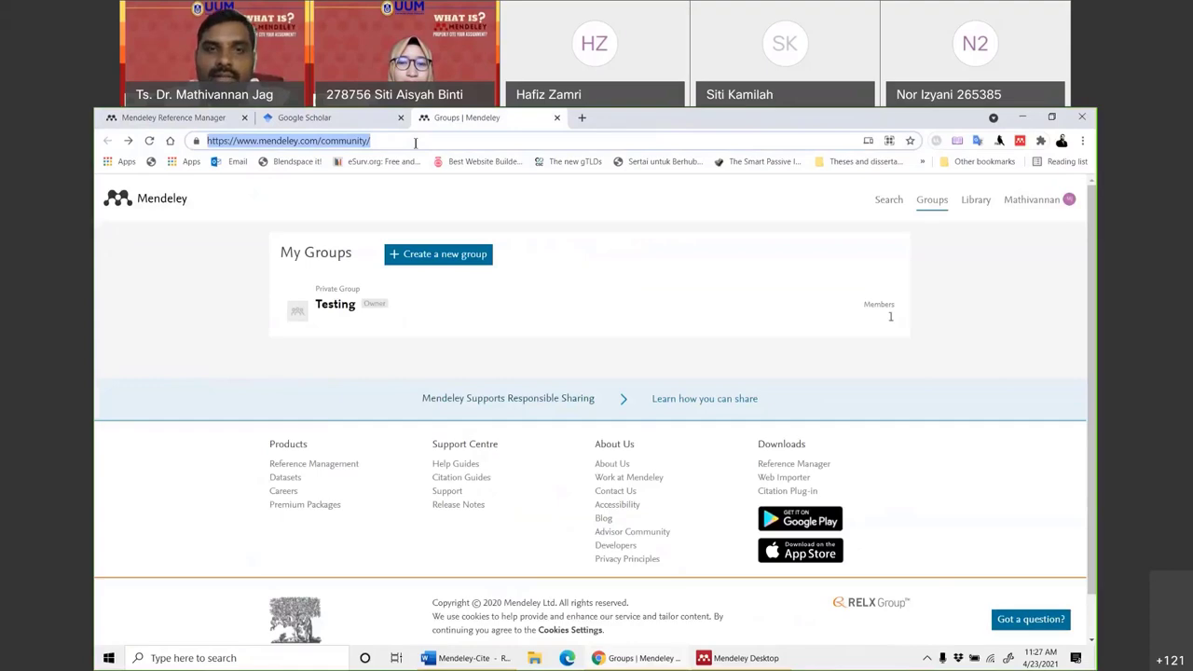
{"action": "type", "text": "scopus"}
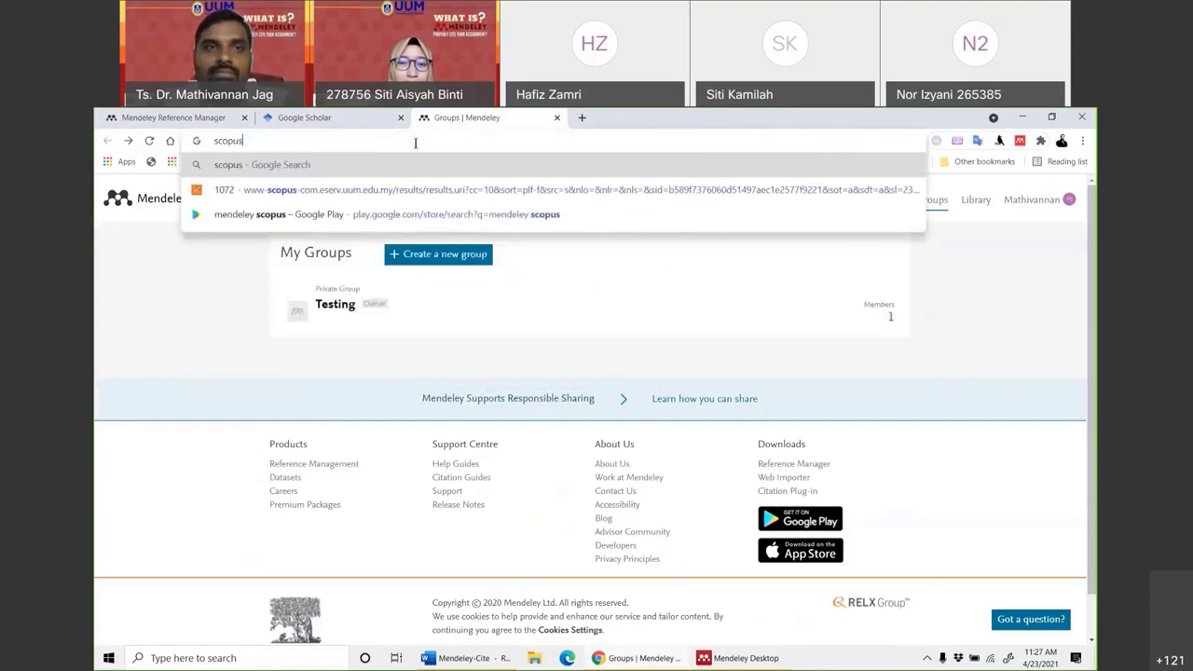
{"action": "key", "text": "BackSpace"}
{"action": "key", "text": "BackSpace"}
{"action": "key", "text": "BackSpace"}
{"action": "key", "text": "BackSpace"}
{"action": "key", "text": "BackSpace"}
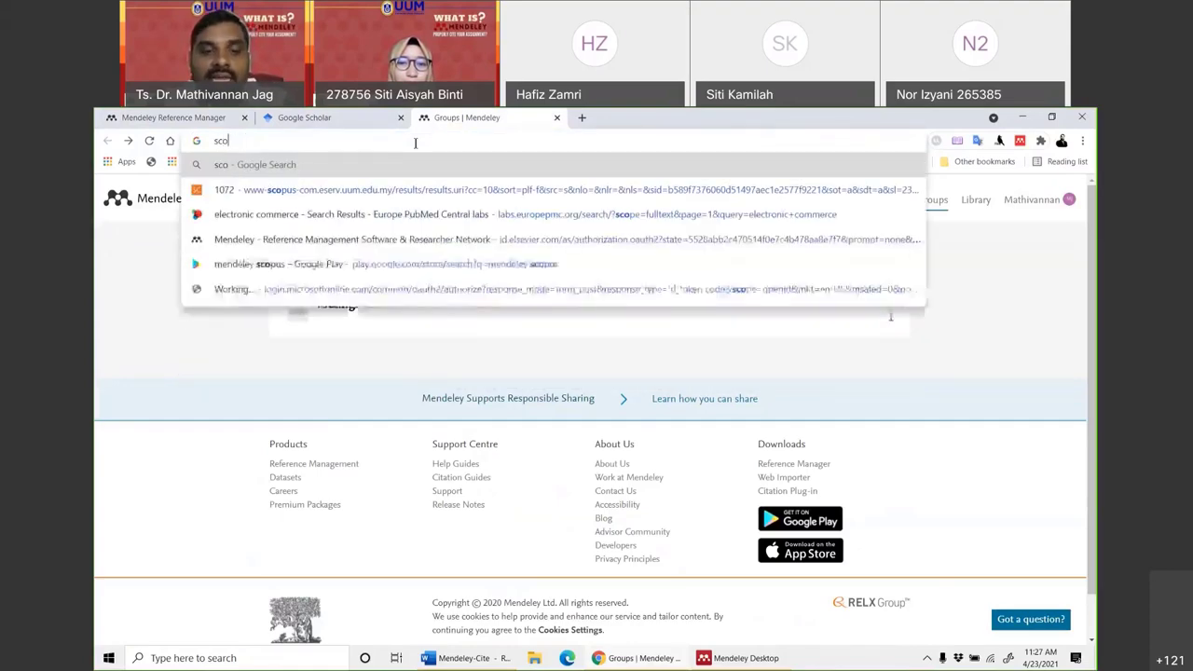
{"action": "type", "text": "cience"}
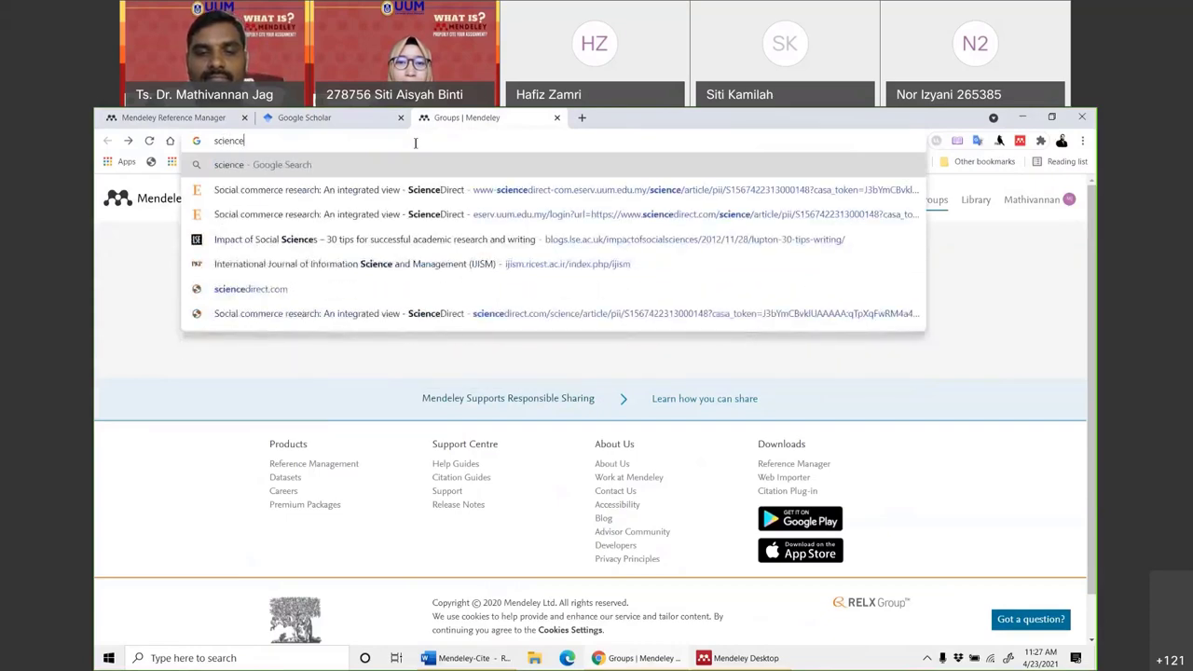
{"action": "type", "text": "direct"}
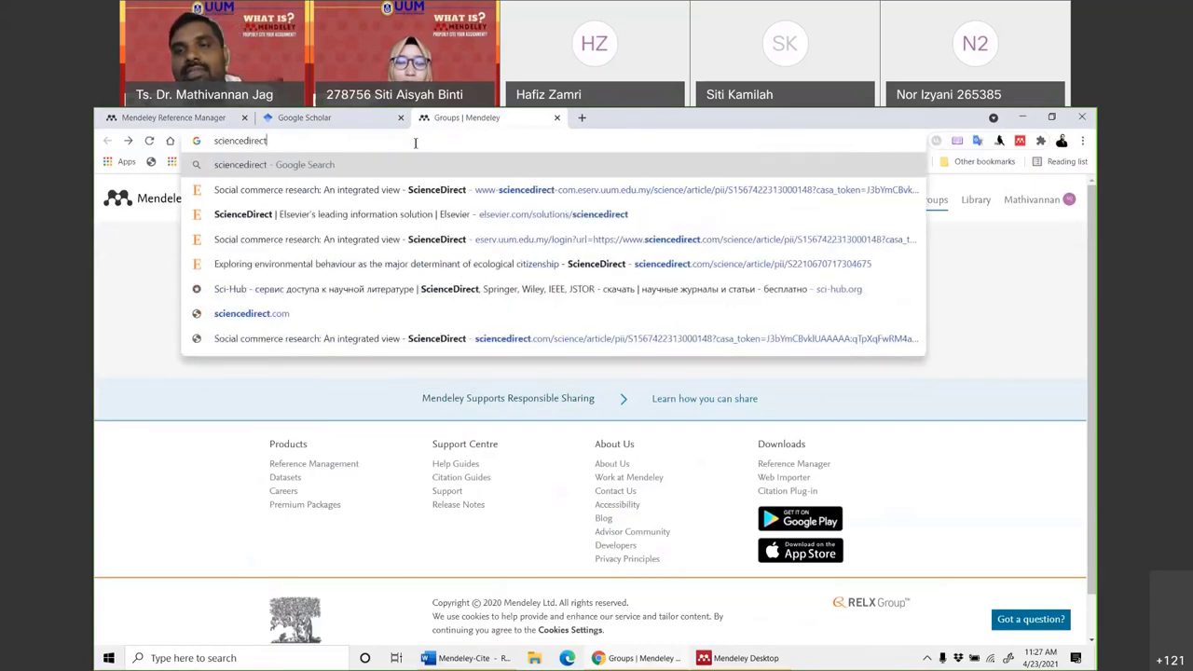
{"action": "key", "text": "Return"}
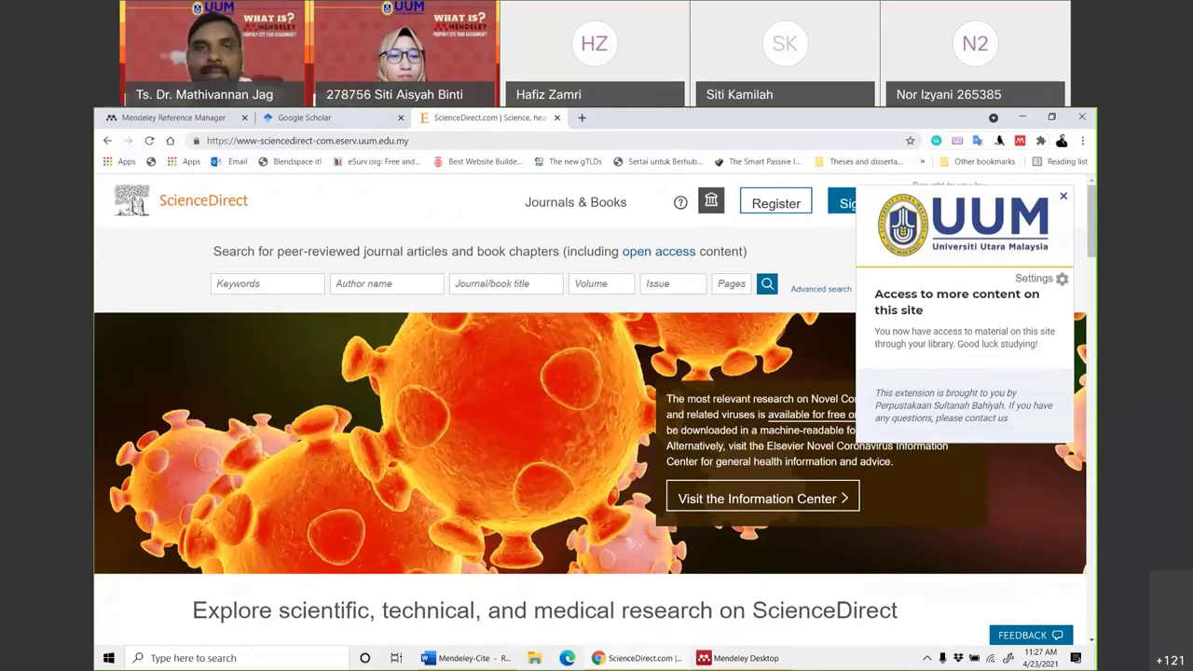
Search Google Scholar for "big data" and close the UUM library extension popup.
{"action": "left_click", "coordinate": [292, 125]}
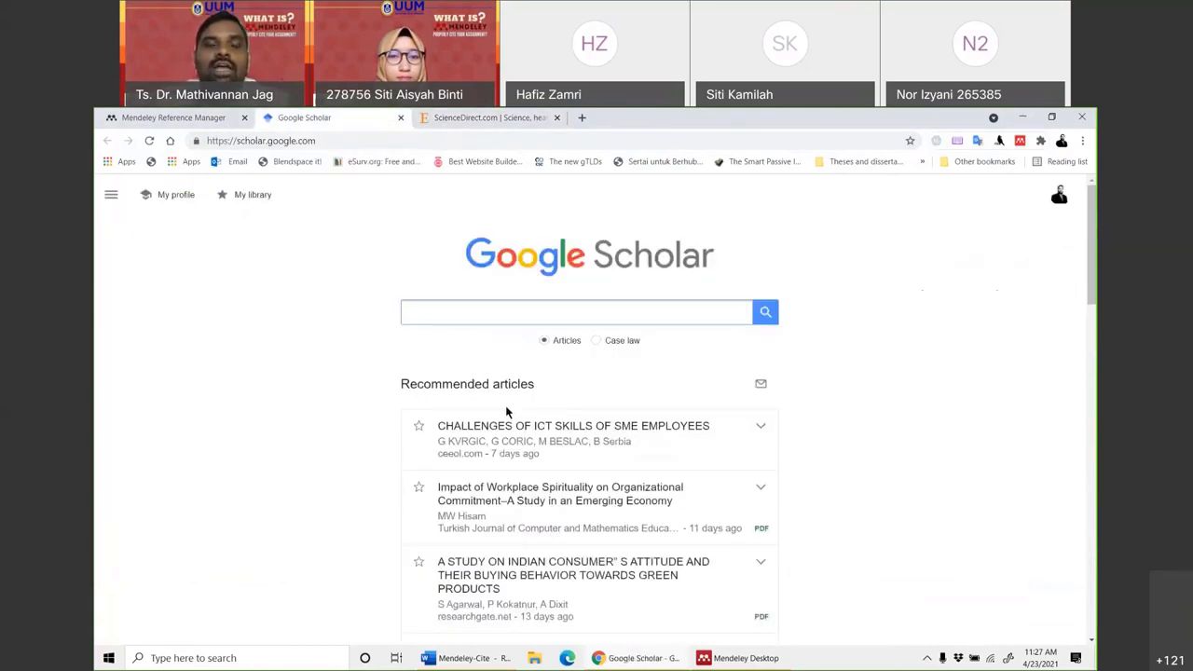
{"action": "left_click", "coordinate": [428, 311]}
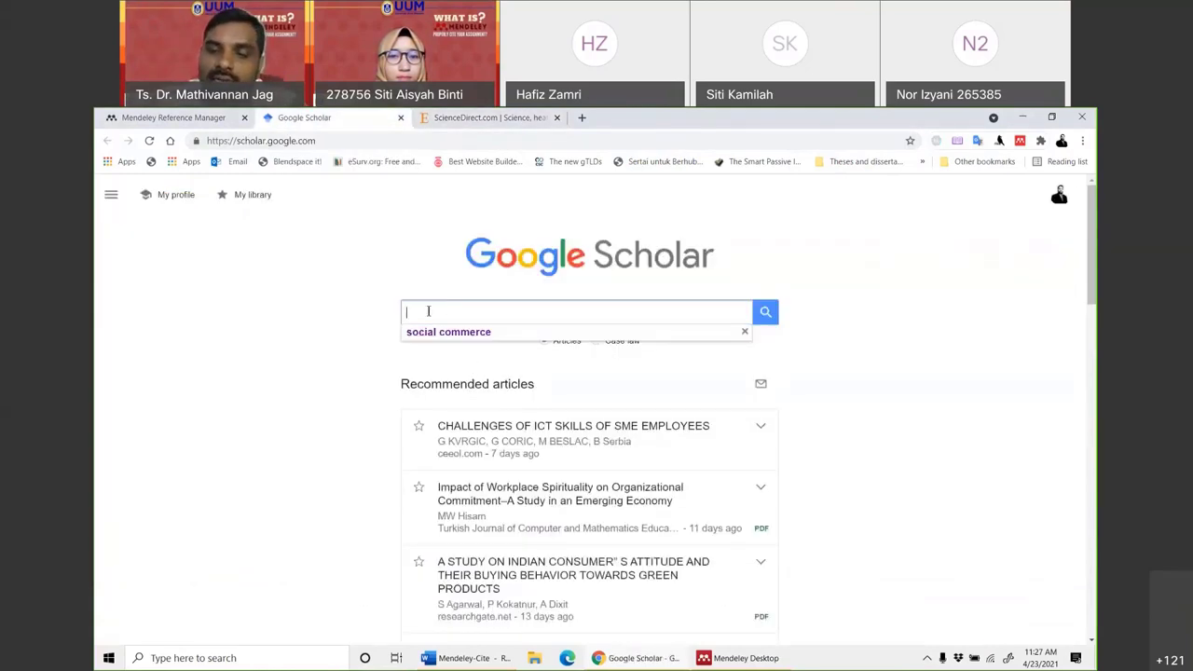
{"action": "type", "text": "\"b"}
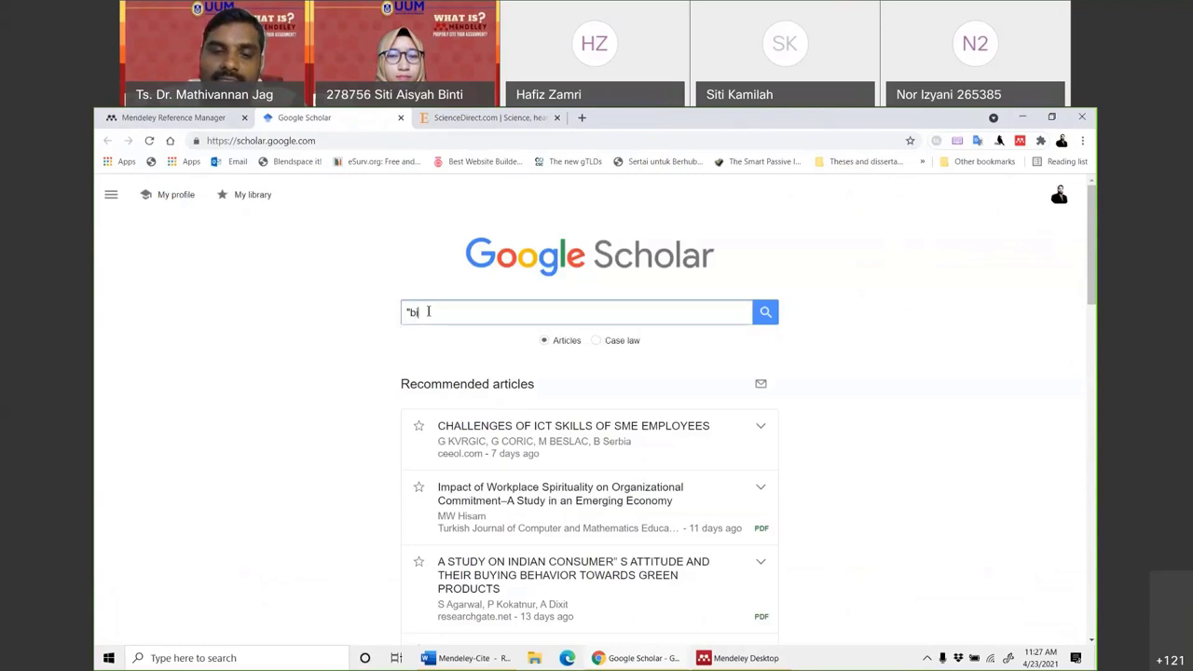
{"action": "type", "text": "ig data"}
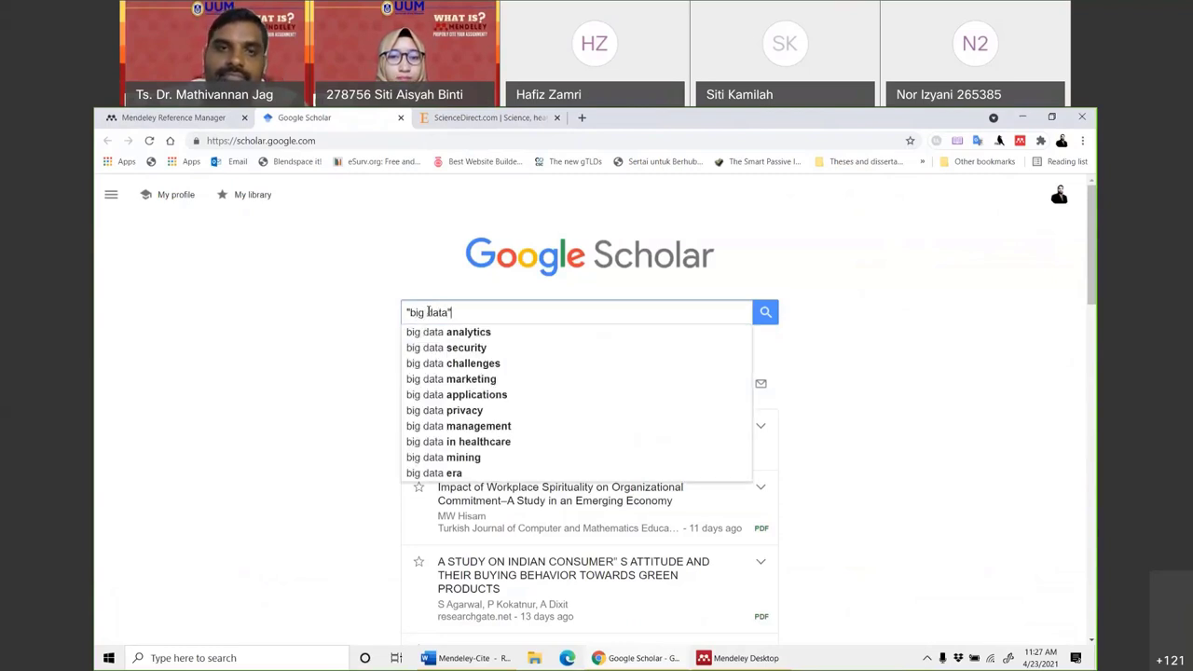
{"action": "type", "text": "\""}
{"action": "key", "text": "Return"}
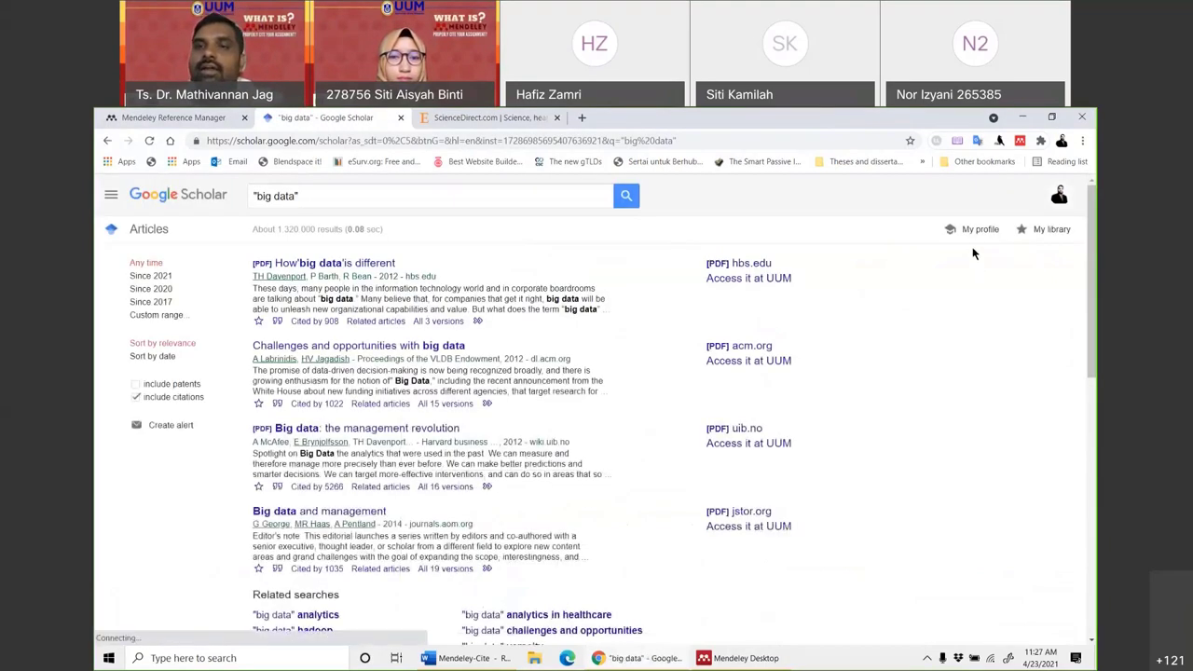
{"action": "left_click_drag", "start_coordinate": [978, 266], "coordinate": [1012, 399]}
{"action": "left_click", "coordinate": [1013, 399]}
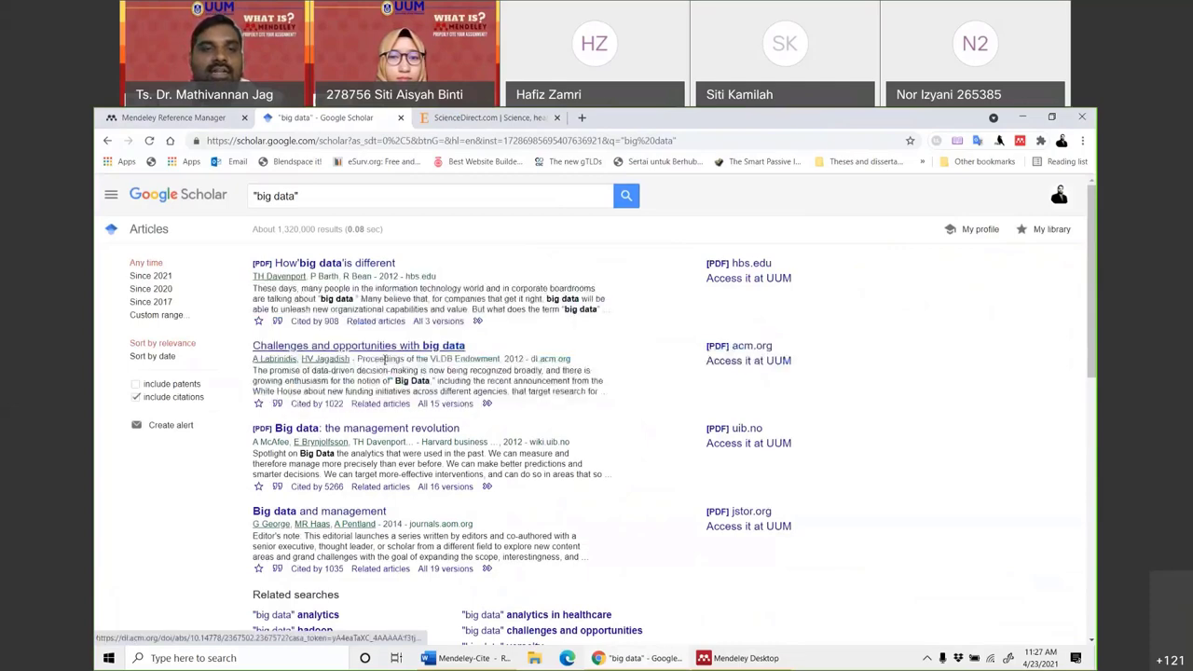
{"action": "scroll", "coordinate": [417, 480], "scroll_direction": "down", "scroll_amount": 1}
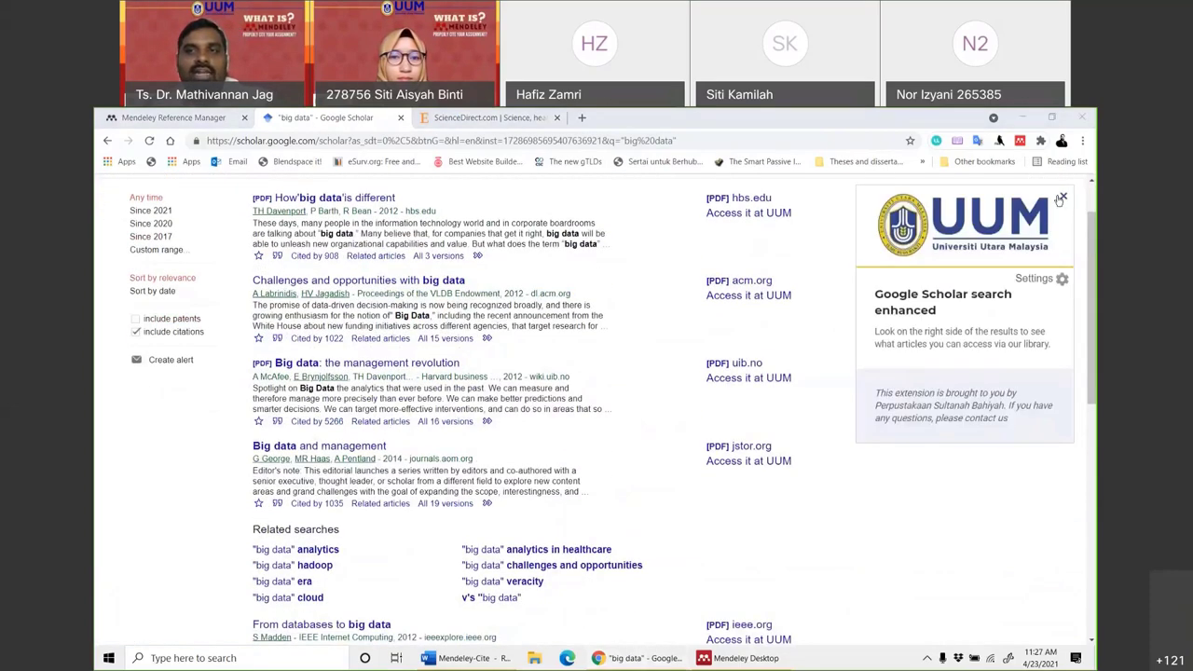
{"action": "left_click", "coordinate": [1063, 198]}
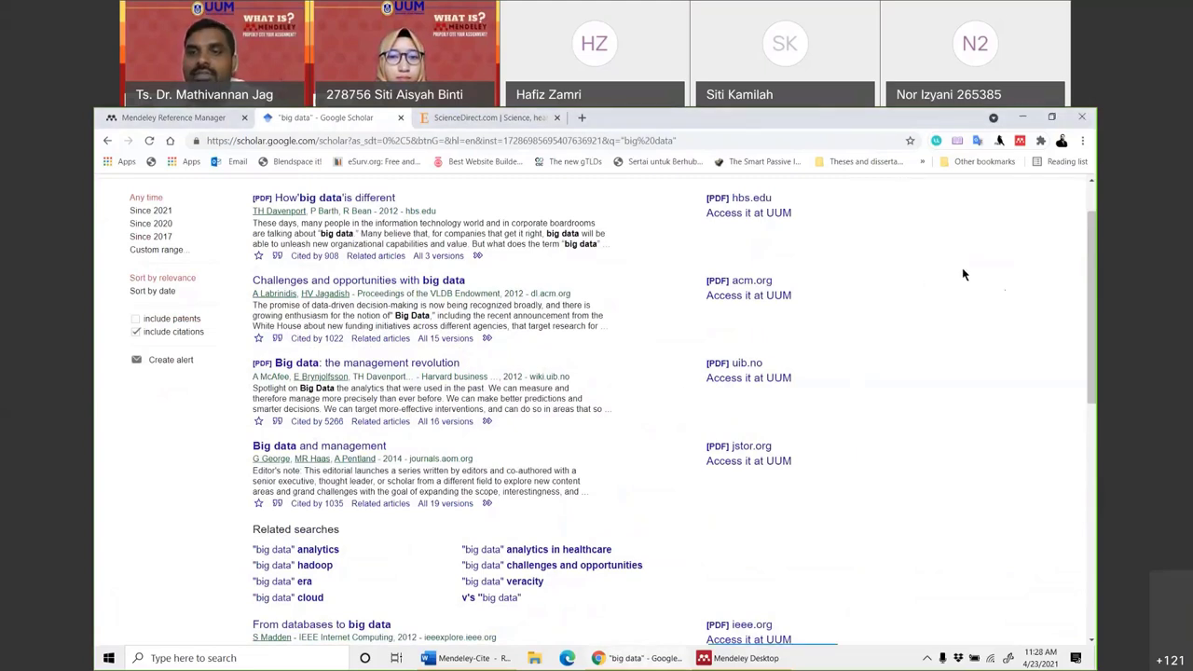
Open Mendeley Web Importer, accept the data-use consent and sign in.
{"action": "left_click", "coordinate": [1024, 145]}
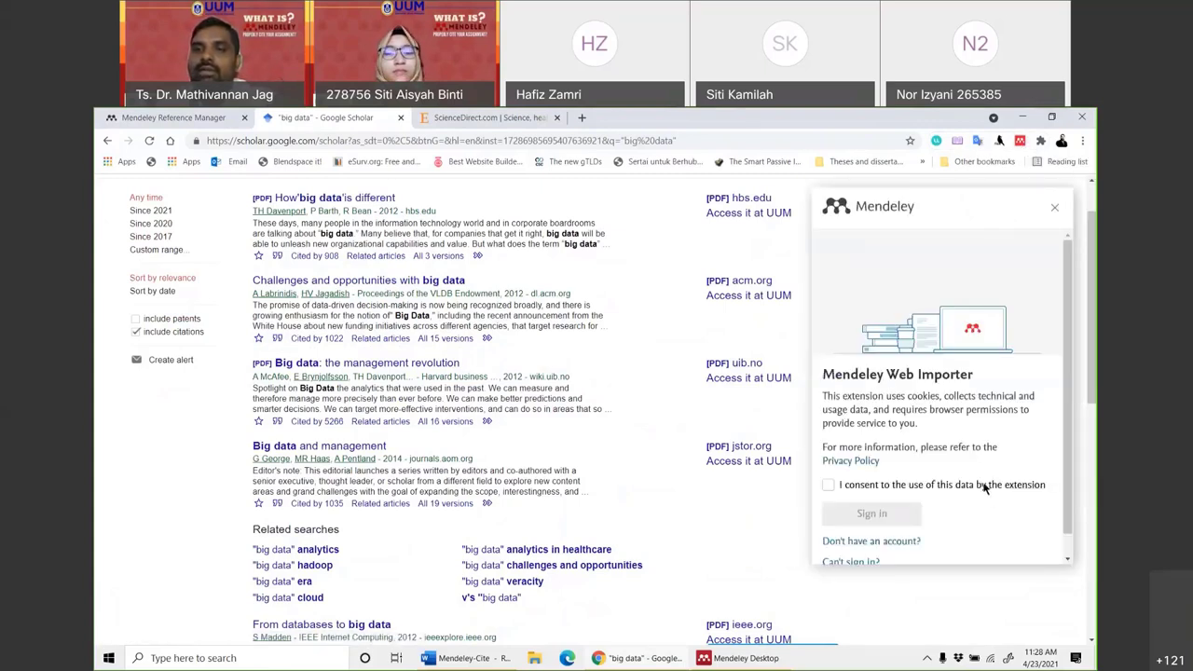
{"action": "left_click", "coordinate": [828, 485]}
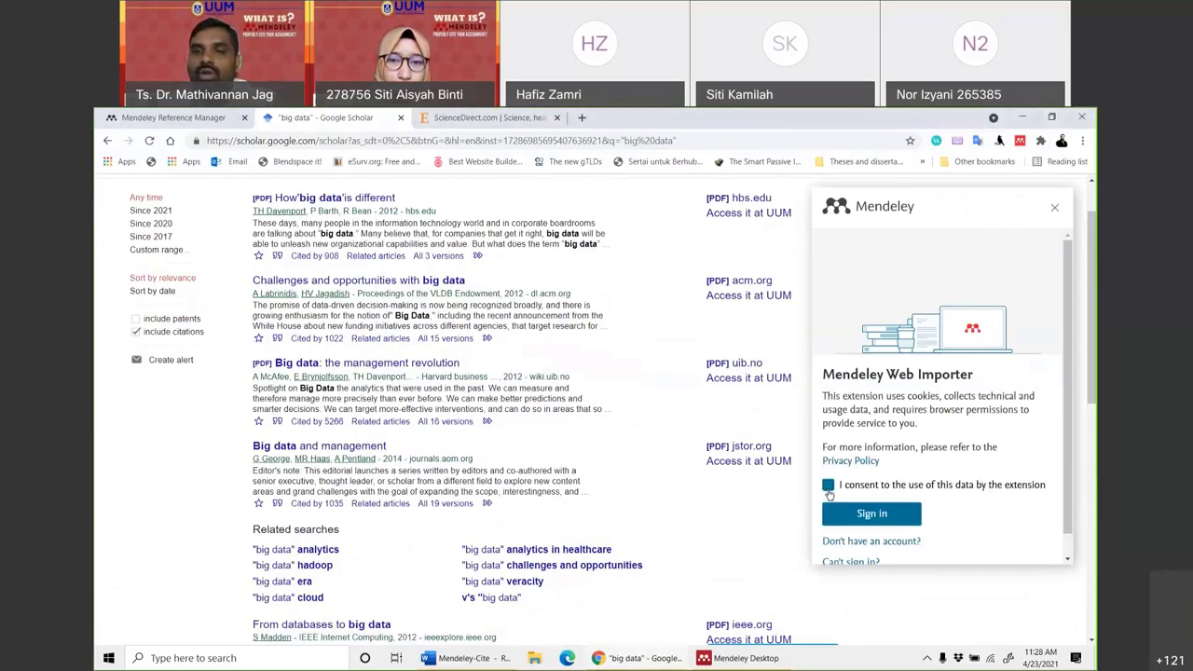
{"action": "left_click", "coordinate": [859, 518]}
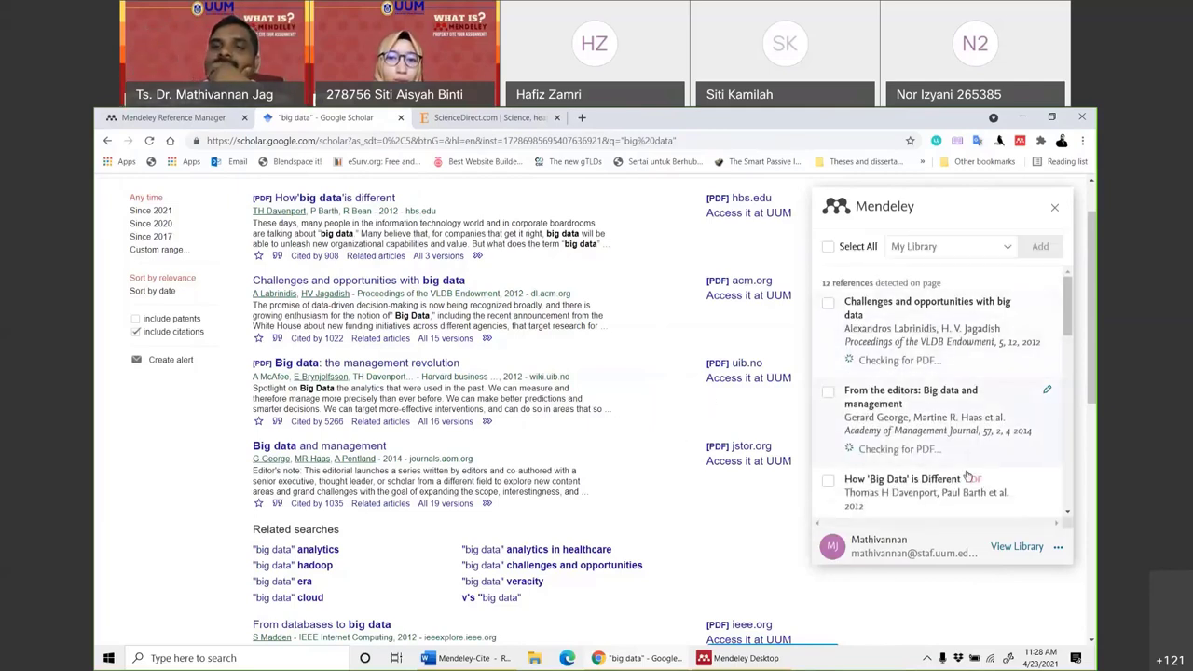
Mark 'Challenges and opportunities with big data' and 'From the editors: Big data and management' for import.
{"action": "scroll", "coordinate": [966, 400], "scroll_direction": "down", "scroll_amount": 1}
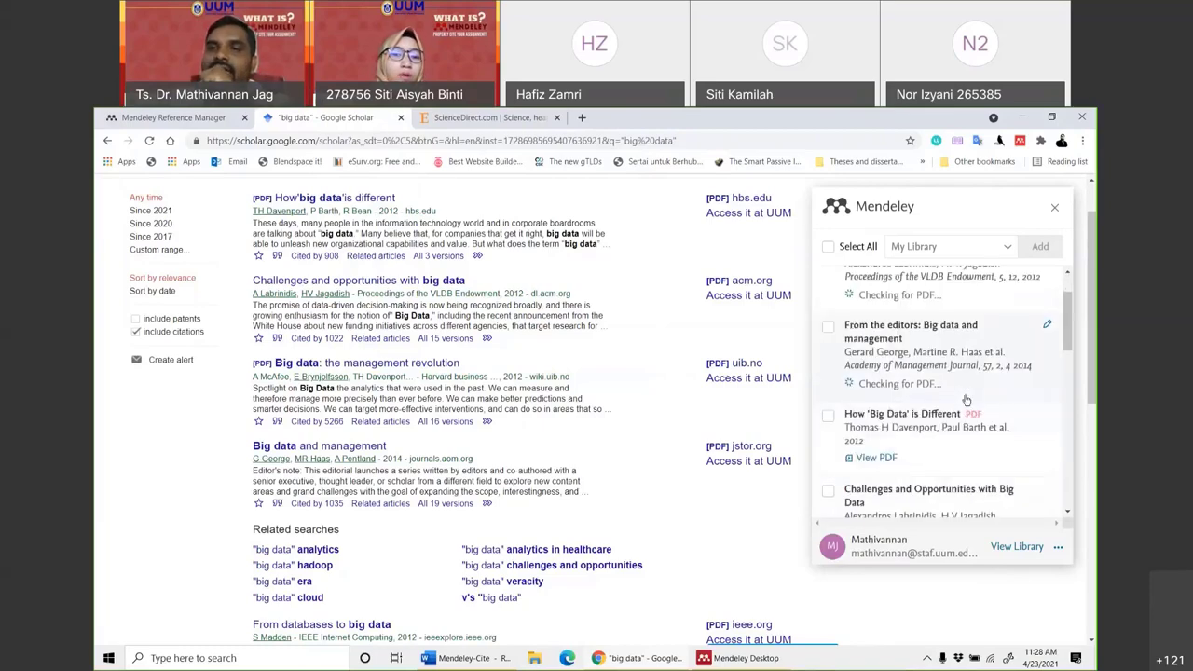
{"action": "scroll", "coordinate": [895, 392], "scroll_direction": "up", "scroll_amount": 2}
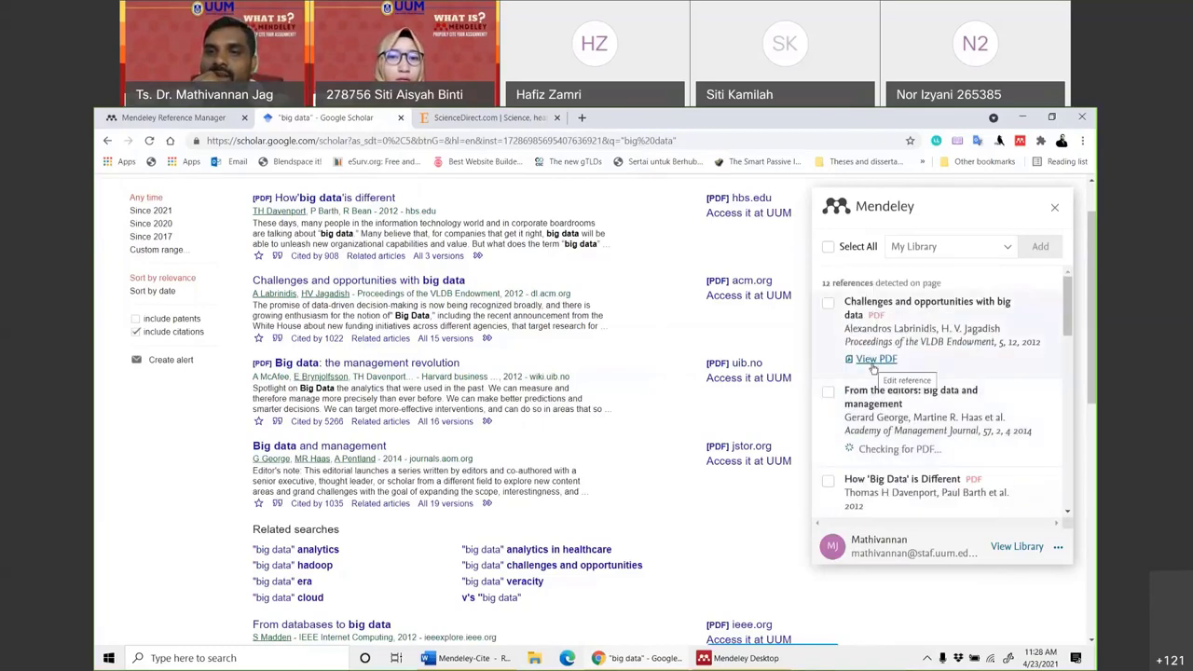
{"action": "left_click", "coordinate": [844, 318]}
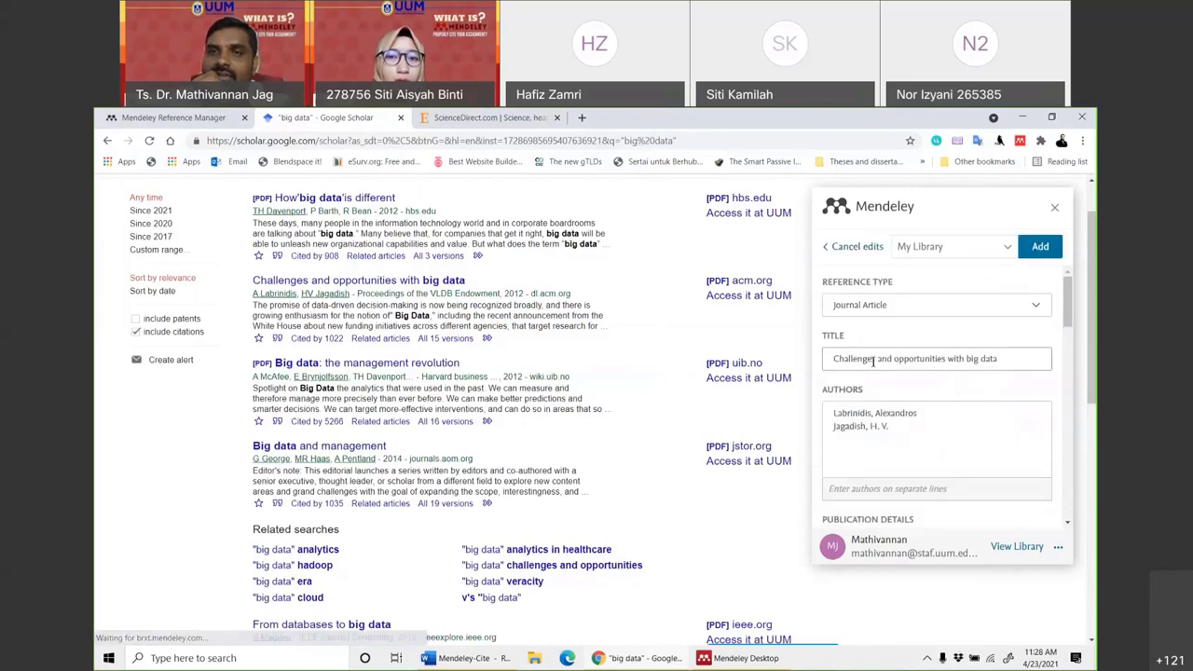
{"action": "left_click", "coordinate": [853, 247]}
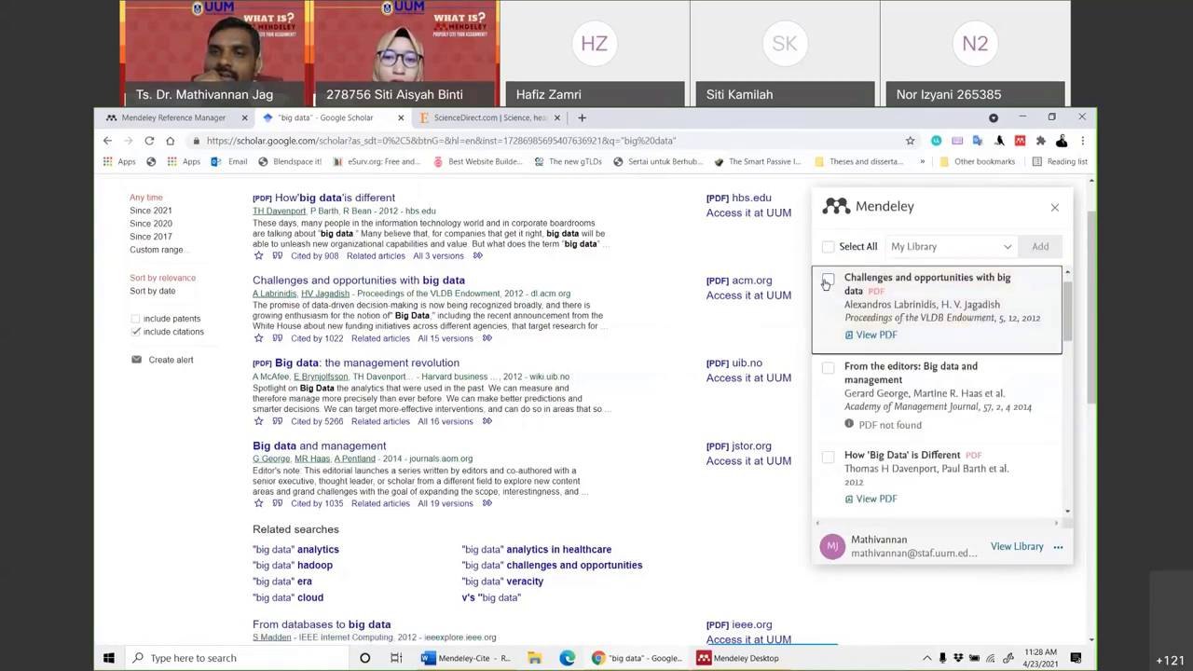
{"action": "left_click", "coordinate": [827, 282]}
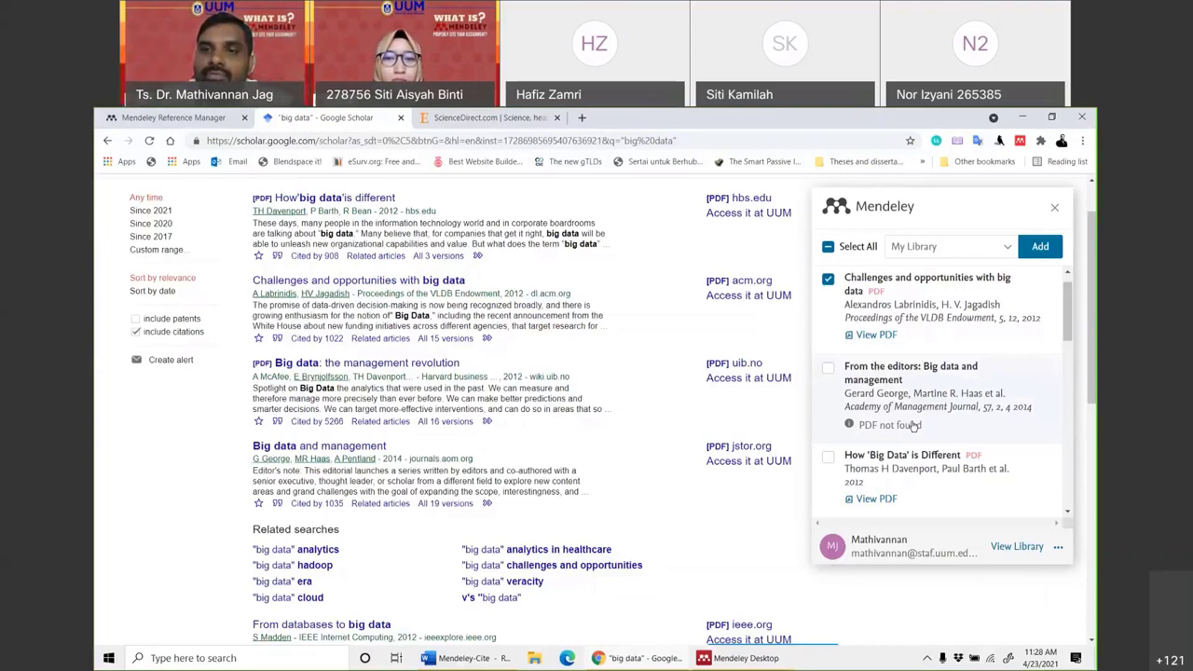
{"action": "left_click", "coordinate": [828, 371]}
Also mark 'Challenges and Opportunities with Big Data' and the HBR.ORG Spotlight paper, then add all to My Library.
{"action": "scroll", "coordinate": [934, 452], "scroll_direction": "down", "scroll_amount": 1}
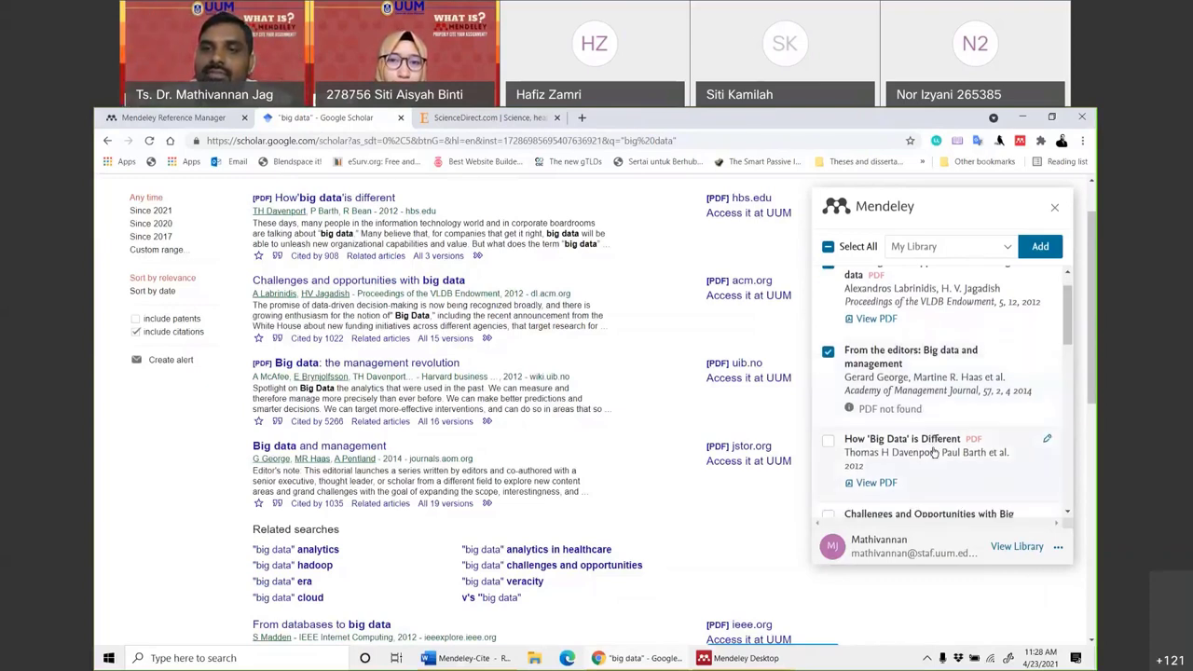
{"action": "scroll", "coordinate": [934, 452], "scroll_direction": "down", "scroll_amount": 5}
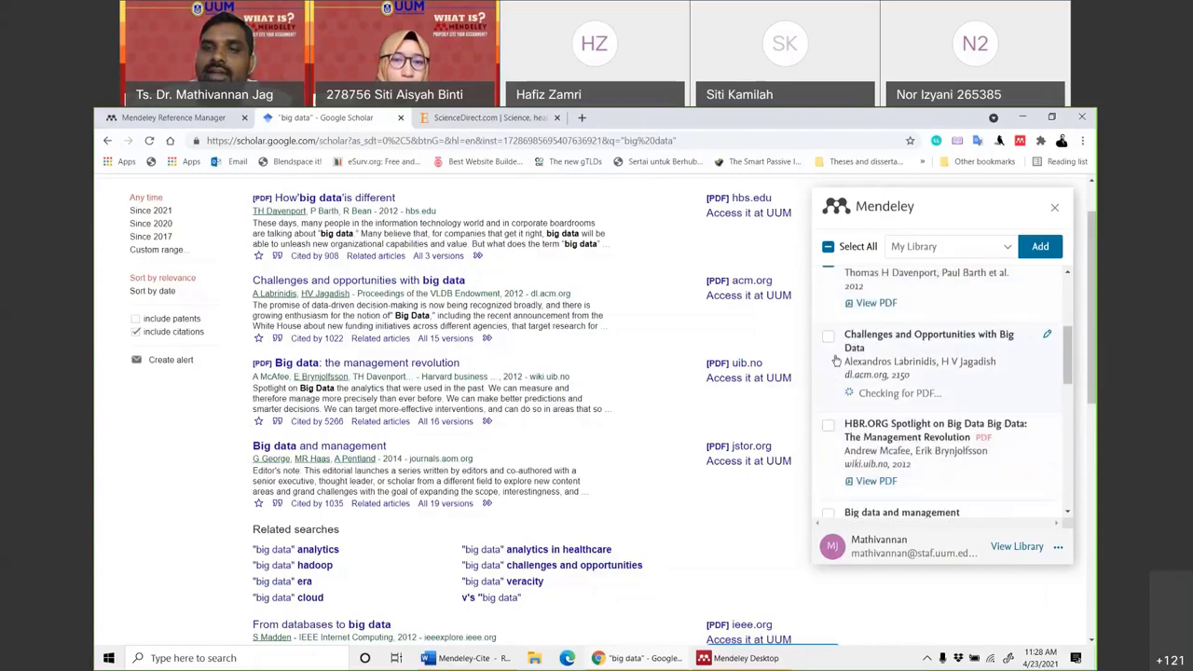
{"action": "left_click", "coordinate": [827, 337]}
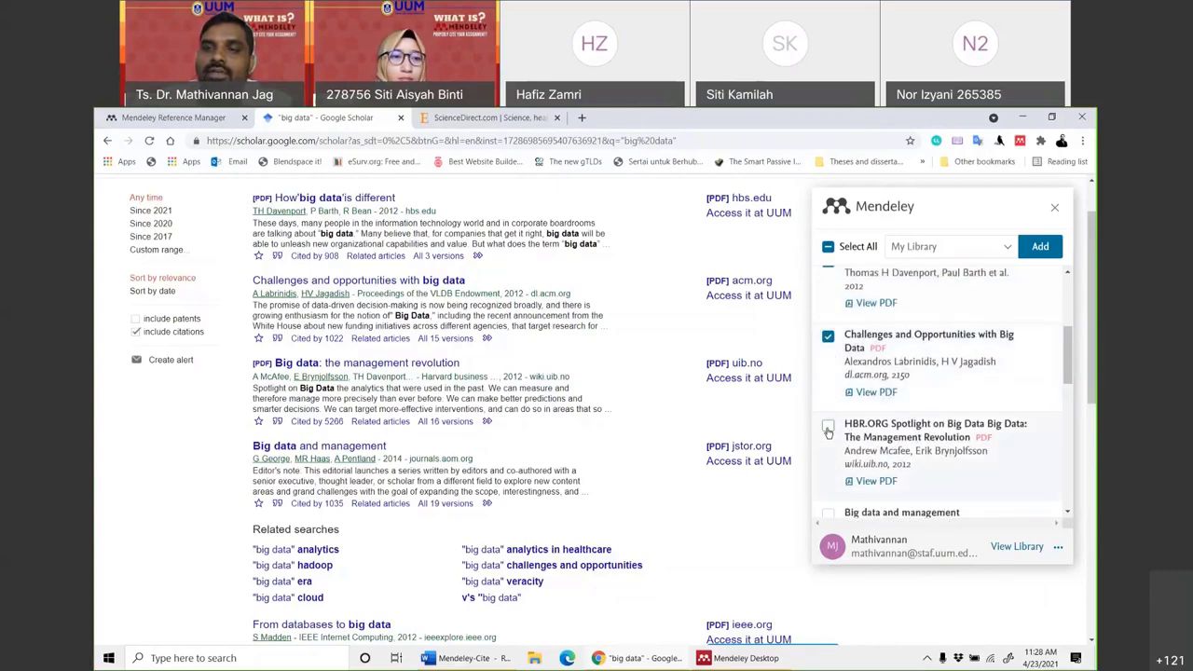
{"action": "left_click", "coordinate": [828, 425]}
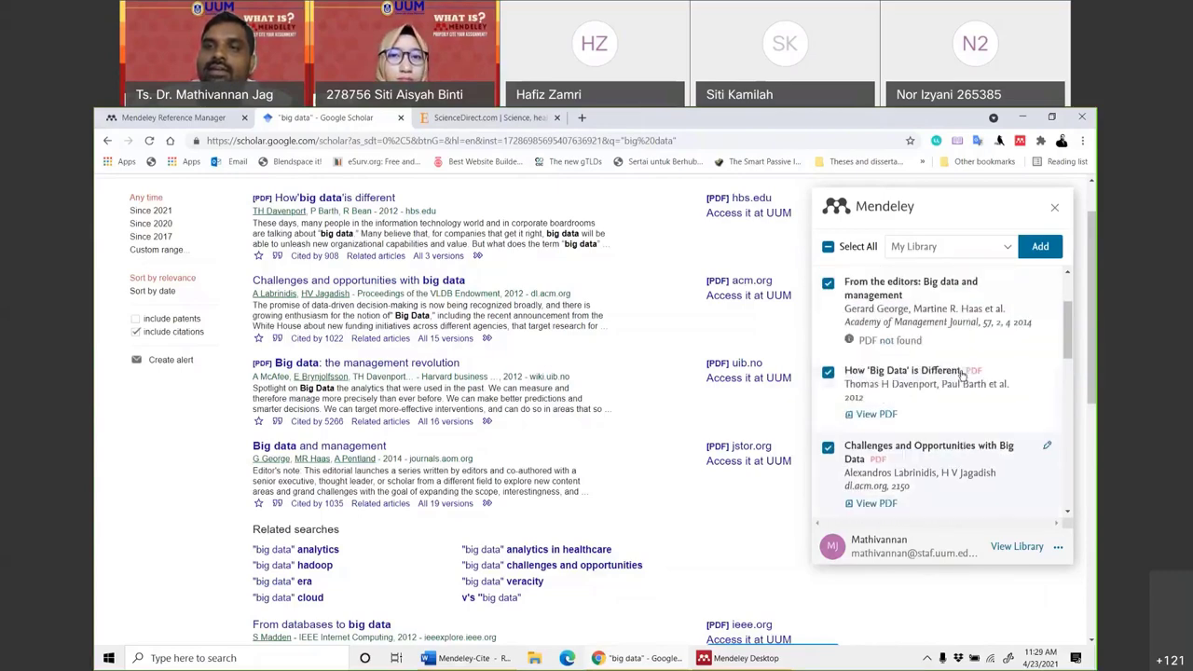
{"action": "left_click", "coordinate": [1042, 248]}
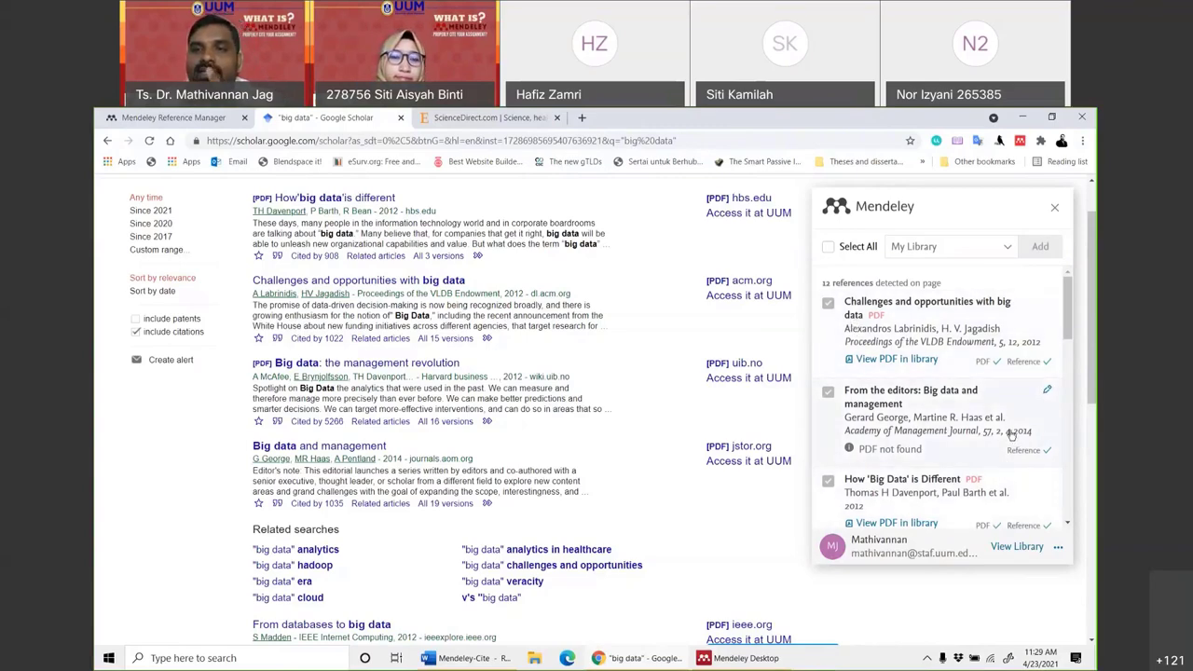
{"action": "scroll", "coordinate": [1011, 435], "scroll_direction": "down", "scroll_amount": 5}
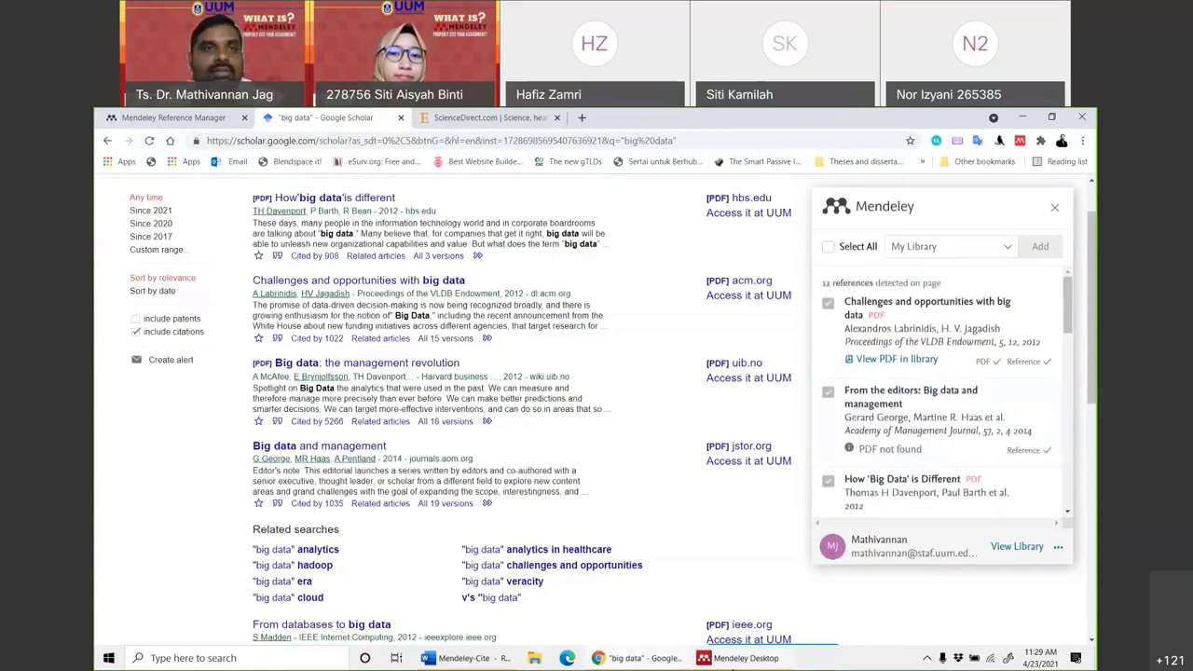
{"action": "left_click", "coordinate": [741, 658]}
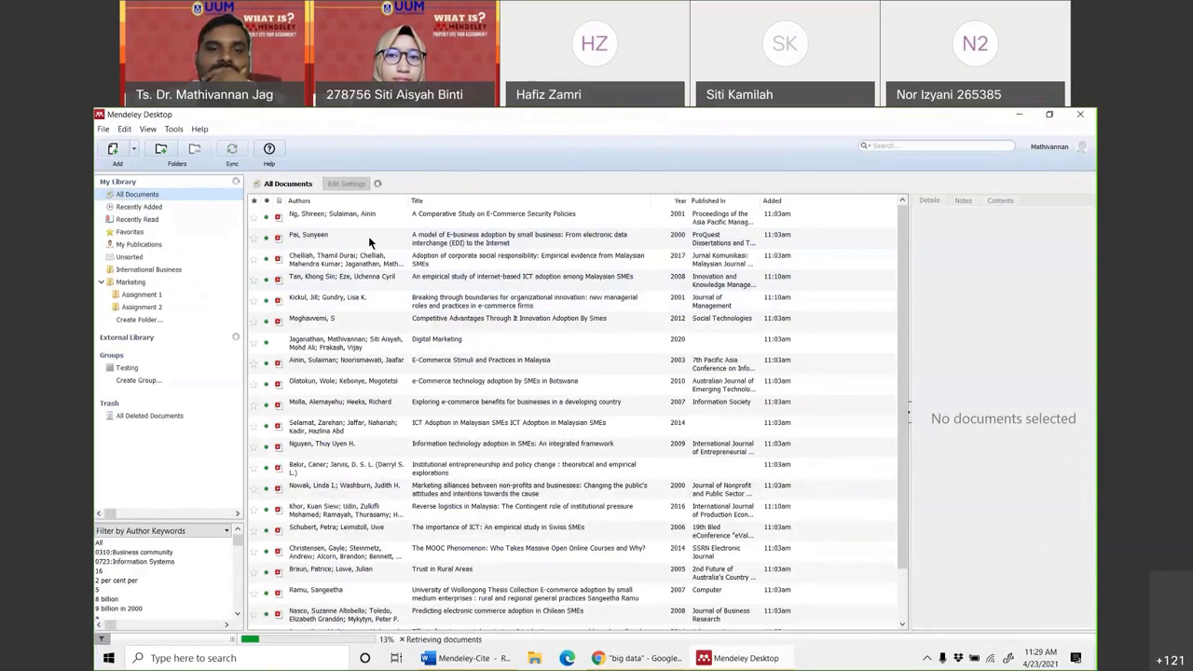
View the Digital Marketing book's details in All Documents.
{"action": "left_click", "coordinate": [572, 350]}
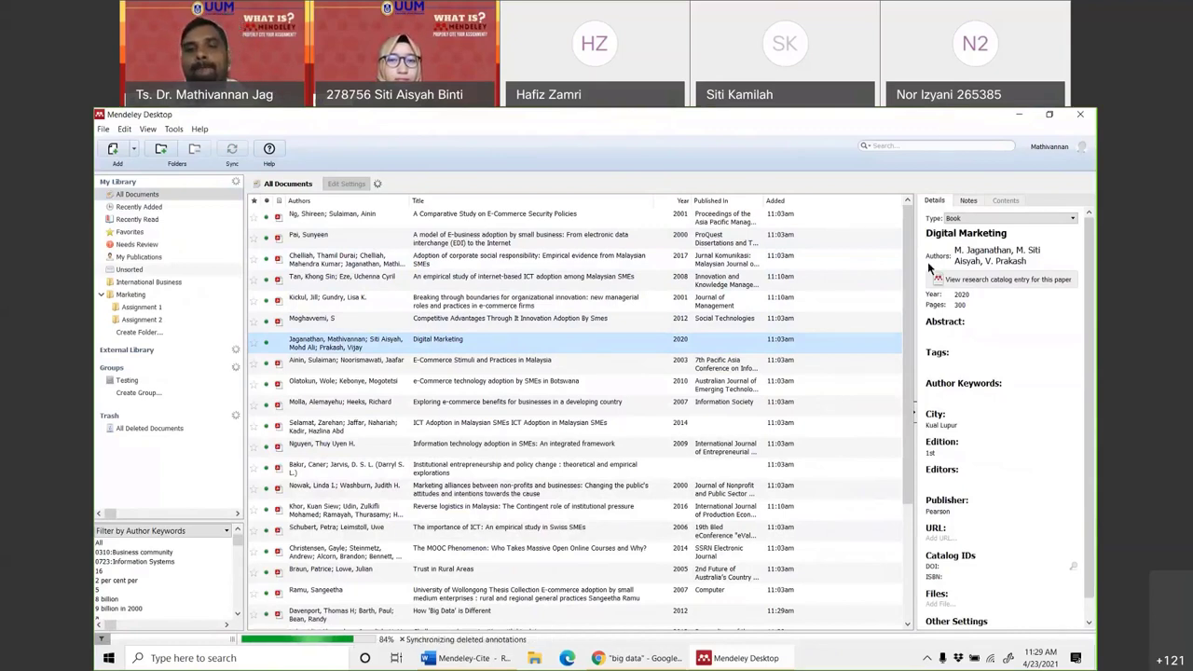
{"action": "left_click", "coordinate": [901, 146]}
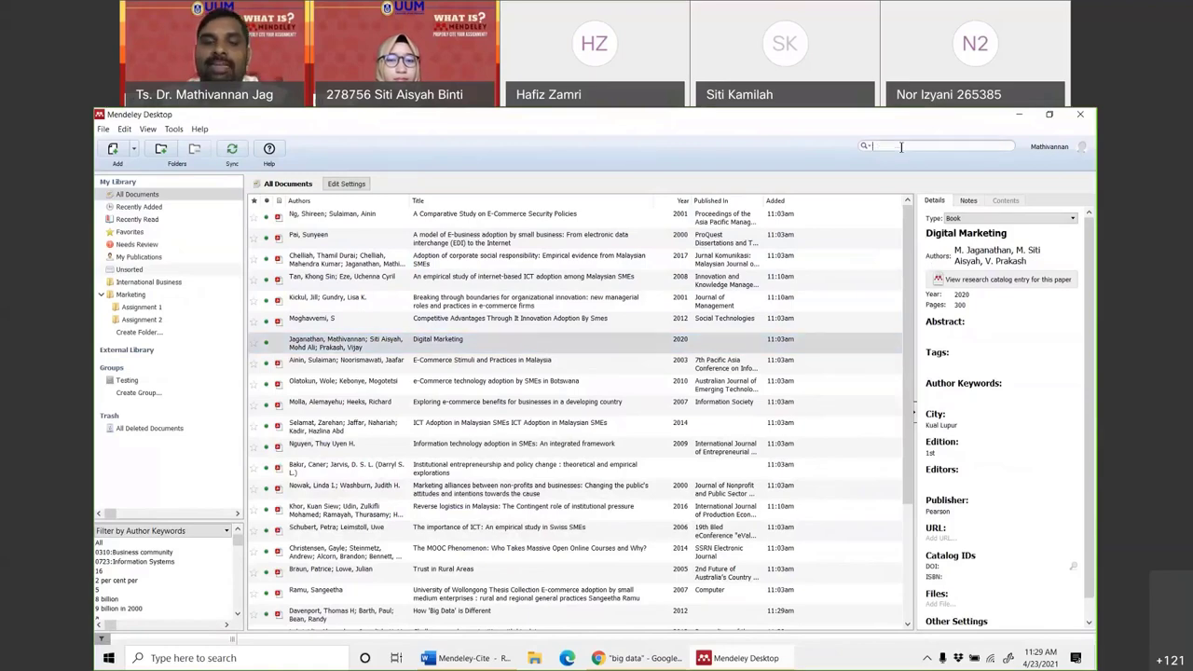
Search the library for 'big' and compare the results with the importer's list in Chrome.
{"action": "type", "text": "big"}
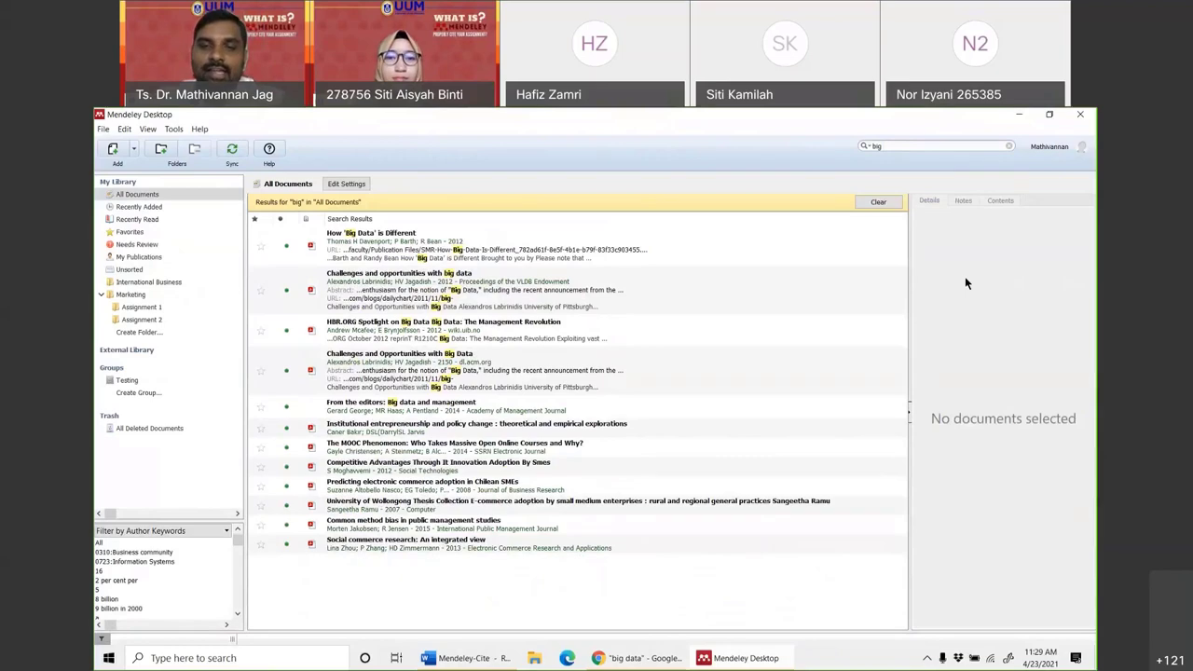
{"action": "left_click", "coordinate": [726, 661]}
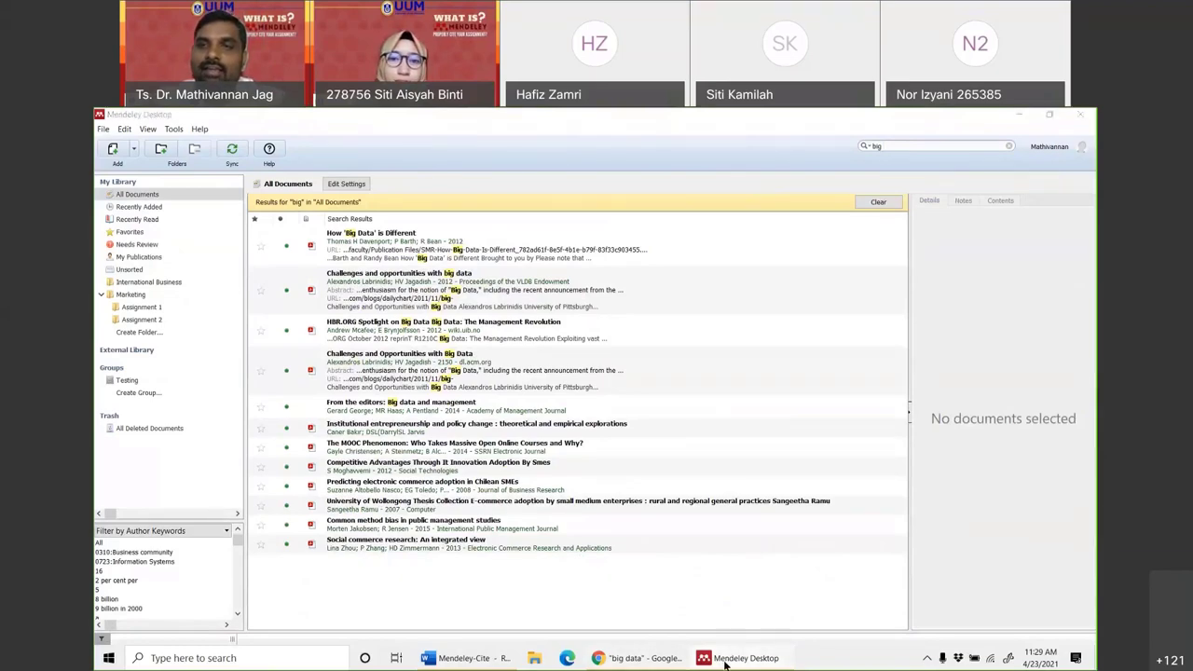
{"action": "scroll", "coordinate": [882, 423], "scroll_direction": "down", "scroll_amount": 2}
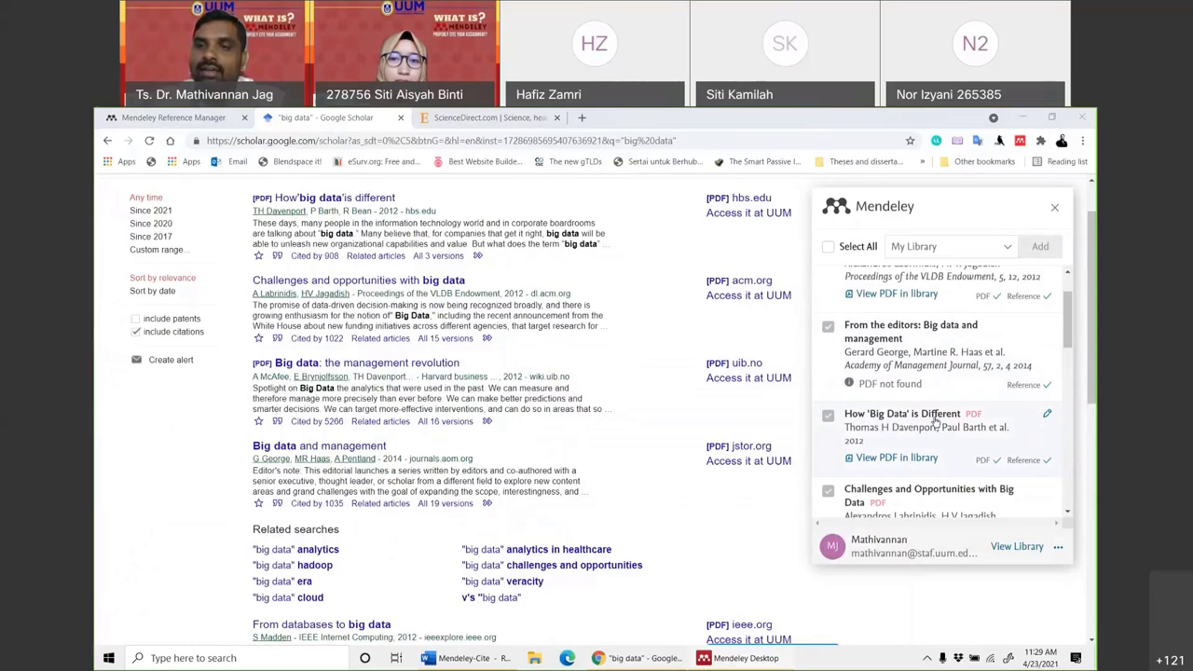
{"action": "left_click", "coordinate": [746, 658]}
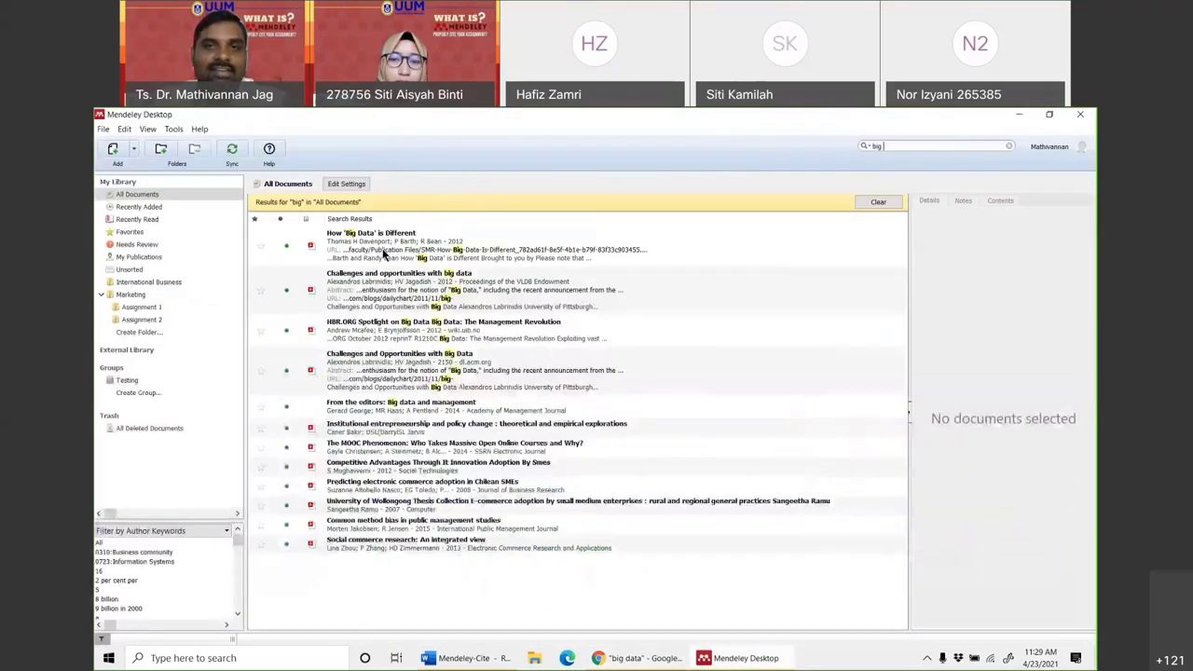
{"action": "left_click", "coordinate": [651, 238]}
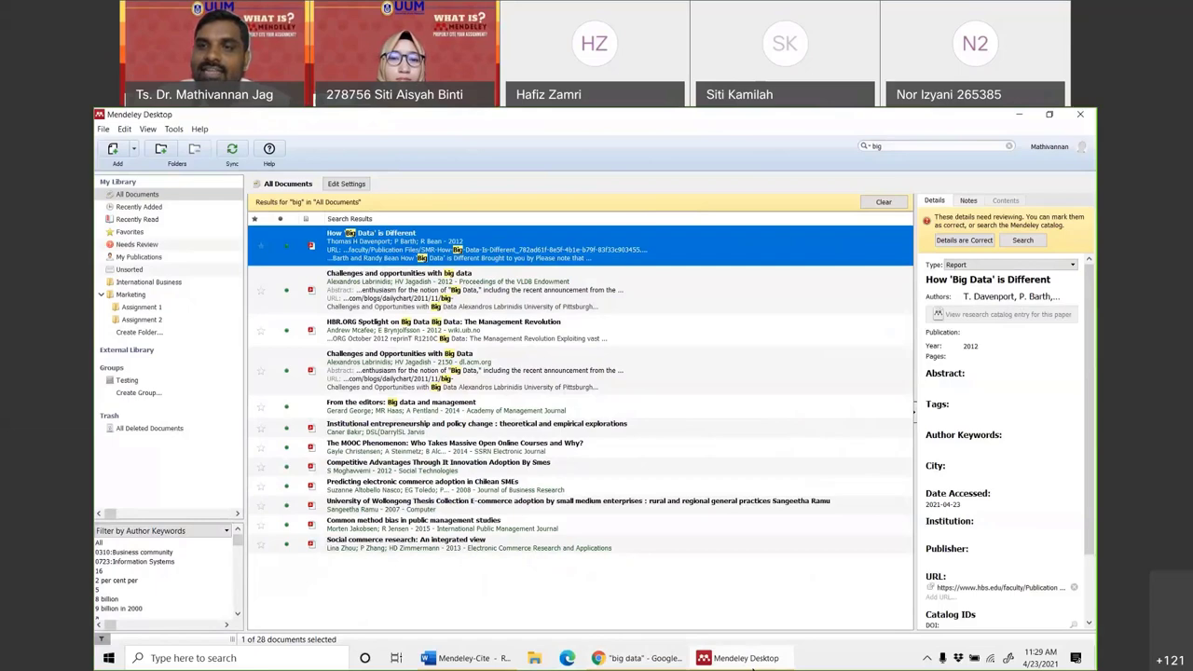
{"action": "left_click", "coordinate": [632, 659]}
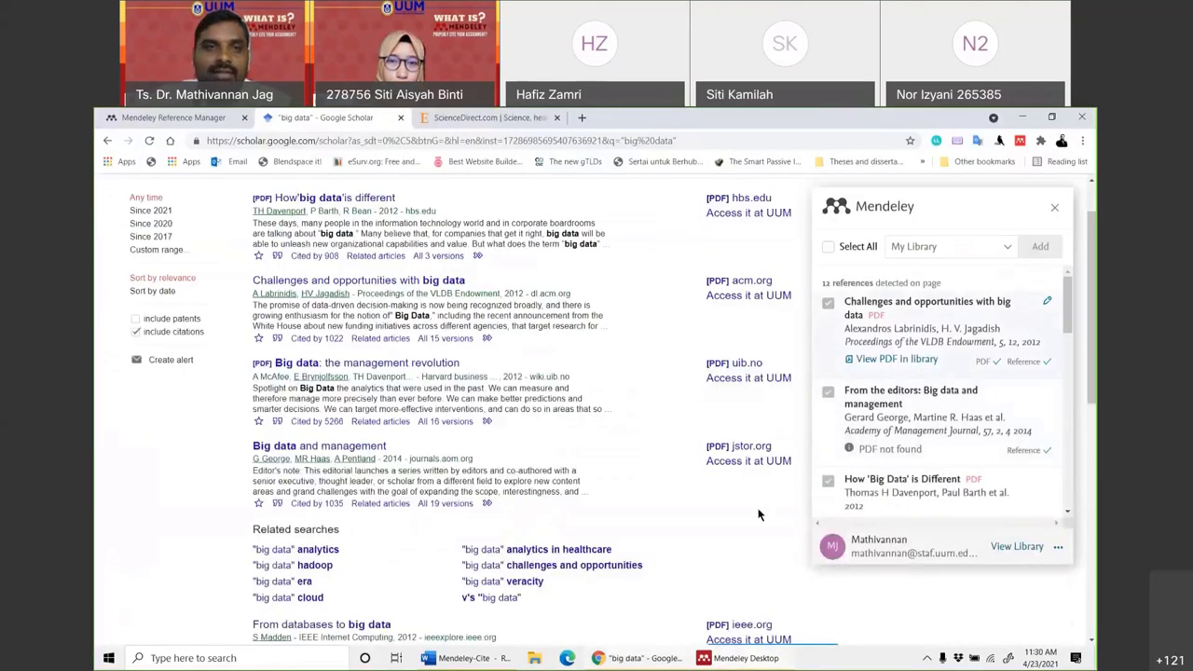
{"action": "left_click", "coordinate": [629, 659]}
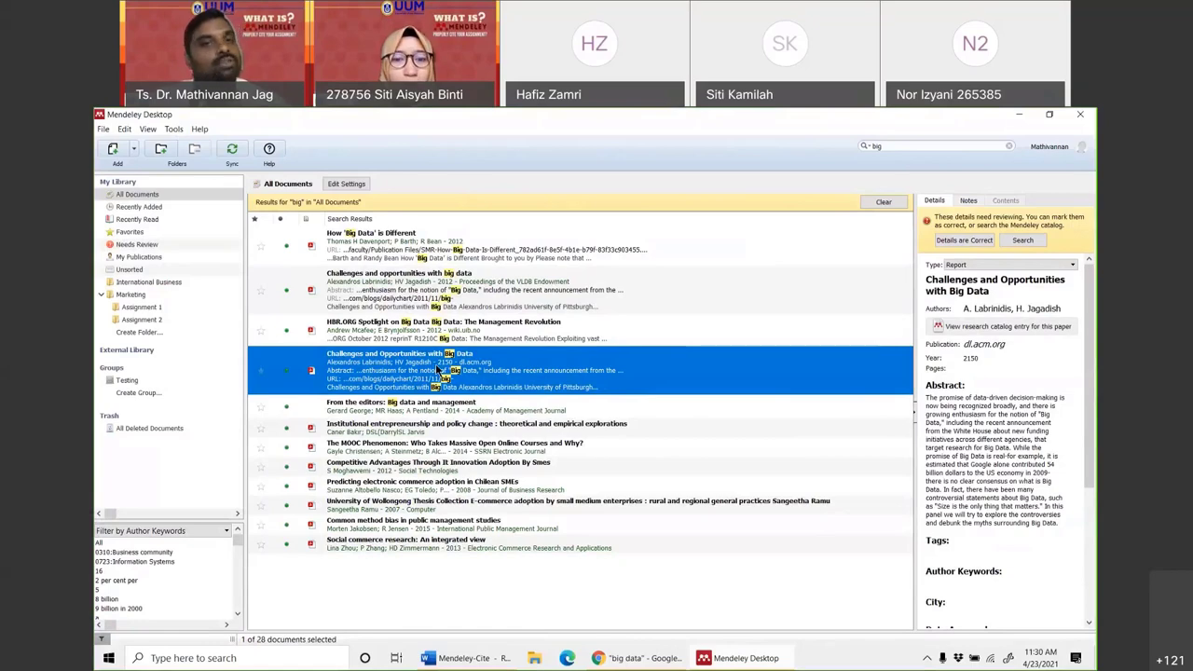
Open the 'Challenges and Opportunities with Big Data' PDF, then close it.
{"action": "double_click", "coordinate": [434, 361]}
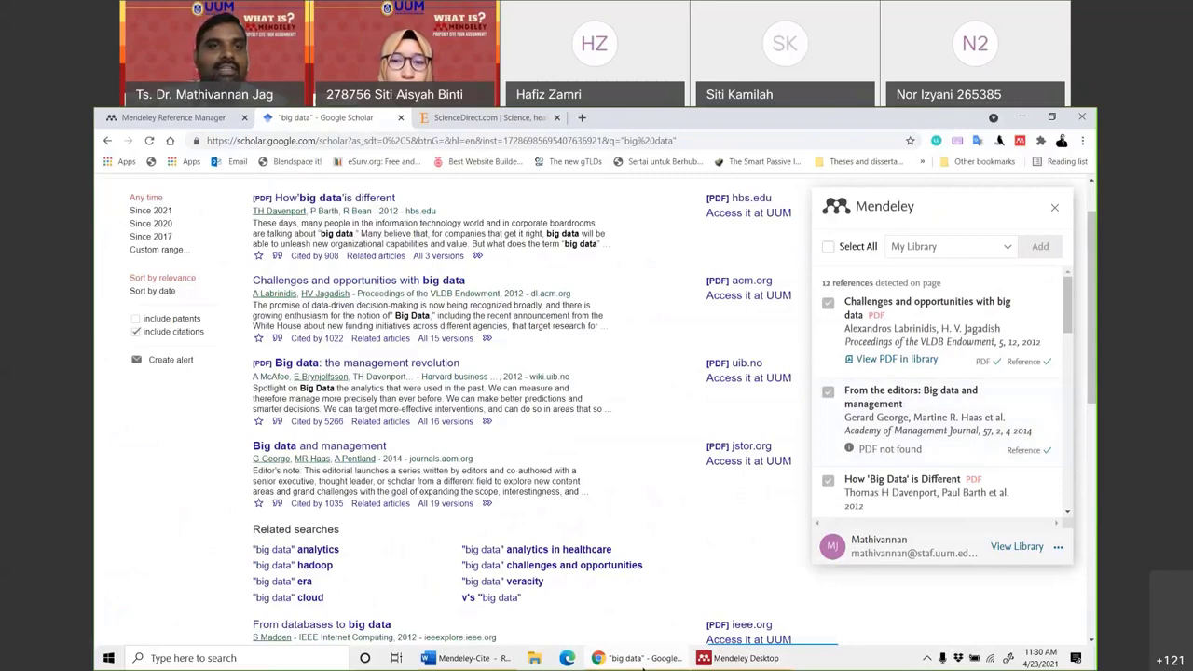
{"action": "left_click", "coordinate": [737, 658]}
{"action": "key", "text": "ctrl+w"}
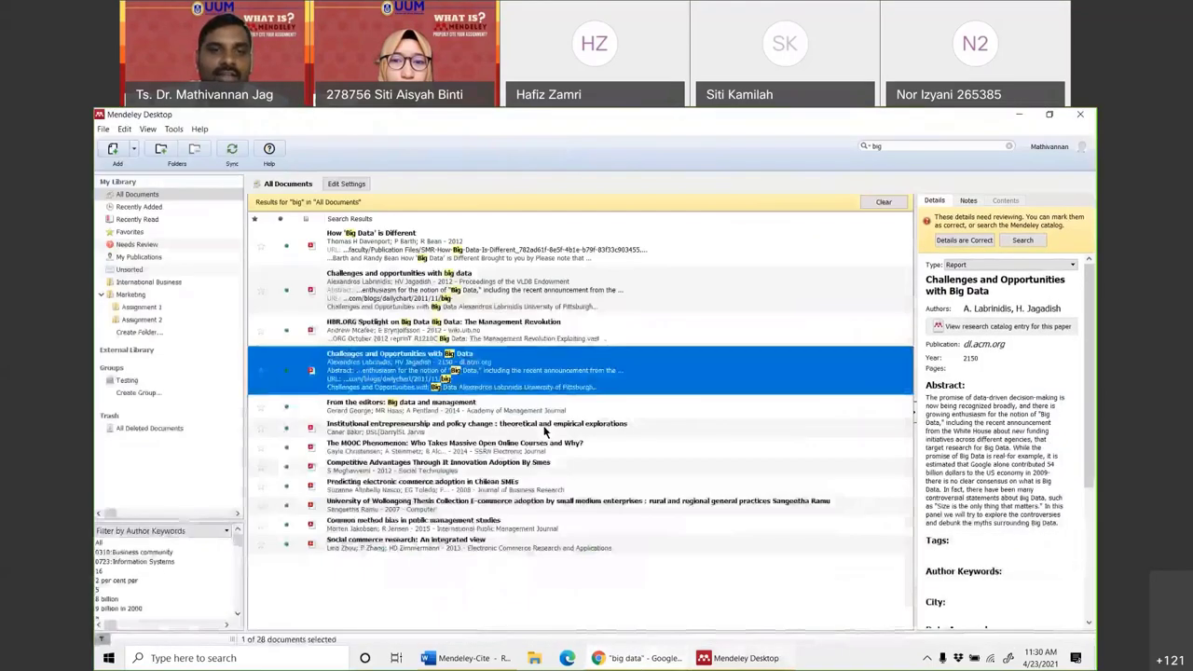
Review the 'From the editors: Big data and management' details, then return to Chrome's Scholar results.
{"action": "left_click", "coordinate": [402, 411]}
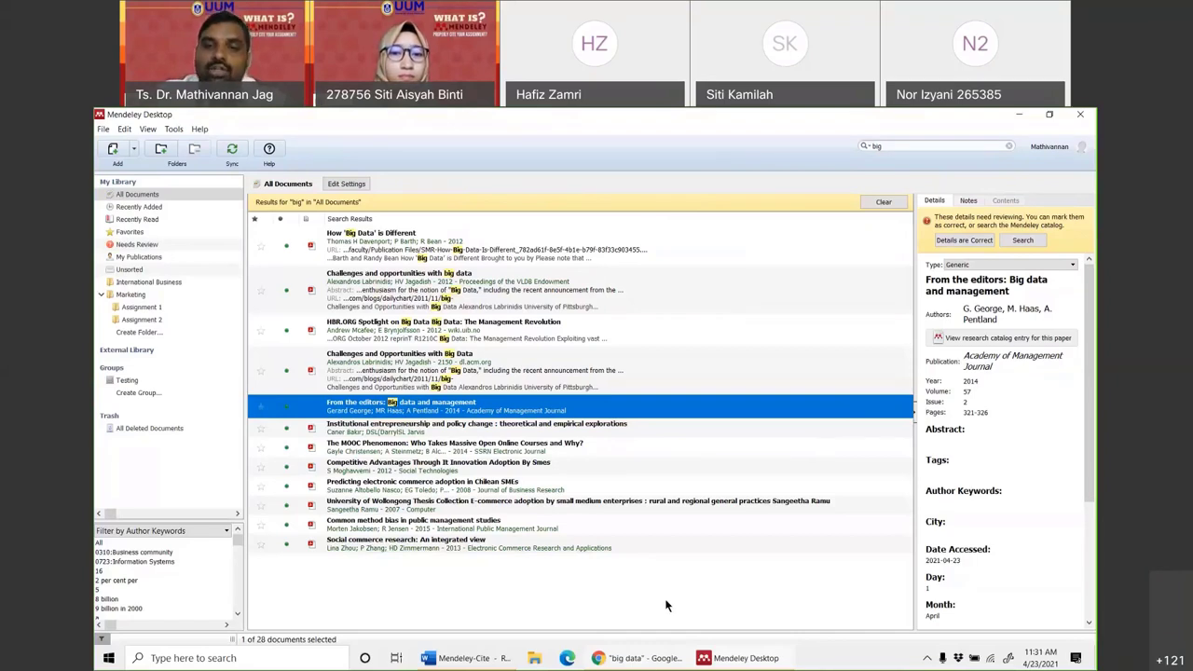
{"action": "left_click", "coordinate": [644, 658]}
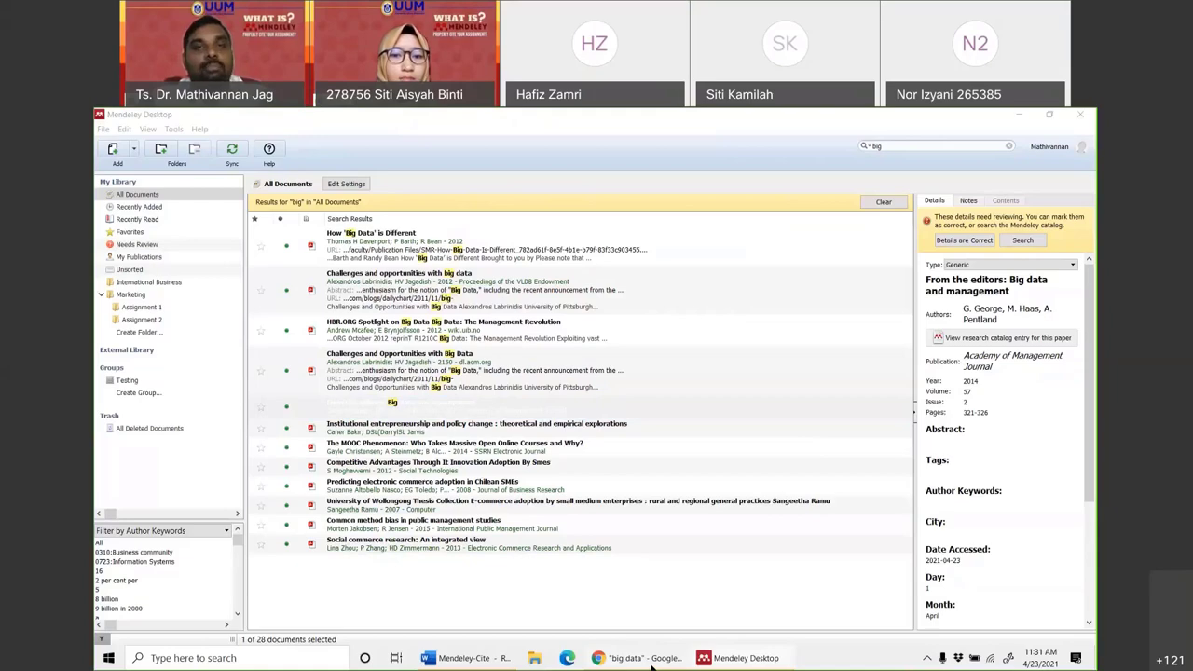
{"action": "left_click", "coordinate": [652, 658]}
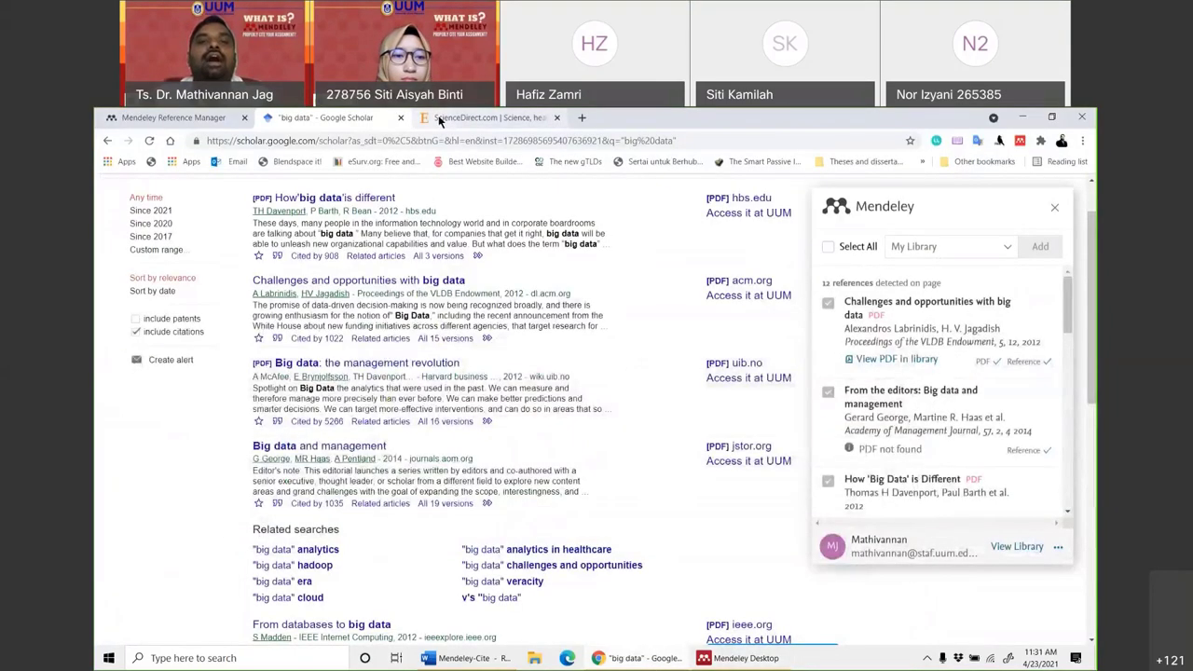
Search the web for 'the star' and open The Star news website.
{"action": "left_click", "coordinate": [438, 118]}
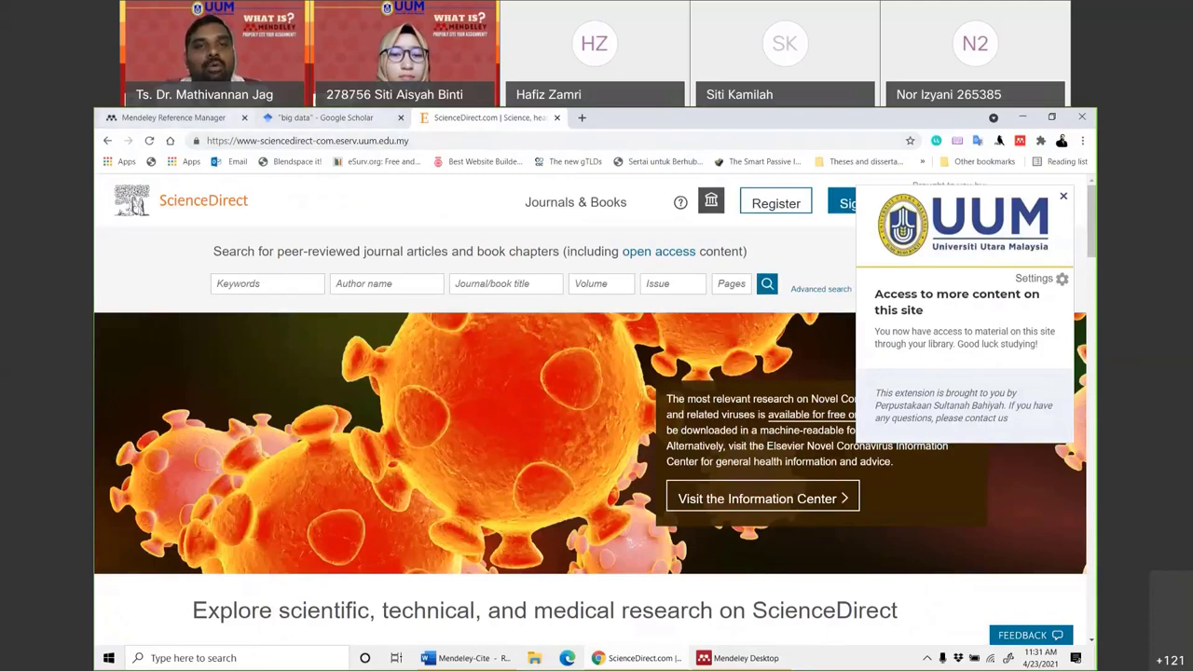
{"action": "left_click", "coordinate": [327, 118]}
{"action": "left_click", "coordinate": [329, 140]}
{"action": "key", "text": "BackSpace"}
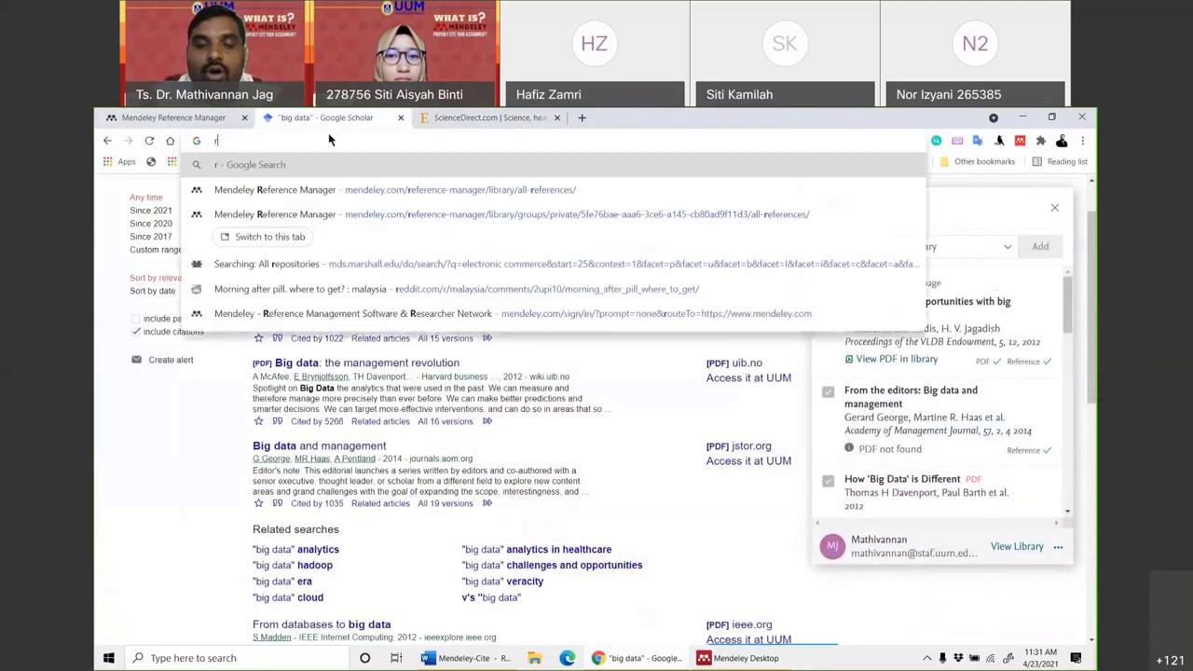
{"action": "type", "text": "the s"}
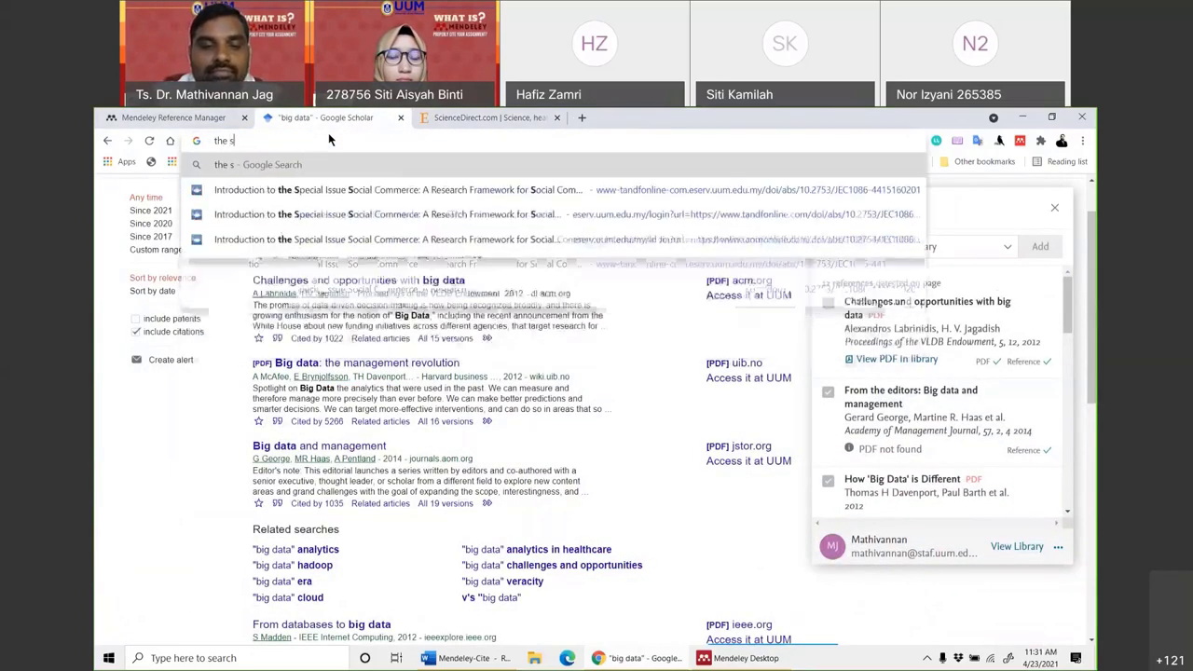
{"action": "type", "text": "tar"}
{"action": "key", "text": "Return"}
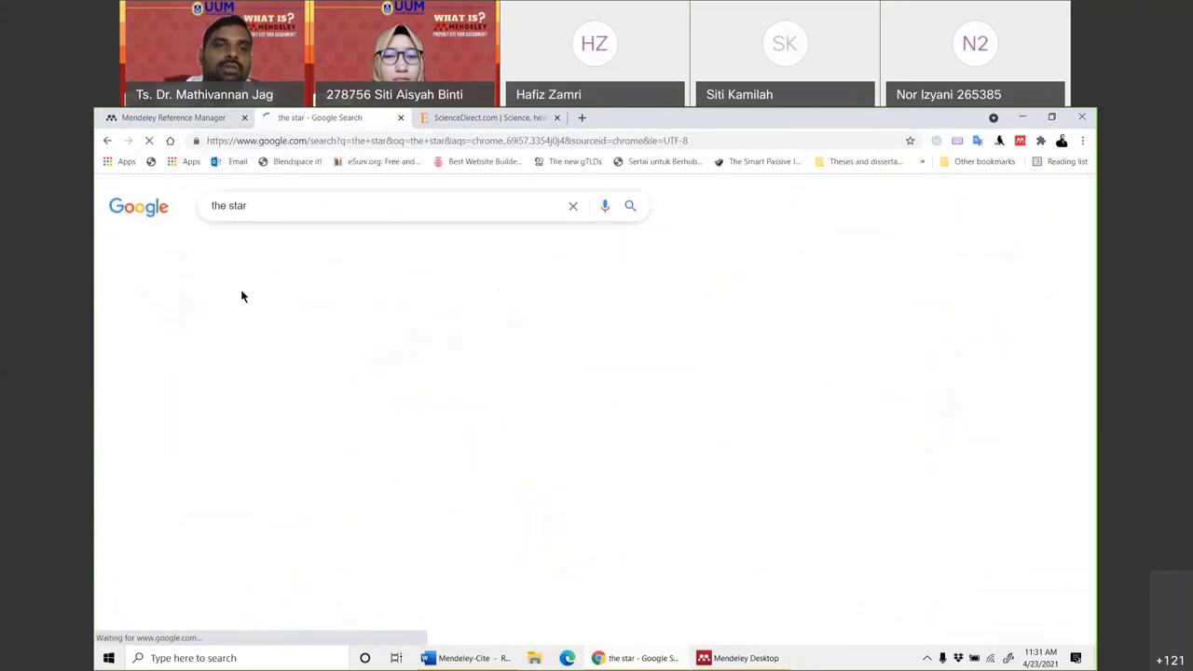
{"action": "left_click", "coordinate": [259, 319]}
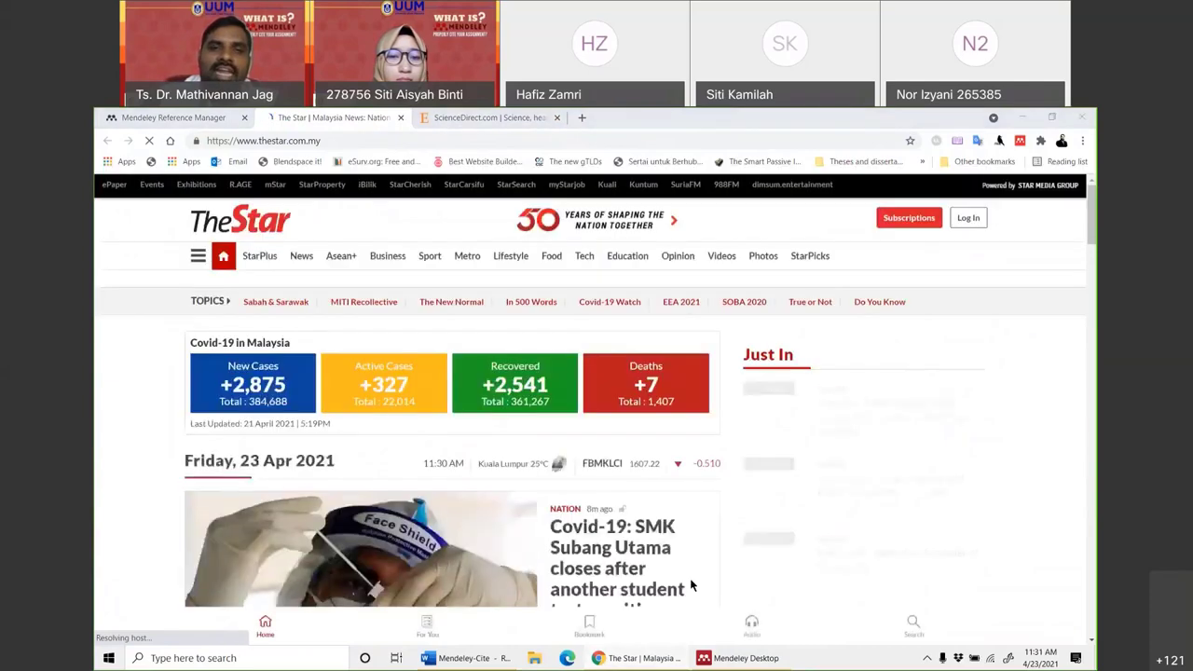
Open the SMK Subang Utama Covid-19 school closure article.
{"action": "scroll", "coordinate": [407, 600], "scroll_direction": "down", "scroll_amount": 3}
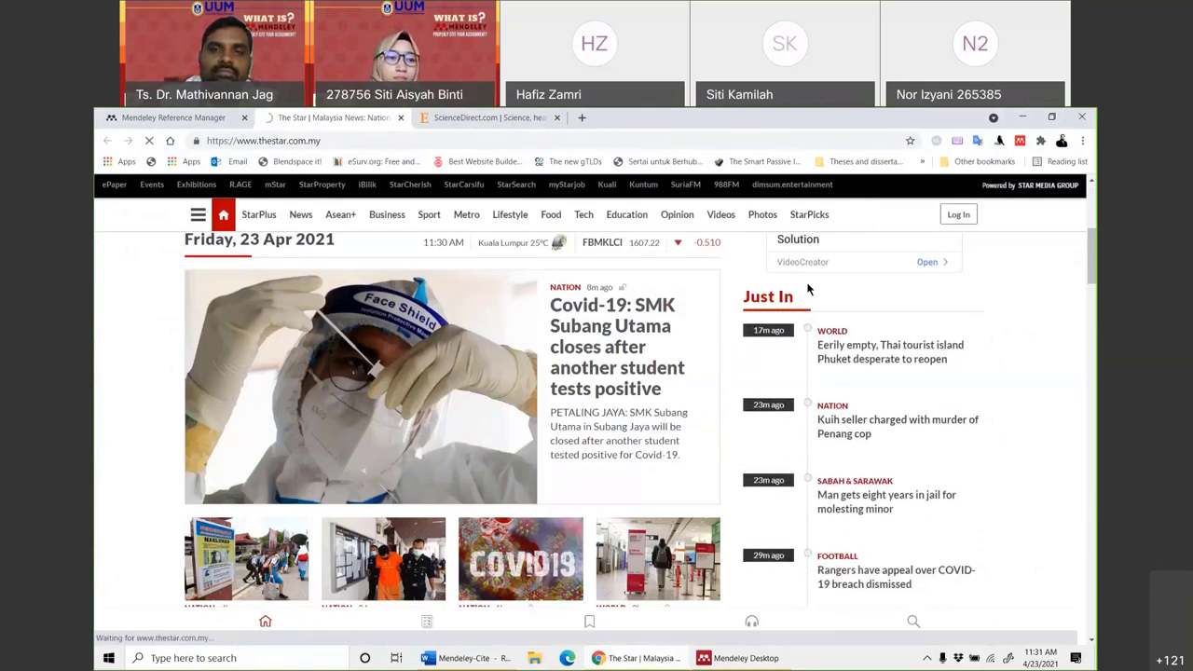
{"action": "scroll", "coordinate": [586, 388], "scroll_direction": "down", "scroll_amount": 2}
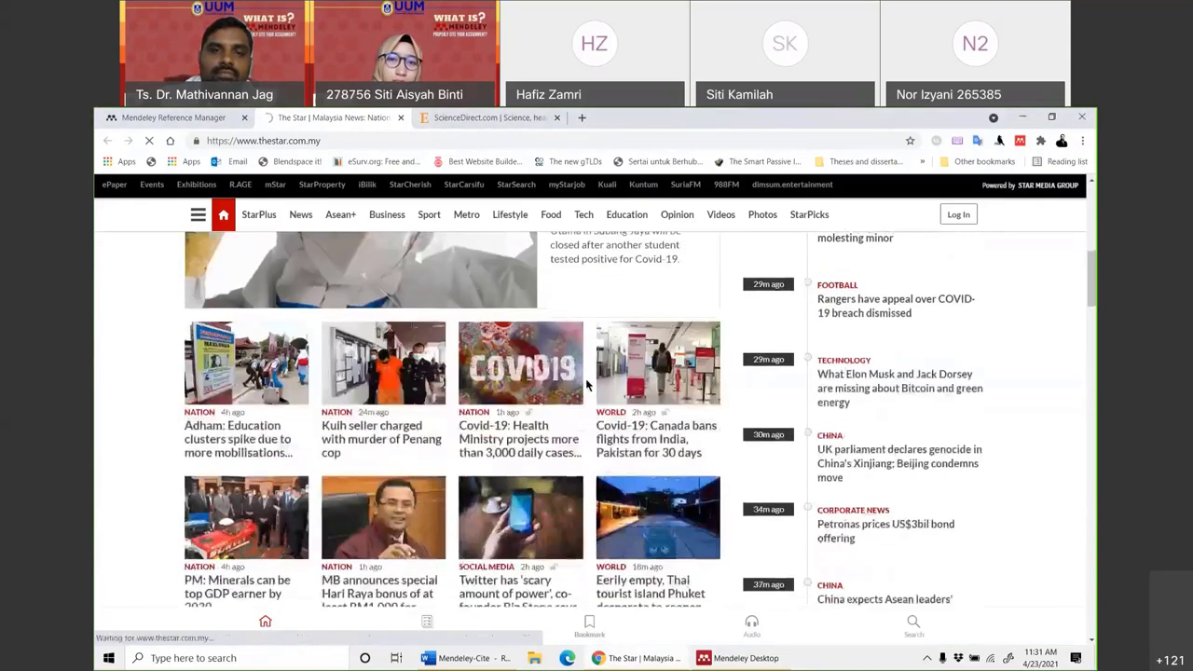
{"action": "left_click", "coordinate": [378, 482]}
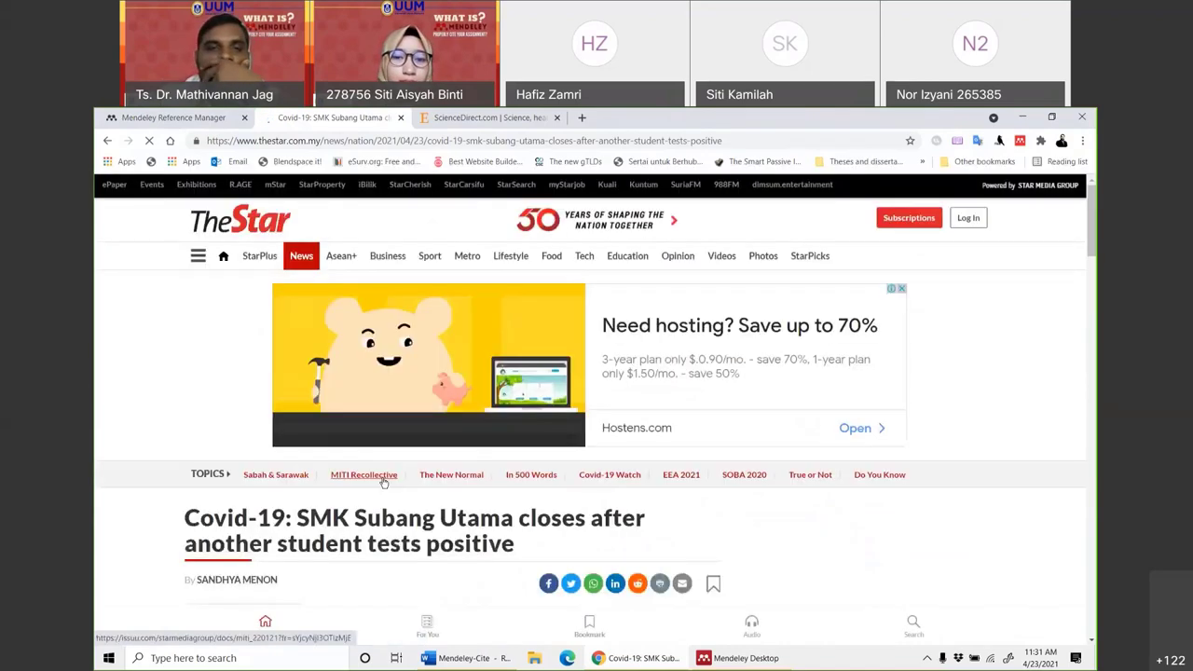
{"action": "scroll", "coordinate": [382, 483], "scroll_direction": "down", "scroll_amount": 2}
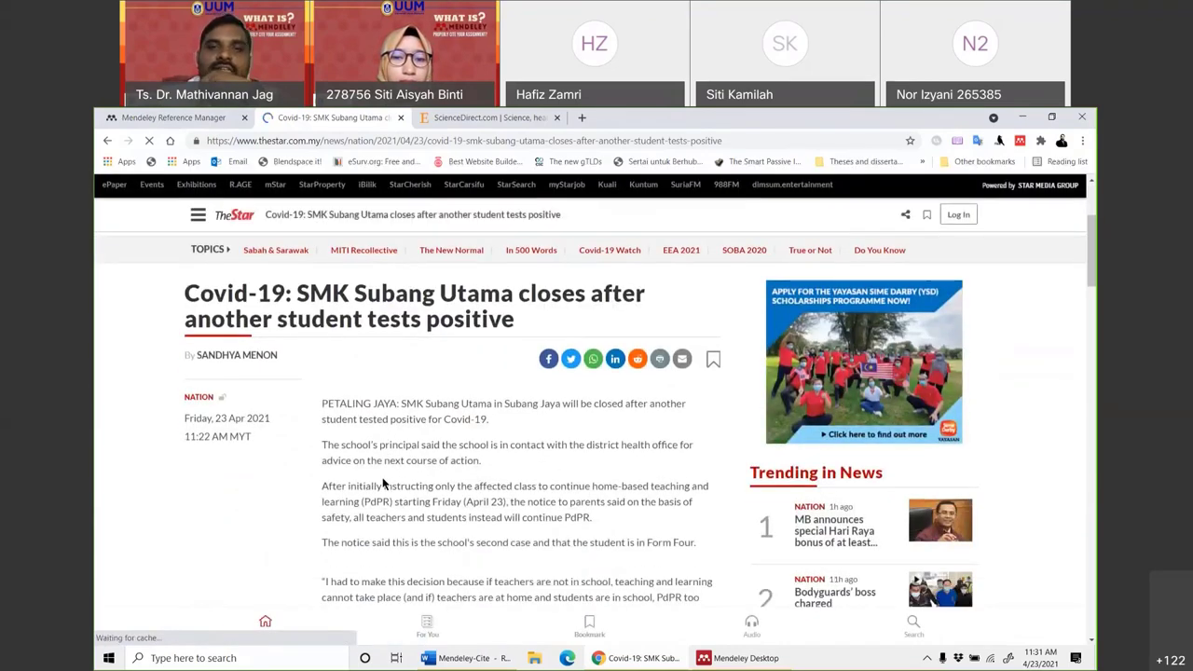
{"action": "scroll", "coordinate": [382, 483], "scroll_direction": "down", "scroll_amount": 4}
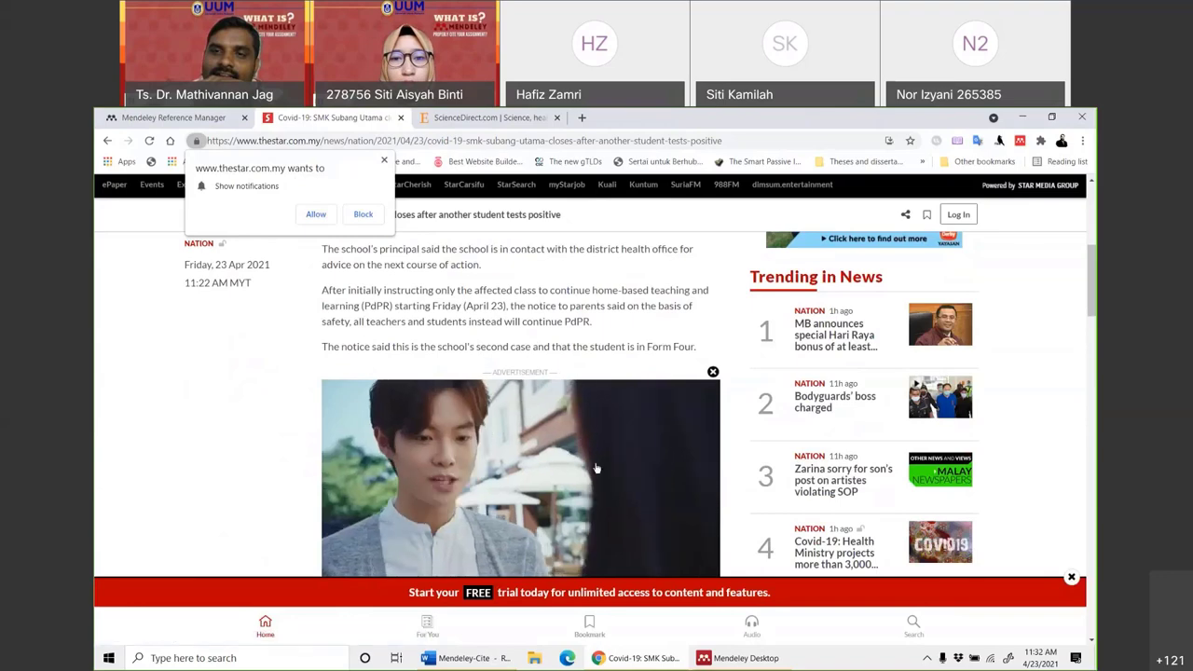
{"action": "scroll", "coordinate": [597, 468], "scroll_direction": "down", "scroll_amount": 1}
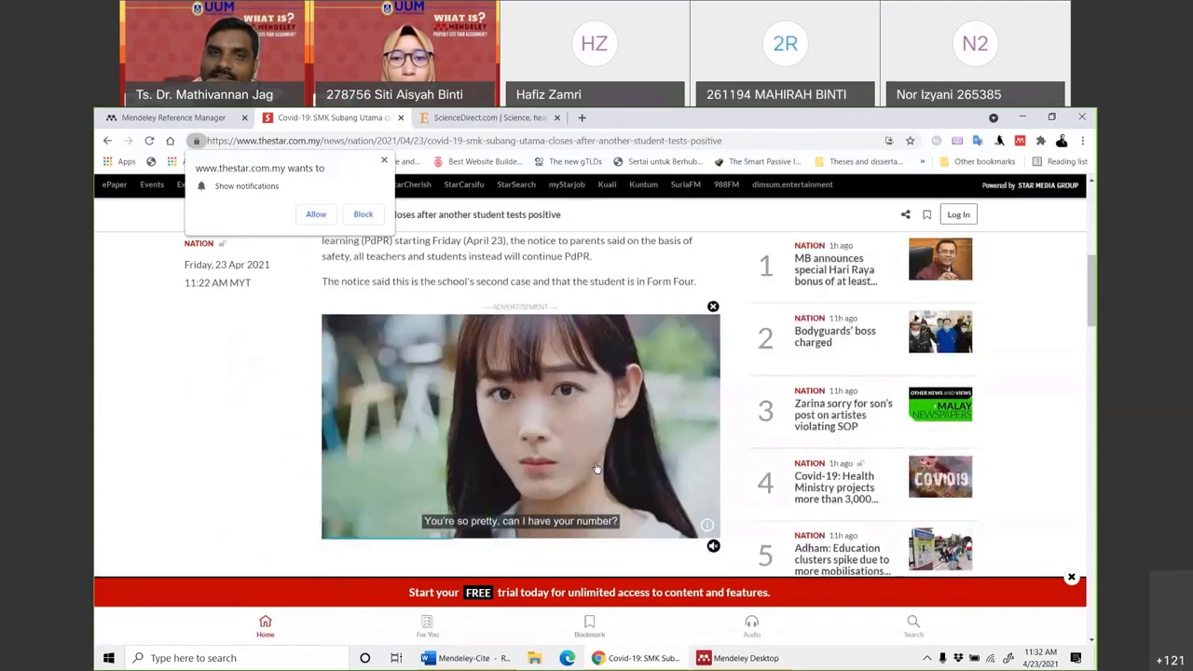
{"action": "scroll", "coordinate": [596, 468], "scroll_direction": "down", "scroll_amount": 1}
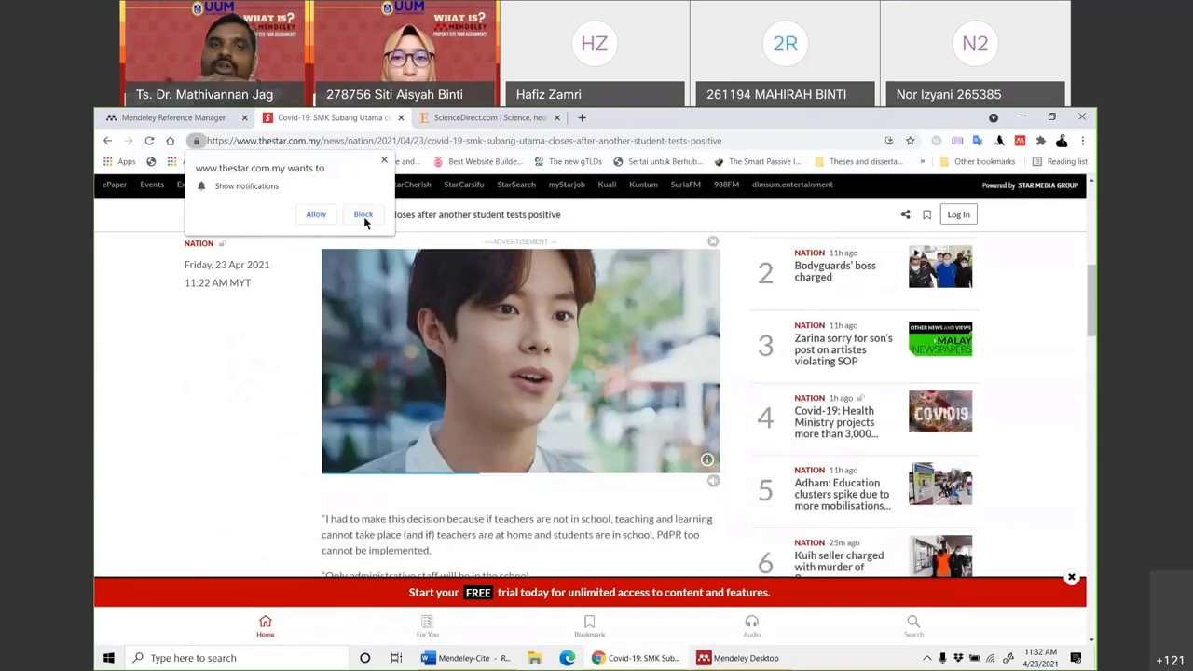
Block the site's notification request and bring up the page's context menu.
{"action": "left_click", "coordinate": [362, 213]}
{"action": "scroll", "coordinate": [250, 402], "scroll_direction": "up", "scroll_amount": 1}
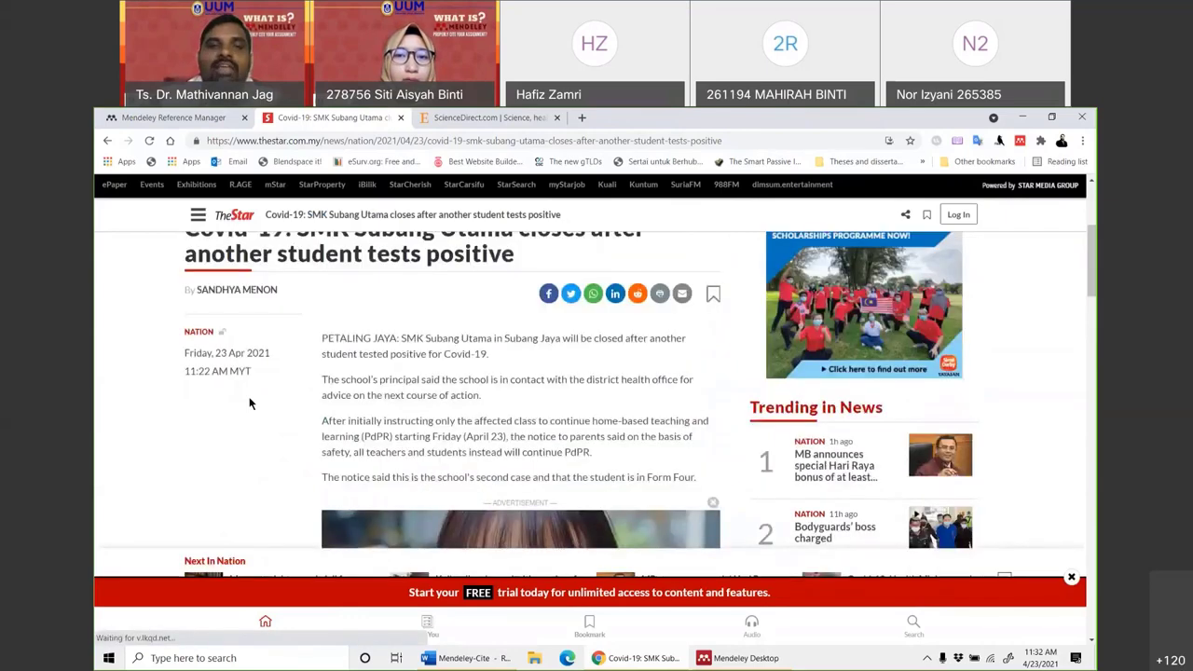
{"action": "scroll", "coordinate": [250, 401], "scroll_direction": "up", "scroll_amount": 3}
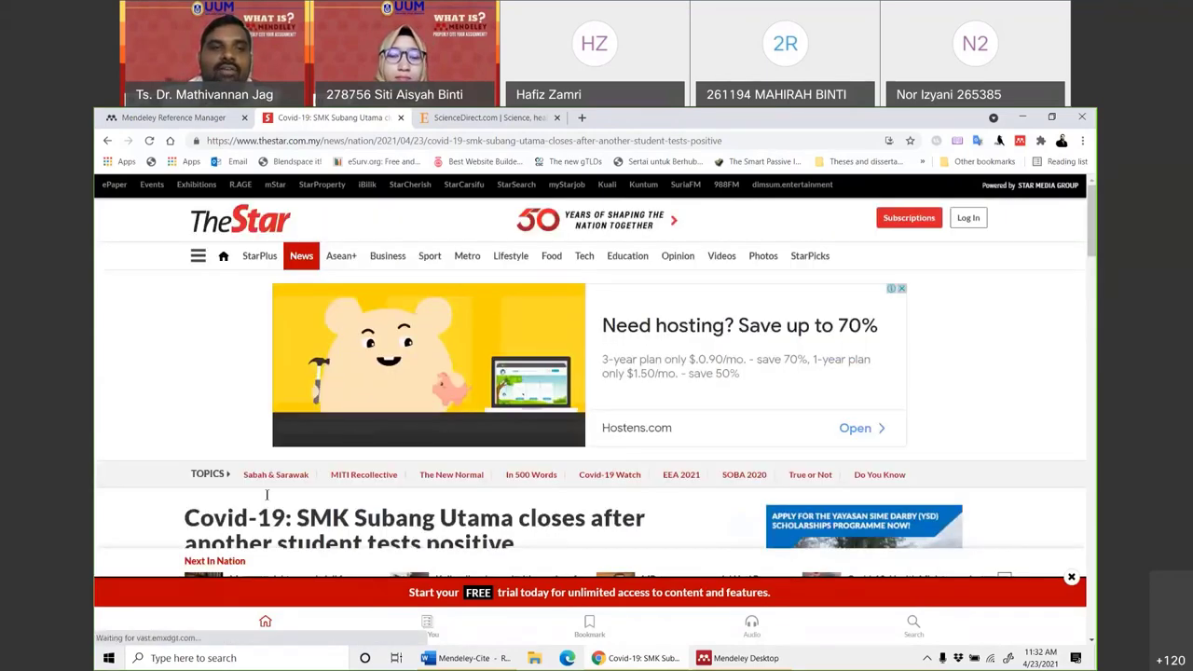
{"action": "scroll", "coordinate": [124, 388], "scroll_direction": "down", "scroll_amount": 2}
{"action": "right_click", "coordinate": [124, 388]}
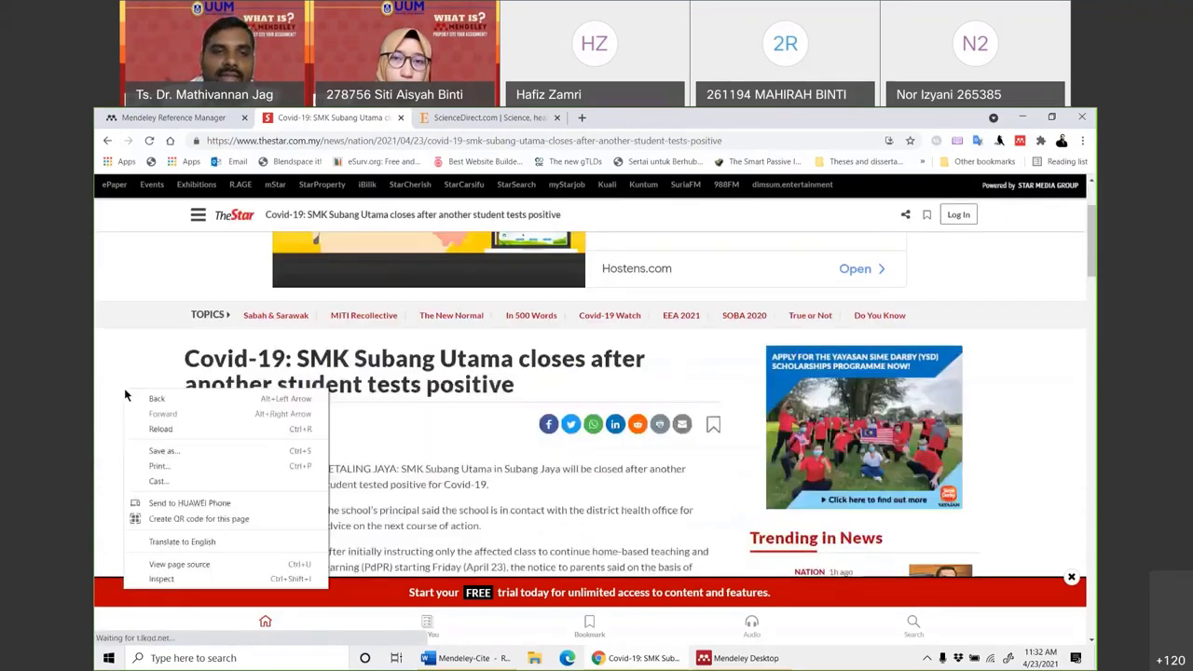
Print The Star article with the Save as PDF destination and store the file on the Desktop.
{"action": "left_click", "coordinate": [196, 466]}
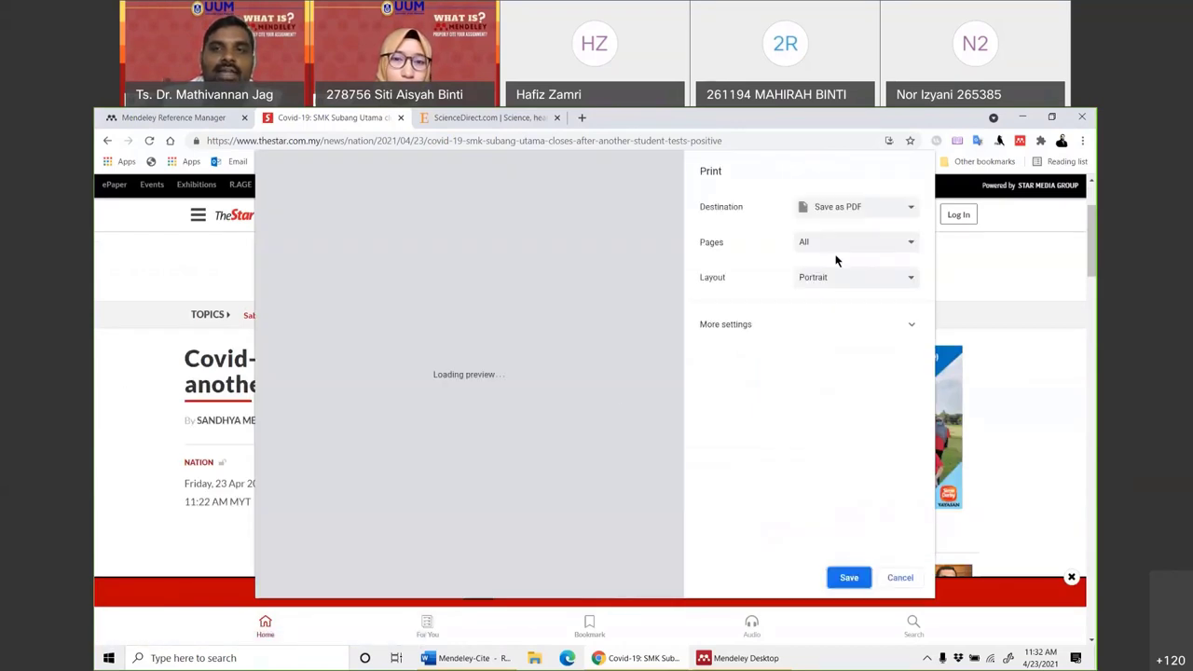
{"action": "left_click", "coordinate": [865, 217]}
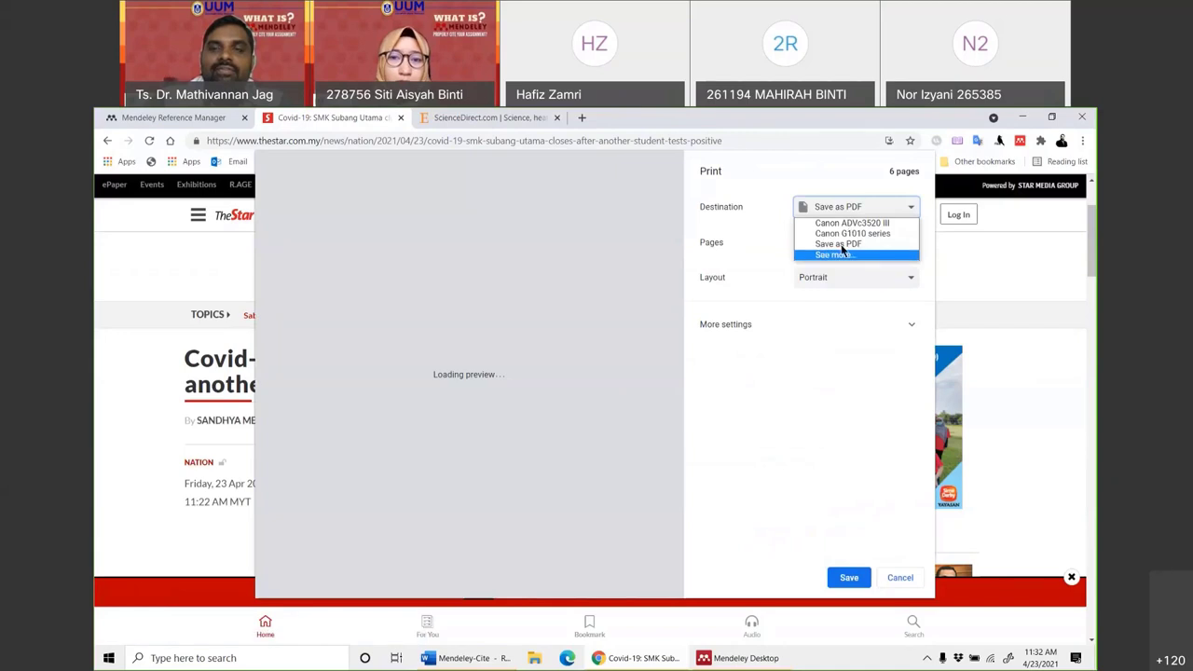
{"action": "left_click", "coordinate": [841, 246]}
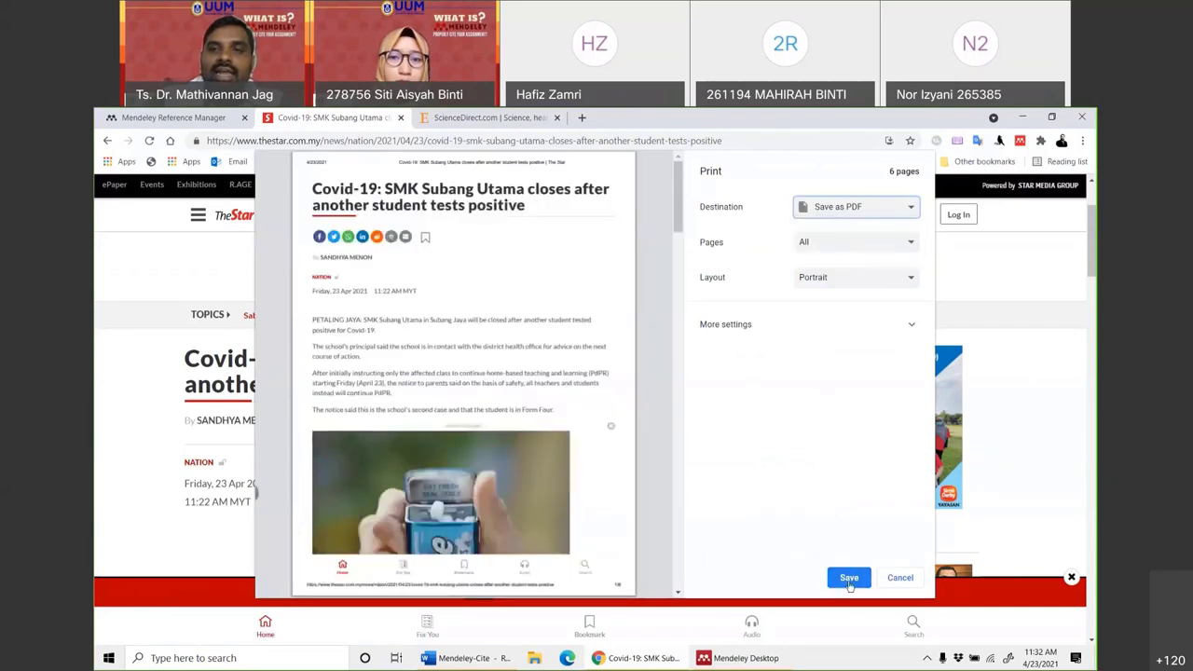
{"action": "left_click", "coordinate": [850, 578]}
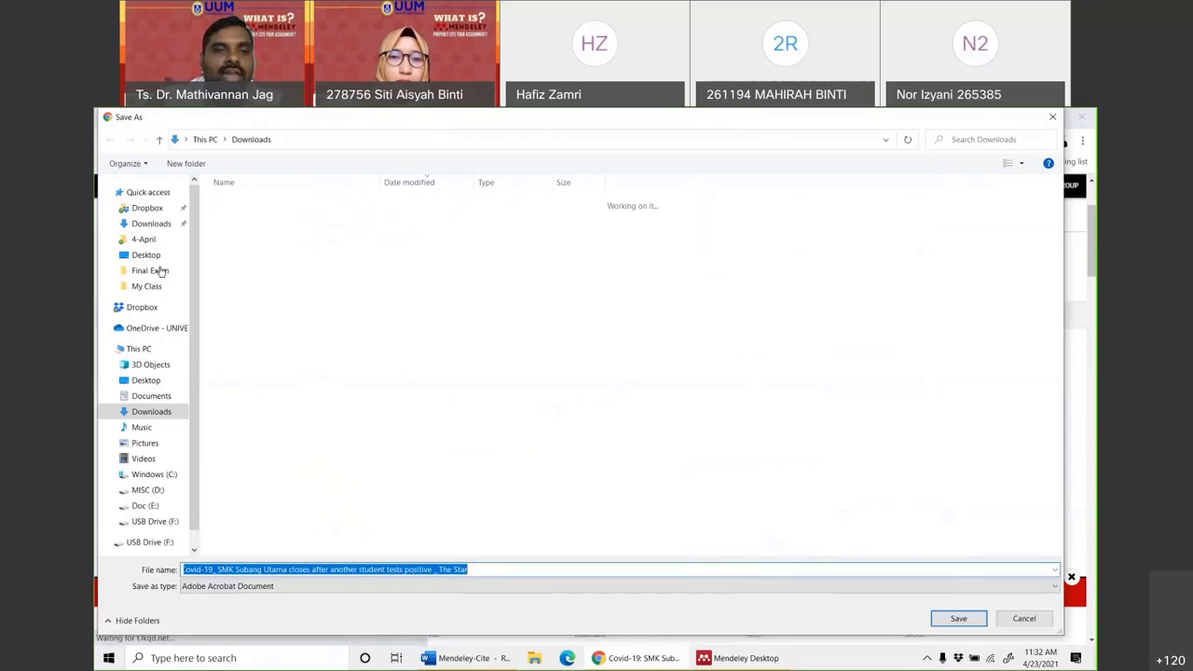
{"action": "left_click", "coordinate": [146, 254]}
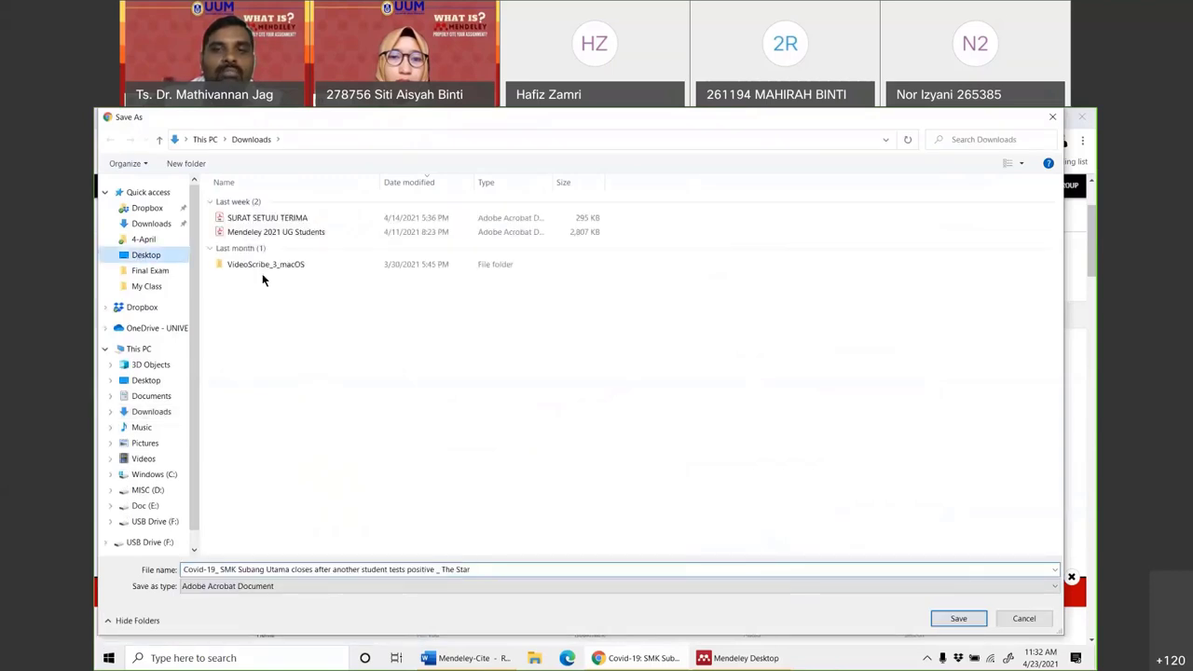
{"action": "left_click", "coordinate": [959, 620]}
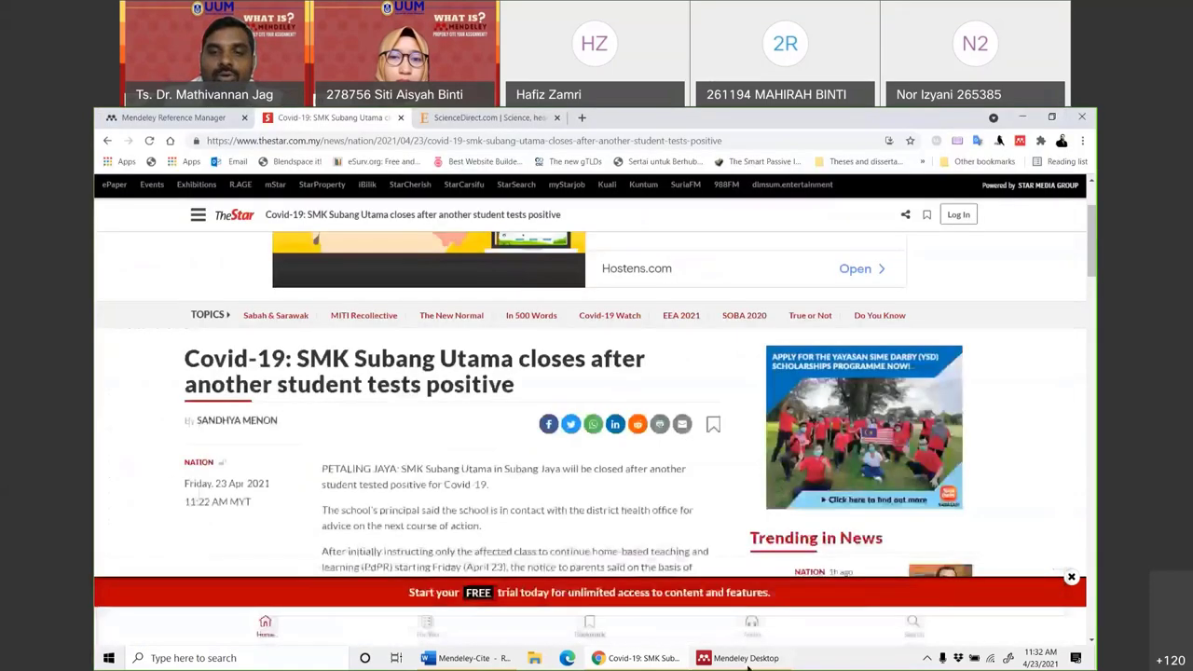
Import the Covid-19 article PDF from the Desktop with Add Files and open the new entry.
{"action": "key", "text": "alt+Tab"}
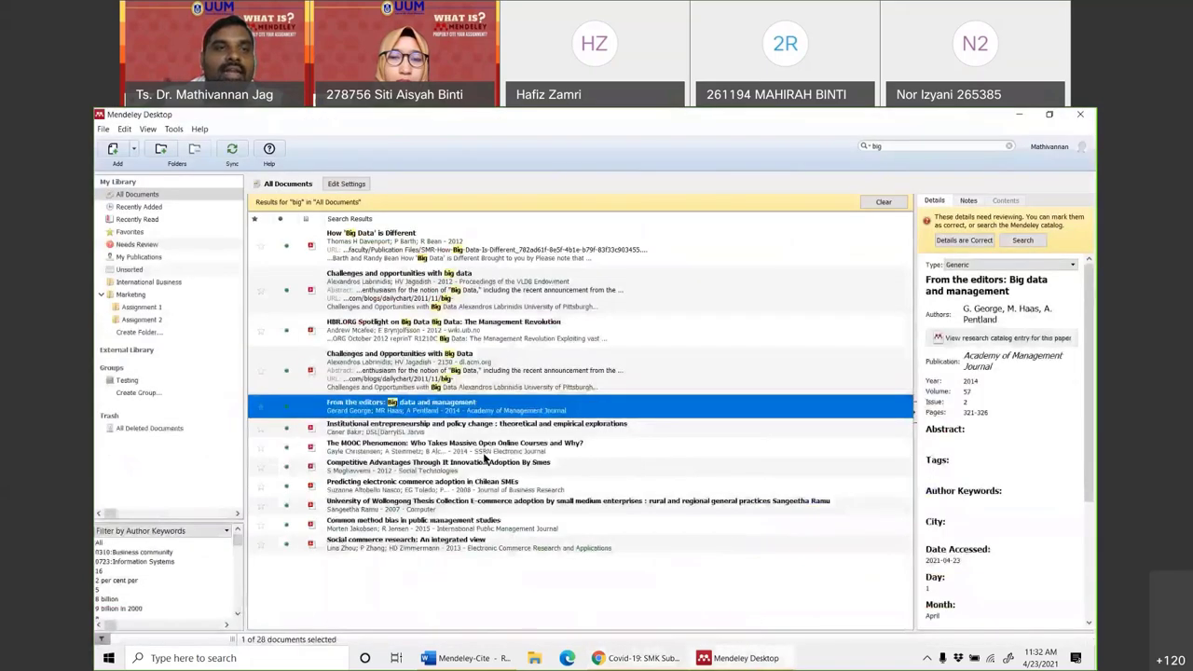
{"action": "left_click", "coordinate": [133, 149]}
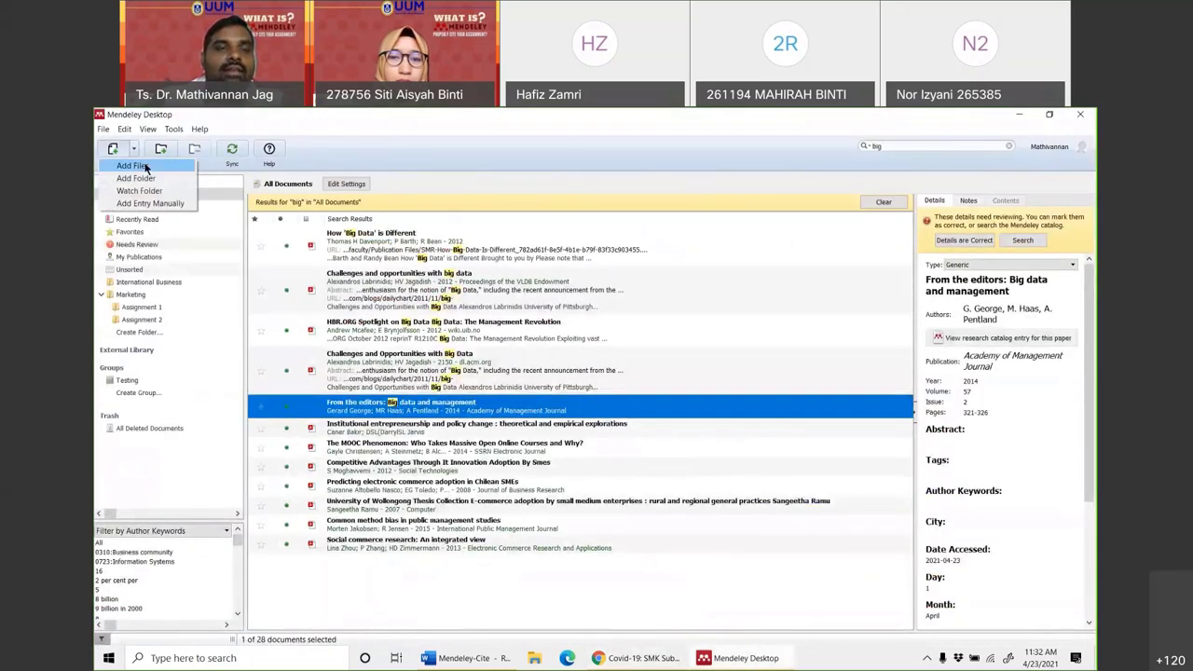
{"action": "left_click", "coordinate": [144, 167]}
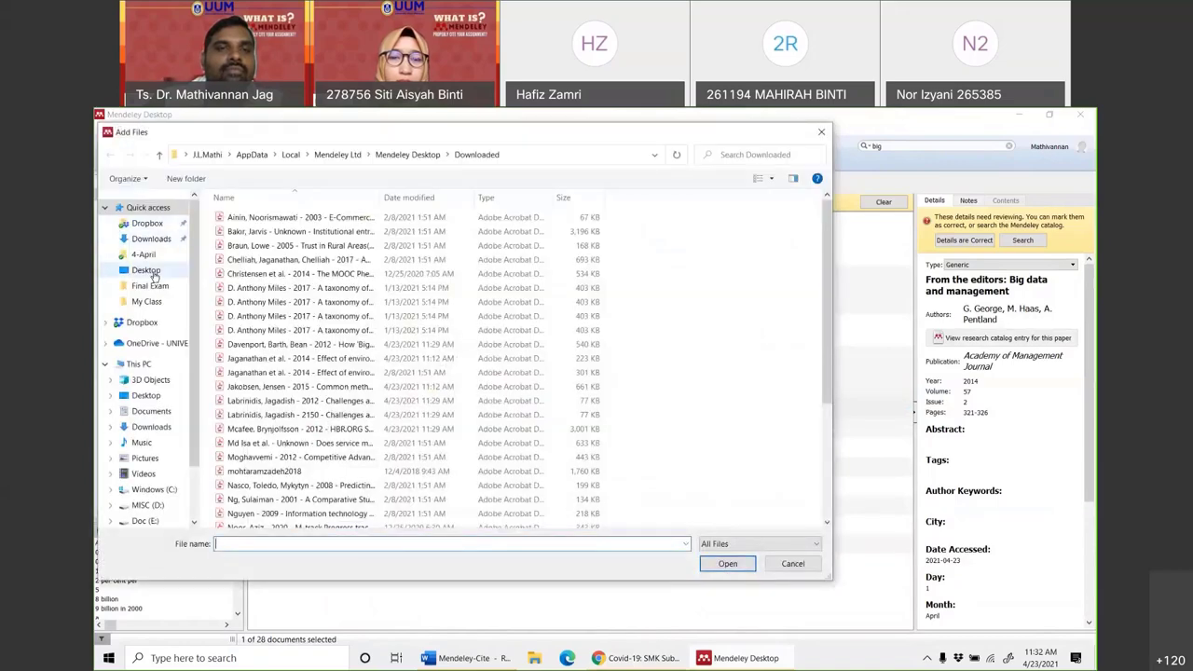
{"action": "left_click", "coordinate": [146, 271]}
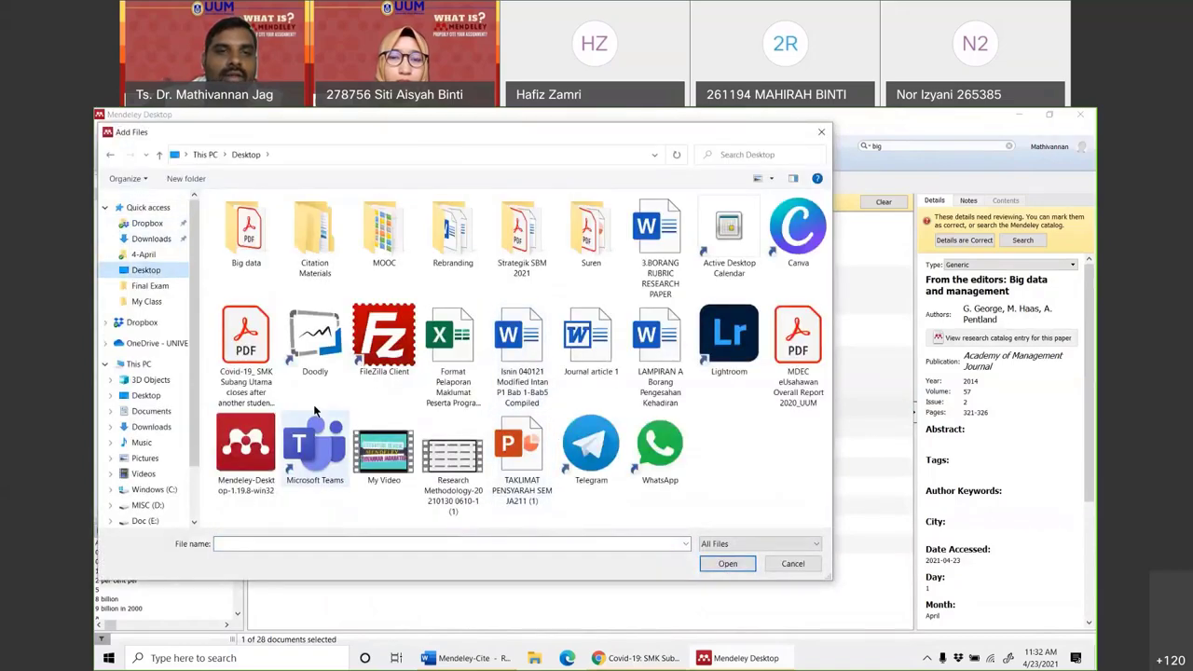
{"action": "double_click", "coordinate": [247, 350]}
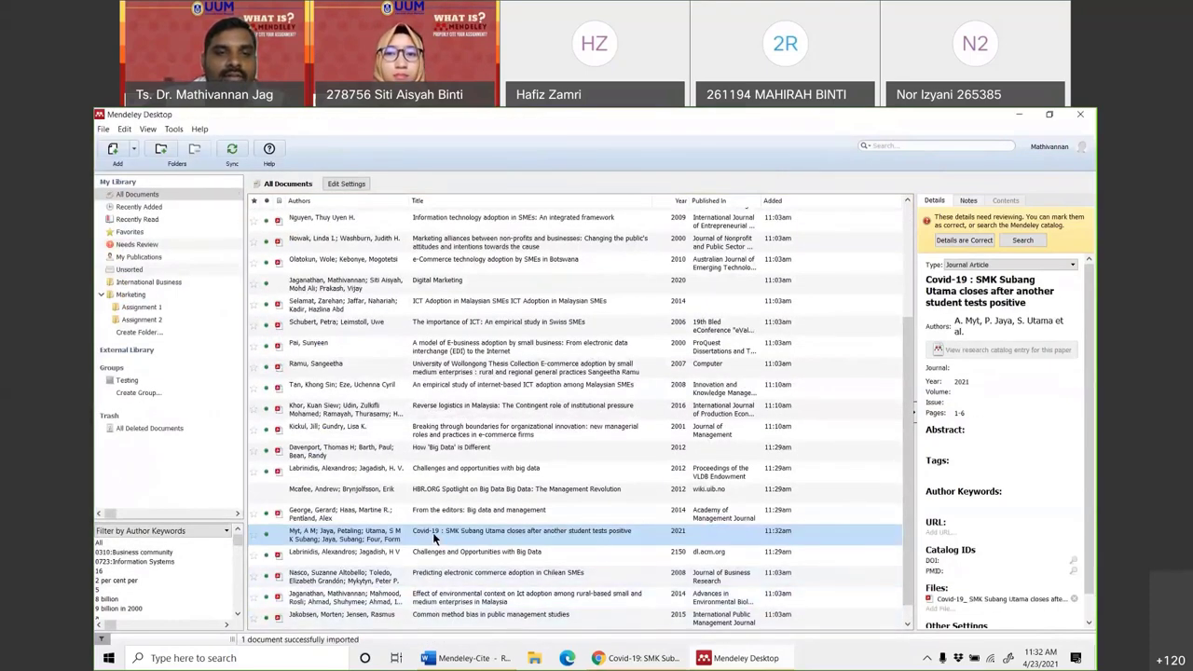
{"action": "double_click", "coordinate": [741, 532]}
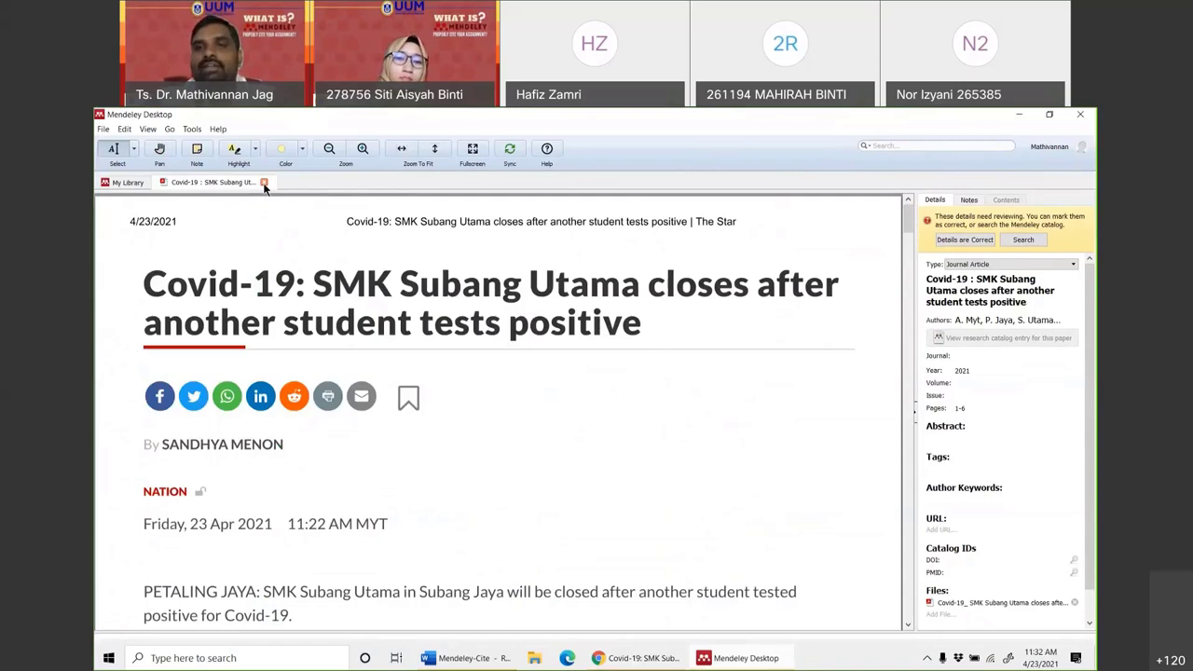
Close the Covid-19 article's reader tab to return to the library list.
{"action": "left_click", "coordinate": [264, 183]}
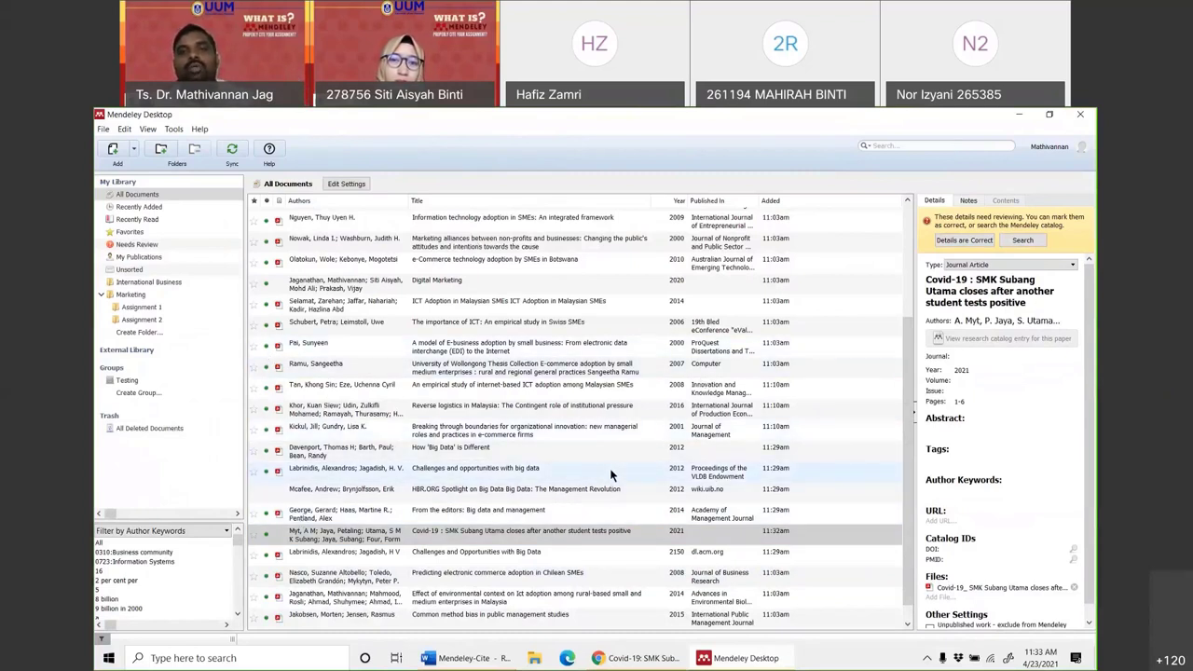
Re-maximize the Mendeley window and select the E-Commerce Stimuli and Practices in Malaysia paper.
{"action": "scroll", "coordinate": [820, 317], "scroll_direction": "up", "scroll_amount": 3}
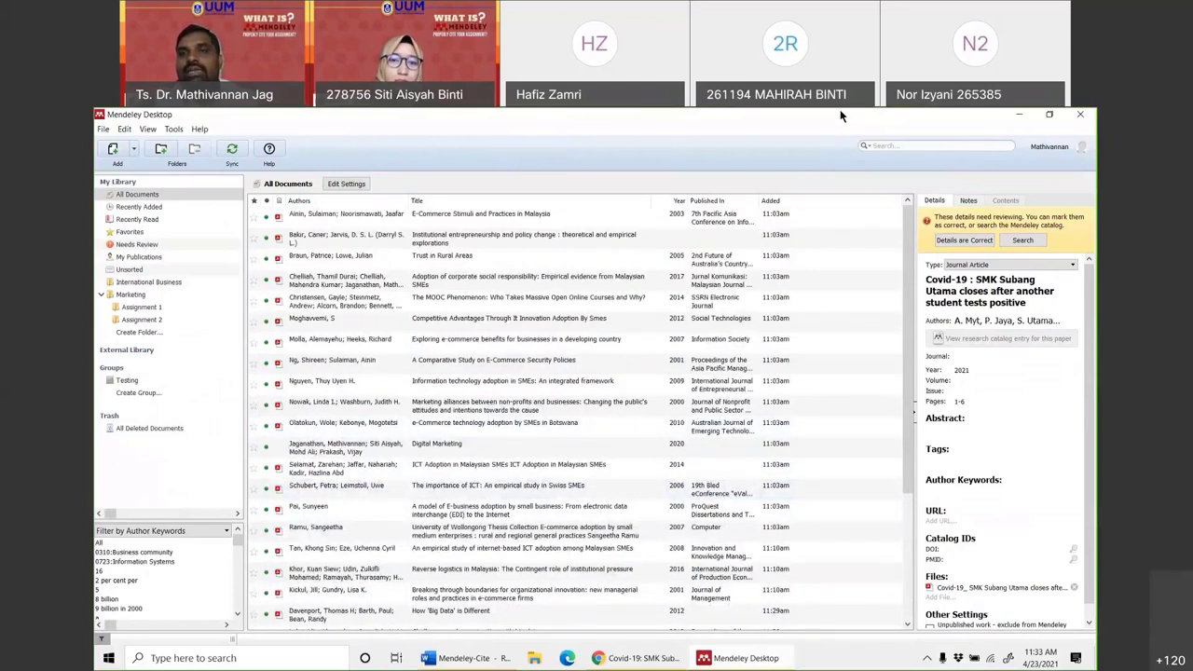
{"action": "double_click", "coordinate": [806, 115]}
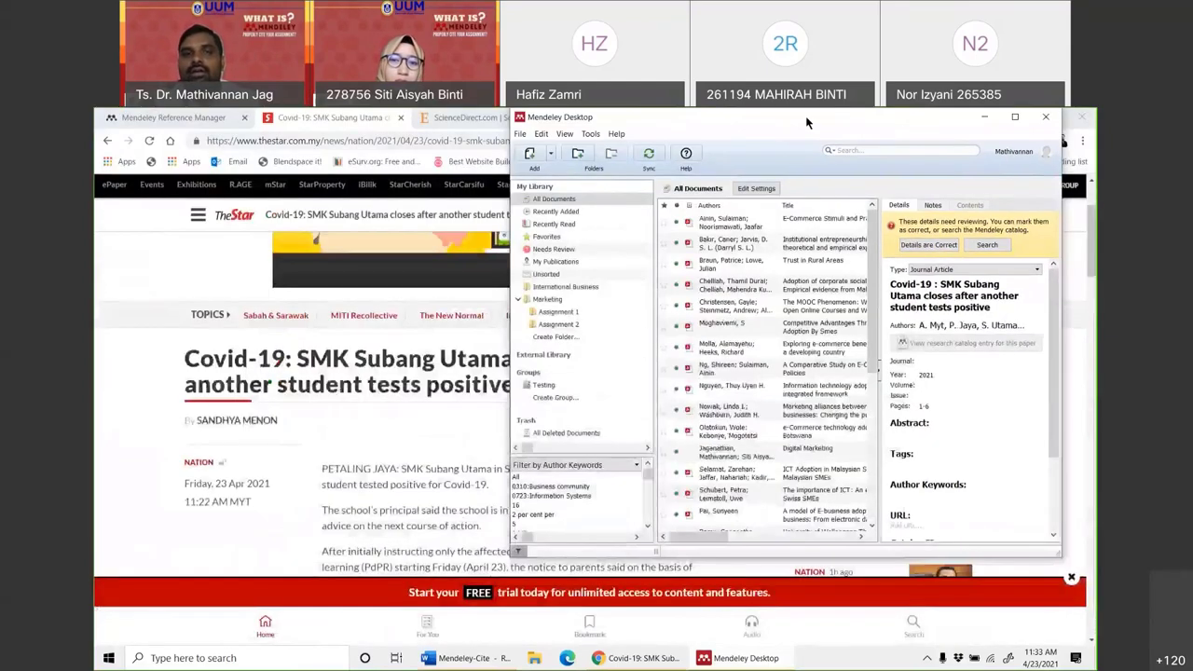
{"action": "left_click", "coordinate": [1017, 115]}
{"action": "left_click", "coordinate": [368, 283]}
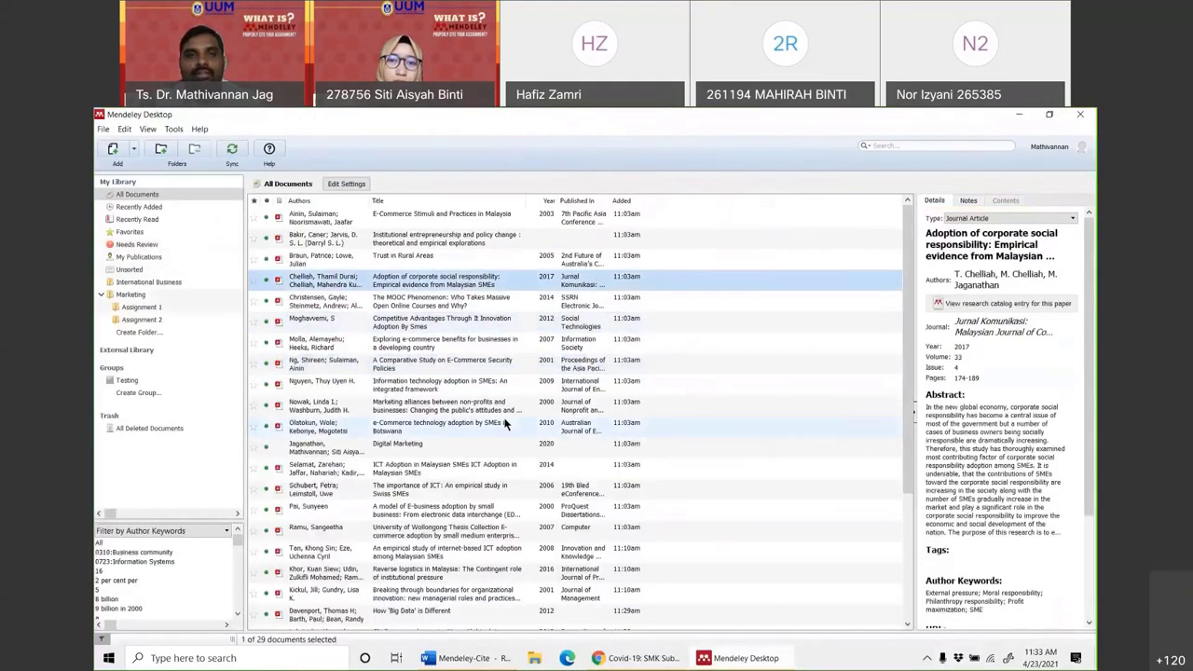
{"action": "left_click", "coordinate": [411, 221]}
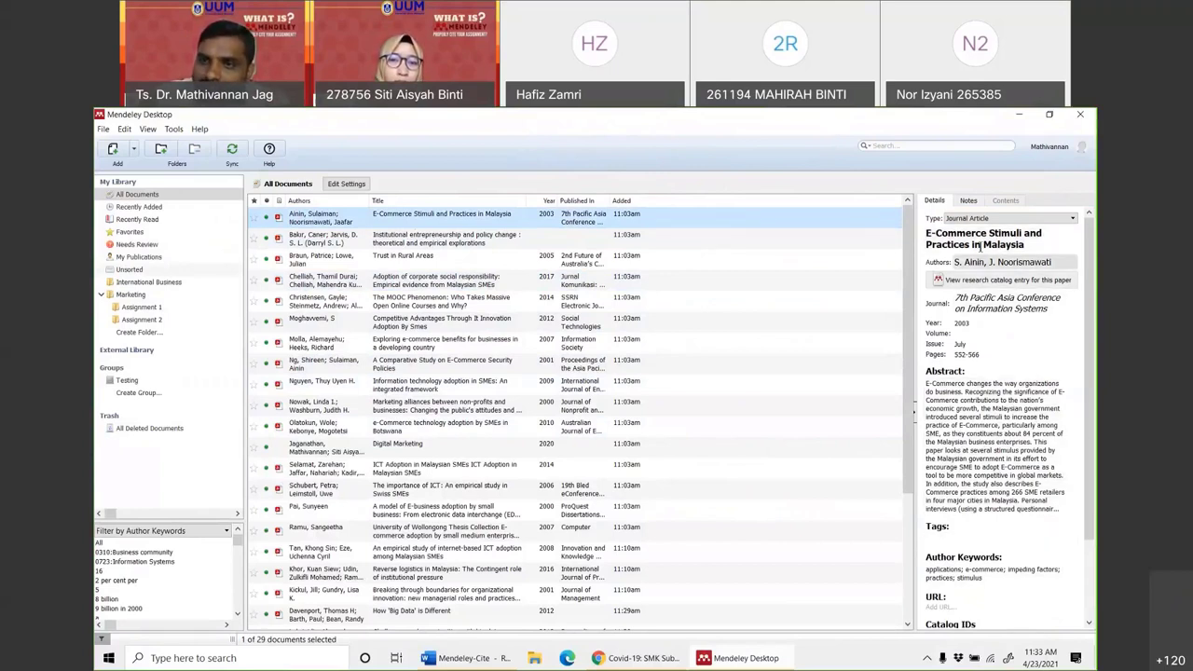
Check the paper's title and journal fields, then open its PDF in a reader tab.
{"action": "left_click", "coordinate": [1014, 245]}
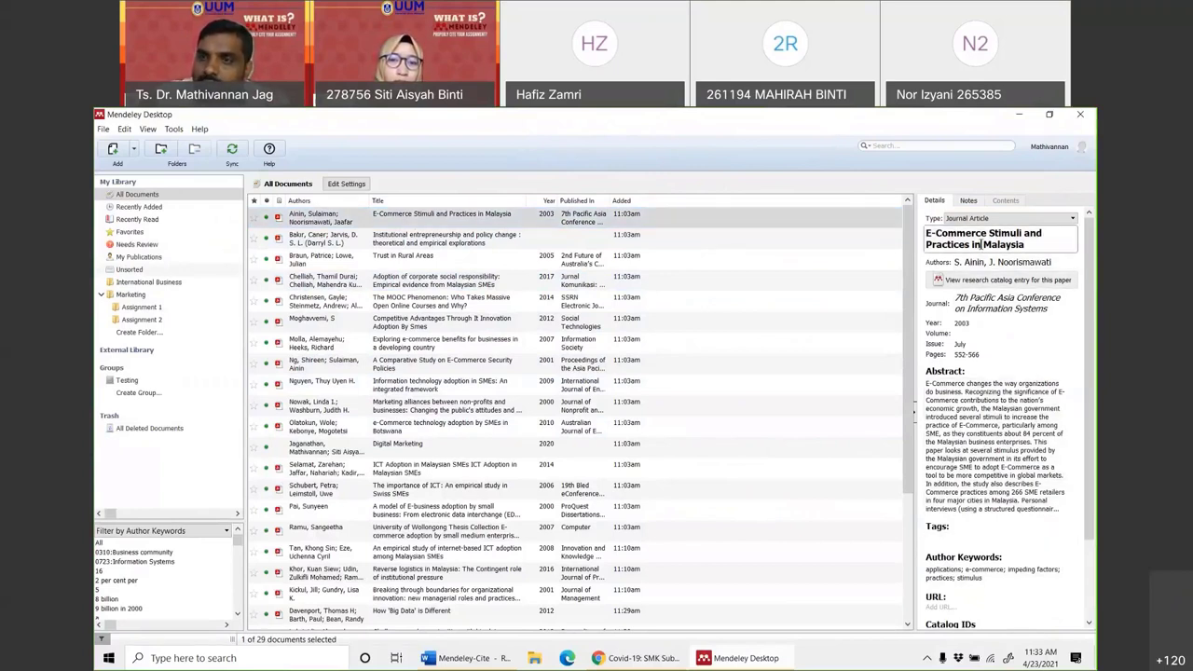
{"action": "triple_click", "coordinate": [1035, 244]}
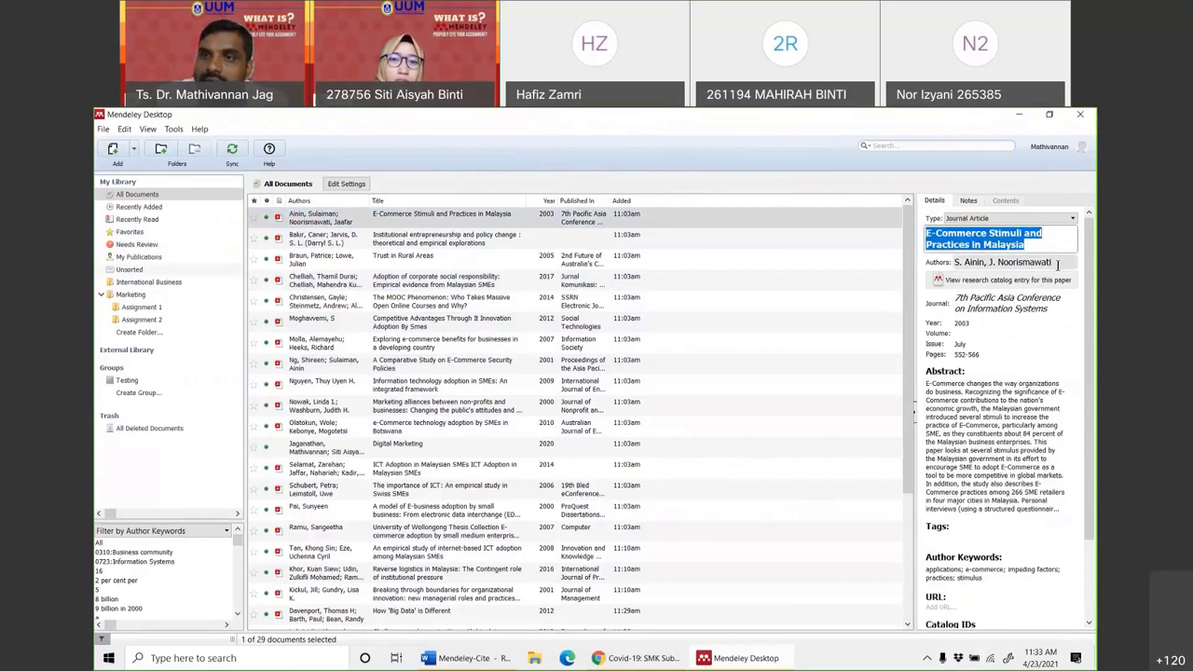
{"action": "left_click", "coordinate": [998, 304]}
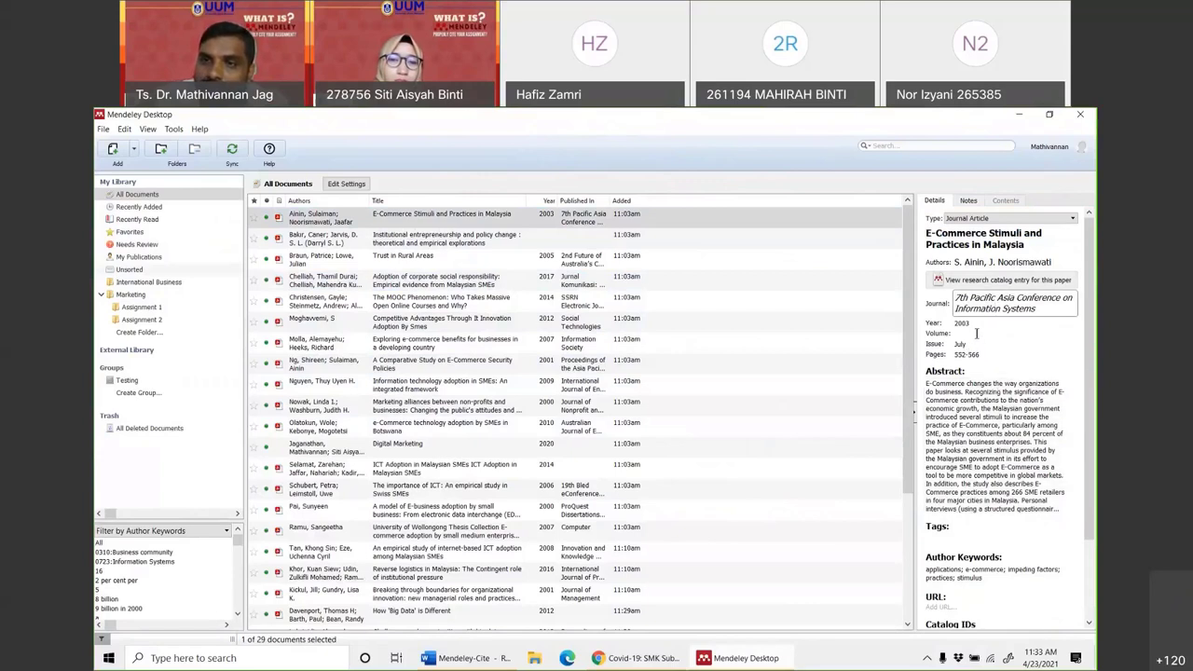
{"action": "left_click", "coordinate": [987, 328]}
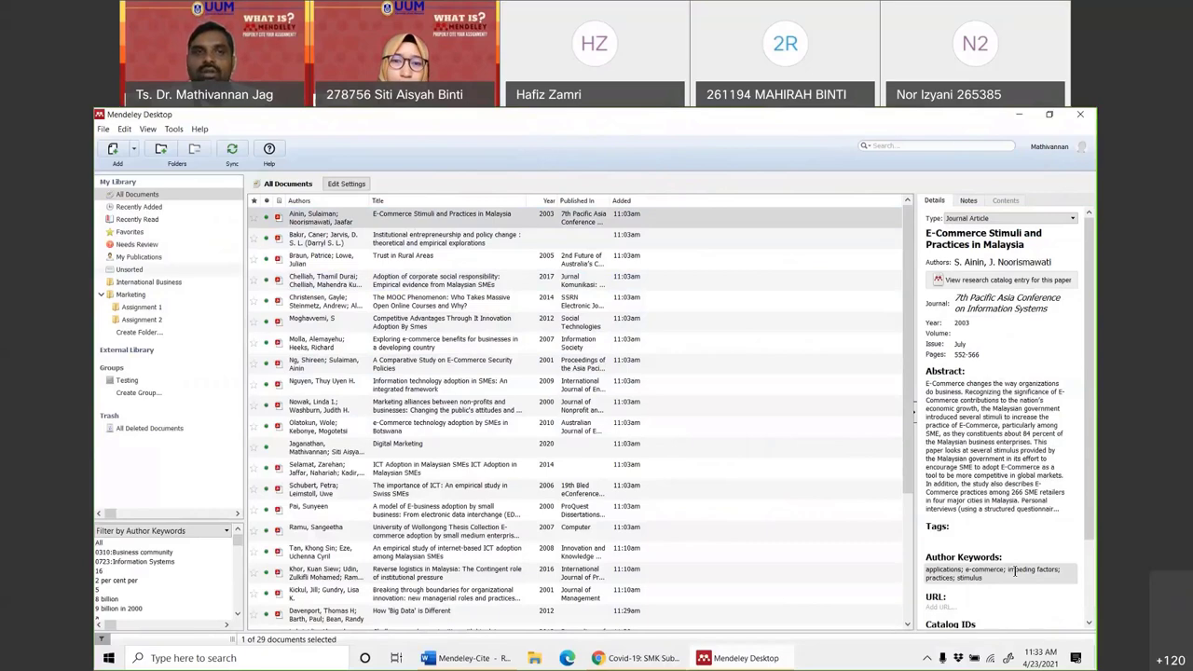
{"action": "left_click", "coordinate": [352, 218]}
{"action": "double_click", "coordinate": [351, 215]}
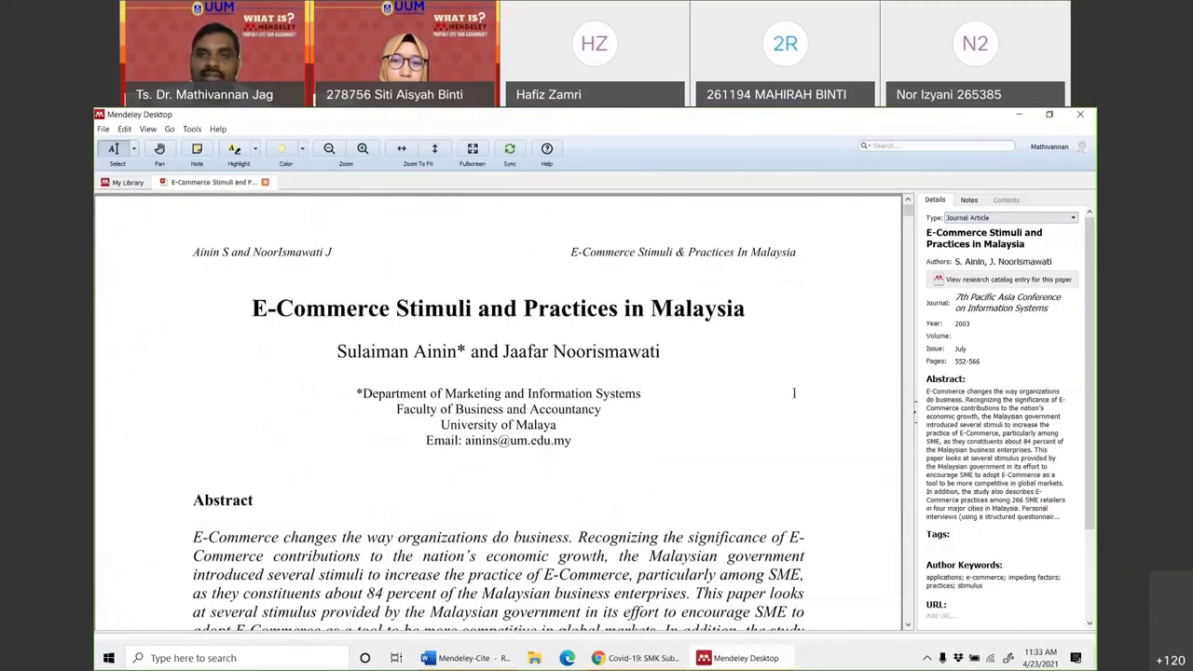
Change the E-Commerce Stimuli paper's type to Conference Proceedings and delete its 'July' Issue value.
{"action": "scroll", "coordinate": [791, 402], "scroll_direction": "down", "scroll_amount": 10}
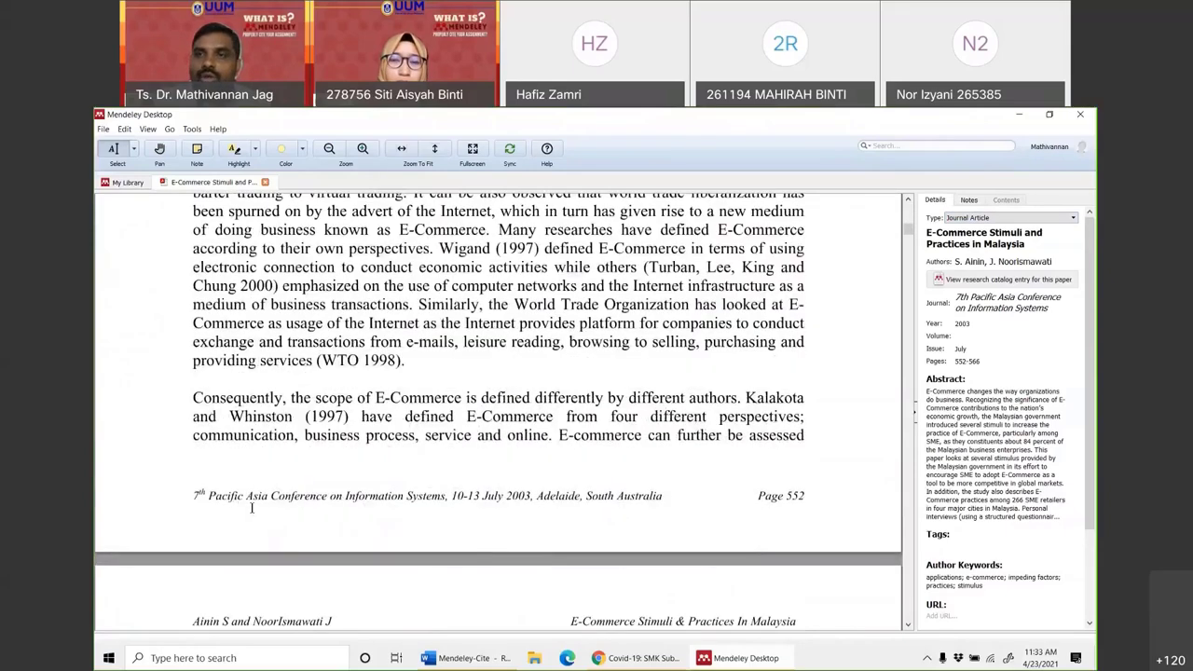
{"action": "left_click", "coordinate": [979, 219]}
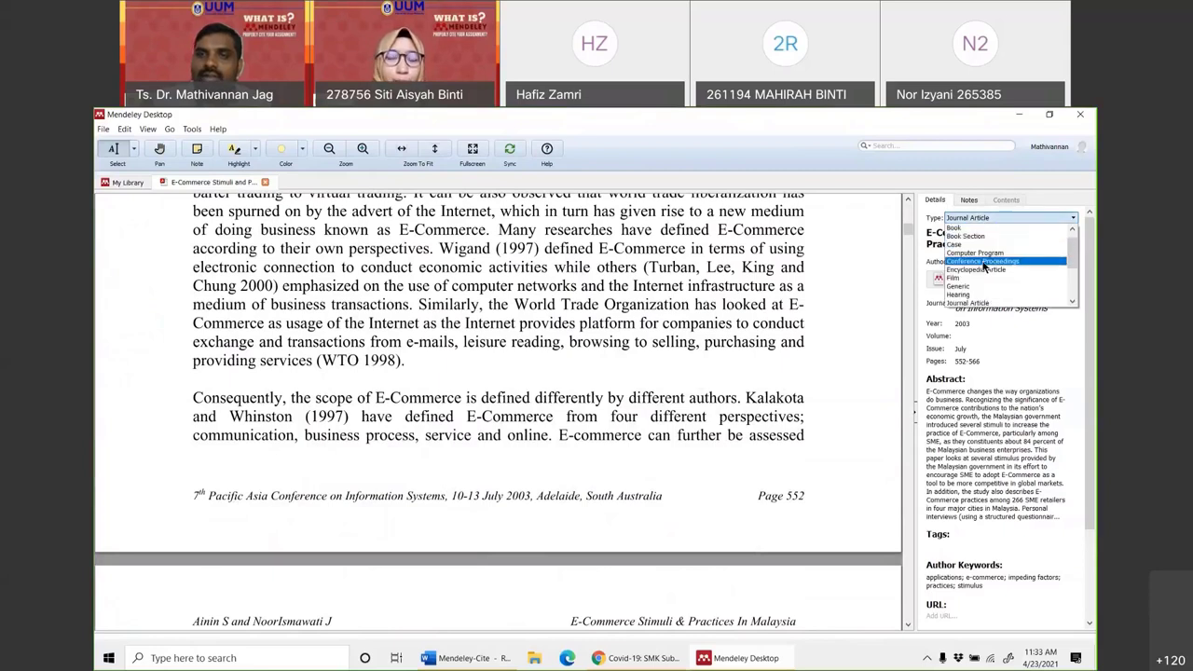
{"action": "left_click", "coordinate": [985, 262]}
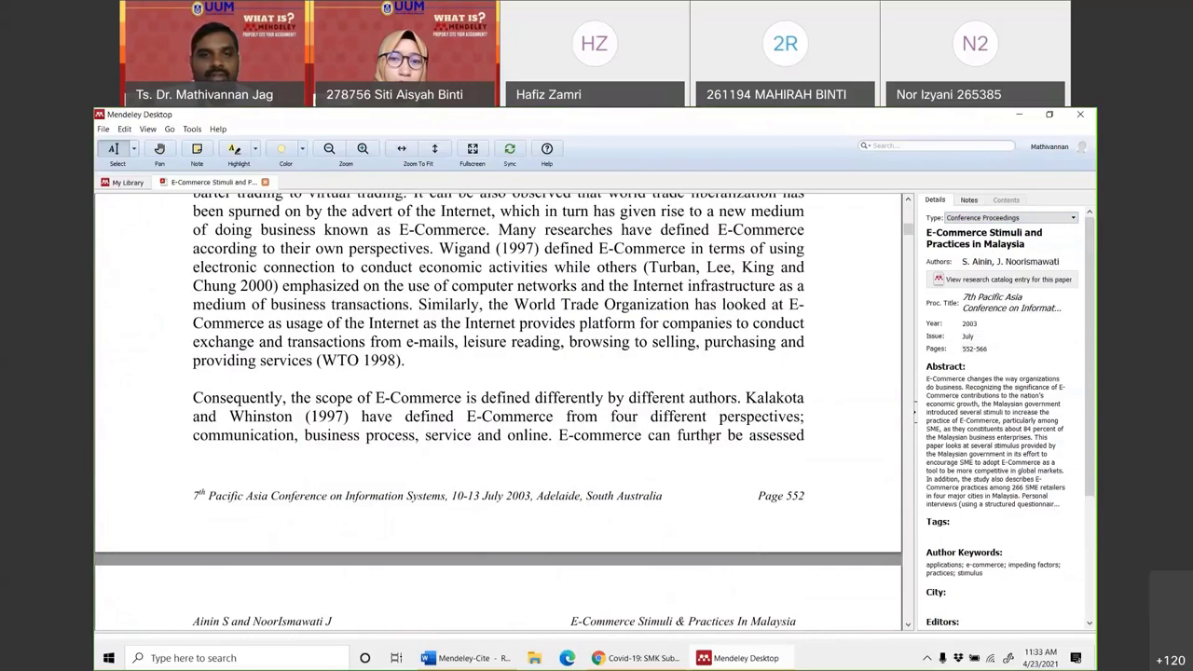
{"action": "scroll", "coordinate": [629, 465], "scroll_direction": "up", "scroll_amount": 6}
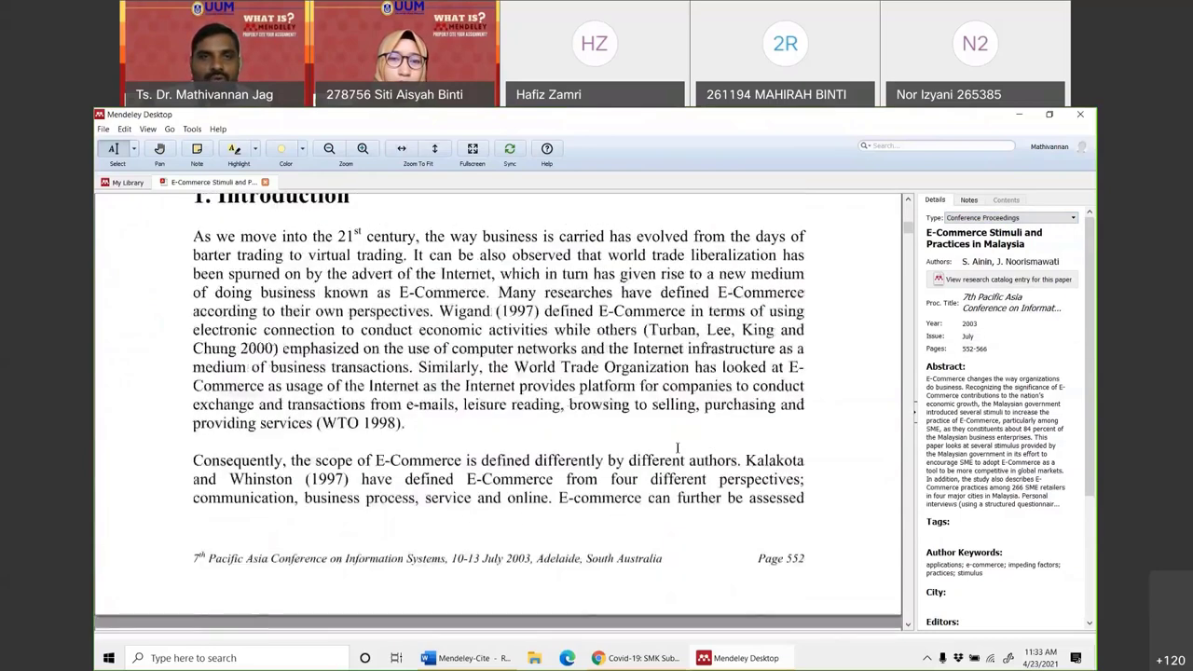
{"action": "scroll", "coordinate": [683, 440], "scroll_direction": "up", "scroll_amount": 3}
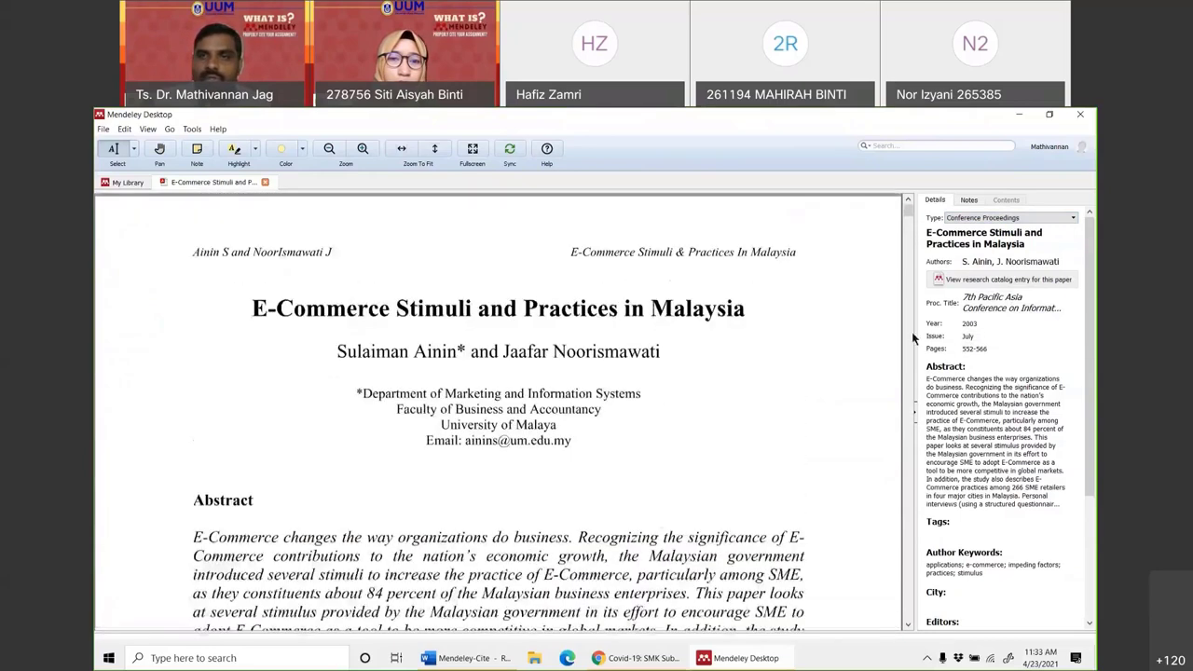
{"action": "left_click", "coordinate": [985, 335]}
{"action": "key", "text": "Delete"}
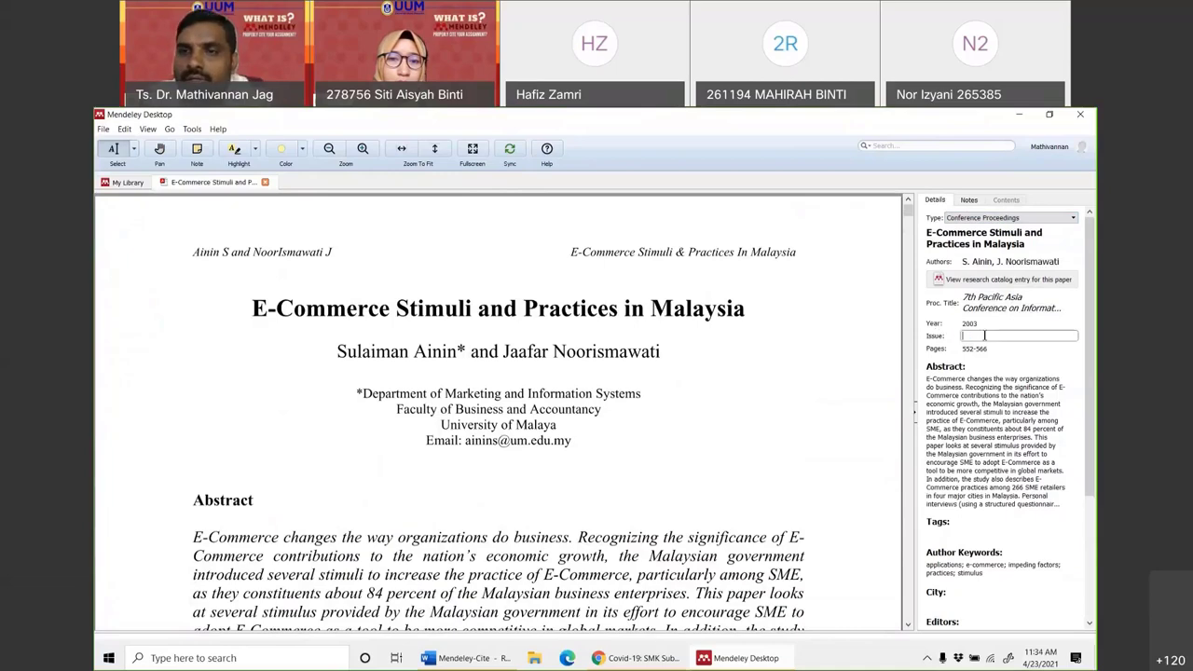
{"action": "left_click", "coordinate": [940, 348]}
Close the E-Commerce Stimuli PDF tab to return to the library list.
{"action": "scroll", "coordinate": [644, 471], "scroll_direction": "down", "scroll_amount": 10}
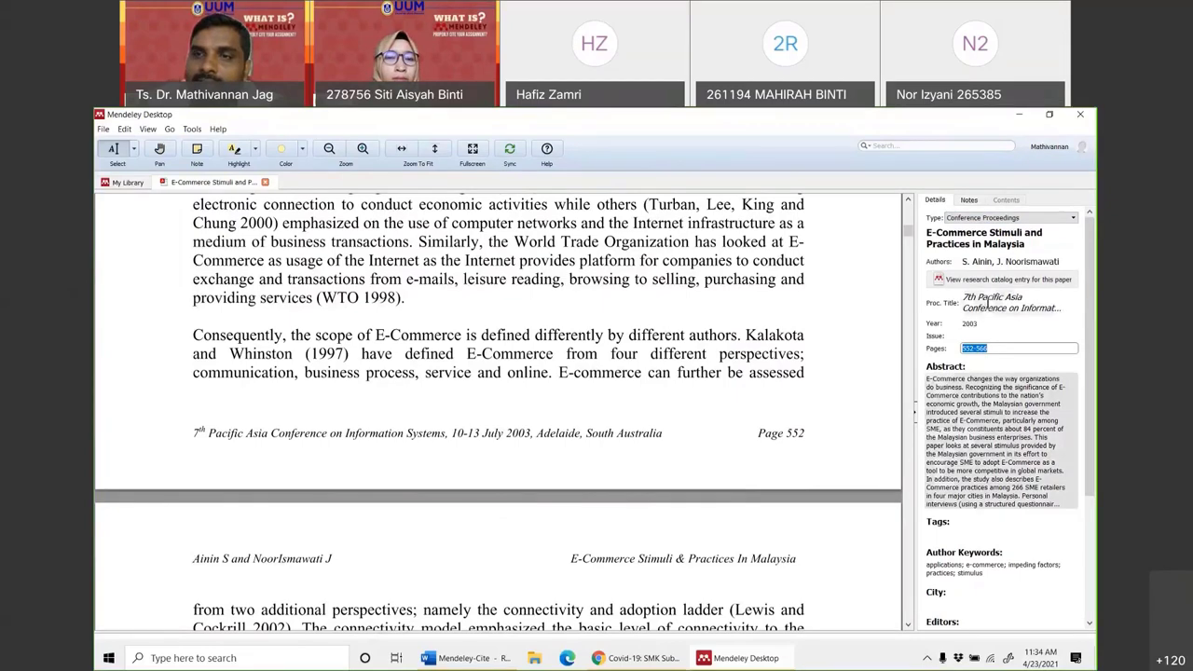
{"action": "scroll", "coordinate": [1025, 407], "scroll_direction": "down", "scroll_amount": 3}
{"action": "scroll", "coordinate": [1089, 406], "scroll_direction": "up", "scroll_amount": 3}
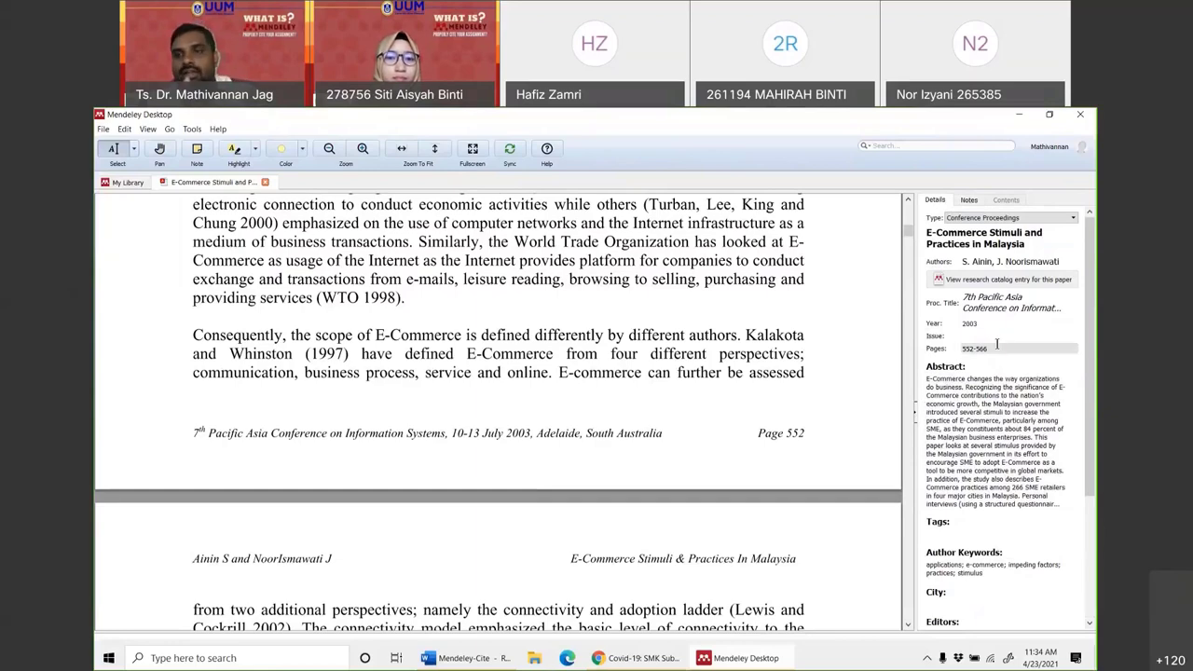
{"action": "left_click", "coordinate": [265, 183]}
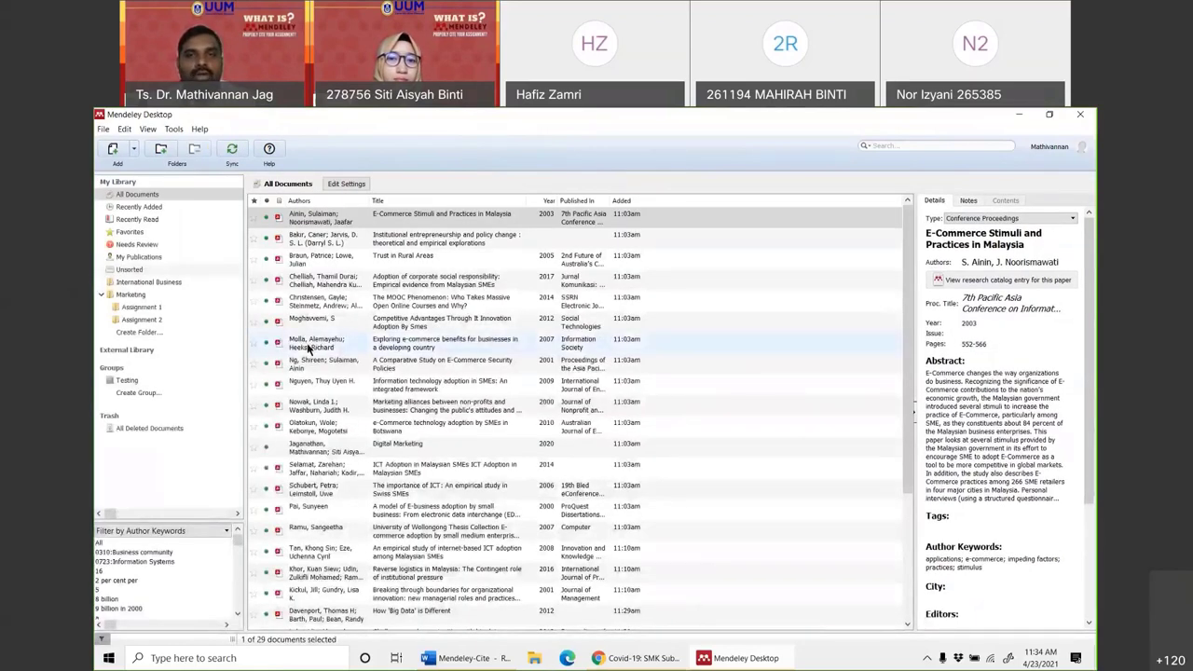
{"action": "left_click", "coordinate": [328, 260]}
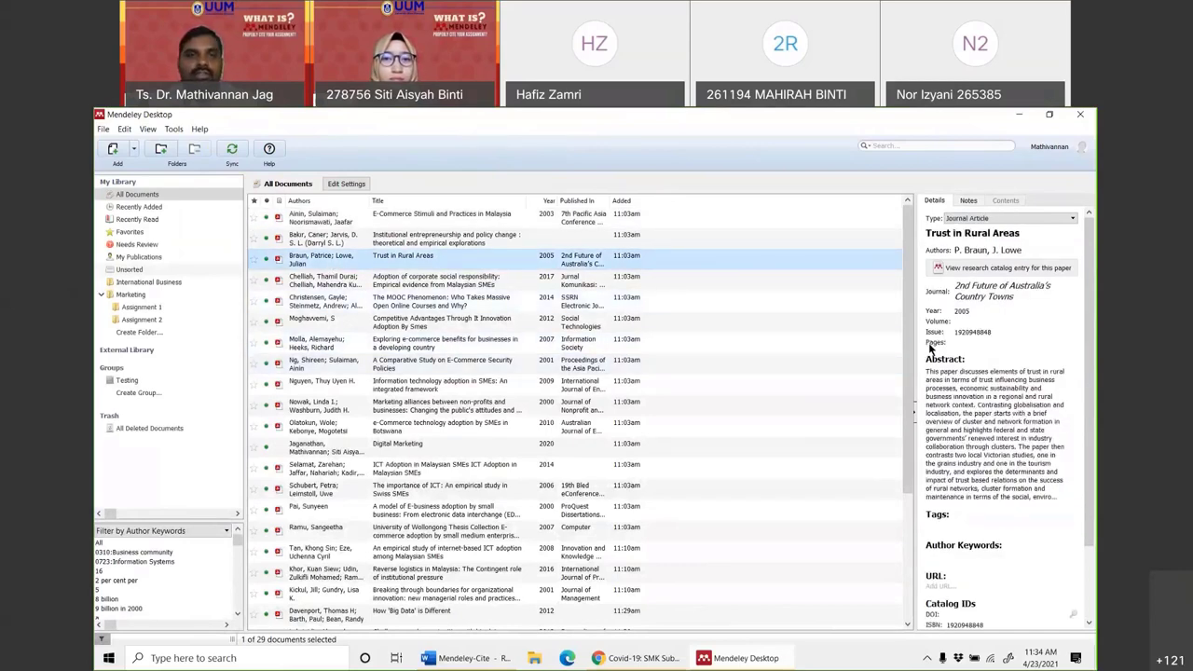
{"action": "double_click", "coordinate": [351, 261]}
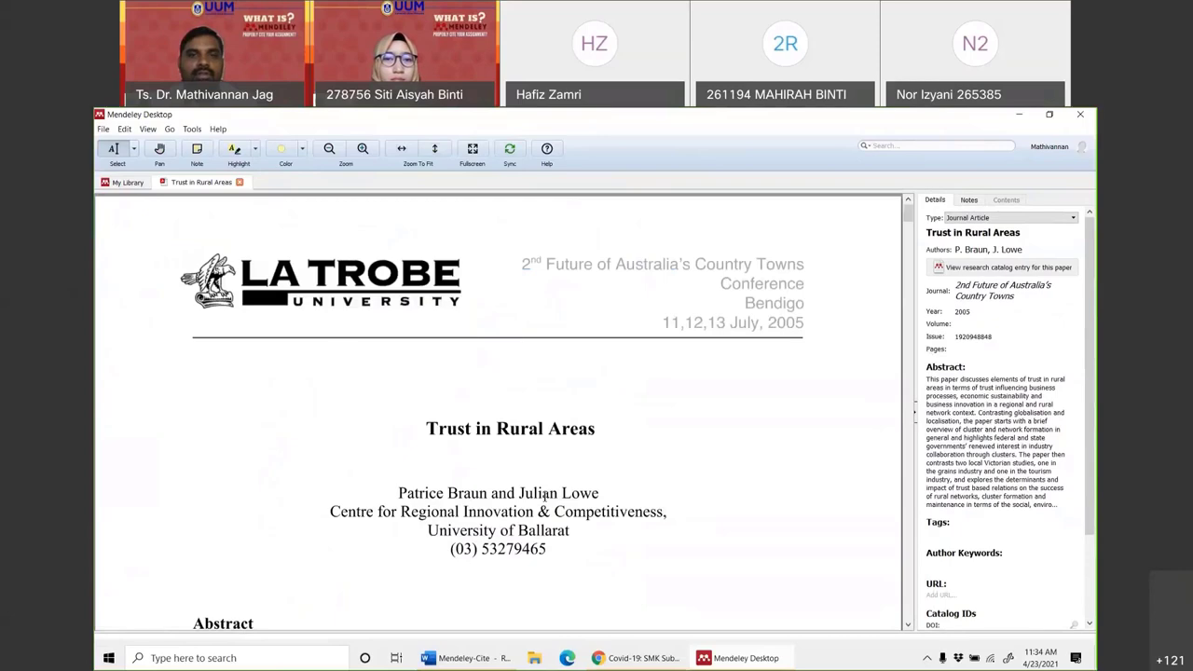
{"action": "scroll", "coordinate": [544, 497], "scroll_direction": "down", "scroll_amount": 15}
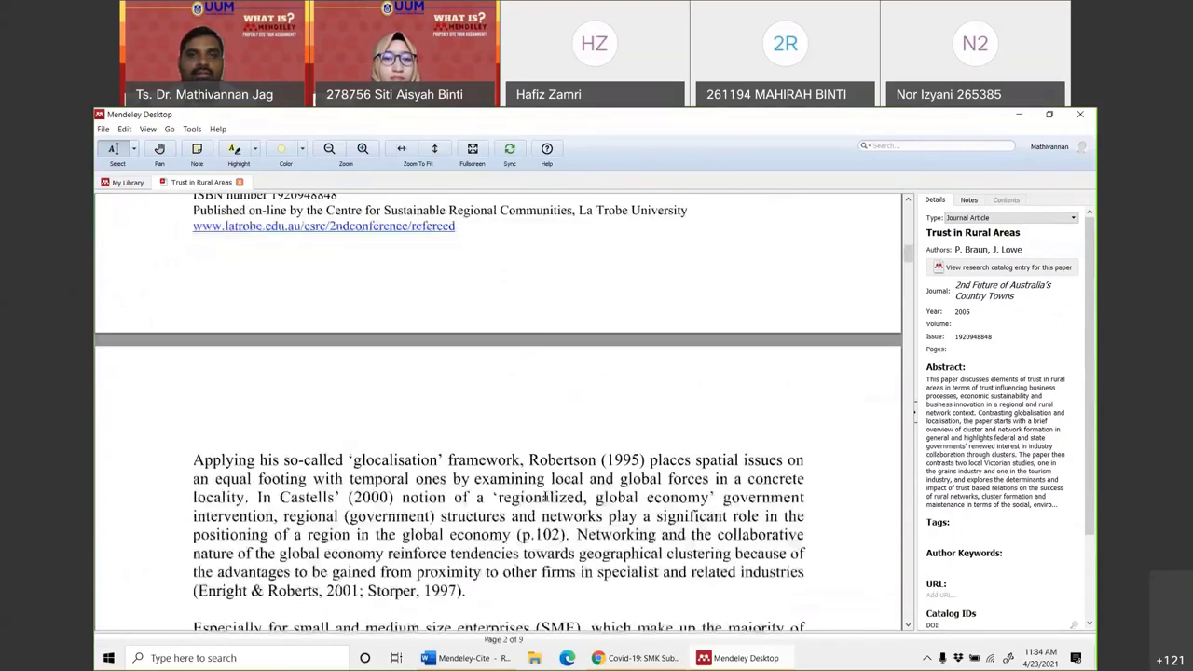
{"action": "scroll", "coordinate": [544, 497], "scroll_direction": "up", "scroll_amount": 10}
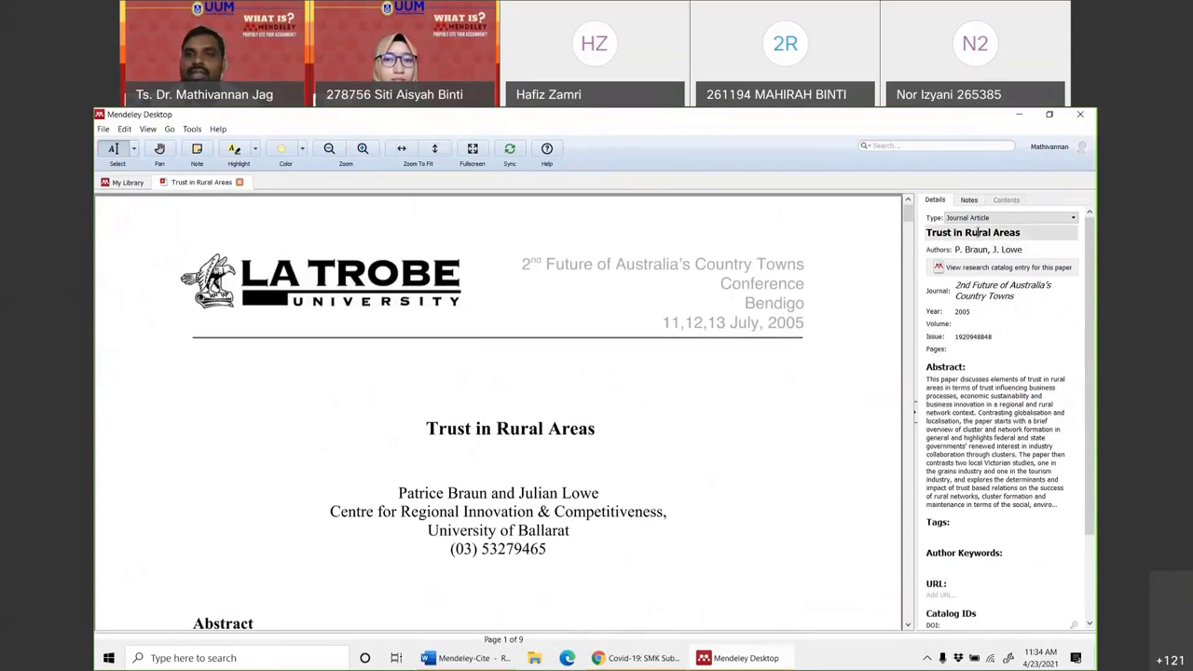
{"action": "left_click", "coordinate": [979, 218]}
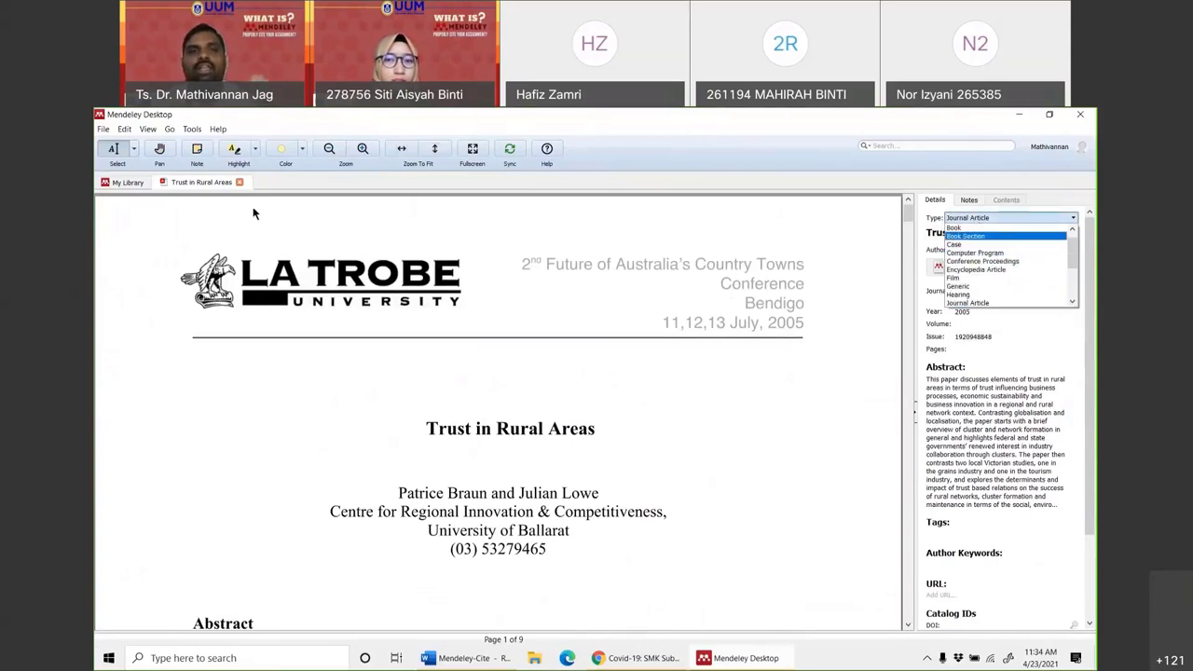
{"action": "left_click", "coordinate": [239, 183]}
{"action": "left_click", "coordinate": [239, 182]}
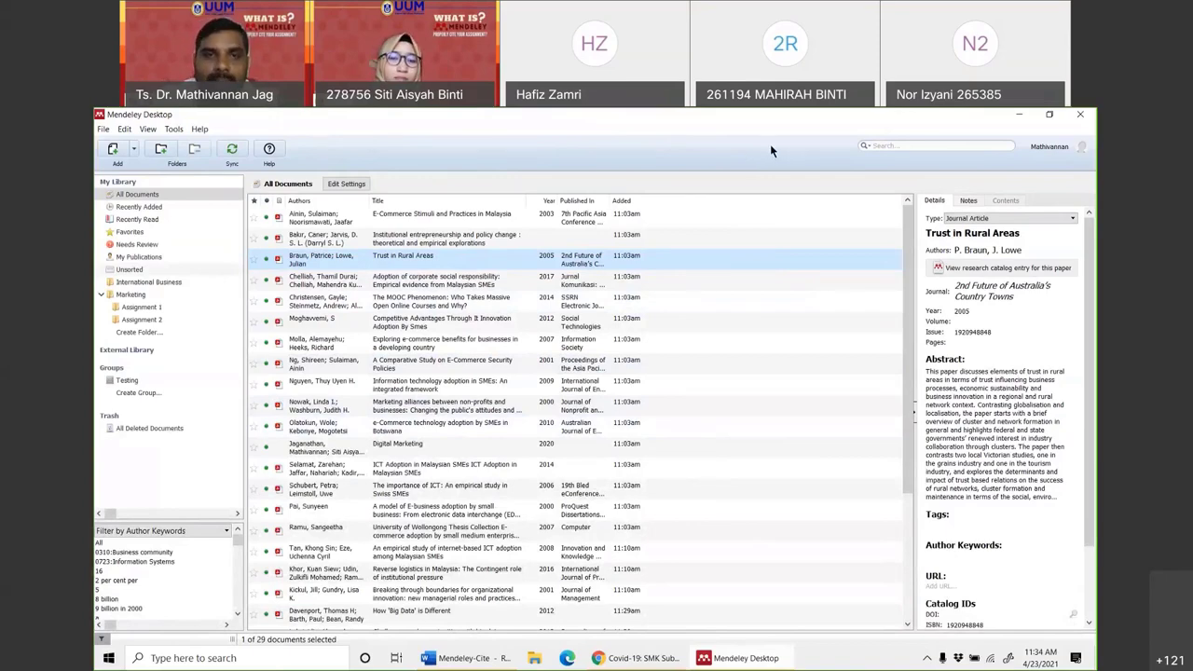
{"action": "left_click", "coordinate": [446, 322]}
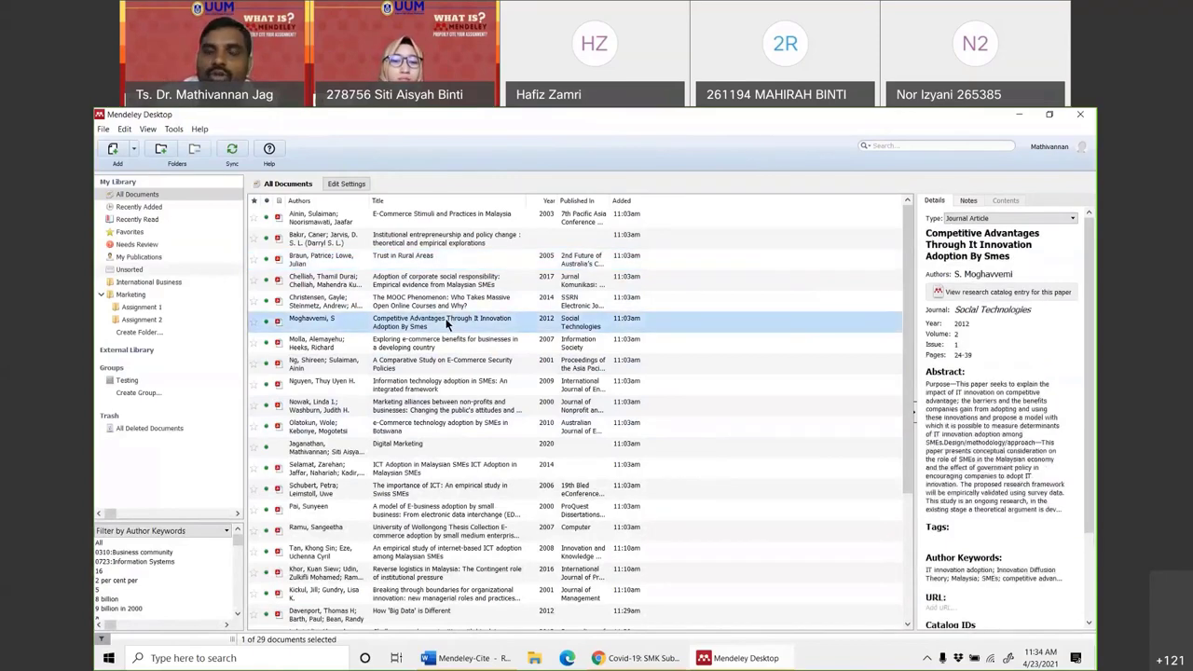
{"action": "double_click", "coordinate": [447, 321]}
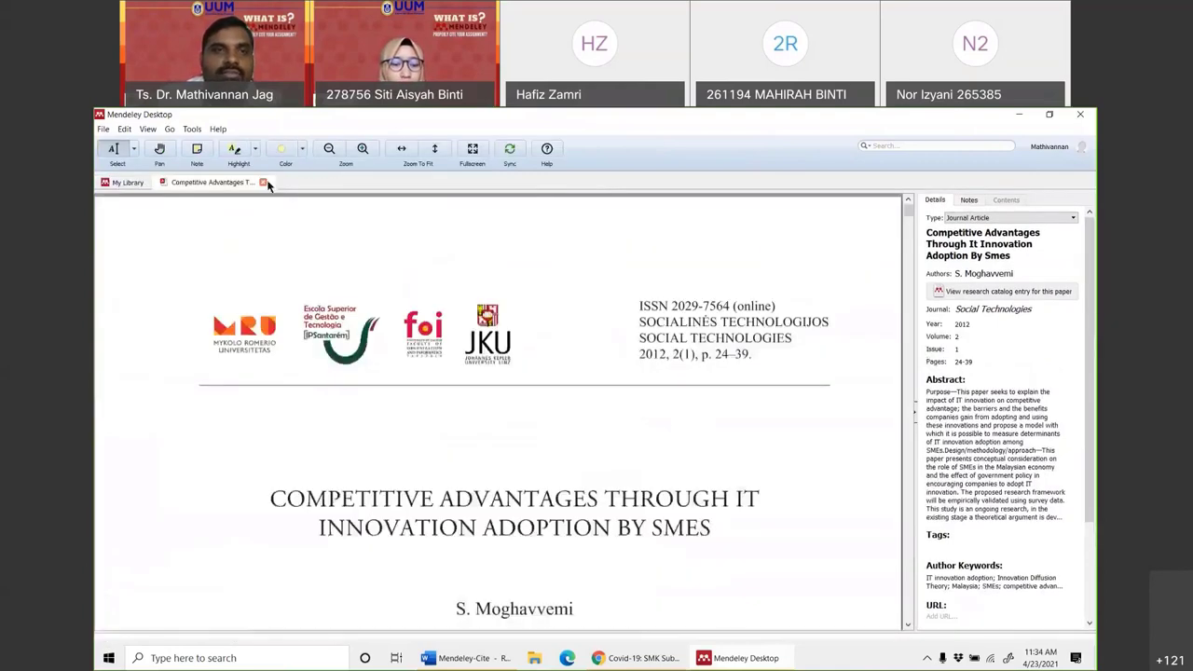
{"action": "left_click", "coordinate": [265, 183]}
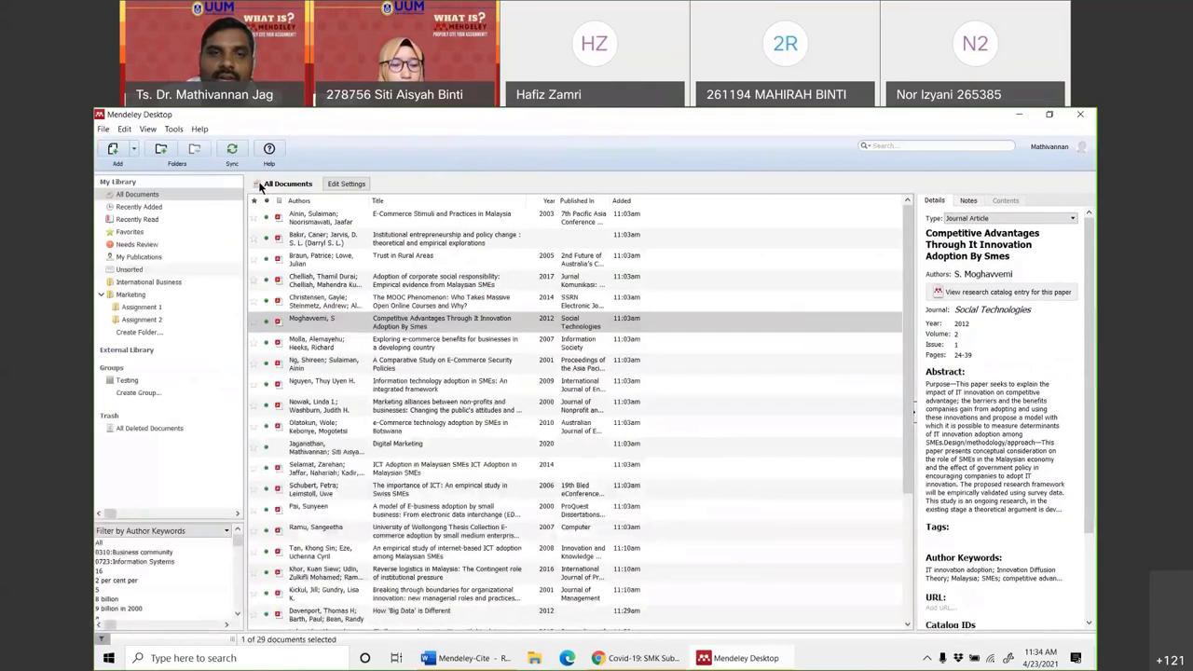
{"action": "left_click", "coordinate": [439, 363]}
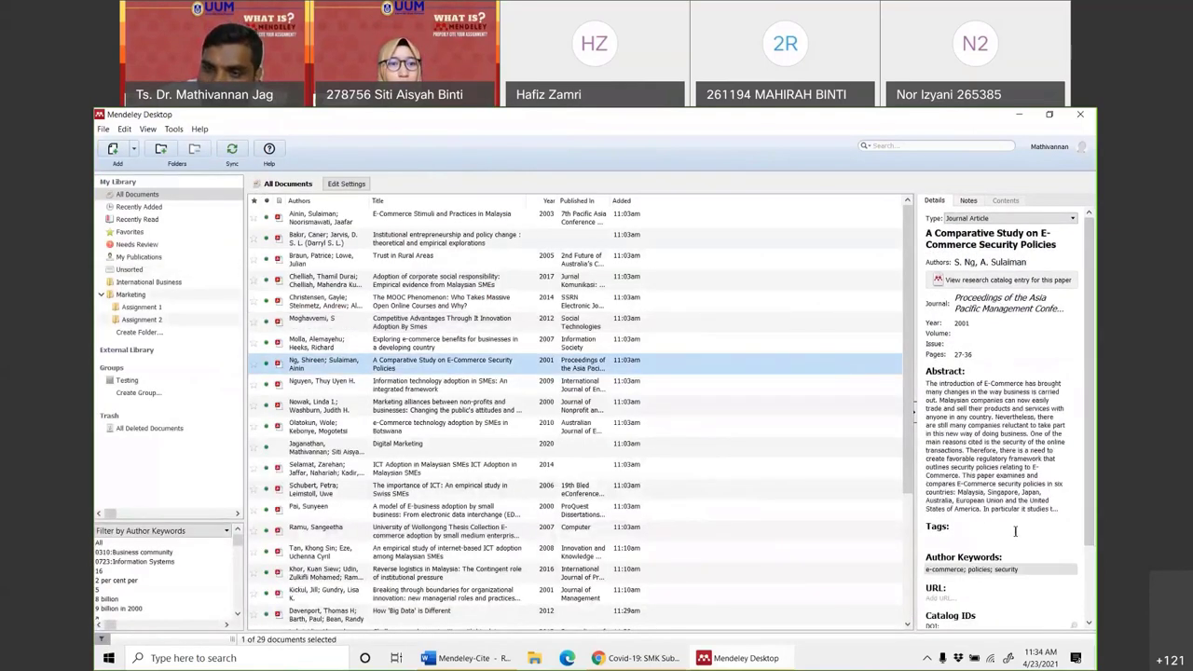
{"action": "scroll", "coordinate": [966, 433], "scroll_direction": "down", "scroll_amount": 3}
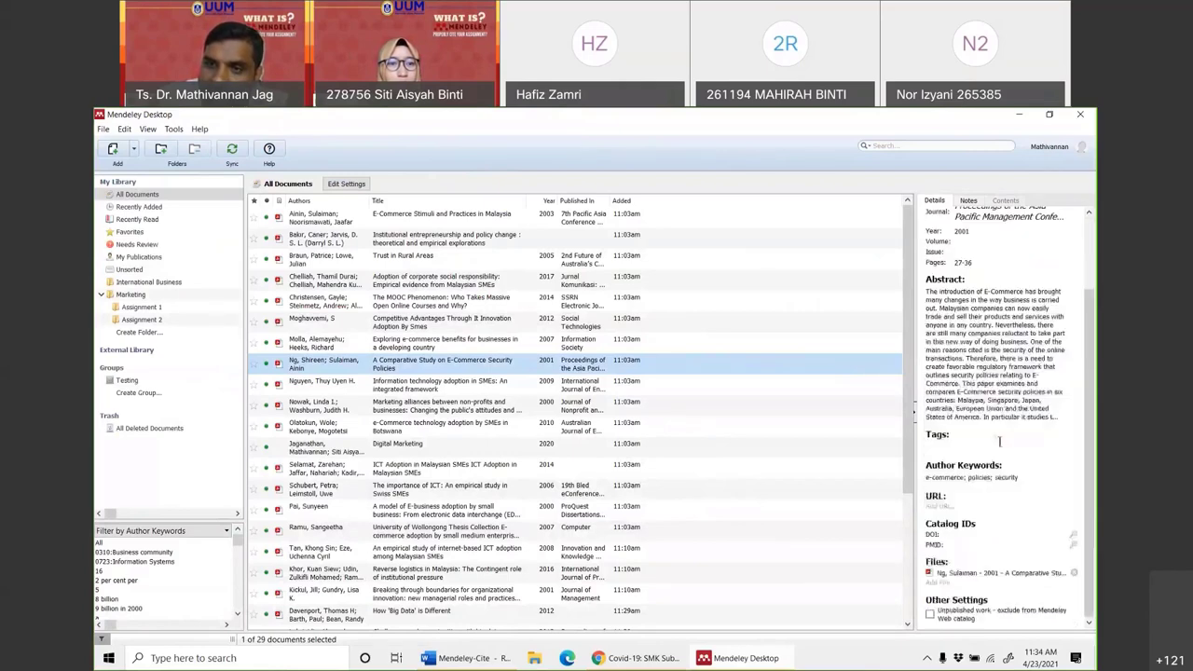
{"action": "left_click", "coordinate": [381, 494]}
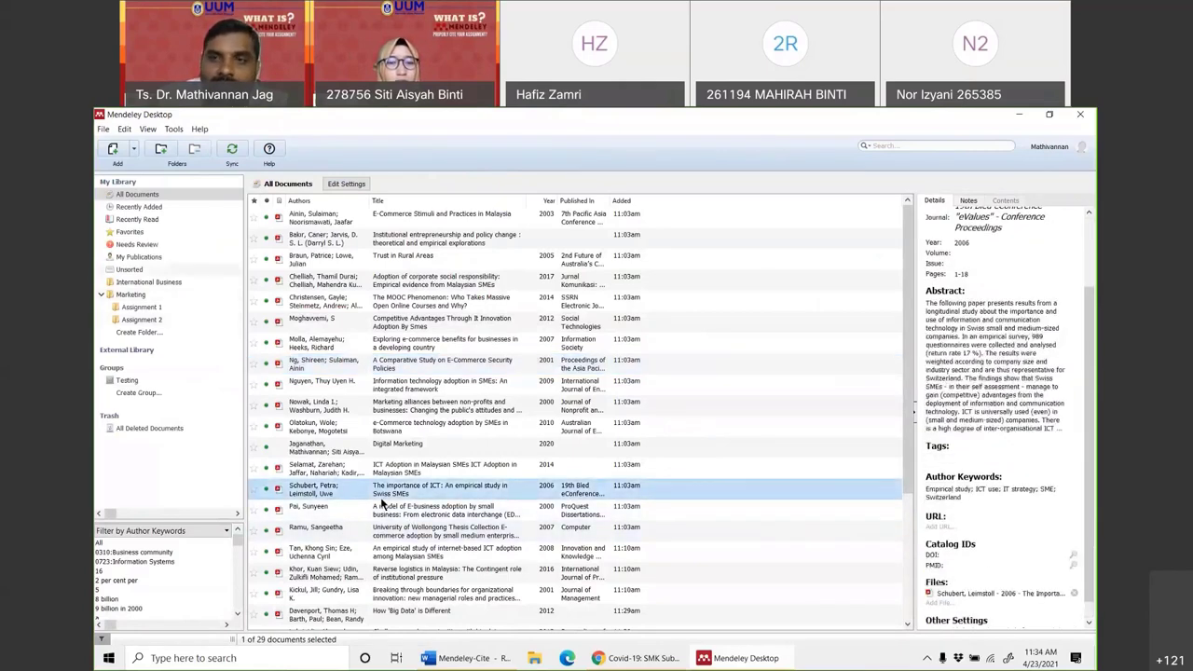
{"action": "scroll", "coordinate": [963, 378], "scroll_direction": "down", "scroll_amount": 1}
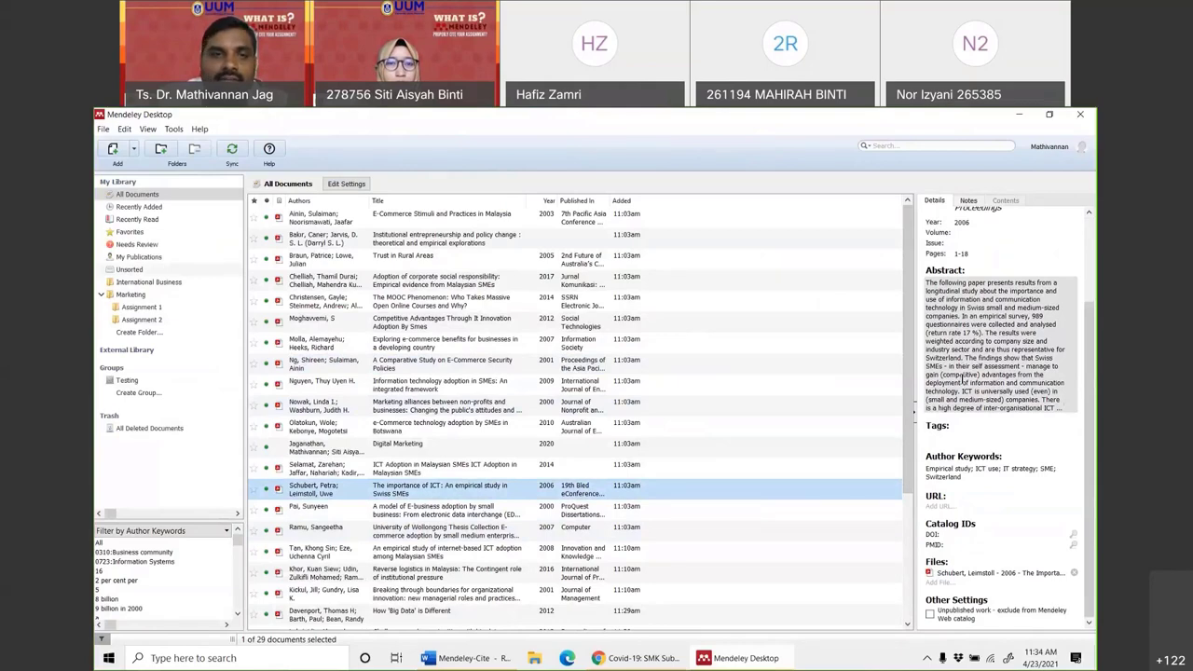
{"action": "left_click", "coordinate": [392, 449]}
{"action": "scroll", "coordinate": [391, 449], "scroll_direction": "down", "scroll_amount": 3}
{"action": "left_click", "coordinate": [391, 495]}
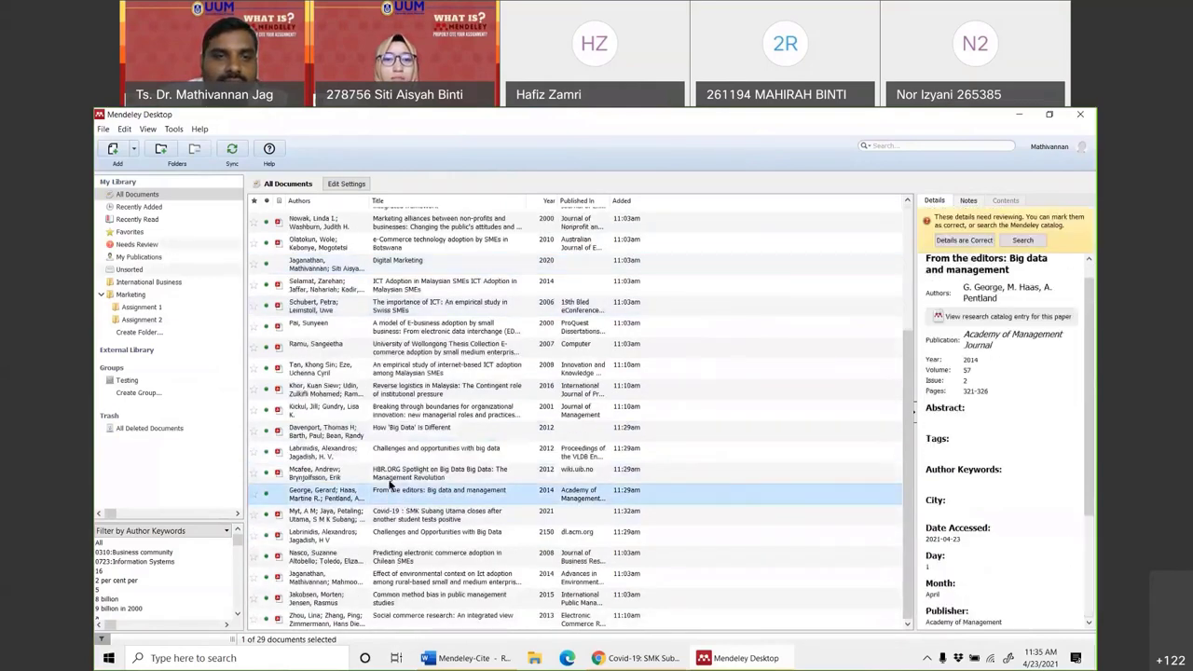
{"action": "left_click", "coordinate": [389, 480]}
{"action": "scroll", "coordinate": [1007, 461], "scroll_direction": "down", "scroll_amount": 3}
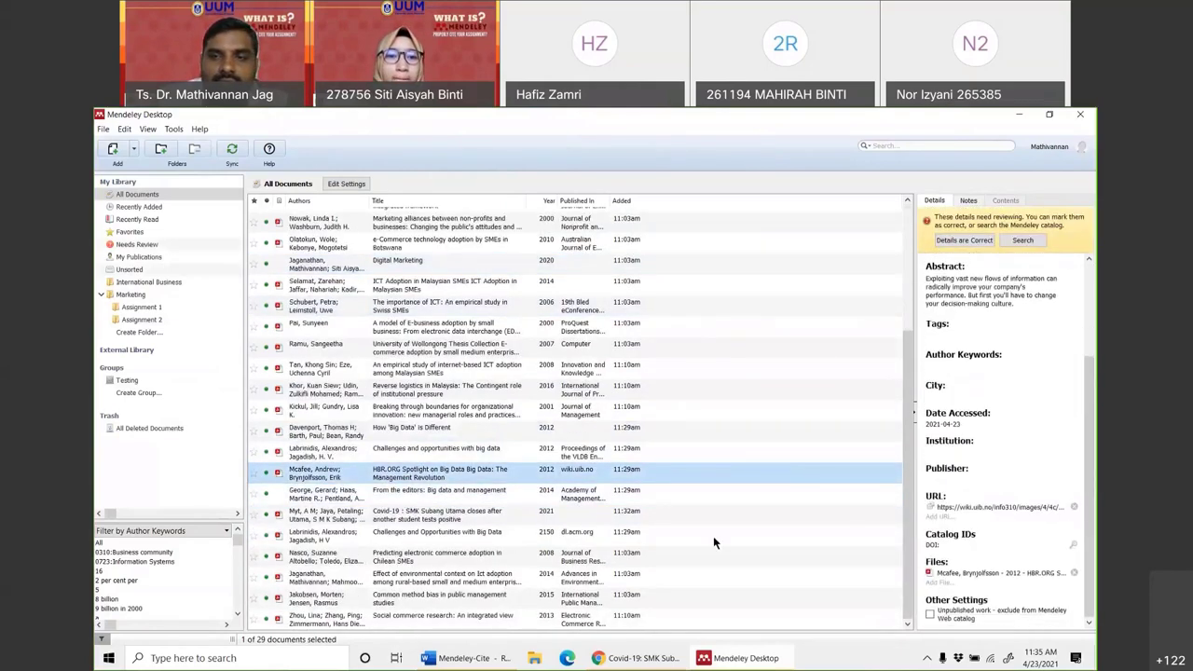
{"action": "left_click", "coordinate": [652, 557]}
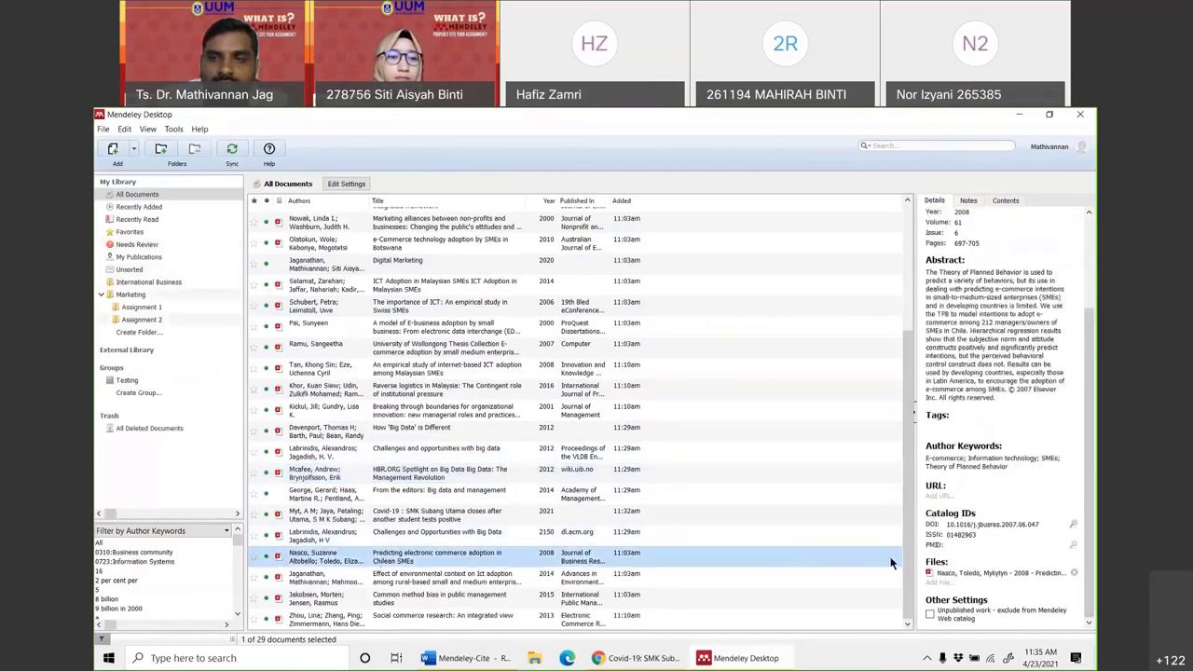
{"action": "double_click", "coordinate": [570, 555]}
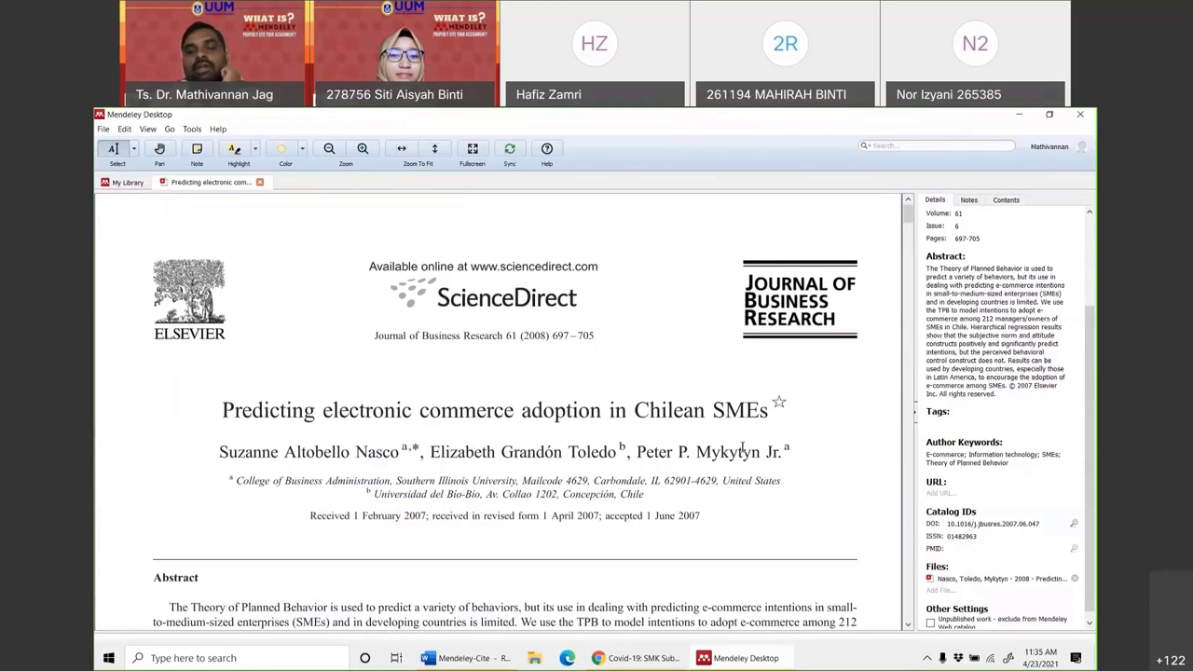
{"action": "scroll", "coordinate": [1025, 304], "scroll_direction": "up", "scroll_amount": 2}
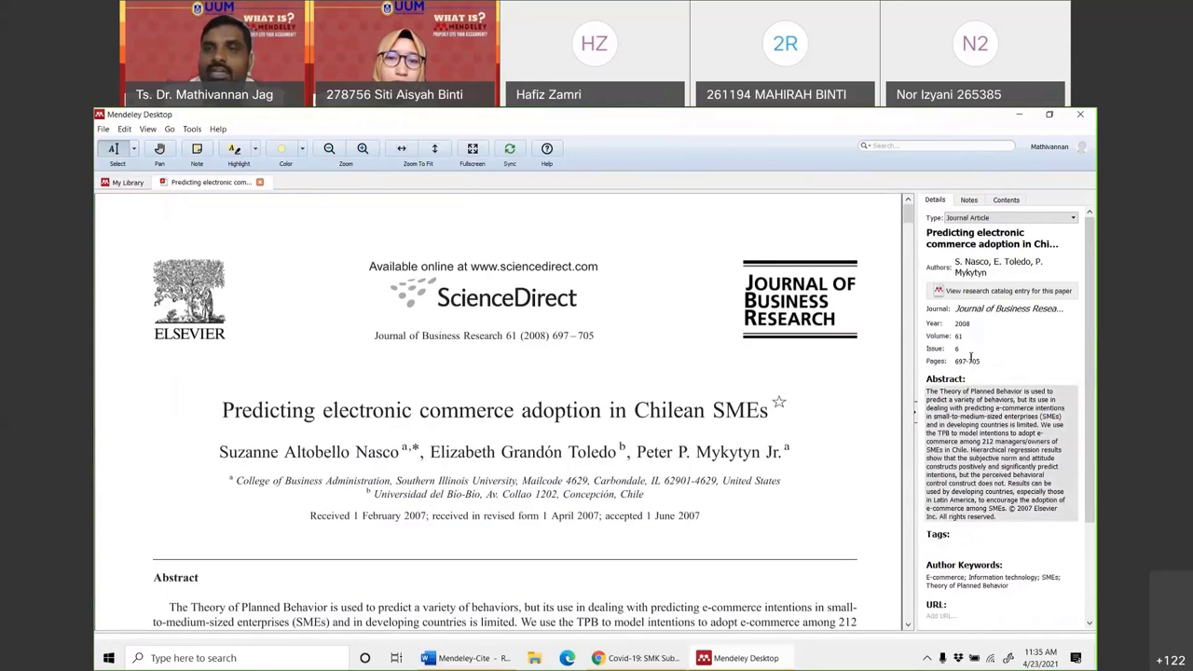
{"action": "left_click", "coordinate": [1026, 241]}
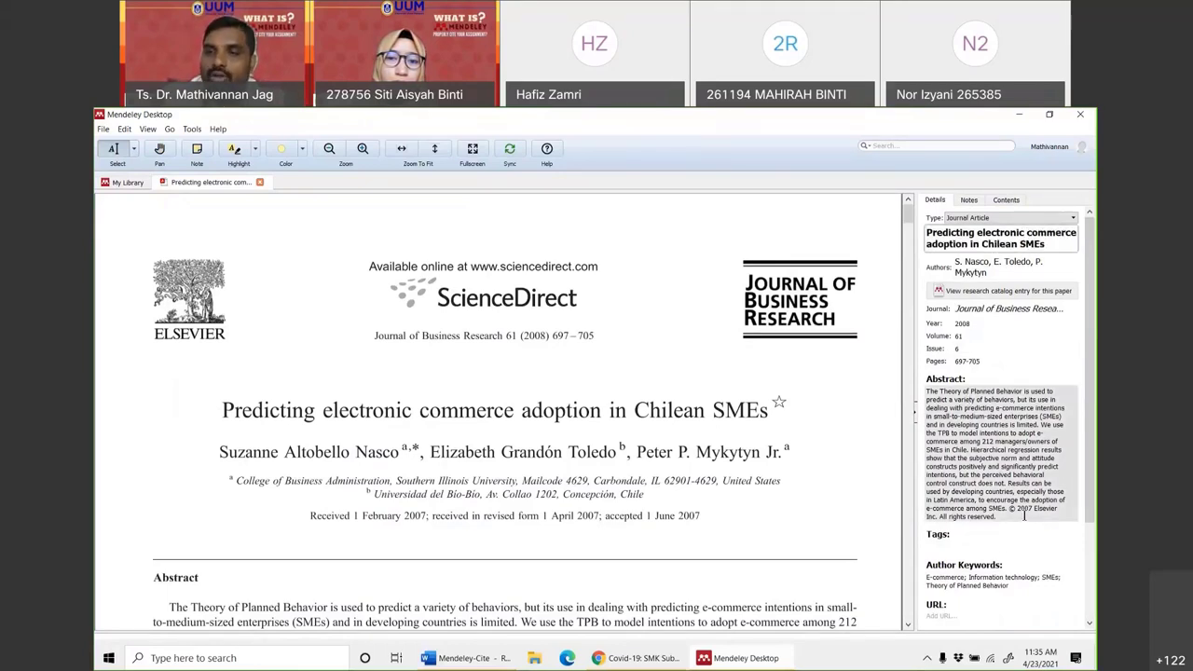
{"action": "left_click_drag", "start_coordinate": [1024, 516], "coordinate": [879, 380]}
{"action": "key", "text": "Delete"}
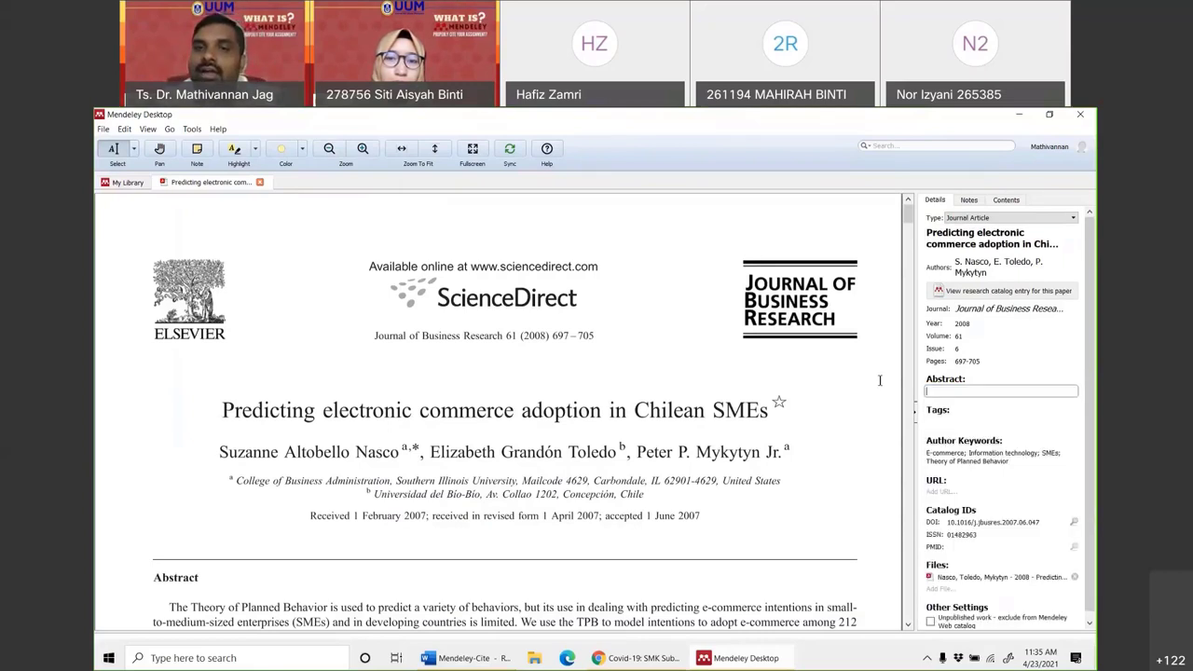
{"action": "left_click", "coordinate": [1058, 243]}
{"action": "left_click_drag", "start_coordinate": [1059, 243], "coordinate": [927, 233]}
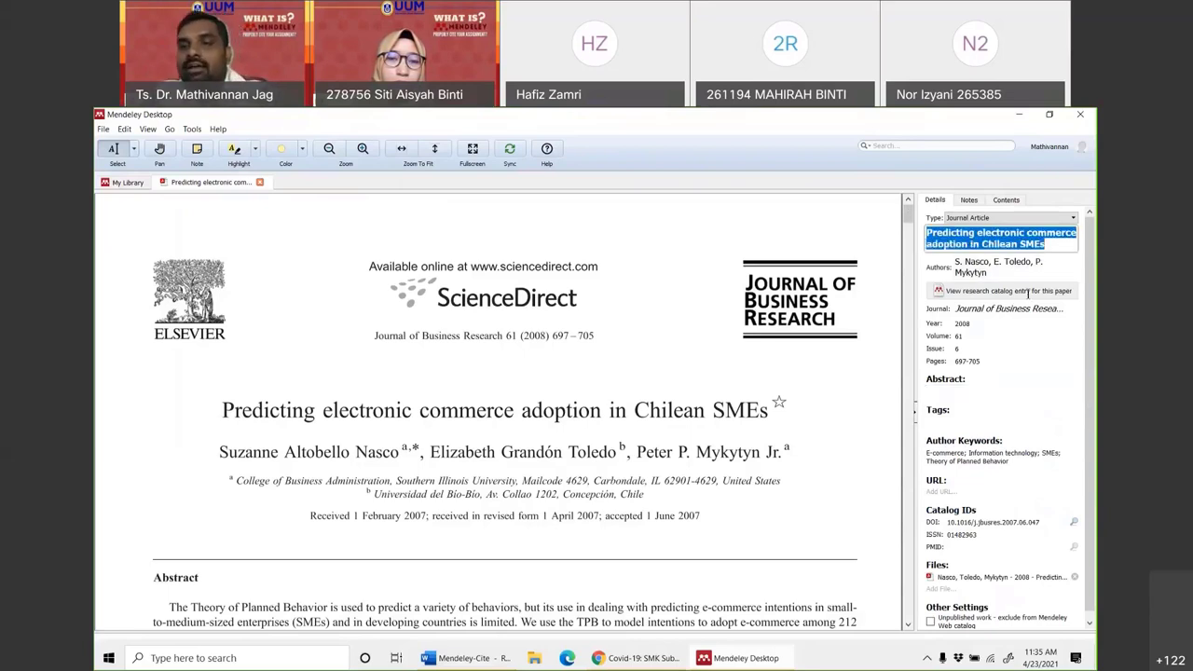
{"action": "key", "text": "Delete"}
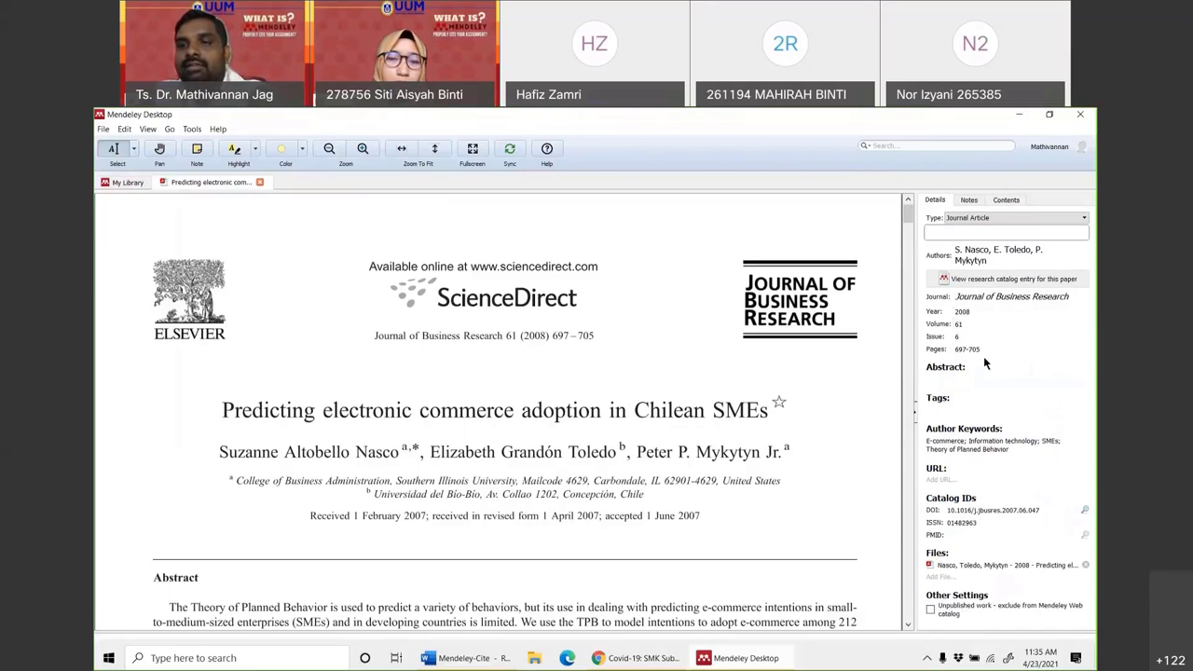
{"action": "triple_click", "coordinate": [984, 350]}
{"action": "key", "text": "Delete"}
{"action": "left_click", "coordinate": [1024, 296]}
{"action": "left_click_drag", "start_coordinate": [1023, 296], "coordinate": [922, 299]}
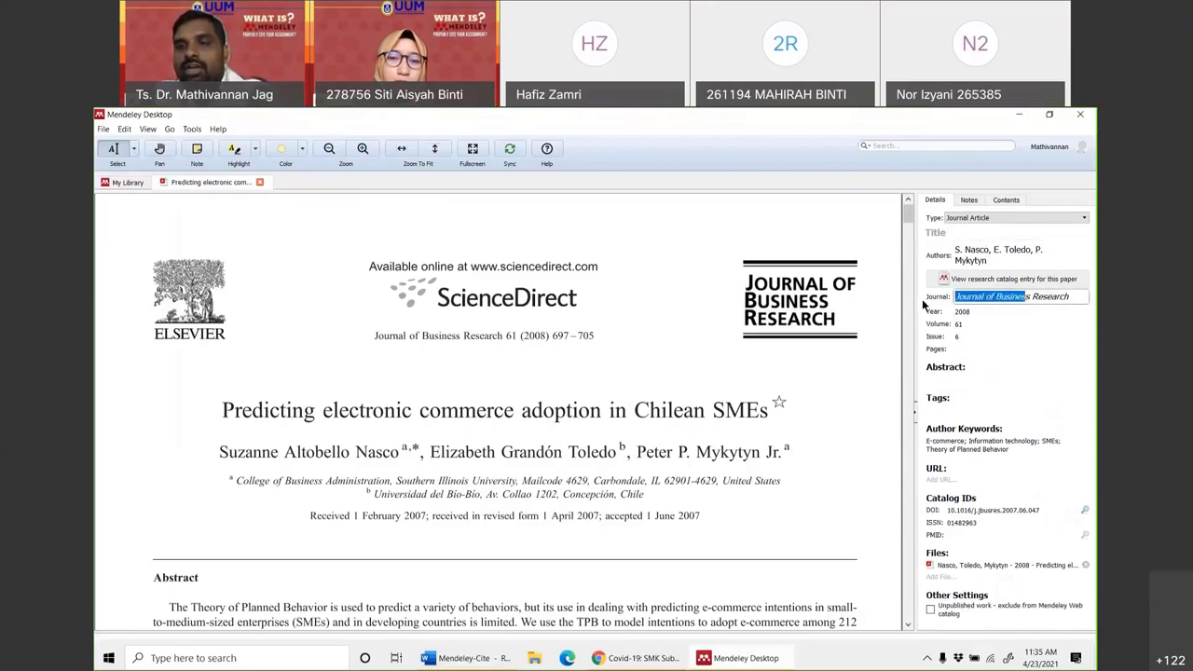
{"action": "key", "text": "Delete"}
{"action": "key", "text": "Delete"}
{"action": "key", "text": "Delete"}
{"action": "key", "text": "Delete"}
{"action": "key", "text": "Delete"}
{"action": "key", "text": "Delete"}
{"action": "key", "text": "Delete"}
{"action": "key", "text": "Delete"}
{"action": "key", "text": "Delete"}
{"action": "key", "text": "Delete"}
{"action": "key", "text": "Delete"}
{"action": "left_click", "coordinate": [831, 464]}
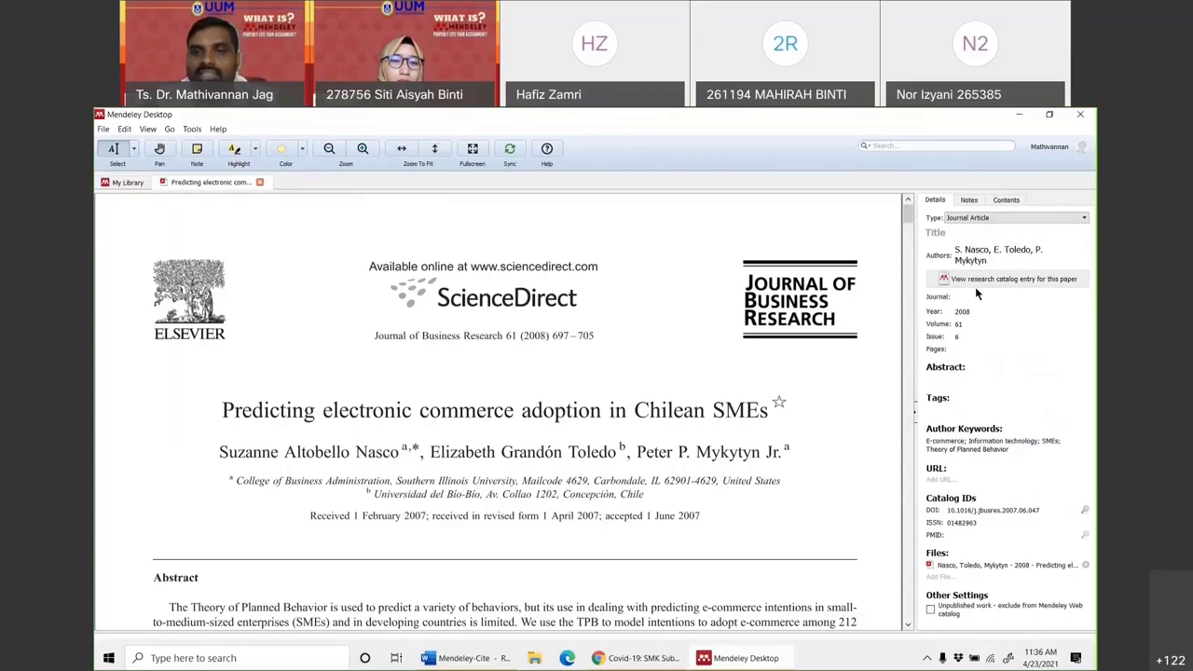
{"action": "scroll", "coordinate": [586, 341], "scroll_direction": "down", "scroll_amount": 5}
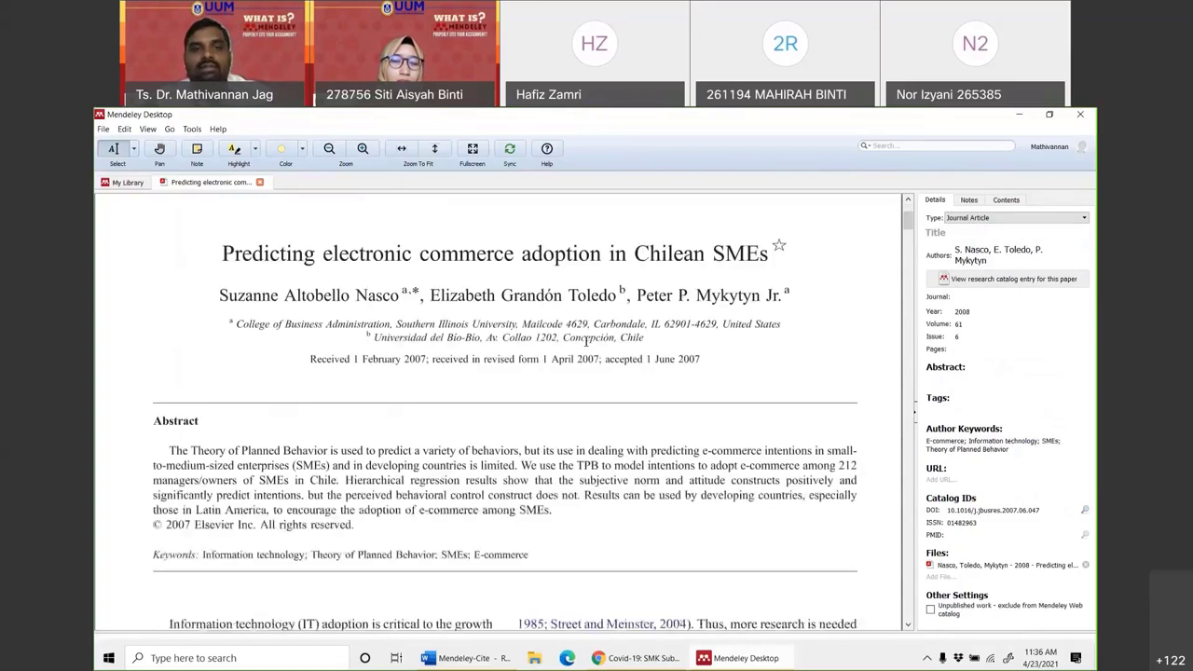
{"action": "scroll", "coordinate": [588, 353], "scroll_direction": "down", "scroll_amount": 5}
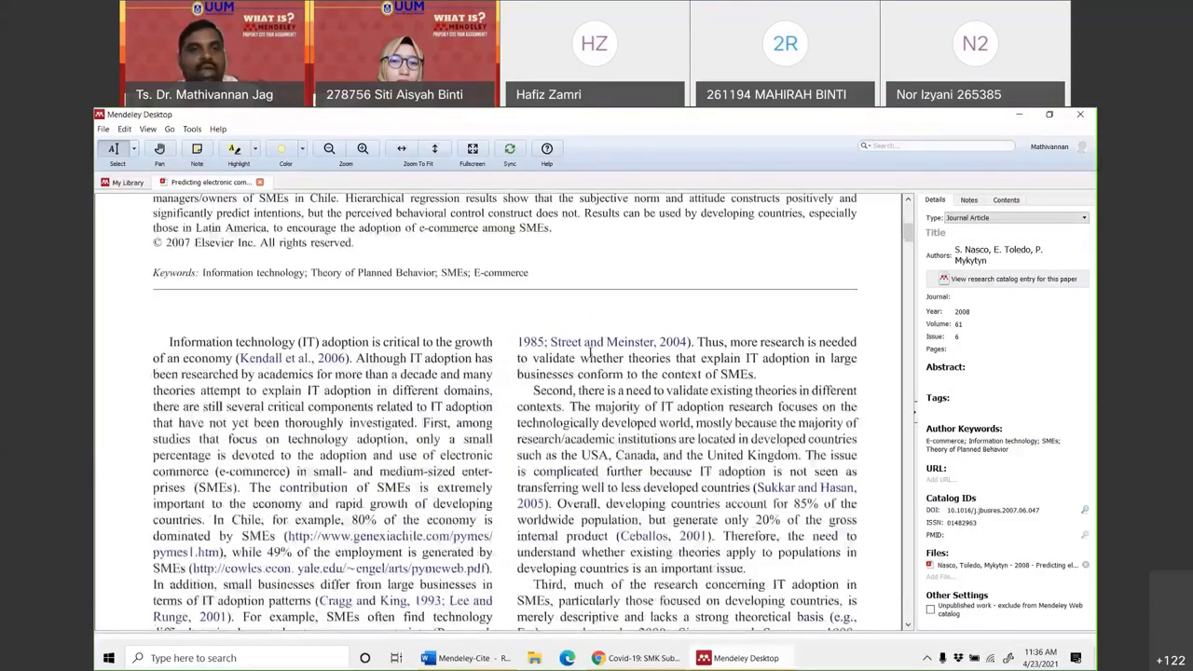
{"action": "scroll", "coordinate": [390, 483], "scroll_direction": "up", "scroll_amount": 5}
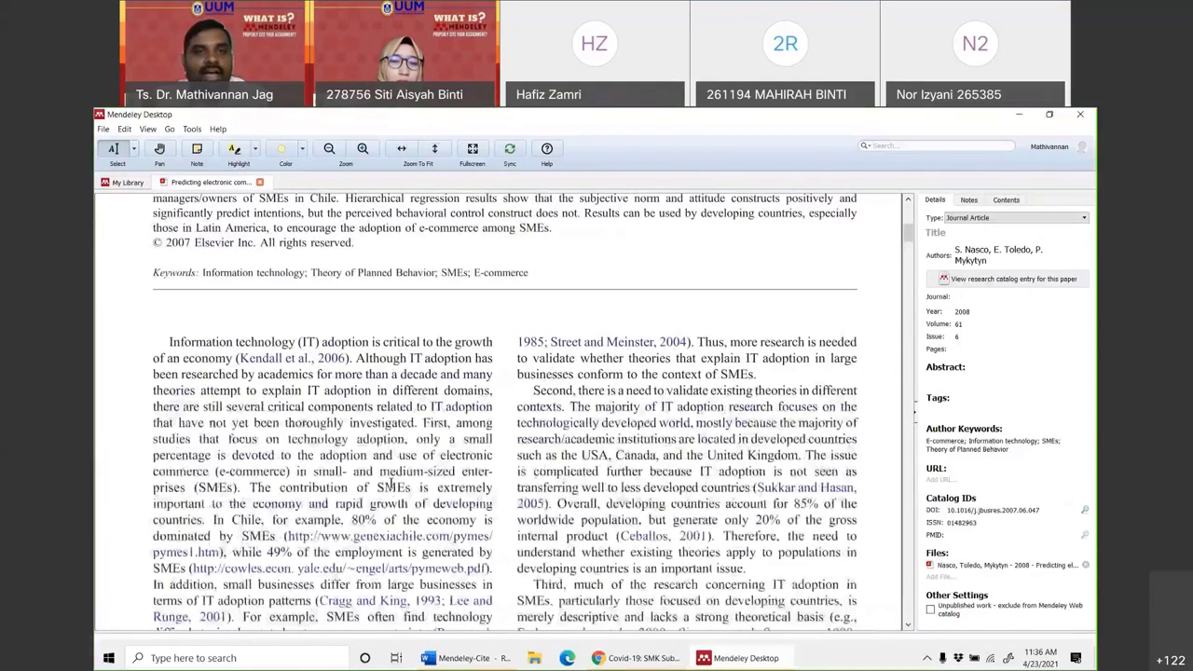
{"action": "scroll", "coordinate": [391, 483], "scroll_direction": "up", "scroll_amount": 4}
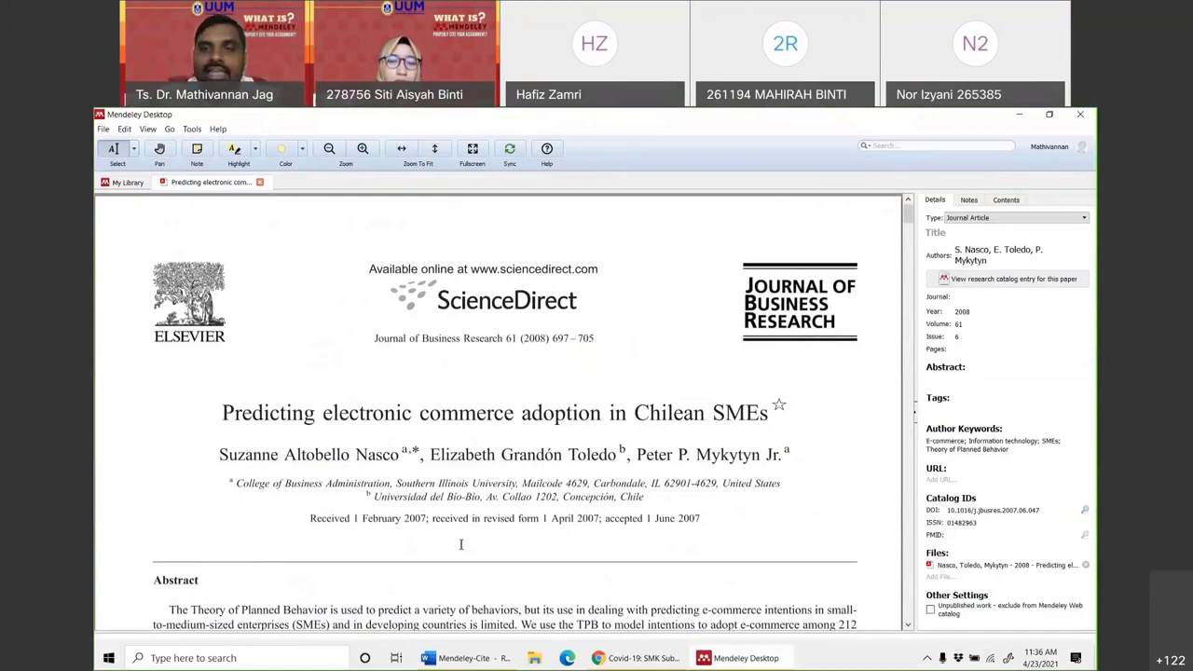
{"action": "scroll", "coordinate": [778, 562], "scroll_direction": "down", "scroll_amount": 2}
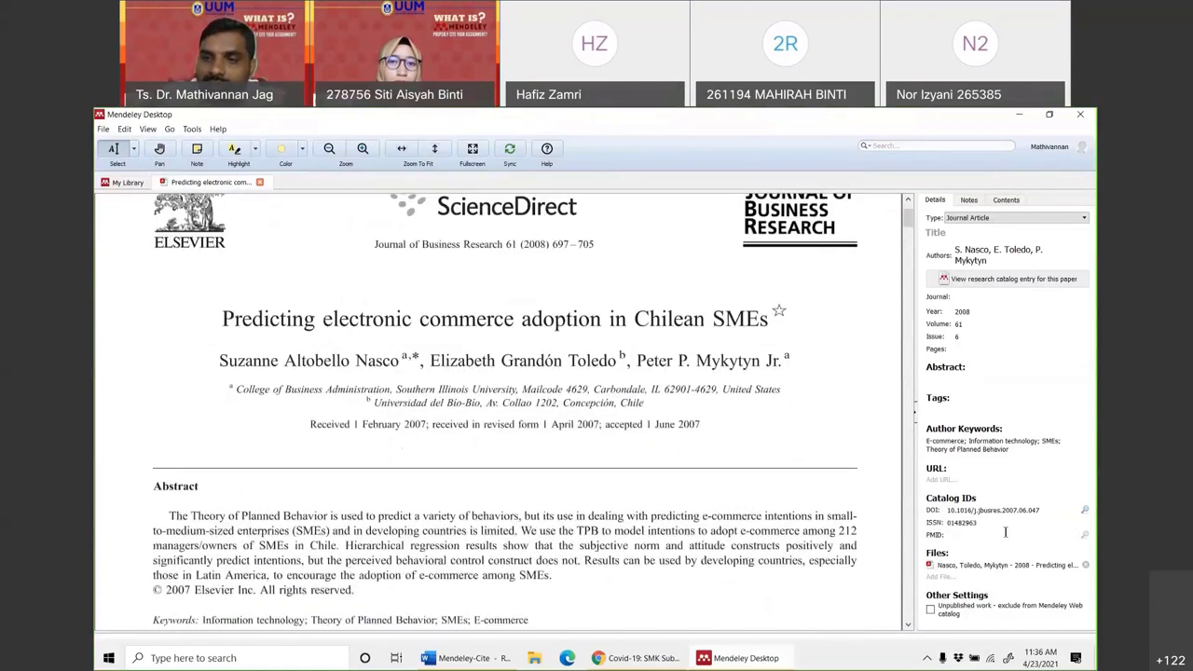
{"action": "left_click", "coordinate": [987, 511]}
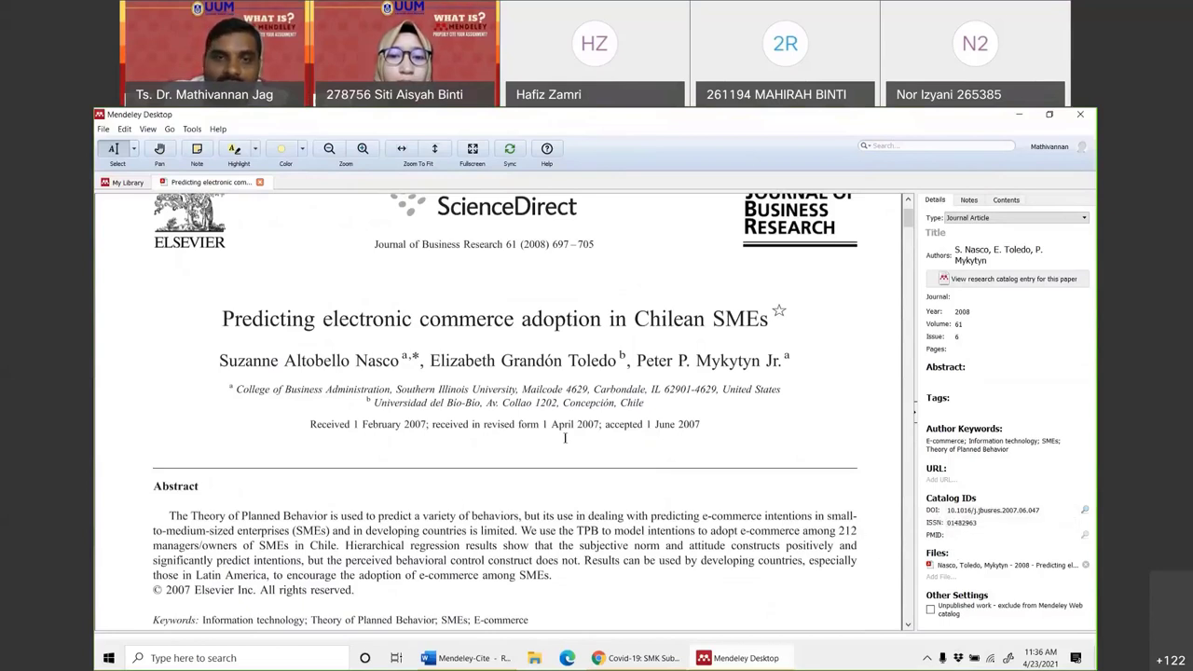
{"action": "scroll", "coordinate": [562, 481], "scroll_direction": "down", "scroll_amount": 4}
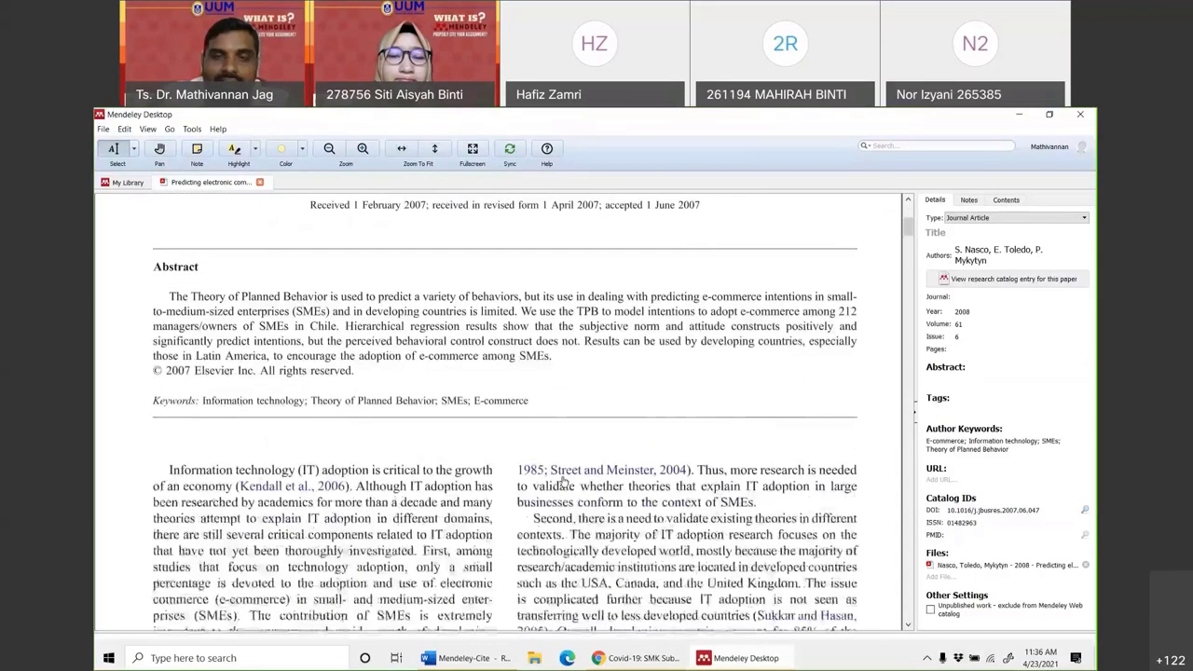
{"action": "scroll", "coordinate": [562, 482], "scroll_direction": "down", "scroll_amount": 8}
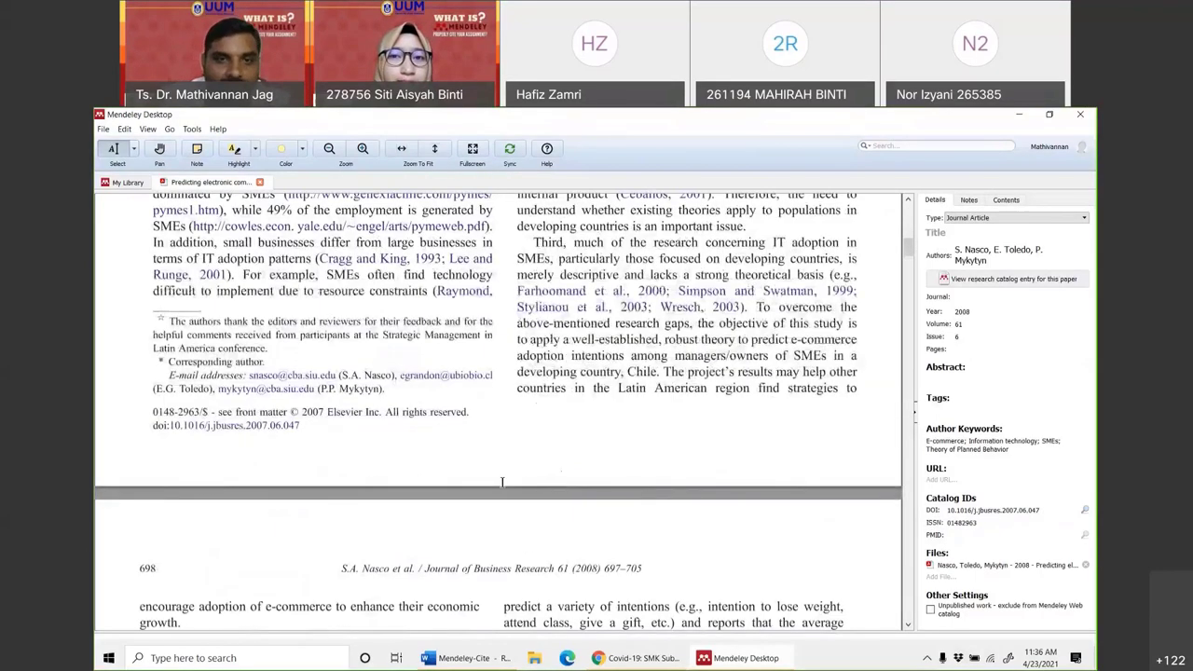
{"action": "scroll", "coordinate": [502, 482], "scroll_direction": "down", "scroll_amount": 2}
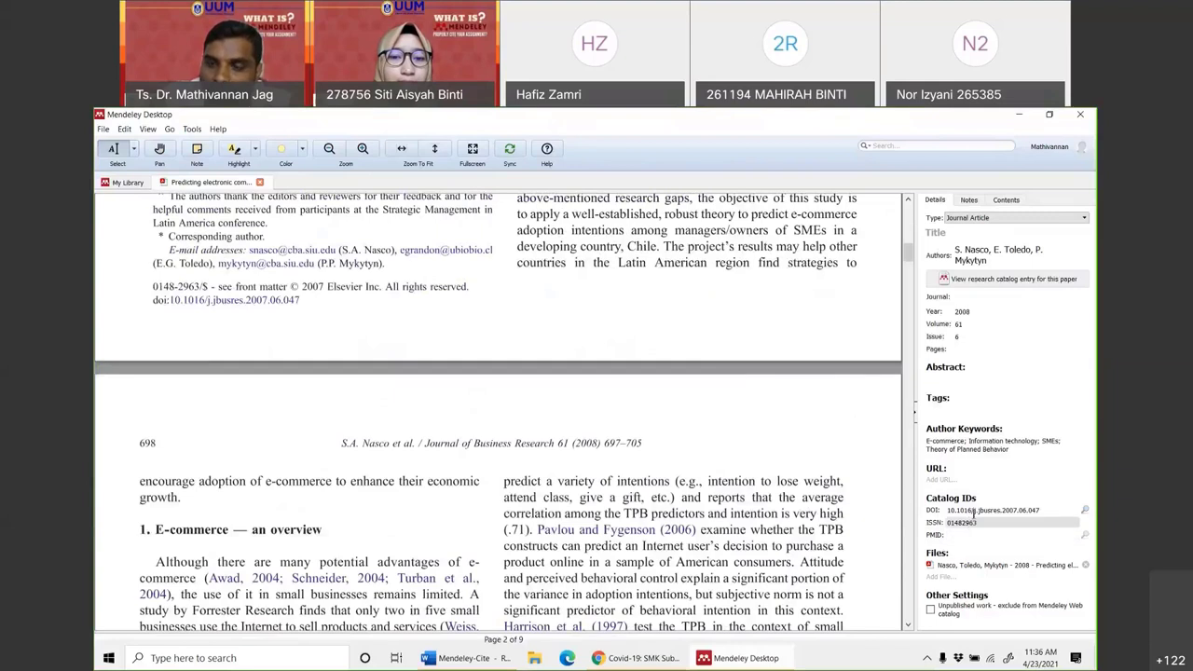
Copy, clear and re-paste the Chilean SMEs paper's DOI, then run a DOI lookup.
{"action": "left_click", "coordinate": [974, 511]}
{"action": "triple_click", "coordinate": [974, 511]}
{"action": "key", "text": "super+c"}
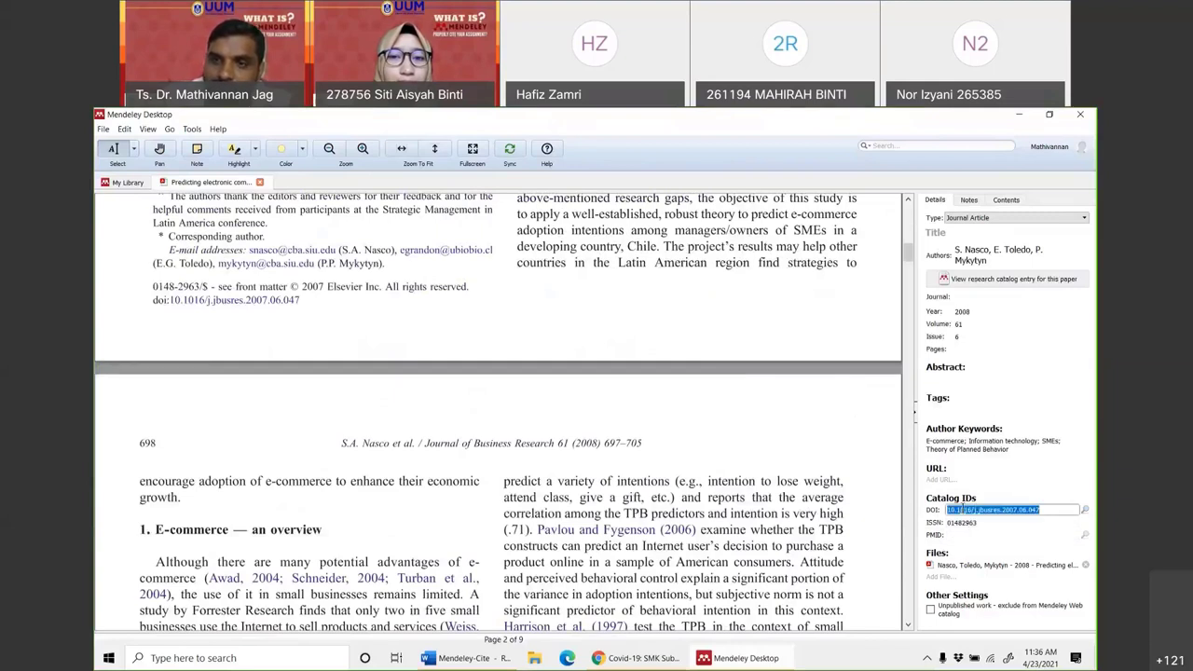
{"action": "right_click", "coordinate": [965, 510]}
{"action": "left_click", "coordinate": [991, 558]}
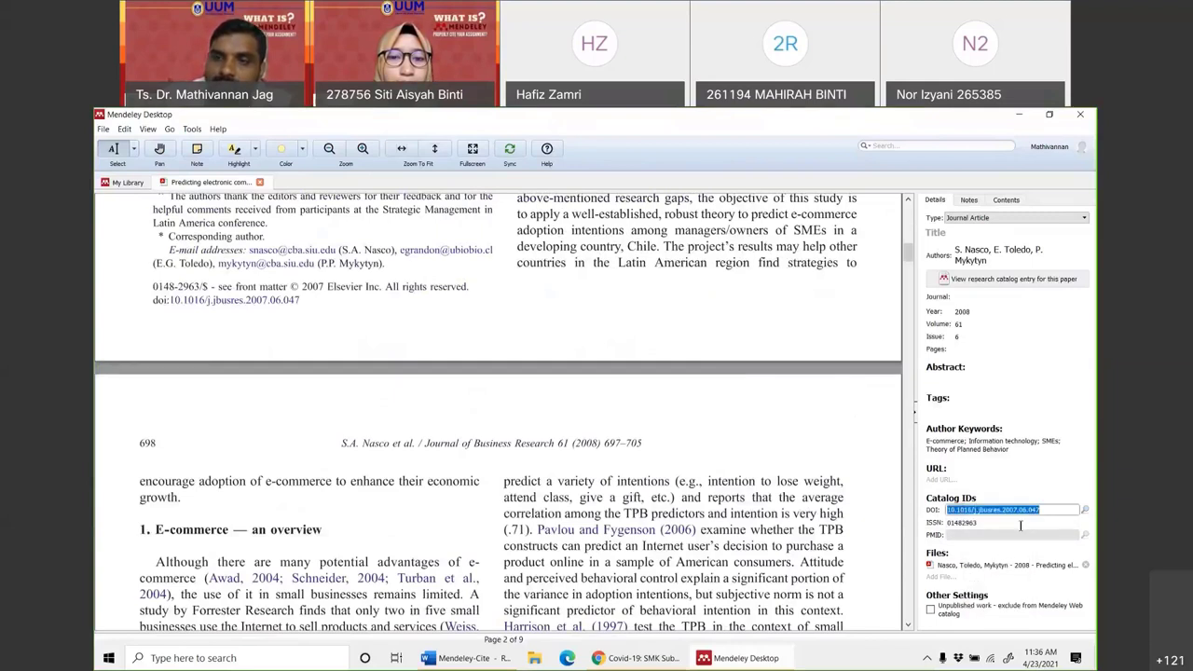
{"action": "key", "text": "BackSpace"}
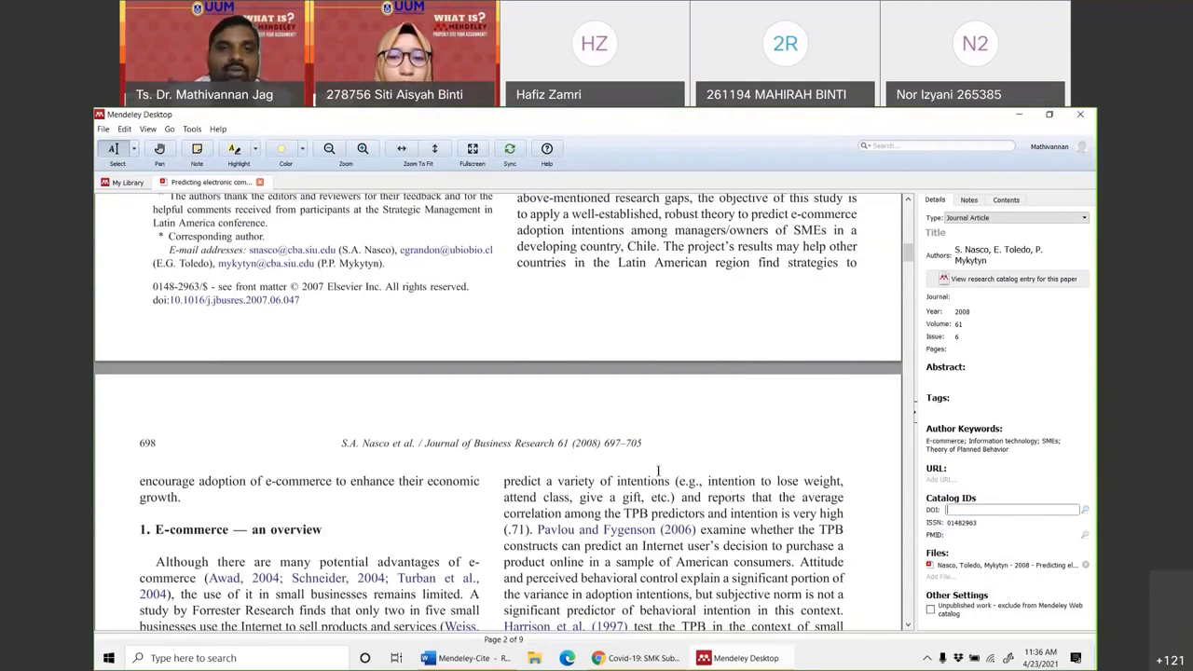
{"action": "right_click", "coordinate": [976, 509]}
{"action": "left_click", "coordinate": [1006, 577]}
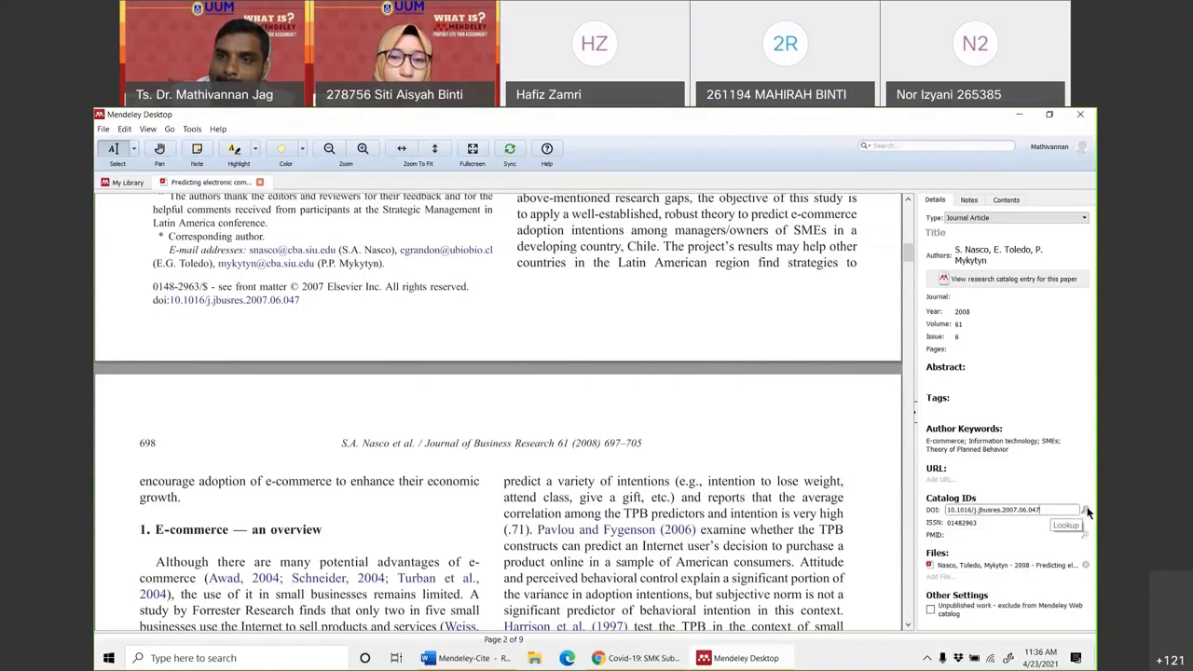
{"action": "left_click", "coordinate": [1086, 510]}
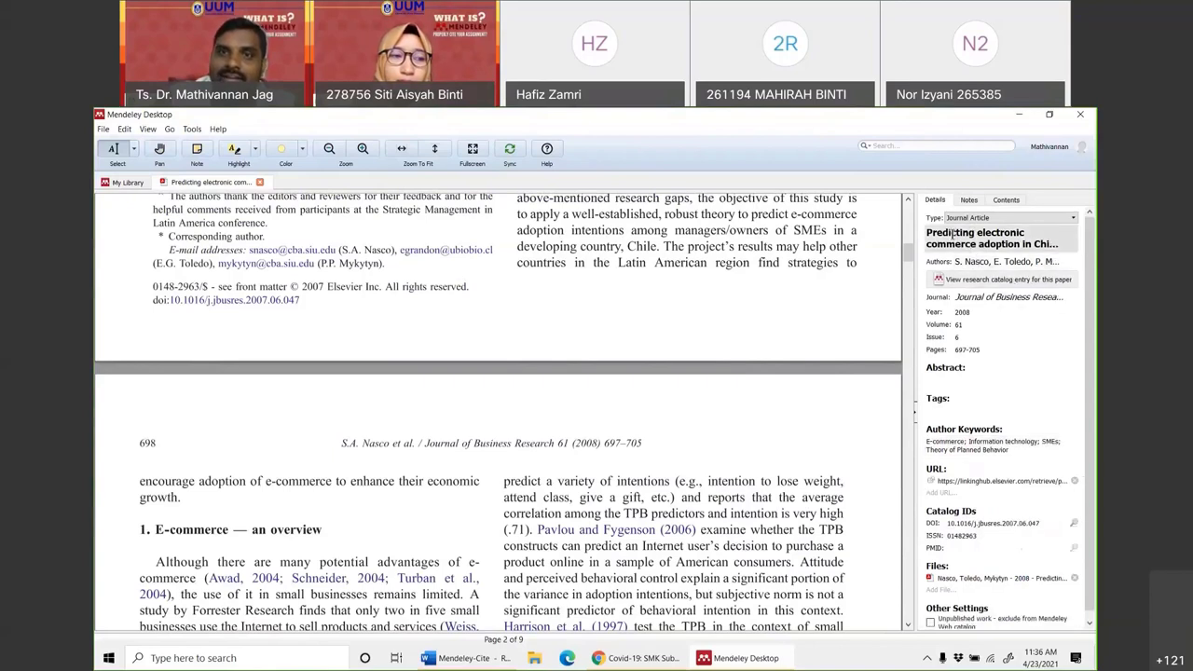
Clear the title, journal, year, volume, issue and pages, then look up the DOI again.
{"action": "left_click", "coordinate": [1056, 237]}
{"action": "left_click_drag", "start_coordinate": [1061, 244], "coordinate": [933, 235]}
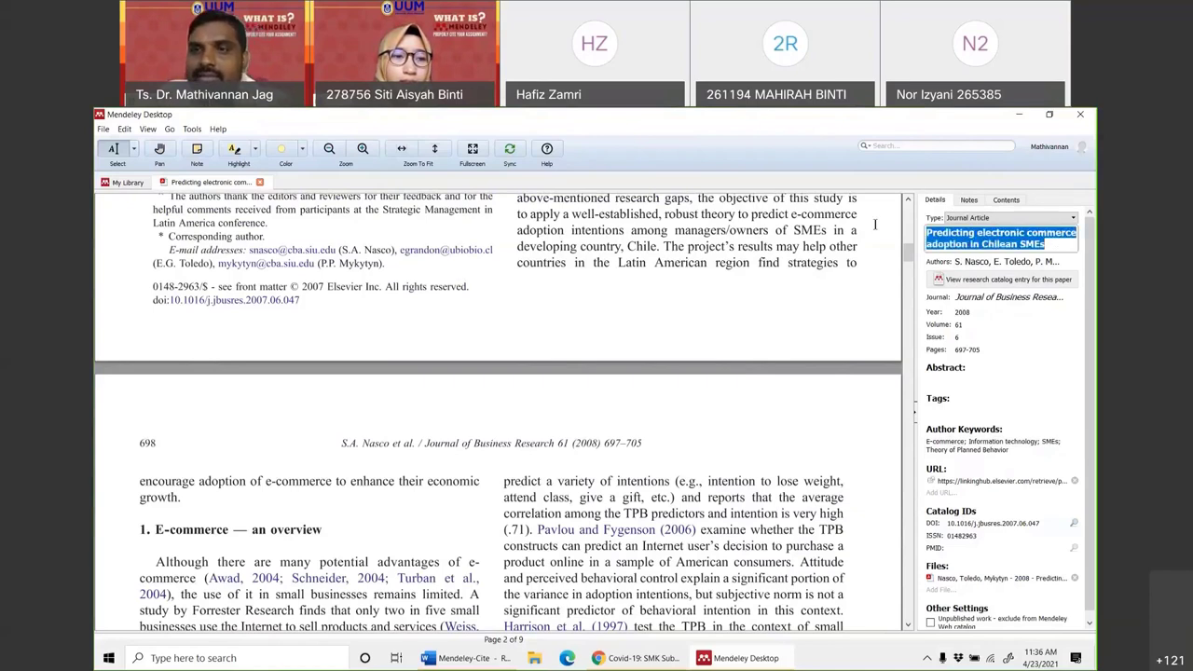
{"action": "key", "text": "BackSpace"}
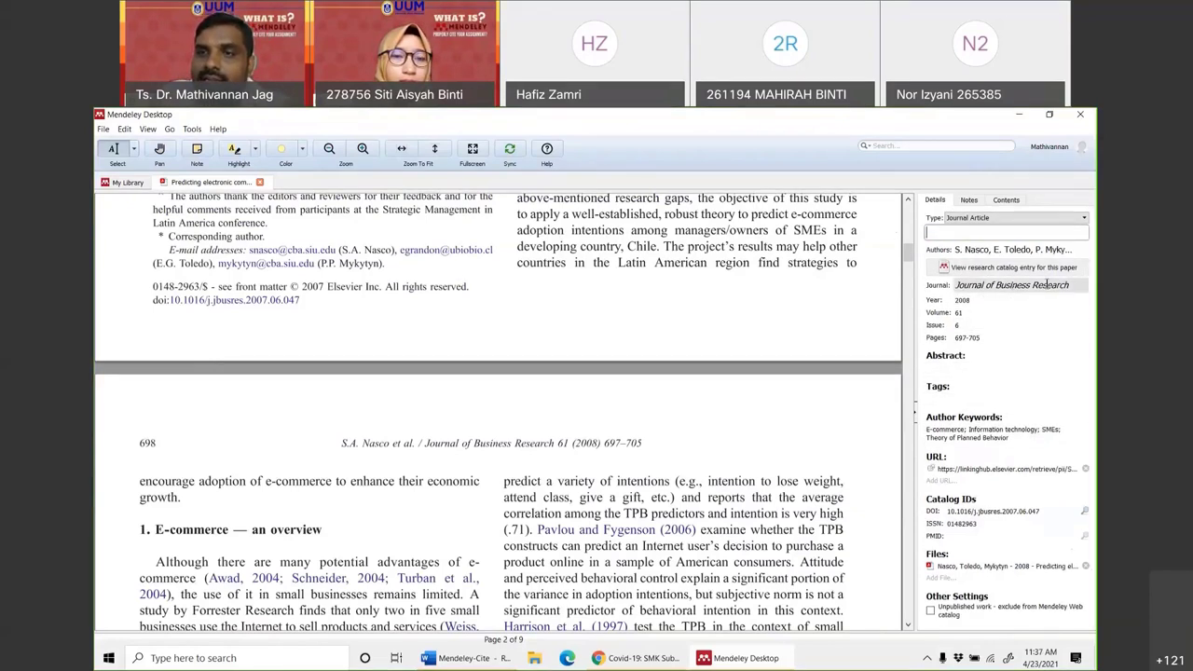
{"action": "left_click", "coordinate": [1046, 286]}
{"action": "key", "text": "BackSpace"}
{"action": "left_click", "coordinate": [980, 300]}
{"action": "key", "text": "BackSpace"}
{"action": "left_click", "coordinate": [980, 312]}
{"action": "key", "text": "BackSpace"}
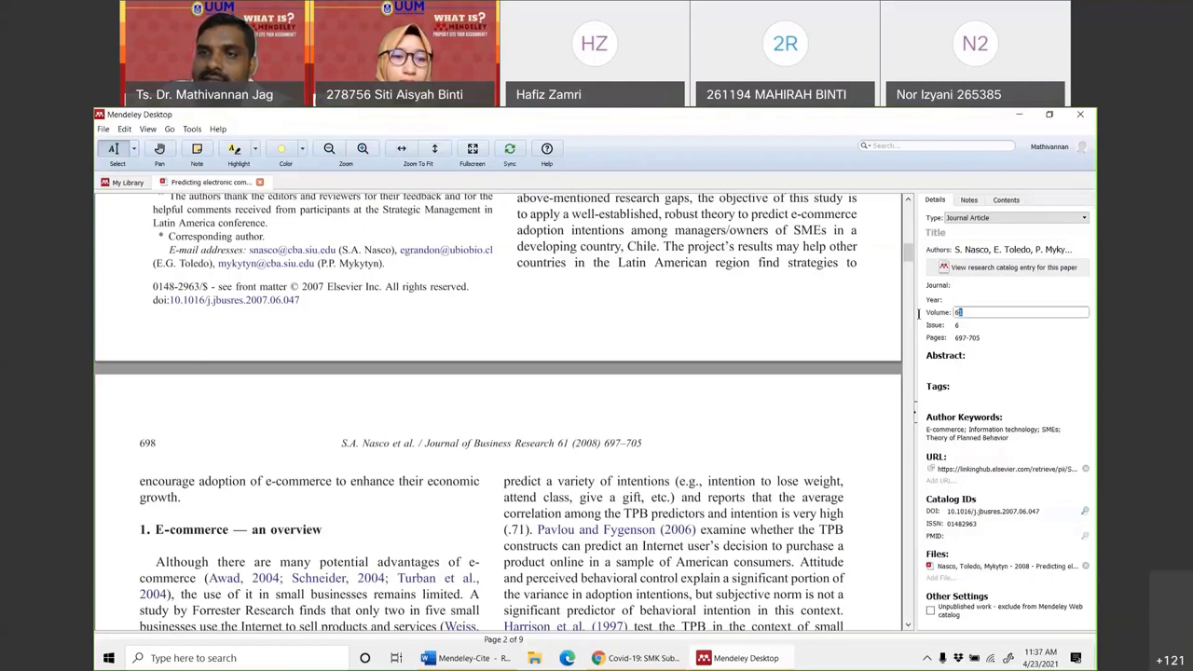
{"action": "left_click", "coordinate": [981, 324]}
{"action": "key", "text": "BackSpace"}
{"action": "left_click", "coordinate": [981, 337]}
{"action": "key", "text": "BackSpace"}
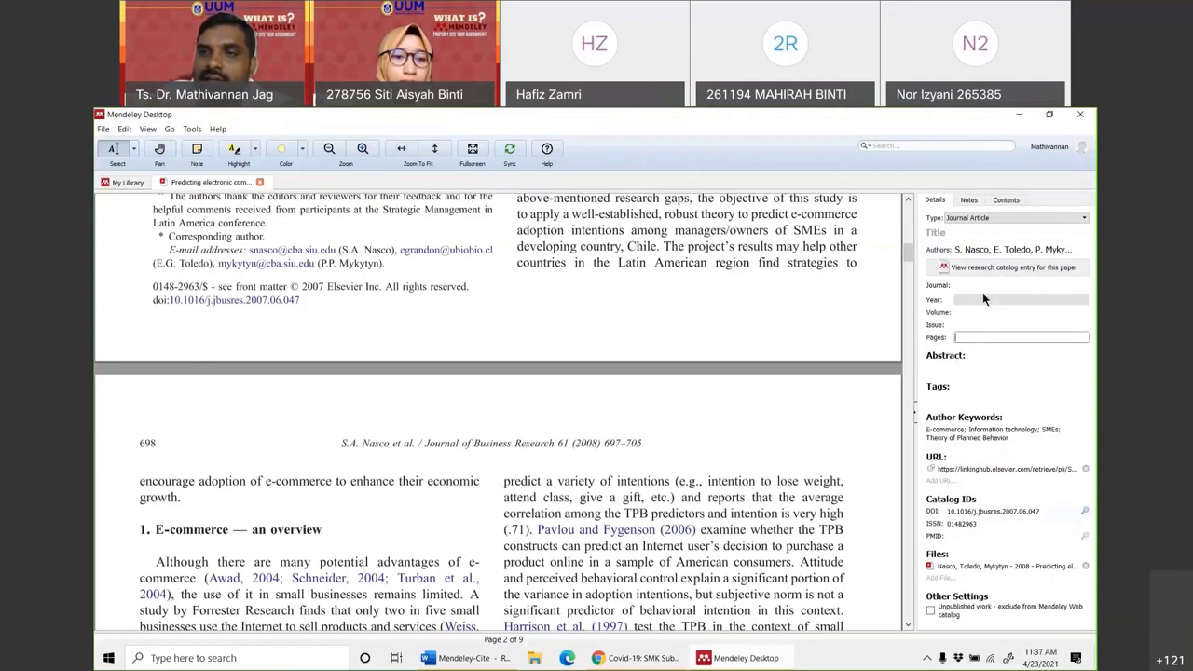
{"action": "left_click", "coordinate": [982, 286]}
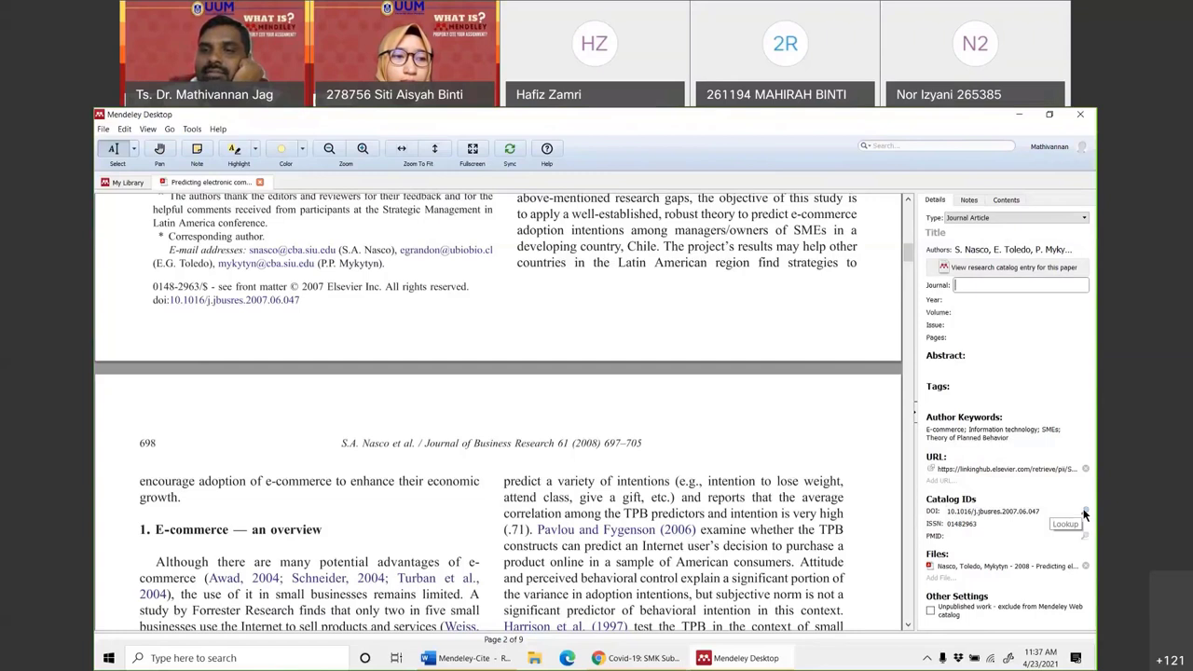
{"action": "left_click", "coordinate": [1084, 515]}
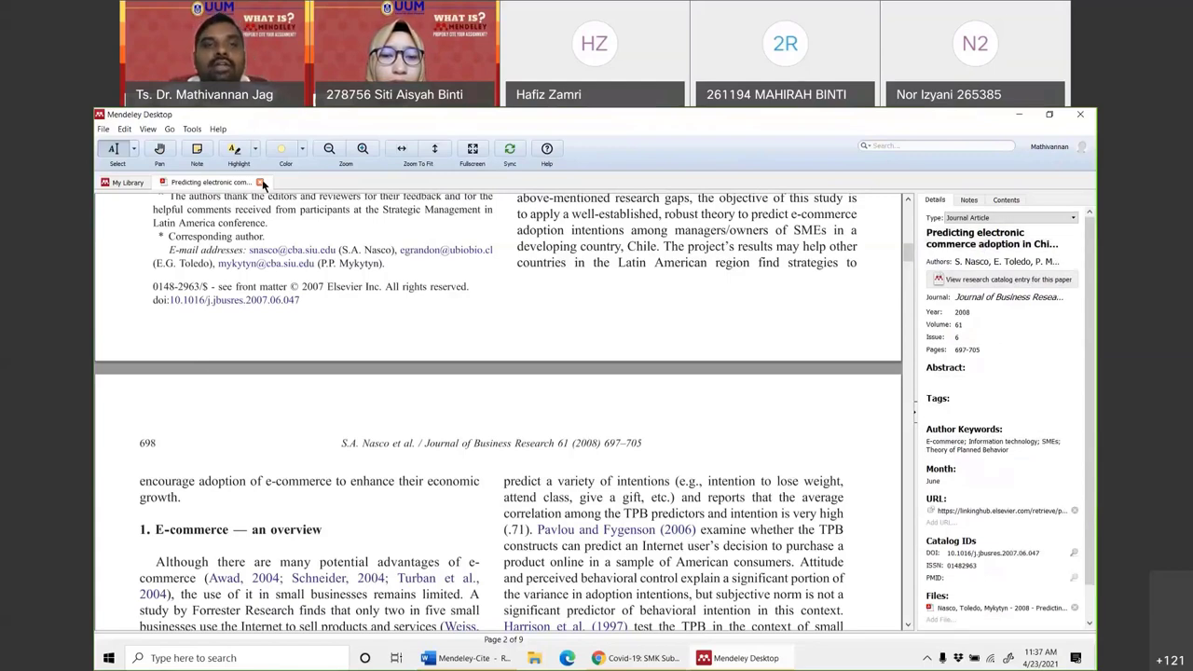
Close the Chilean SMEs PDF, browse the big data and Reverse logistics entries, and open the File menu.
{"action": "left_click", "coordinate": [262, 184]}
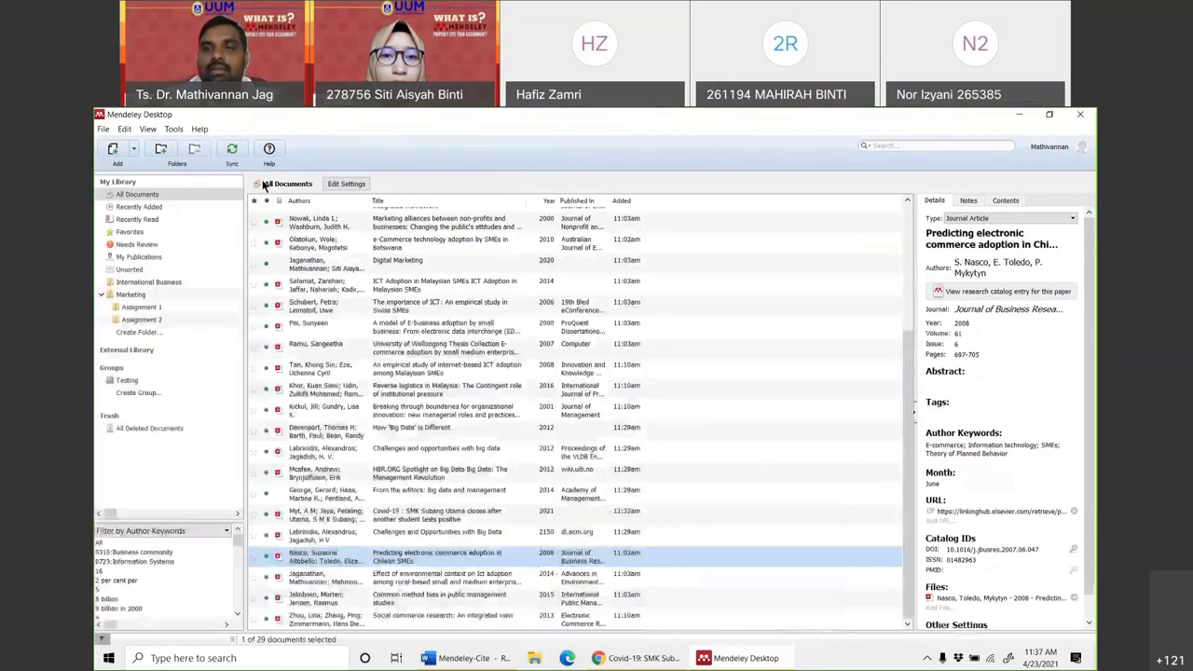
{"action": "left_click", "coordinate": [425, 452]}
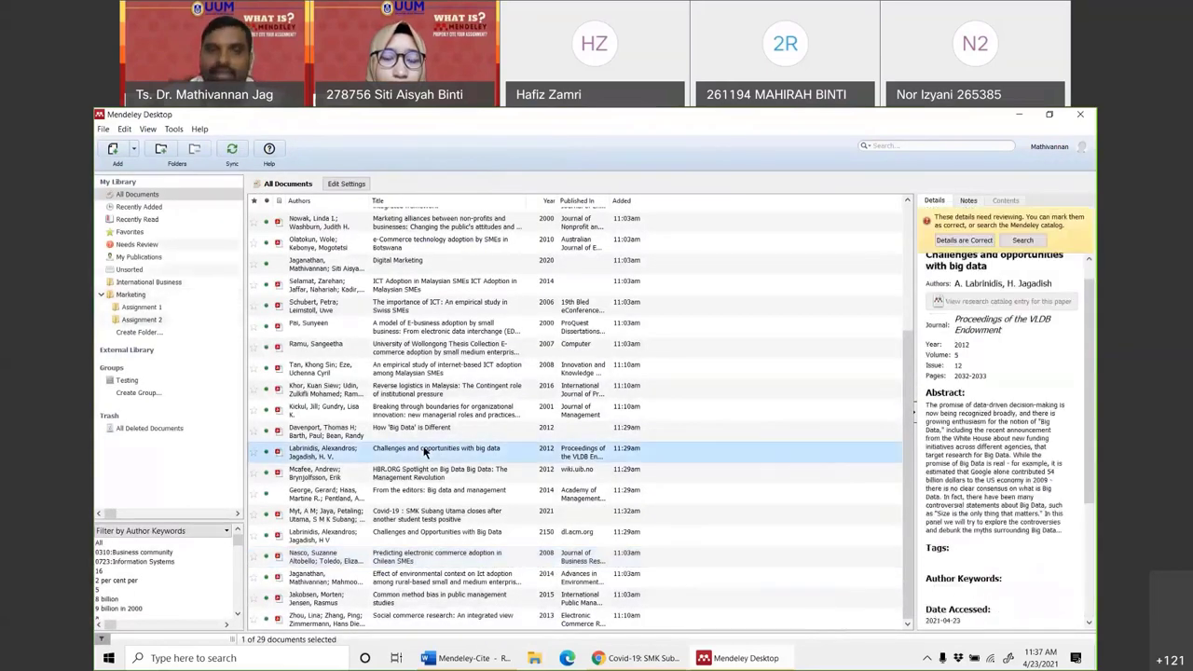
{"action": "left_click", "coordinate": [429, 536]}
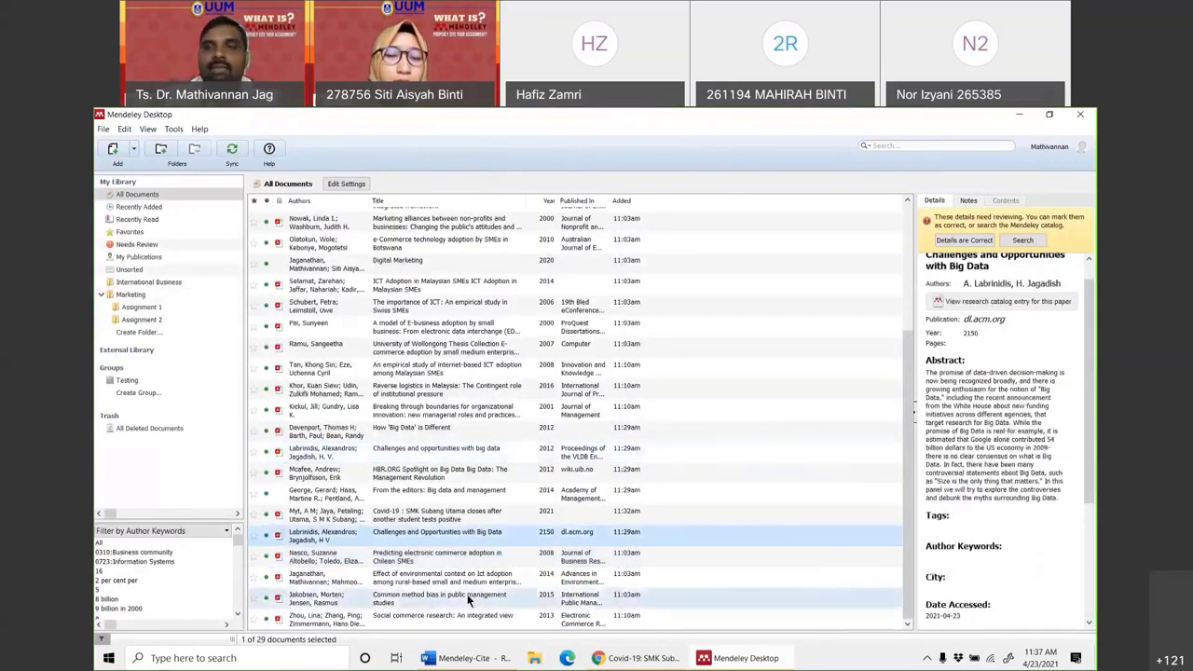
{"action": "left_click", "coordinate": [433, 428]}
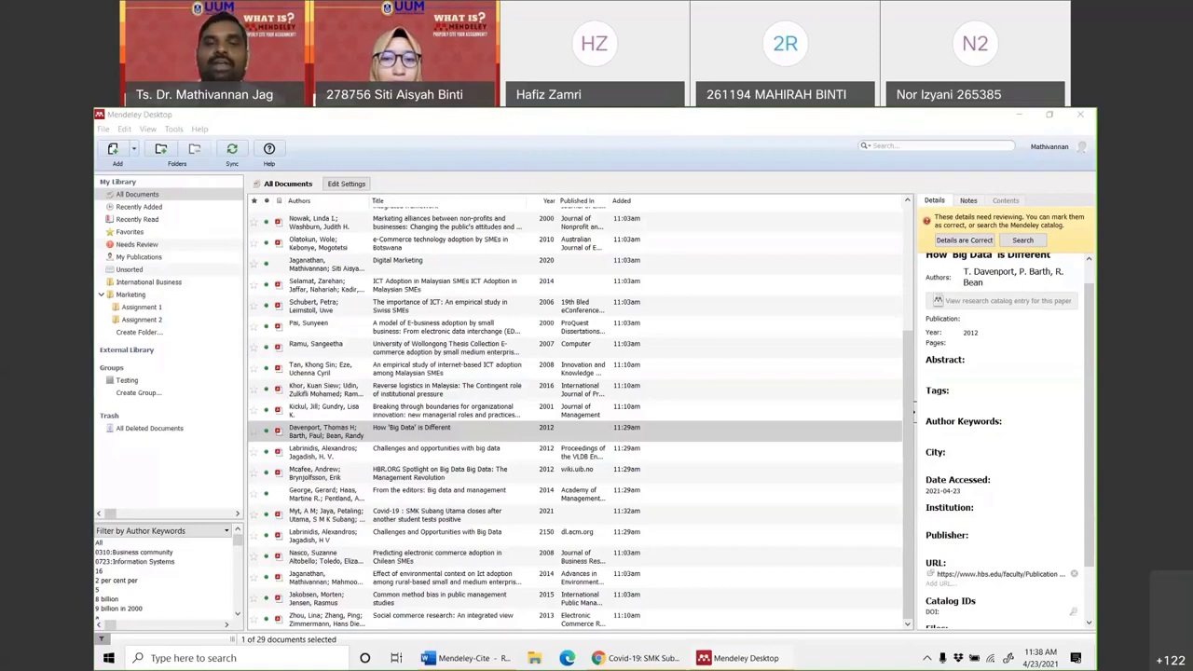
{"action": "left_click", "coordinate": [507, 385]}
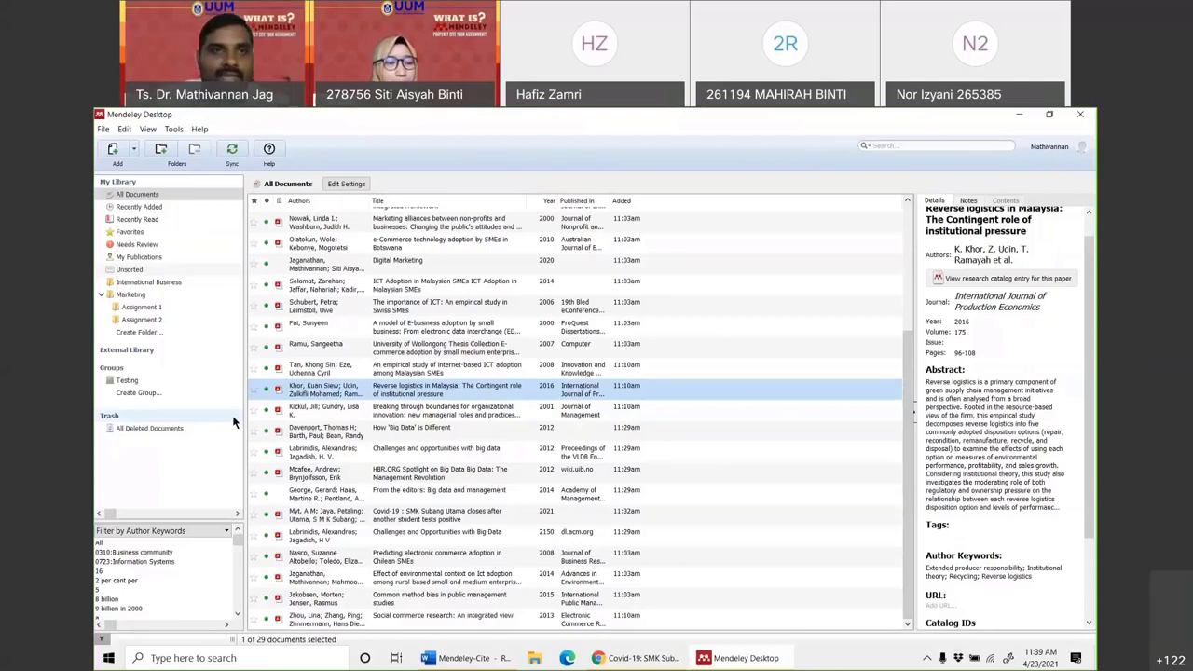
{"action": "left_click", "coordinate": [104, 129]}
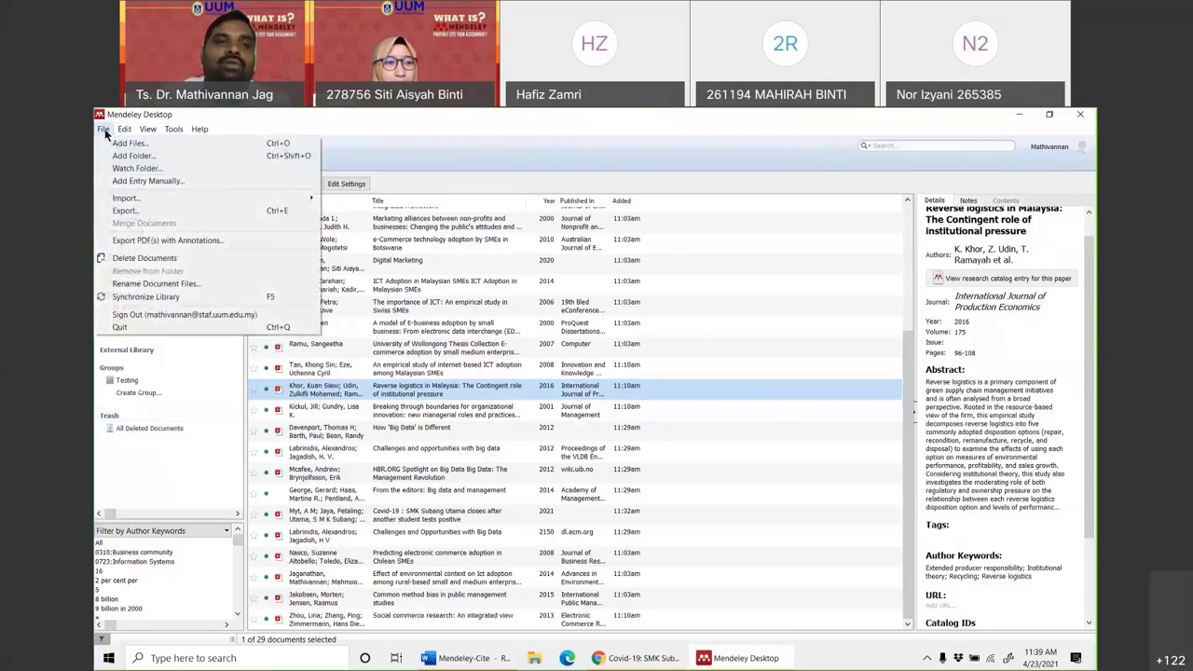
Sign out, enter the account e-mail and password, tick Stay signed in, and sign back in.
{"action": "left_click", "coordinate": [158, 316]}
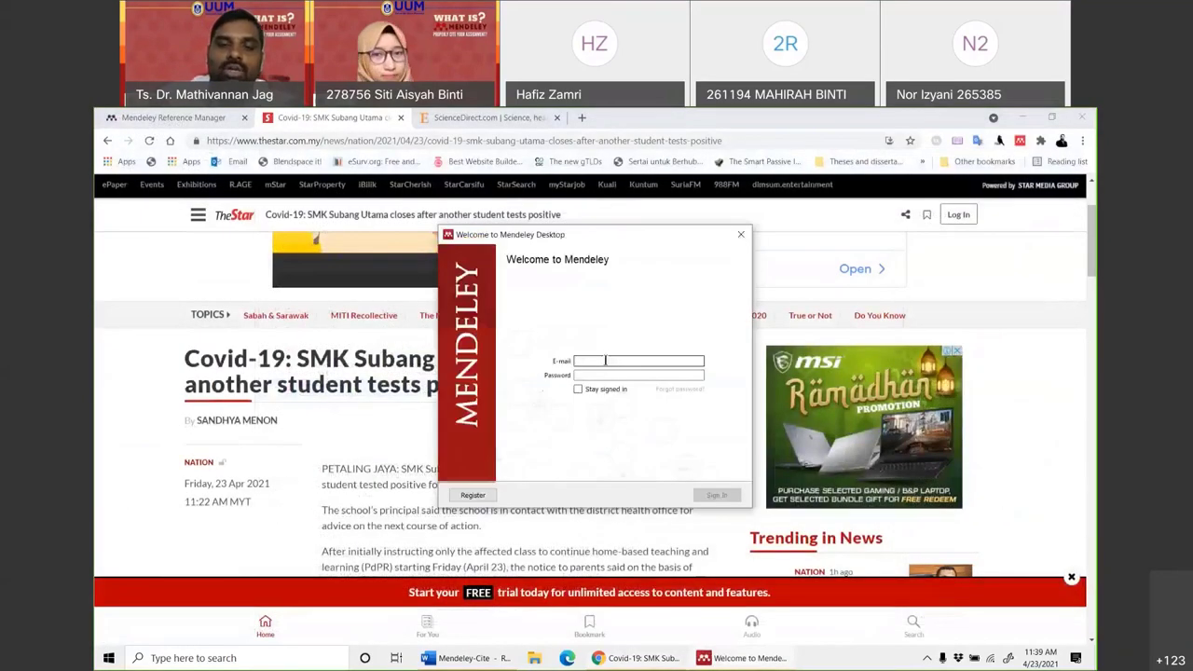
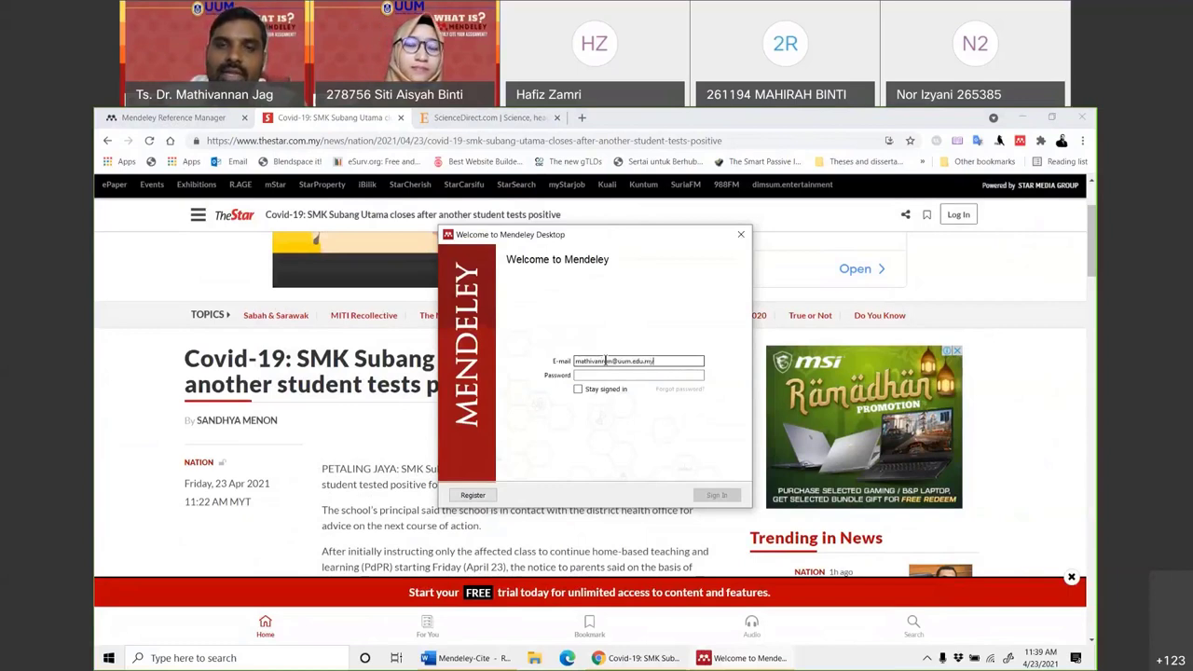
{"action": "type", "text": "•••••••"}
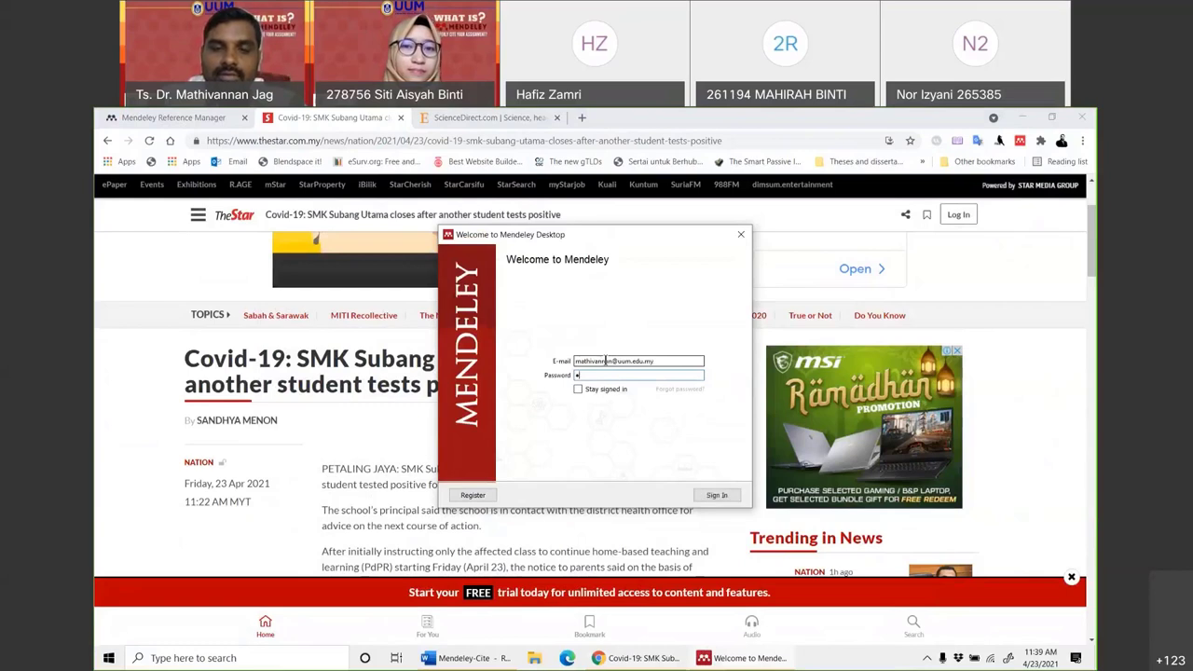
{"action": "type", "text": "•"}
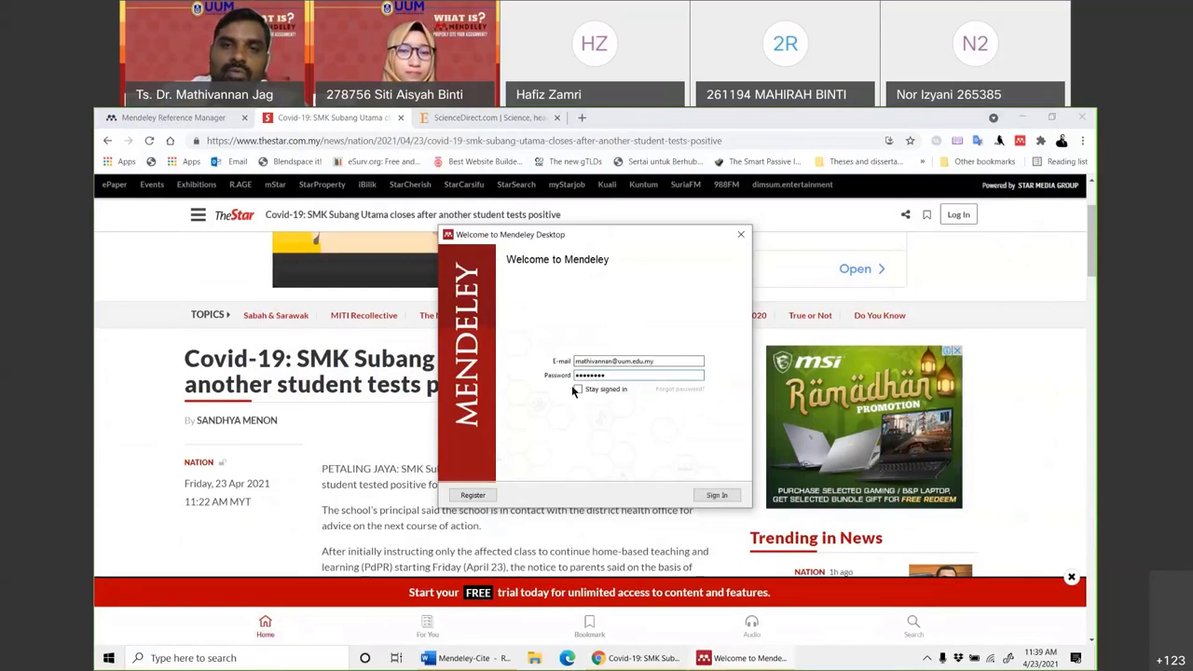
{"action": "left_click", "coordinate": [573, 387]}
{"action": "left_click", "coordinate": [715, 494]}
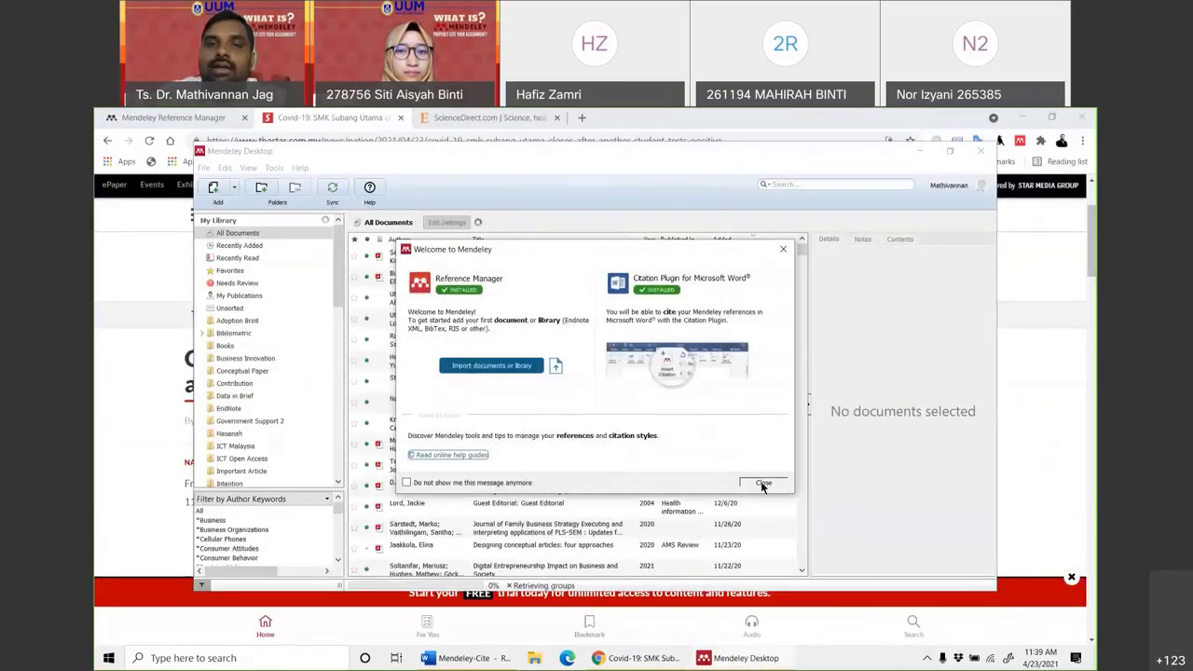
Close the Welcome dialog and the getting-started tip, and maximize the library window.
{"action": "left_click", "coordinate": [763, 483]}
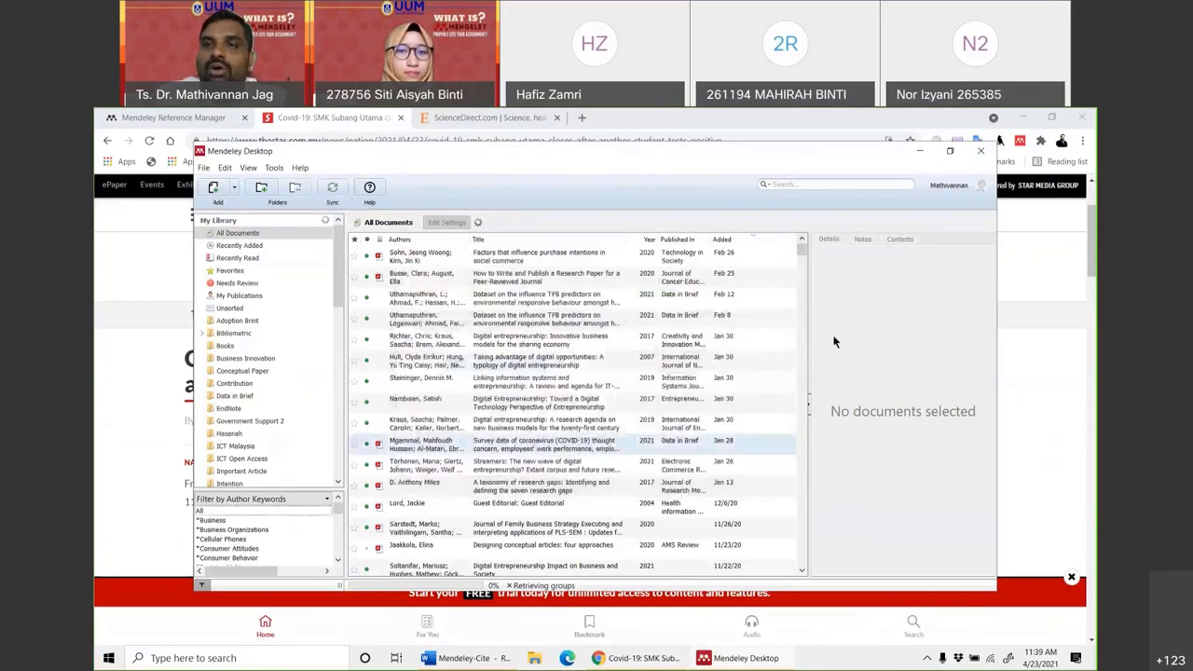
{"action": "left_click", "coordinate": [950, 150]}
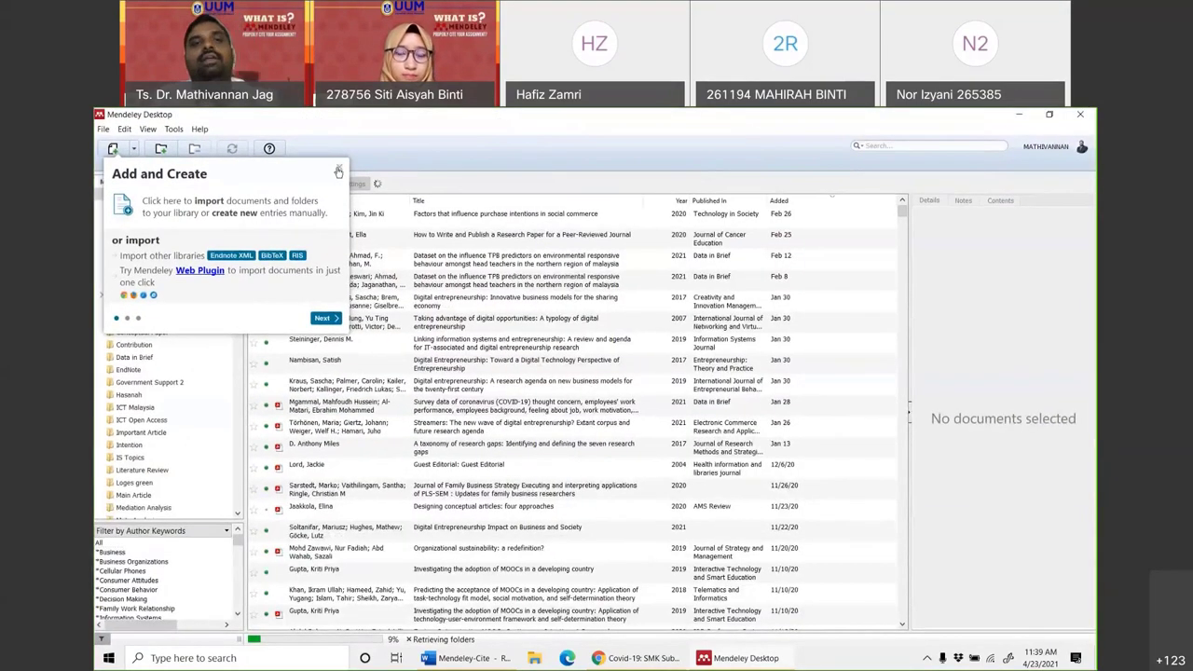
{"action": "left_click", "coordinate": [690, 170]}
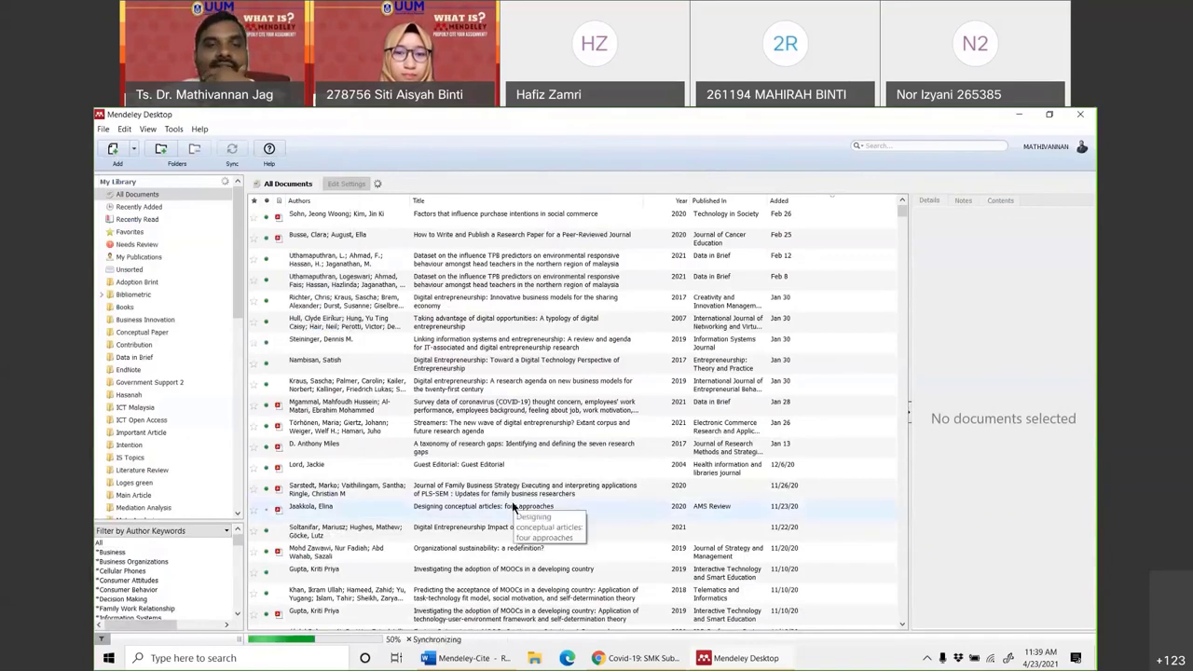
Open and close the MOOCs academic discipline clusters PDF, then search the library for an author's name.
{"action": "scroll", "coordinate": [530, 549], "scroll_direction": "down", "scroll_amount": 6}
{"action": "left_click", "coordinate": [371, 470]}
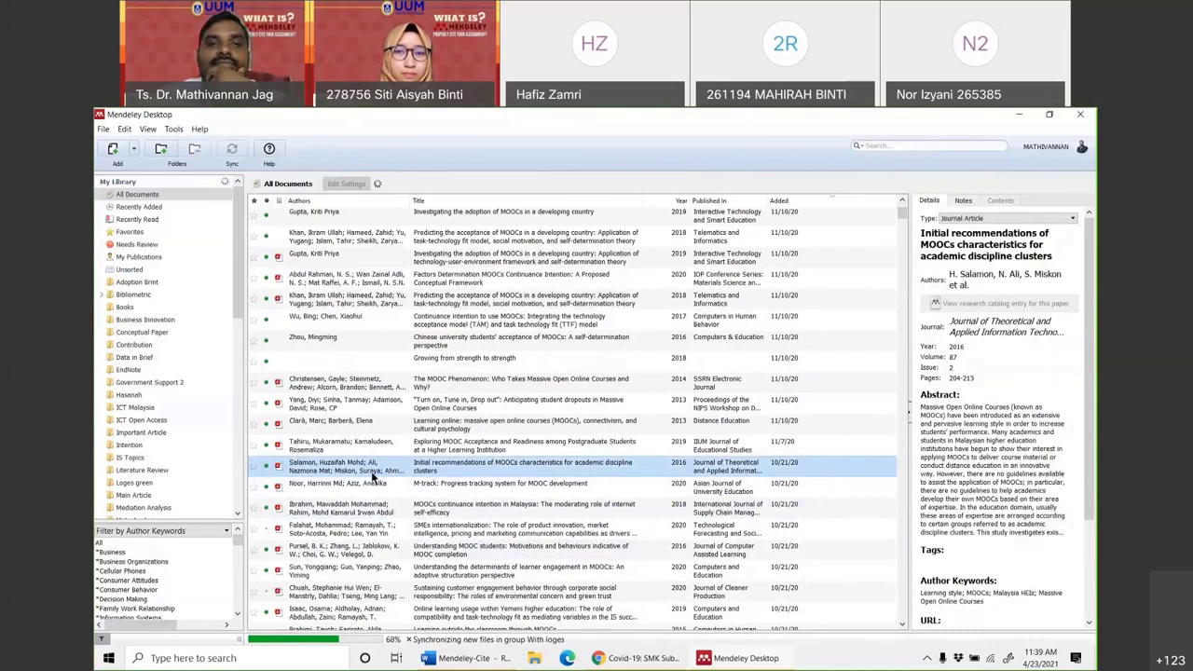
{"action": "double_click", "coordinate": [370, 476]}
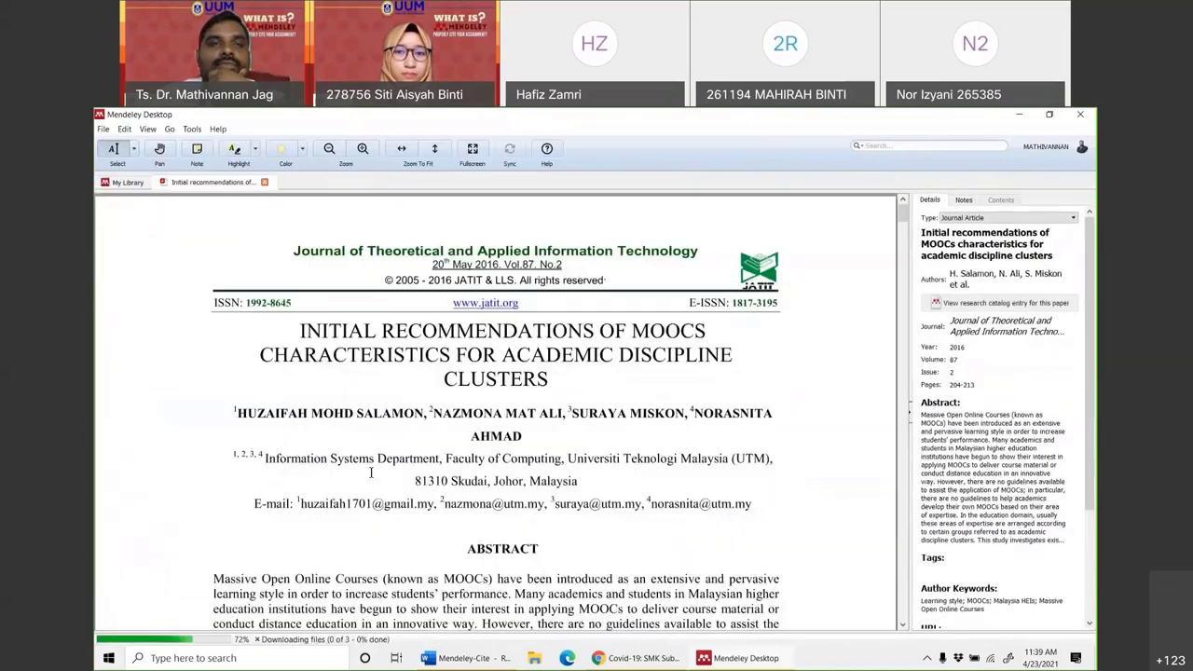
{"action": "left_click", "coordinate": [265, 183]}
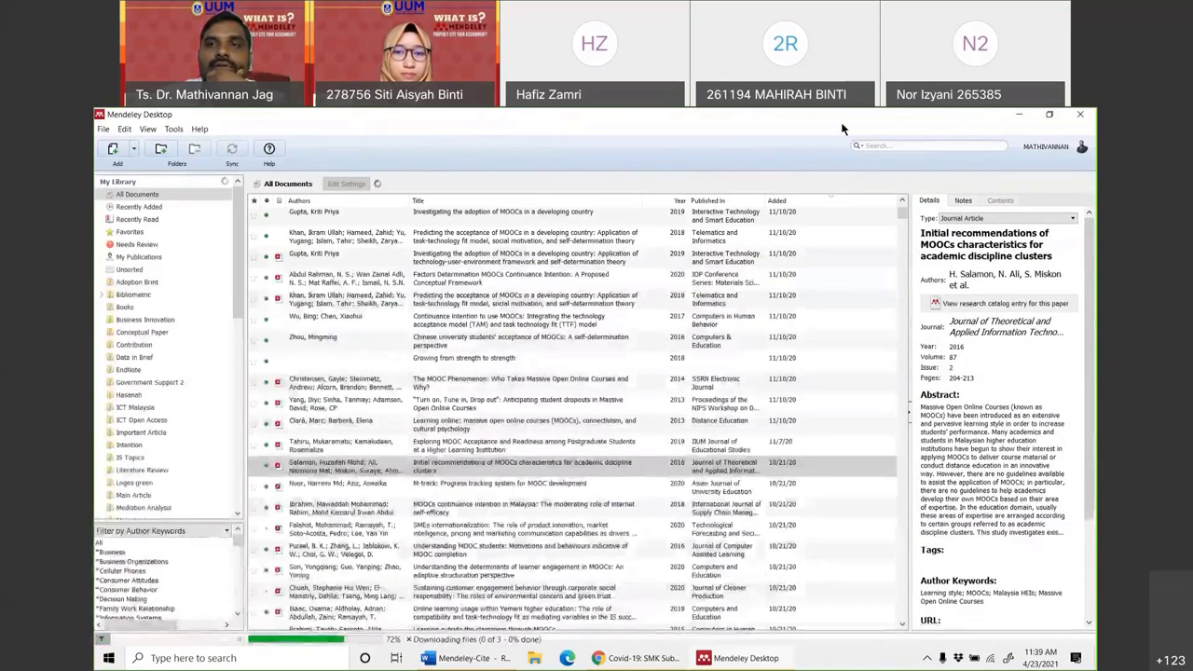
{"action": "left_click", "coordinate": [906, 146]}
{"action": "type", "text": "math"}
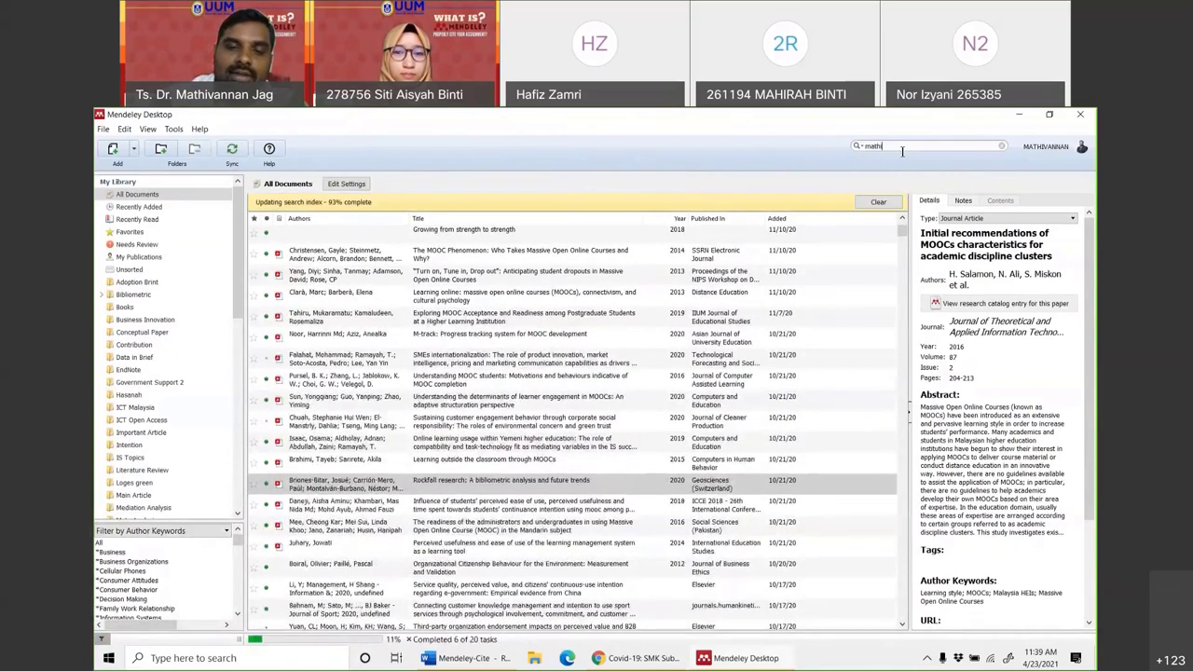
{"action": "type", "text": "ivanna"}
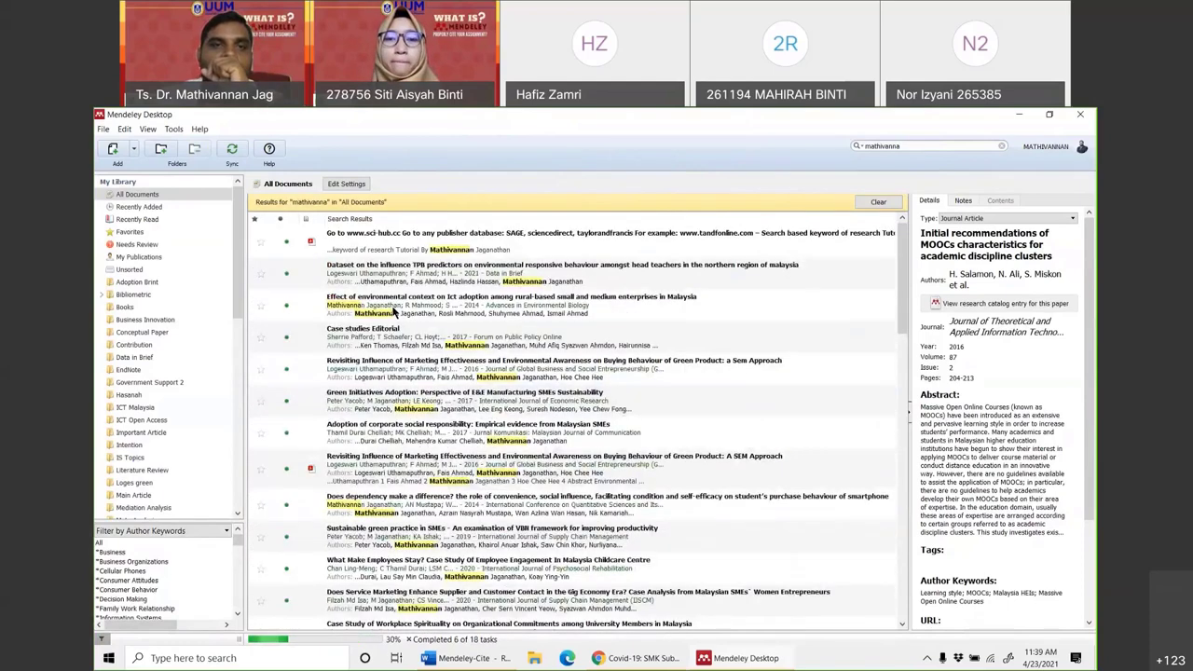
Browse the author search results and open the Revisiting Influence of Marketing Effectiveness paper's PDF.
{"action": "left_click", "coordinate": [393, 310]}
{"action": "left_click", "coordinate": [415, 272]}
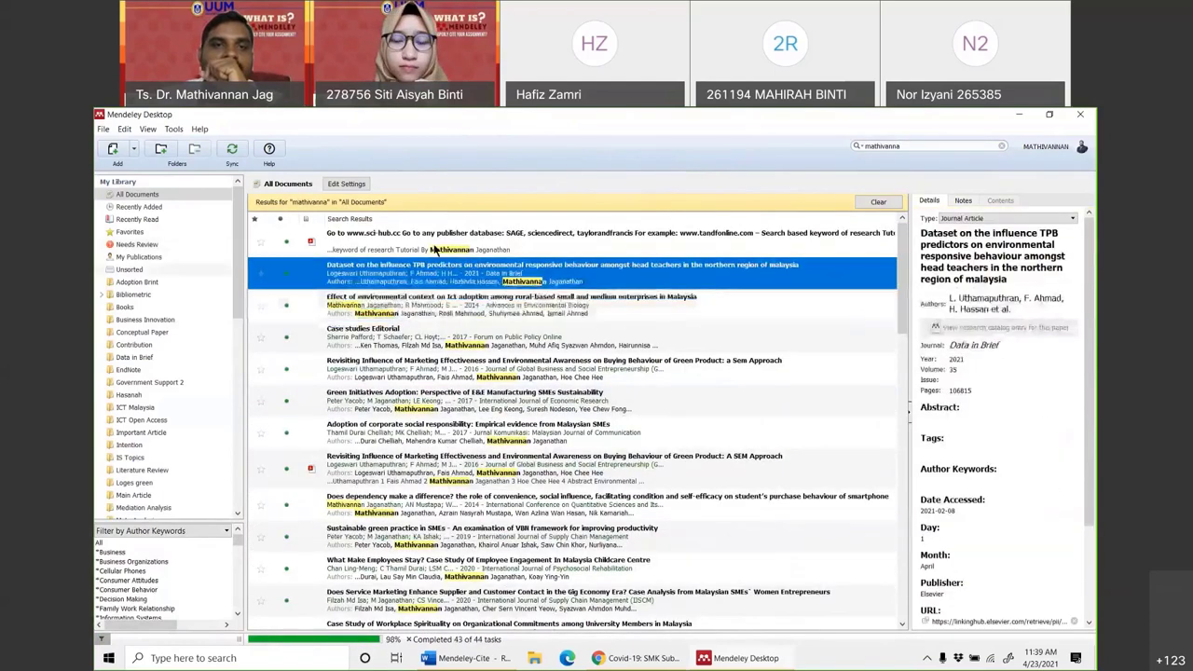
{"action": "left_click", "coordinate": [435, 246]}
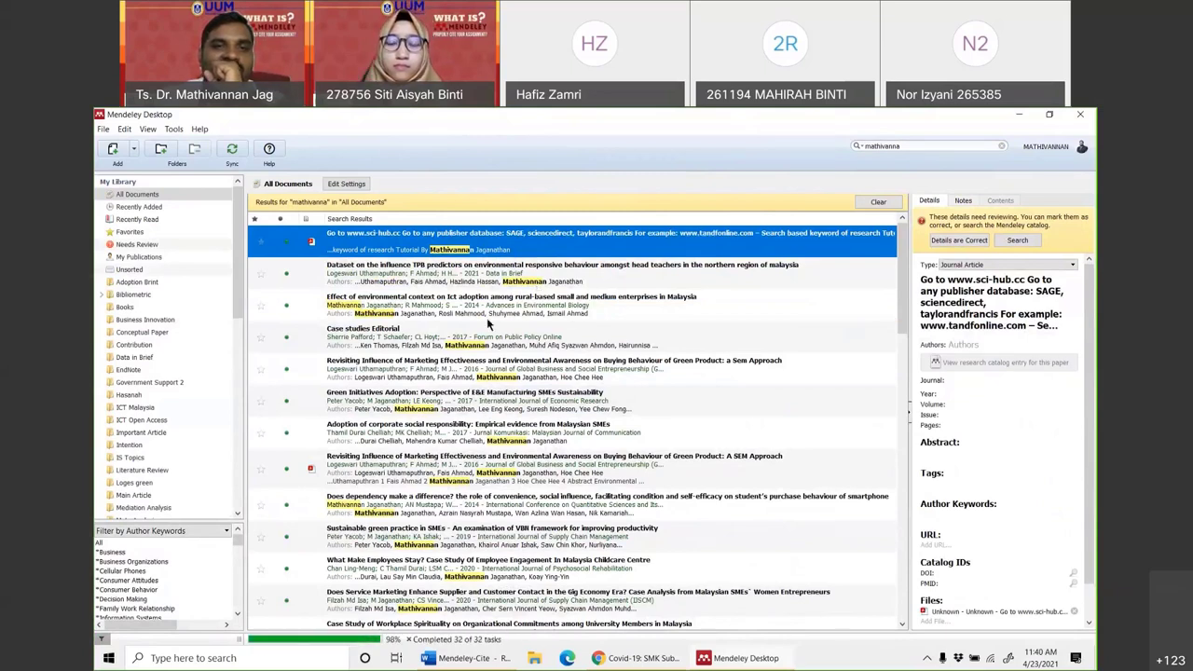
{"action": "left_click", "coordinate": [454, 504]}
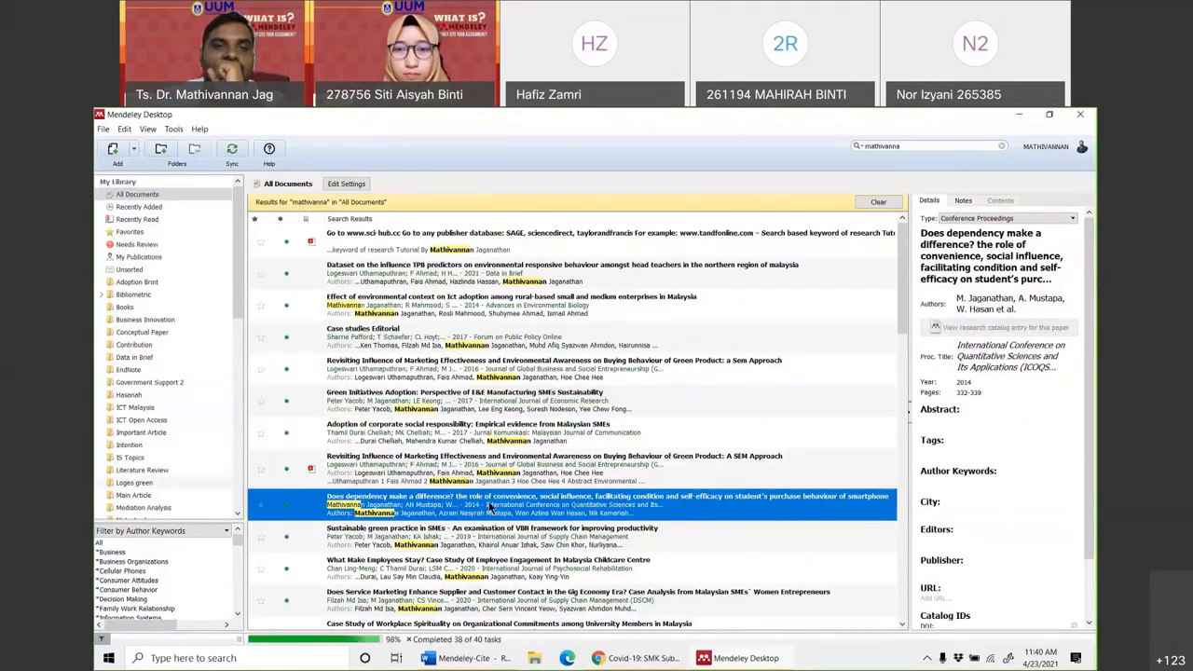
{"action": "left_click", "coordinate": [391, 475]}
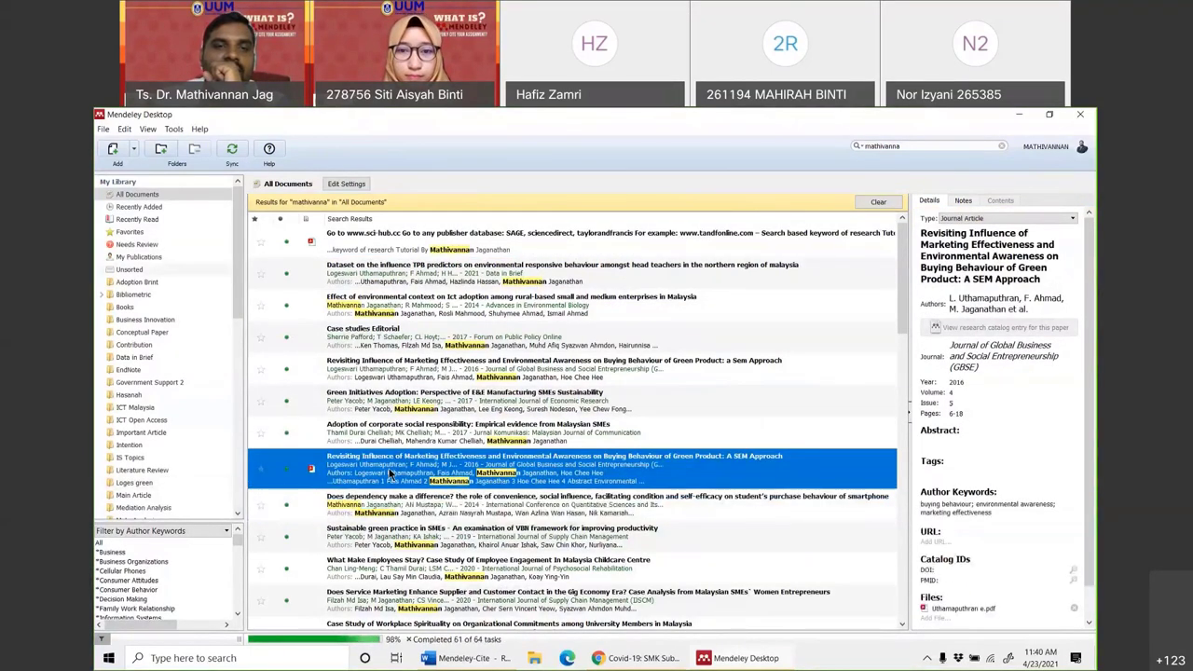
{"action": "double_click", "coordinate": [457, 471]}
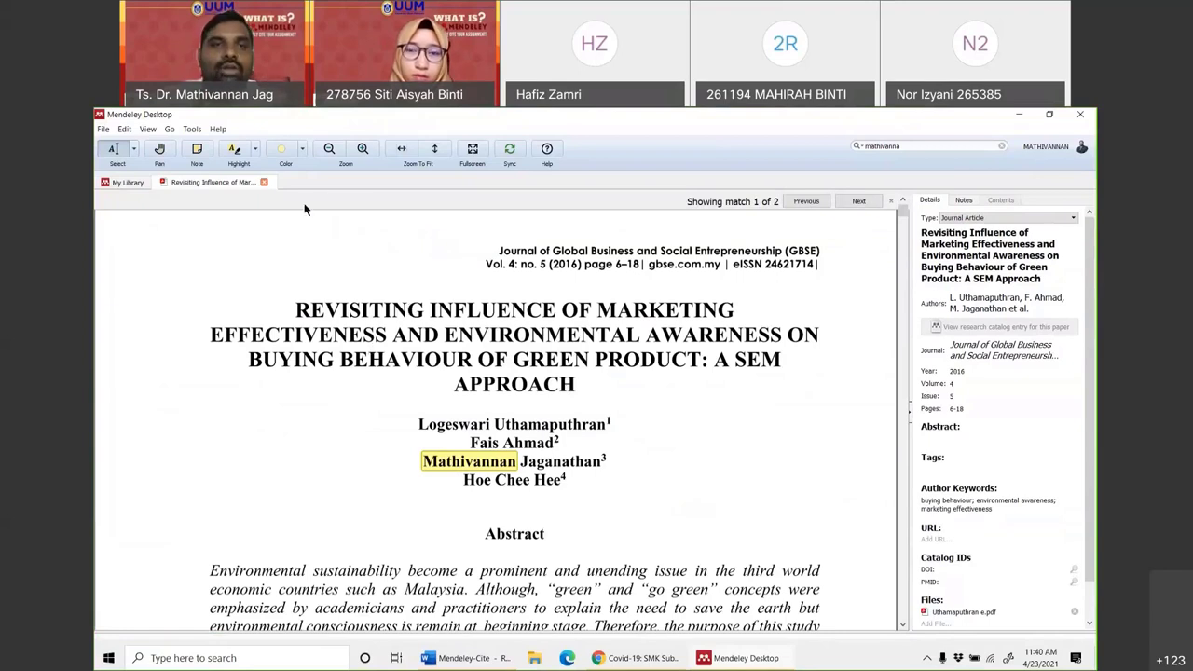
Highlight the Introduction's opening sentence, 'Especially… and so on.', in yellow.
{"action": "left_click", "coordinate": [134, 150]}
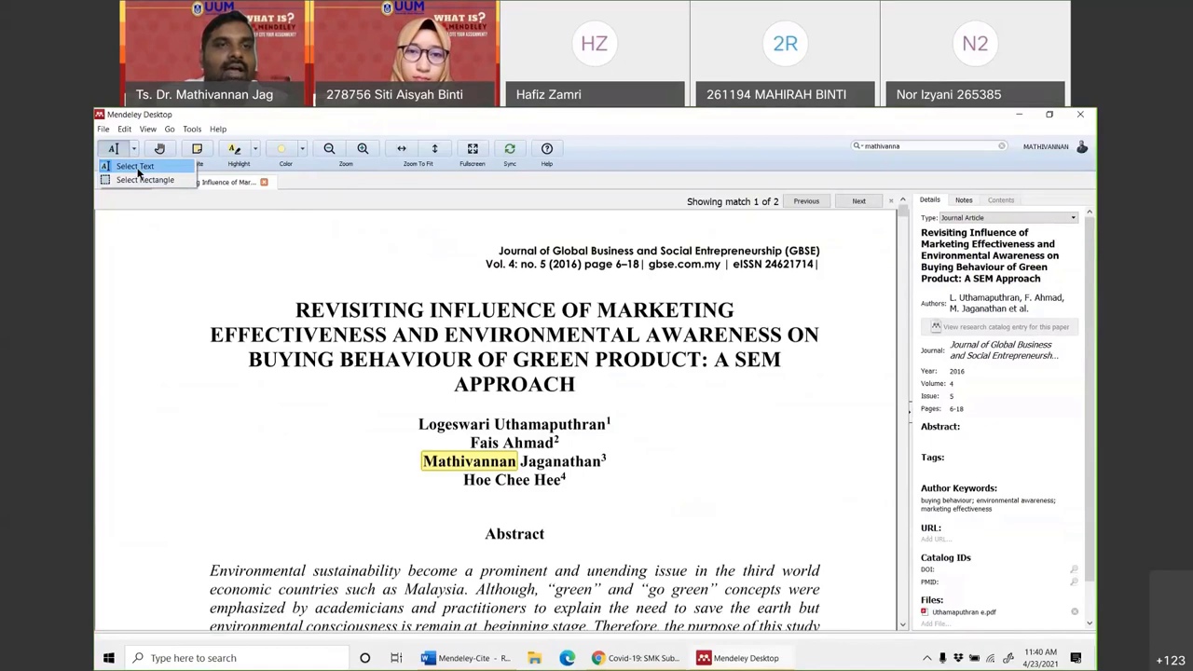
{"action": "left_click", "coordinate": [139, 181]}
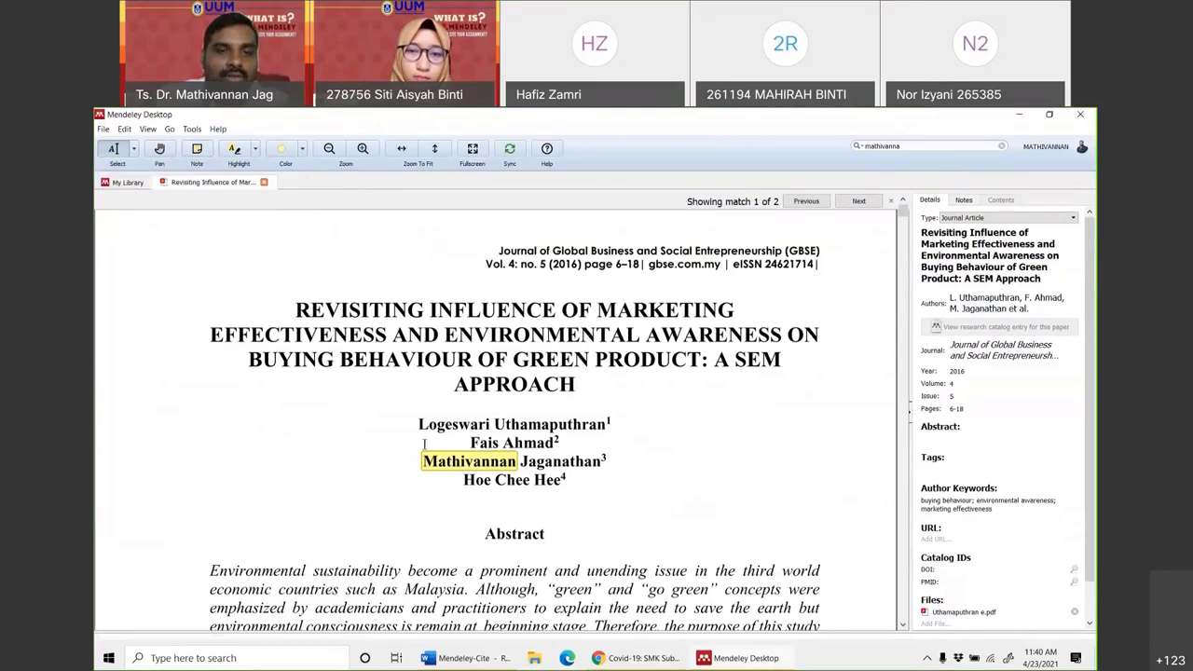
{"action": "scroll", "coordinate": [424, 445], "scroll_direction": "down", "scroll_amount": 3}
{"action": "scroll", "coordinate": [424, 448], "scroll_direction": "down", "scroll_amount": 10}
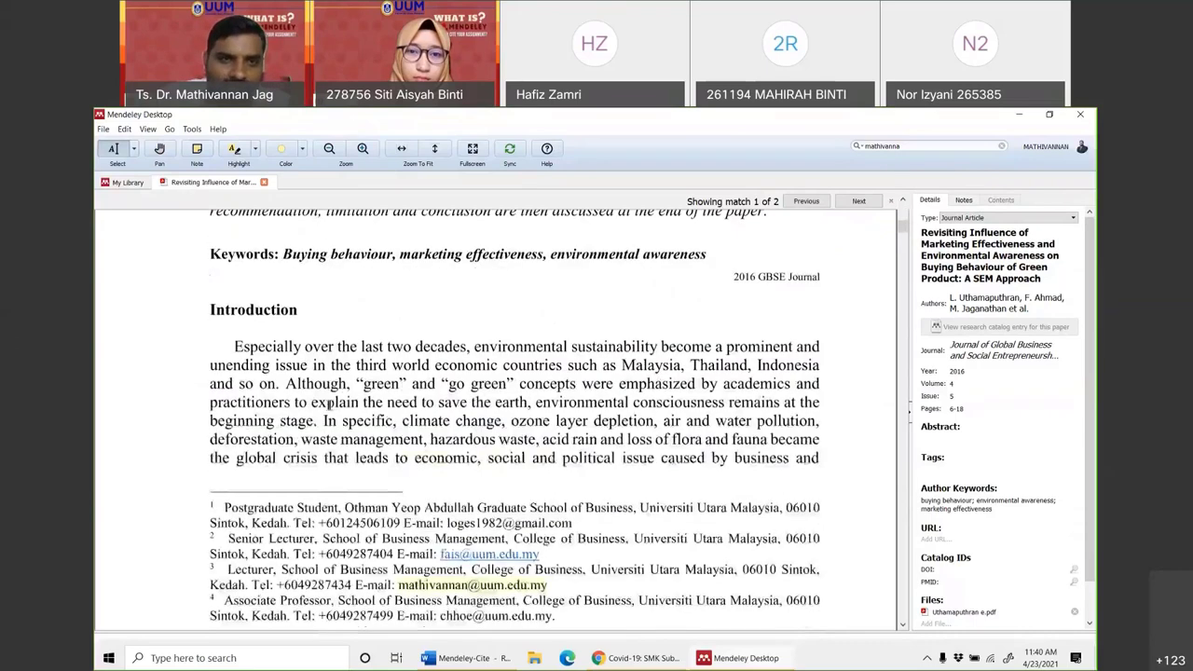
{"action": "left_click_drag", "start_coordinate": [232, 346], "coordinate": [284, 384]}
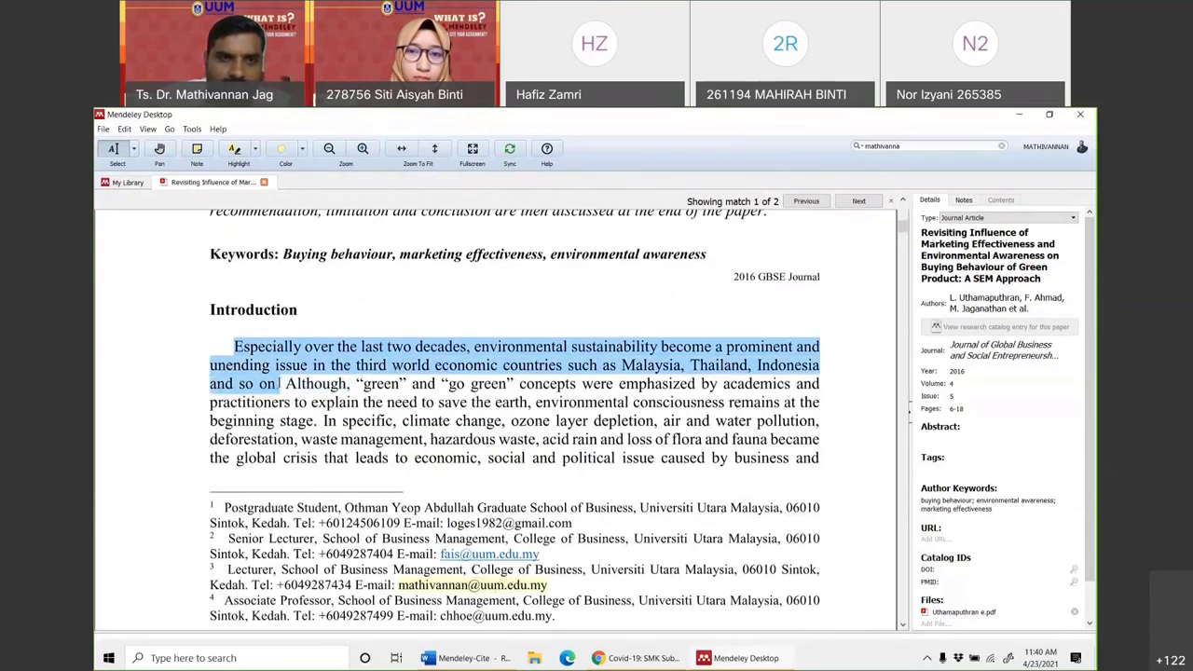
{"action": "left_click", "coordinate": [235, 152]}
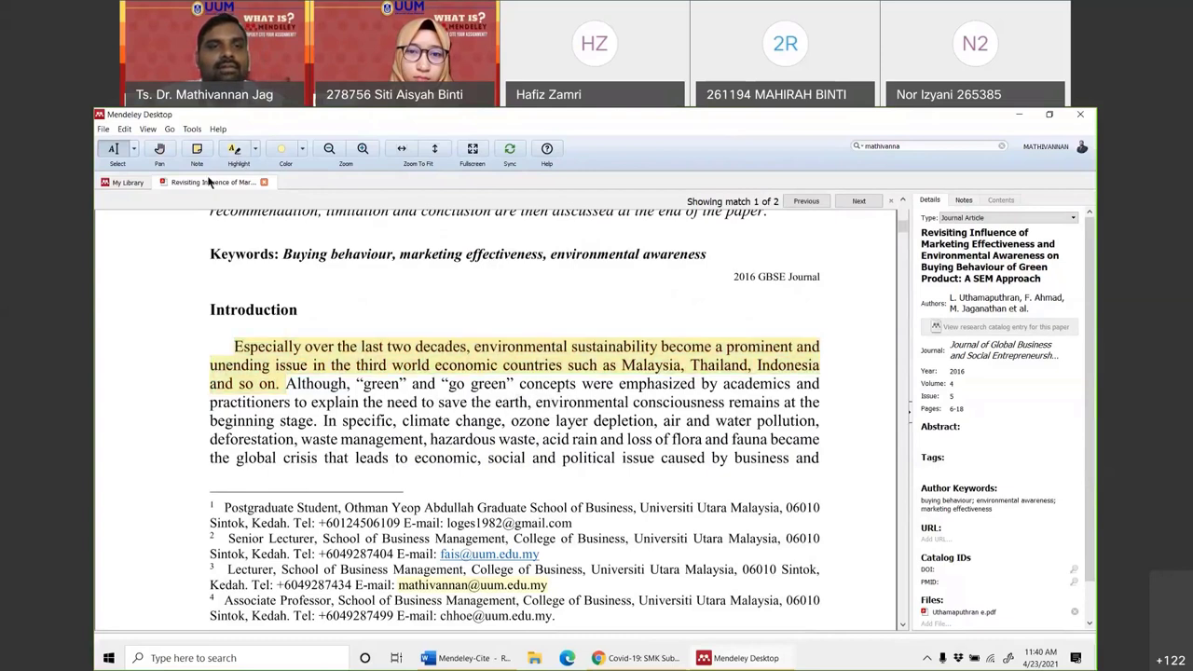
{"action": "left_click", "coordinate": [235, 155]}
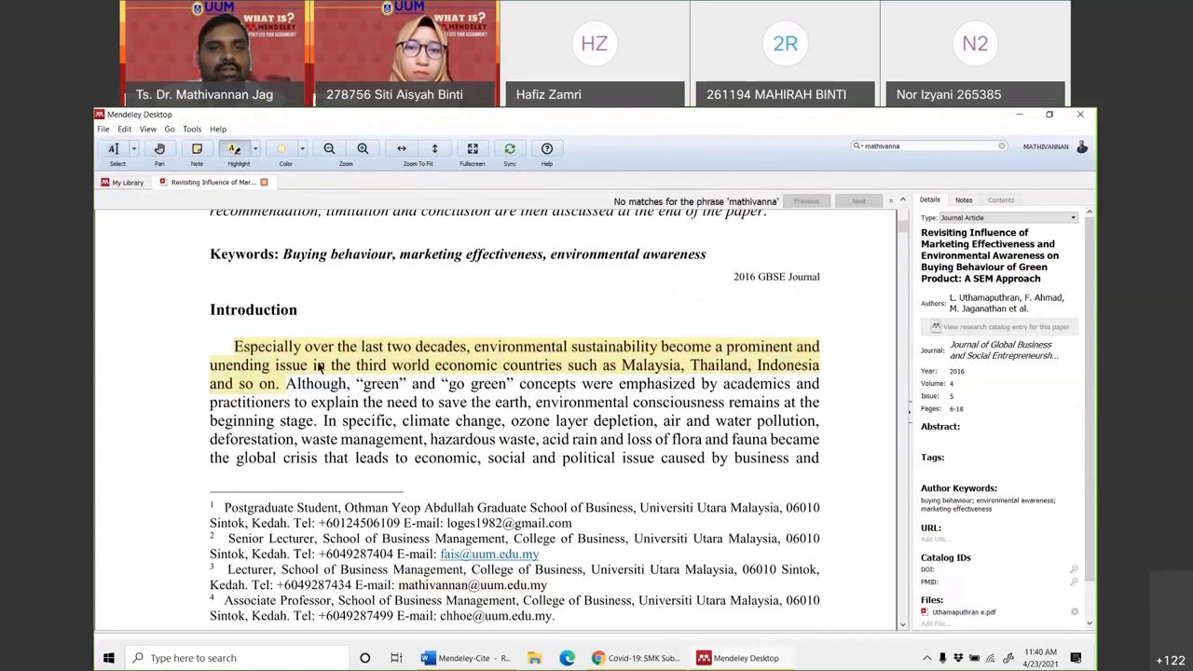
{"action": "mouse_move", "coordinate": [289, 383]}
{"action": "left_mouse_down"}
{"action": "mouse_move", "coordinate": [450, 427]}
{"action": "mouse_move", "coordinate": [671, 387]}
{"action": "mouse_move", "coordinate": [274, 390]}
{"action": "left_mouse_up"}
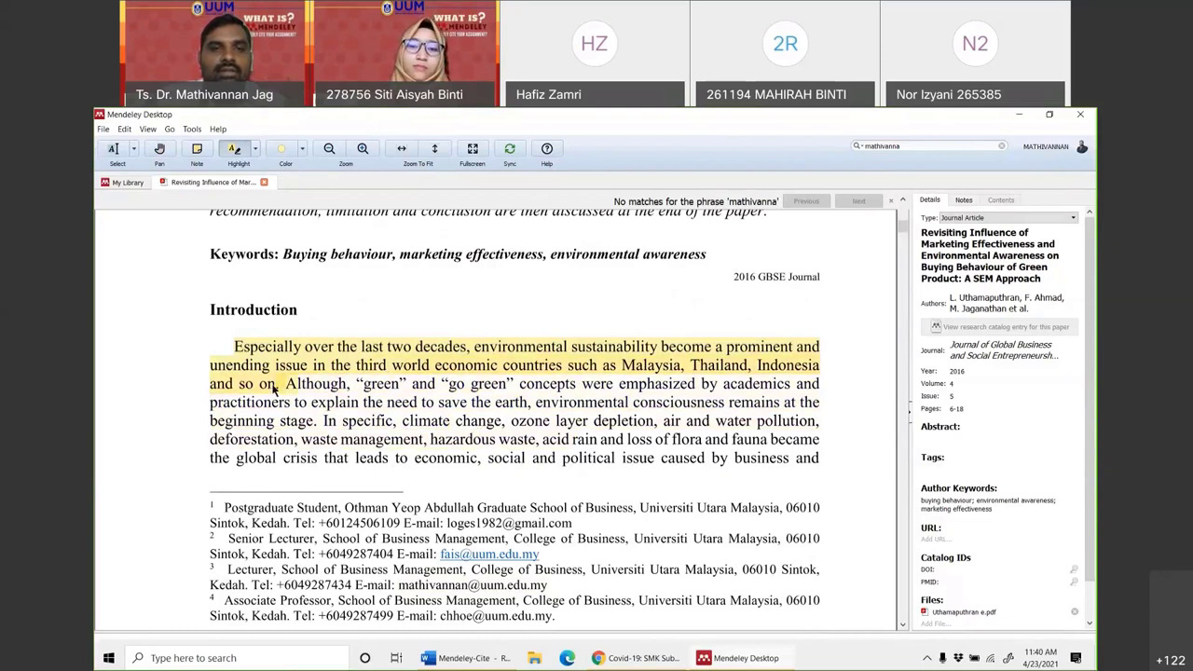
Switch the highlight colour to light purple and highlight 'In specific… acid rain'.
{"action": "left_click", "coordinate": [303, 156]}
{"action": "left_click", "coordinate": [308, 206]}
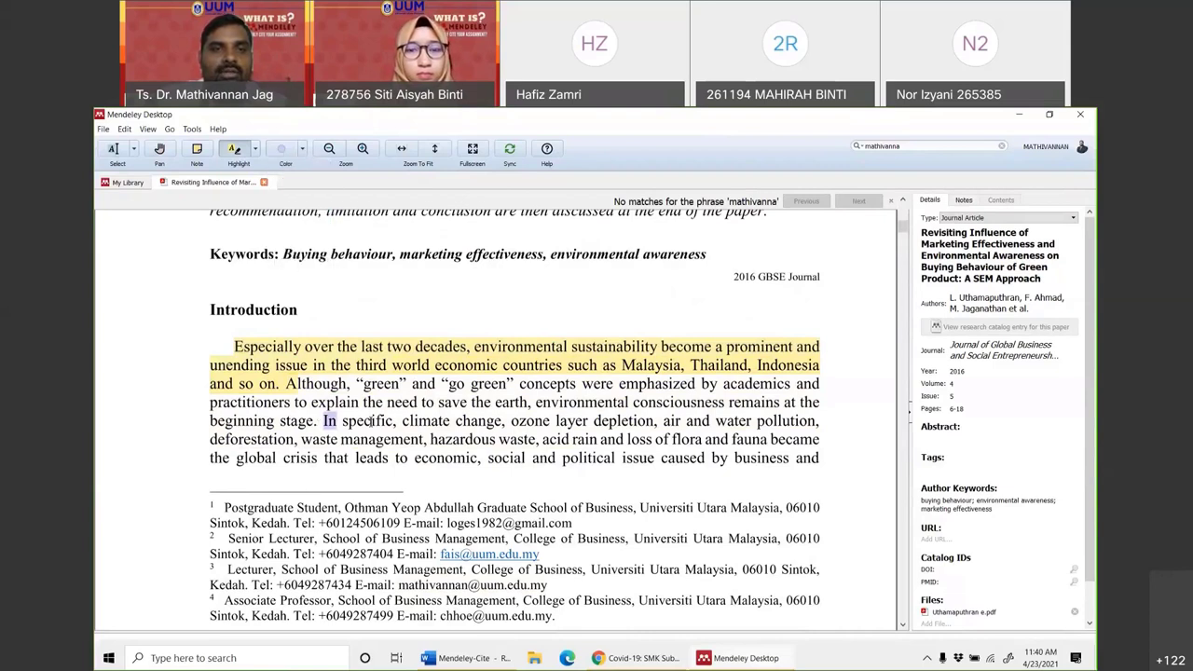
{"action": "left_click_drag", "start_coordinate": [323, 422], "coordinate": [585, 440]}
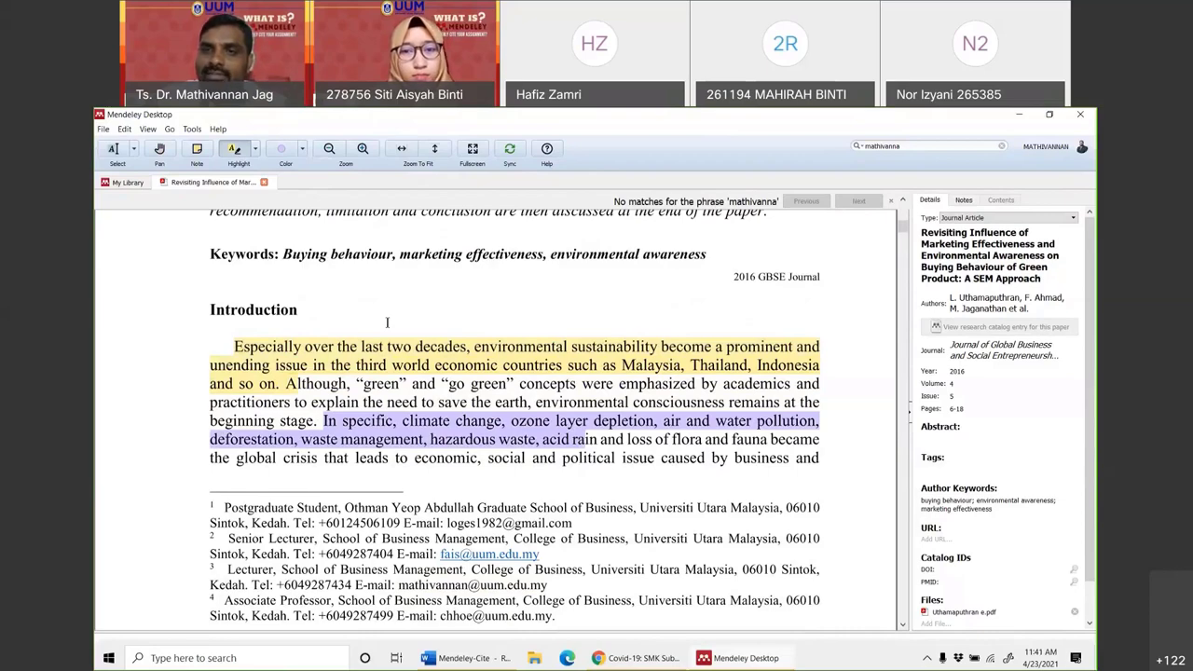
Highlight the next page's opening lines, 'individual behaviour… human unhealthy living', in light purple.
{"action": "scroll", "coordinate": [452, 373], "scroll_direction": "down", "scroll_amount": 5}
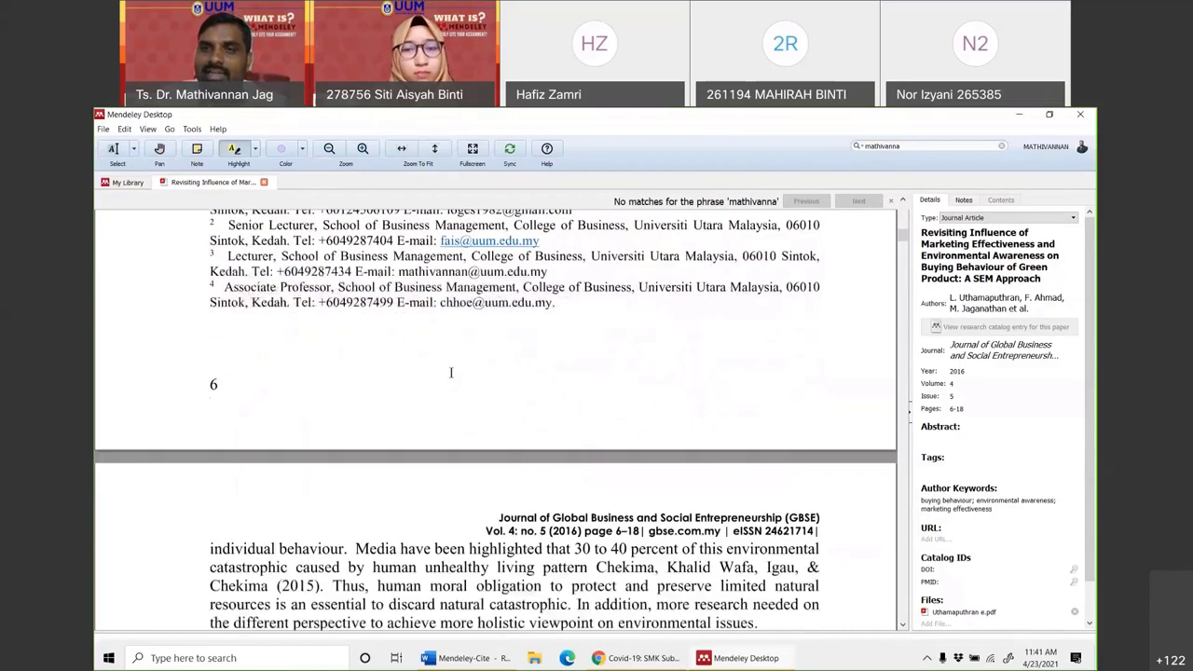
{"action": "scroll", "coordinate": [450, 373], "scroll_direction": "down", "scroll_amount": 1}
{"action": "scroll", "coordinate": [450, 373], "scroll_direction": "down", "scroll_amount": 2}
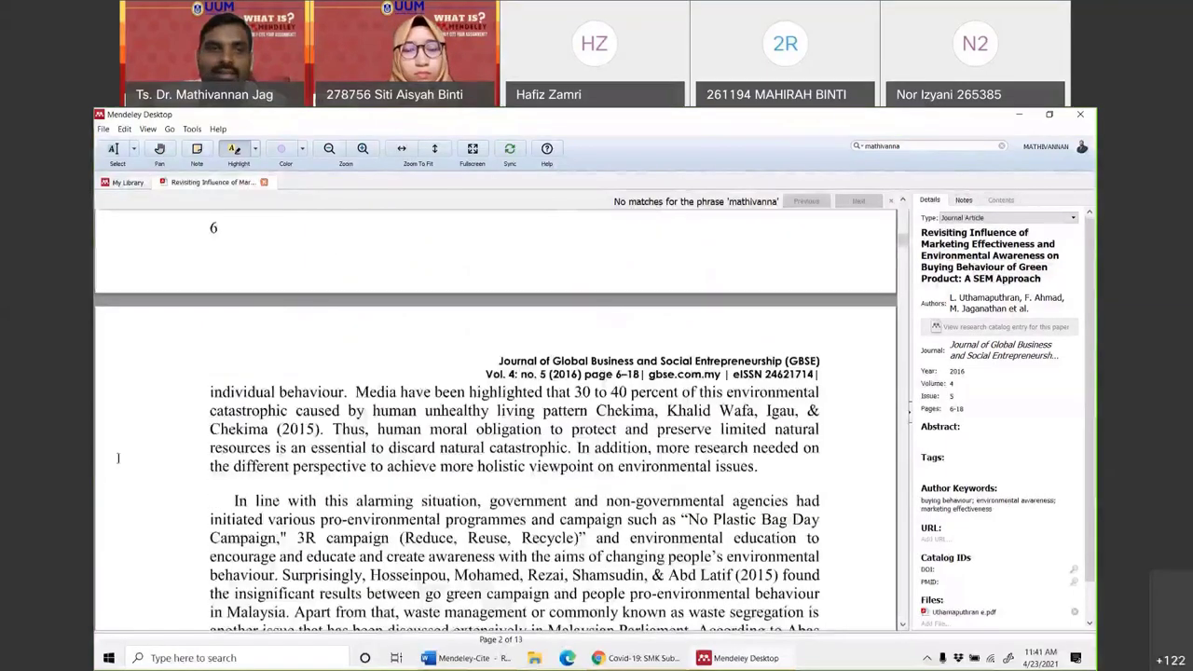
{"action": "left_click_drag", "start_coordinate": [211, 393], "coordinate": [534, 410]}
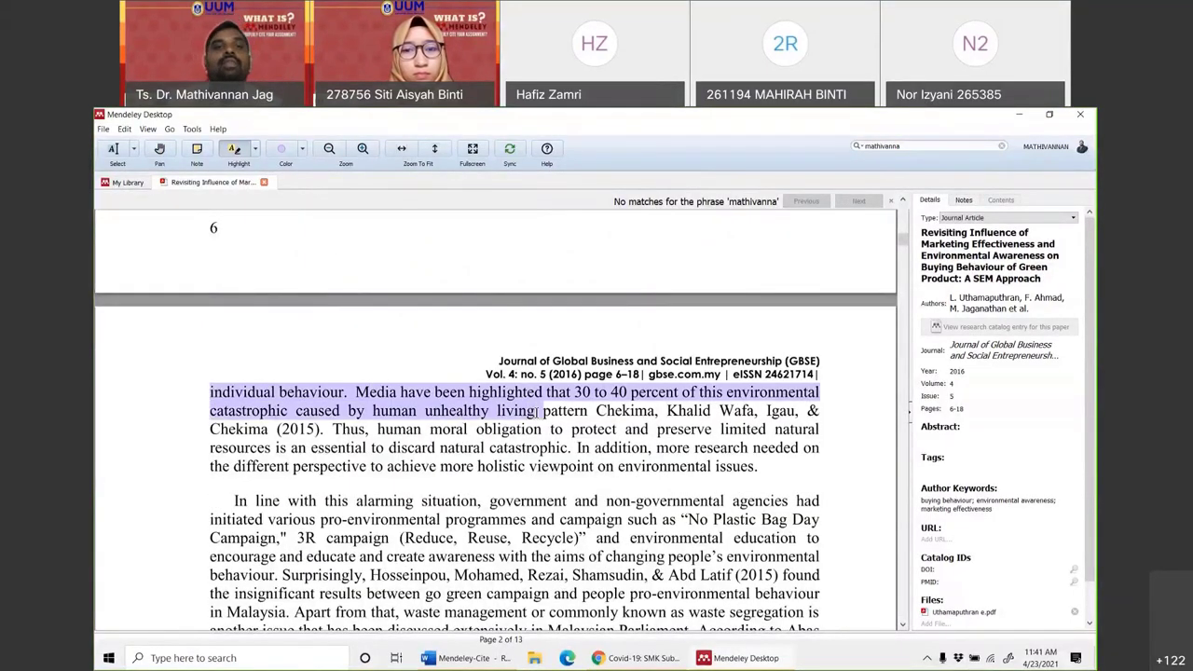
{"action": "left_click", "coordinate": [198, 153]}
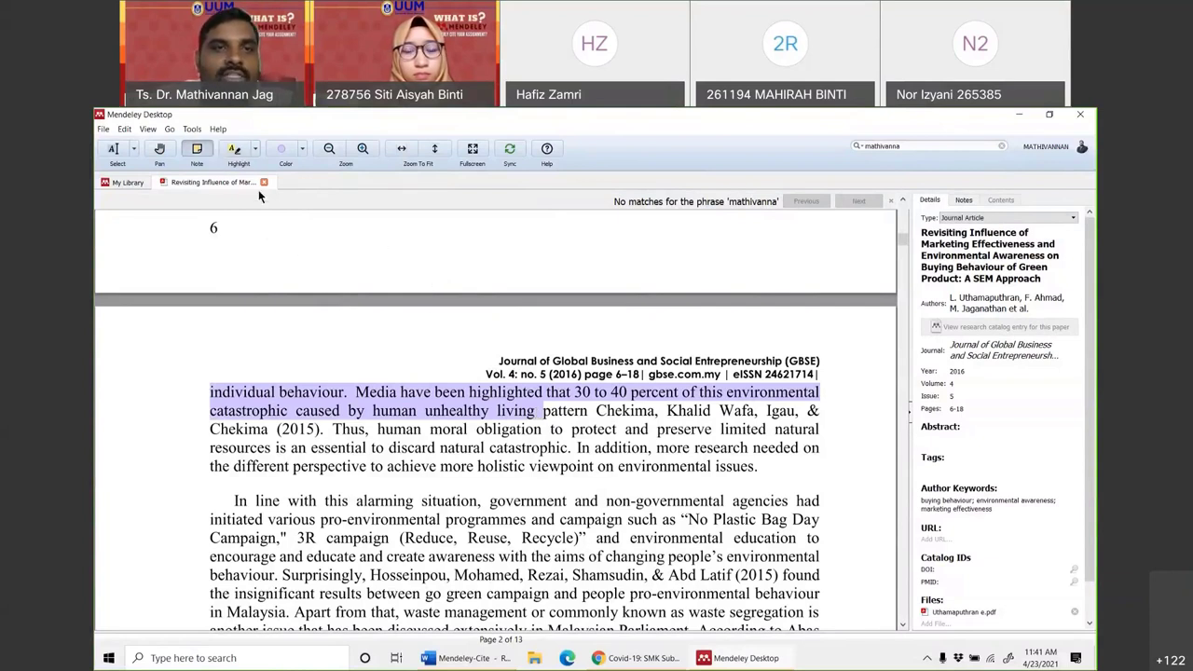
Add a sticky note reading 'This is important for introduction' beside the purple-highlighted passage.
{"action": "left_click", "coordinate": [542, 415]}
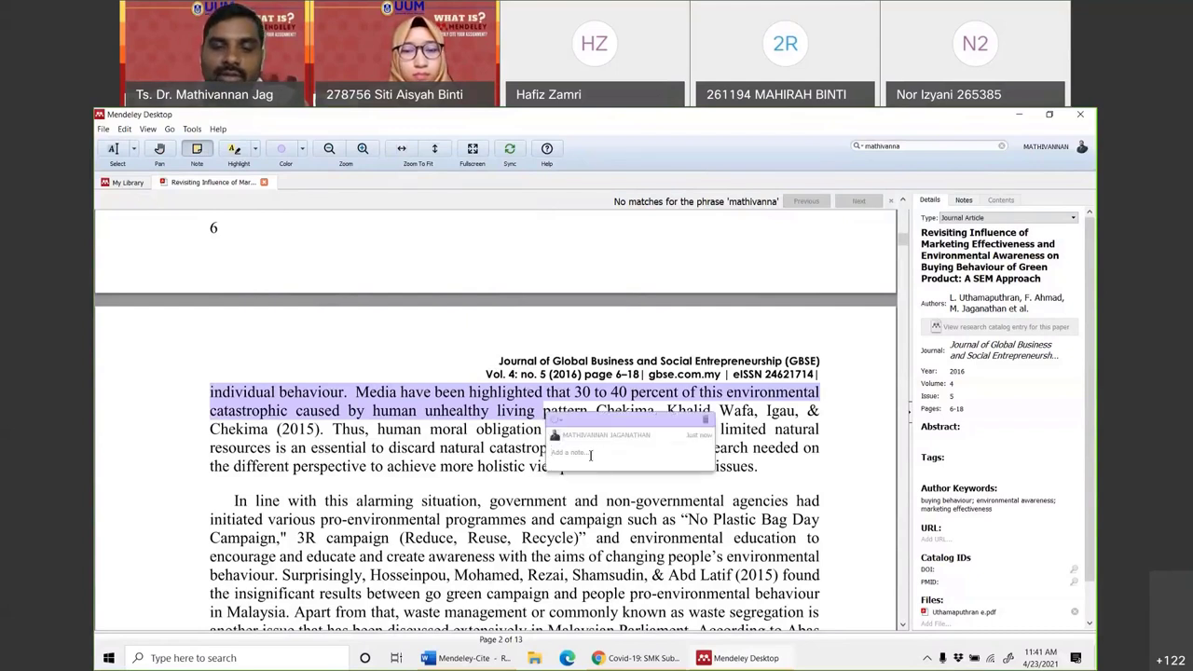
{"action": "type", "text": "This is imp"}
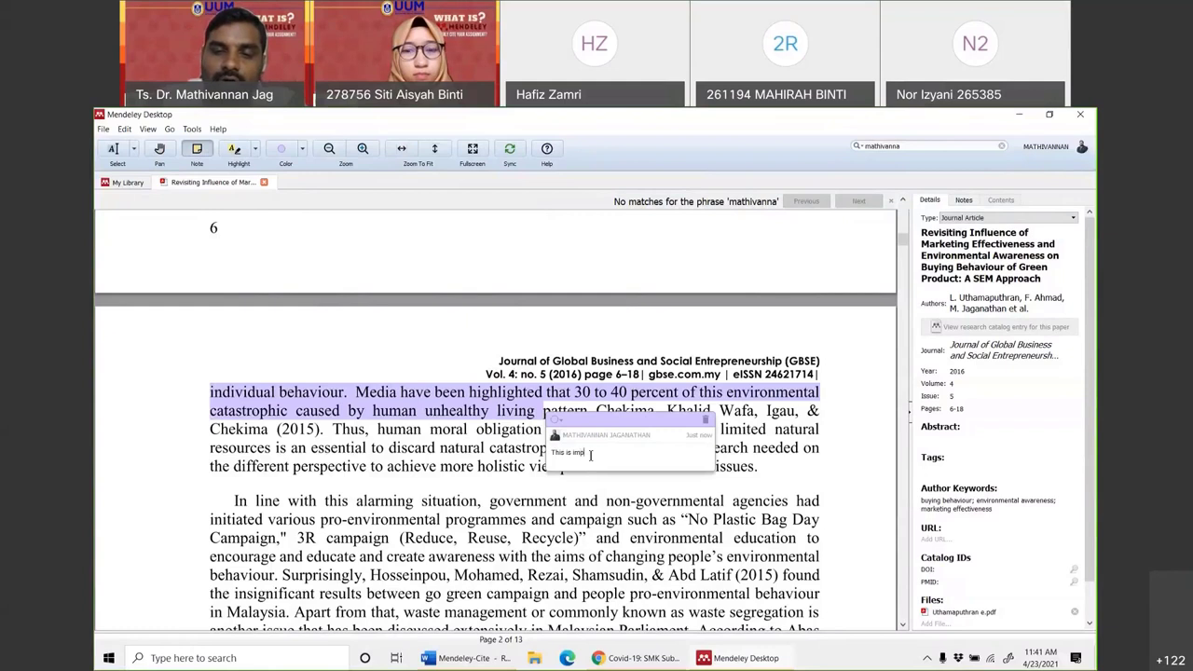
{"action": "type", "text": "ortant fo"}
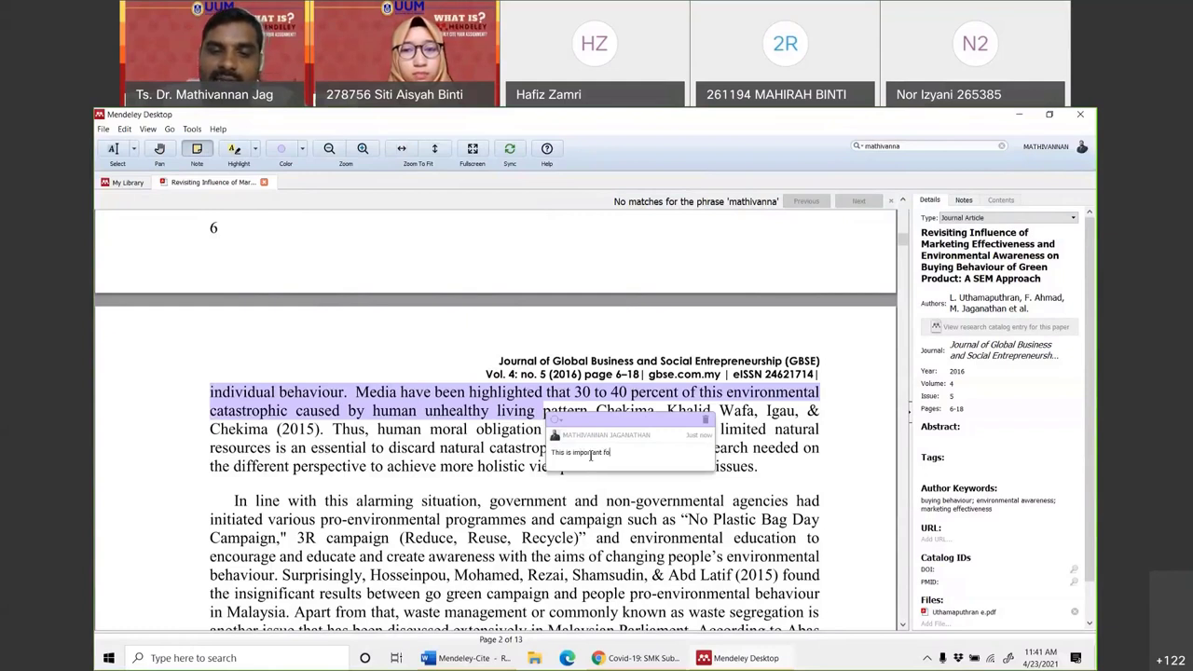
{"action": "type", "text": "r introd"}
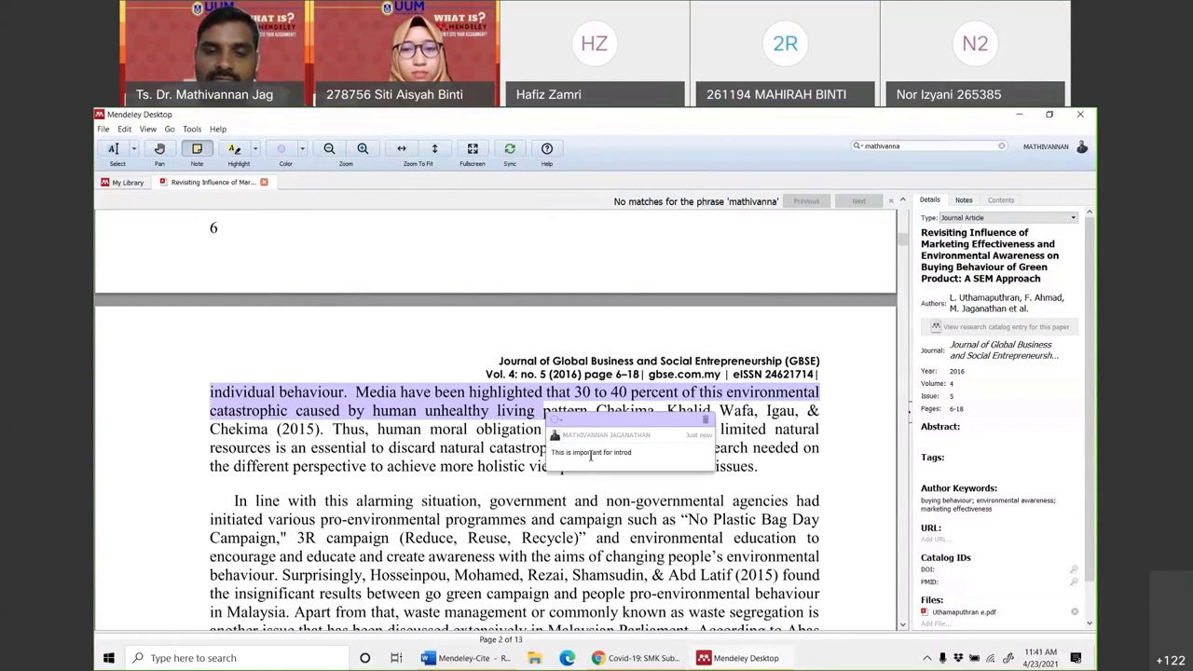
{"action": "type", "text": "uction"}
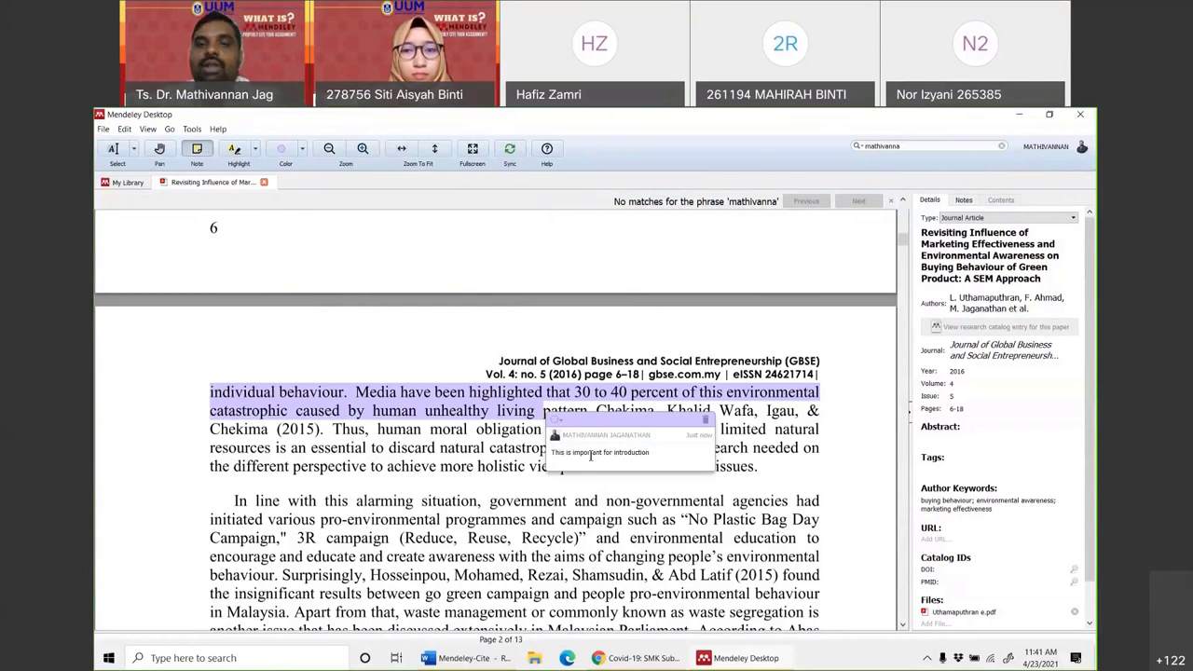
{"action": "left_click", "coordinate": [673, 504]}
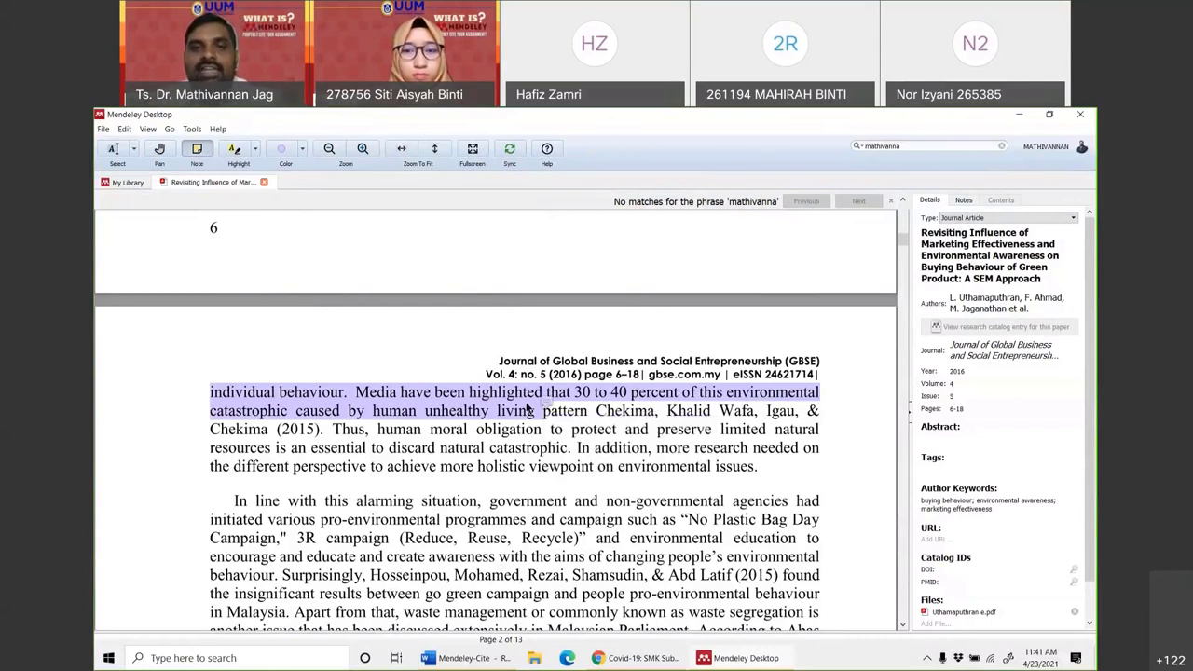
{"action": "mouse_move", "coordinate": [552, 408]}
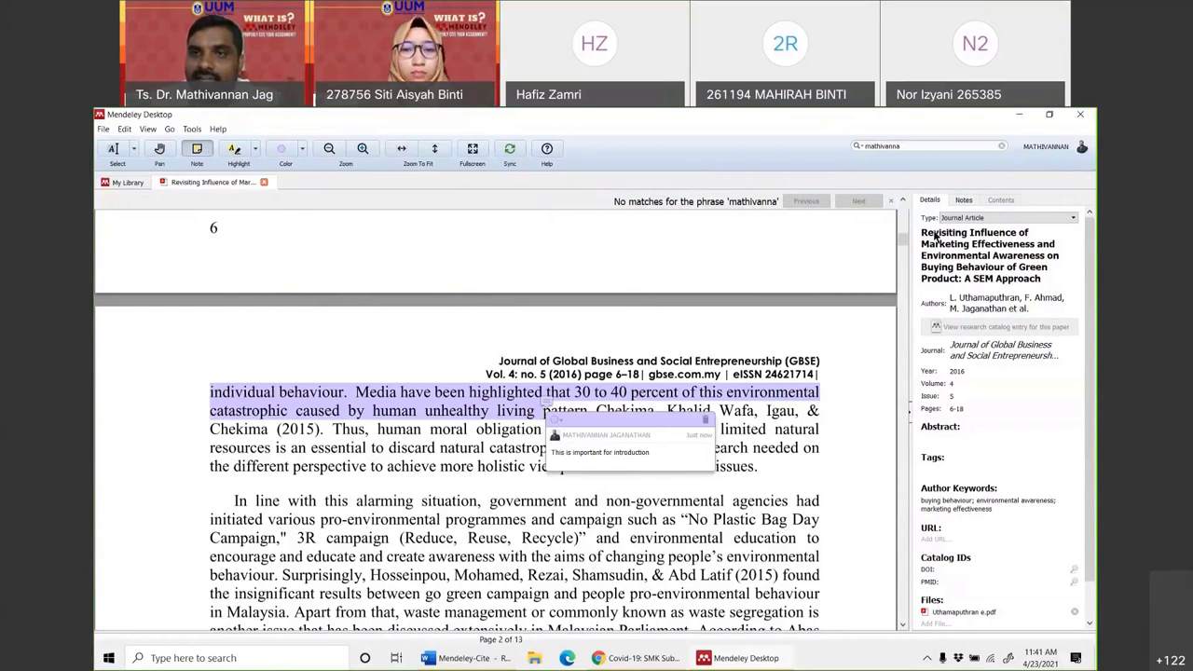
{"action": "scroll", "coordinate": [1057, 446], "scroll_direction": "down", "scroll_amount": 1}
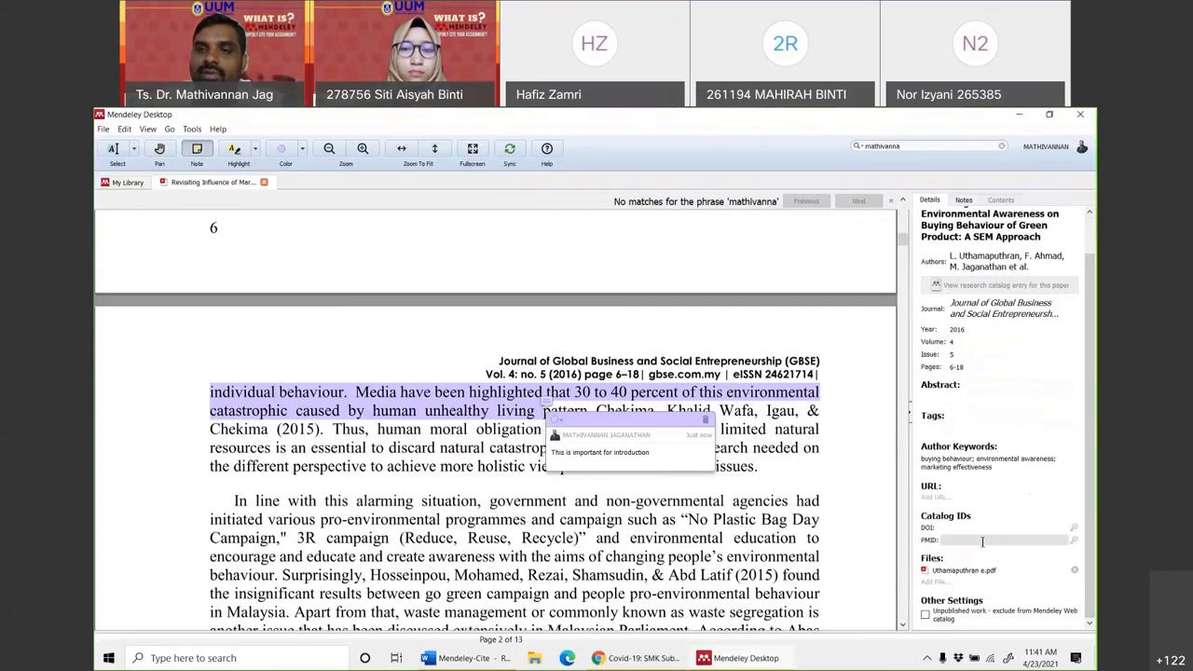
{"action": "scroll", "coordinate": [999, 557], "scroll_direction": "up", "scroll_amount": 1}
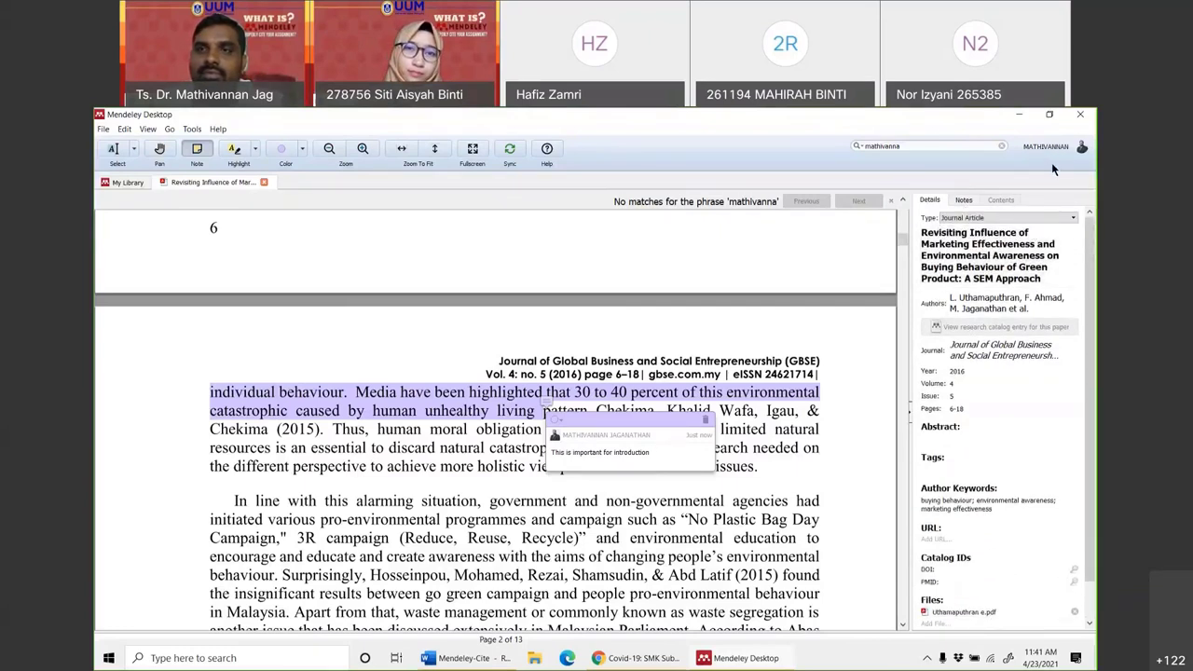
{"action": "scroll", "coordinate": [409, 349], "scroll_direction": "up", "scroll_amount": 5}
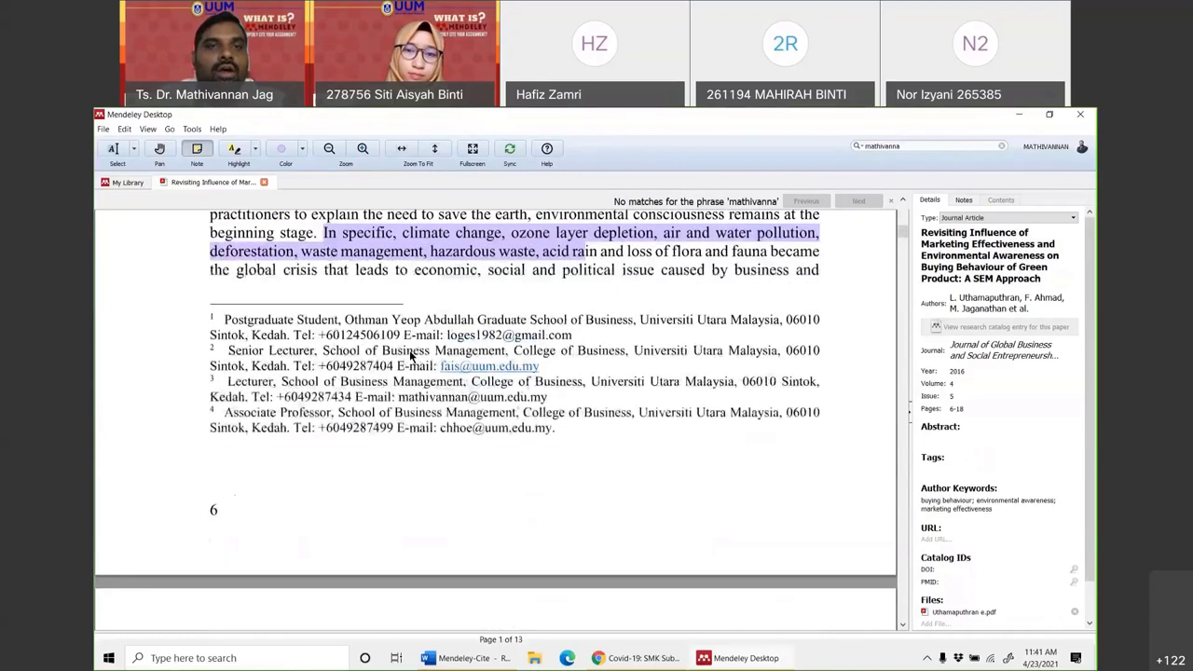
{"action": "scroll", "coordinate": [410, 355], "scroll_direction": "down", "scroll_amount": 3}
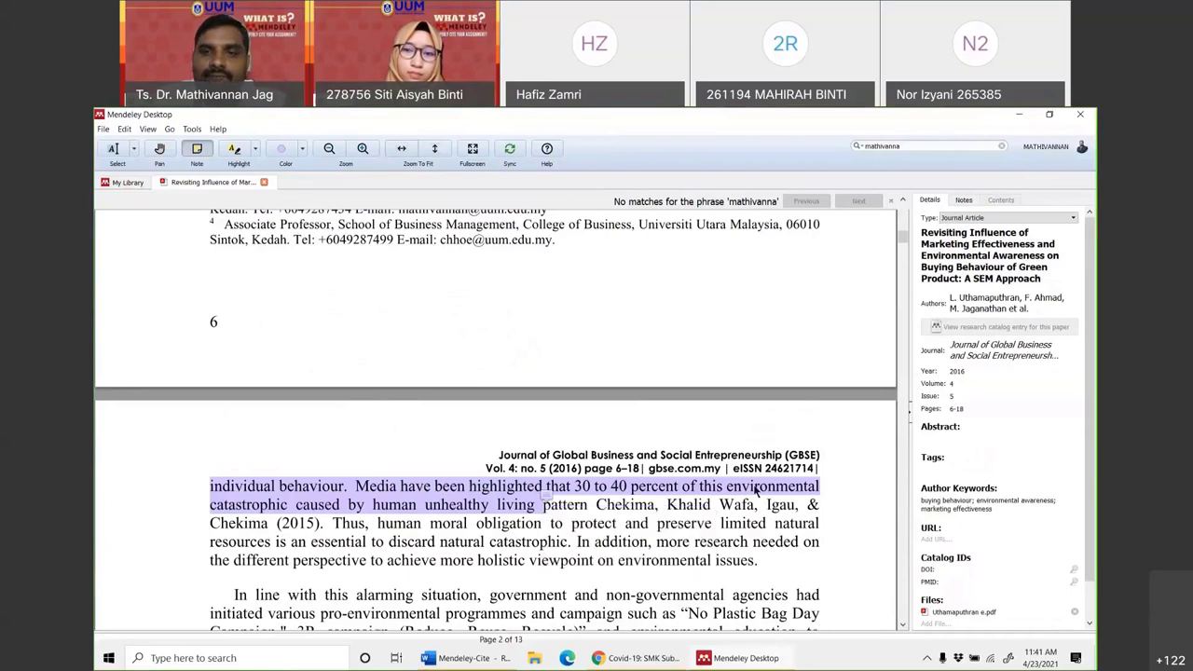
Delete the 'This is important for introduction' note, leaving the purple highlight in place.
{"action": "right_click", "coordinate": [506, 501]}
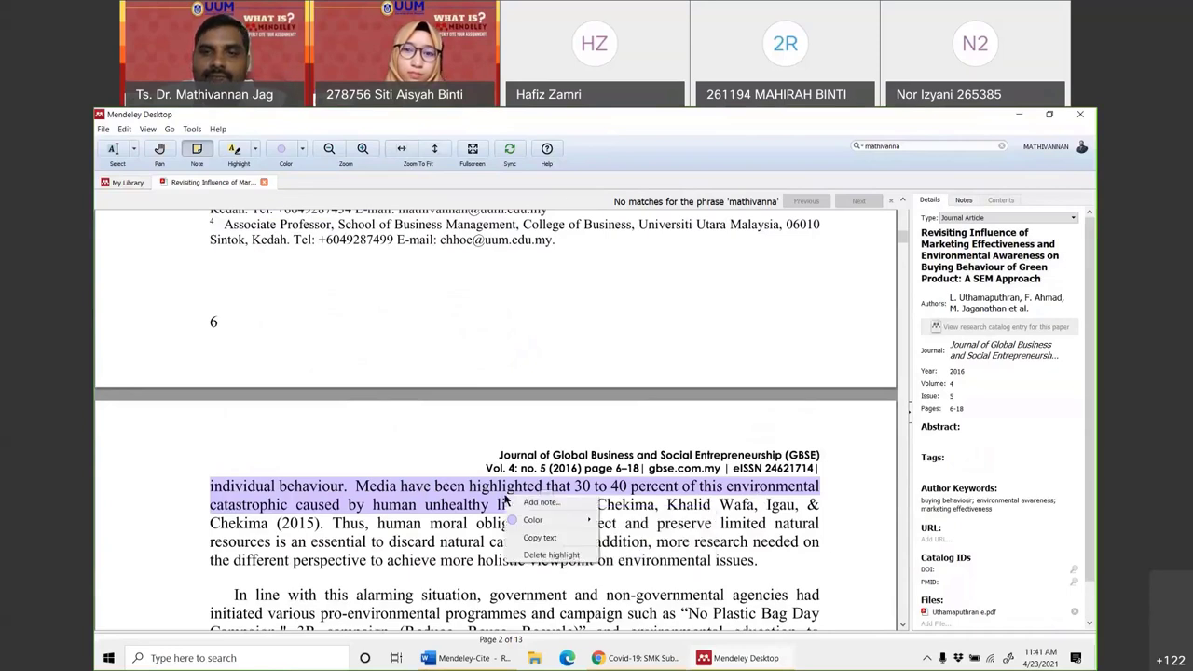
{"action": "left_click", "coordinate": [723, 543]}
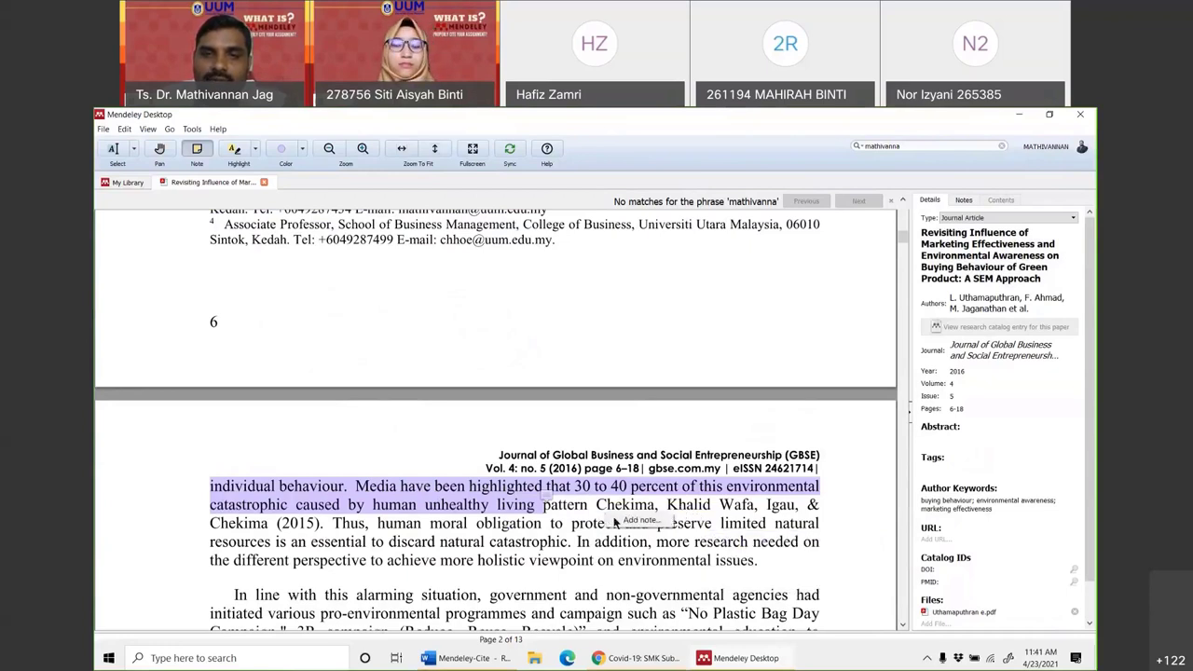
{"action": "left_click", "coordinate": [627, 525]}
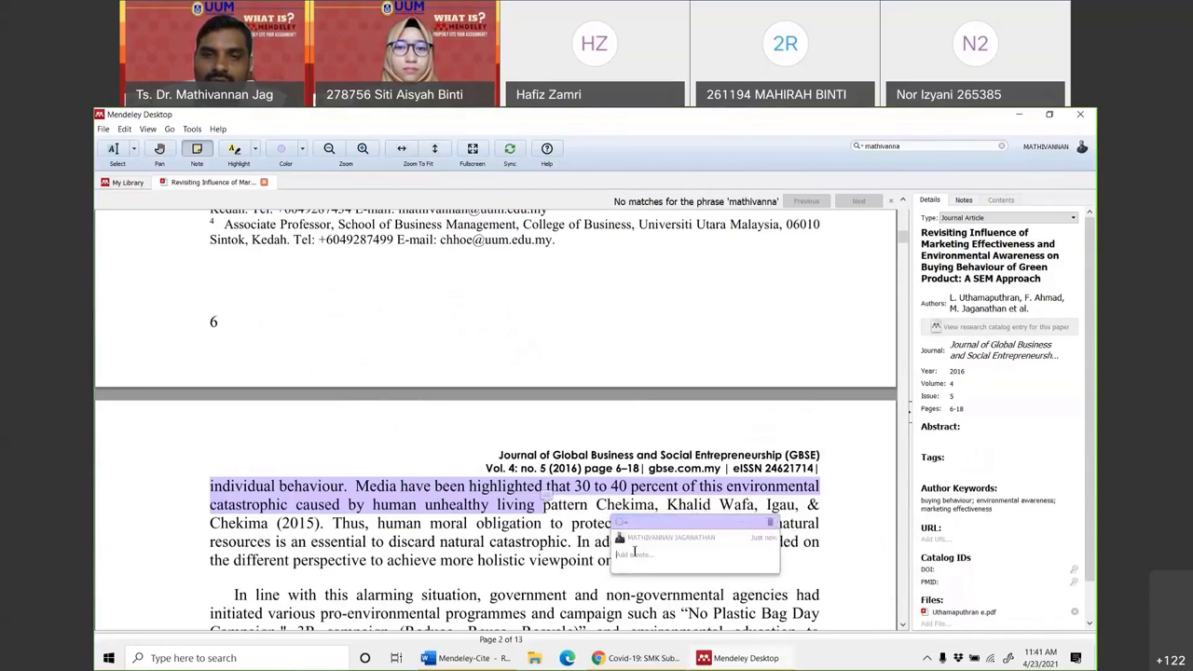
{"action": "left_click", "coordinate": [829, 528]}
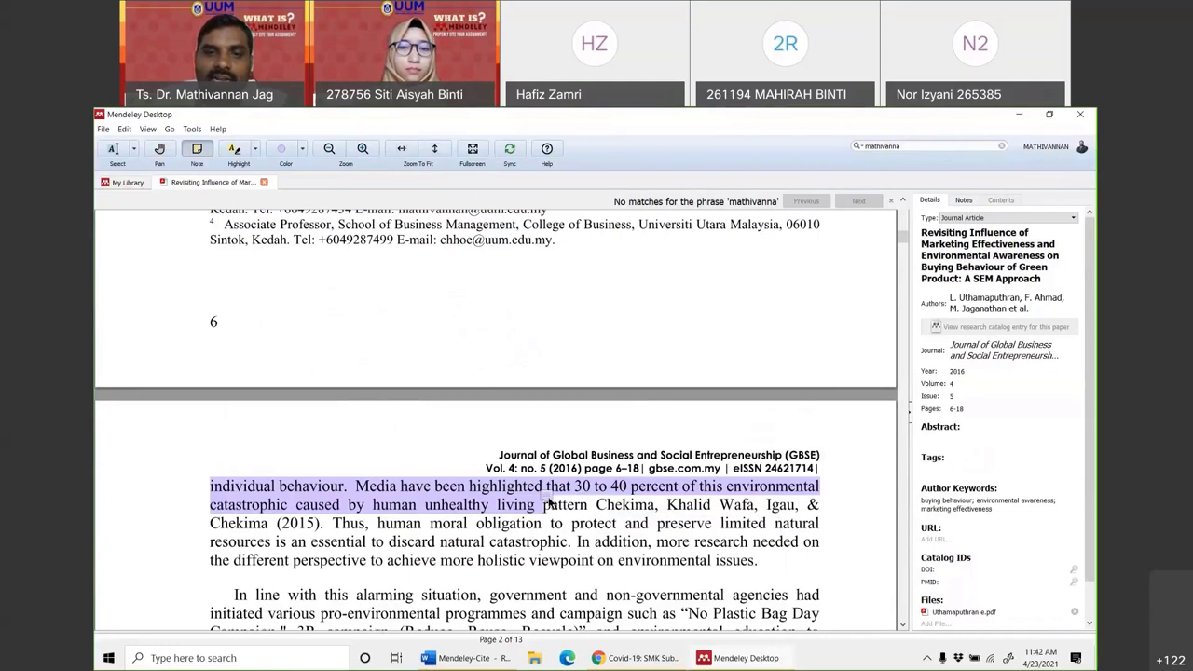
{"action": "left_click", "coordinate": [548, 501]}
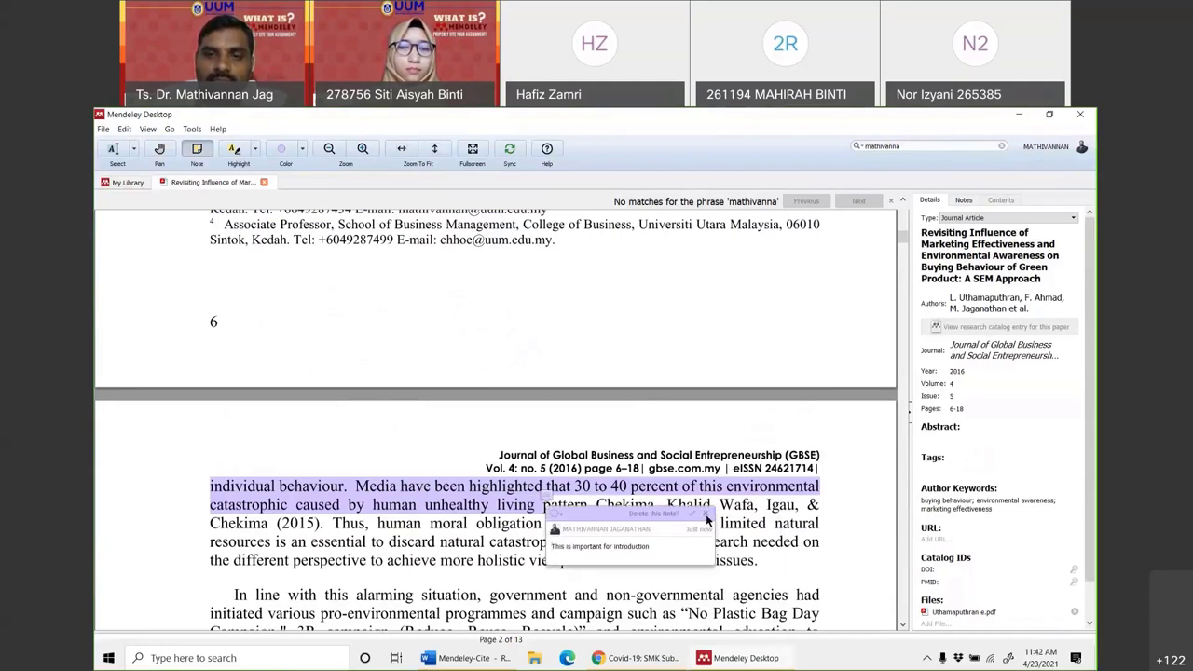
{"action": "left_click", "coordinate": [691, 516]}
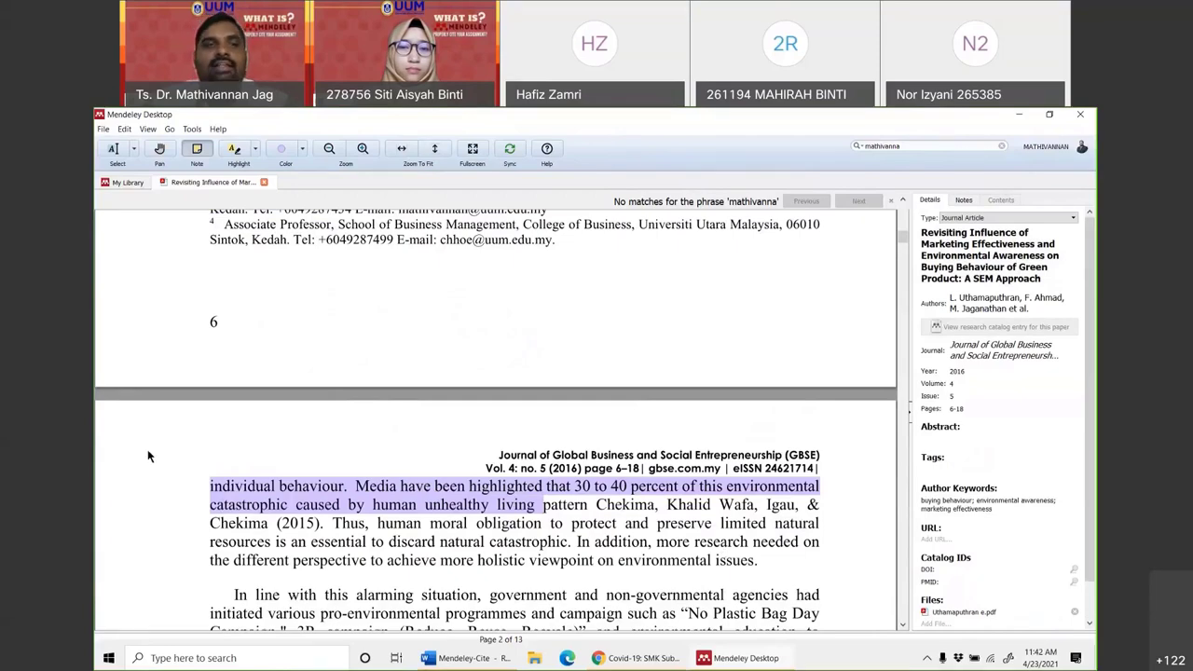
Close the current PDF, open the Revisiting Influence paper, and start editing its Tags field.
{"action": "left_click", "coordinate": [264, 183]}
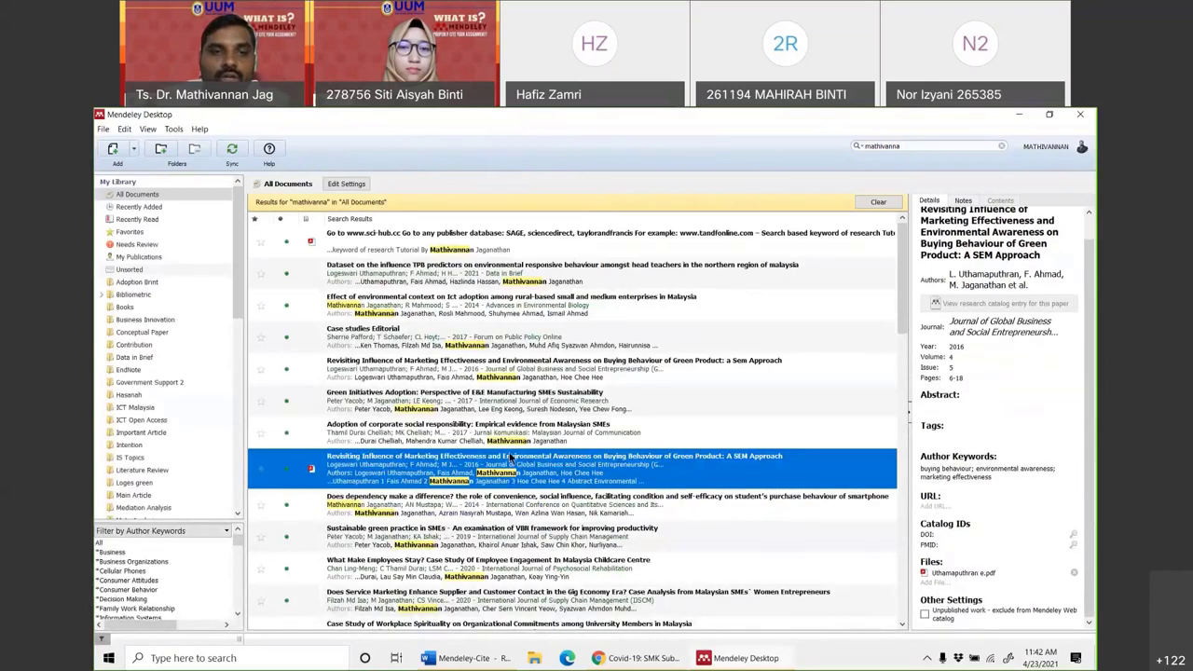
{"action": "left_click", "coordinate": [470, 509]}
{"action": "left_click", "coordinate": [467, 472]}
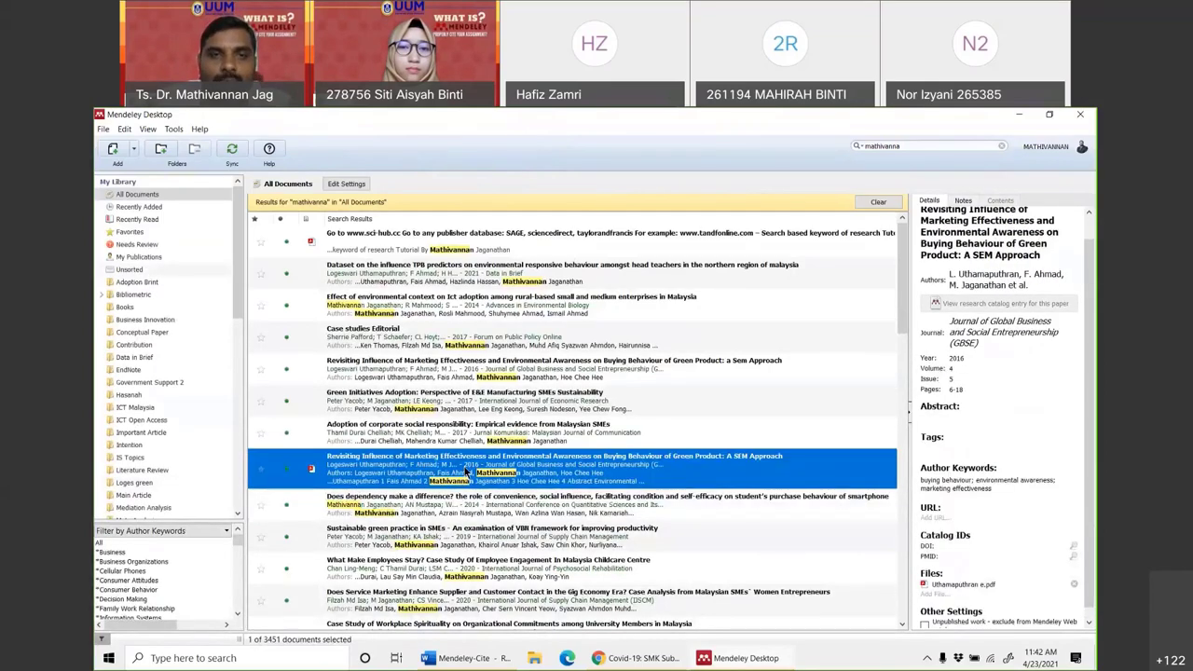
{"action": "double_click", "coordinate": [466, 473]}
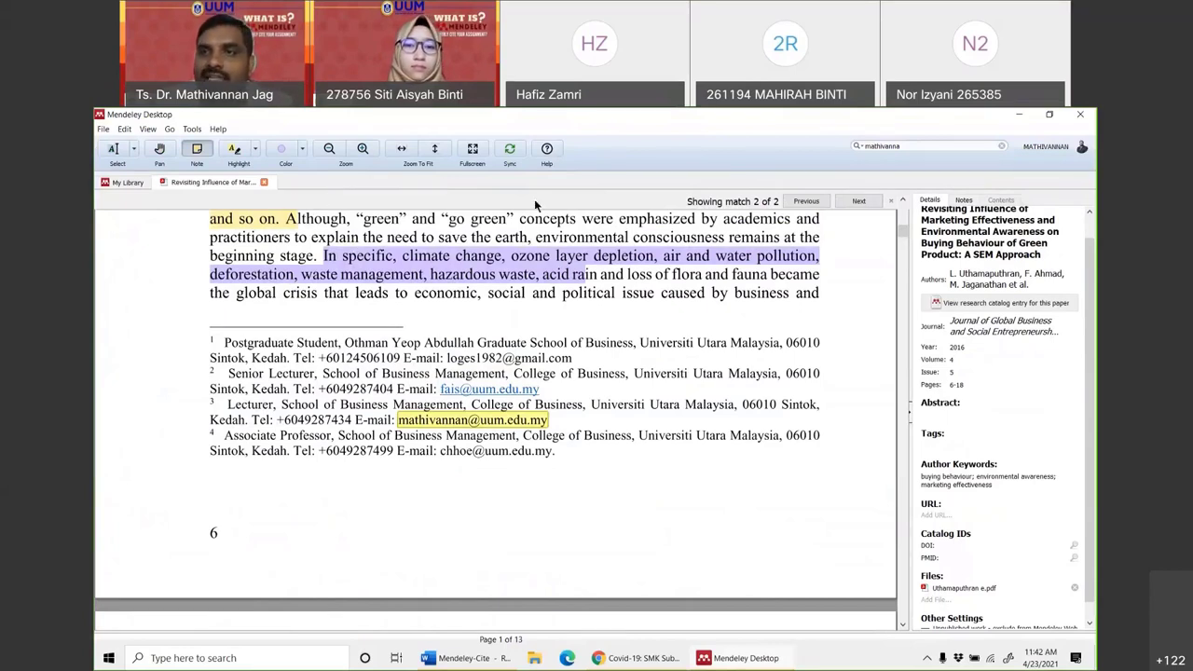
{"action": "scroll", "coordinate": [981, 414], "scroll_direction": "down", "scroll_amount": 1}
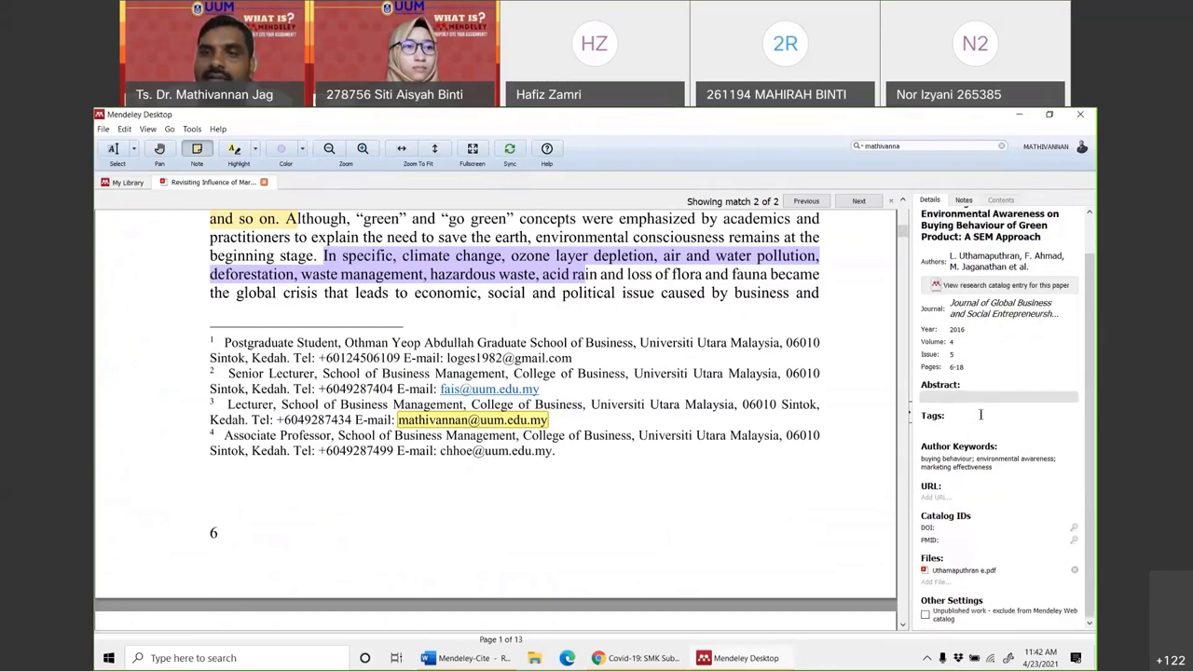
{"action": "left_click", "coordinate": [927, 428]}
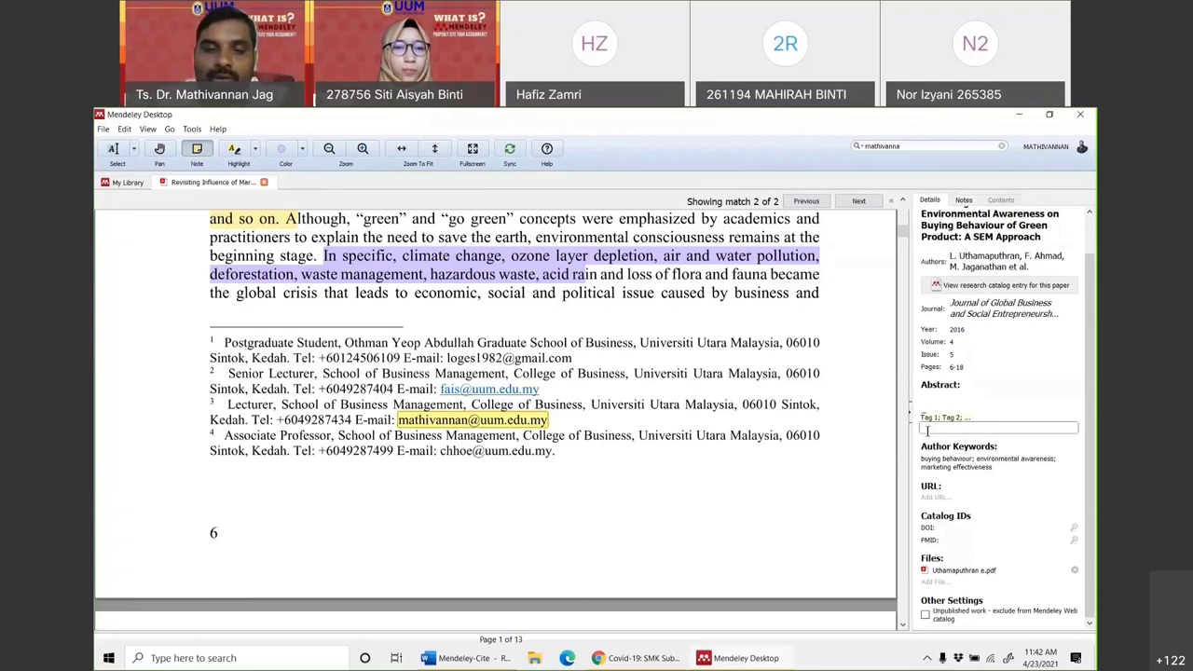
Enter the tags 'marketing assignment 1;BI assignment 2', save them, and close the PDF tab.
{"action": "type", "text": "marketing"}
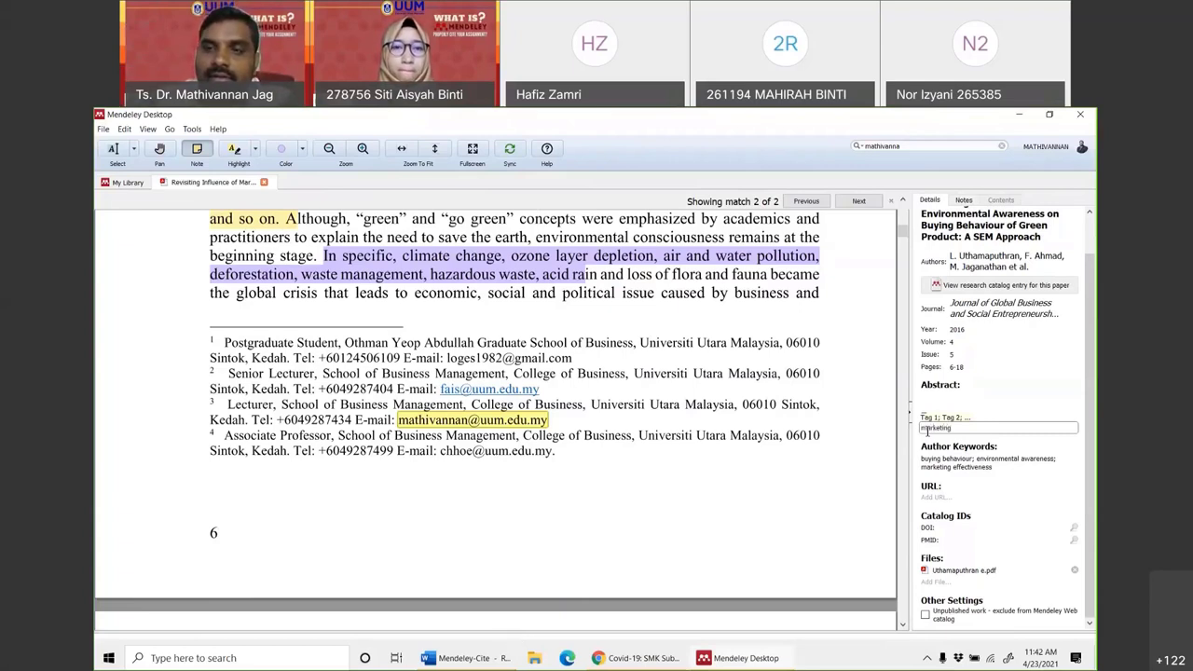
{"action": "type", "text": " assignment 1;"}
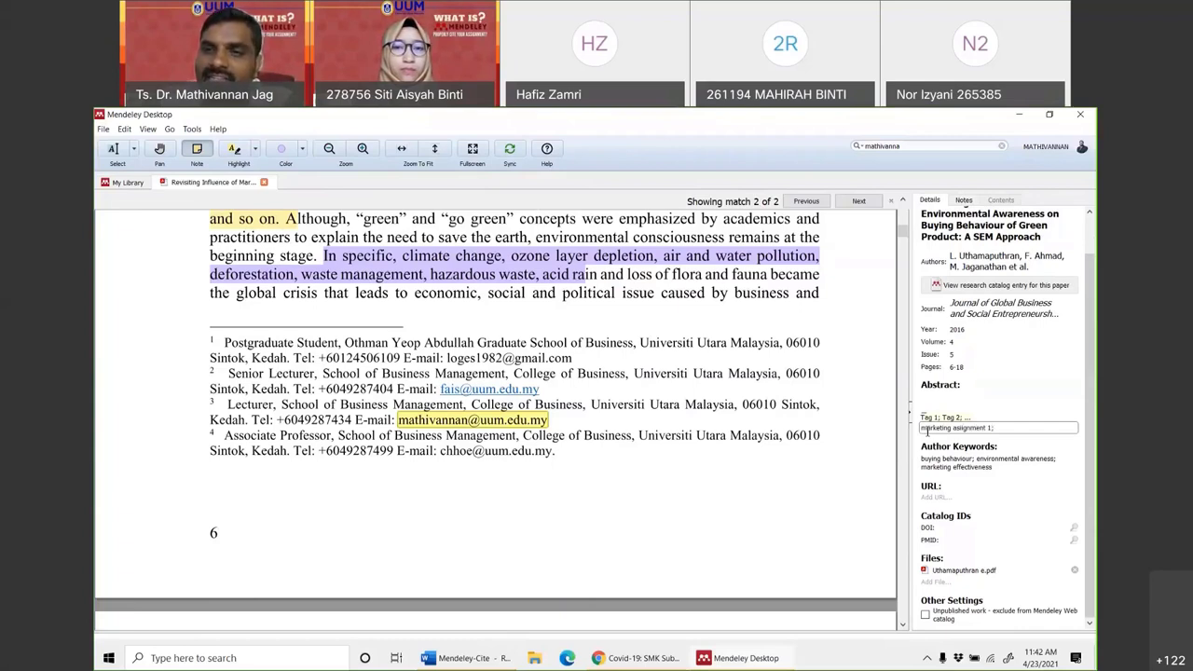
{"action": "type", "text": "BI a"}
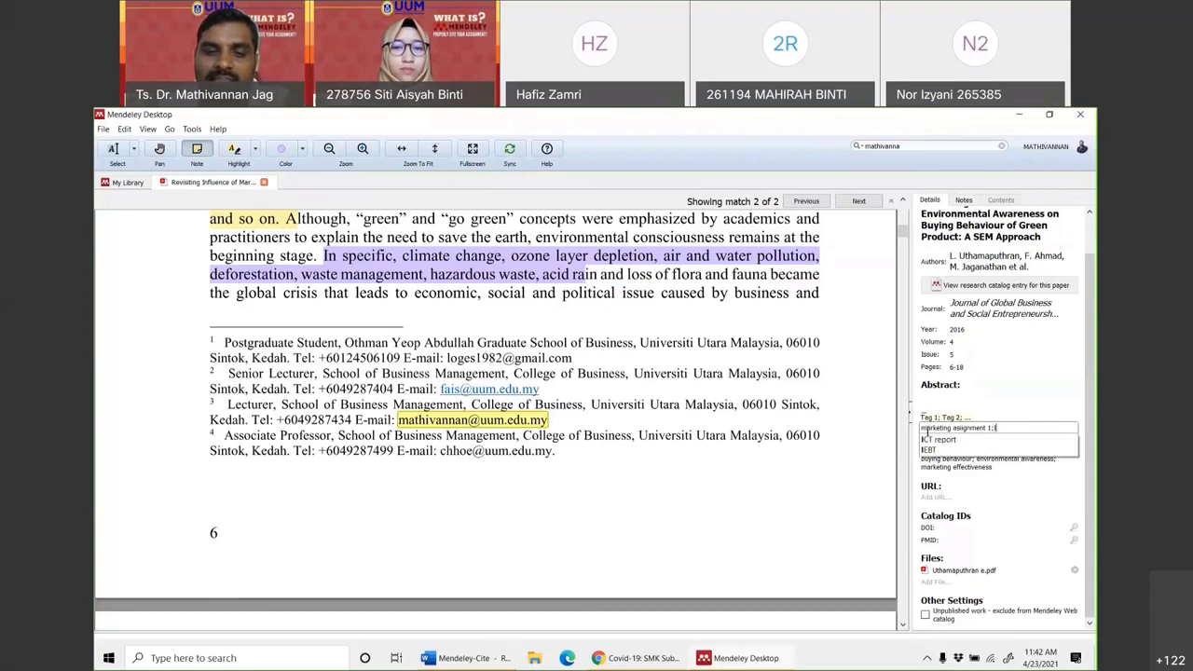
{"action": "type", "text": "ssign"}
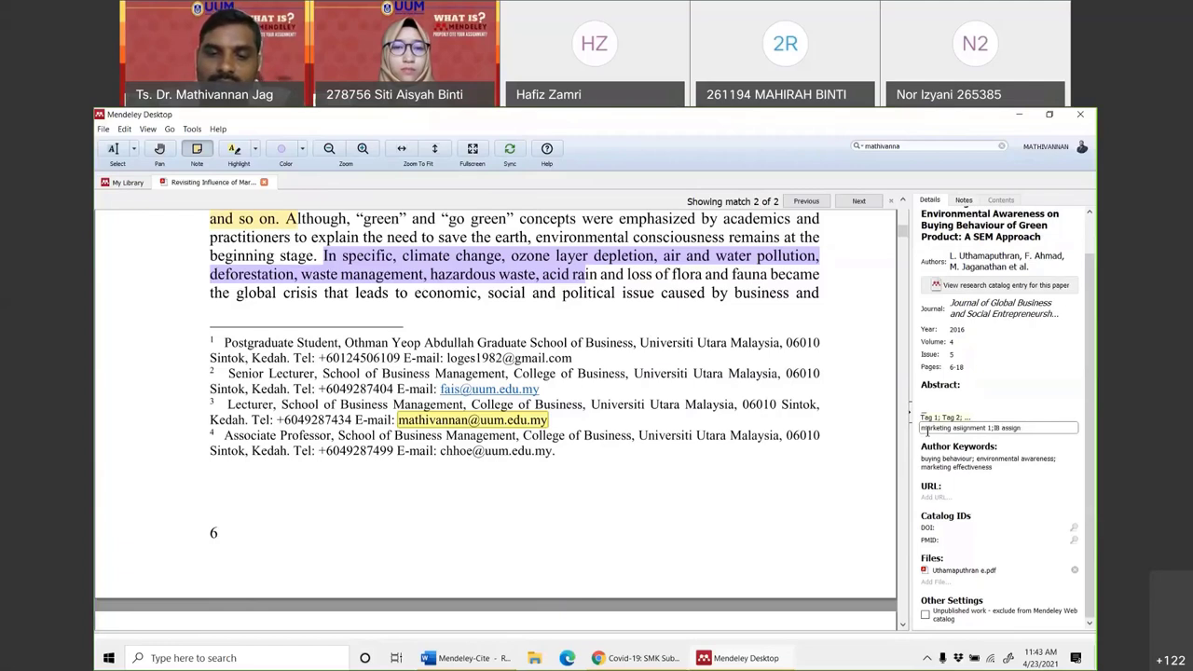
{"action": "type", "text": "ment 2"}
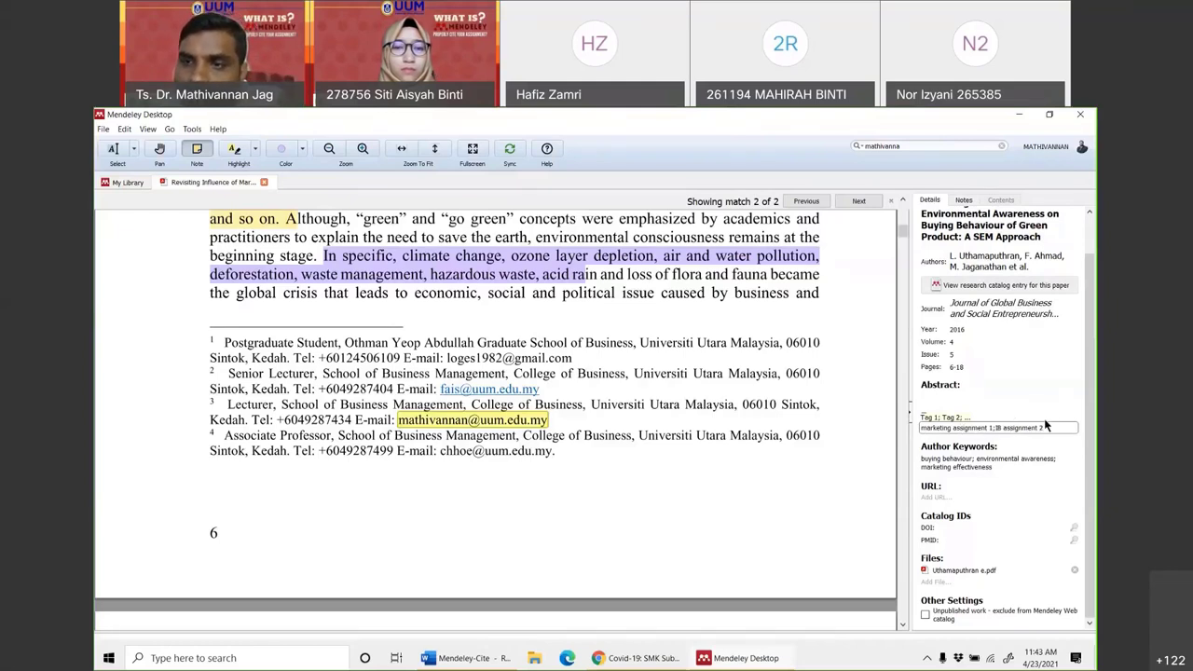
{"action": "left_click", "coordinate": [603, 367]}
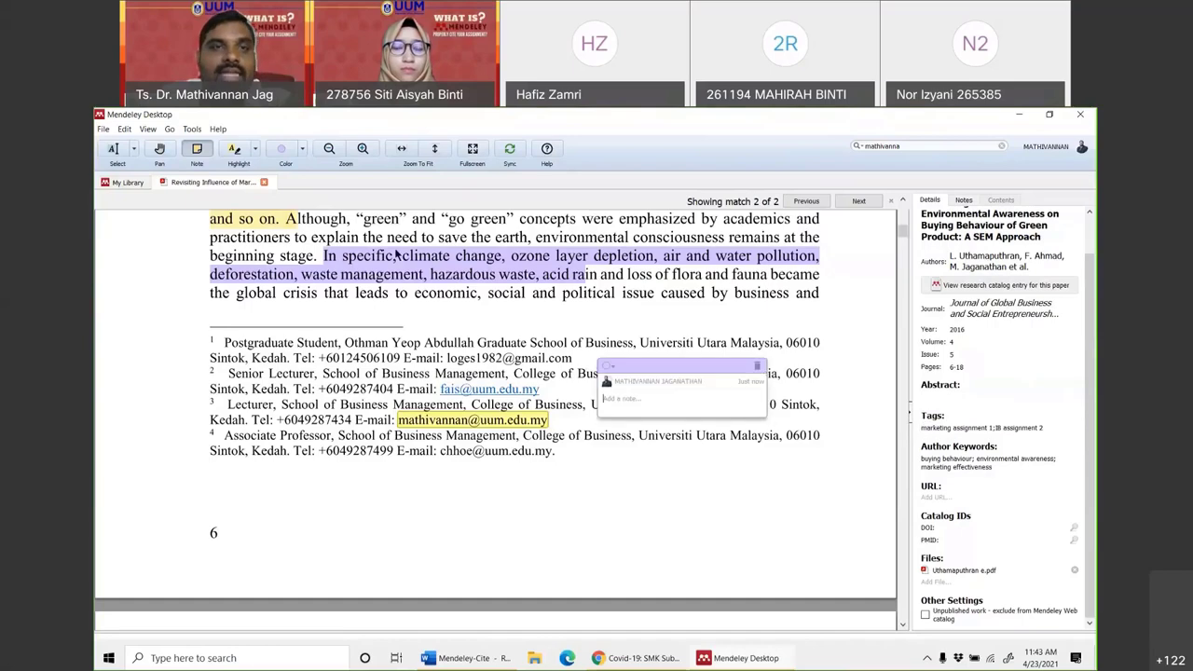
{"action": "left_click", "coordinate": [263, 183]}
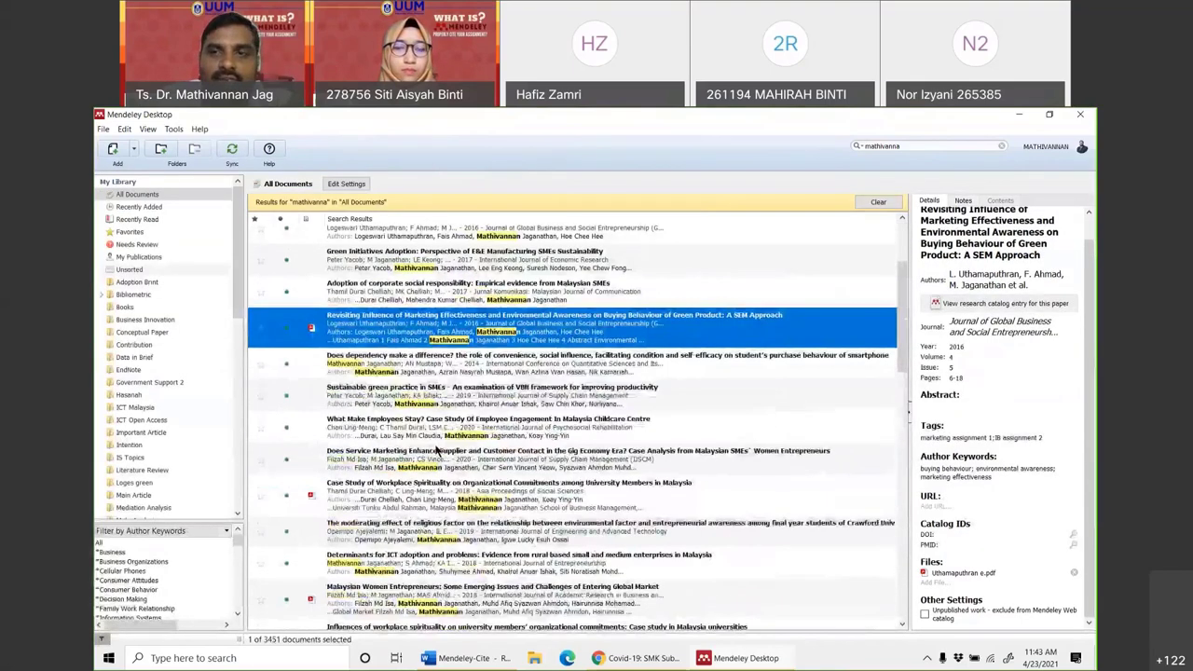
Clear the search to show the whole library and briefly view the Palgrave Handbook PDF.
{"action": "left_click", "coordinate": [435, 450]}
{"action": "scroll", "coordinate": [436, 450], "scroll_direction": "down", "scroll_amount": 10}
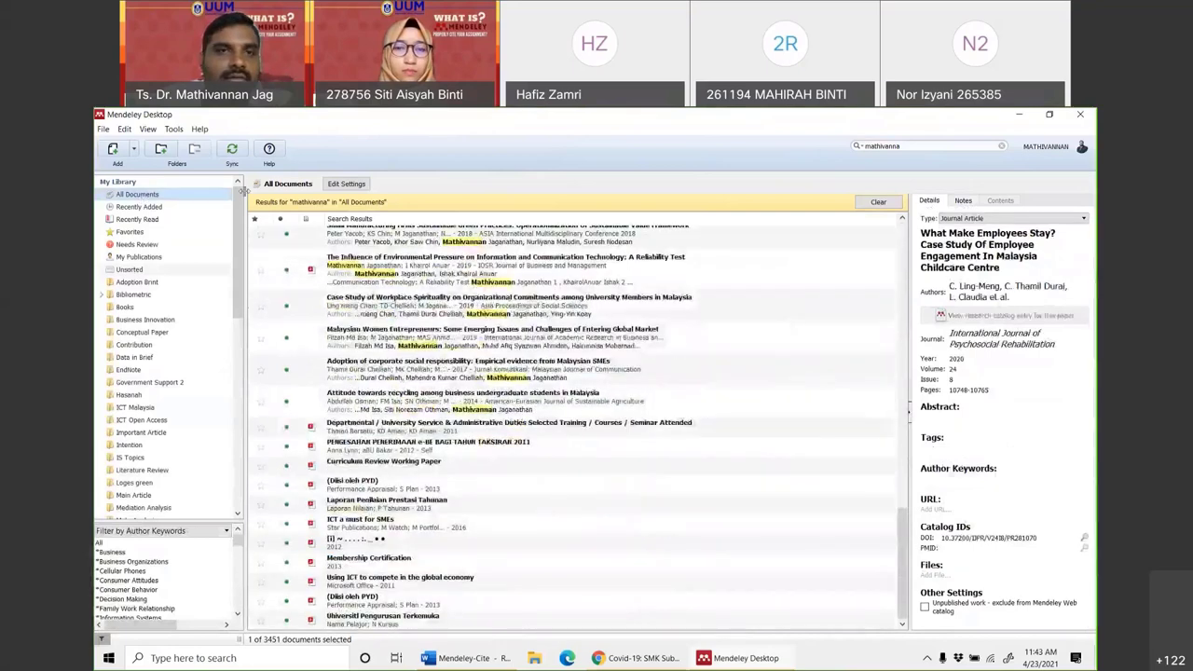
{"action": "left_click", "coordinate": [879, 203]}
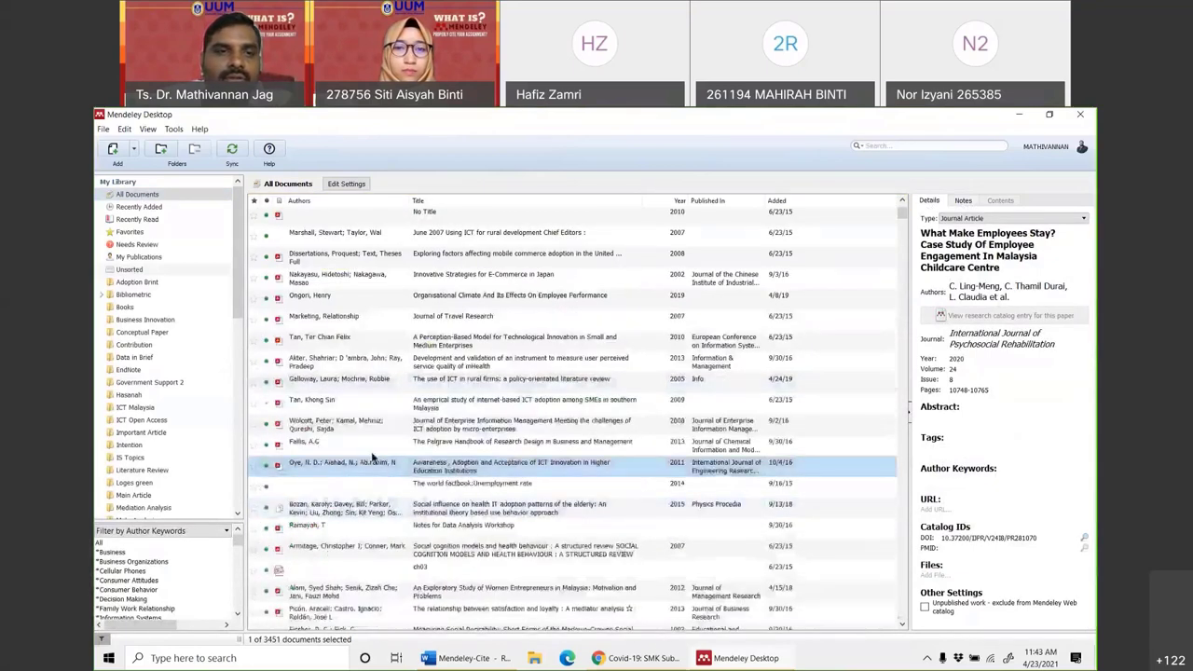
{"action": "double_click", "coordinate": [370, 444]}
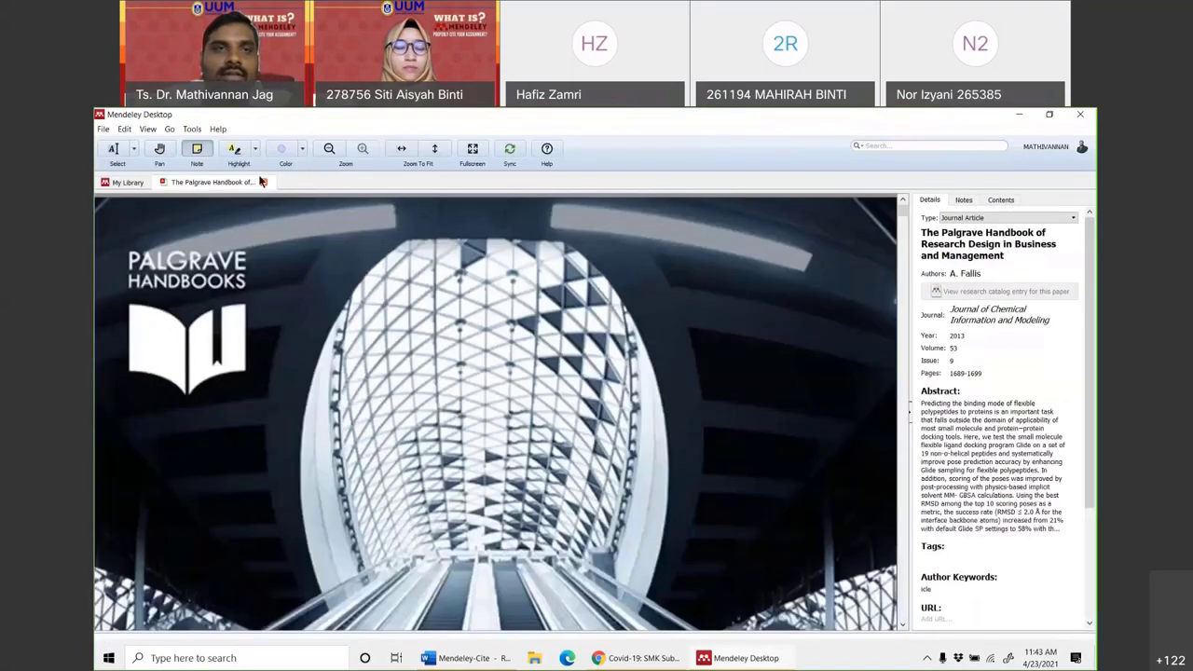
{"action": "left_click", "coordinate": [264, 183]}
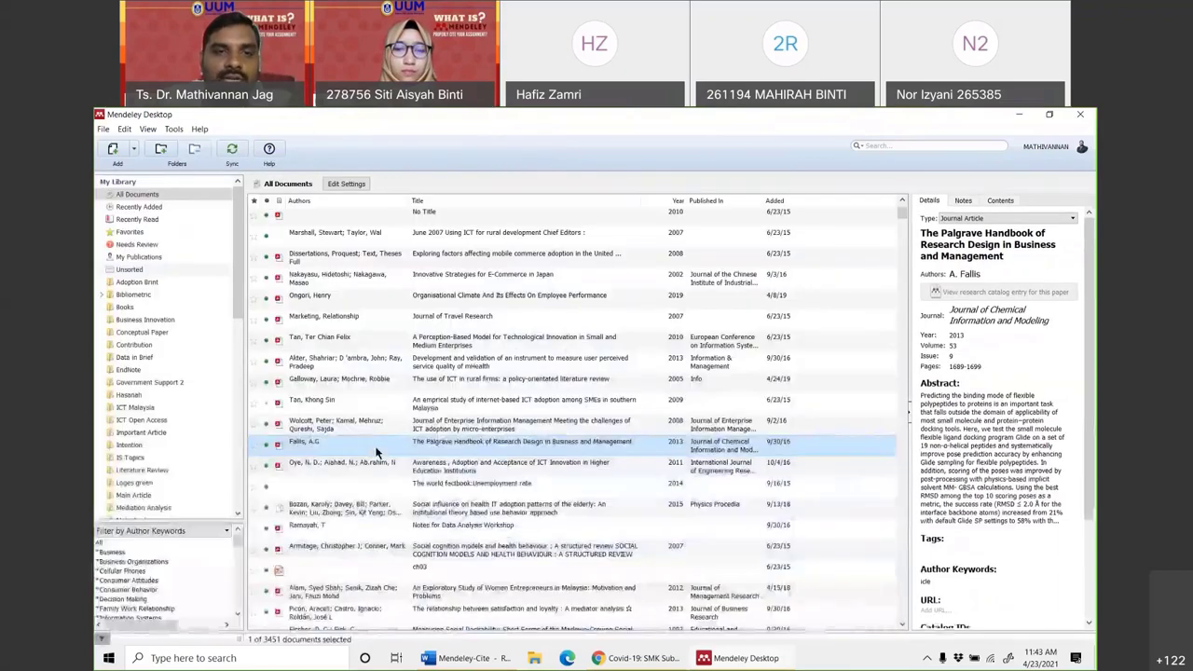
{"action": "scroll", "coordinate": [961, 484], "scroll_direction": "down", "scroll_amount": 1}
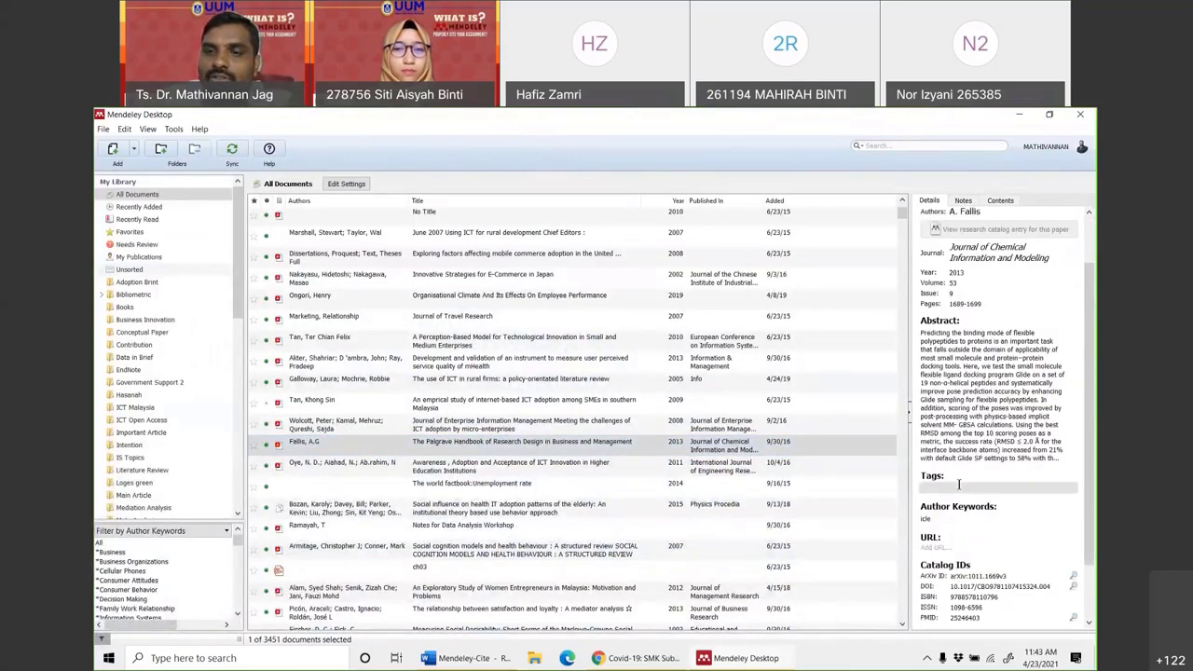
Give the Palgrave Handbook the existing 'marketing assignment 1' tag via autocomplete.
{"action": "left_click", "coordinate": [961, 490]}
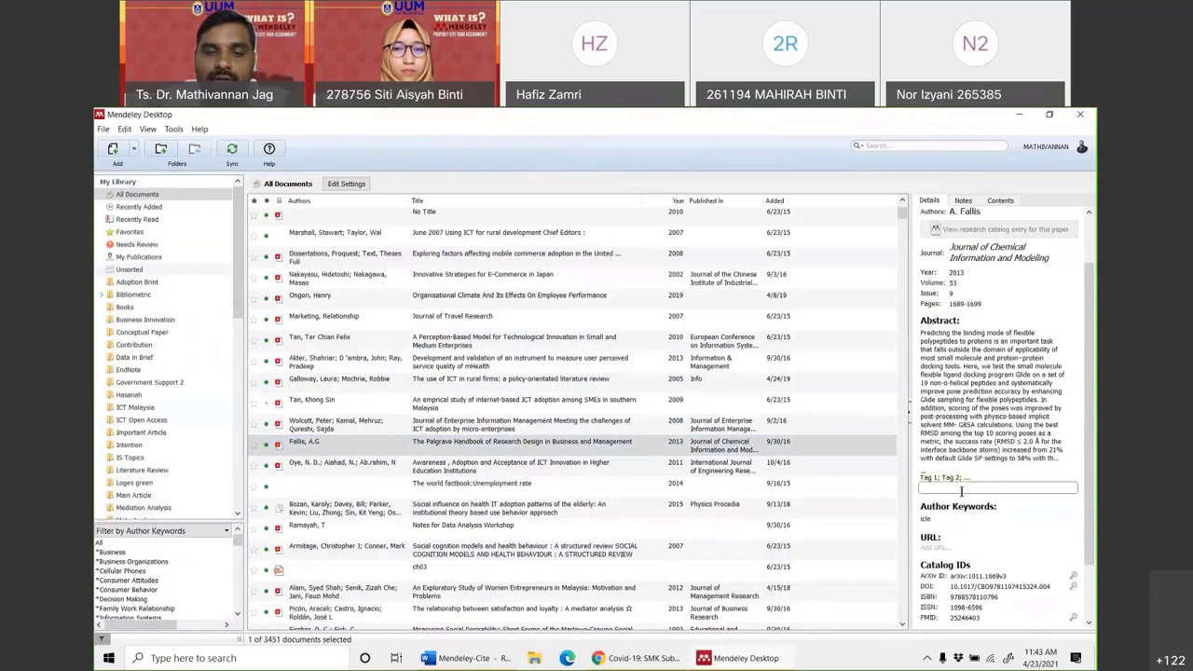
{"action": "type", "text": "Ma"}
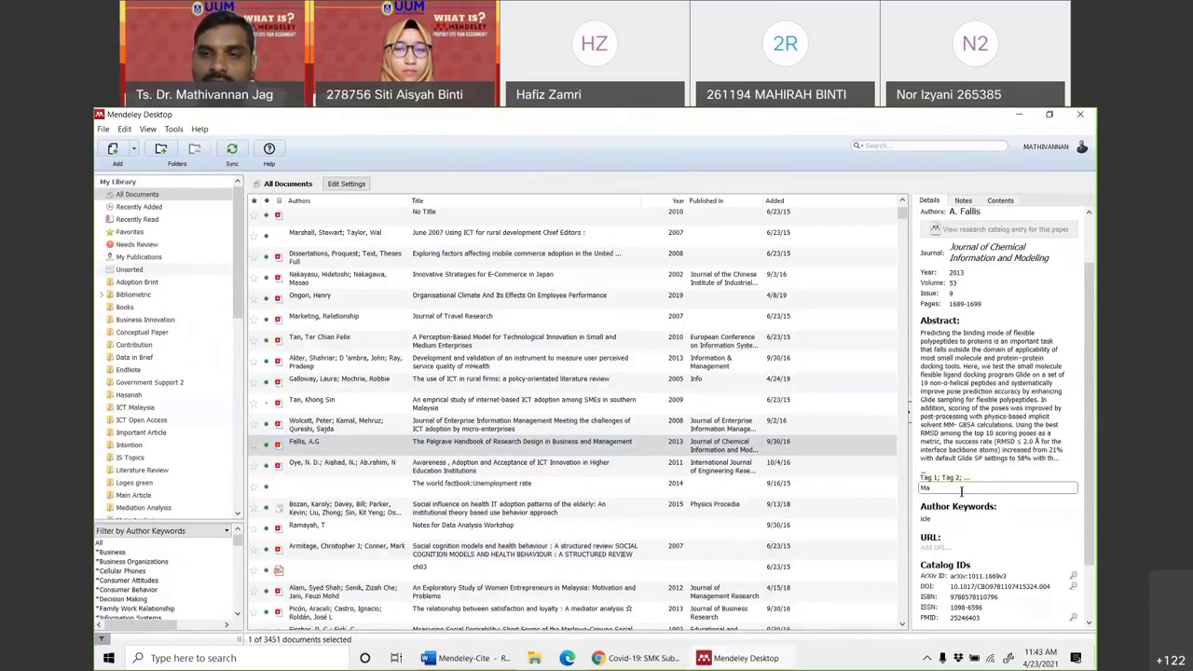
{"action": "type", "text": "rketin"}
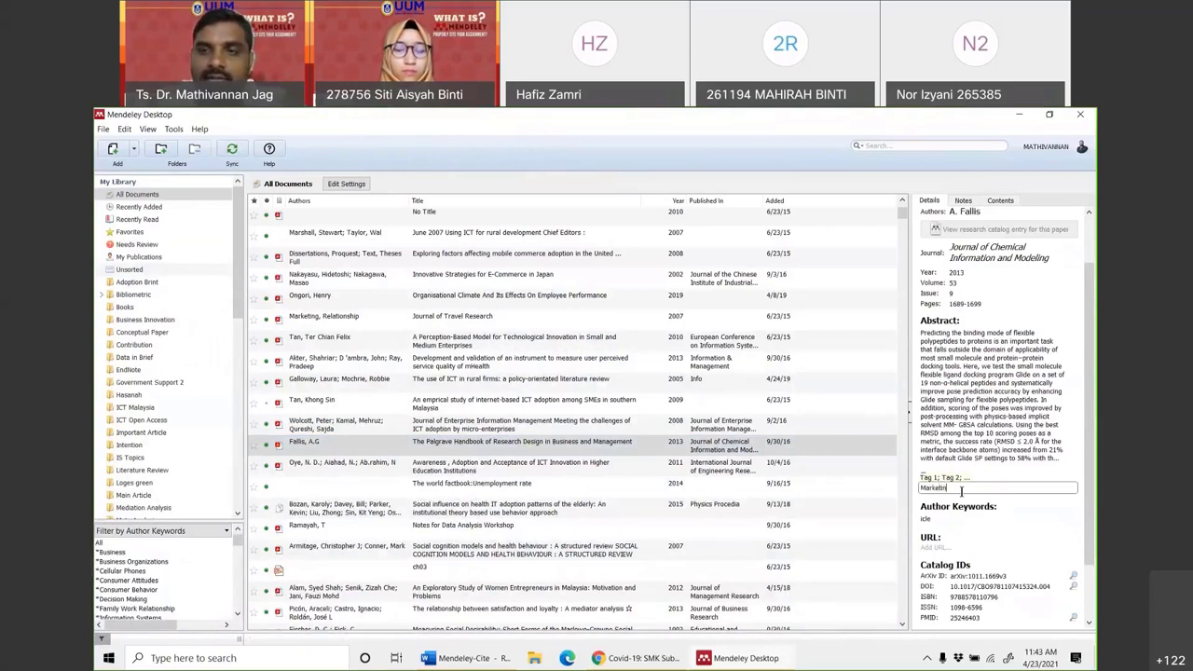
{"action": "key", "text": "BackSpace"}
{"action": "key", "text": "BackSpace"}
{"action": "key", "text": "BackSpace"}
{"action": "key", "text": "BackSpace"}
{"action": "key", "text": "BackSpace"}
{"action": "key", "text": "BackSpace"}
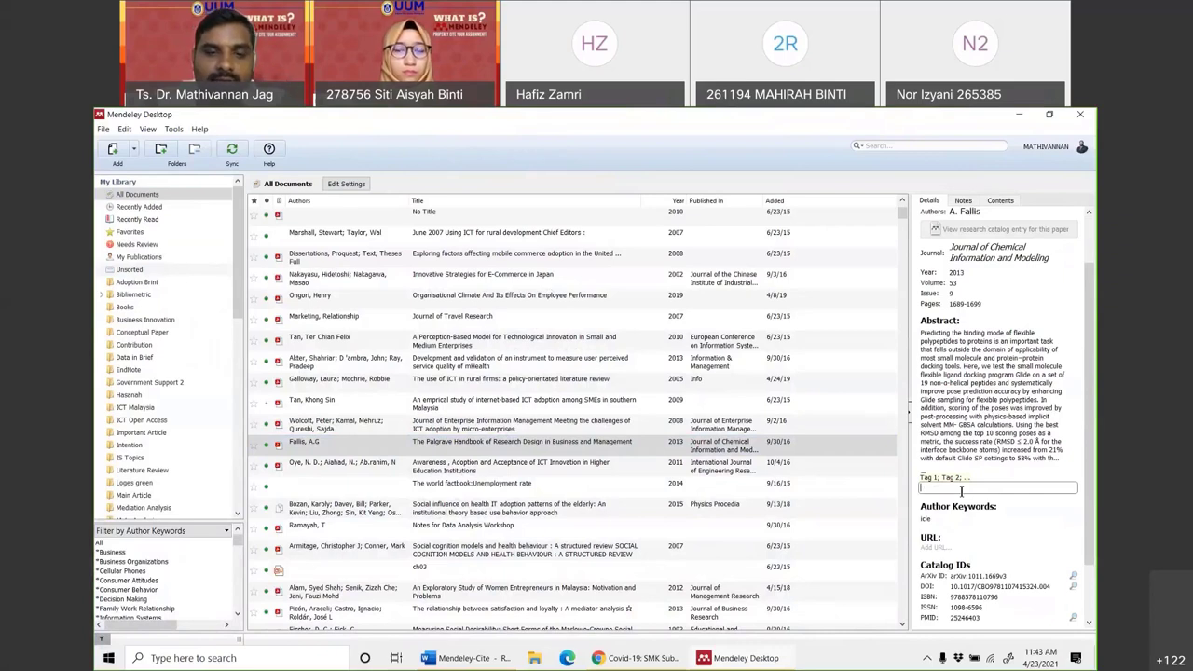
{"action": "type", "text": "marketi"}
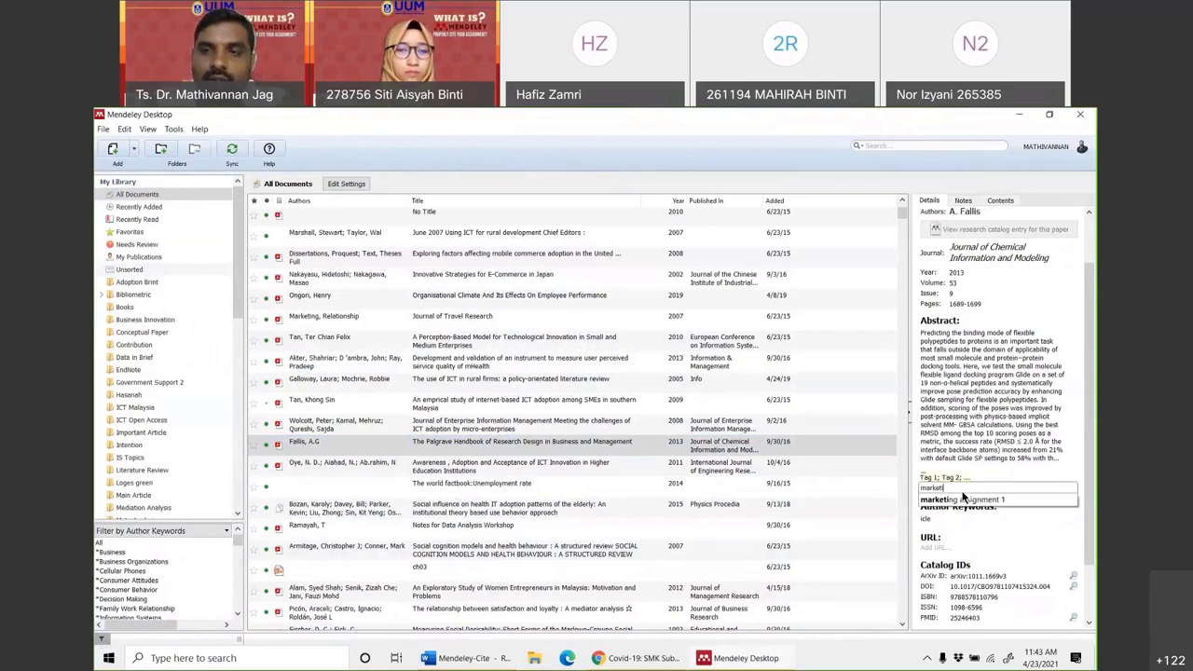
{"action": "key", "text": "BackSpace"}
{"action": "key", "text": "BackSpace"}
{"action": "key", "text": "BackSpace"}
{"action": "key", "text": "BackSpace"}
{"action": "key", "text": "BackSpace"}
{"action": "key", "text": "BackSpace"}
{"action": "key", "text": "BackSpace"}
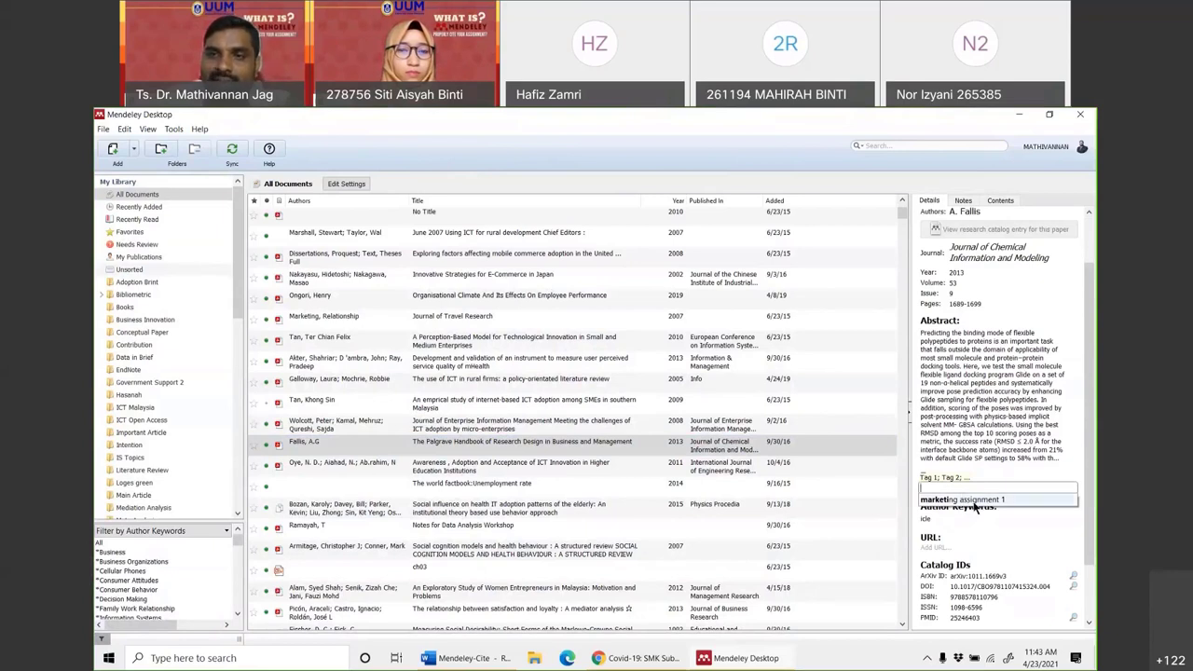
{"action": "left_click", "coordinate": [974, 504]}
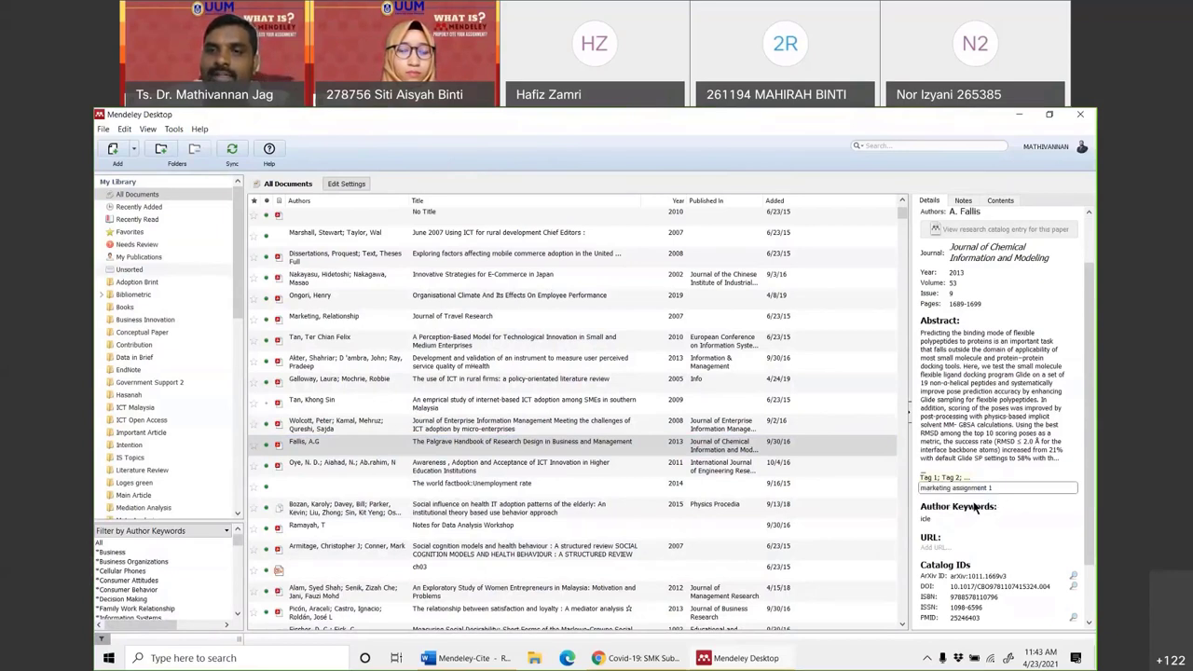
{"action": "left_click", "coordinate": [354, 549]}
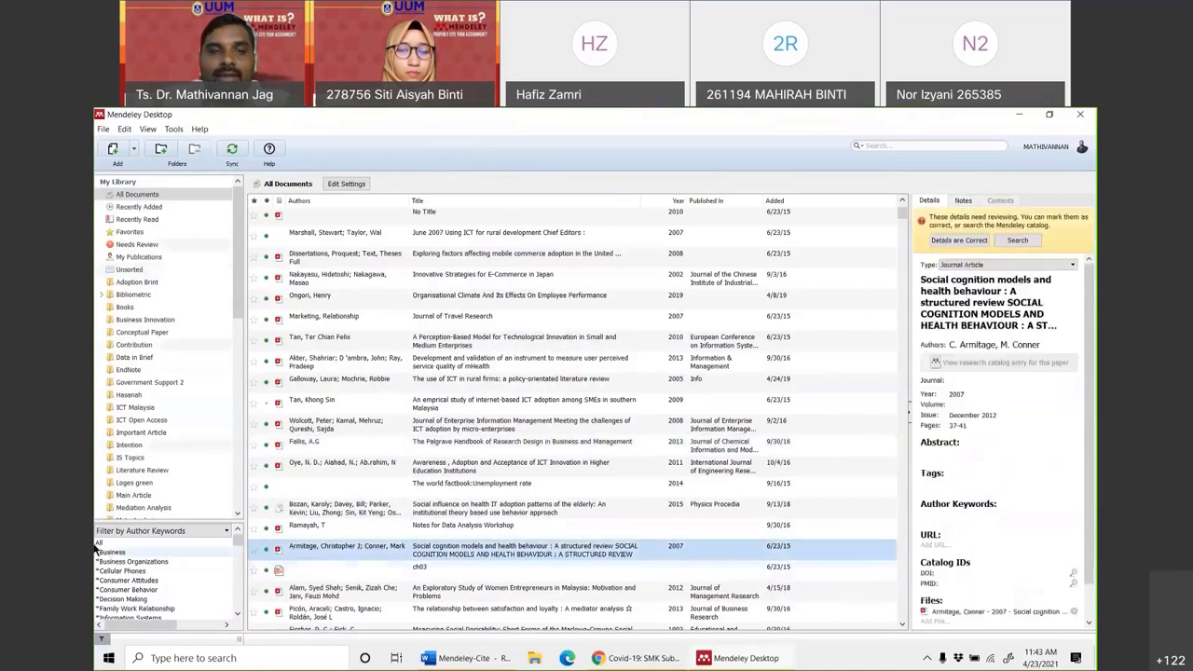
Enlarge the side filter panel and set it to Filter by My Tags.
{"action": "left_click_drag", "start_coordinate": [158, 521], "coordinate": [155, 331]}
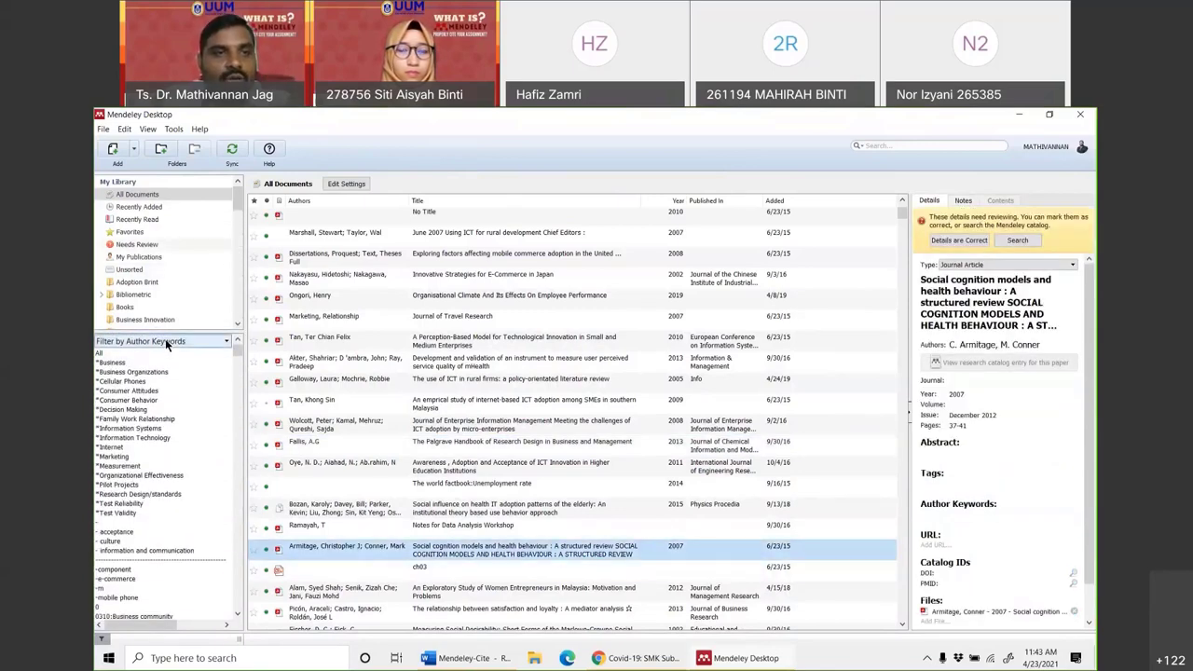
{"action": "left_click", "coordinate": [166, 343]}
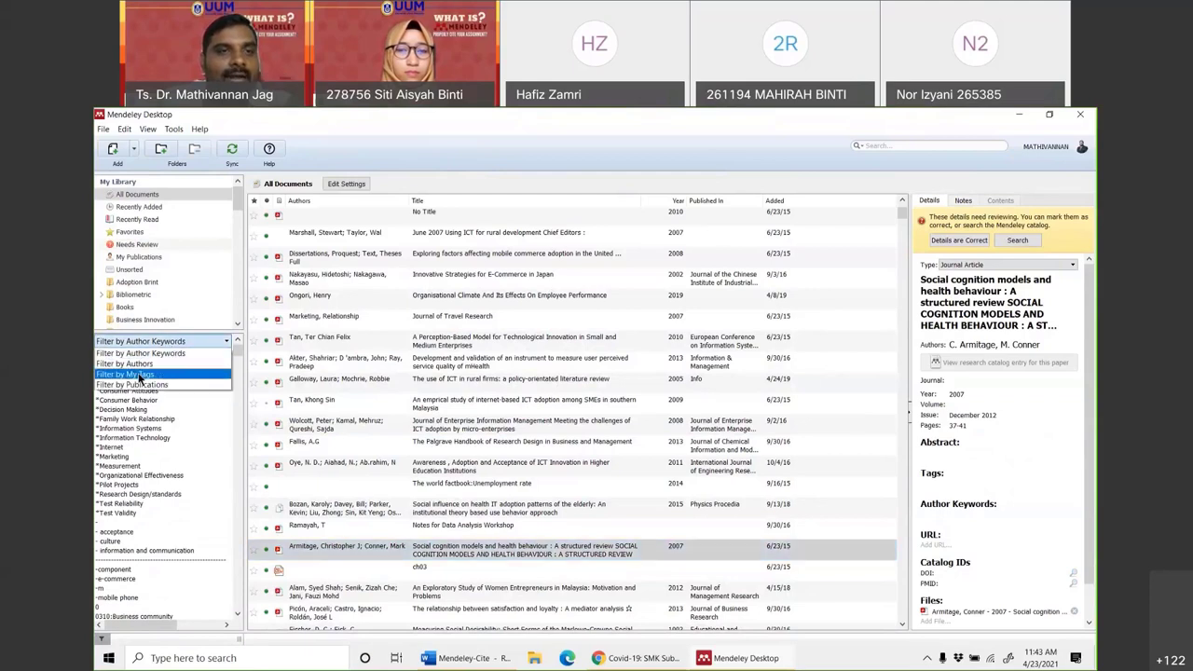
{"action": "left_click", "coordinate": [140, 375]}
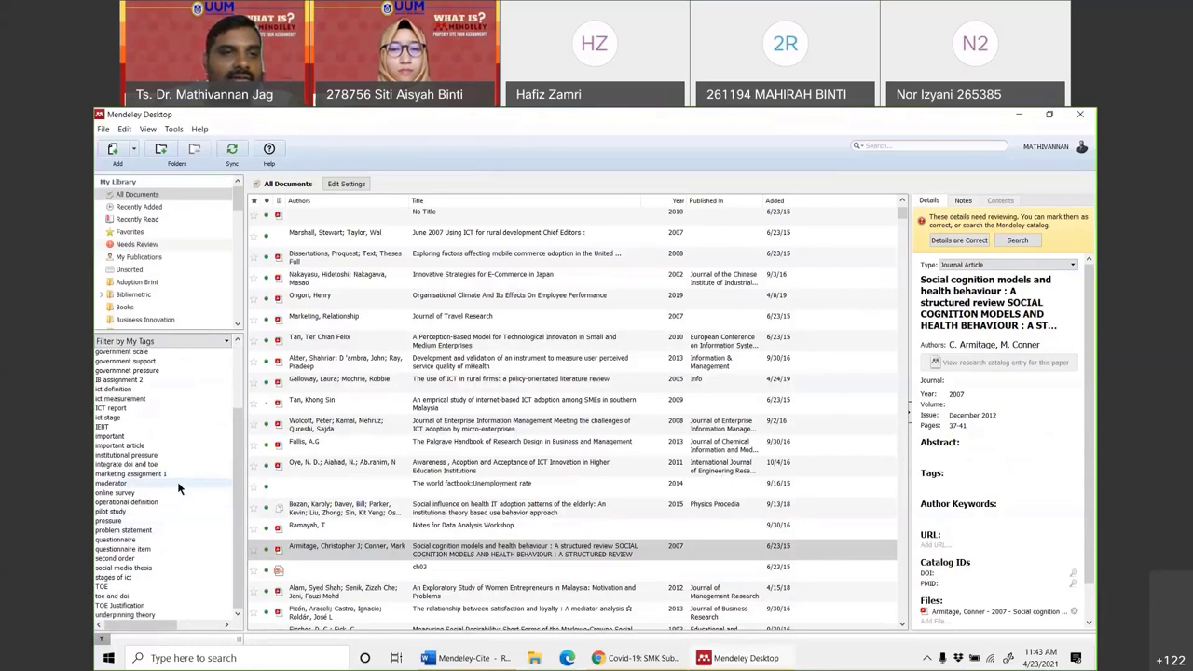
{"action": "scroll", "coordinate": [172, 448], "scroll_direction": "up", "scroll_amount": 3}
{"action": "left_click", "coordinate": [190, 341]}
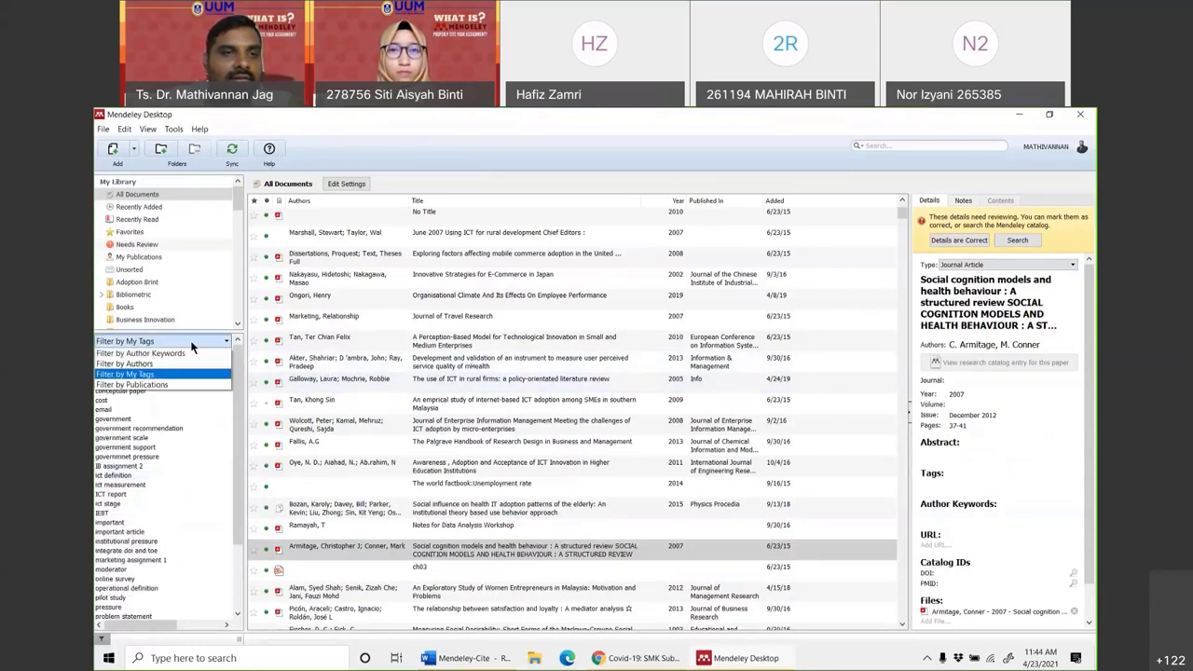
{"action": "left_click", "coordinate": [561, 398]}
{"action": "left_click", "coordinate": [120, 343]}
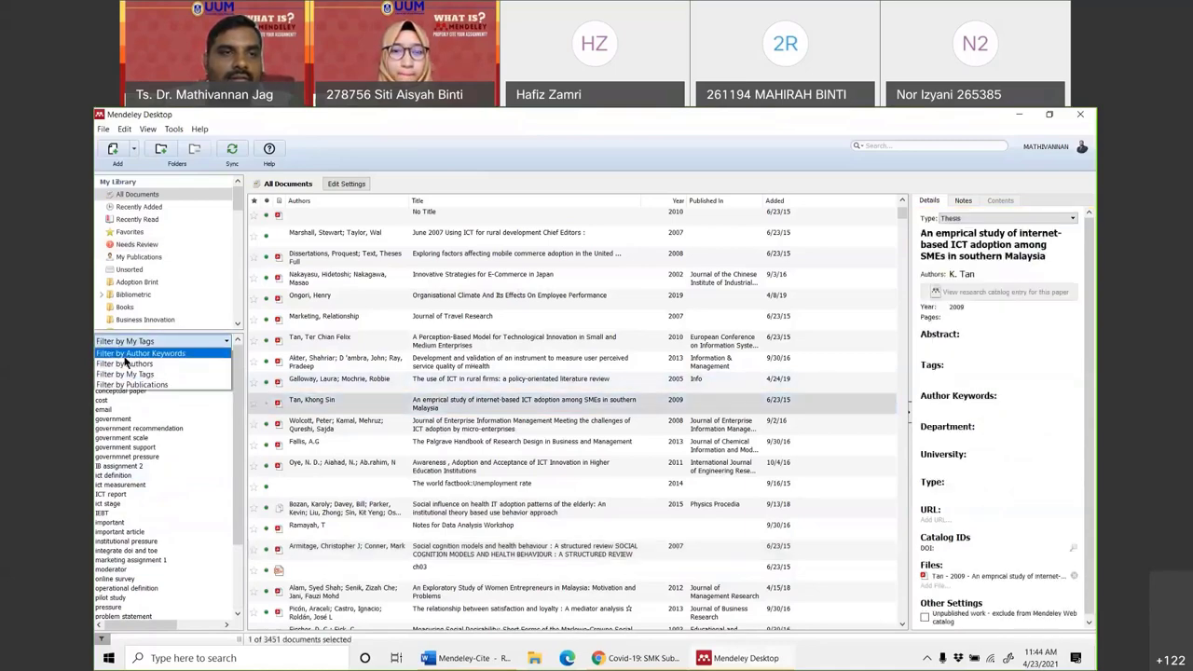
{"action": "left_click", "coordinate": [126, 353]}
{"action": "left_click", "coordinate": [134, 341]}
{"action": "left_click", "coordinate": [125, 364]}
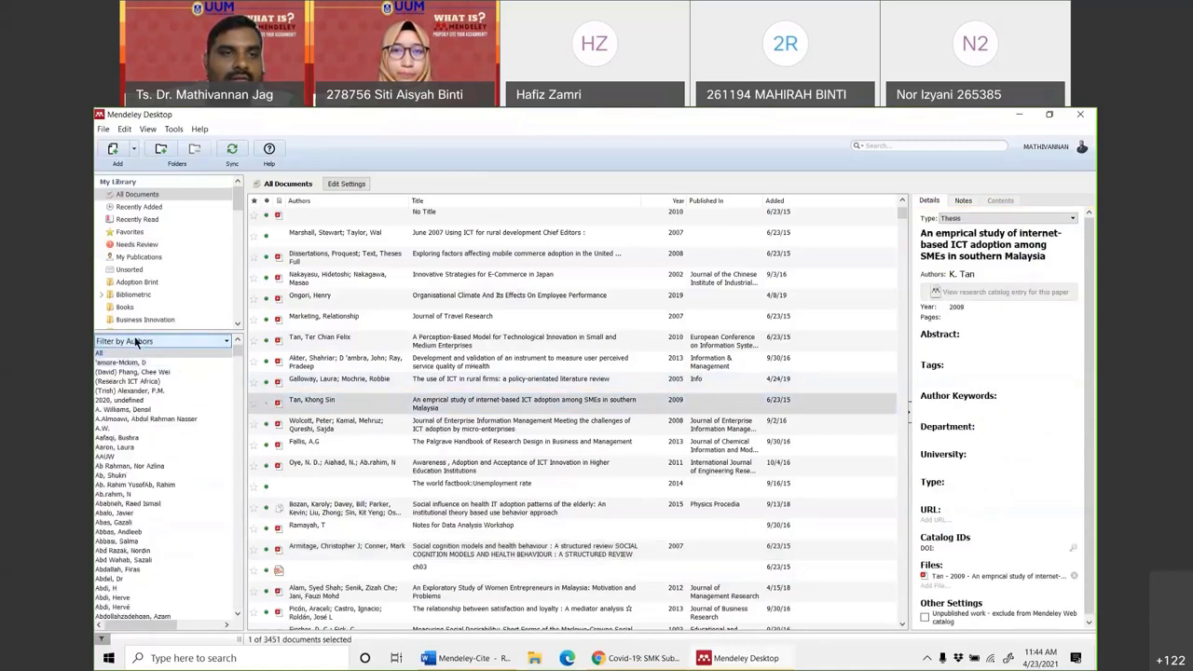
{"action": "left_click", "coordinate": [134, 337]}
{"action": "left_click", "coordinate": [143, 374]}
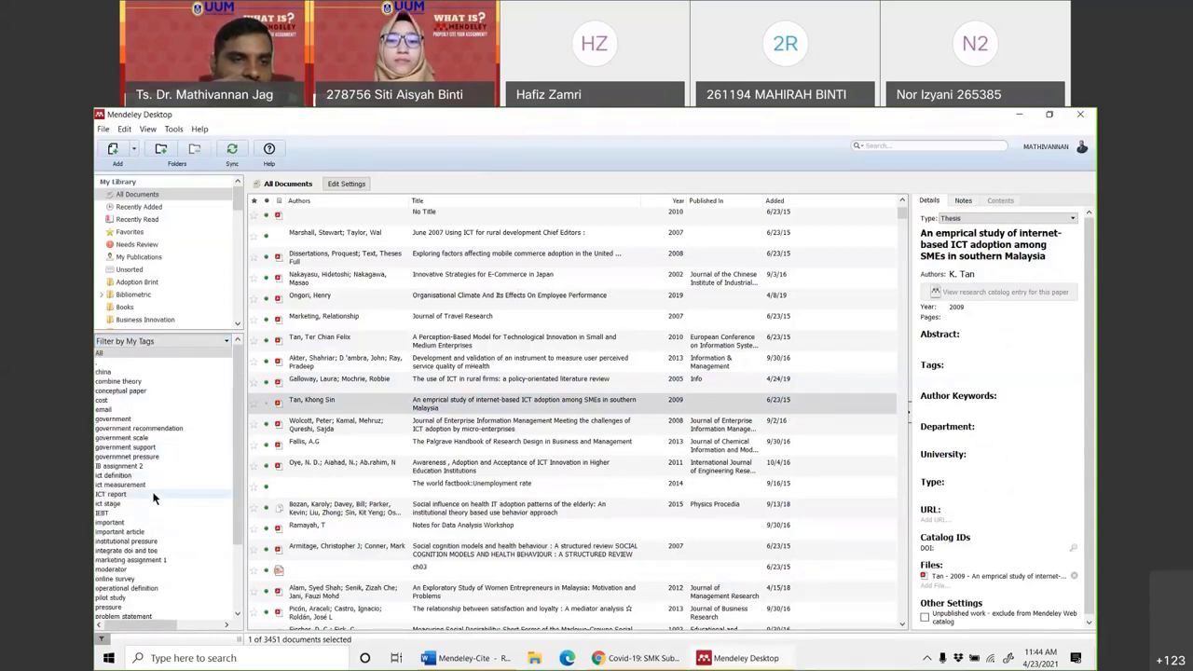
Filter by 'marketing assignment 1' and select the two listed papers.
{"action": "left_click", "coordinate": [155, 561]}
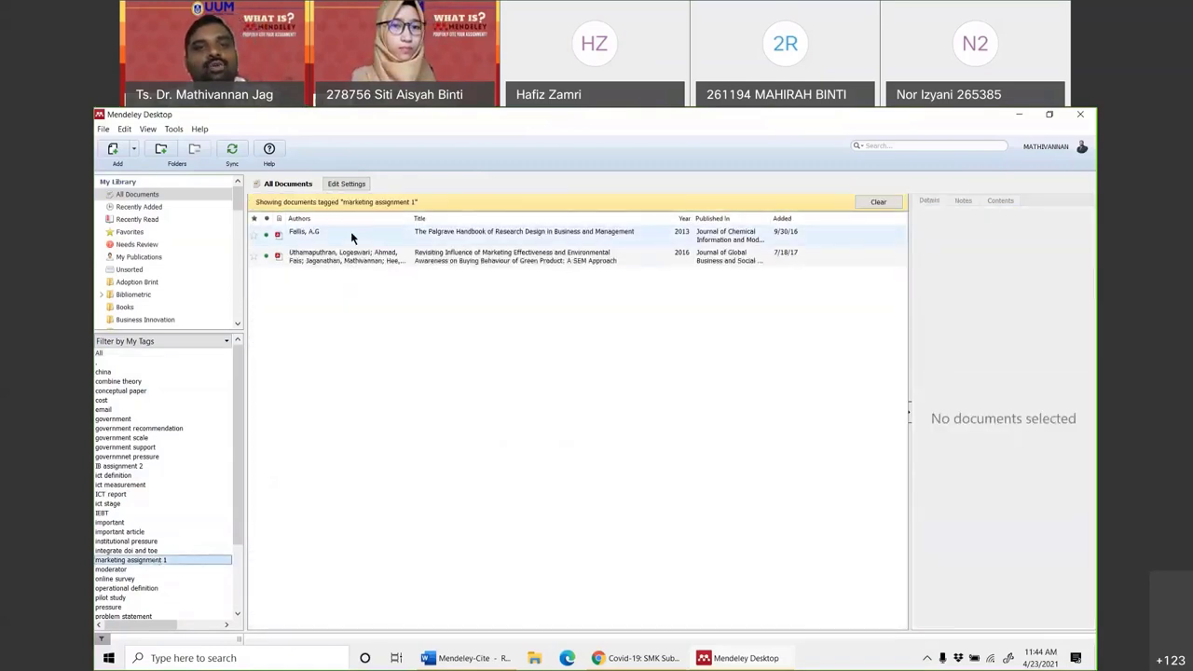
{"action": "left_click", "coordinate": [350, 231]}
{"action": "left_click", "coordinate": [361, 265]}
Open and close the Palgrave Handbook and green product marketing PDFs, then clear the tag filter.
{"action": "double_click", "coordinate": [352, 236]}
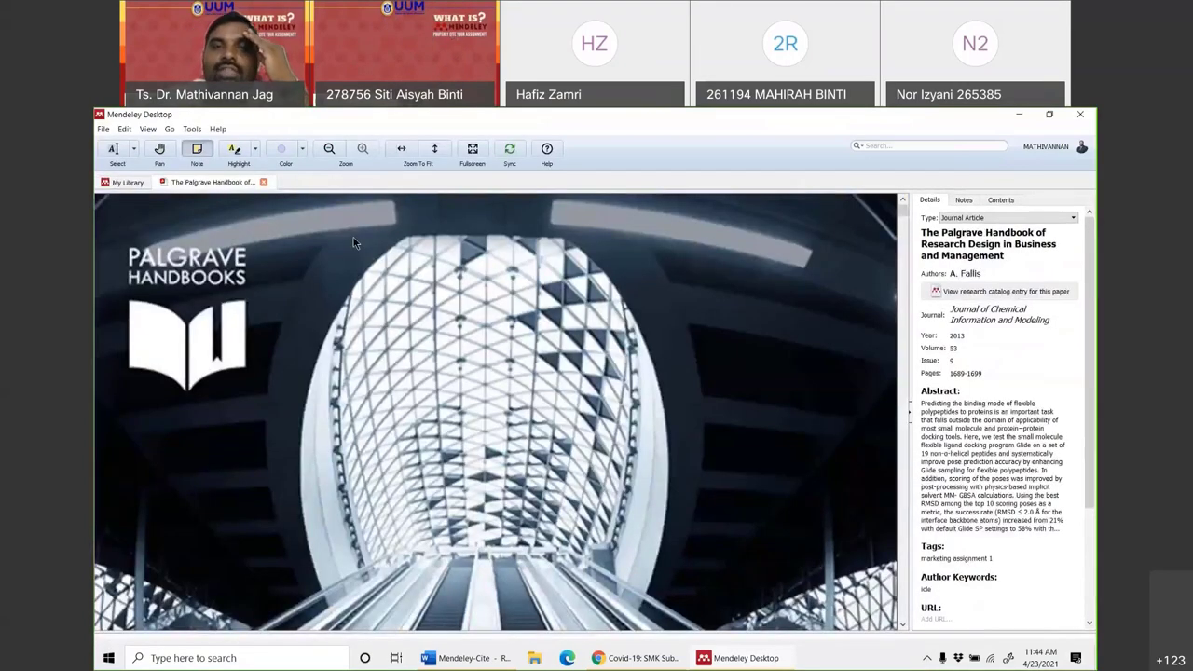
{"action": "left_click", "coordinate": [263, 182]}
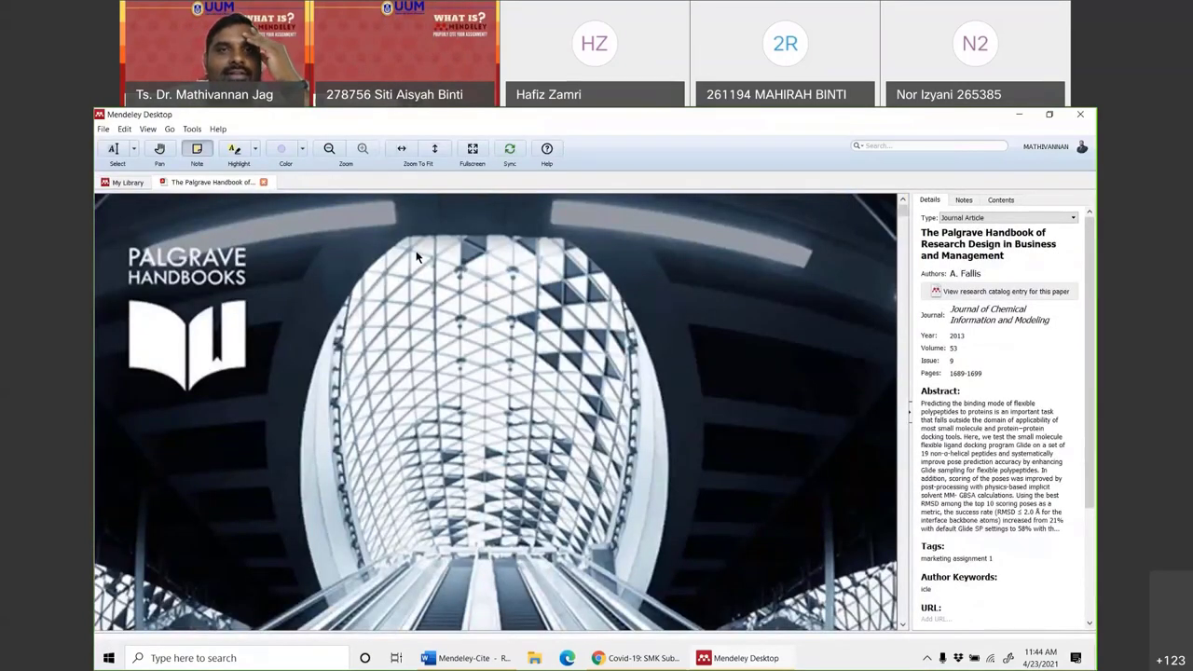
{"action": "double_click", "coordinate": [464, 268]}
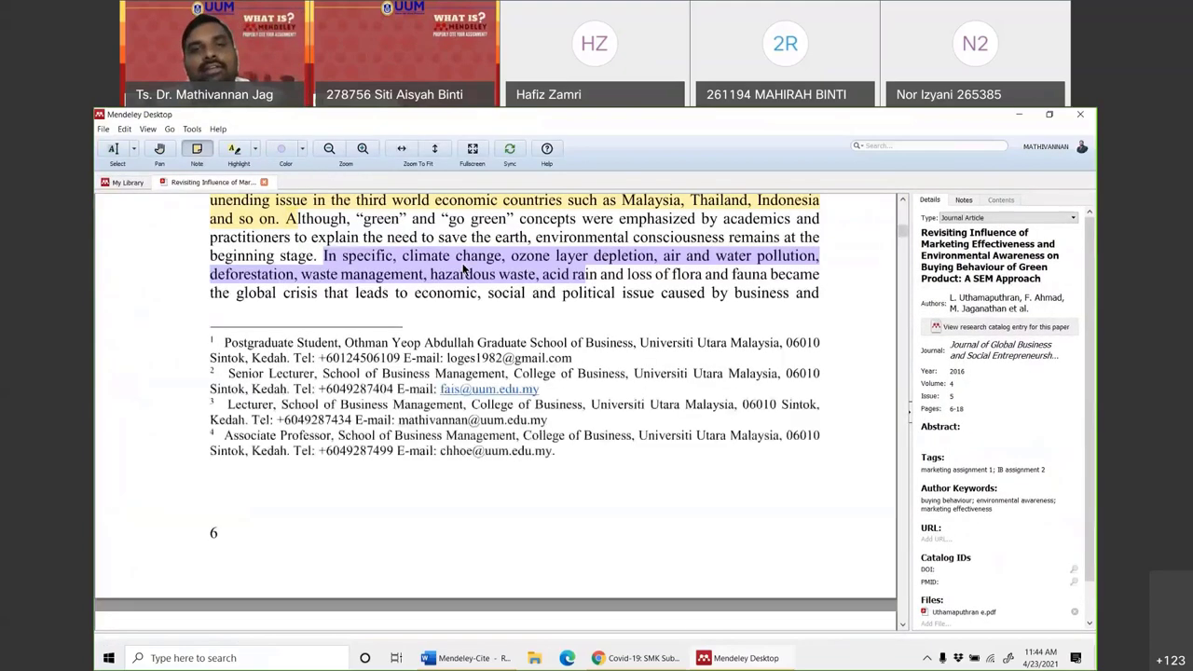
{"action": "scroll", "coordinate": [464, 378], "scroll_direction": "up", "scroll_amount": 3}
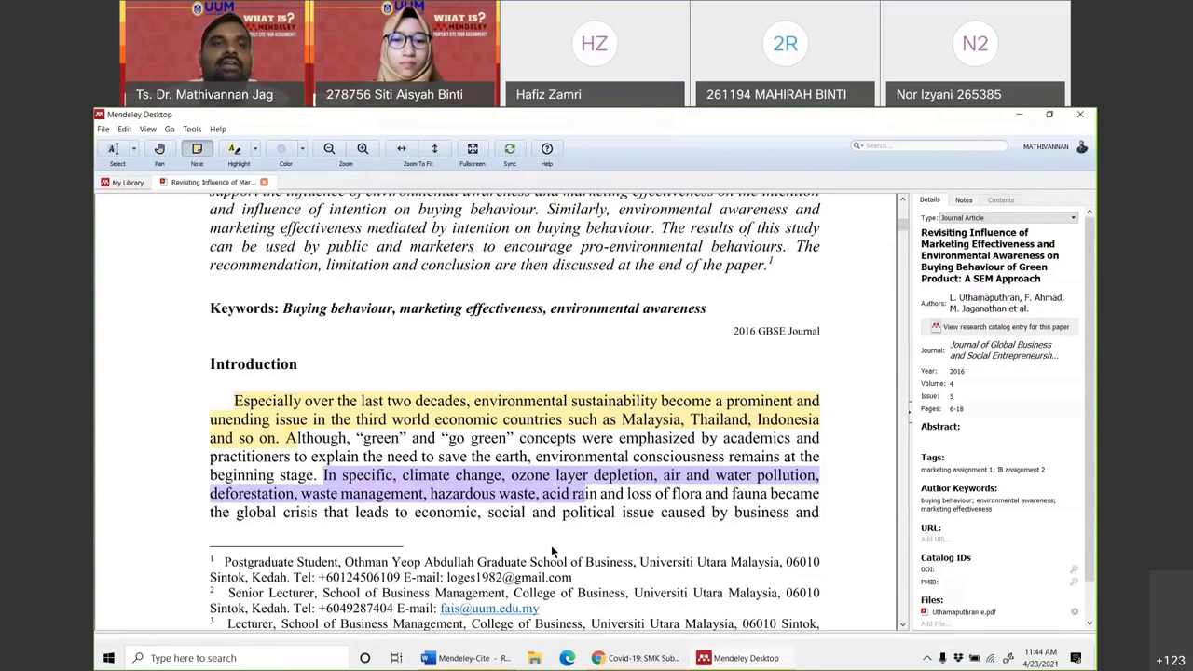
{"action": "left_click", "coordinate": [263, 183]}
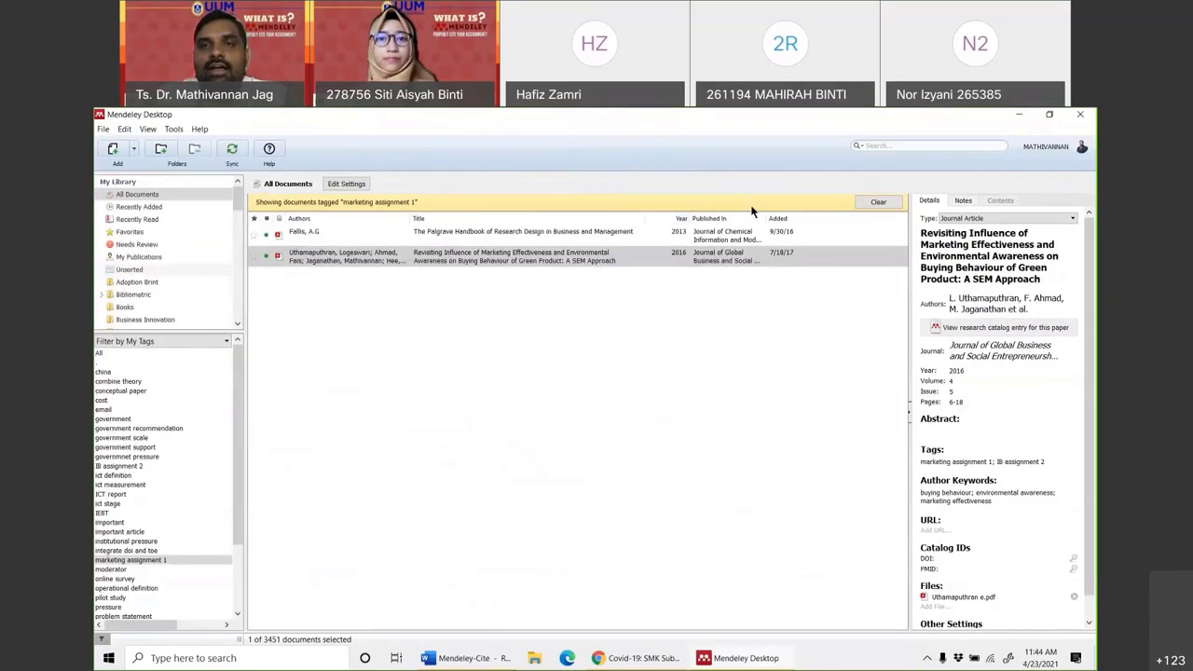
{"action": "left_click", "coordinate": [879, 203]}
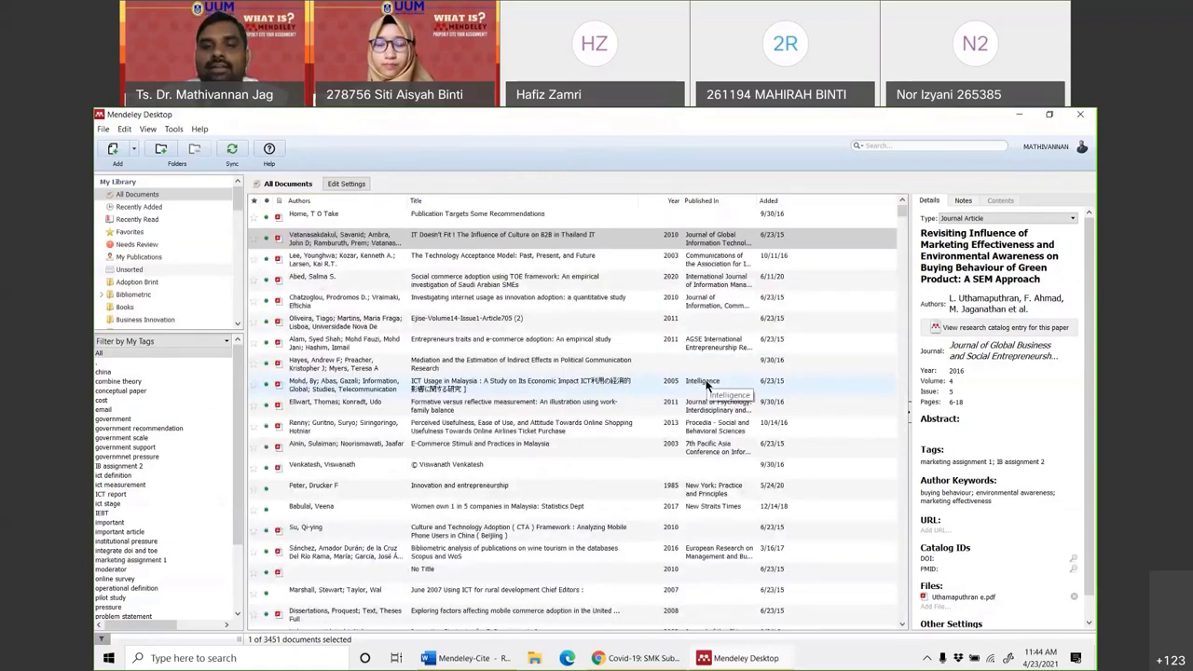
Delete all content from the Mendeley-Cite Word document and close it without saving.
{"action": "left_click", "coordinate": [478, 659]}
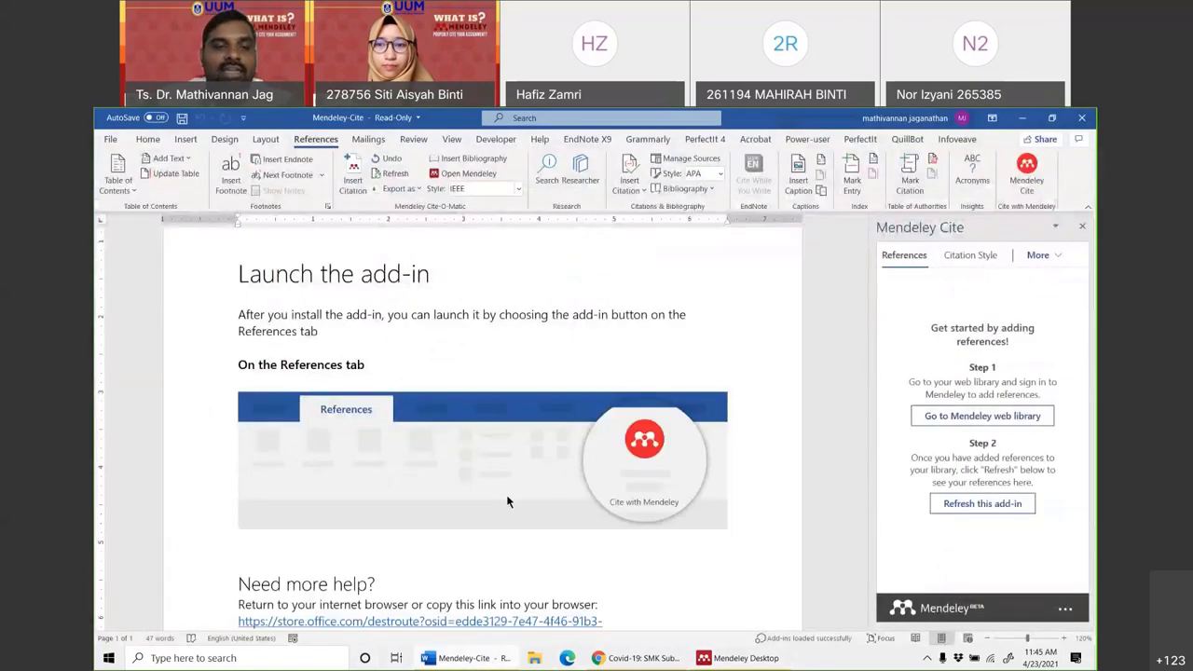
{"action": "key", "text": "ctrl+a"}
{"action": "key", "text": "Delete"}
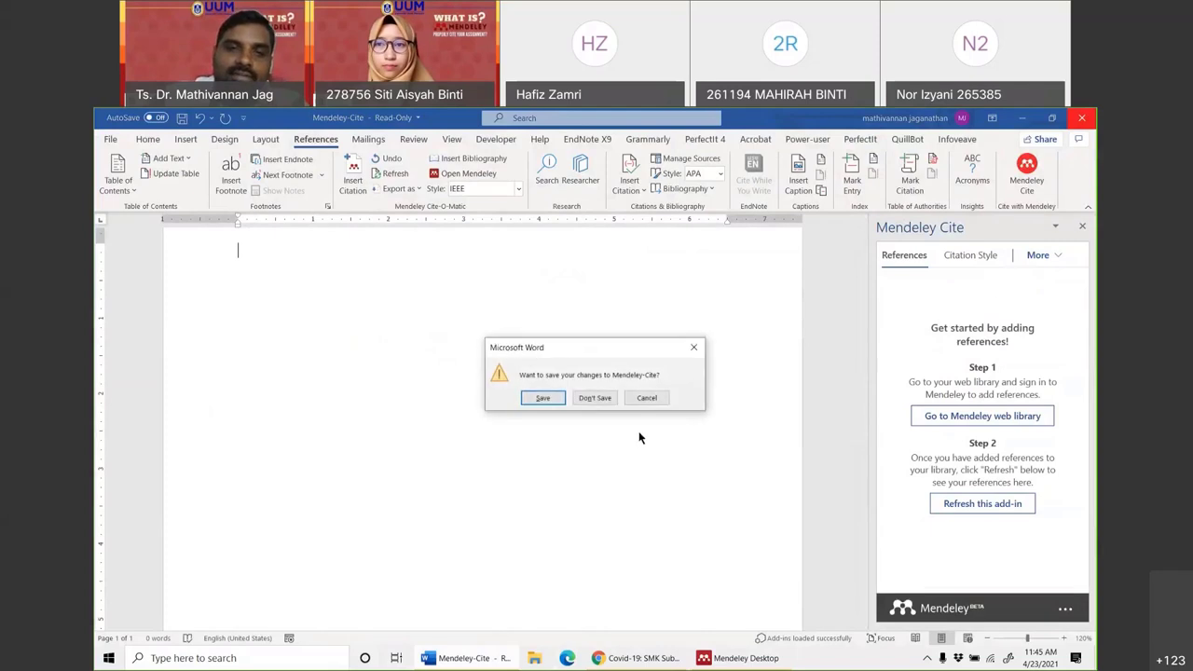
{"action": "left_click", "coordinate": [594, 398]}
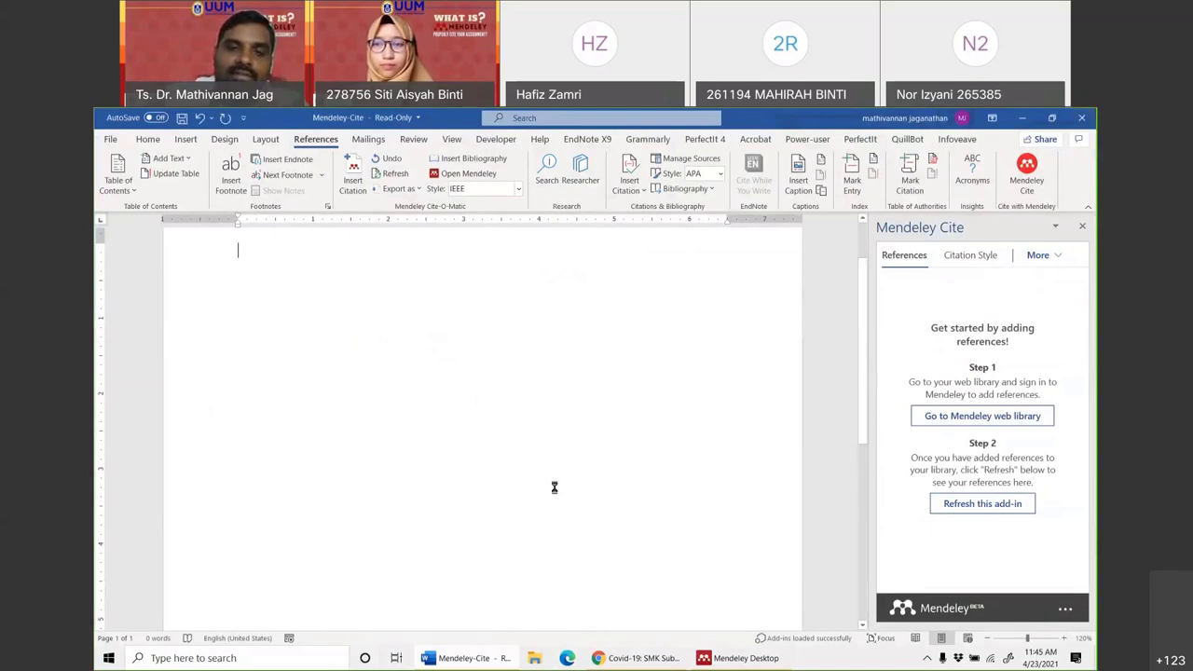
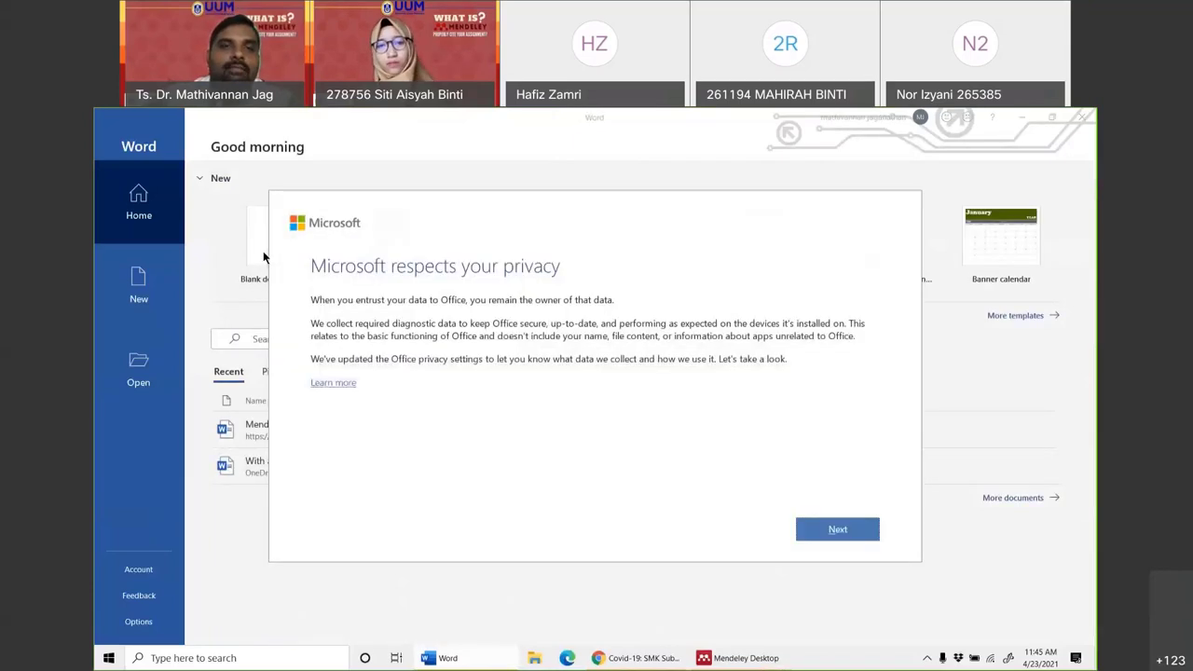
Accept Word's privacy prompts with 'Yes, send optional data' and start a Blank document.
{"action": "left_click", "coordinate": [835, 531]}
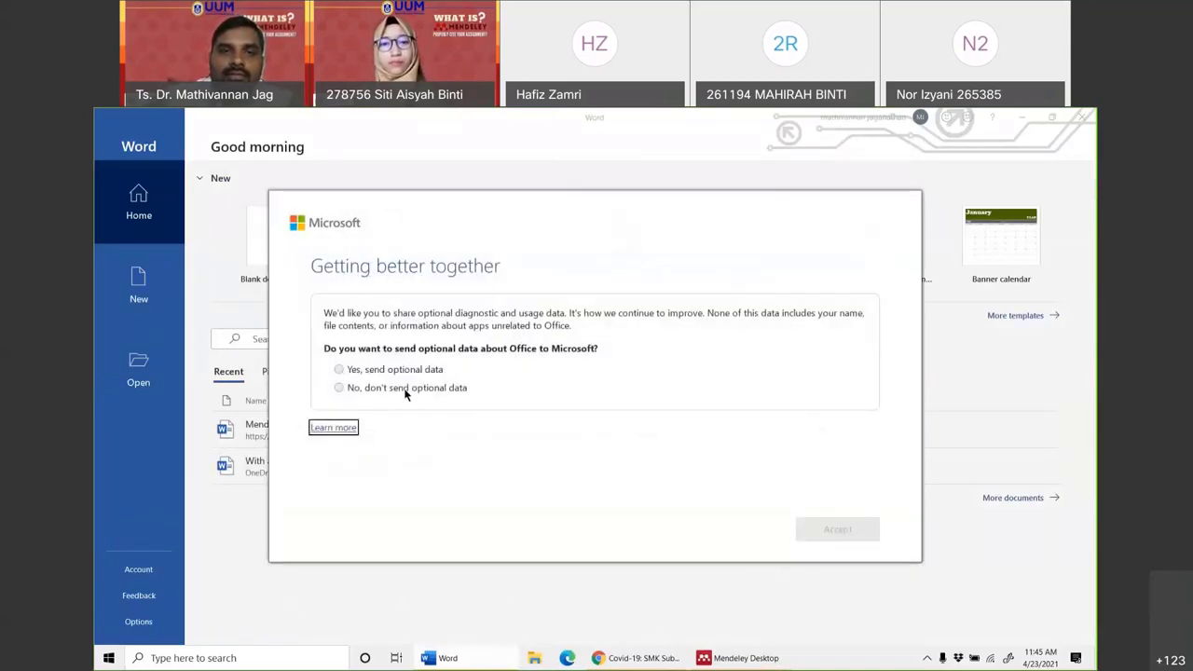
{"action": "left_click", "coordinate": [344, 369]}
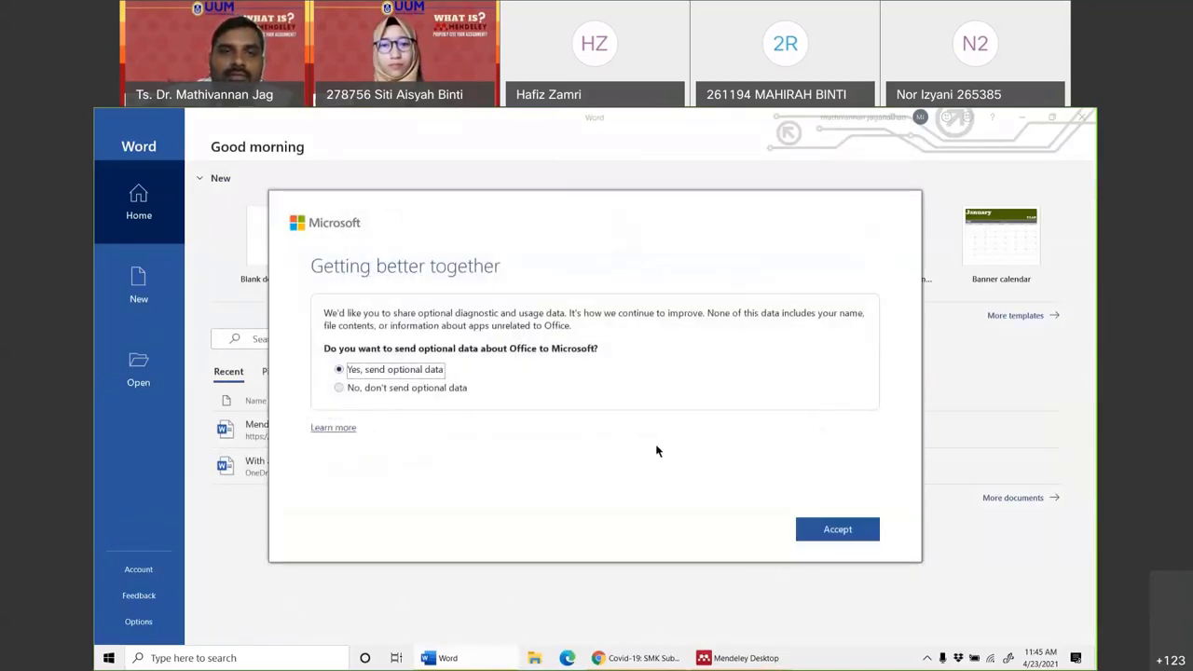
{"action": "left_click", "coordinate": [825, 531]}
{"action": "left_click", "coordinate": [832, 529]}
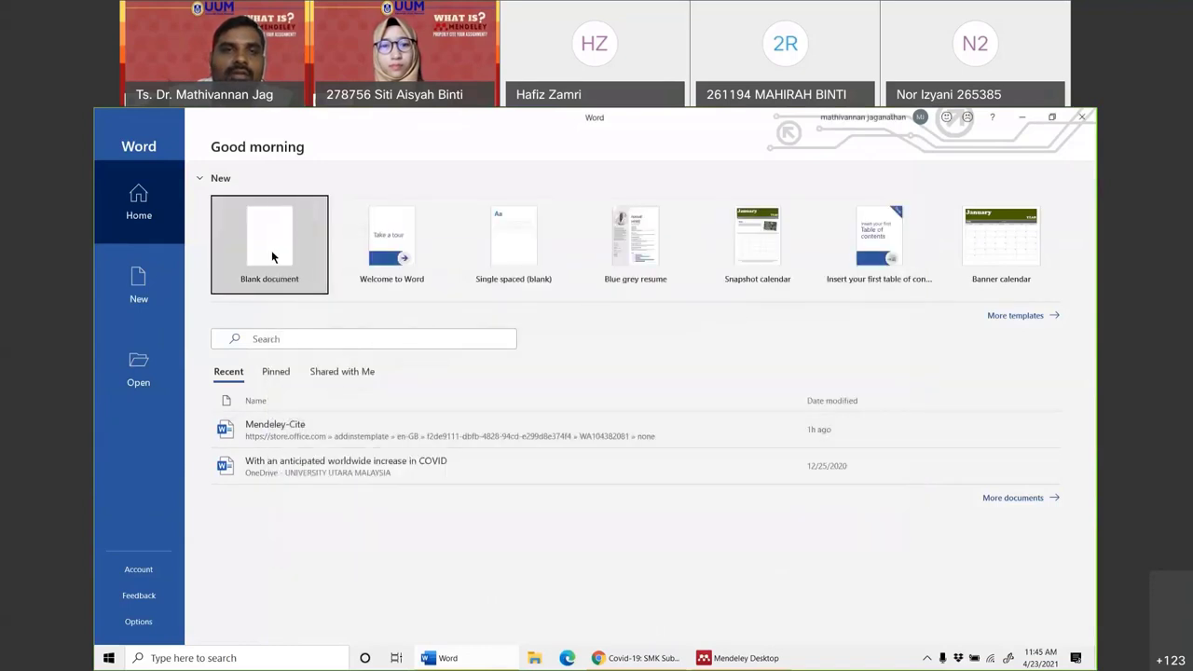
{"action": "left_click", "coordinate": [272, 252]}
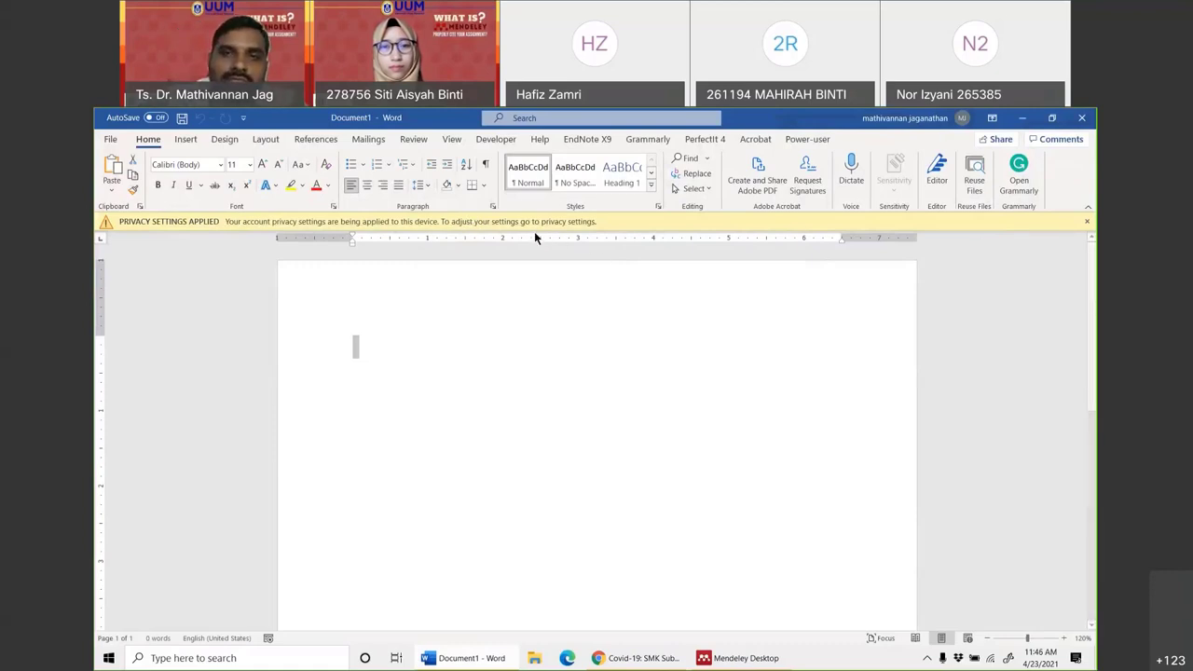
Dismiss the privacy bar, generate four sample paragraphs with =rand(4,4), and put the caret after paragraph one.
{"action": "left_click", "coordinate": [1089, 224]}
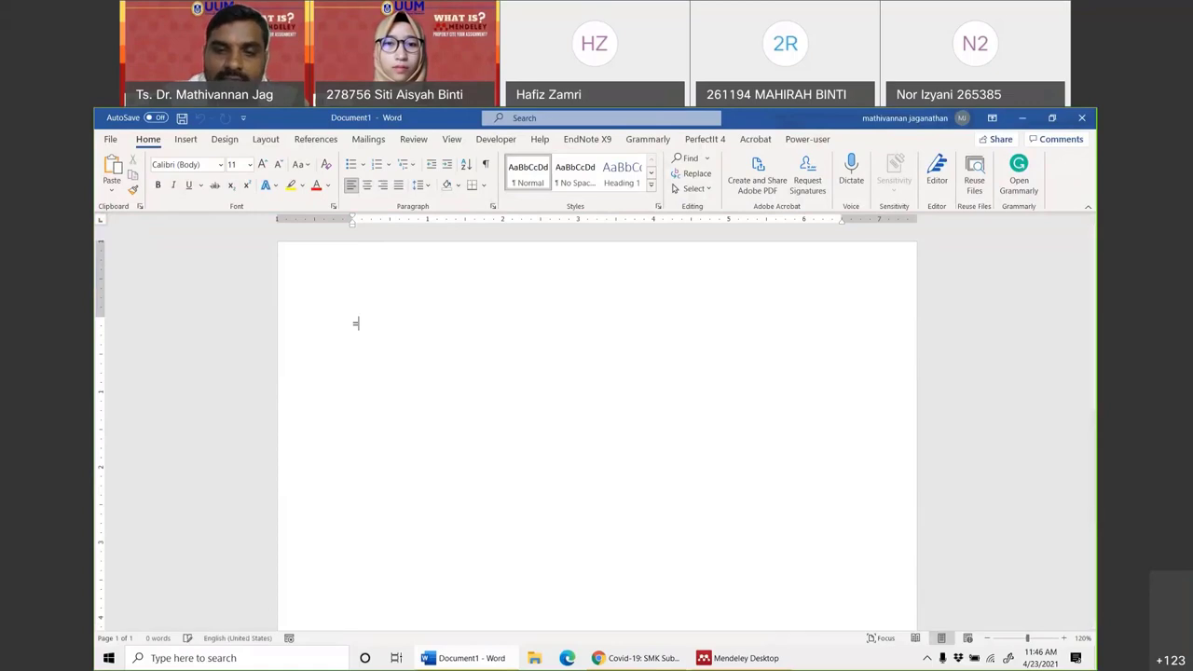
{"action": "type", "text": "rand("}
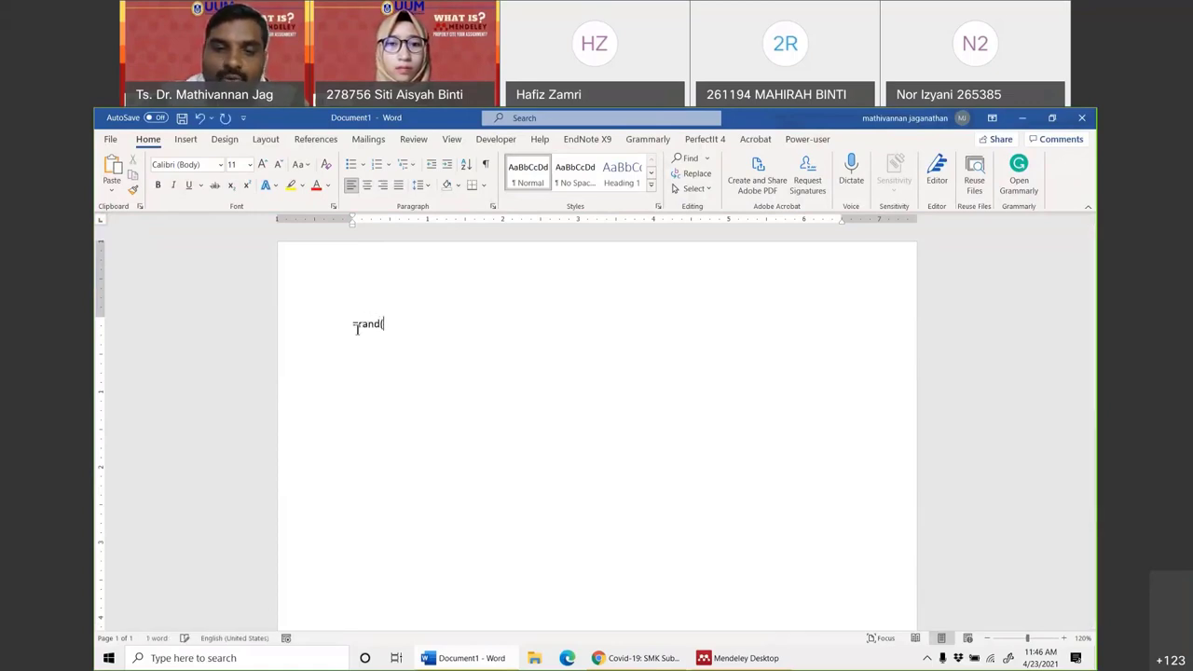
{"action": "type", "text": "4,4"}
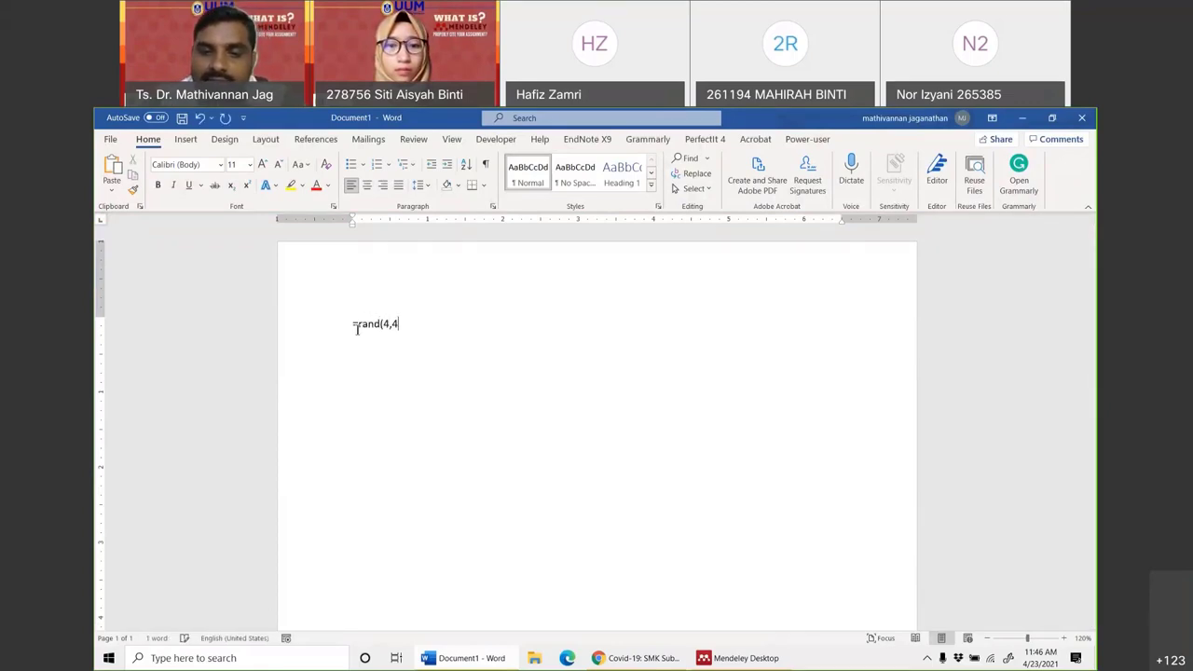
{"action": "type", "text": ")"}
{"action": "key", "text": "Return"}
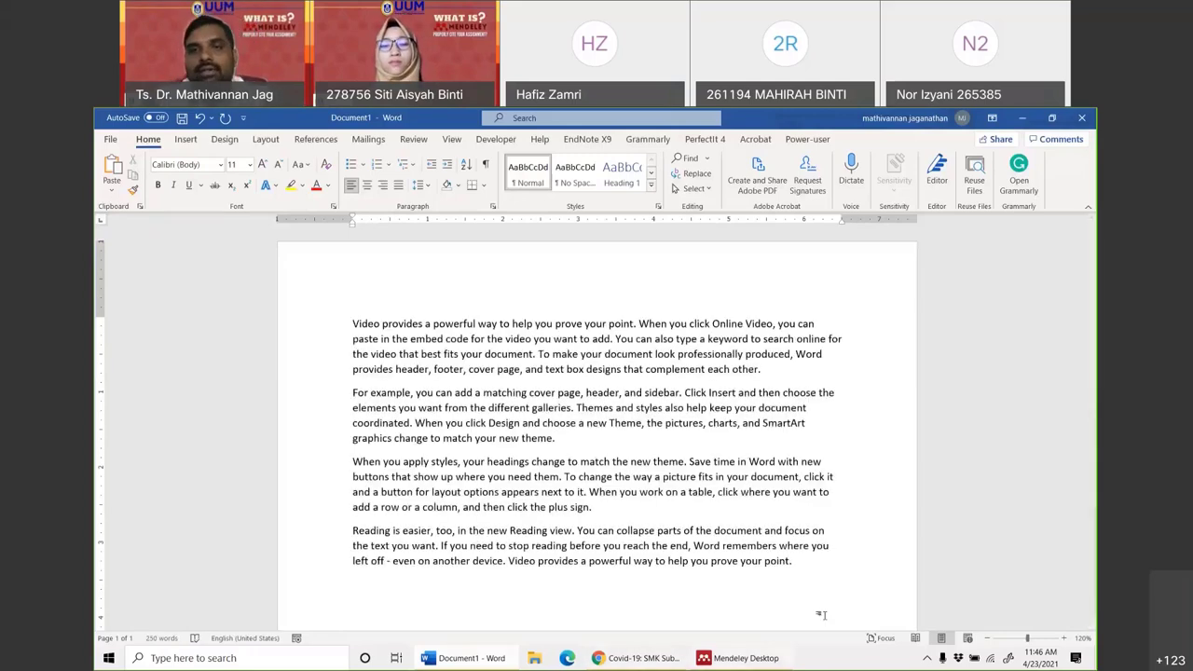
{"action": "left_click", "coordinate": [760, 371]}
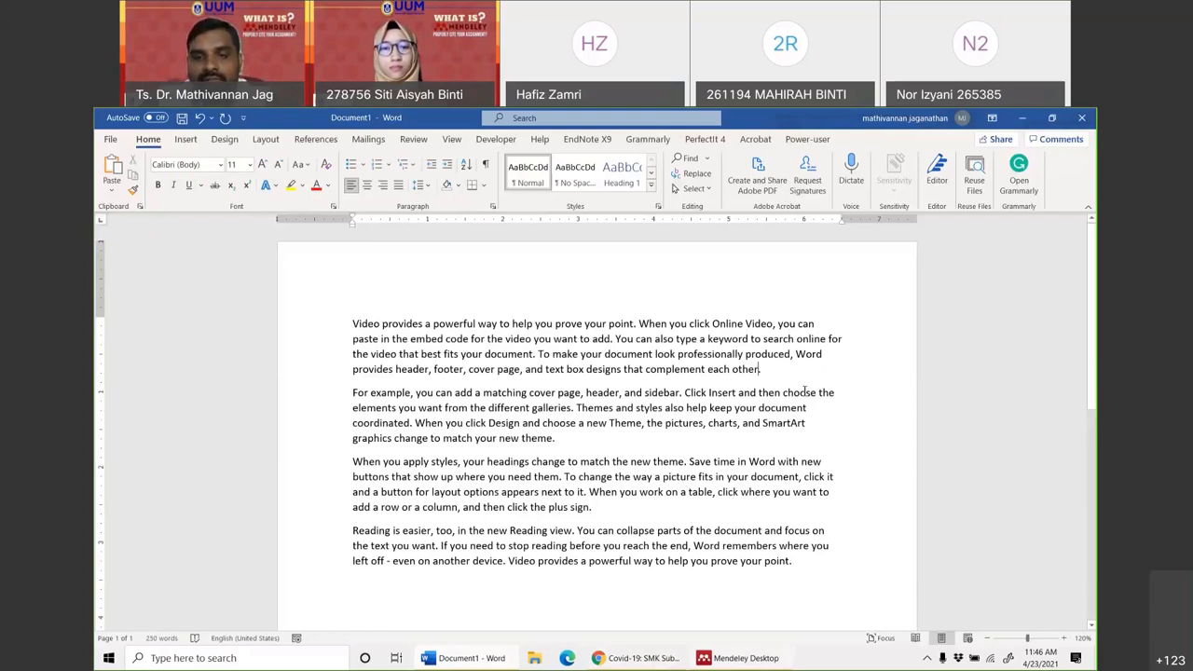
Insert a Mendeley citation to the Ellwart & Konradt paper after the first paragraph, shown as IEEE [1].
{"action": "left_click", "coordinate": [324, 141]}
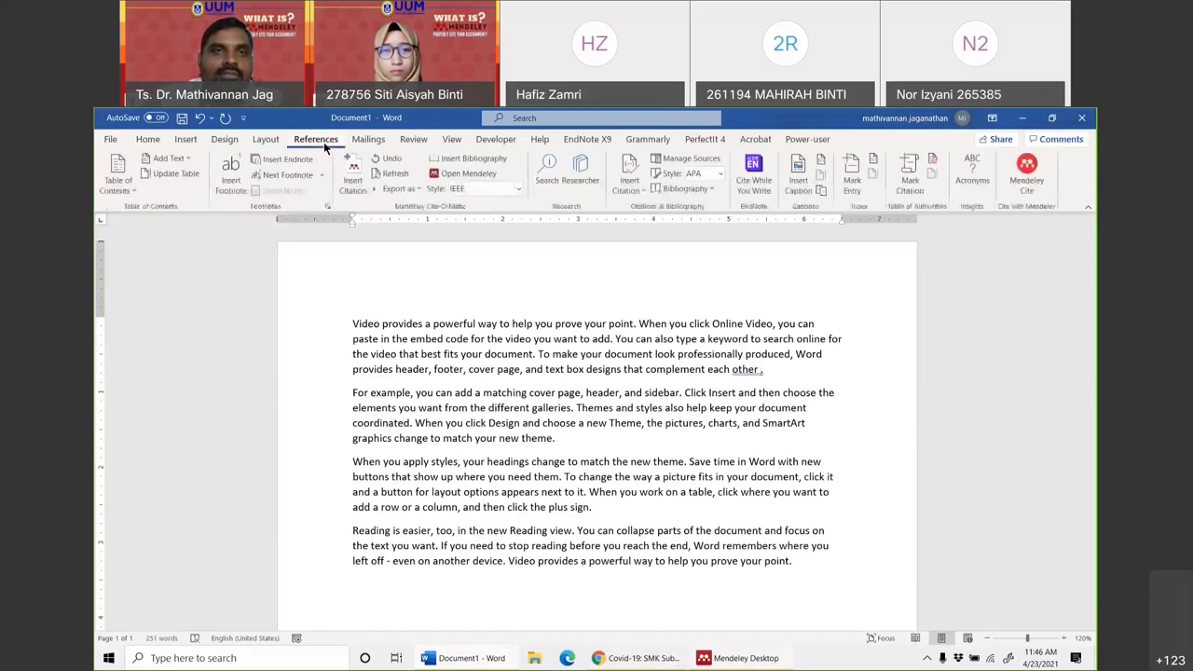
{"action": "left_click", "coordinate": [352, 190]}
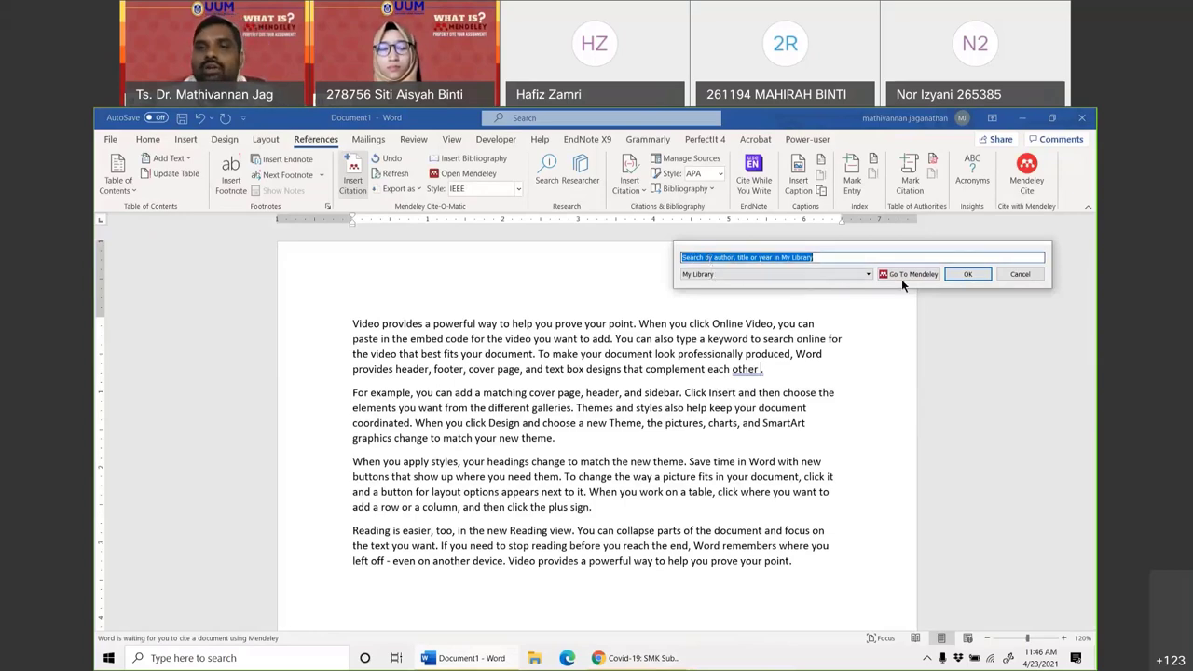
{"action": "left_click", "coordinate": [912, 275]}
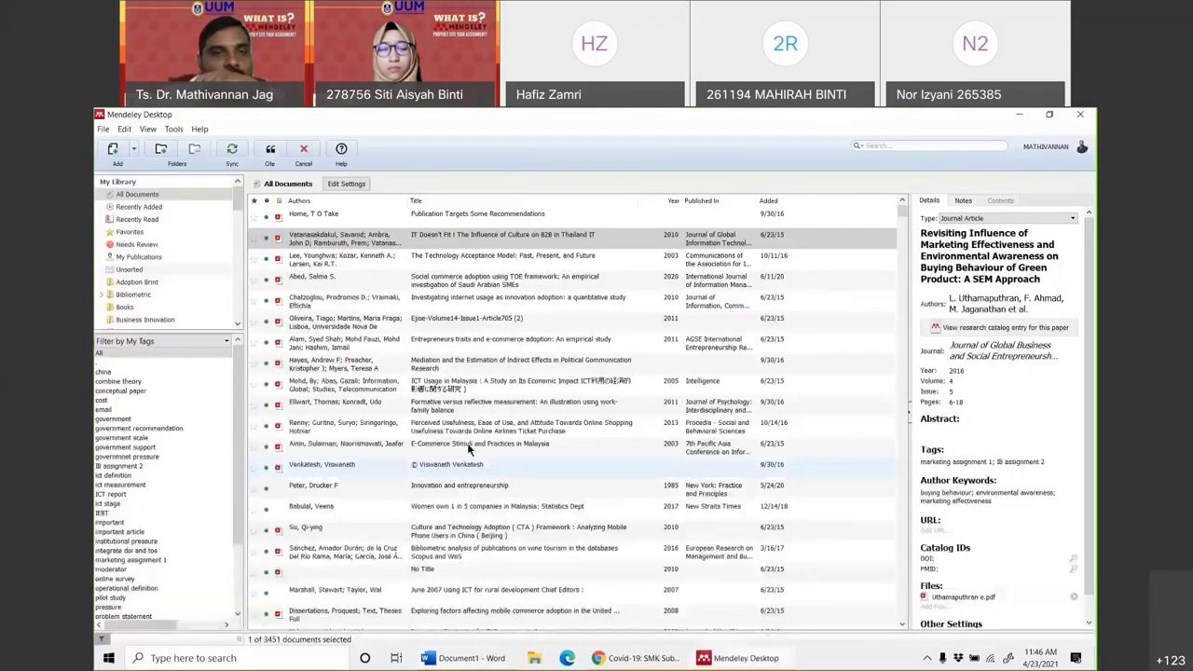
{"action": "left_click", "coordinate": [478, 432]}
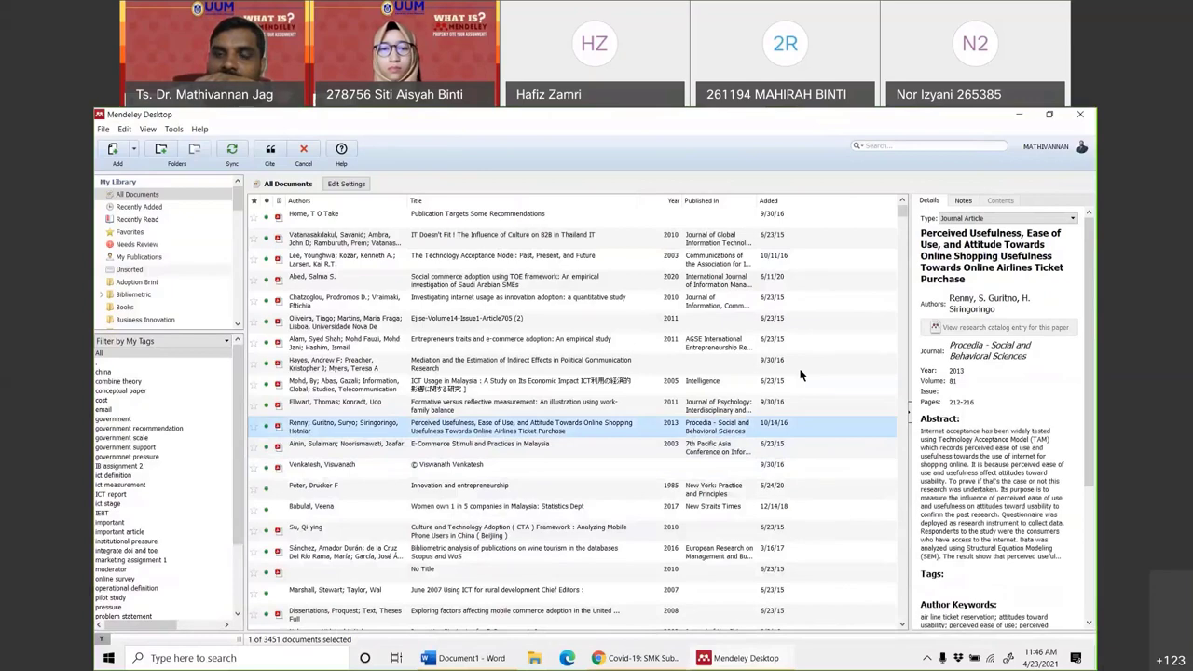
{"action": "left_click", "coordinate": [402, 406]}
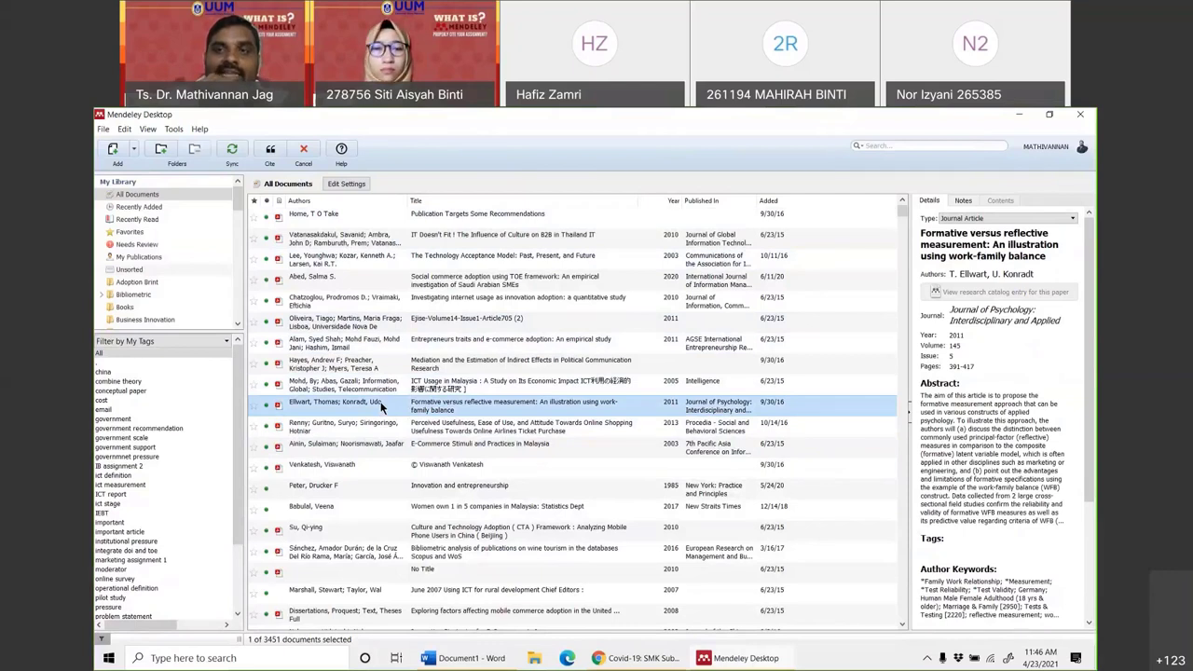
{"action": "left_click", "coordinate": [270, 154]}
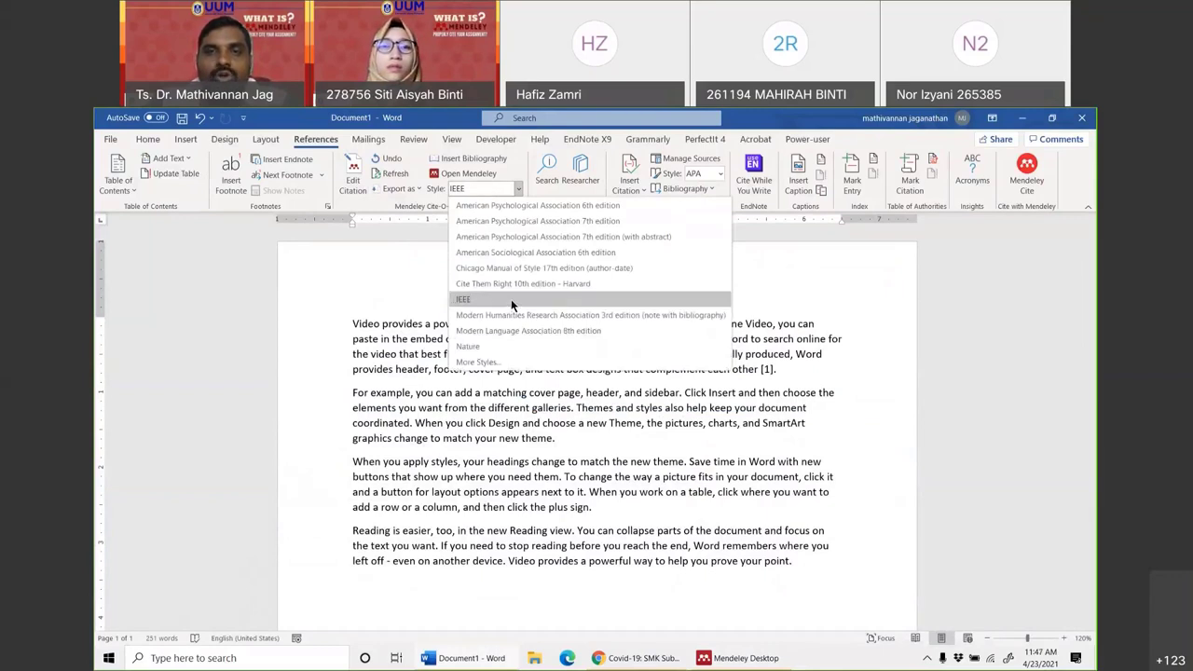
Switch citations to APA 6th edition and cite Wolcott, Kamal, & Qureshi (2008) before the second paragraph's period.
{"action": "left_click", "coordinate": [581, 206]}
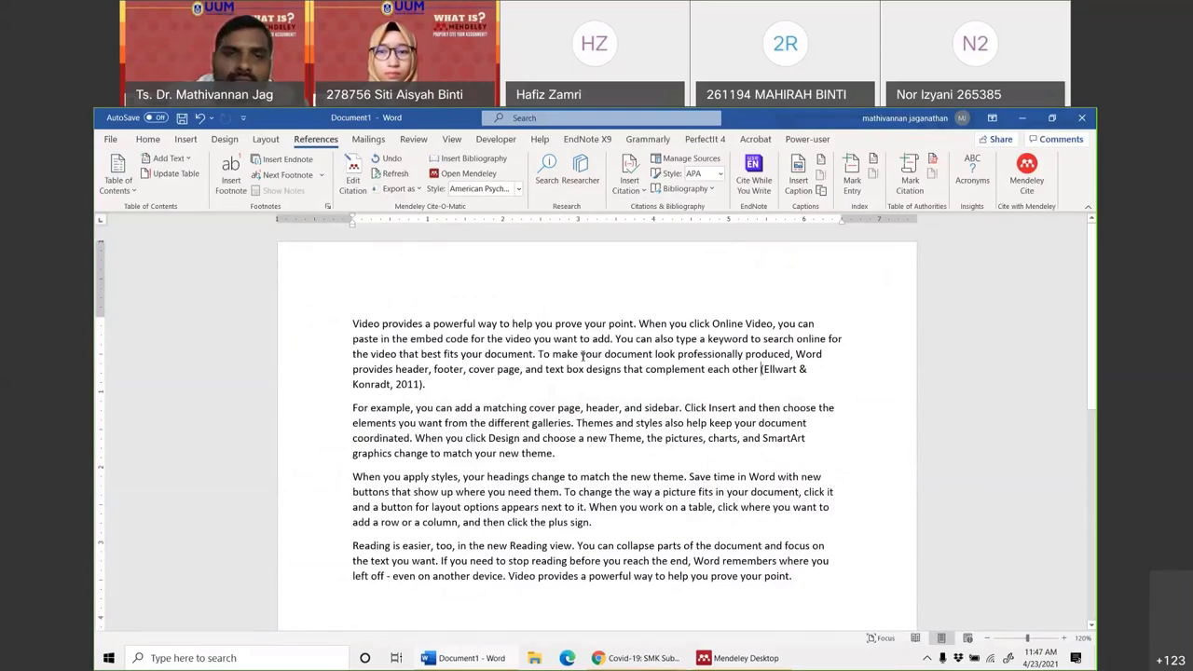
{"action": "key", "text": "Left"}
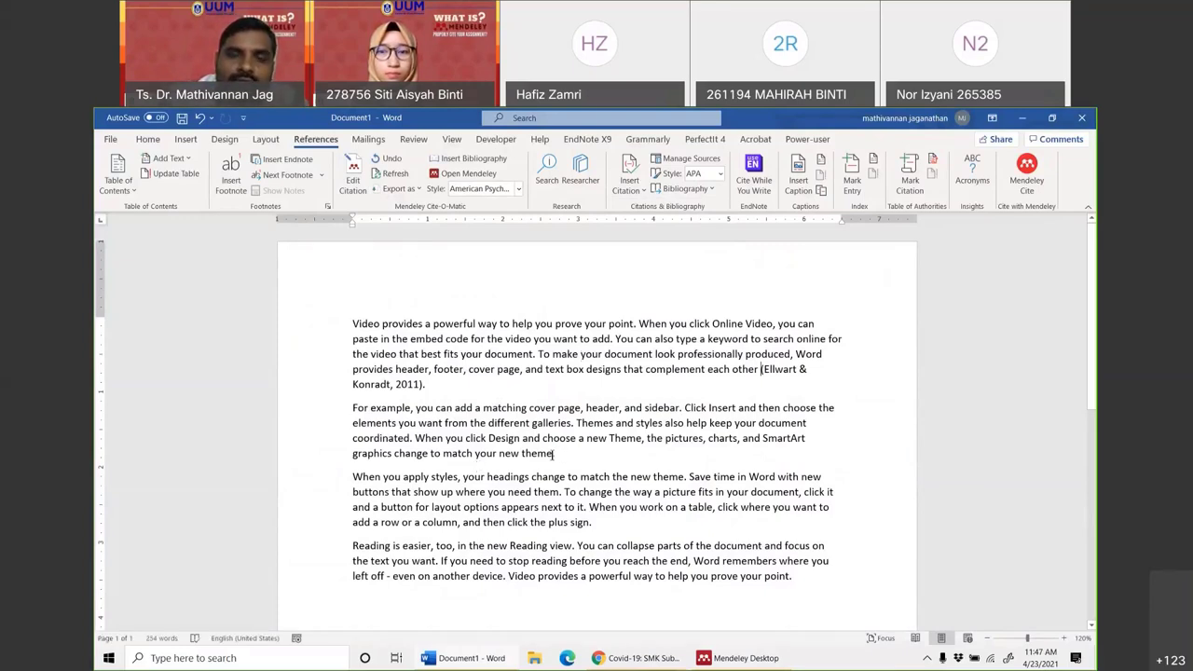
{"action": "left_click", "coordinate": [355, 175]}
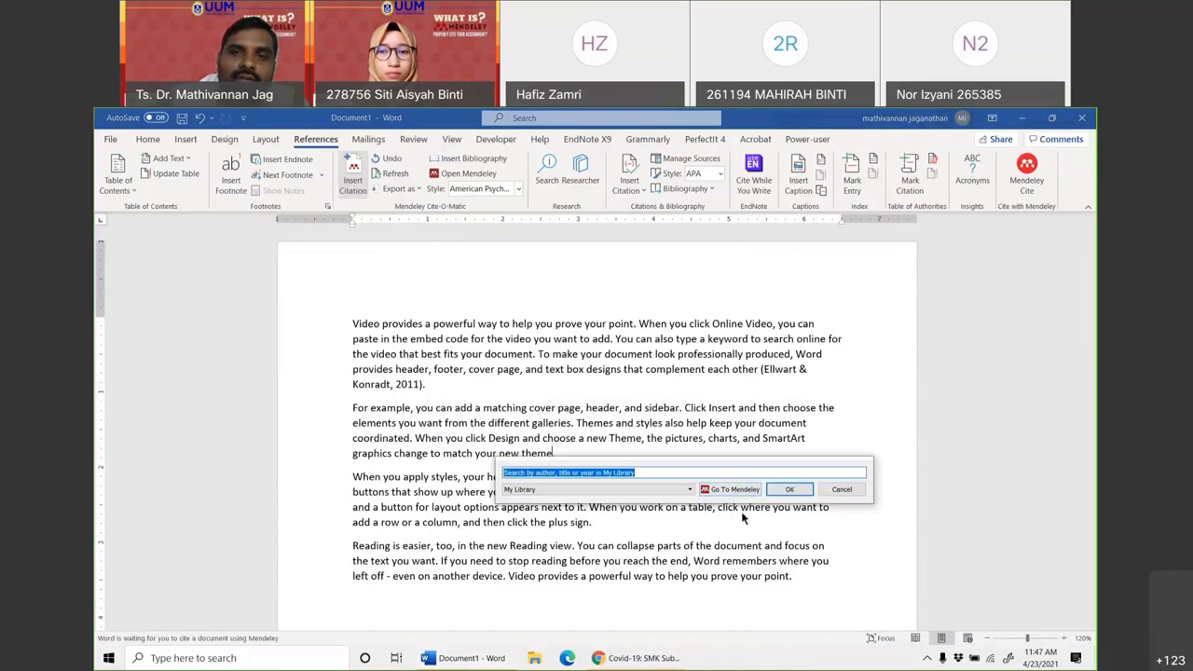
{"action": "left_click", "coordinate": [734, 490]}
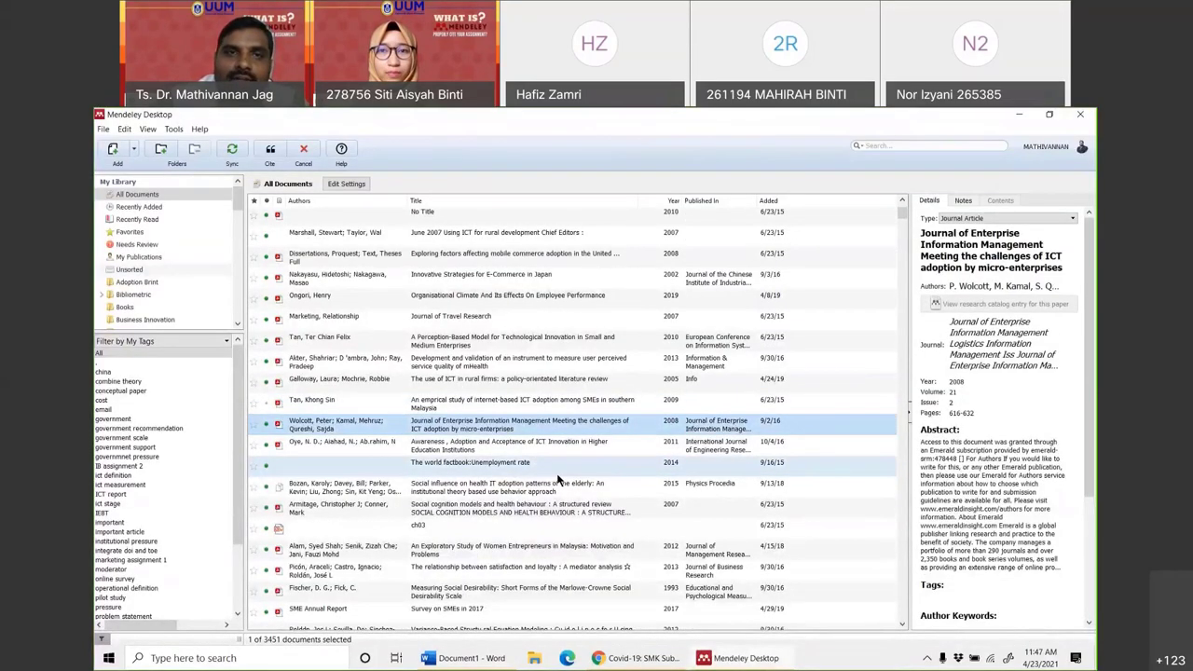
{"action": "left_click", "coordinate": [271, 152]}
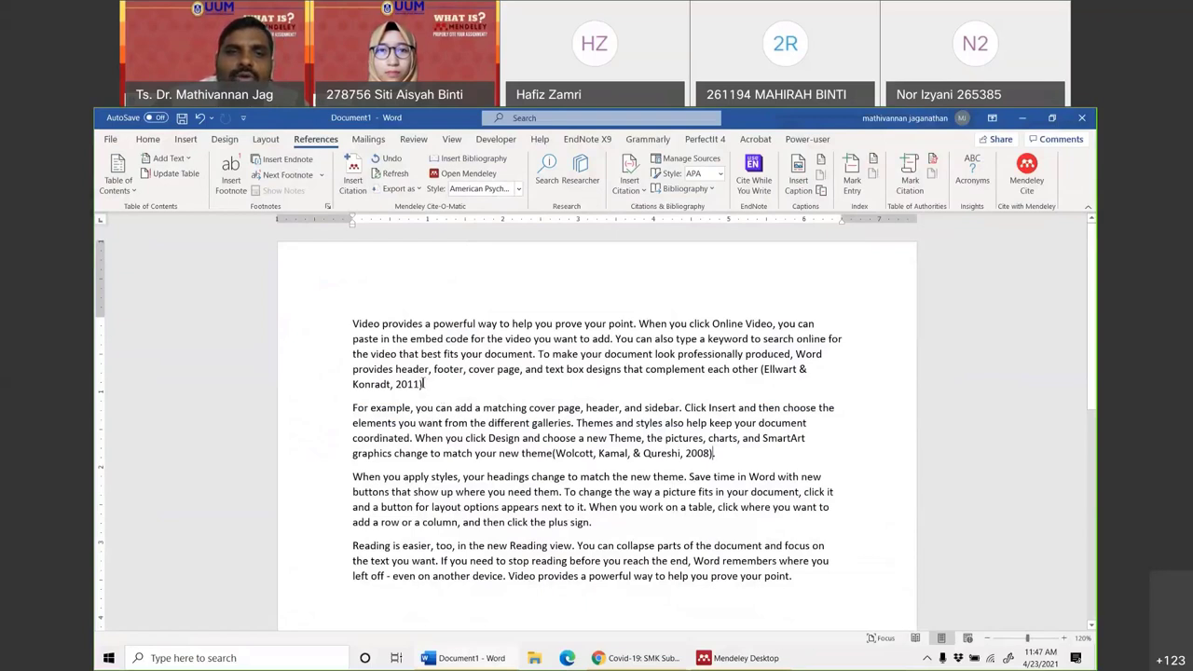
{"action": "left_click", "coordinate": [423, 384]}
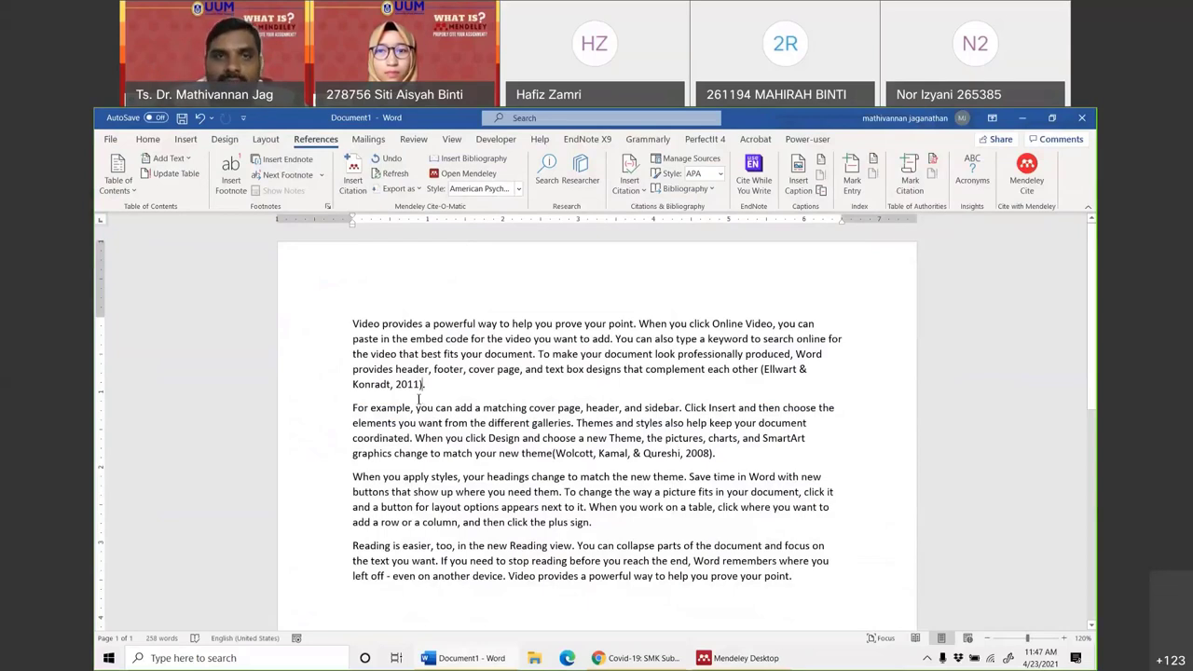
Cite the Robin, Holbert, Ghobakhloo, Sarlan and Kar papers together right after (Ellwart & Konradt, 2011).
{"action": "left_click", "coordinate": [352, 190]}
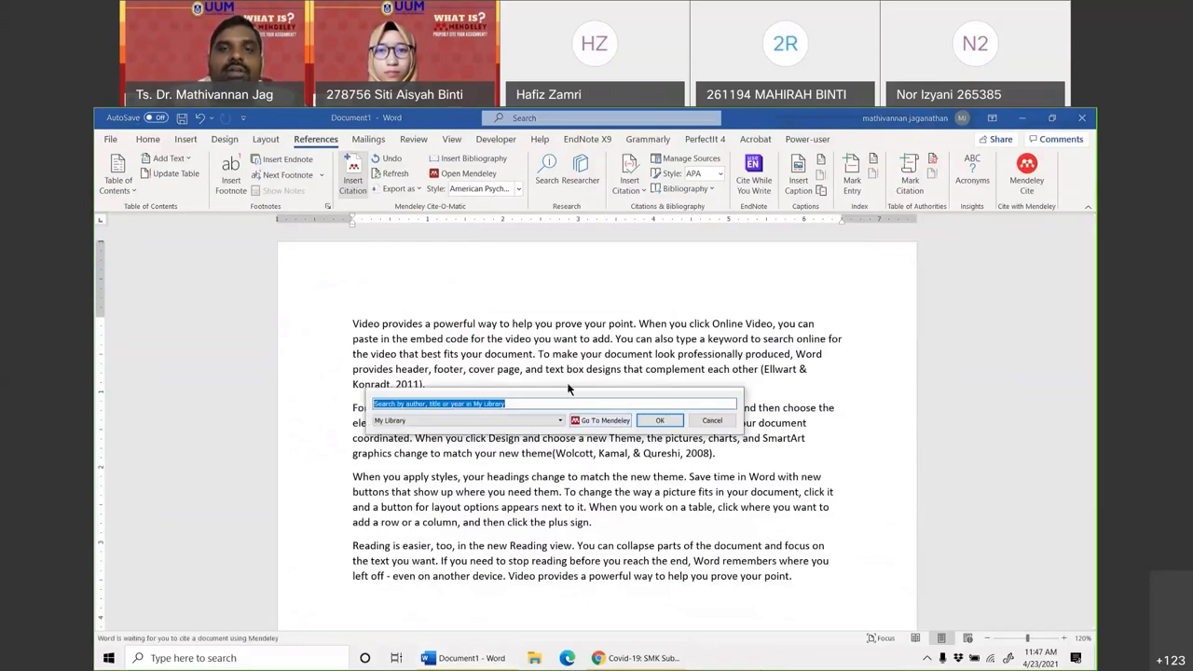
{"action": "left_click", "coordinate": [616, 421]}
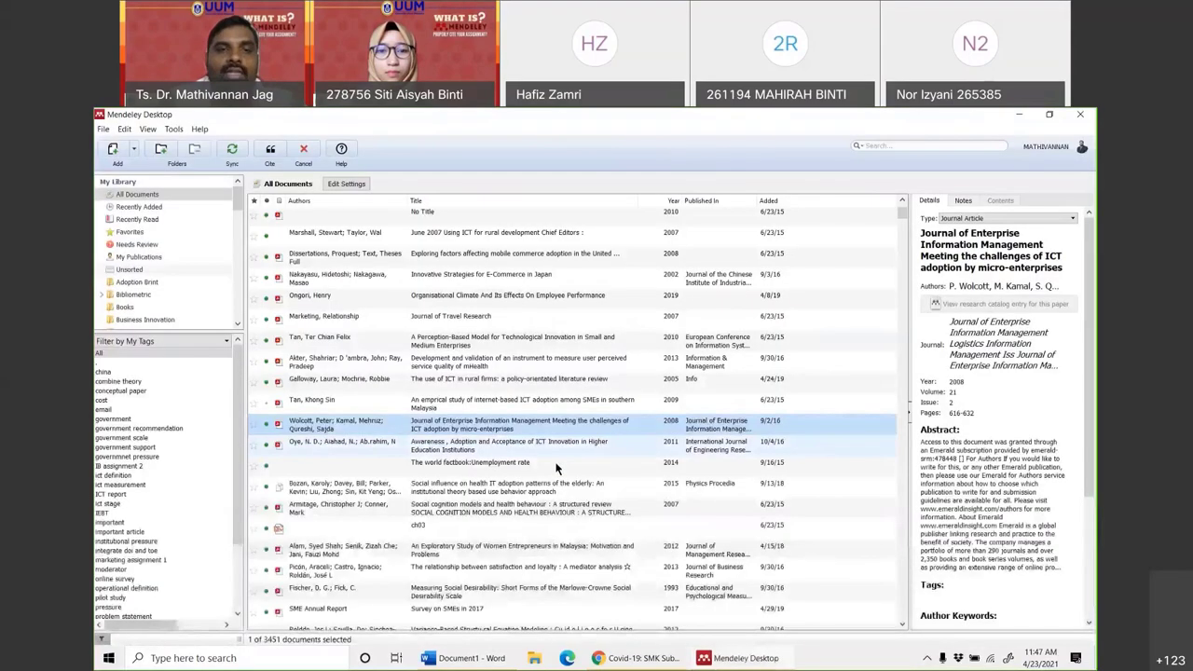
{"action": "scroll", "coordinate": [540, 434], "scroll_direction": "down", "scroll_amount": 3}
{"action": "left_click", "coordinate": [484, 425]}
{"action": "left_click", "coordinate": [489, 436], "text": "ctrl"}
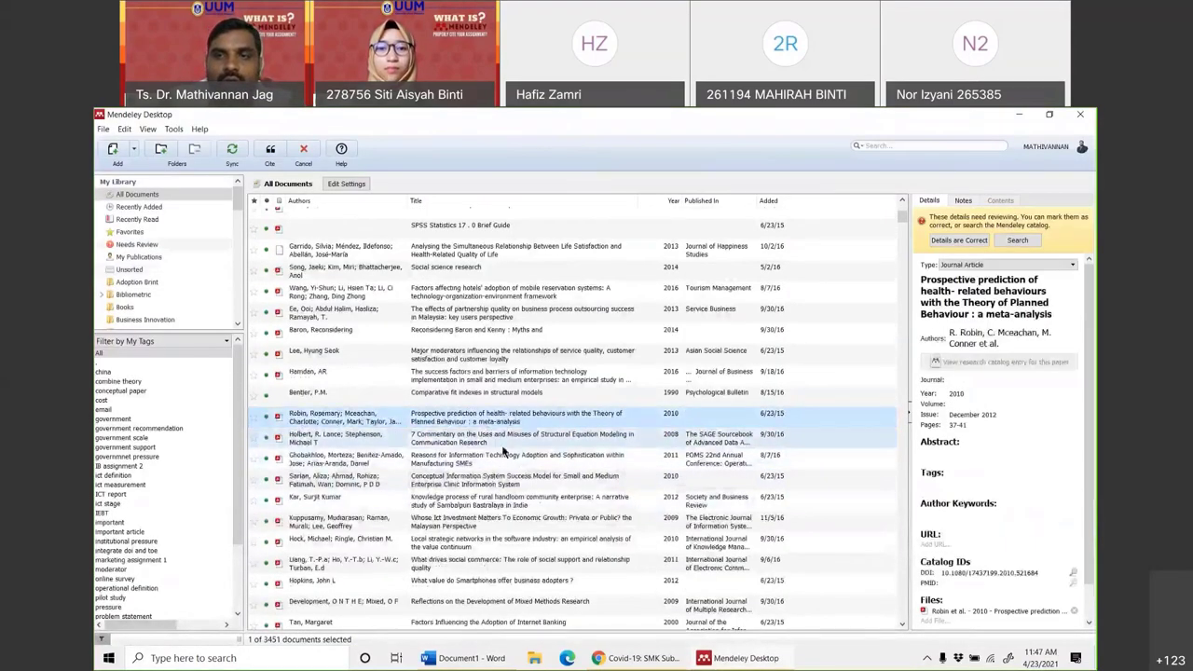
{"action": "left_click", "coordinate": [480, 459], "text": "ctrl"}
{"action": "left_click", "coordinate": [477, 484], "text": "ctrl"}
{"action": "left_click", "coordinate": [476, 499], "text": "ctrl"}
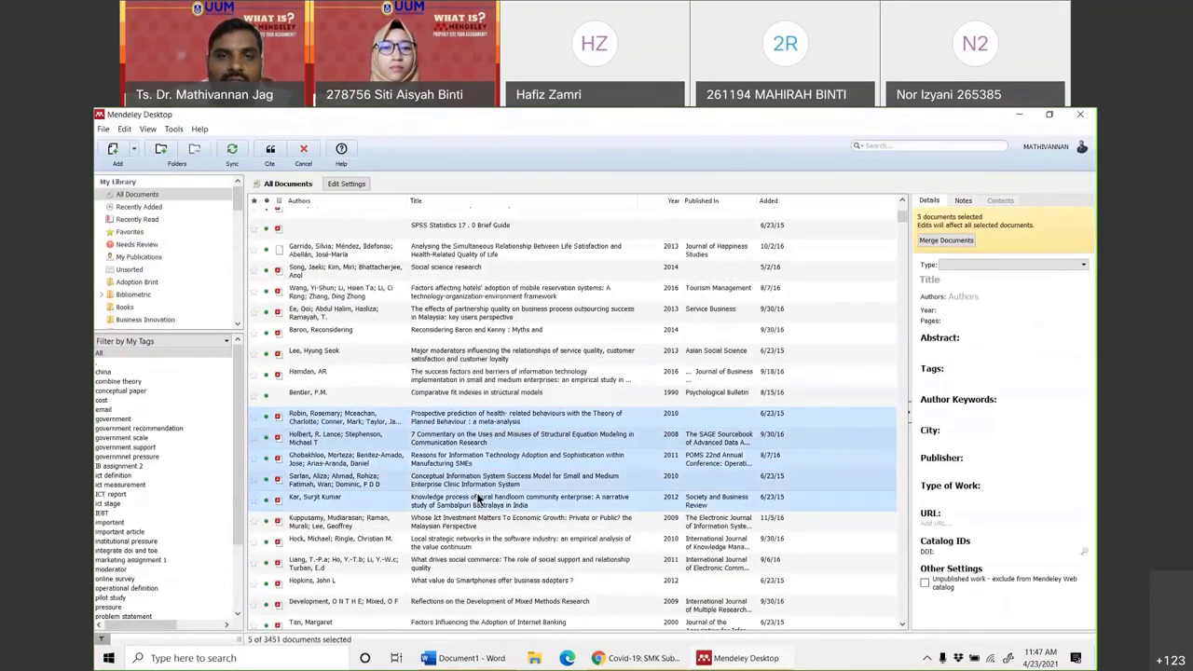
{"action": "left_click", "coordinate": [271, 151]}
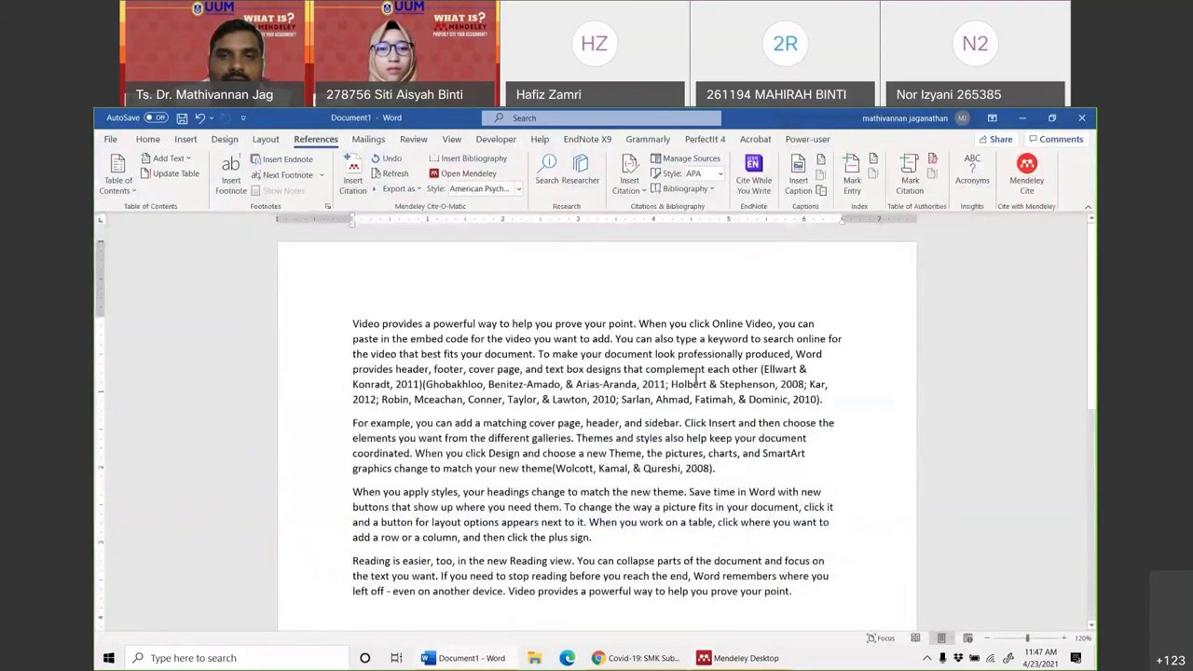
{"action": "left_click", "coordinate": [710, 384]}
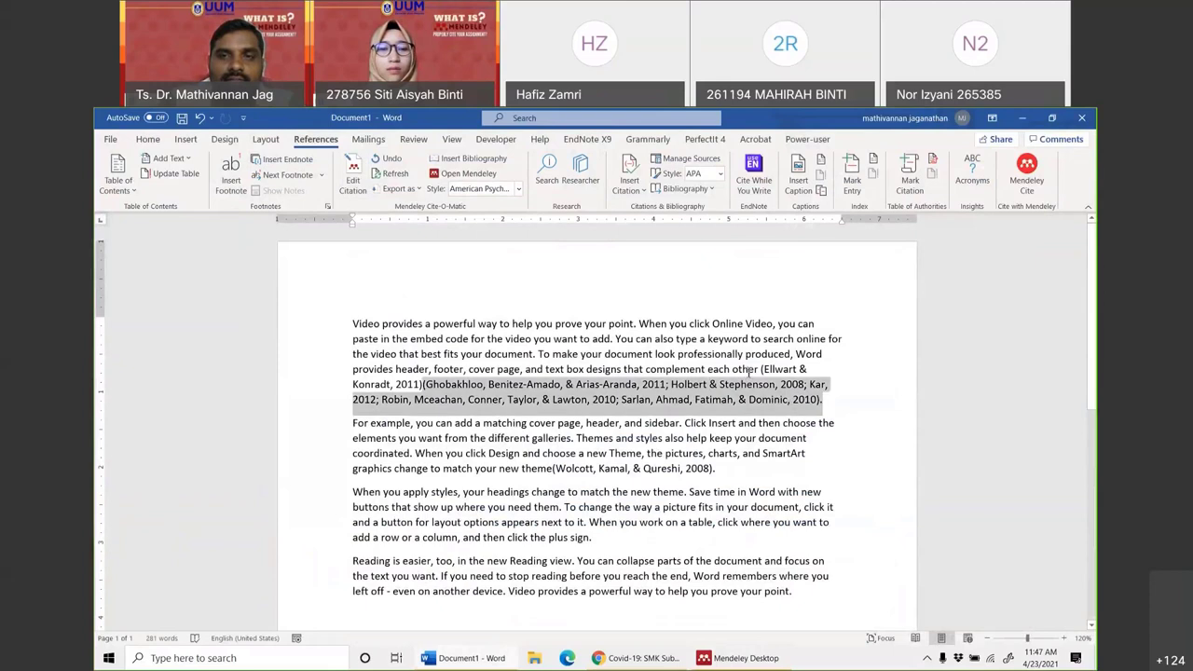
Select the Ellwart & Konradt citation and the five-source citation, and merge them with Merge Citations.
{"action": "left_click_drag", "start_coordinate": [766, 369], "coordinate": [823, 400]}
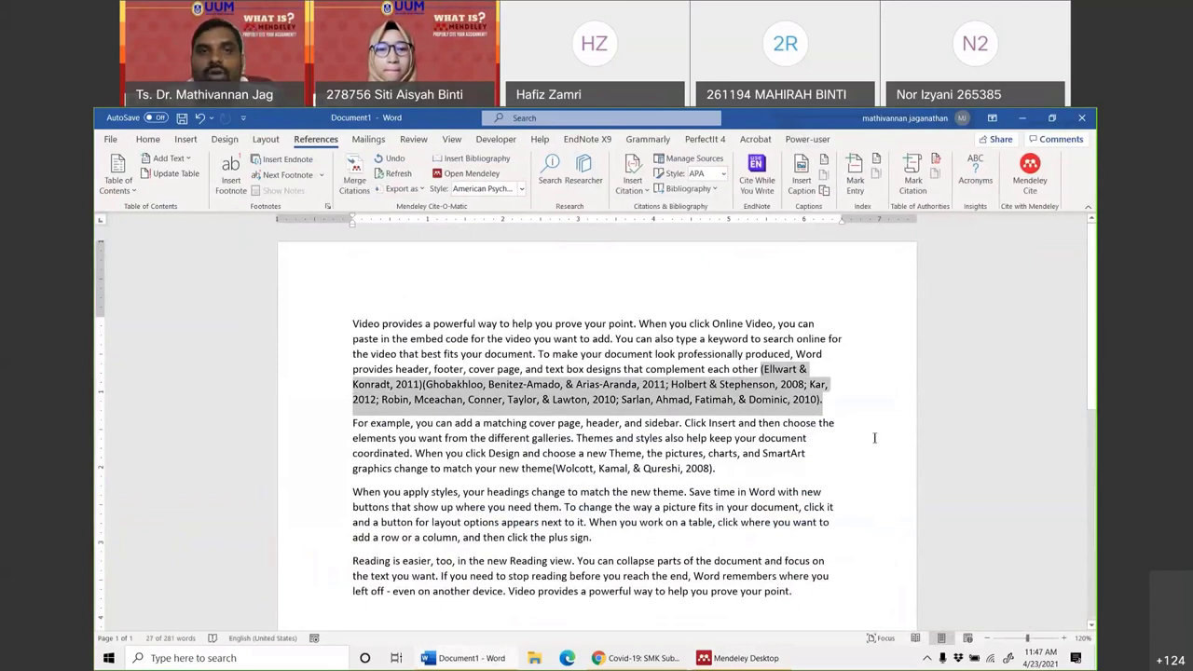
{"action": "left_click", "coordinate": [863, 405]}
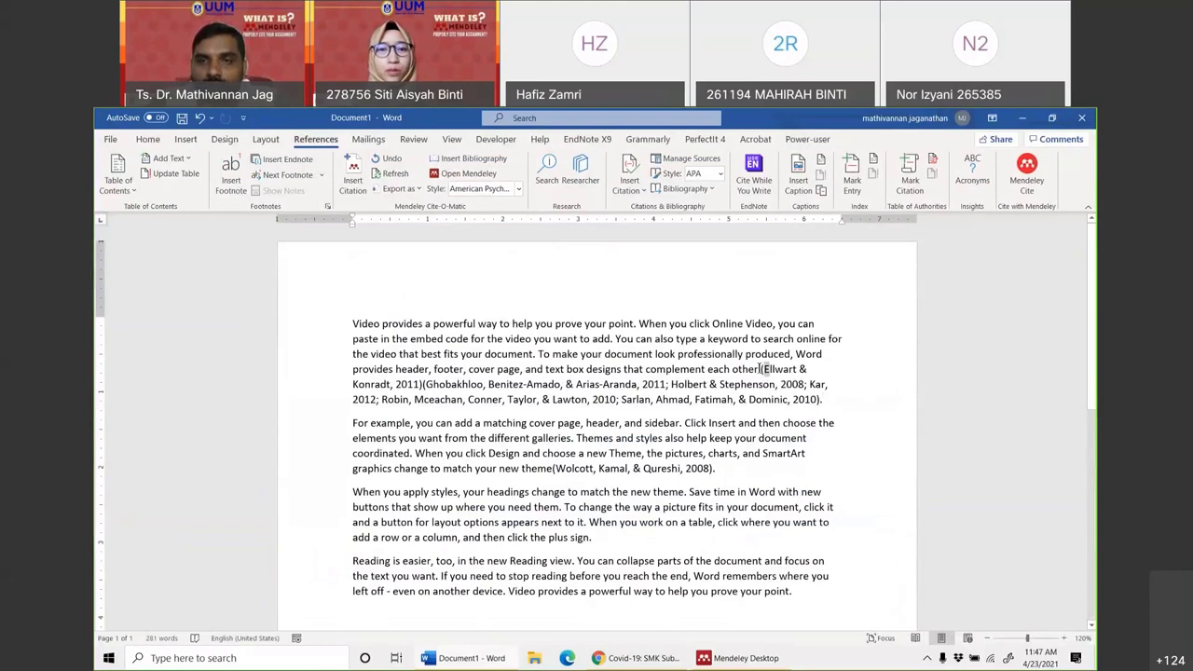
{"action": "left_click", "coordinate": [763, 373]}
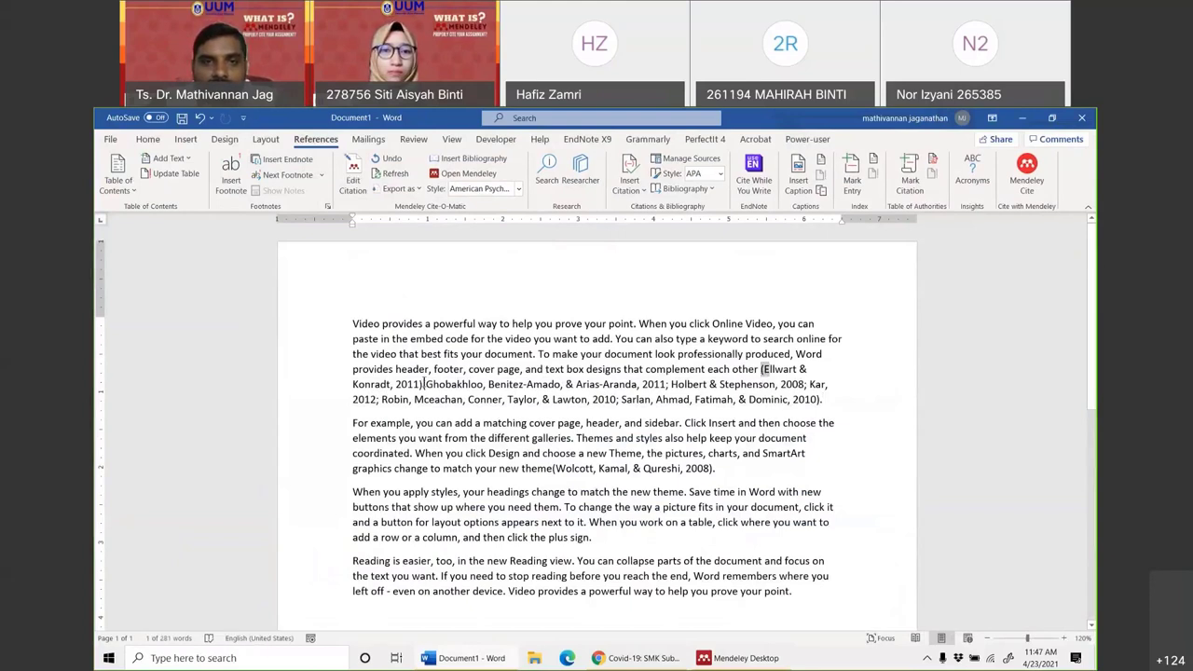
{"action": "left_click_drag", "start_coordinate": [425, 384], "coordinate": [897, 417]}
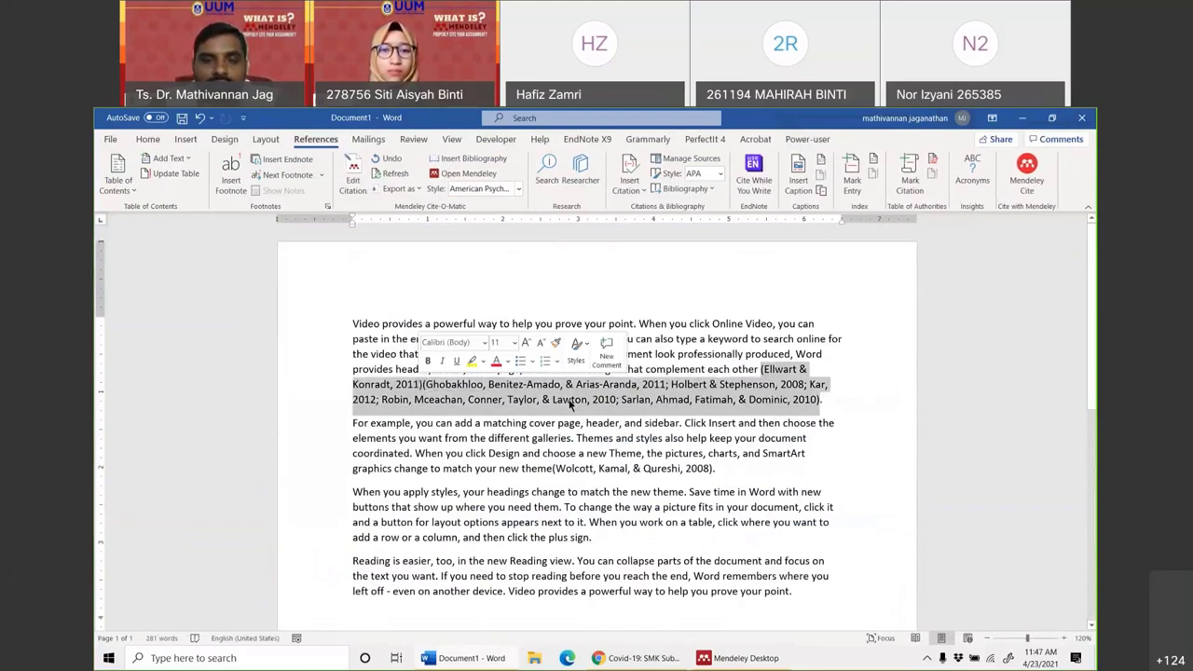
{"action": "left_click", "coordinate": [765, 370]}
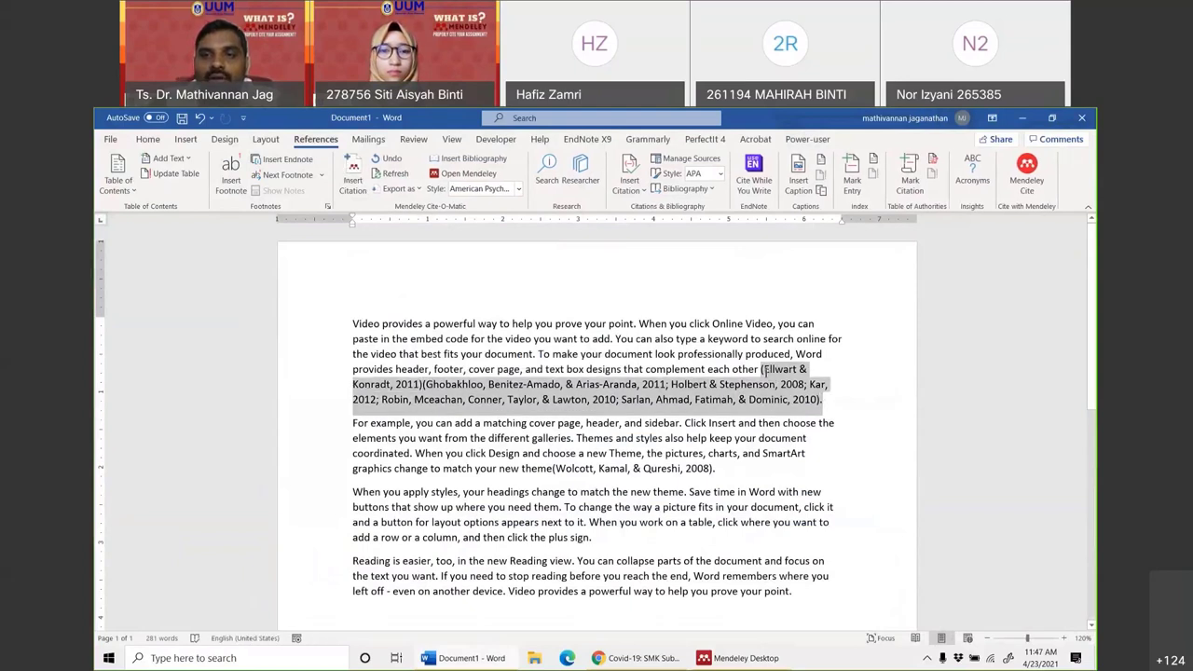
{"action": "left_click_drag", "start_coordinate": [763, 370], "coordinate": [770, 386]}
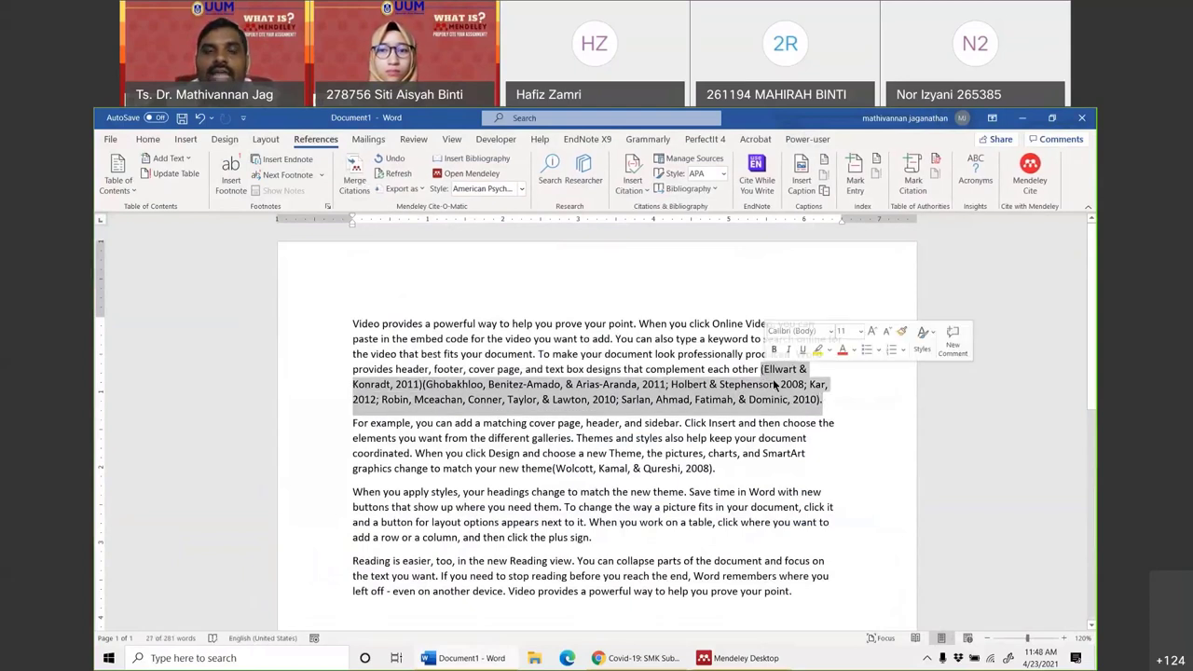
{"action": "left_click", "coordinate": [353, 193]}
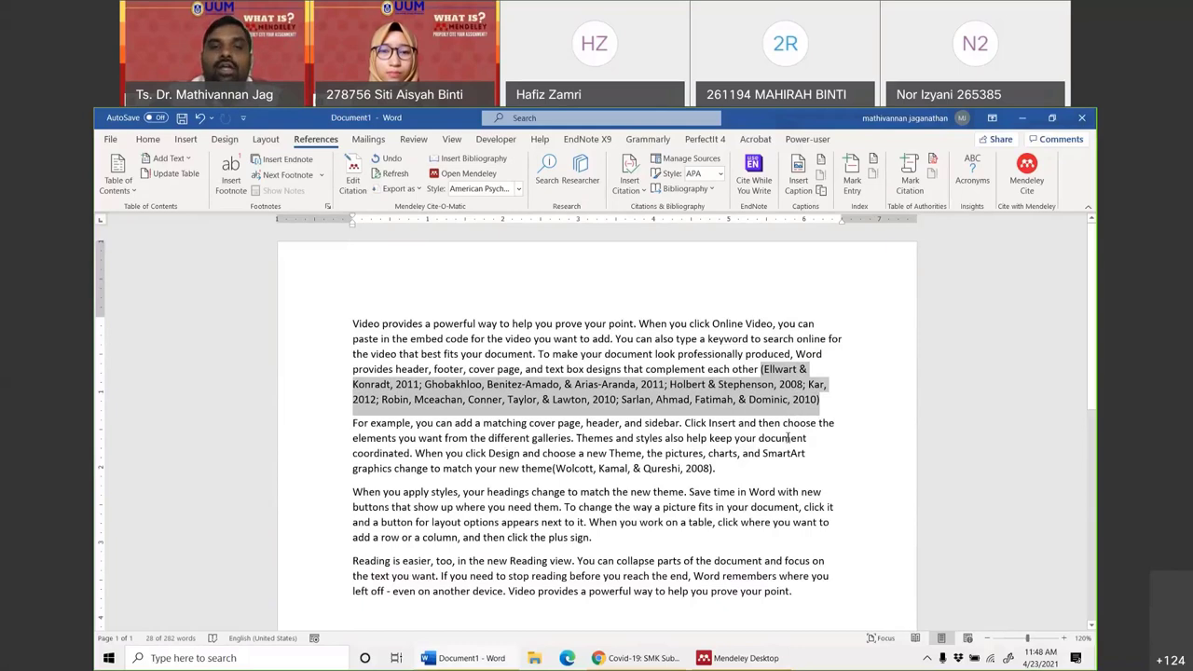
{"action": "left_click", "coordinate": [612, 475]}
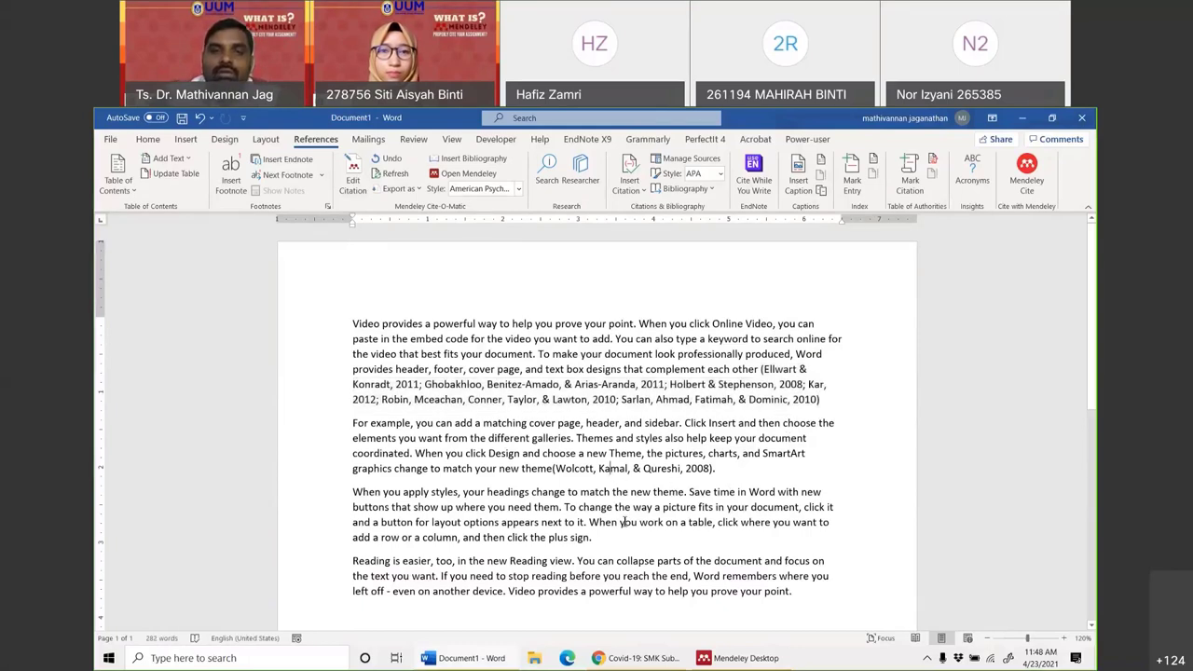
Type 'According to' at the start of the second paragraph, before 'For example'.
{"action": "left_click", "coordinate": [352, 423]}
{"action": "type", "text": "Ac"}
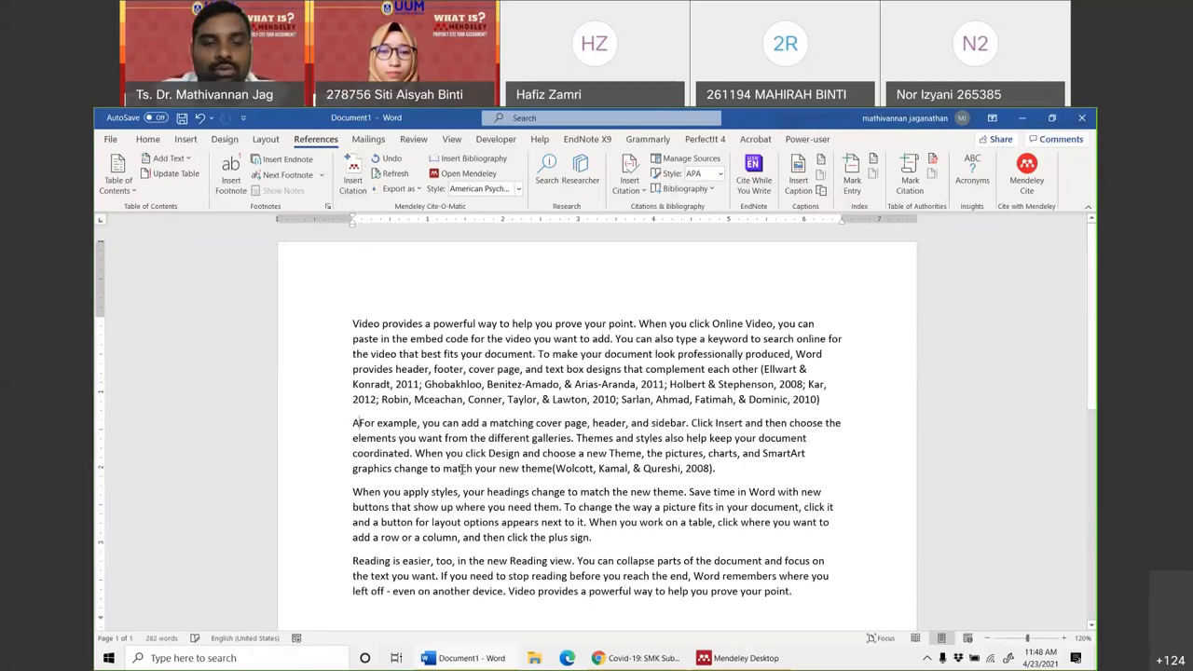
{"action": "type", "text": "cording to"}
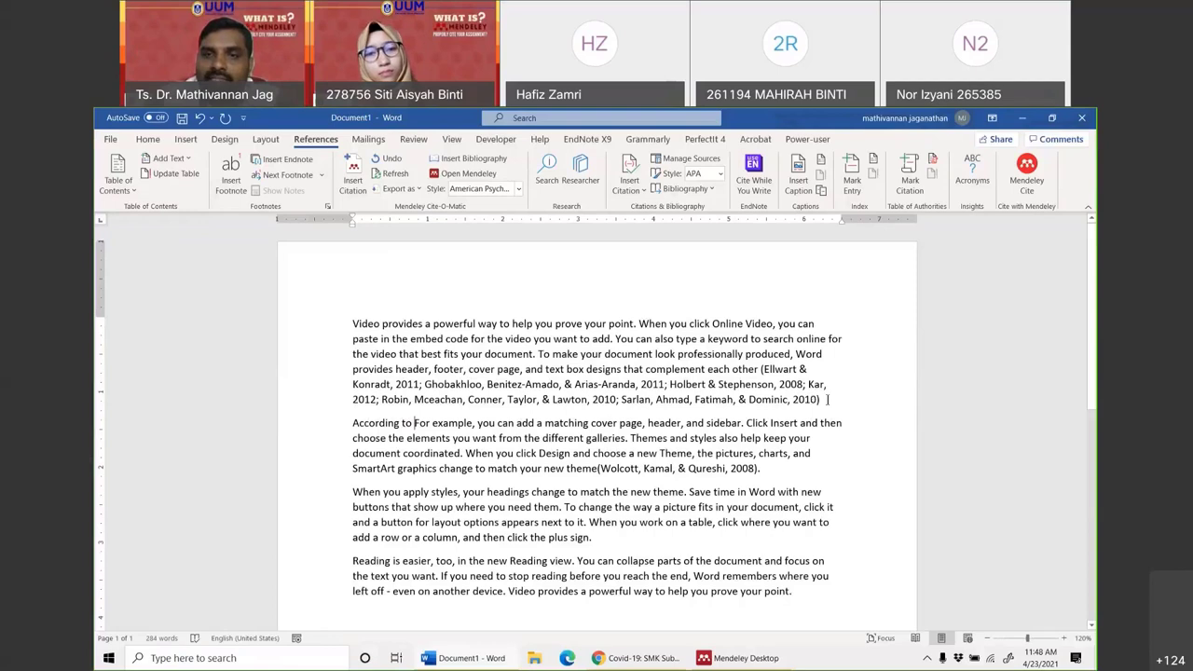
{"action": "left_click_drag", "start_coordinate": [820, 399], "coordinate": [768, 369]}
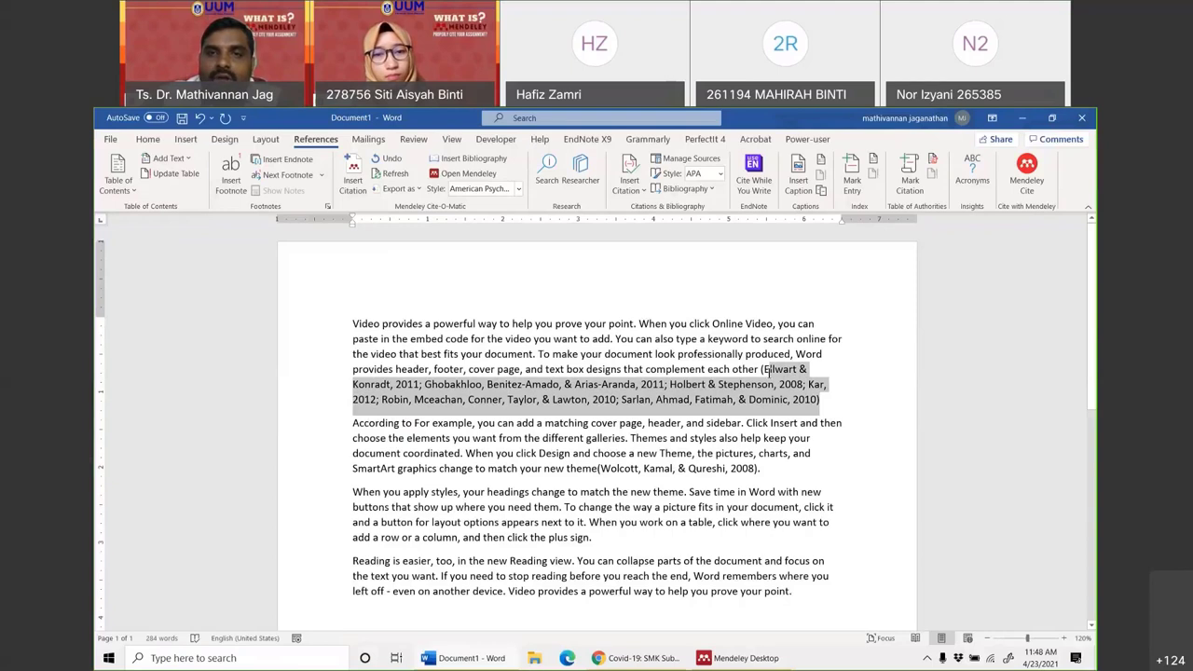
{"action": "left_click_drag", "start_coordinate": [767, 369], "coordinate": [764, 369]}
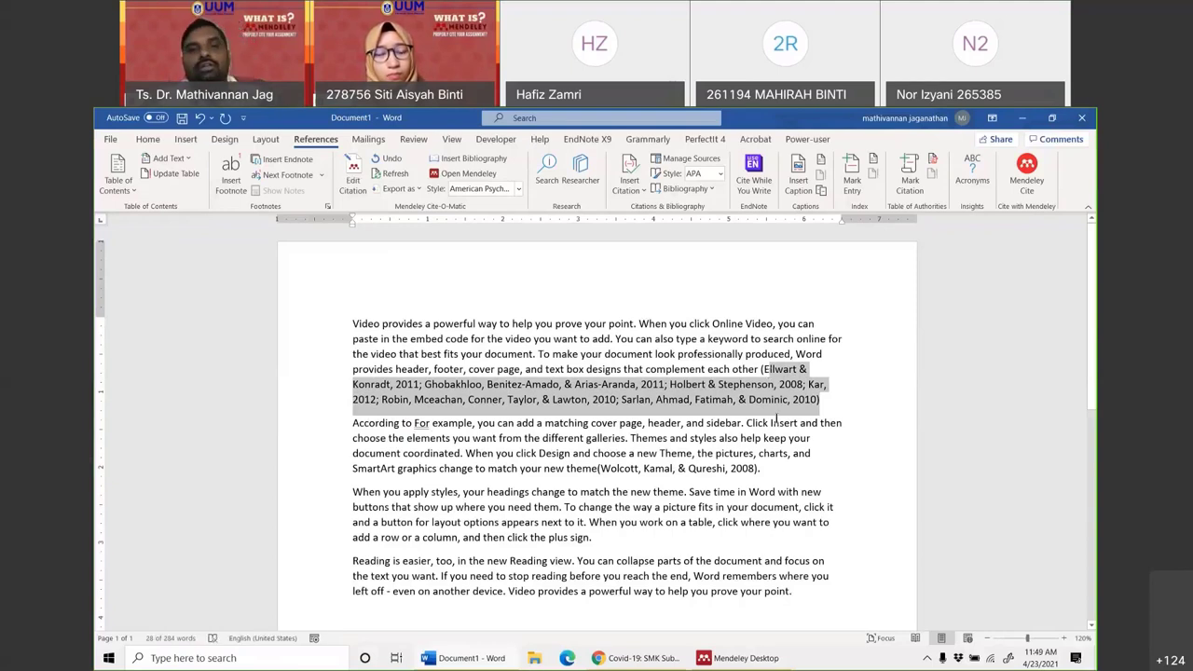
{"action": "left_click", "coordinate": [413, 423]}
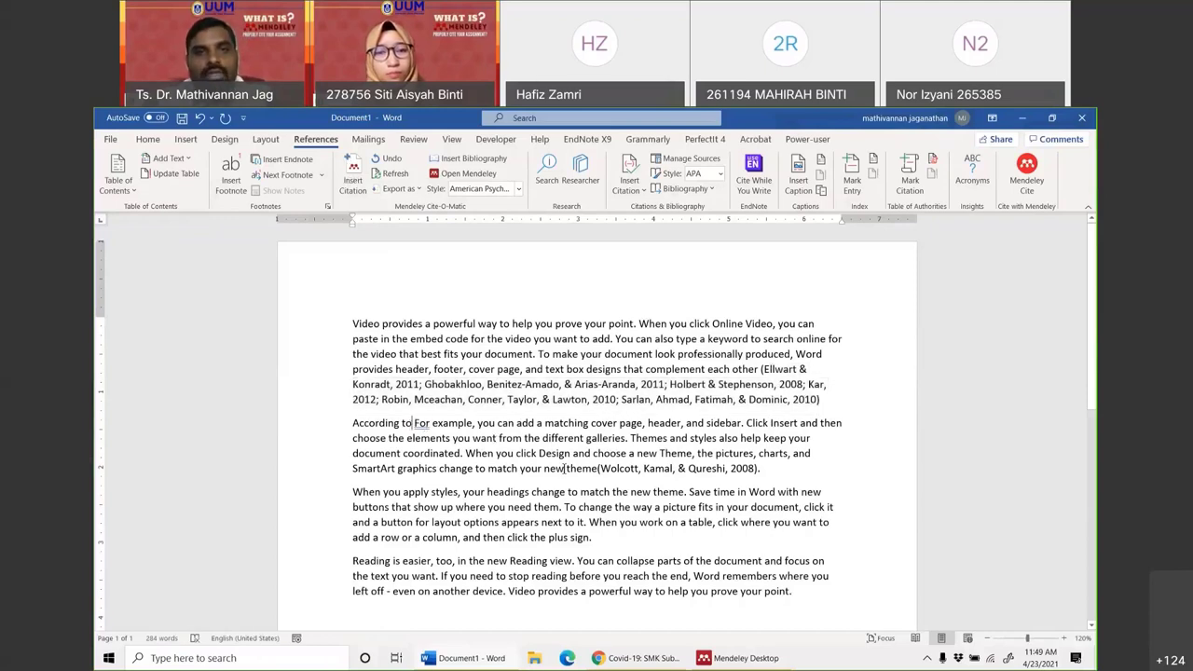
From Insert Citation, open the Mendeley library and select the Abalo Importance-Performance Analysis paper.
{"action": "left_click", "coordinate": [353, 173]}
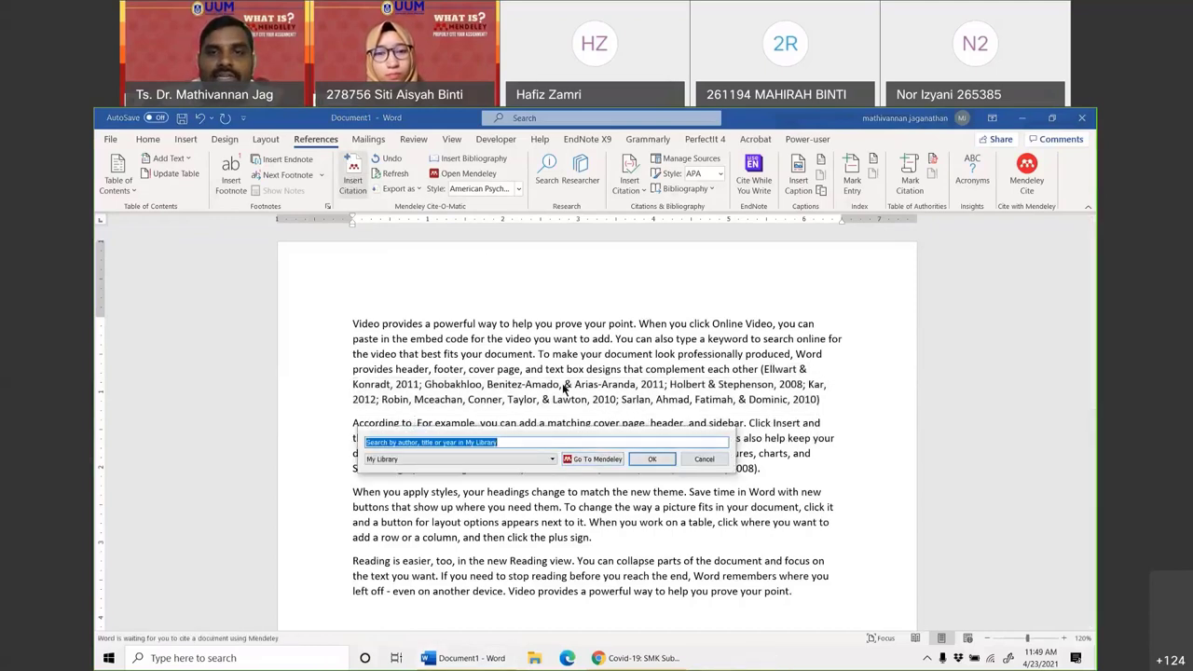
{"action": "left_click", "coordinate": [604, 459]}
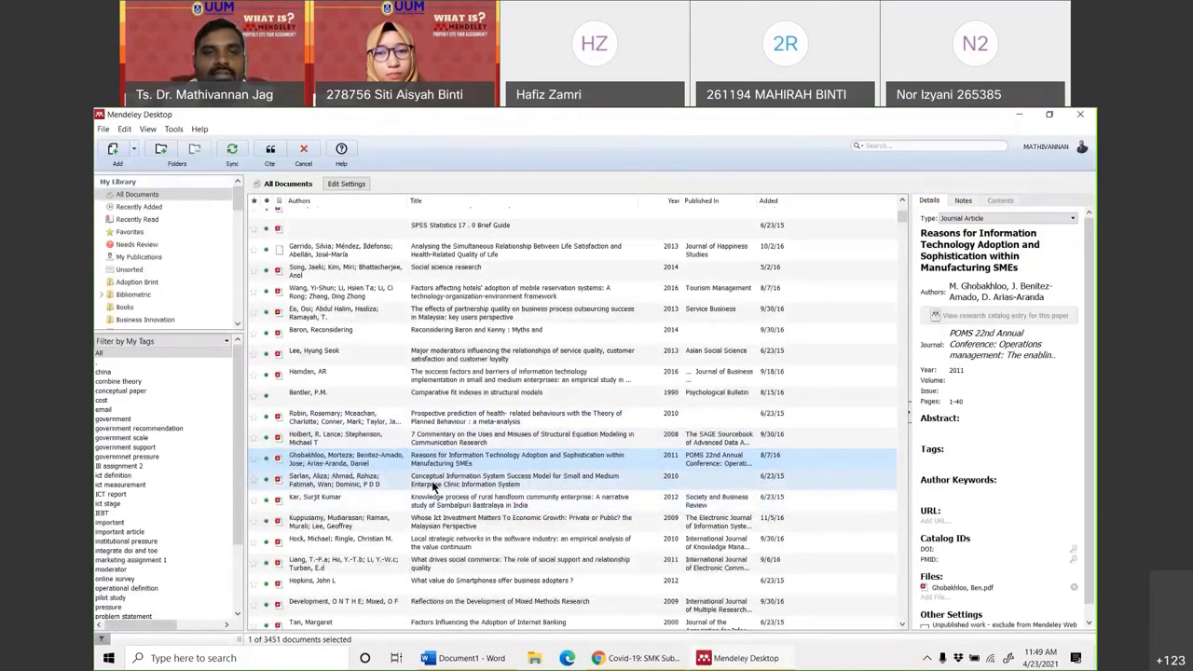
{"action": "scroll", "coordinate": [432, 481], "scroll_direction": "down", "scroll_amount": 5}
{"action": "left_click", "coordinate": [432, 326]}
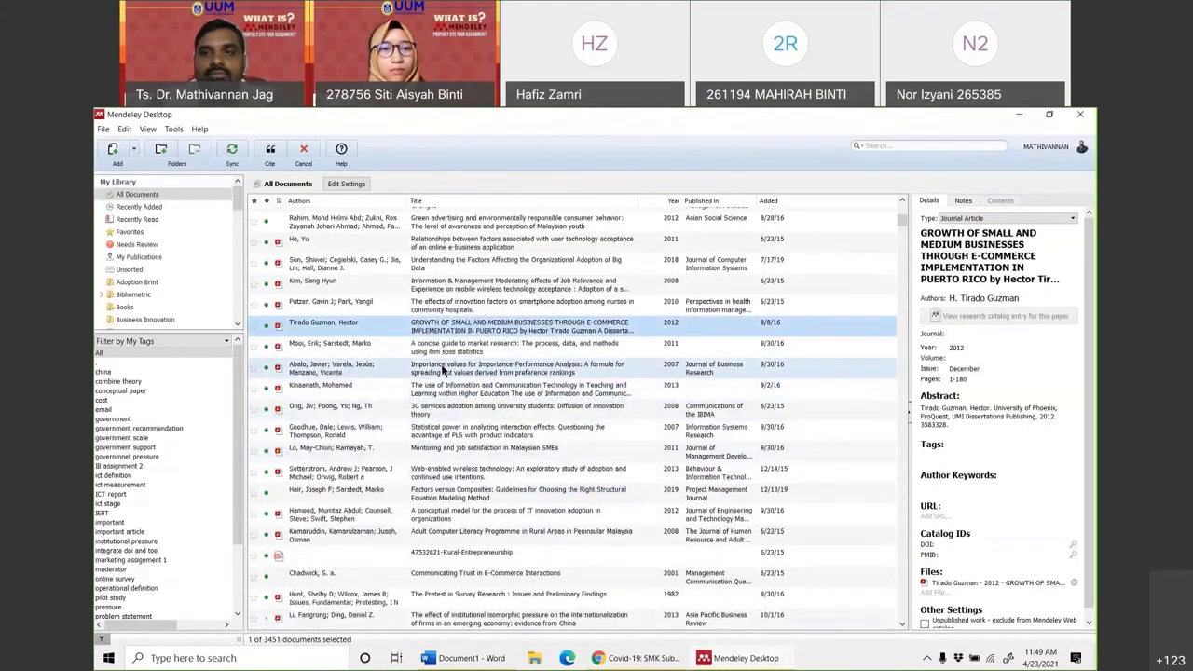
{"action": "left_click", "coordinate": [444, 371]}
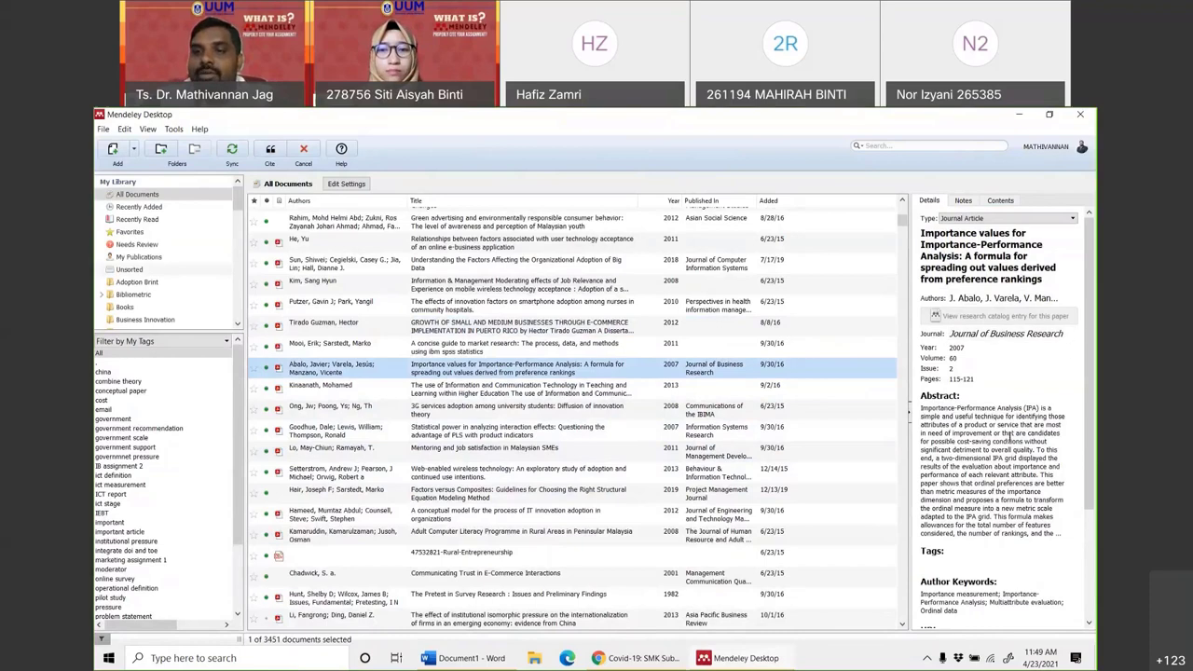
Delete the Abalo entry's authors and journal in Details, then cite it after 'According to'.
{"action": "scroll", "coordinate": [1009, 439], "scroll_direction": "down", "scroll_amount": 3}
{"action": "scroll", "coordinate": [1010, 438], "scroll_direction": "up", "scroll_amount": 3}
{"action": "left_click_drag", "start_coordinate": [1044, 280], "coordinate": [953, 222]}
{"action": "key", "text": "Delete"}
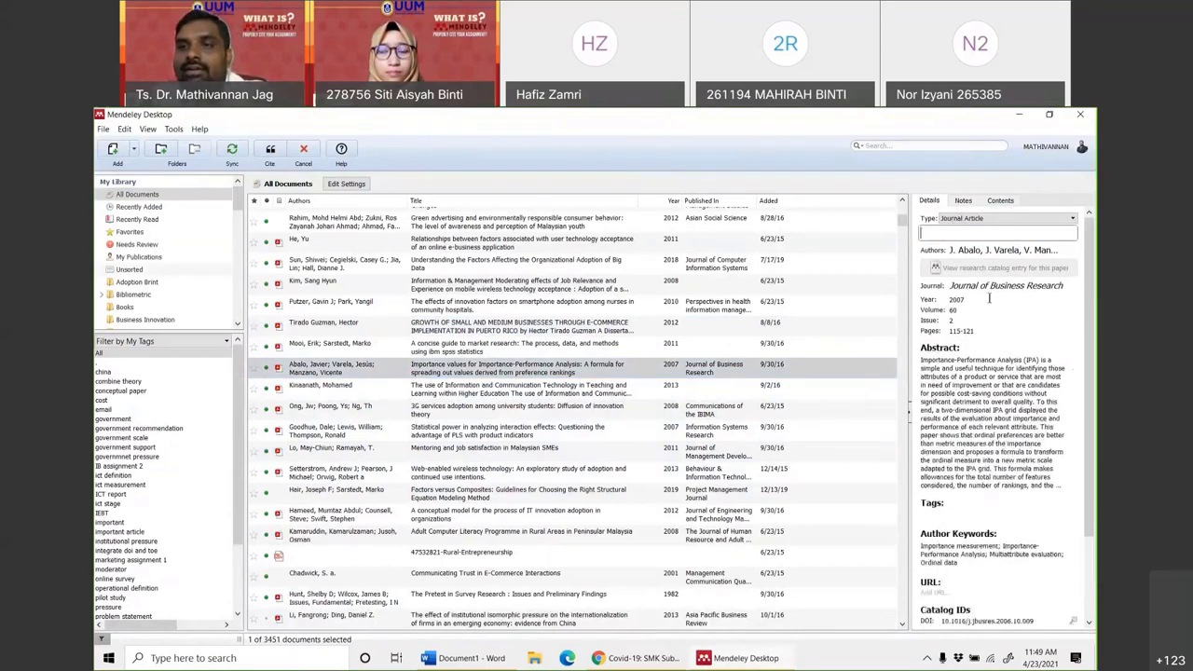
{"action": "left_click", "coordinate": [1067, 250]}
{"action": "key", "text": "ctrl+a"}
{"action": "key", "text": "Delete"}
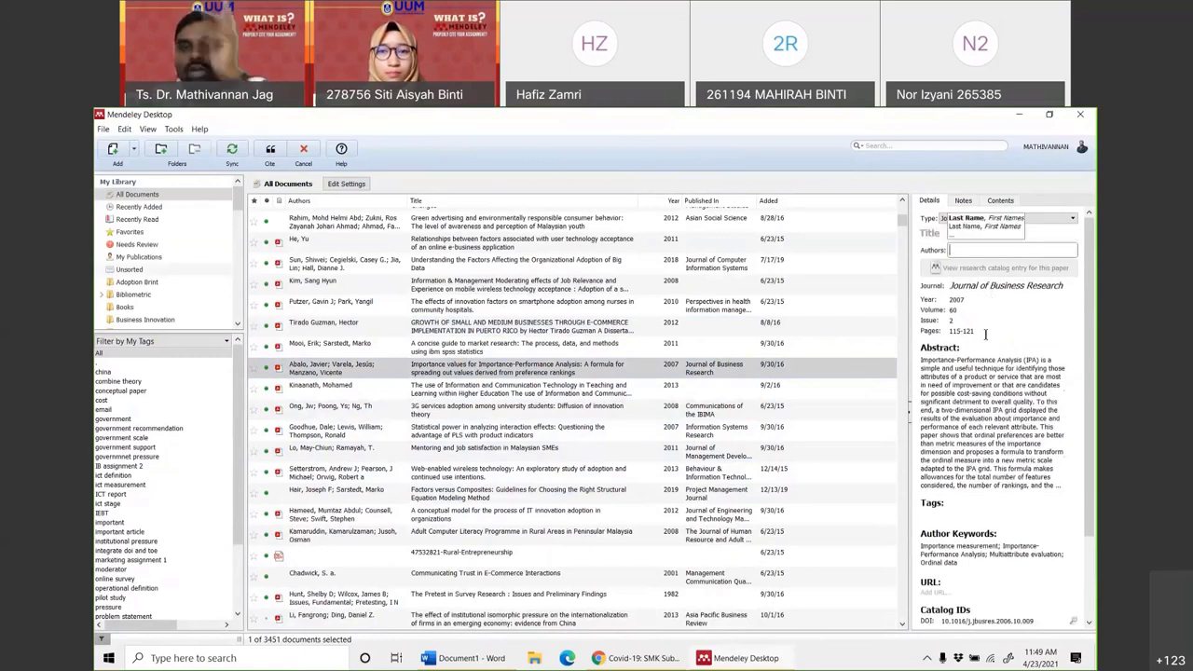
{"action": "left_click", "coordinate": [1063, 286]}
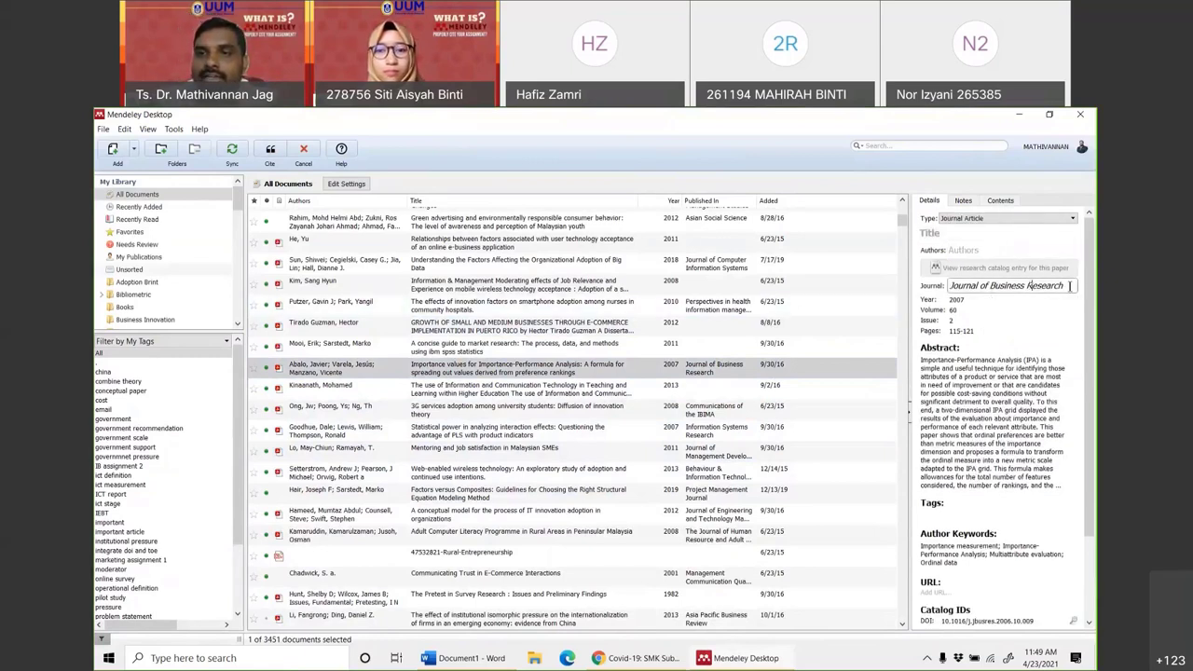
{"action": "key", "text": "ctrl+a"}
{"action": "key", "text": "Delete"}
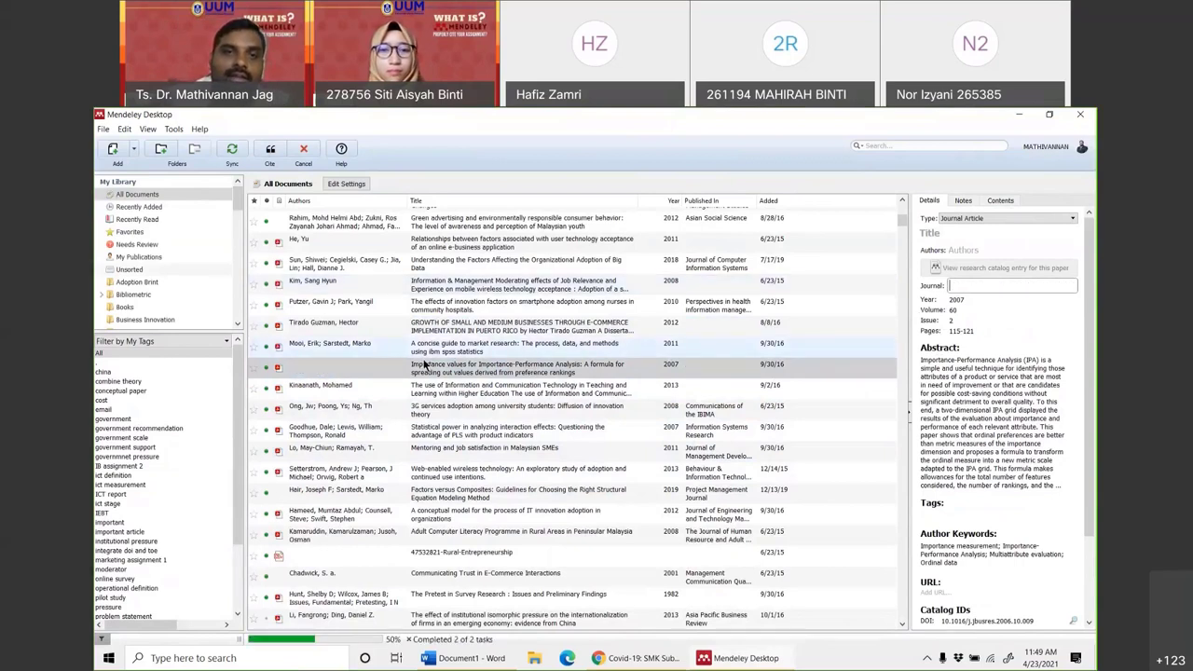
{"action": "left_click", "coordinate": [424, 364]}
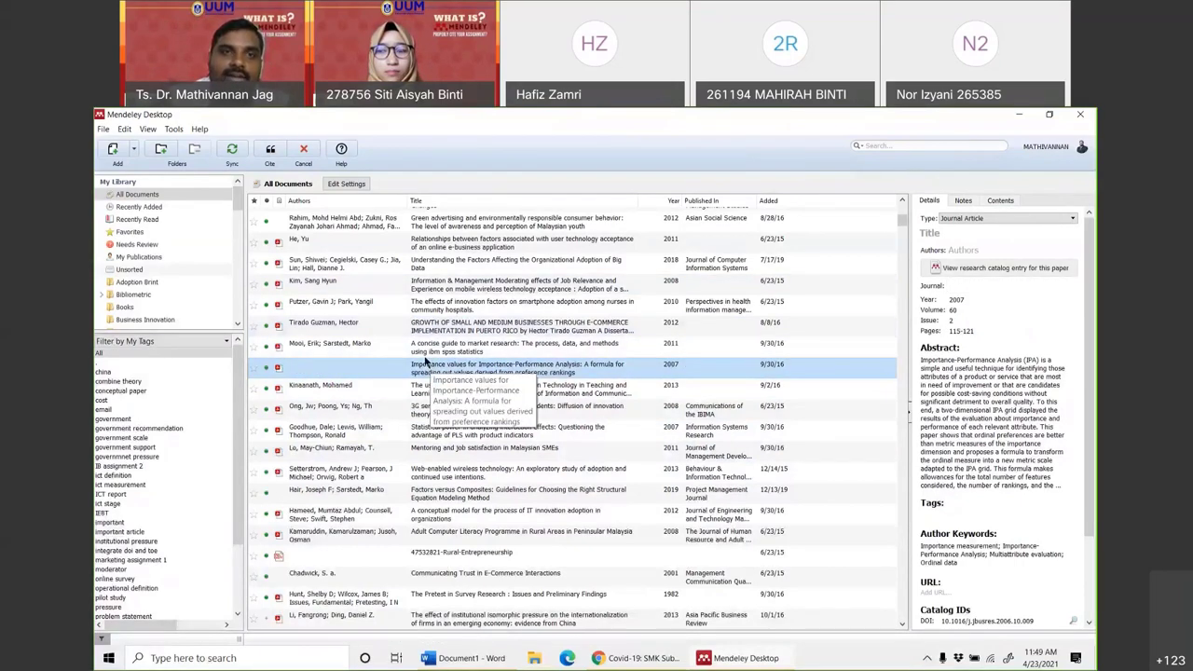
{"action": "left_click", "coordinate": [271, 153]}
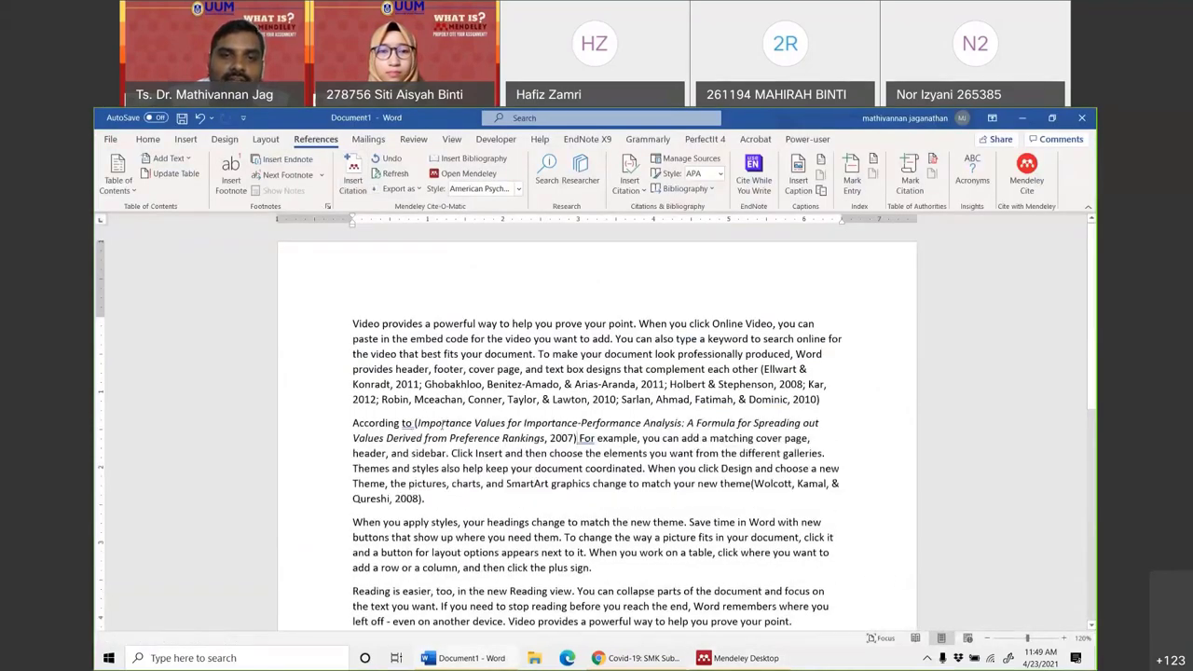
Select 'to (Importance Values…, 2007)' and open Edit Citation for it.
{"action": "left_click", "coordinate": [436, 425]}
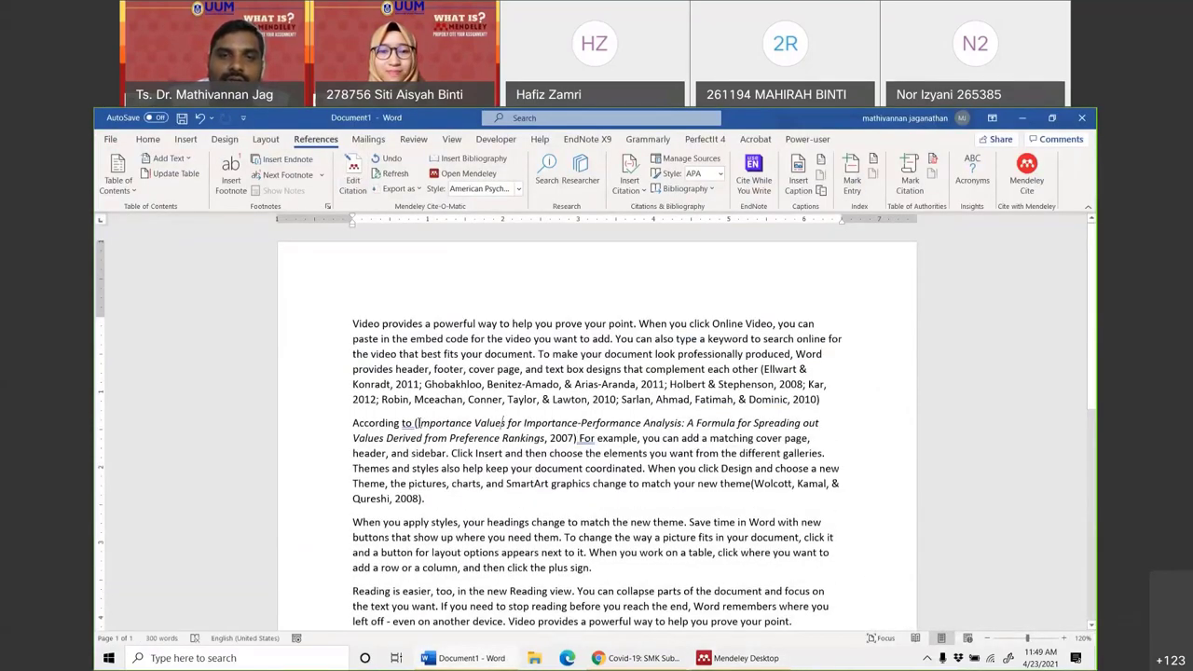
{"action": "left_click_drag", "start_coordinate": [418, 424], "coordinate": [562, 439]}
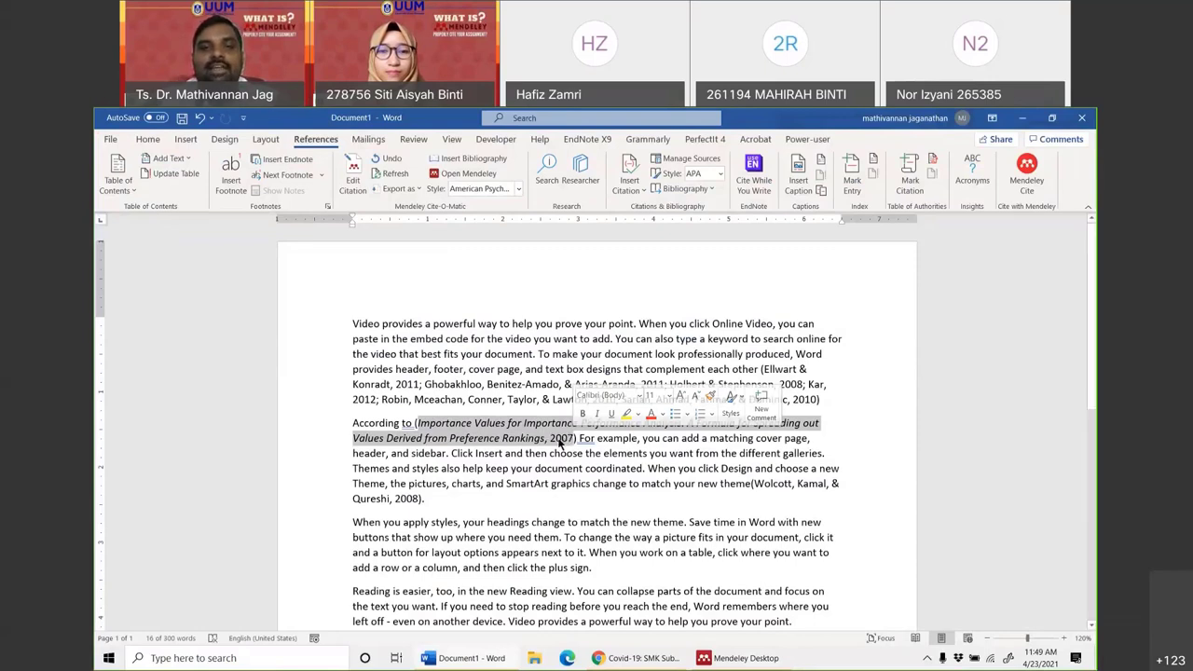
{"action": "left_click", "coordinate": [580, 438]}
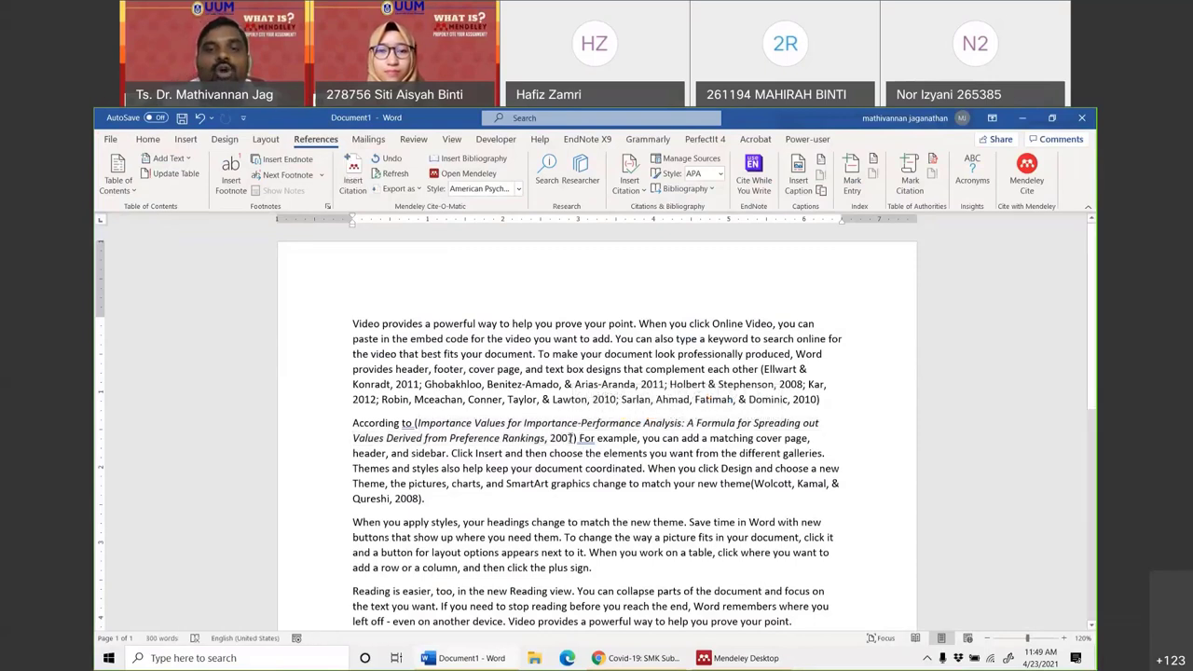
{"action": "left_click_drag", "start_coordinate": [578, 438], "coordinate": [400, 422]}
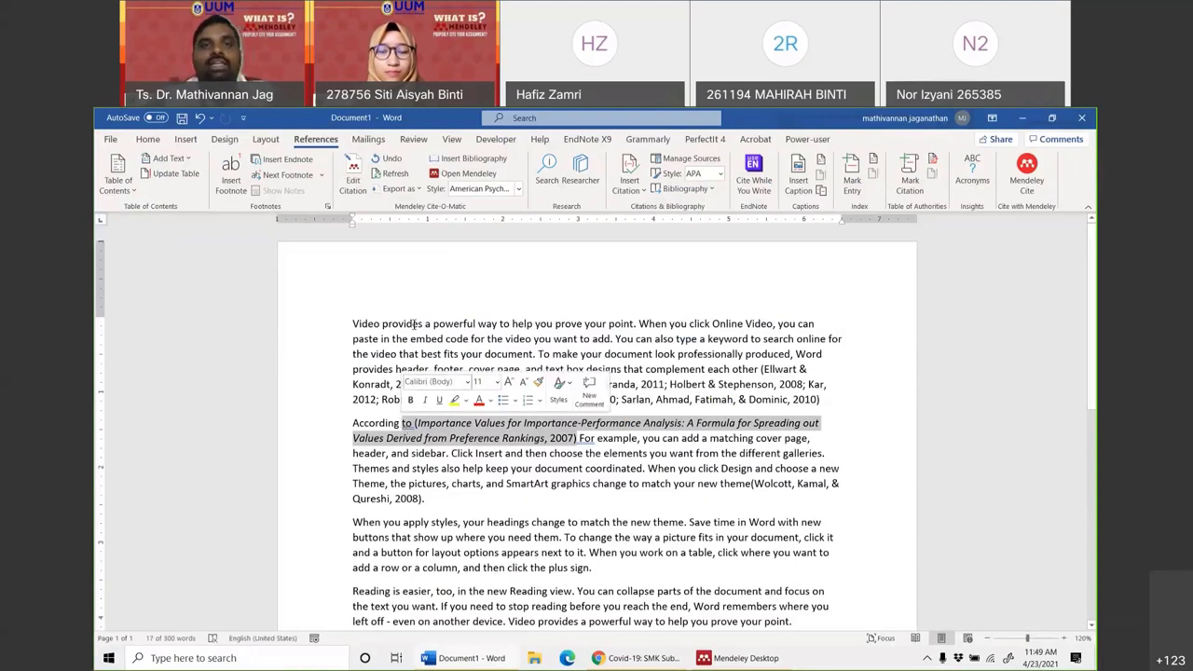
{"action": "left_click", "coordinate": [345, 186]}
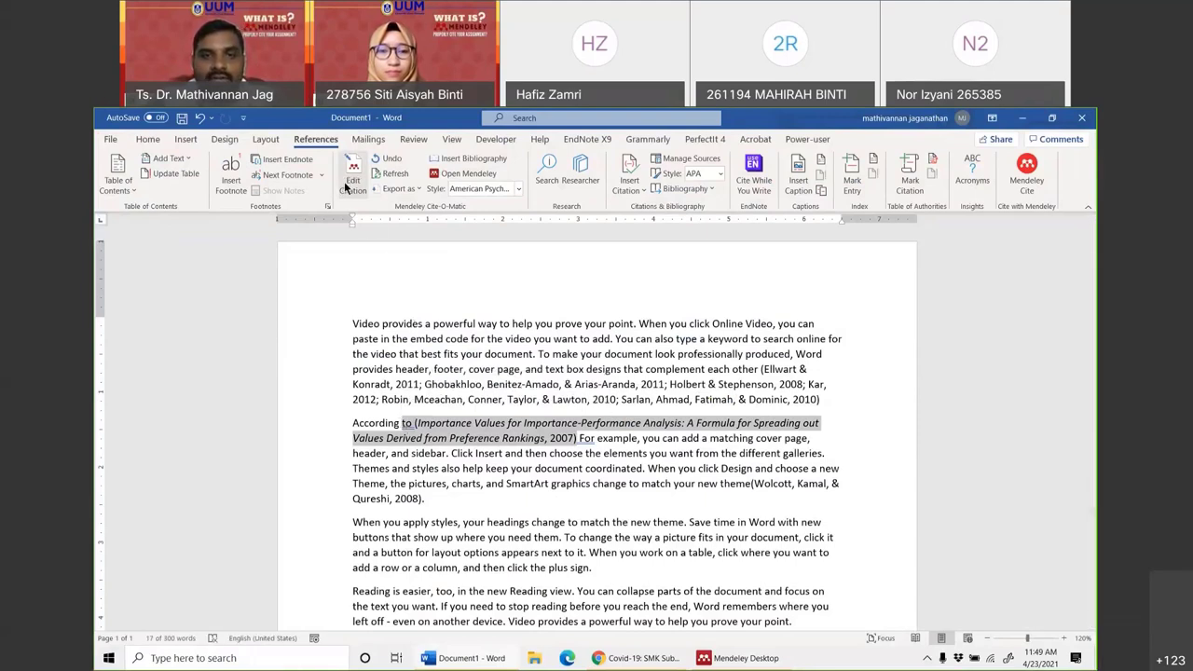
From the citation editor, go to Mendeley and open the Abalo article's PDF.
{"action": "left_click", "coordinate": [376, 444]}
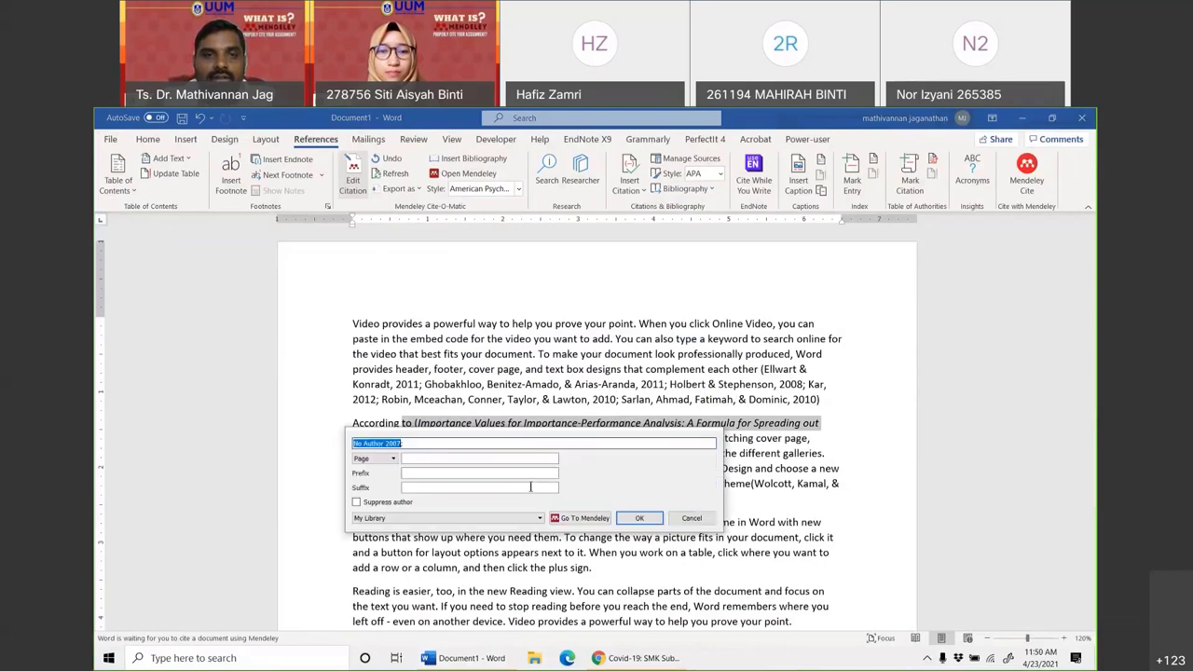
{"action": "left_click", "coordinate": [580, 523]}
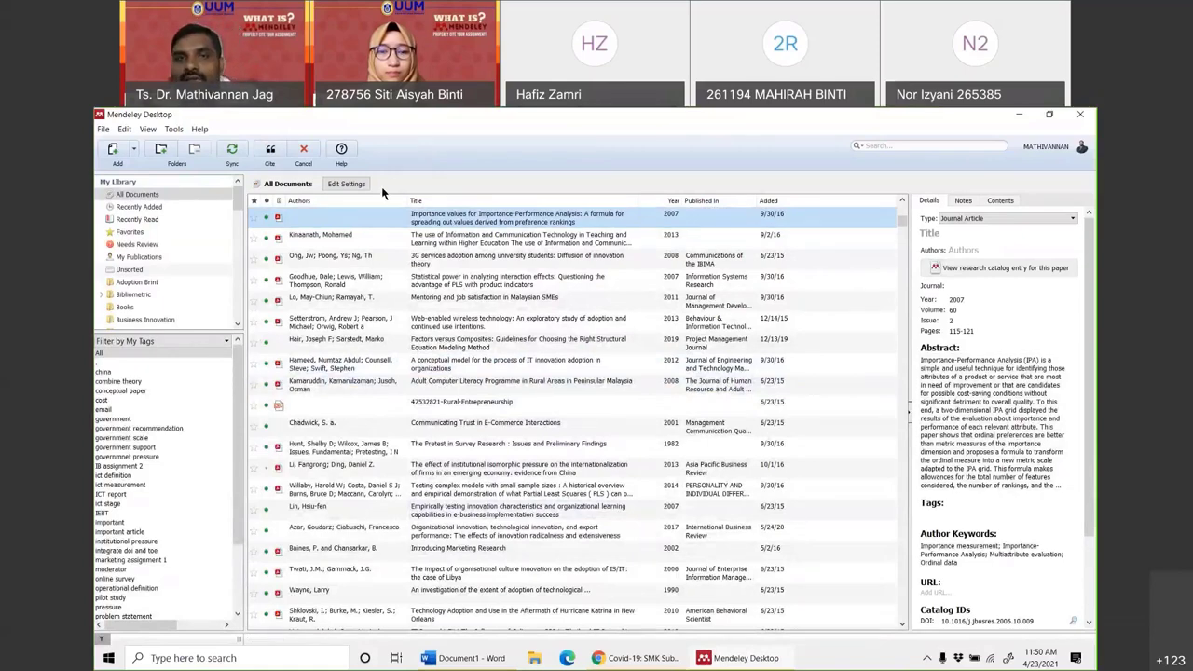
{"action": "double_click", "coordinate": [446, 220]}
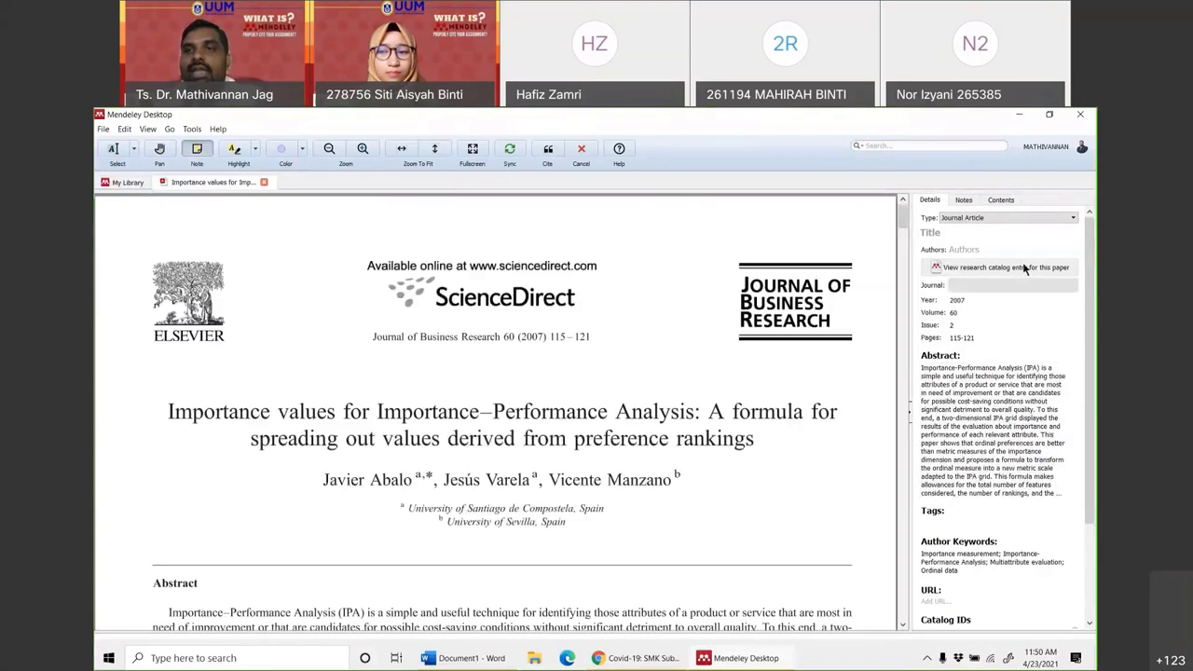
Refill the entry's details from its DOI, close the PDF, and cite the corrected reference.
{"action": "left_click", "coordinate": [952, 231]}
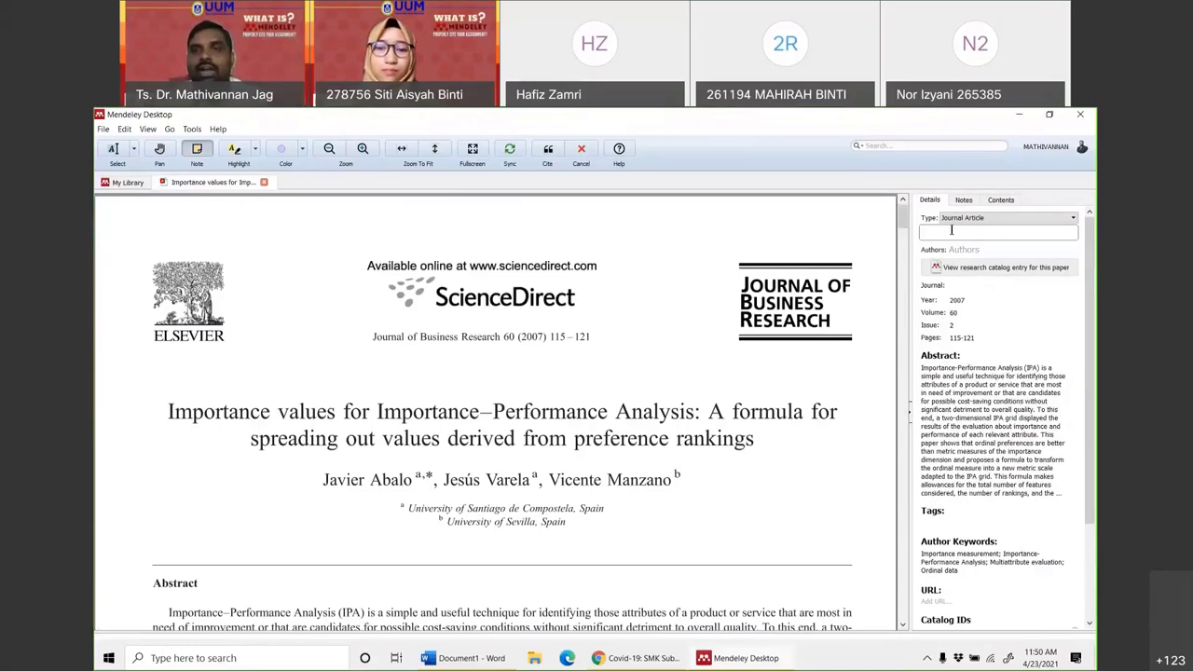
{"action": "scroll", "coordinate": [1004, 452], "scroll_direction": "down", "scroll_amount": 3}
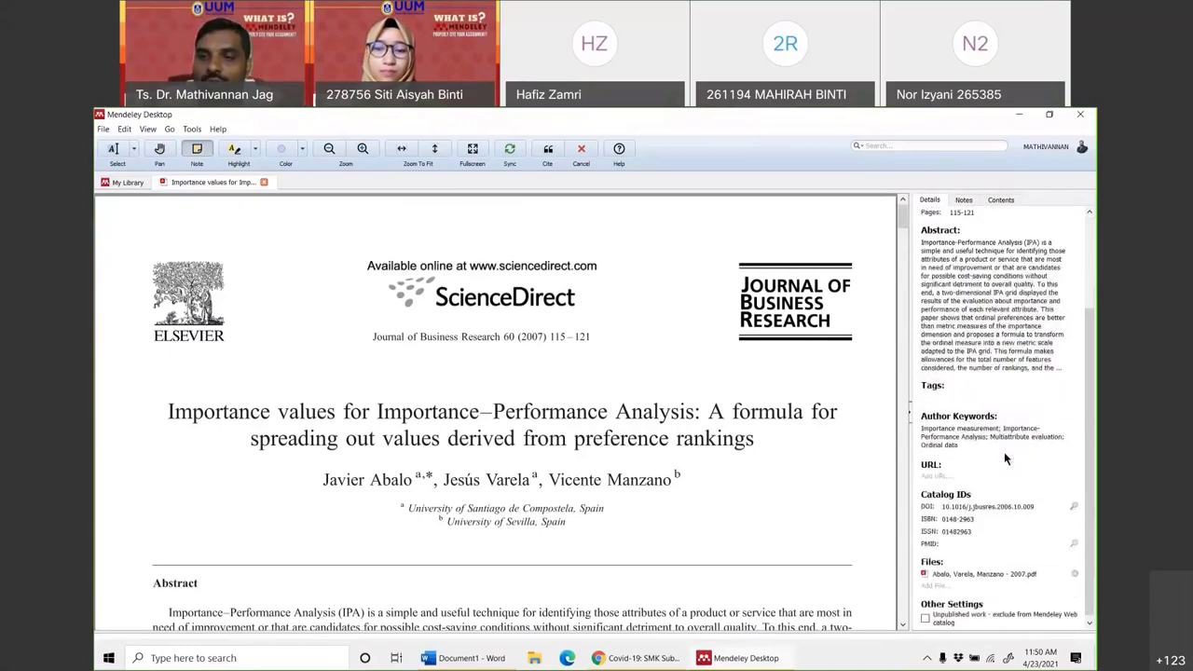
{"action": "left_click", "coordinate": [957, 503]}
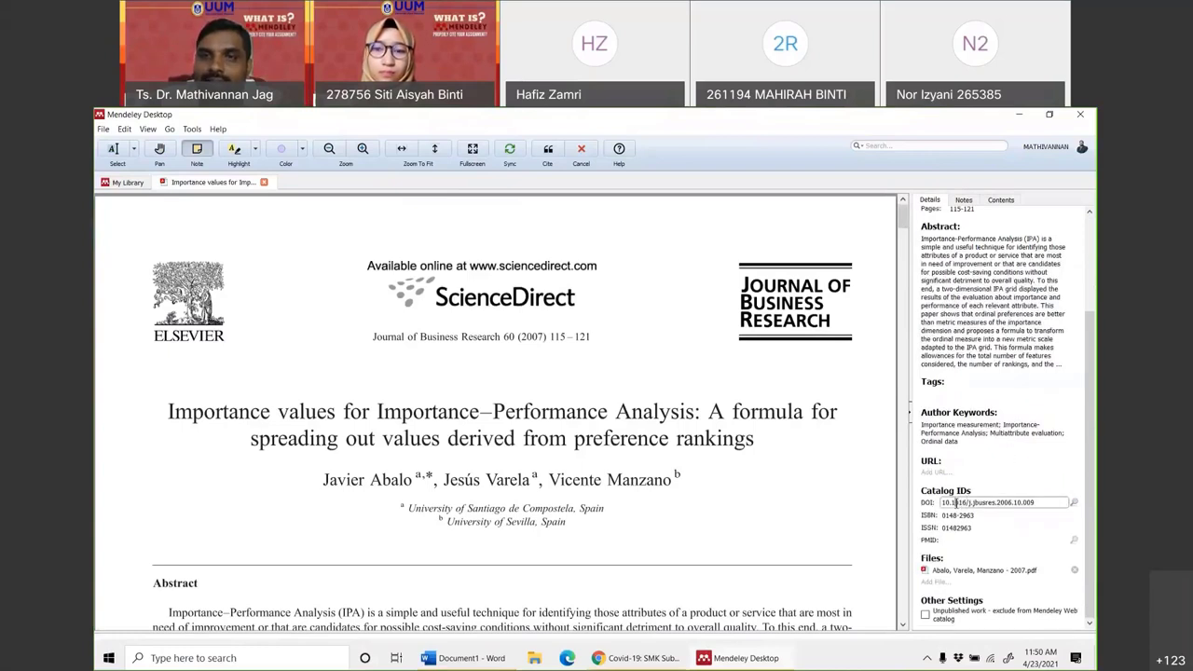
{"action": "left_click", "coordinate": [1073, 501]}
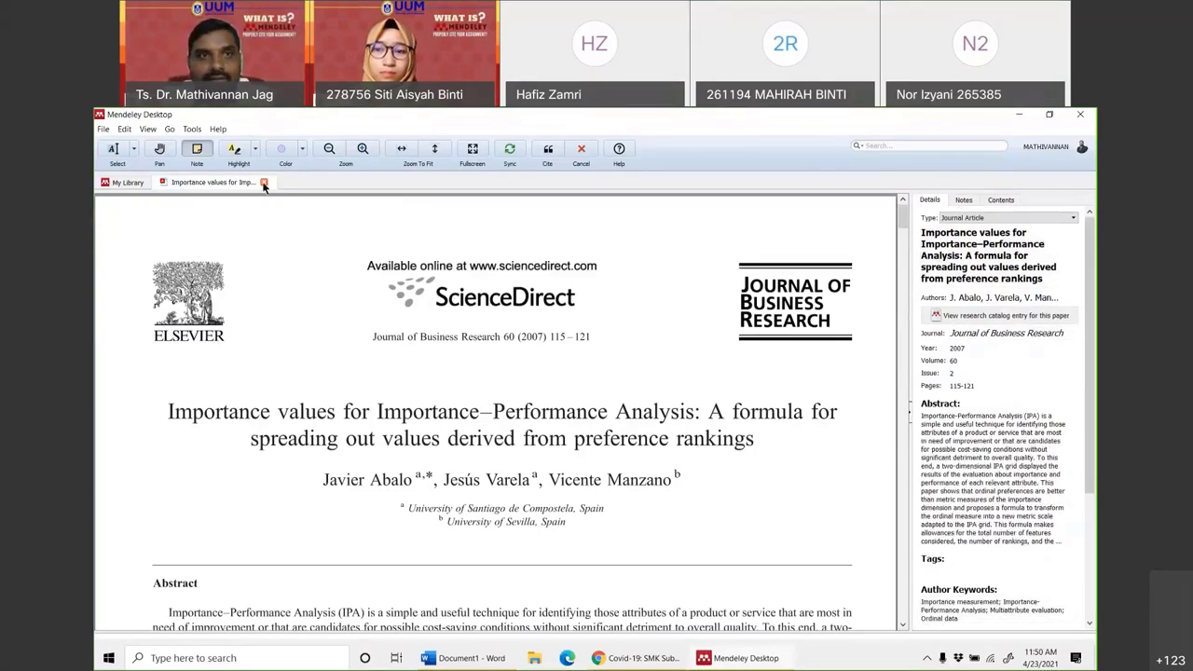
{"action": "left_click", "coordinate": [122, 181]}
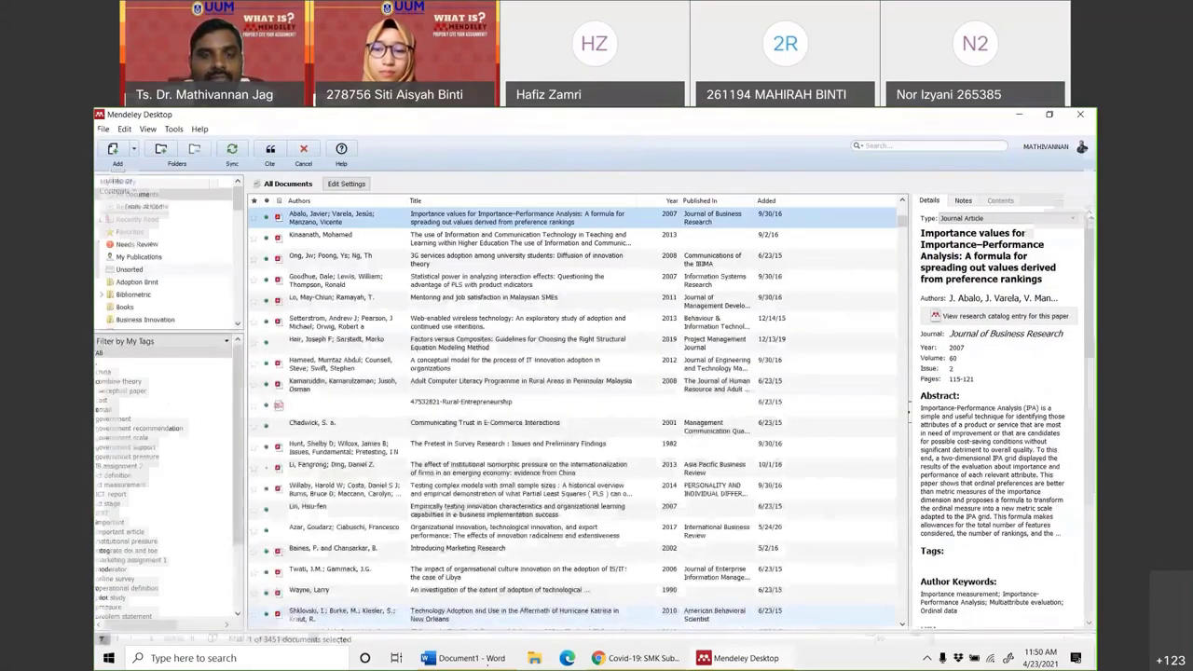
{"action": "left_click", "coordinate": [464, 658]}
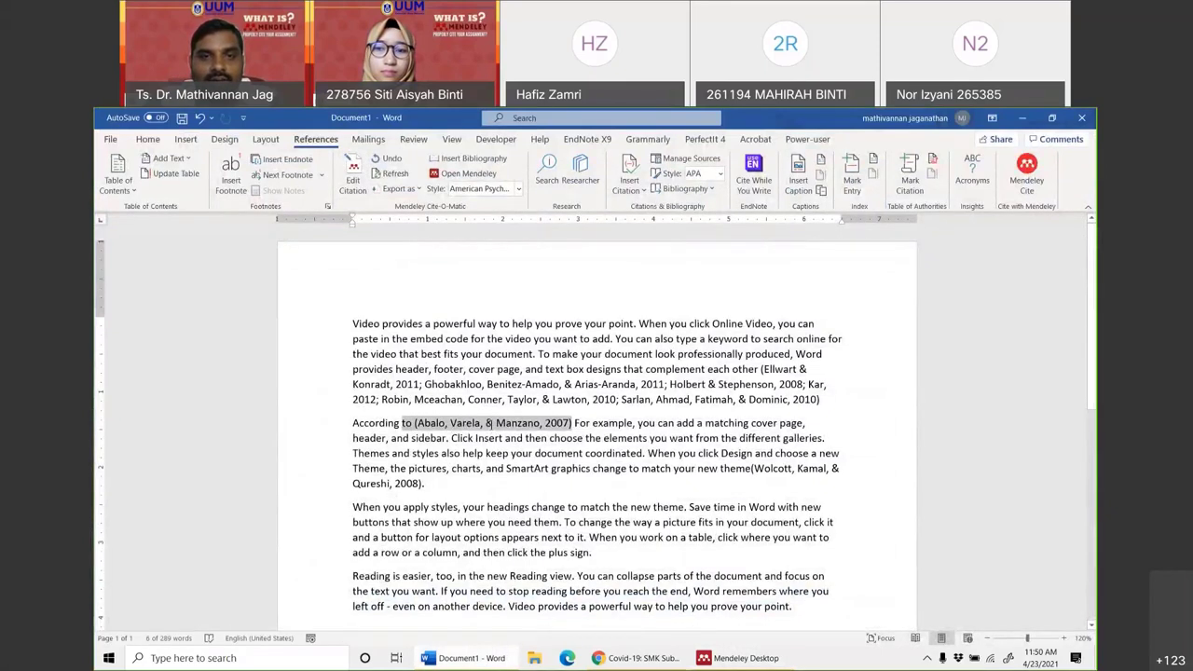
Select the (Abalo, Varela, & Manzano, 2007) citation and refresh the Mendeley citations.
{"action": "left_click_drag", "start_coordinate": [580, 424], "coordinate": [413, 422]}
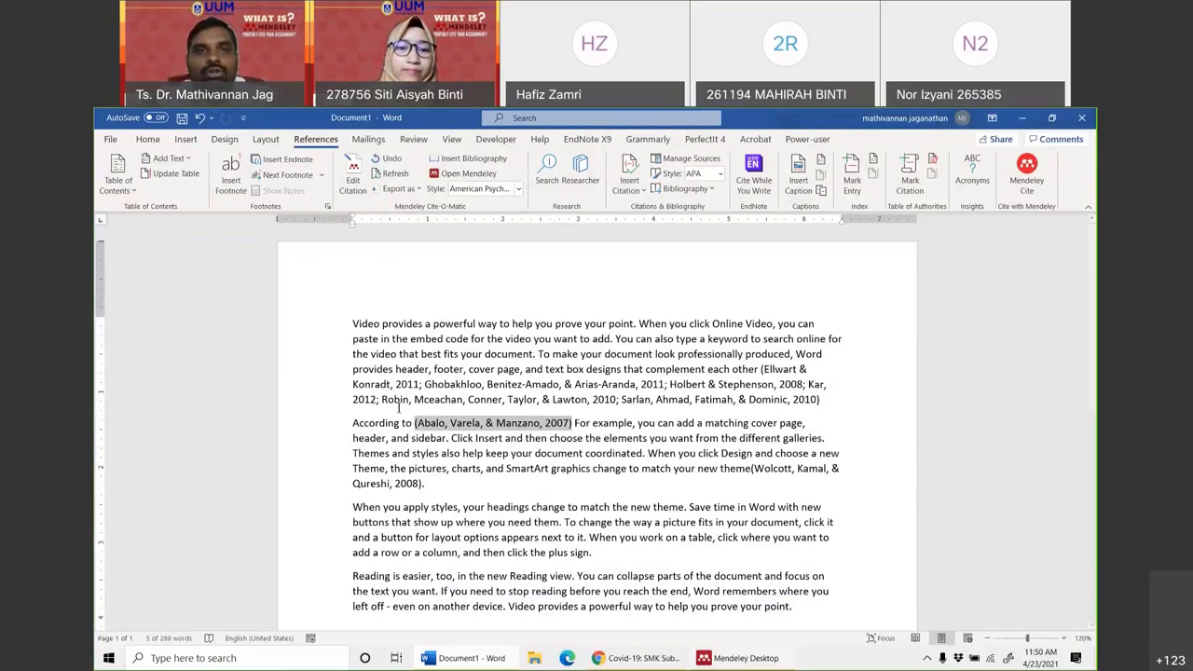
{"action": "left_click", "coordinate": [394, 174]}
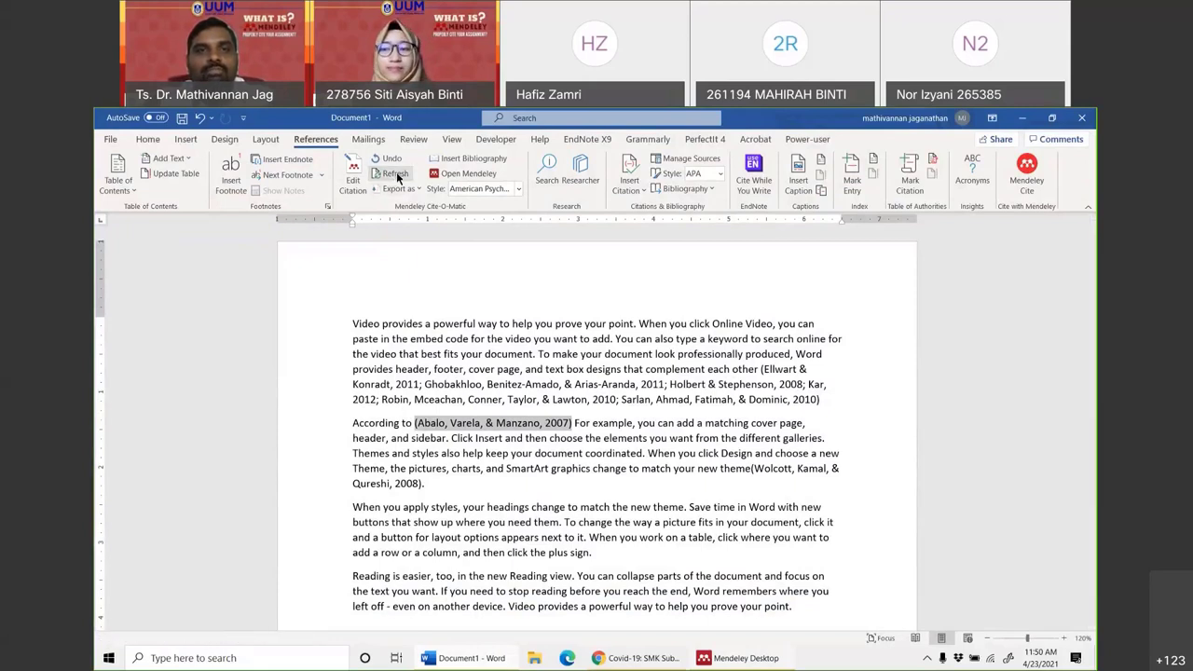